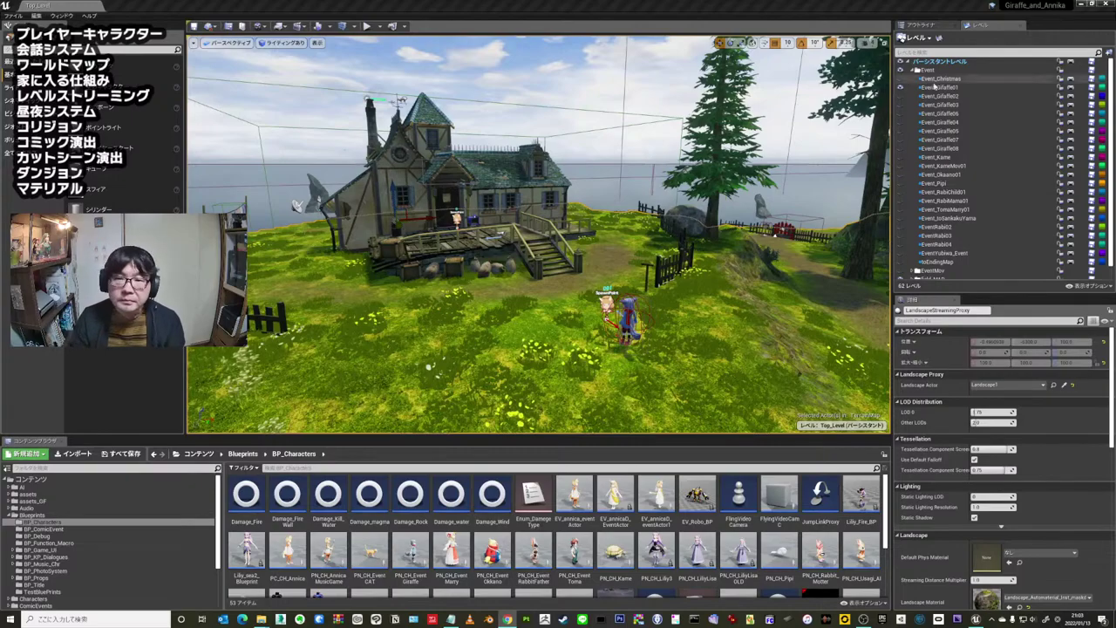
- Enlarge the Content Browser by one row and select the PC_CH_Annica blueprint
right_click_drag(538, 262, 558, 253)
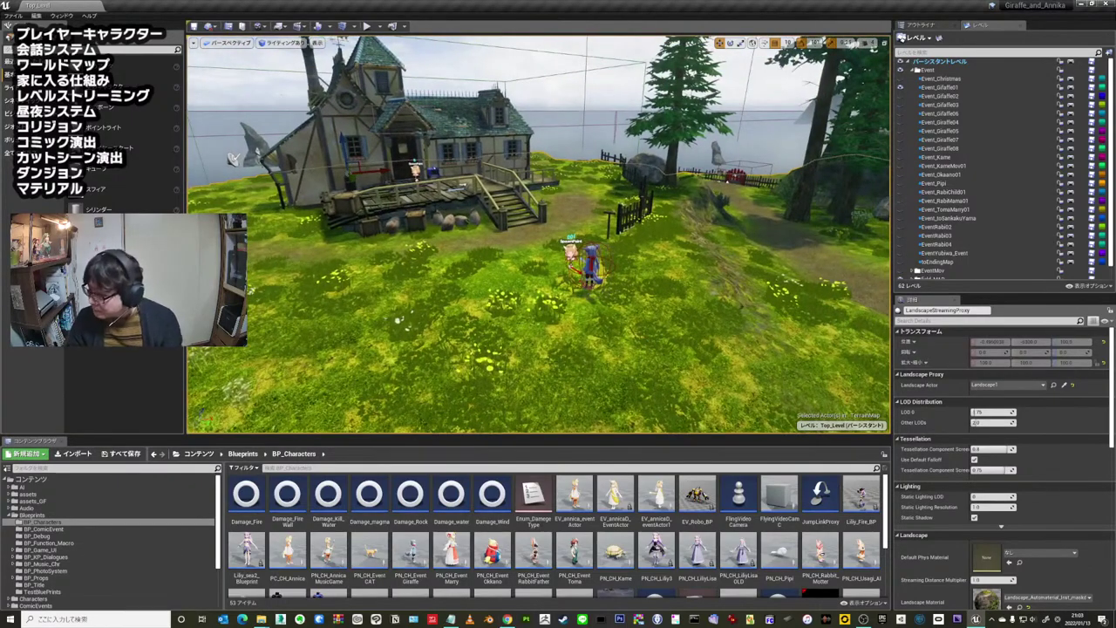
right_click_drag(537, 261, 523, 262)
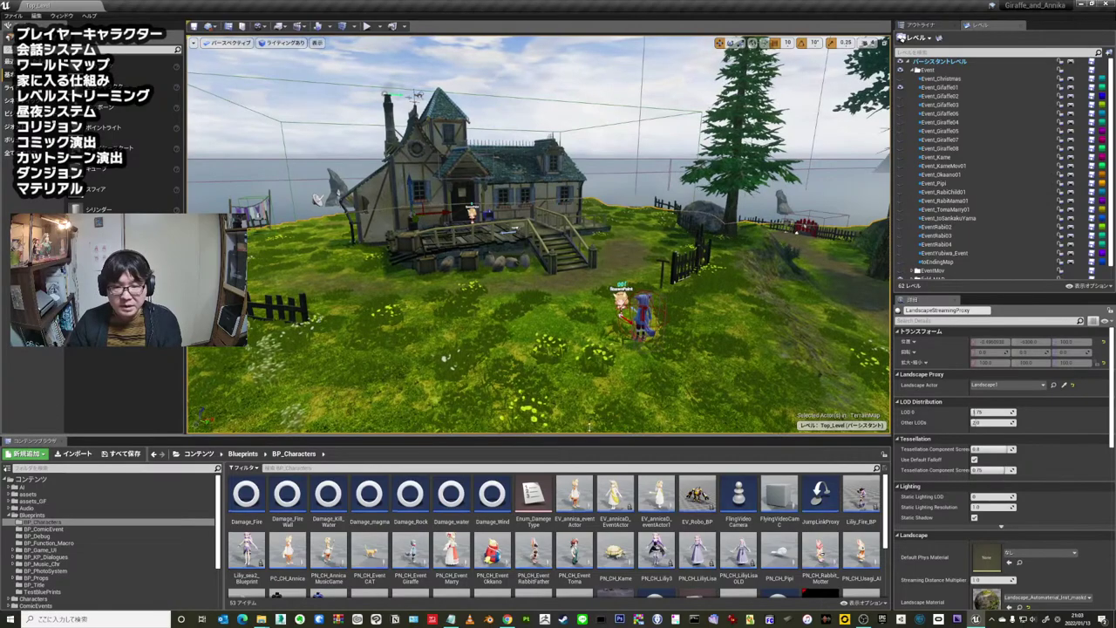
left_click_drag(586, 438, 595, 381)
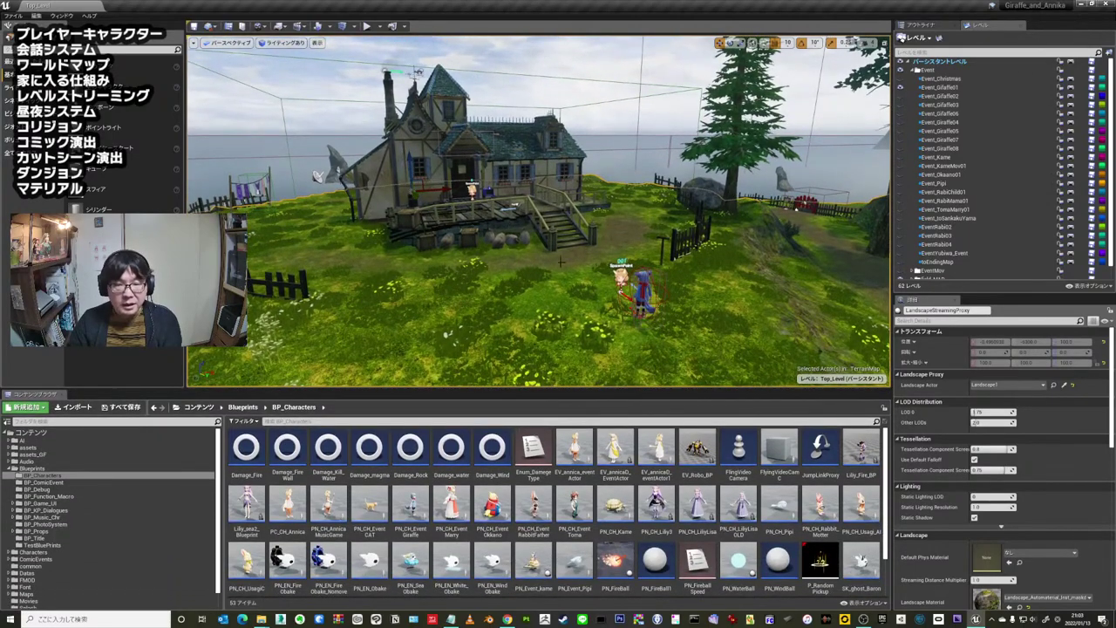
right_click_drag(595, 380, 553, 296)
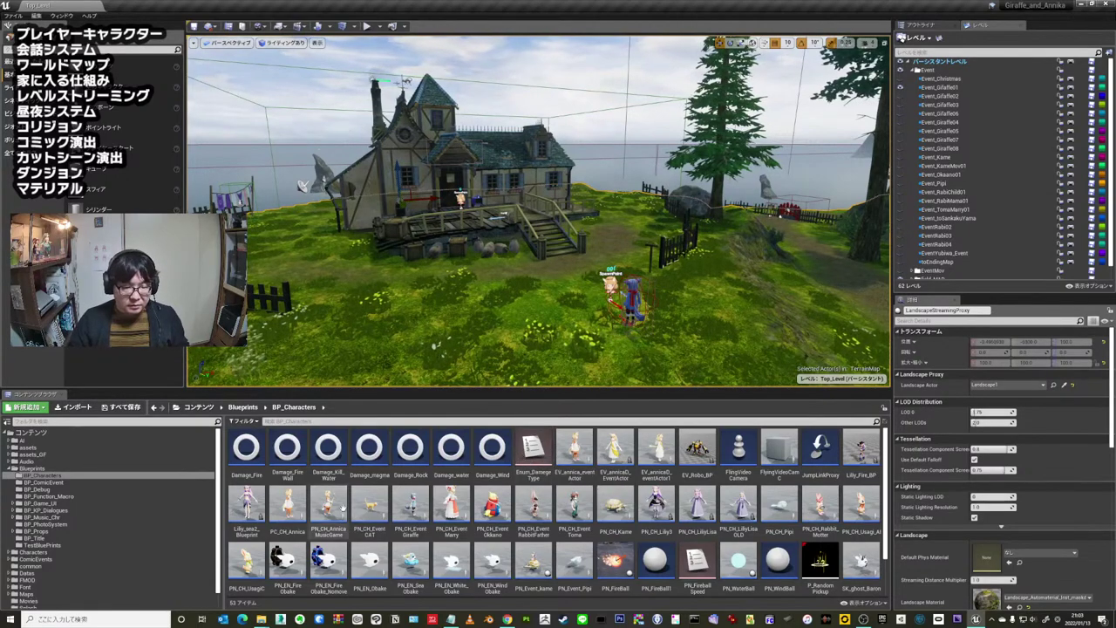
left_click(288, 504)
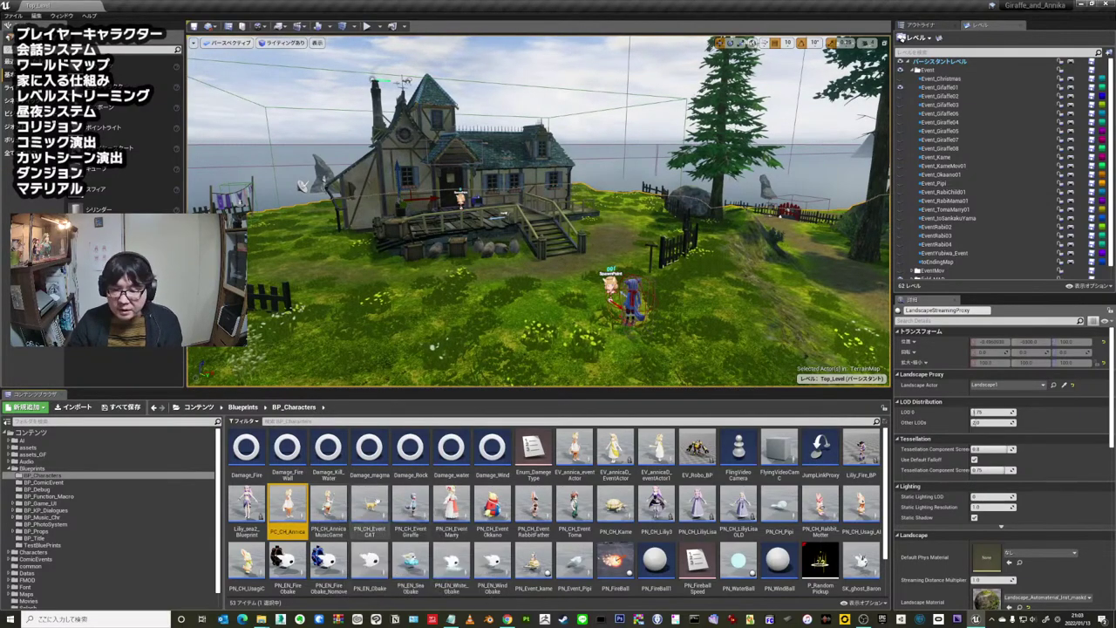
- Expand the Blueprints folder in the tree and open its BP_Characters subfolder
left_click(81, 470)
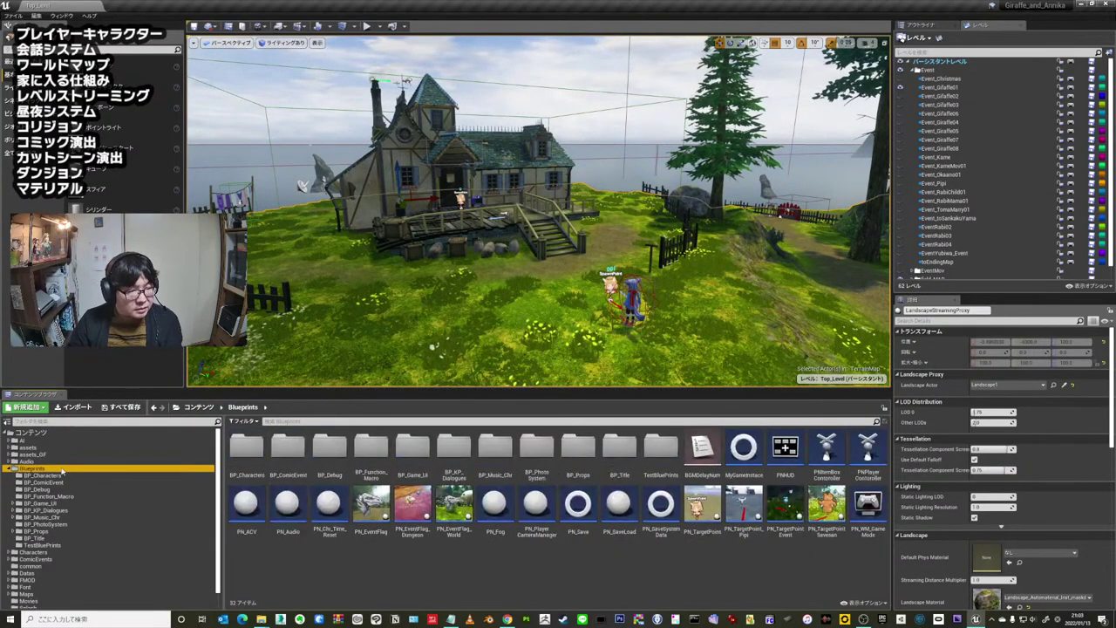
double_click(78, 469)
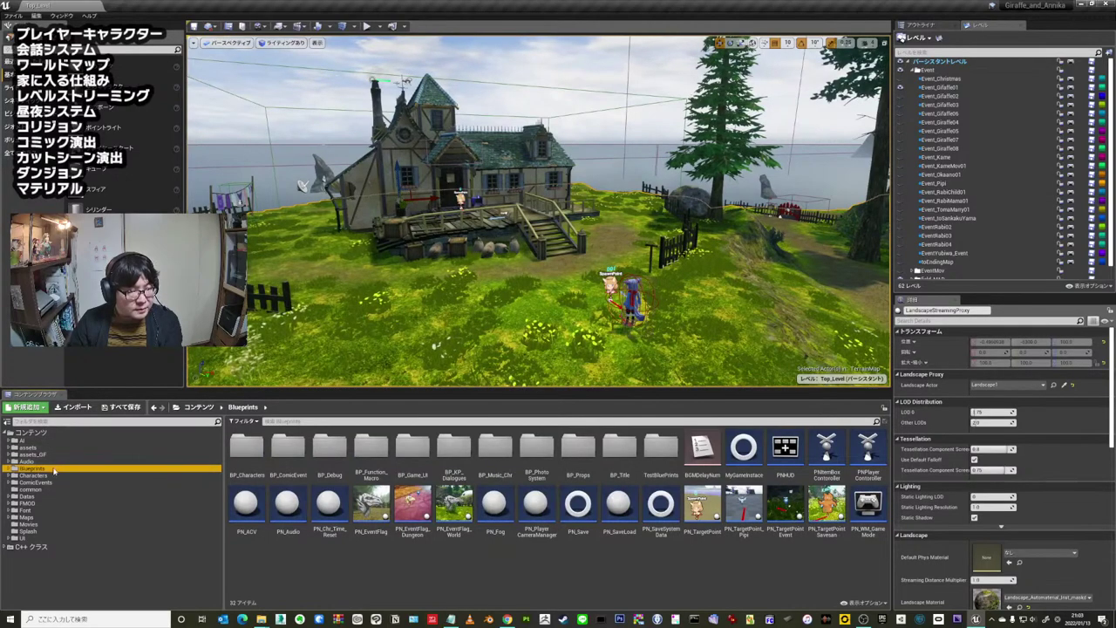
double_click(57, 469)
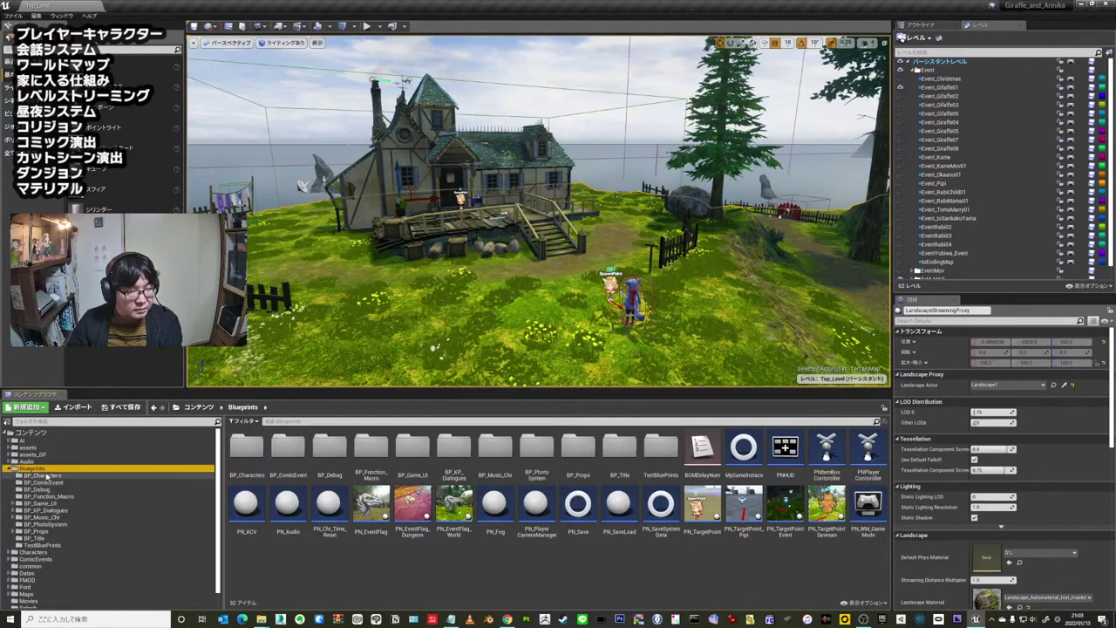
left_click(61, 478)
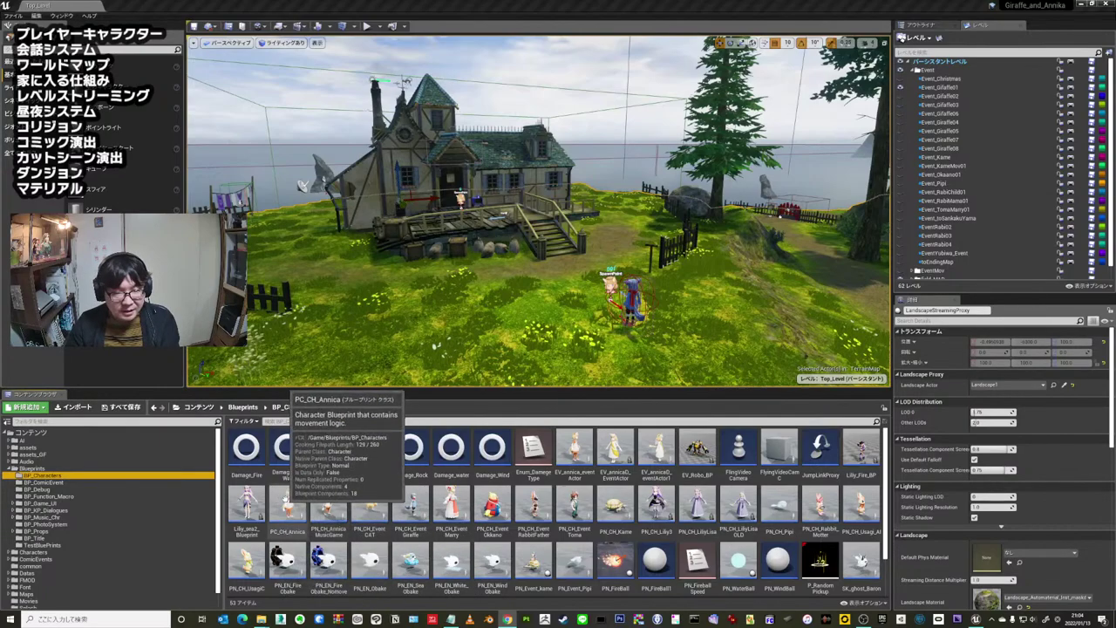
- Open the PC_CH_Annica blueprint and zoom out to survey its Event Graph
double_click(293, 504)
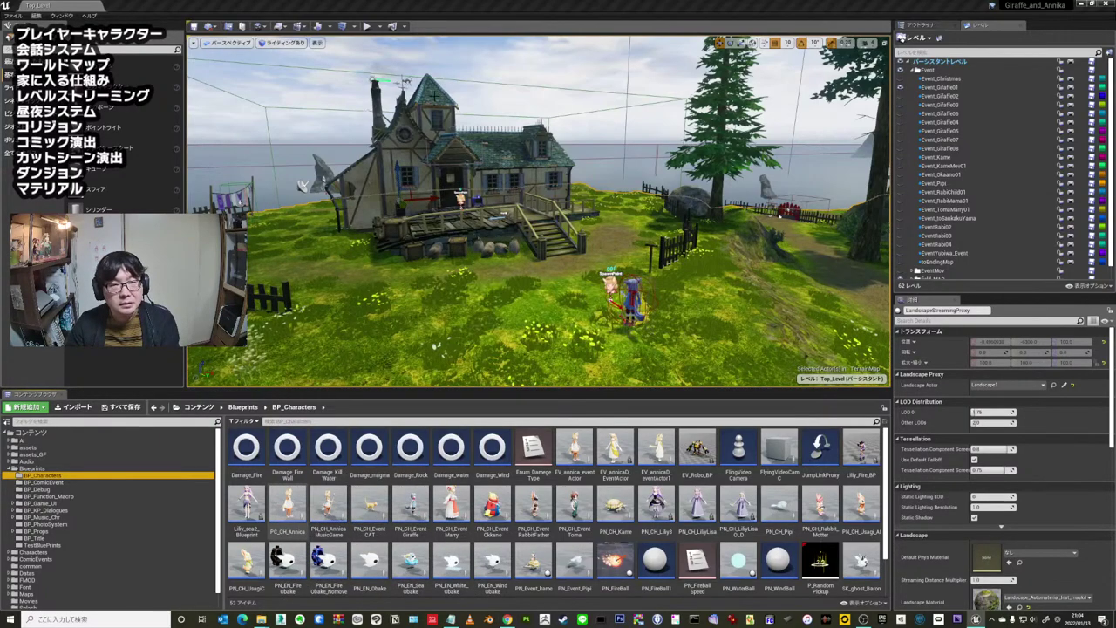
scroll(425, 121, "down", 3)
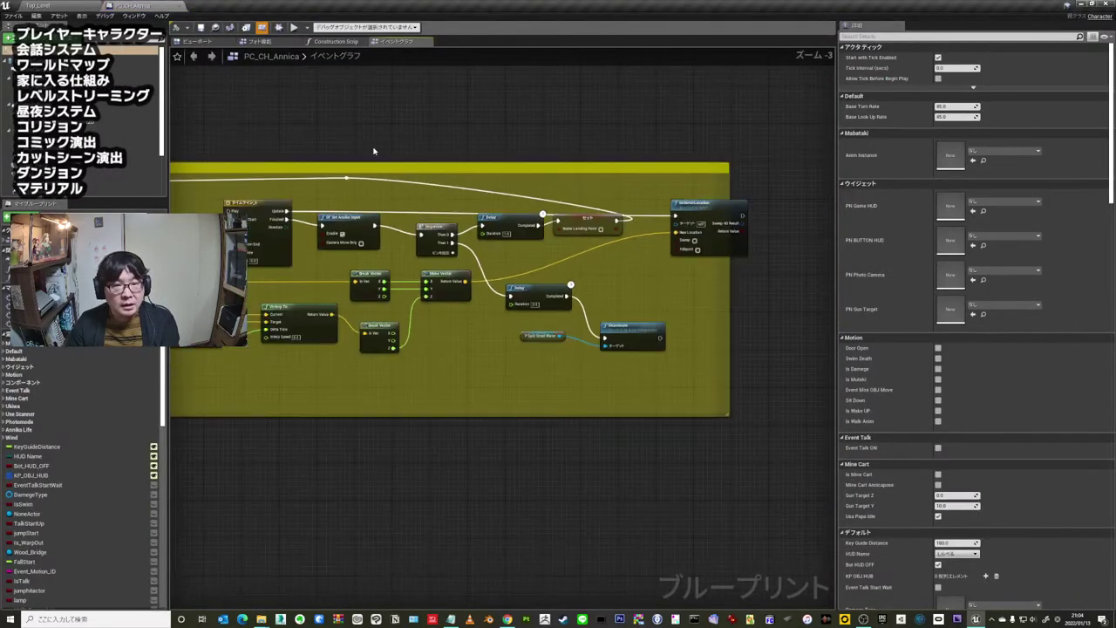
scroll(426, 120, "down", 3)
mouse_move(461, 139)
right_mouse_down()
mouse_move(685, 243)
mouse_move(685, 279)
mouse_move(453, 236)
right_mouse_up()
right_click_drag(384, 197, 383, 234)
- Switch to the blueprint's Viewport and orbit around the fox-eared character model
right_click_drag(174, 43, 223, 72)
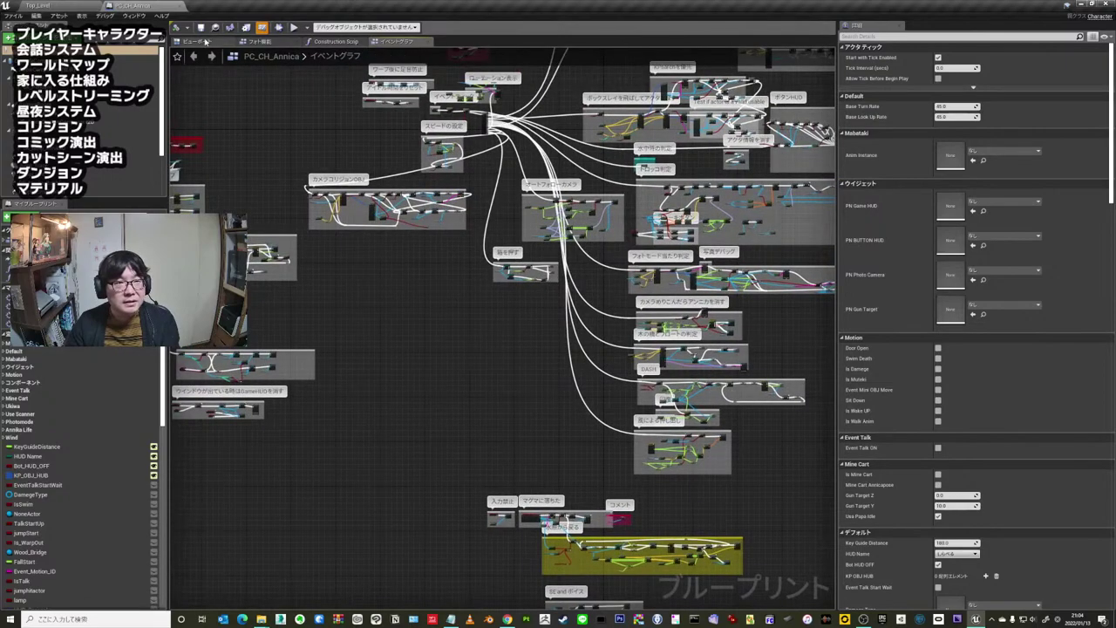
left_click(206, 42)
mouse_move(581, 264)
left_mouse_down()
mouse_move(529, 237)
mouse_move(529, 257)
left_mouse_up()
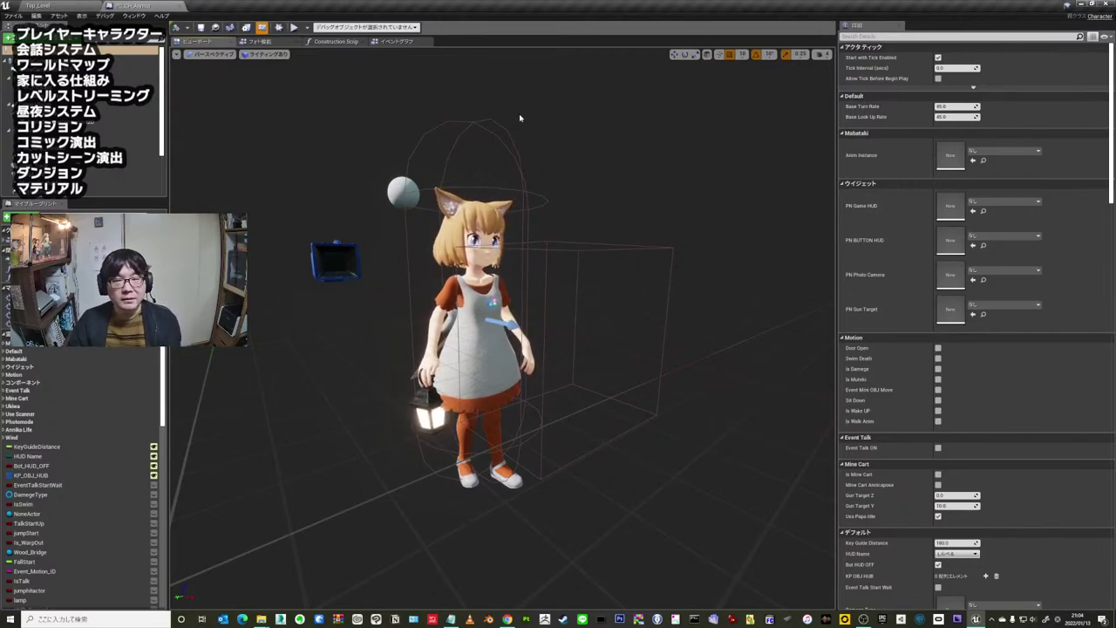
- Inspect the lantern-holding Annica model up close, then switch back to the Event Graph with Ctrl+Tab
mouse_move(568, 125)
left_mouse_down()
mouse_move(549, 109)
mouse_move(461, 125)
left_mouse_up()
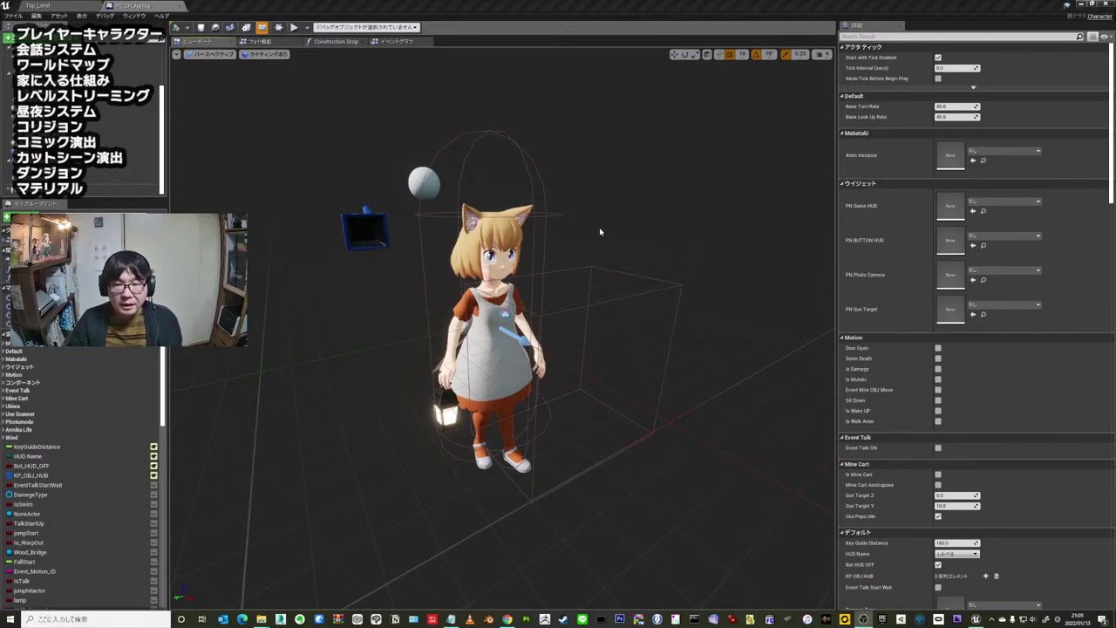
right_click_drag(607, 231, 608, 232)
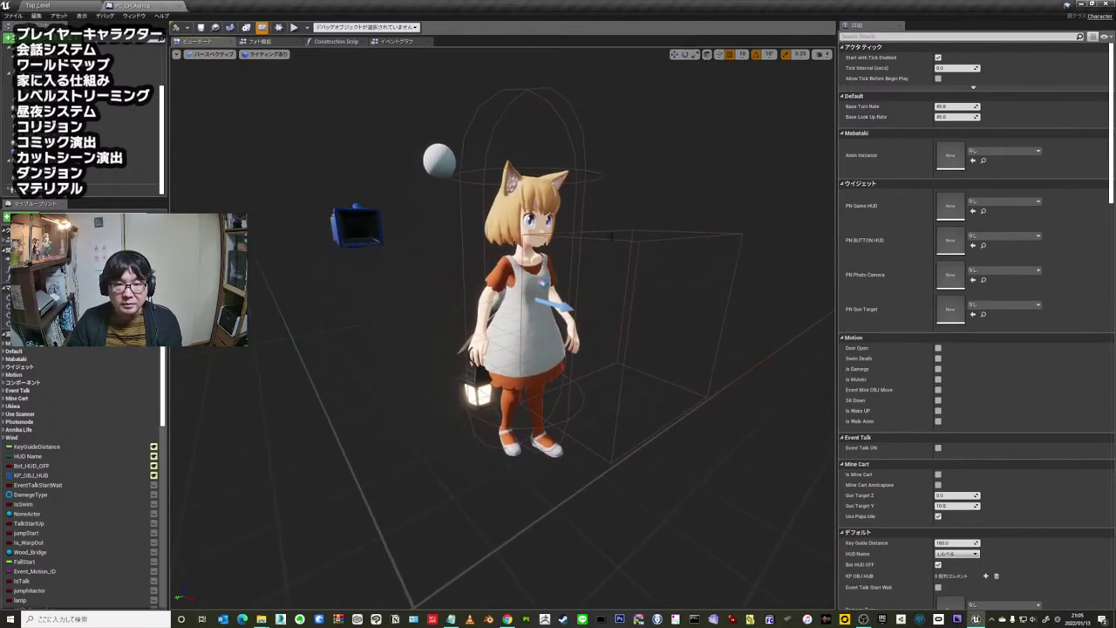
scroll(368, 138, "up", 5)
scroll(367, 137, "down", 5)
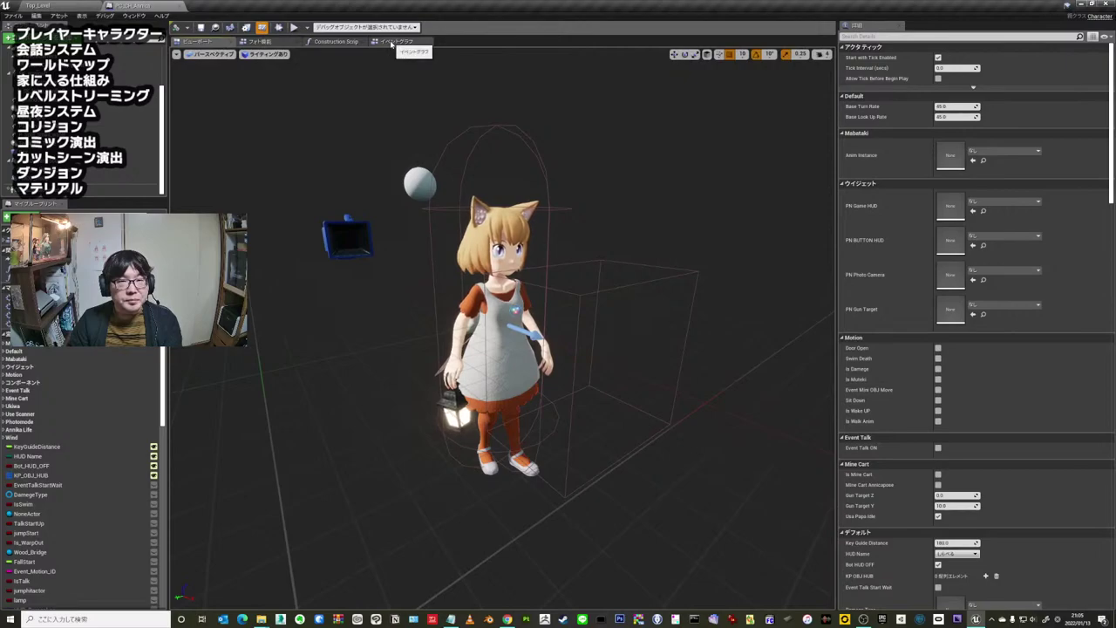
key("ctrl+Tab")
- Pan up the event graph to the input node groups, centring on Mouse input
right_click_drag(488, 174, 488, 318)
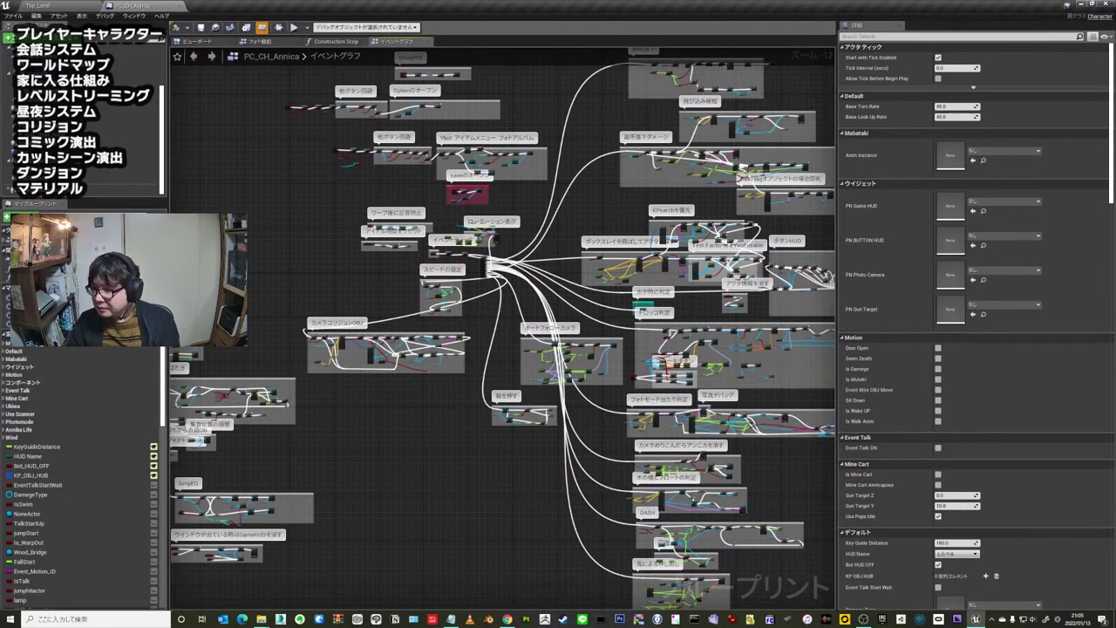
right_click_drag(334, 208, 271, 503)
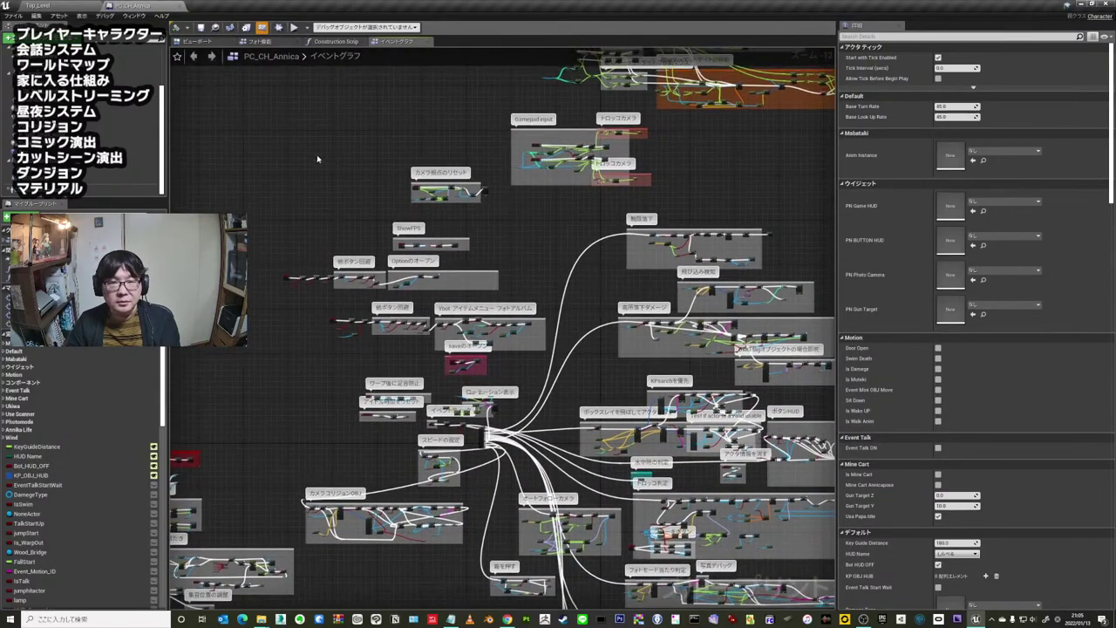
right_click_drag(395, 215, 269, 266)
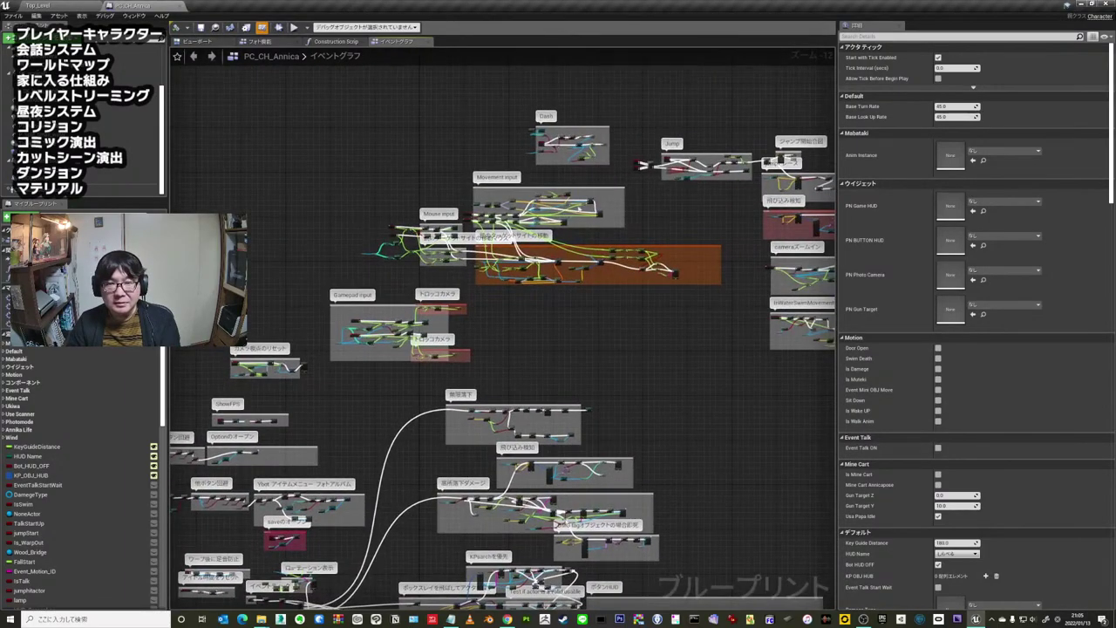
scroll(453, 213, "up", 2)
scroll(443, 183, "up", 2)
scroll(432, 192, "up", 2)
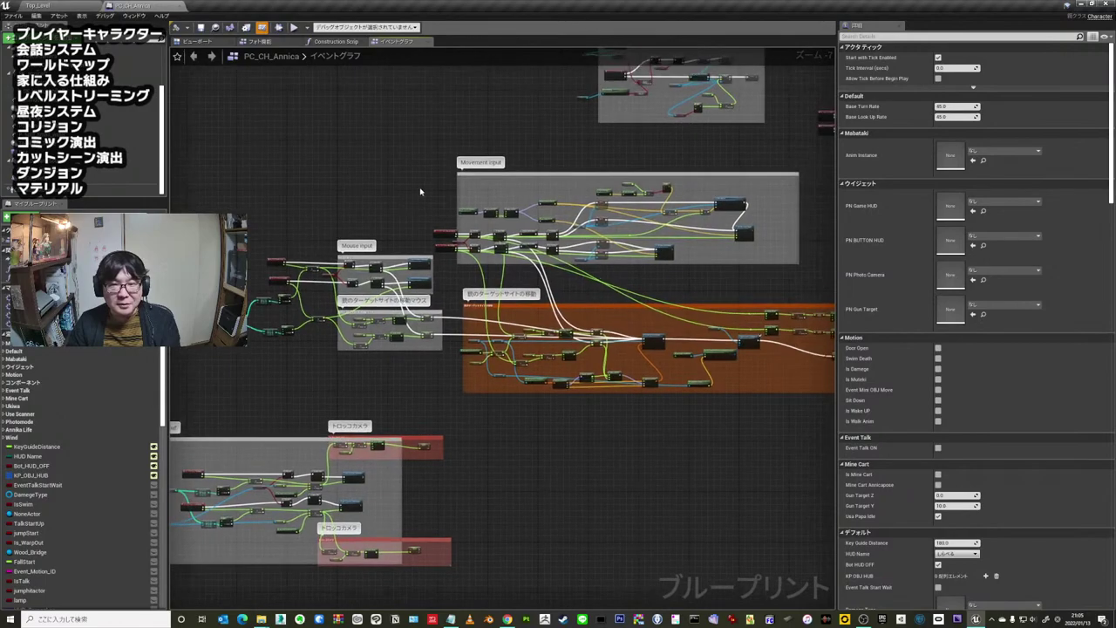
scroll(419, 198, "up", 2)
right_click_drag(418, 199, 205, 195)
right_click_drag(379, 181, 648, 117)
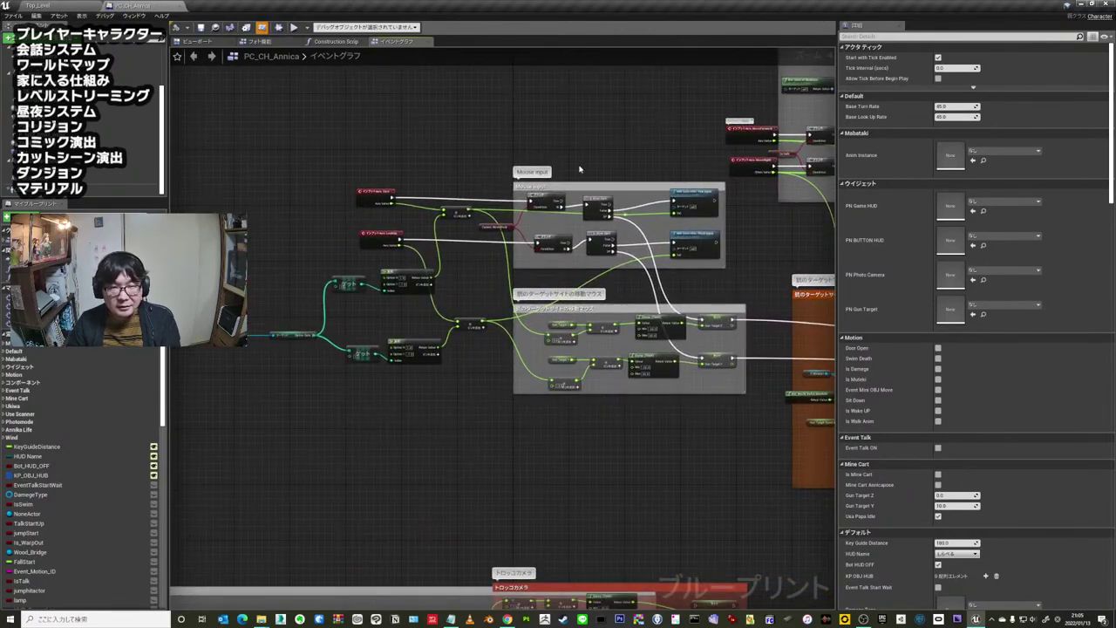
- Pan and zoom past the Movement input group to frame the whole Dash group
scroll(645, 120, "up", 2)
scroll(641, 124, "down", 1)
right_click_drag(637, 132, 723, 118)
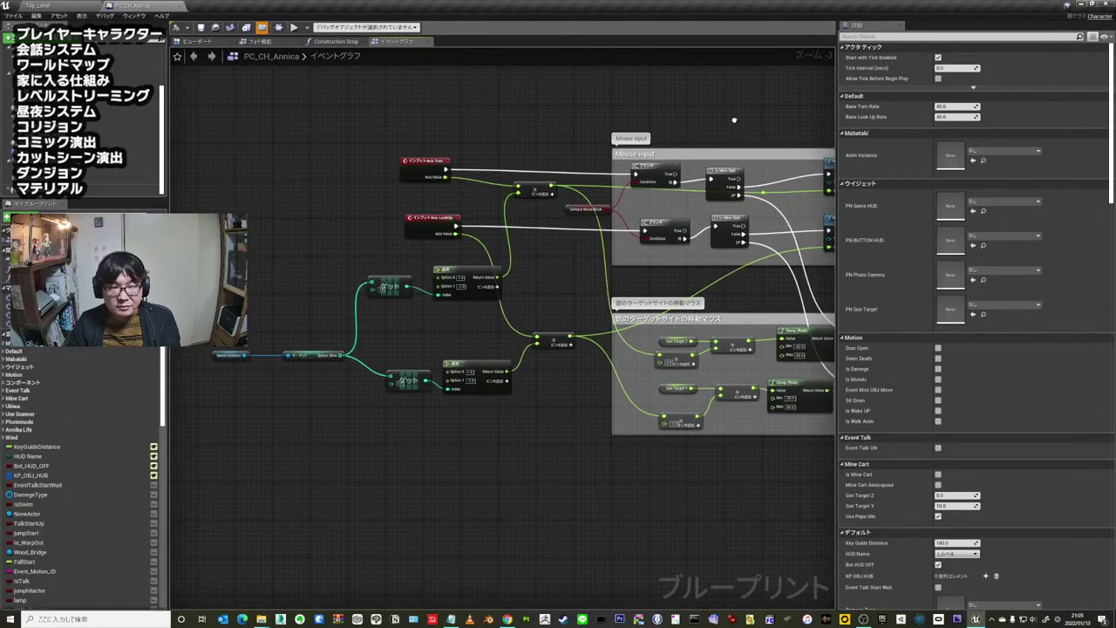
scroll(580, 281, "down", 4)
scroll(579, 282, "down", 1)
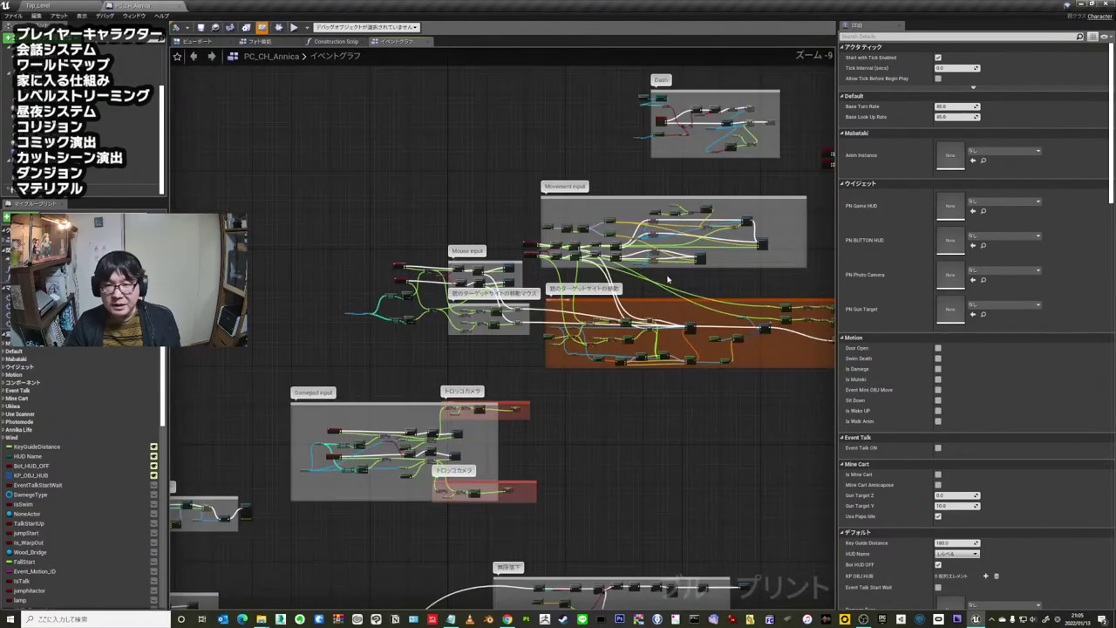
right_click_drag(598, 167, 575, 182)
scroll(736, 200, "up", 2)
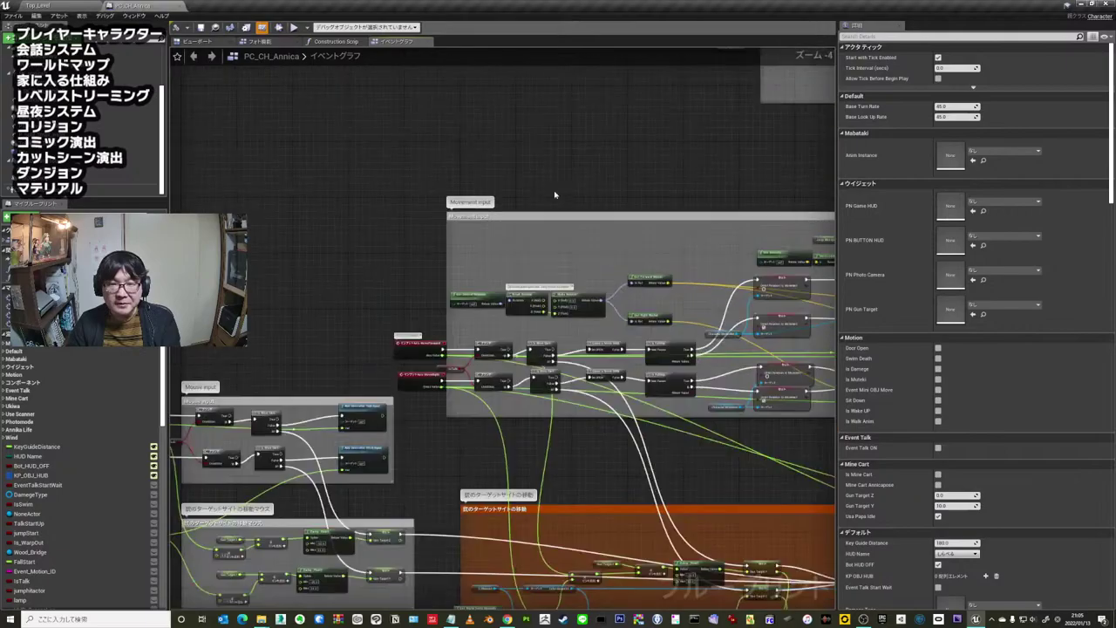
scroll(737, 104, "up", 3)
scroll(344, 137, "down", 1)
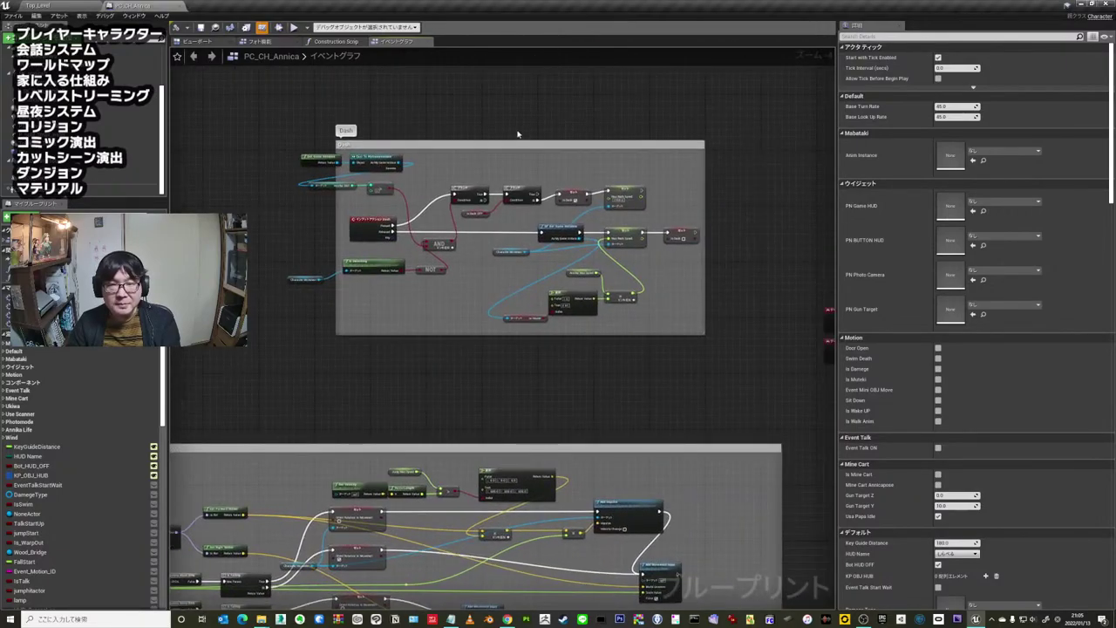
scroll(344, 137, "up", 2)
scroll(345, 137, "up", 1)
scroll(344, 137, "down", 6)
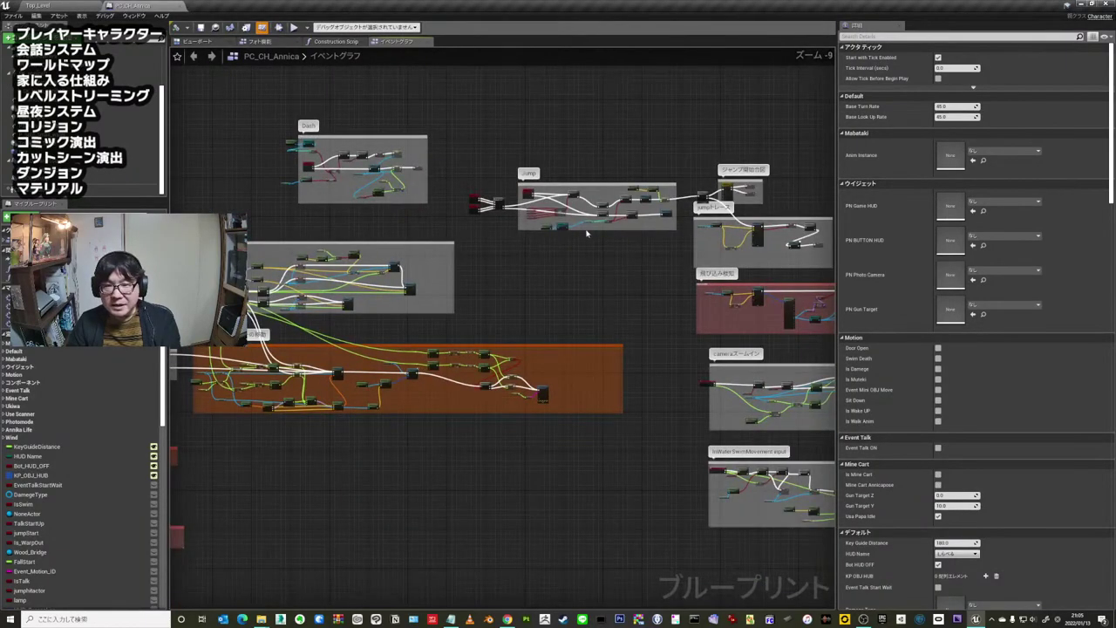
- Centre on the Jump group, then frame Dash, Jump, Movement, Mouse and Gamepad groups together
right_click_drag(566, 196, 510, 187)
scroll(526, 168, "up", 3)
scroll(526, 168, "up", 2)
scroll(666, 165, "down", 1)
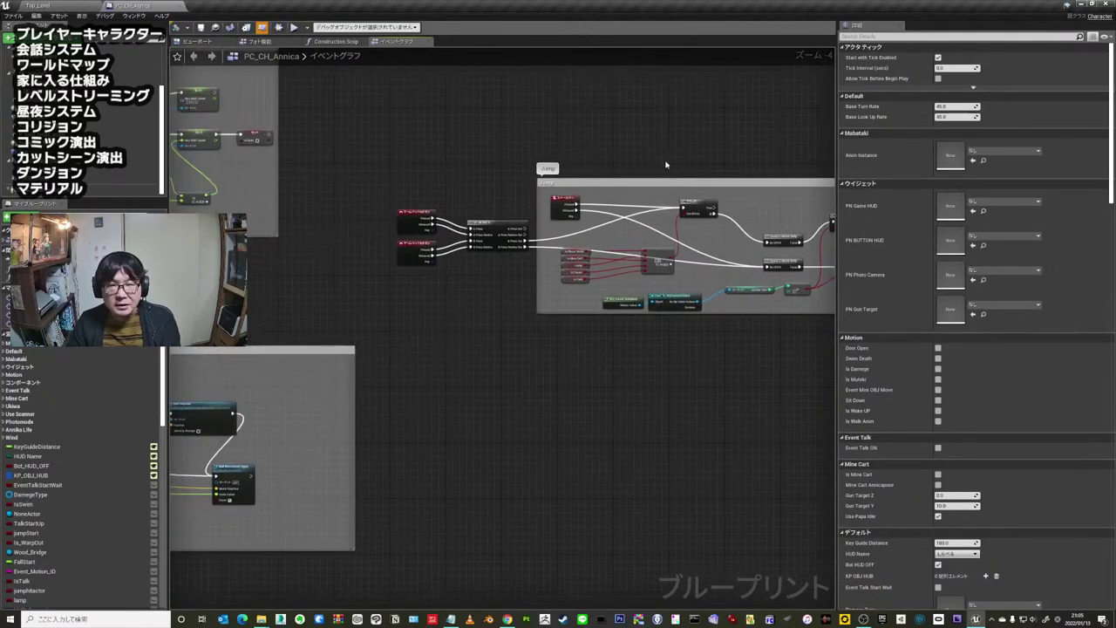
scroll(598, 207, "down", 5)
right_click_drag(598, 207, 684, 206)
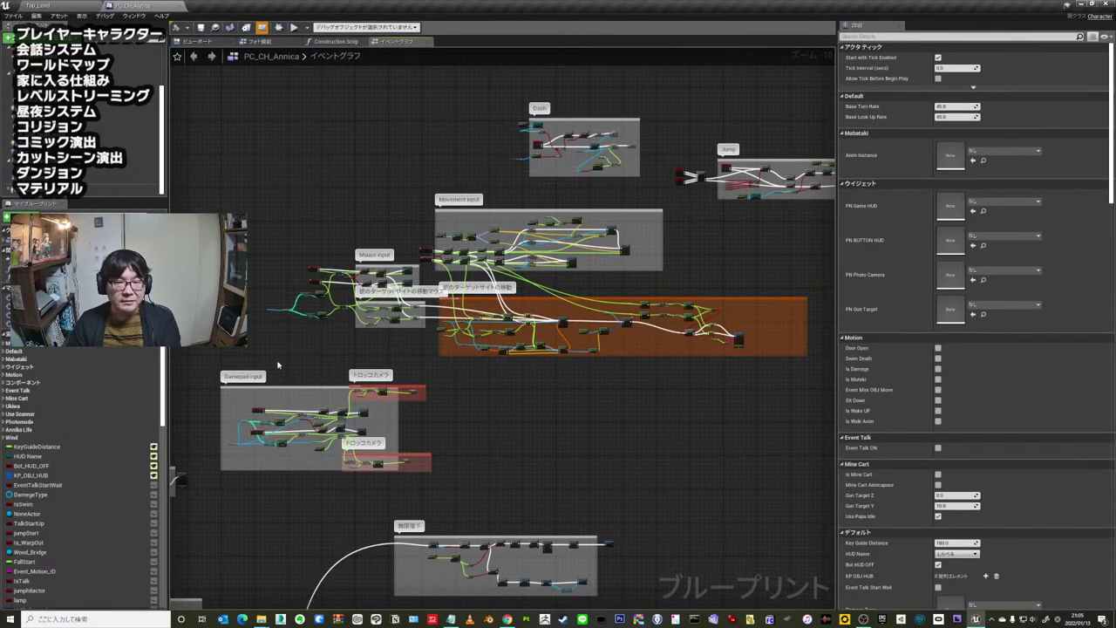
- Pan past the Jump and camera zoom-in groups and zoom in on the Gamepad input nodes
right_click_drag(278, 364, 364, 332)
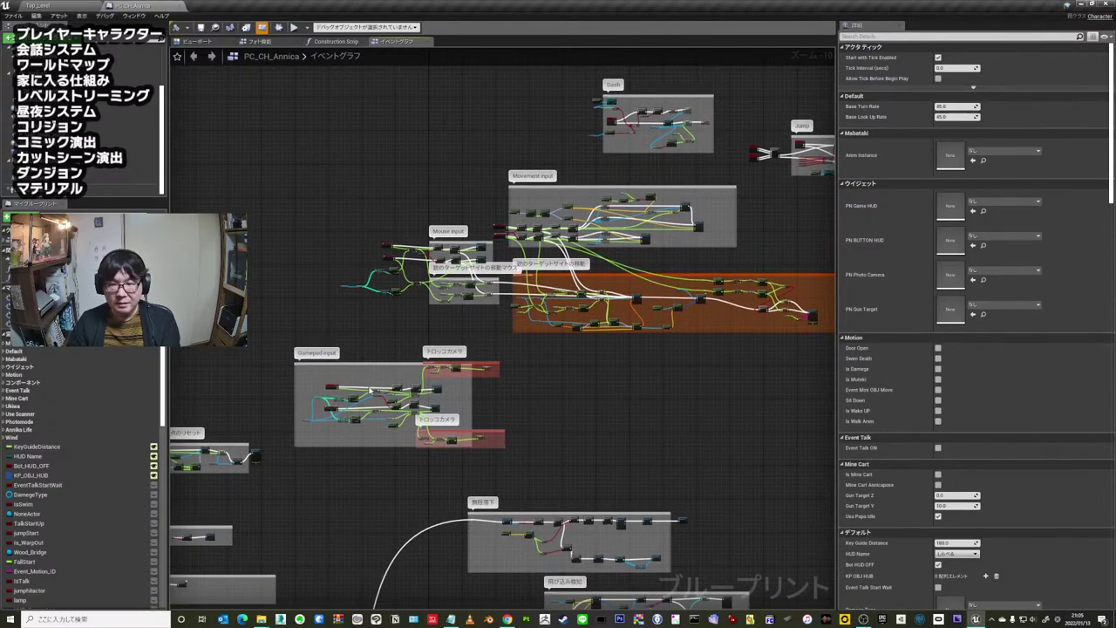
right_click_drag(661, 363, 447, 375)
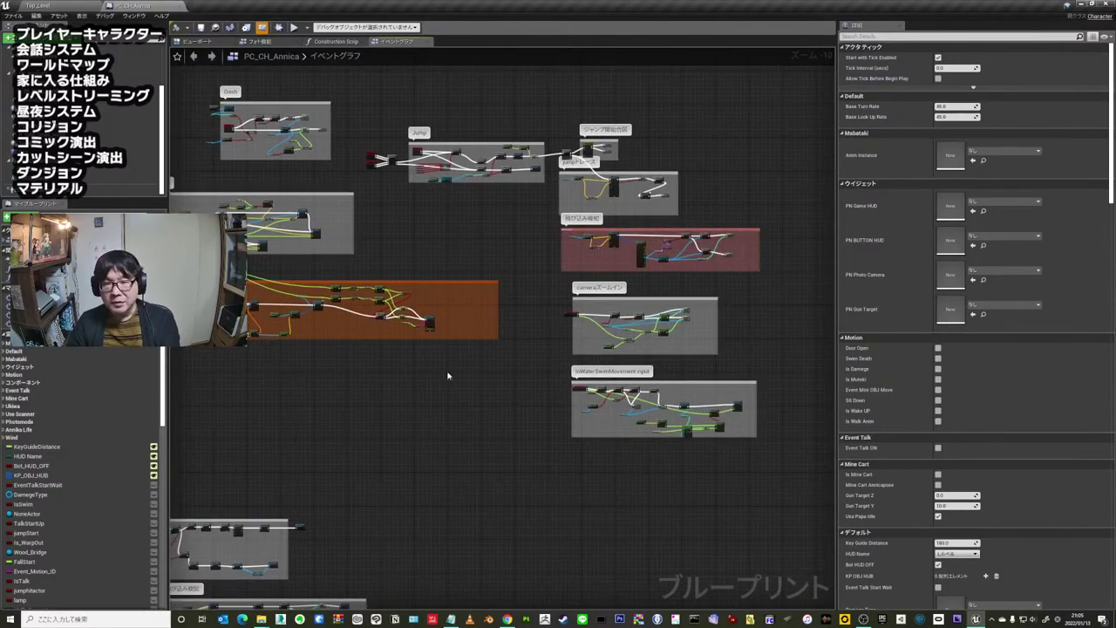
right_click_drag(533, 344, 672, 324)
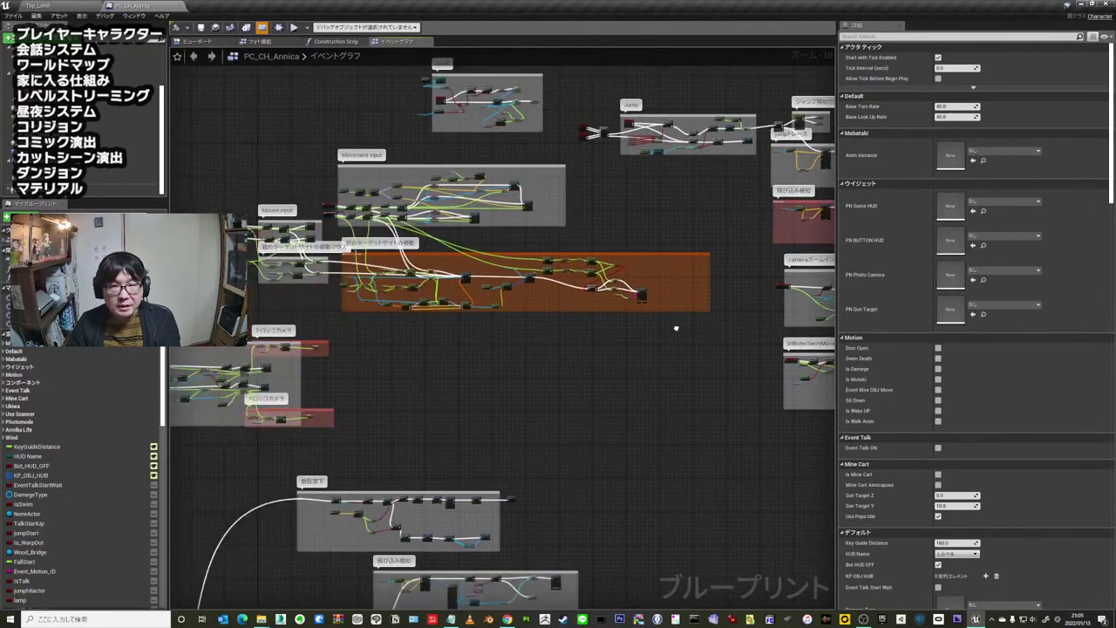
scroll(672, 323, "up", 2)
scroll(402, 357, "up", 3)
scroll(401, 357, "up", 2)
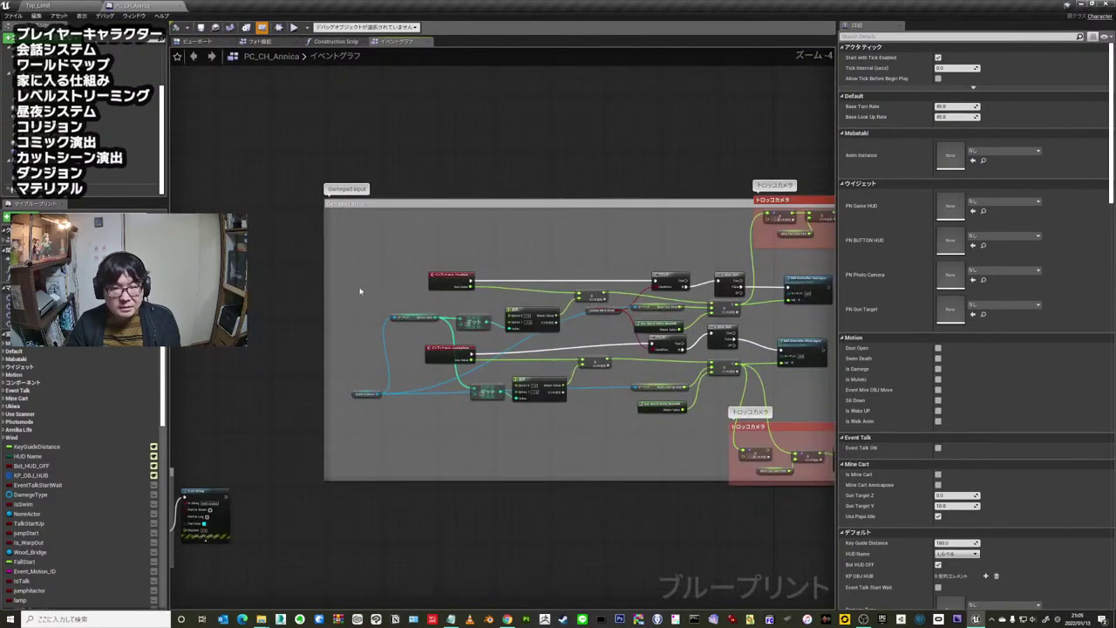
right_click_drag(361, 293, 422, 294)
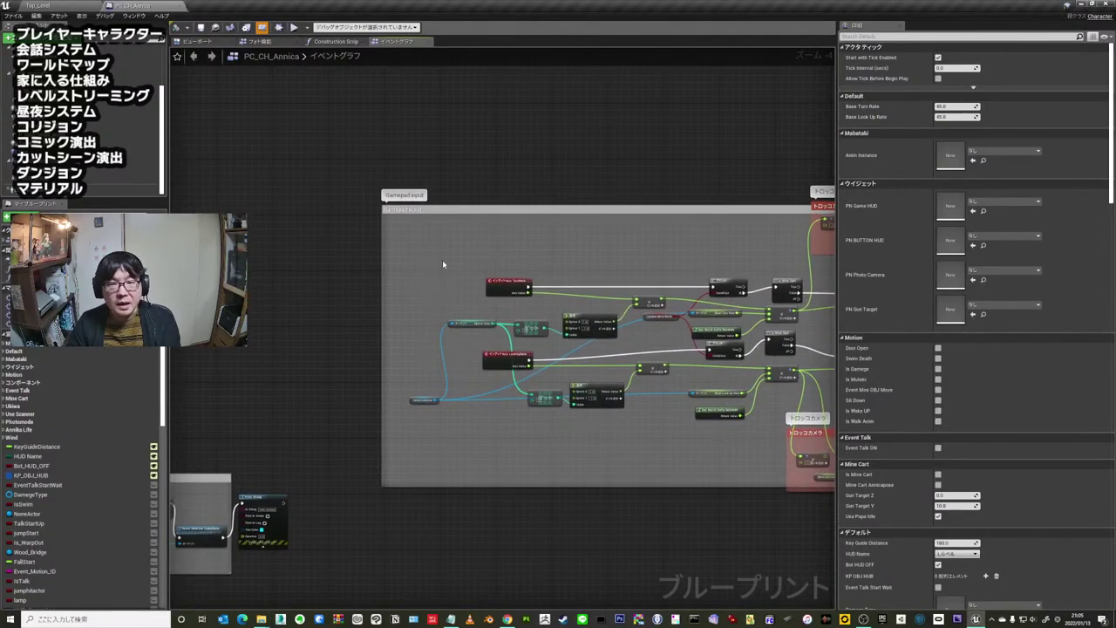
scroll(442, 259, "down", 5)
- Survey the graph's lowest node groups, then return to the central wire hub
scroll(704, 279, "up", 1)
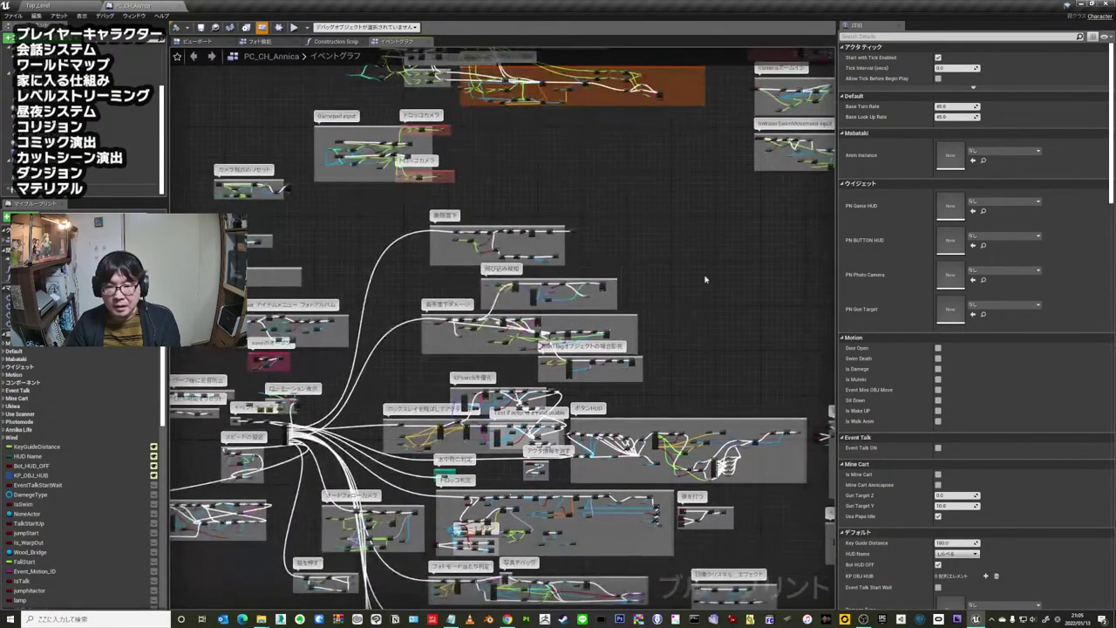
right_click_drag(705, 279, 647, 105)
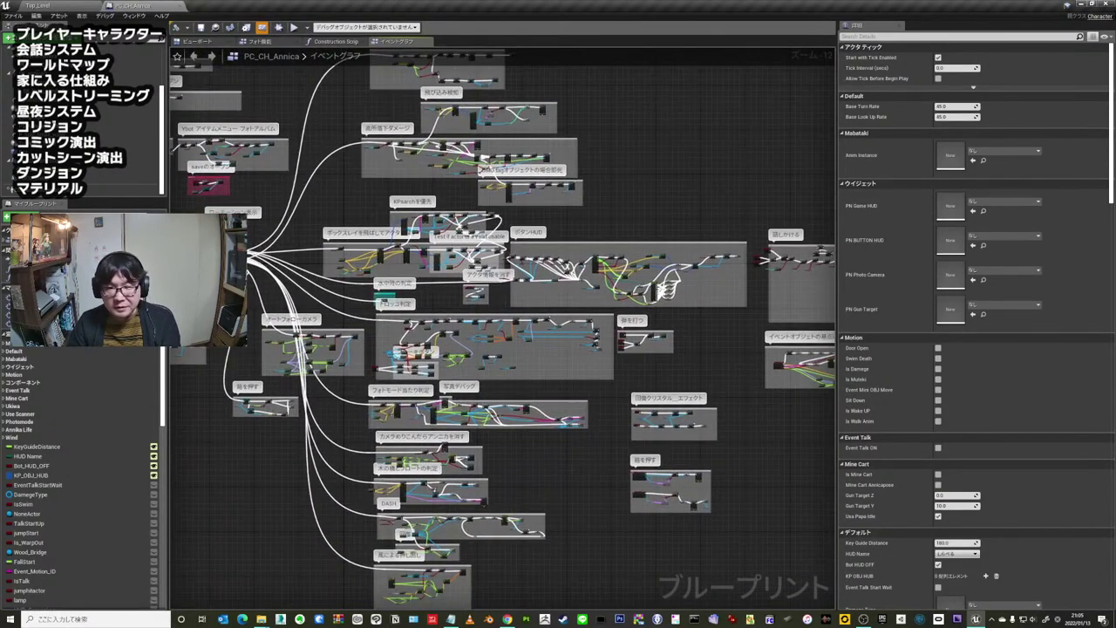
right_click_drag(721, 184, 710, 168)
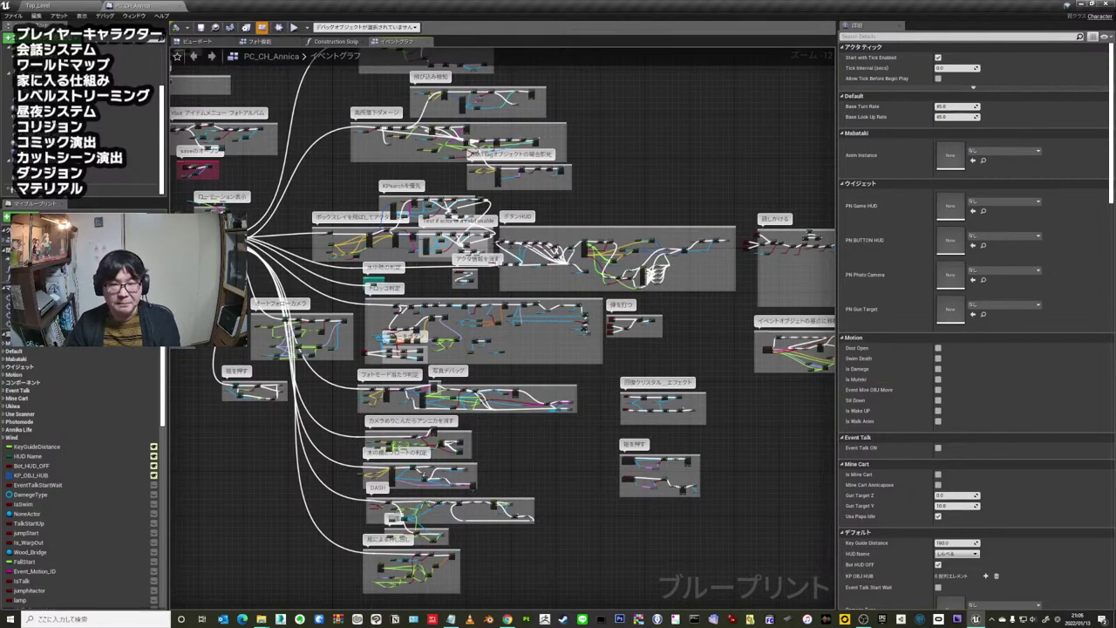
right_click_drag(271, 430, 613, 185)
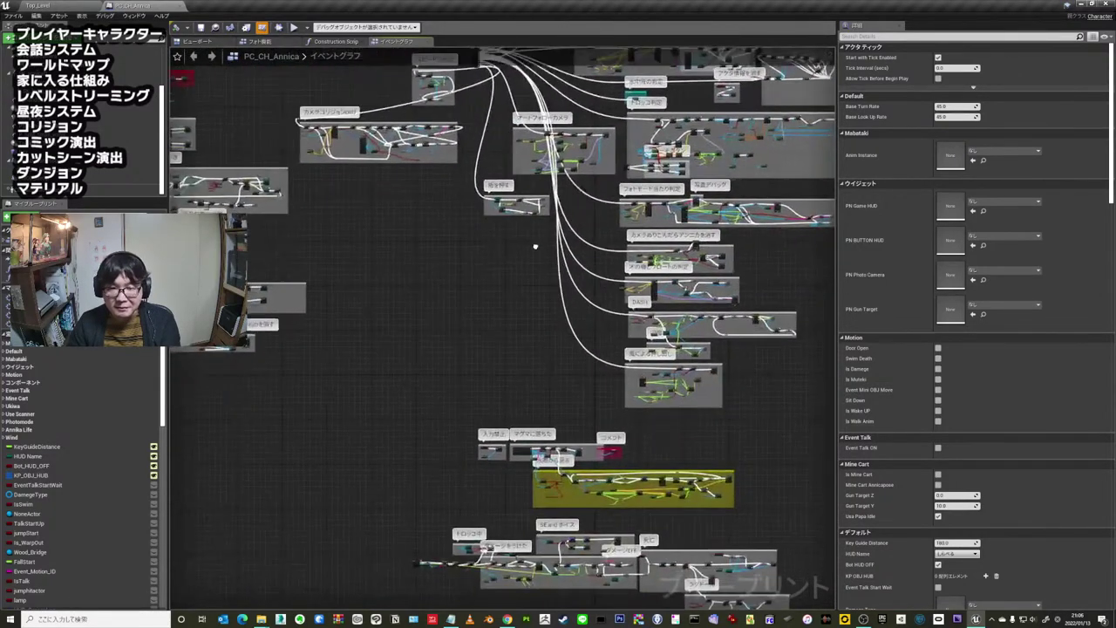
right_click_drag(555, 303, 462, 190)
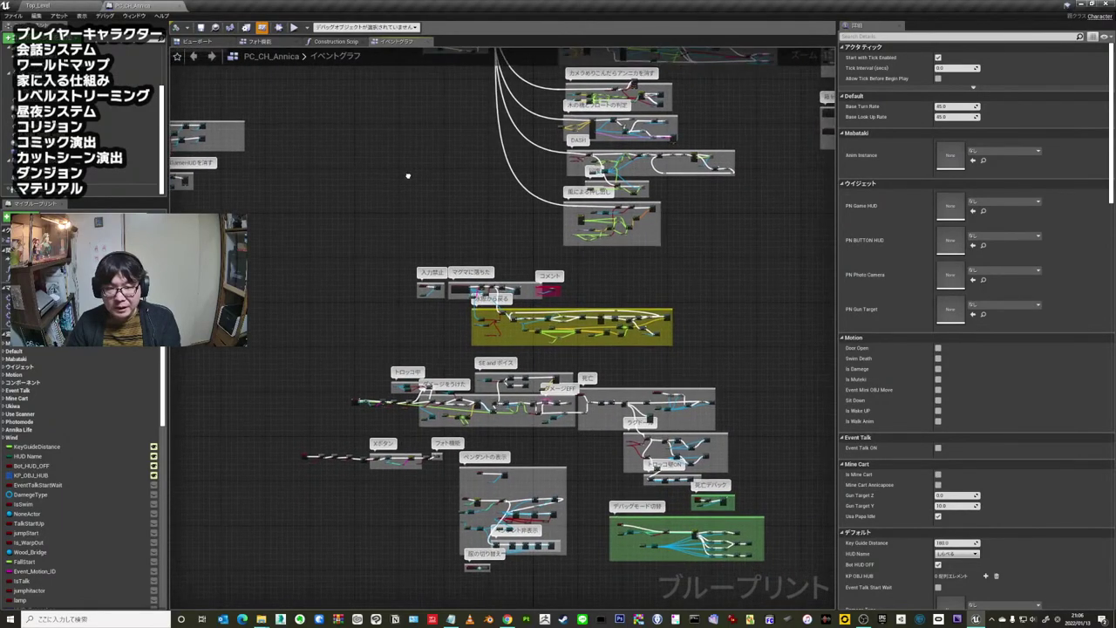
right_click_drag(424, 182, 392, 279)
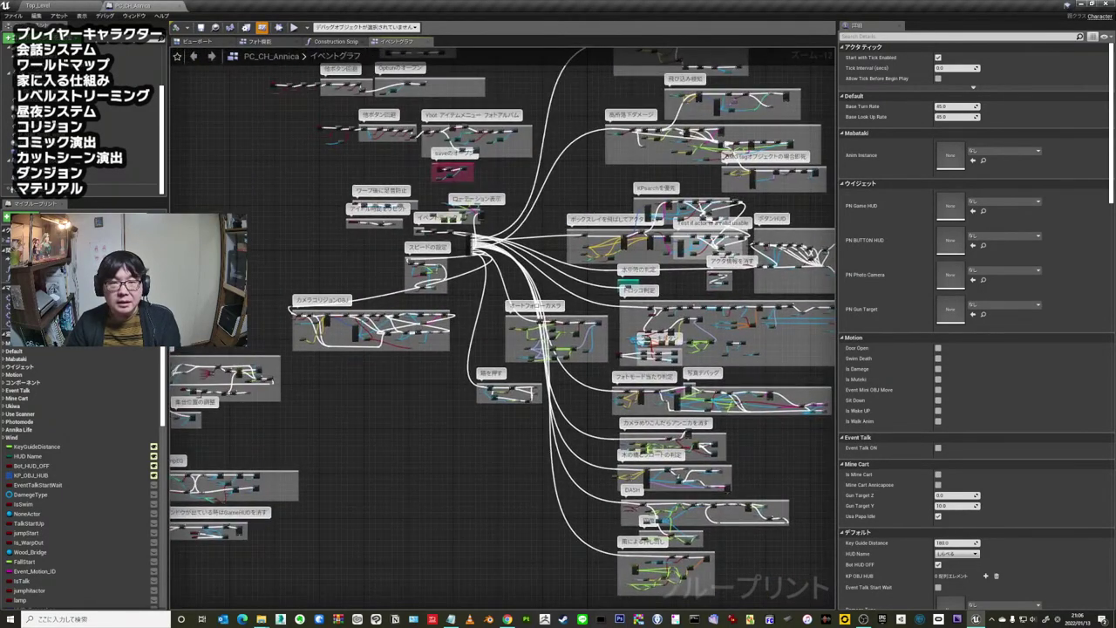
right_click_drag(553, 88, 564, 157)
mouse_move(552, 88)
right_mouse_down()
mouse_move(564, 157)
mouse_move(426, 184)
right_mouse_up()
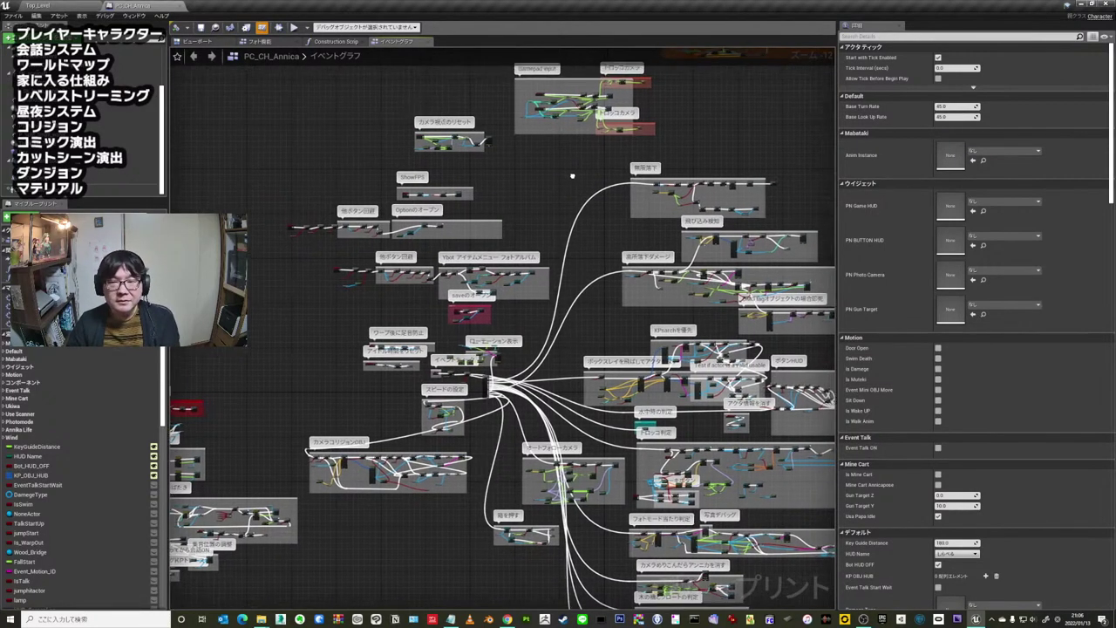
- Recentre on the branching hub and inspect the node groups to its left
scroll(426, 184, "down", 3)
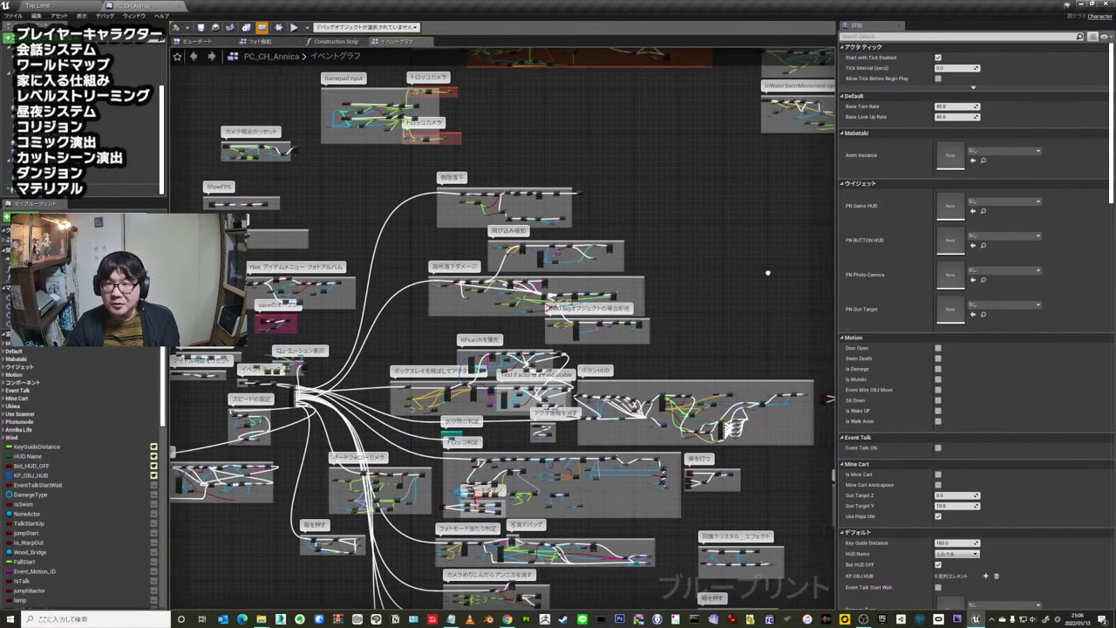
scroll(513, 212, "up", 3)
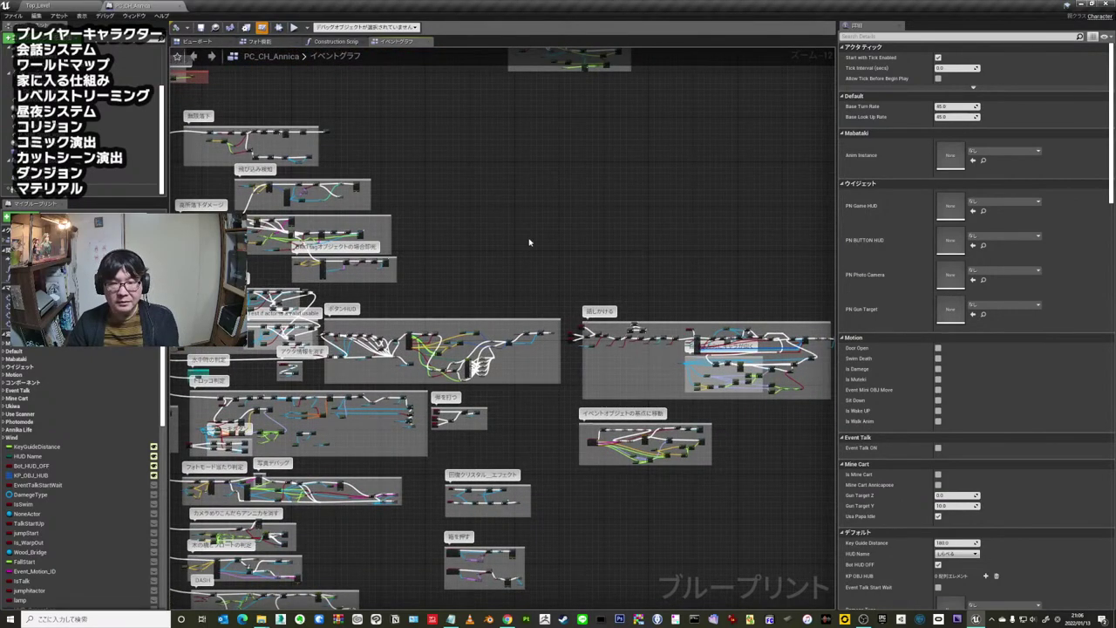
right_click_drag(528, 242, 731, 199)
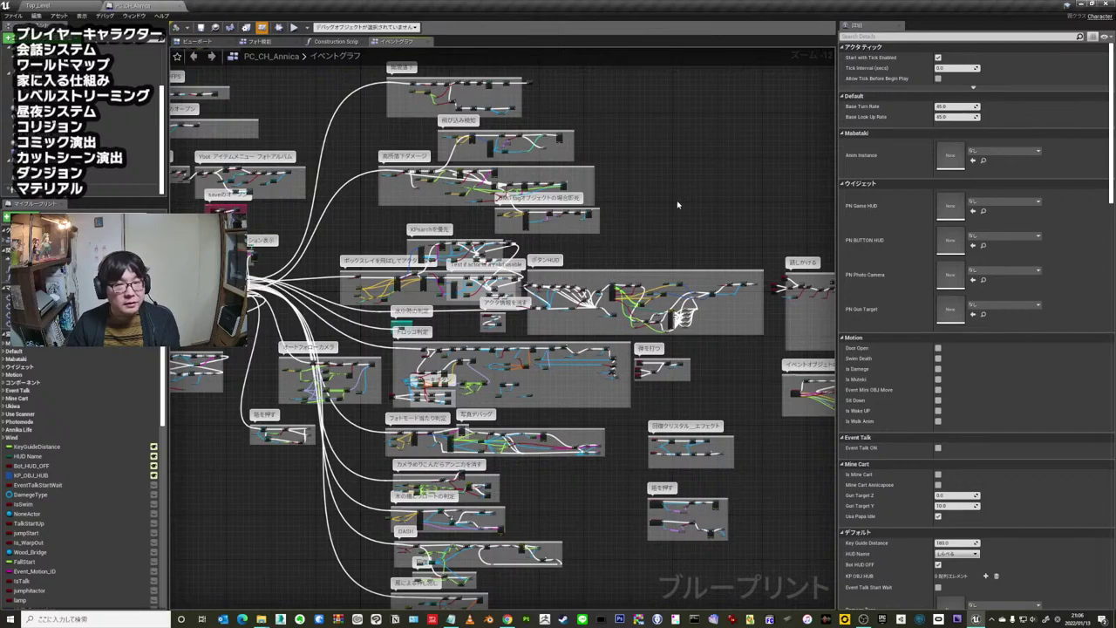
right_click_drag(329, 225, 578, 190)
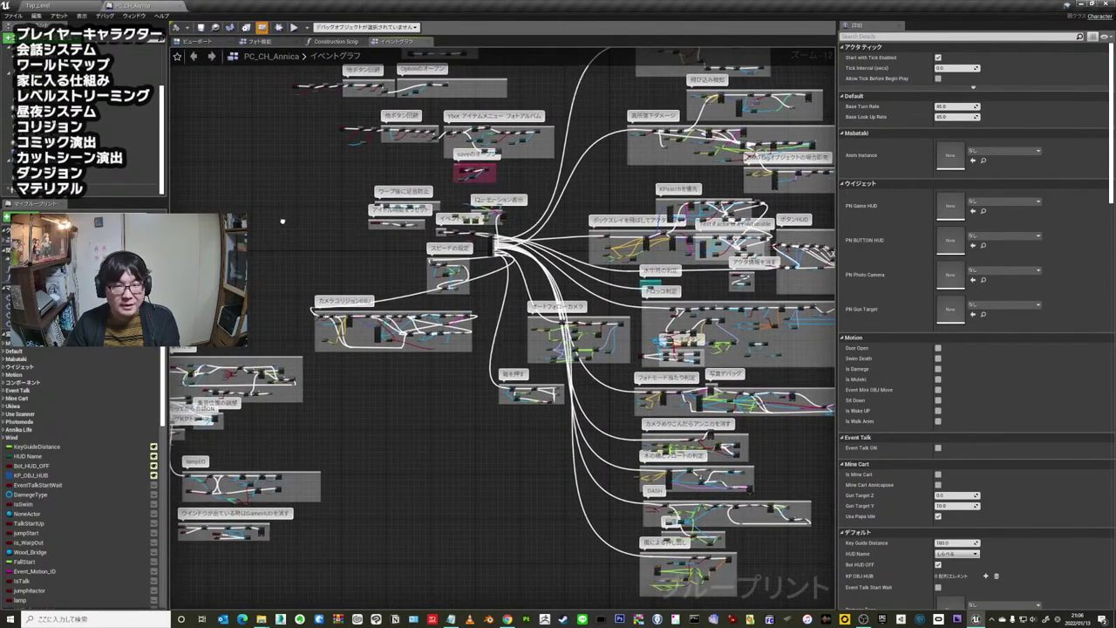
mouse_move(291, 220)
right_mouse_down()
mouse_move(530, 199)
mouse_move(400, 207)
mouse_move(413, 221)
mouse_move(470, 214)
right_mouse_up()
scroll(567, 197, "up", 2)
right_click_drag(789, 209, 580, 209)
scroll(526, 227, "down", 2)
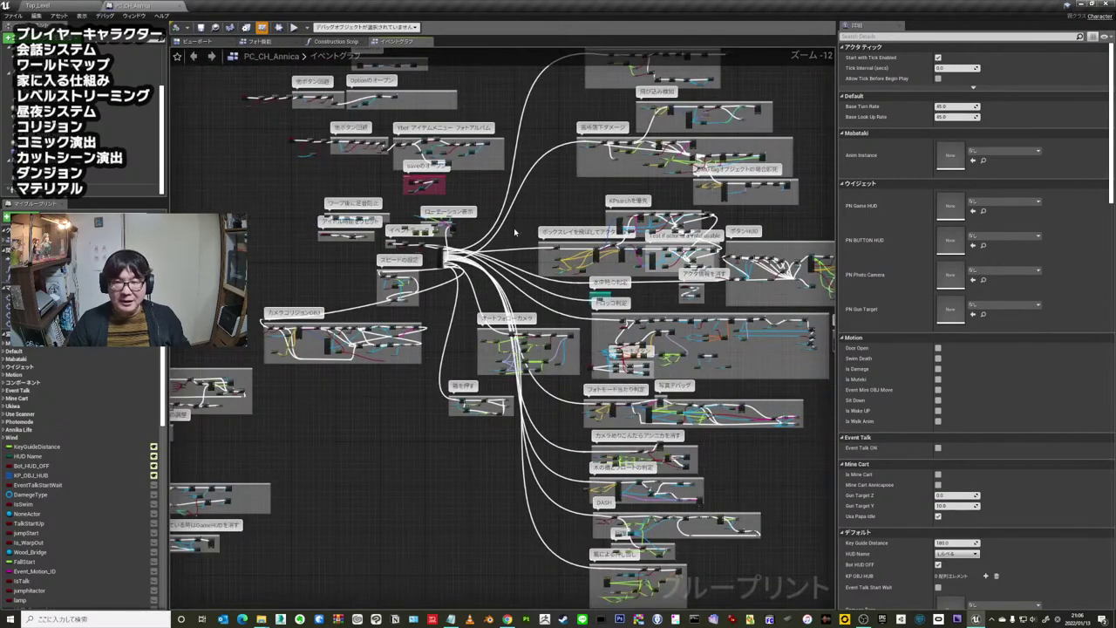
- Pan between the right- and left-hand node groups and refocus the blueprint graph
right_click_drag(514, 228, 508, 216)
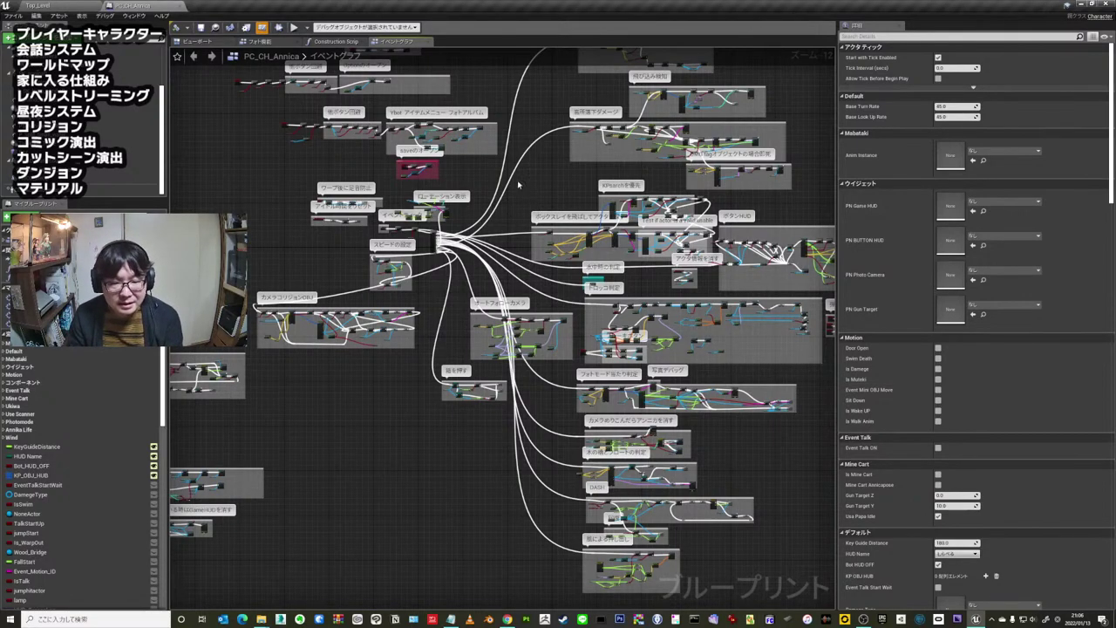
right_click_drag(443, 340, 440, 255)
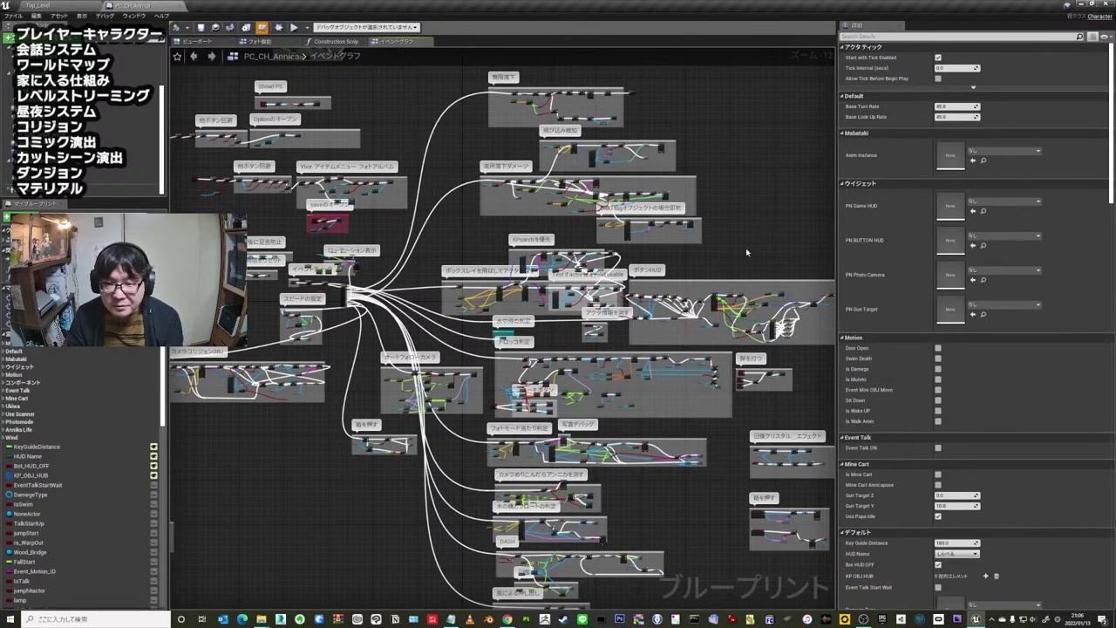
right_click_drag(743, 253, 680, 240)
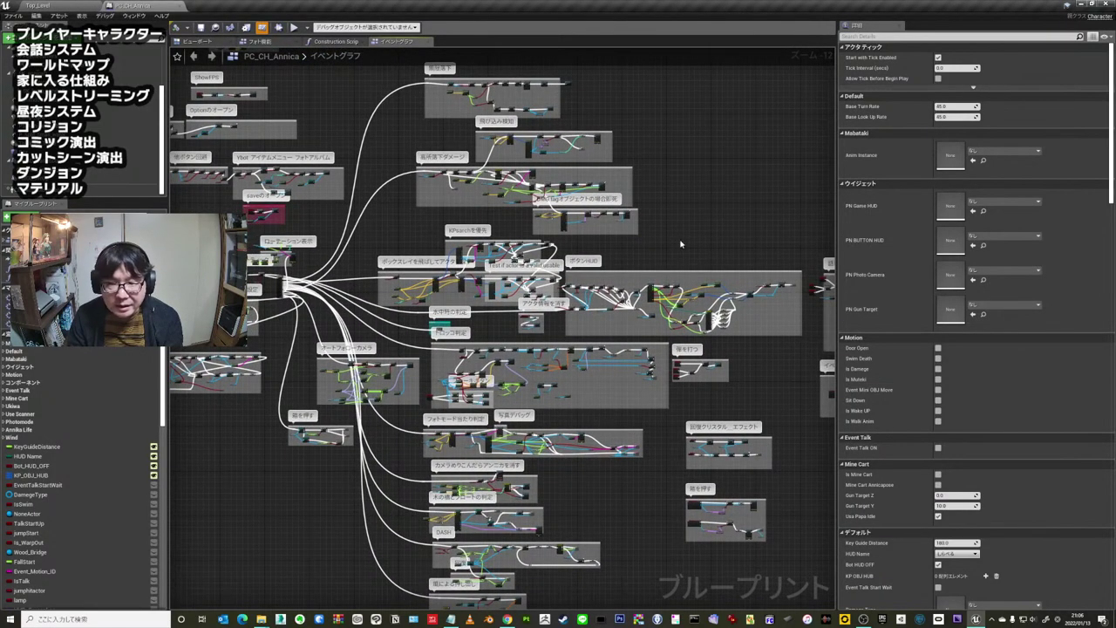
right_click_drag(396, 229, 447, 233)
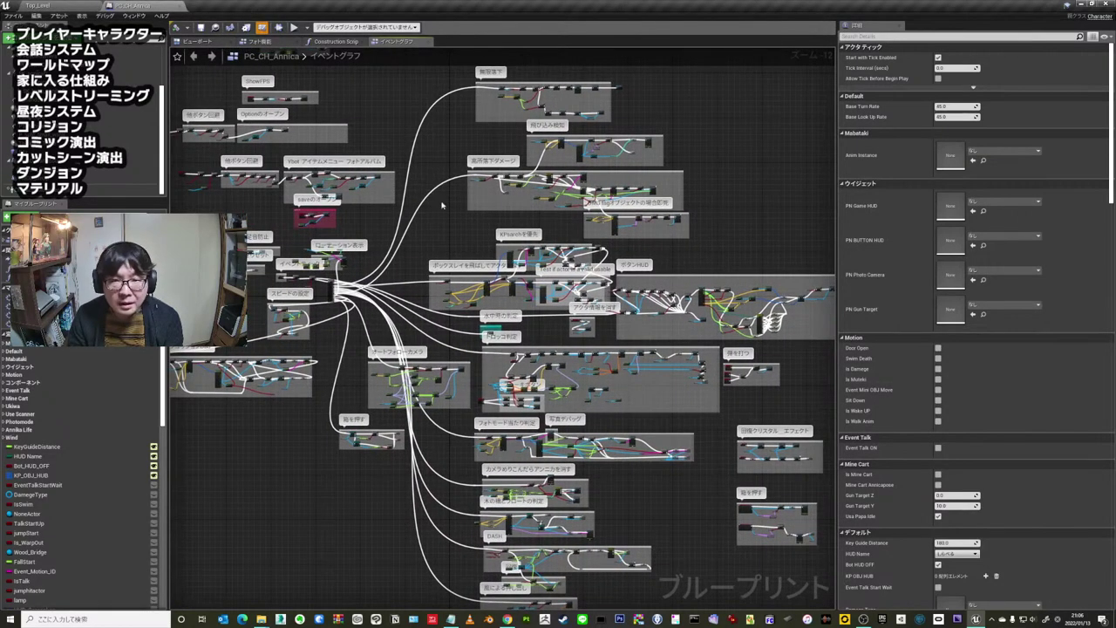
right_click_drag(429, 241, 452, 225)
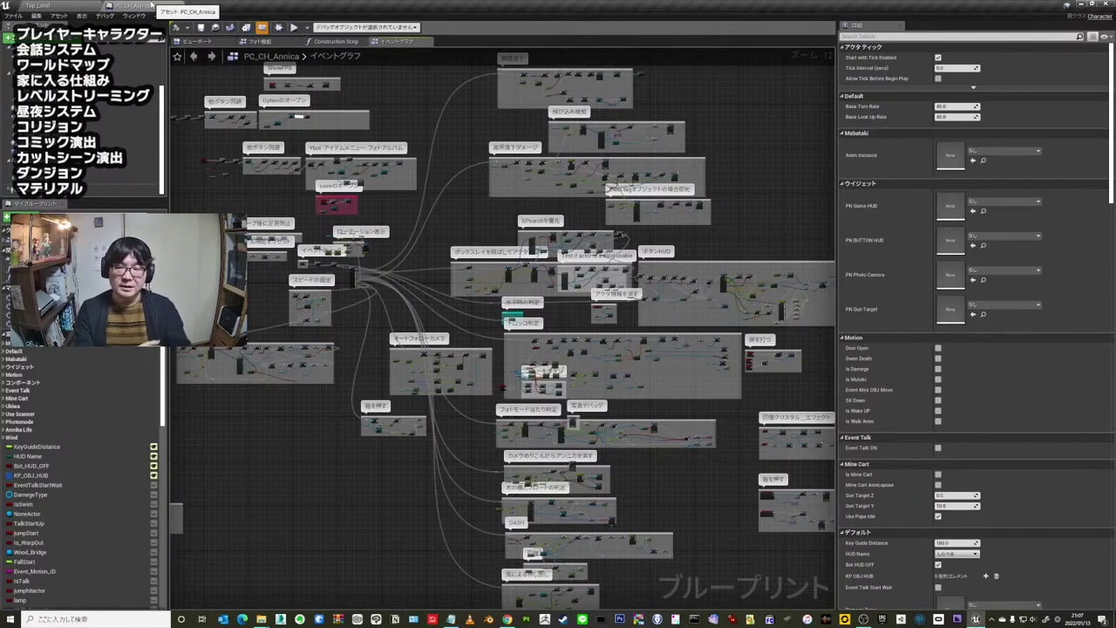
left_click(151, 6)
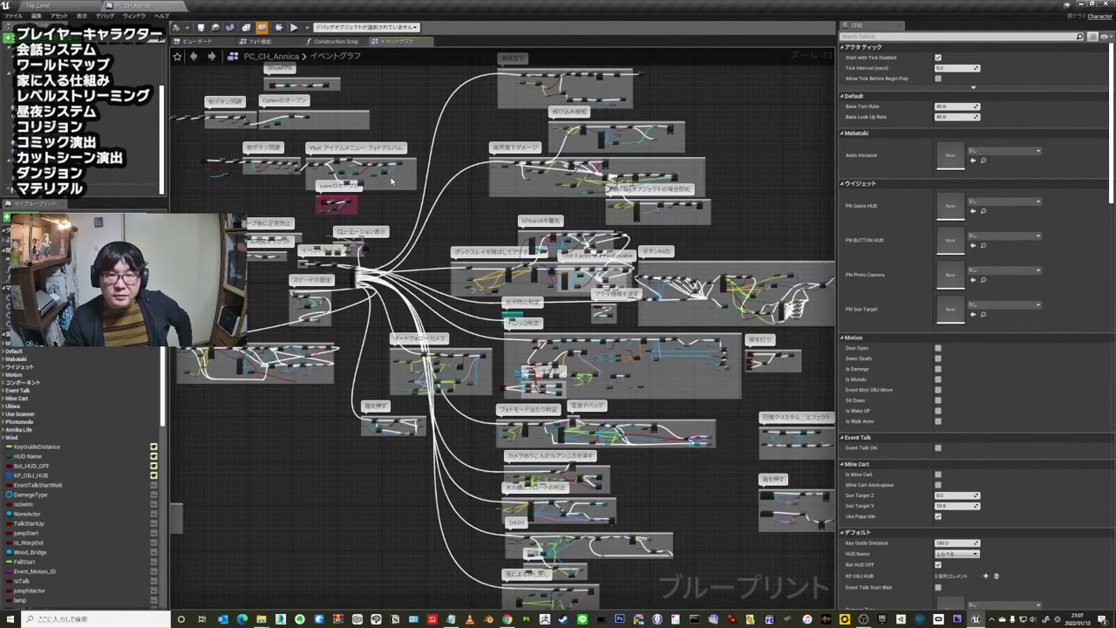
- Return to the Top_Level level and fly the camera past the cart, pumpkin patch and house
left_click(37, 5)
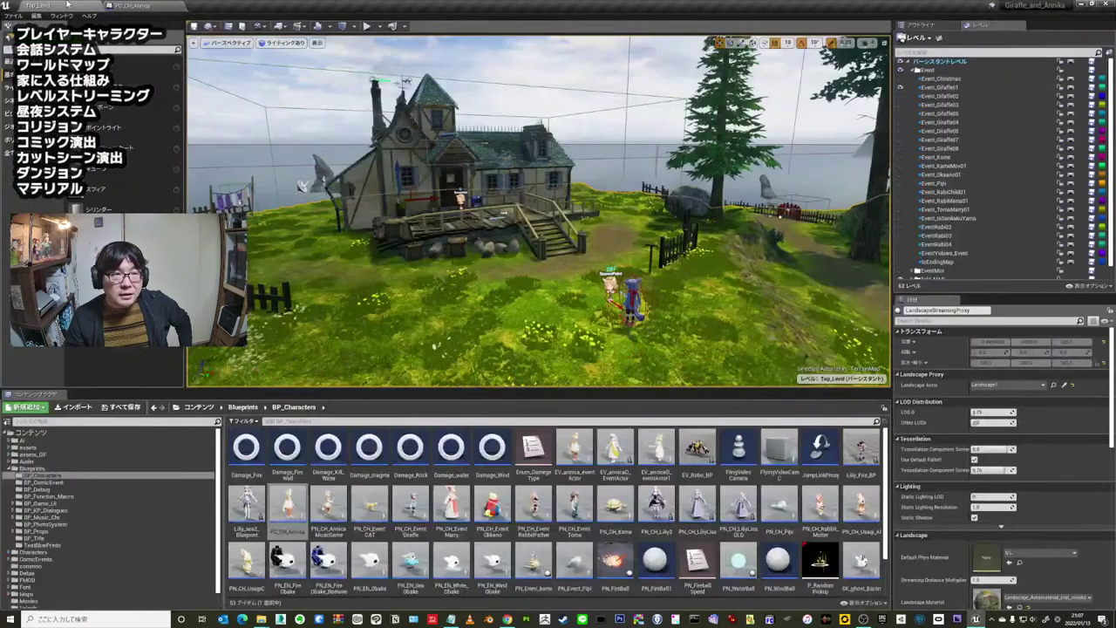
right_click_drag(622, 258, 583, 244)
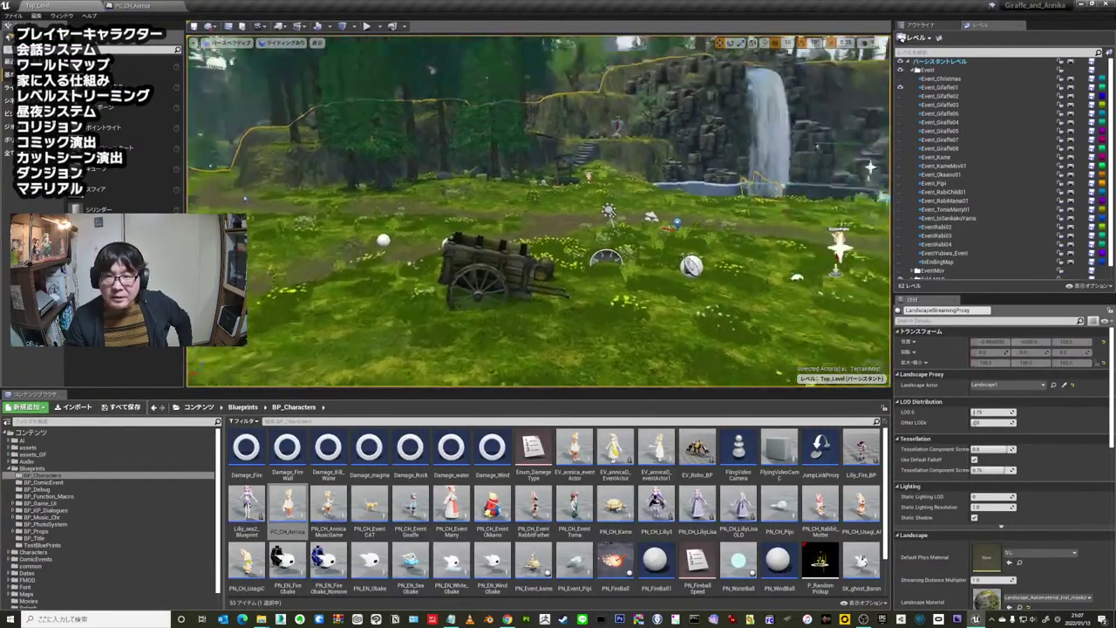
right_click_drag(514, 245, 514, 245)
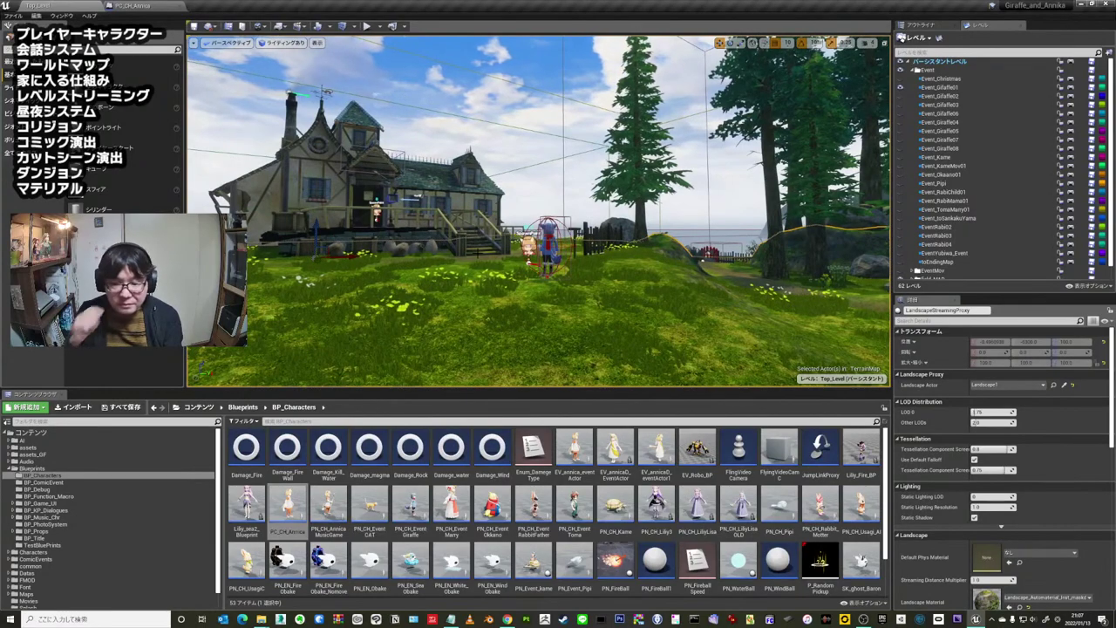
right_click_drag(515, 244, 515, 245)
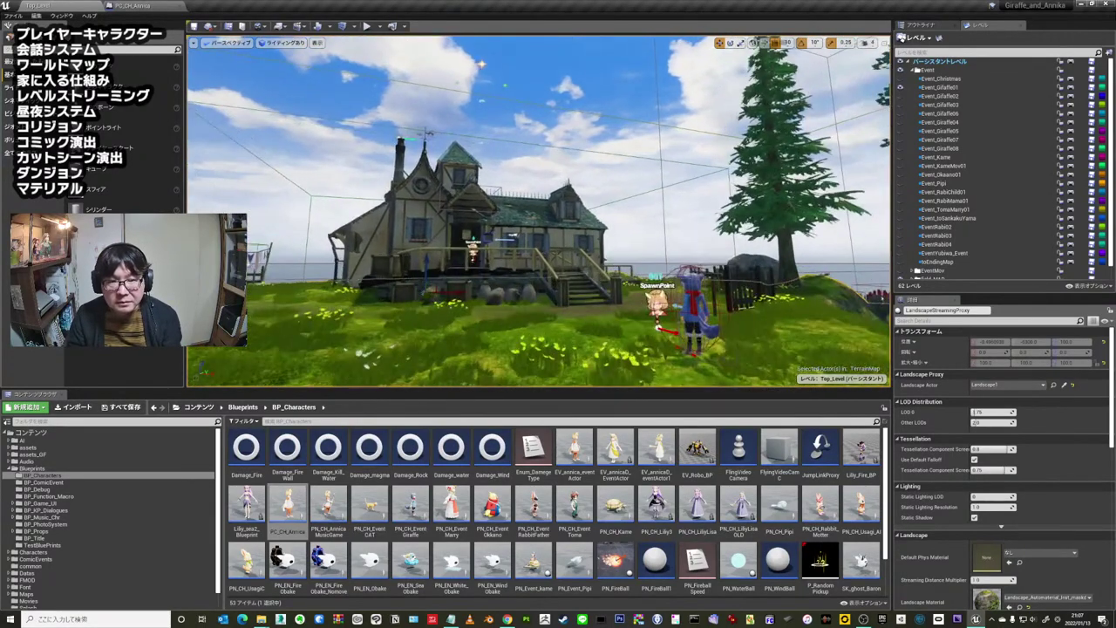
scroll(484, 279, "down", 5)
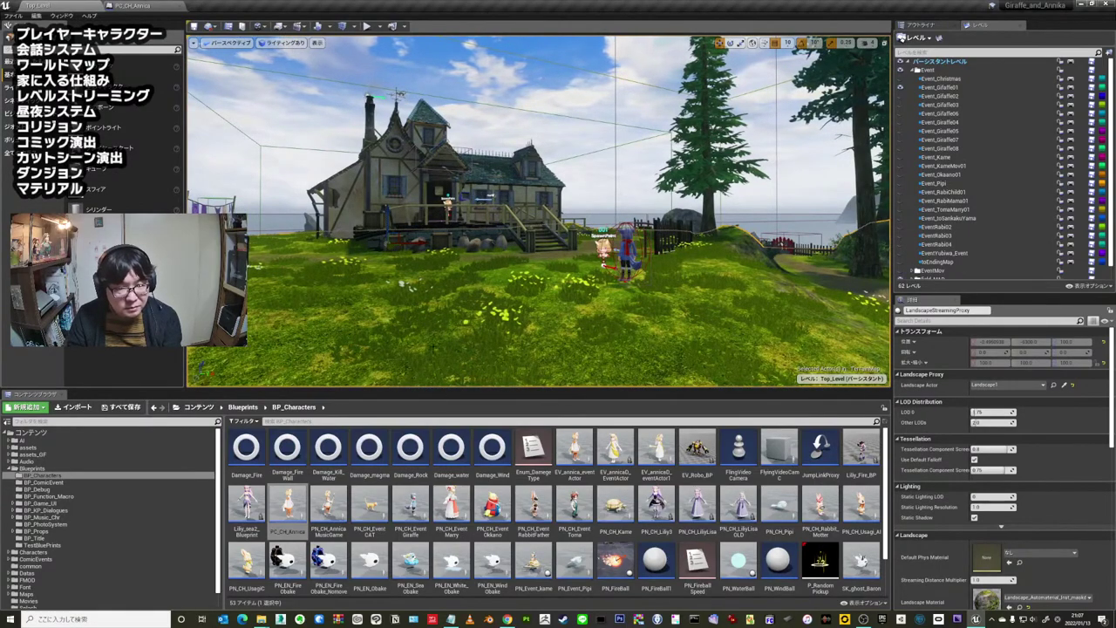
mouse_move(514, 245)
right_mouse_down()
mouse_move(558, 245)
mouse_move(523, 245)
right_mouse_up()
- Bring the UnrealFest2020 Explorer window forward and select 会話ダイヤログ.mp4
mouse_move(261, 618)
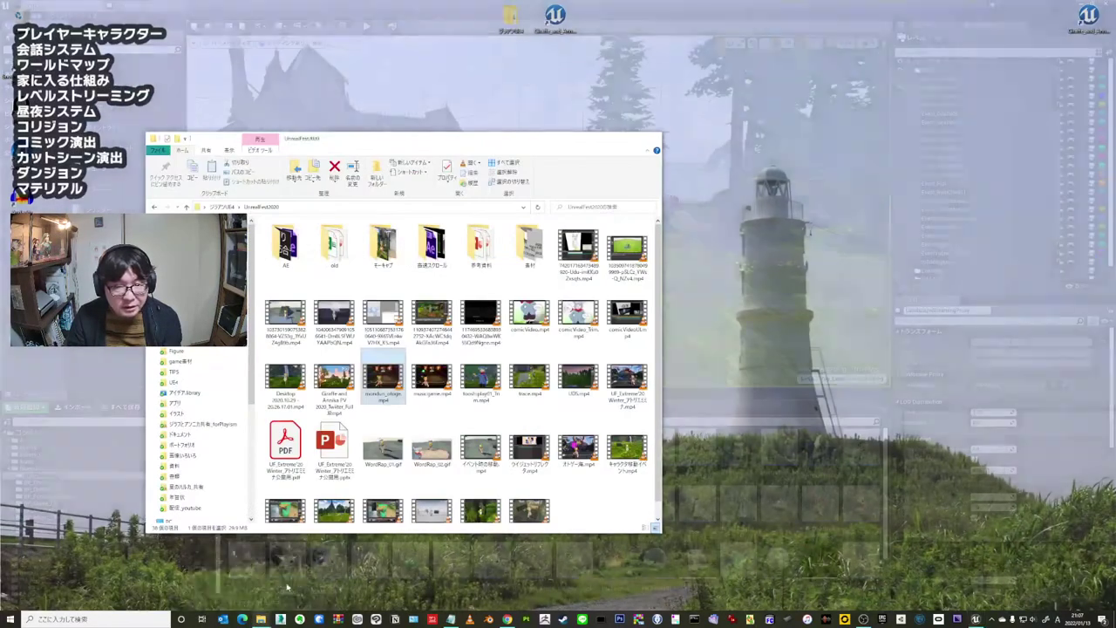
left_click(286, 589)
scroll(579, 431, "down", 1)
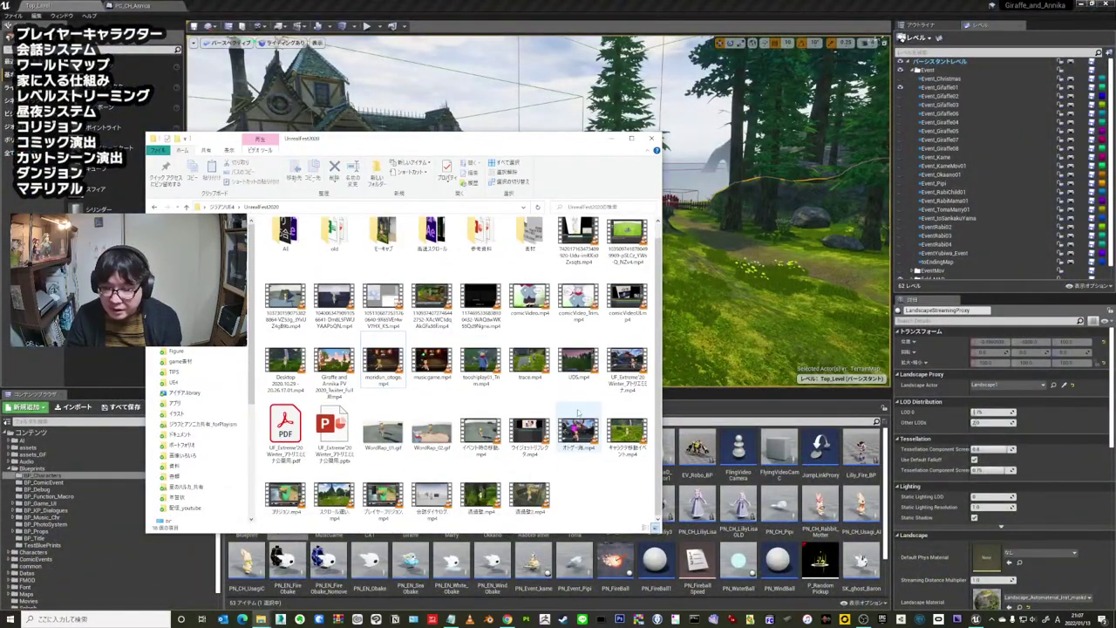
left_click(429, 497)
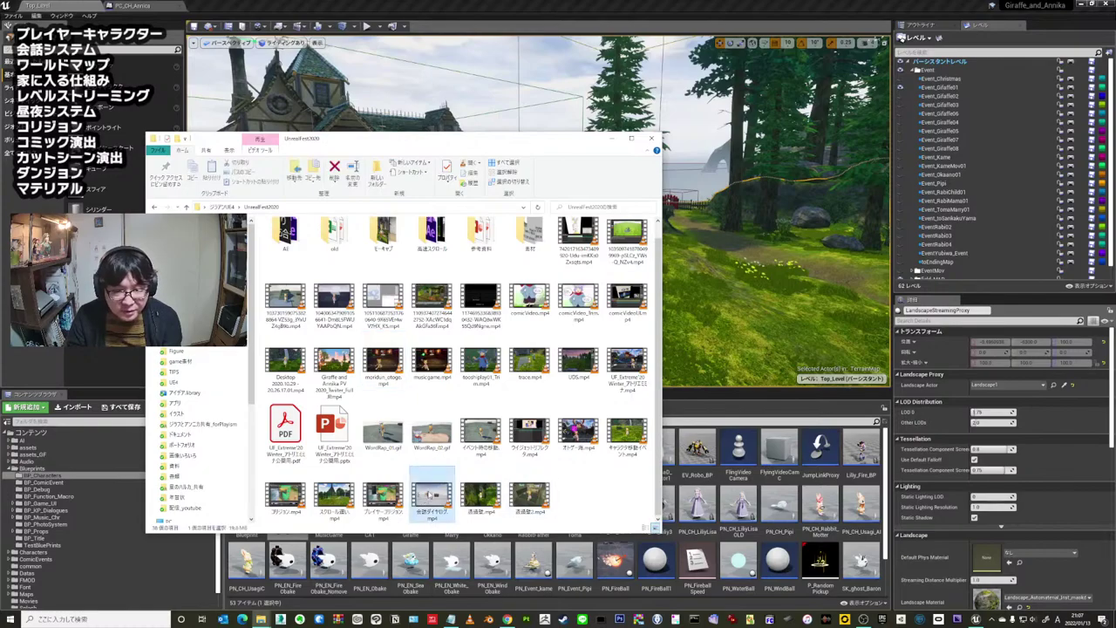
- Play 会話ダイヤログ.mp4 and watch Annika's dialogue box and bag screen demo
double_click(431, 493)
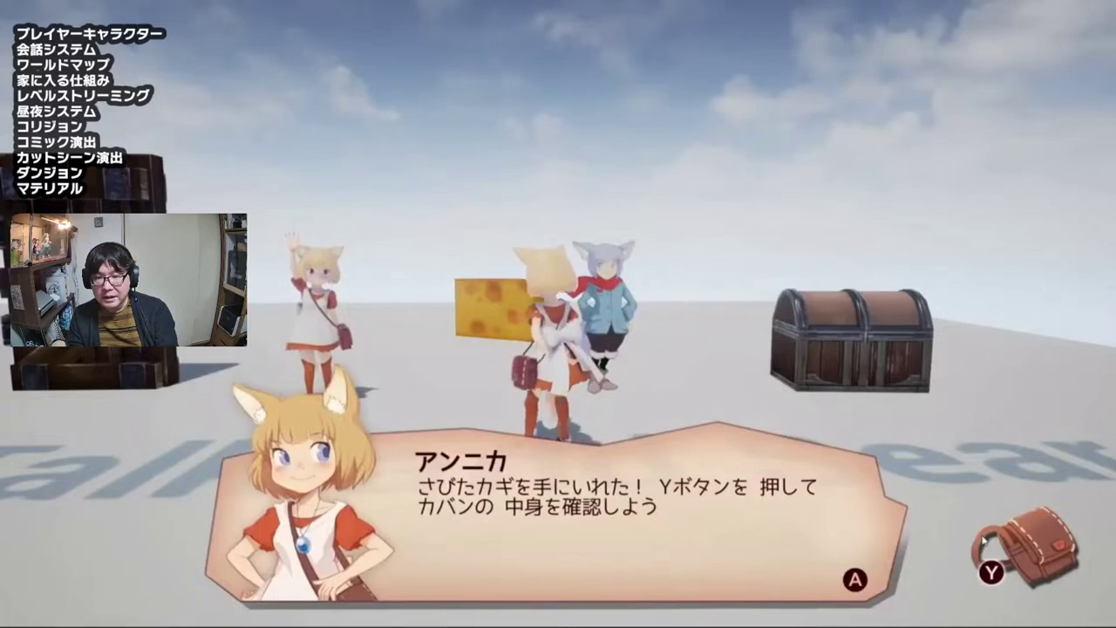
key("Return")
key("y")
key("b")
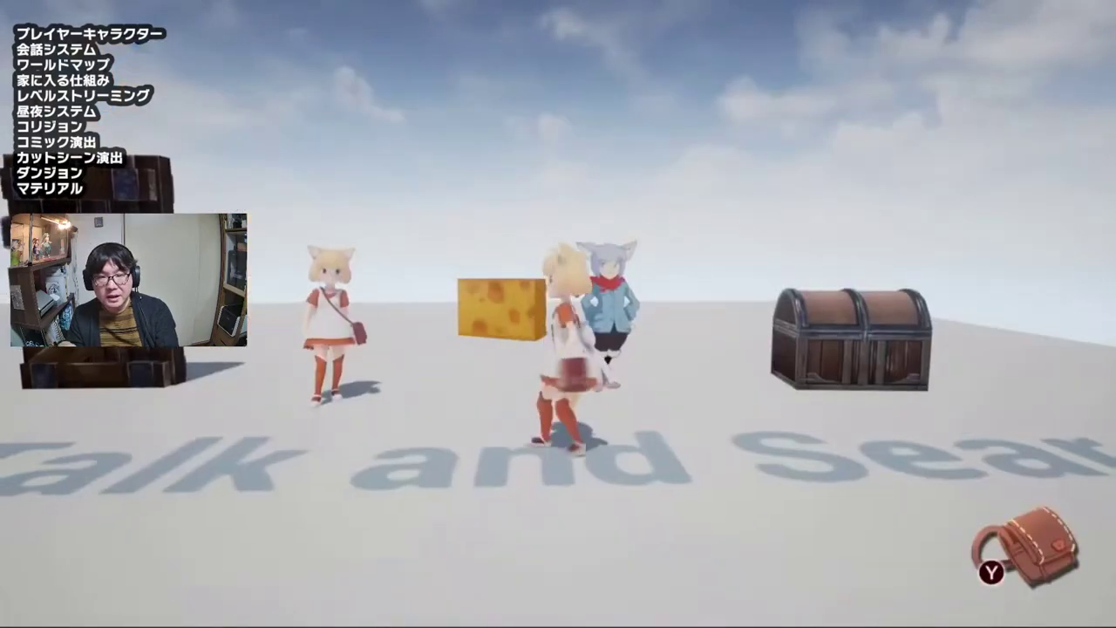
key("Return")
key("Return")
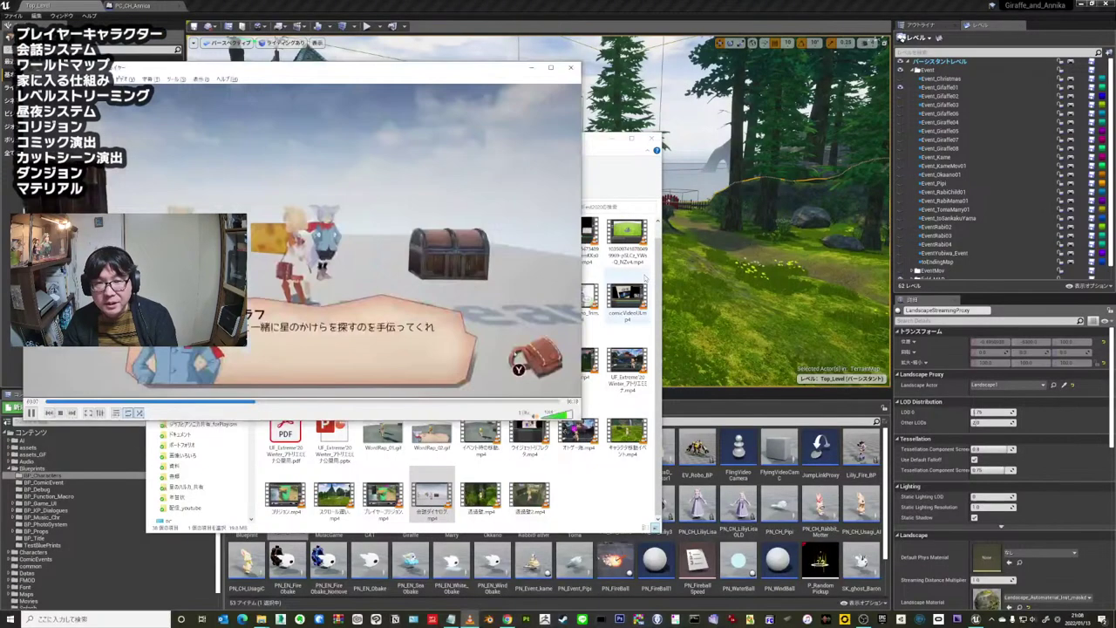
- Close the demo video and File Explorer, then nudge the PC_CH_Annica event graph into view
double_click(662, 334)
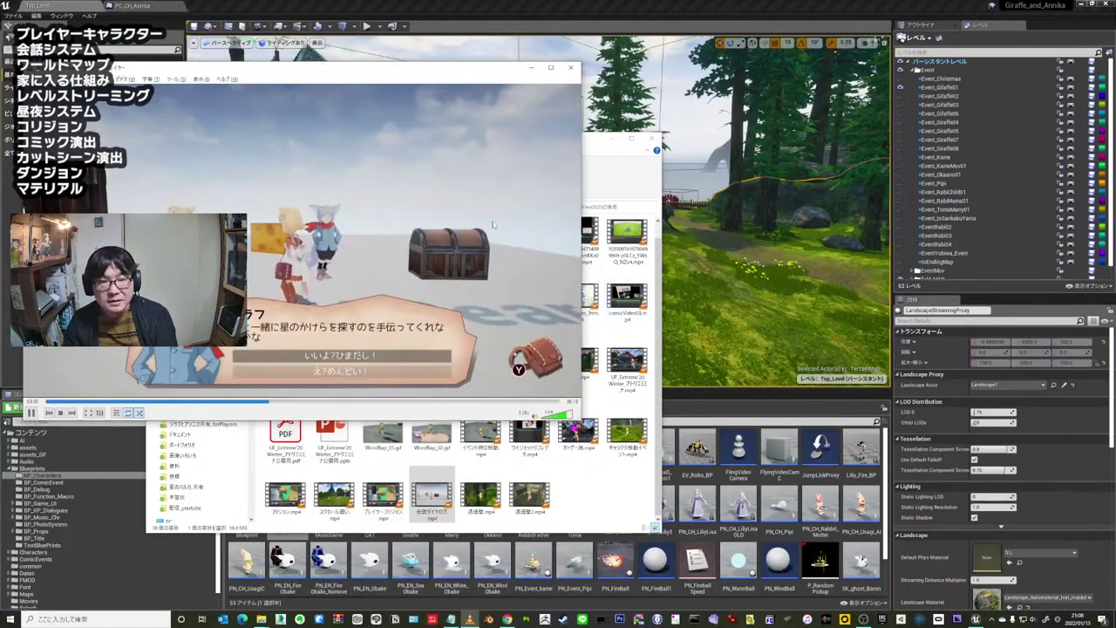
left_click(570, 67)
left_click(652, 138)
left_click(138, 5)
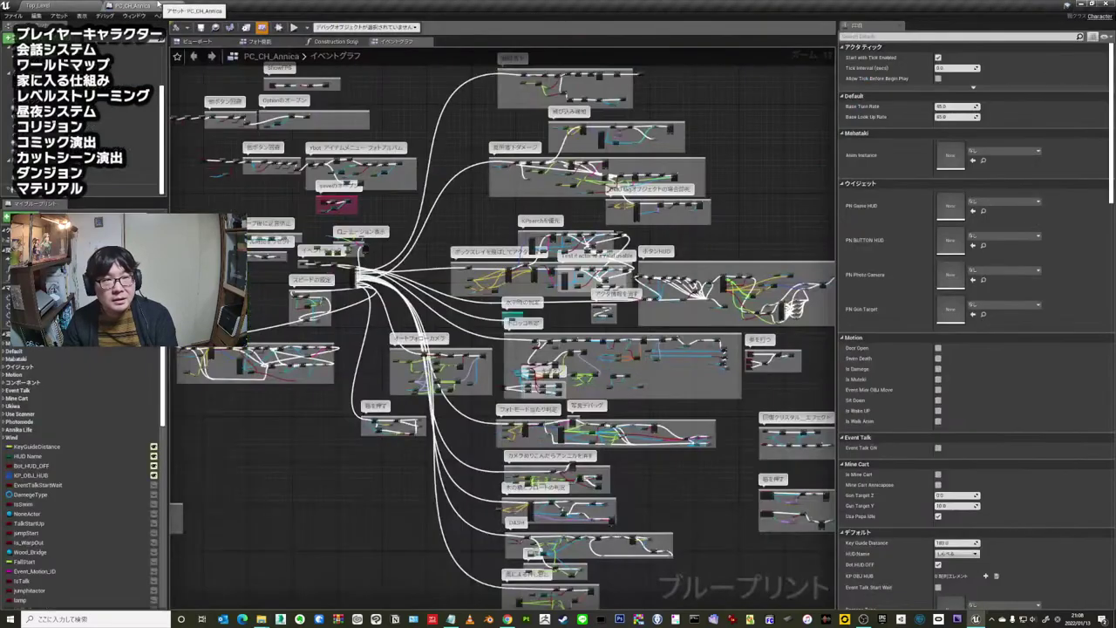
right_click_drag(478, 206, 545, 186)
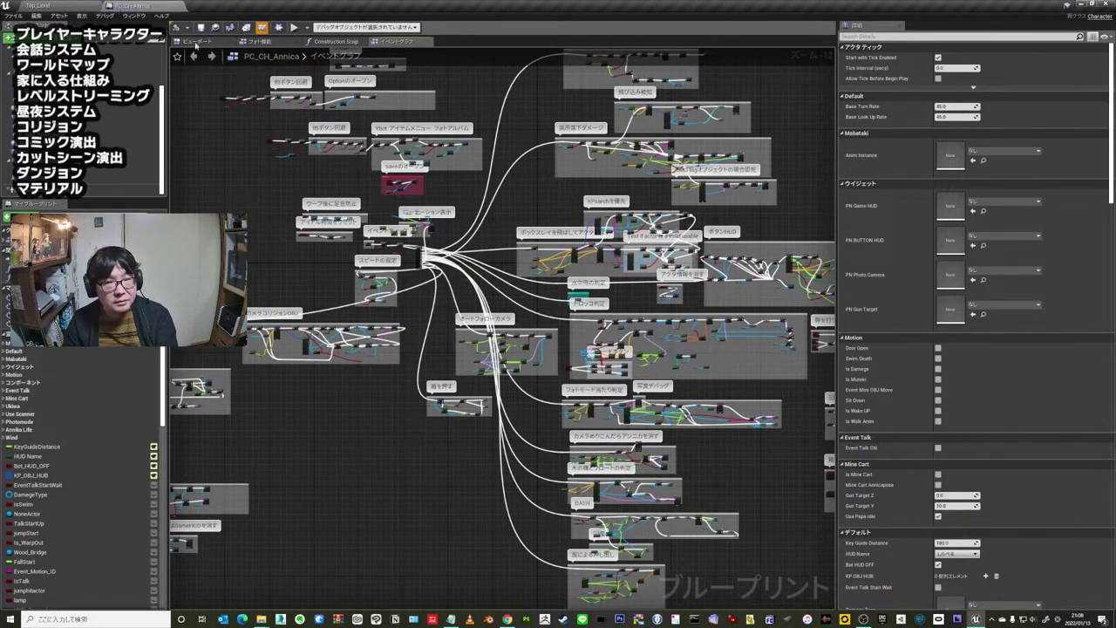
right_click_drag(405, 263, 399, 162)
- Fly the Top_Level camera toward the house and characters, then go back to the PC_CH_Annica graph
left_click(37, 5)
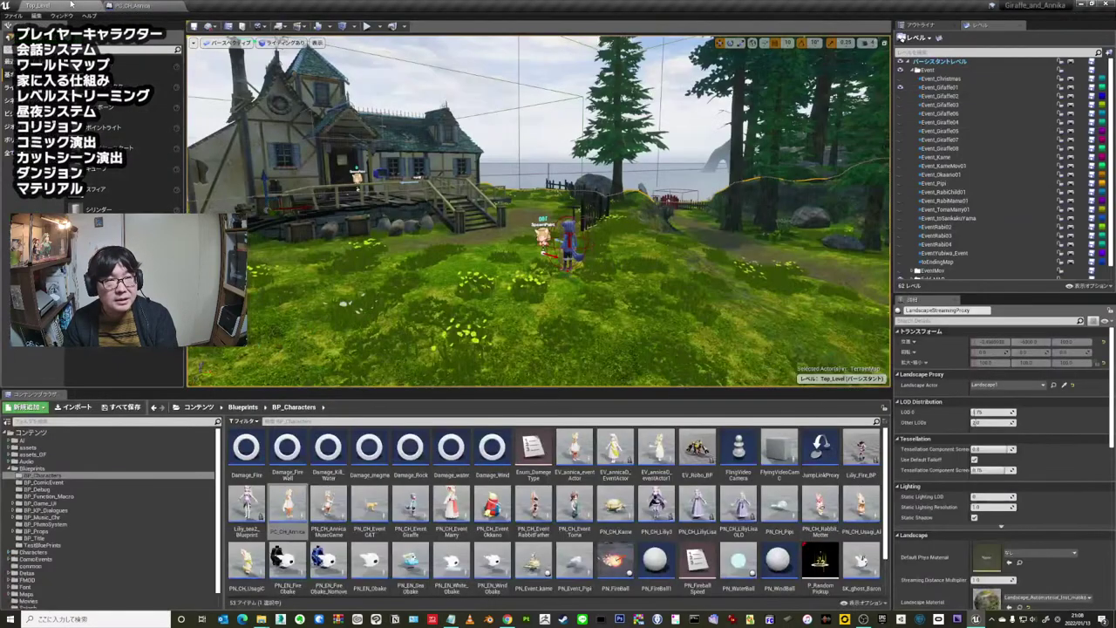
left_click_drag(470, 330, 462, 237)
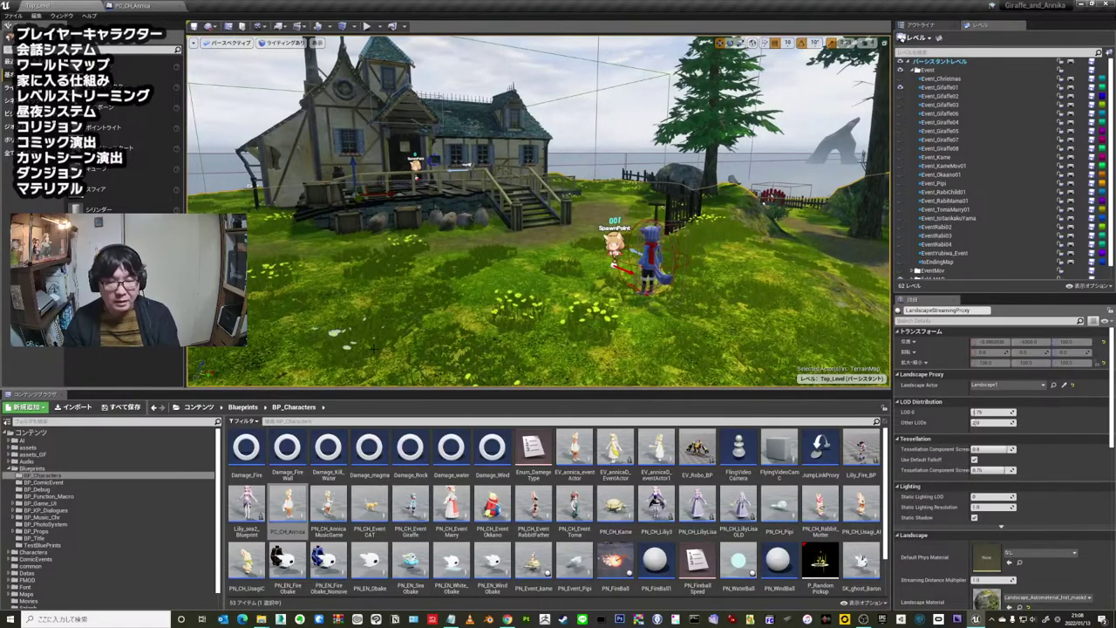
left_click_drag(373, 348, 409, 287)
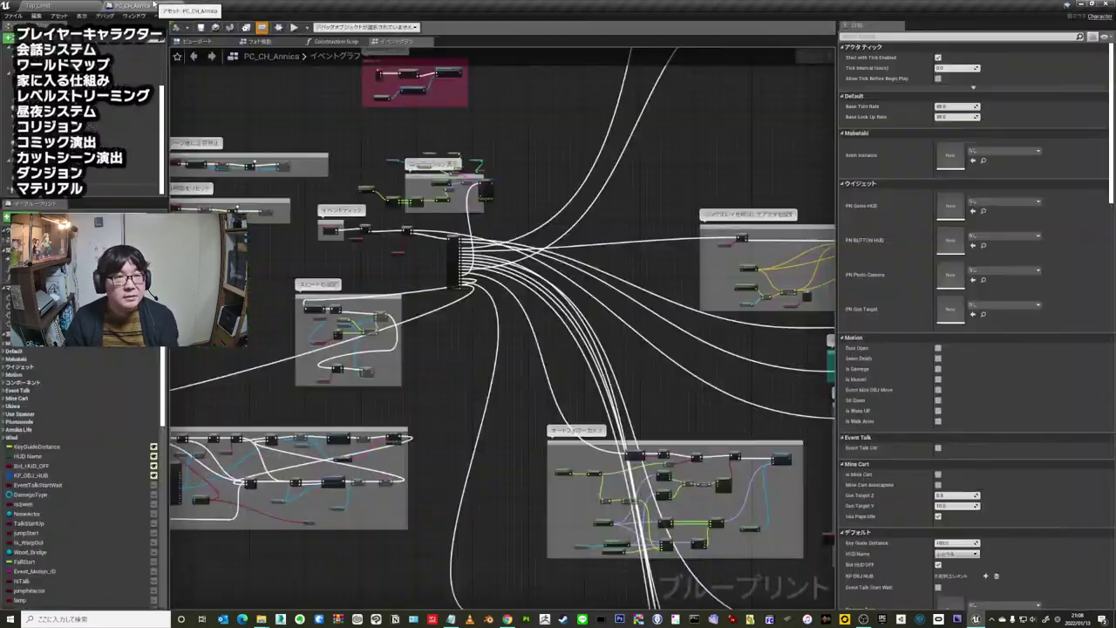
left_click(133, 6)
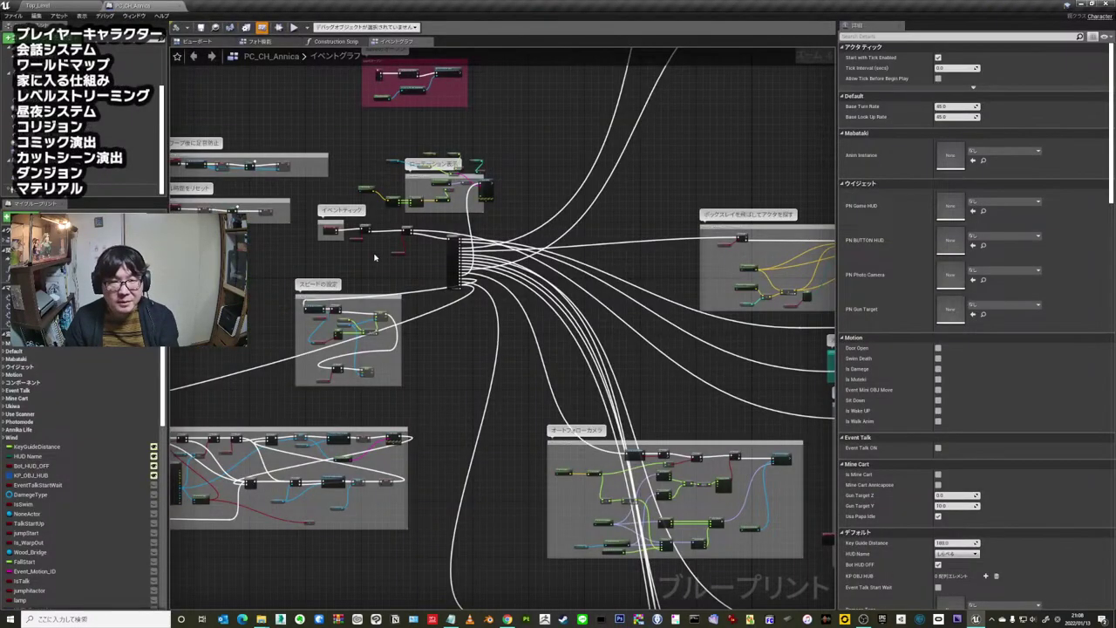
- Zoom into the box-trace comment that finds nearby actors
scroll(375, 257, "up", 3)
right_click_drag(375, 257, 497, 266)
scroll(497, 266, "down", 3)
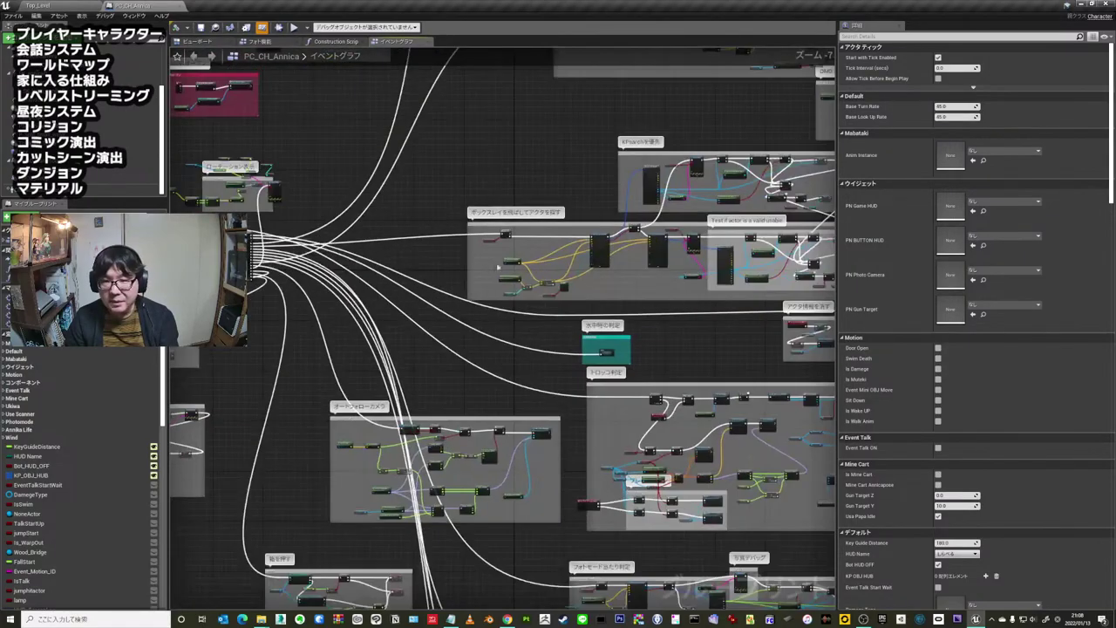
scroll(619, 288, "up", 5)
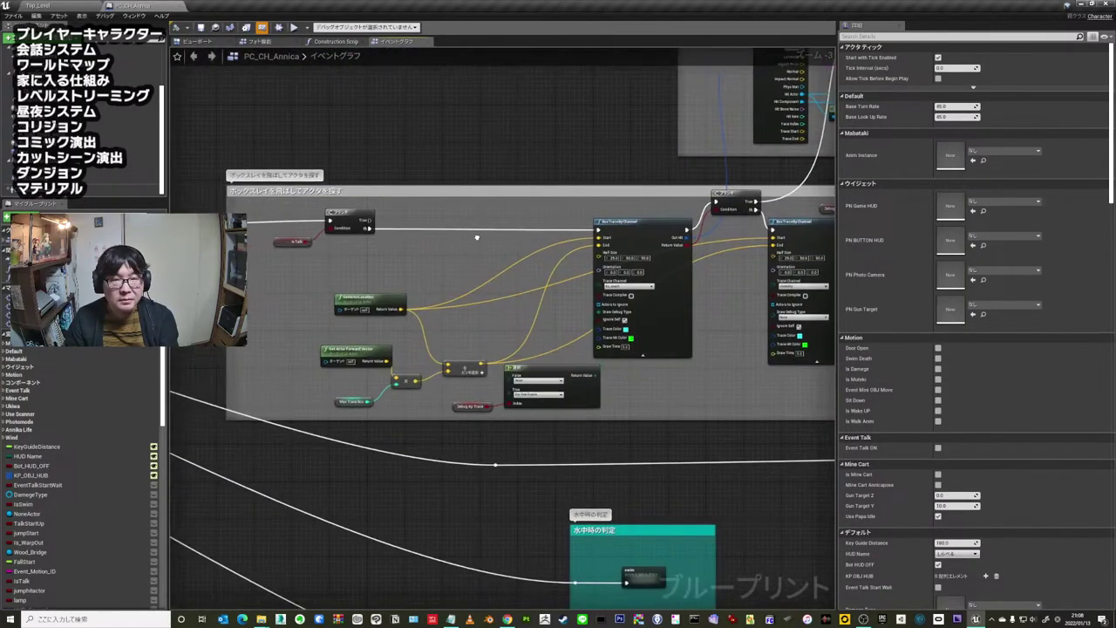
scroll(283, 195, "up", 2)
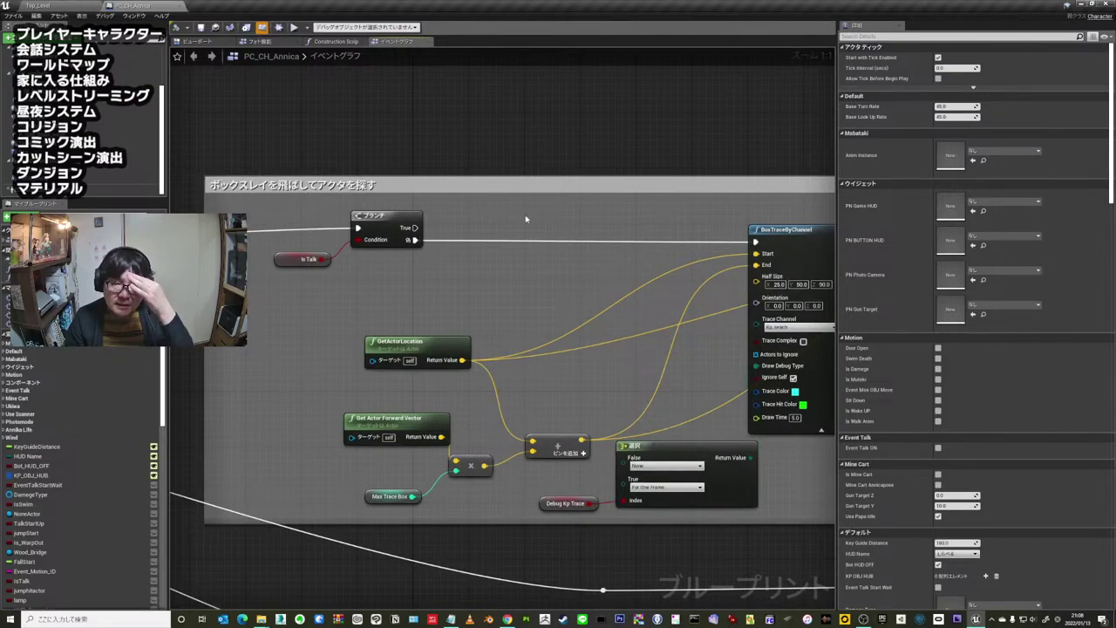
mouse_move(526, 218)
right_mouse_down()
mouse_move(559, 212)
mouse_move(291, 192)
right_mouse_up()
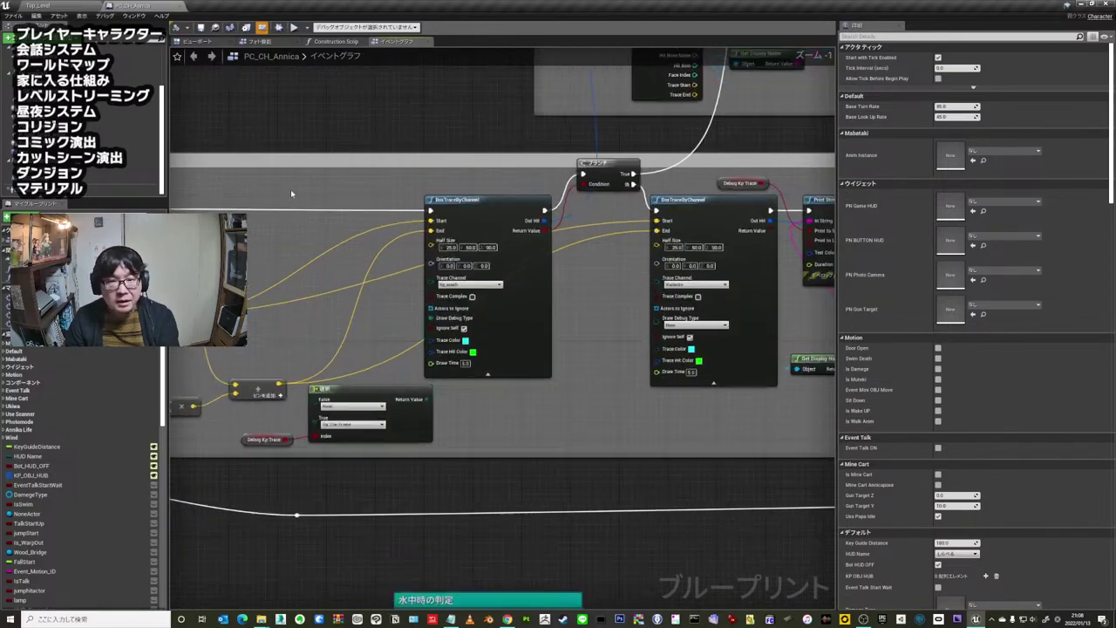
scroll(344, 202, "down", 2)
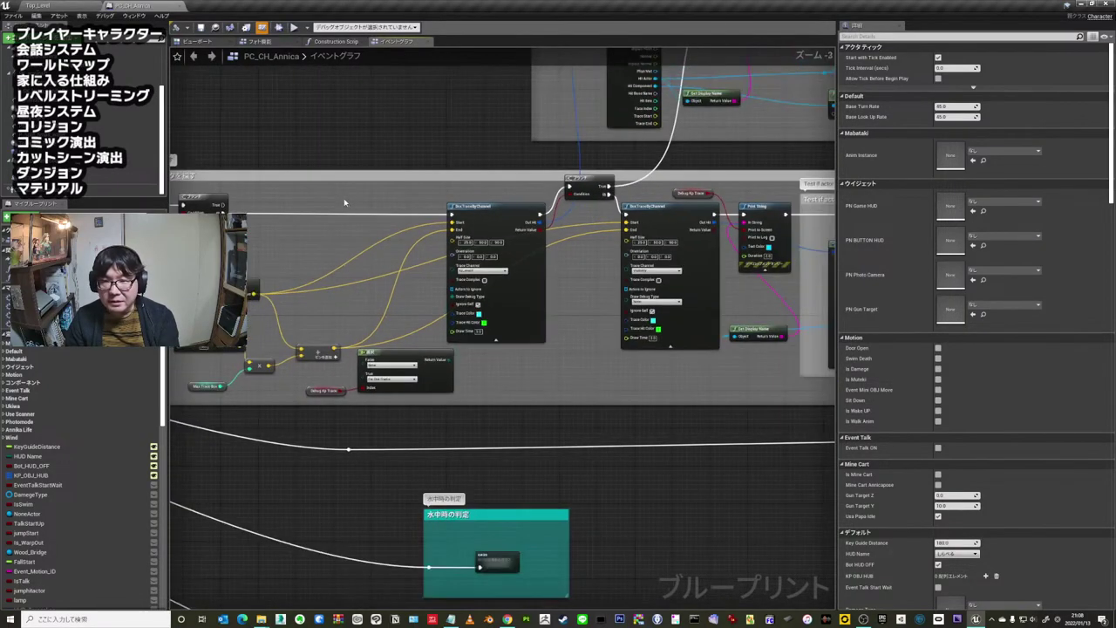
scroll(571, 272, "up", 3)
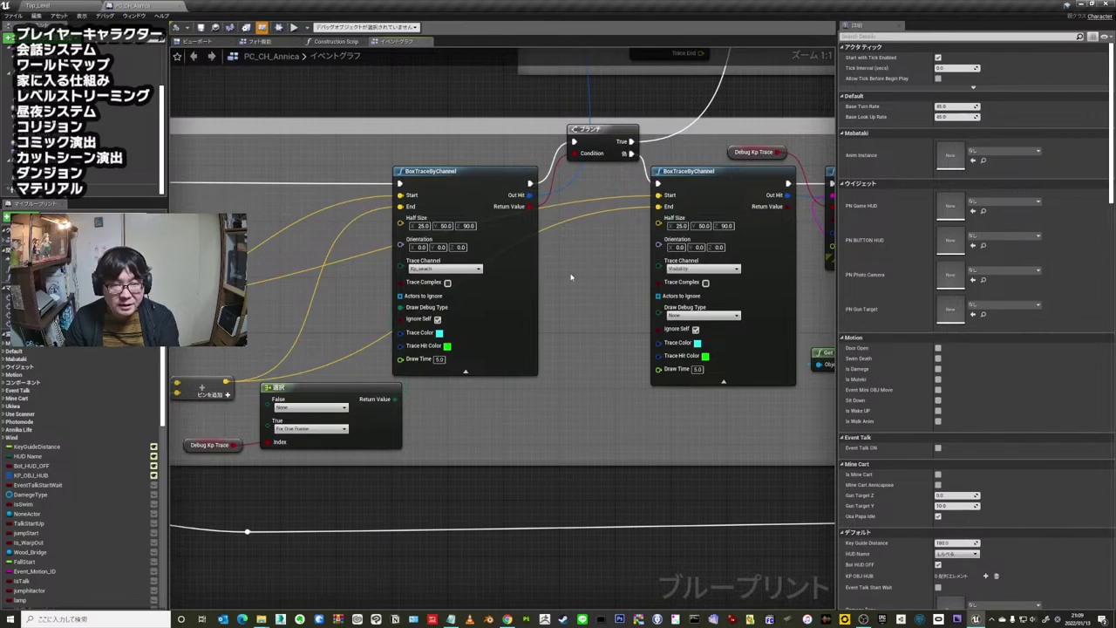
- Check the box trace's Kp_seach channel and the Debug Kp Trace variable, then return to Top_Level
left_click(455, 269)
left_click(456, 273)
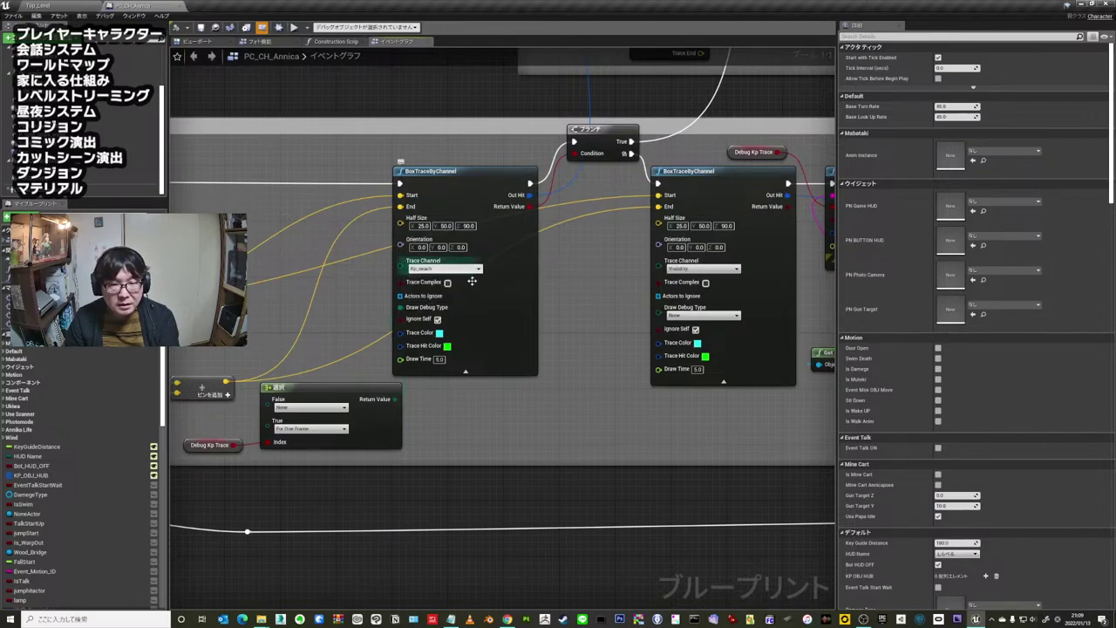
mouse_move(330, 295)
right_mouse_down()
mouse_move(407, 306)
mouse_move(533, 299)
right_mouse_up()
left_click(404, 426)
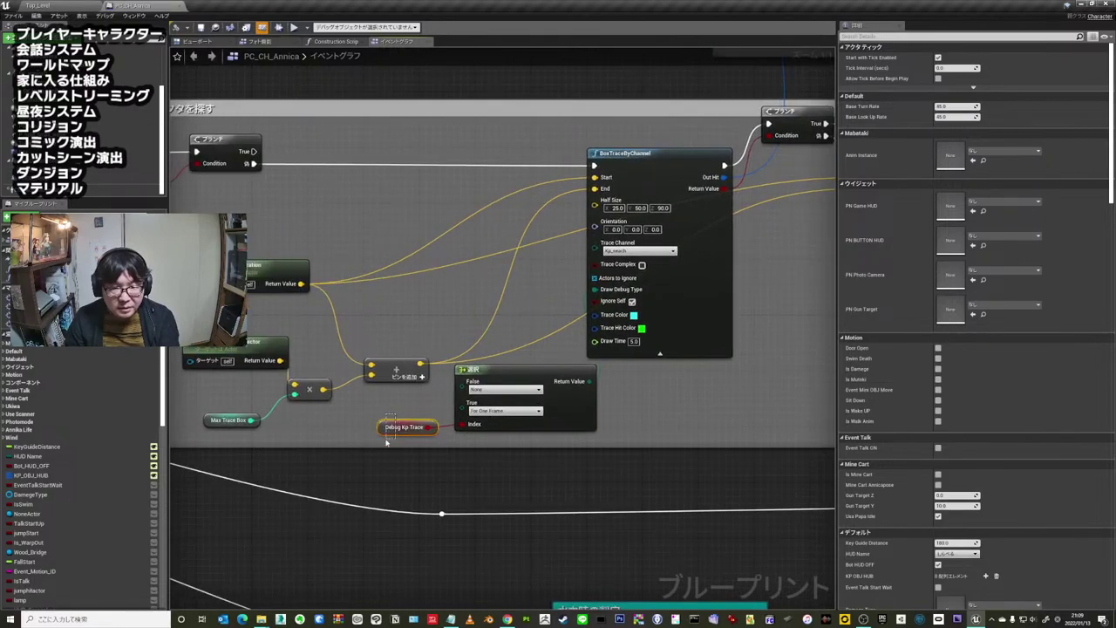
left_click(79, 5)
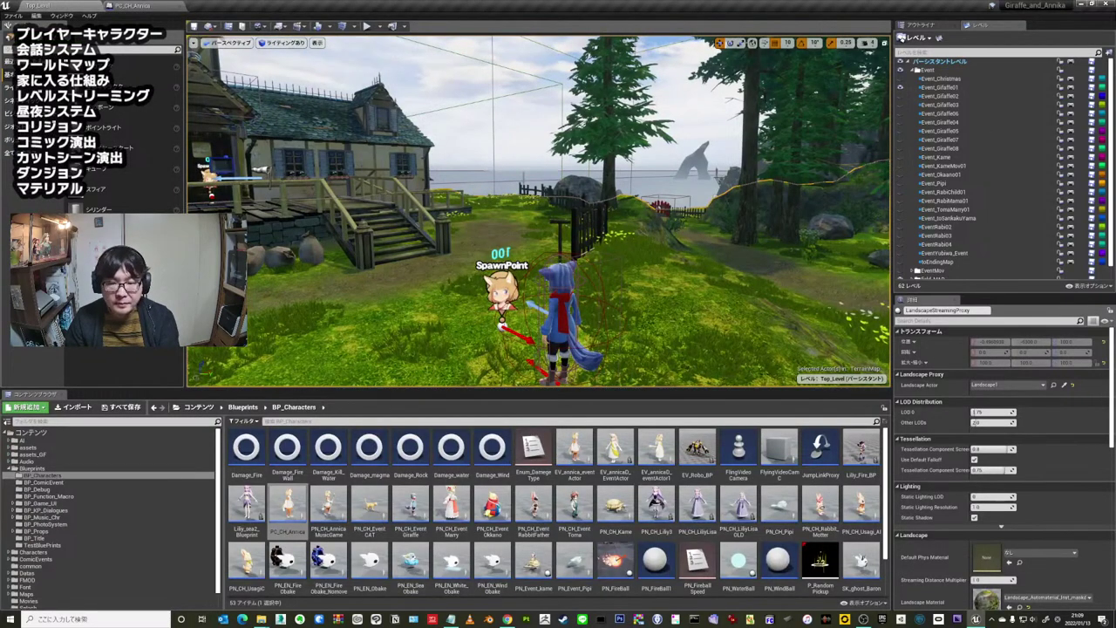
- In MyGameInstance, enable Debug Kp Trace by default, then compile and save the blueprint
double_click(742, 447)
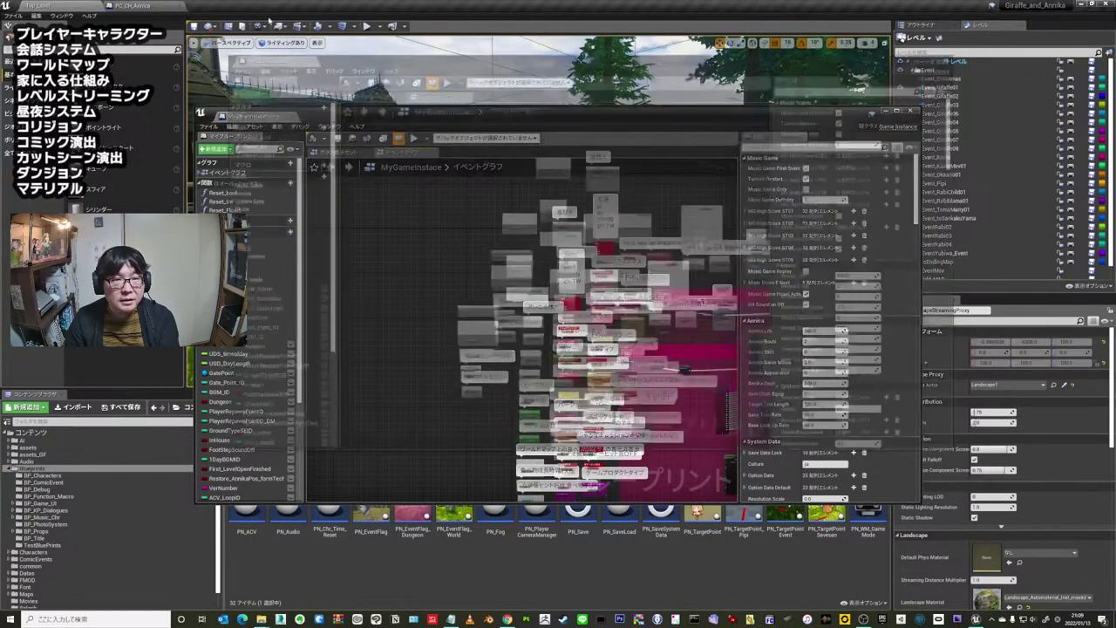
scroll(460, 227, "up", 8)
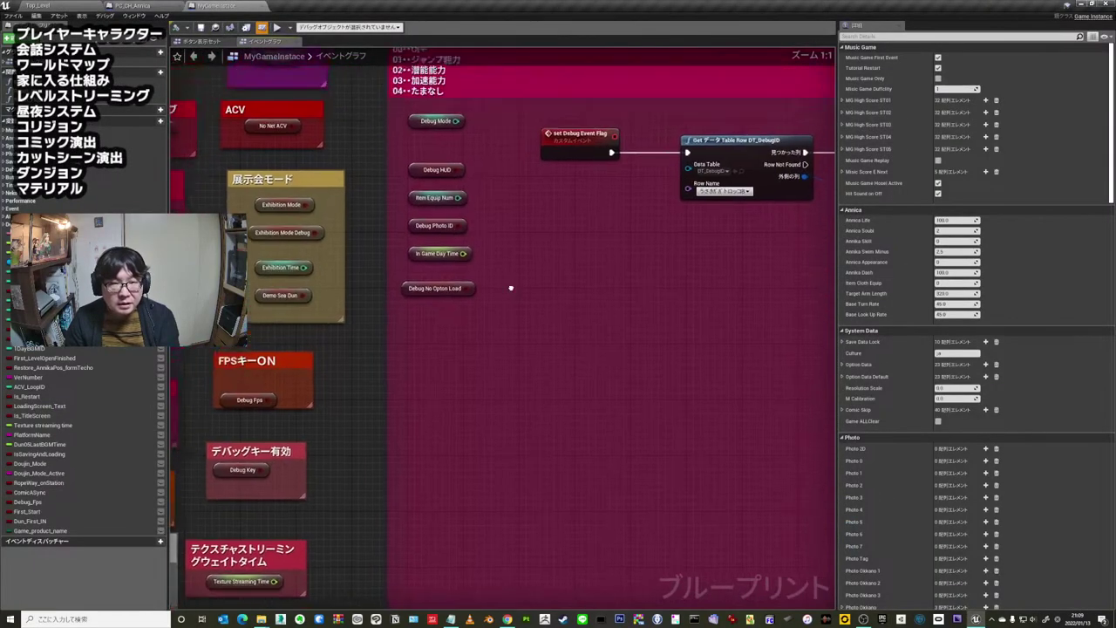
scroll(523, 253, "up", 1)
right_click_drag(549, 239, 598, 253)
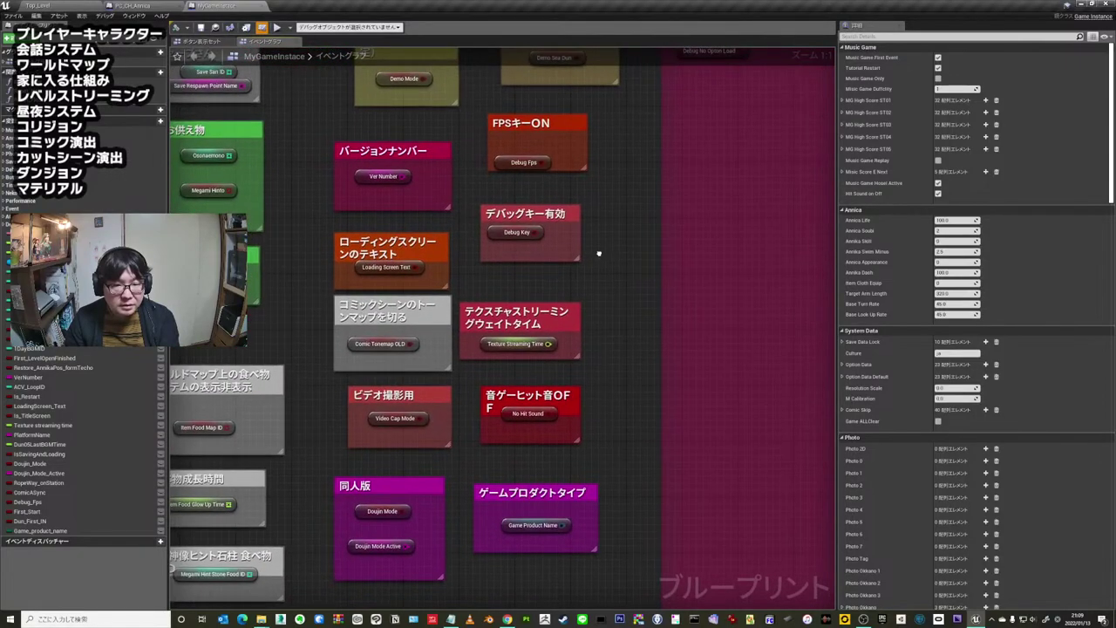
right_click_drag(459, 118, 468, 360)
left_click(374, 217)
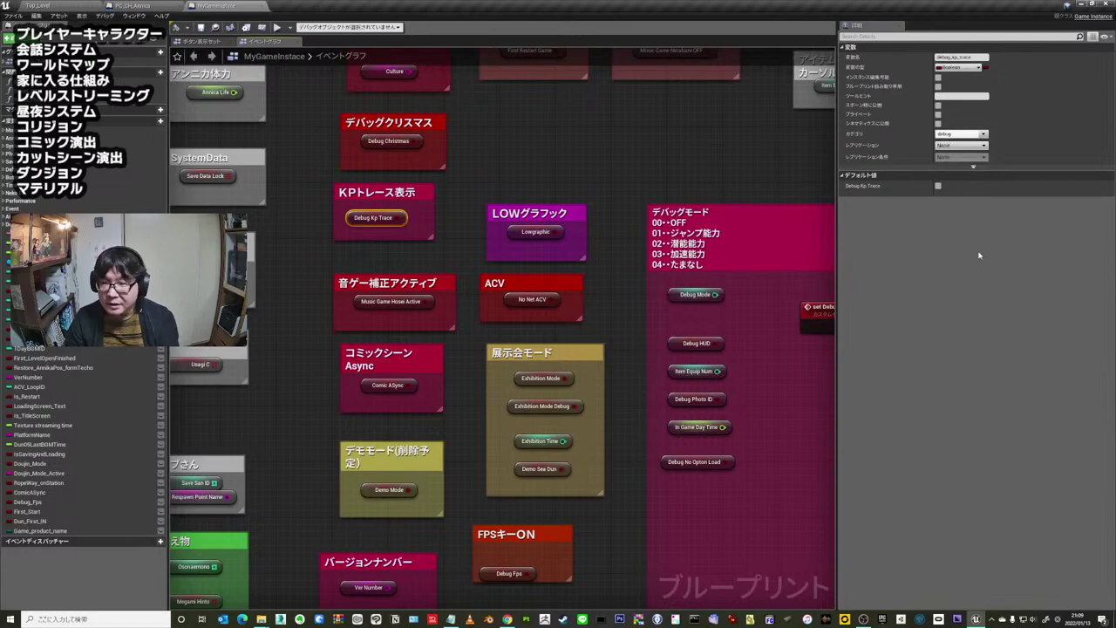
left_click(938, 187)
scroll(510, 182, "down", 5)
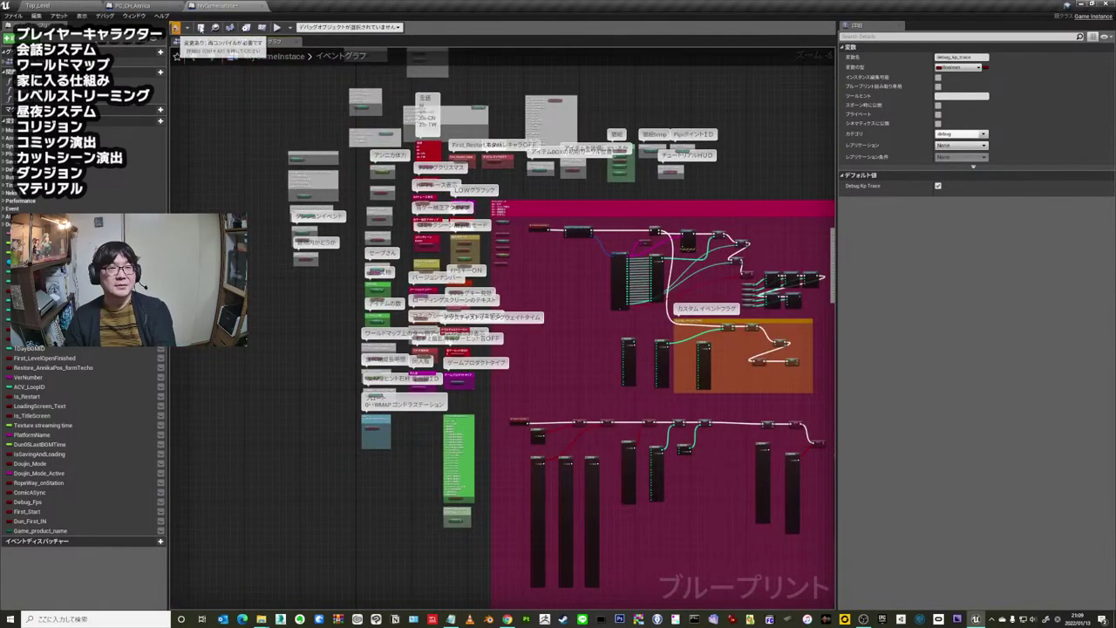
left_click(199, 28)
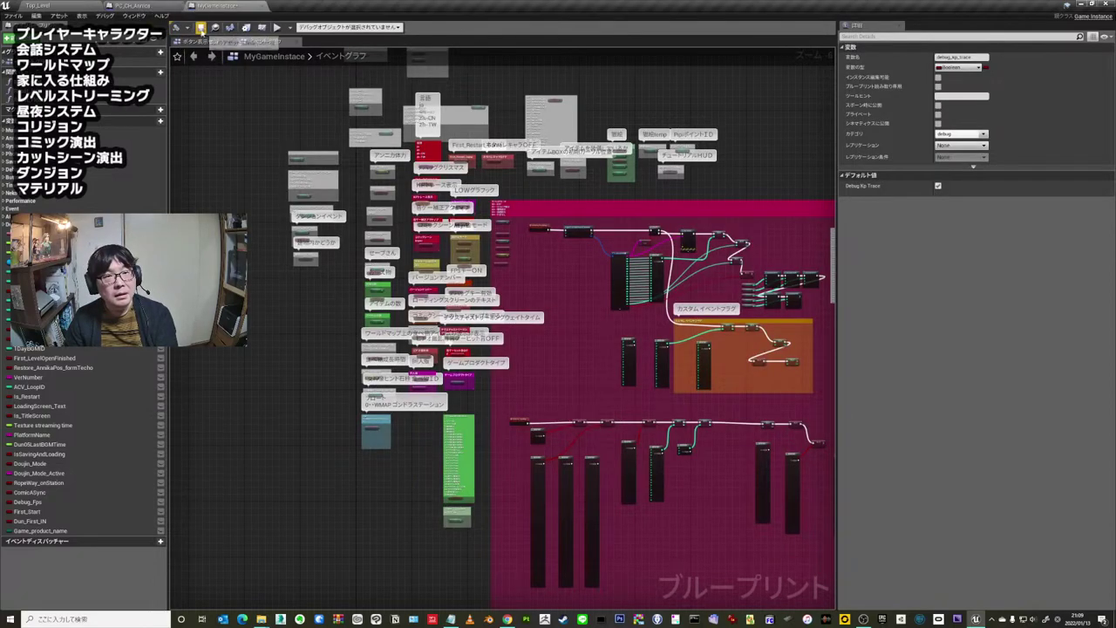
left_click(201, 27)
- Set the debug table's Row Name to 鍵を手に入れた and go back to the Top_Level level
scroll(576, 242, "up", 6)
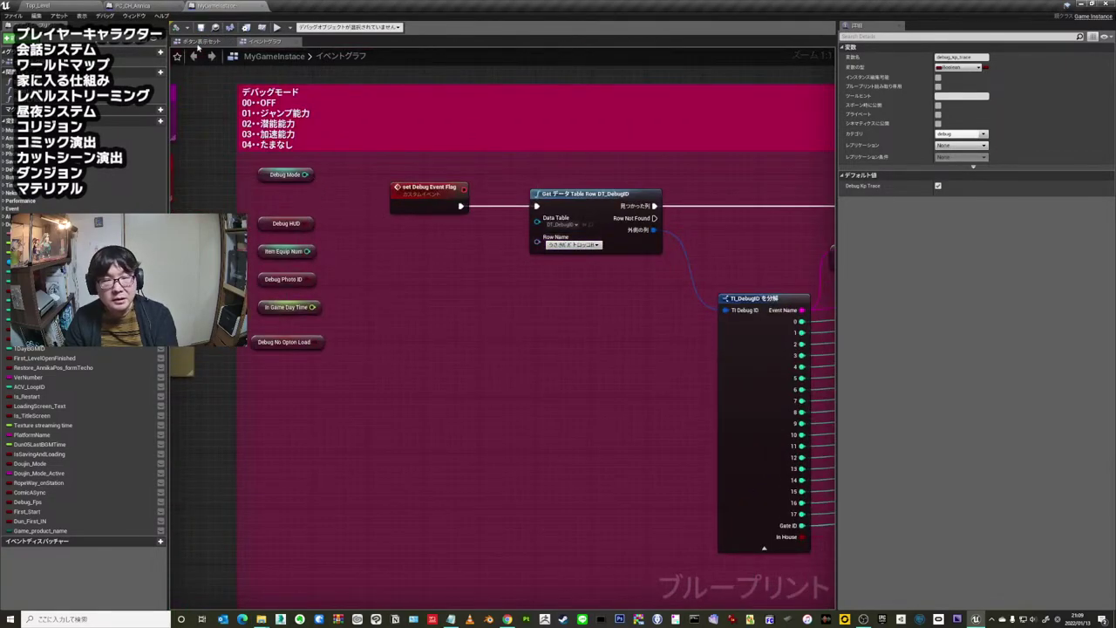
left_click(574, 244)
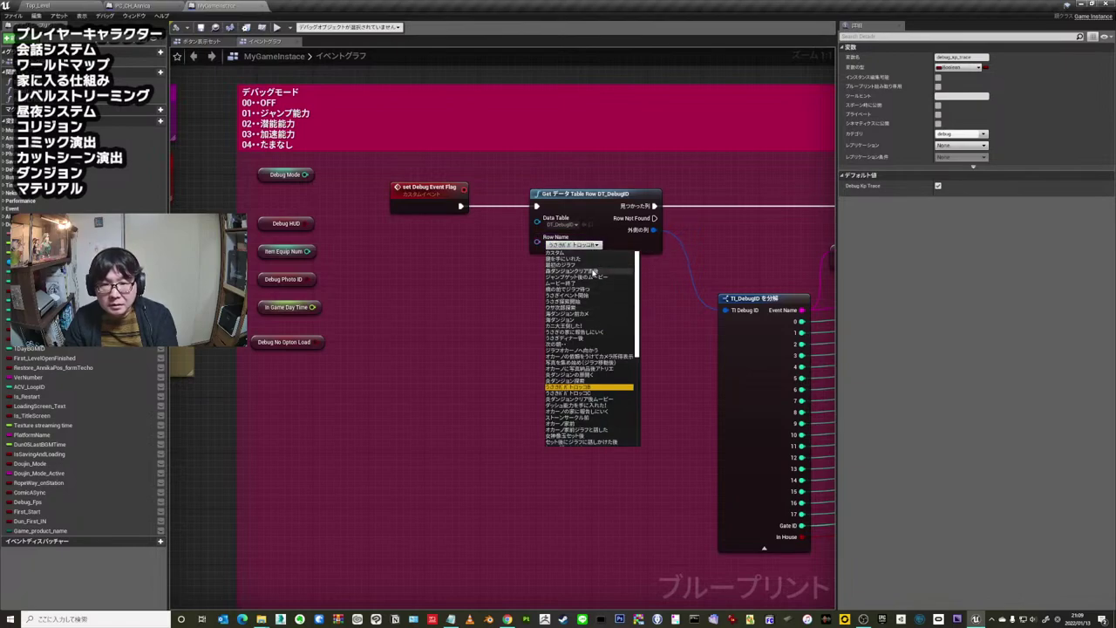
left_click(575, 258)
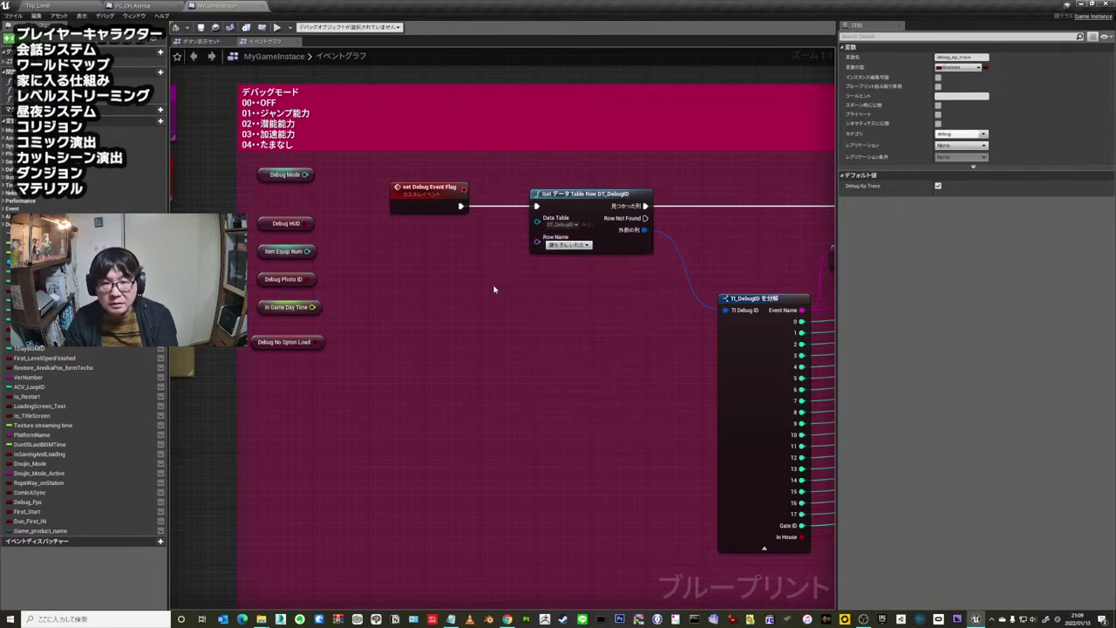
left_click(54, 5)
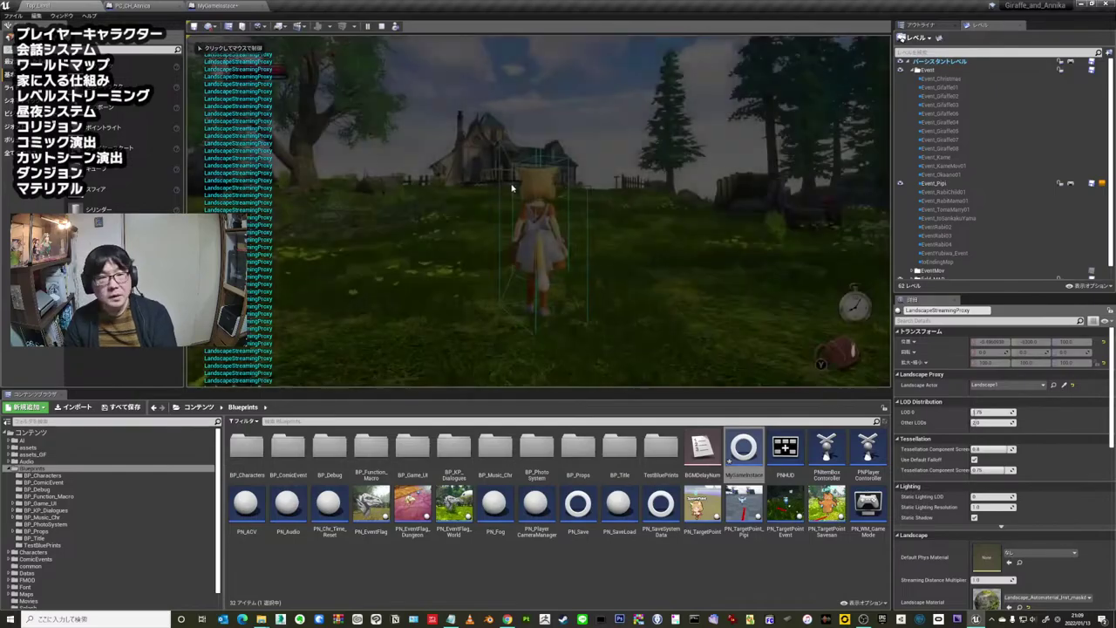
- Walk Annika to the wagon and advance the dialogue to the 冒険の思い出 save screen
left_click(512, 186)
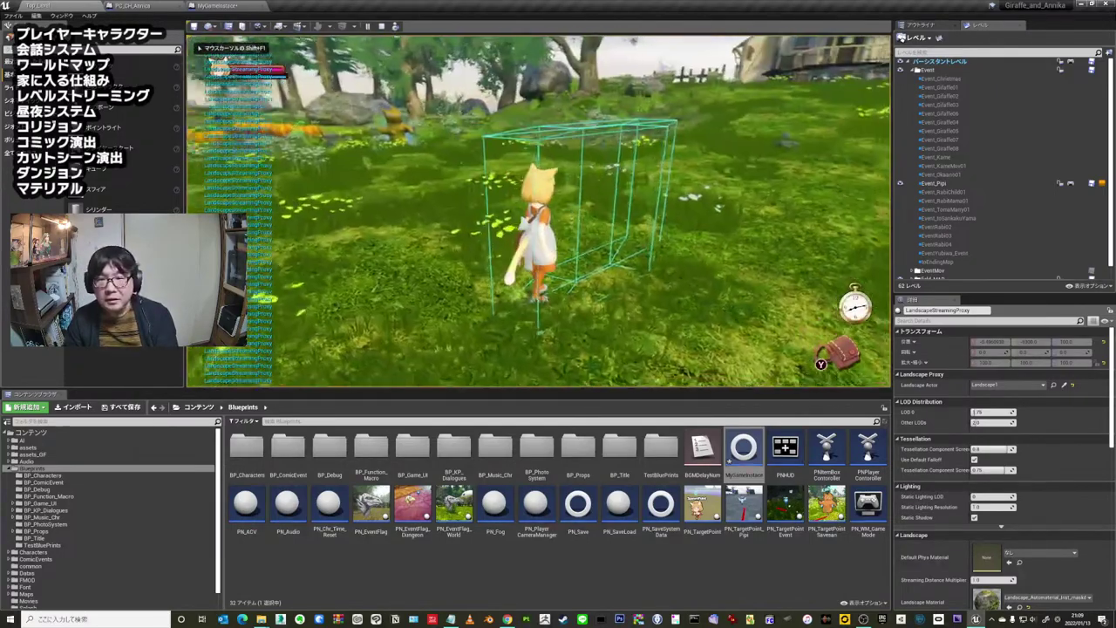
key("w")
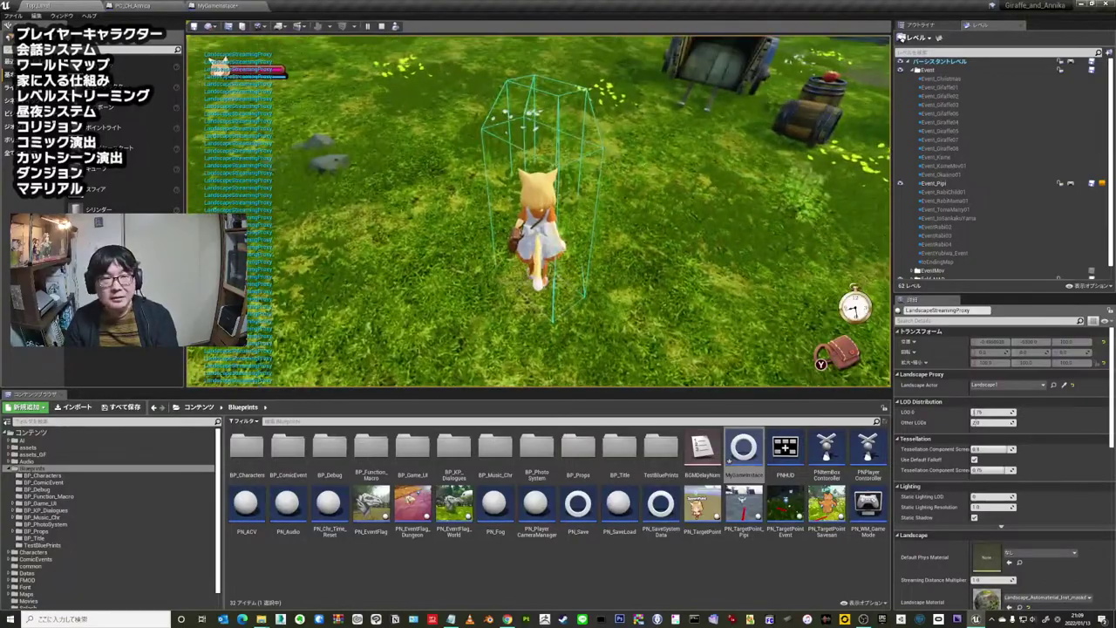
key("w")
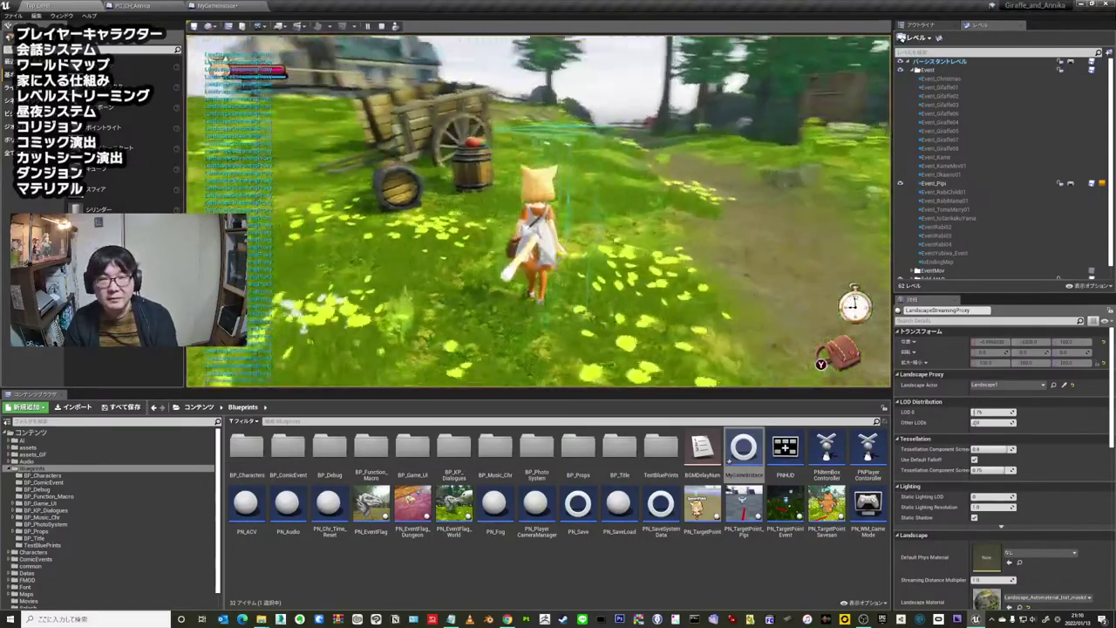
key("w")
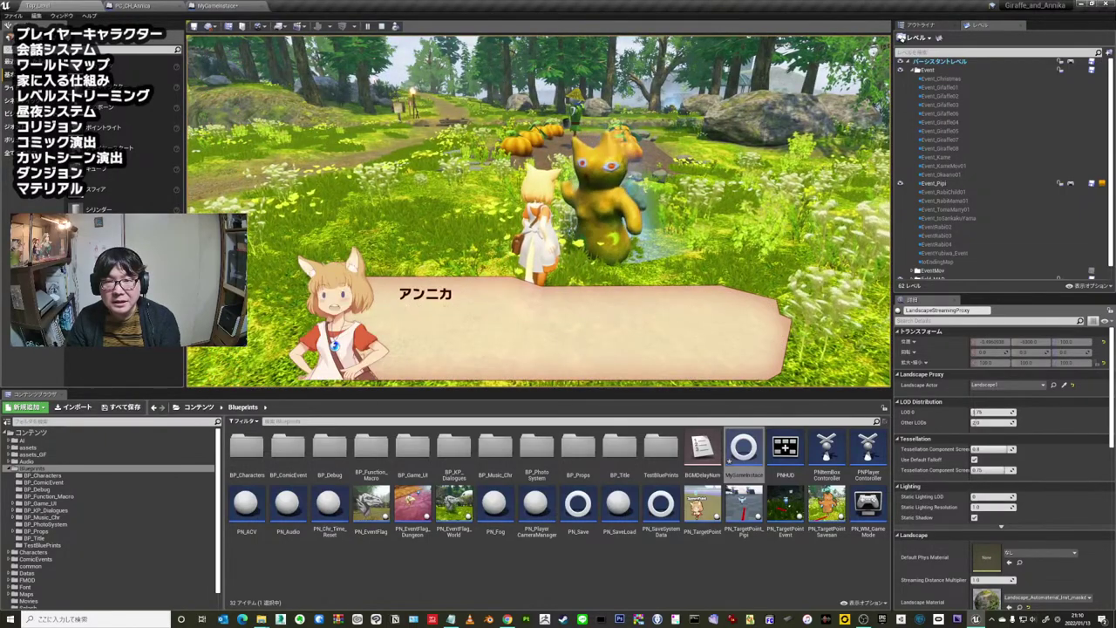
key("Return")
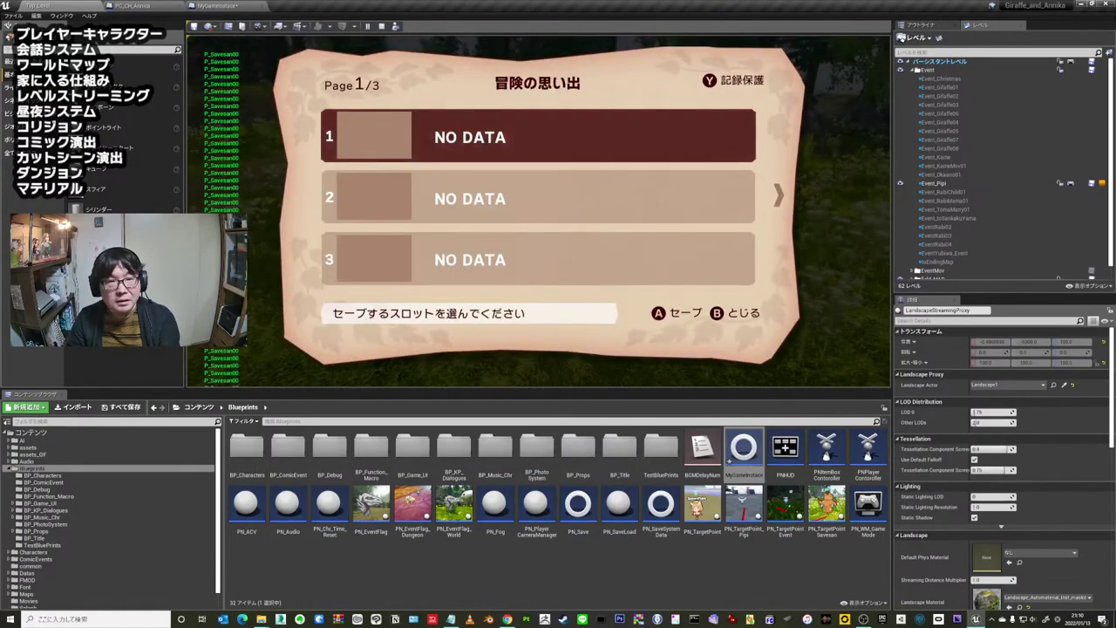
- End play, close the error log, and select the Kanban signpost beside the bridge
key("Escape")
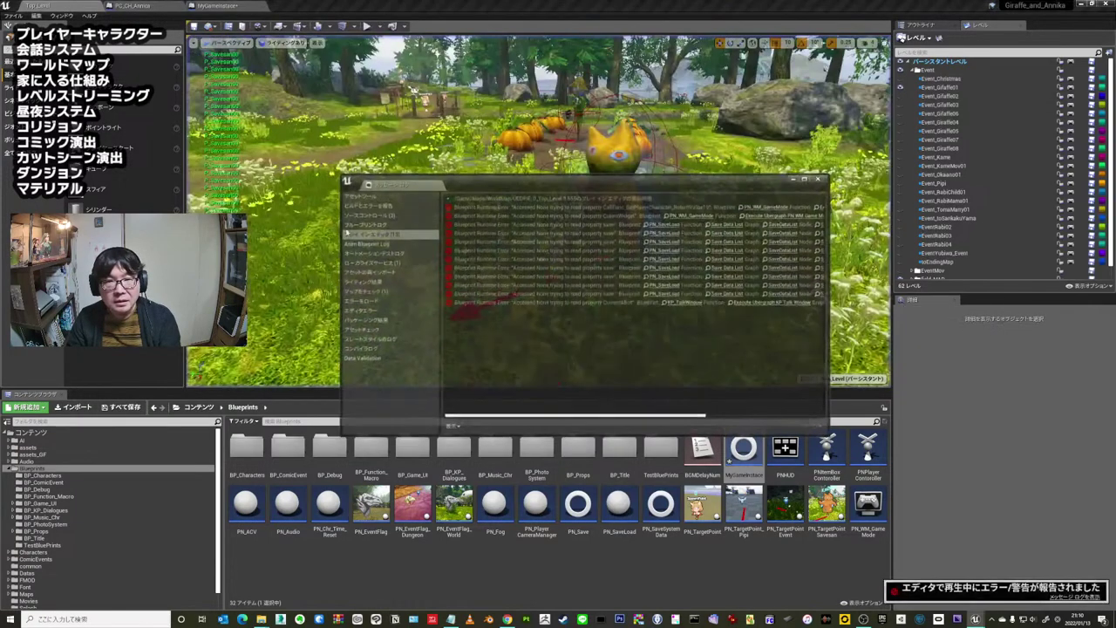
left_click(821, 179)
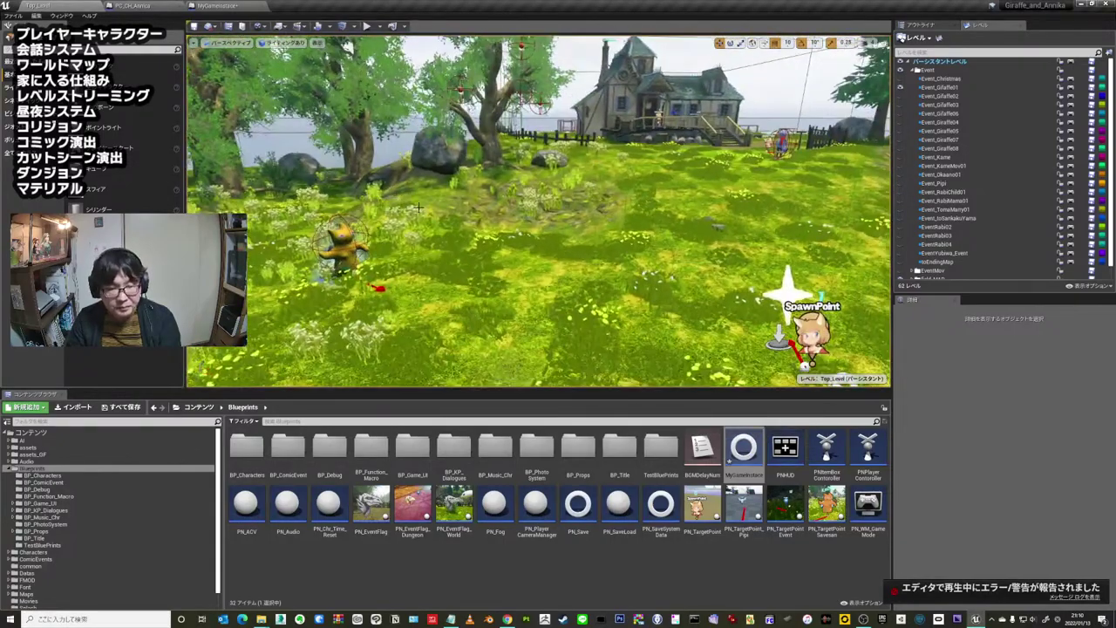
left_click_drag(426, 230, 383, 279)
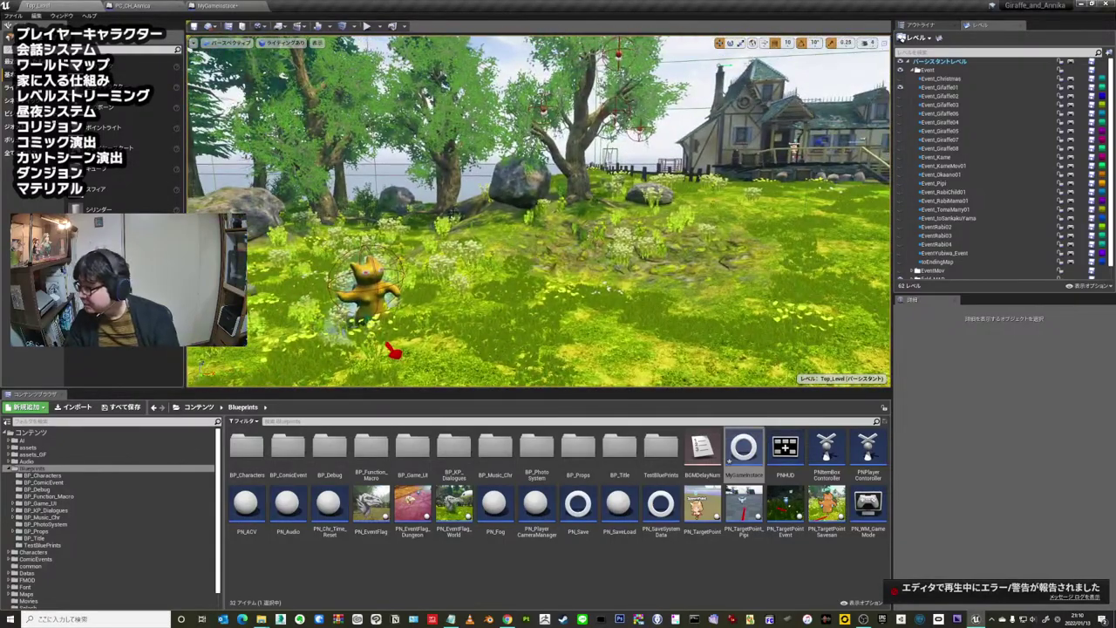
mouse_move(406, 236)
right_mouse_down()
mouse_move(406, 261)
mouse_move(489, 227)
right_mouse_up()
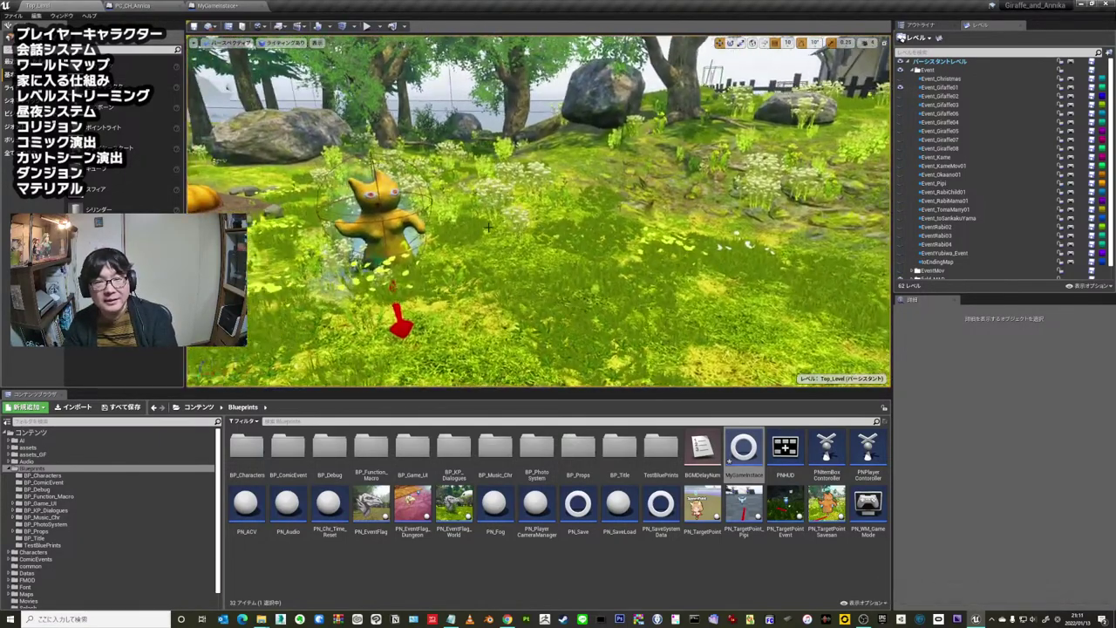
scroll(489, 226, "down", 5)
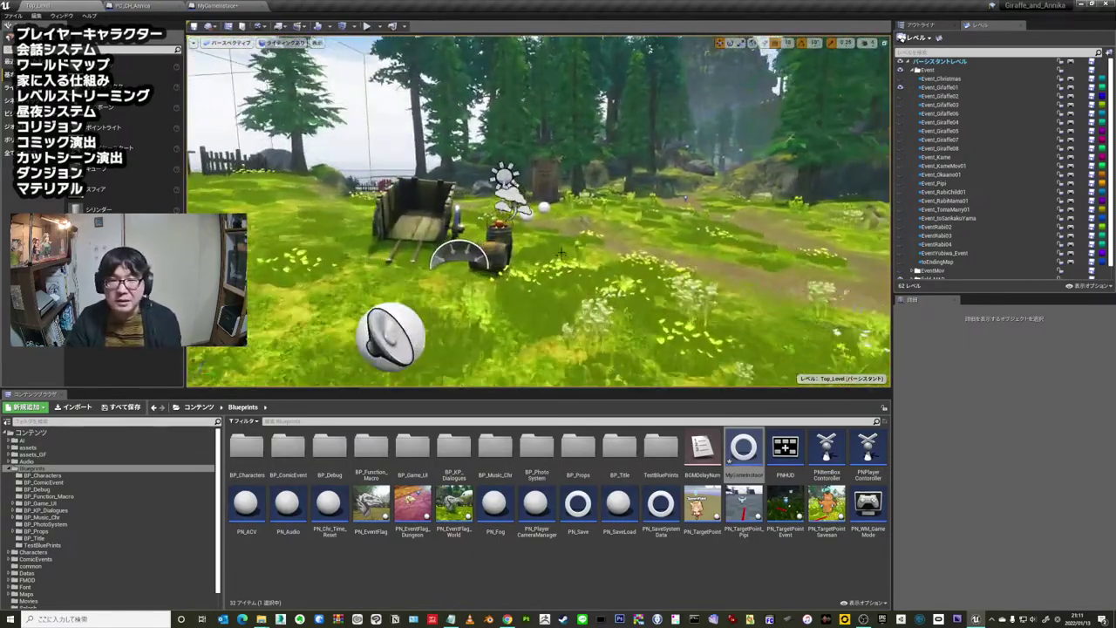
right_click_drag(489, 227, 454, 225)
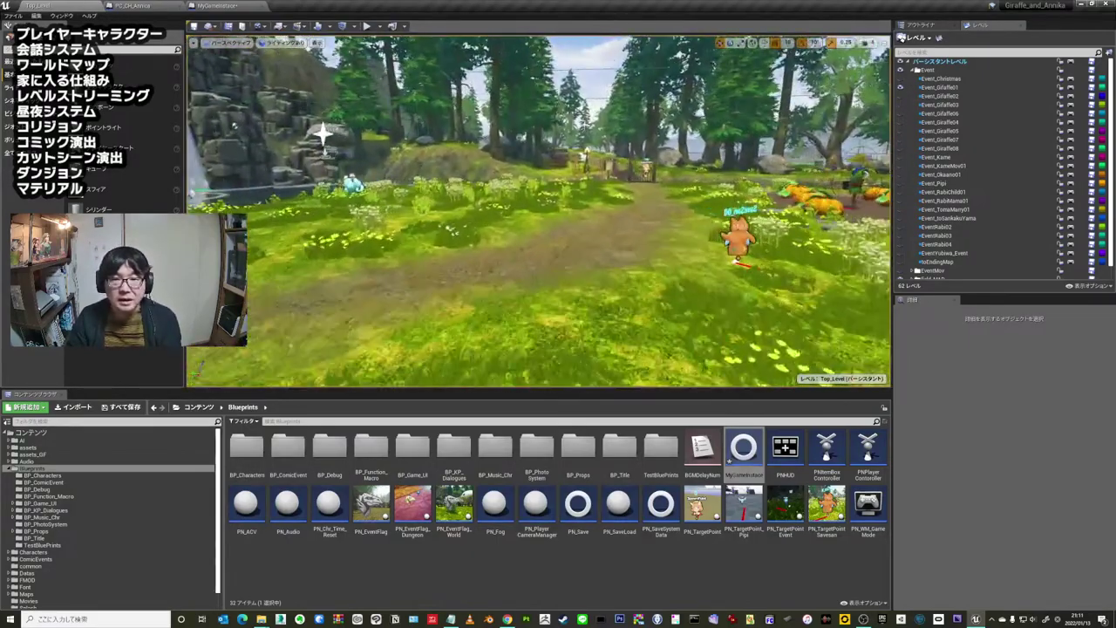
scroll(597, 315, "down", 3)
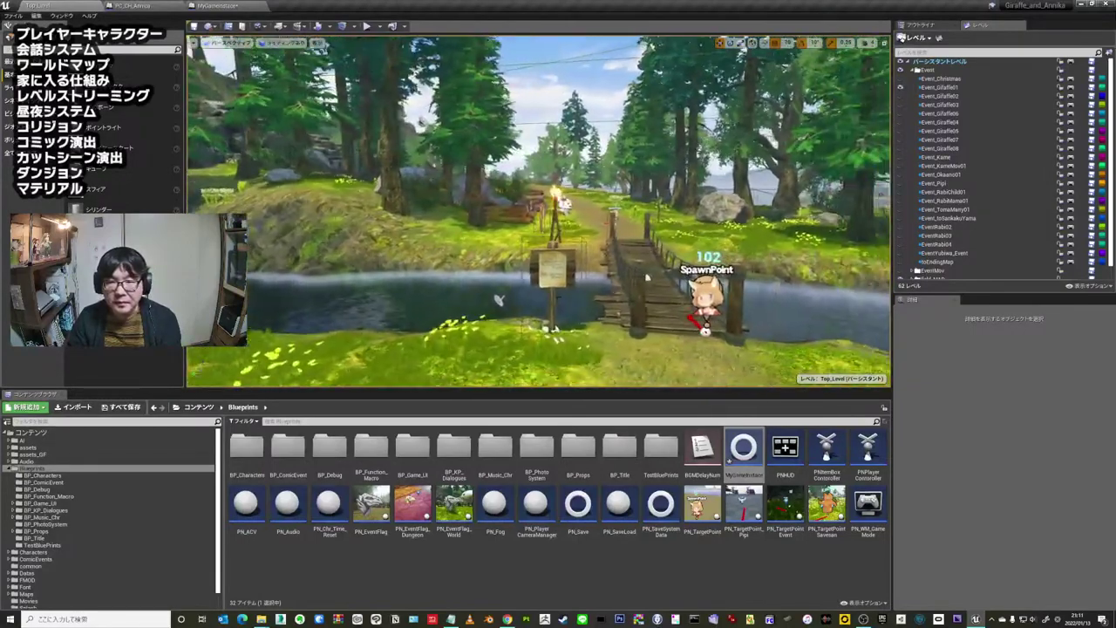
left_click(552, 270)
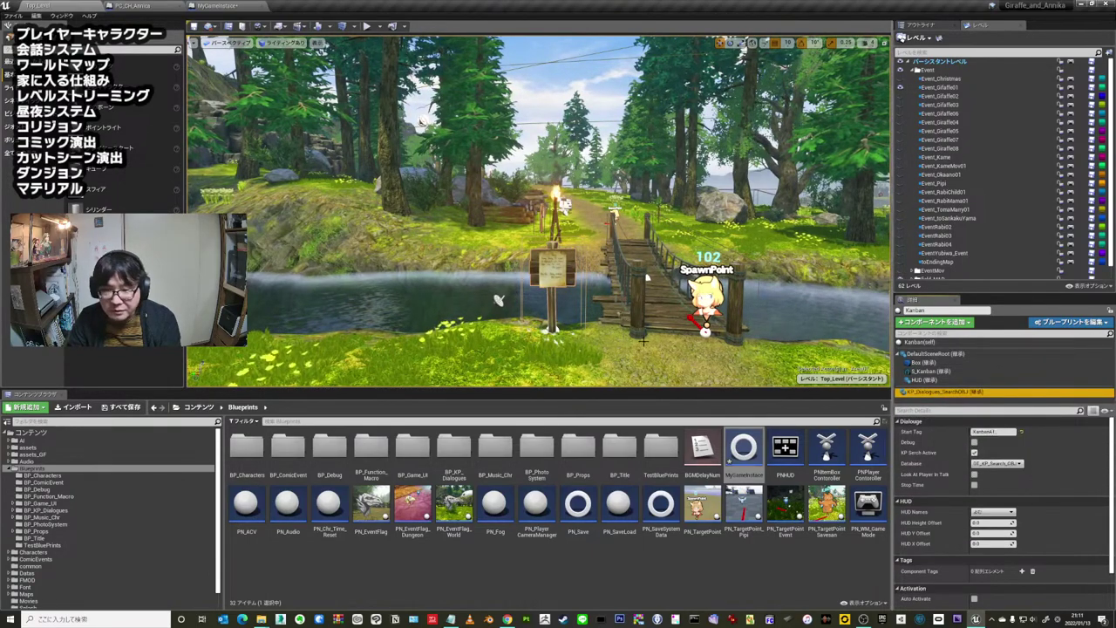
- Fly the level view past the bridge into the grassy pumpkin field
scroll(883, 343, "up", 2)
scroll(883, 343, "up", 2)
scroll(883, 343, "down", 2)
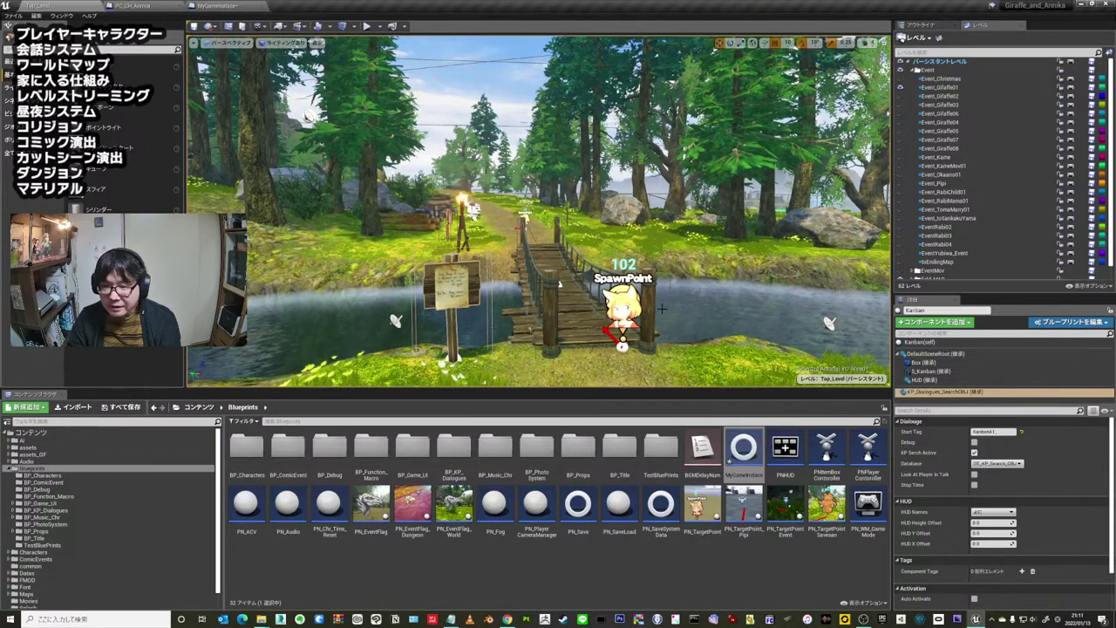
middle_click_drag(666, 309, 617, 305)
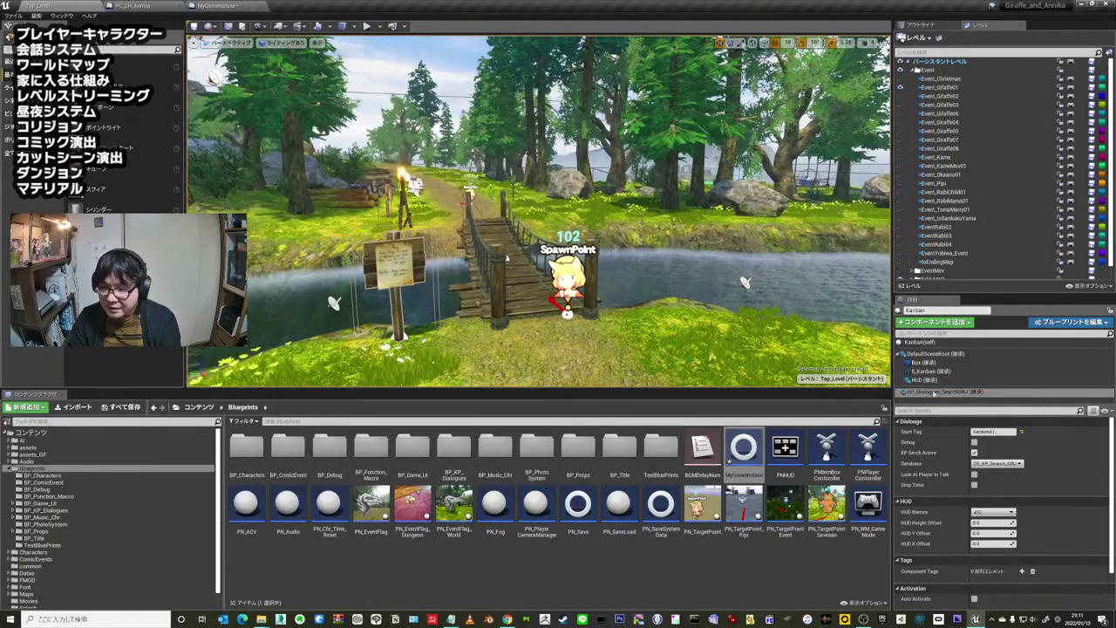
left_click_drag(617, 305, 610, 296)
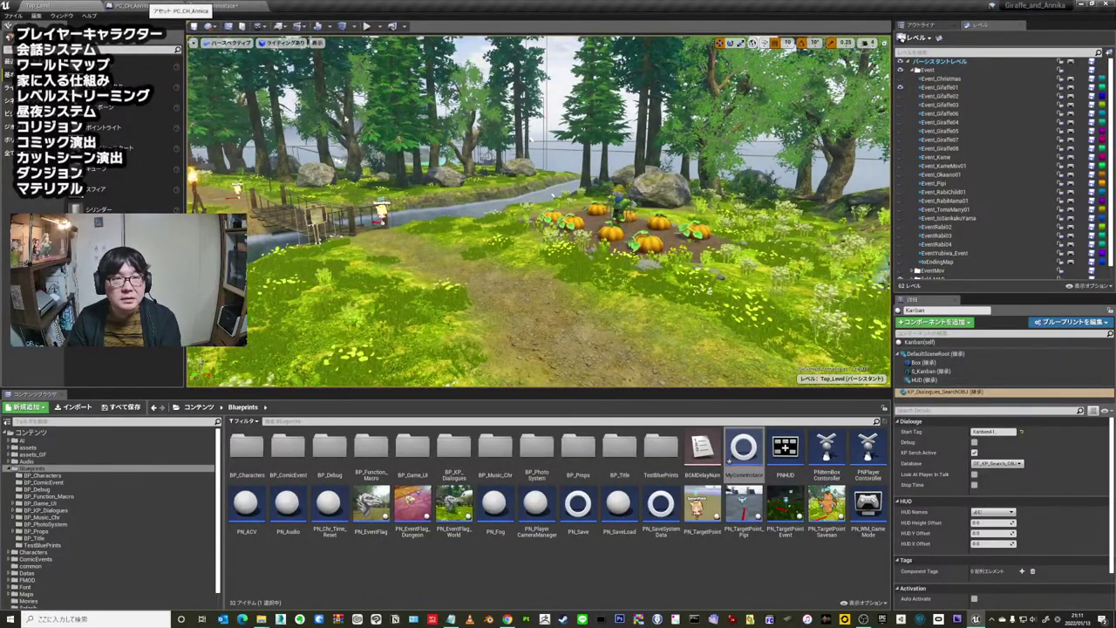
left_click(162, 5)
scroll(412, 202, "down", 13)
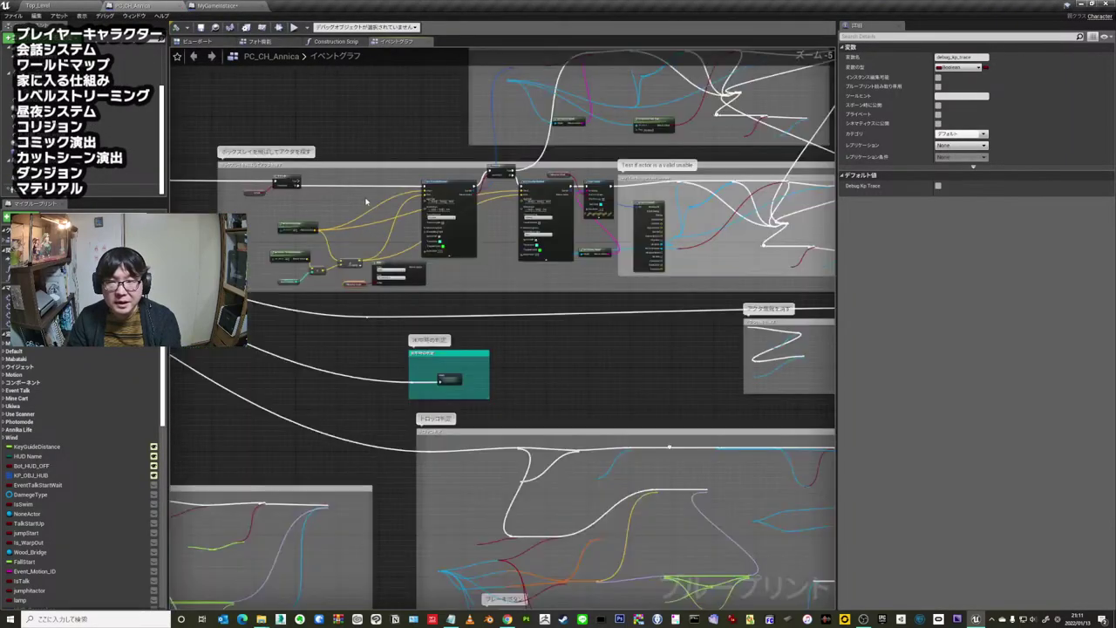
scroll(487, 175, "up", 8)
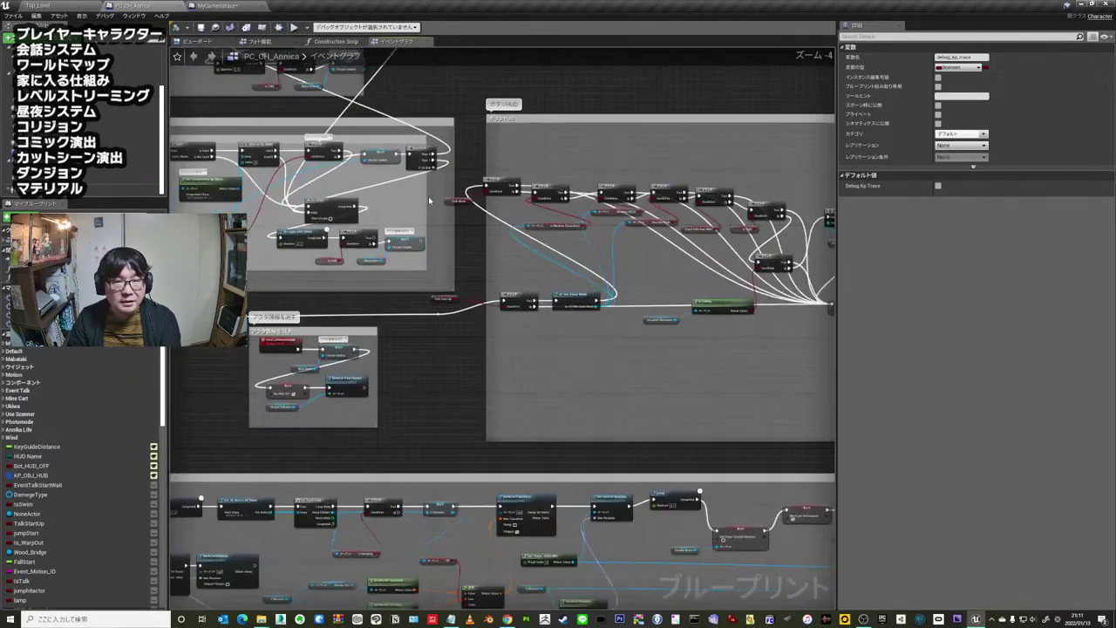
scroll(496, 202, "up", 2)
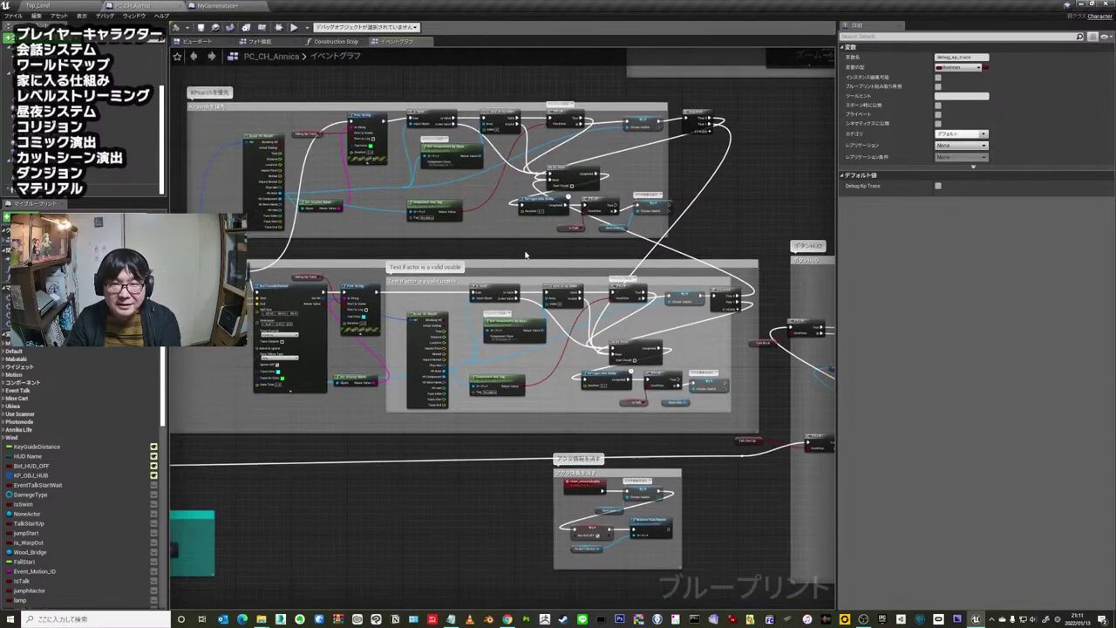
scroll(419, 224, "up", 1)
scroll(418, 224, "down", 2)
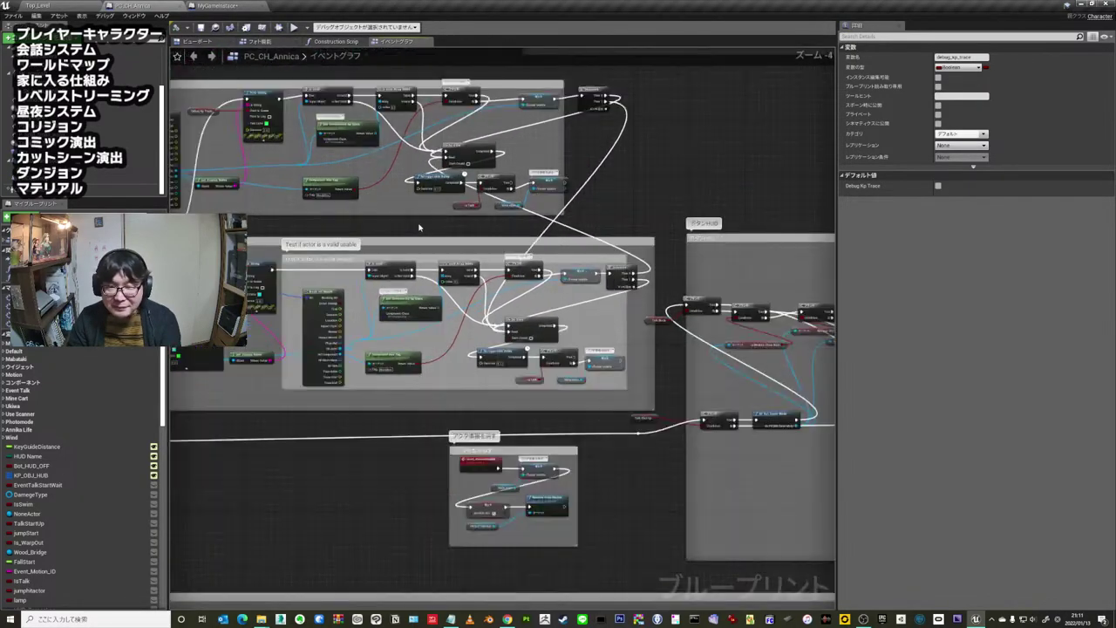
scroll(421, 225, "down", 1)
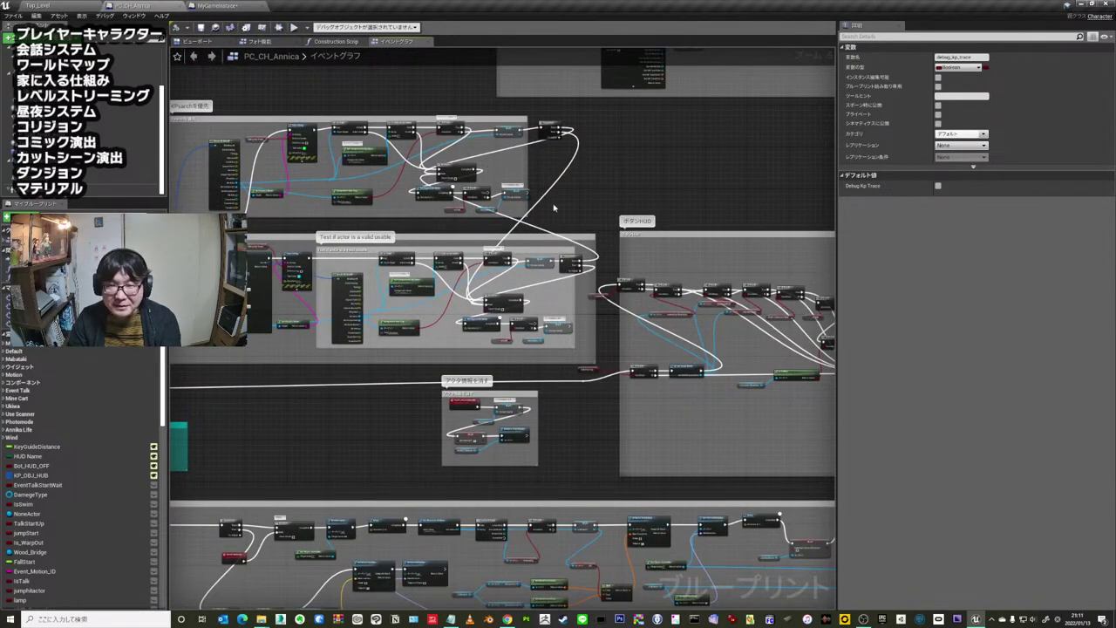
right_click_drag(553, 206, 398, 234)
scroll(399, 235, "up", 2)
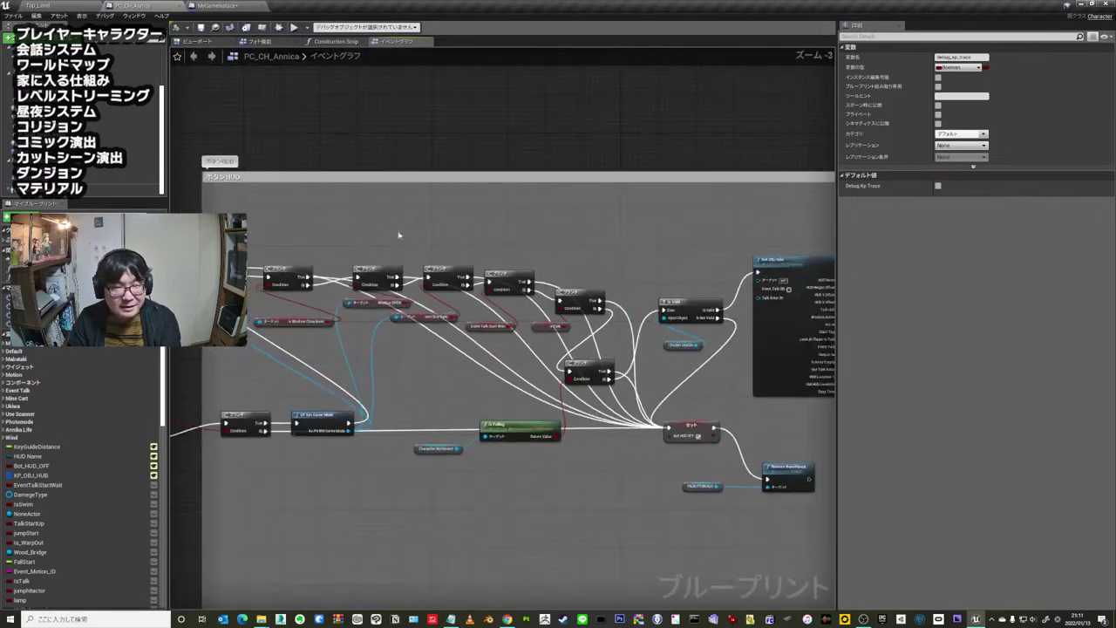
scroll(461, 218, "down", 1)
scroll(536, 220, "down", 3)
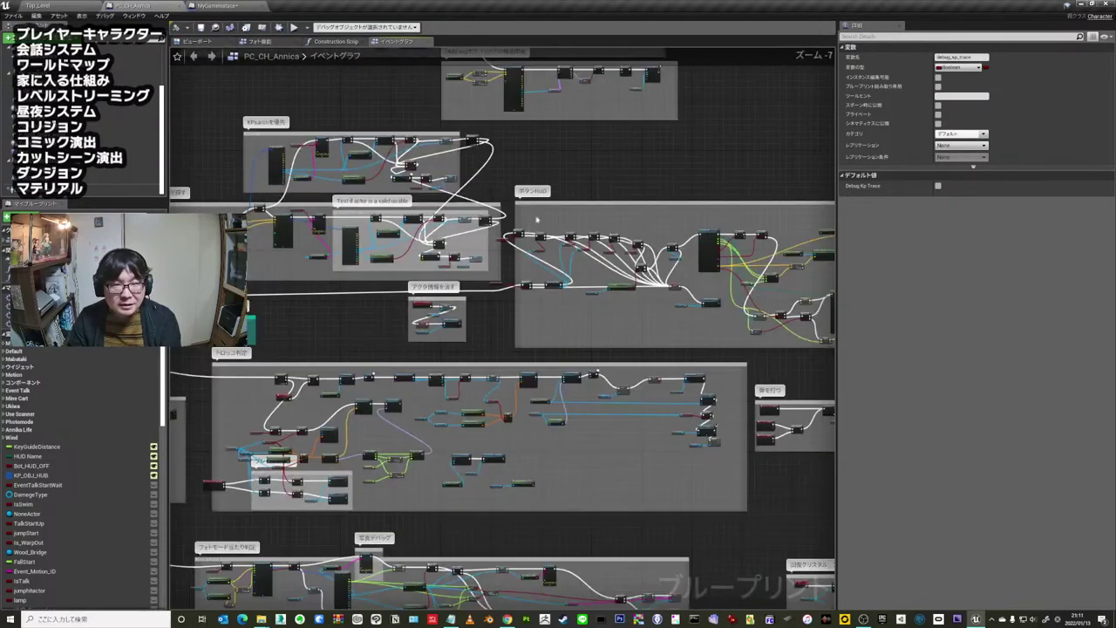
scroll(371, 249, "up", 2)
scroll(371, 248, "up", 2)
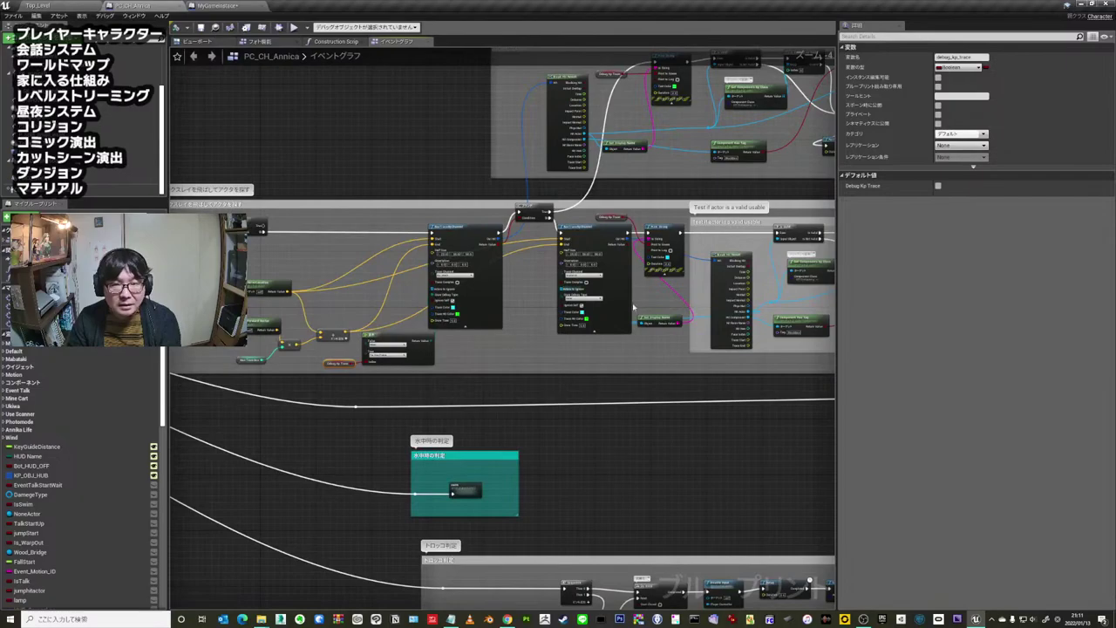
scroll(719, 248, "down", 2)
scroll(718, 248, "down", 2)
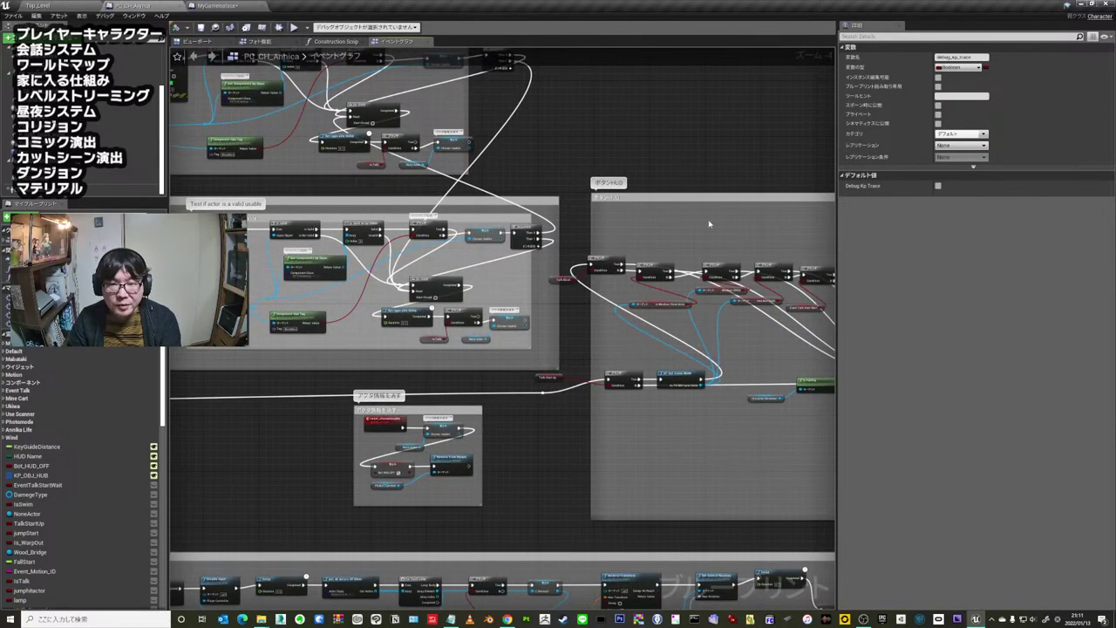
right_click_drag(642, 186, 333, 219)
scroll(334, 220, "up", 4)
scroll(286, 214, "down", 1)
scroll(430, 167, "down", 2)
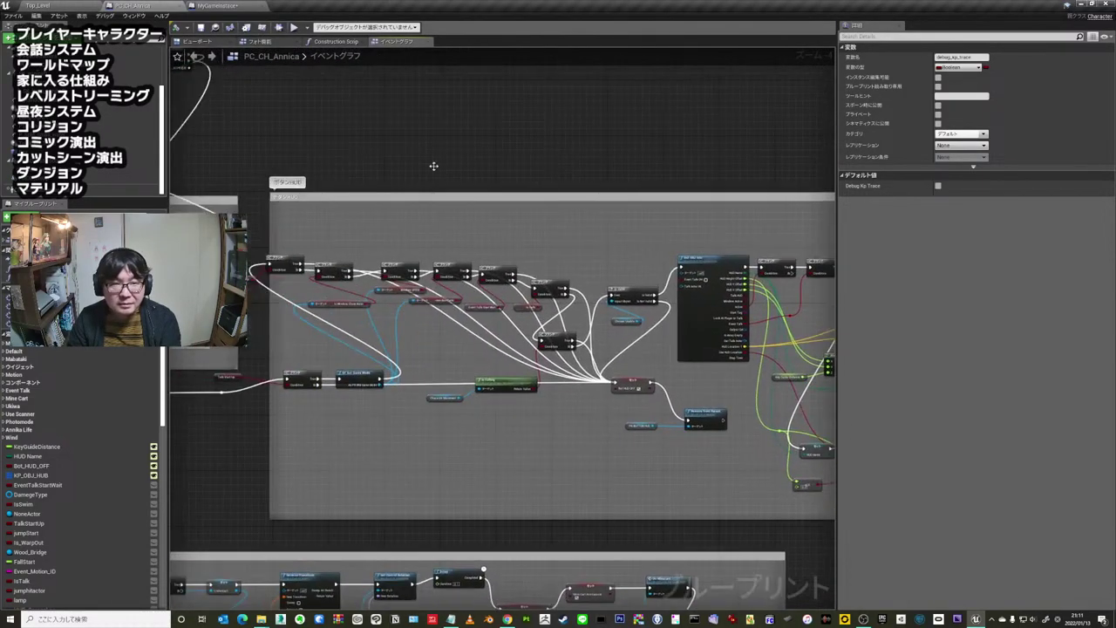
left_click(67, 5)
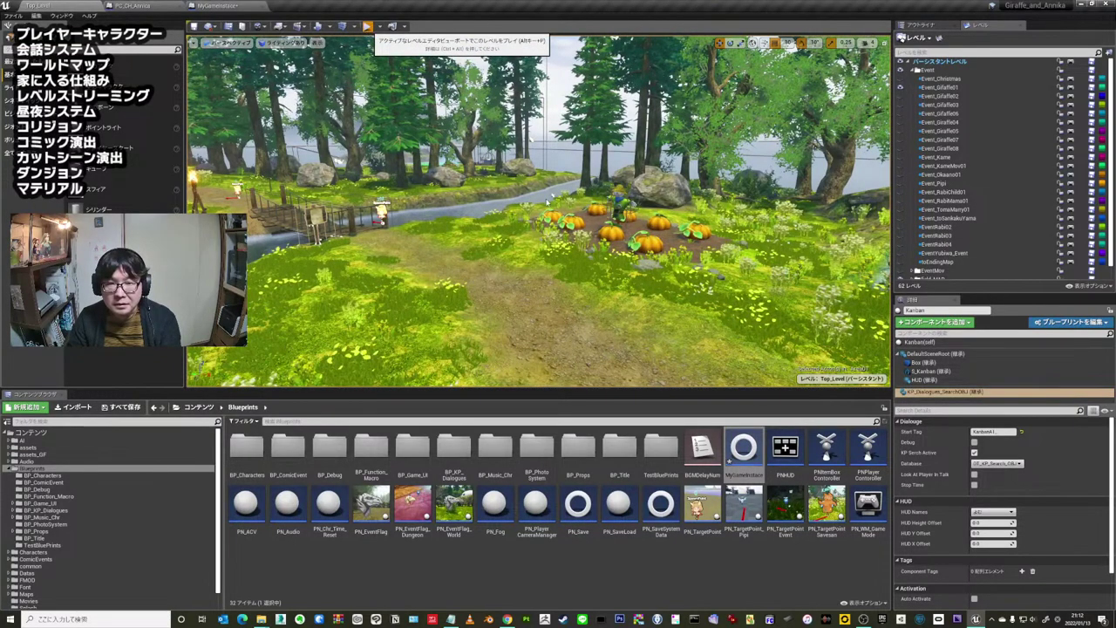
- Run a short test play, stop it, and return to the PC_CH_Annica event graph
left_click(366, 26)
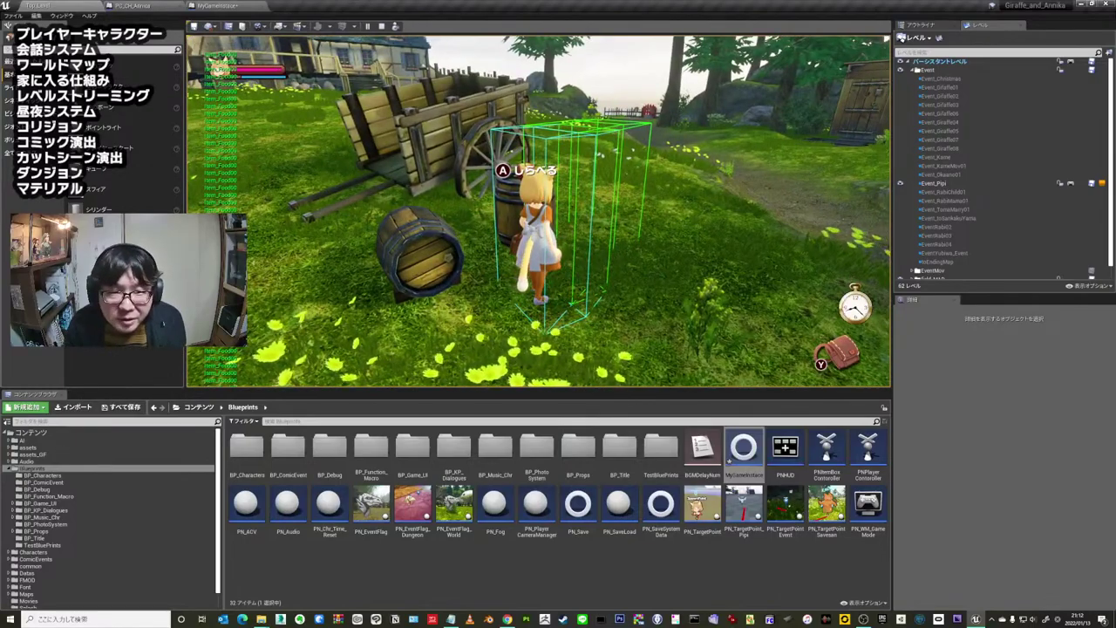
key("Escape")
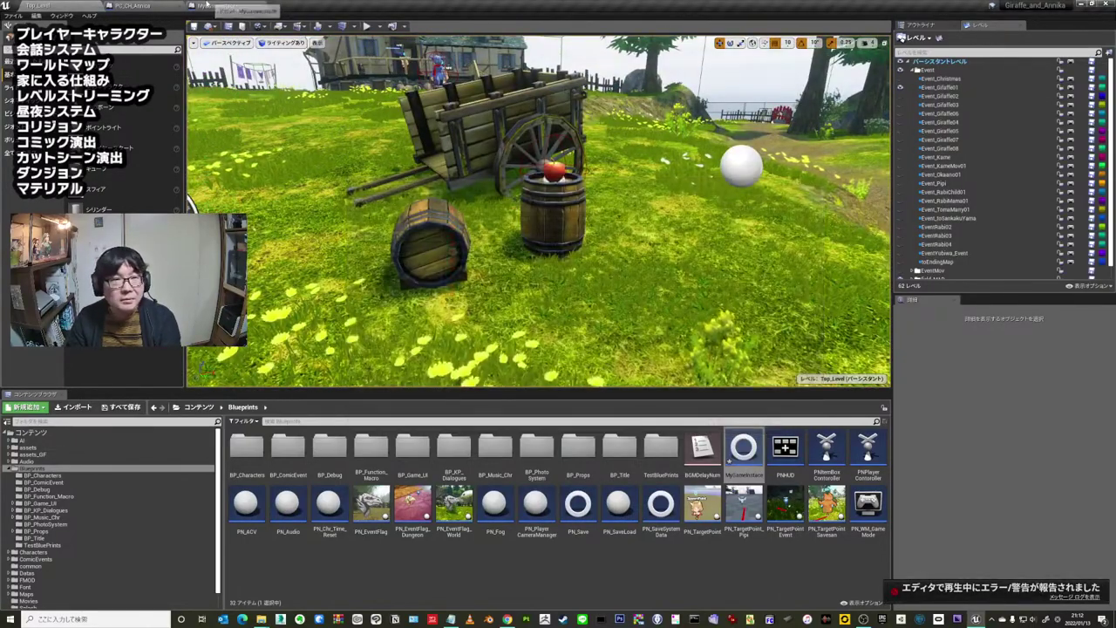
left_click(139, 6)
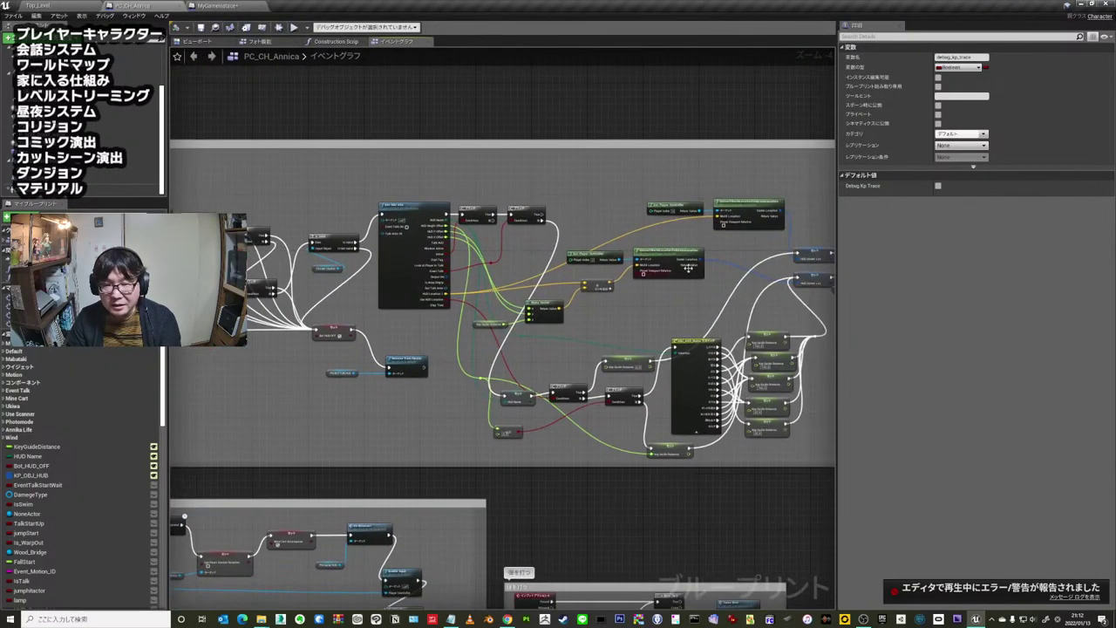
- Zoom out of the PC_CH_Annica graph around the Set Position in Viewport nodes
scroll(550, 323, "up", 4)
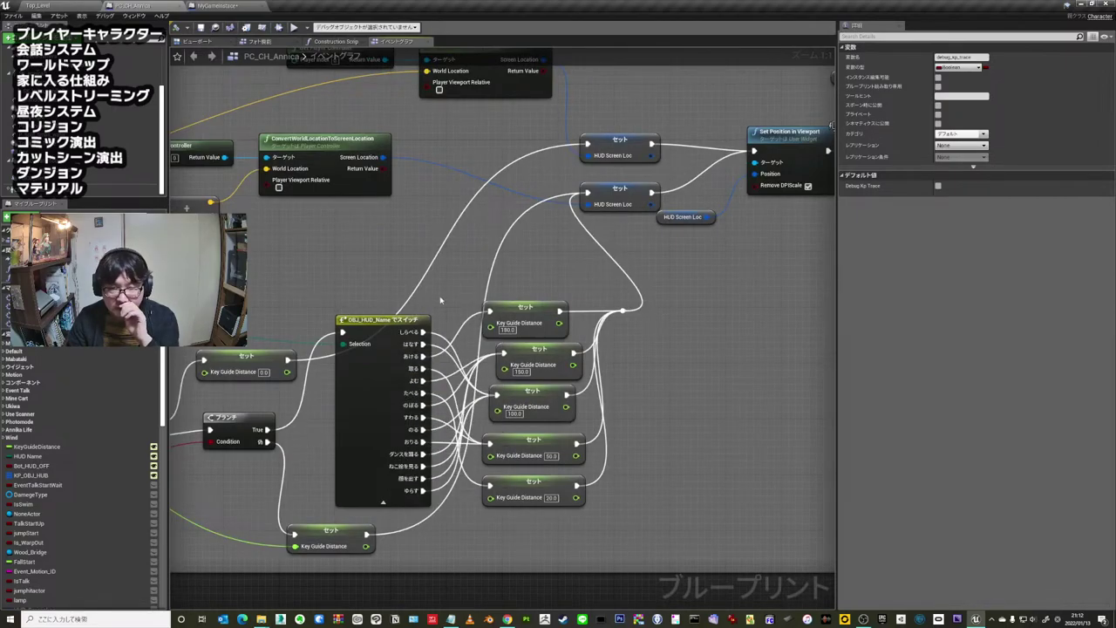
right_click_drag(500, 252, 588, 344)
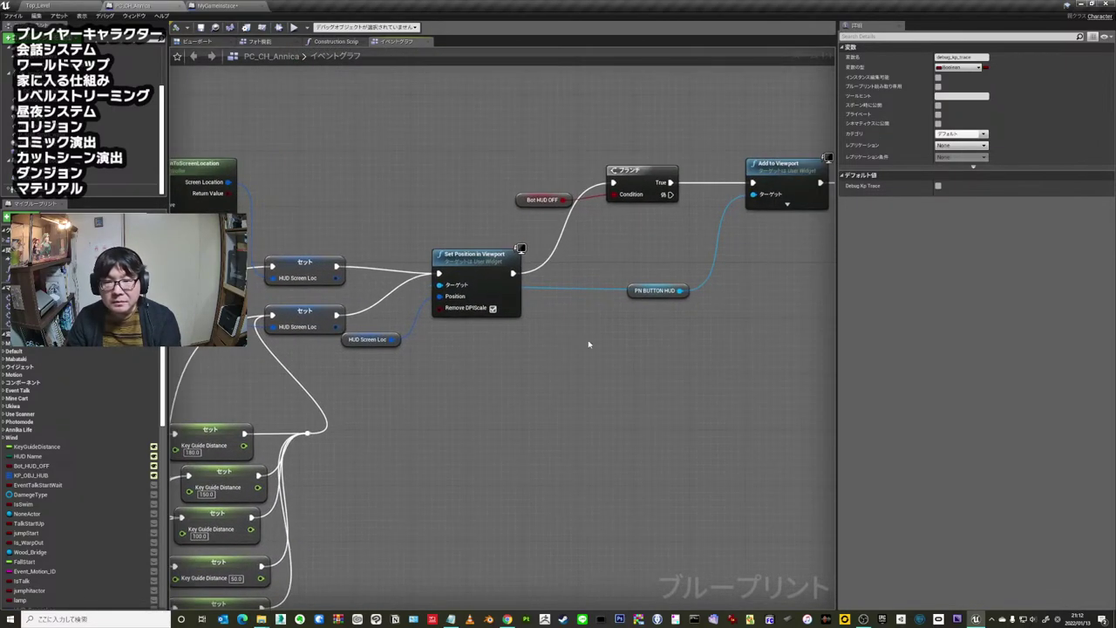
scroll(601, 256, "down", 1)
scroll(589, 255, "down", 1)
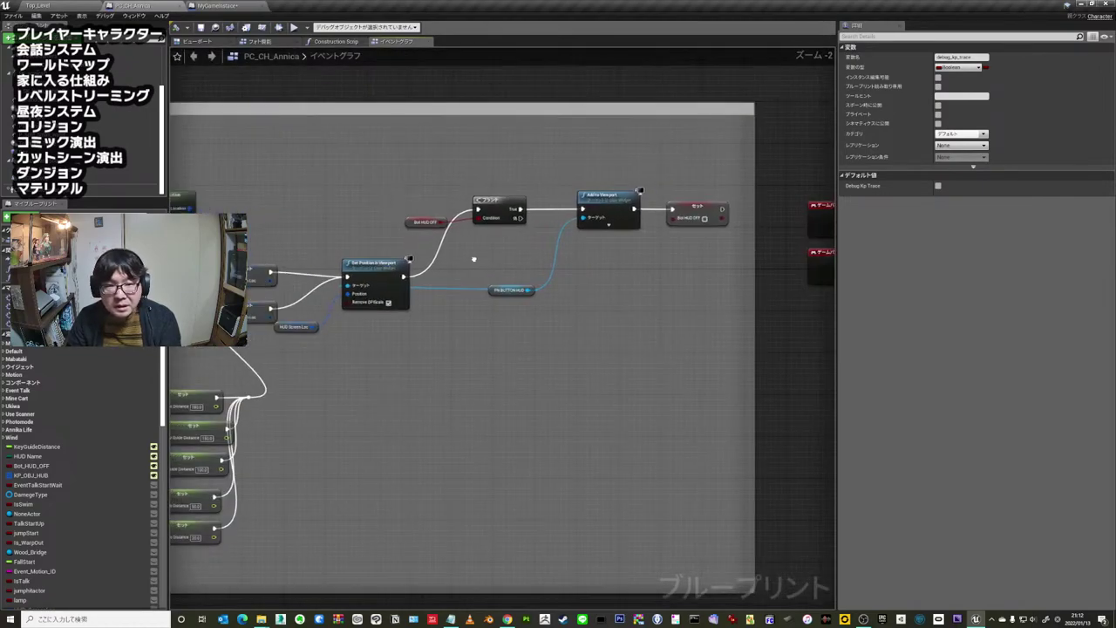
scroll(490, 207, "down", 2)
scroll(702, 200, "down", 2)
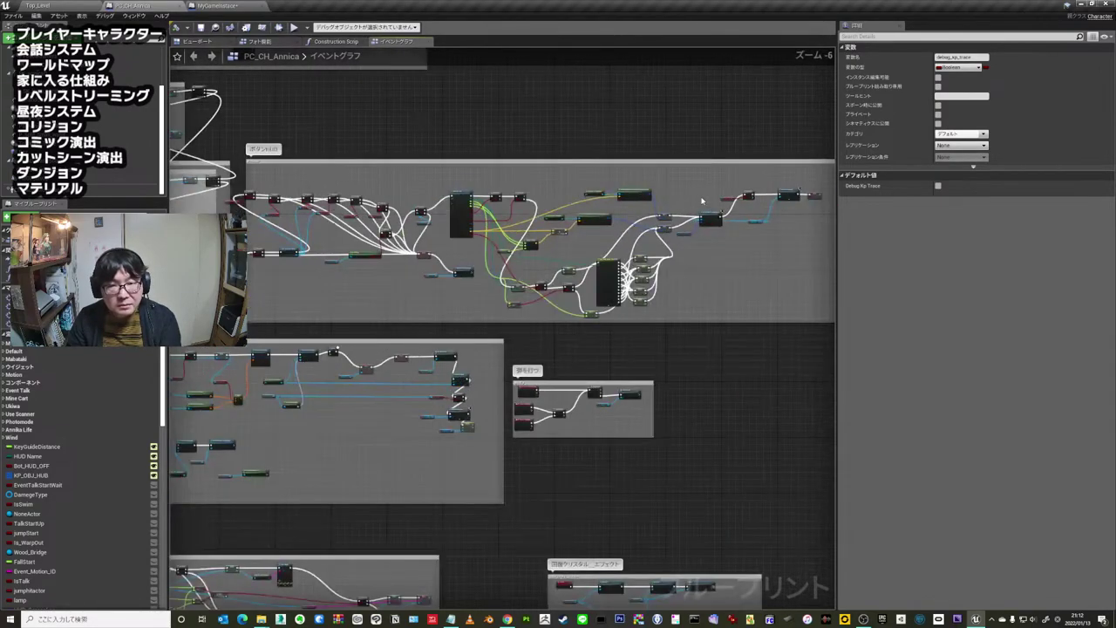
right_click_drag(461, 269, 414, 282)
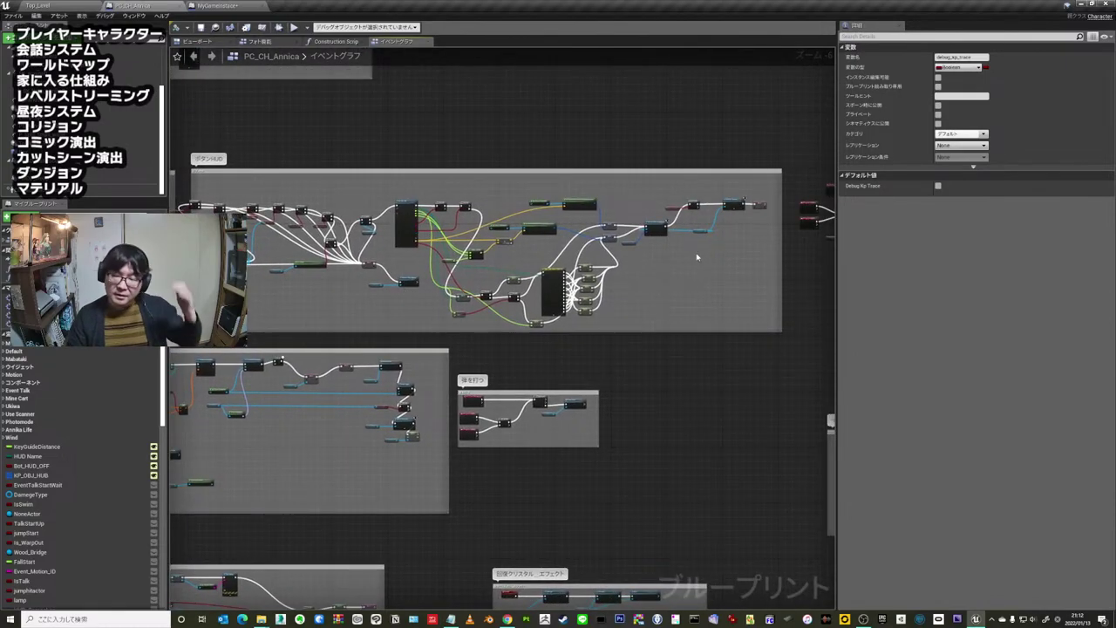
scroll(715, 232, "down", 2)
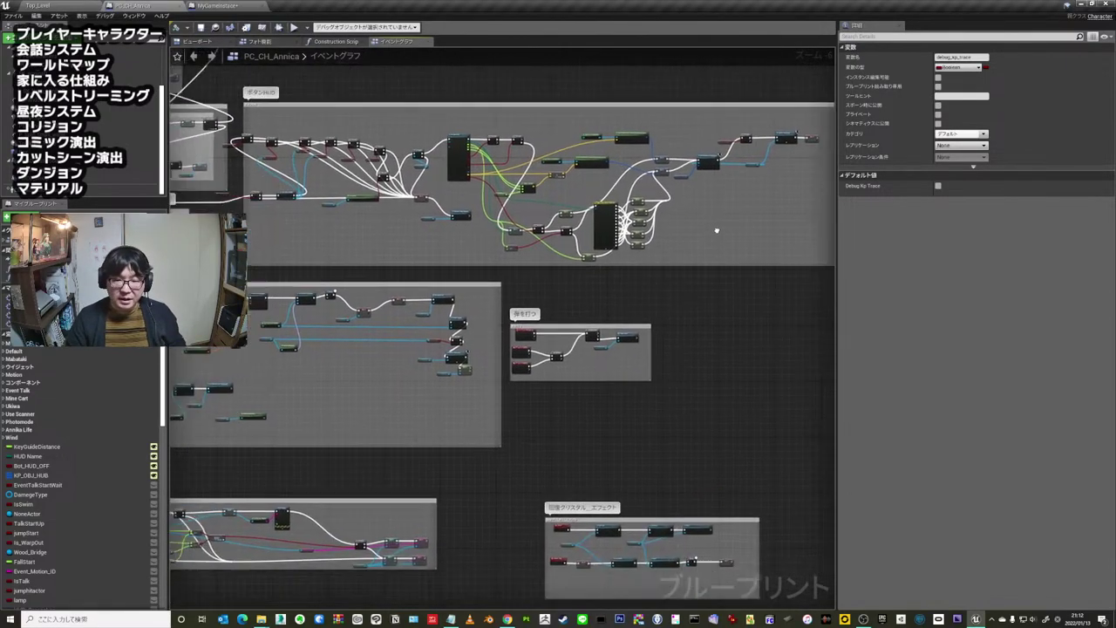
scroll(726, 214, "down", 1)
- Pan across the comment groups to follow the 話しかける talk node chain
mouse_move(726, 215)
right_mouse_down()
mouse_move(796, 226)
mouse_move(598, 130)
right_mouse_up()
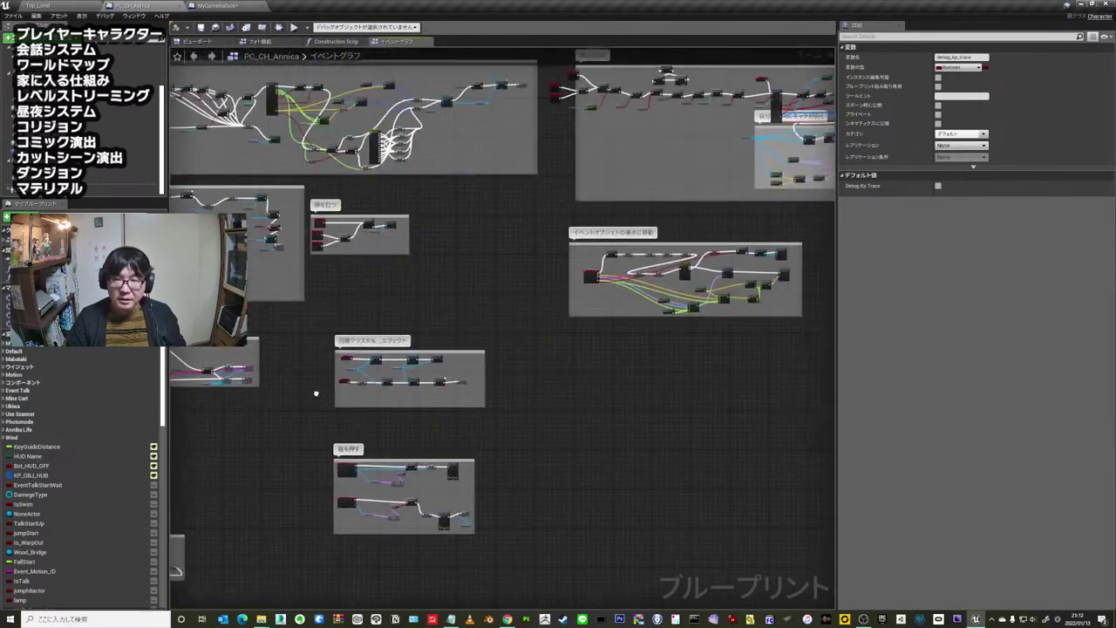
scroll(545, 237, "up", 2)
scroll(545, 237, "up", 3)
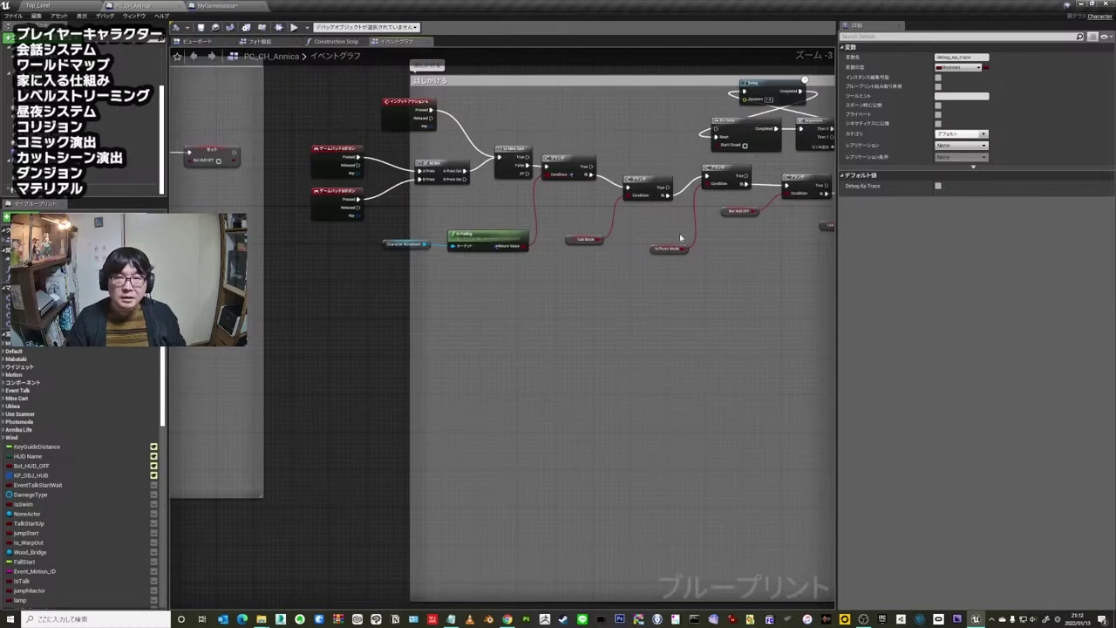
scroll(520, 161, "up", 4)
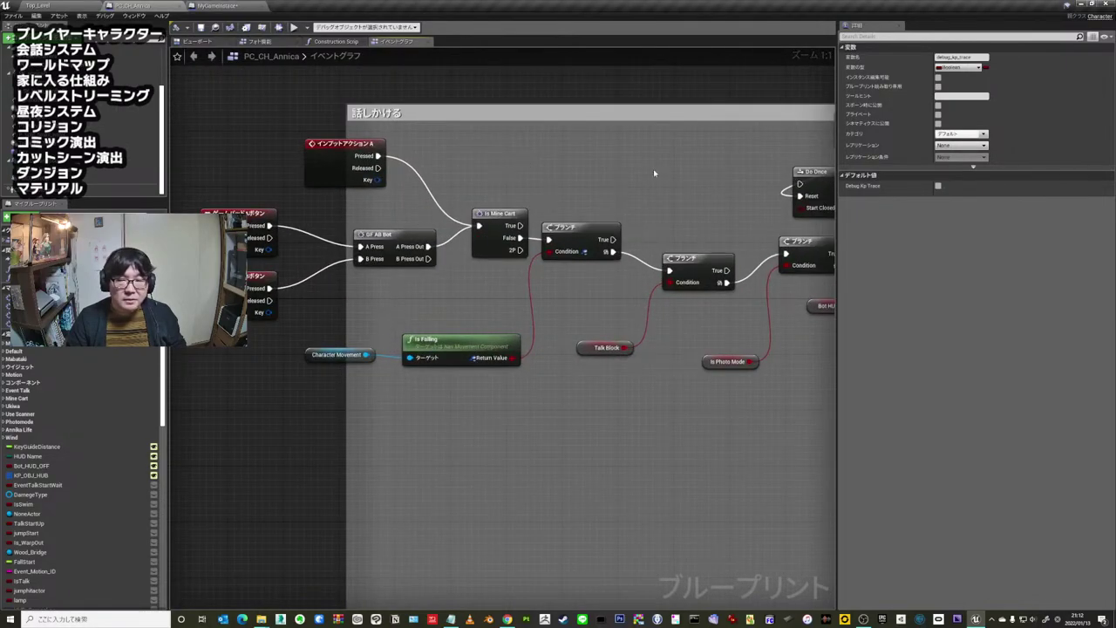
scroll(653, 171, "down", 4)
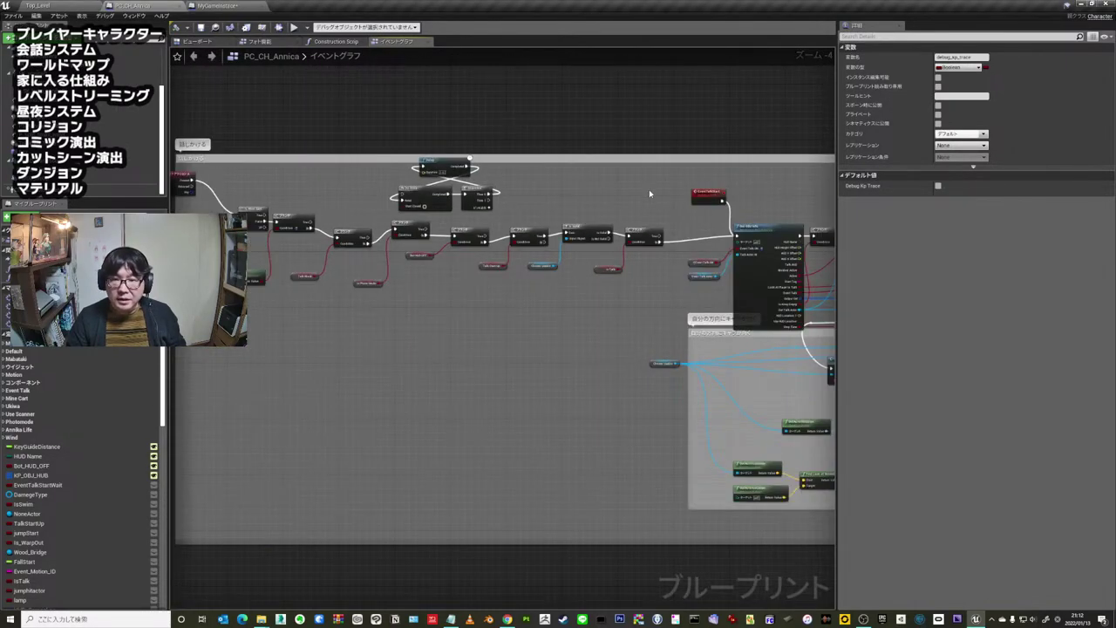
right_click_drag(648, 193, 313, 196)
right_click_drag(621, 203, 482, 186)
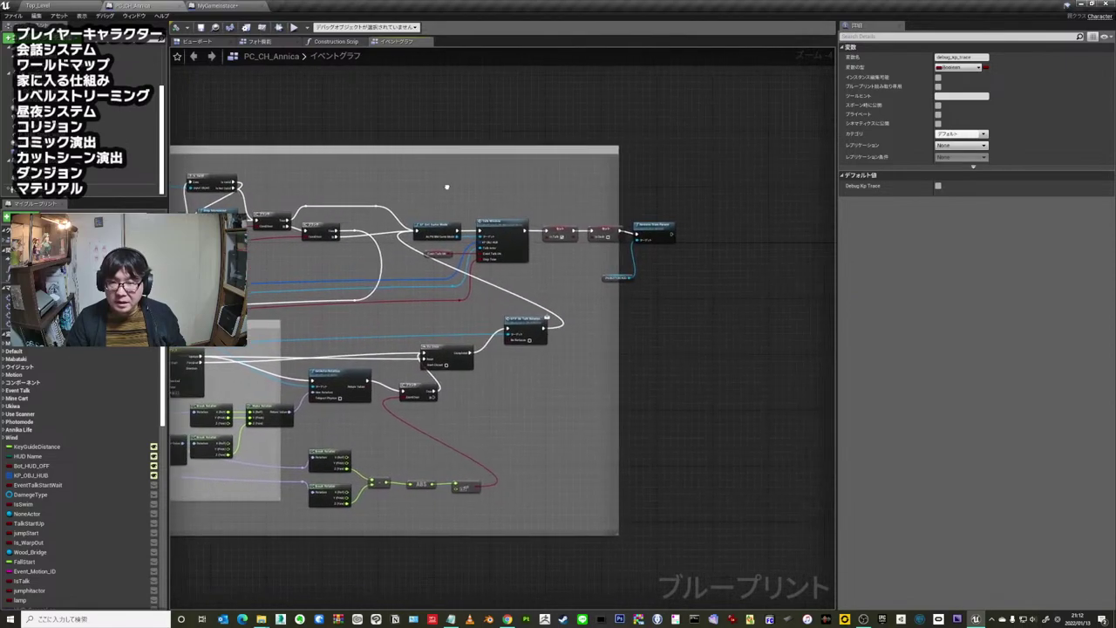
scroll(669, 151, "down", 3)
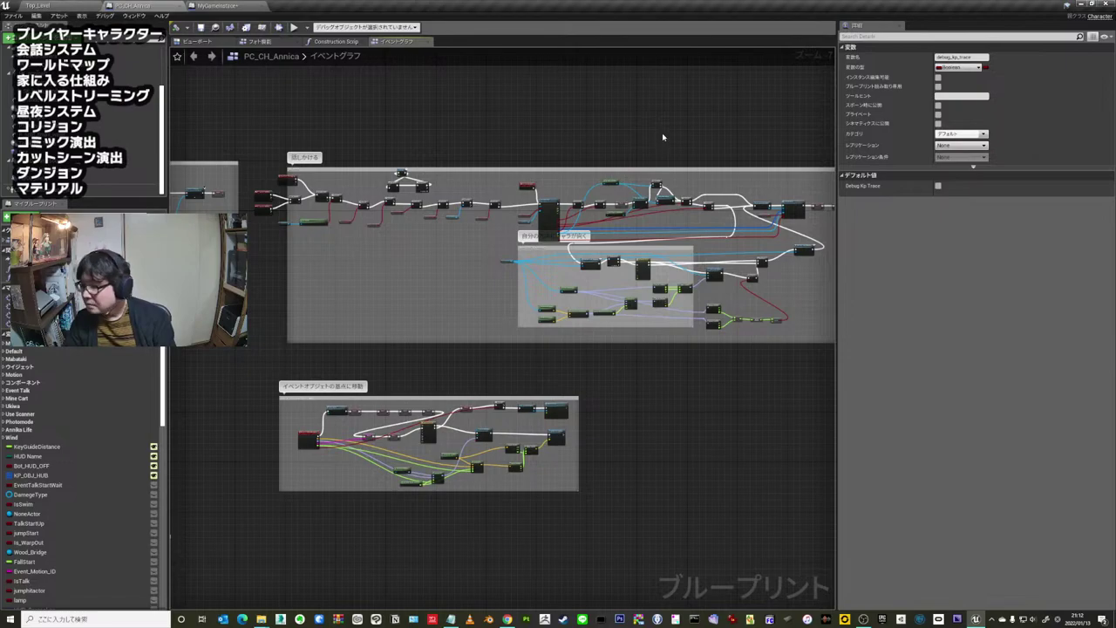
left_click(427, 127)
right_click_drag(427, 127, 477, 139)
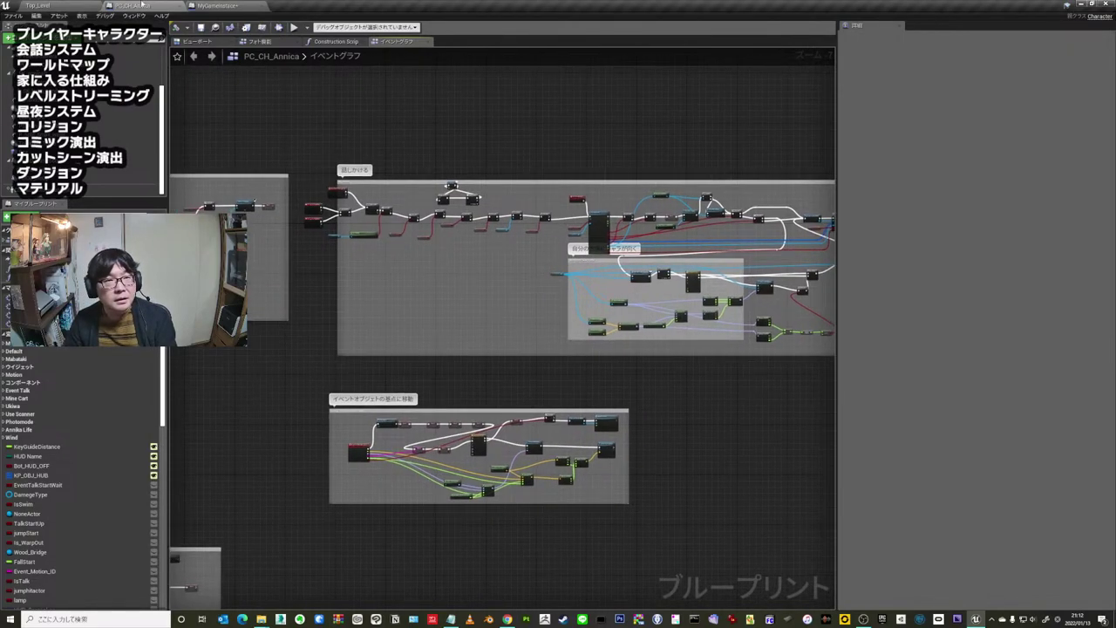
- Flip between the blueprint and level tabs, ending on the Top_Level level view
left_click(49, 4)
left_click(131, 6)
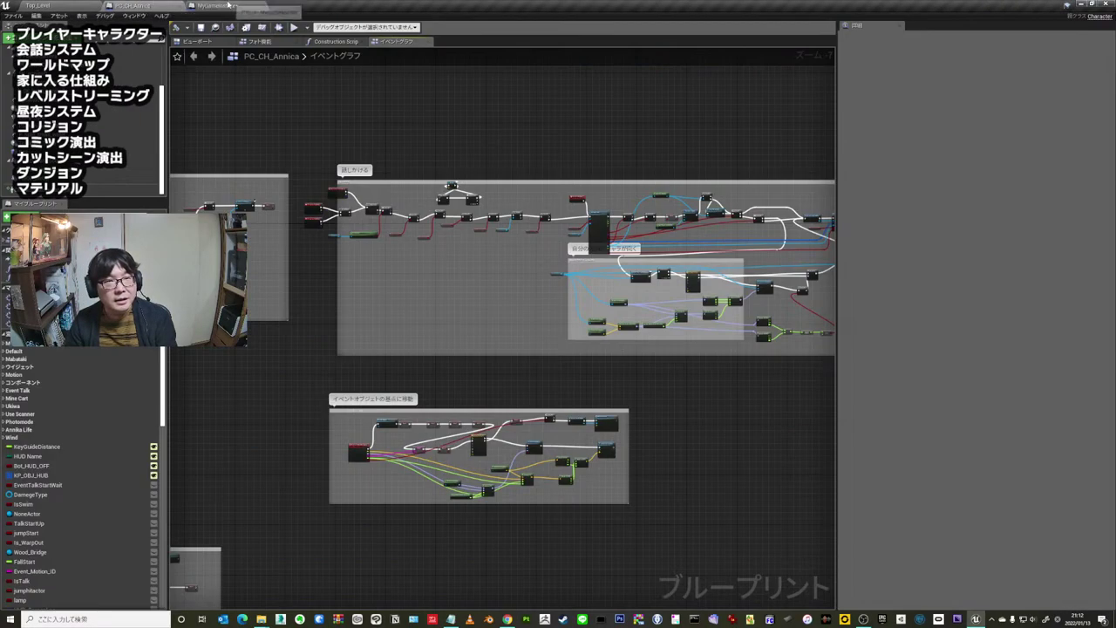
left_click(40, 6)
left_click(140, 5)
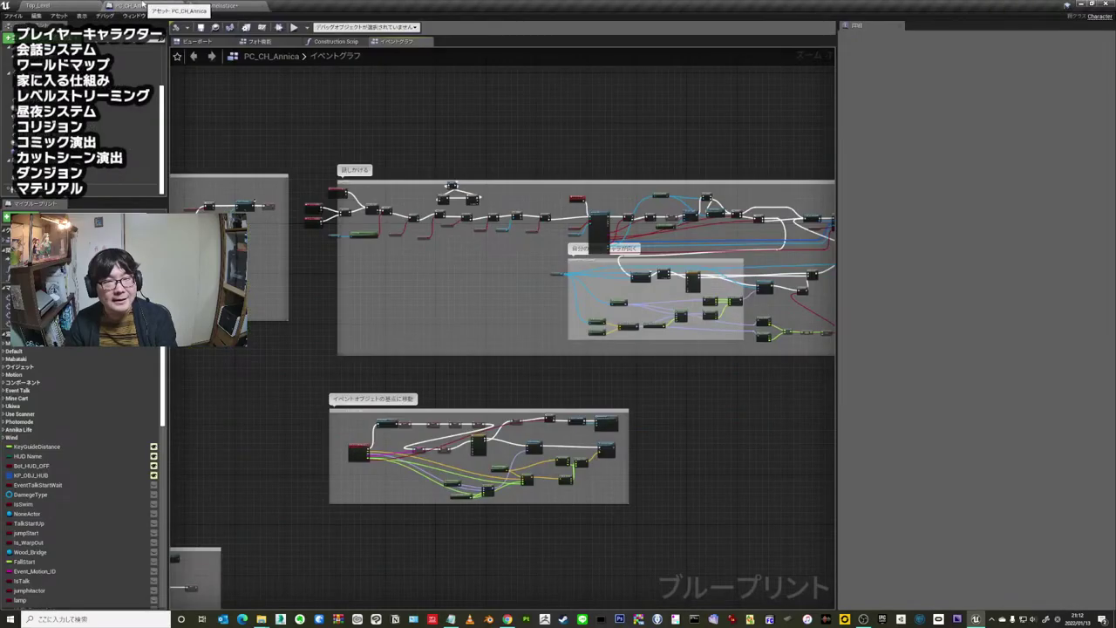
left_click(61, 4)
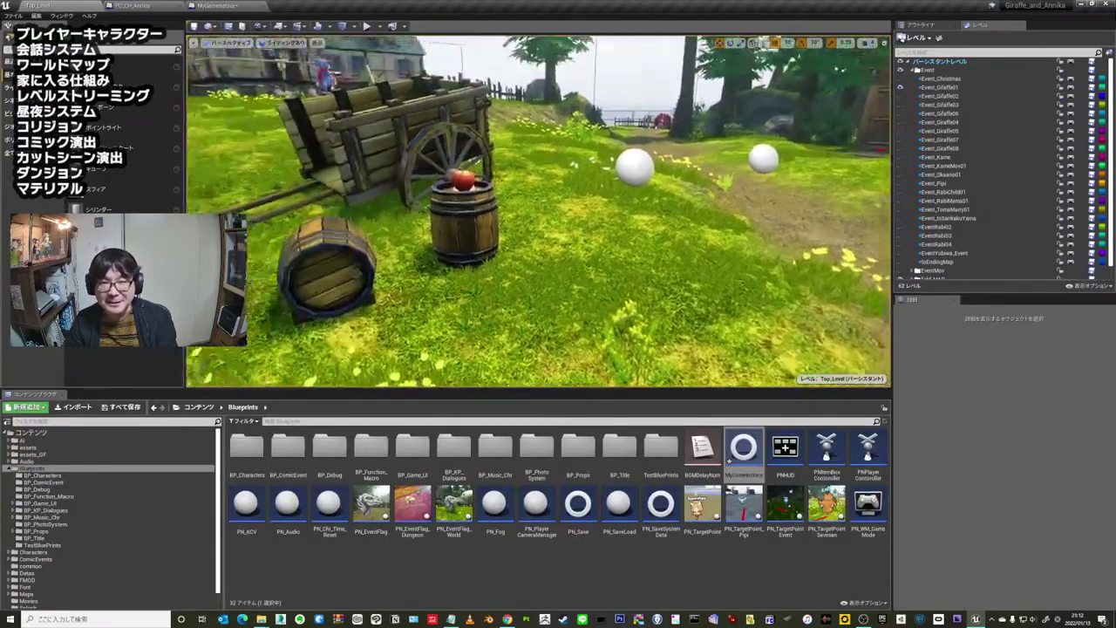
- Adjust the level viewport camera and widen the Content Browser asset area
scroll(537, 211, "down", 2)
scroll(538, 211, "down", 2)
scroll(538, 212, "down", 2)
scroll(538, 212, "down", 3)
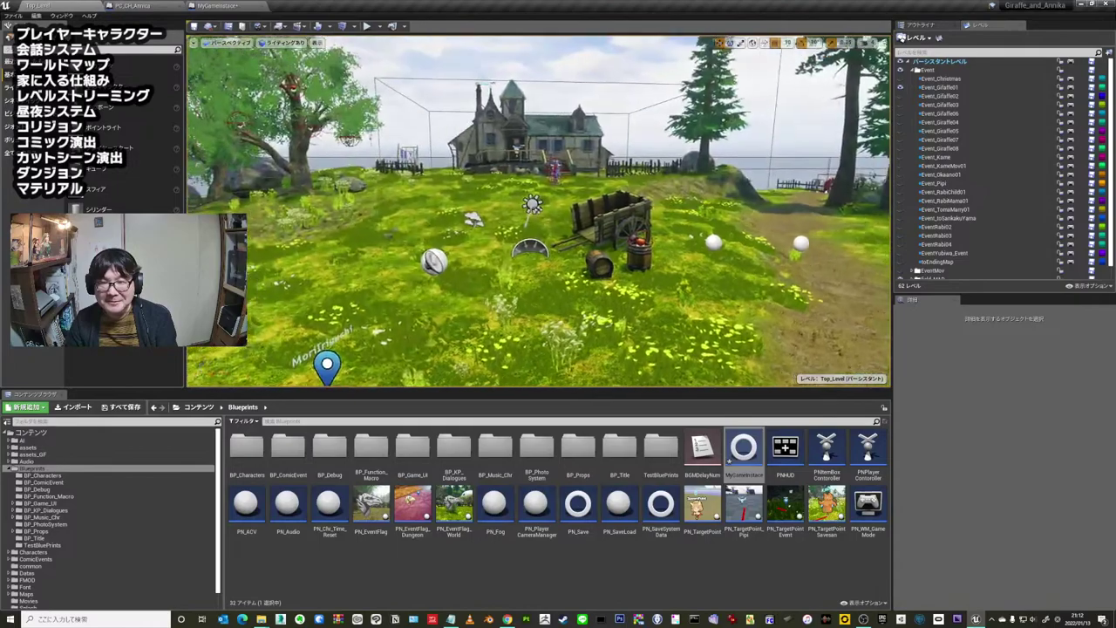
scroll(513, 203, "up", 1)
scroll(513, 203, "up", 2)
scroll(512, 203, "up", 1)
scroll(513, 203, "up", 1)
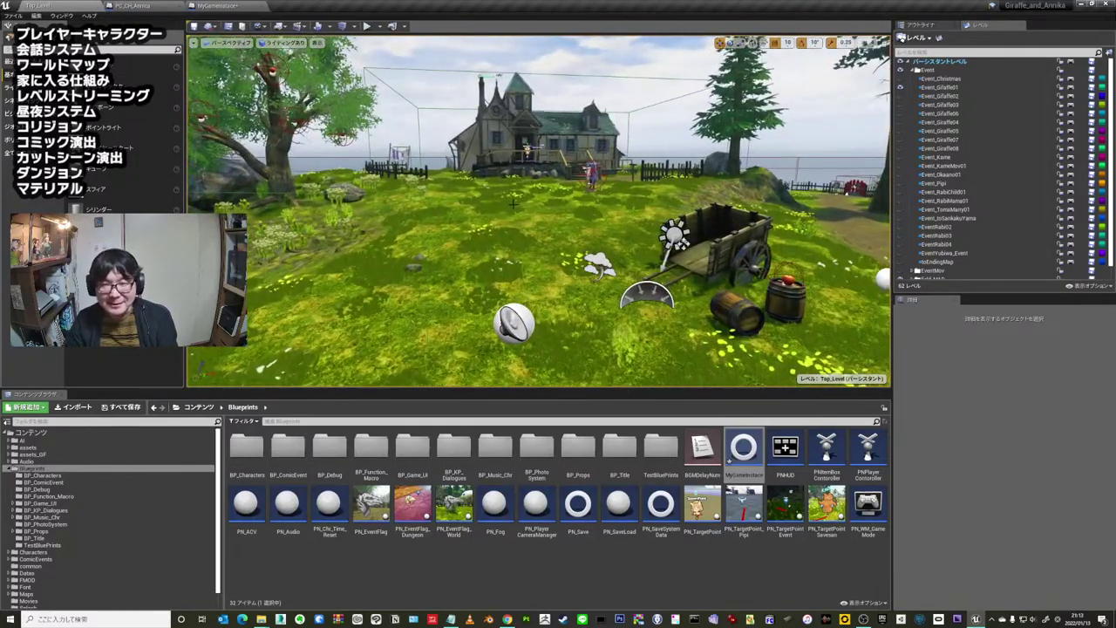
mouse_move(513, 203)
right_mouse_down()
mouse_move(545, 194)
mouse_move(509, 205)
right_mouse_up()
left_click(407, 416)
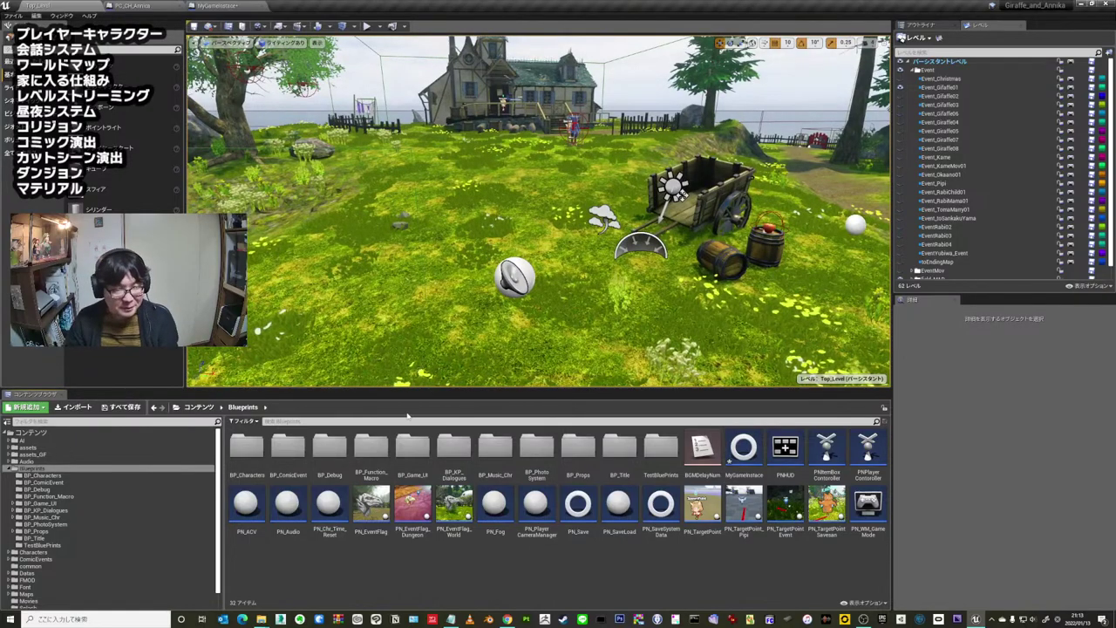
left_click_drag(224, 466, 165, 469)
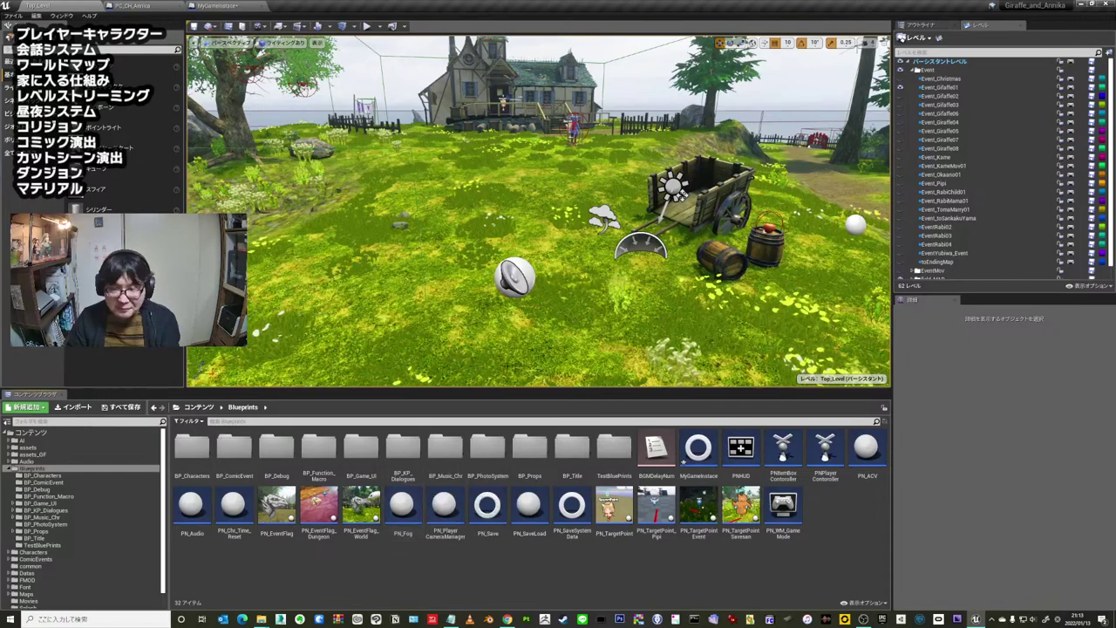
right_click_drag(523, 262, 592, 262)
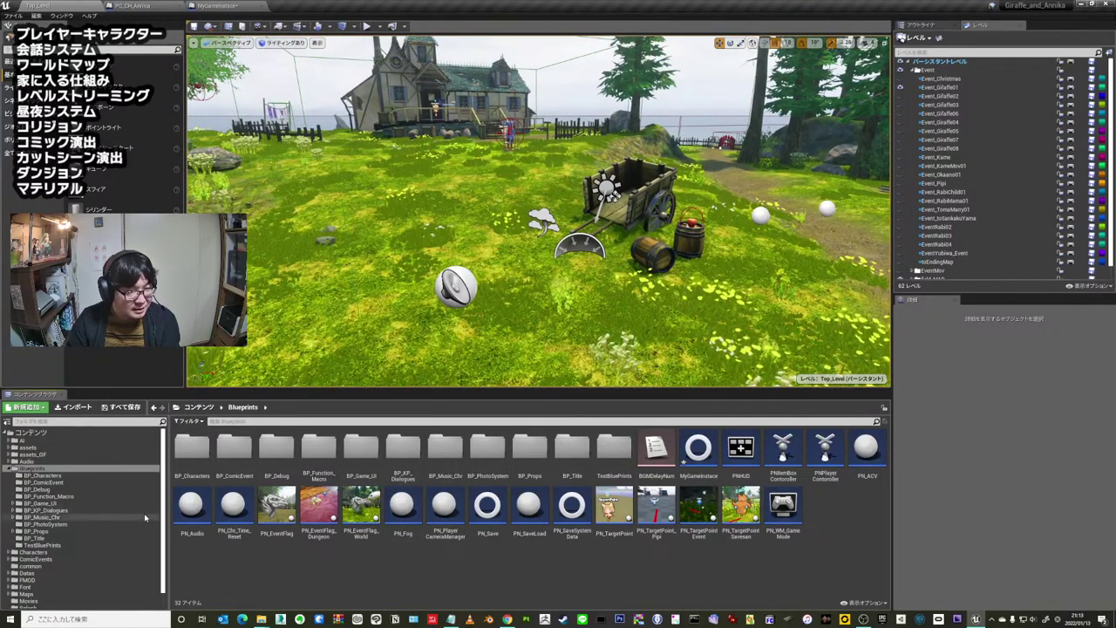
- Browse the Datas folder, briefly opening the DT_Achievements and DT_KP_Dungeon01 tables
double_click(106, 511)
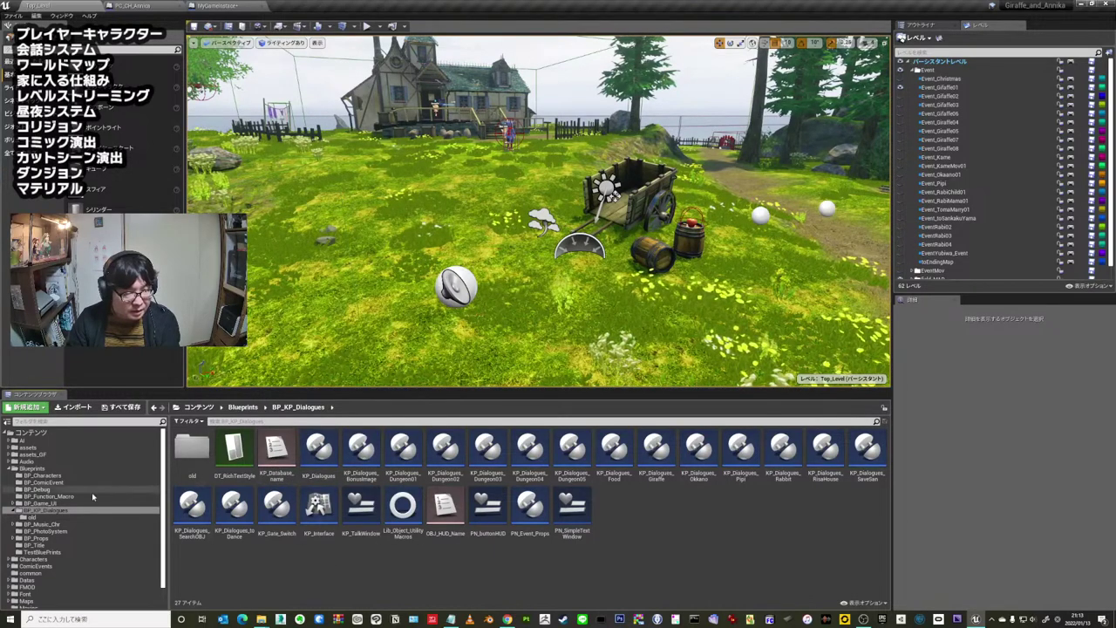
scroll(91, 491, "down", 2)
double_click(75, 552)
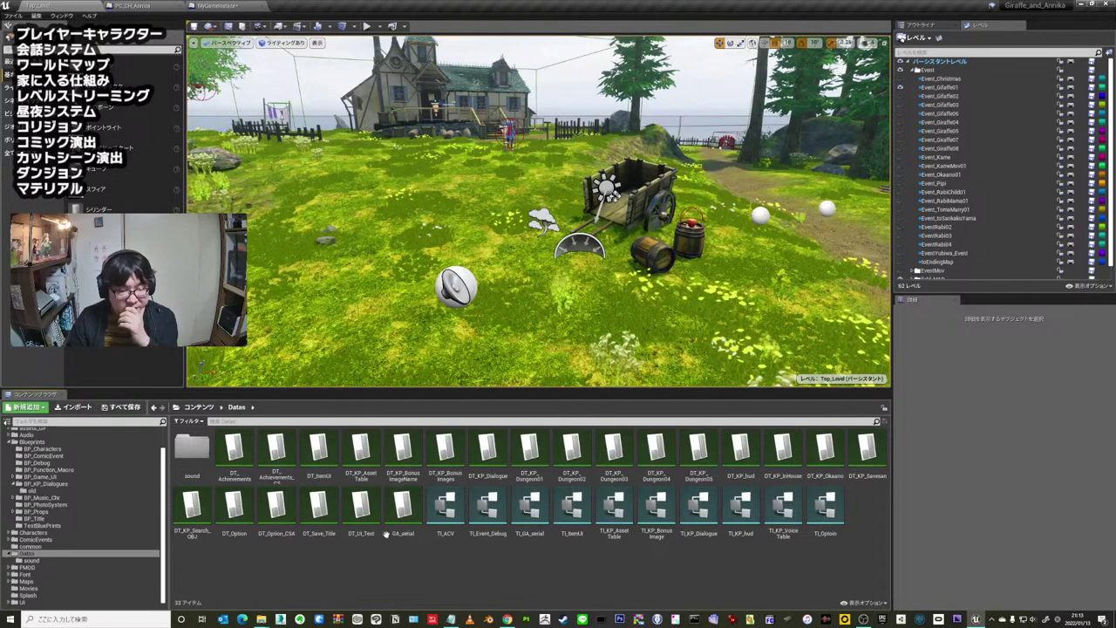
left_click(241, 451)
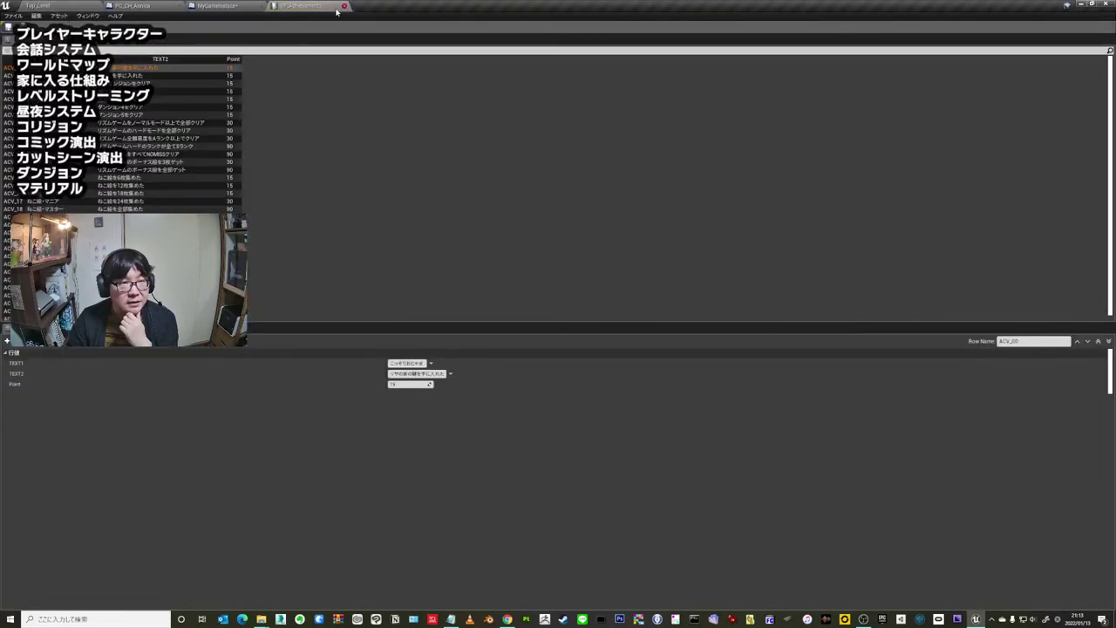
left_click(342, 7)
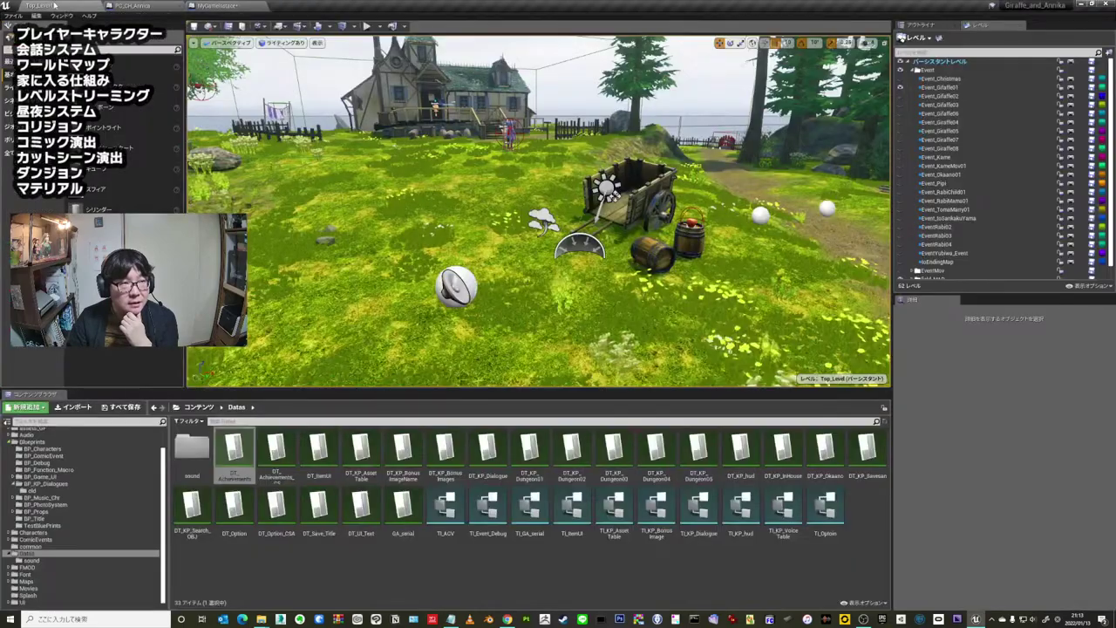
left_click(486, 449)
double_click(486, 449)
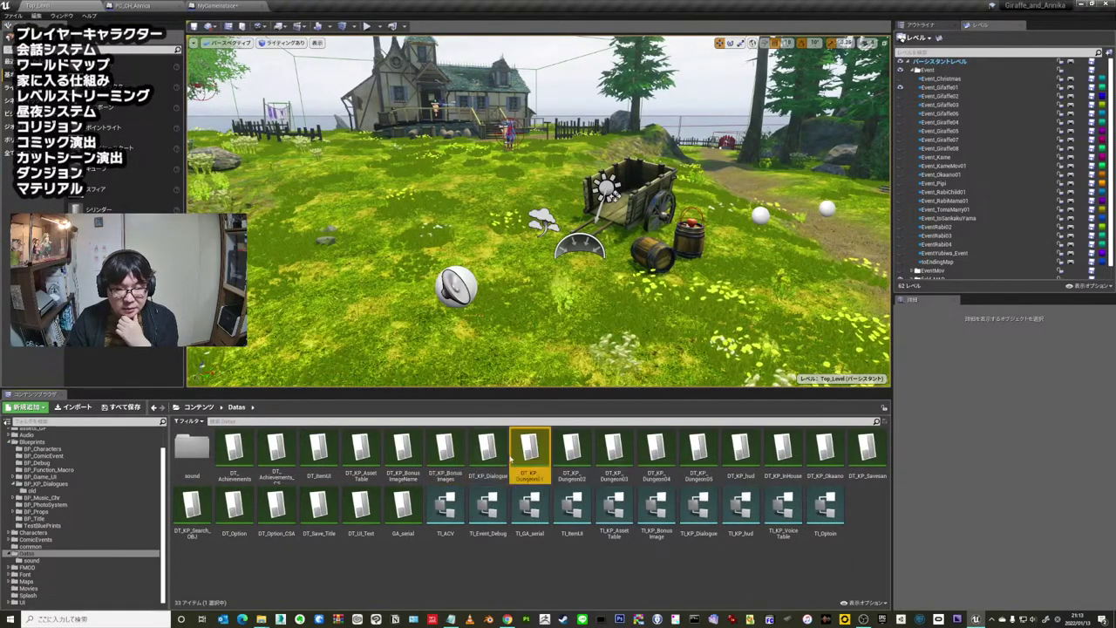
left_click(344, 7)
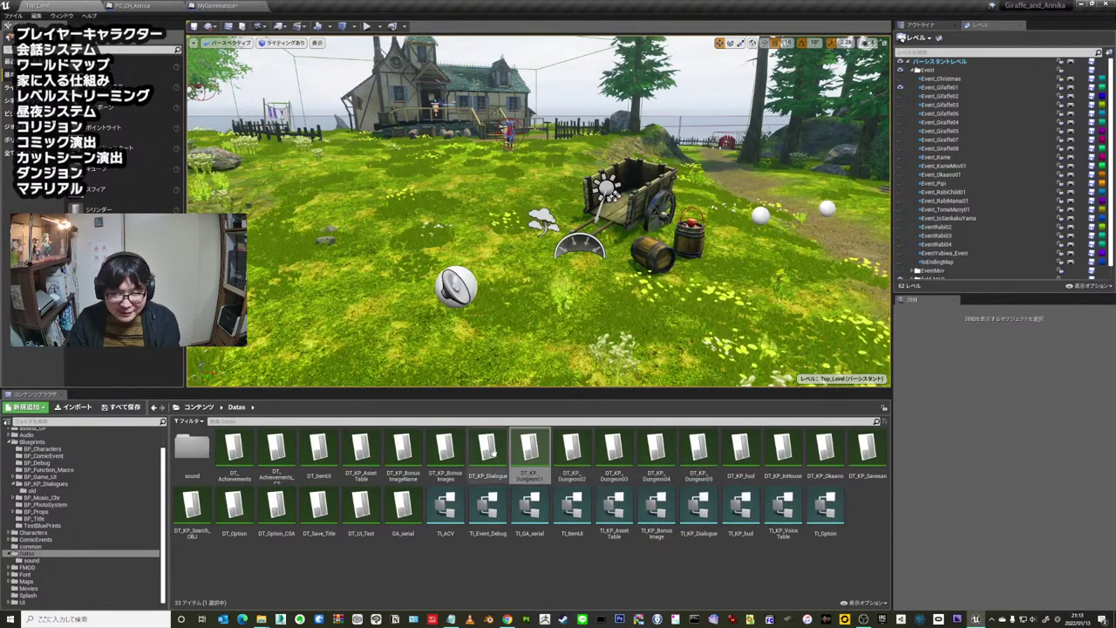
left_click(867, 449)
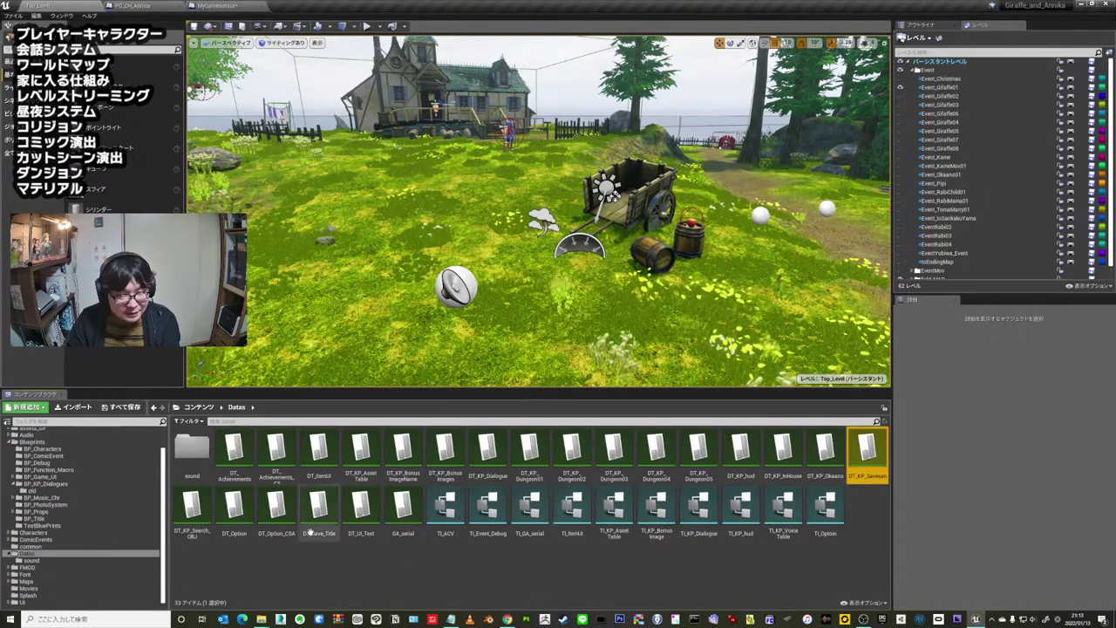
- Open DT_KP_Search_OBJ to review its rows, then tab back to Top_Level
double_click(192, 506)
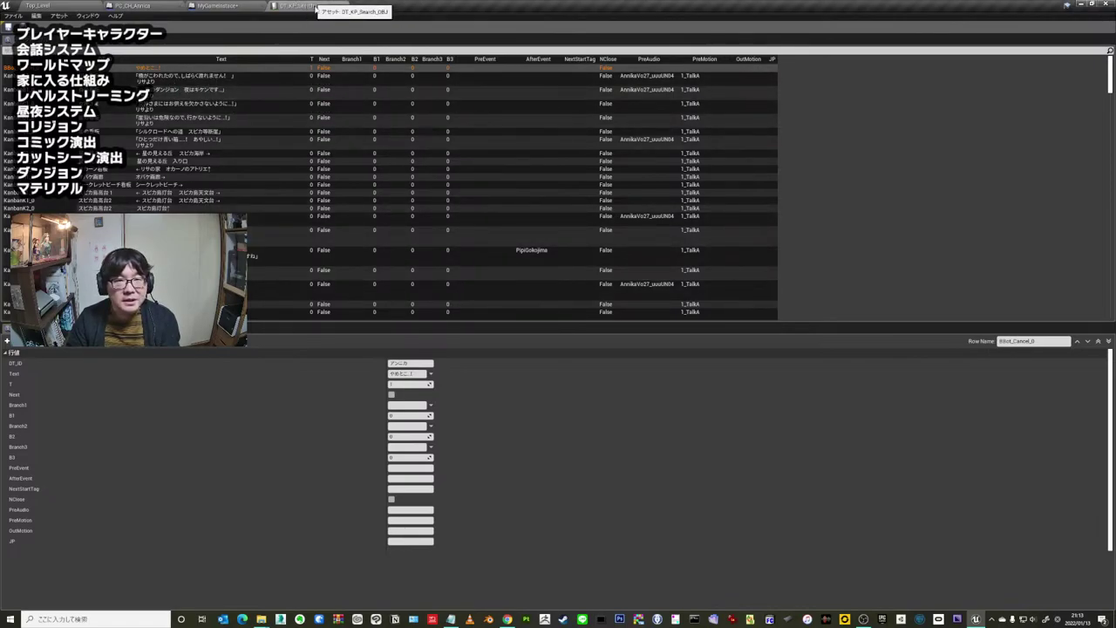
left_click(222, 5)
left_click(135, 5)
left_click(43, 5)
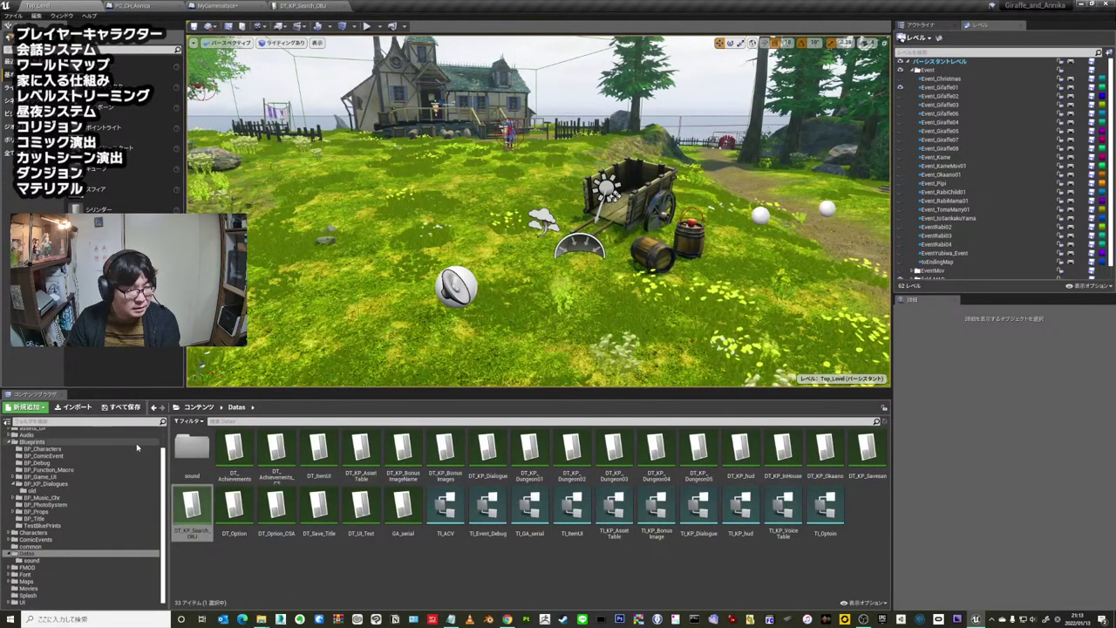
- Open the KP_TalkWindow widget blueprint from BP_KP_Dialogues and show its Event Graph
left_click(46, 483)
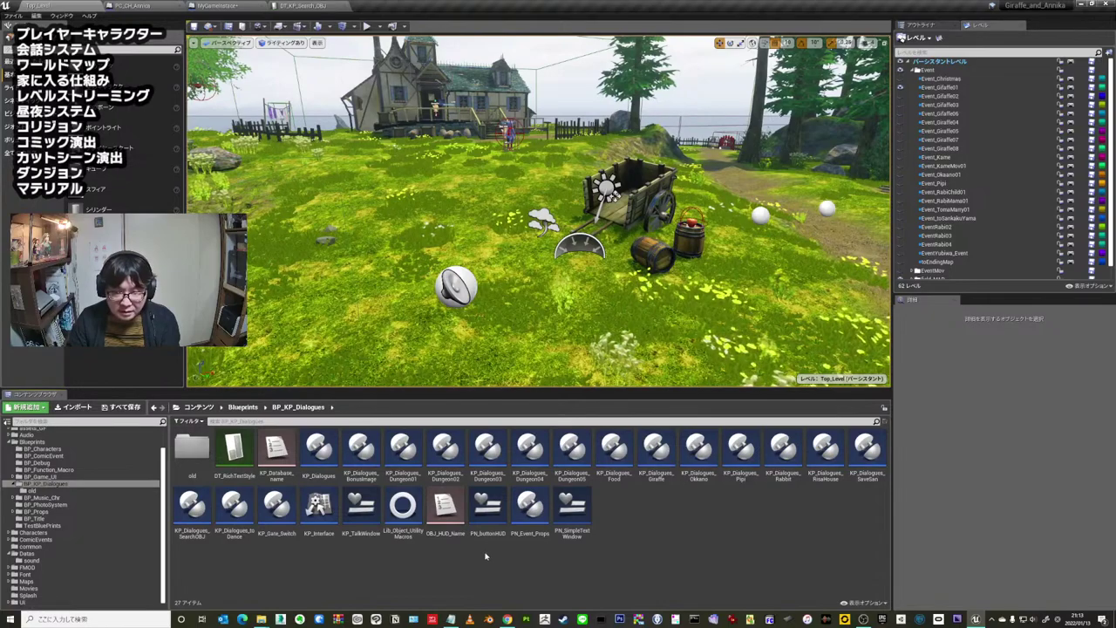
left_click_drag(488, 504, 484, 513)
right_click(362, 508)
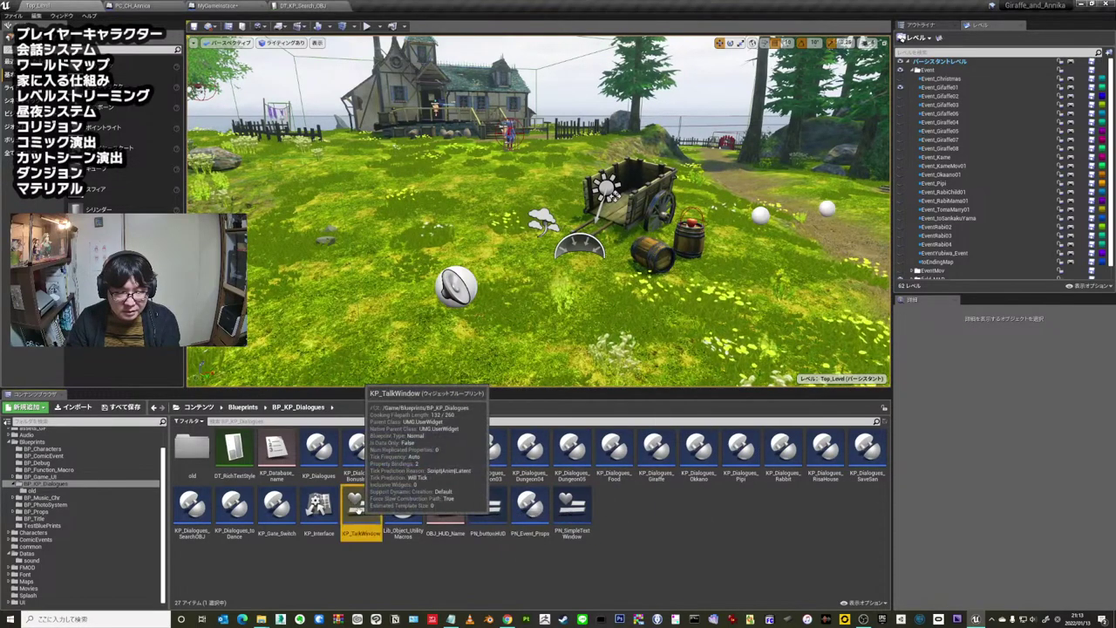
key("Escape")
double_click(366, 493)
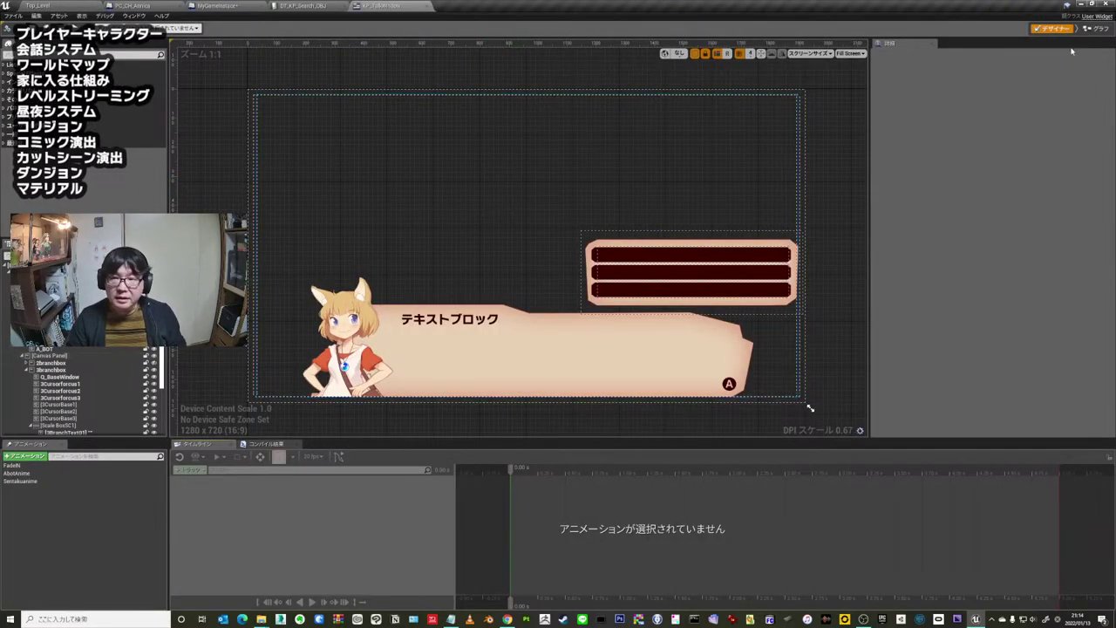
left_click(1094, 29)
scroll(430, 79, "down", 10)
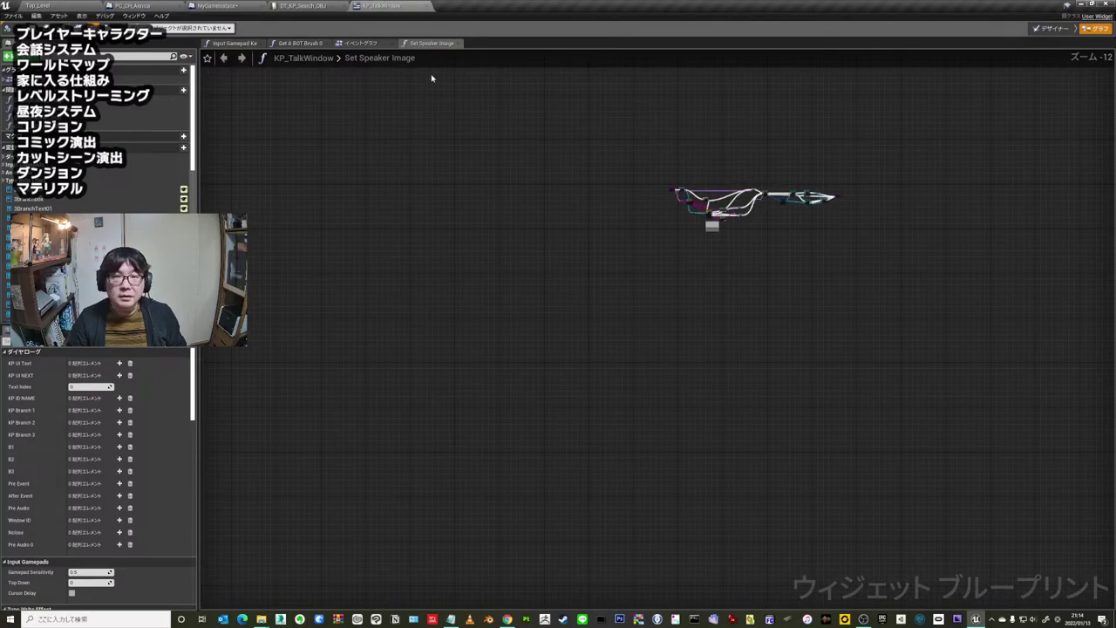
left_click(361, 44)
- Survey the event graph's node groups, focusing on the PreMotion and PreAudio groups
scroll(576, 252, "down", 2)
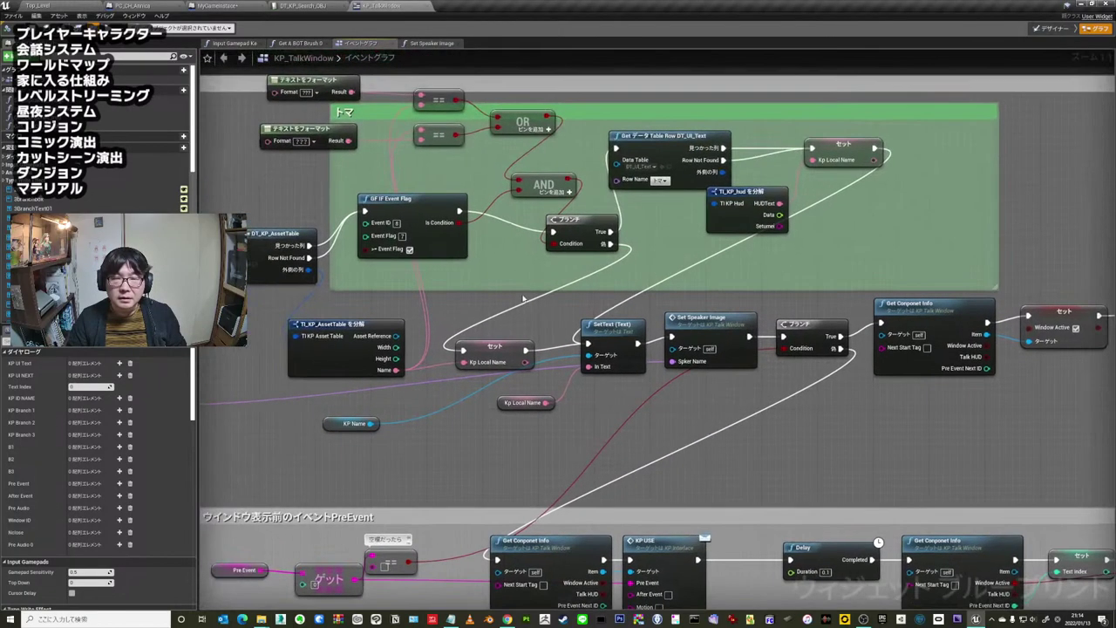
scroll(576, 252, "down", 3)
scroll(576, 253, "down", 2)
mouse_move(575, 253)
right_mouse_down()
mouse_move(632, 348)
mouse_move(700, 232)
mouse_move(663, 111)
mouse_move(489, 238)
right_mouse_up()
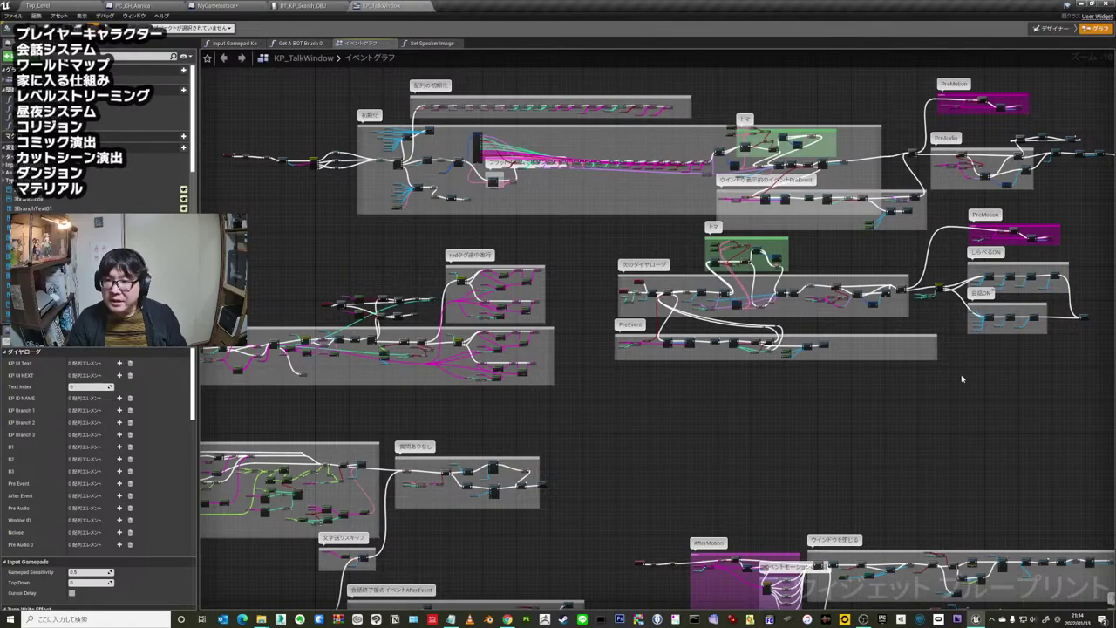
right_click_drag(963, 378, 808, 409)
scroll(839, 125, "up", 2)
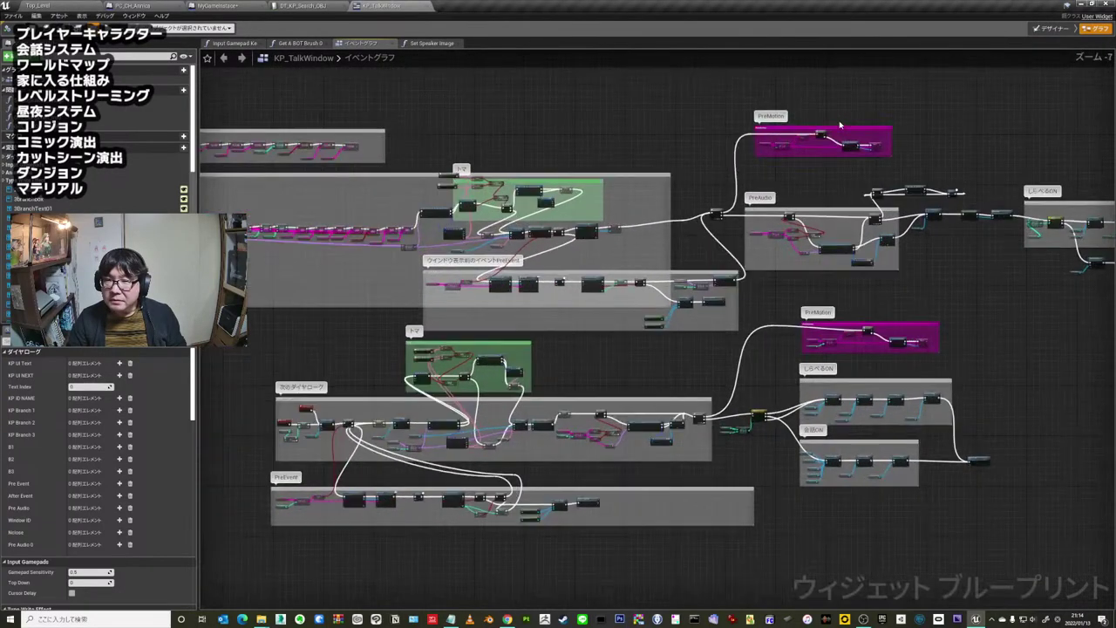
scroll(855, 131, "up", 3)
mouse_move(732, 209)
right_mouse_down()
mouse_move(960, 172)
mouse_move(810, 188)
right_mouse_up()
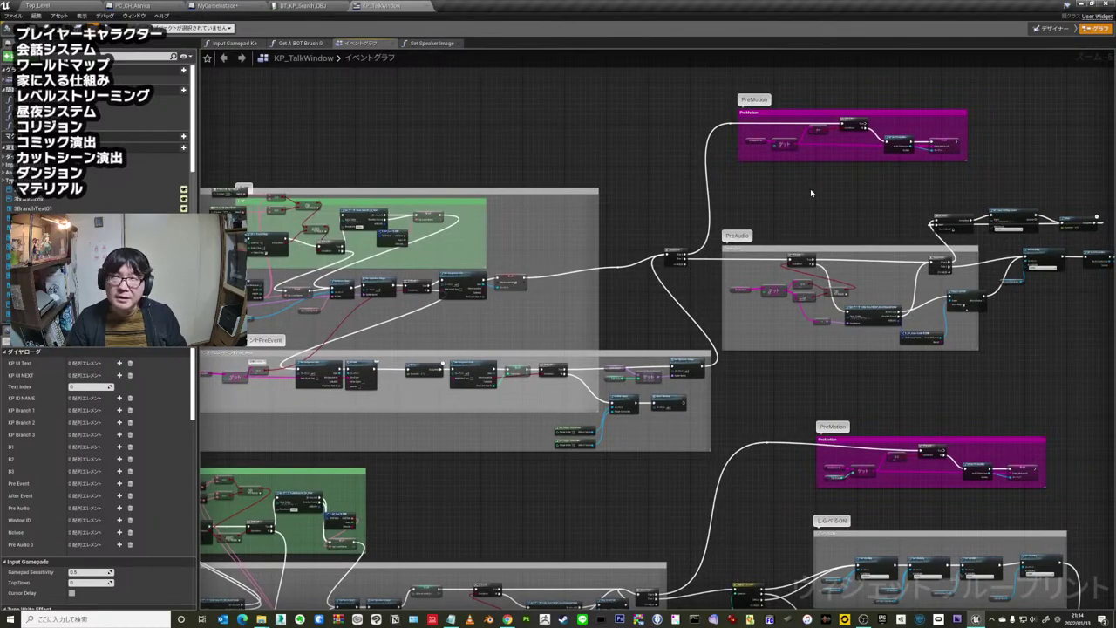
right_click_drag(810, 188, 736, 209)
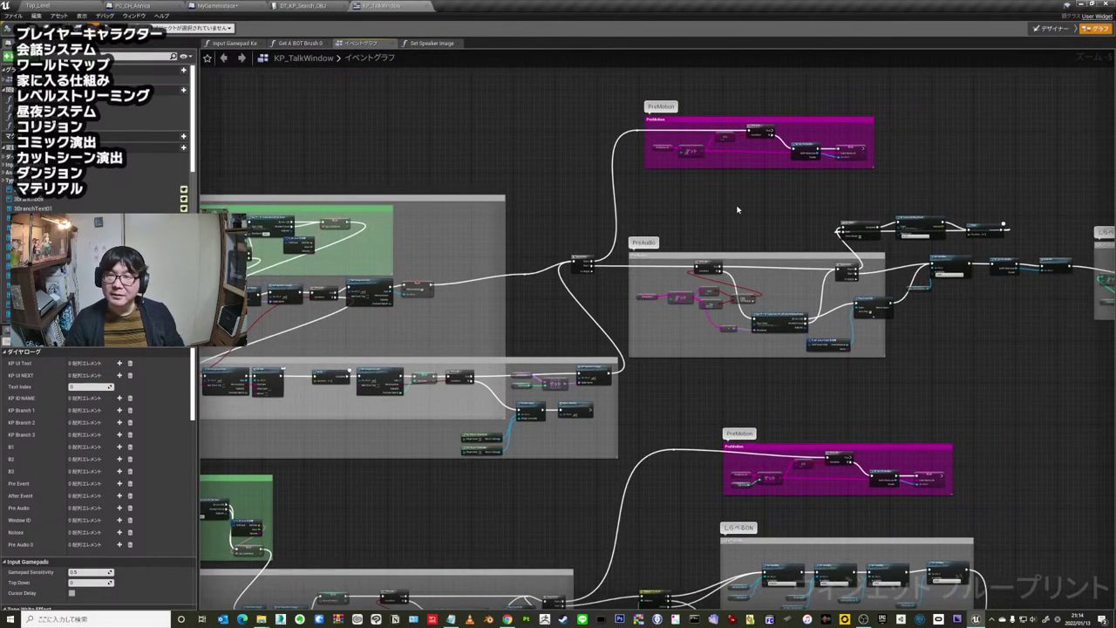
scroll(699, 258, "up", 3)
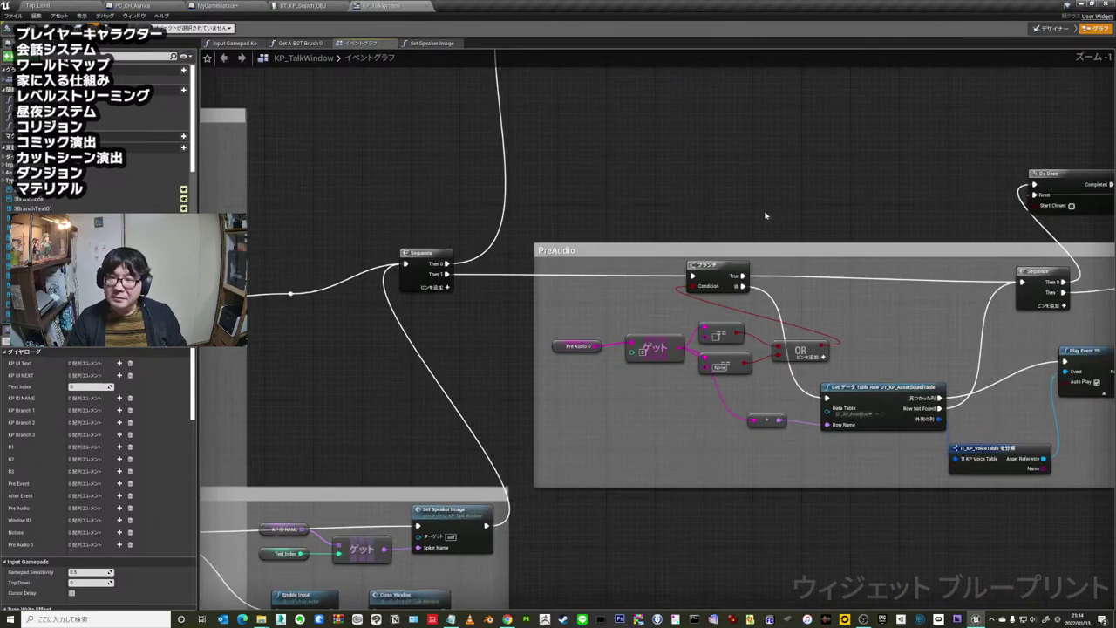
right_click_drag(699, 259, 473, 311)
scroll(575, 266, "down", 3)
- Follow the しらべるON visibility nodes, then move over to the text setup groups
right_click_drag(600, 249, 428, 214)
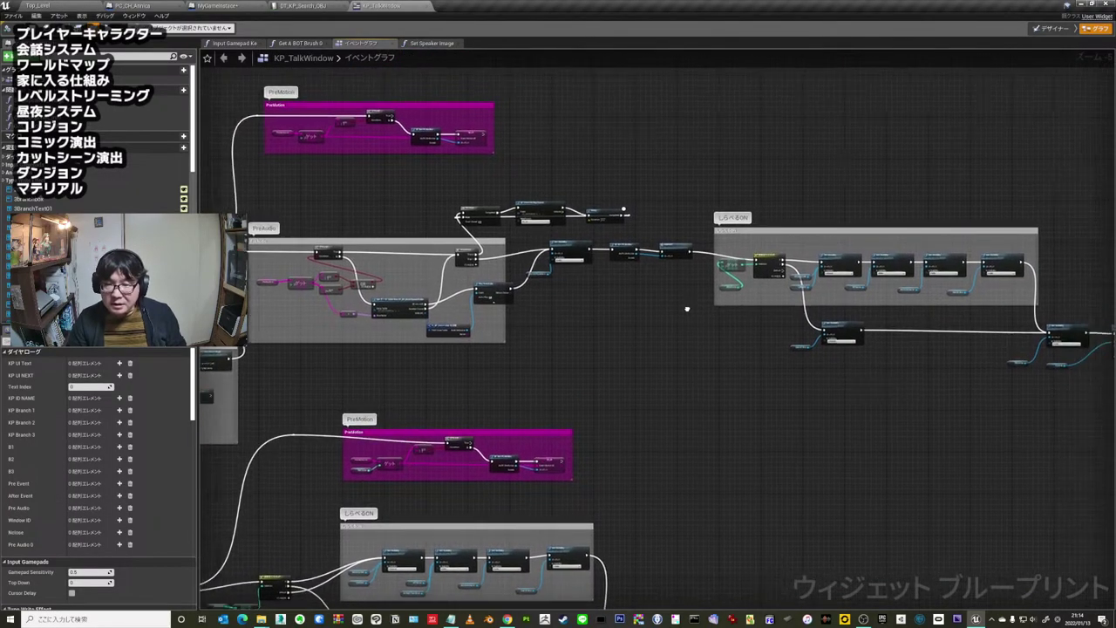
scroll(846, 304, "up", 1)
scroll(845, 305, "up", 1)
right_click_drag(846, 304, 637, 327)
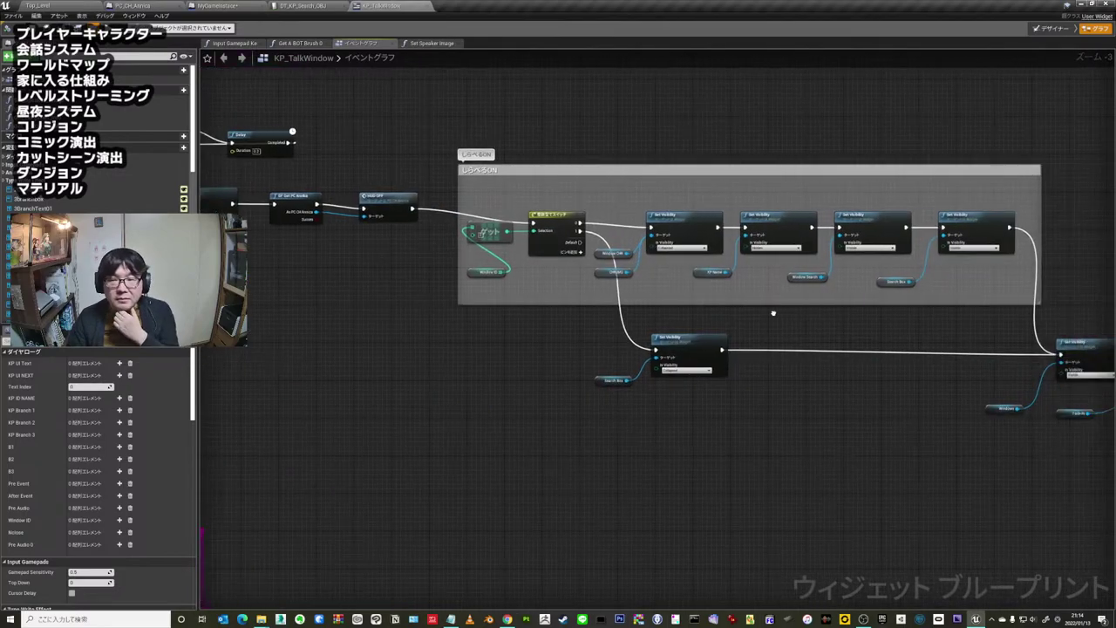
scroll(637, 328, "down", 3)
scroll(638, 322, "down", 1)
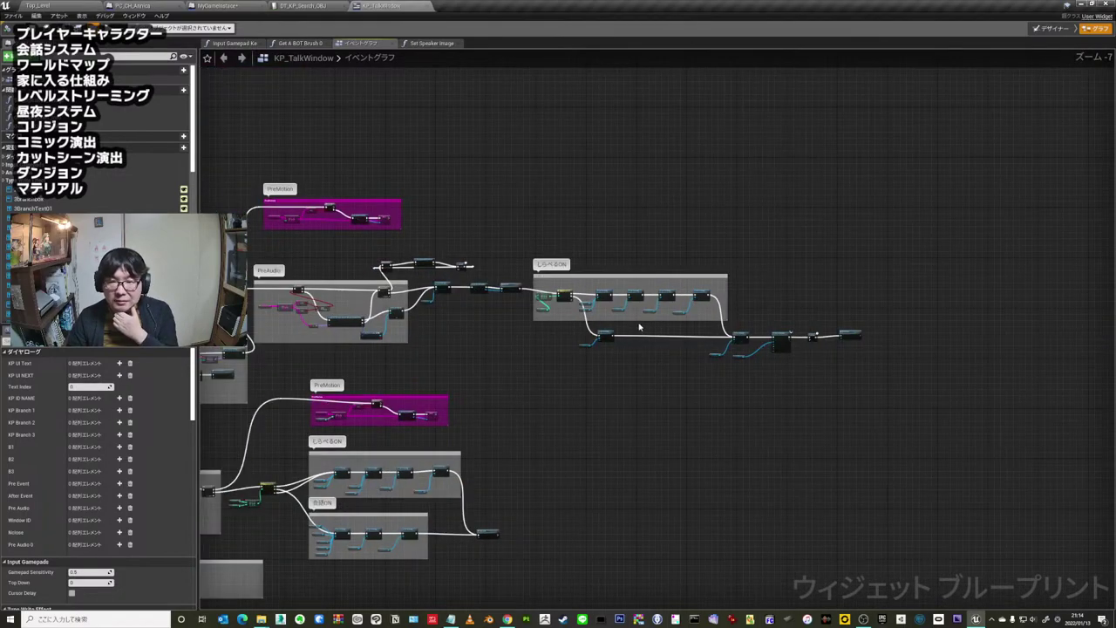
right_click_drag(515, 343, 904, 241)
scroll(866, 294, "up", 1)
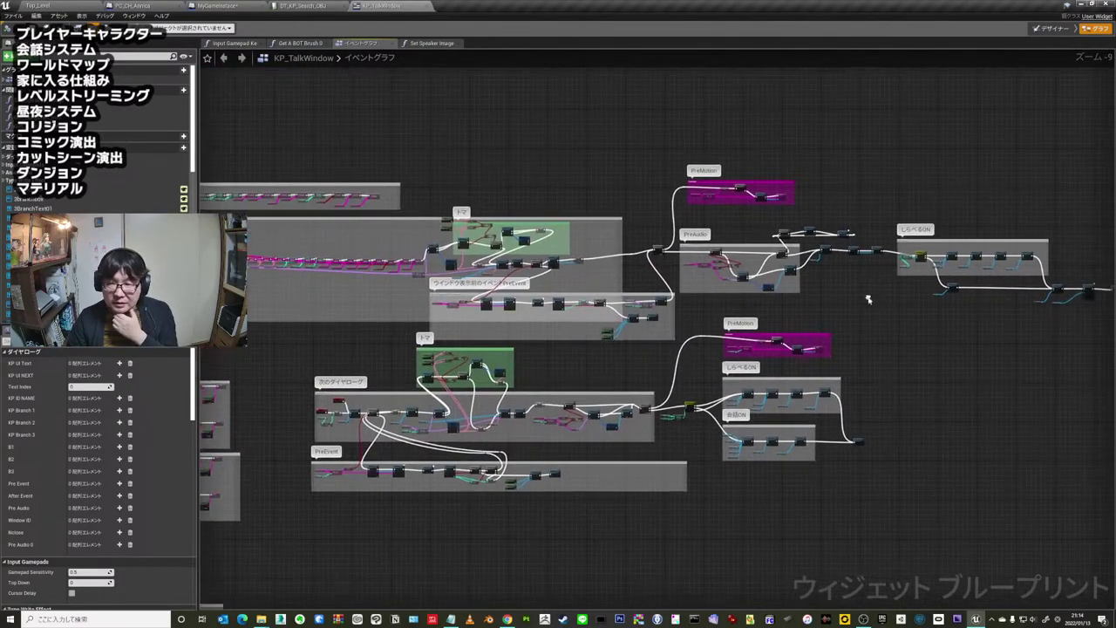
scroll(867, 294, "up", 1)
scroll(872, 294, "up", 1)
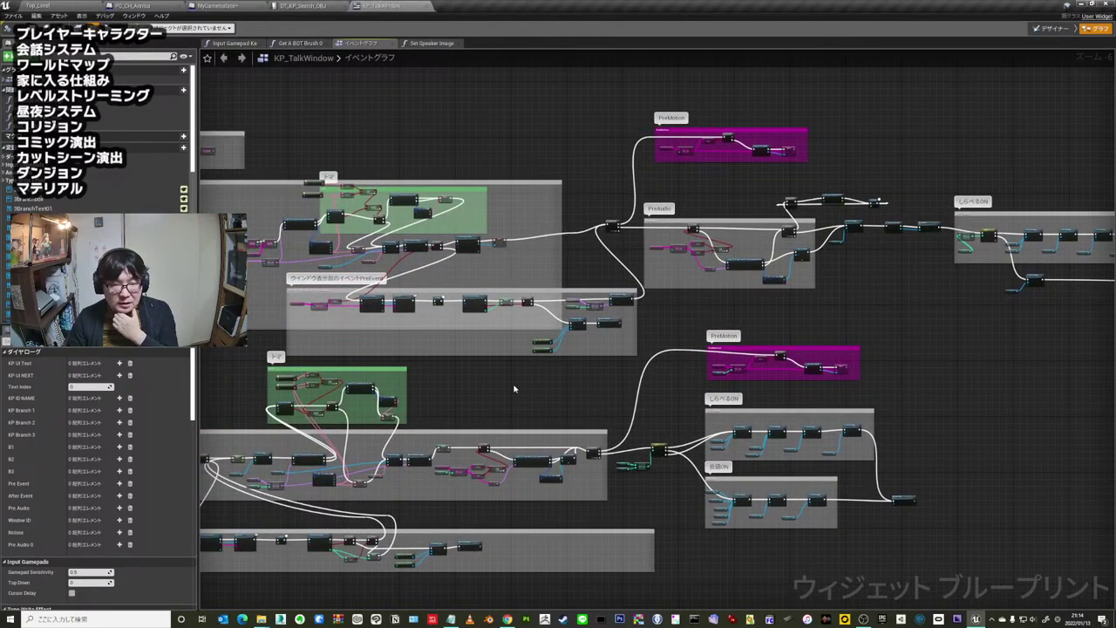
mouse_move(514, 388)
right_mouse_down()
mouse_move(773, 316)
mouse_move(642, 316)
mouse_move(740, 269)
mouse_move(647, 291)
mouse_move(715, 229)
mouse_move(784, 219)
mouse_move(675, 182)
mouse_move(577, 190)
right_mouse_up()
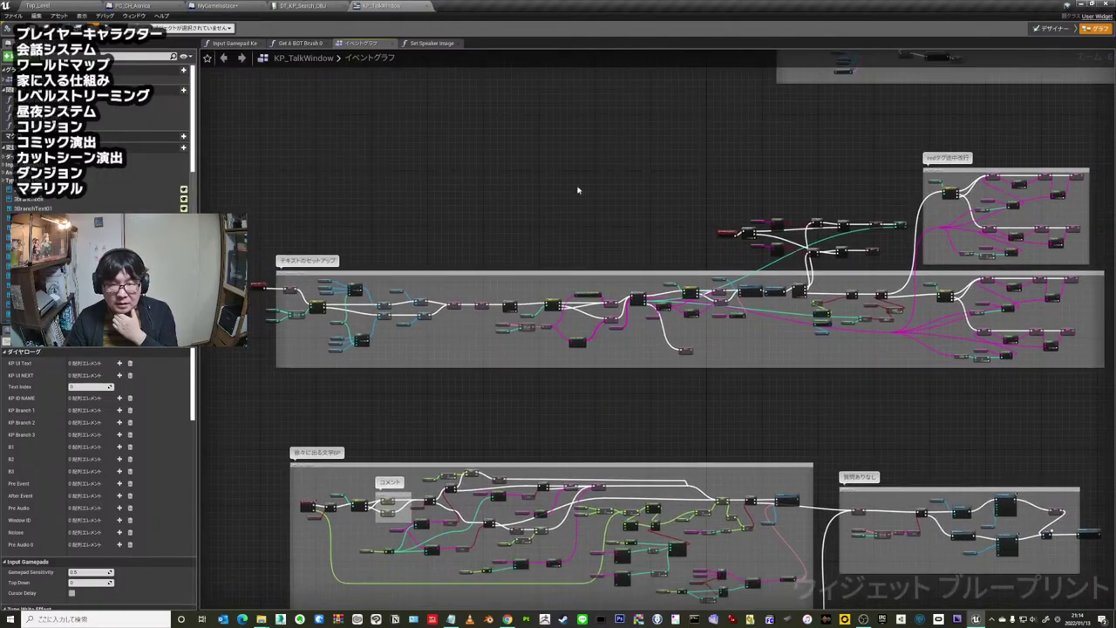
right_click_drag(560, 237, 589, 63)
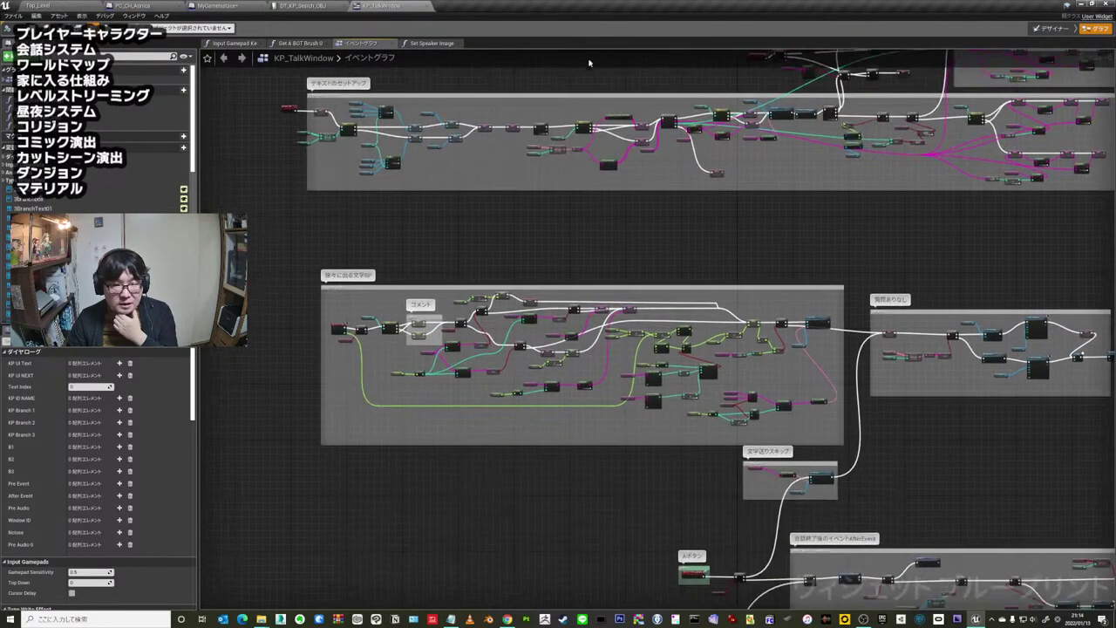
scroll(443, 335, "up", 4)
mouse_move(587, 180)
right_mouse_down()
mouse_move(559, 139)
mouse_move(645, 141)
mouse_move(506, 131)
right_mouse_up()
right_click_drag(635, 113, 560, 106)
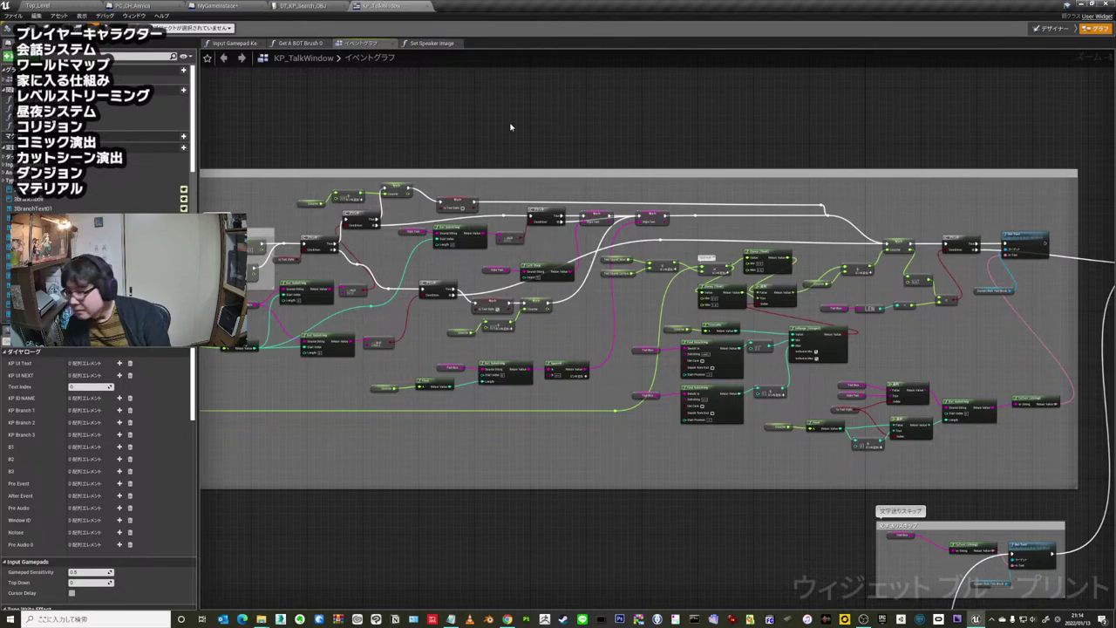
scroll(610, 331, "up", 3)
right_click_drag(654, 322, 722, 338)
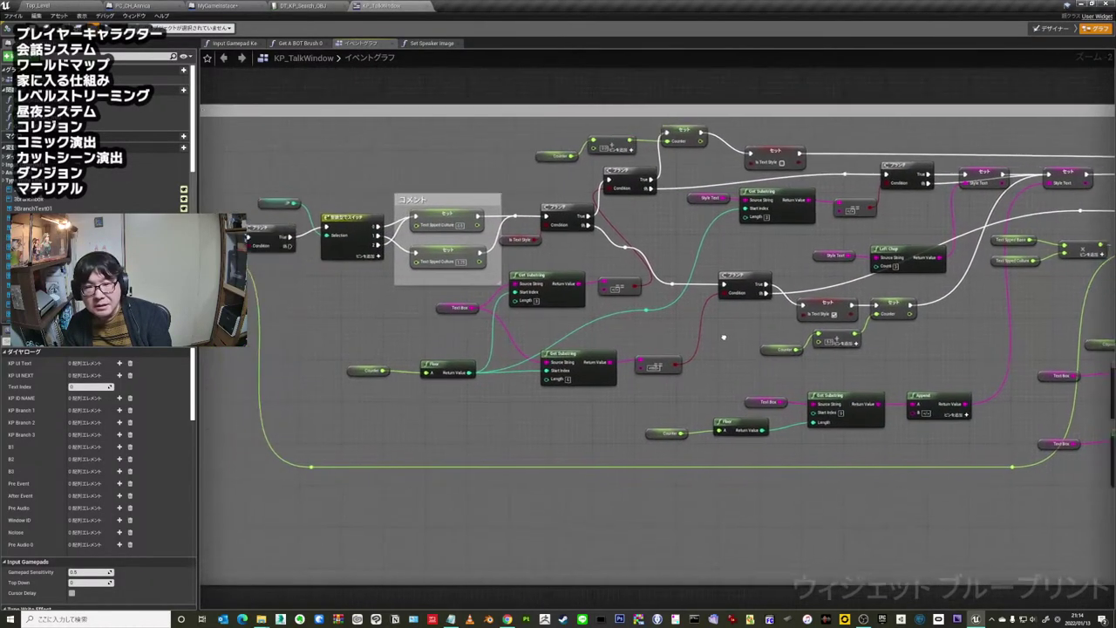
scroll(723, 338, "down", 2)
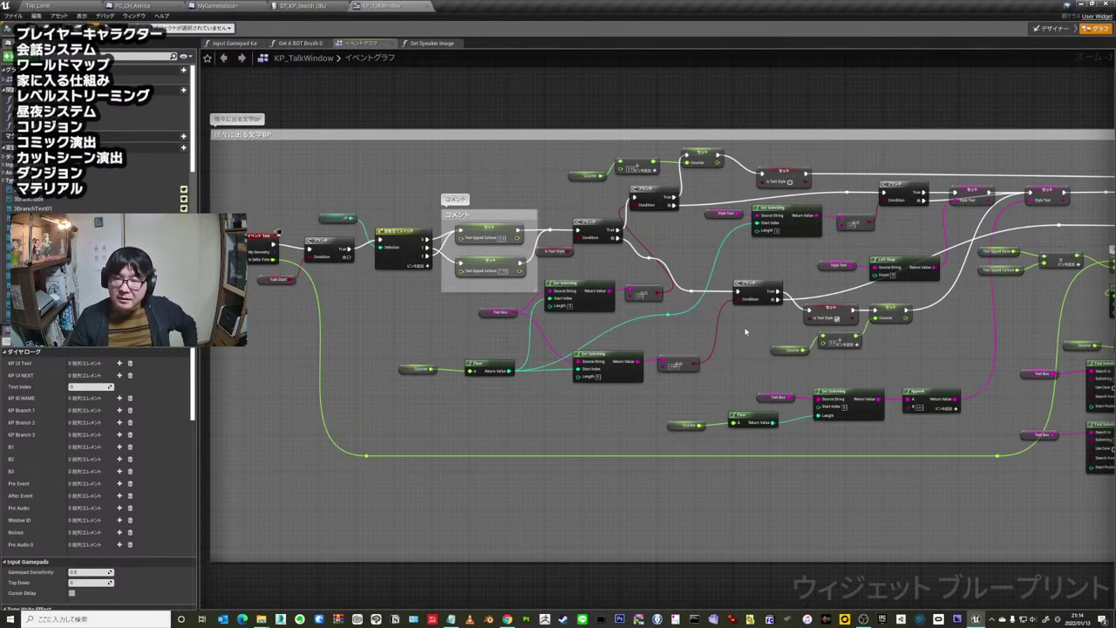
scroll(742, 336, "down", 5)
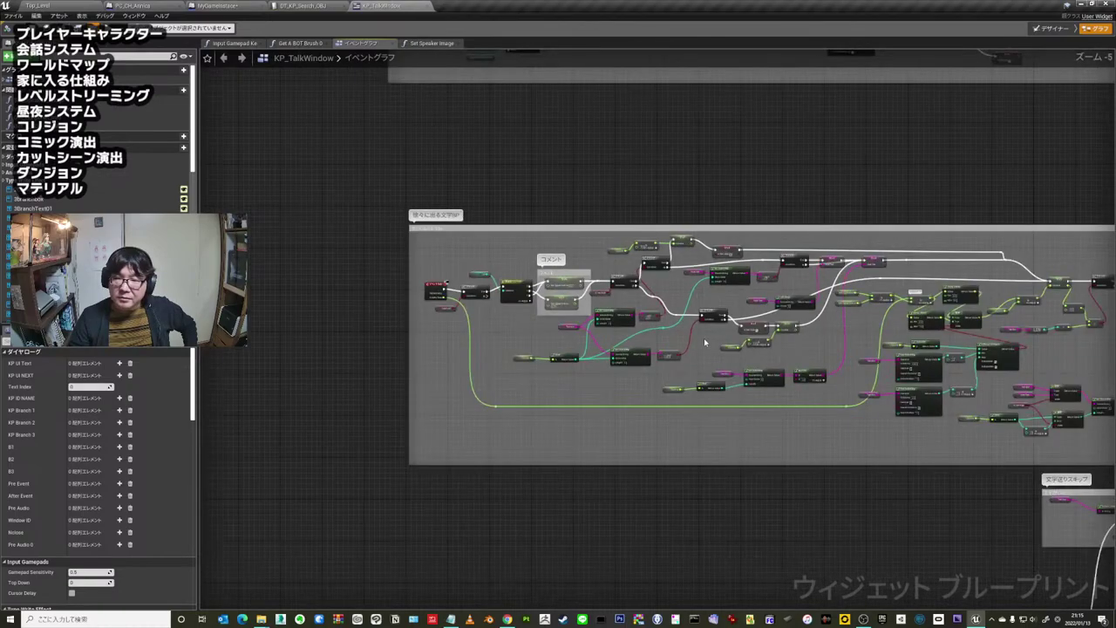
scroll(703, 338, "up", 5)
scroll(804, 327, "down", 4)
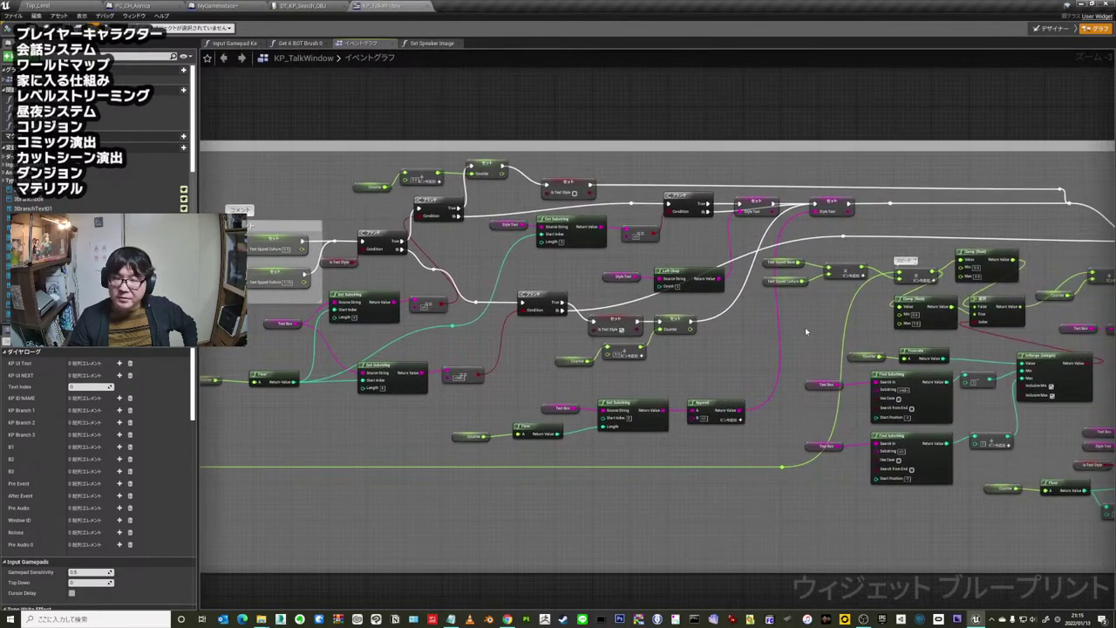
scroll(700, 330, "up", 2)
mouse_move(701, 329)
right_mouse_down()
mouse_move(646, 315)
mouse_move(828, 313)
right_mouse_up()
scroll(645, 316, "up", 2)
right_click_drag(759, 314, 820, 316)
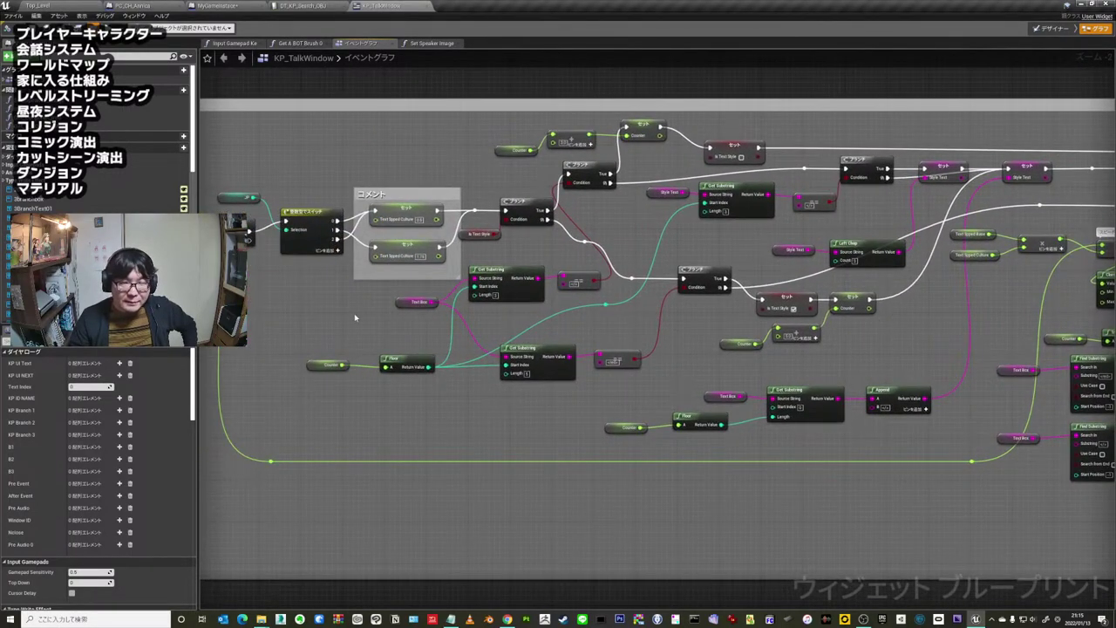
right_click_drag(354, 317, 384, 326)
scroll(384, 326, "down", 2)
scroll(523, 384, "down", 2)
scroll(509, 372, "down", 1)
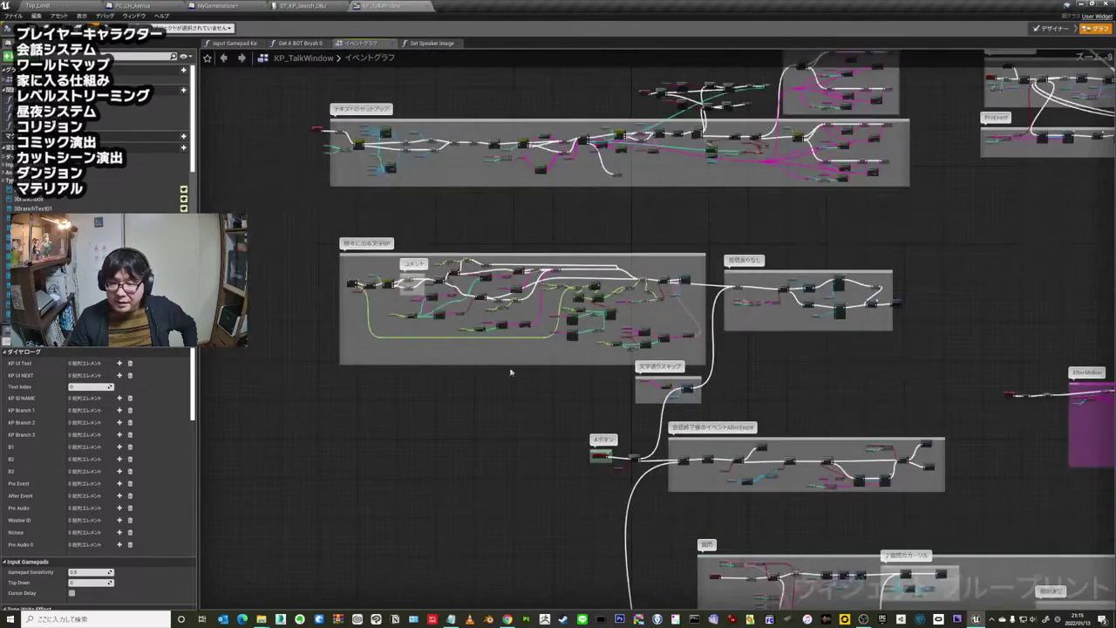
mouse_move(509, 372)
right_mouse_down()
mouse_move(536, 285)
mouse_move(467, 140)
right_mouse_up()
right_click_drag(557, 257, 558, 266)
right_click_drag(456, 102, 468, 194)
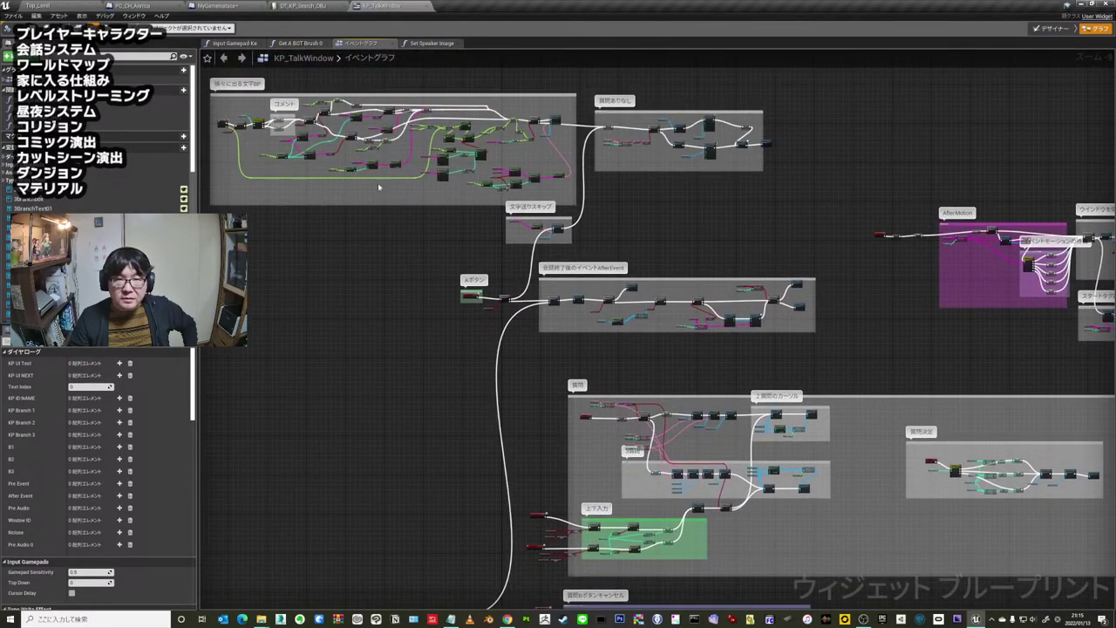
mouse_move(413, 403)
right_mouse_down()
mouse_move(378, 239)
mouse_move(384, 213)
right_mouse_up()
right_click_drag(536, 248, 507, 262)
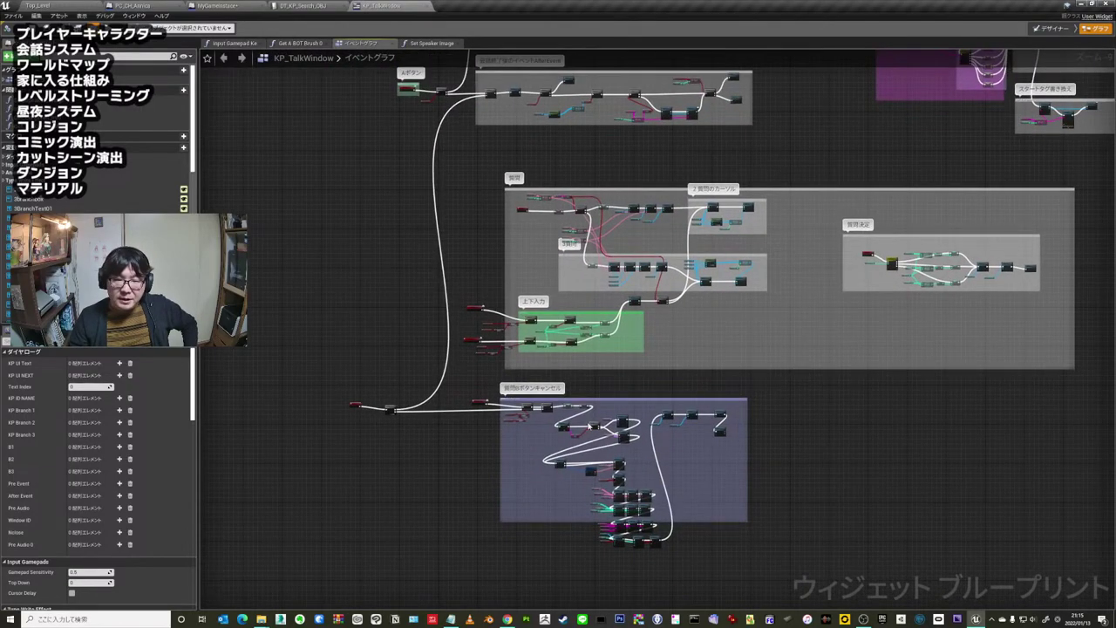
scroll(589, 426, "up", 2)
scroll(567, 440, "up", 2)
- Inspect the 上下入力 up/down input group and the purple comment groups below it
scroll(533, 461, "down", 1)
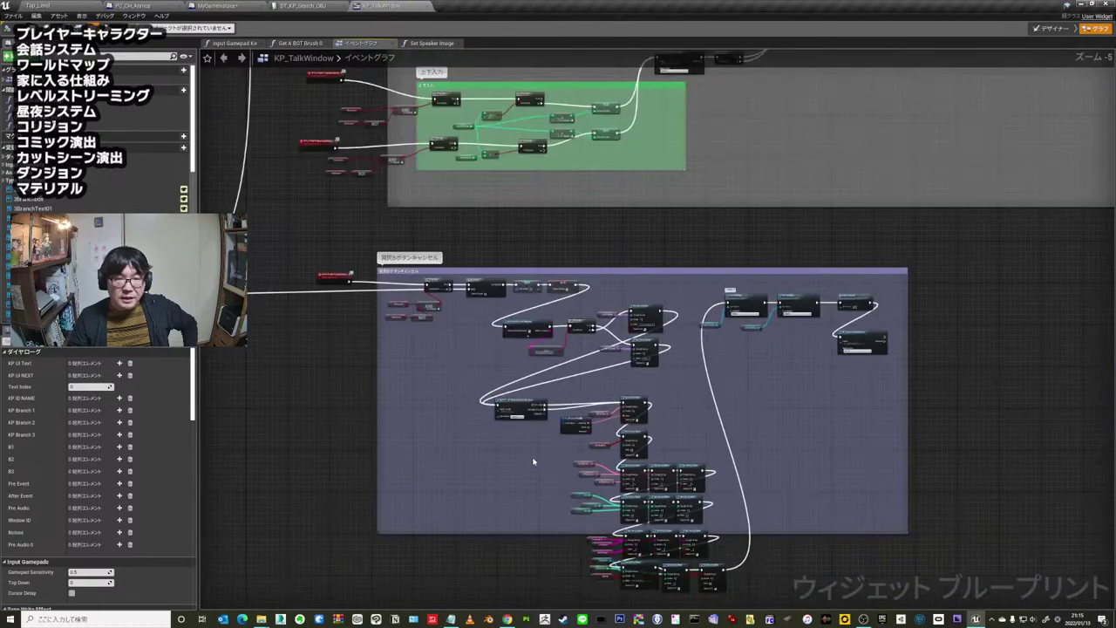
right_click_drag(340, 144, 340, 309)
scroll(340, 310, "up", 2)
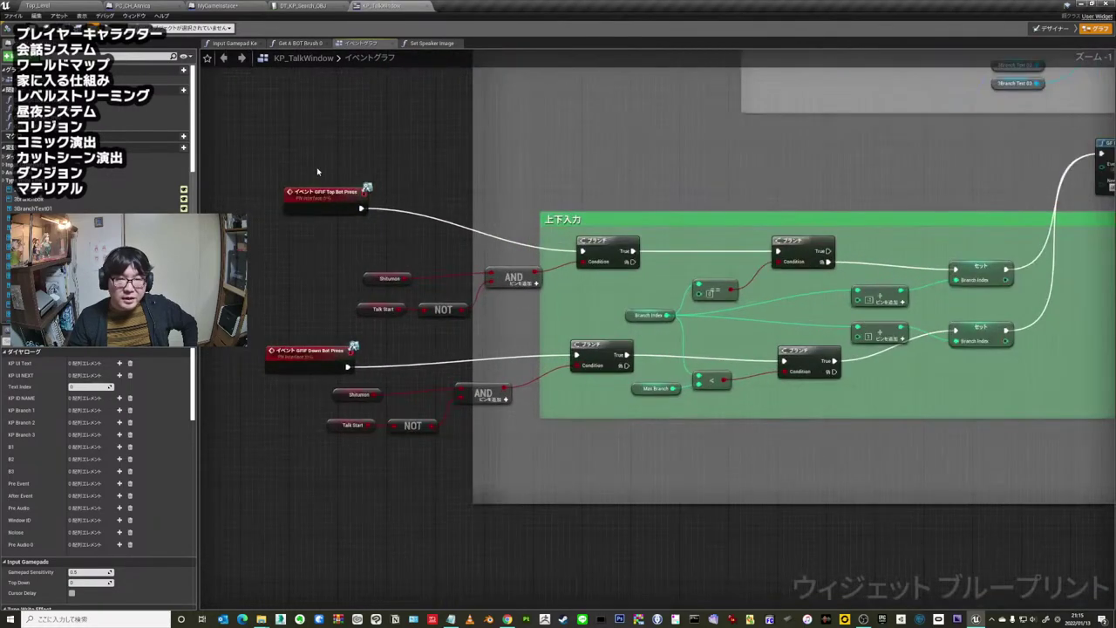
mouse_move(665, 166)
right_mouse_down()
mouse_move(487, 283)
mouse_move(462, 337)
mouse_move(448, 325)
right_mouse_up()
scroll(487, 283, "down", 2)
scroll(469, 329, "up", 1)
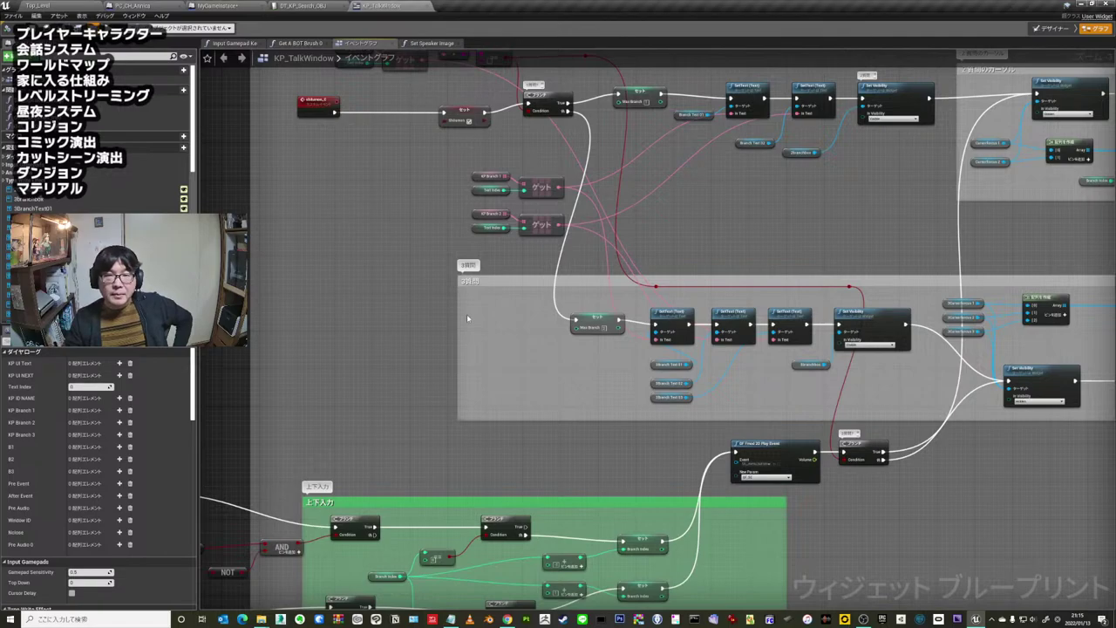
scroll(447, 325, "down", 2)
scroll(444, 401, "down", 2)
right_click_drag(444, 402, 446, 322)
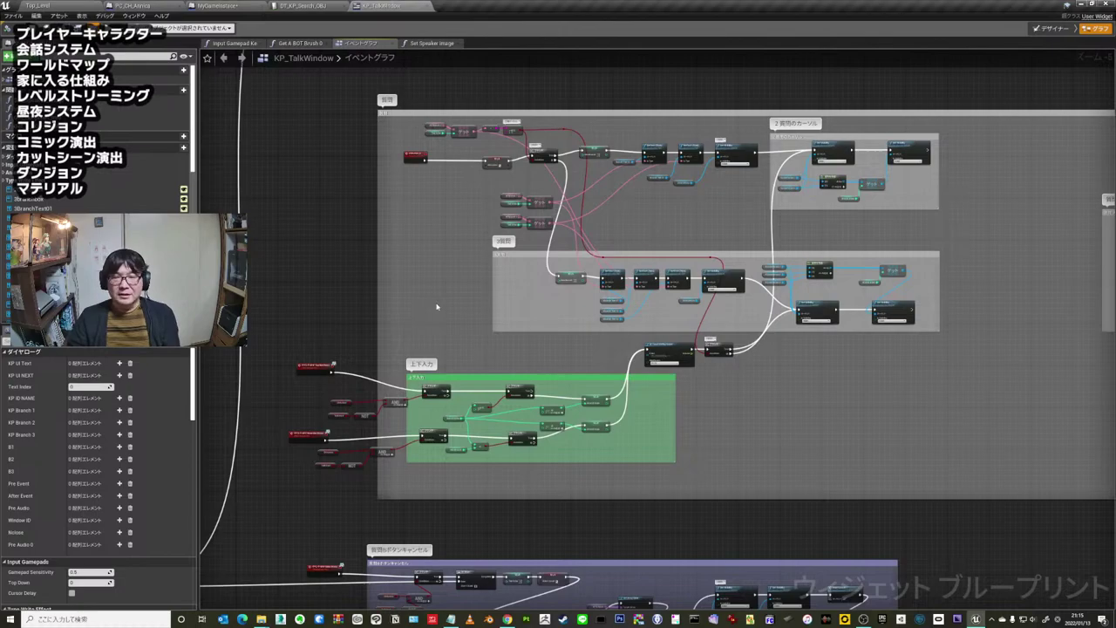
right_click_drag(419, 304, 415, 249)
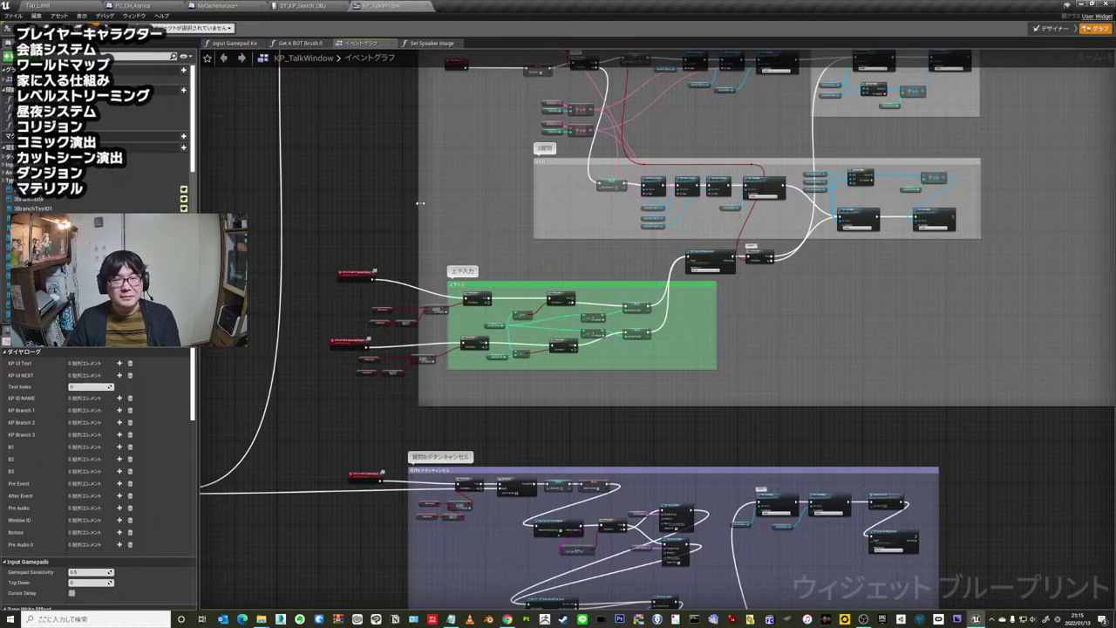
- Zoom and pan to reveal more of the KP_TalkWindow graph on the left
scroll(349, 291, "up", 2)
scroll(351, 314, "up", 1)
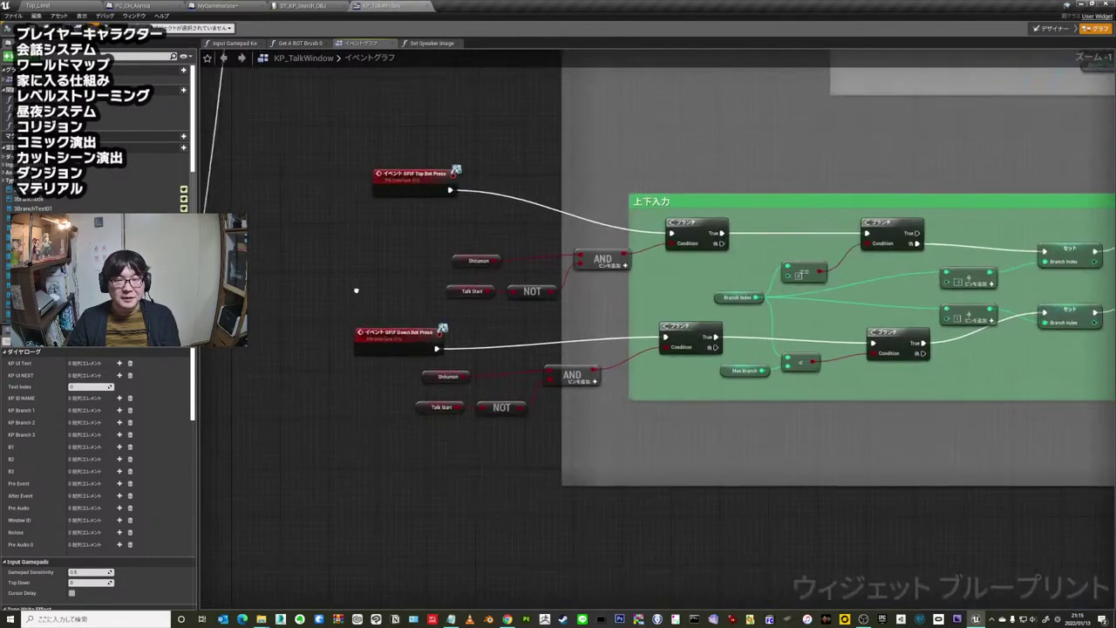
scroll(366, 252, "down", 2)
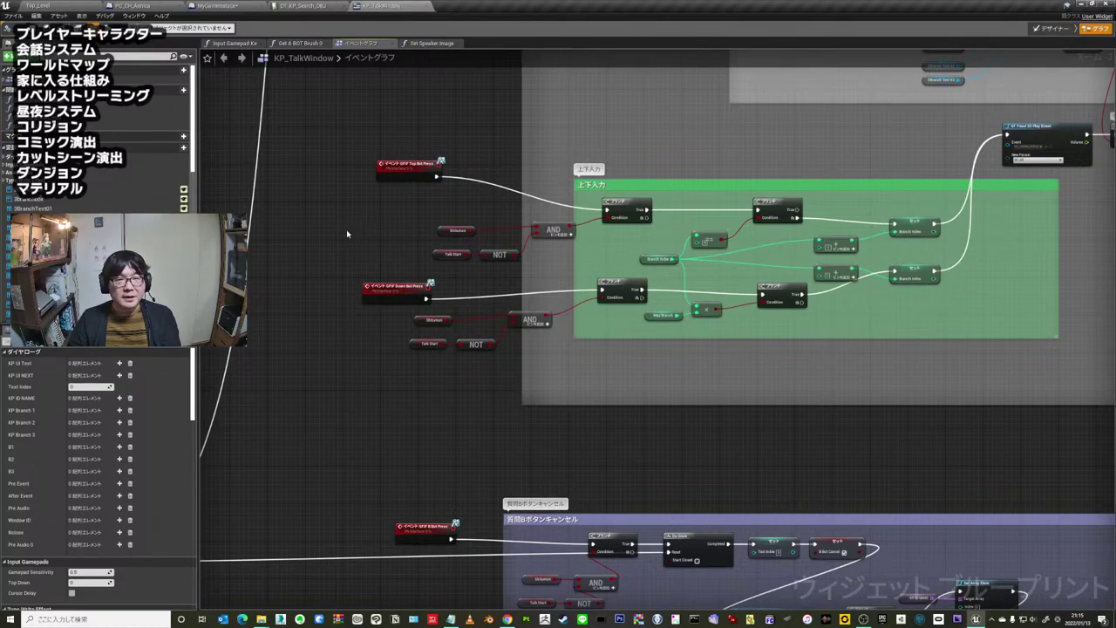
scroll(344, 228, "down", 1)
scroll(360, 211, "down", 4)
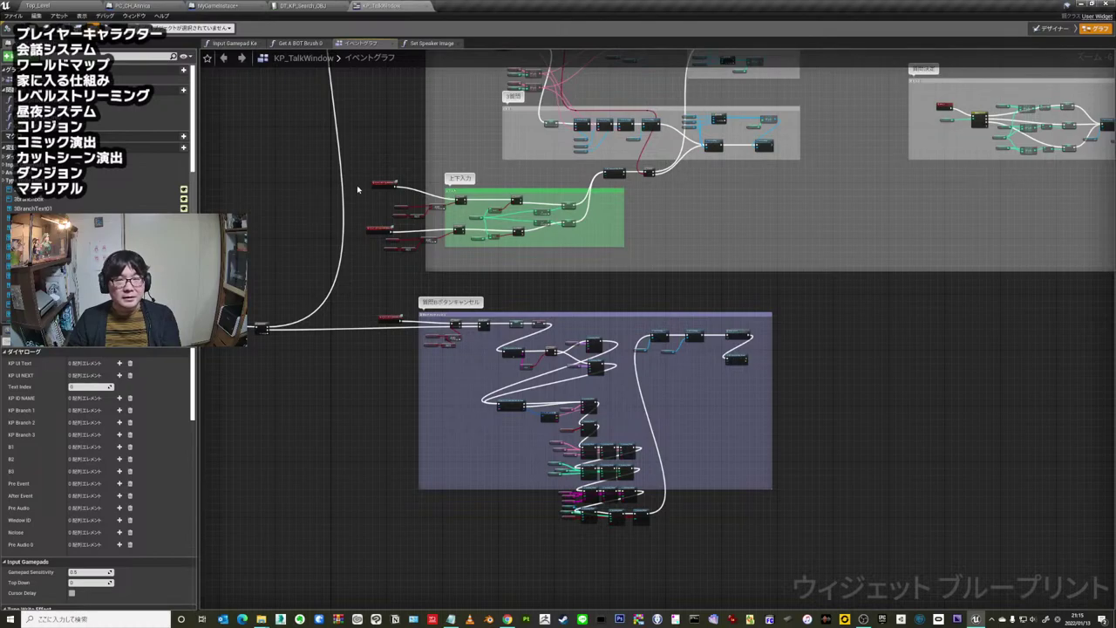
right_click_drag(356, 188, 413, 198)
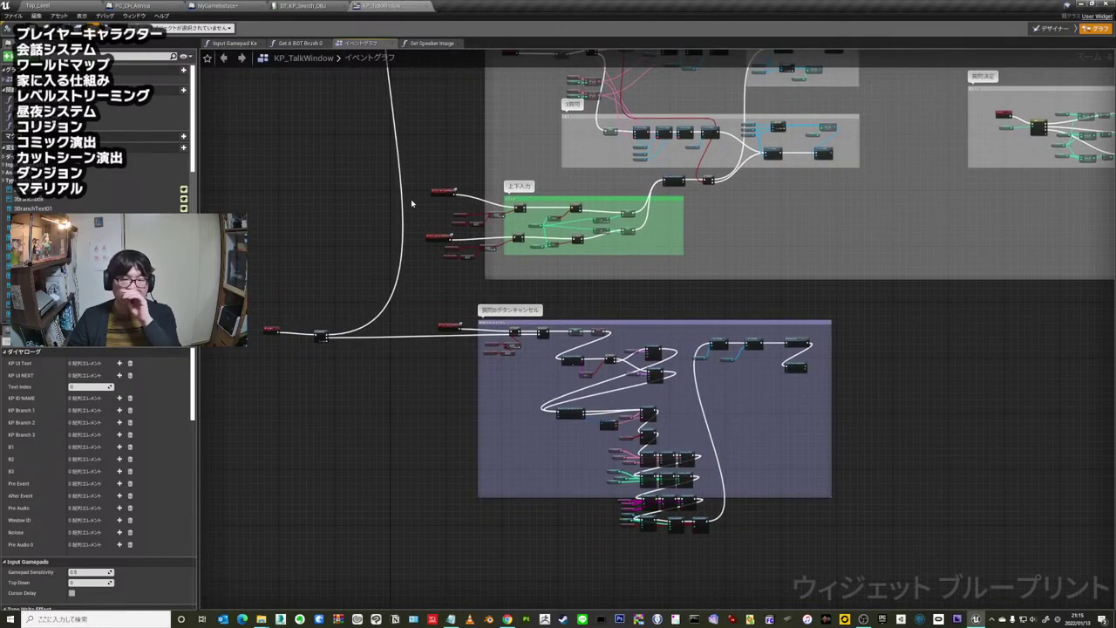
scroll(431, 222, "up", 1)
right_click_drag(416, 218, 469, 212)
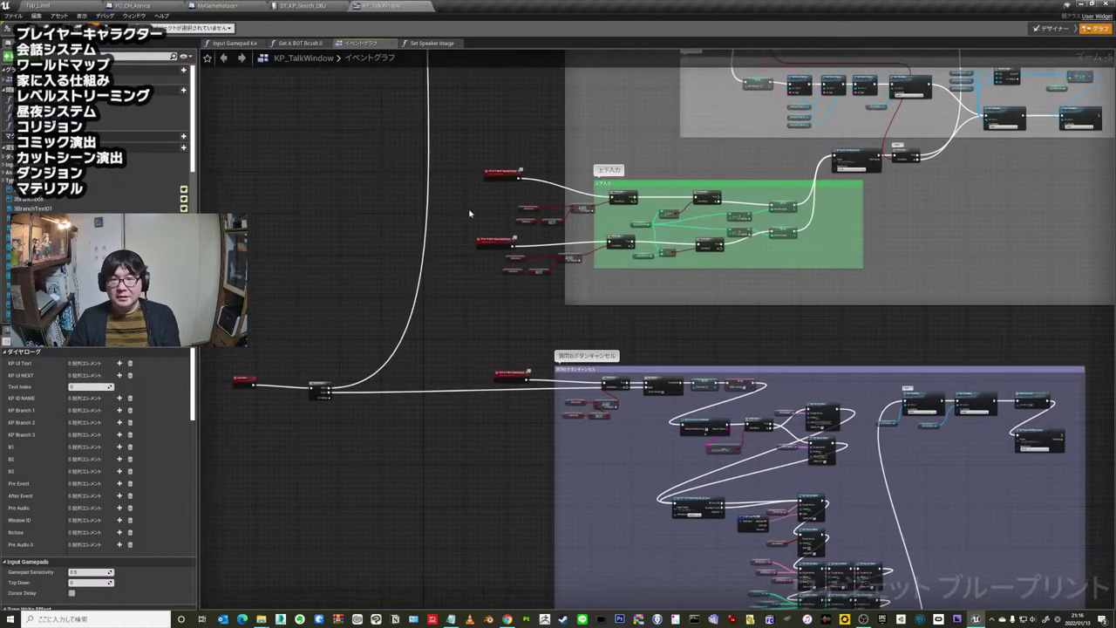
- Switch through the PC_CH_Annica and KP_TalkWindow tabs to Top_Level and clear the asset selection
left_click(141, 4)
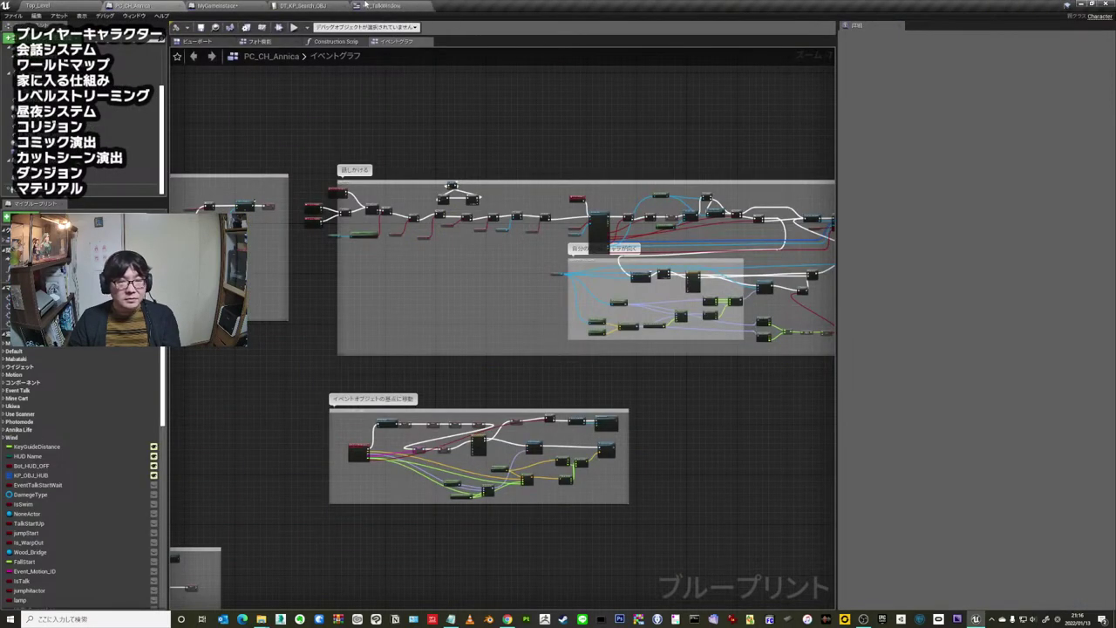
left_click(383, 5)
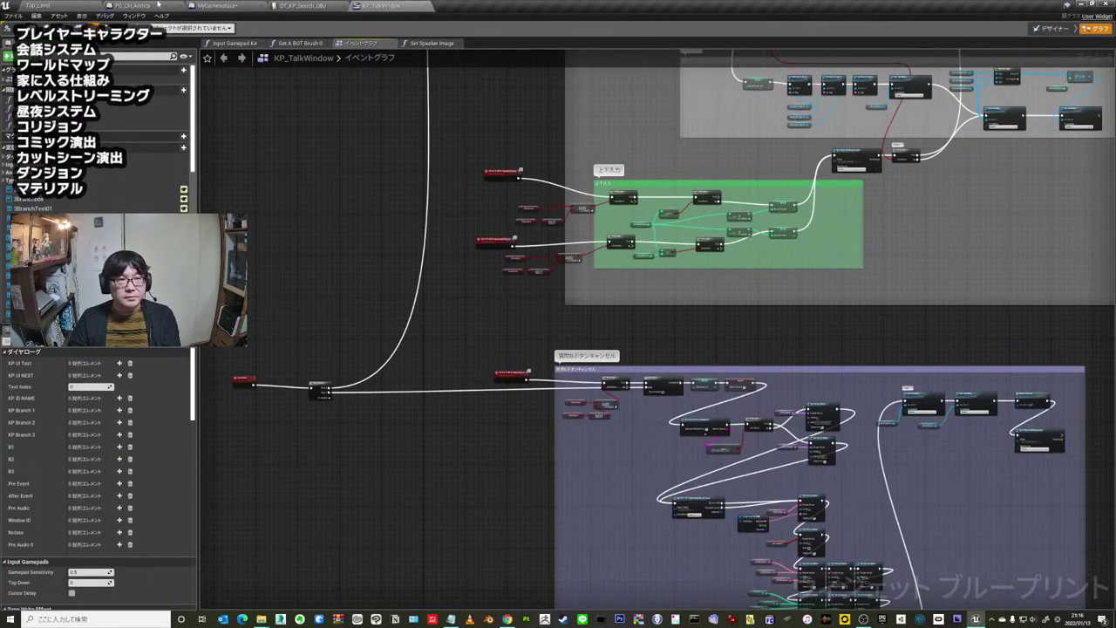
left_click(157, 4)
left_click(36, 5)
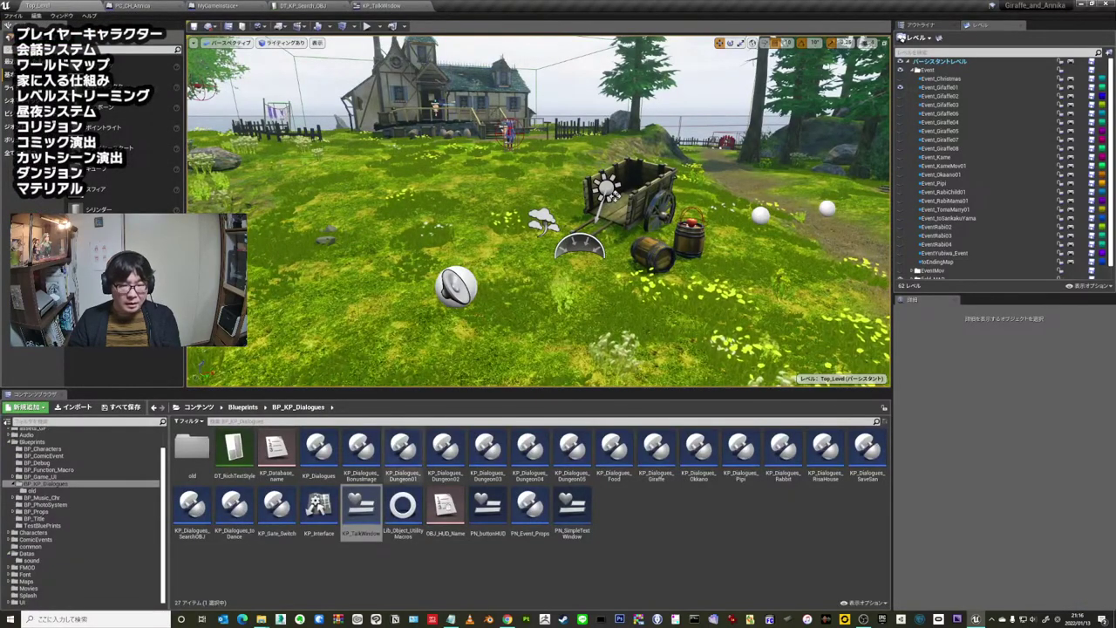
left_click(345, 549)
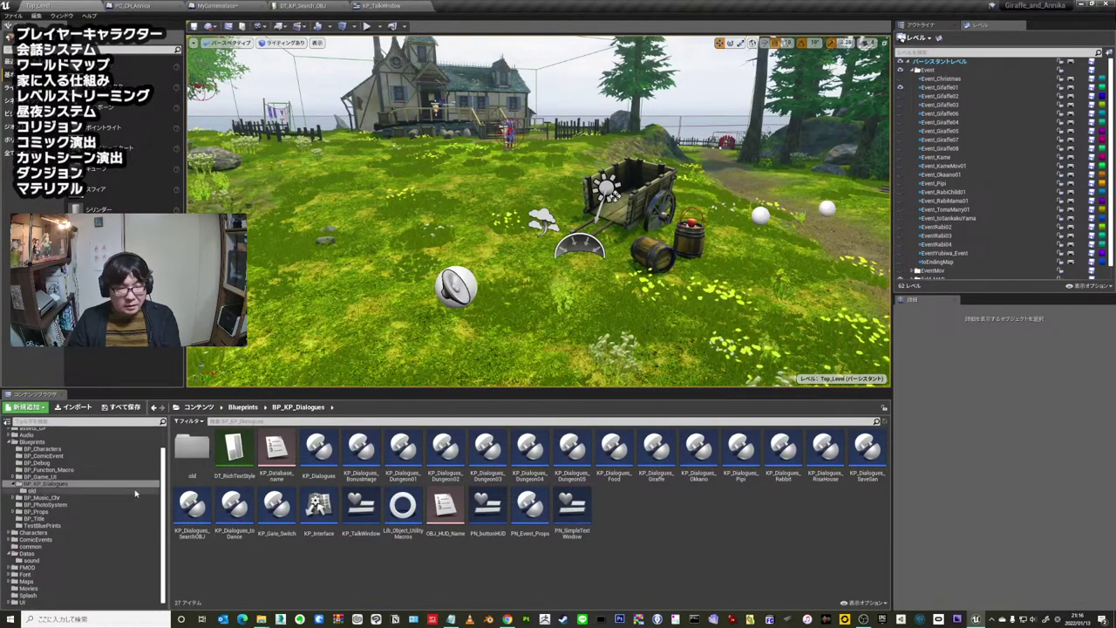
- Open the PN_WM_GameMode blueprint from the Blueprints content folder
left_click(33, 442)
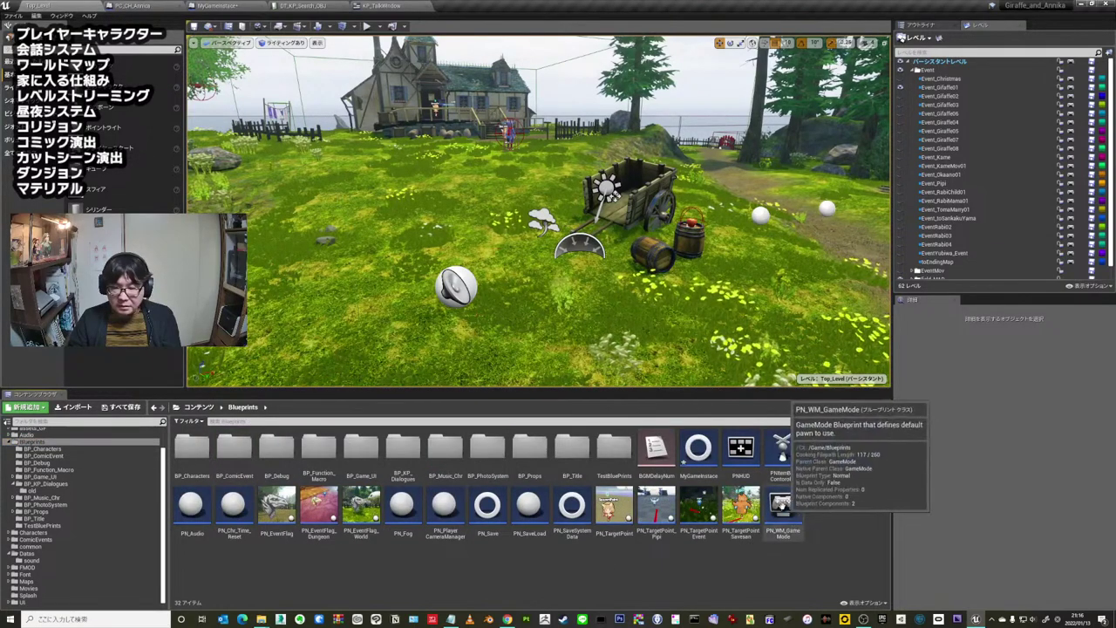
left_click(782, 504)
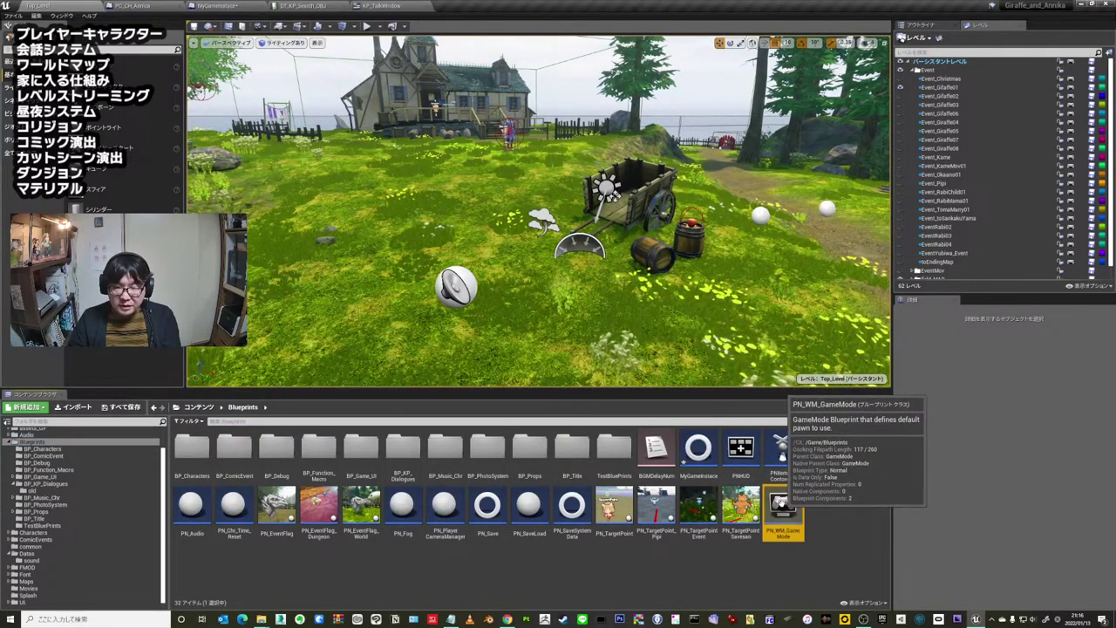
double_click(782, 506)
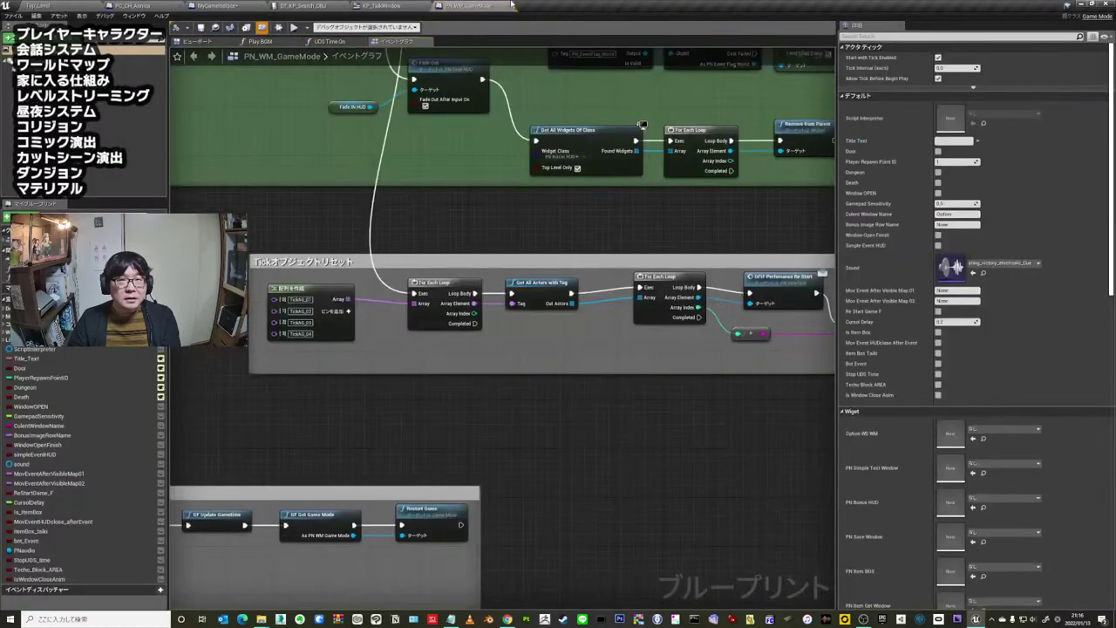
- Pan and zoom the GameMode graph to center the widget key-input comment group
right_click_drag(577, 206, 820, 523)
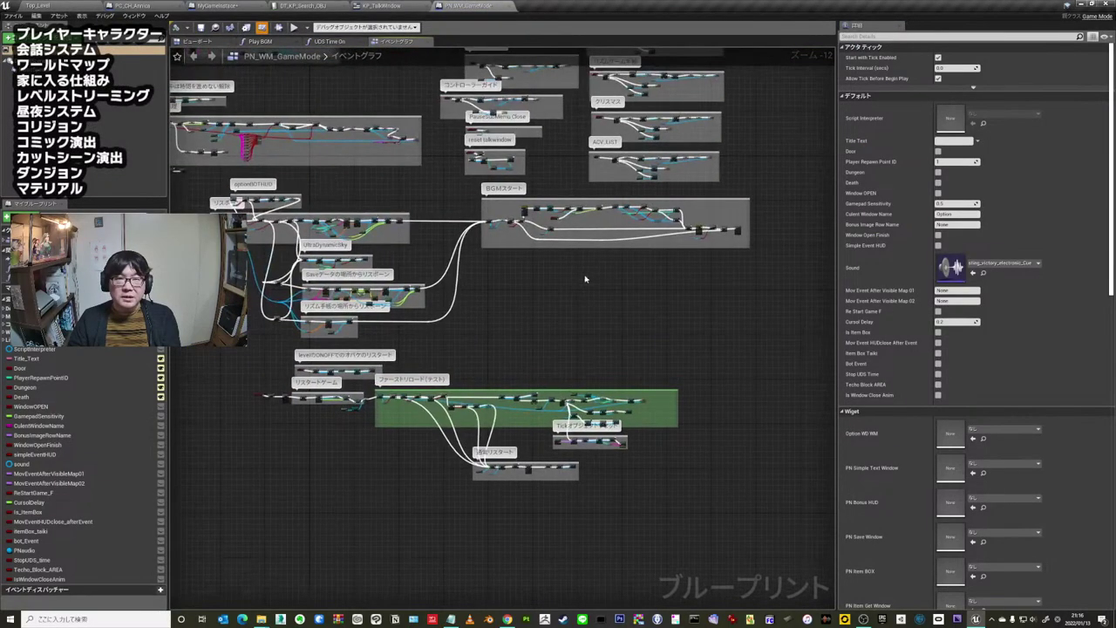
right_click_drag(577, 206, 621, 281)
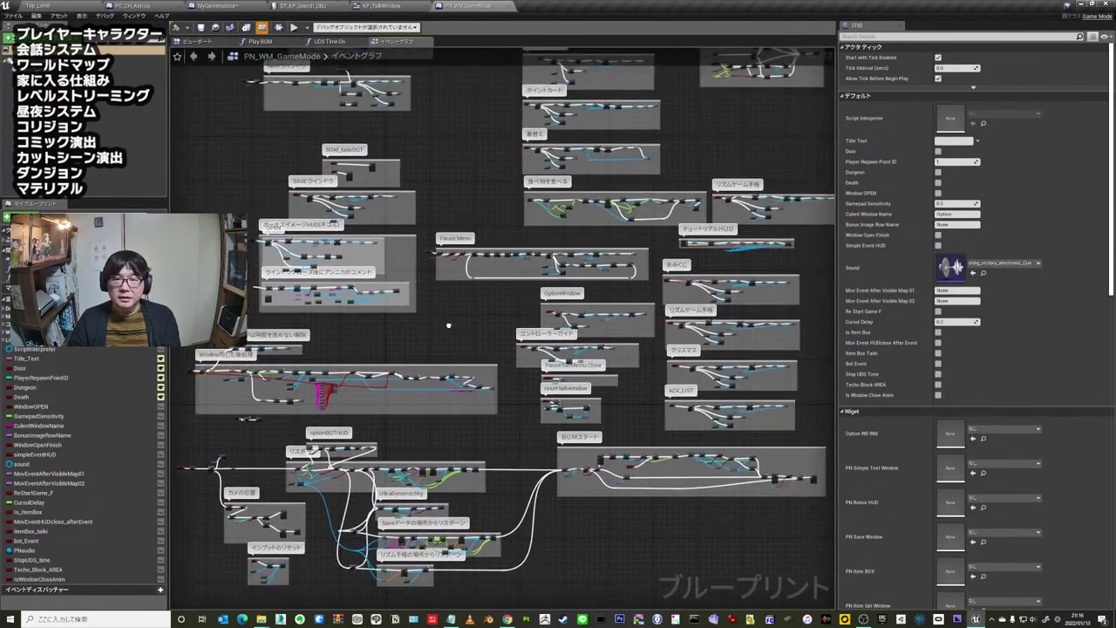
scroll(714, 157, "up", 5)
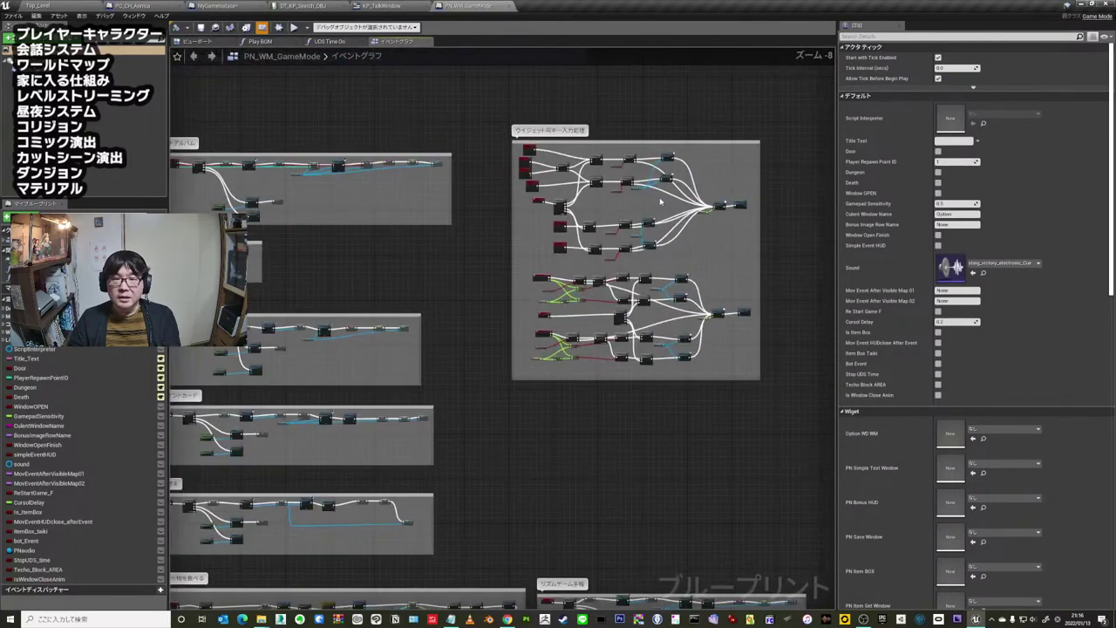
mouse_move(663, 166)
right_mouse_down()
mouse_move(722, 138)
mouse_move(699, 145)
right_mouse_up()
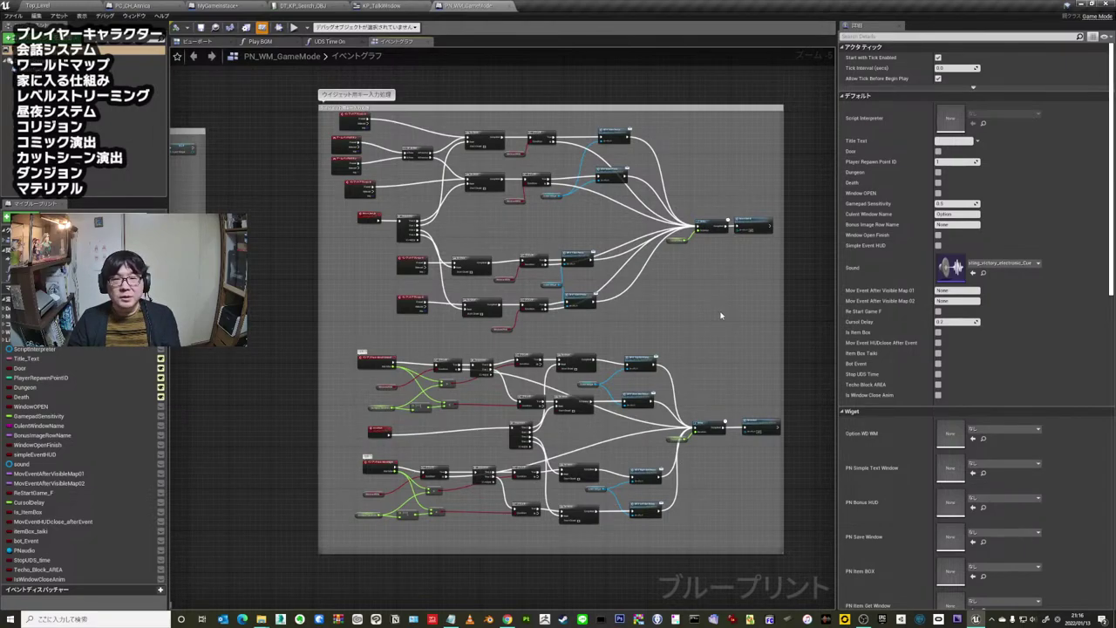
right_click_drag(721, 316, 693, 321)
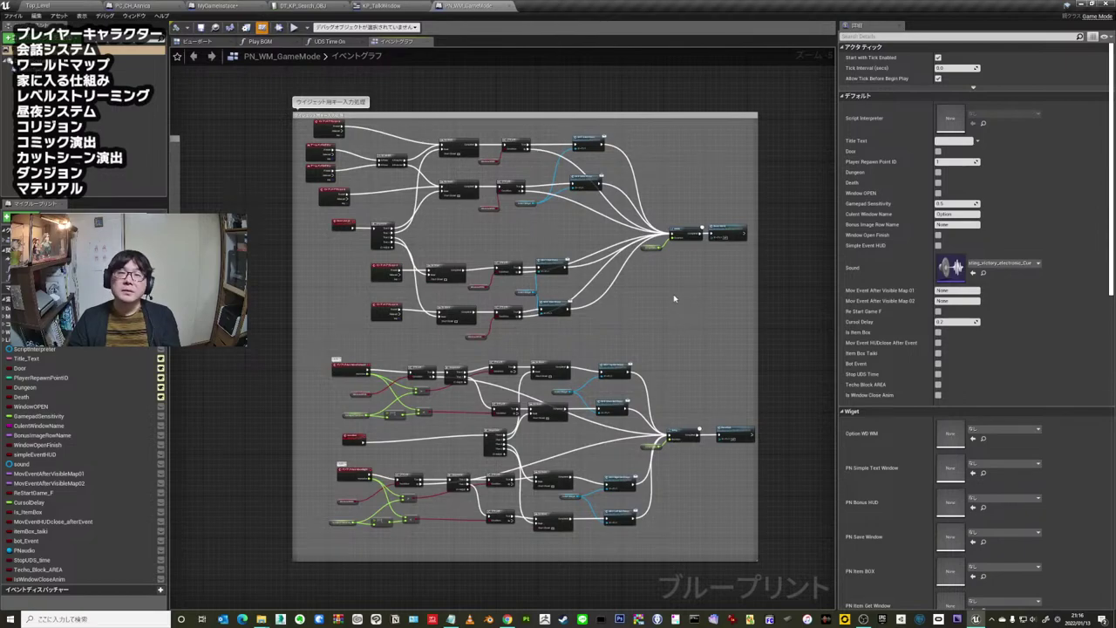
- Compare the KP_TalkWindow input nodes with the PN_WM_GameMode event graph, zooming each
left_click(381, 5)
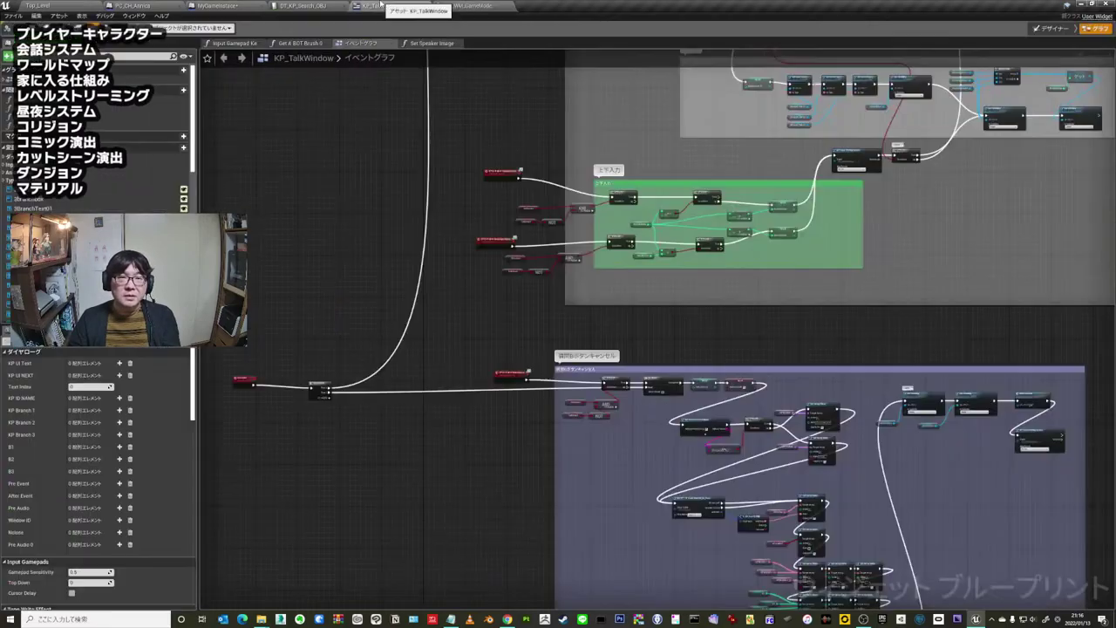
scroll(520, 208, "up", 5)
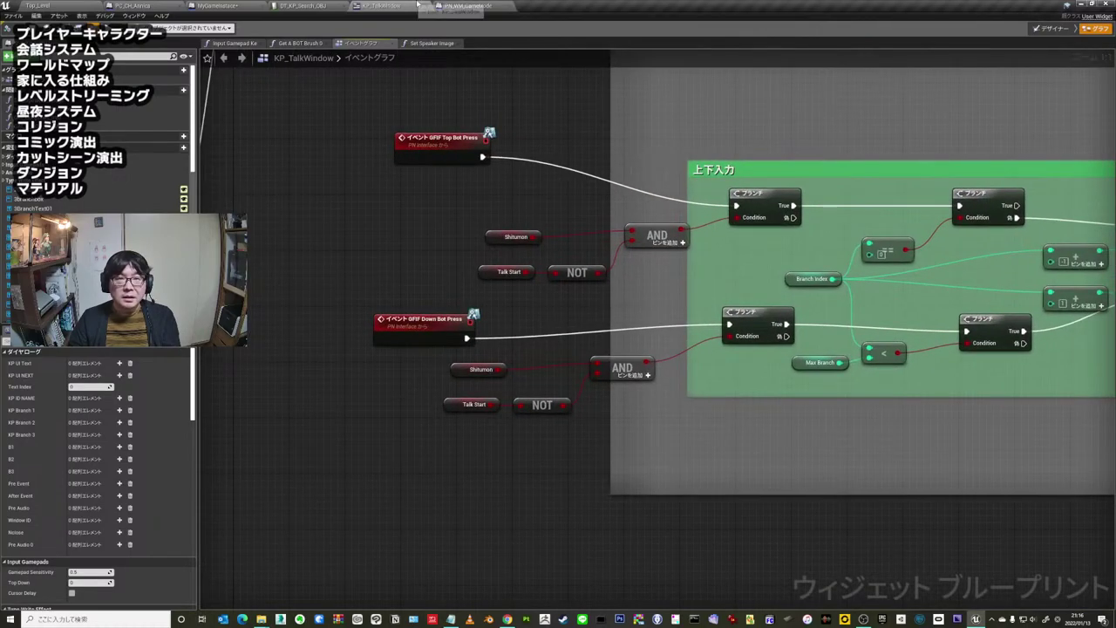
left_click(468, 6)
scroll(329, 200, "up", 5)
scroll(409, 267, "down", 2)
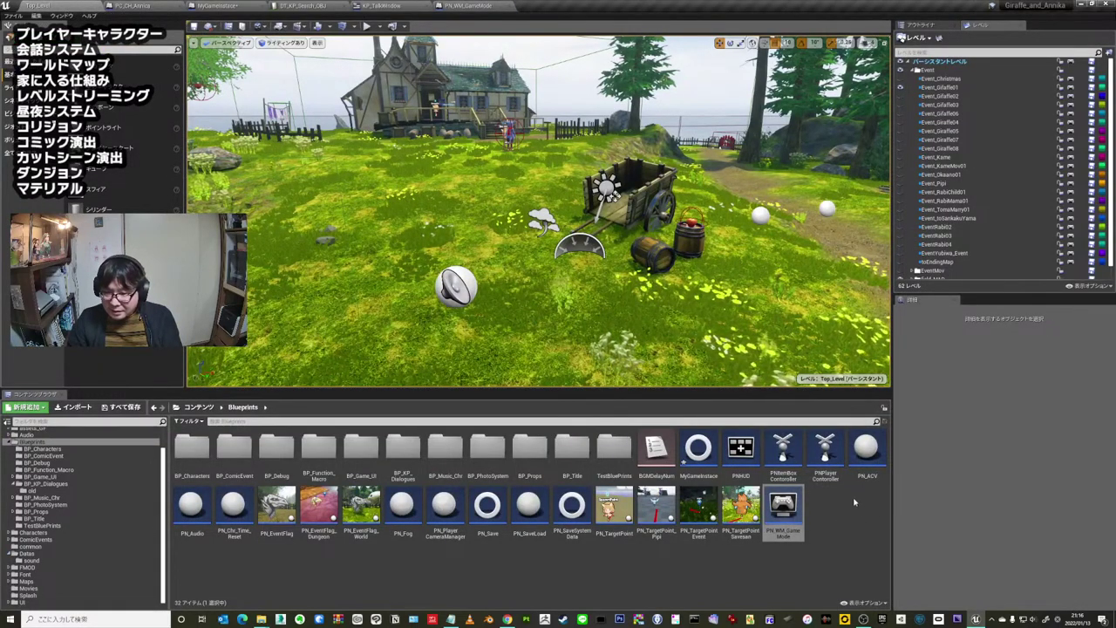
- Select the PNPlayerController blueprint, then zoom around the KP_TalkWindow graph
left_click(824, 449)
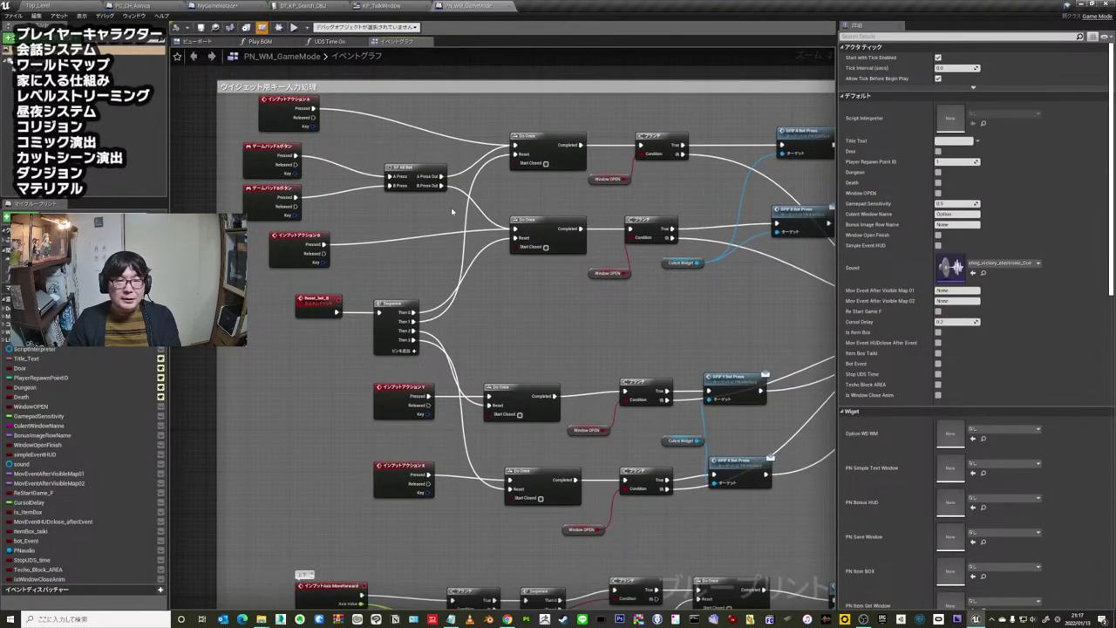
scroll(452, 210, "down", 3)
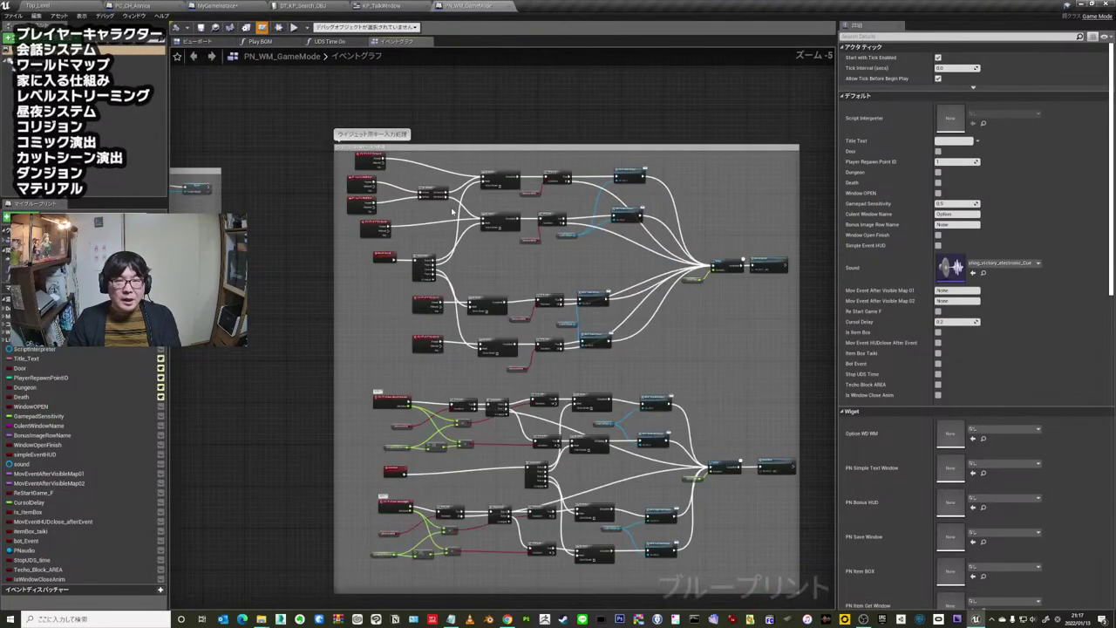
scroll(457, 330, "up", 1)
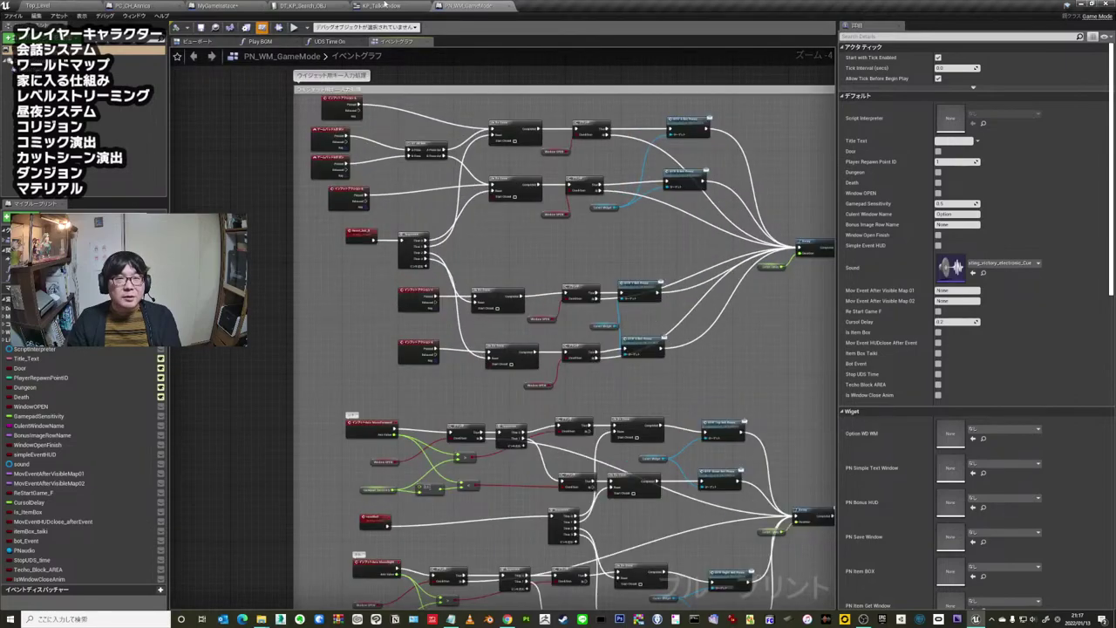
left_click(384, 5)
scroll(418, 275, "down", 4)
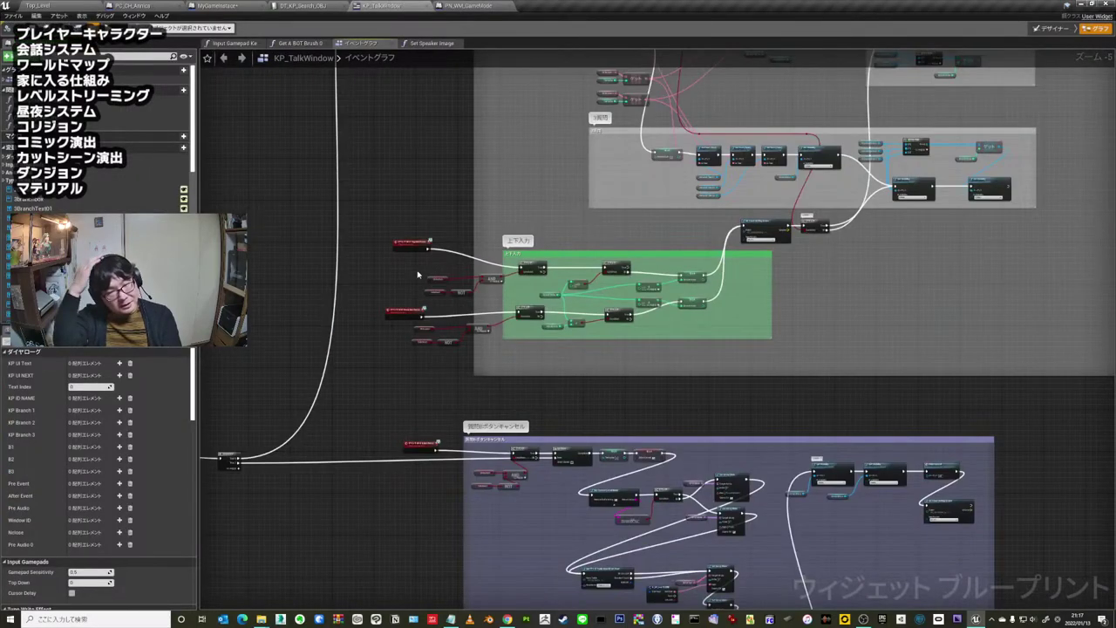
- Frame the PN_WM_GameMode key-input node network in the middle of the canvas
left_click(485, 4)
right_click_drag(347, 296, 353, 238)
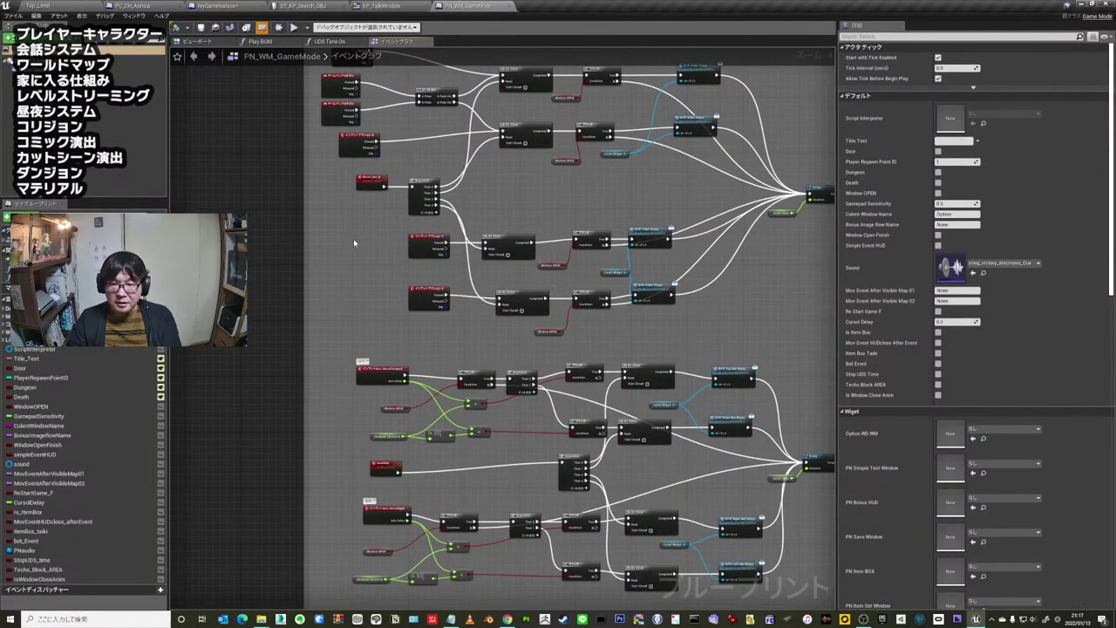
scroll(353, 238, "down", 2)
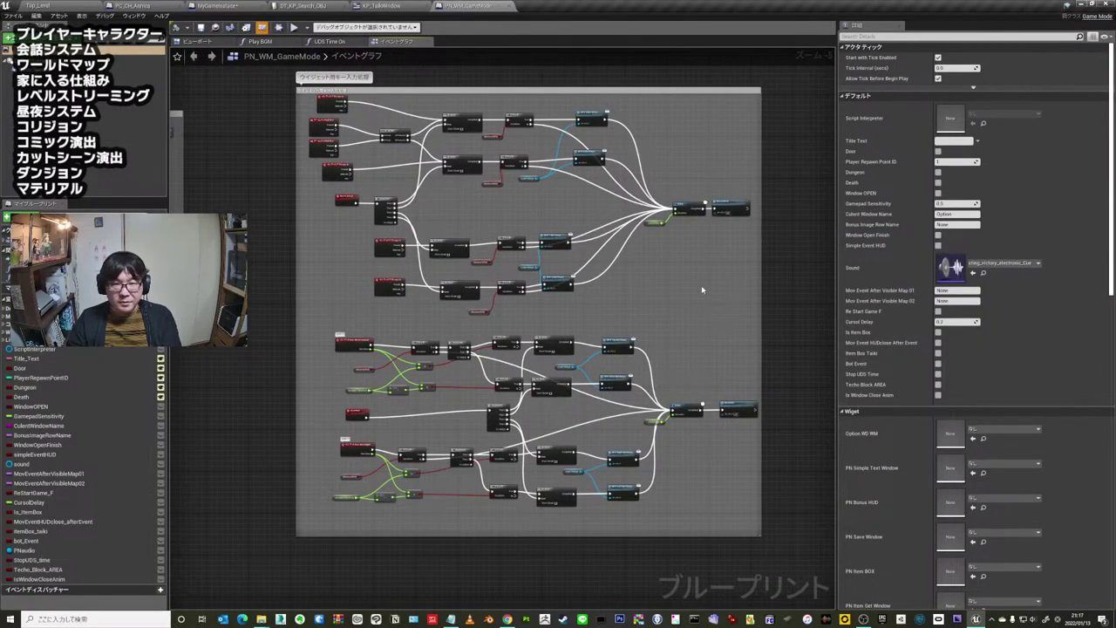
right_click_drag(738, 278, 734, 296)
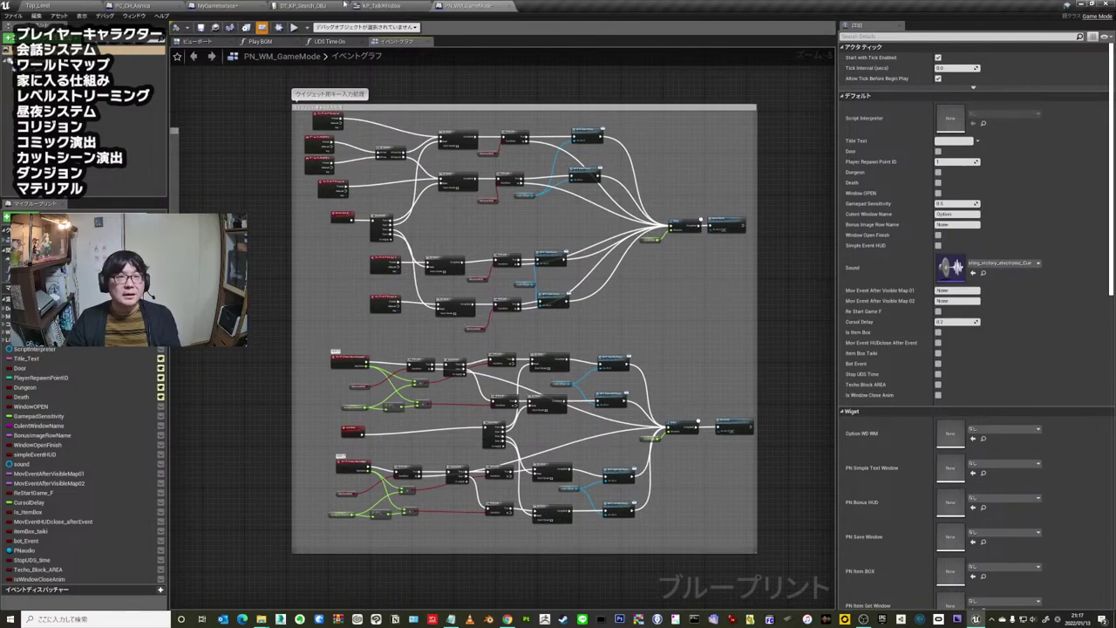
right_click_drag(317, 228, 341, 239)
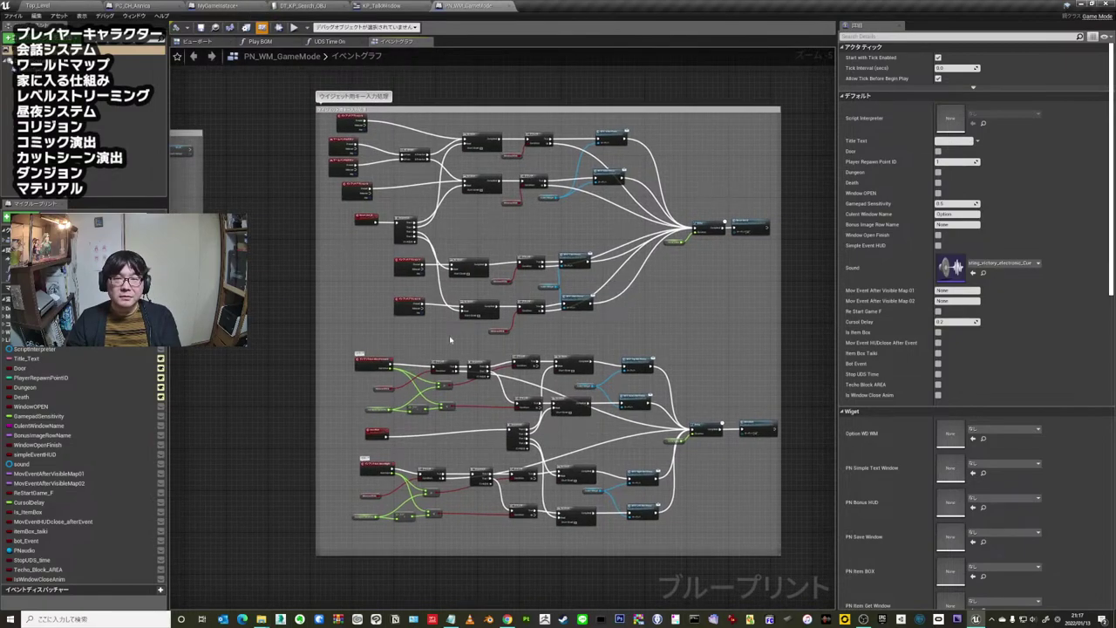
right_click_drag(359, 277, 379, 279)
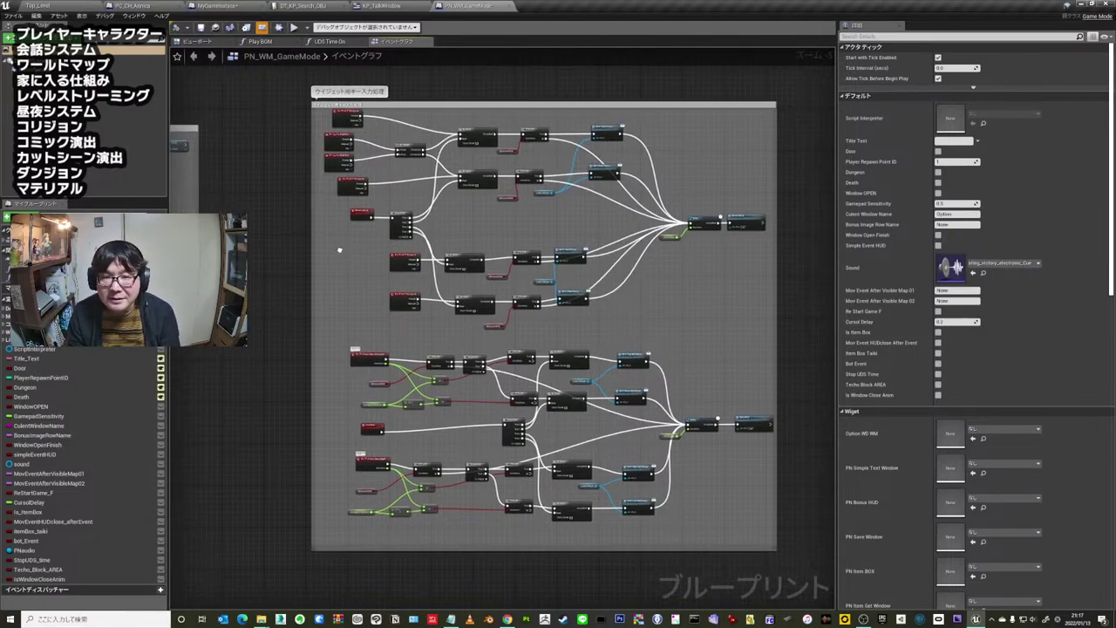
right_click_drag(349, 236, 313, 222)
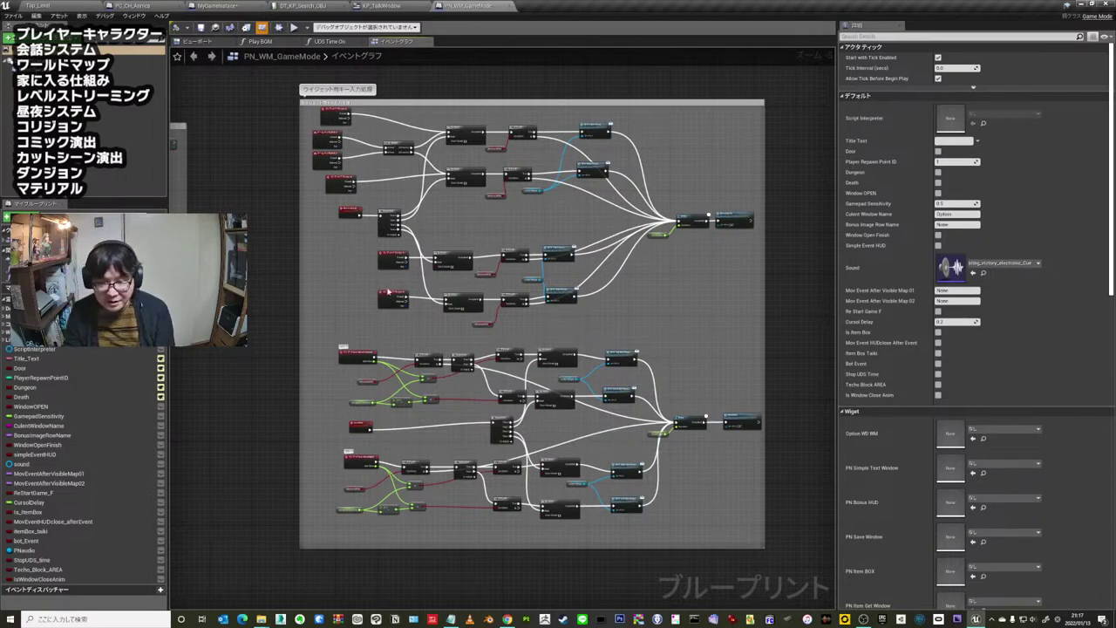
mouse_move(507, 619)
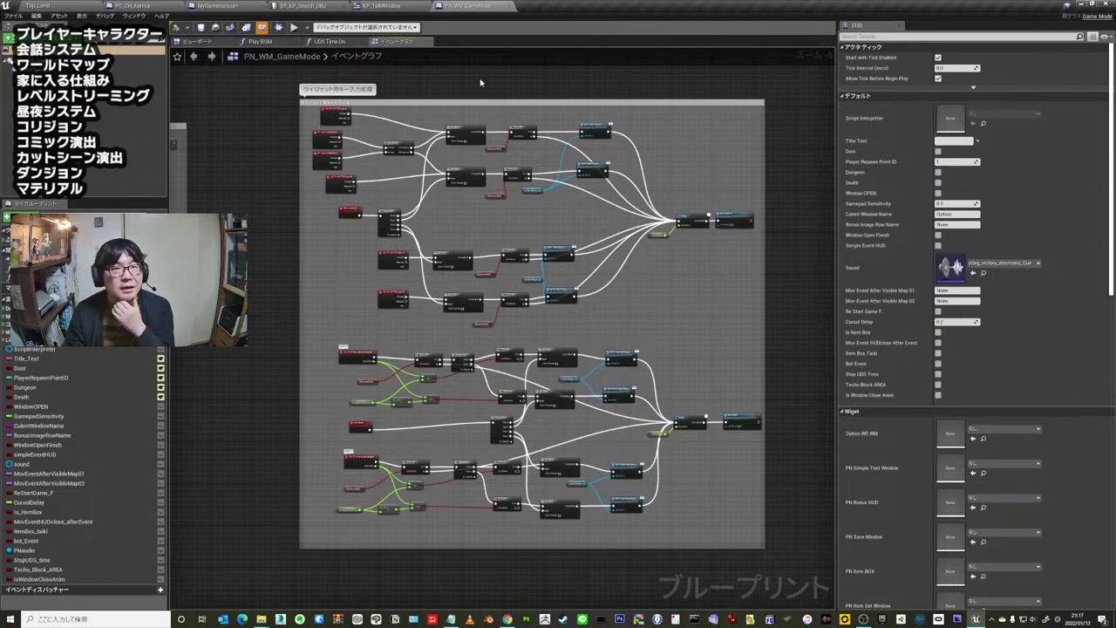
- Zoom out to survey the other comment groups in the GameMode graph
scroll(498, 89, "down", 5)
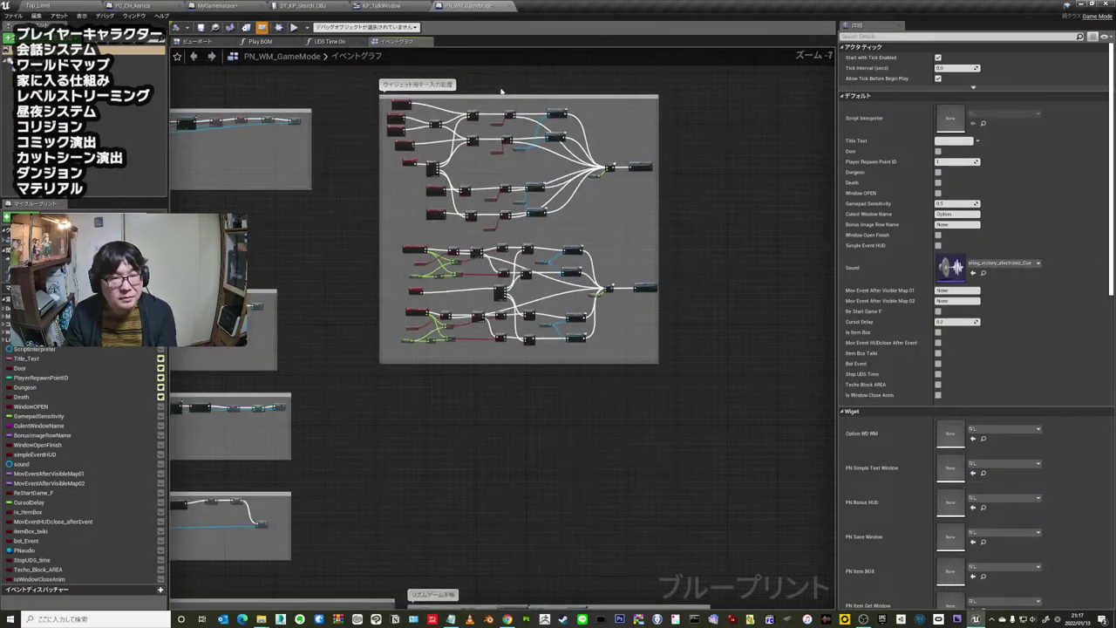
right_click_drag(384, 156, 603, 207)
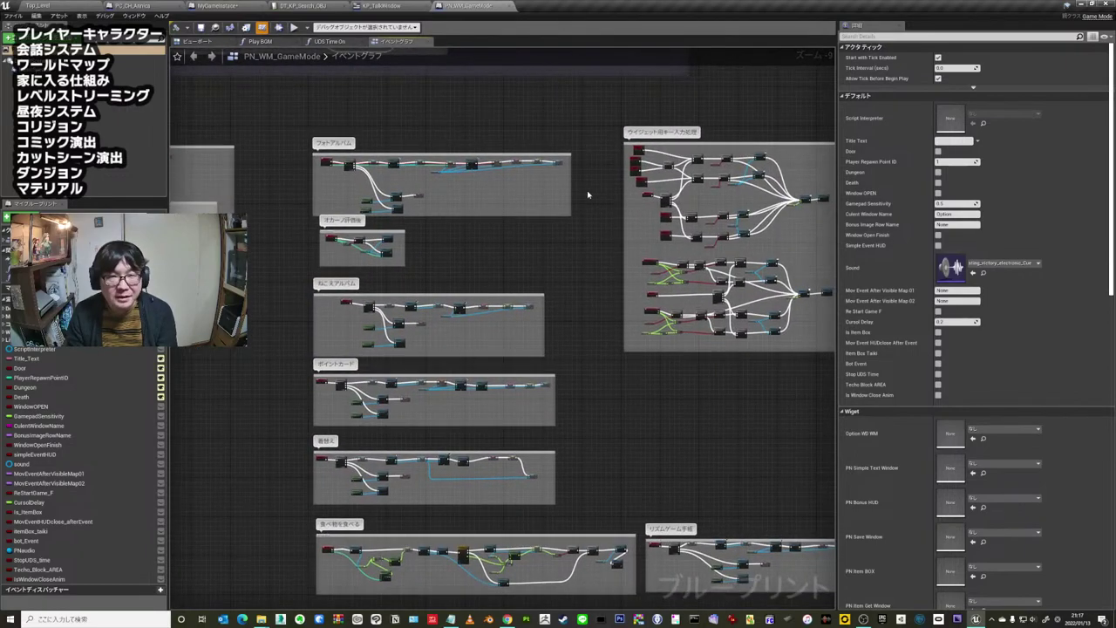
scroll(575, 209, "down", 4)
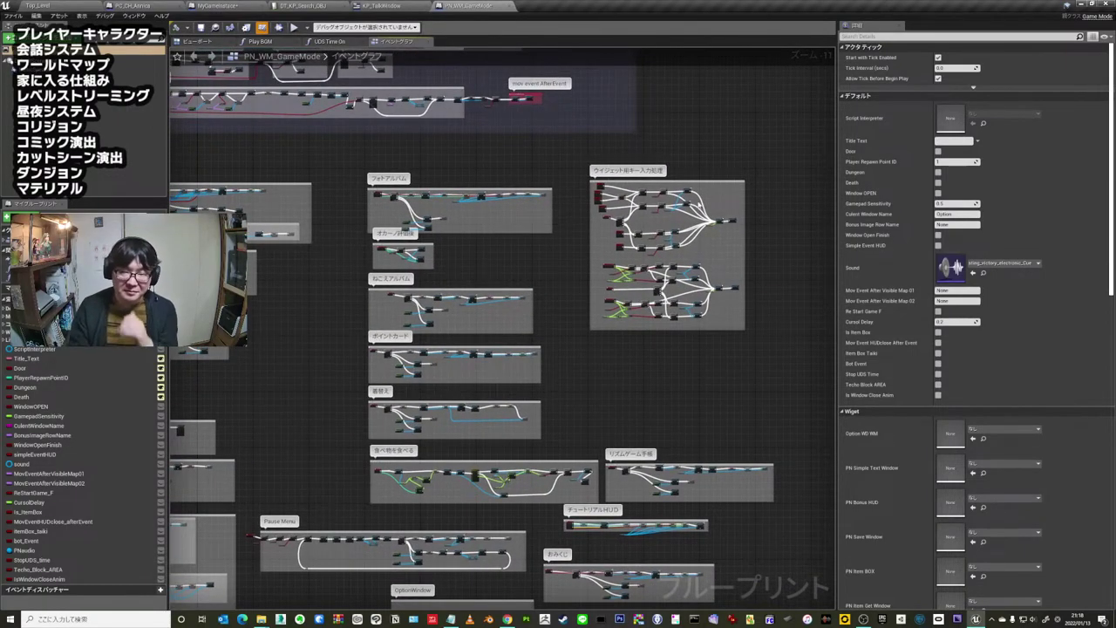
scroll(731, 197, "up", 6)
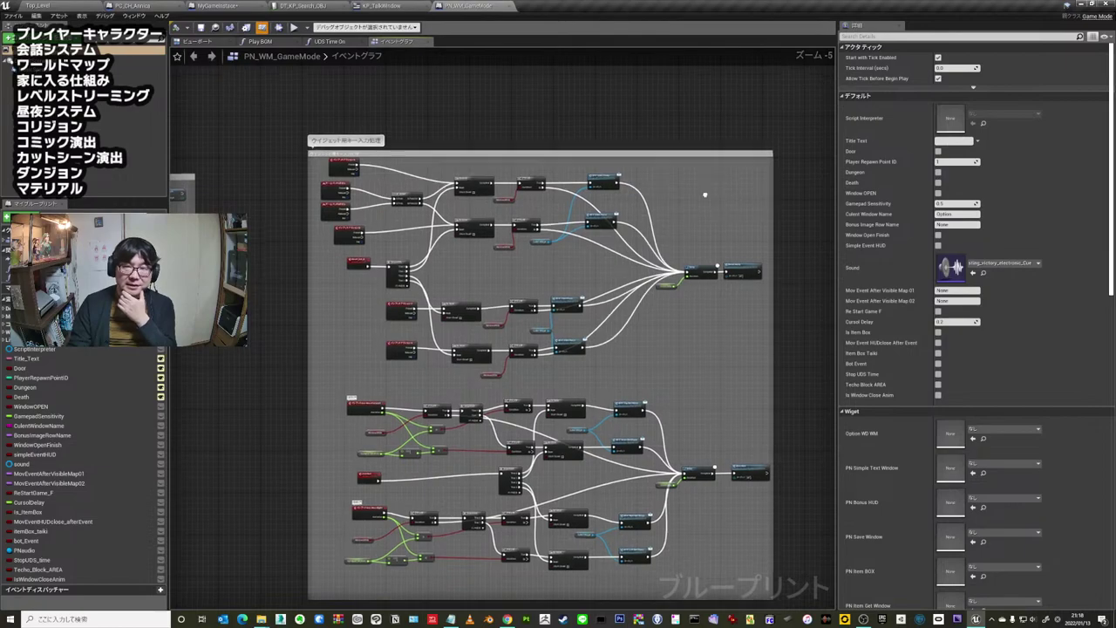
- Zoom into the key-input box and inspect the ゲームパッドBボタン event's input key settings
right_click_drag(727, 200, 706, 166)
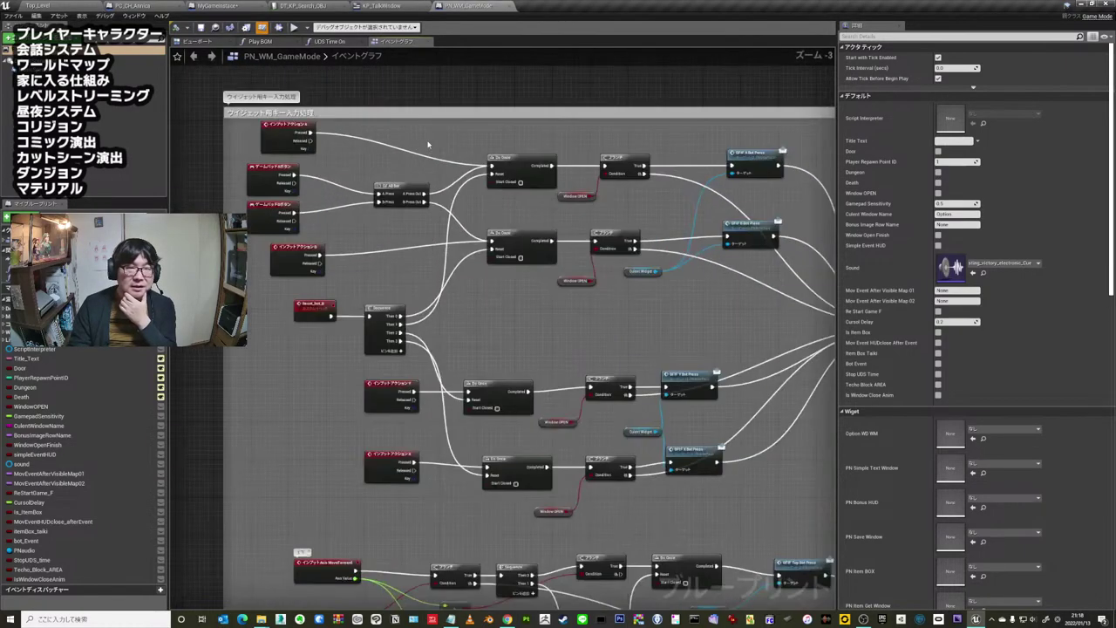
scroll(432, 147, "up", 3)
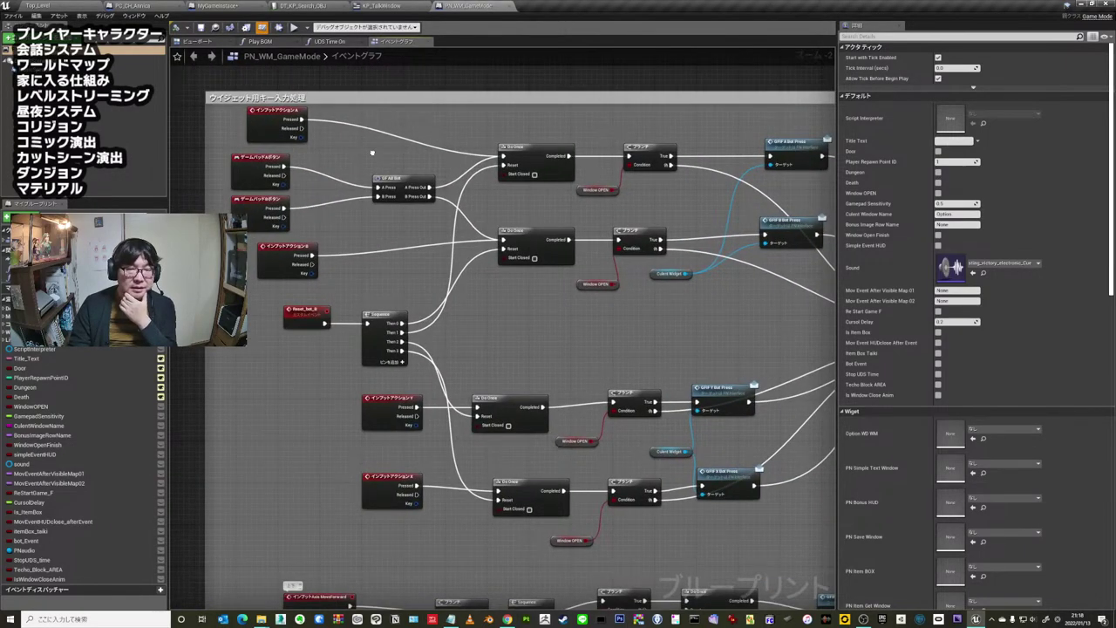
scroll(380, 164, "up", 2)
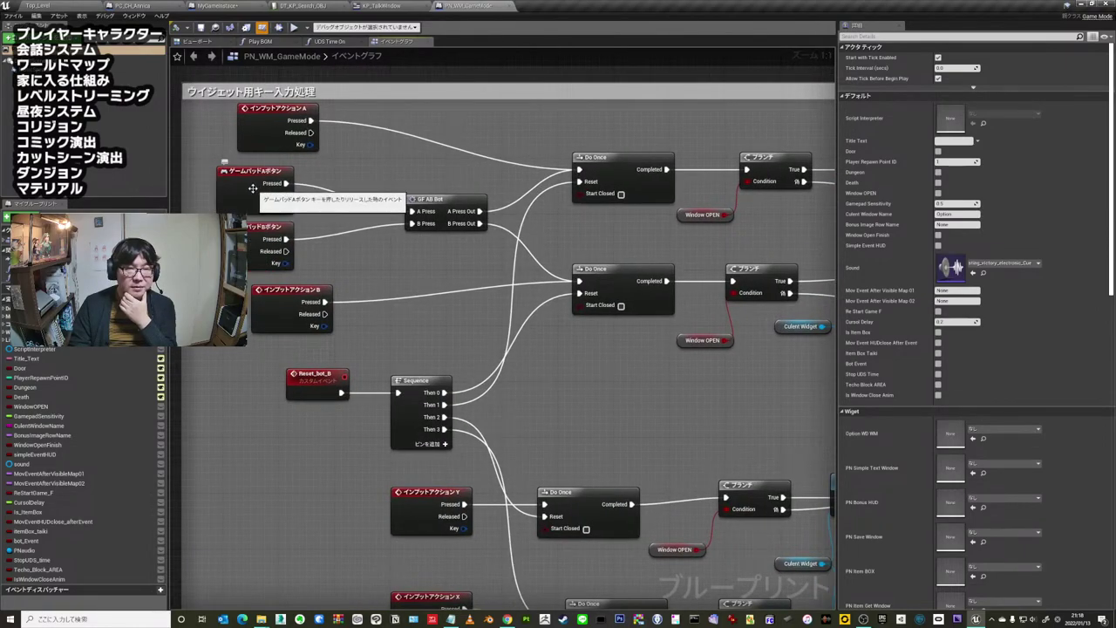
left_click(281, 228)
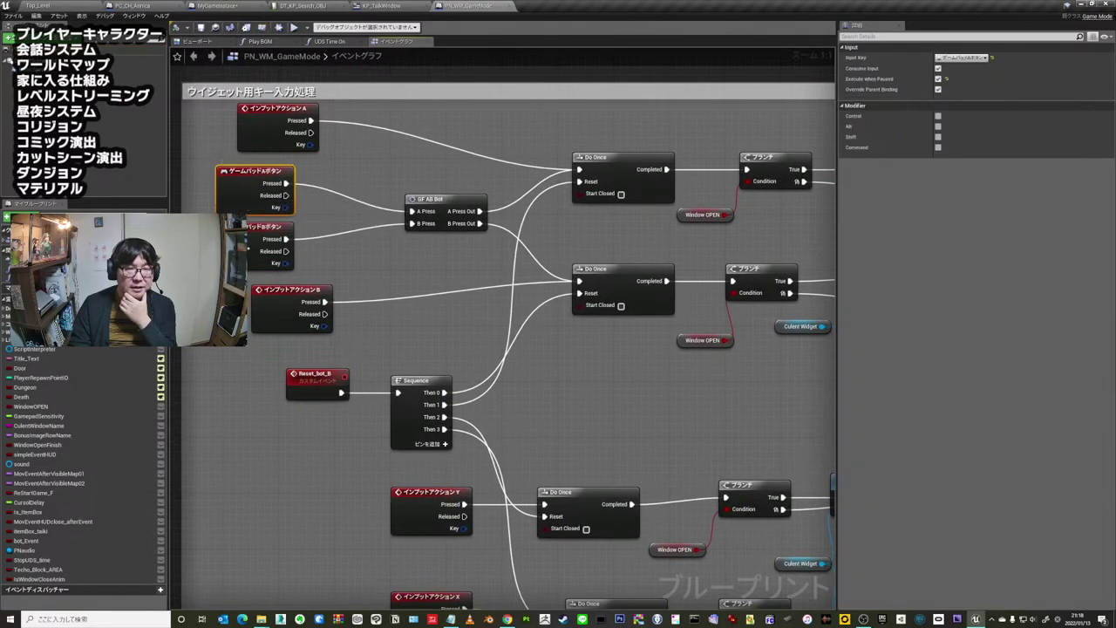
left_click(406, 267)
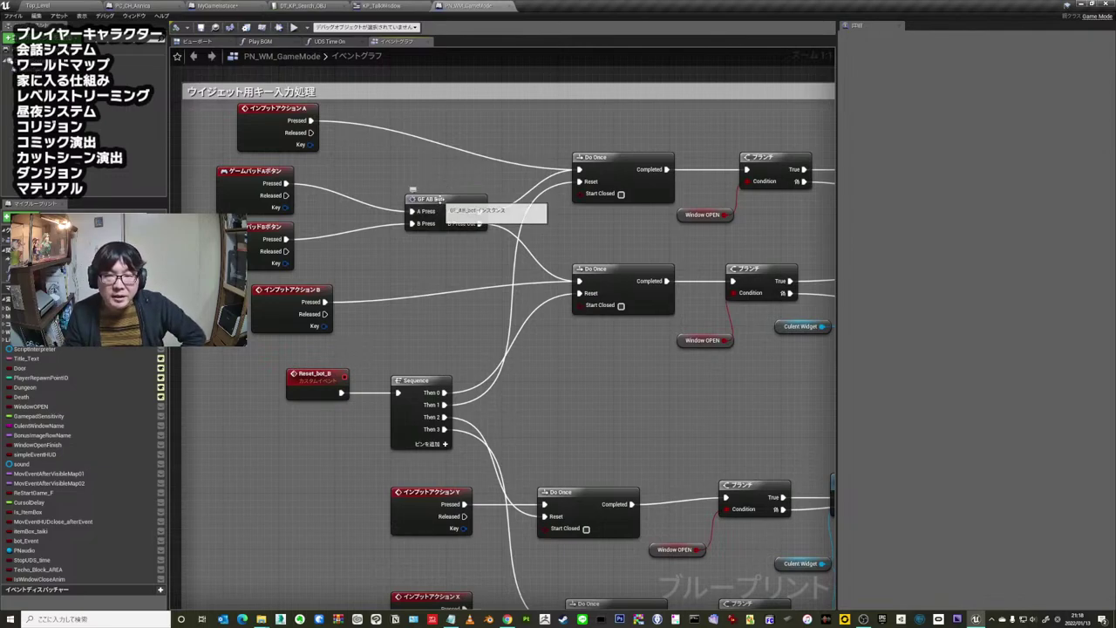
- Zoom in and out around the key-input graph, nudging it slightly left
right_click_drag(461, 177, 416, 168)
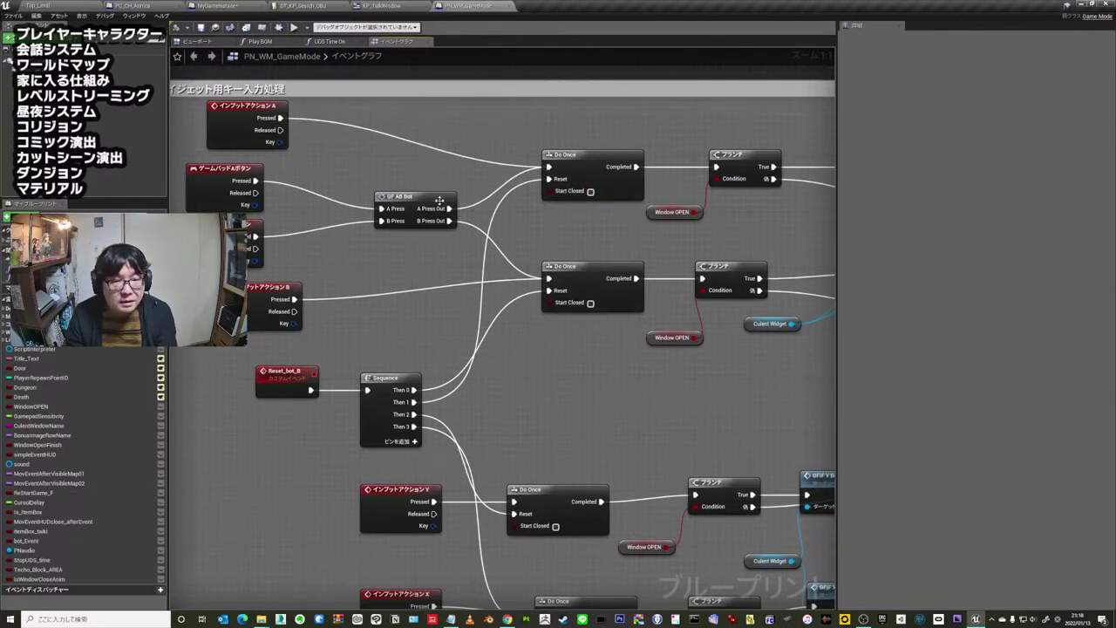
scroll(439, 202, "down", 2)
scroll(425, 233, "down", 1)
scroll(416, 245, "down", 3)
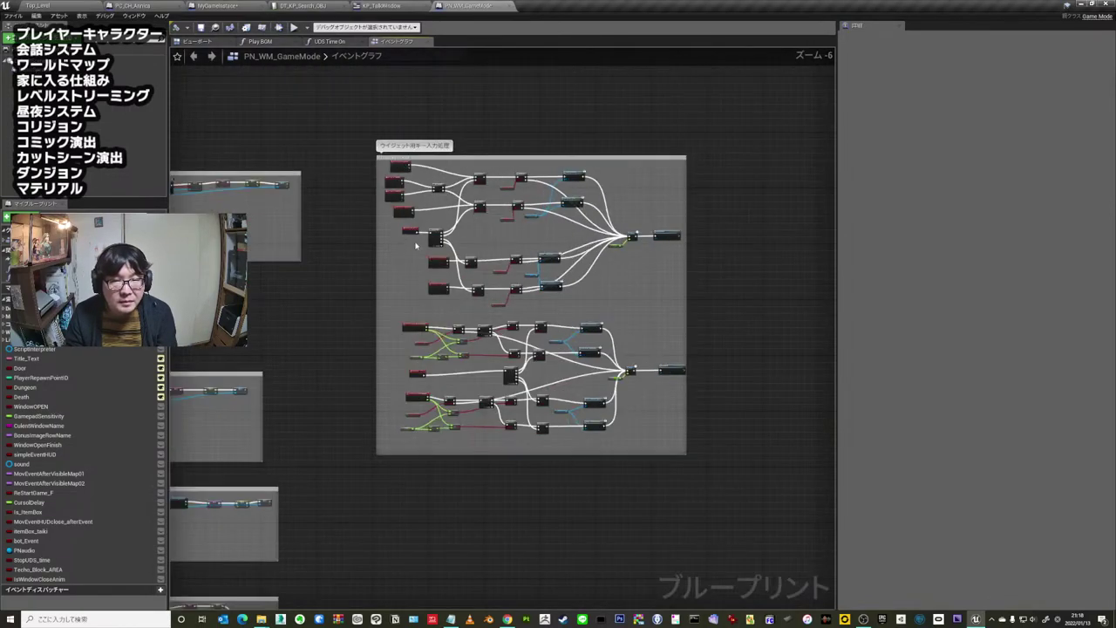
scroll(414, 250, "up", 4)
scroll(428, 195, "up", 2)
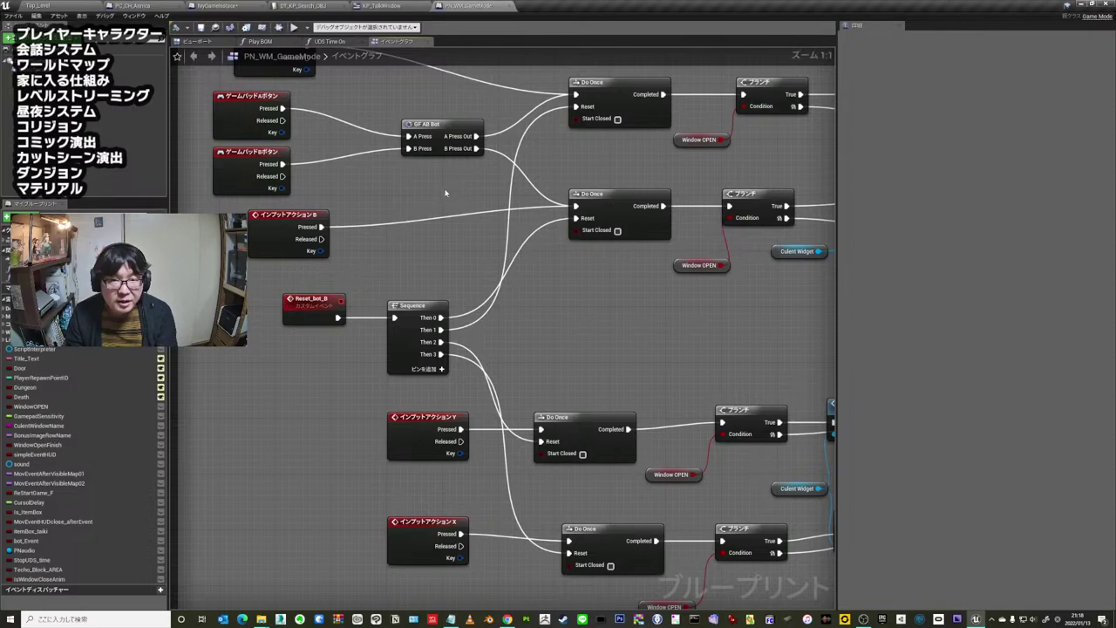
scroll(441, 196, "down", 1)
scroll(445, 210, "down", 1)
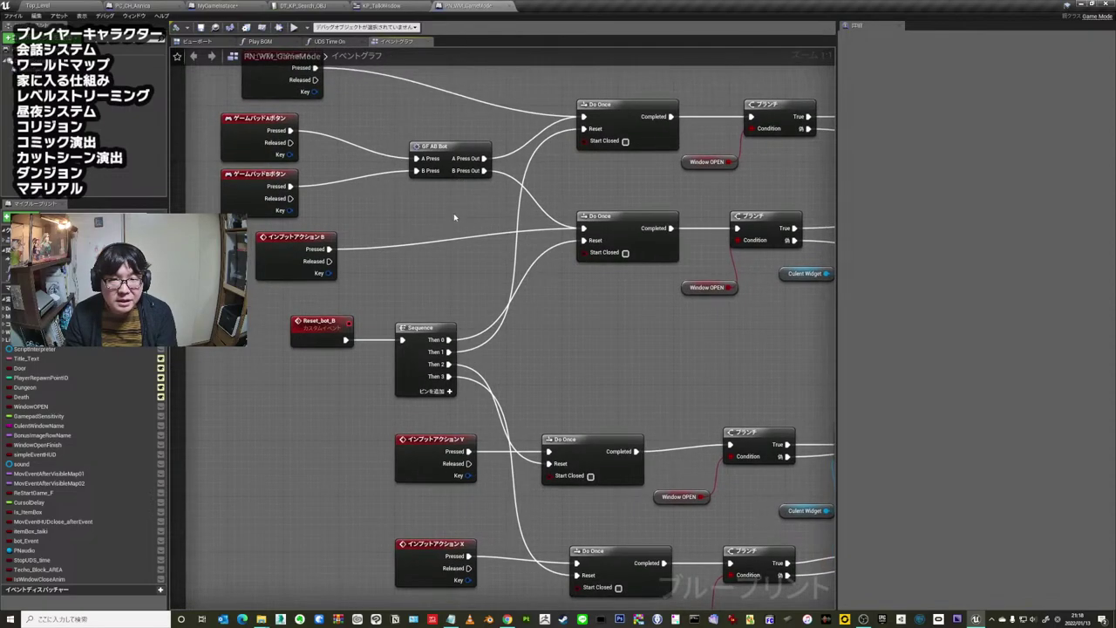
scroll(445, 209, "down", 1)
scroll(443, 206, "up", 1)
right_click_drag(443, 207, 415, 214)
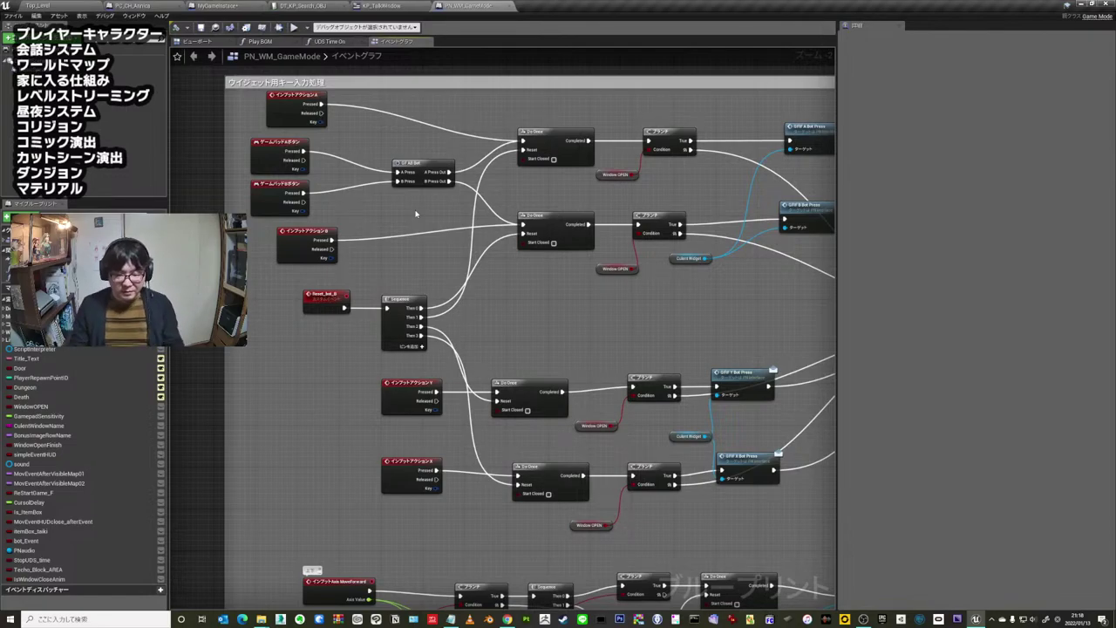
scroll(418, 215, "down", 2)
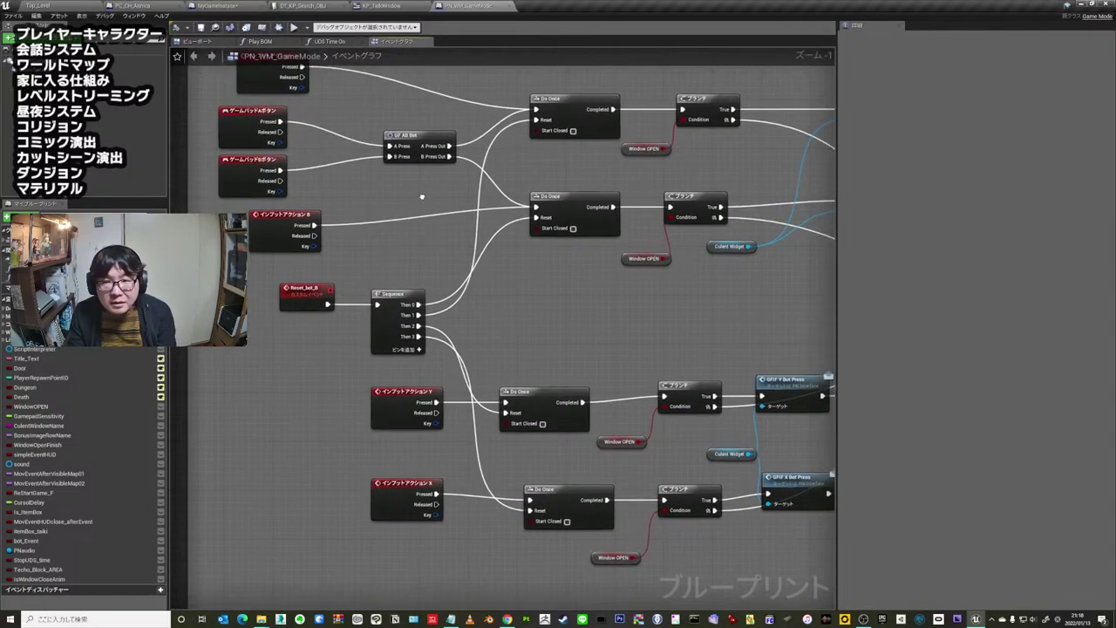
- Pan to the lower input action nodes and frame the whole ウィジェット用キー入力処理 box
right_click_drag(354, 360, 368, 245)
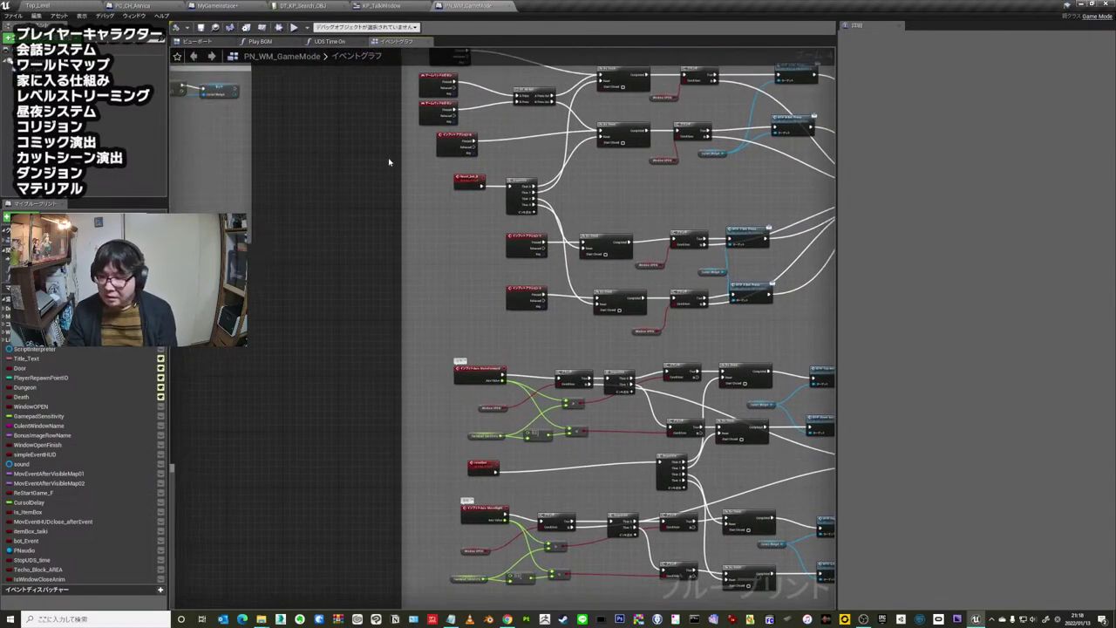
right_click_drag(326, 76, 436, 232)
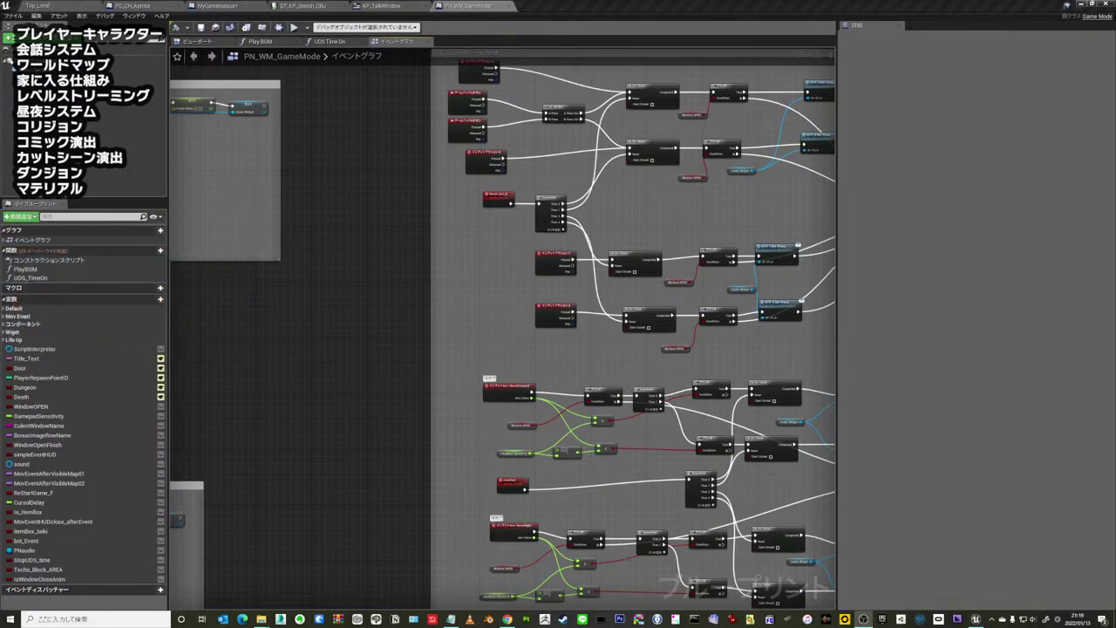
right_click_drag(386, 182, 349, 186)
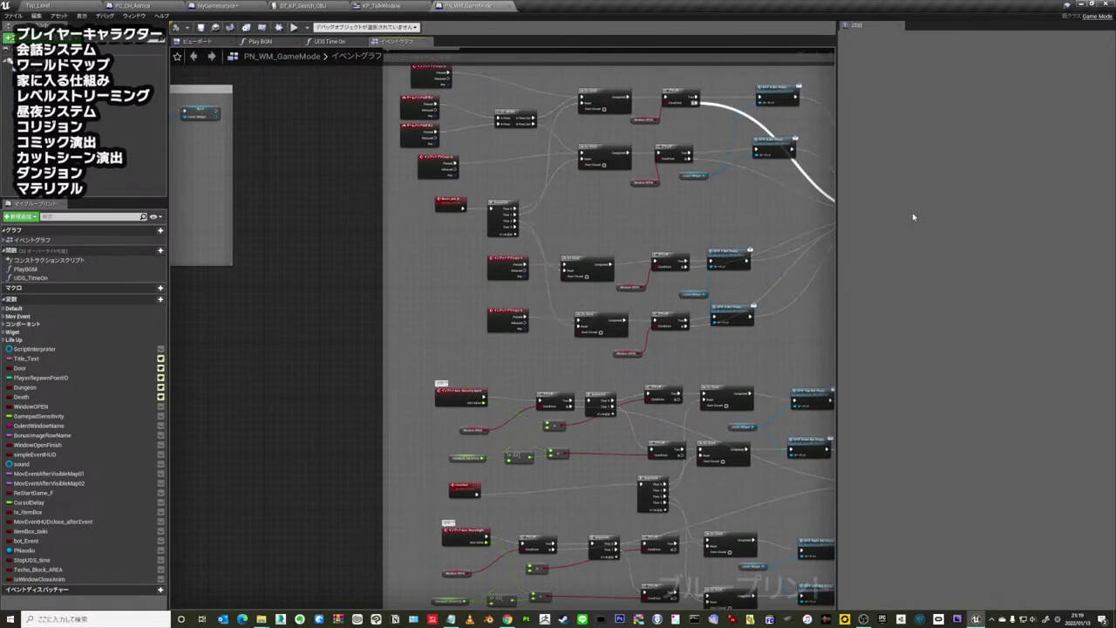
right_click_drag(833, 207, 789, 203)
scroll(789, 203, "down", 5)
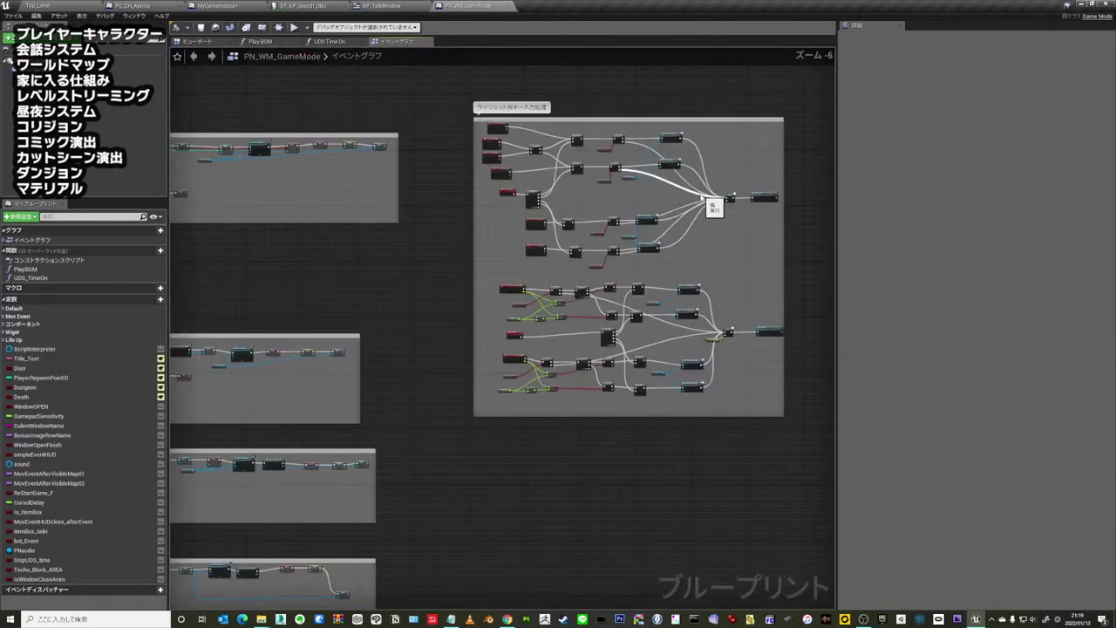
right_click_drag(715, 207, 663, 181)
scroll(668, 177, "up", 2)
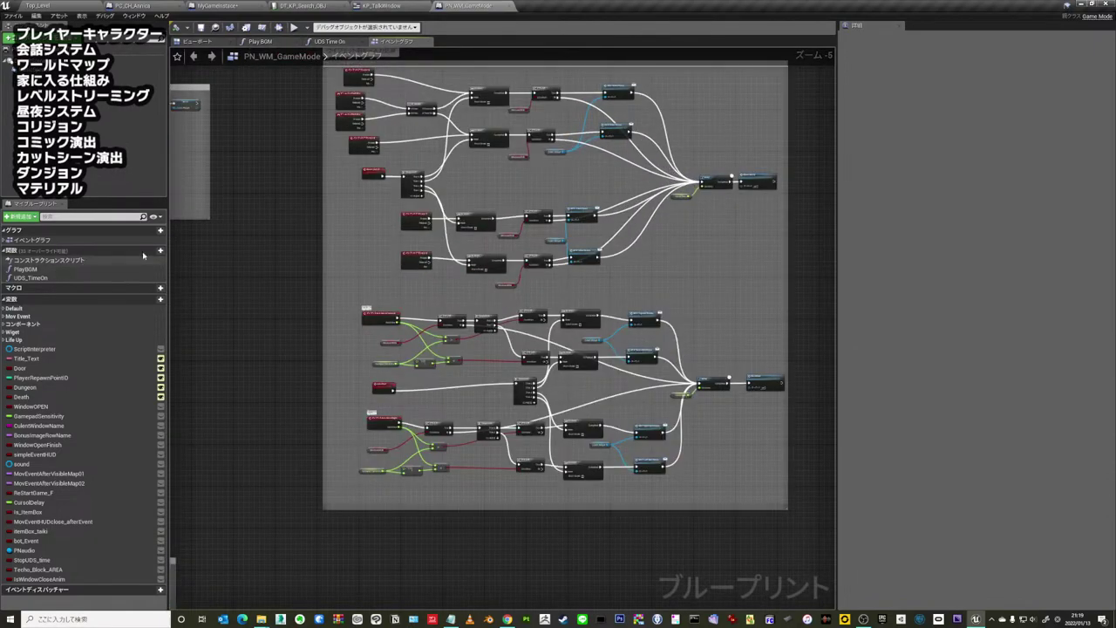
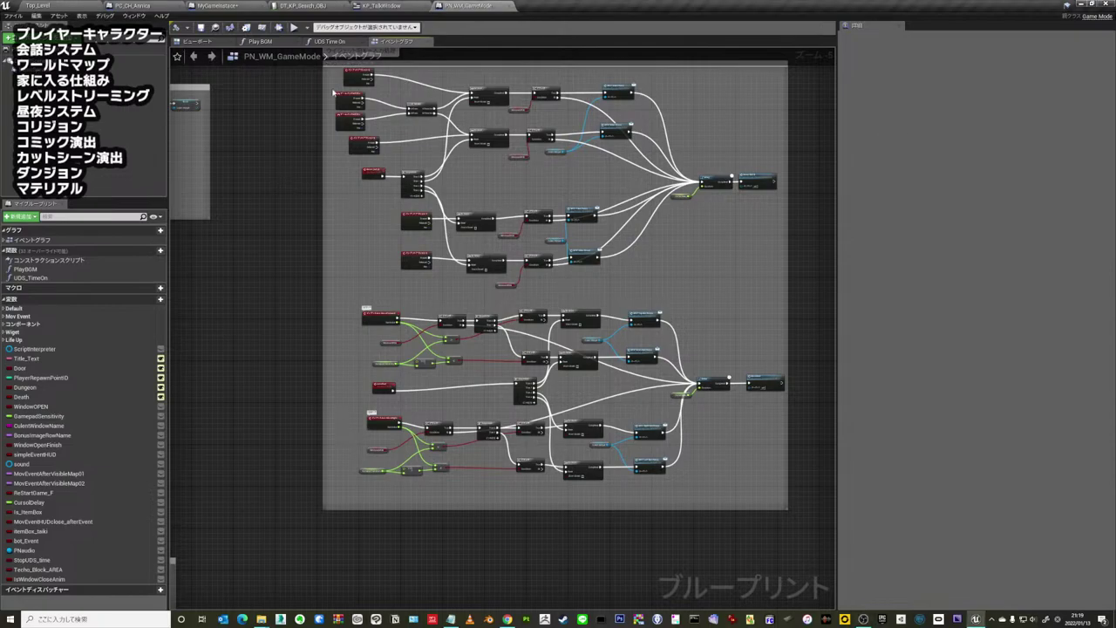
- Open the KP_TalkWindow widget, scan its event graph, then view its Designer layout
left_click(380, 5)
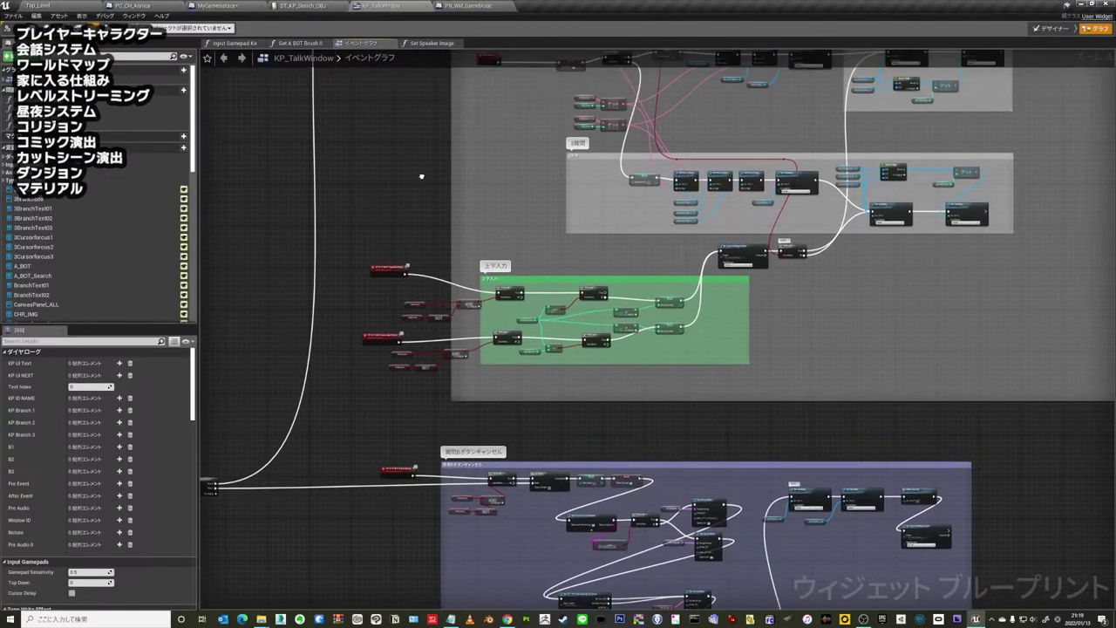
scroll(366, 226, "down", 4)
mouse_move(632, 102)
right_mouse_down()
mouse_move(584, 163)
mouse_move(561, 221)
mouse_move(747, 133)
mouse_move(835, 137)
right_mouse_up()
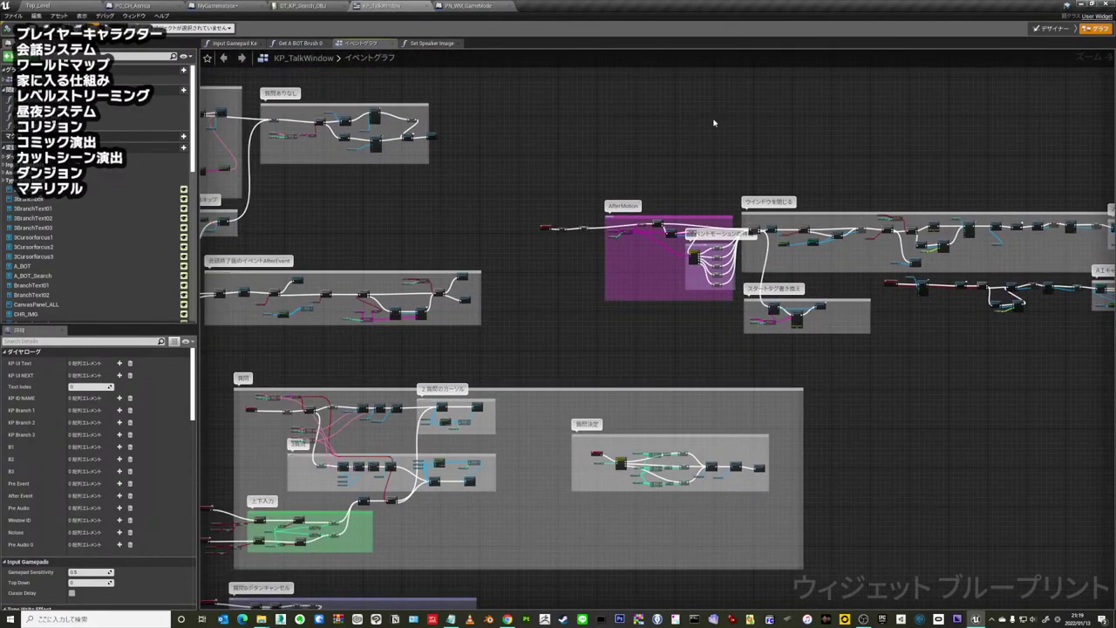
left_click(1053, 28)
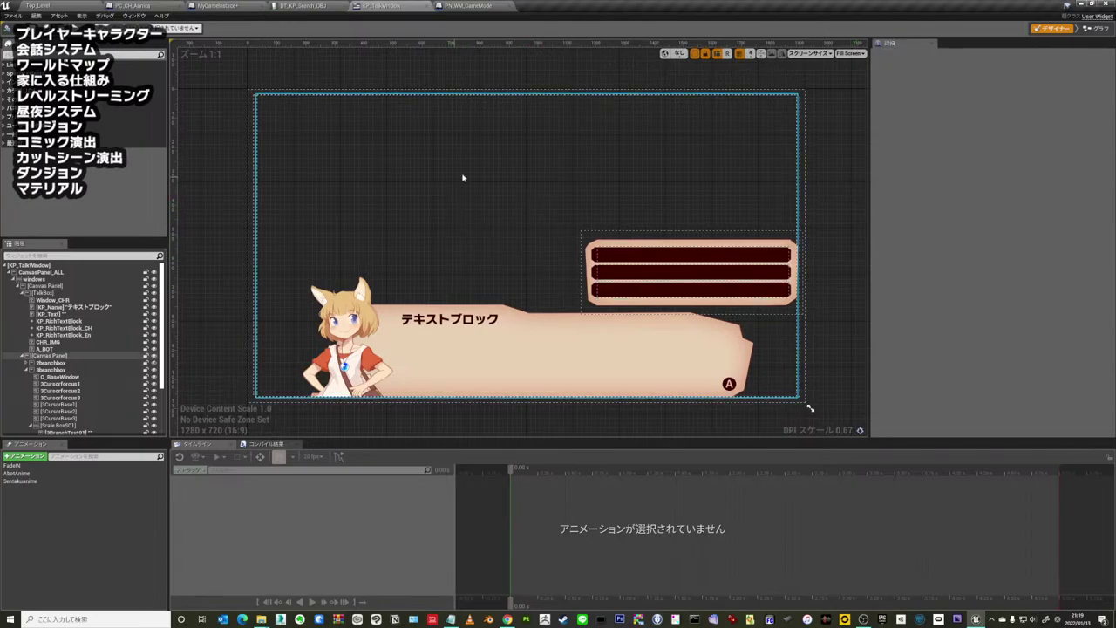
- Open the DT_KP_Search_OBJ data table and show the third dialogue row and KanbanN1_0 values
left_click(306, 7)
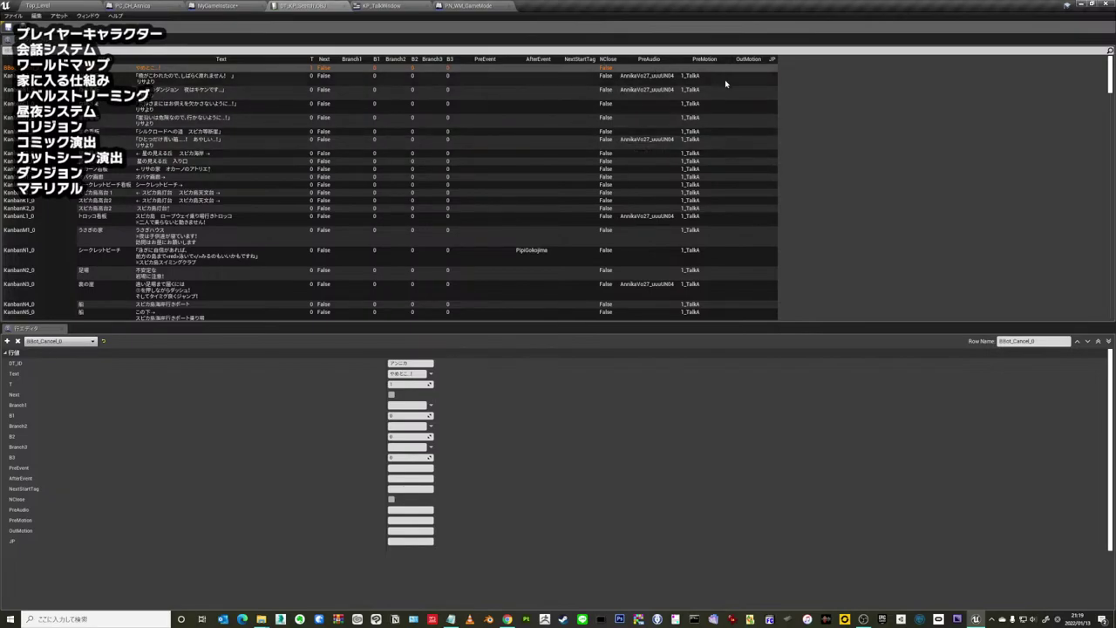
left_click(506, 89)
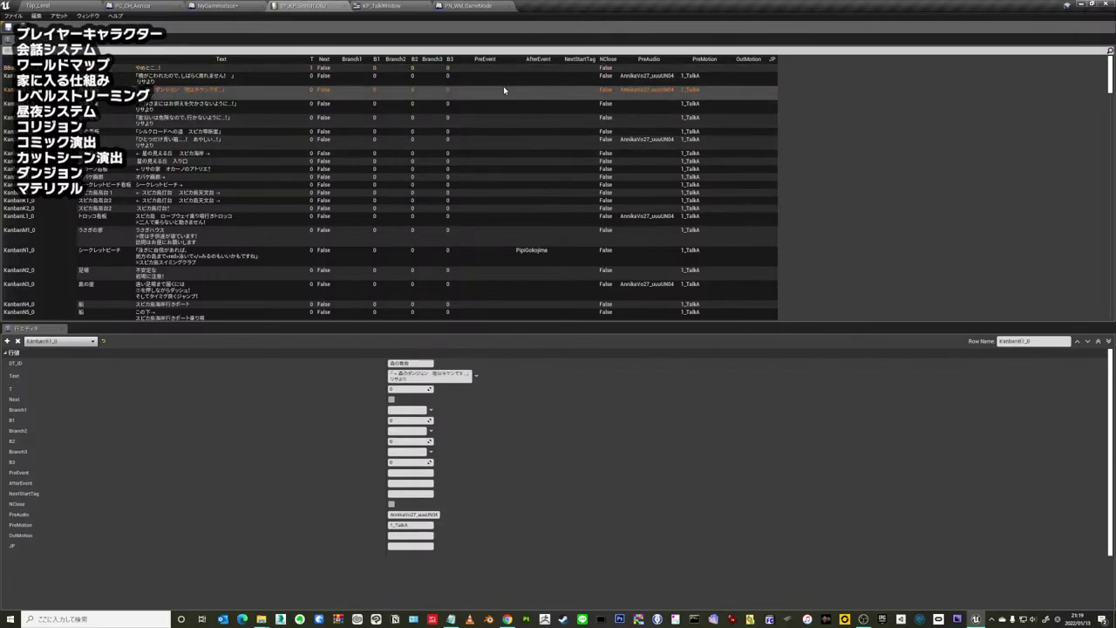
left_click(492, 253)
- Scroll down and review the two apple-eating dialogue rows' values
scroll(518, 236, "down", 2)
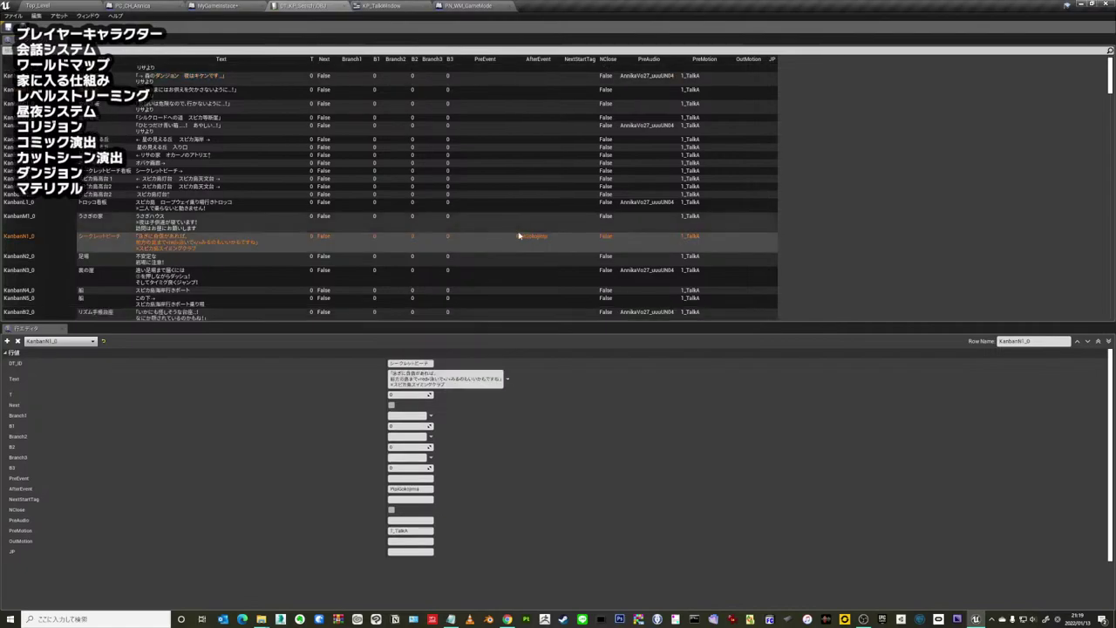
scroll(518, 233, "down", 3)
scroll(518, 231, "down", 3)
scroll(522, 225, "down", 3)
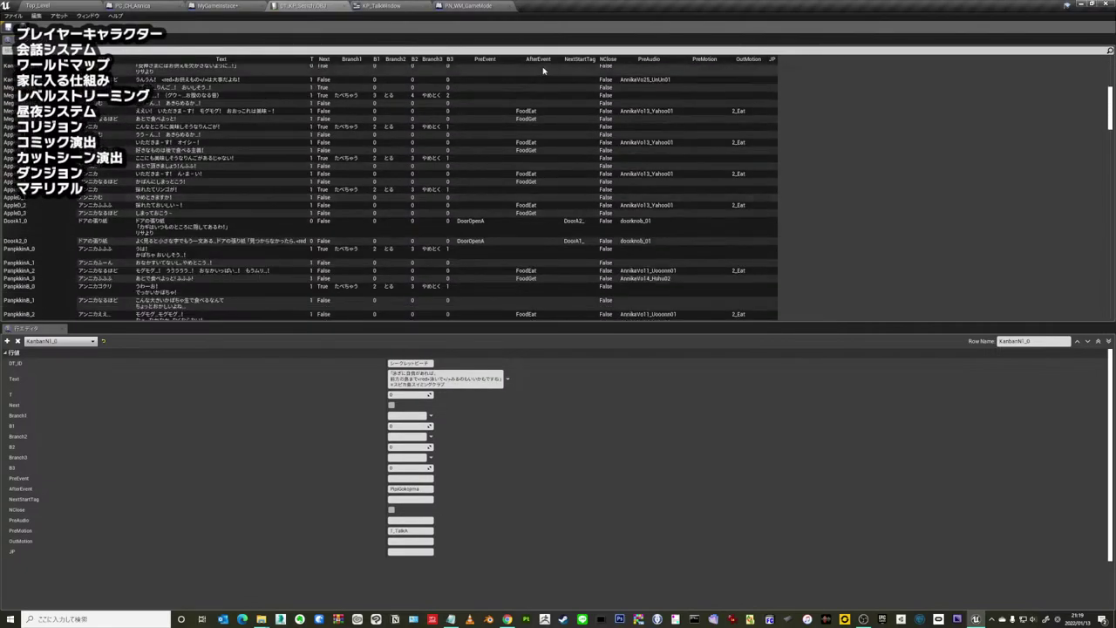
left_click(496, 111)
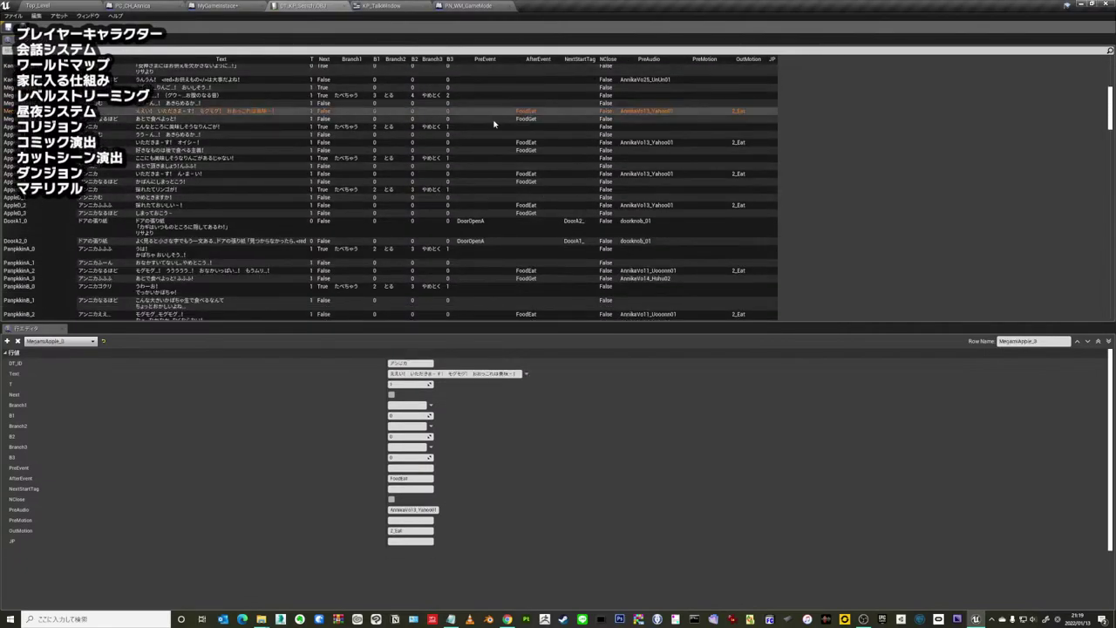
left_click(494, 125)
left_click(527, 112)
- Review the key pickup row, the Key1_0 GetSabitaKey row and the Kakashi_A_2 to A_4 rows
scroll(532, 215, "down", 5)
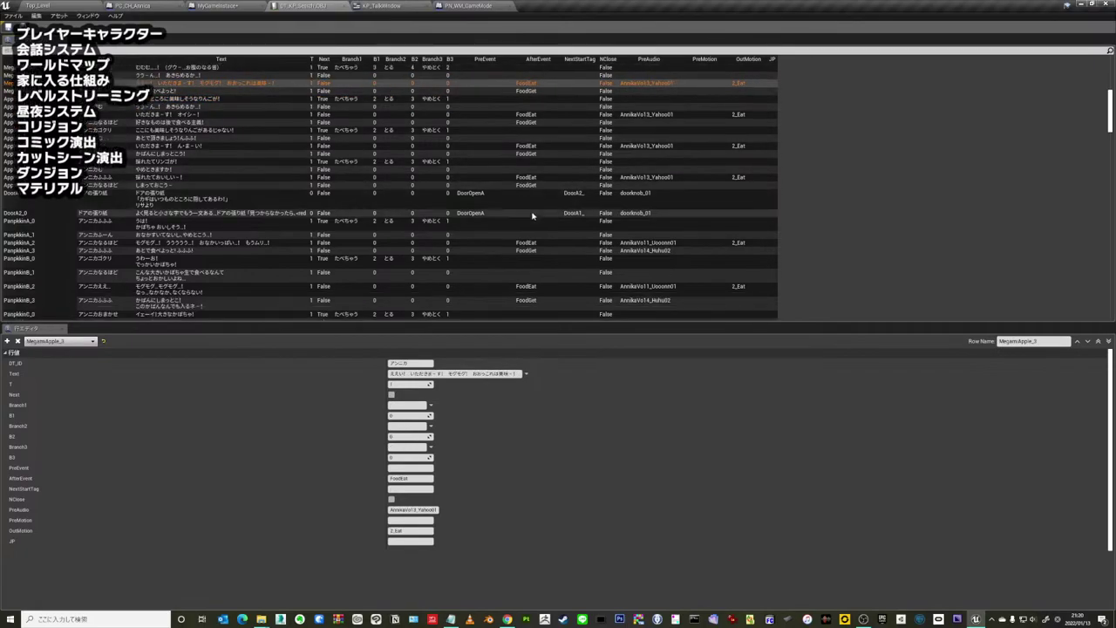
scroll(534, 216, "down", 3)
scroll(532, 217, "down", 3)
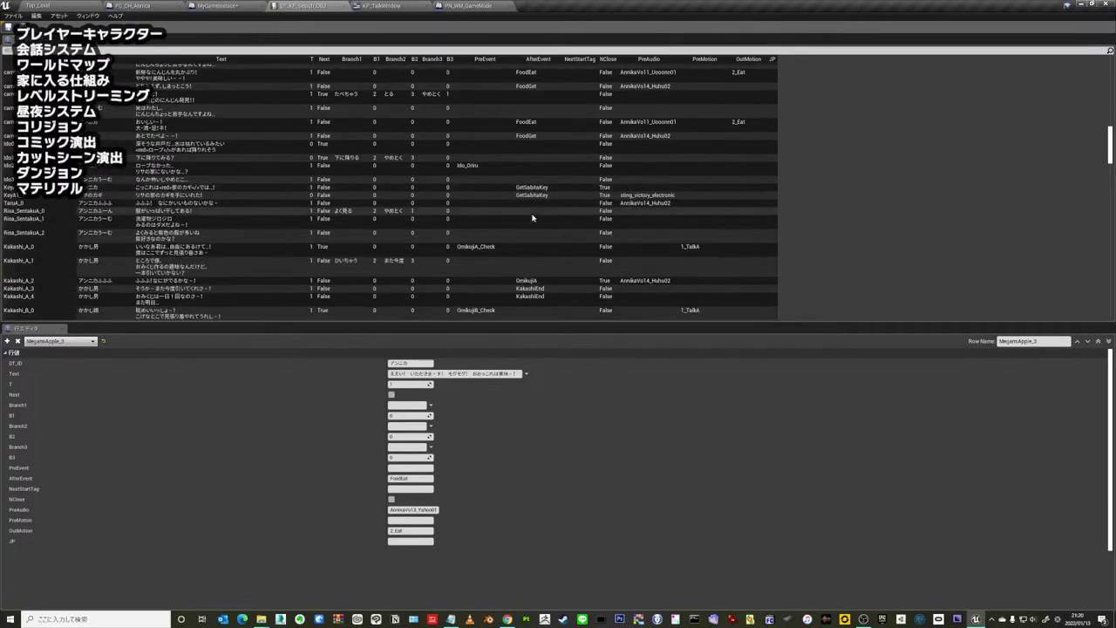
scroll(531, 217, "down", 3)
left_click(528, 137)
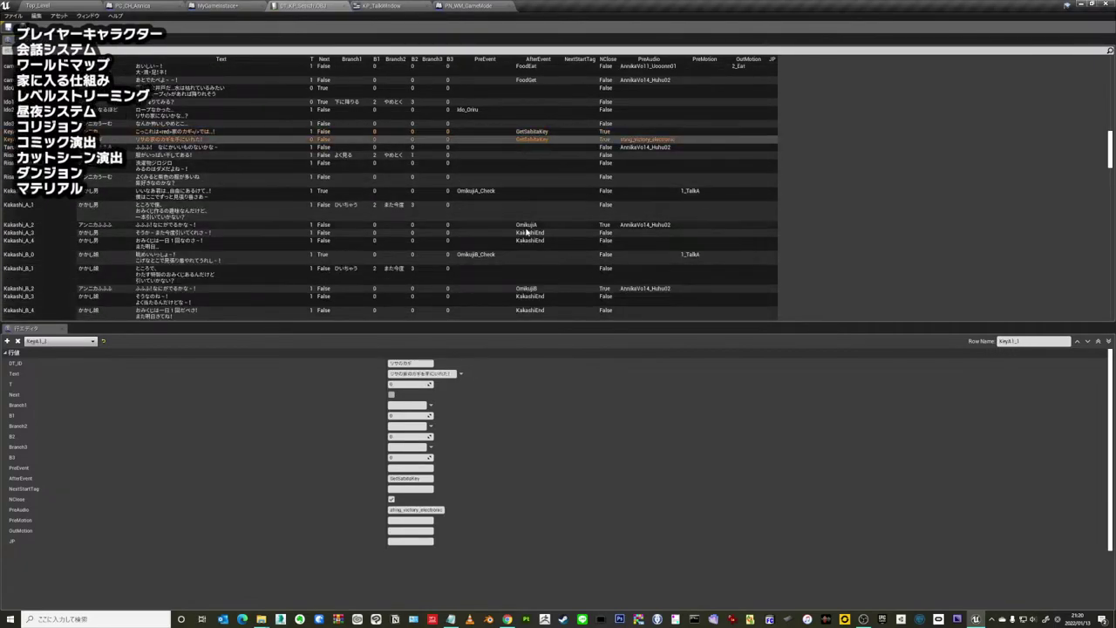
left_click(529, 232)
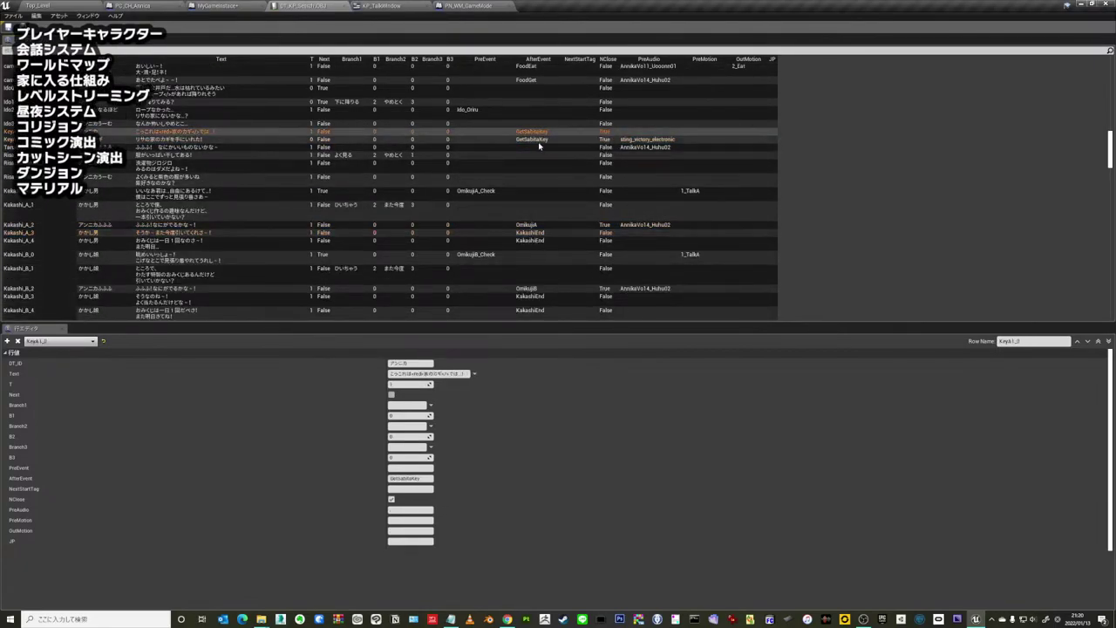
left_click(533, 131)
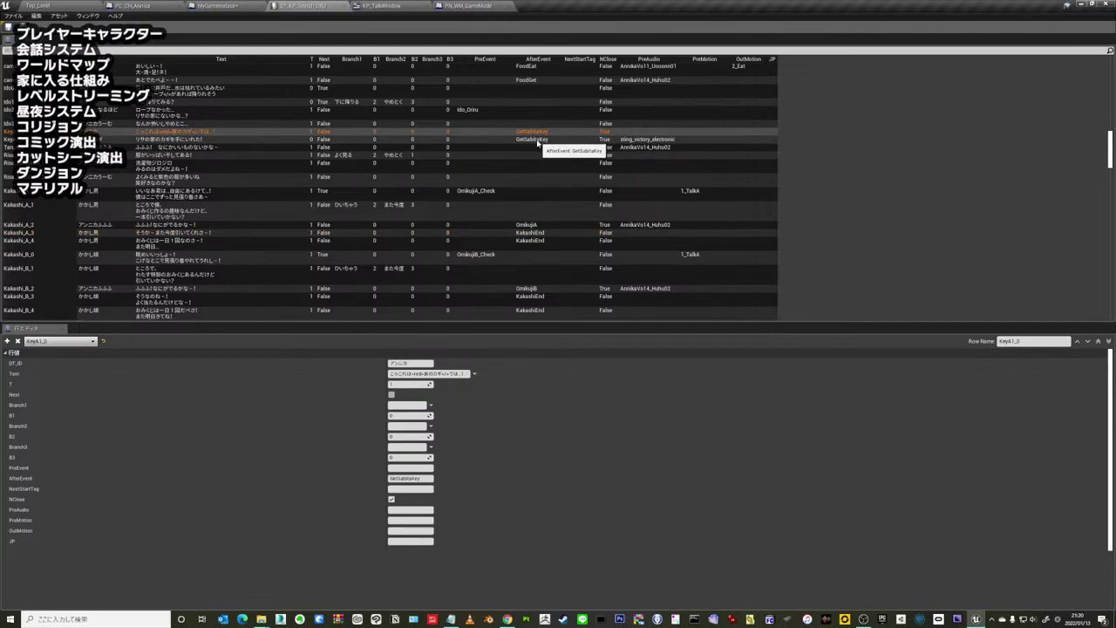
left_click(542, 225)
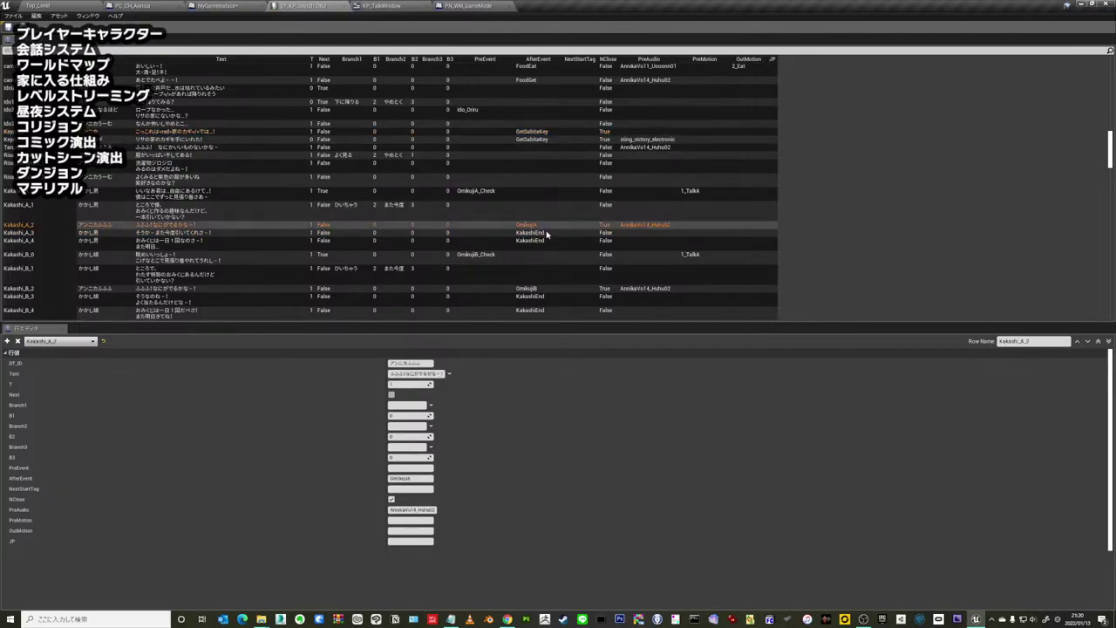
left_click(540, 233)
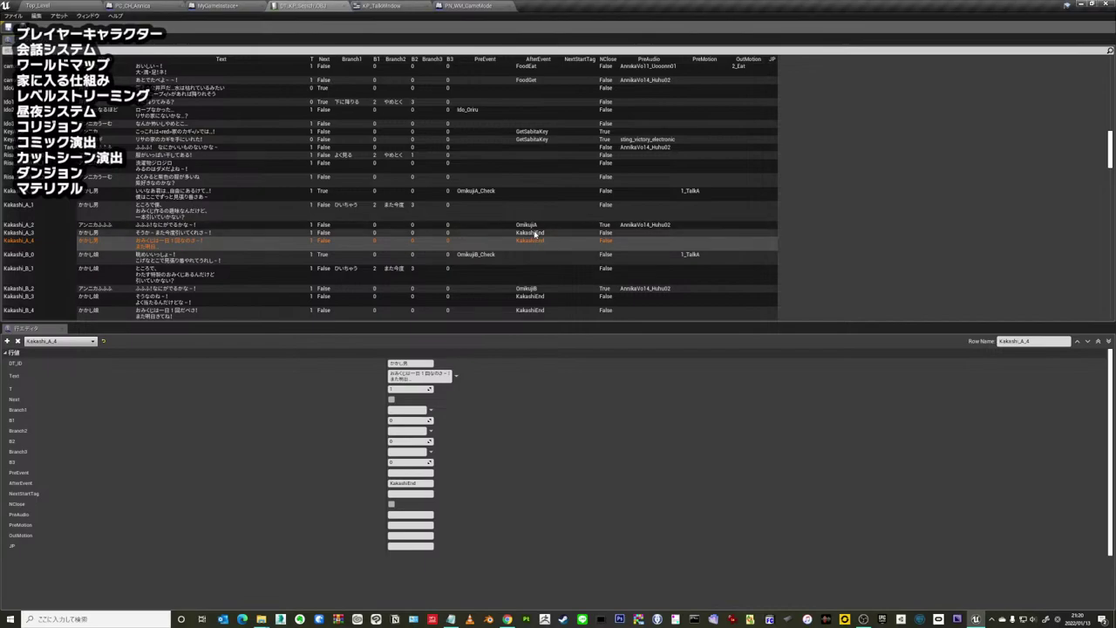
left_click(541, 241)
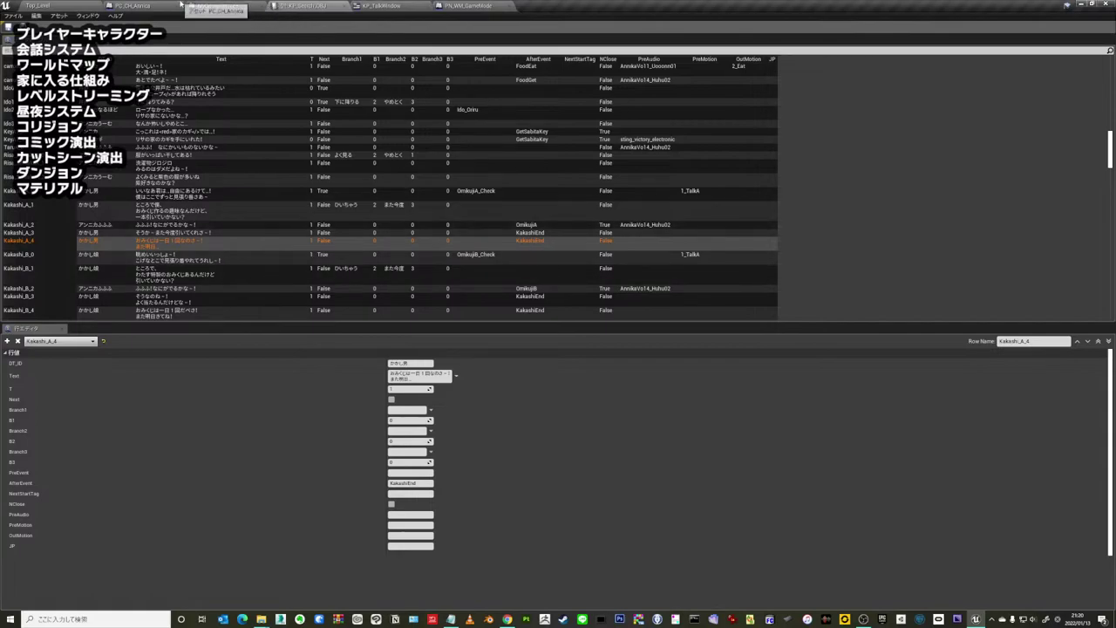
left_click(225, 5)
- Return to Top_Level, browse the BP_KP_Dialogues folder and open KP_Dialogues_SearchOBJ from it
left_click(135, 5)
left_click(46, 5)
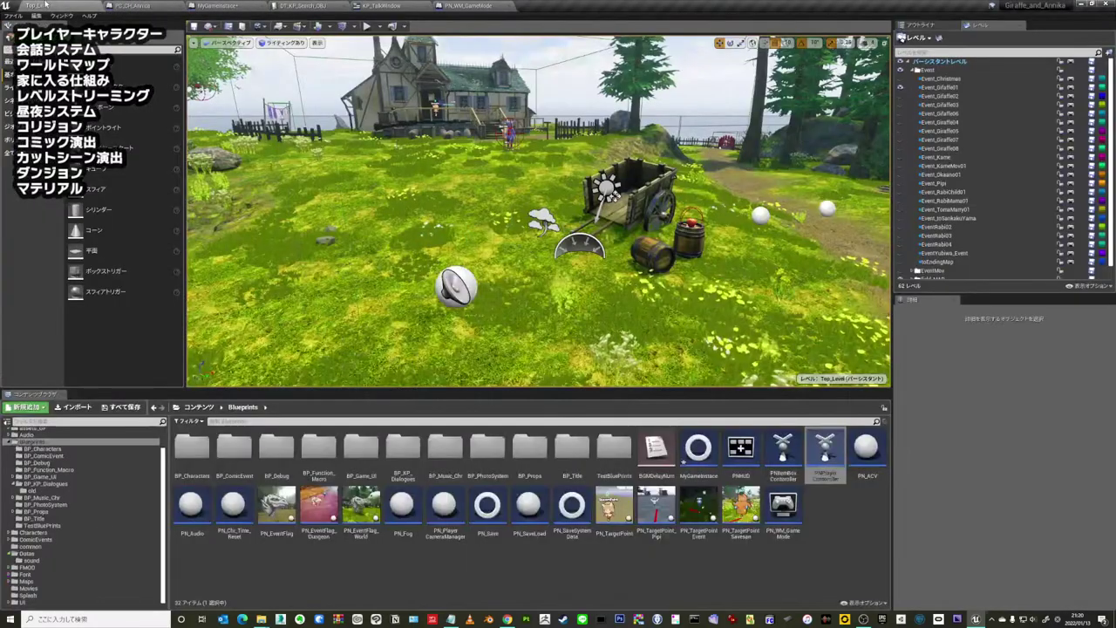
left_click(48, 483)
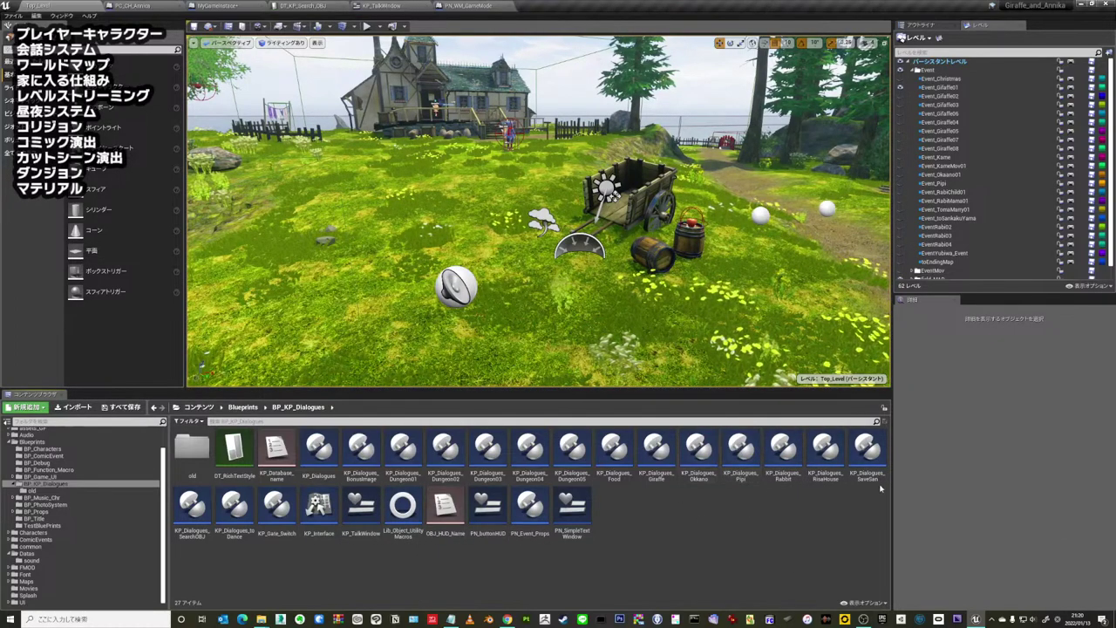
double_click(194, 507)
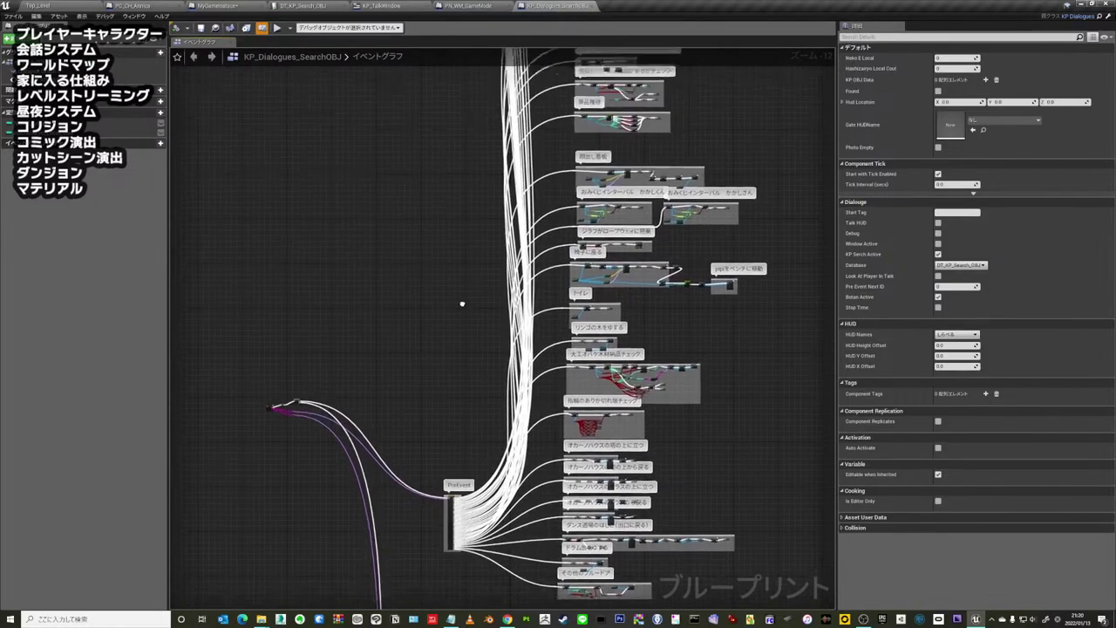
right_click_drag(452, 87, 438, 56)
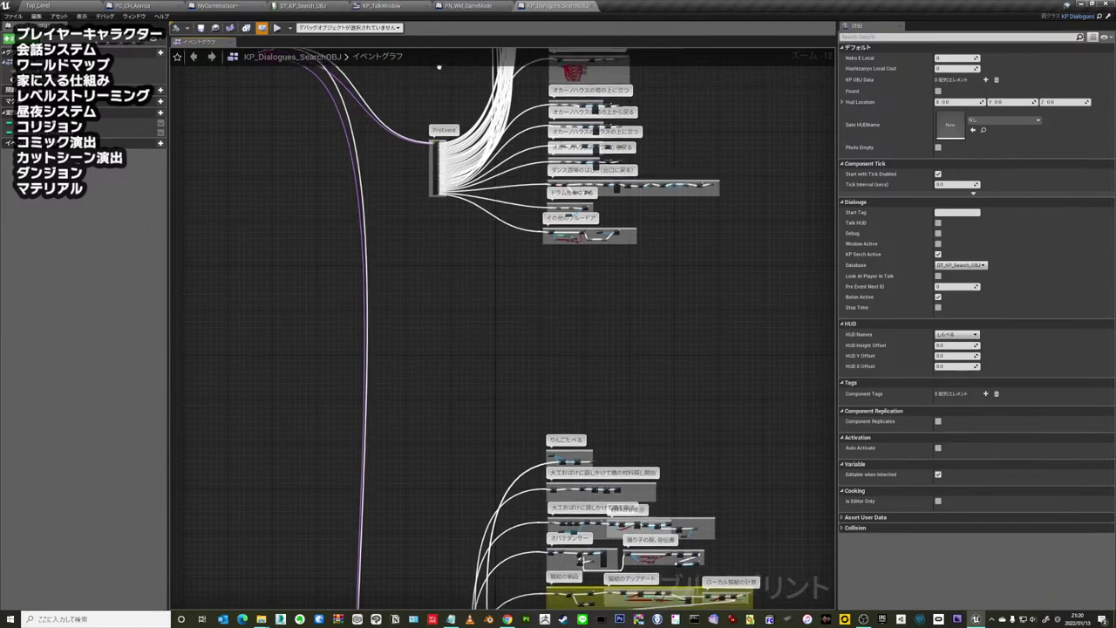
mouse_move(490, 316)
right_mouse_down()
mouse_move(472, 196)
mouse_move(493, 258)
right_mouse_up()
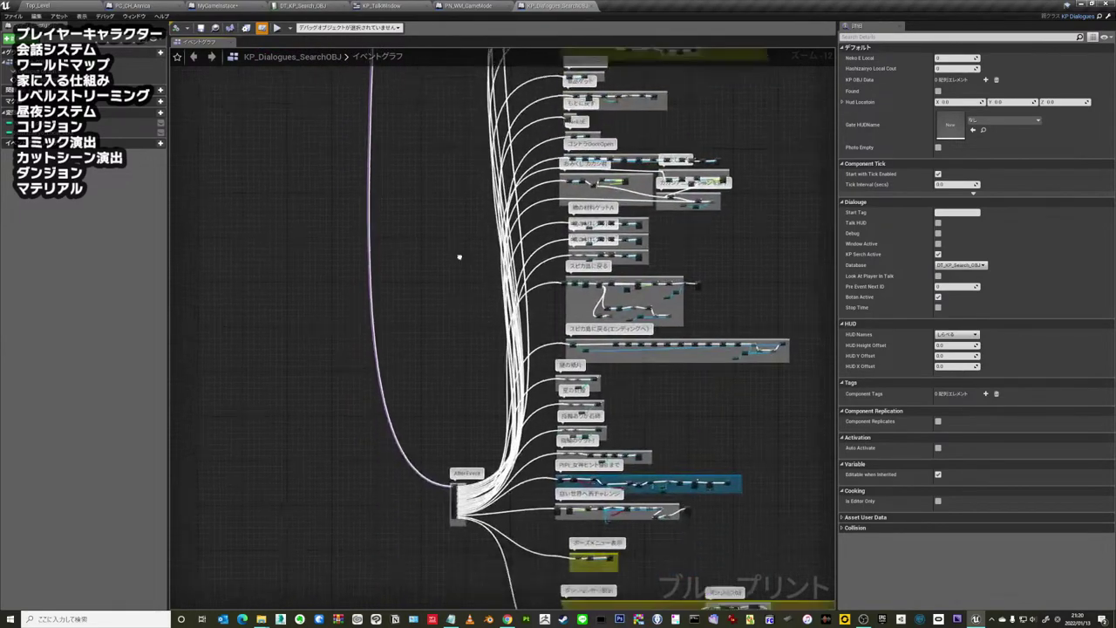
scroll(445, 258, "up", 2)
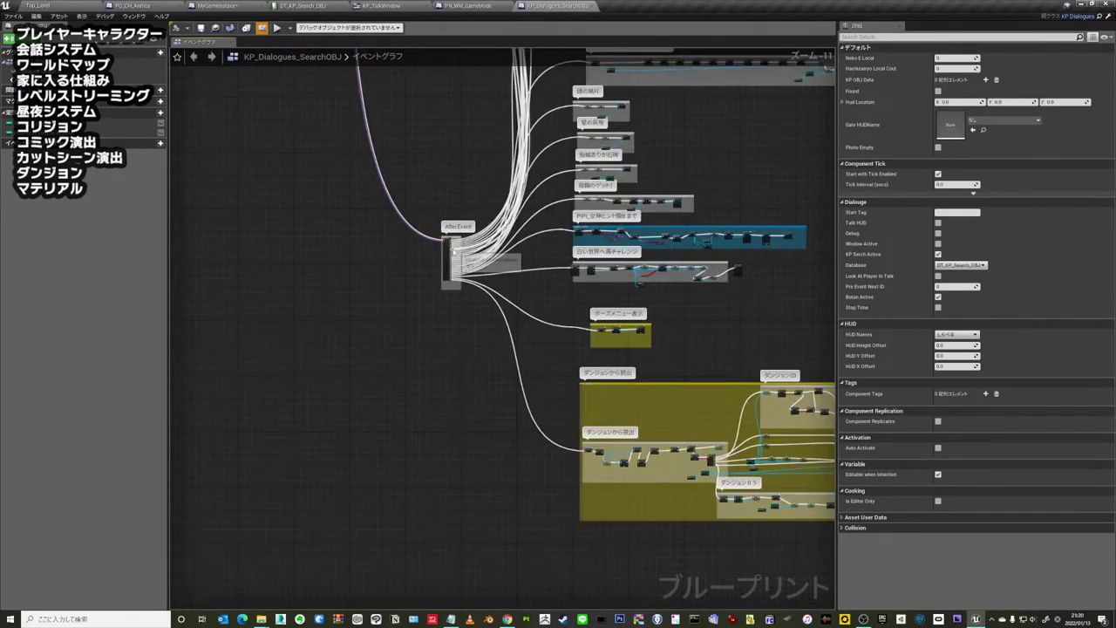
scroll(445, 258, "up", 3)
scroll(446, 258, "up", 5)
scroll(445, 257, "up", 1)
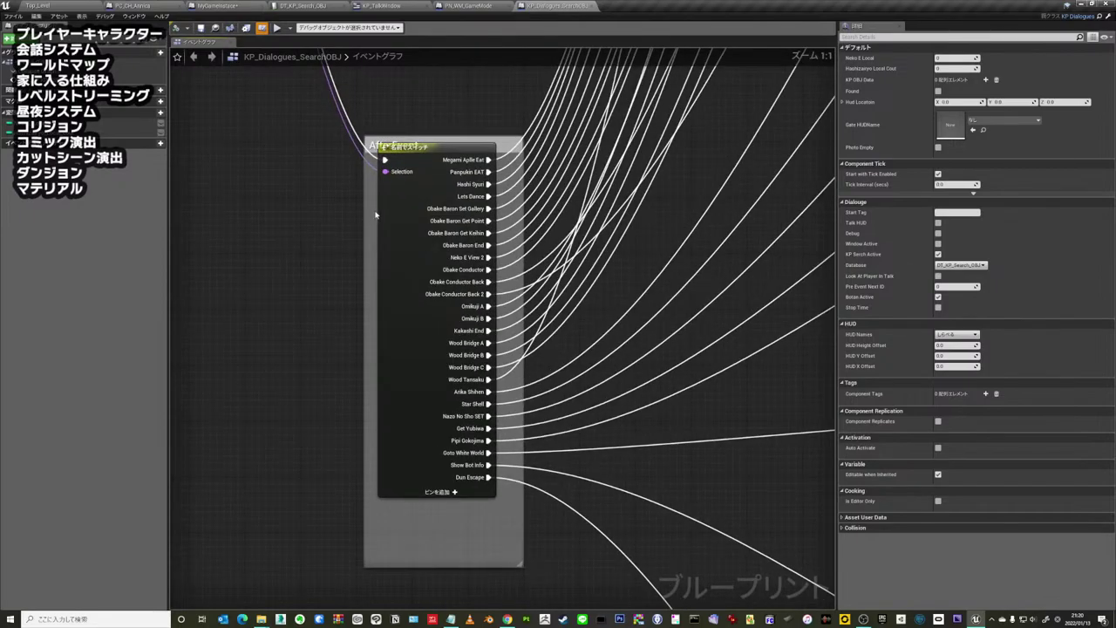
mouse_move(457, 102)
right_mouse_down()
mouse_move(447, 116)
mouse_move(475, 157)
right_mouse_up()
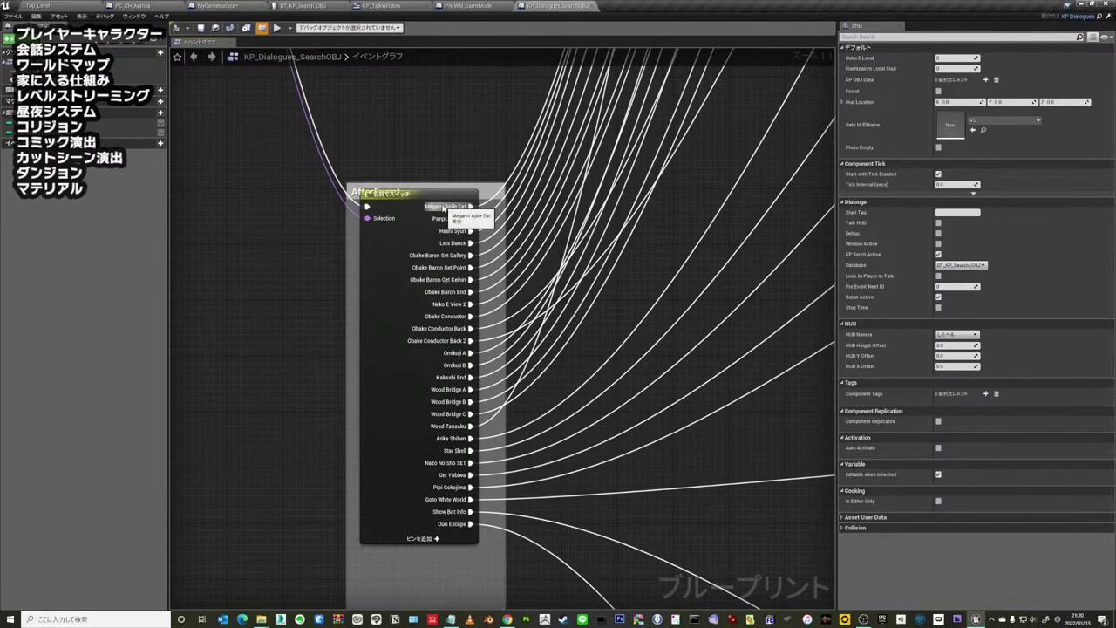
scroll(444, 153, "down", 4)
scroll(448, 130, "down", 2)
scroll(447, 125, "up", 5)
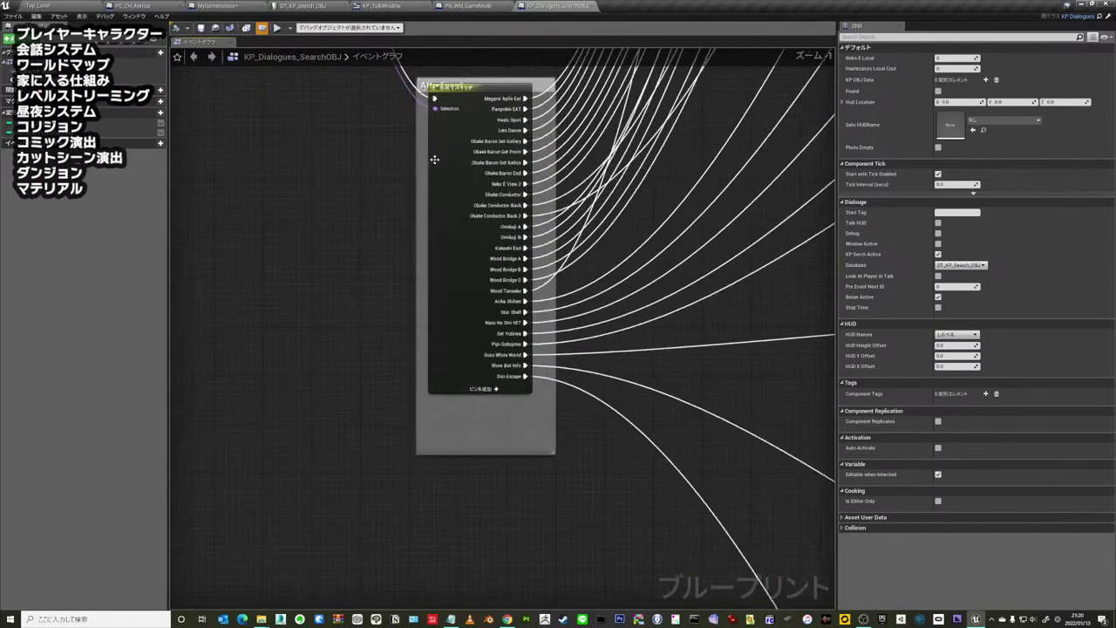
scroll(463, 128, "up", 1)
right_click_drag(463, 128, 418, 166)
scroll(523, 174, "down", 4)
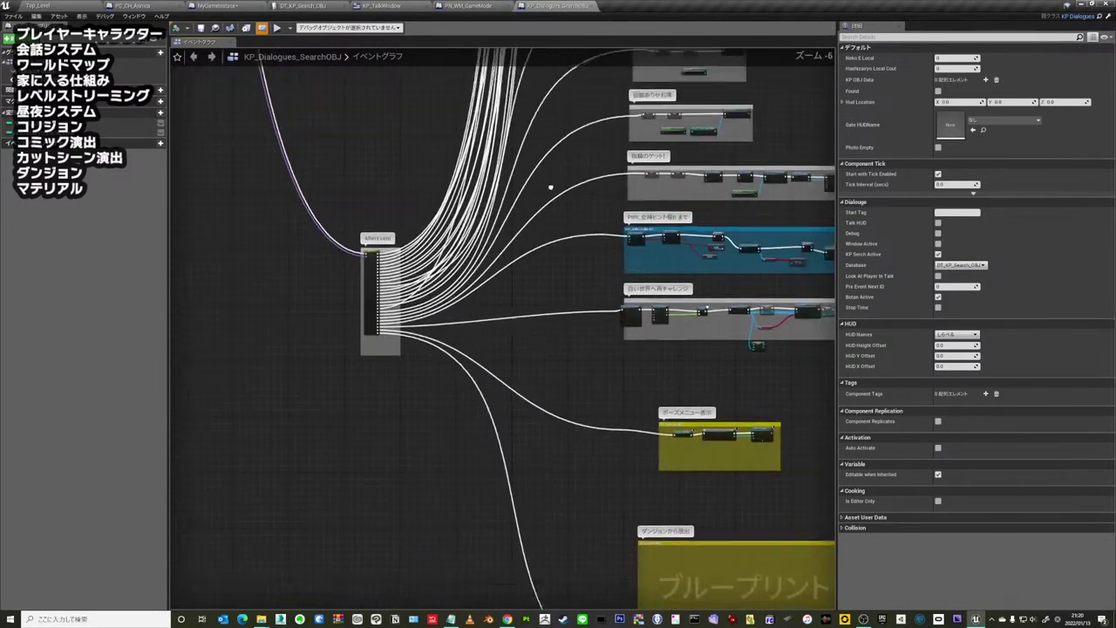
right_click_drag(541, 178, 461, 324)
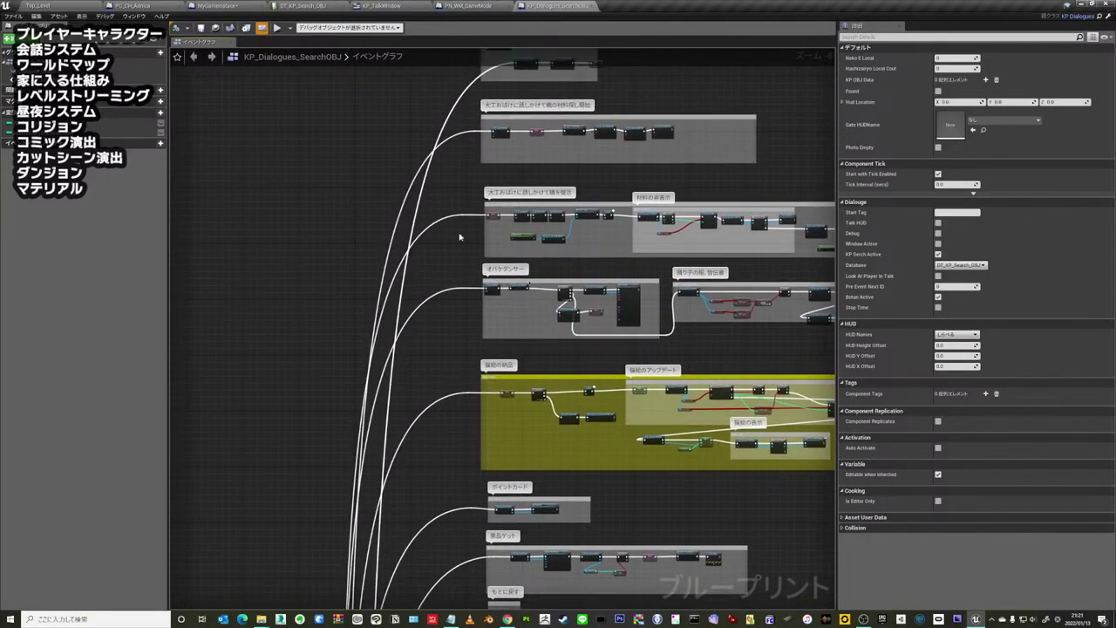
right_click_drag(460, 323, 513, 193)
- Pan over the bridge-materials, 大工おばけ and yellow comment groups, then view DT_KP_Search_OBJ
scroll(512, 193, "up", 5)
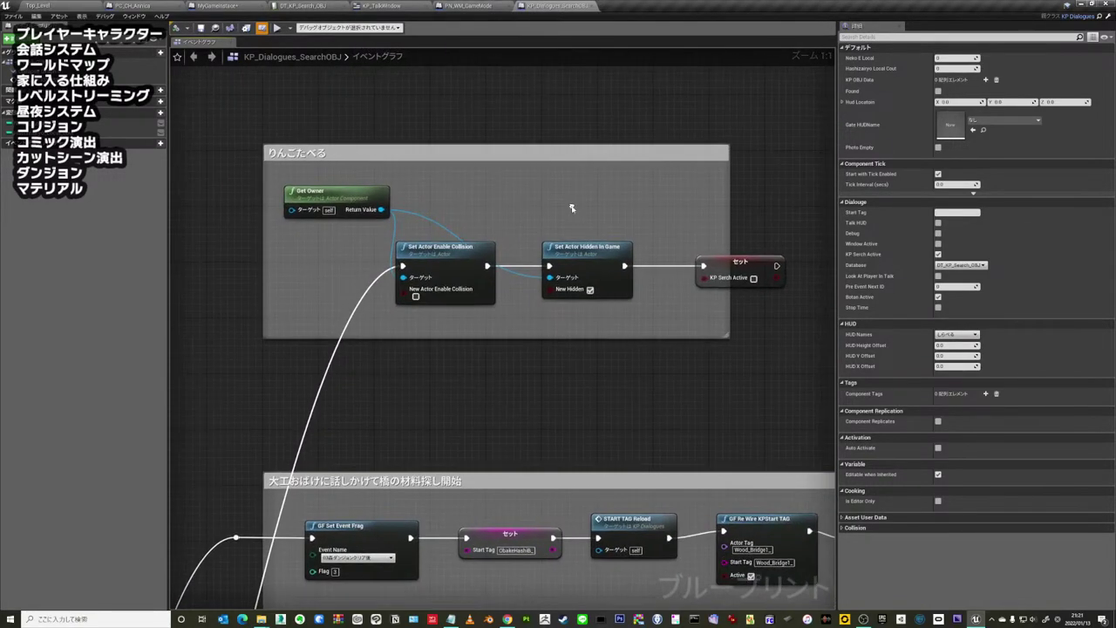
right_click_drag(596, 195, 386, 149)
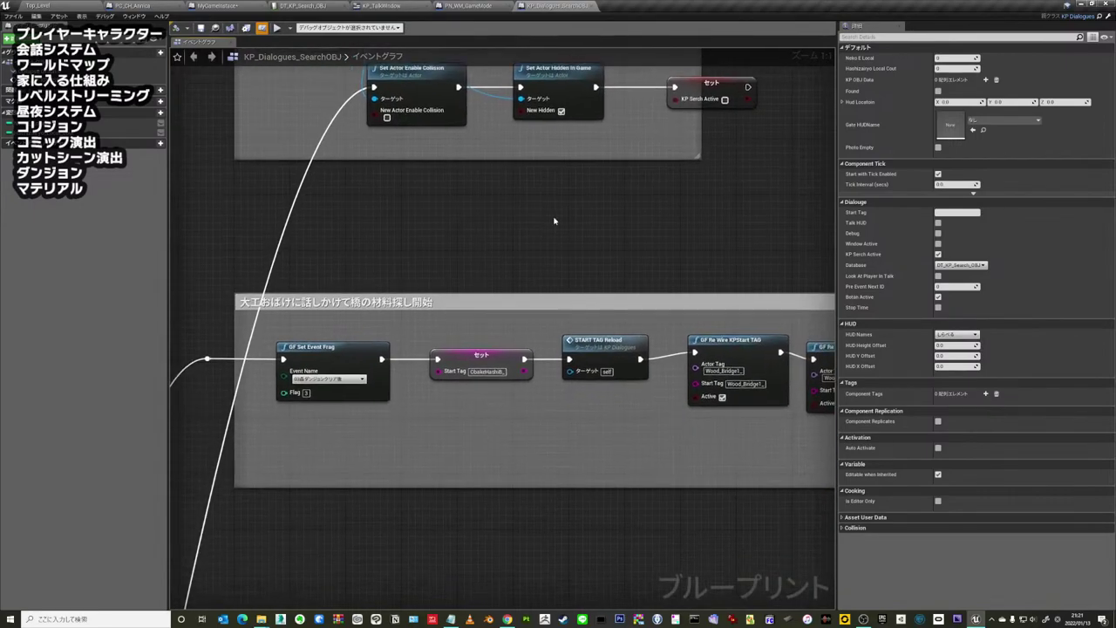
scroll(386, 149, "down", 2)
scroll(365, 301, "down", 2)
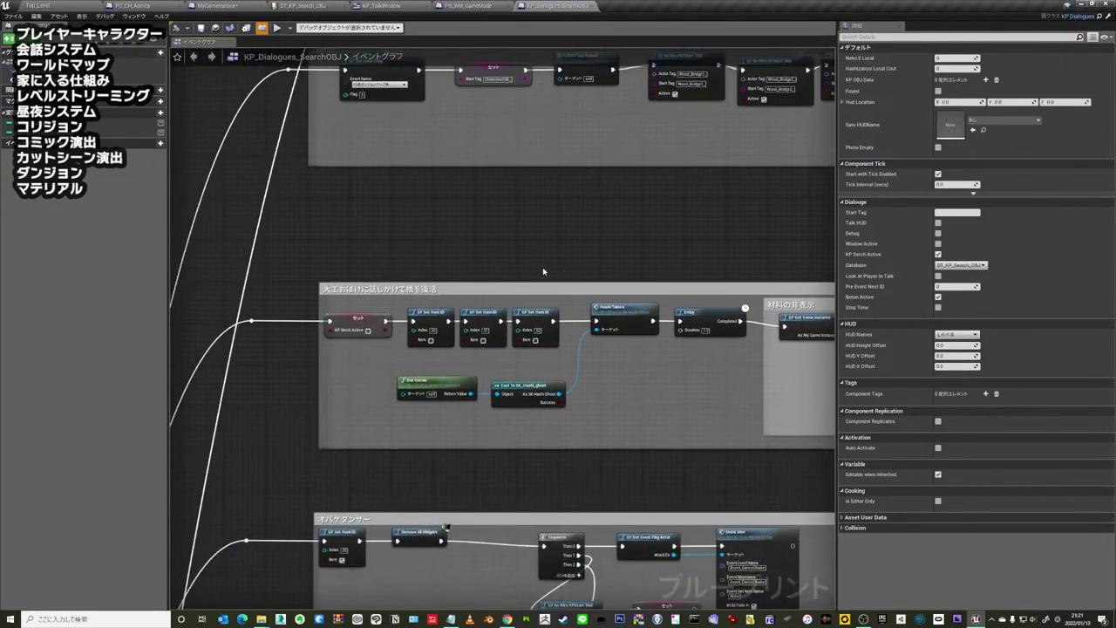
right_click_drag(365, 301, 436, 166)
scroll(436, 166, "up", 2)
scroll(378, 174, "up", 1)
scroll(381, 164, "up", 1)
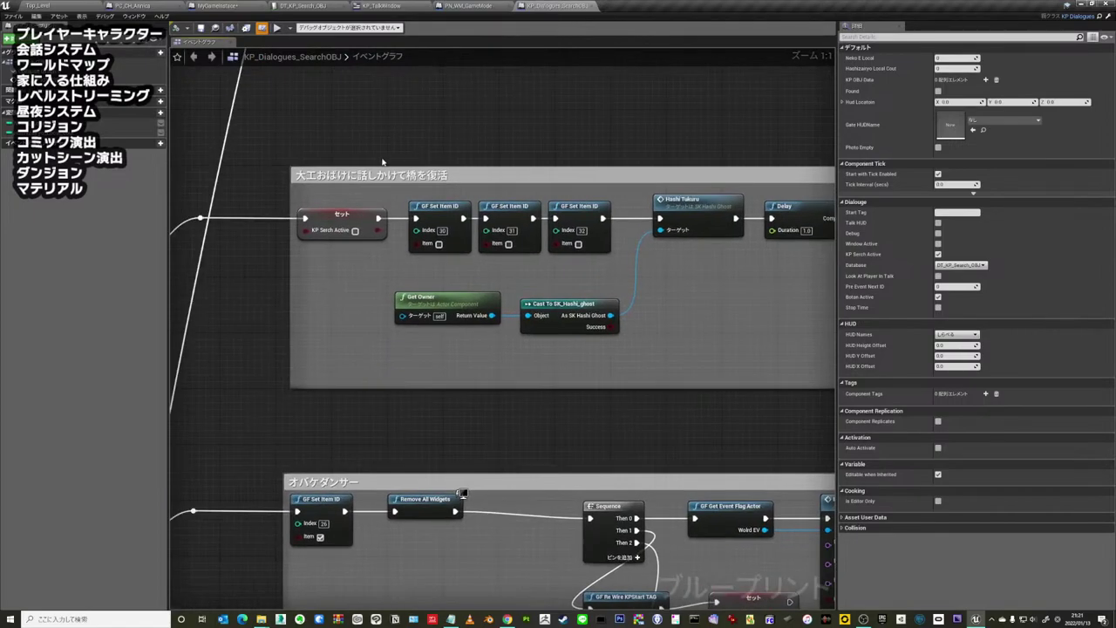
scroll(540, 166, "up", 2)
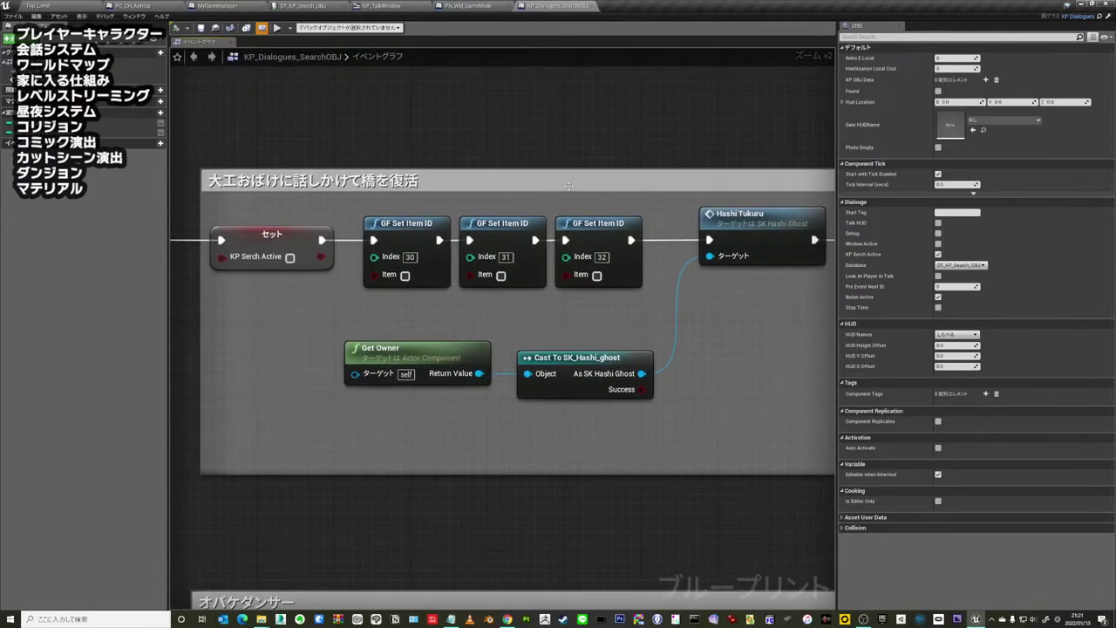
right_click_drag(669, 210, 610, 65)
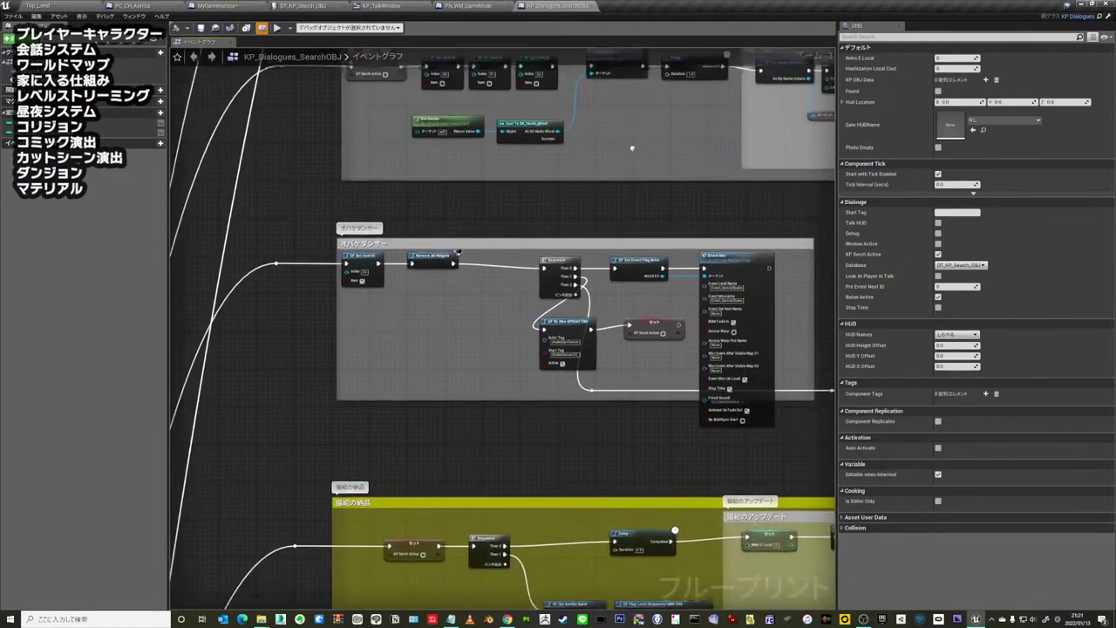
right_click_drag(503, 316, 471, 216)
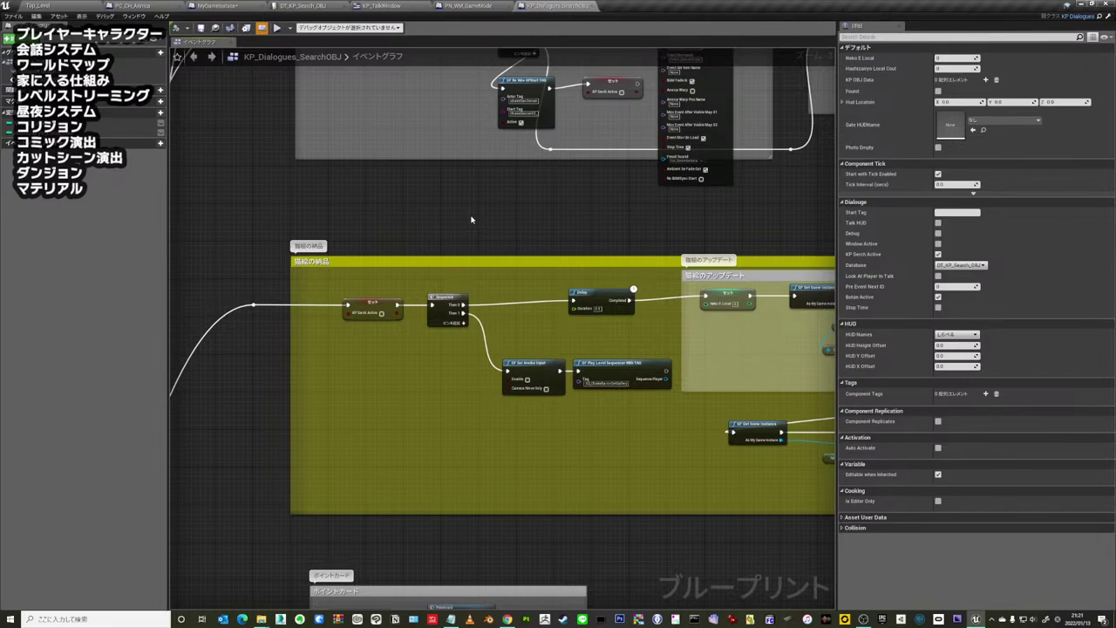
key("ctrl+Tab")
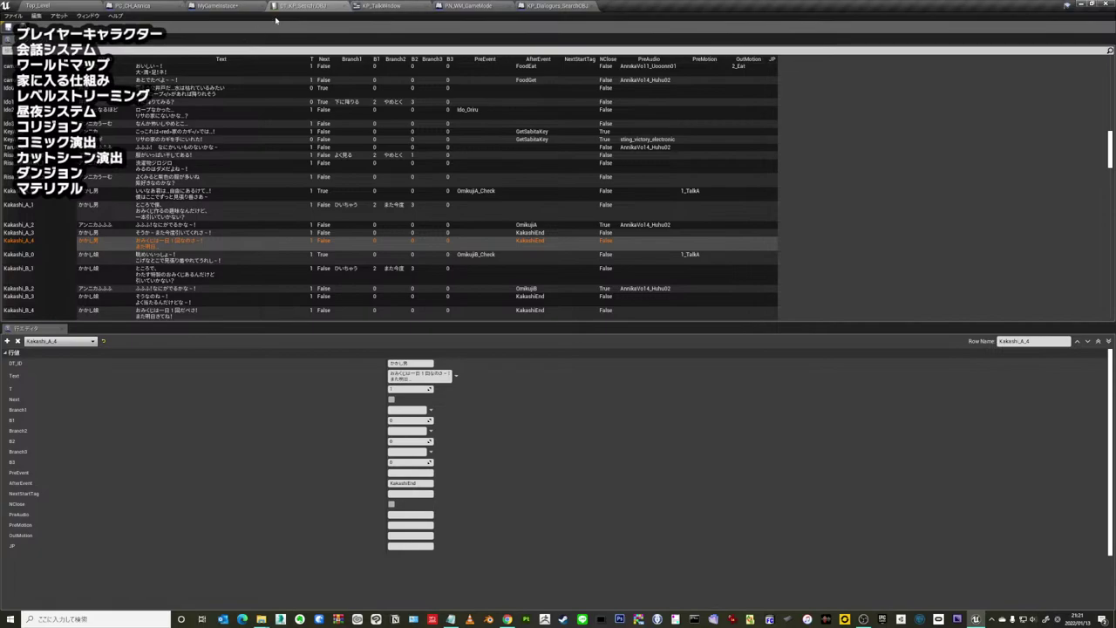
- Flip through the TalkWindow and PN_WM_GameMode tabs back to KP_Dialogues_SearchOBJ
left_click(373, 4)
left_click(468, 5)
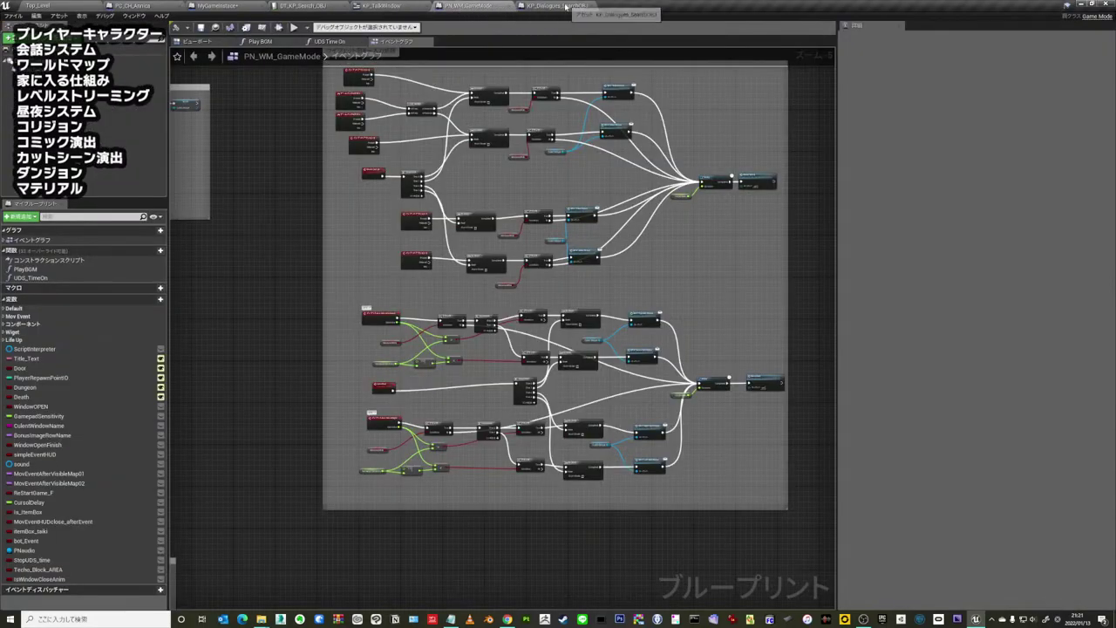
left_click(558, 5)
- Pan up the SearchOBJ event list past the PreEvent node to the events above it
scroll(523, 227, "down", 8)
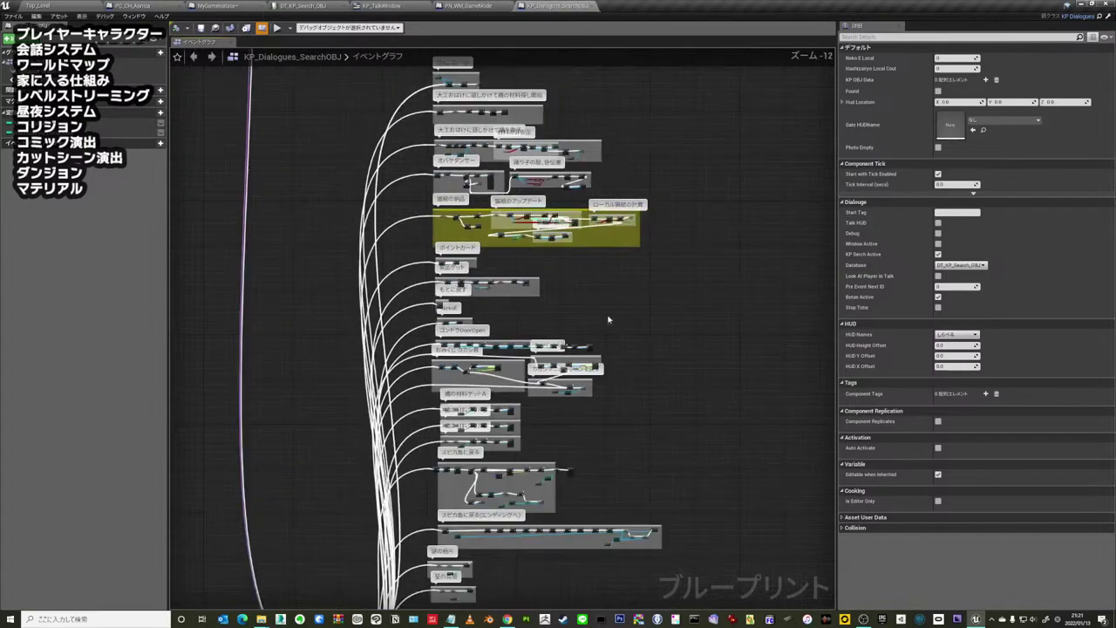
mouse_move(605, 319)
right_mouse_down()
mouse_move(619, 185)
mouse_move(667, 93)
right_mouse_up()
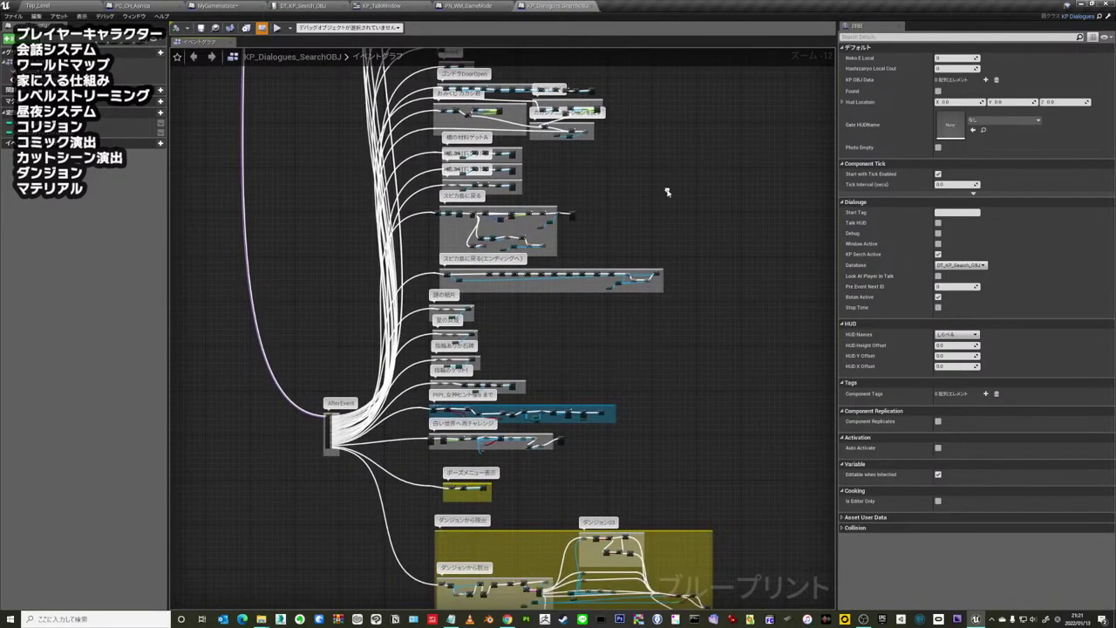
right_click_drag(662, 206, 662, 524)
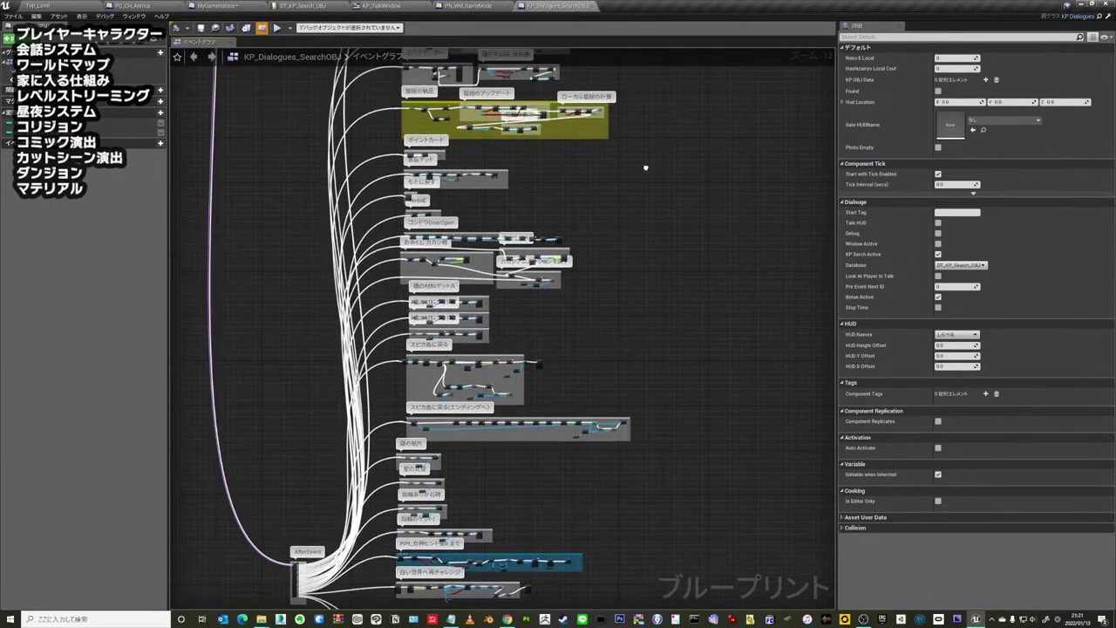
mouse_move(660, 184)
right_mouse_down()
mouse_move(675, 212)
mouse_move(670, 271)
right_mouse_up()
right_click_drag(671, 206, 665, 327)
right_click_drag(666, 273, 666, 326)
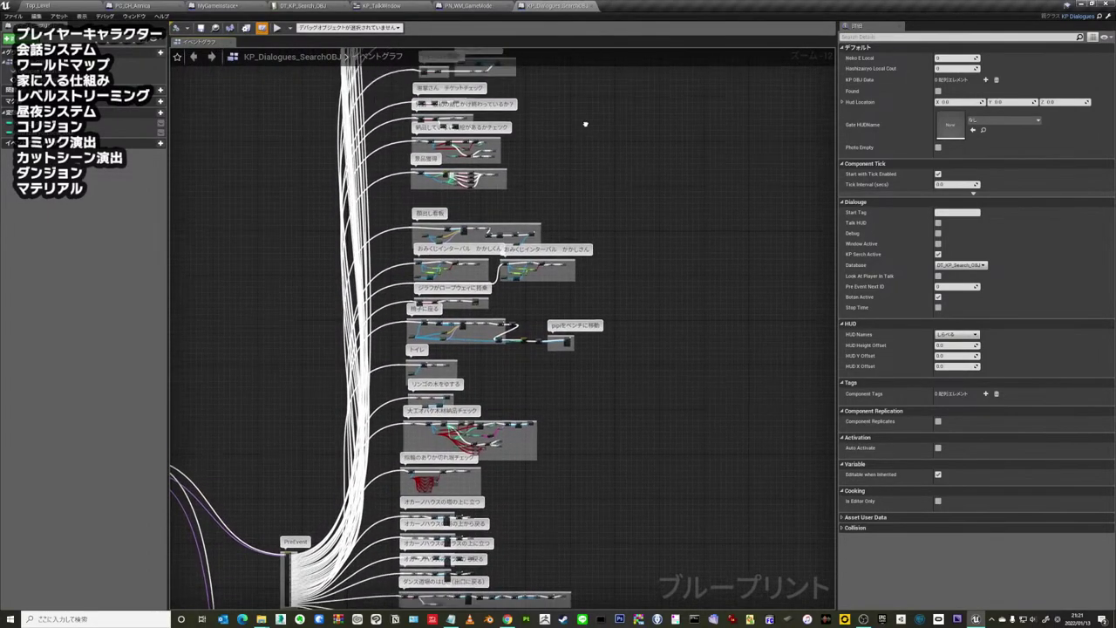
right_click_drag(584, 120, 583, 172)
left_click(38, 5)
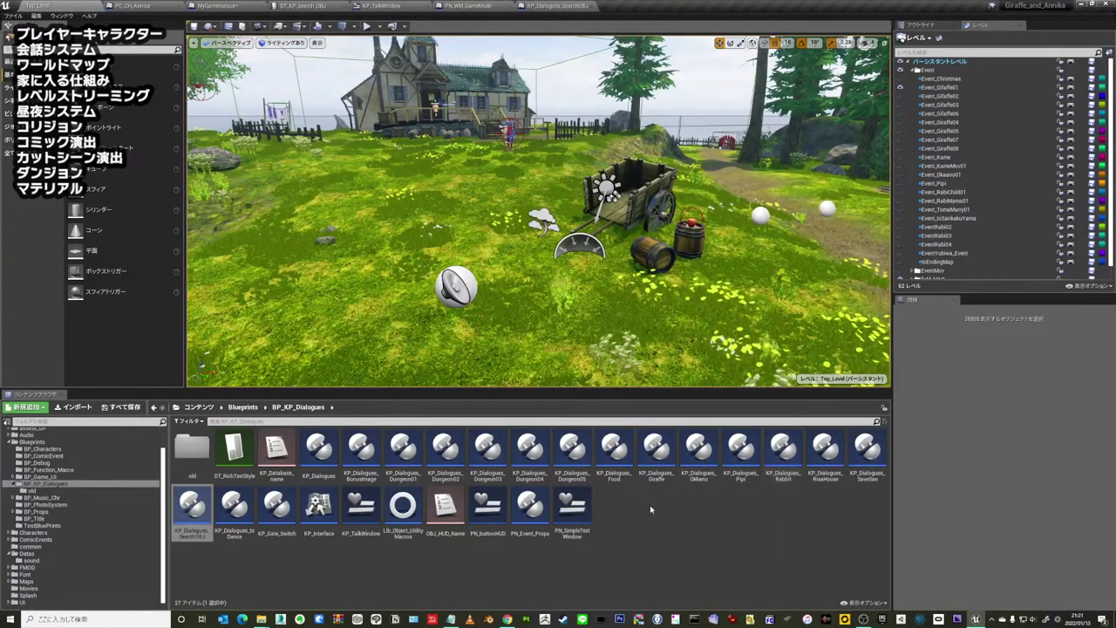
- Open KP_Dialogues_Dungeon02 and zoom into the upper part of its event graph
left_click(450, 446)
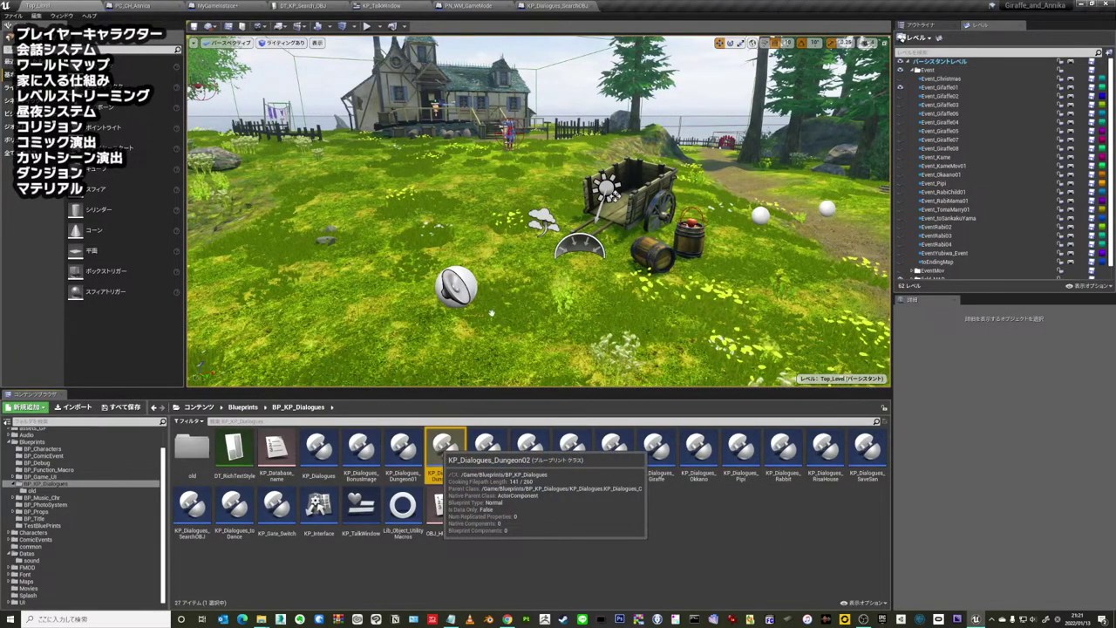
double_click(445, 446)
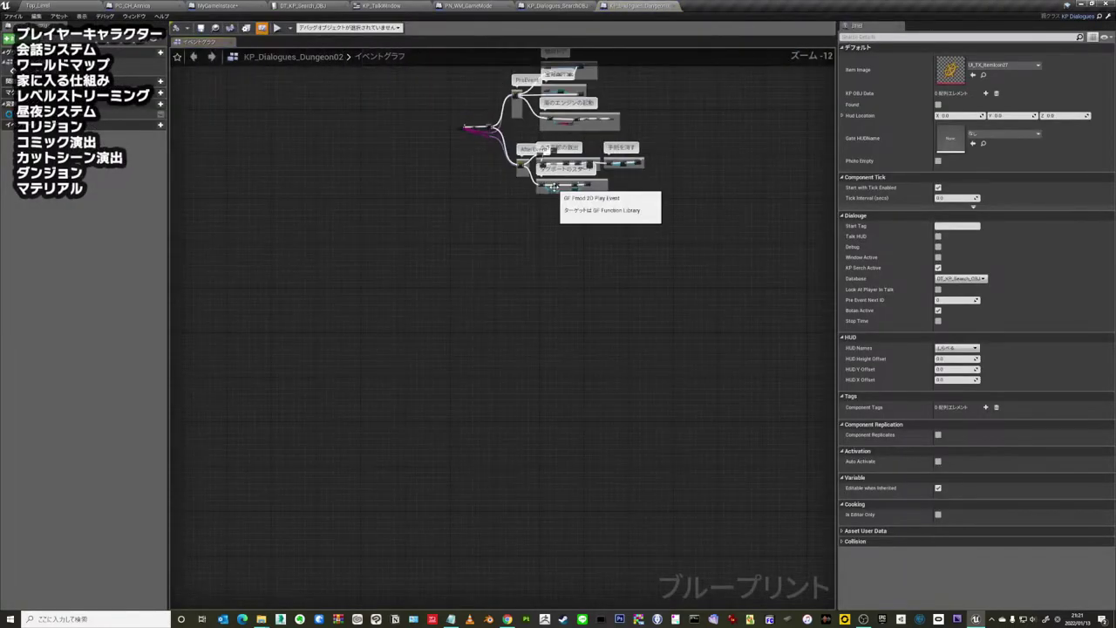
scroll(607, 287, "up", 3)
scroll(607, 286, "up", 3)
scroll(601, 253, "up", 2)
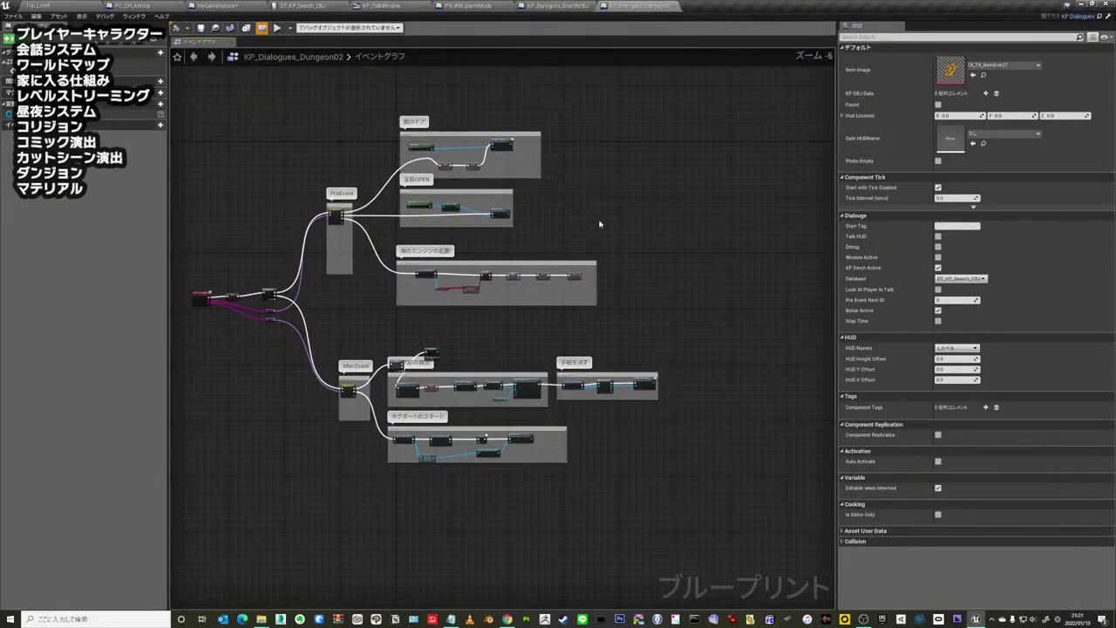
scroll(602, 205, "up", 2)
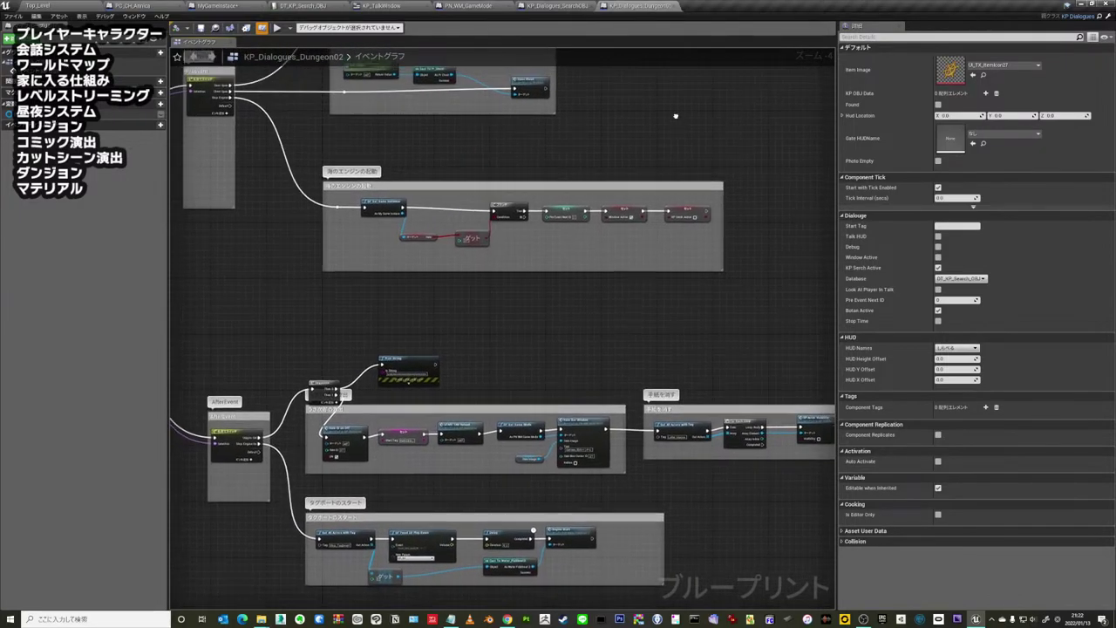
right_click_drag(748, 96, 698, 184)
left_click(533, 6)
- Pan through the door comments: うさぎの家, マリーの家, 天文台, 汎用赤いドア and 青いリサドア
scroll(645, 261, "up", 3)
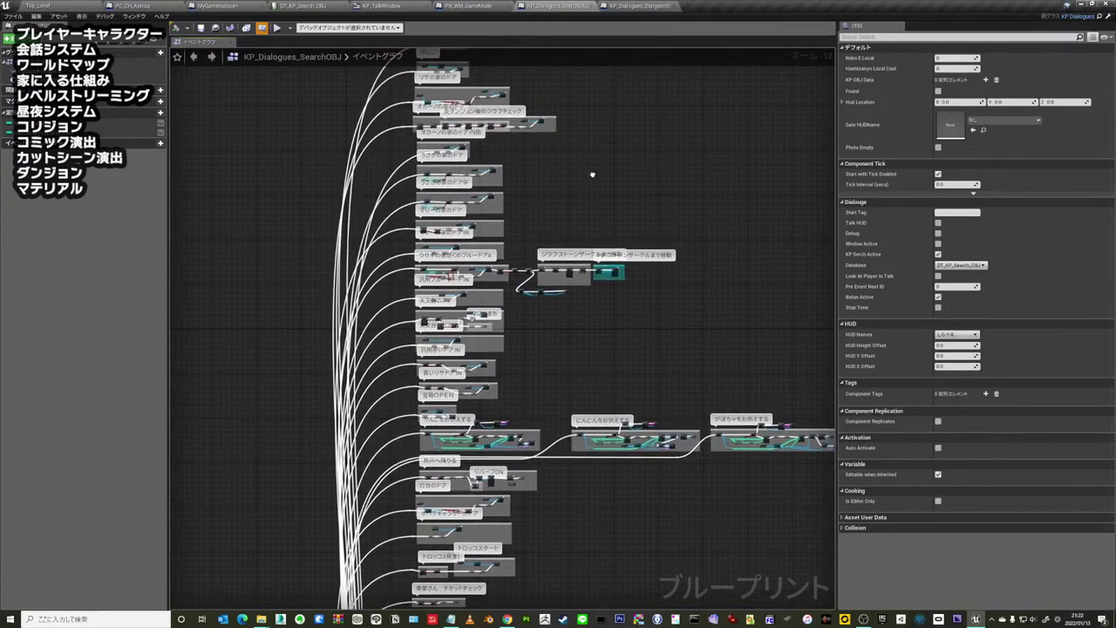
scroll(458, 148, "up", 5)
scroll(458, 148, "up", 3)
right_click_drag(665, 180, 648, 242)
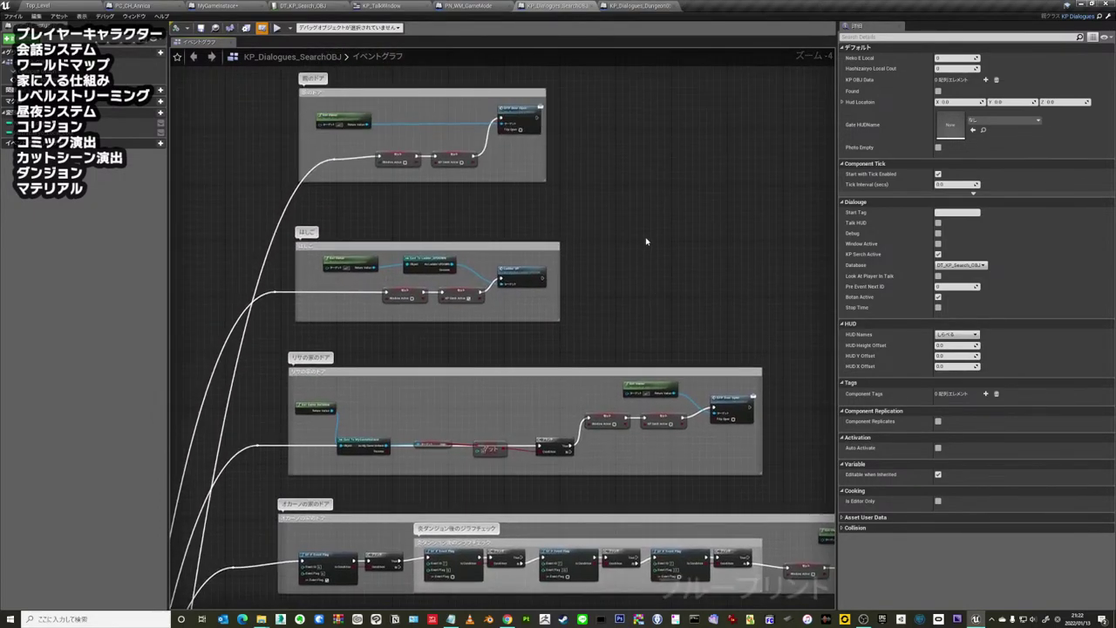
right_click_drag(707, 534, 710, 249)
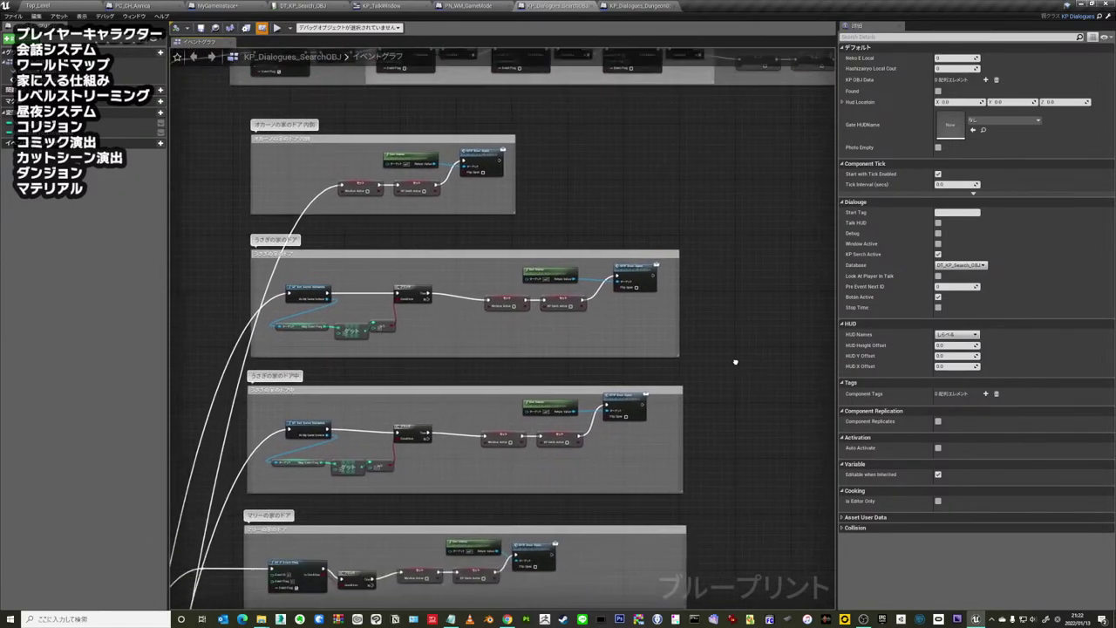
right_click_drag(725, 369, 739, 281)
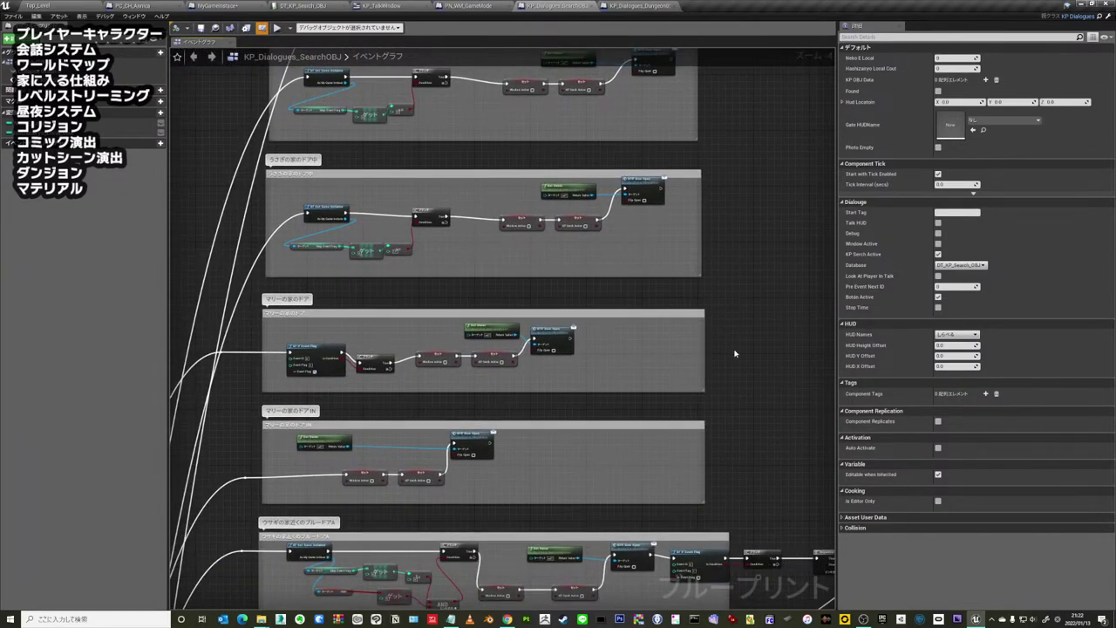
right_click_drag(734, 353, 732, 245)
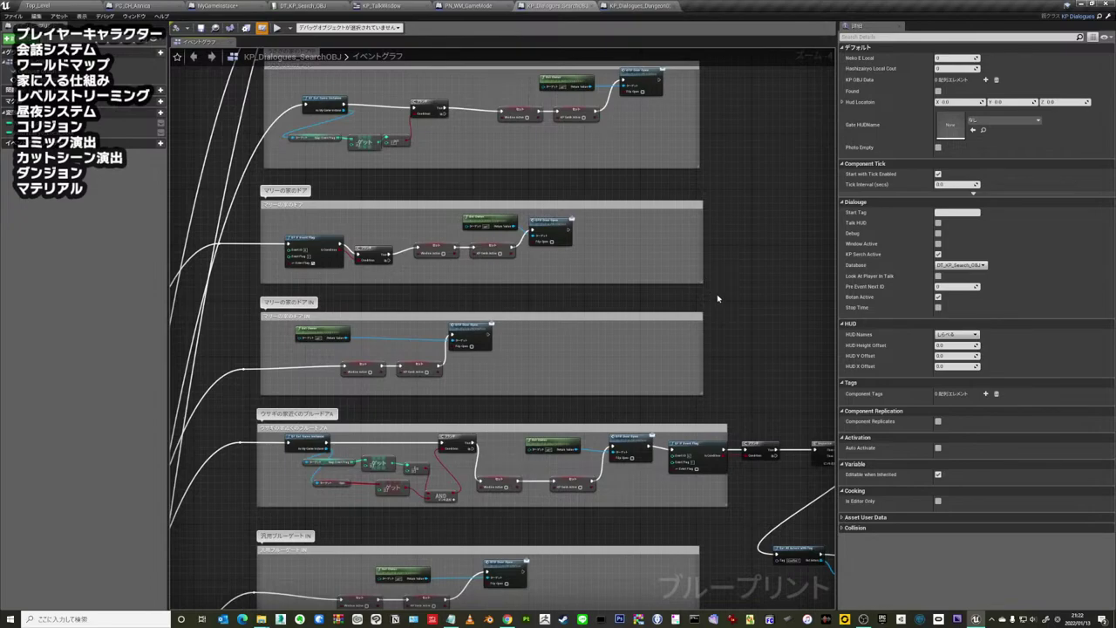
right_click_drag(730, 334, 732, 179)
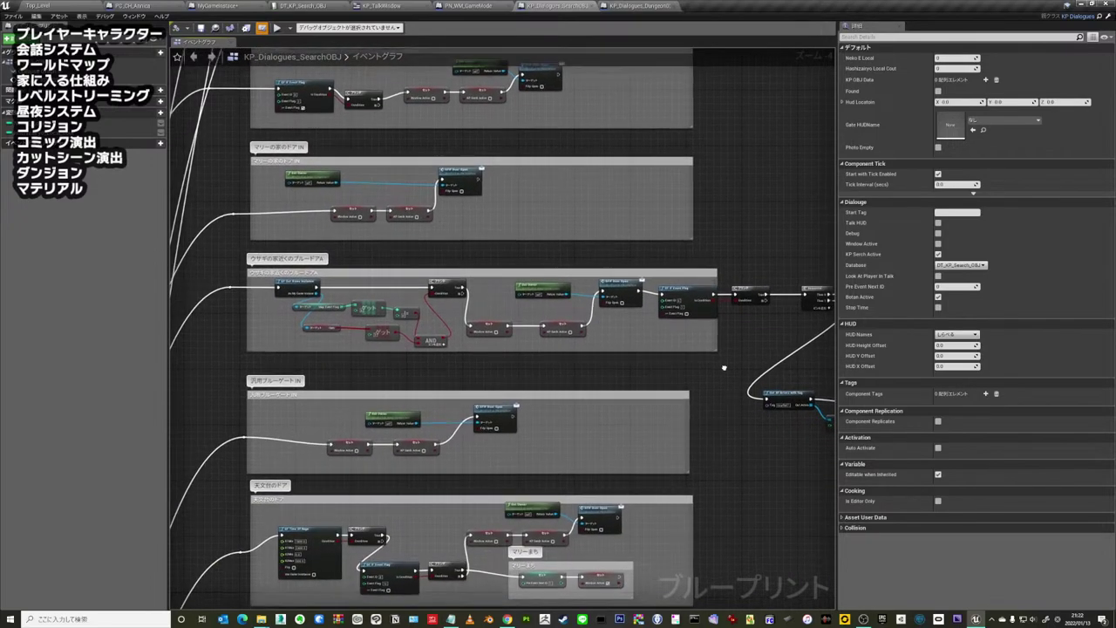
right_click_drag(730, 374, 702, 220)
right_click_drag(724, 357, 725, 226)
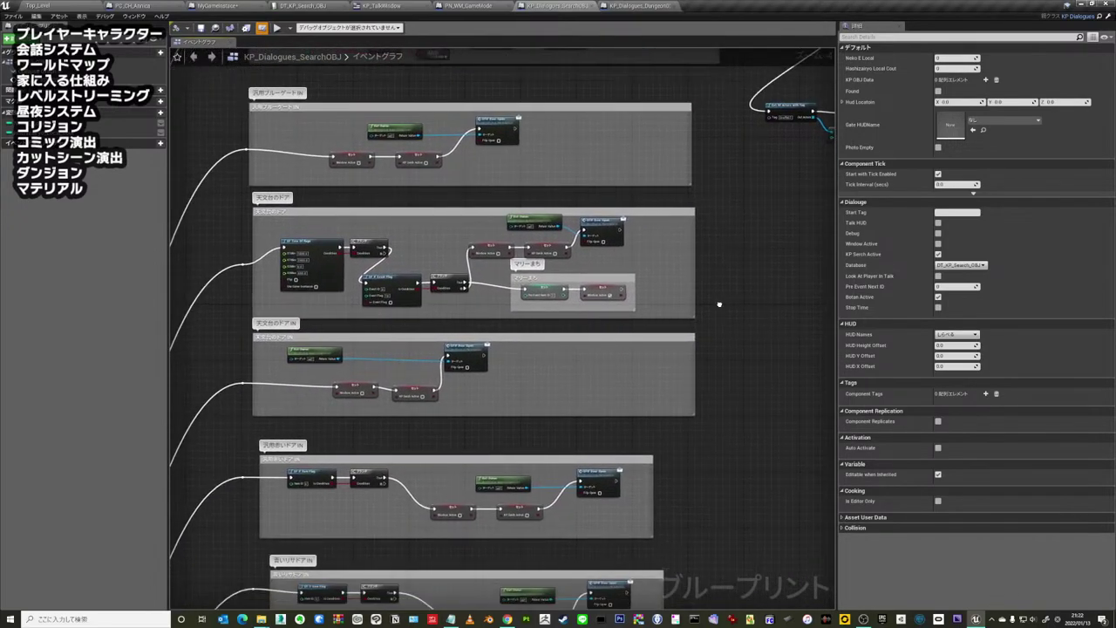
right_click_drag(723, 306, 722, 183)
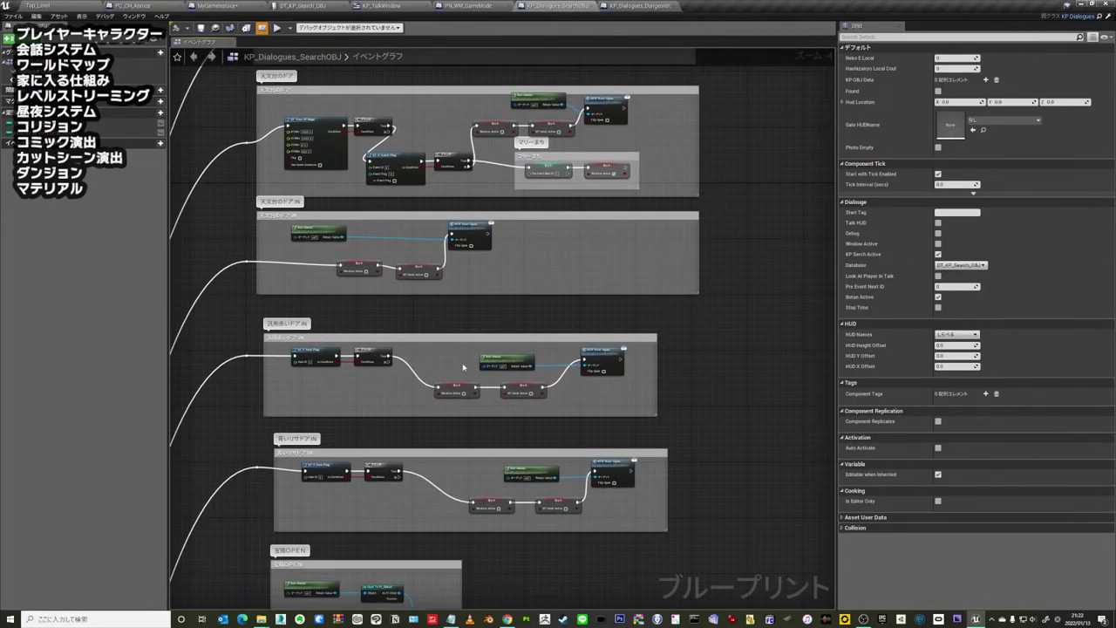
- Move on to the りんごをお供えする, 井戸へ降りる and 灯台のドア sections
scroll(466, 373, "up", 1)
scroll(463, 386, "up", 2)
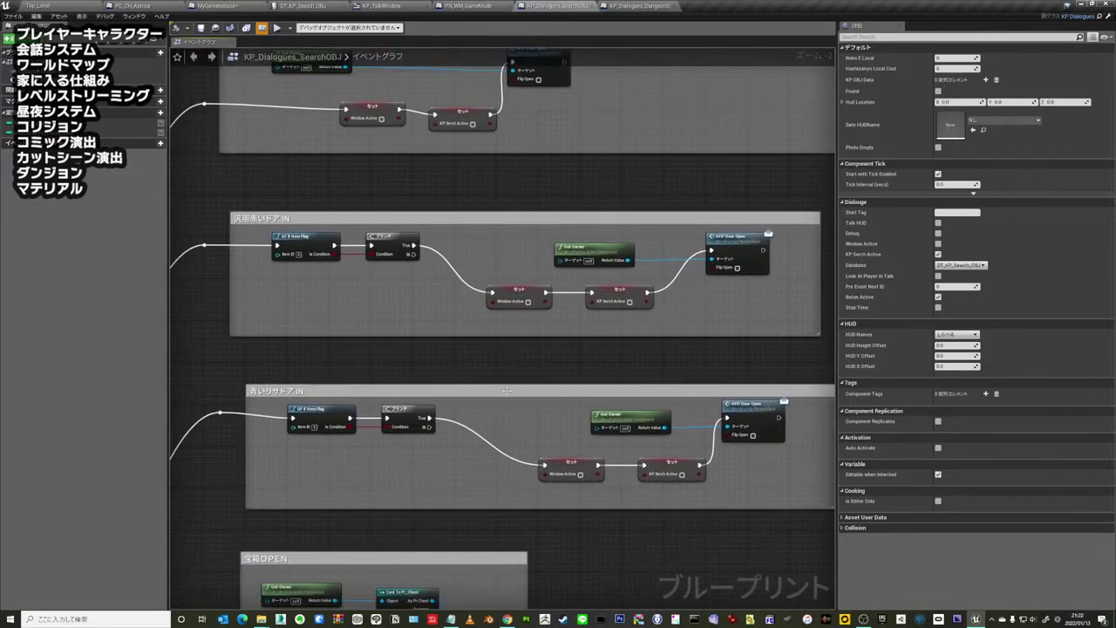
right_click_drag(517, 421, 530, 288)
mouse_move(592, 461)
right_mouse_down()
mouse_move(578, 317)
mouse_move(548, 216)
right_mouse_up()
right_click_drag(530, 425, 500, 280)
scroll(499, 302, "down", 3)
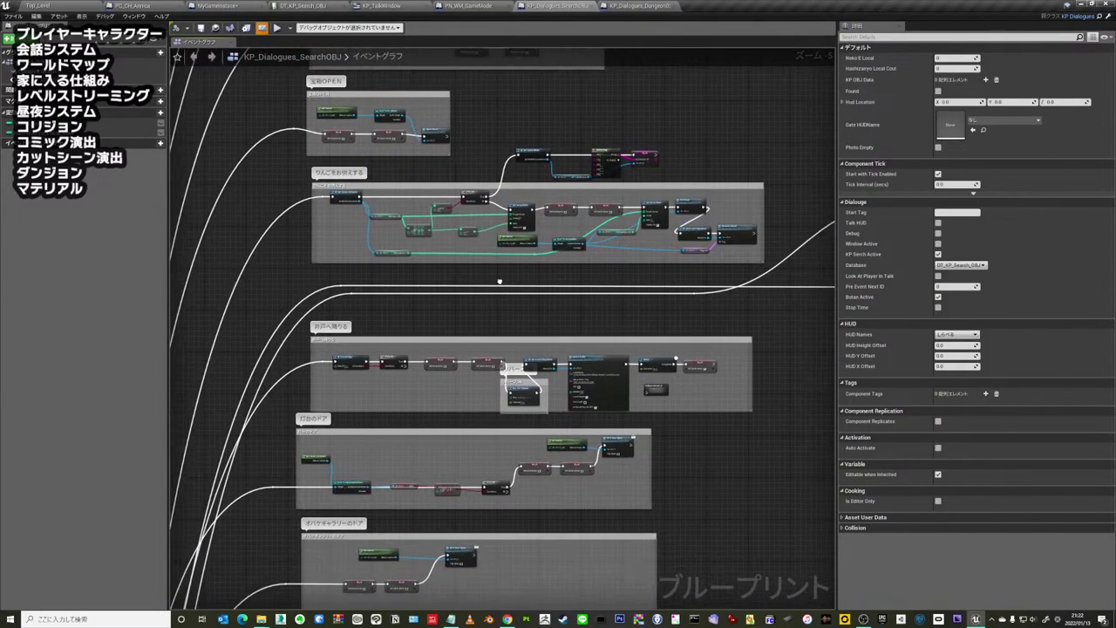
right_click_drag(447, 313, 462, 201)
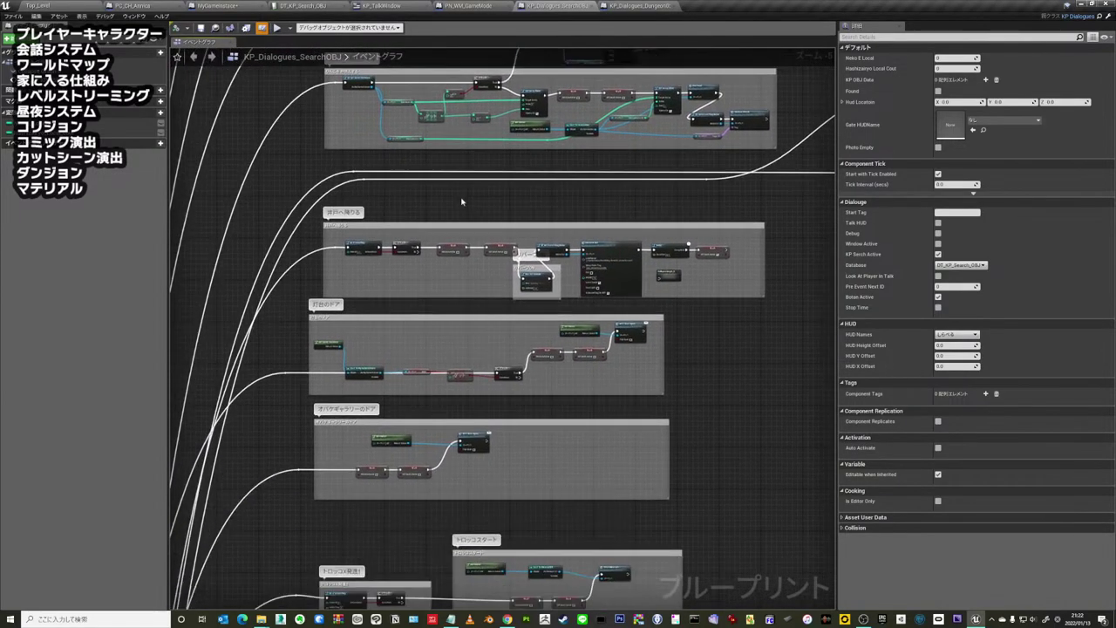
right_click_drag(439, 314, 456, 273)
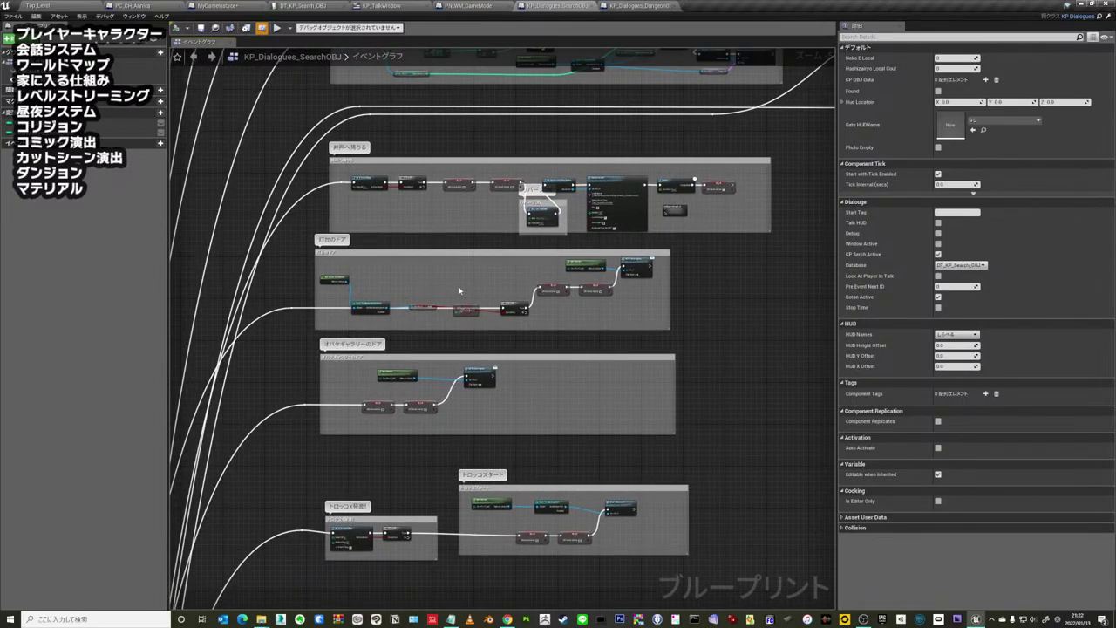
scroll(456, 273, "up", 2)
scroll(455, 273, "down", 1)
scroll(440, 278, "down", 1)
scroll(448, 252, "down", 1)
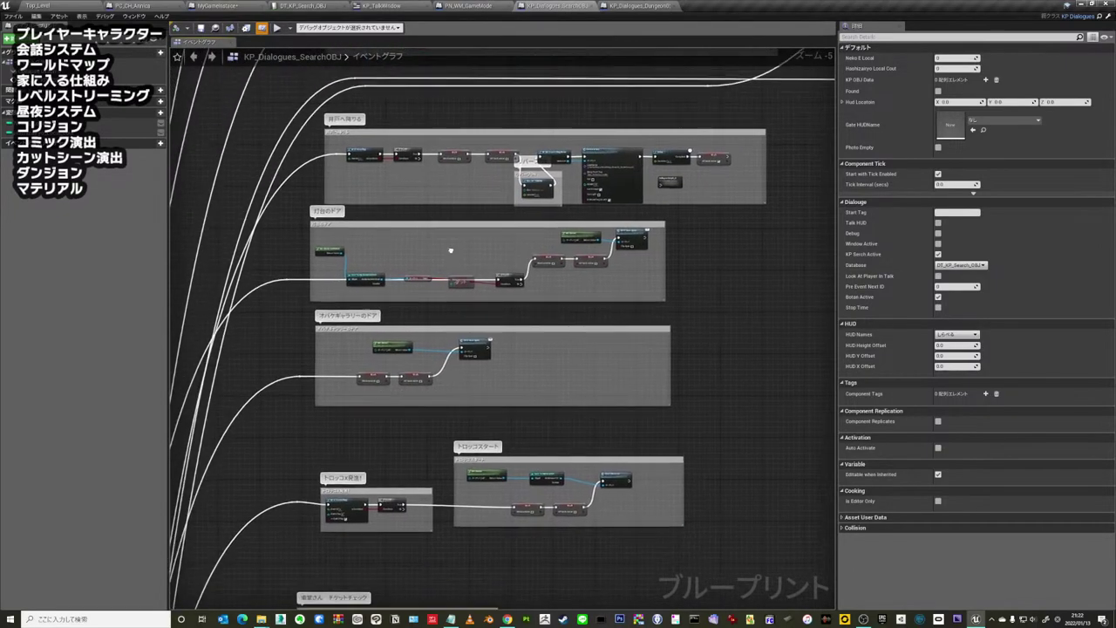
- Bring the トロッコスタート and ticket-check comment sections into view
right_click_drag(731, 464, 740, 271)
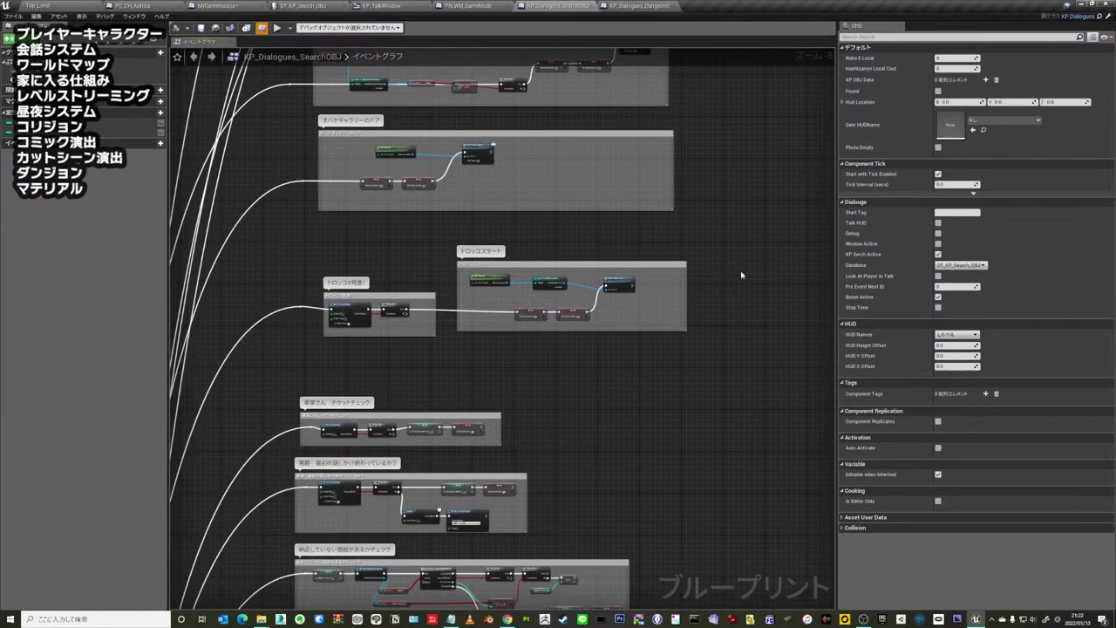
right_click_drag(654, 373, 662, 356)
scroll(507, 253, "up", 2)
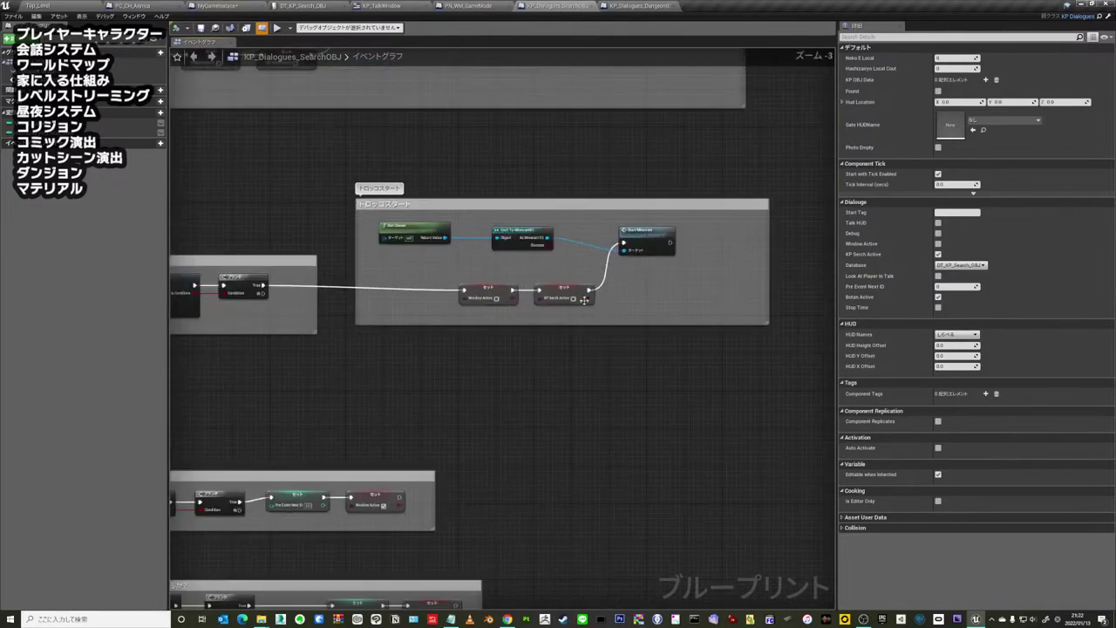
mouse_move(506, 254)
right_mouse_down()
mouse_move(681, 199)
mouse_move(741, 120)
right_mouse_up()
- Zoom onto the delivery-check and 景品獲得 reward sections
scroll(681, 214, "up", 1)
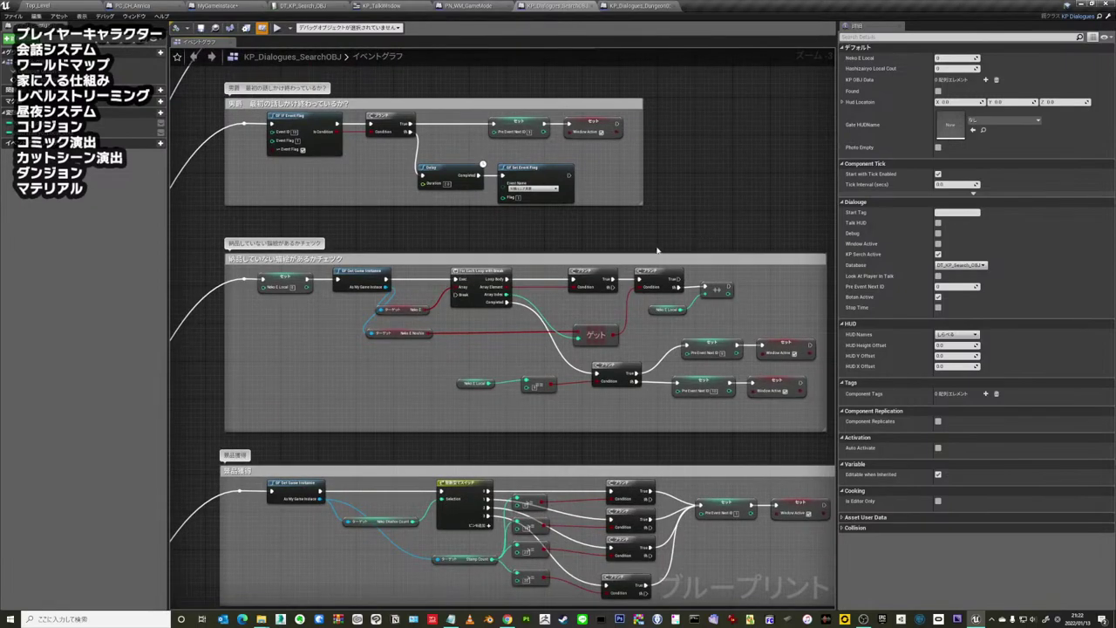
right_click_drag(362, 328, 311, 250)
scroll(311, 249, "up", 1)
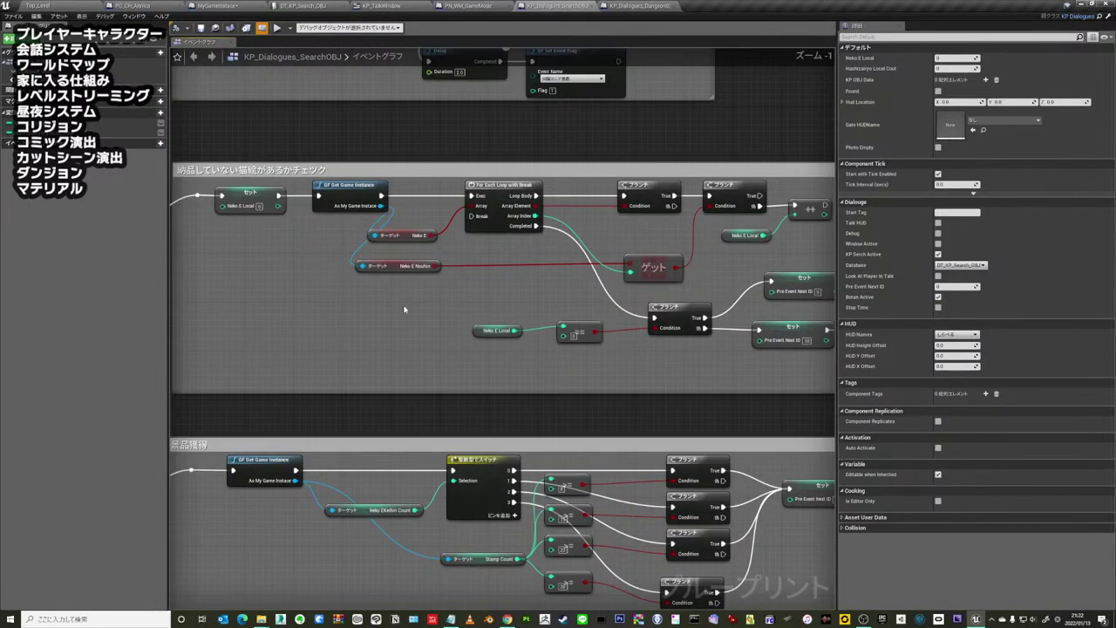
mouse_move(289, 309)
right_mouse_down()
mouse_move(442, 316)
mouse_move(425, 318)
mouse_move(408, 207)
mouse_move(445, 311)
right_mouse_up()
scroll(439, 317, "down", 1)
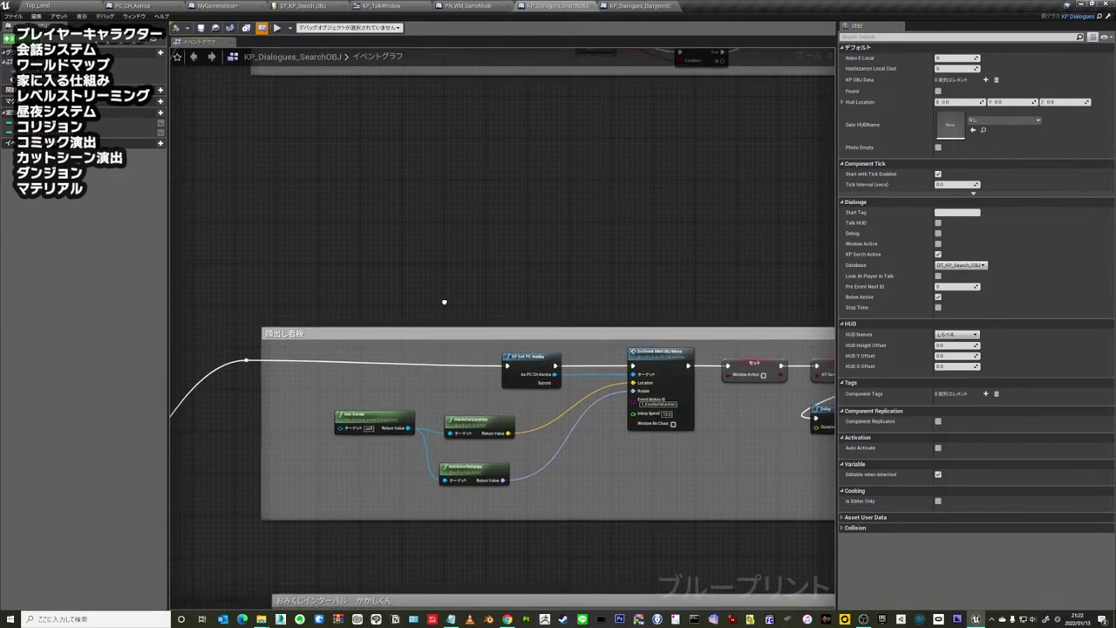
scroll(445, 305, "down", 1)
scroll(367, 167, "down", 1)
scroll(637, 202, "up", 1)
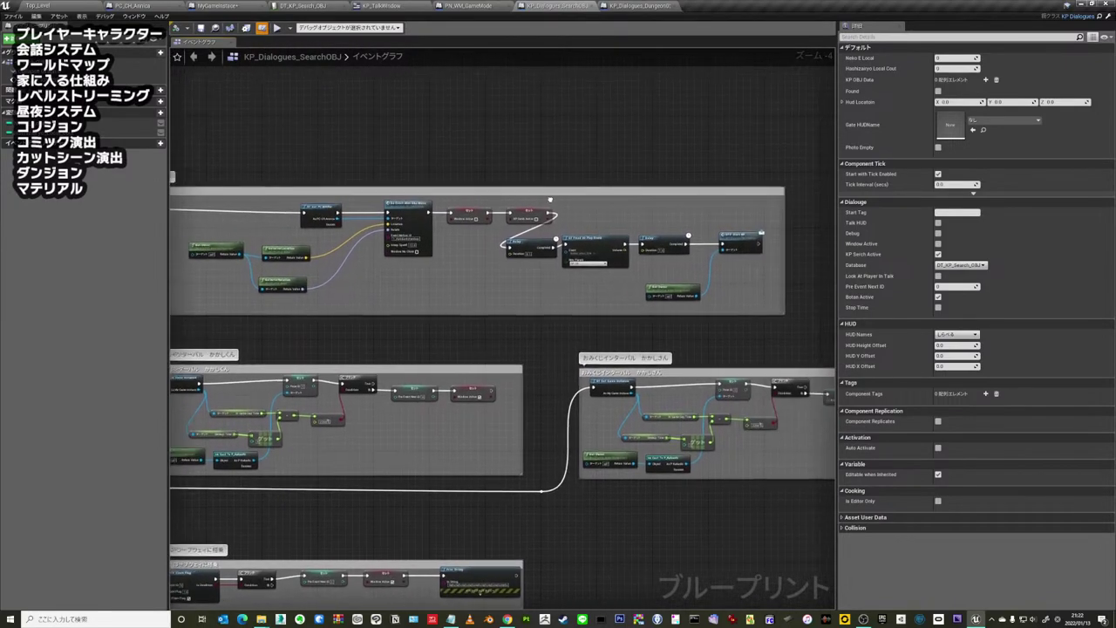
scroll(564, 209, "up", 1)
scroll(469, 319, "down", 1)
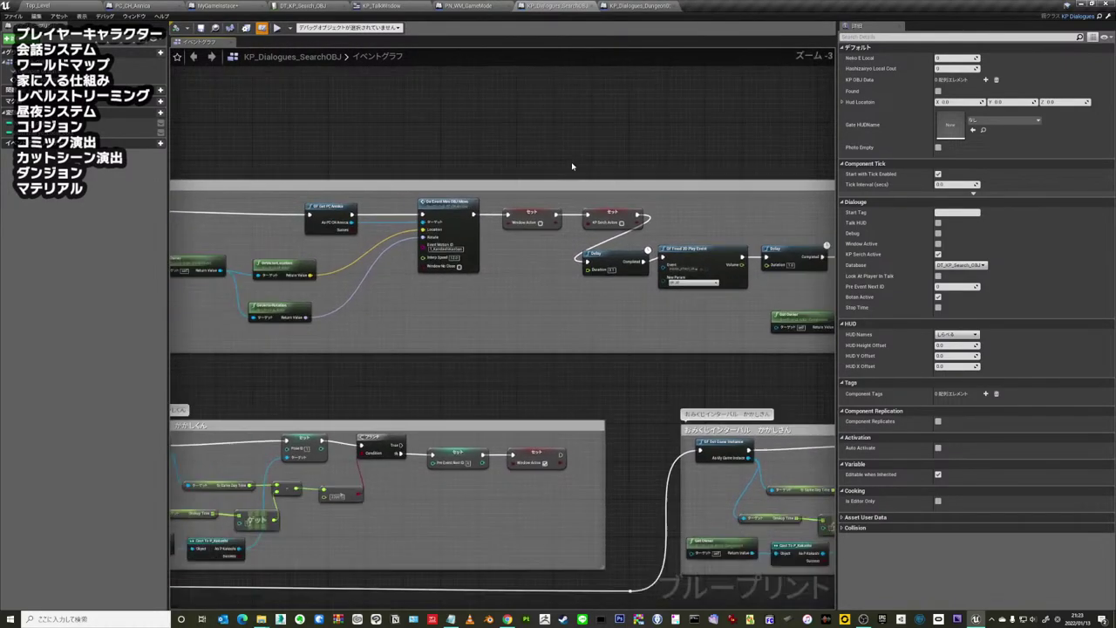
scroll(468, 319, "down", 1)
- Pan to the omikuji-interval sections and zoom out over the full column of comments
right_click_drag(468, 319, 473, 192)
scroll(331, 262, "up", 4)
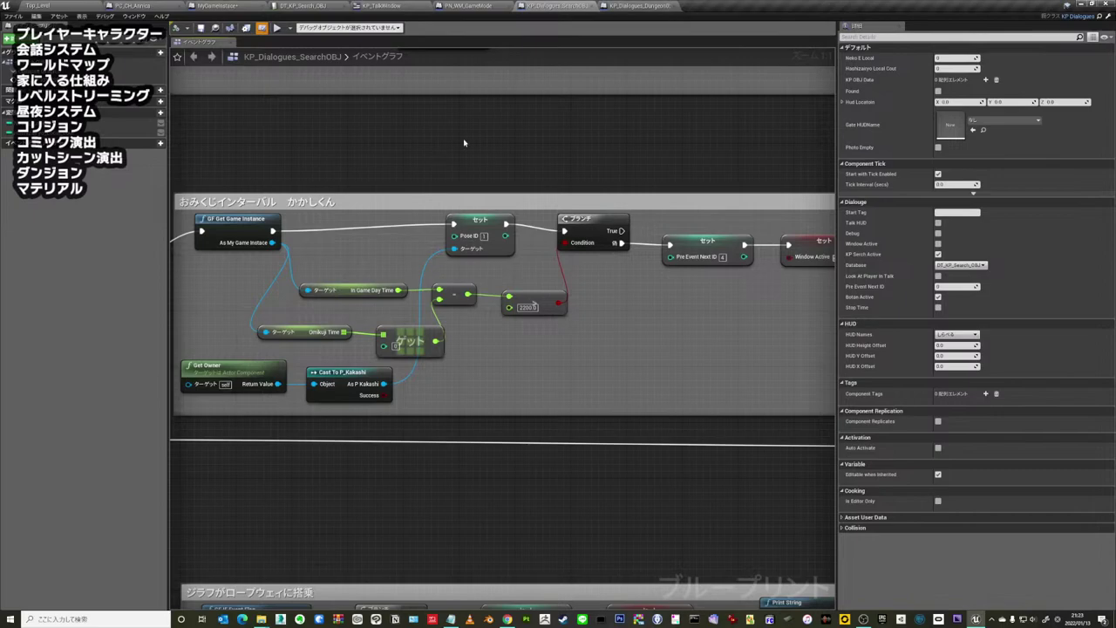
scroll(456, 286, "down", 2)
scroll(497, 262, "down", 4)
scroll(535, 236, "down", 3)
scroll(592, 120, "down", 1)
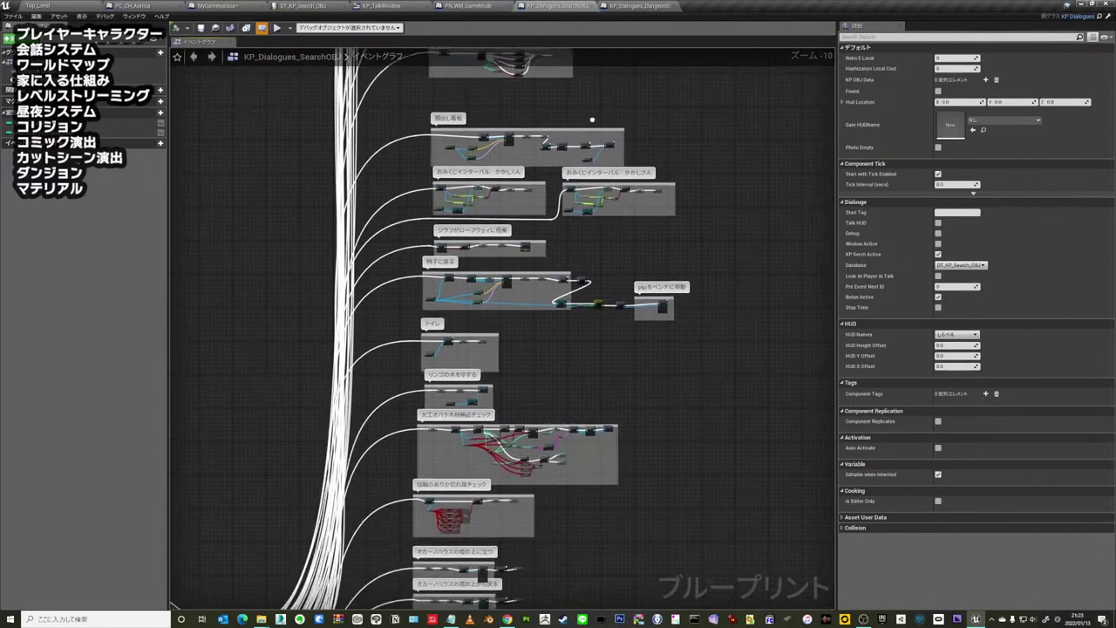
mouse_move(691, 373)
right_mouse_down()
mouse_move(676, 222)
mouse_move(694, 162)
mouse_move(677, 386)
mouse_move(714, 317)
mouse_move(697, 327)
mouse_move(612, 232)
right_mouse_up()
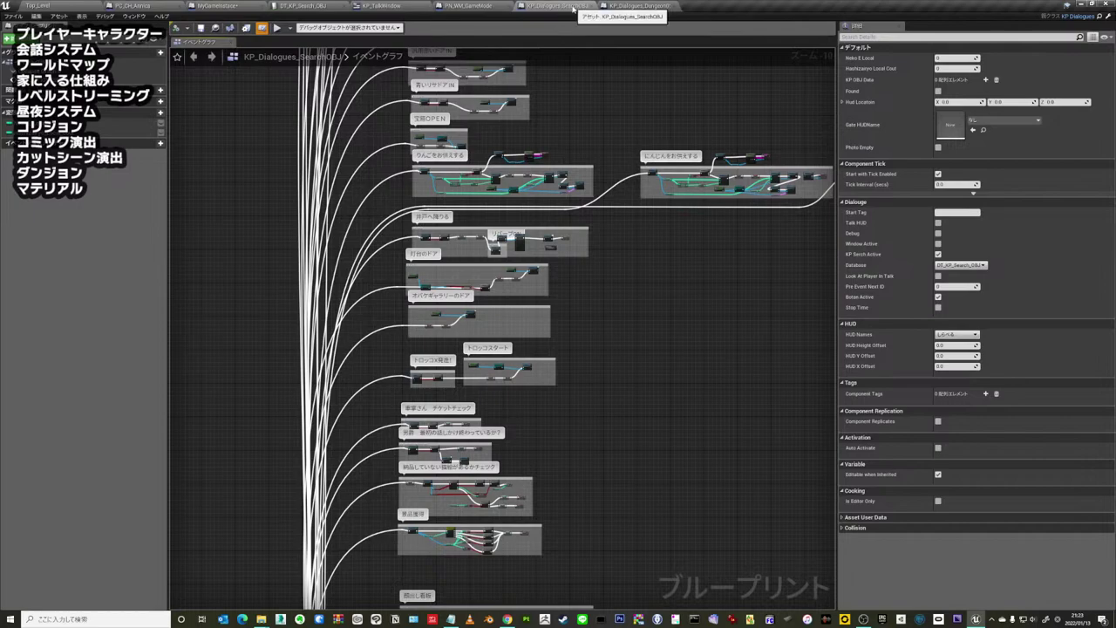
- Close the KP_Dialogues_SearchOBJ and KP_Dialogues_Dungeon02 tabs and step back to Top_Level
left_click(592, 8)
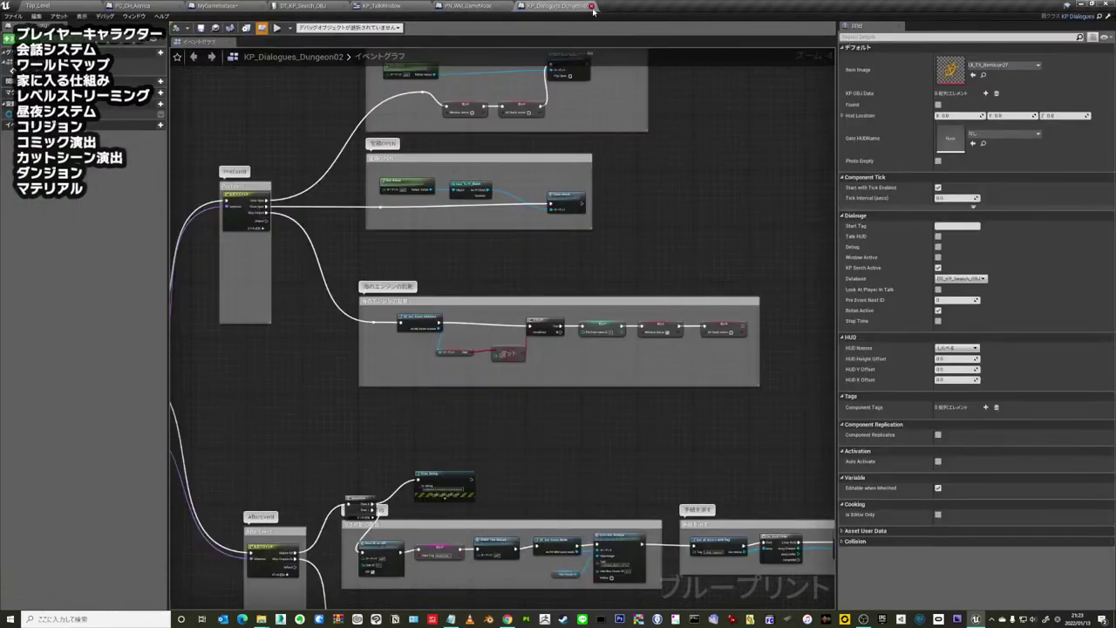
left_click(592, 8)
left_click(380, 7)
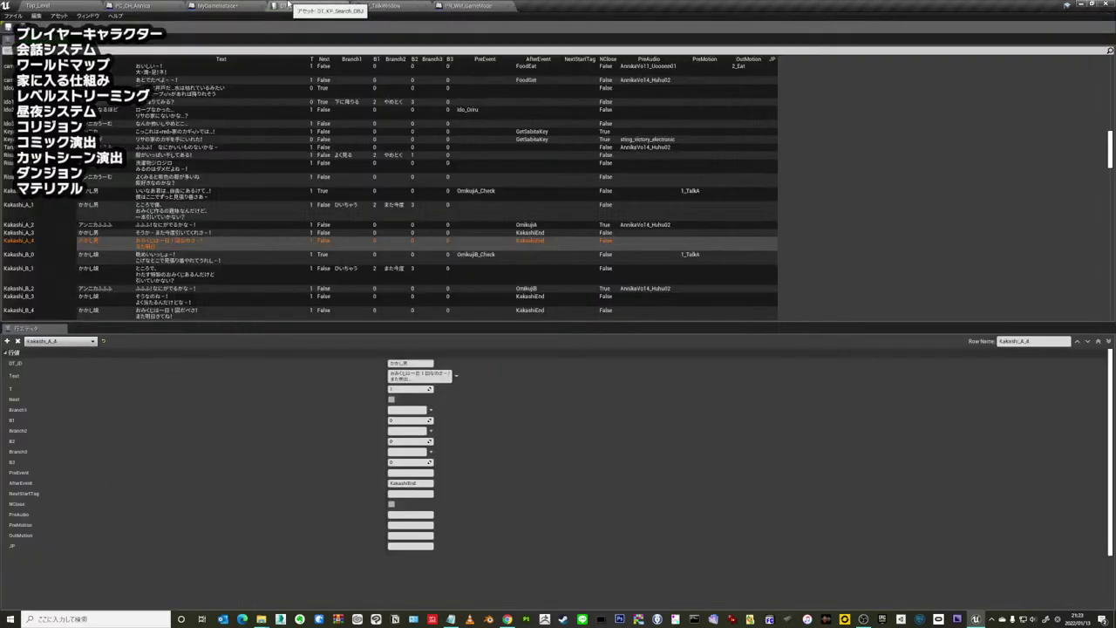
left_click(301, 6)
left_click(139, 6)
left_click(50, 4)
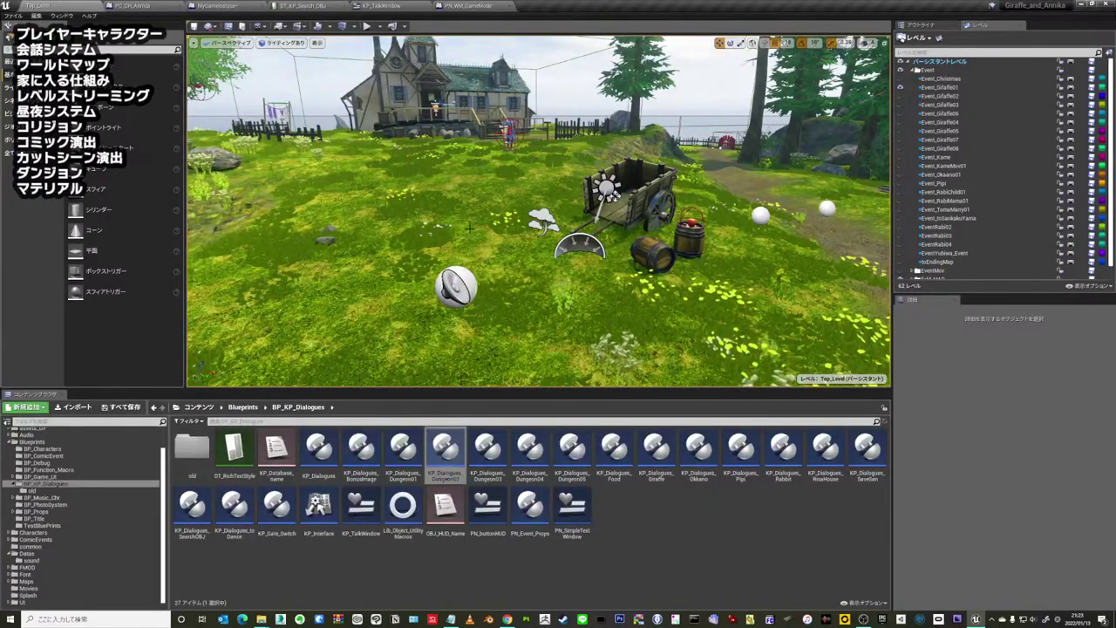
- Orbit the viewport camera around the house and the cart
right_click_drag(470, 222, 523, 201)
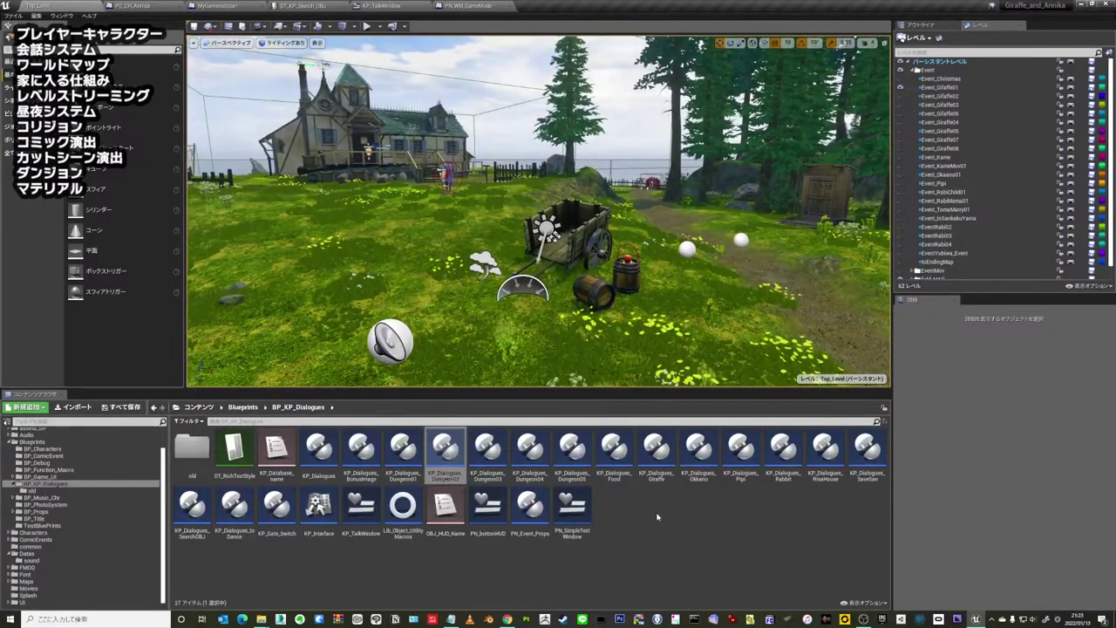
left_click(657, 517)
mouse_move(575, 244)
right_mouse_down()
mouse_move(505, 235)
mouse_move(610, 252)
right_mouse_up()
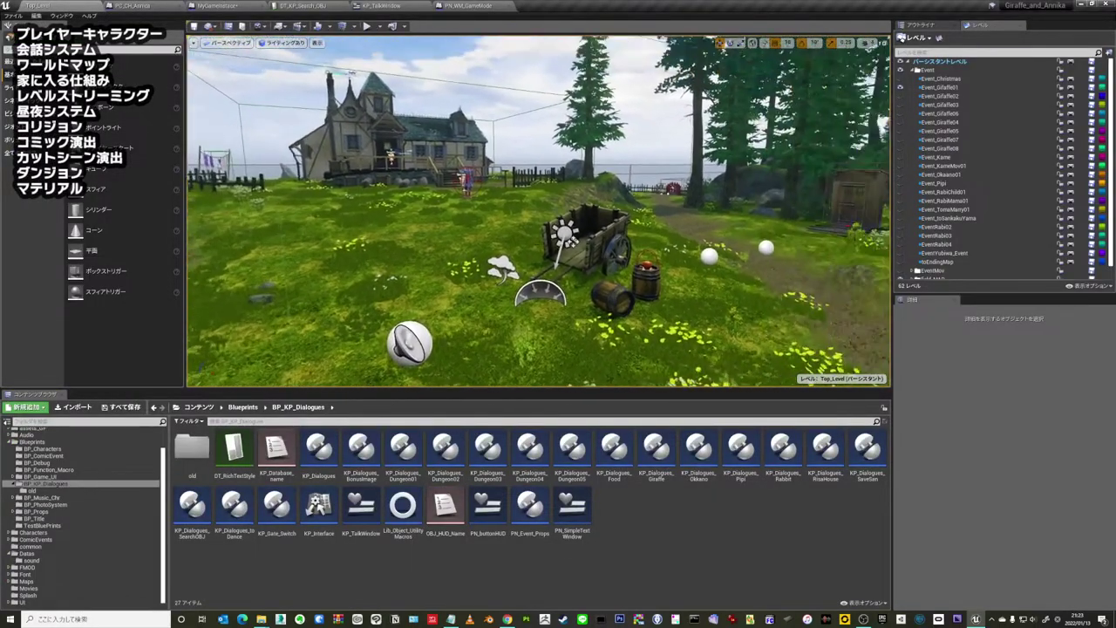
scroll(538, 211, "down", 2)
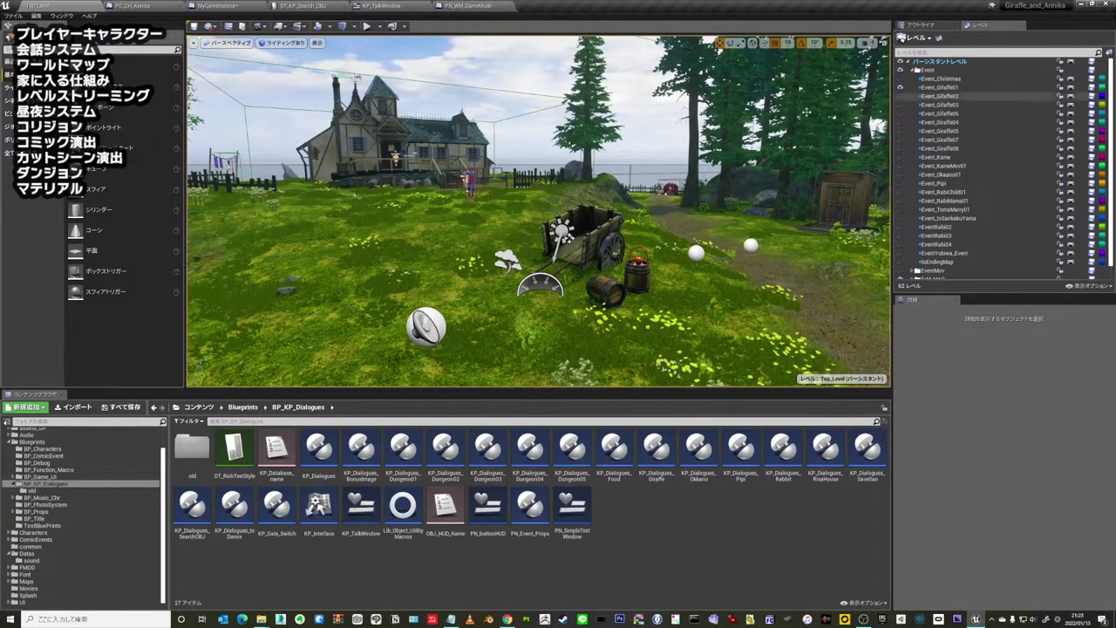
right_click_drag(471, 187, 514, 205)
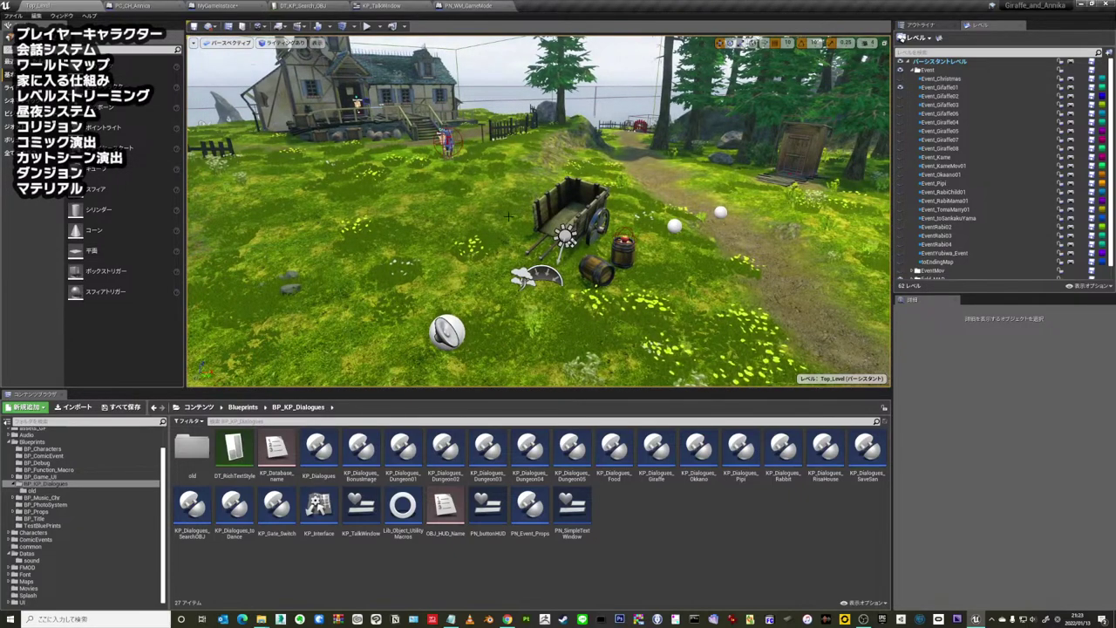
right_click_drag(508, 215, 471, 205)
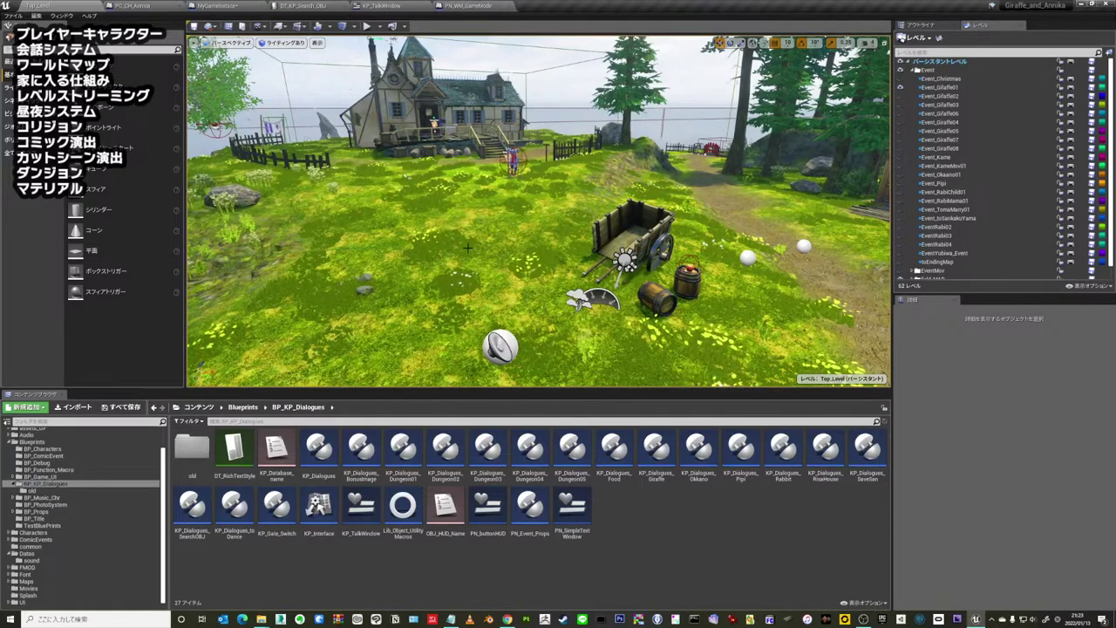
right_click_drag(476, 248, 497, 251)
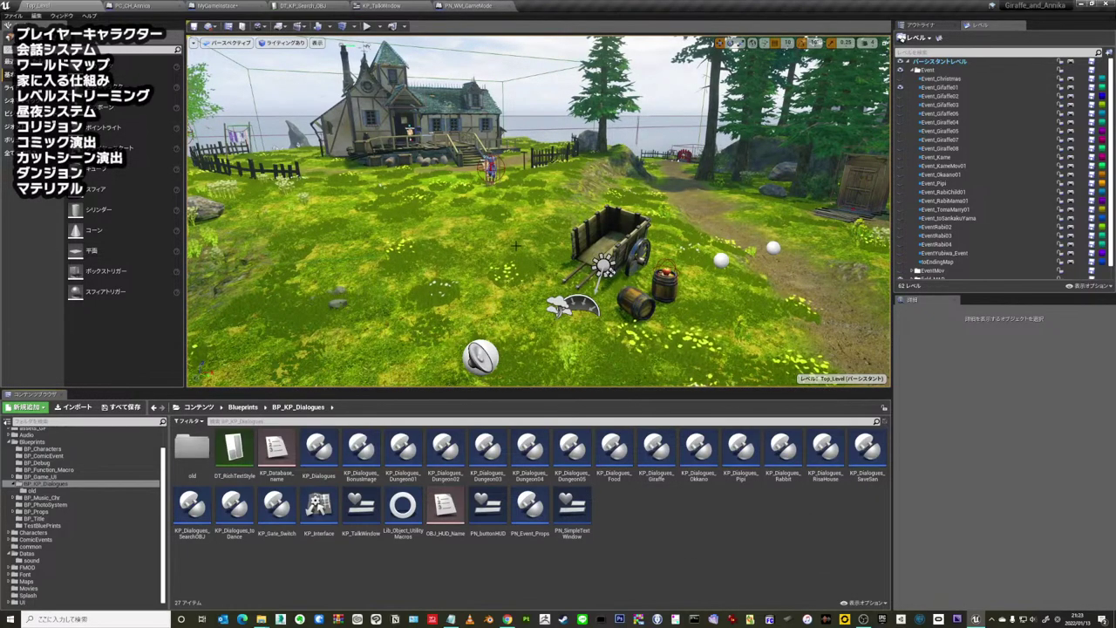
- Cycle through PN_WM_GameMode, KP_TalkWindow, DT_KP_Search_OBJ and PC_CH_Annica back to Top_Level
left_click(438, 5)
left_click(384, 5)
left_click(301, 5)
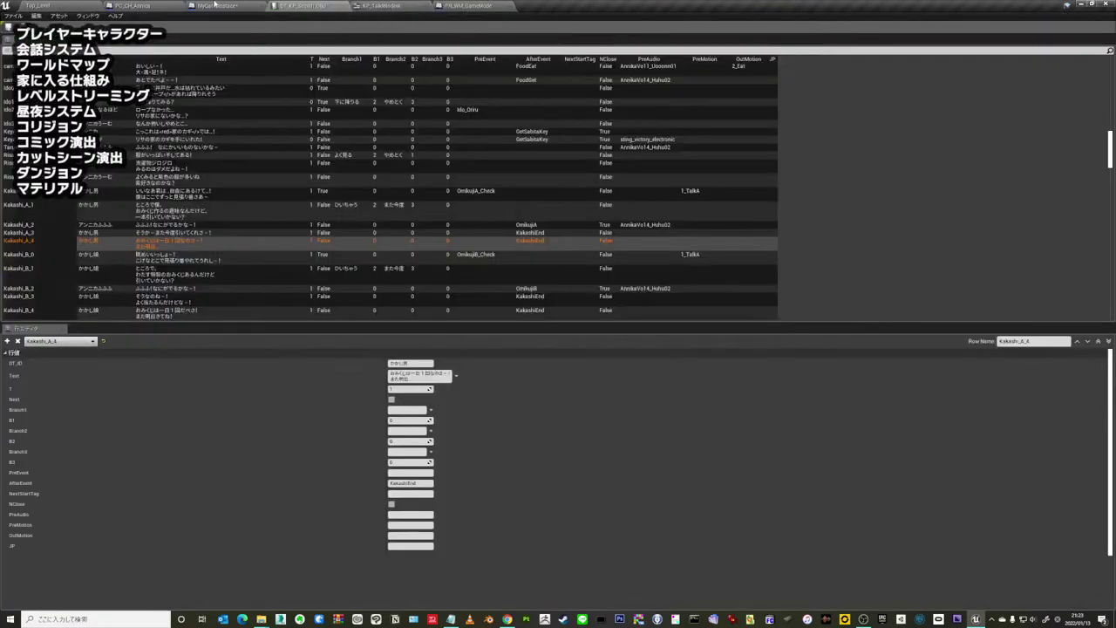
left_click(130, 5)
left_click(37, 5)
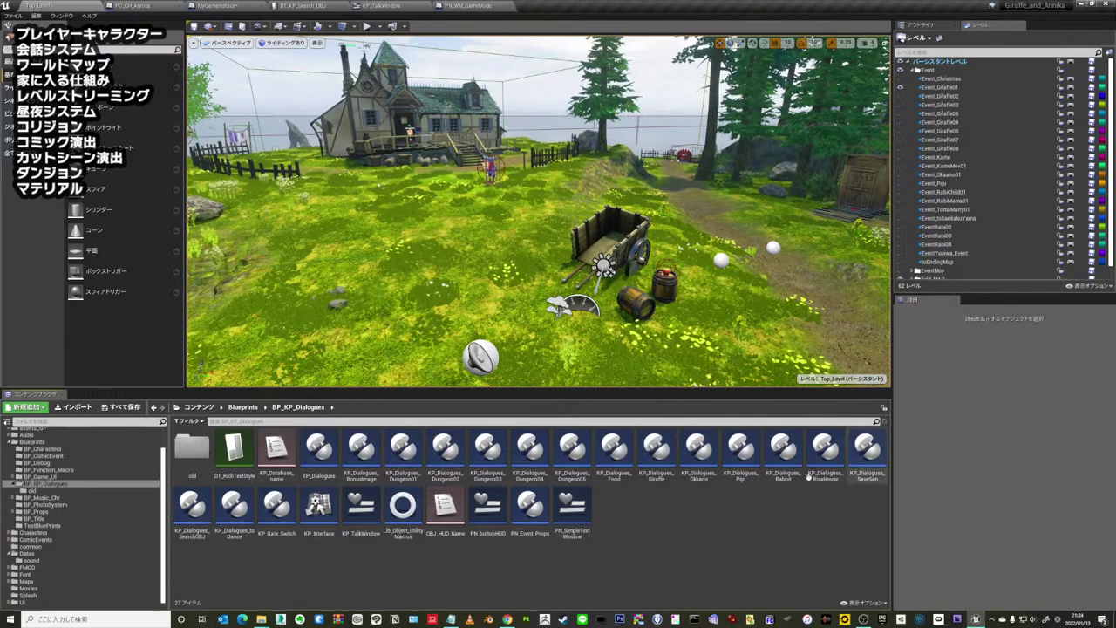
- Double-click KP_Dialogues_SearchOBJ in the BP_KP_Dialogues folder of the Content Browser
double_click(192, 508)
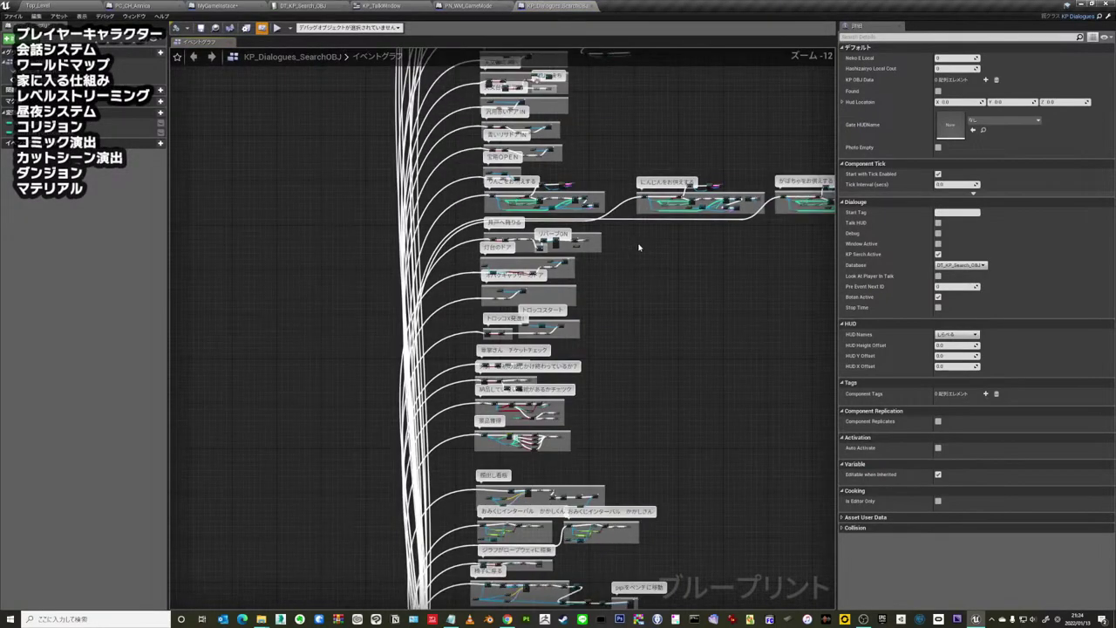
- Bring the PreEvent node into view and zoom in to 1:1 to read its event output pins
right_click_drag(627, 307, 446, 332)
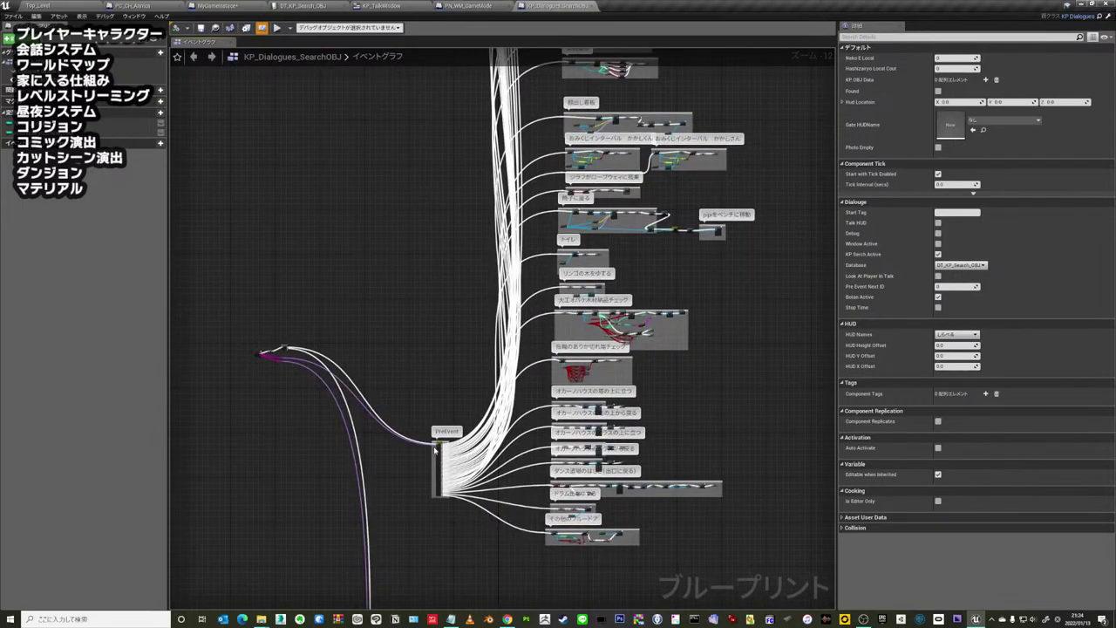
right_click_drag(551, 475, 416, 436)
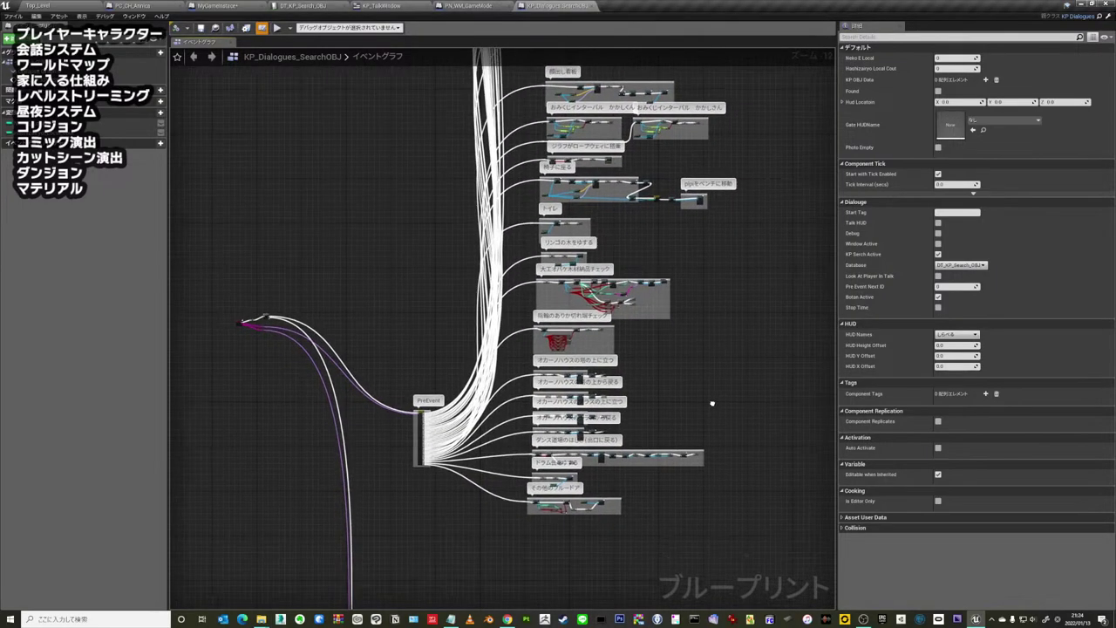
left_click_drag(376, 392, 426, 106)
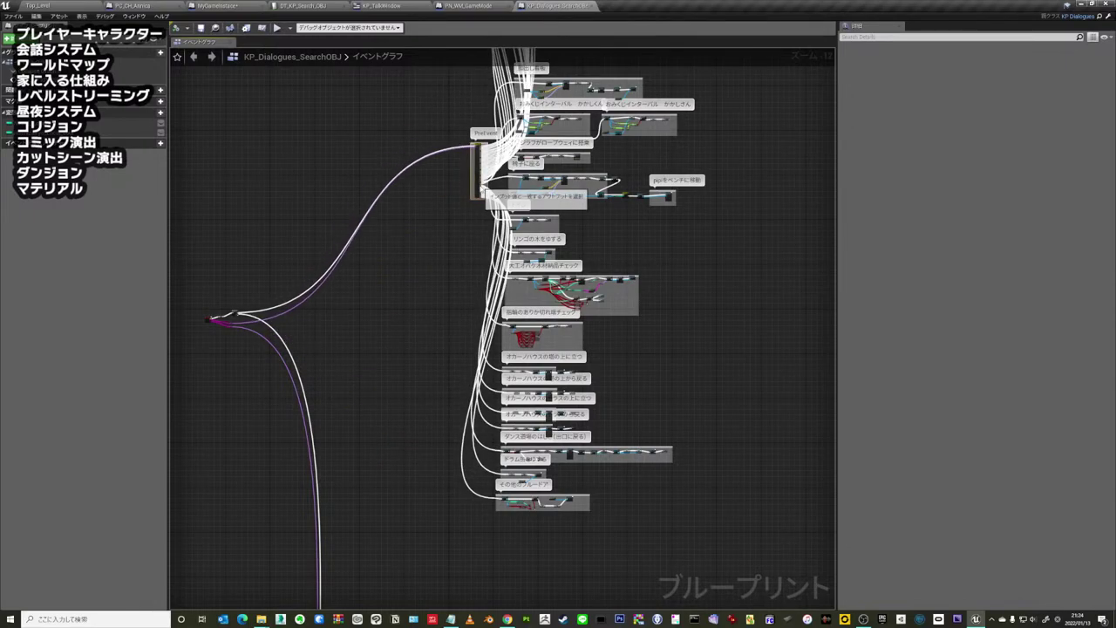
scroll(493, 185, "up", 8)
scroll(494, 186, "up", 4)
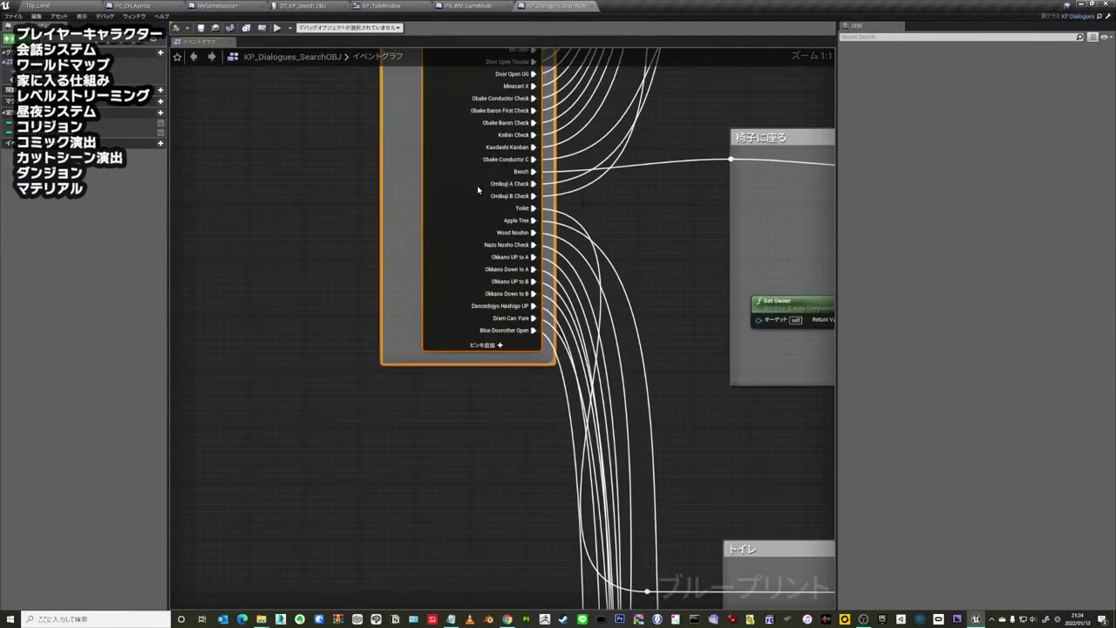
scroll(389, 291, "down", 2)
scroll(388, 291, "down", 10)
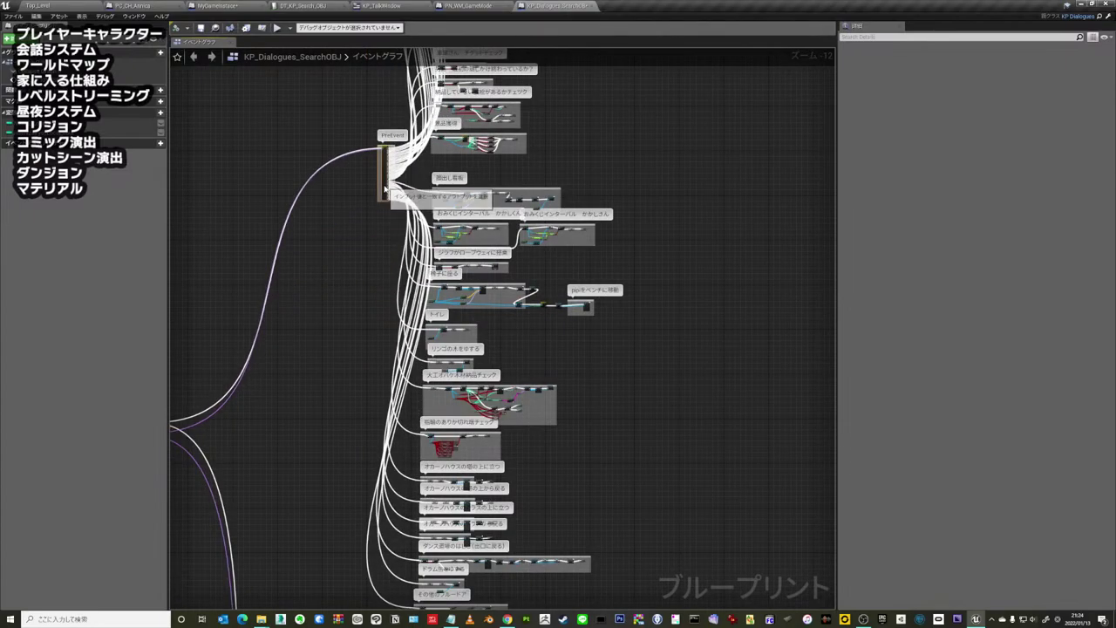
scroll(384, 188, "up", 3)
scroll(384, 188, "up", 5)
scroll(537, 268, "up", 2)
scroll(537, 267, "up", 2)
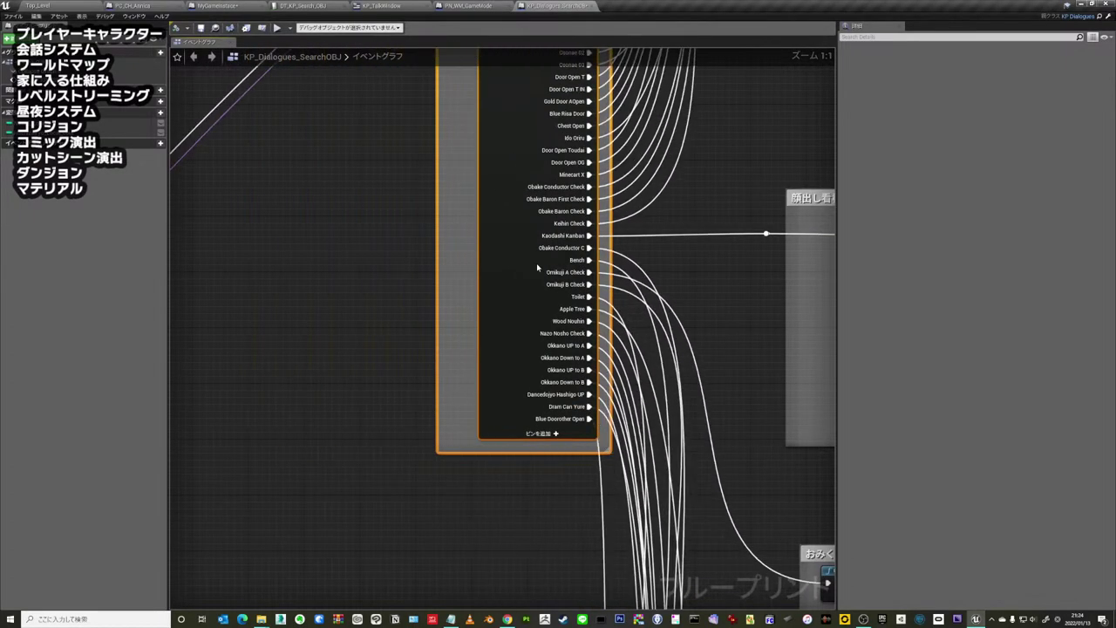
- Check the 顔出し看板 section, zoom back out, and return to the Top_Level map
right_click_drag(536, 268, 504, 252)
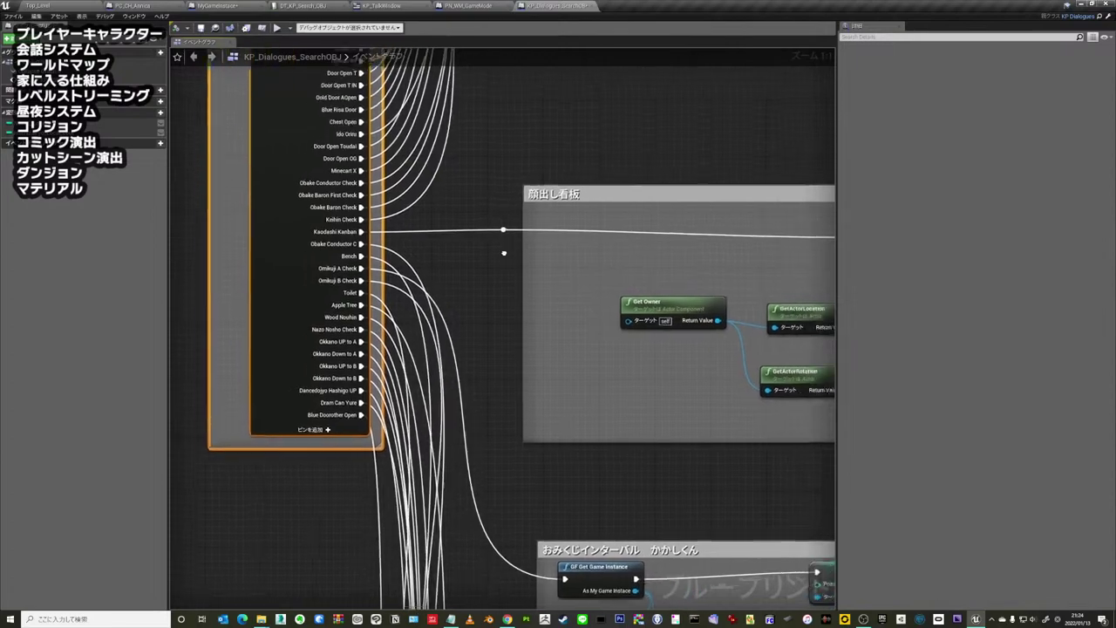
scroll(504, 253, "down", 5)
scroll(488, 266, "down", 4)
scroll(460, 283, "down", 3)
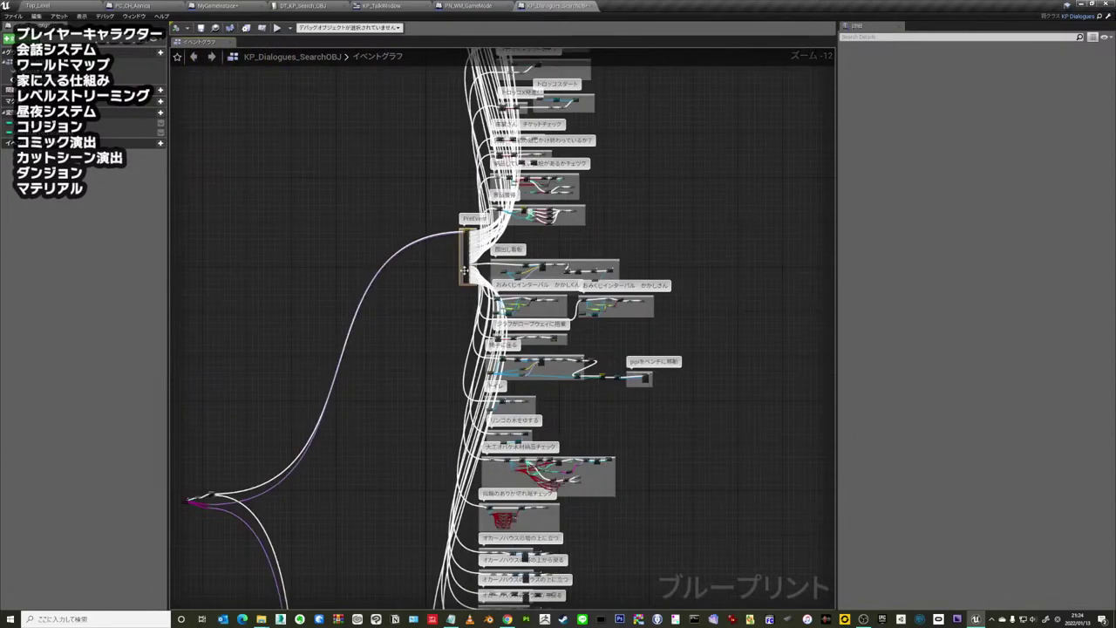
left_click_drag(465, 271, 339, 417)
left_click(356, 302)
right_click_drag(373, 310, 413, 358)
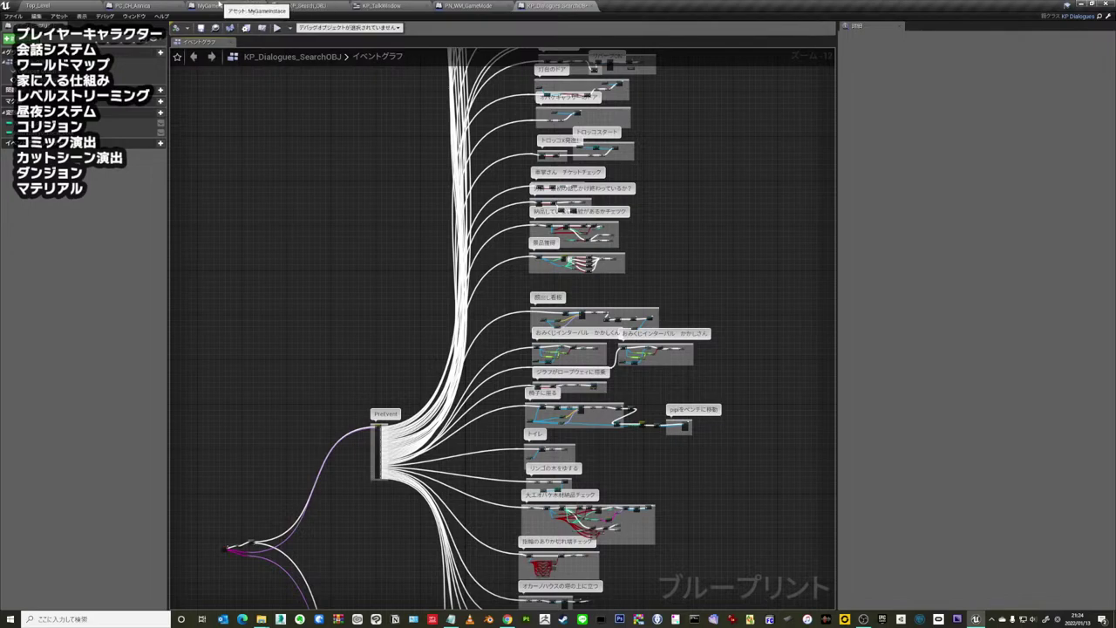
left_click(52, 4)
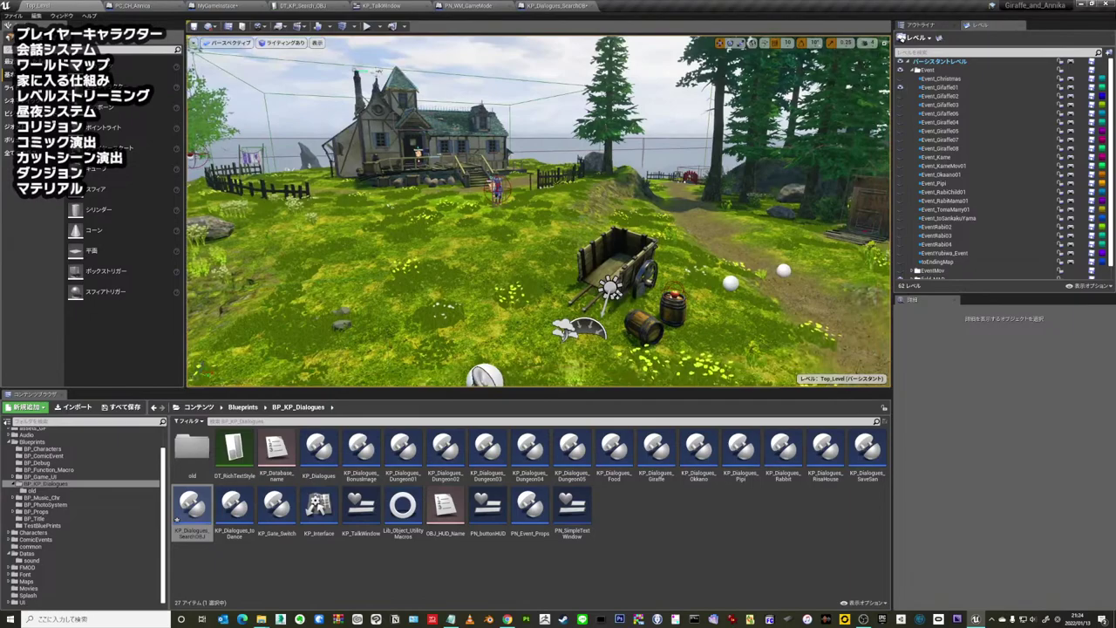
- Open PC_CH_Annica, zoom out over its Event Graph, and show the character in the Viewport preview
left_click_drag(566, 244, 604, 206)
right_click_drag(615, 197, 615, 197)
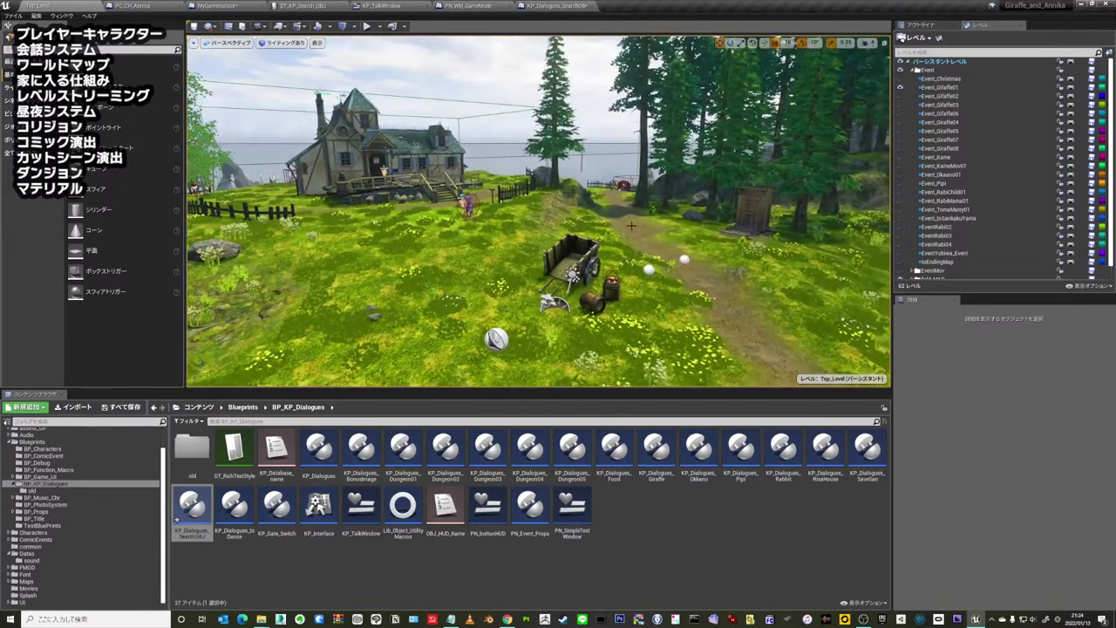
left_click(138, 5)
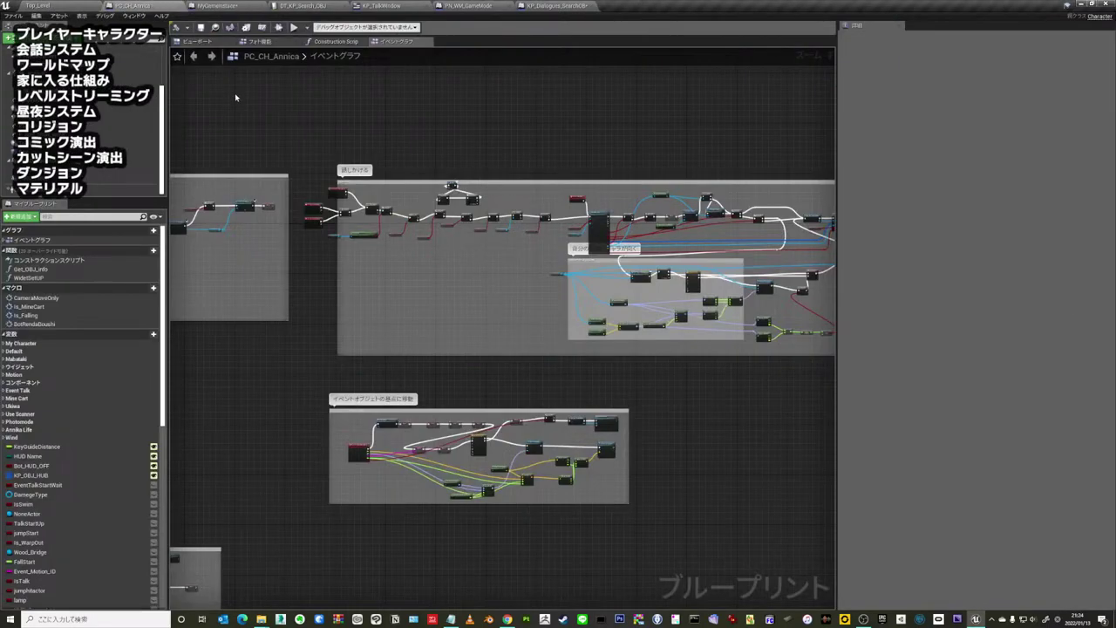
scroll(405, 236, "down", 5)
right_click_drag(391, 219, 555, 213)
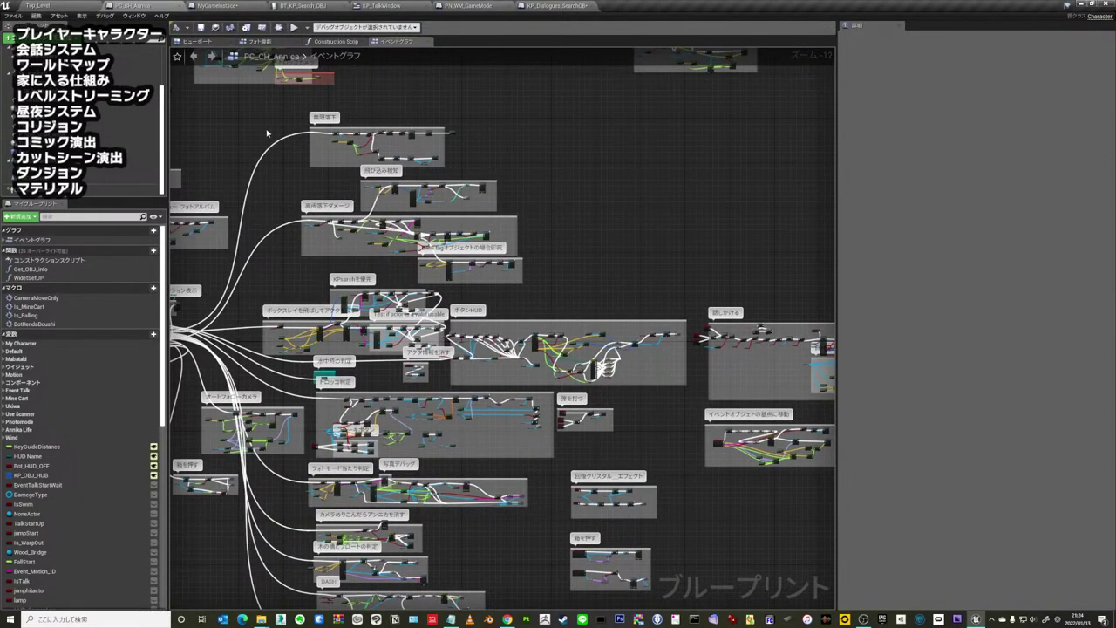
right_click_drag(268, 132, 595, 187)
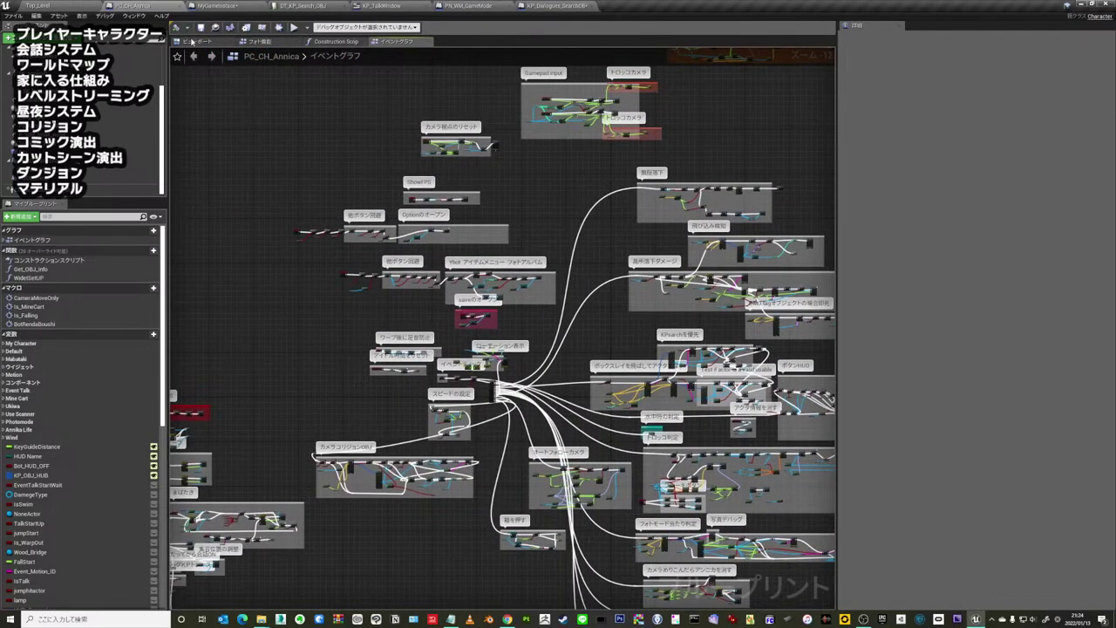
left_click(191, 41)
left_click_drag(296, 187, 348, 185)
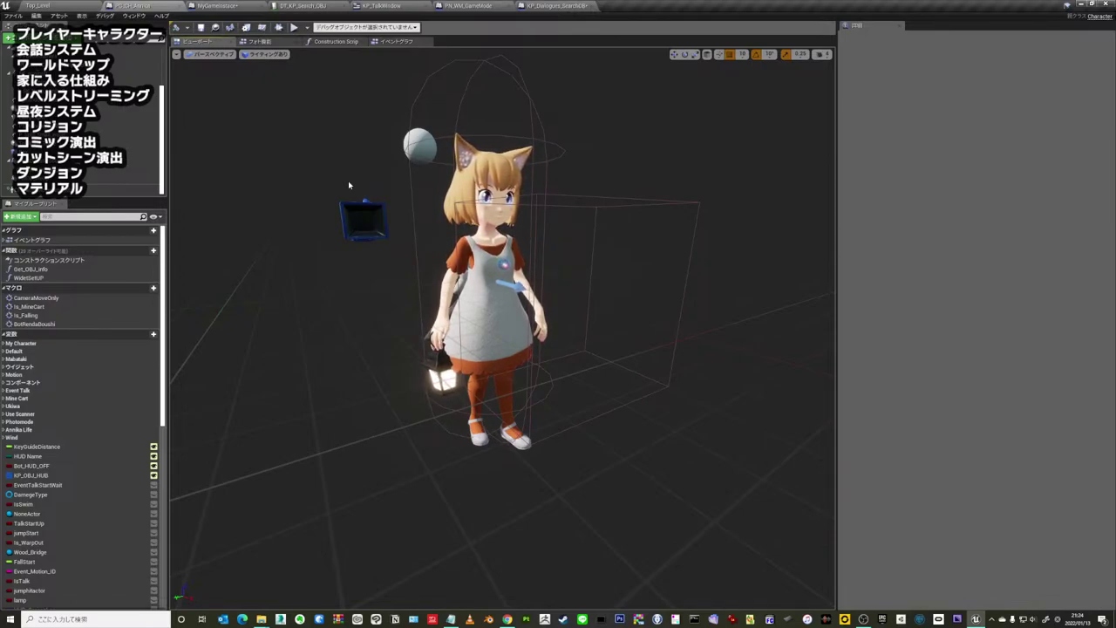
- Select PC_CH_Annica's main Mesh component to show its SK_annica0 skeletal mesh and material slots
left_click_drag(347, 180, 191, 143)
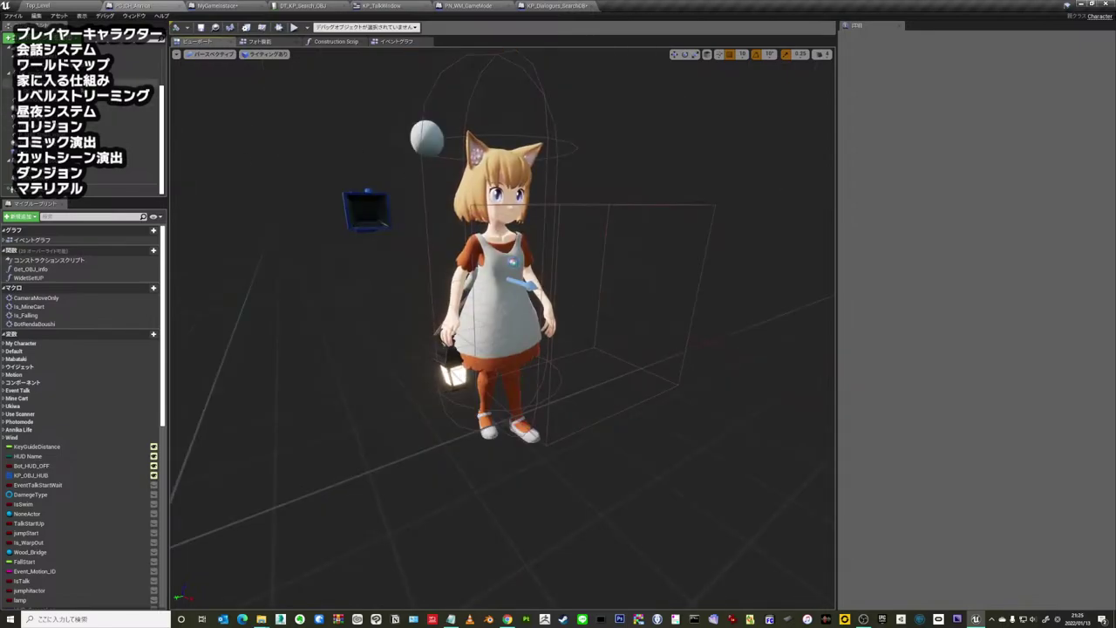
left_click(79, 101)
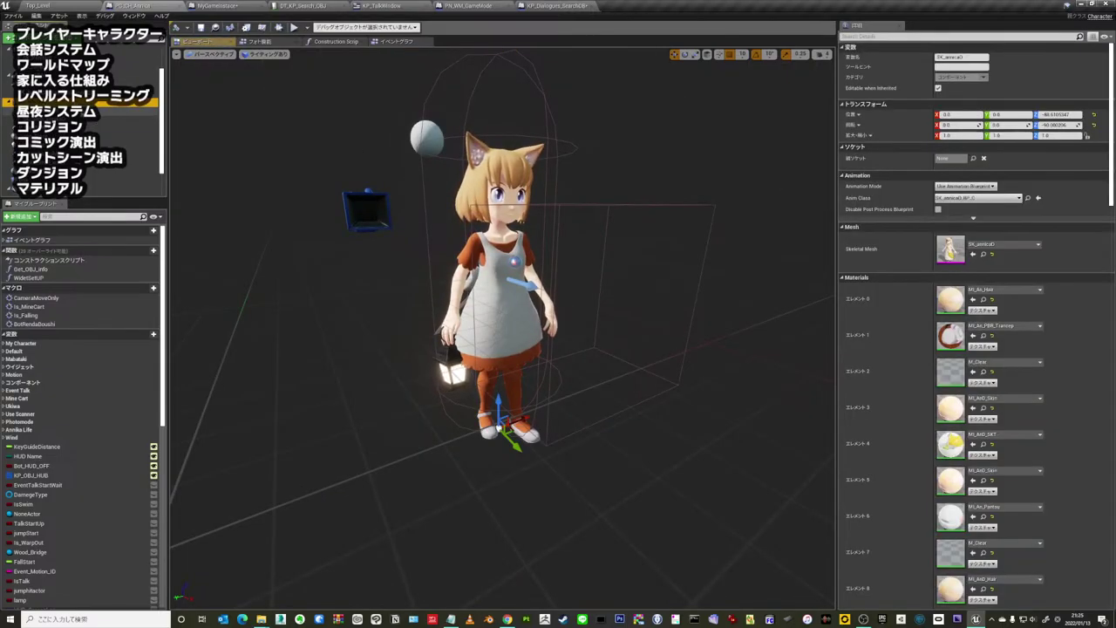
left_click(88, 131)
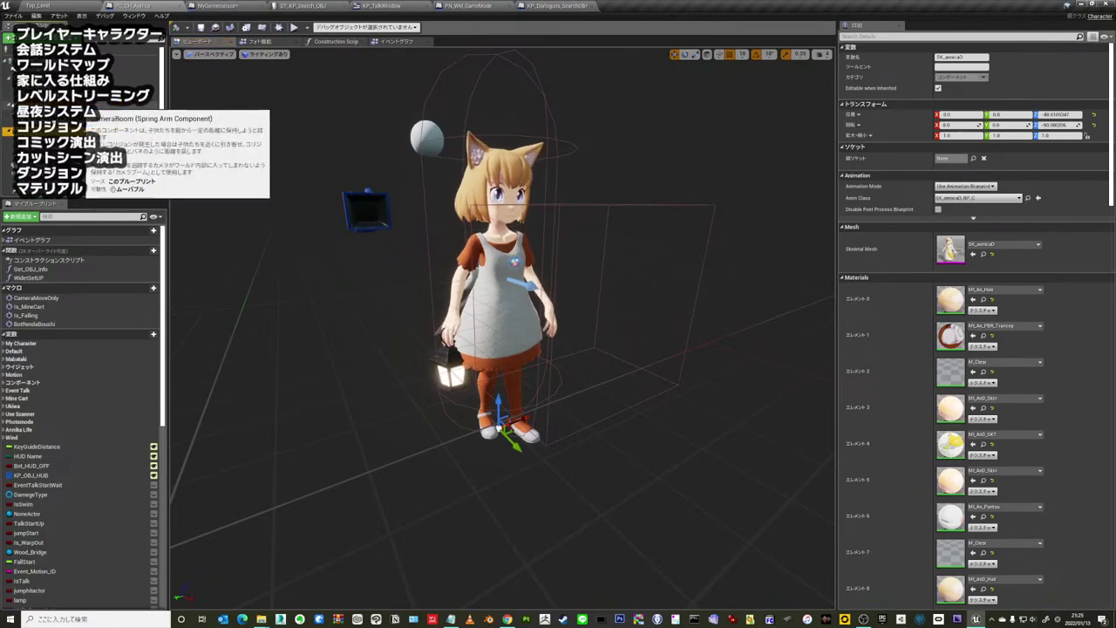
left_click(92, 78)
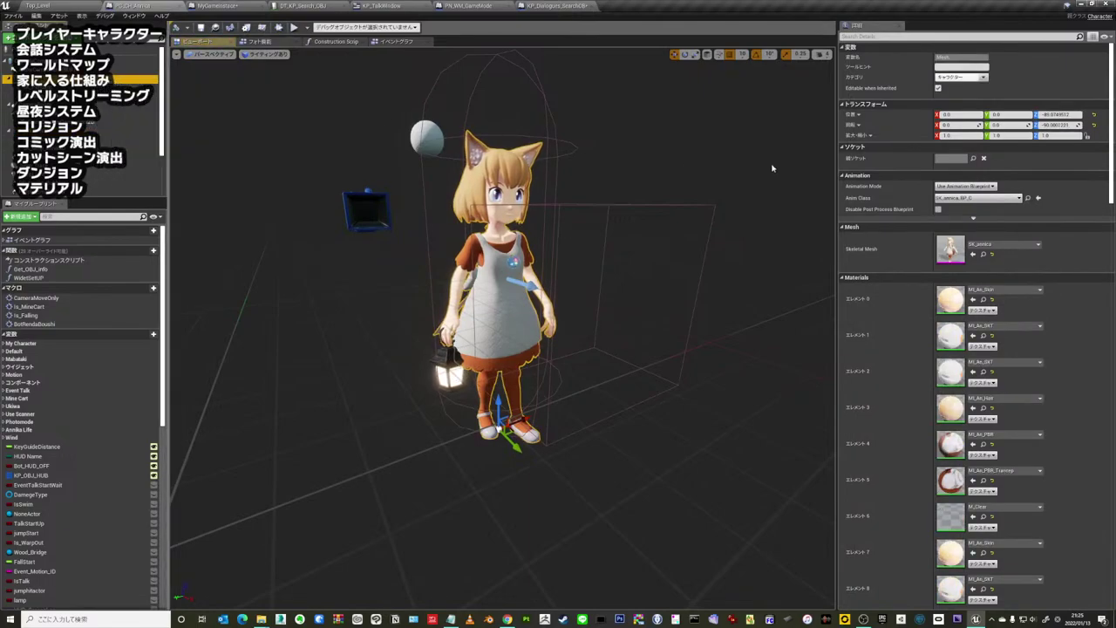
- Scroll the Mesh details down through Physics, Collision and Rendering settings
scroll(1091, 235, "down", 5)
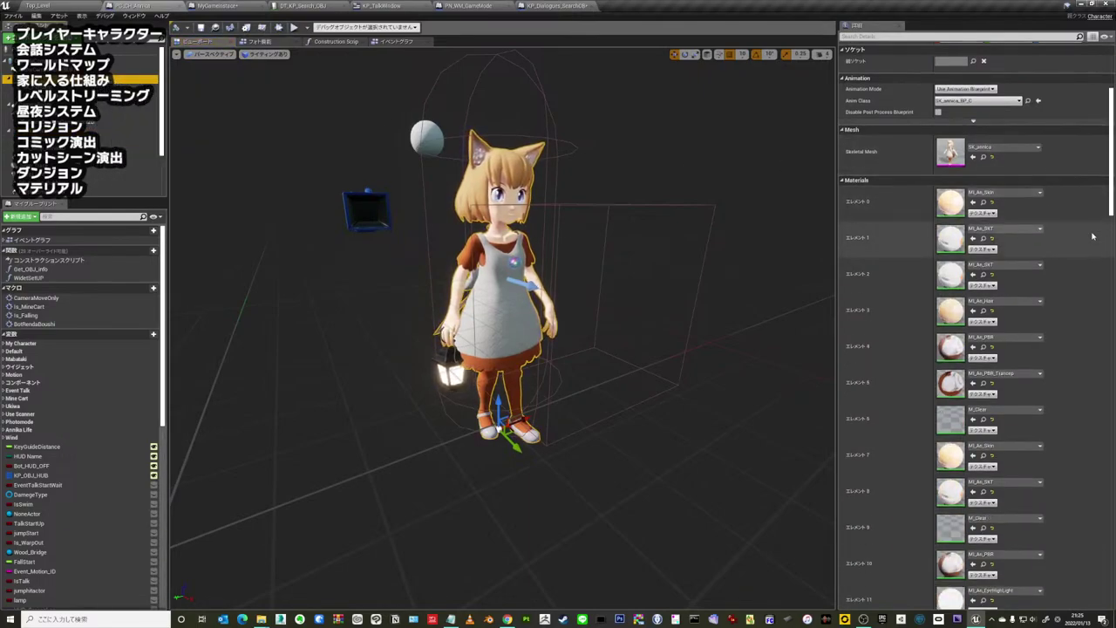
scroll(1090, 238, "down", 5)
scroll(1088, 238, "down", 4)
scroll(1085, 240, "down", 3)
scroll(1085, 240, "down", 2)
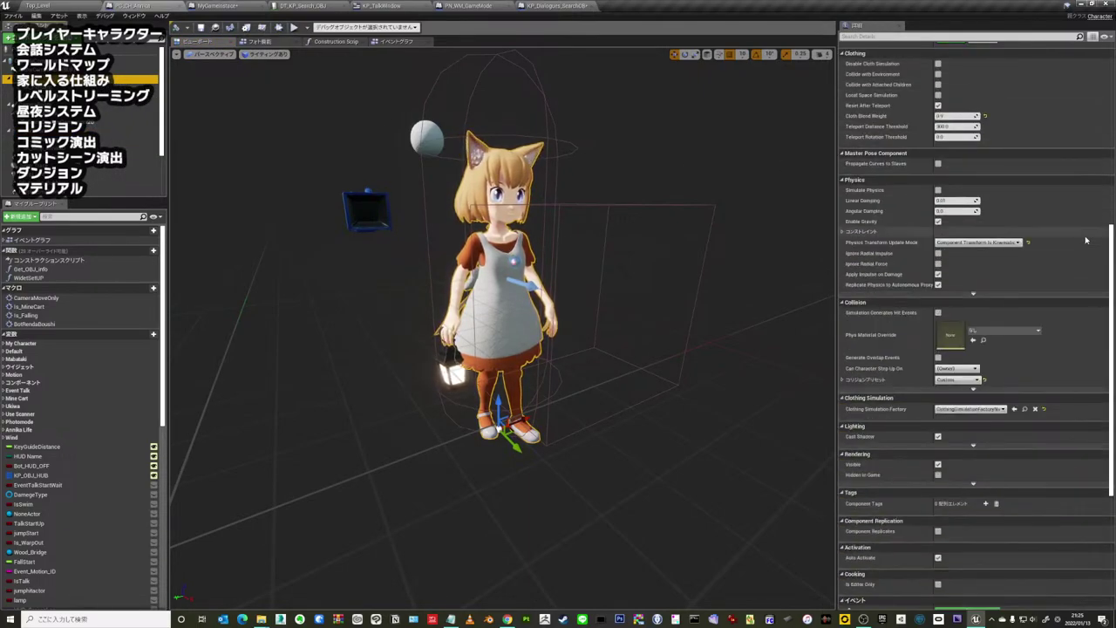
scroll(1085, 240, "down", 1)
scroll(1072, 248, "down", 2)
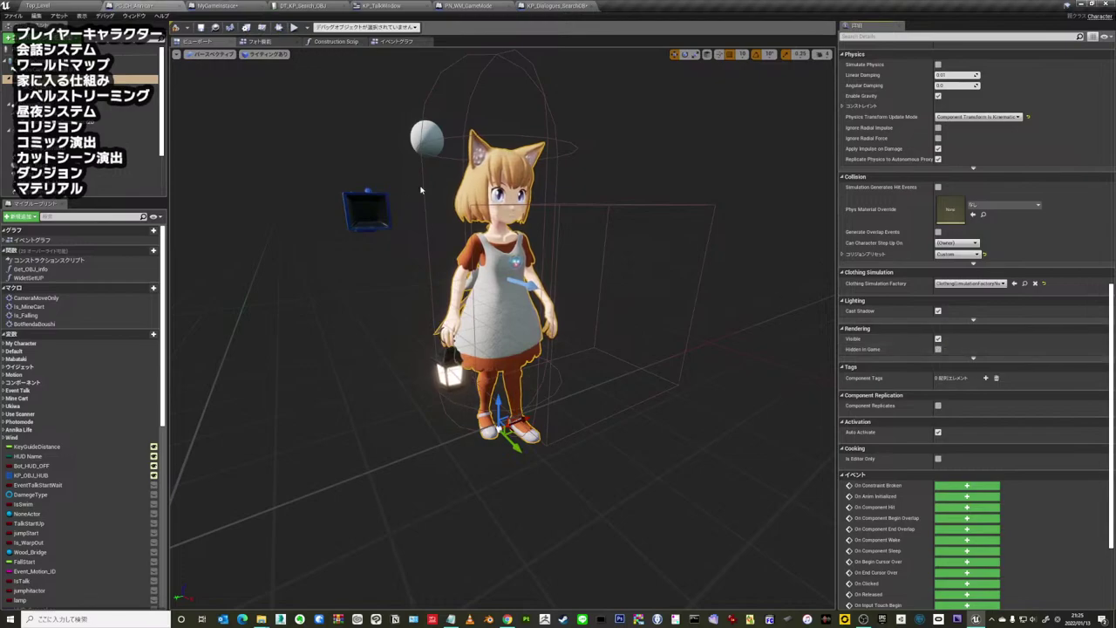
- Toggle the mesh component's Rendering Visible setting off, on, and off again
scroll(938, 340, "down", 1)
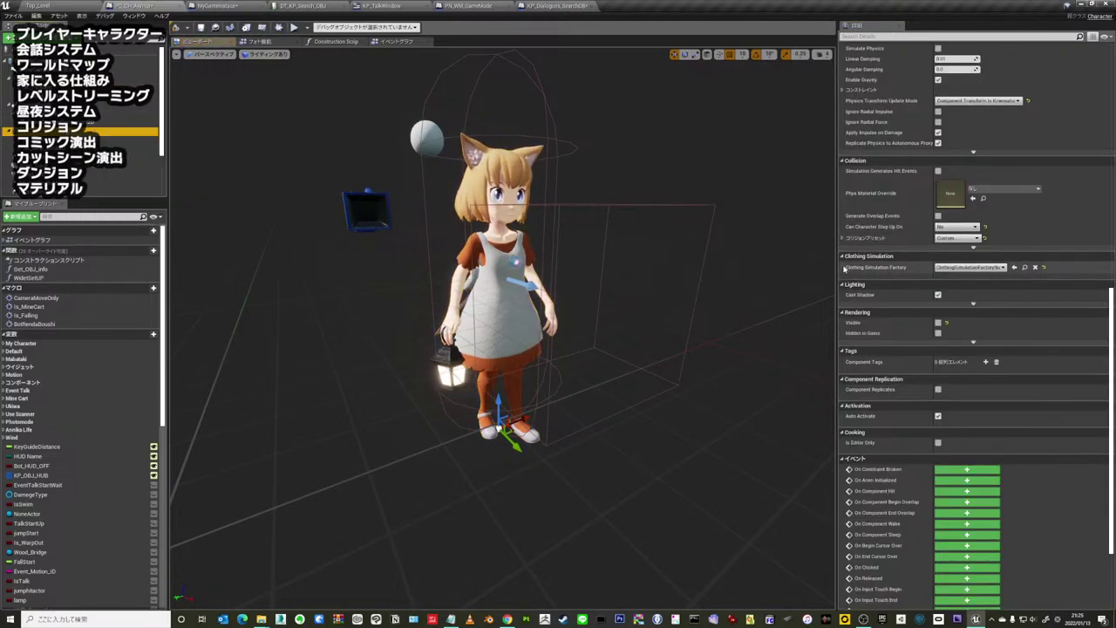
left_click(938, 322)
left_click(938, 323)
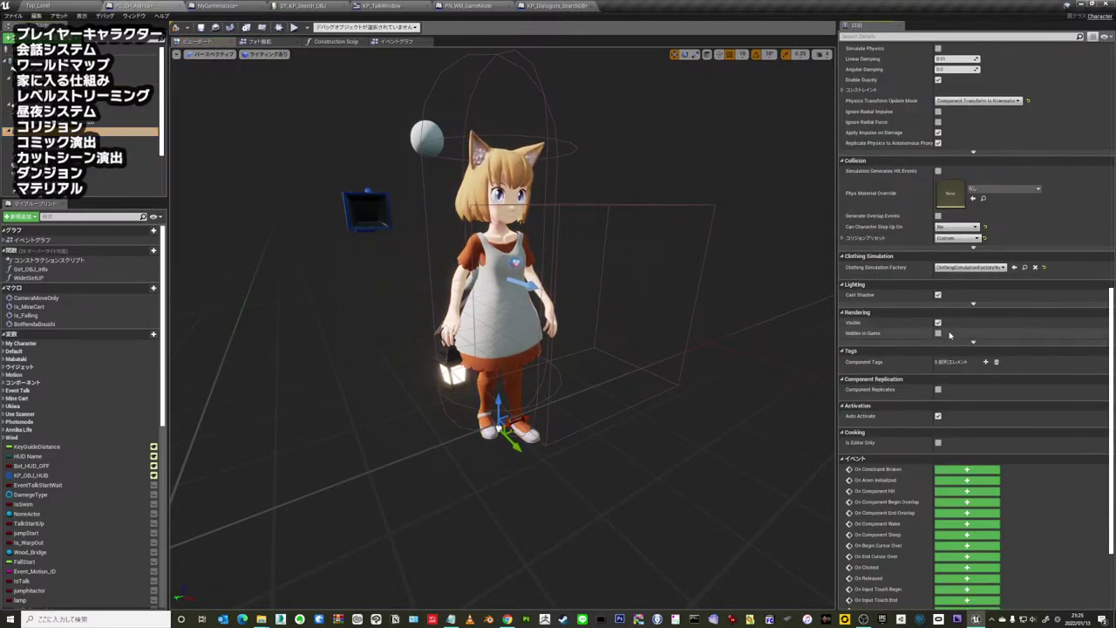
left_click(938, 323)
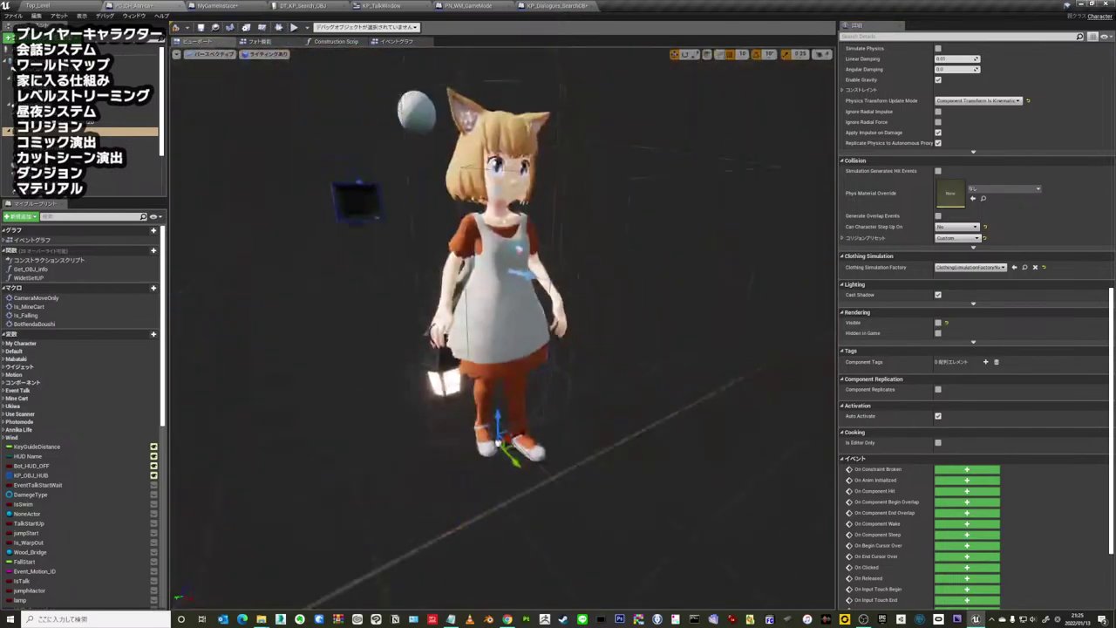
scroll(374, 200, "down", 2)
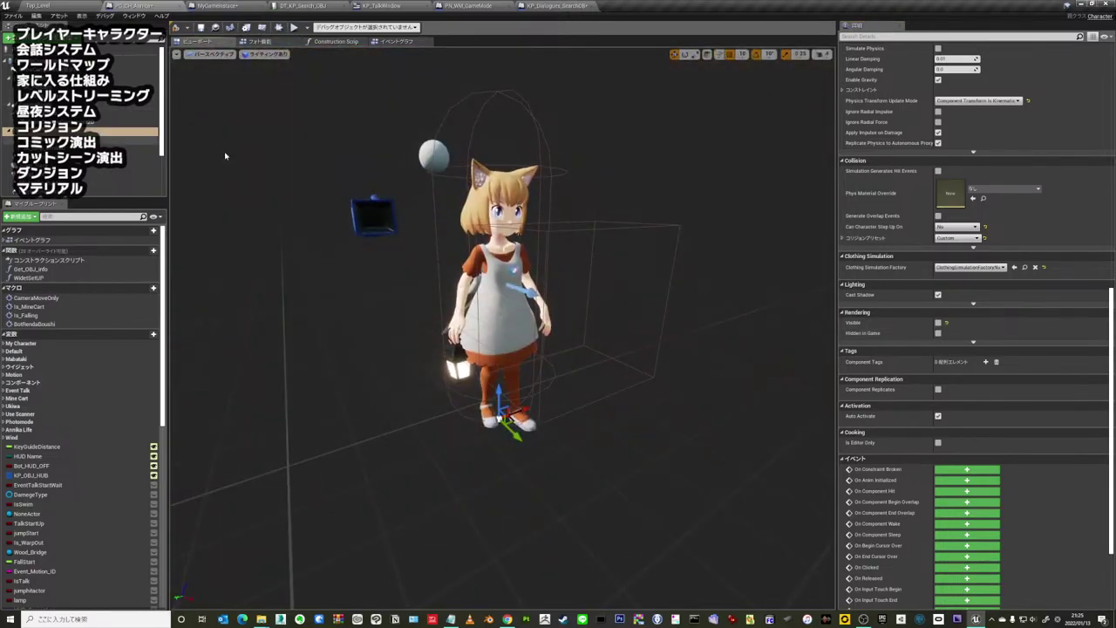
scroll(1026, 269, "up", 2)
scroll(1026, 268, "up", 3)
scroll(1026, 269, "up", 3)
scroll(1026, 268, "up", 3)
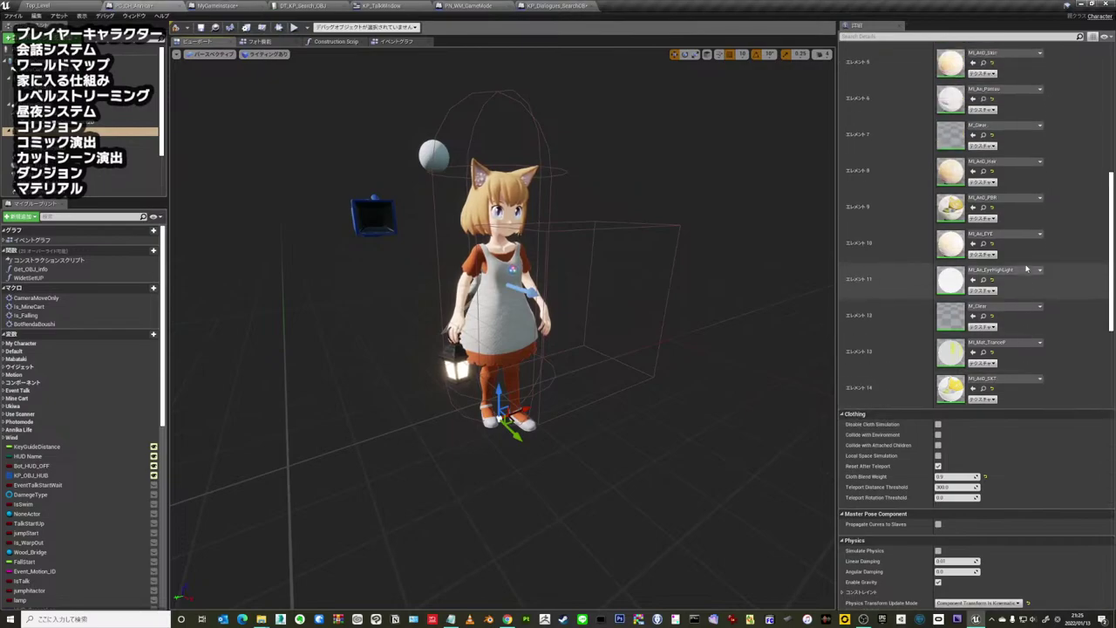
scroll(959, 266, "up", 3)
scroll(959, 260, "up", 3)
scroll(999, 228, "up", 2)
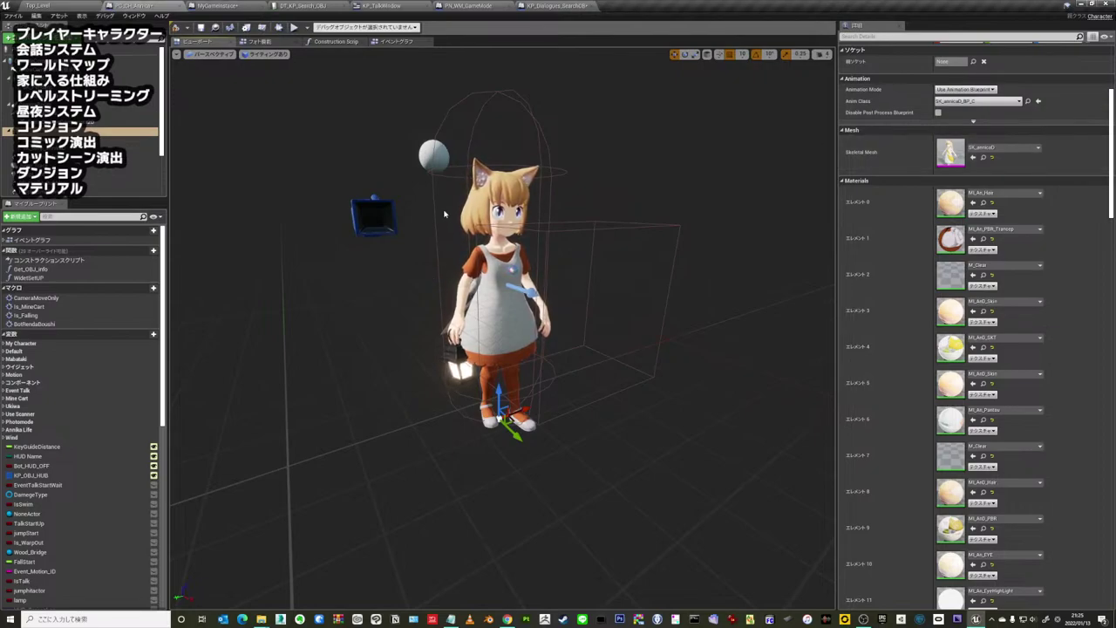
- Compare the other mesh components and locate SK_annicaD in the Characters/AnnicaD folder
left_click(83, 131)
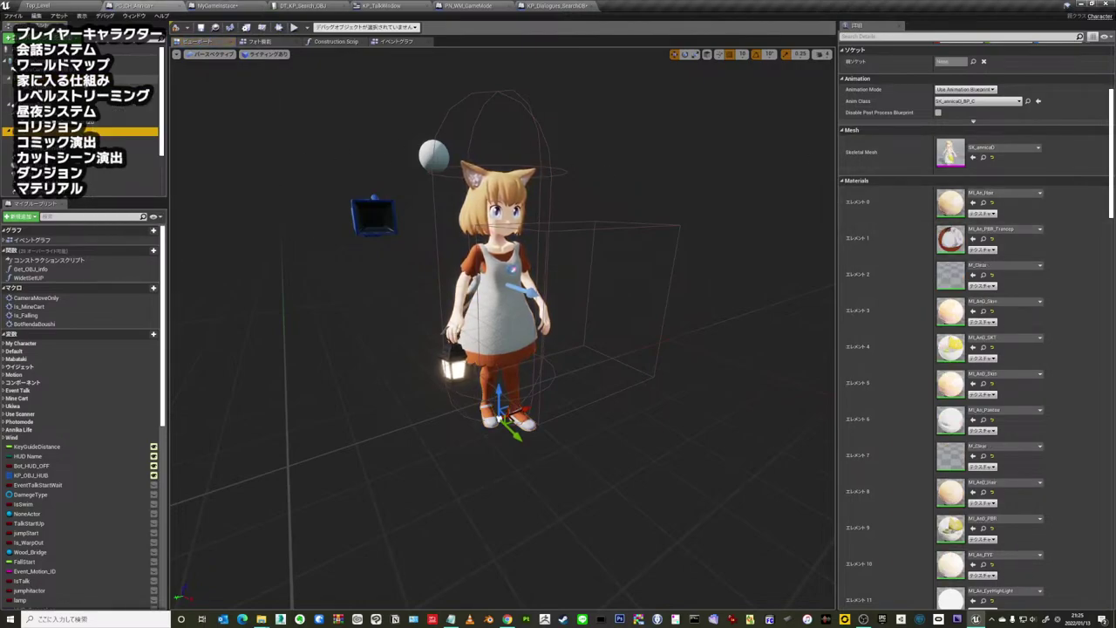
scroll(1066, 354, "down", 5)
scroll(1065, 354, "down", 5)
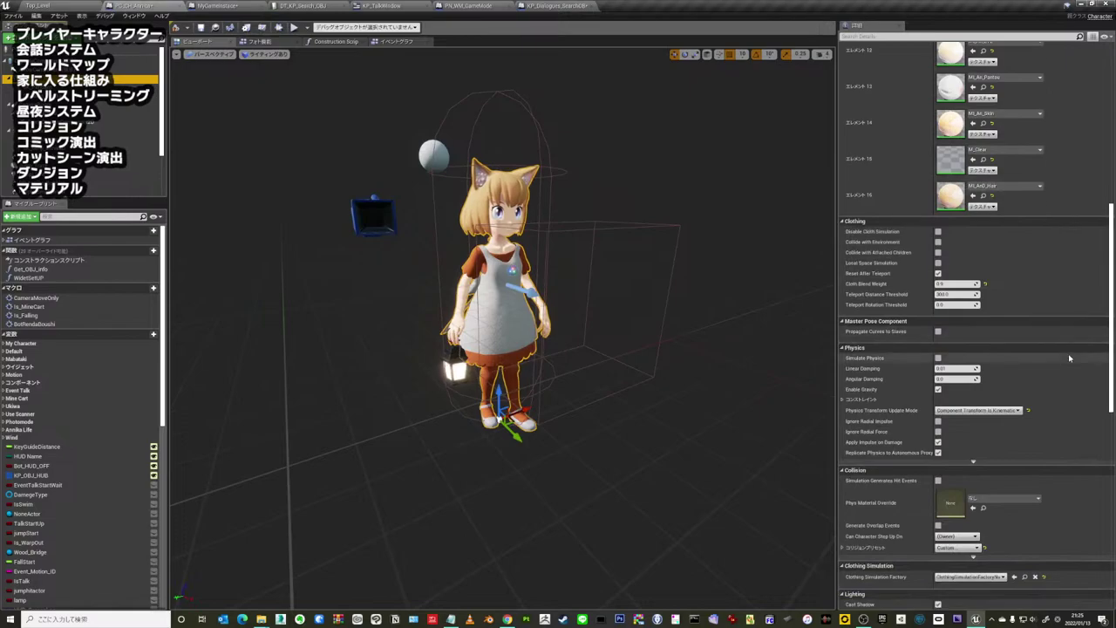
scroll(1067, 354, "down", 5)
scroll(1070, 355, "down", 5)
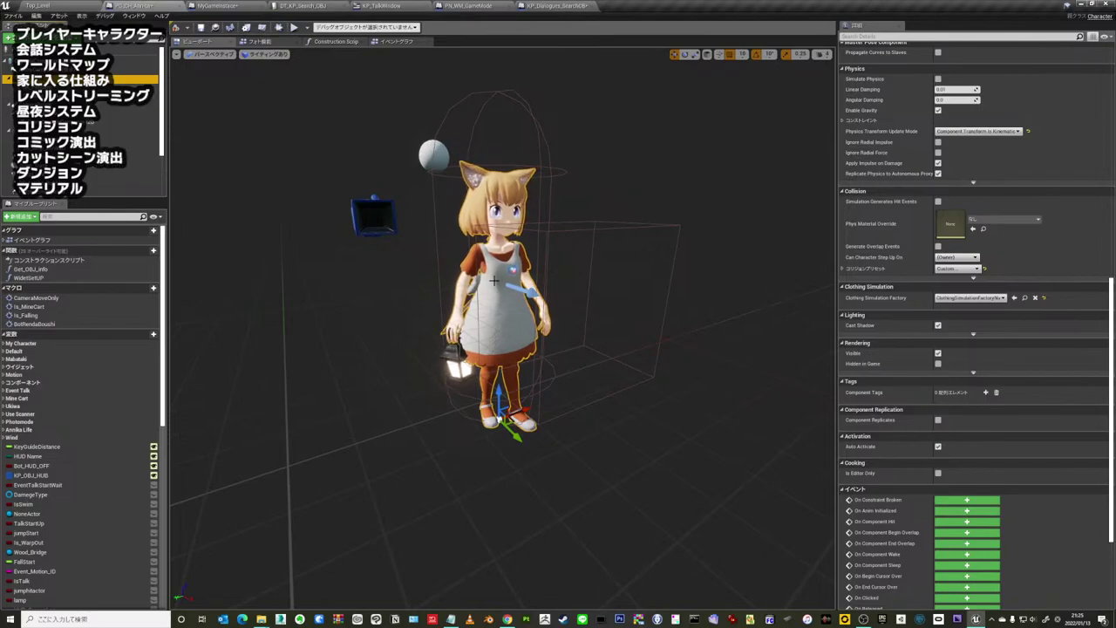
left_click(78, 130)
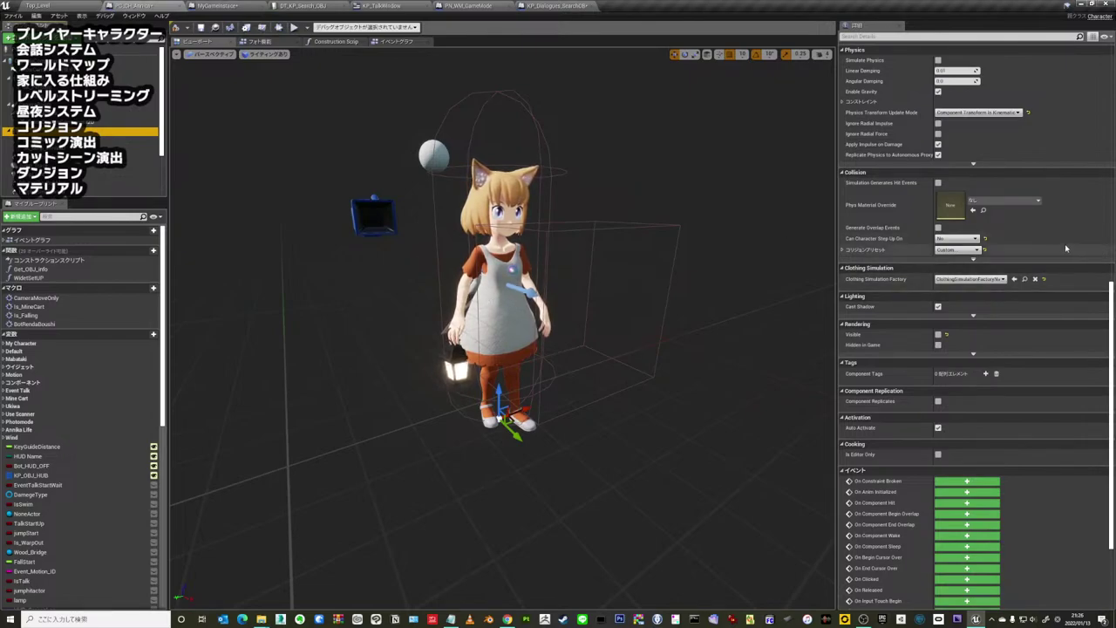
scroll(1056, 260, "up", 10)
scroll(988, 249, "up", 3)
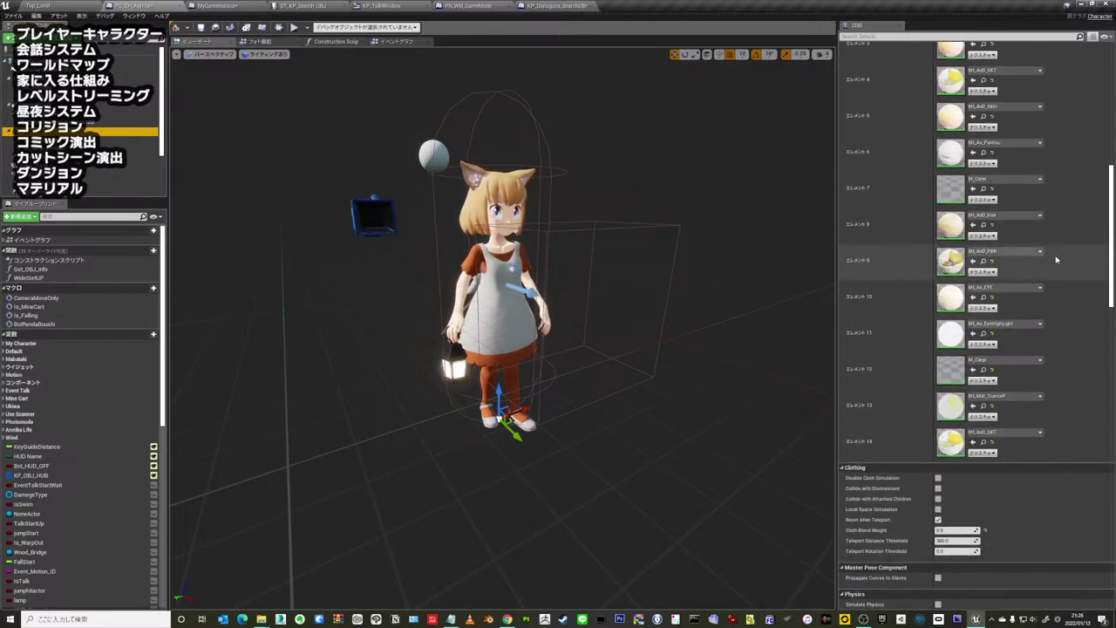
scroll(988, 249, "up", 3)
scroll(988, 209, "up", 3)
left_click(983, 143)
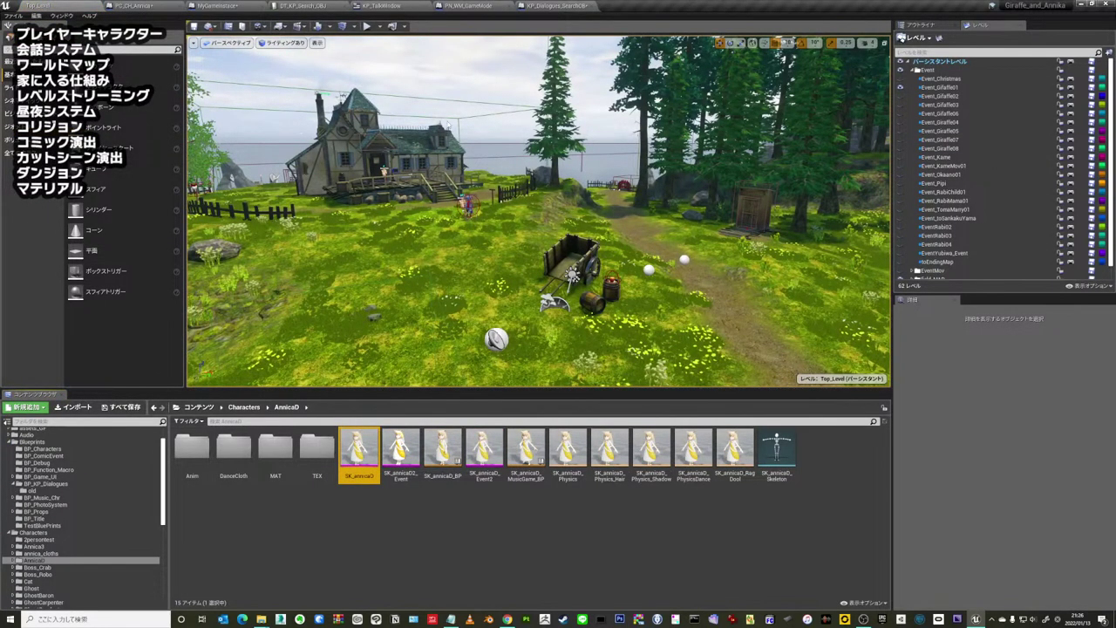
- Open SK_annicaD to preview its mesh and materials, then go back to PC_CH_Annica
double_click(358, 451)
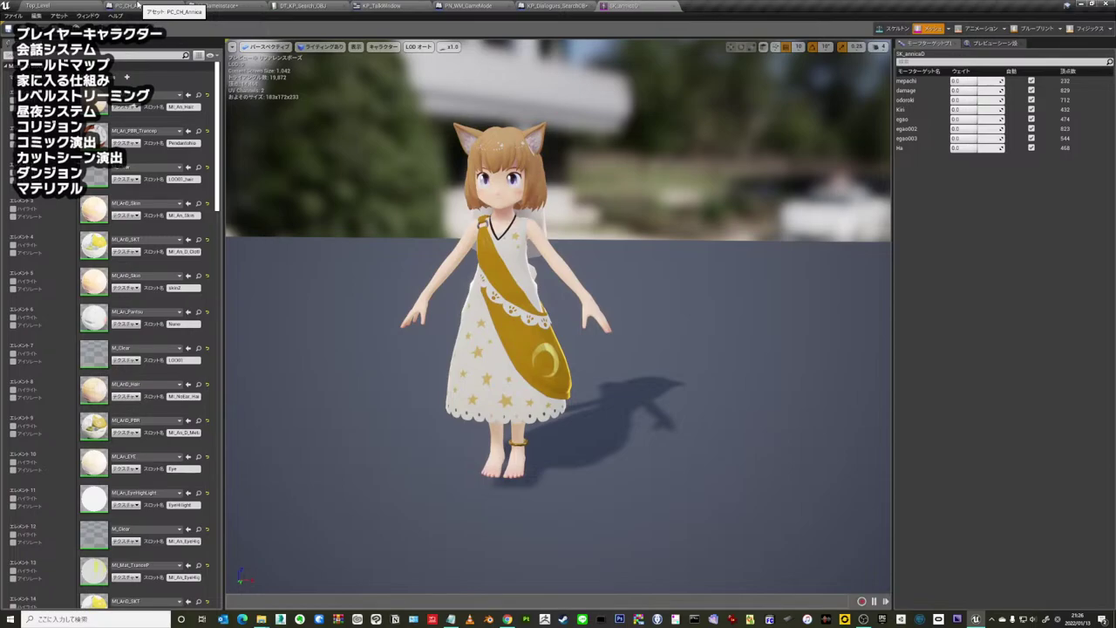
left_click(131, 5)
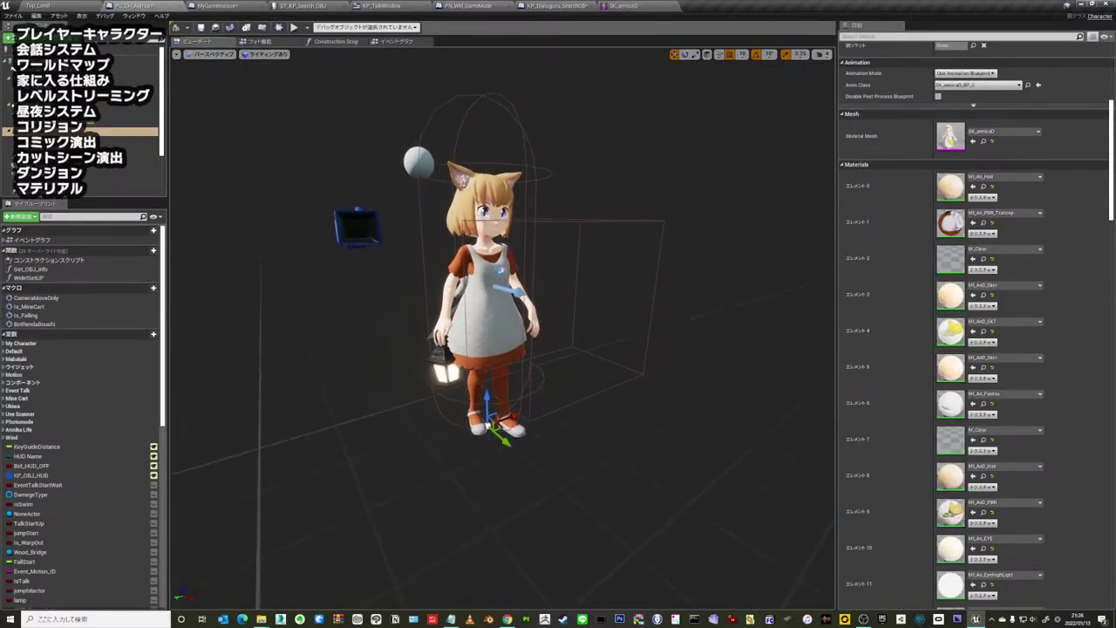
- Review the mesh component using SK_annicaD with its hair, skin and eye materials
scroll(393, 183, "up", 3)
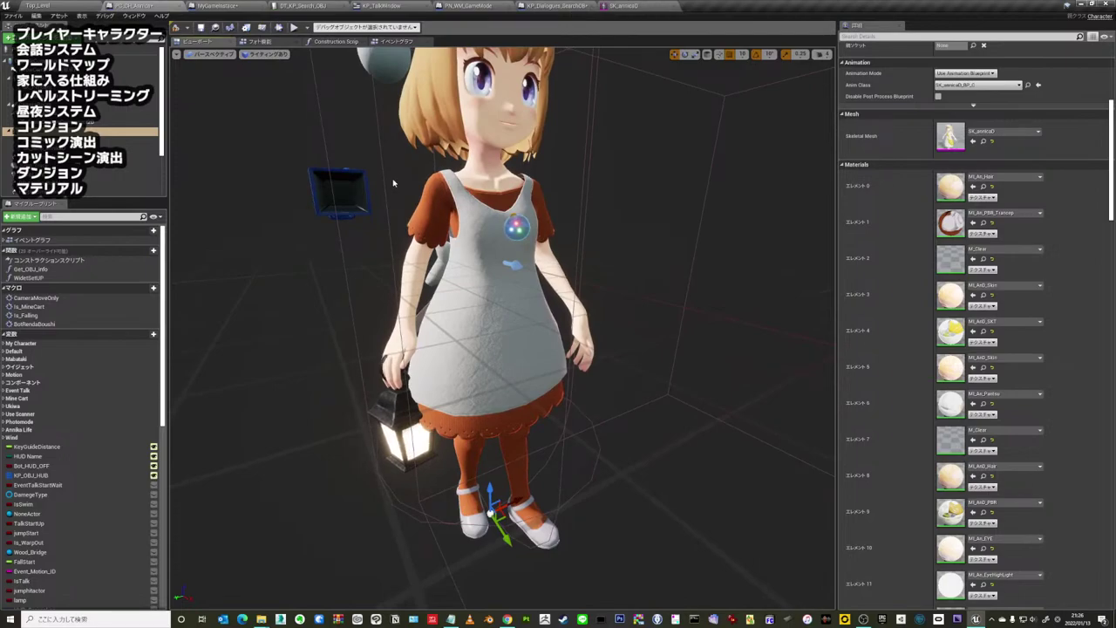
scroll(401, 192, "down", 5)
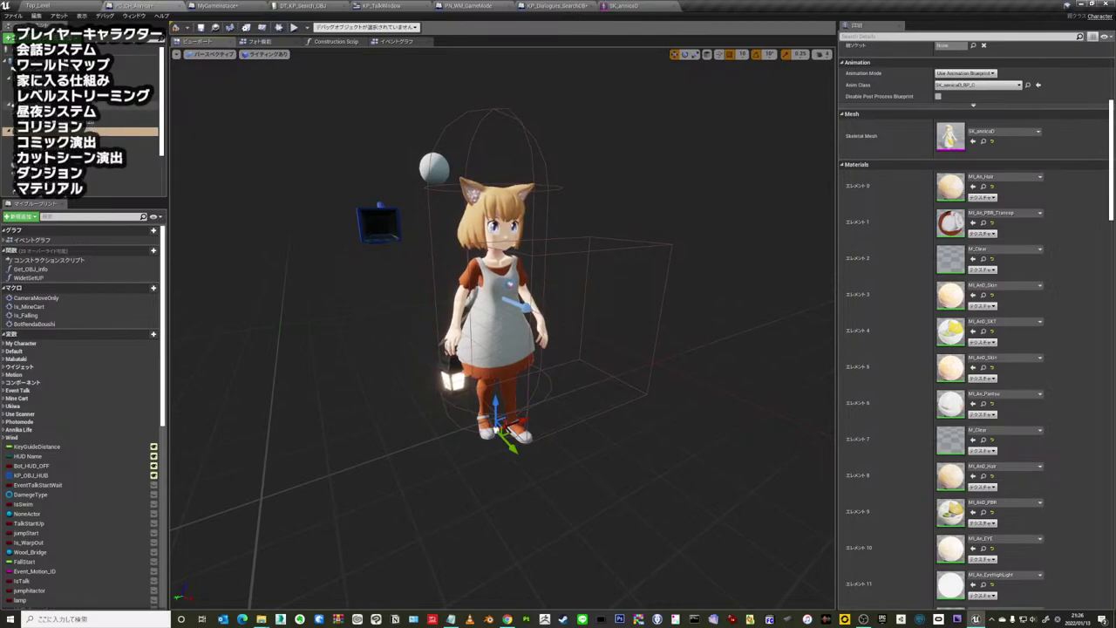
left_click(75, 131)
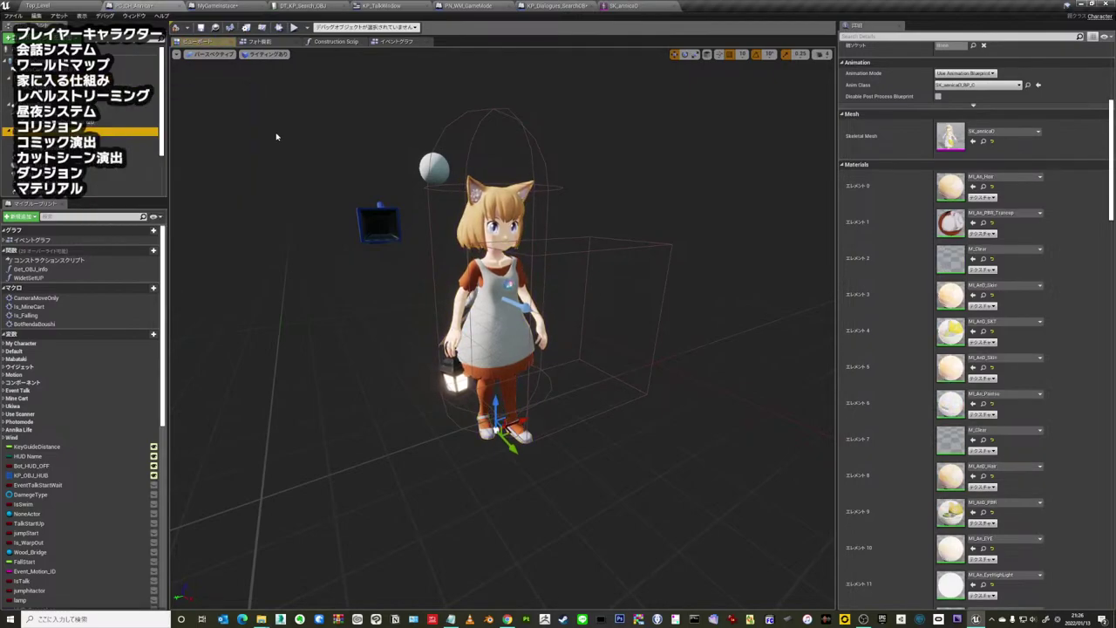
mouse_move(284, 143)
left_mouse_down()
mouse_move(285, 122)
mouse_move(284, 145)
left_mouse_up()
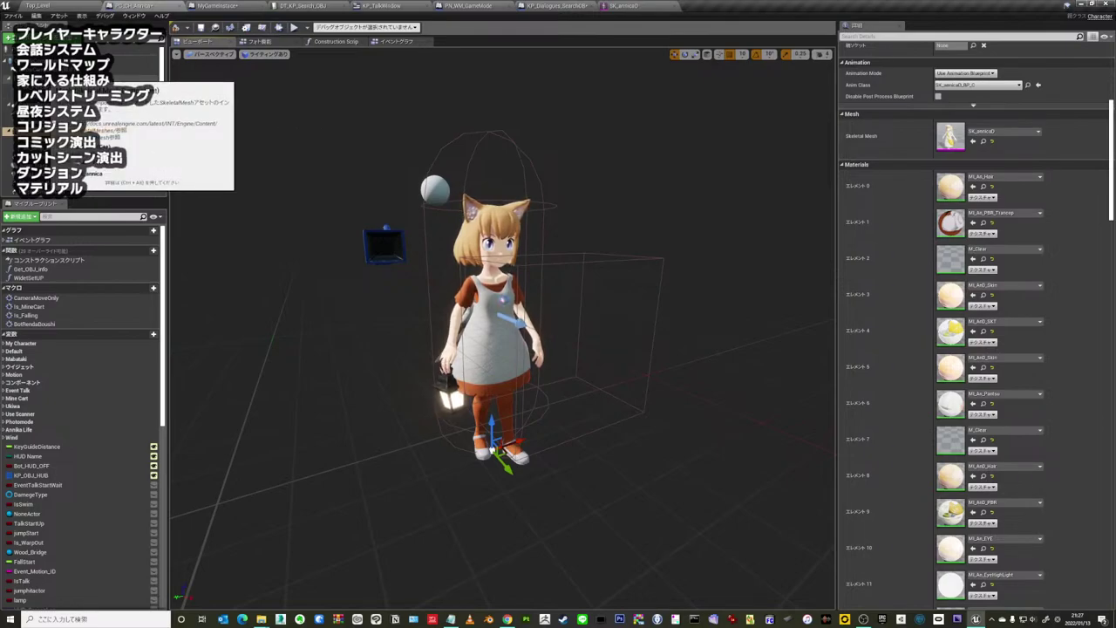
left_click(87, 131)
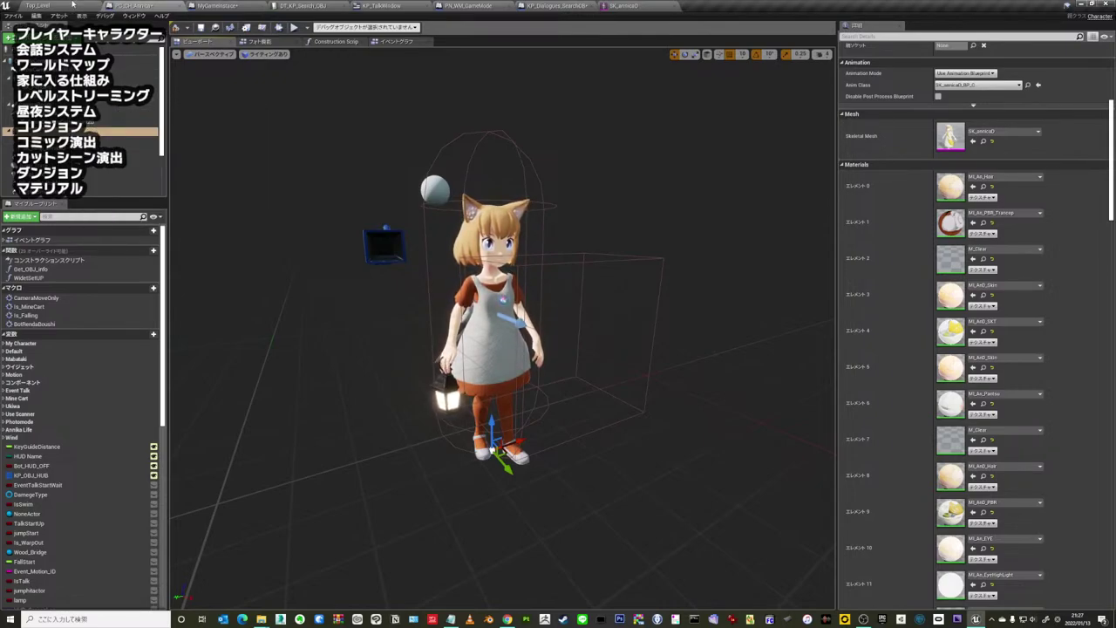
- Back on Top_Level, browse the annica_cloths outfit folders mizugi, Parker and Salor
left_click(78, 5)
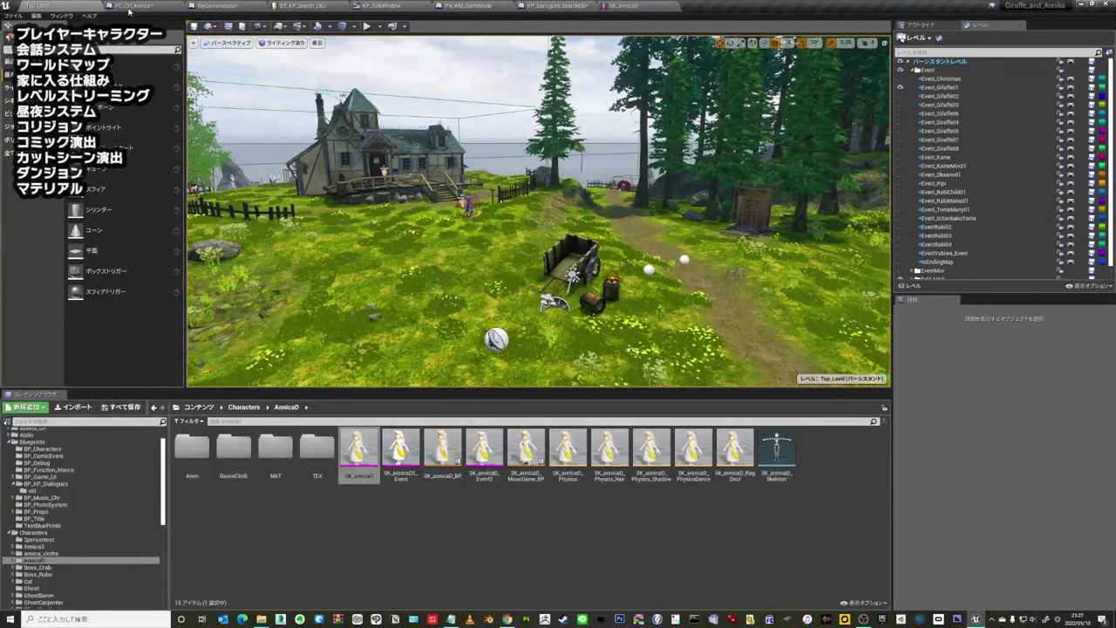
left_click(393, 528)
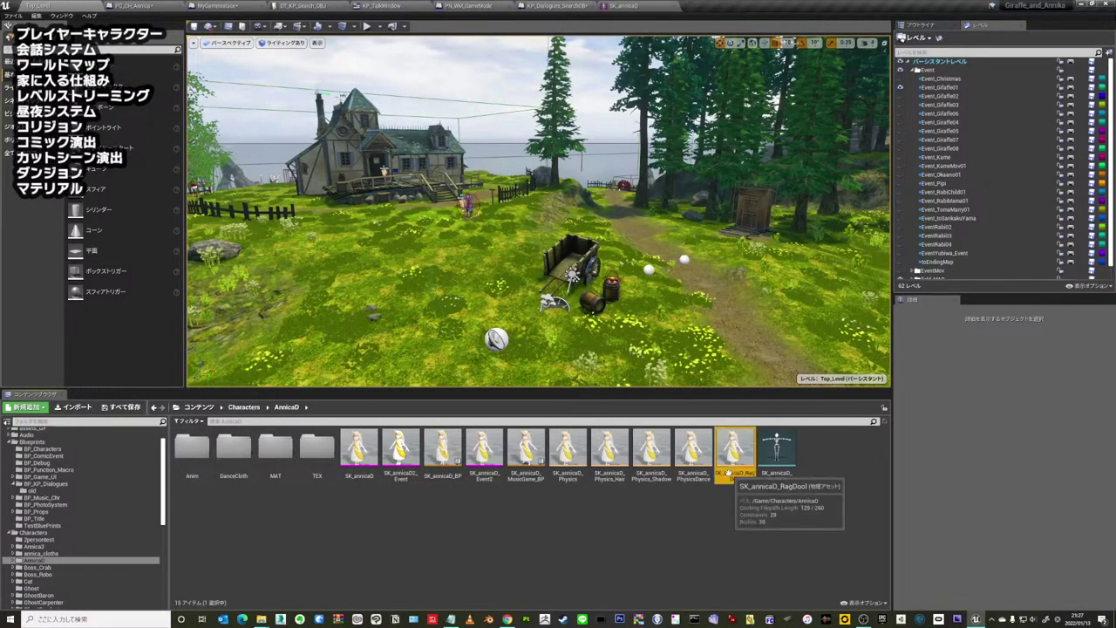
double_click(61, 554)
double_click(61, 555)
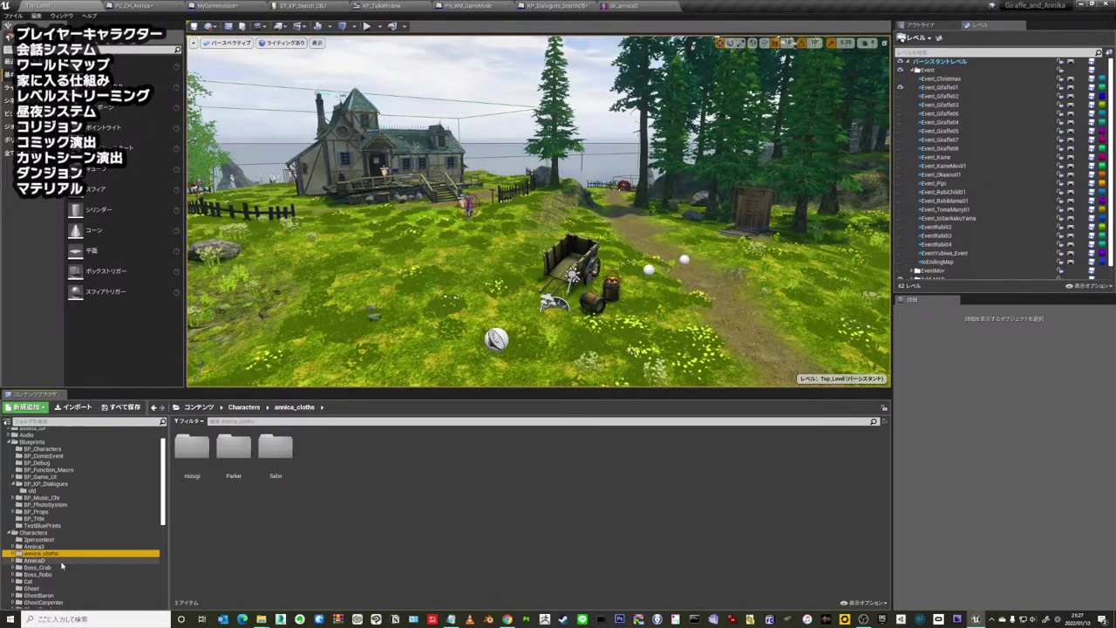
double_click(61, 561)
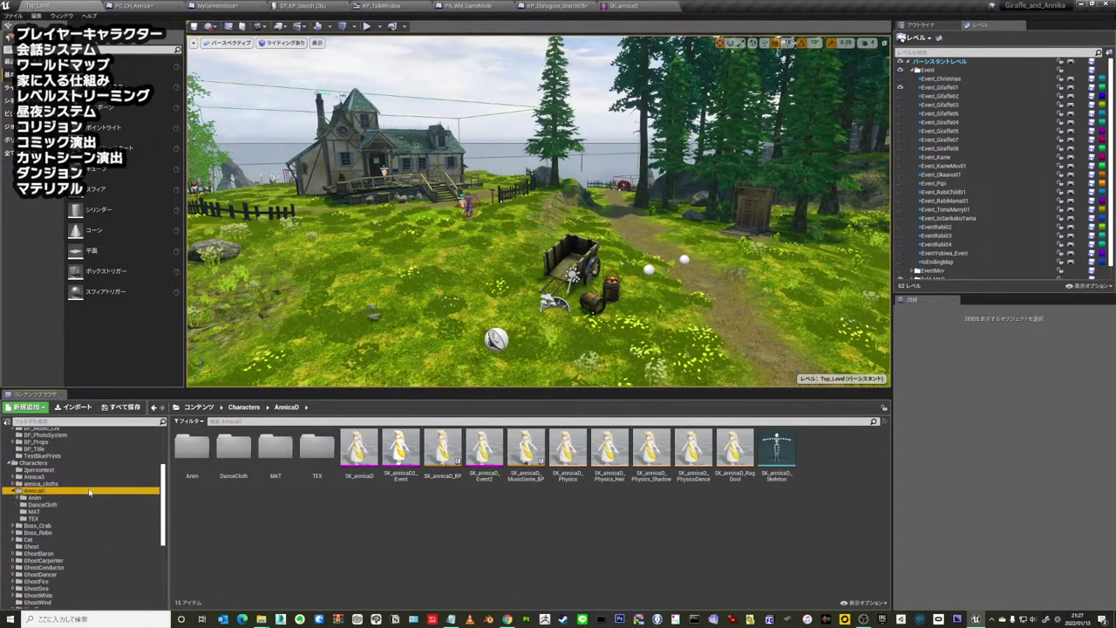
double_click(65, 483)
left_click(76, 491)
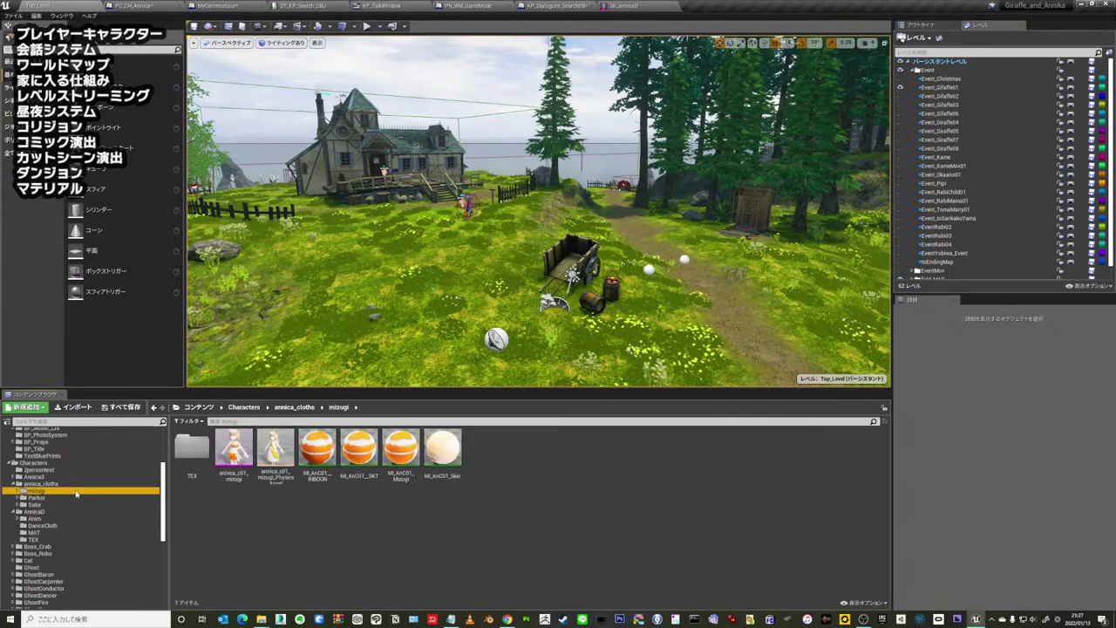
left_click(74, 498)
left_click(74, 505)
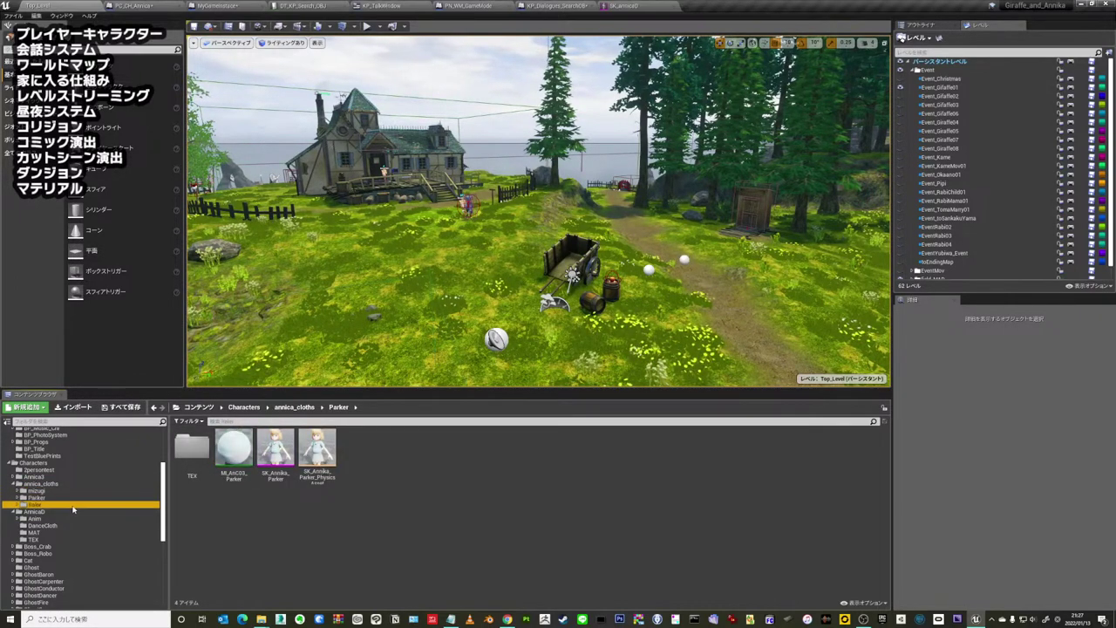
left_click(301, 529)
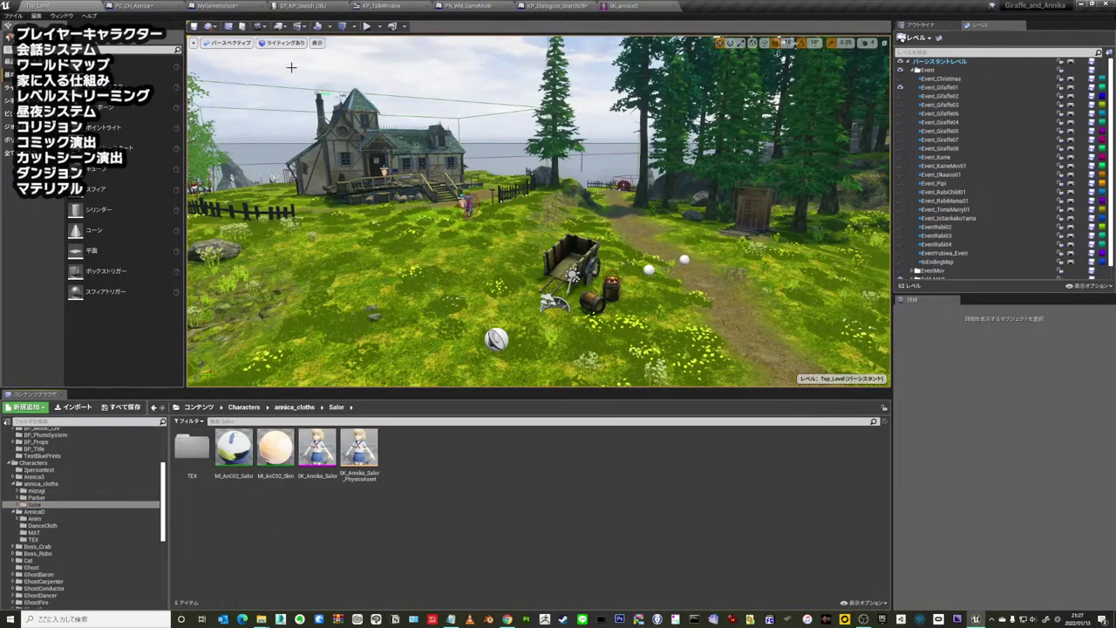
- Cycle through the open editor tabs, from SK_annica0 back to the Top_Level map
left_click(648, 6)
left_click(557, 5)
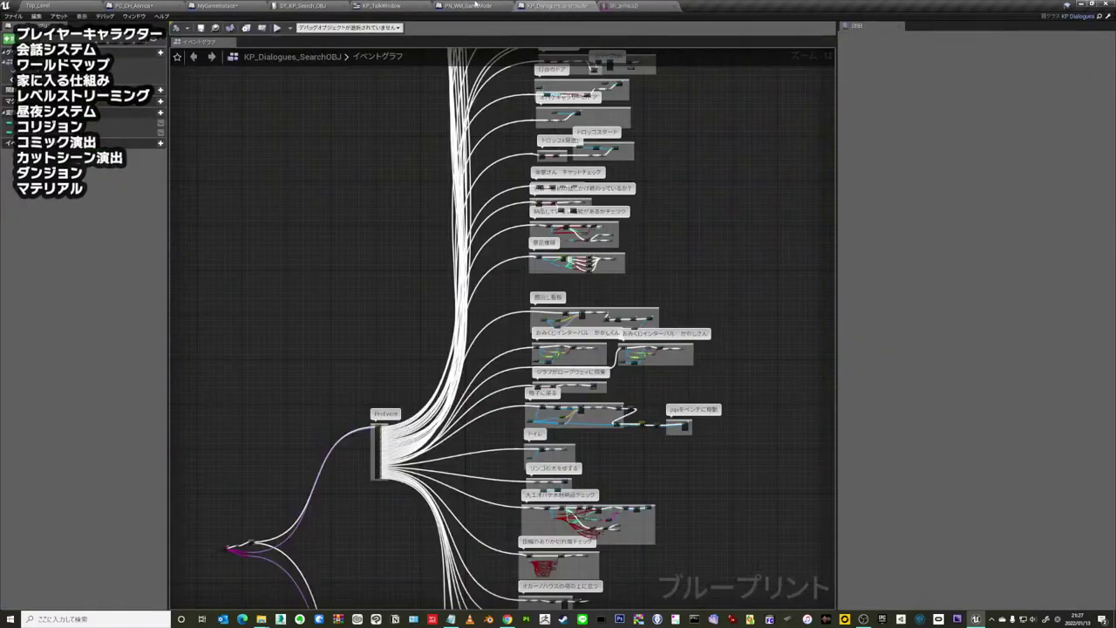
left_click(382, 5)
left_click(300, 5)
left_click(218, 5)
left_click(136, 5)
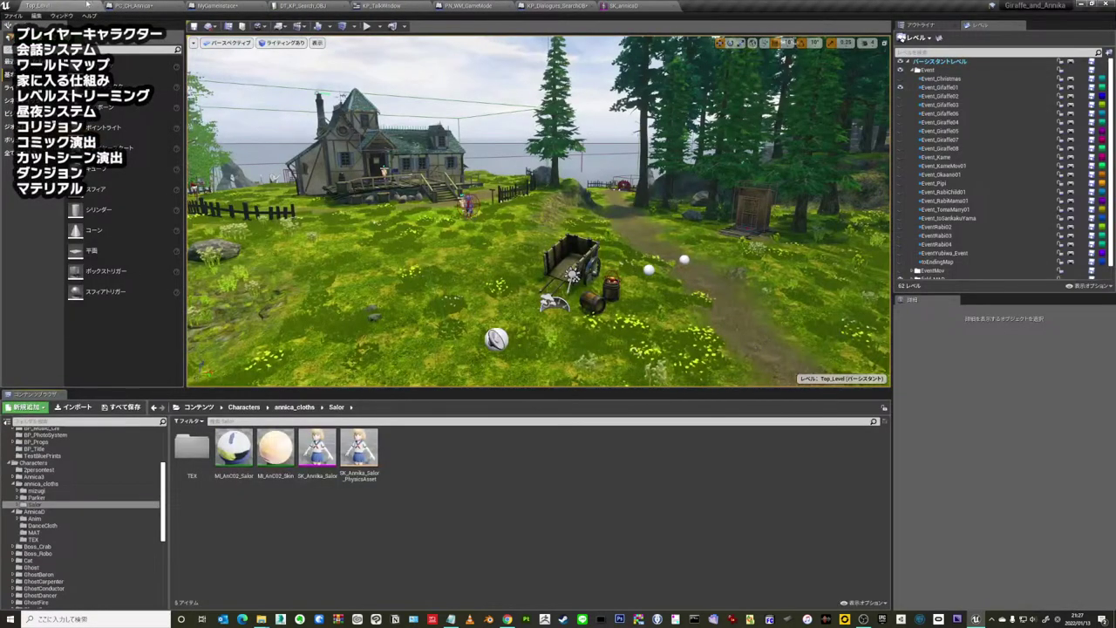
left_click(38, 5)
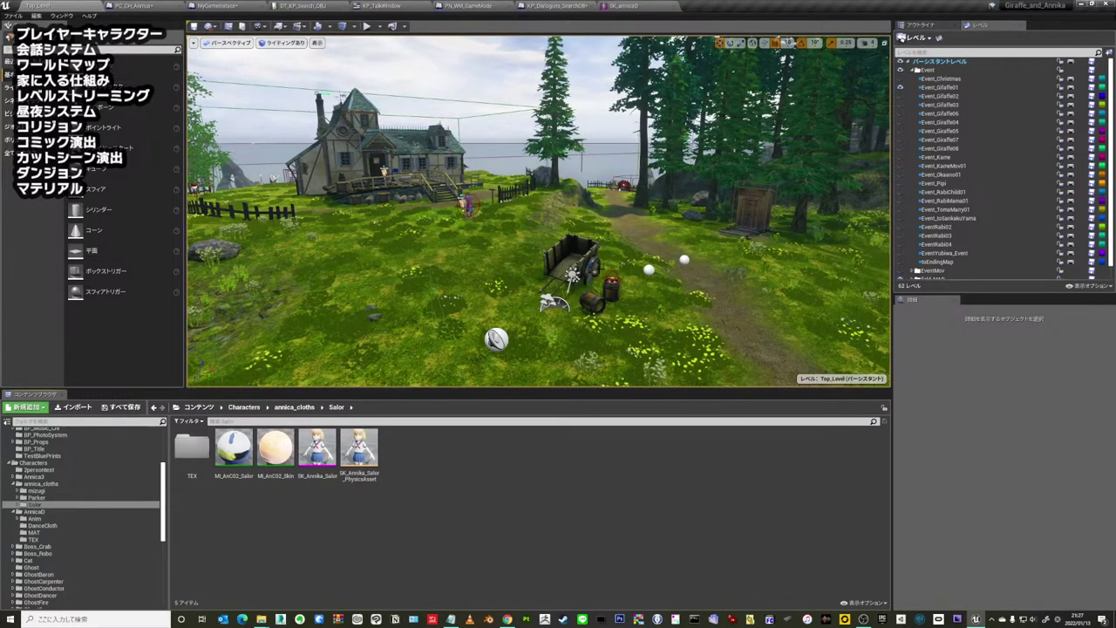
- Collapse annica_cloths and list the Annica3 character folder's 20 assets
right_click_drag(582, 222, 580, 220)
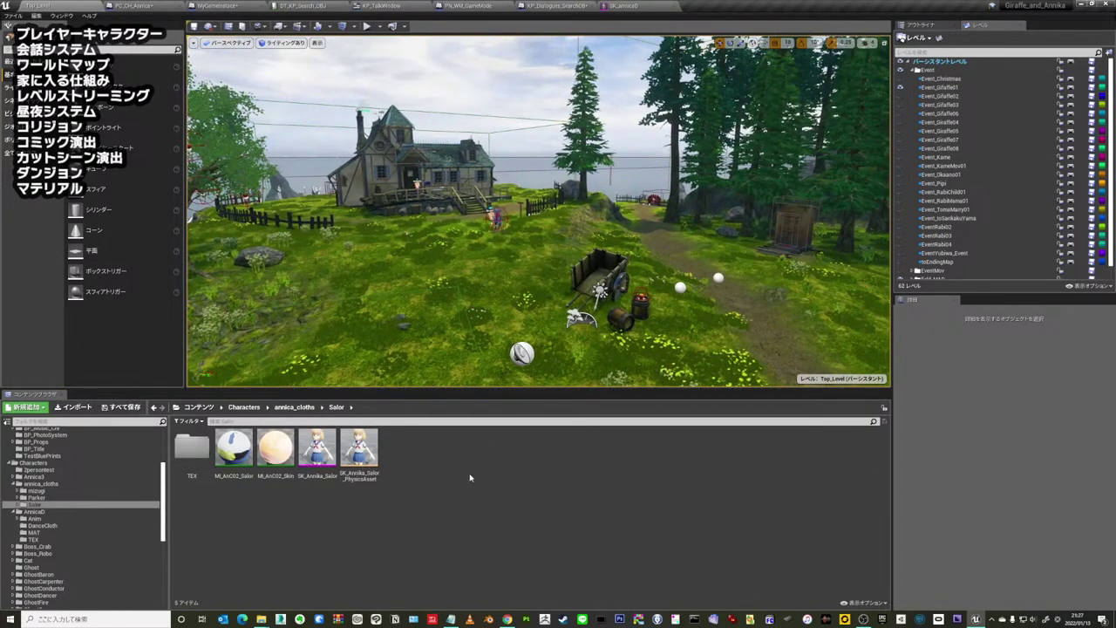
double_click(100, 483)
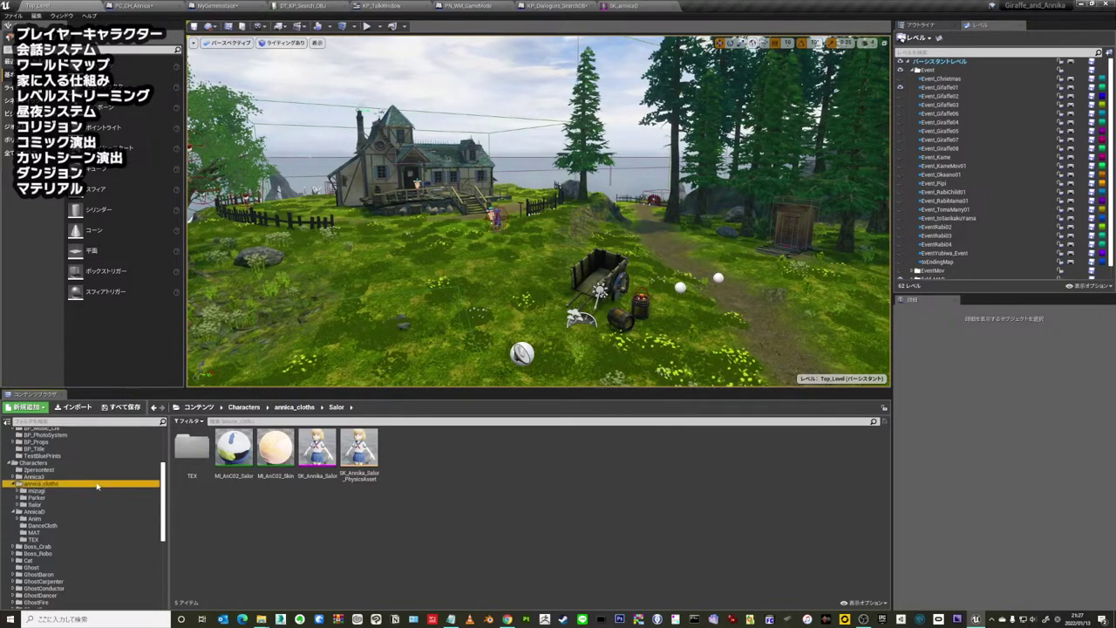
double_click(76, 477)
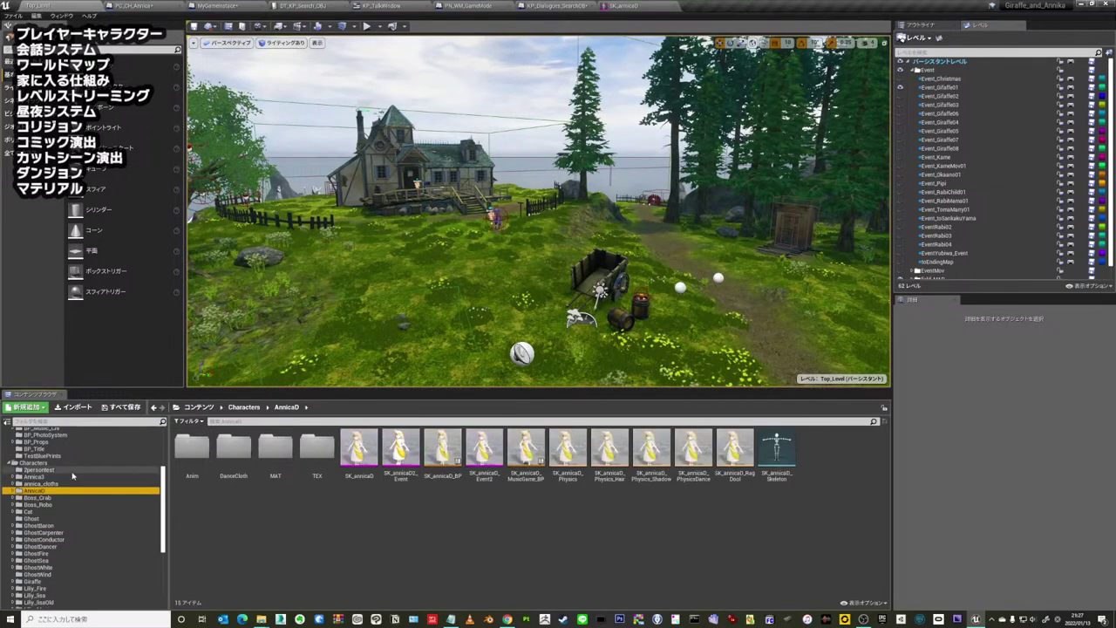
left_click(423, 529)
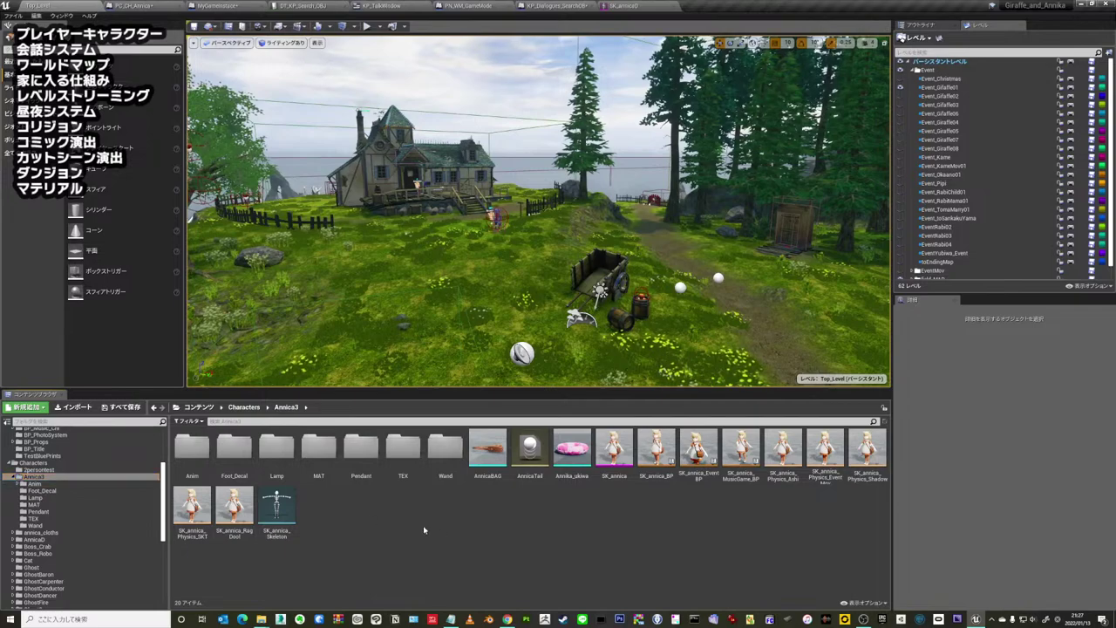
- Open SK_annica, review its Material Slots, and locate element 9's M_Clear in Annica3/MAT
double_click(614, 447)
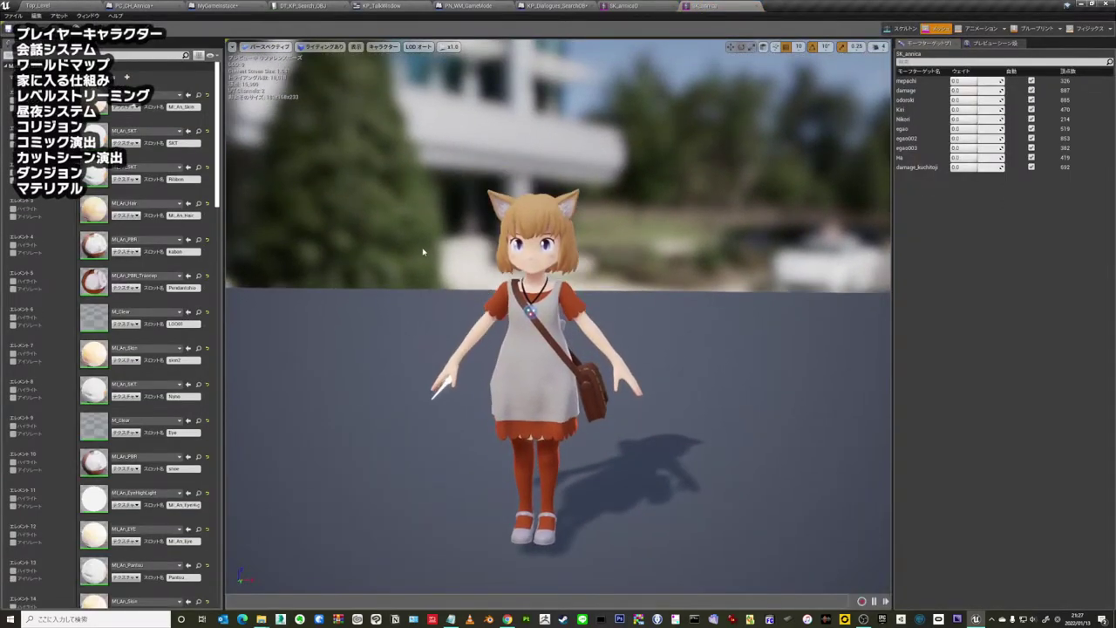
scroll(139, 253, "down", 5)
scroll(146, 263, "down", 5)
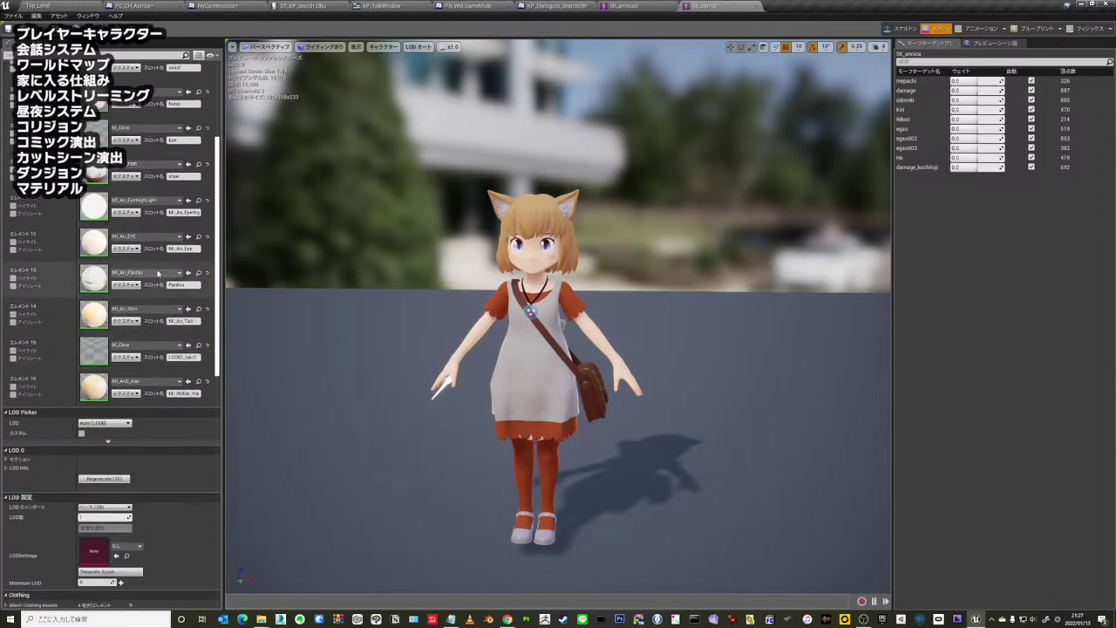
scroll(149, 266, "up", 3)
scroll(156, 270, "up", 4)
scroll(161, 277, "up", 3)
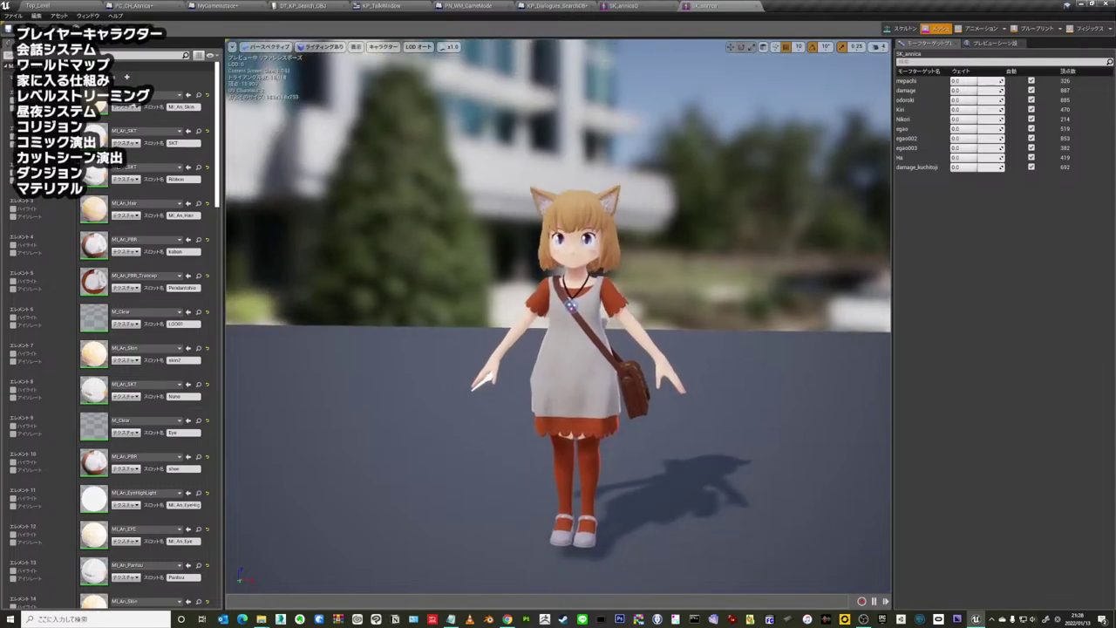
scroll(153, 277, "down", 3)
scroll(154, 278, "down", 5)
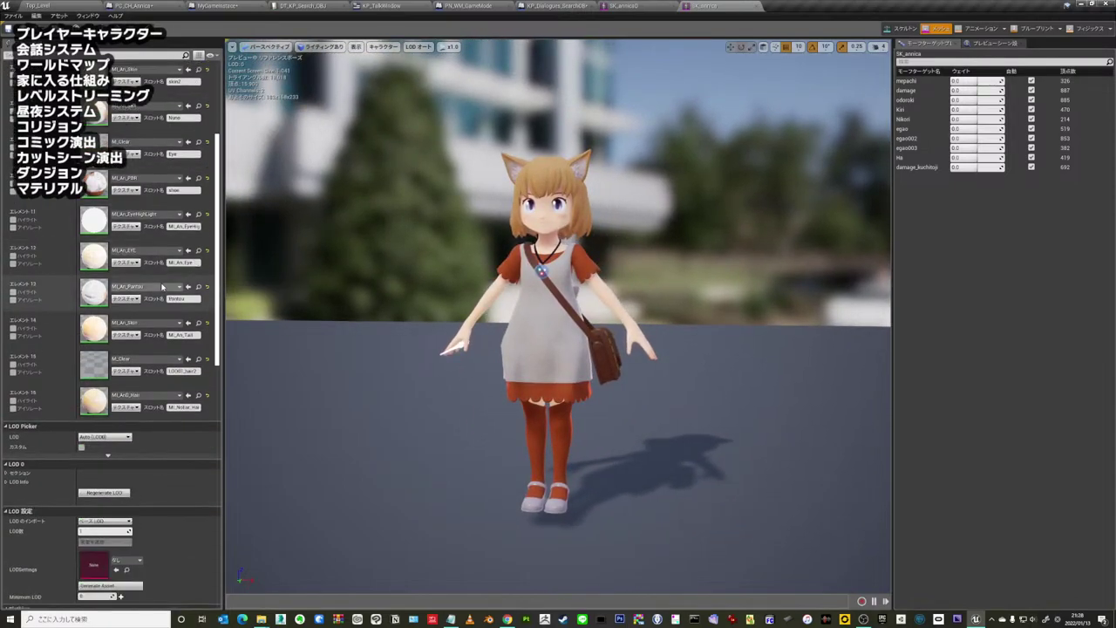
scroll(187, 286, "up", 2)
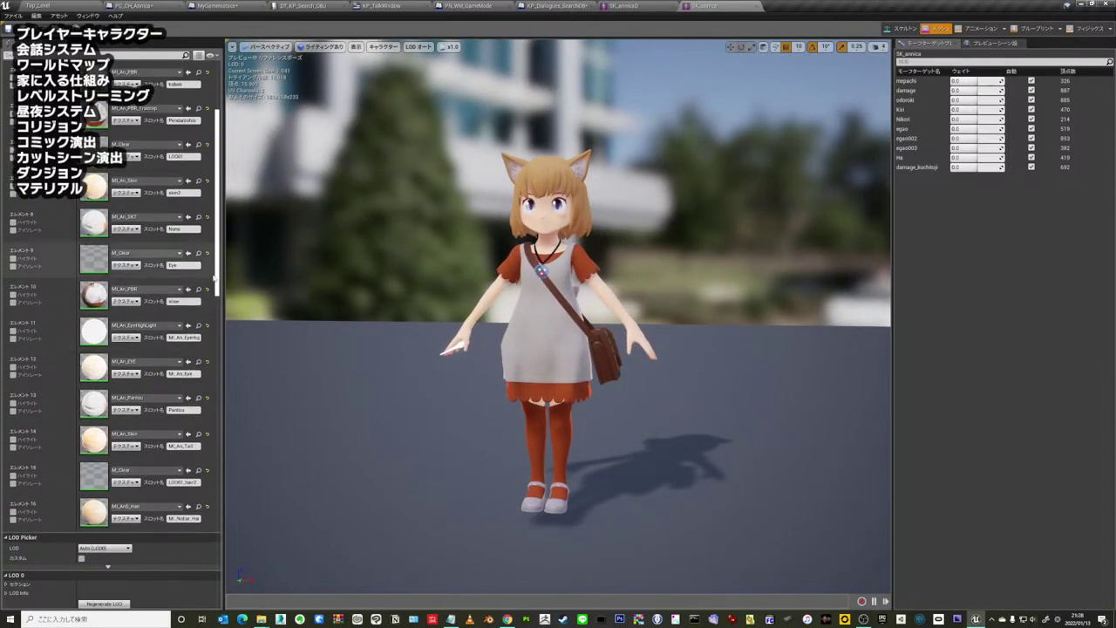
left_click_drag(416, 264, 416, 264)
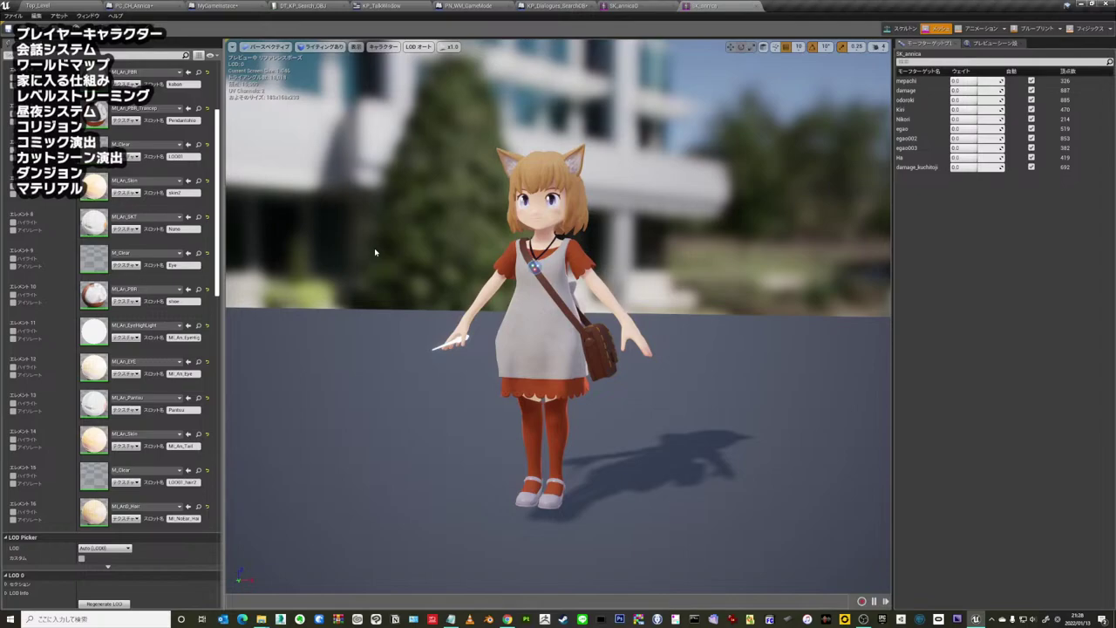
left_click(197, 253)
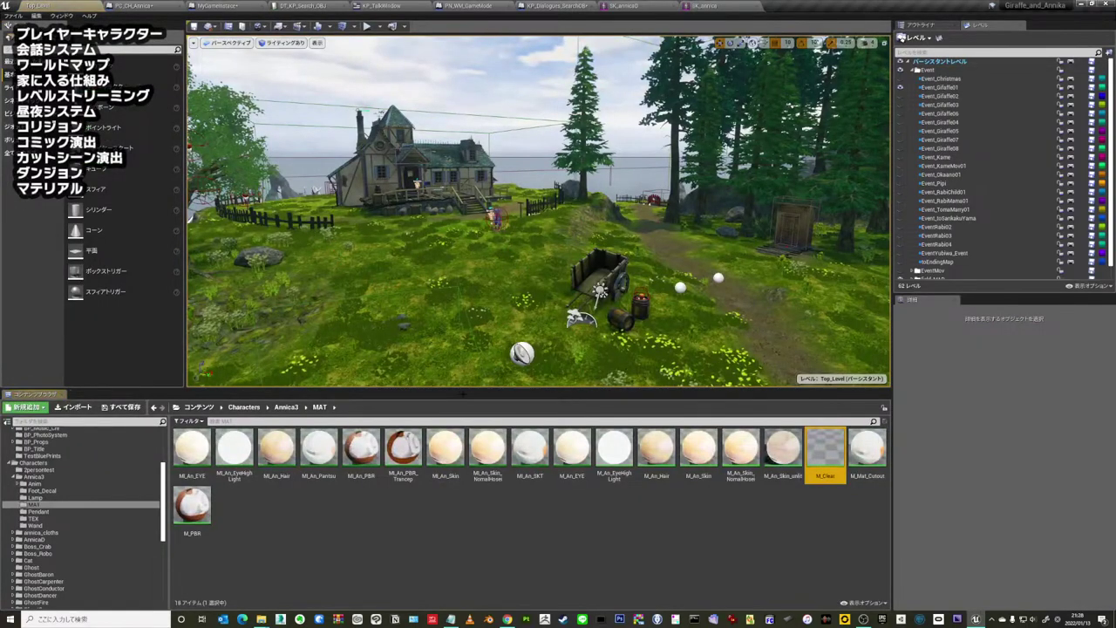
- Open M_Clear's node graph in the Material Editor, then return to SK_annica
double_click(820, 449)
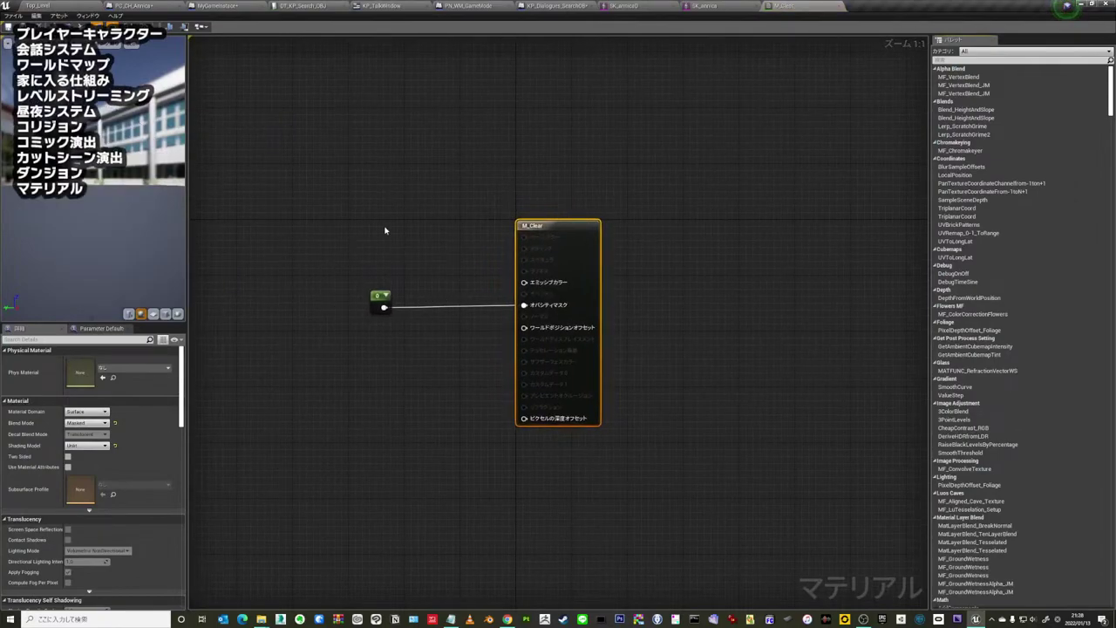
left_click(722, 6)
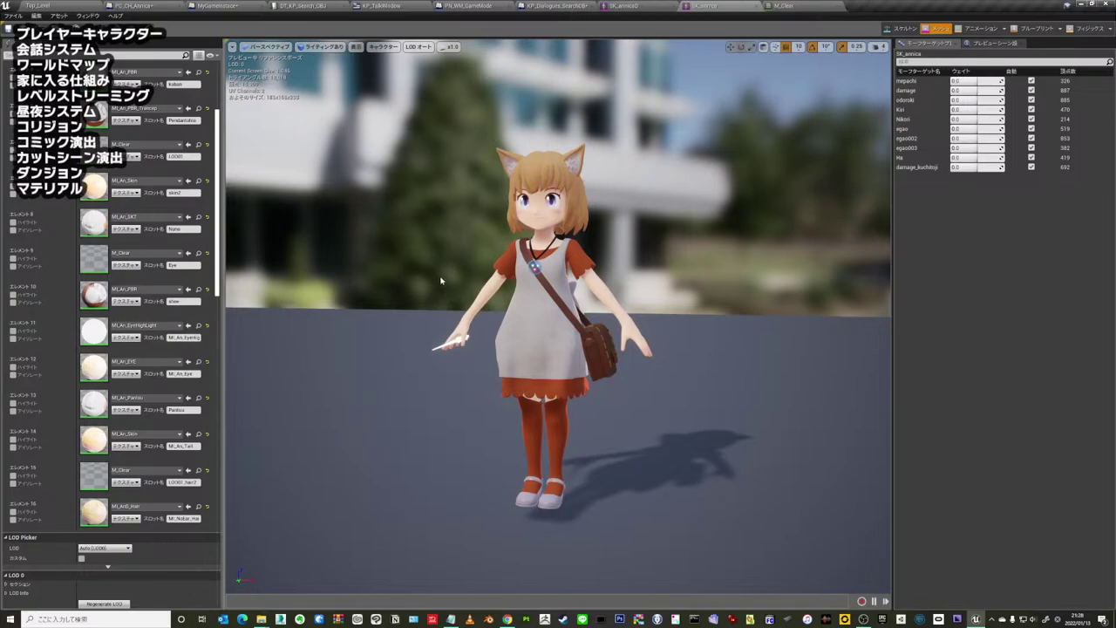
- Check SK_annica's M_Clear material slots, then switch to SK_annicaD in the white star dress
scroll(182, 256, "up", 1)
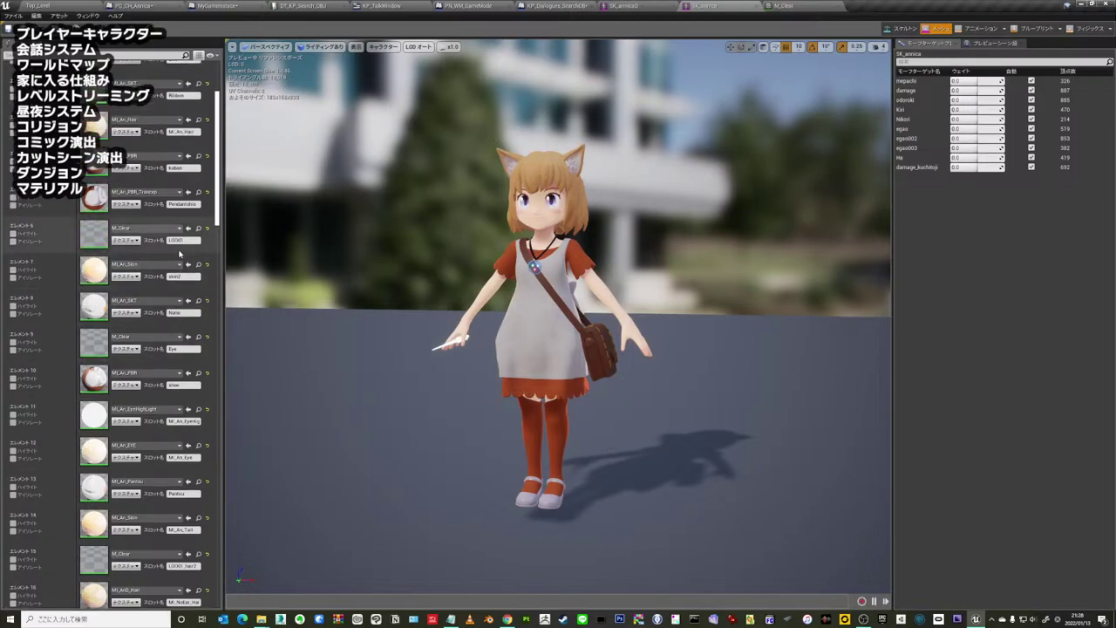
scroll(166, 251, "up", 2)
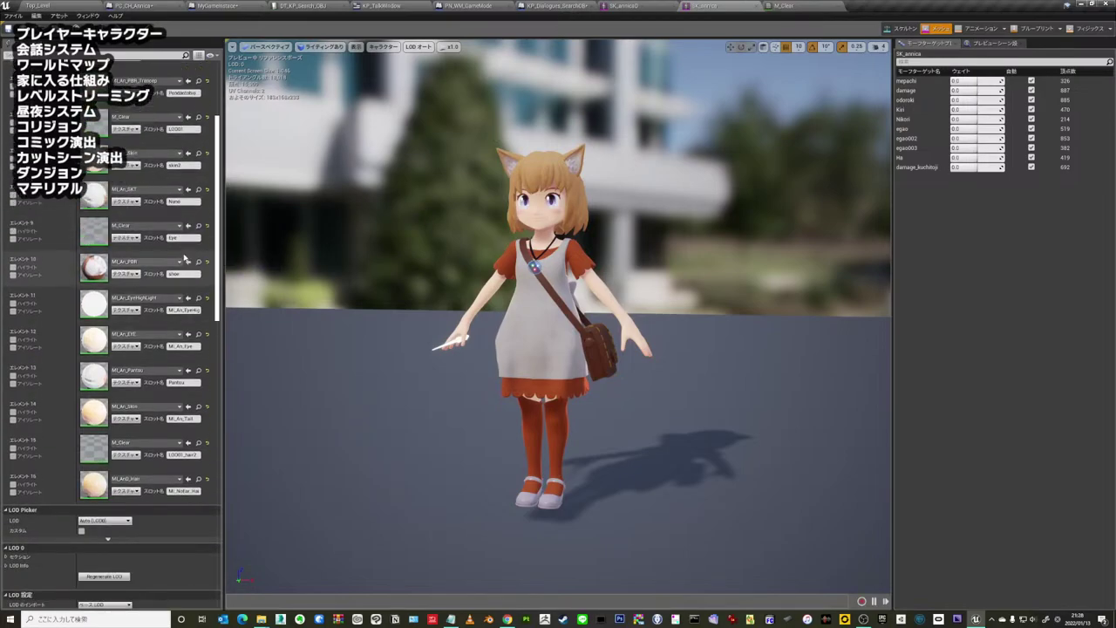
scroll(149, 237, "up", 3)
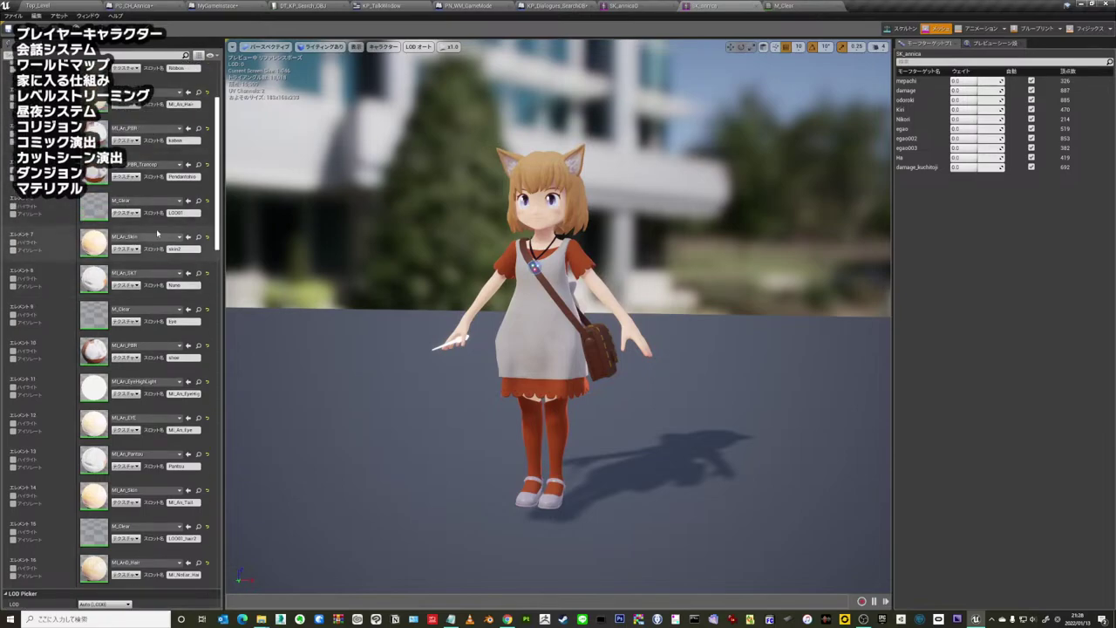
scroll(160, 218, "up", 3)
scroll(160, 211, "down", 3)
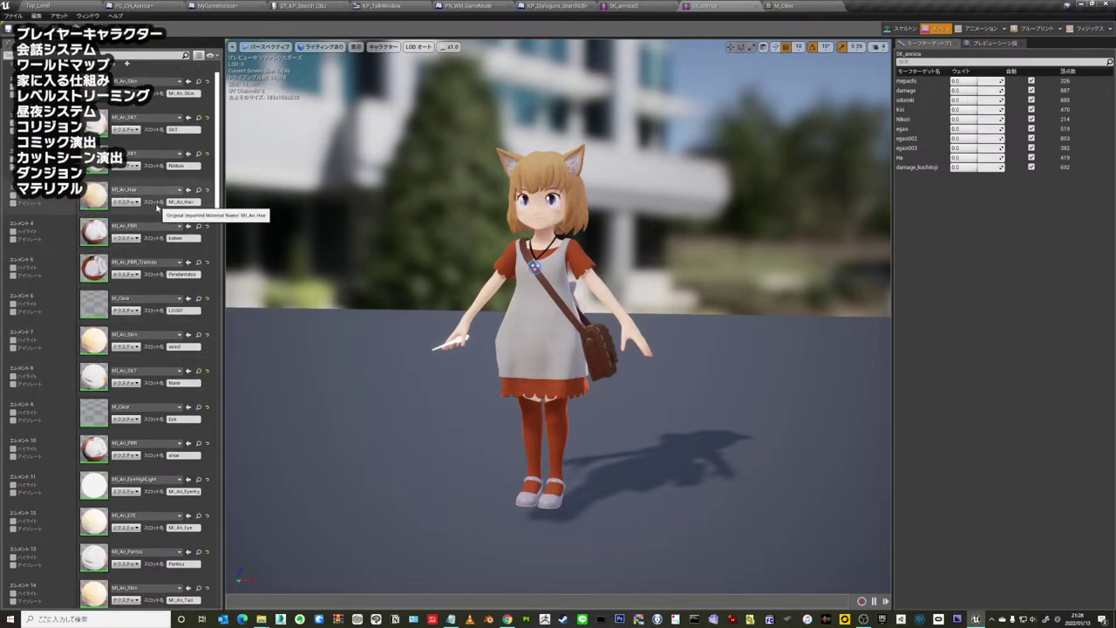
scroll(160, 211, "down", 3)
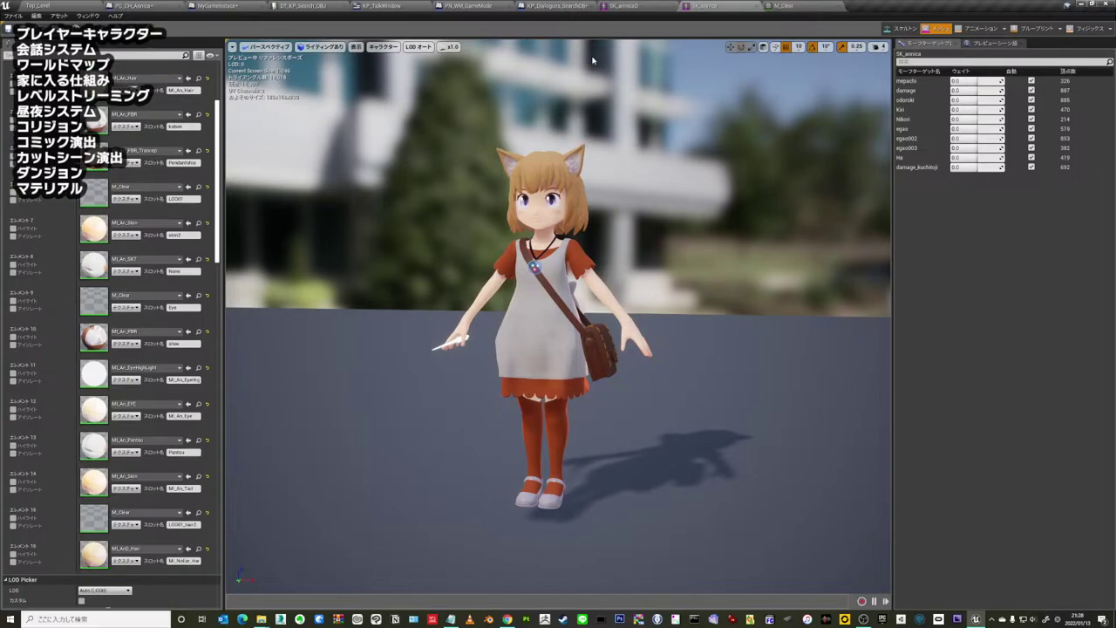
left_click(636, 5)
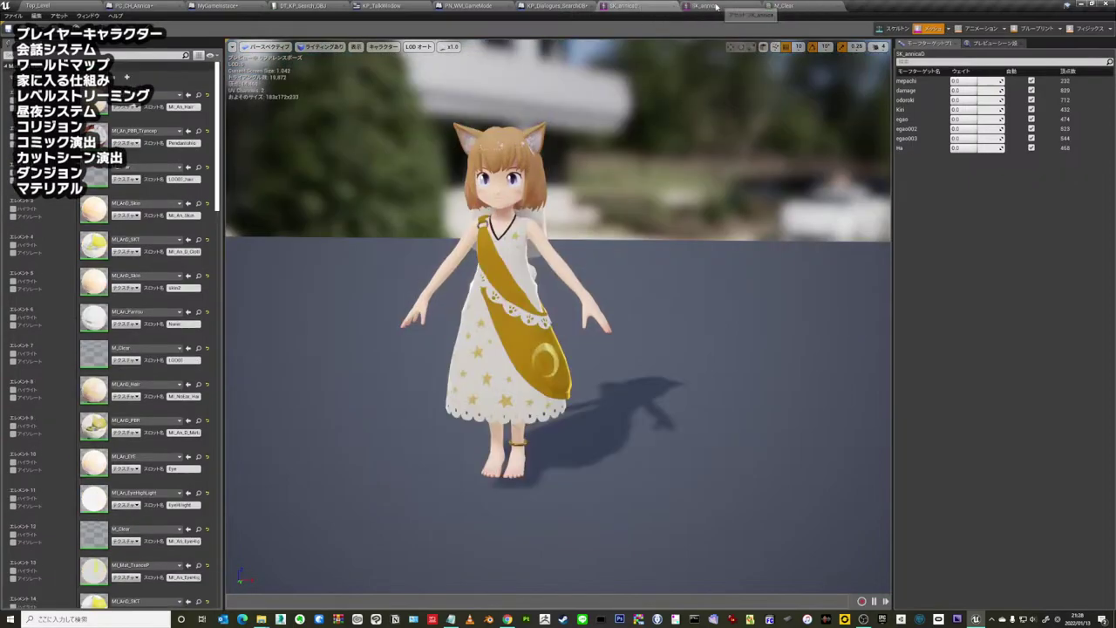
left_click(719, 5)
left_click_drag(567, 296, 549, 272)
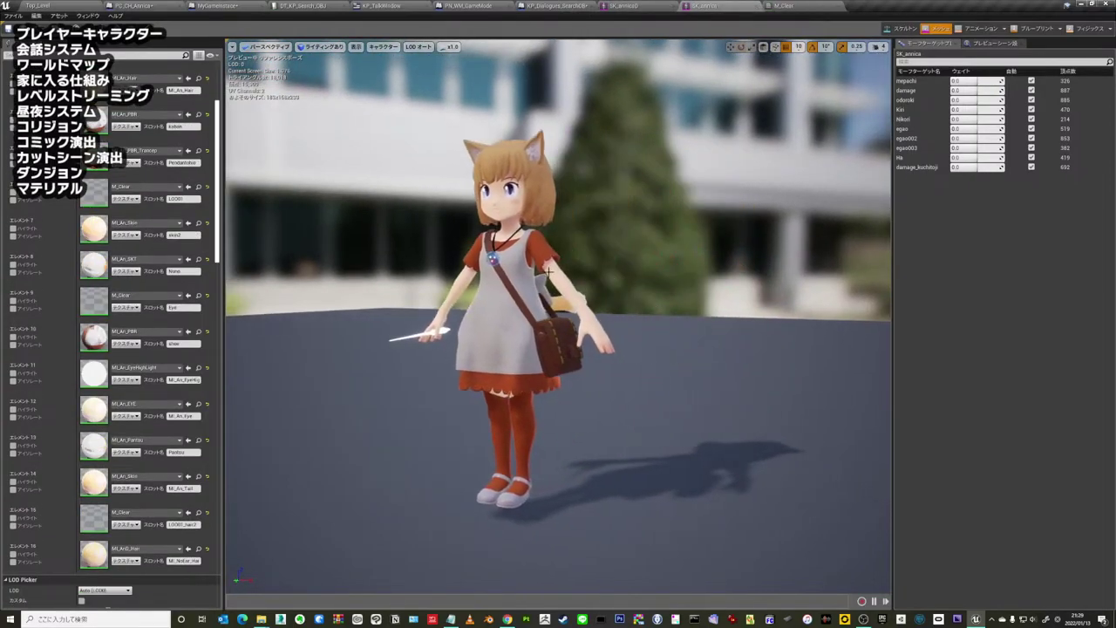
- Orbit and zoom around the SK_annica preview to view the character from several sides
left_click_drag(597, 235, 566, 213)
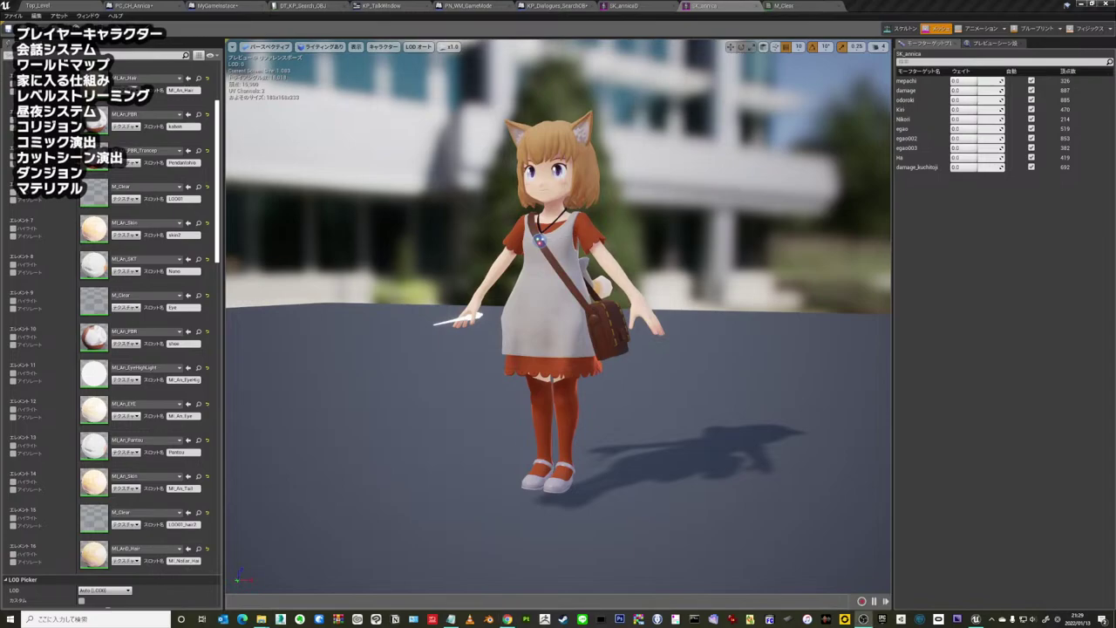
left_click_drag(348, 279, 235, 261)
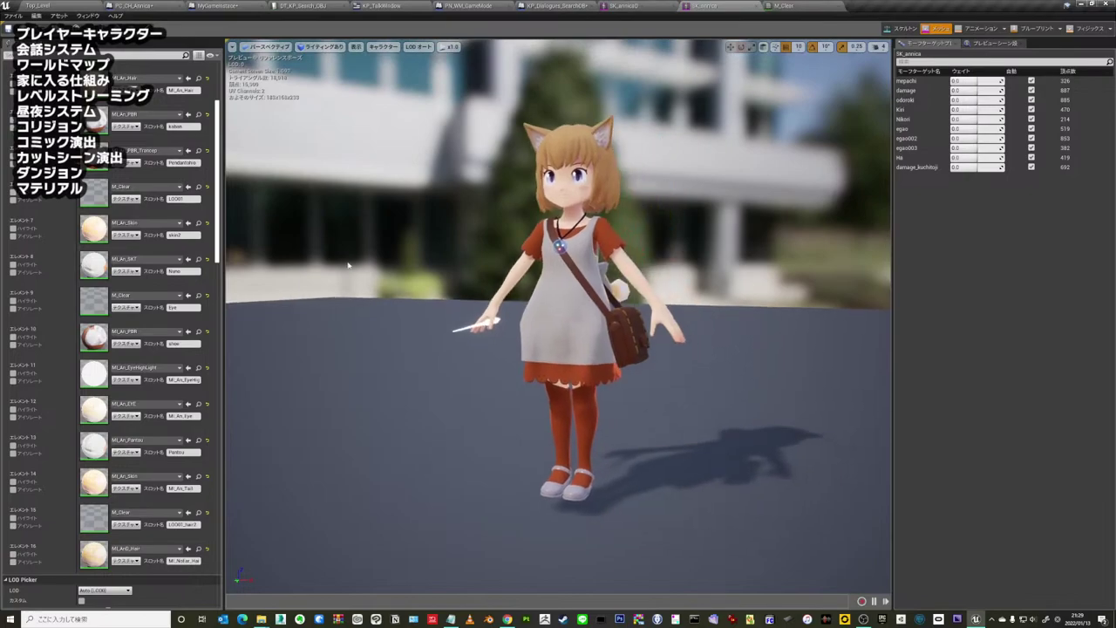
scroll(151, 310, "down", 3)
scroll(151, 309, "up", 1)
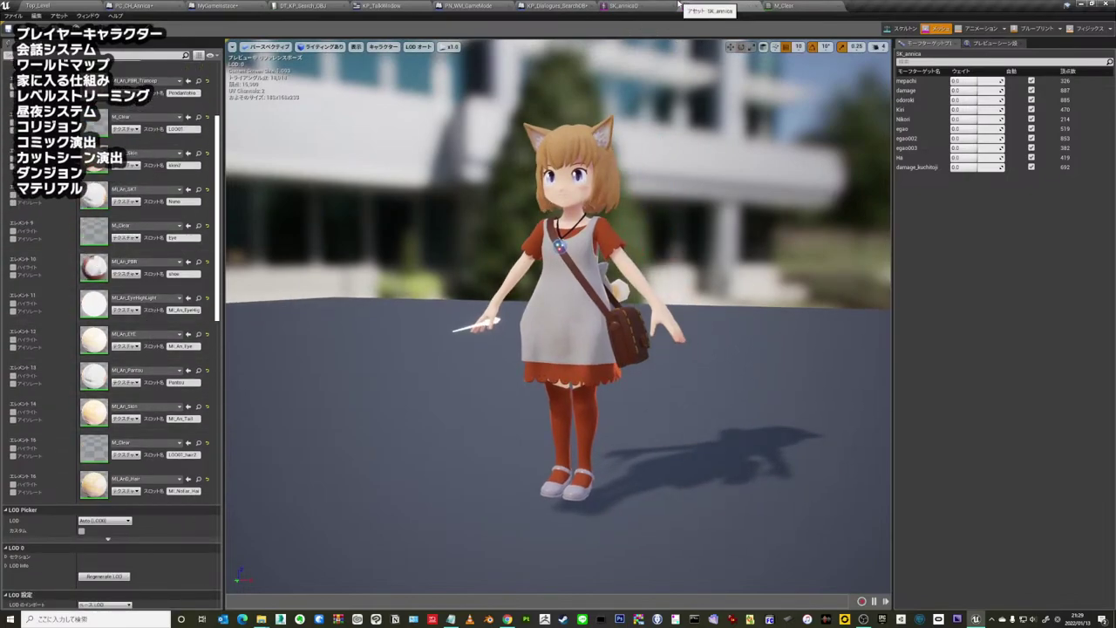
scroll(589, 178, "up", 5)
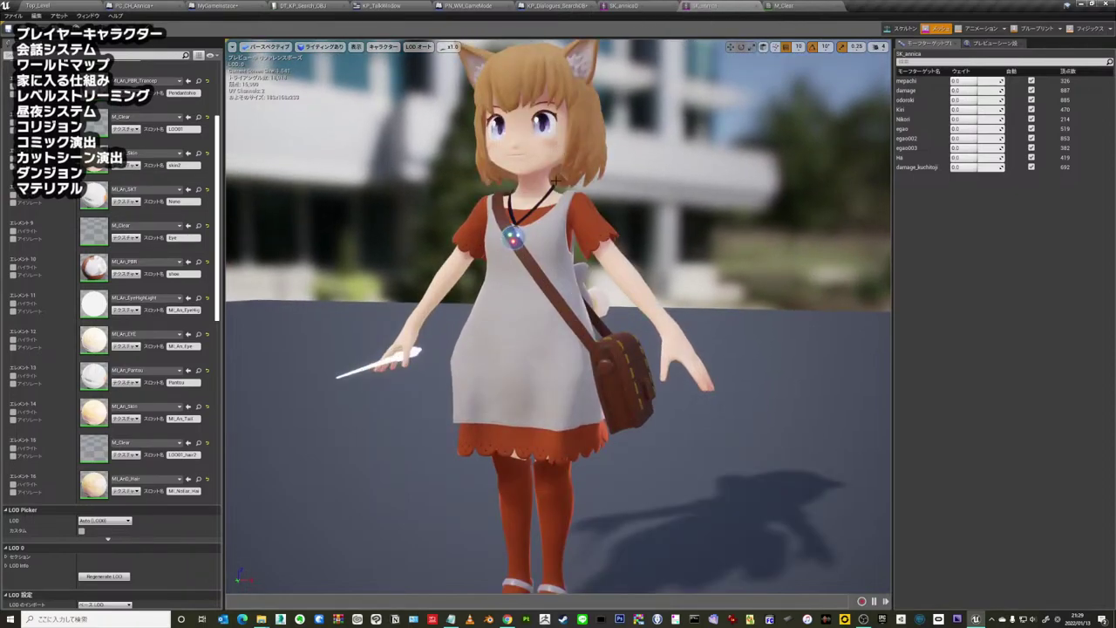
left_click_drag(555, 180, 555, 156)
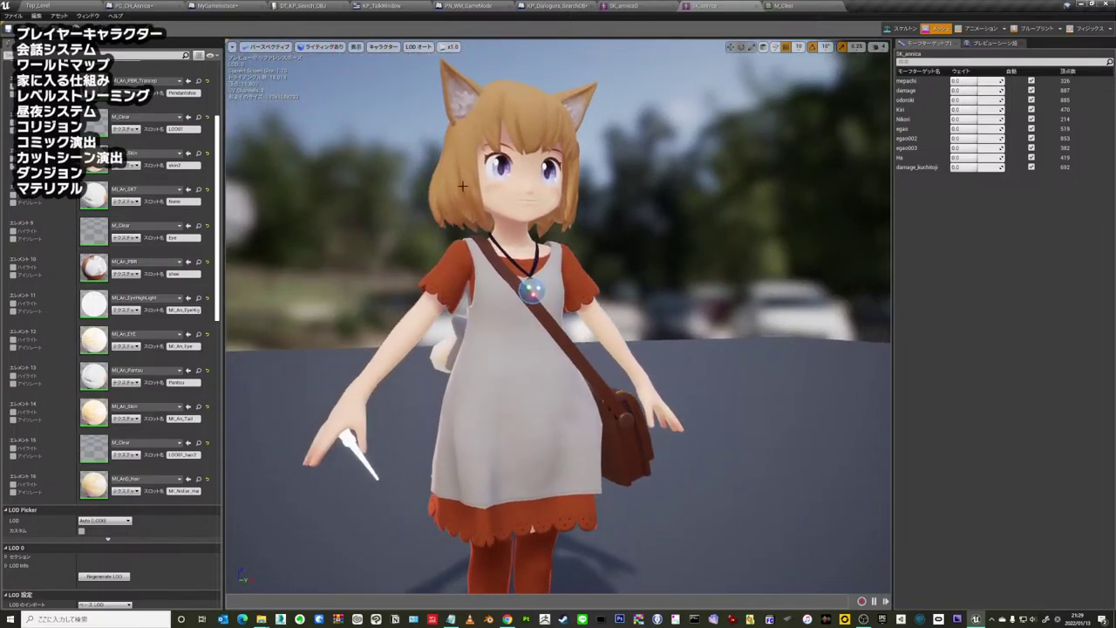
left_click_drag(462, 186, 489, 186)
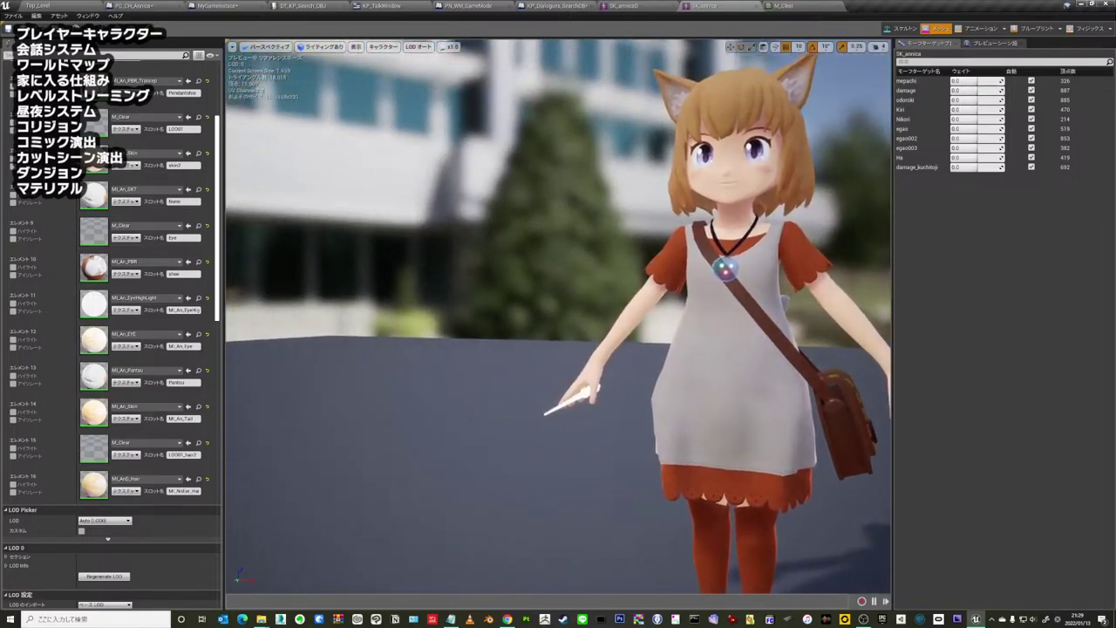
left_click_drag(532, 186, 497, 187)
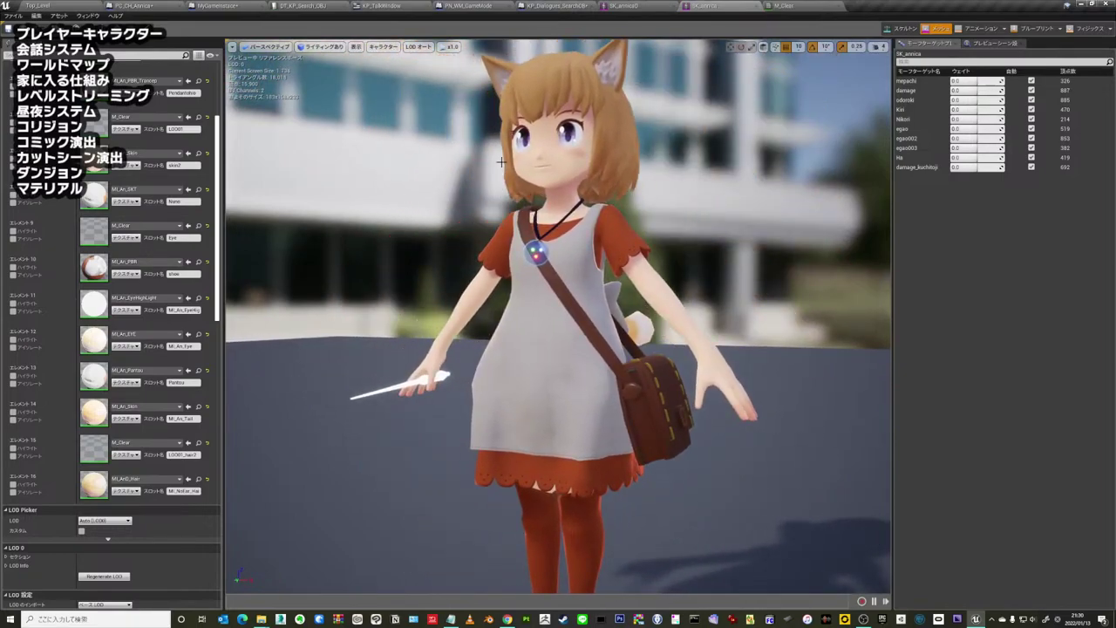
- Frame SK_annica from eyes to feet, pull back, and return to the Top_Level map
scroll(486, 186, "down", 3)
scroll(486, 186, "down", 3)
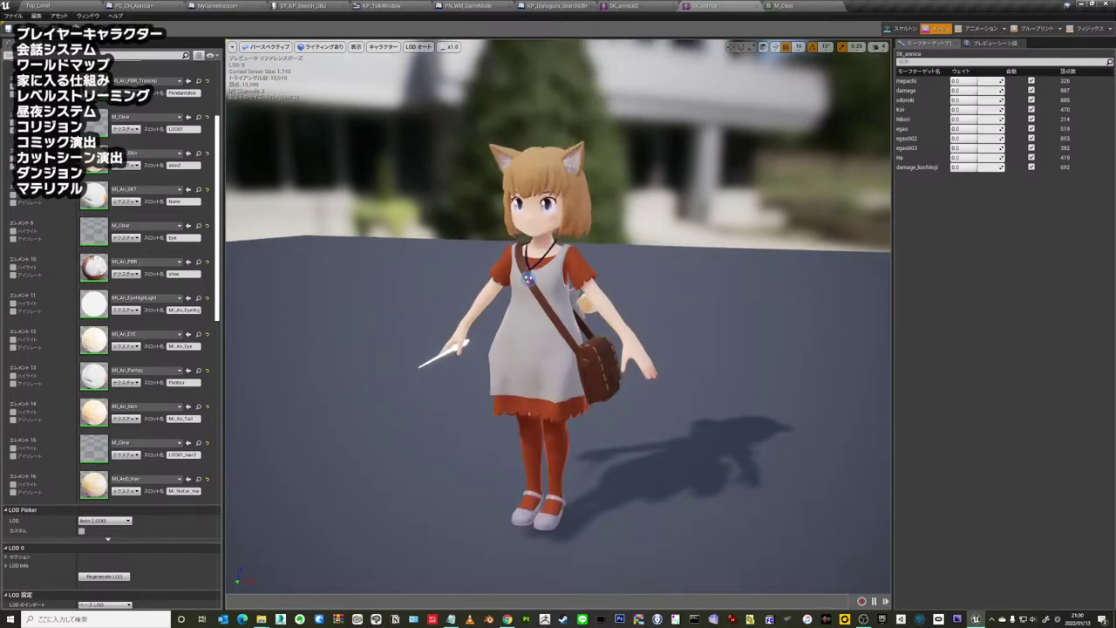
middle_click_drag(487, 186, 487, 151)
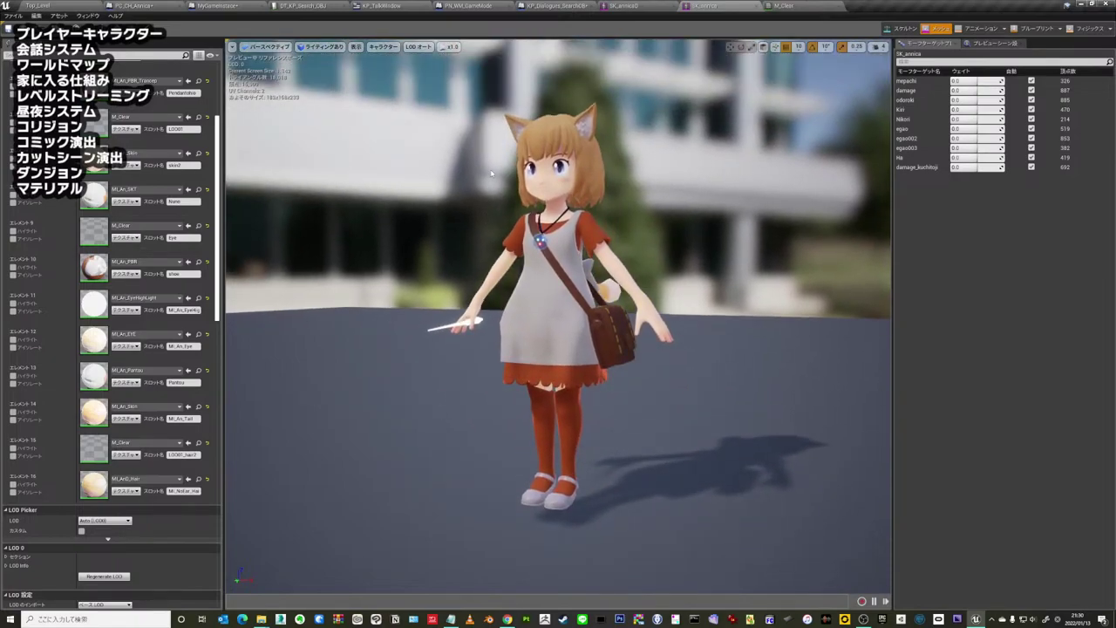
scroll(495, 212, "up", 2)
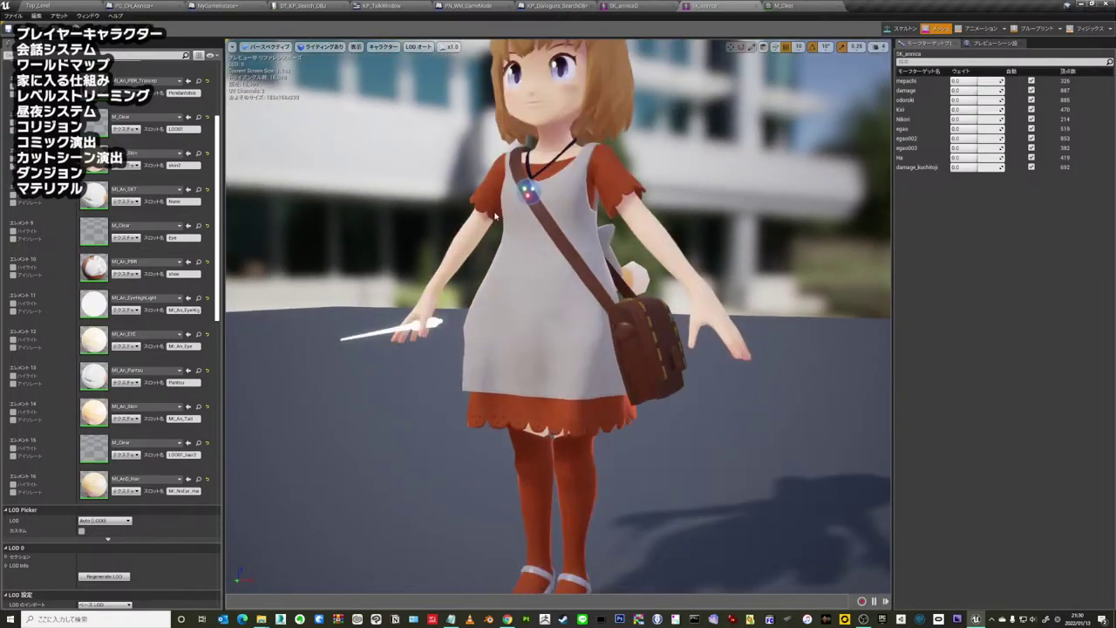
scroll(494, 212, "up", 2)
scroll(494, 212, "up", 2)
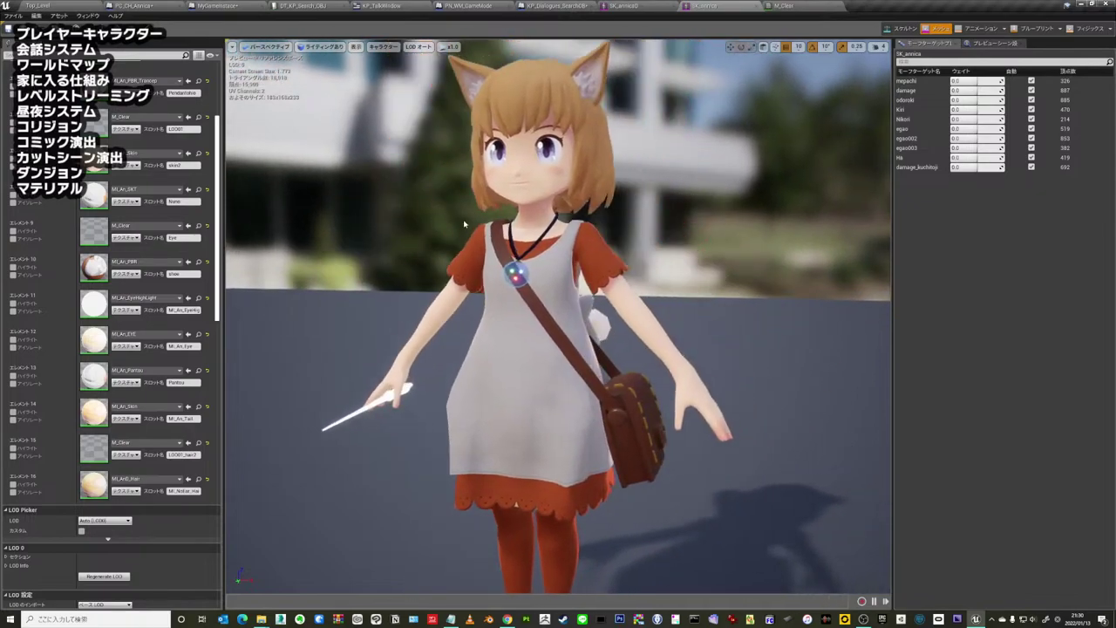
middle_click_drag(494, 211, 447, 203)
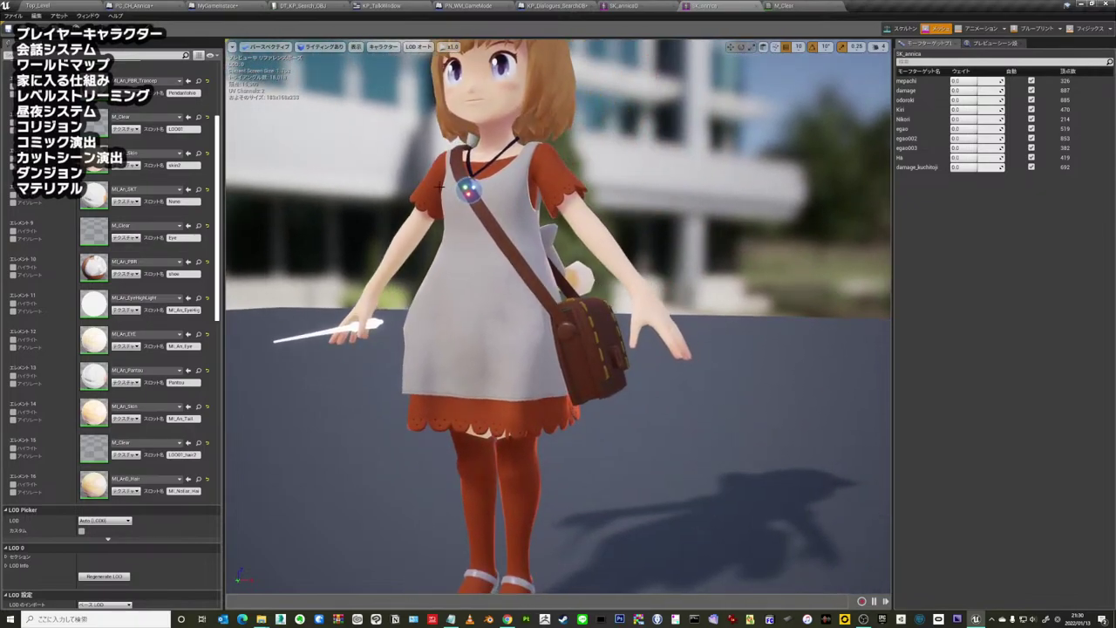
left_click_drag(558, 314, 549, 366)
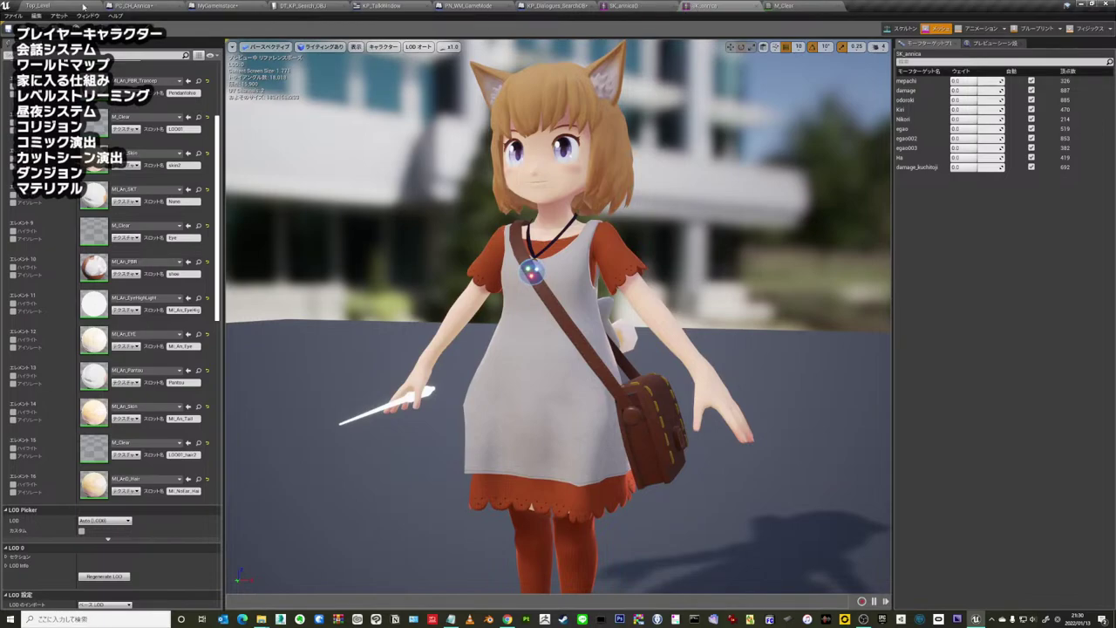
left_click(84, 7)
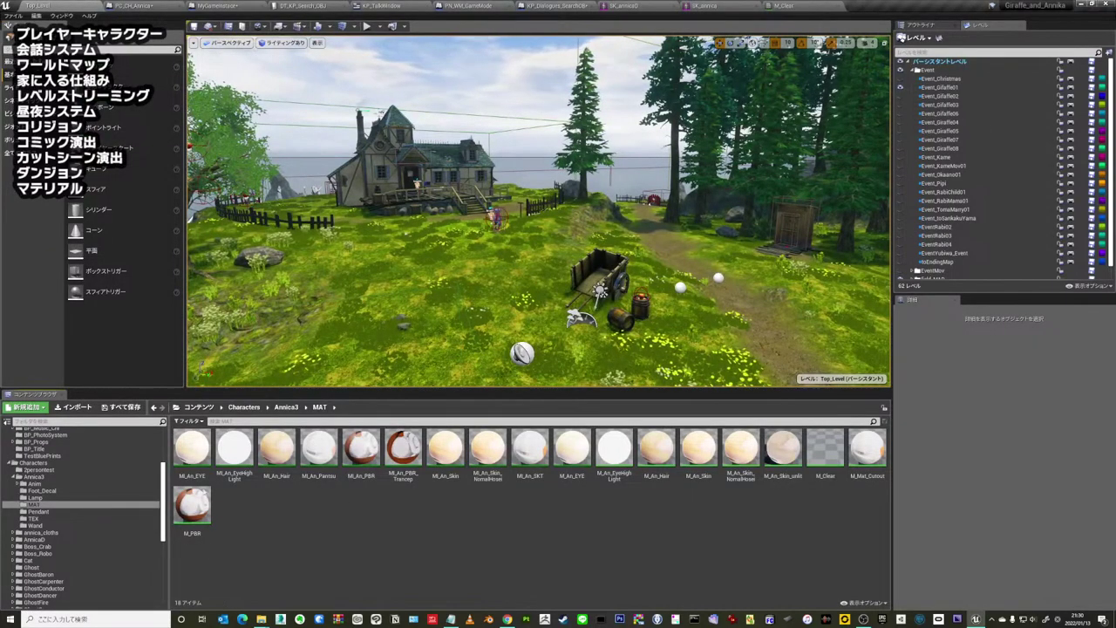
- Place SK_annica from Annica3 into the village scene, enlarge the viewport, and show her MAT folder
left_click(33, 476)
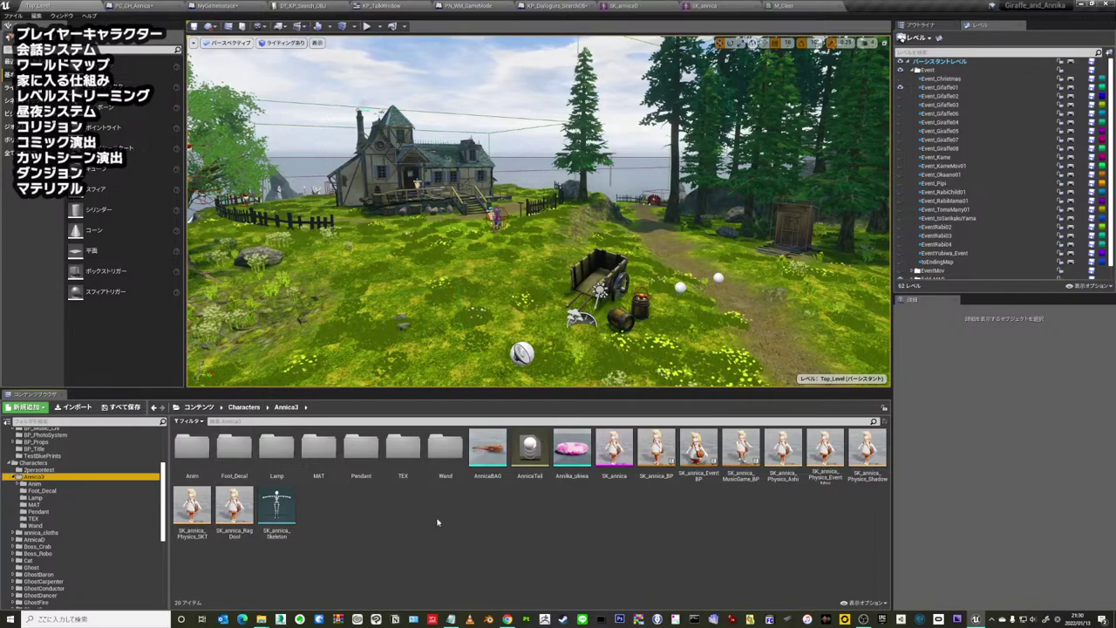
left_click_drag(614, 446, 424, 300)
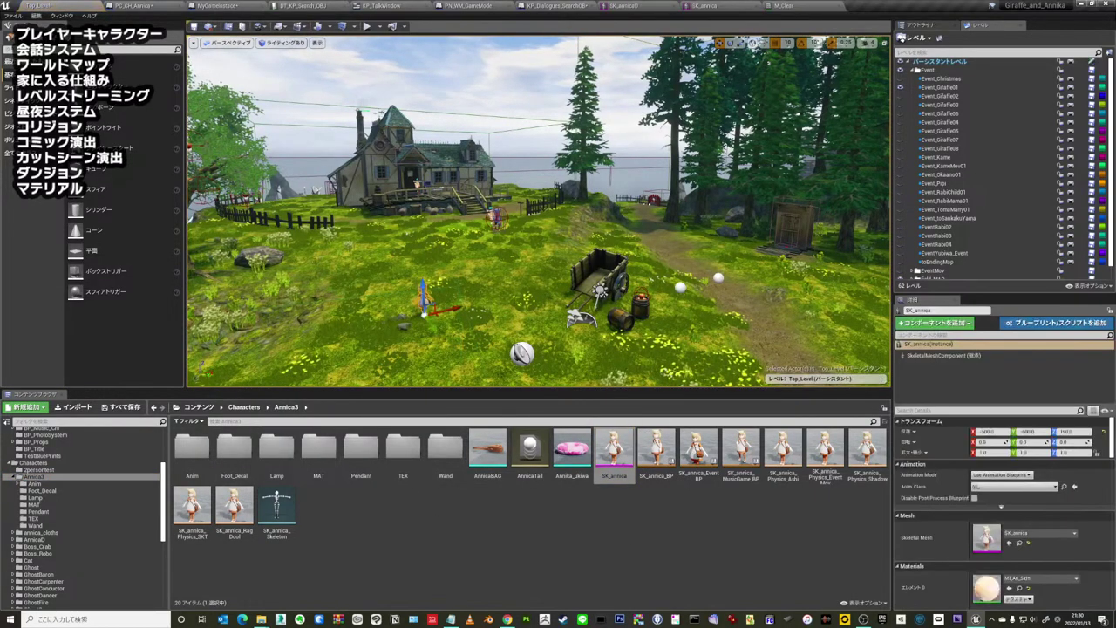
mouse_move(538, 212)
right_mouse_down()
mouse_move(523, 174)
mouse_move(523, 201)
mouse_move(522, 172)
mouse_move(488, 172)
right_mouse_up()
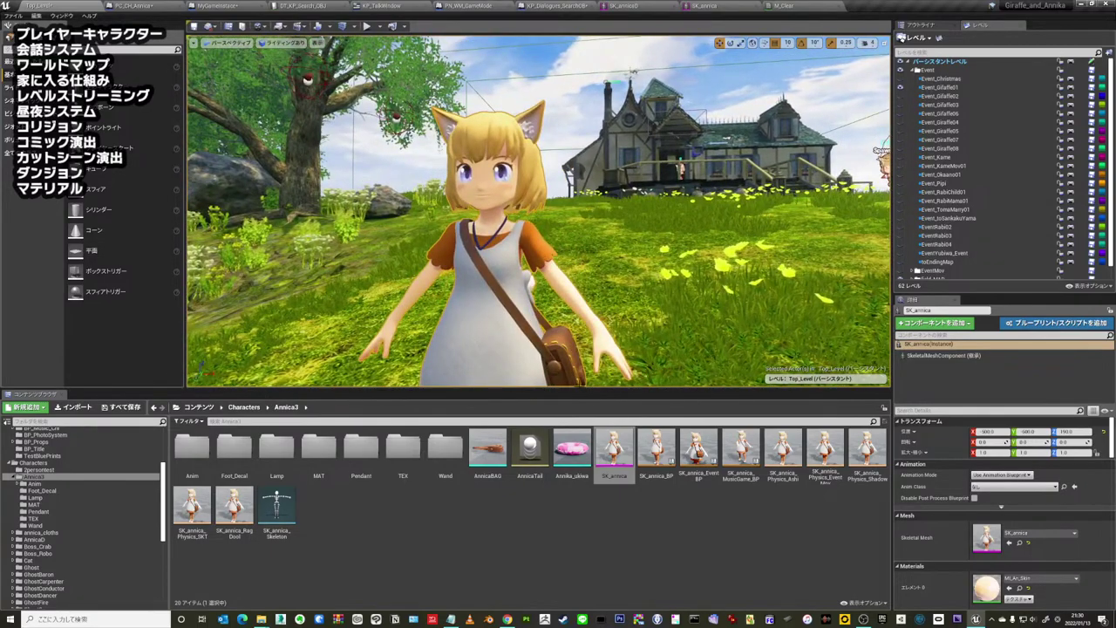
left_click_drag(401, 390, 401, 441)
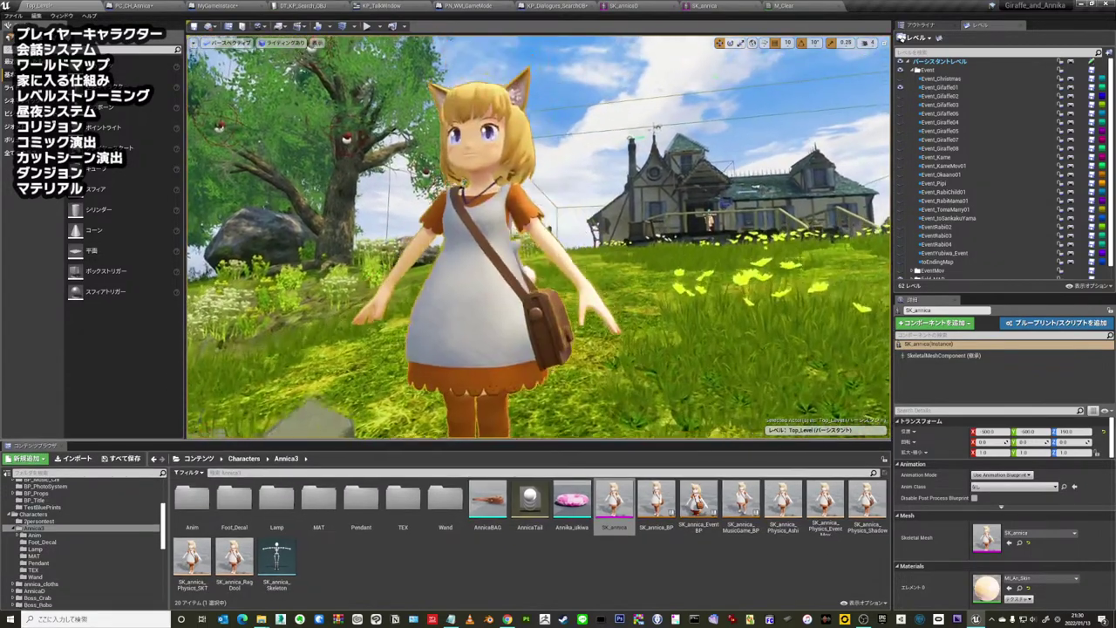
left_click(392, 563)
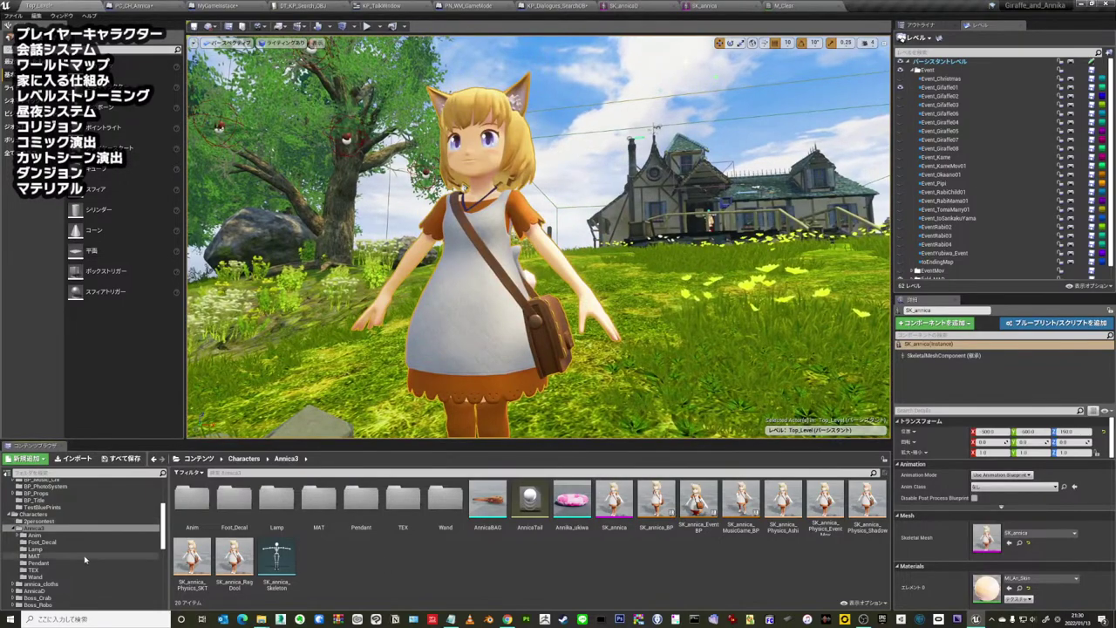
left_click(84, 556)
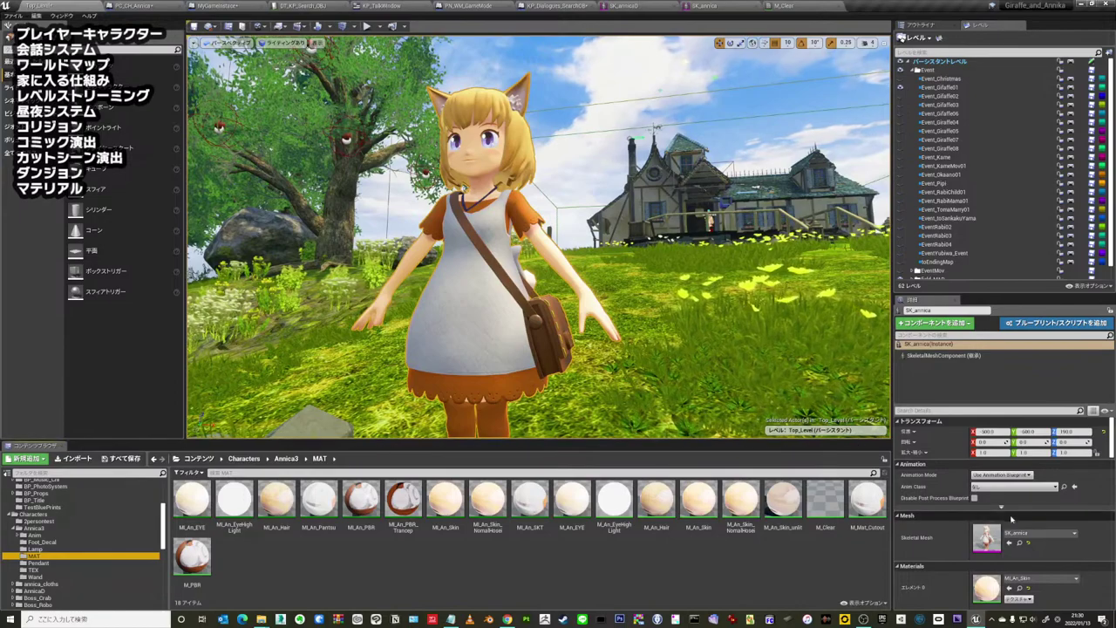
- Open the M_An_Skin material instance and enlarge its editor to show all parameters
scroll(1011, 519, "down", 3)
left_click(446, 521)
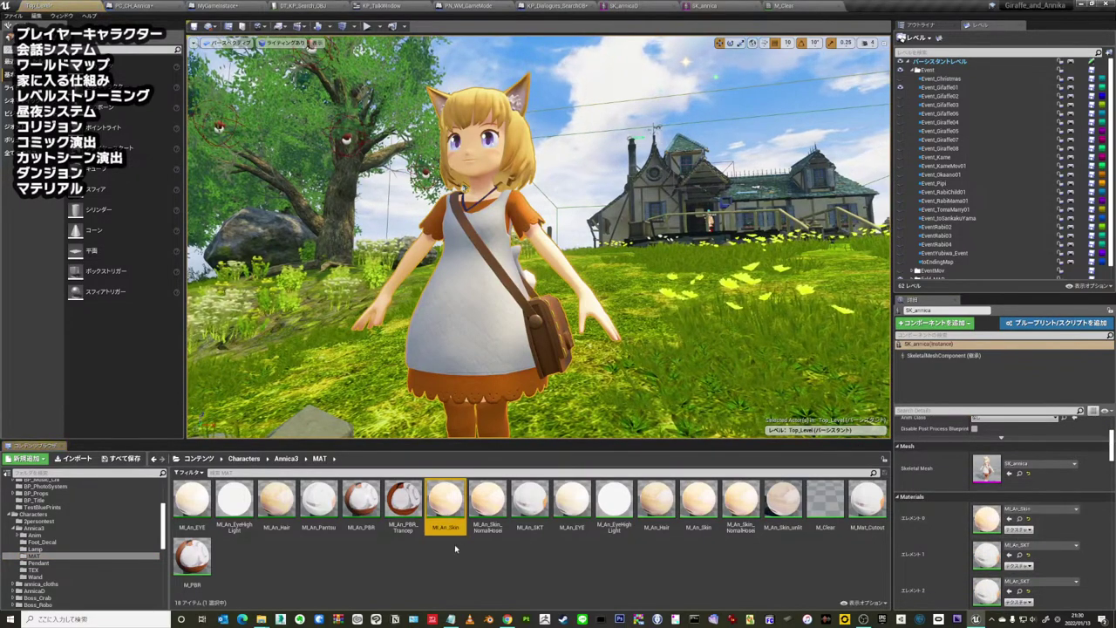
double_click(445, 501)
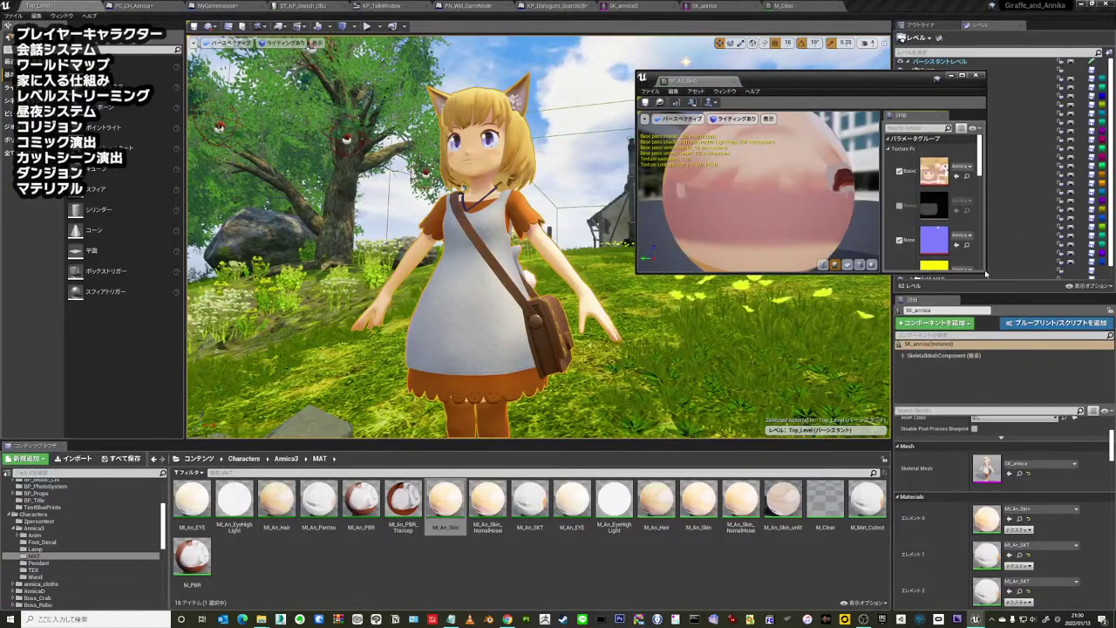
left_click_drag(986, 274, 1081, 533)
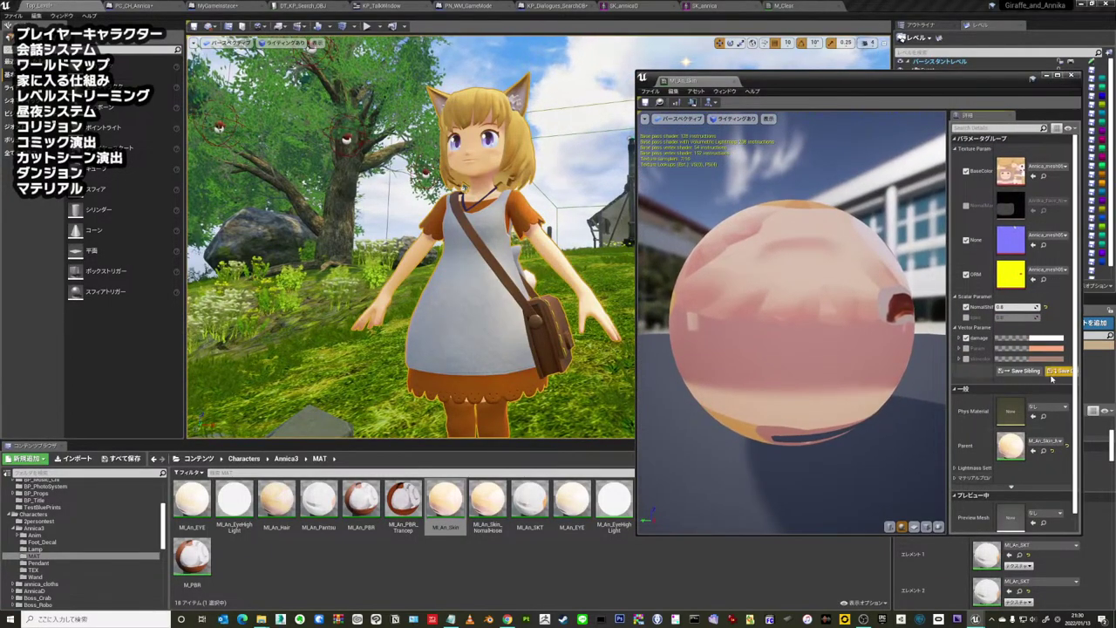
left_click(1016, 306)
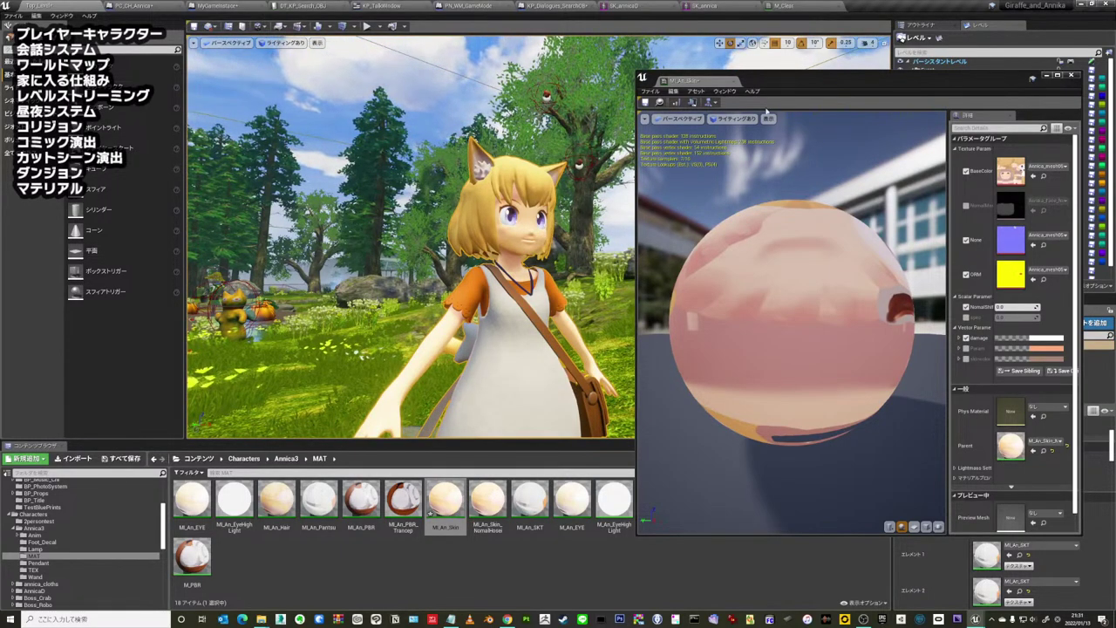
left_click_drag(828, 78, 859, 94)
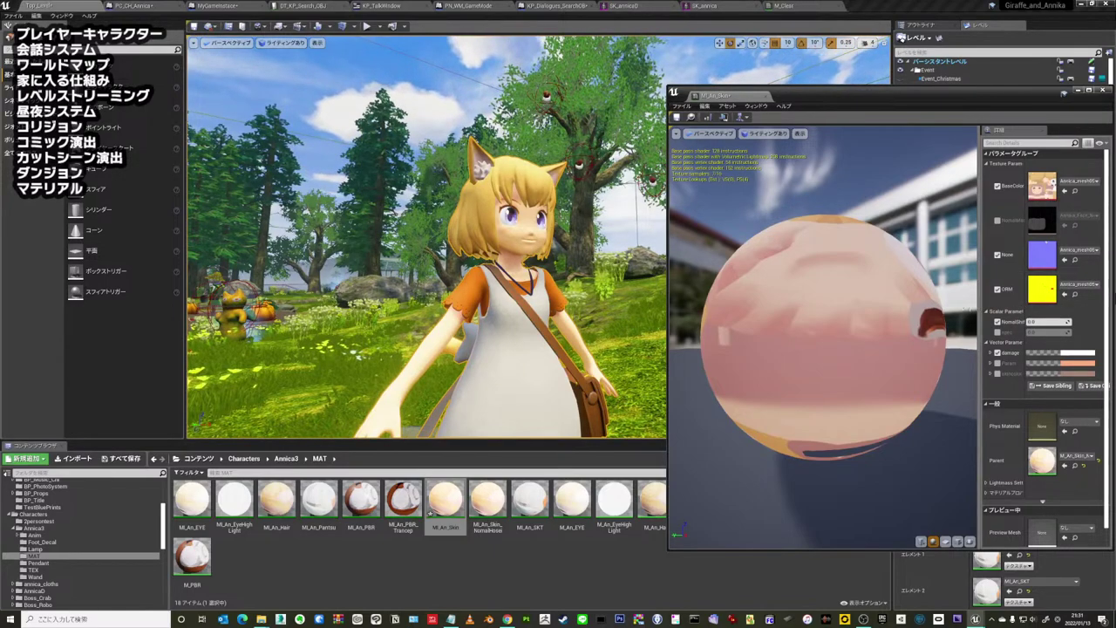
left_click_drag(982, 312, 870, 314)
- Try NormalShift at 0.5, enable NormalMask, then settle NormalShift at 0.8
left_click_drag(966, 319, 973, 321)
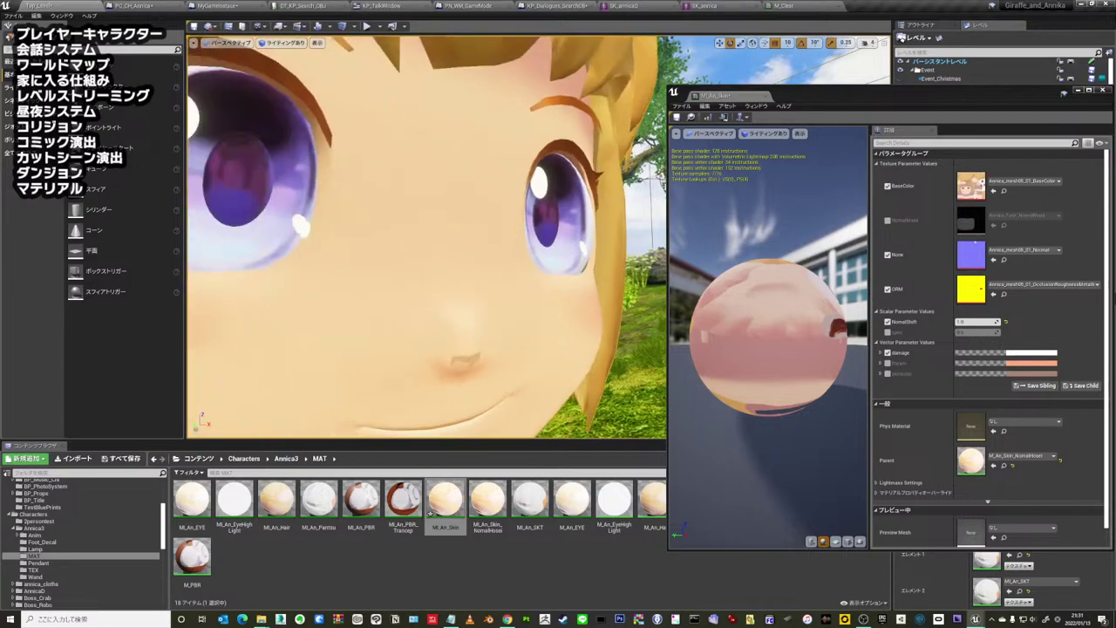
left_click(869, 42)
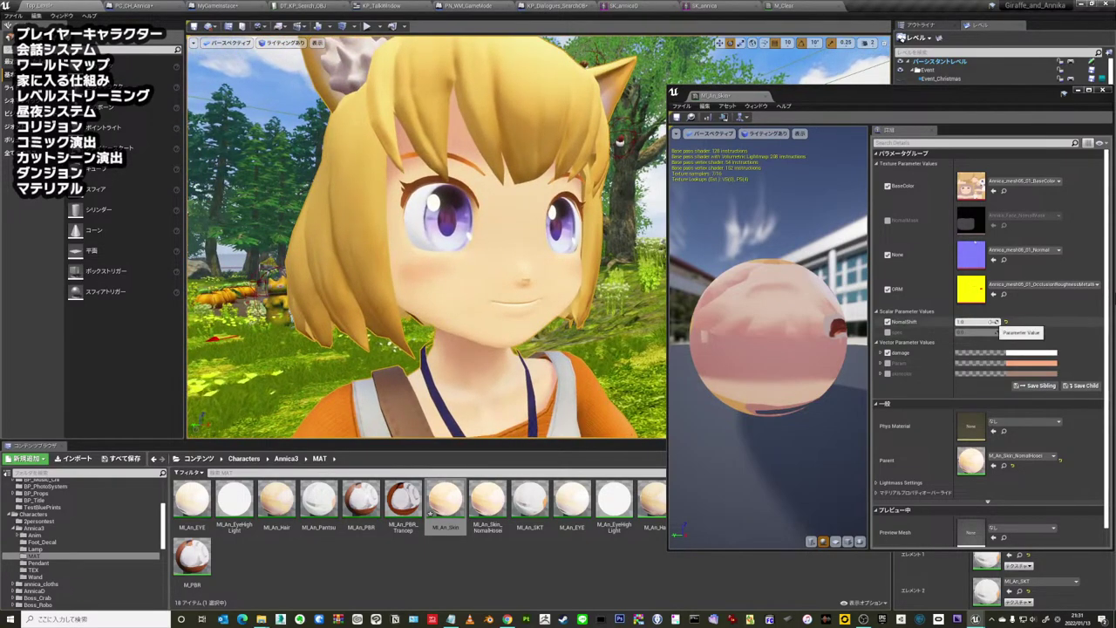
left_click(976, 322)
type("0.5")
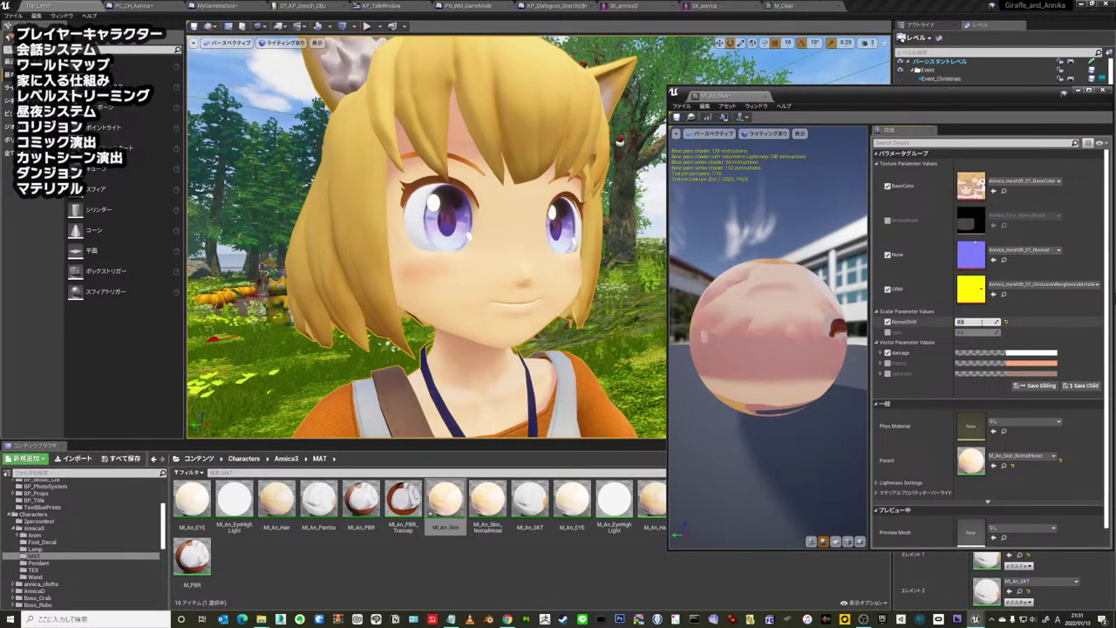
key("Return")
left_click(888, 220)
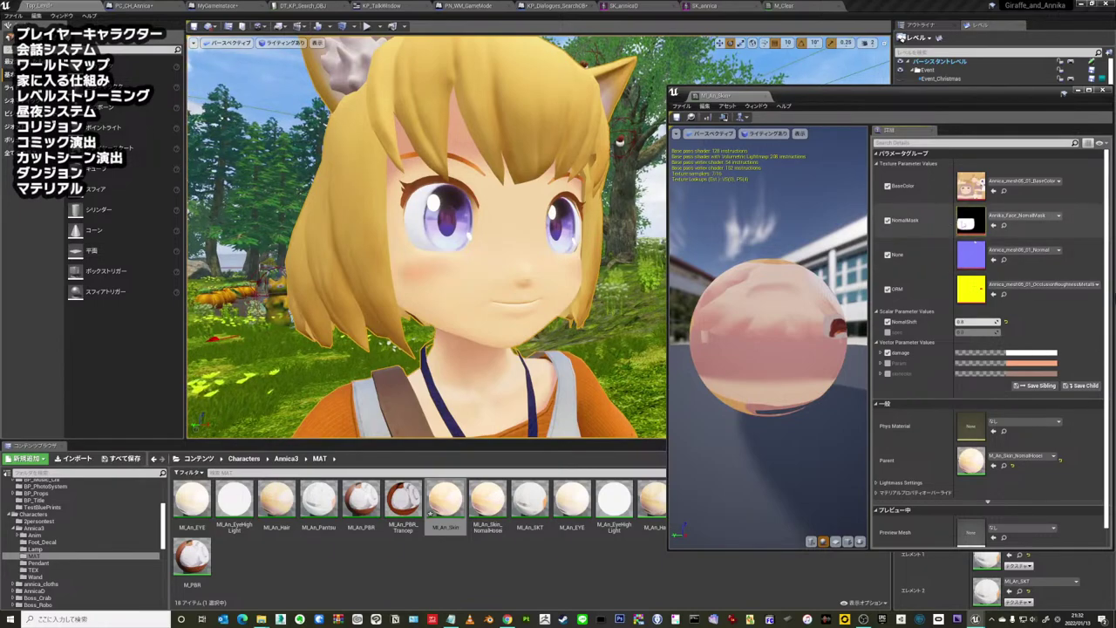
left_click_drag(888, 100, 884, 88)
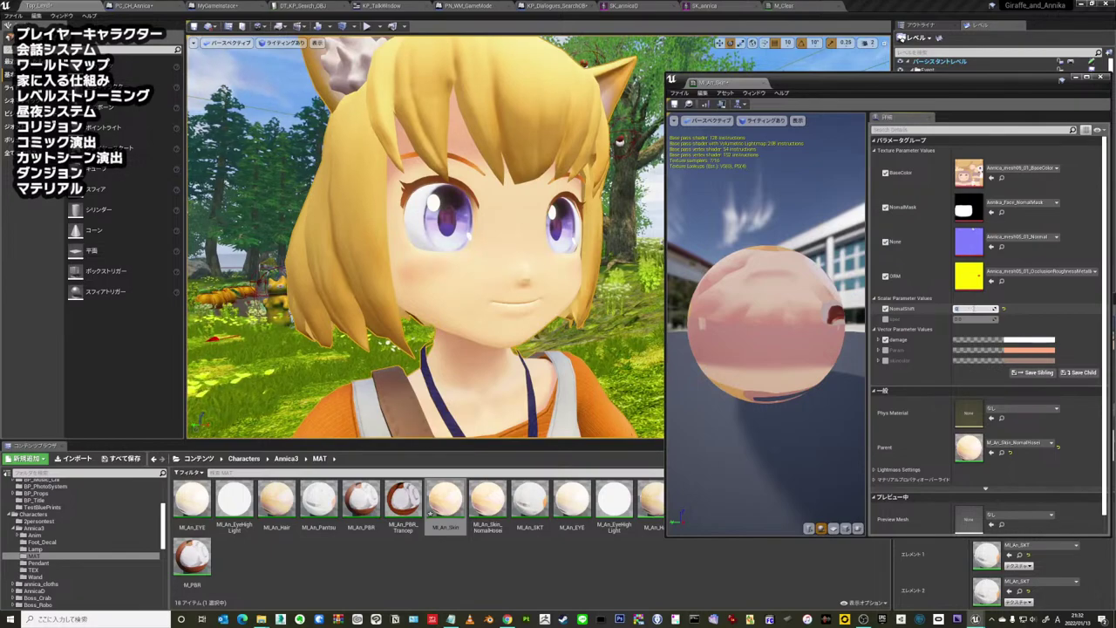
left_click_drag(974, 309, 976, 309)
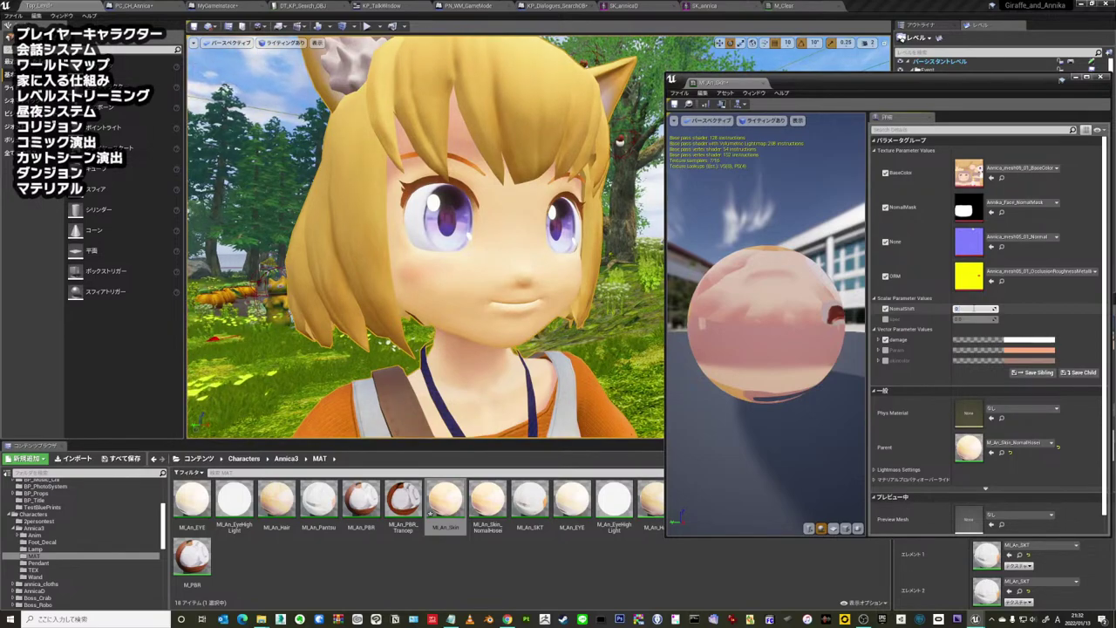
left_click_drag(974, 309, 977, 308)
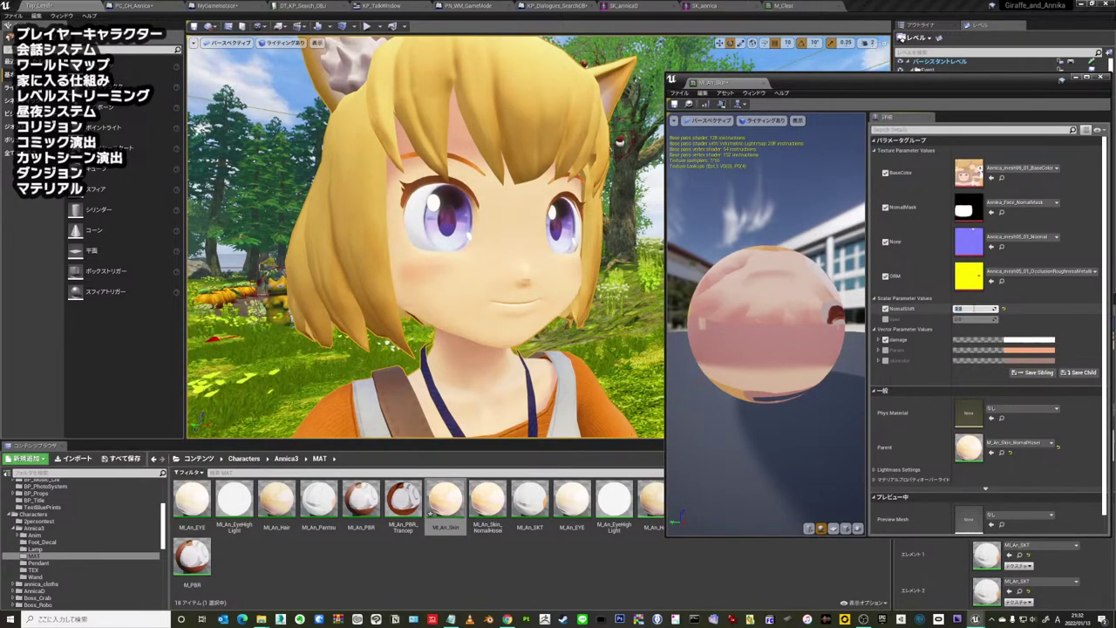
- Close the skin material editor, frame and orbit the character, then start a play session
left_click(1101, 76)
key("f")
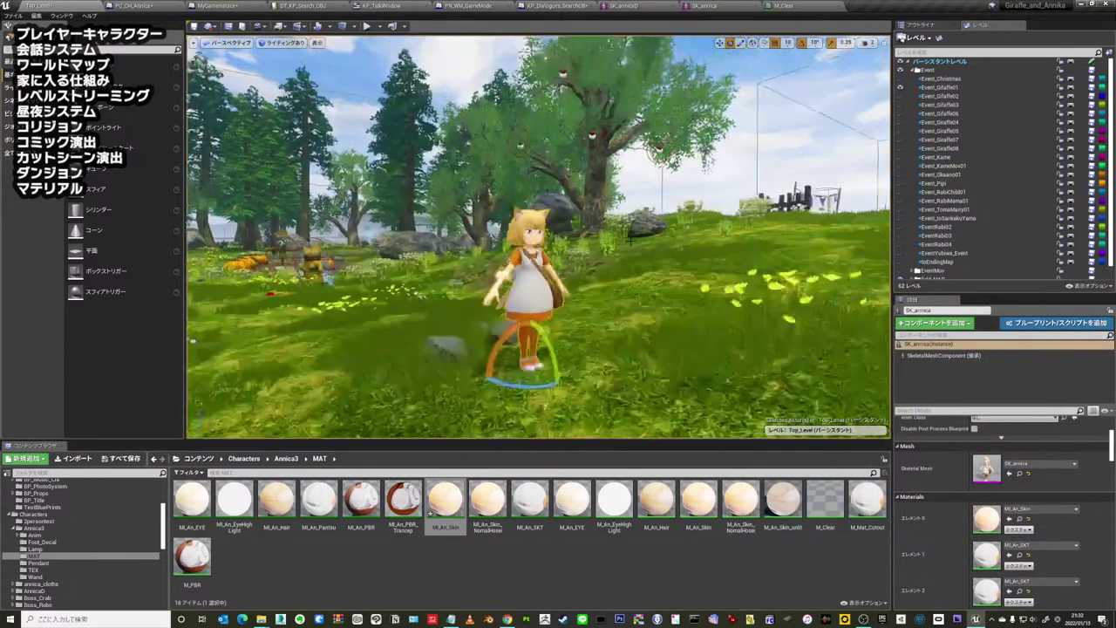
mouse_move(613, 258)
left_mouse_down("alt")
mouse_move(523, 270)
mouse_move(488, 261)
mouse_move(541, 262)
left_mouse_up("alt")
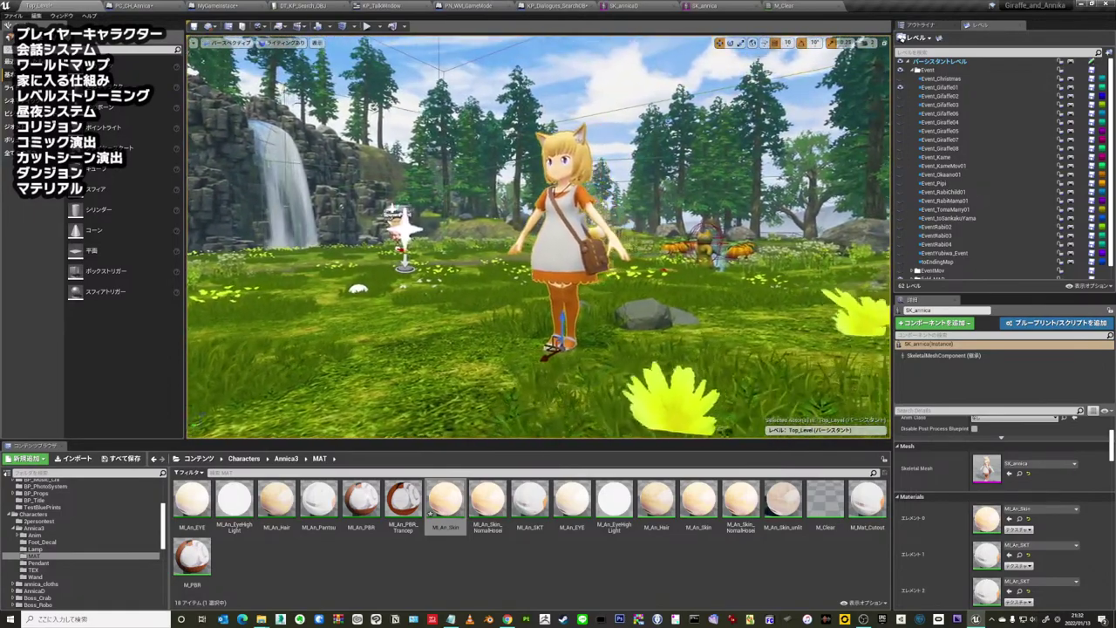
scroll(502, 249, "up", 3)
left_click_drag(501, 249, 470, 253, "alt")
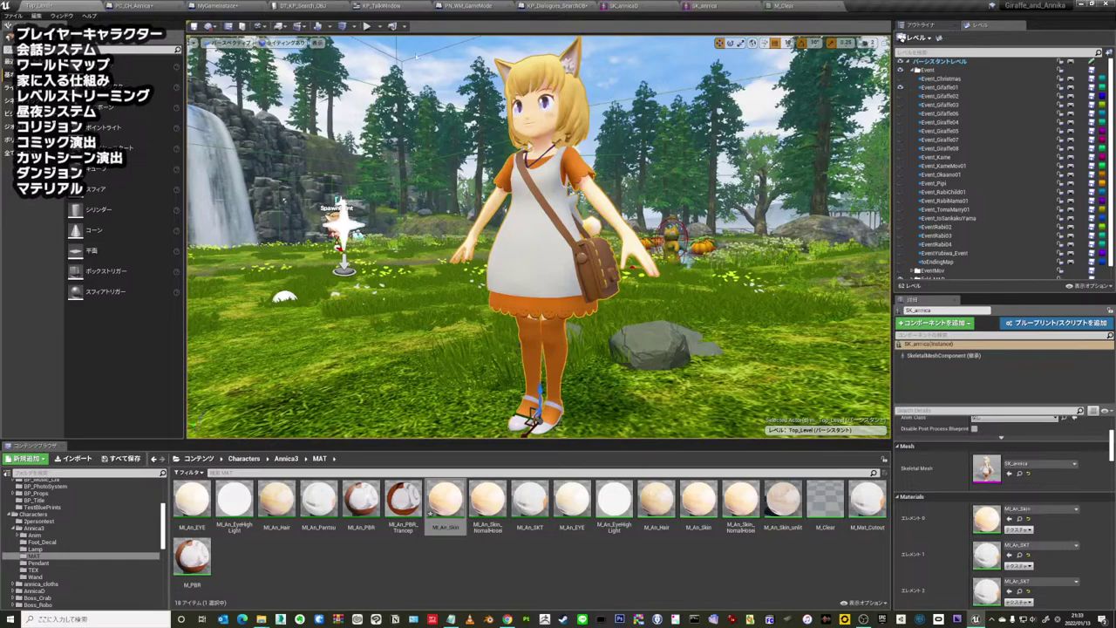
key("Delete")
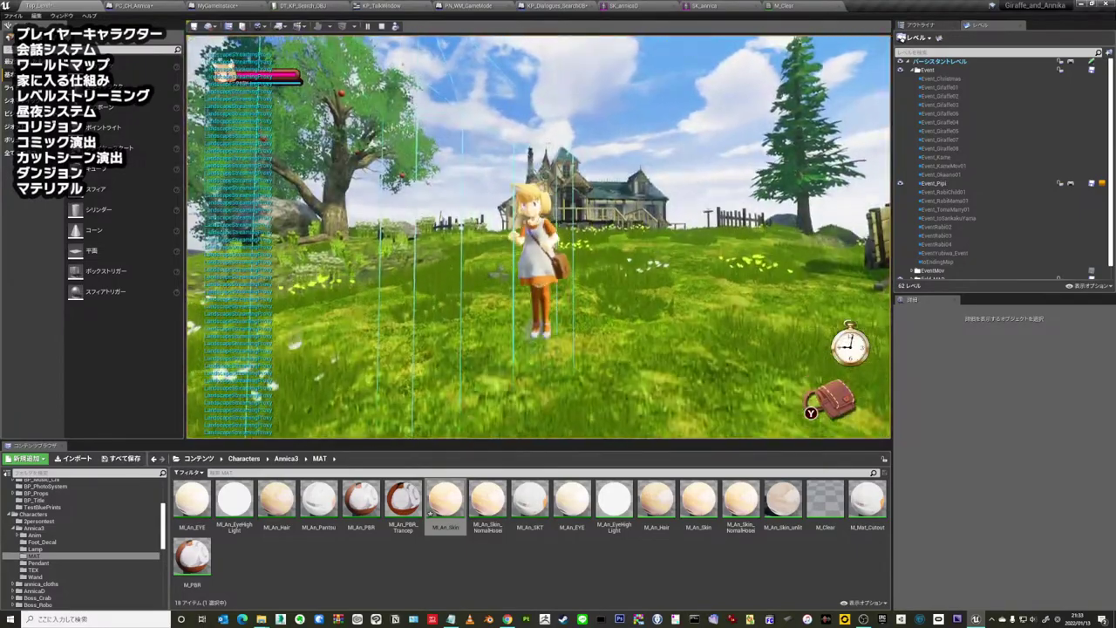
- Stop play, browse to the Content/Blueprints folder, and give the asset list more room
key("Escape")
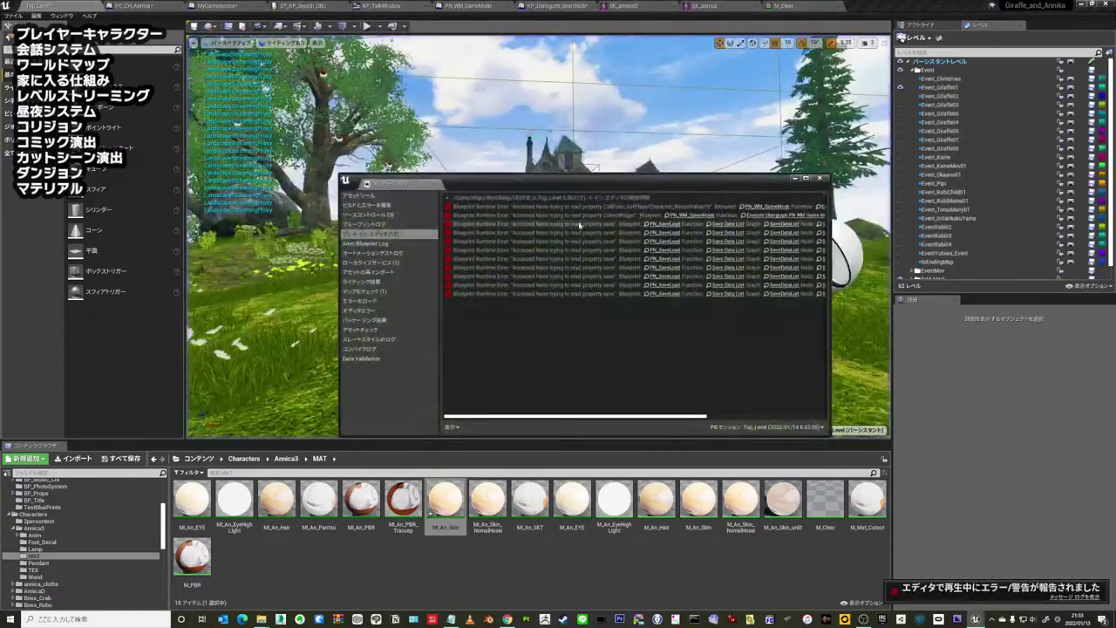
key("Up")
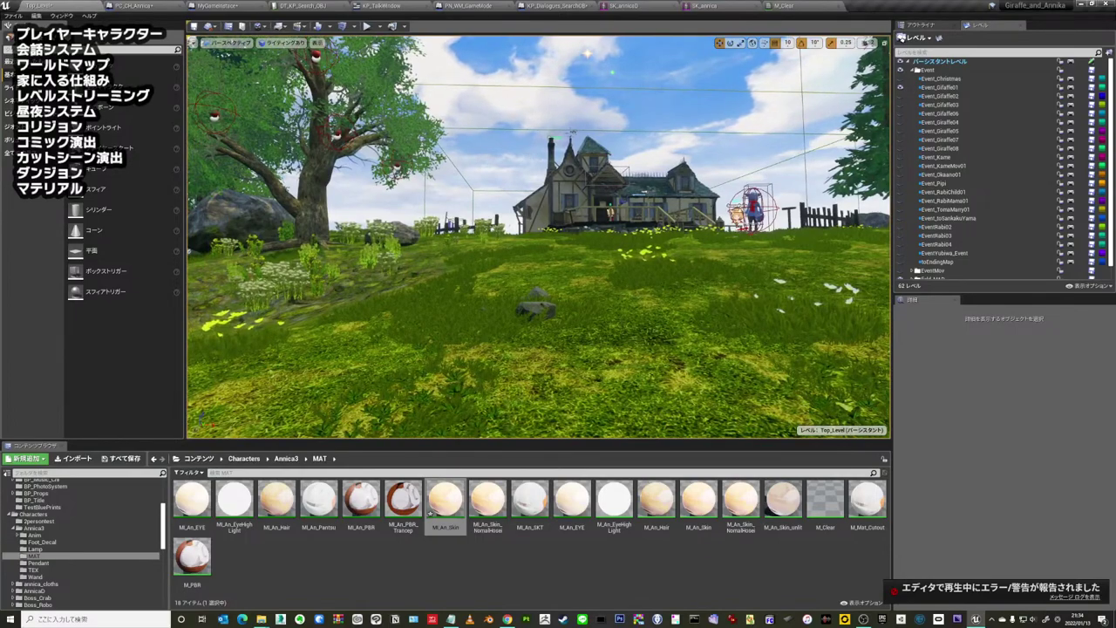
left_click(59, 513)
scroll(122, 522, "up", 2)
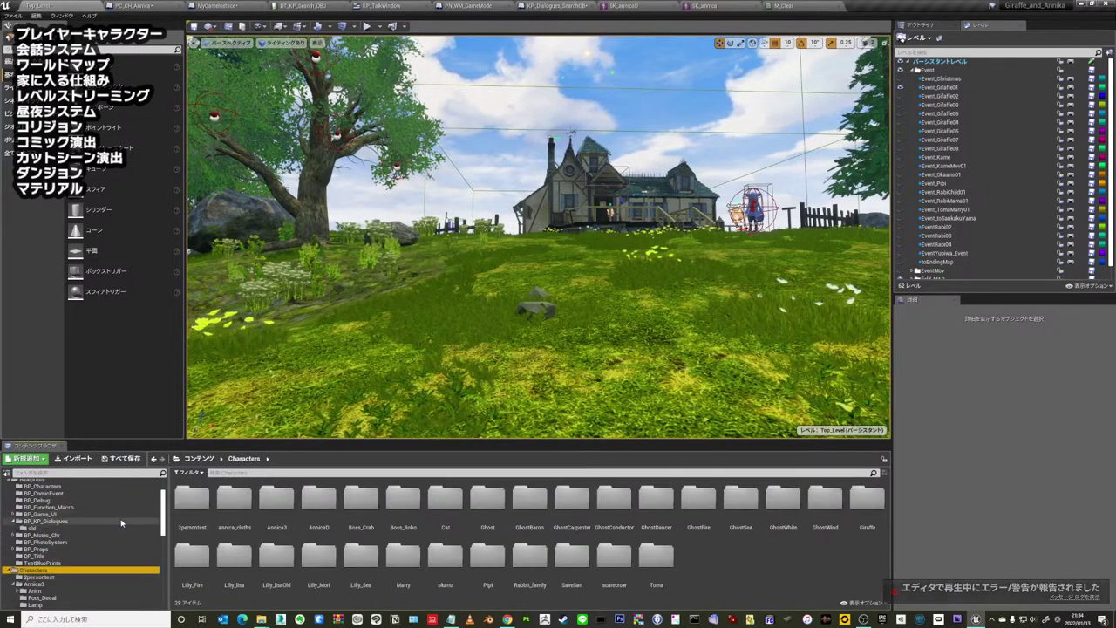
scroll(122, 522, "up", 2)
left_click(35, 520)
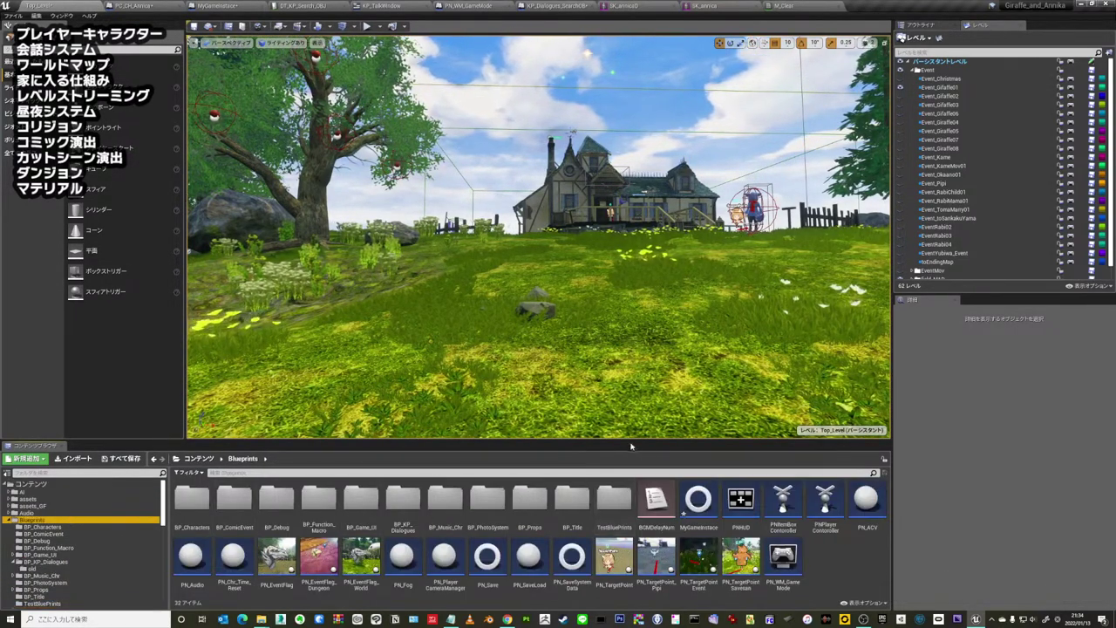
left_click_drag(631, 447, 631, 380)
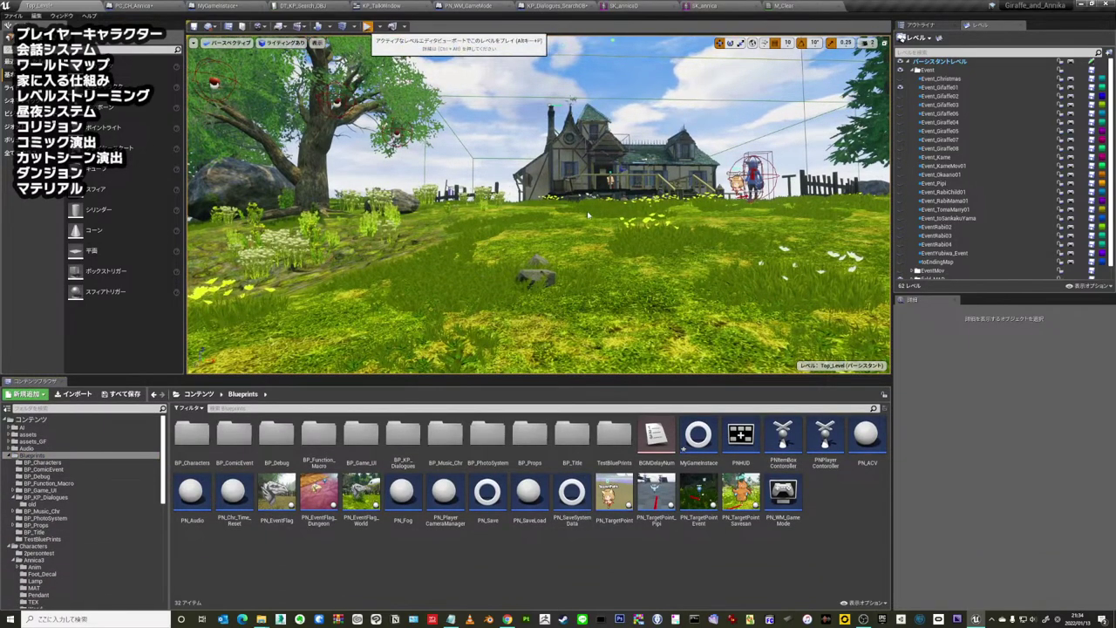
- Play and stop the level again, dismiss the Blueprint error log, and open PNPlayerController
key("alt+p")
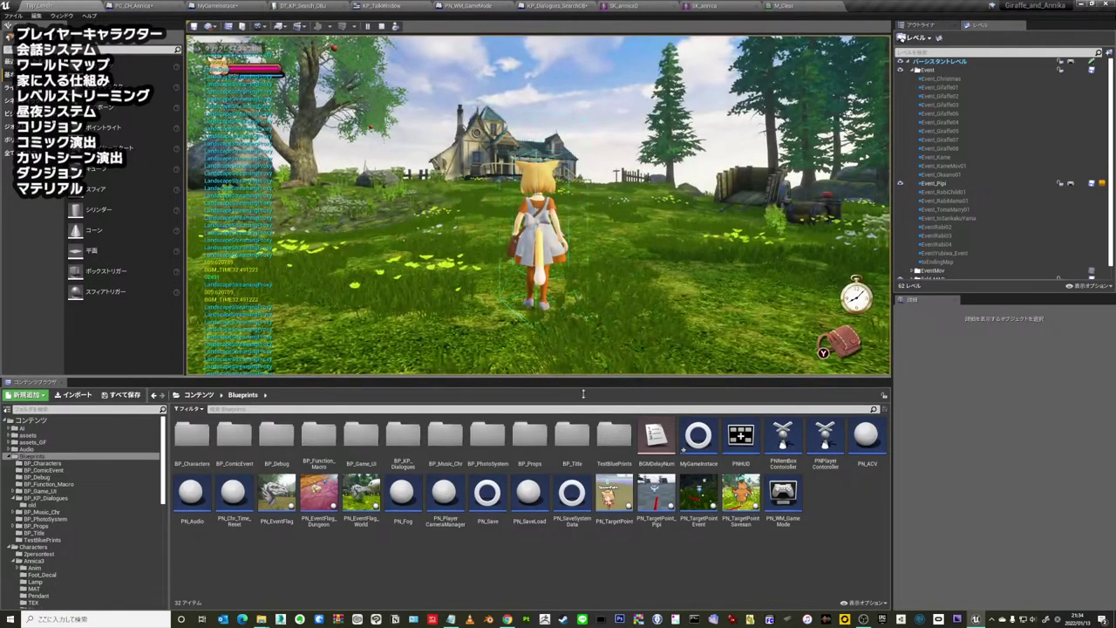
left_click_drag(582, 376, 582, 472)
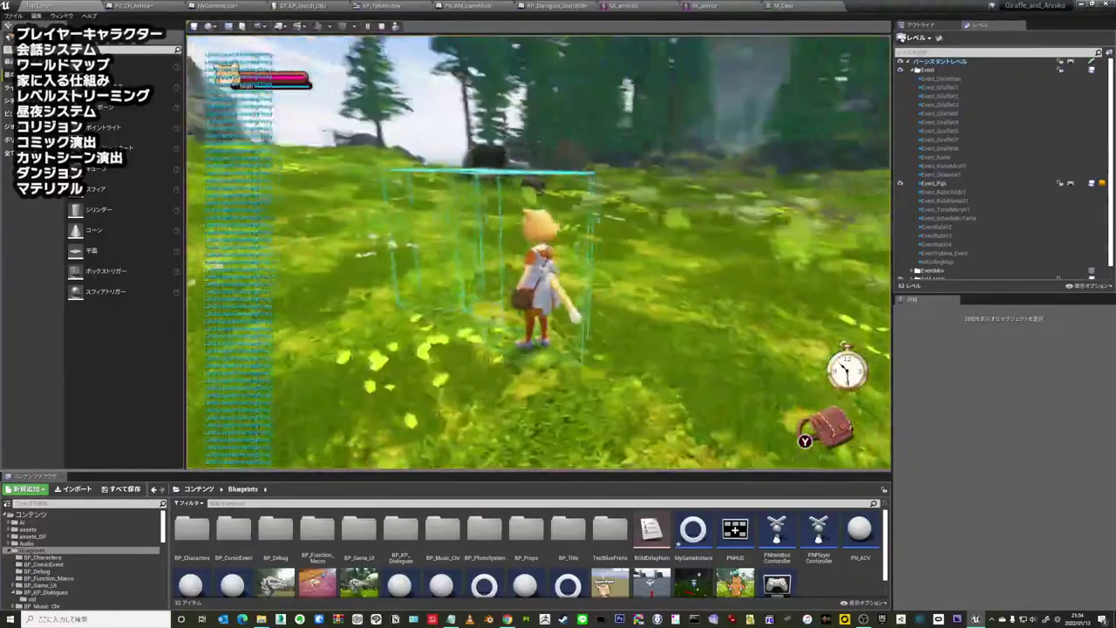
key("Escape")
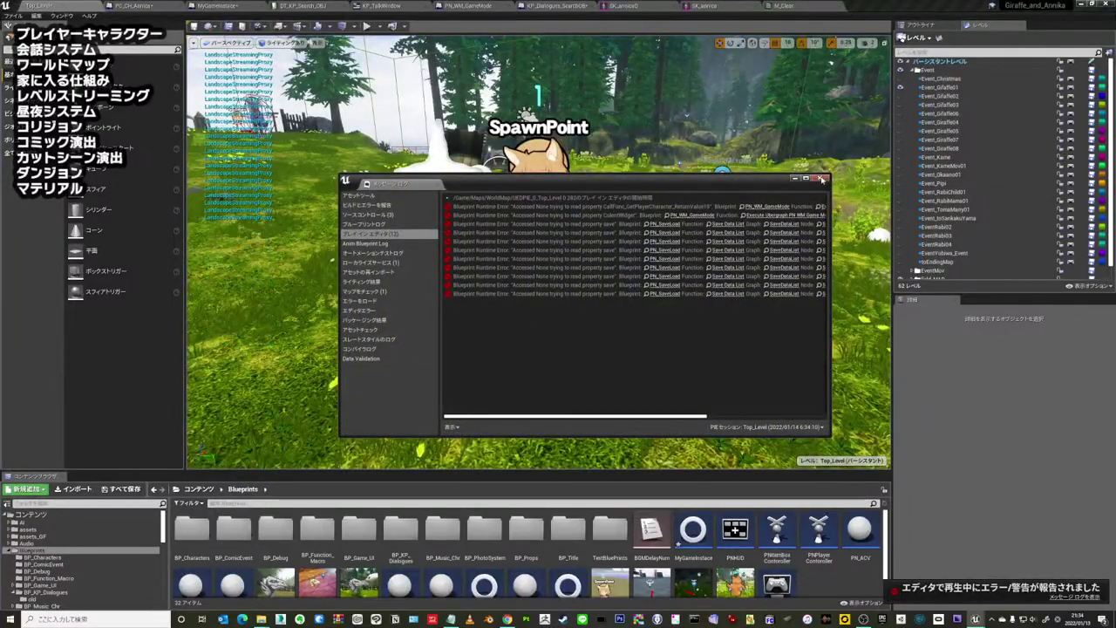
left_click(820, 180)
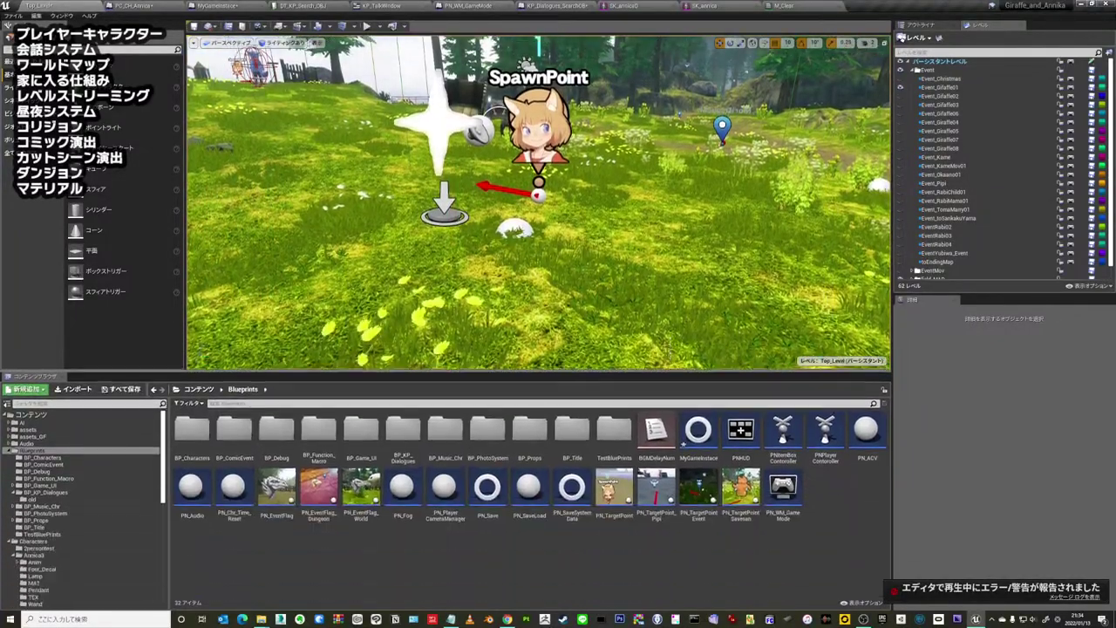
left_click_drag(659, 473, 659, 335)
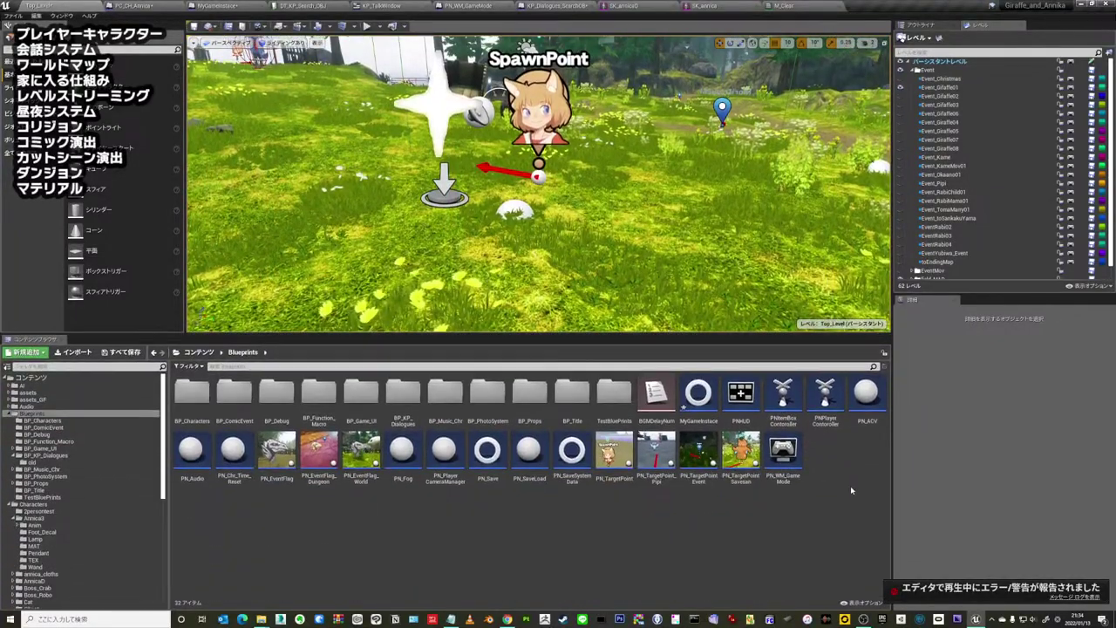
double_click(825, 396)
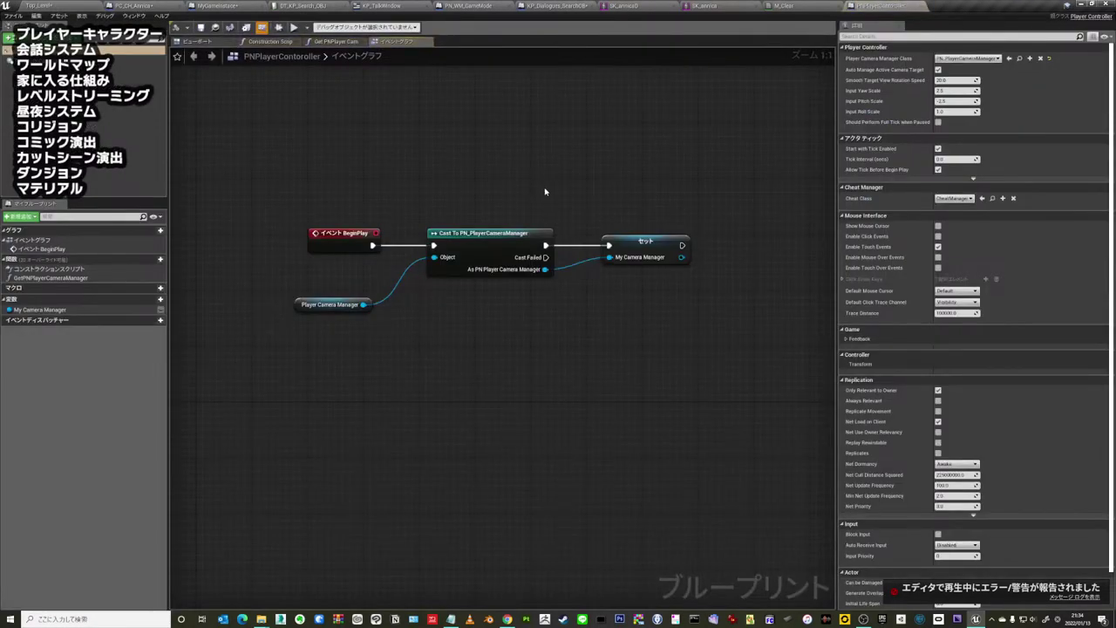
scroll(1079, 261, "down", 2)
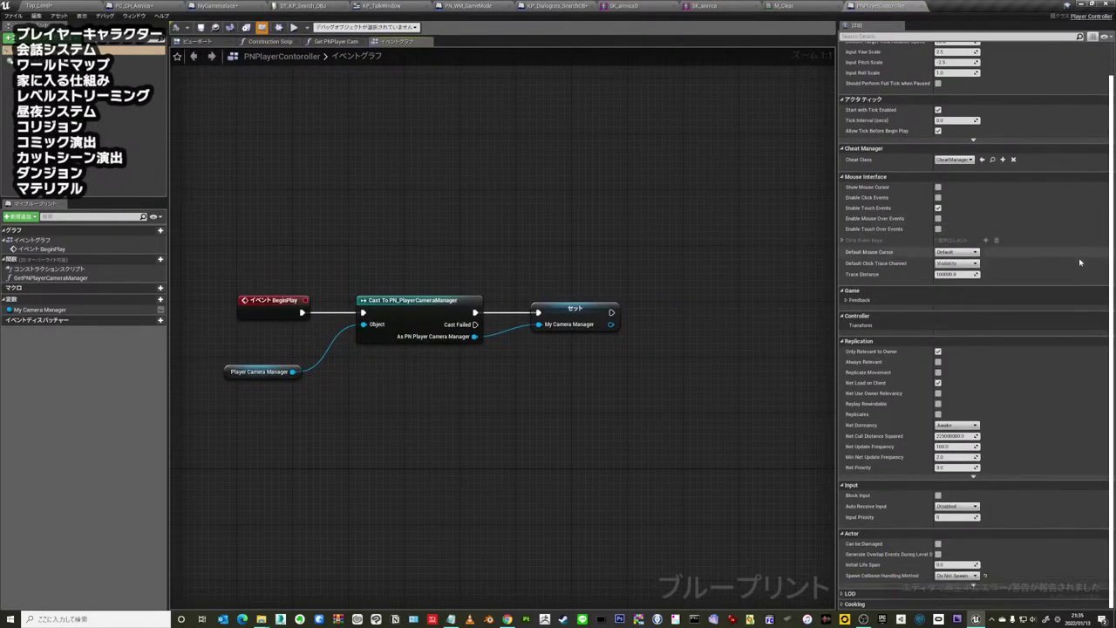
scroll(1081, 264, "up", 2)
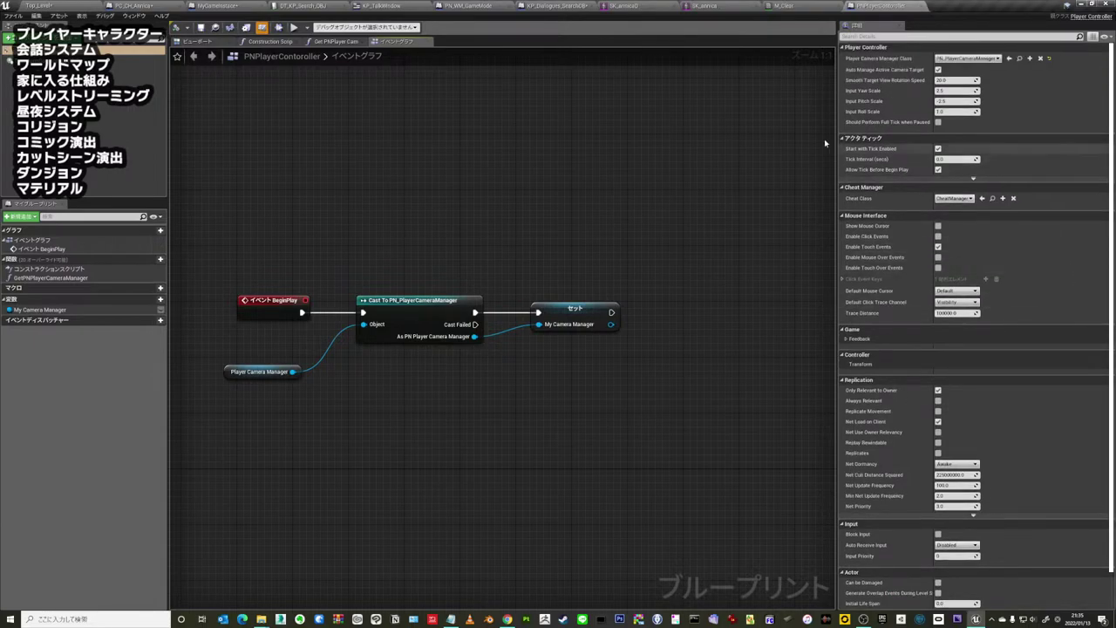
left_click(333, 42)
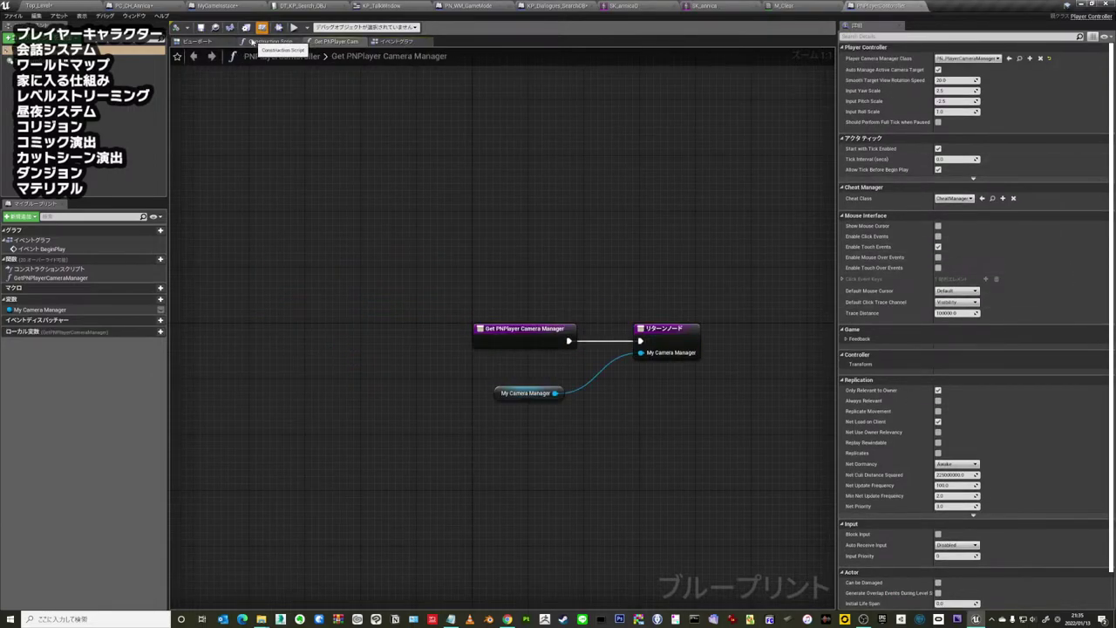
left_click(397, 42)
left_click(424, 304)
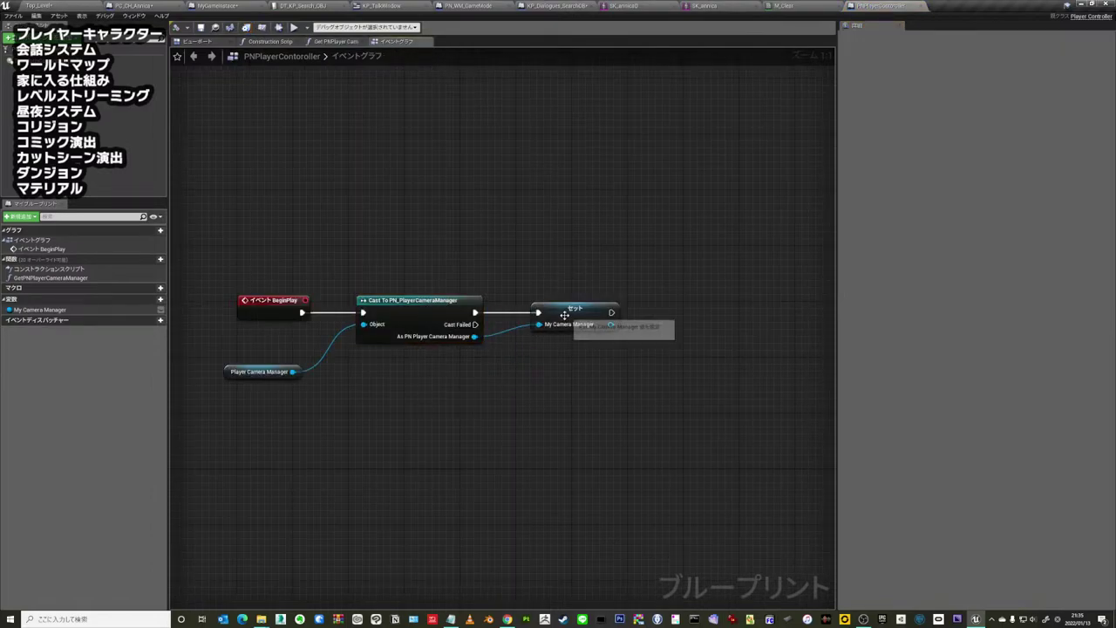
left_click(567, 316)
left_click(527, 202)
left_click(436, 303)
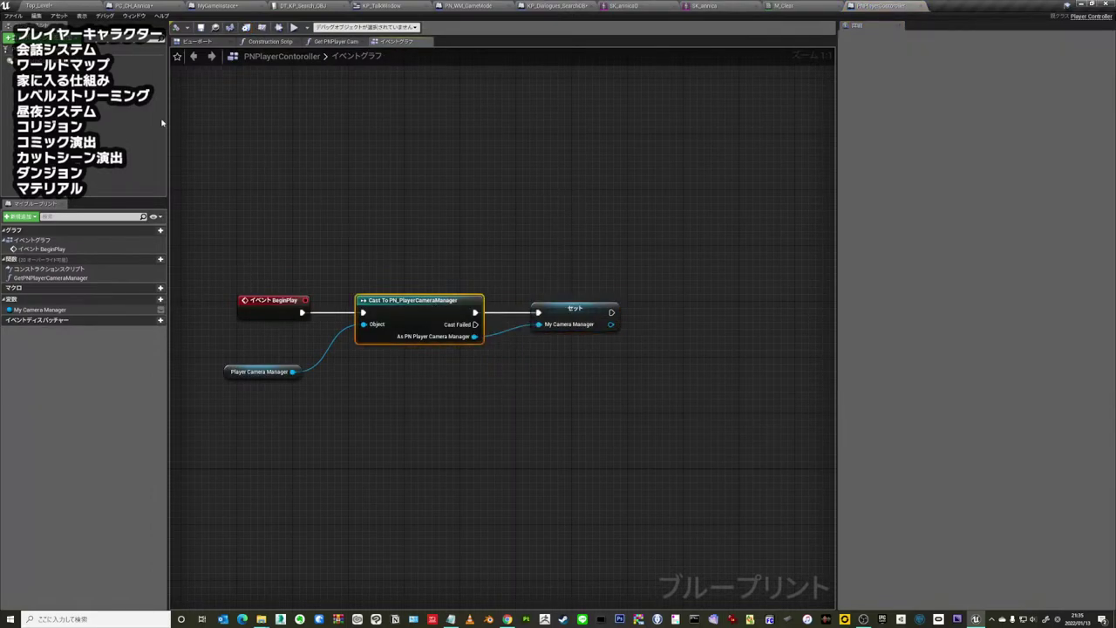
left_click(261, 27)
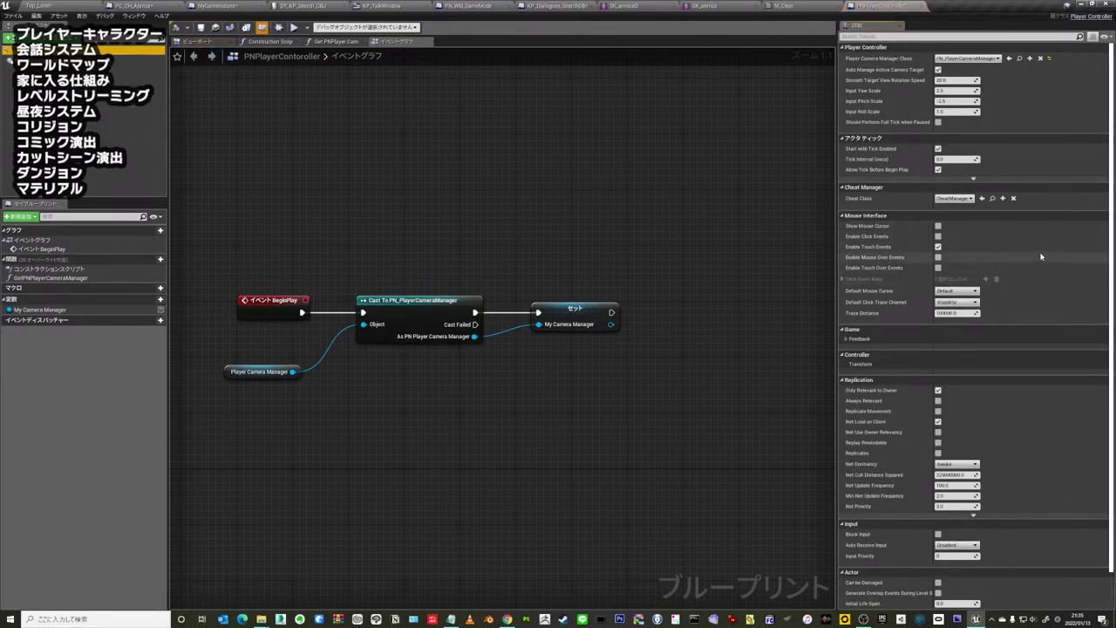
left_click(1019, 179)
scroll(1019, 185, "down", 2)
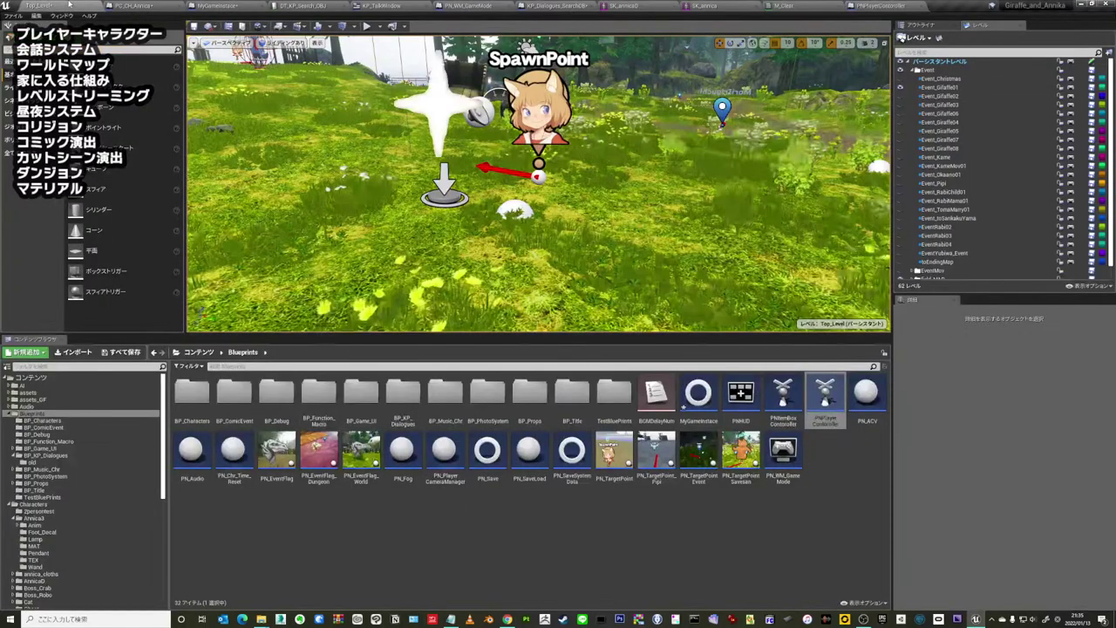
- Open PN_PlayerCameraManager from the Blueprints folder and centre its Print String nodes
left_click(38, 5)
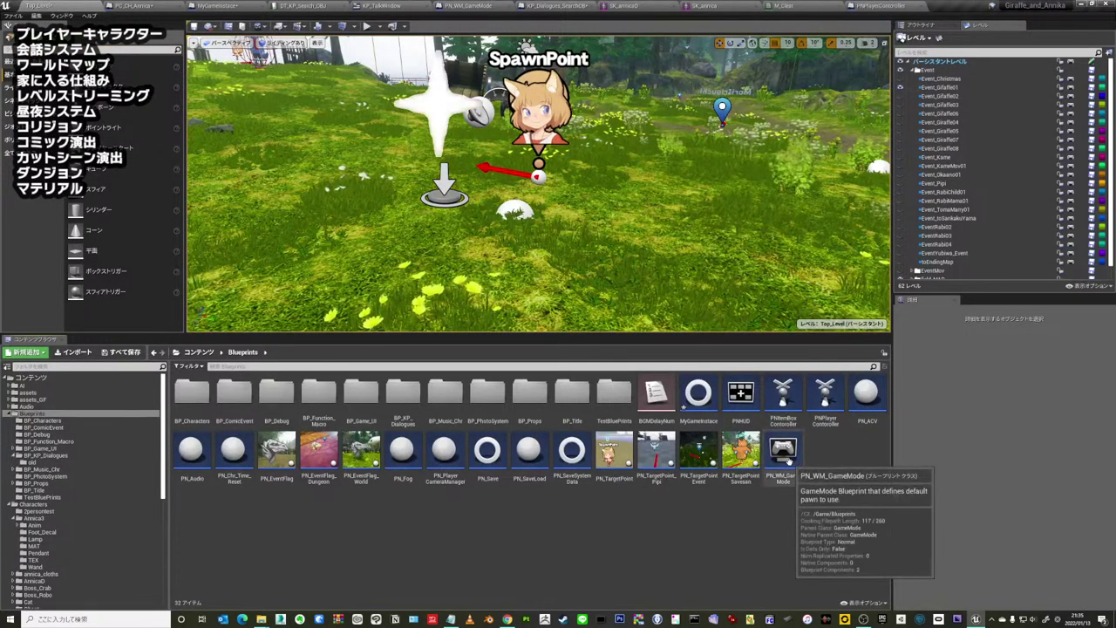
left_click(532, 517)
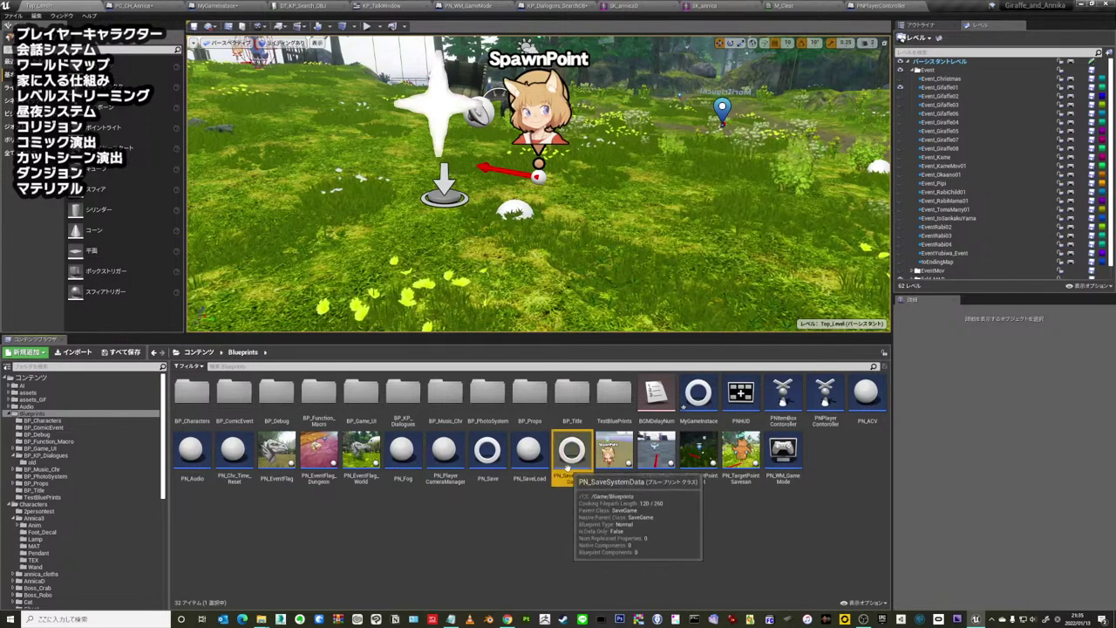
left_click(487, 449)
double_click(438, 458)
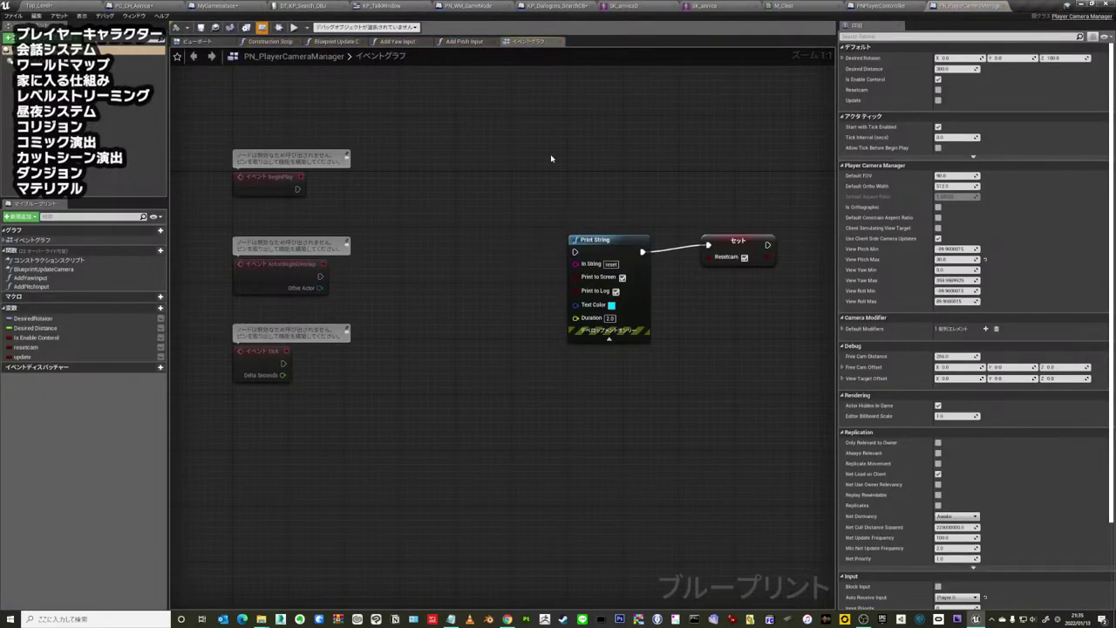
right_click_drag(551, 157, 363, 156)
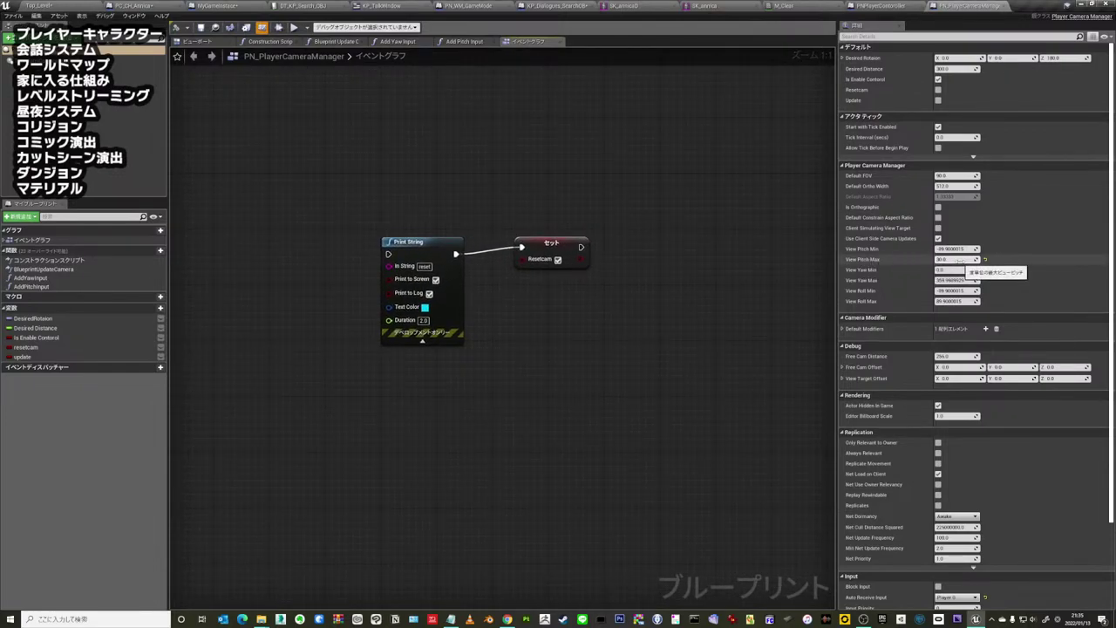
- Reset and undo View Pitch Max, then show the camera manager's Class Defaults
left_click(985, 259)
key("ctrl+z")
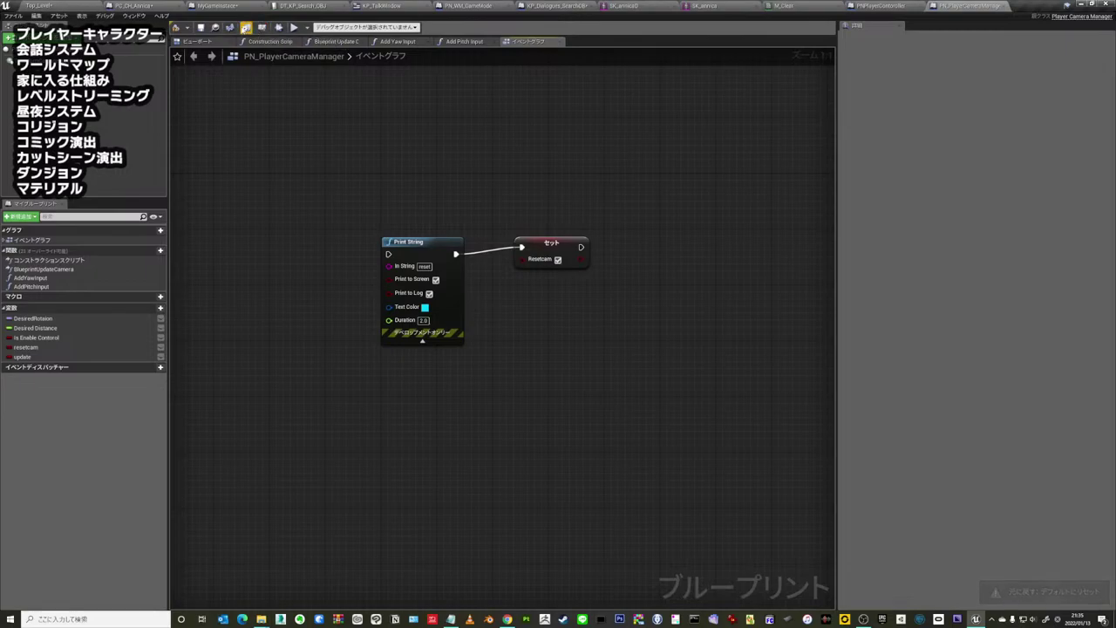
left_click(247, 27)
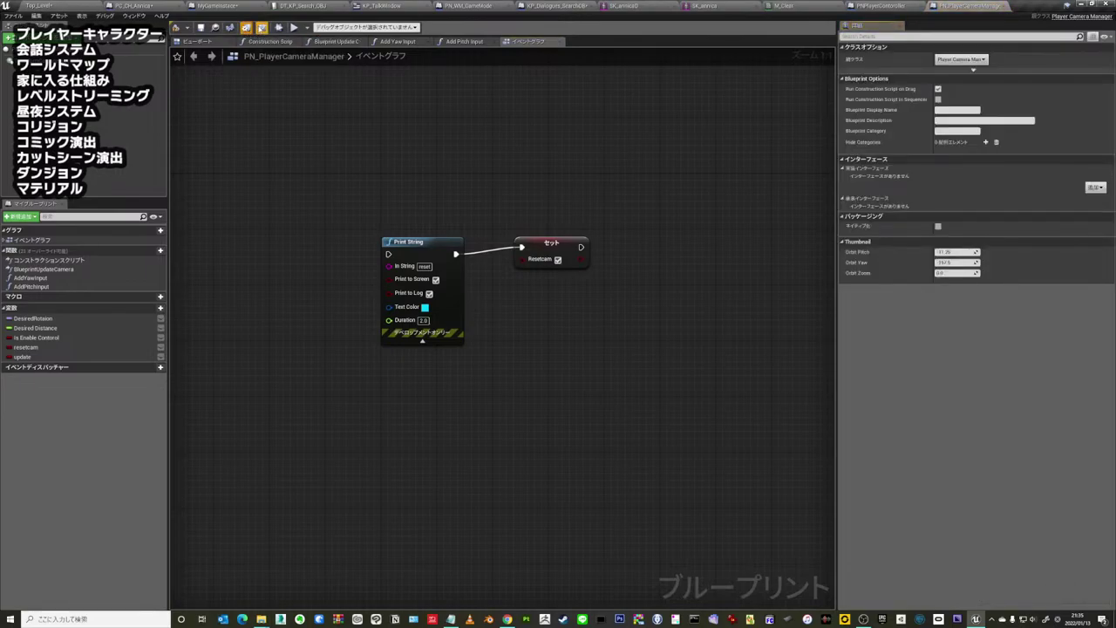
left_click(261, 27)
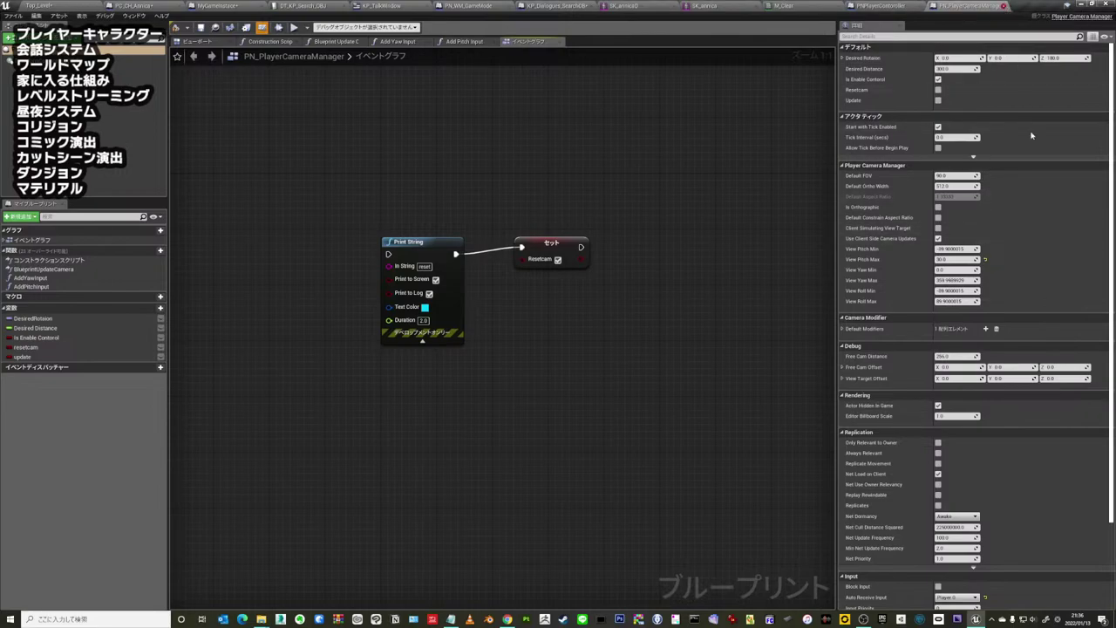
- Close the PN_PlayerCameraManager Blueprint and return to the Top_Level map
left_click(1008, 7)
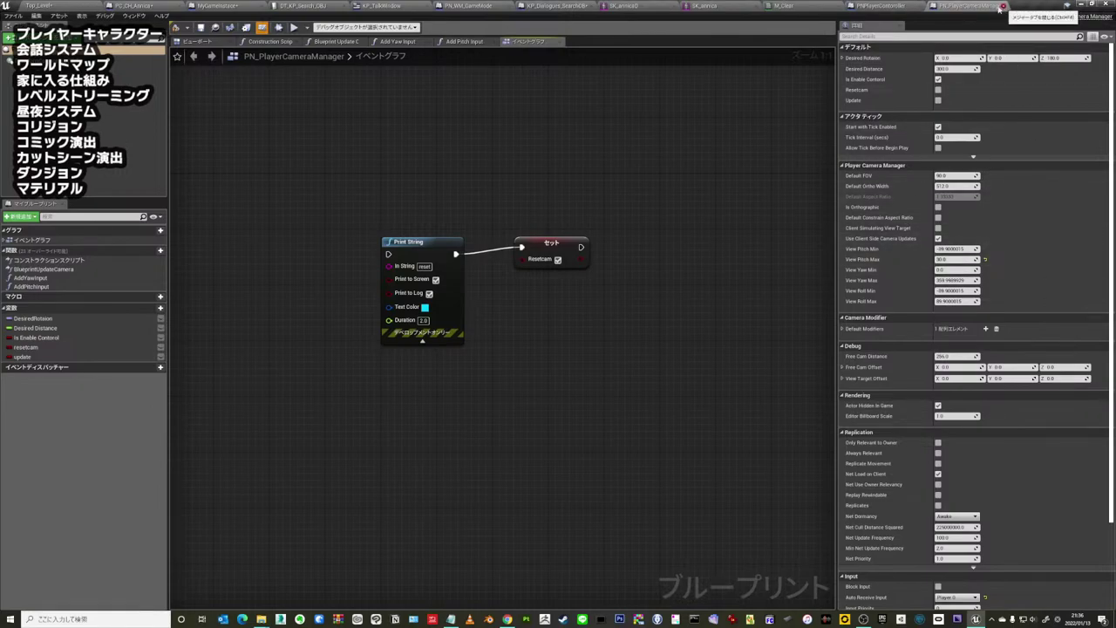
left_click(135, 6)
left_click(58, 4)
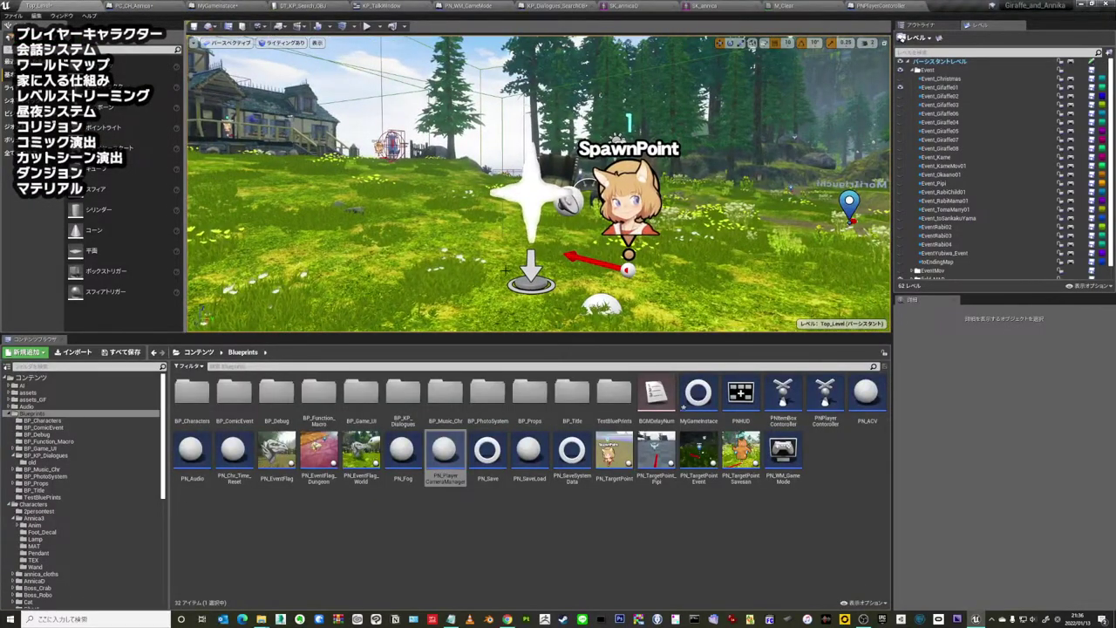
- Clear the asset selection and enlarge the level viewport for a wider view
left_click(503, 508)
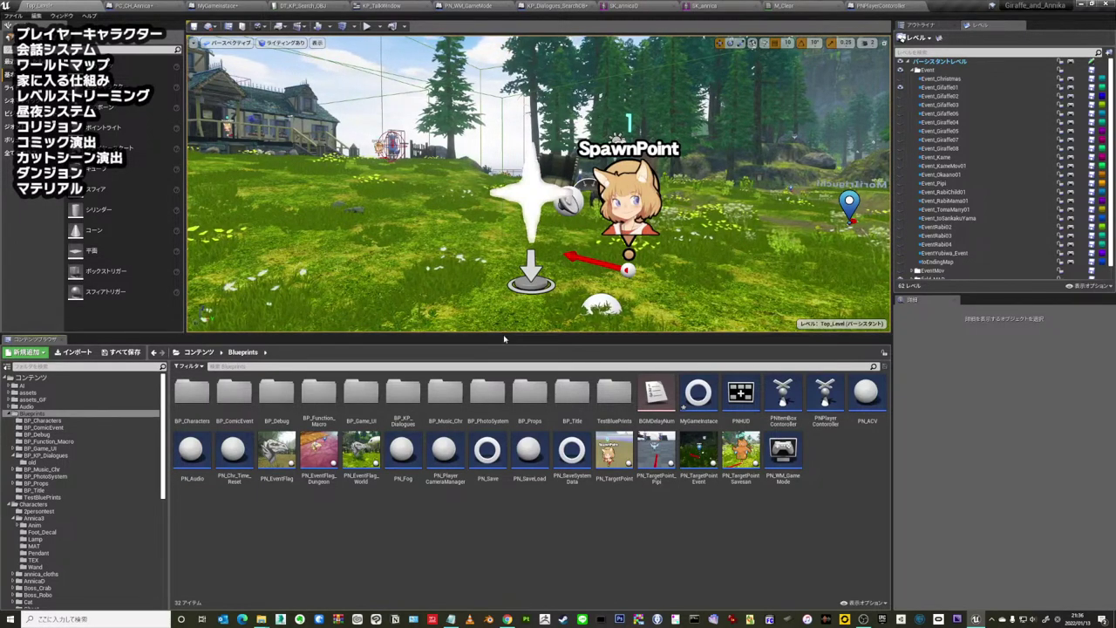
left_click_drag(503, 335, 503, 400)
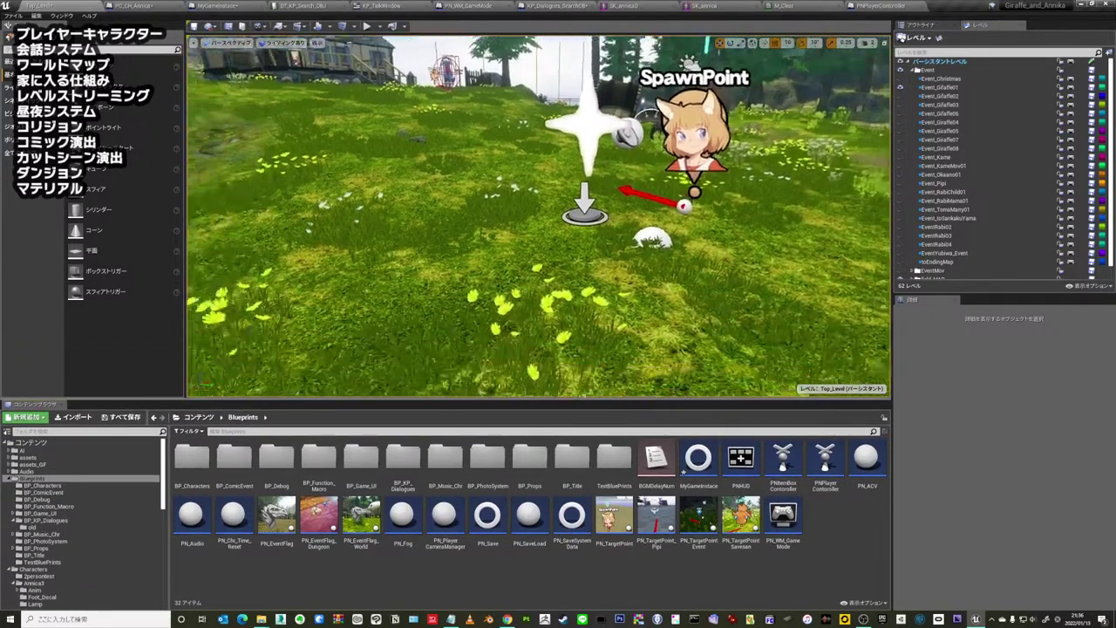
right_click_drag(476, 209, 476, 261)
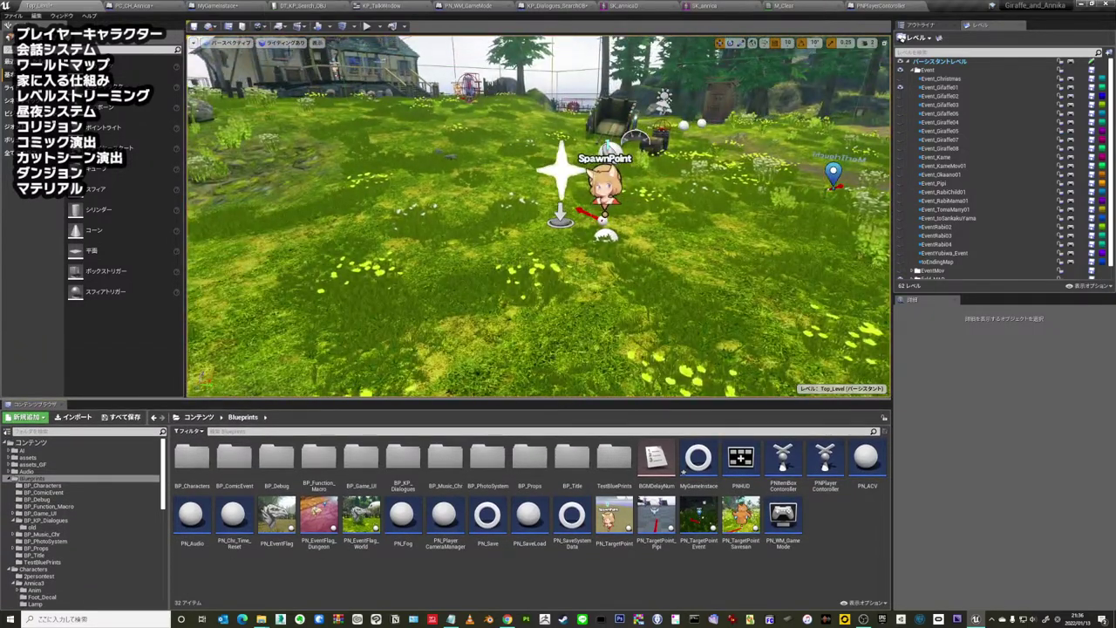
- Close every asset editor from PC_CH_Annica to PNPlayerController, answering the M_Clear apply-changes prompt
left_click(180, 5)
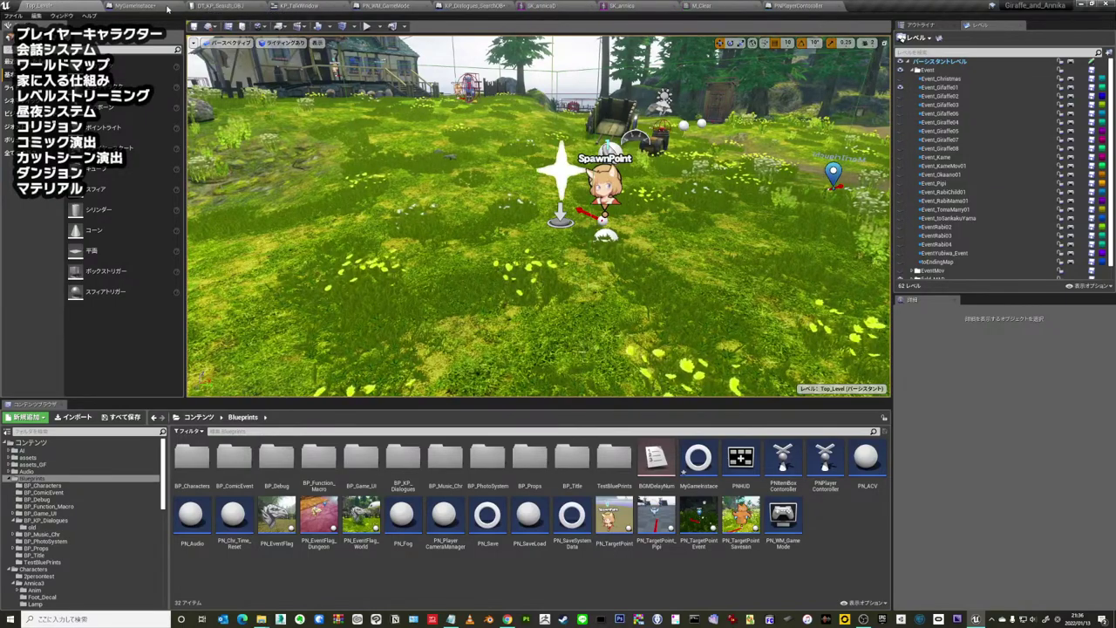
left_click(180, 6)
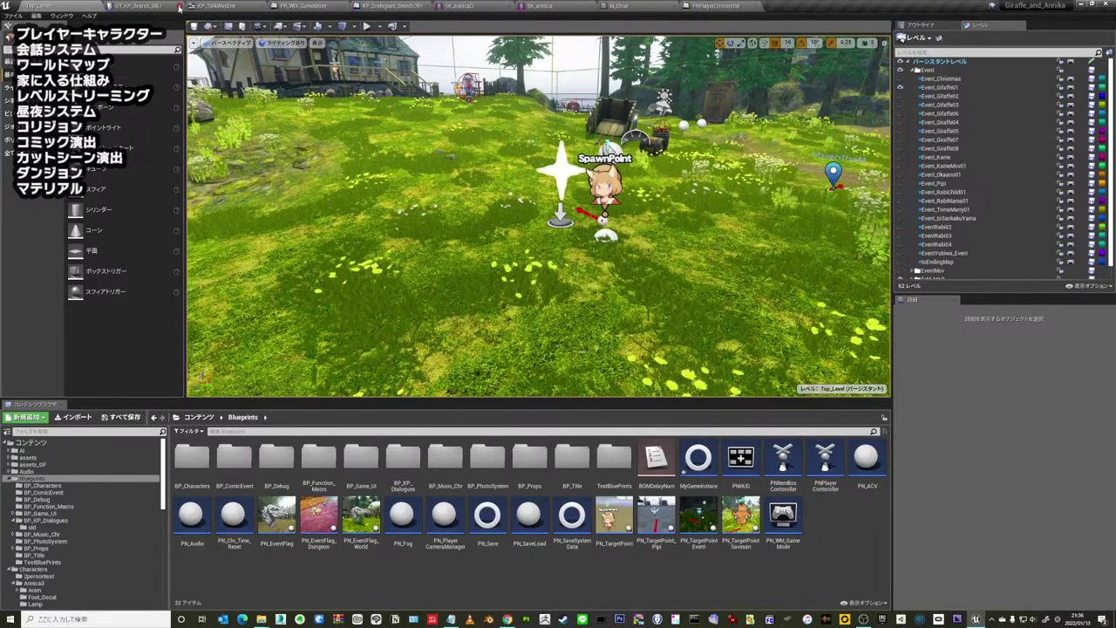
left_click(179, 7)
left_click(180, 6)
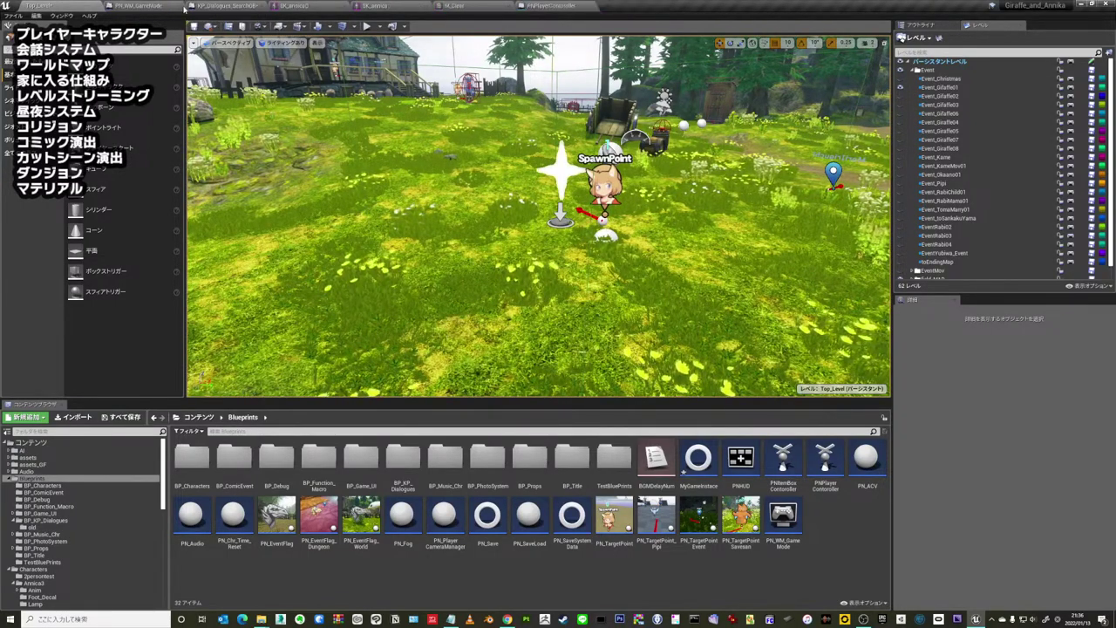
left_click(181, 7)
left_click(180, 6)
left_click(179, 6)
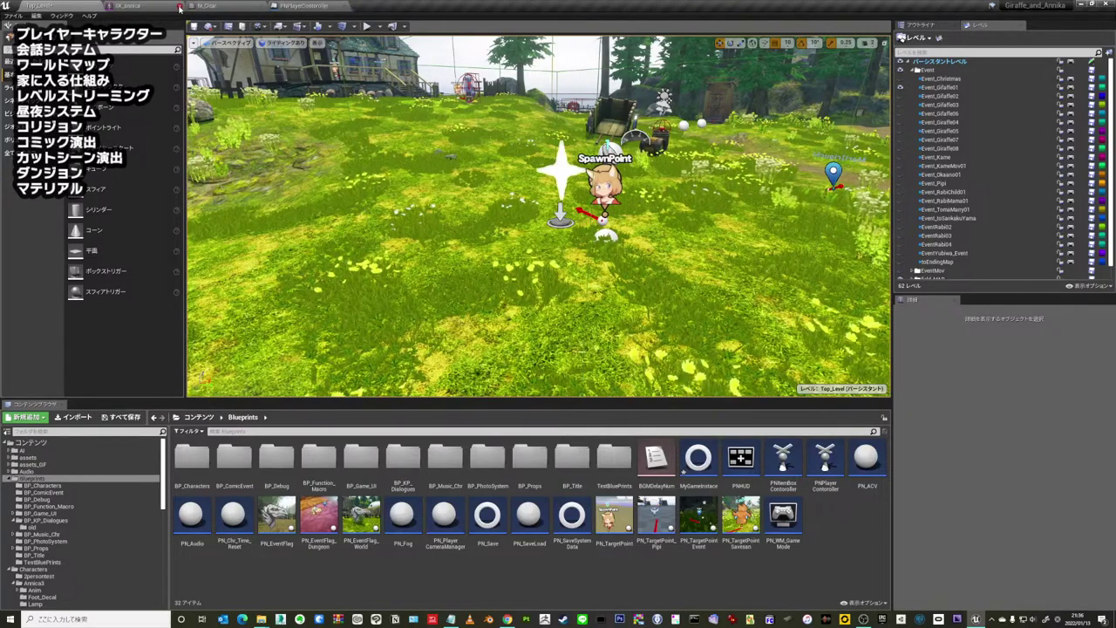
left_click(180, 6)
left_click(179, 6)
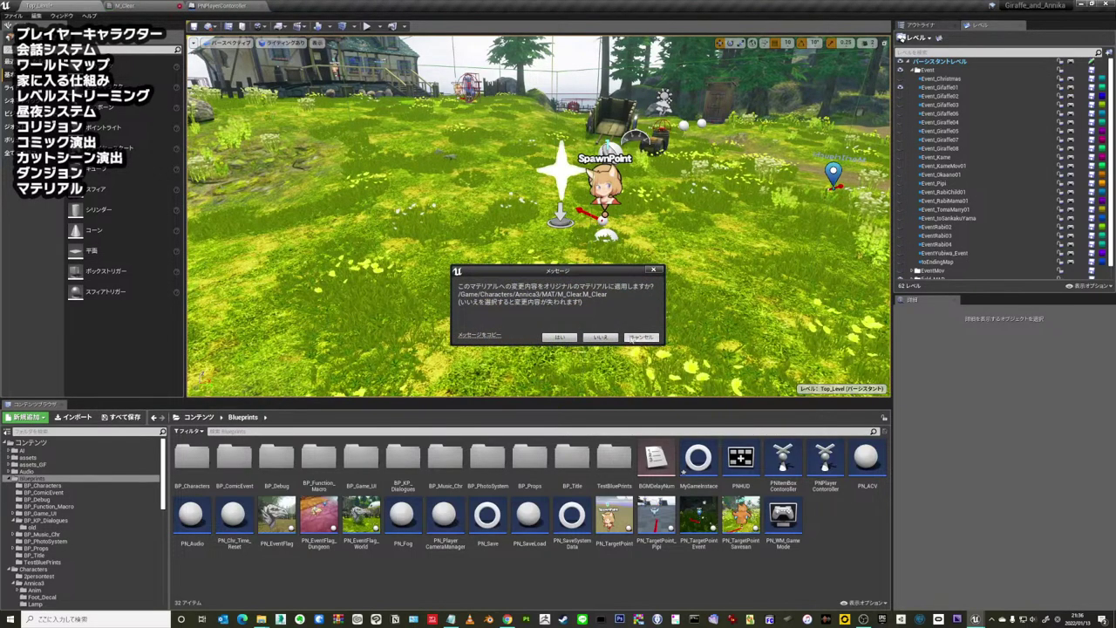
left_click(600, 338)
left_click(180, 6)
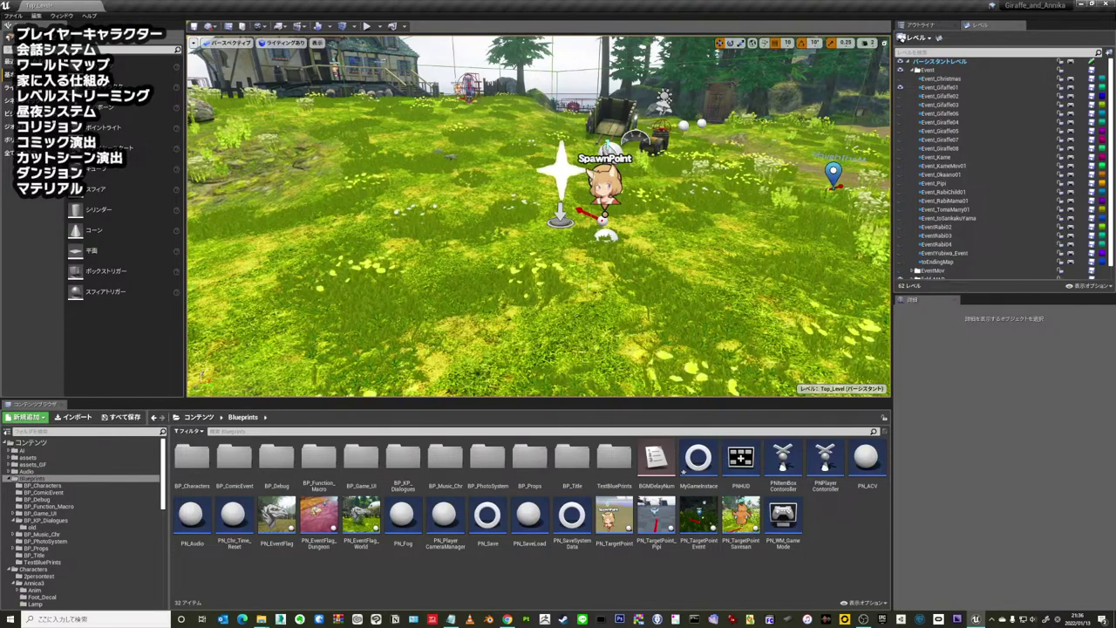
- Fly the camera to frame the house and SpawnPoint, then rise over the trees
left_click_drag(535, 252, 488, 305)
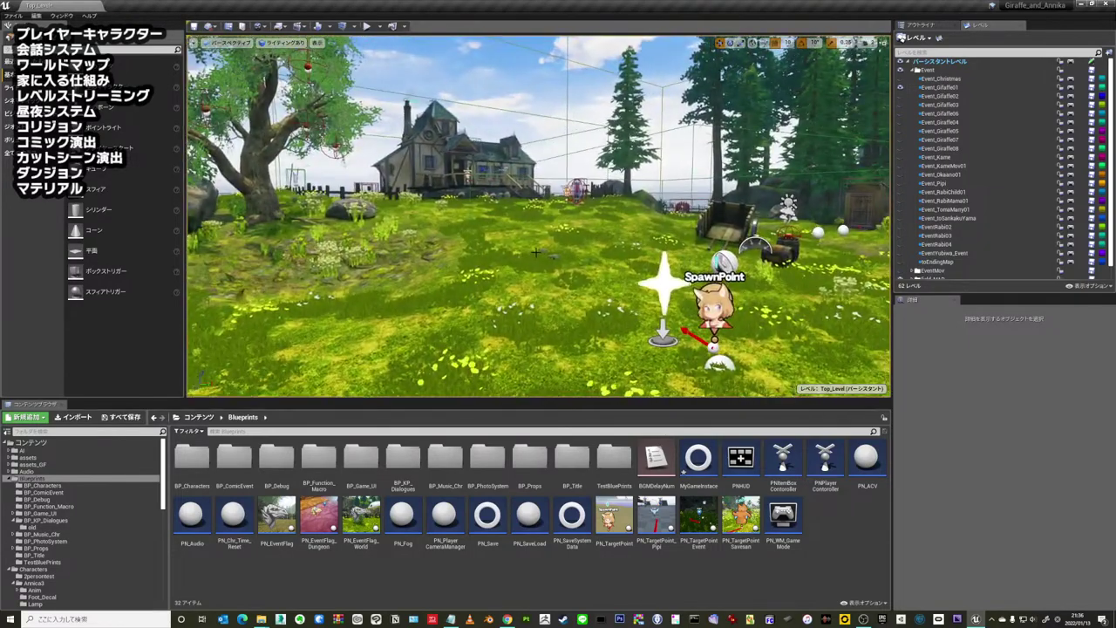
right_click_drag(535, 252, 535, 288)
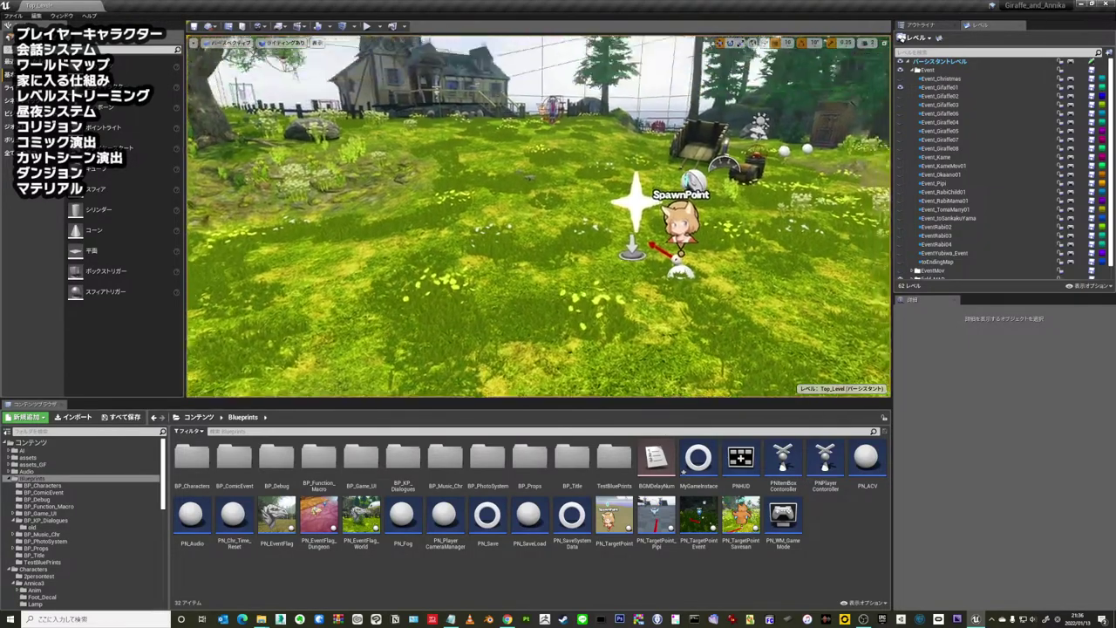
mouse_move(552, 197)
right_mouse_down()
mouse_move(589, 196)
mouse_move(586, 209)
mouse_move(619, 211)
right_mouse_up()
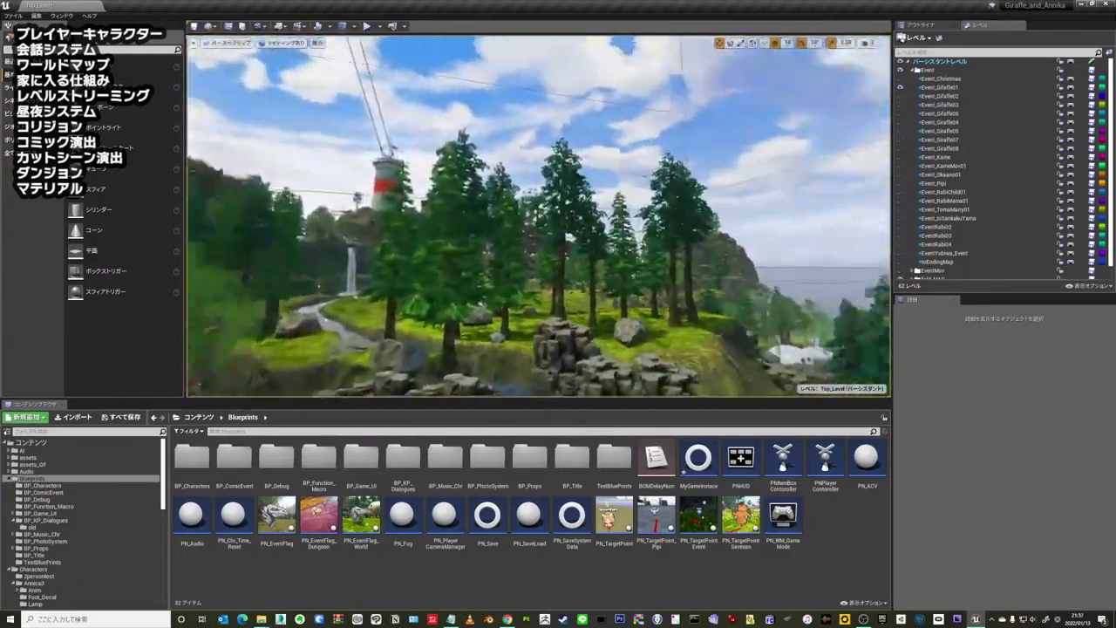
mouse_move(538, 215)
right_mouse_down()
mouse_move(562, 302)
mouse_move(501, 267)
right_mouse_up()
- Select the landscape and fly past the forest path, trees and rocks to the house porch
left_click(506, 269)
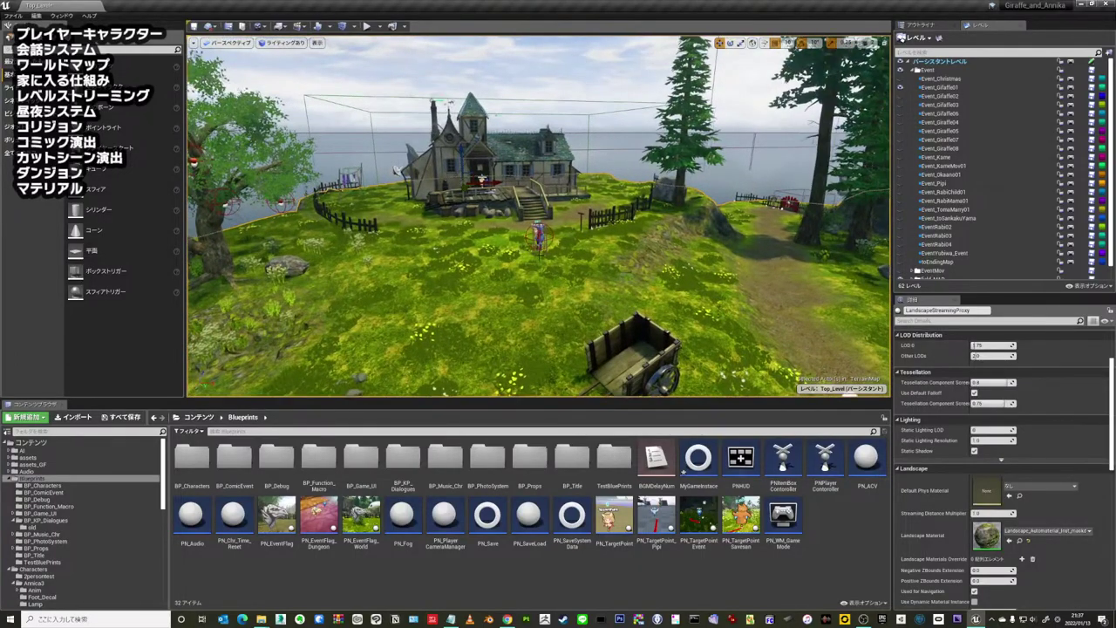
right_click_drag(666, 270, 666, 270)
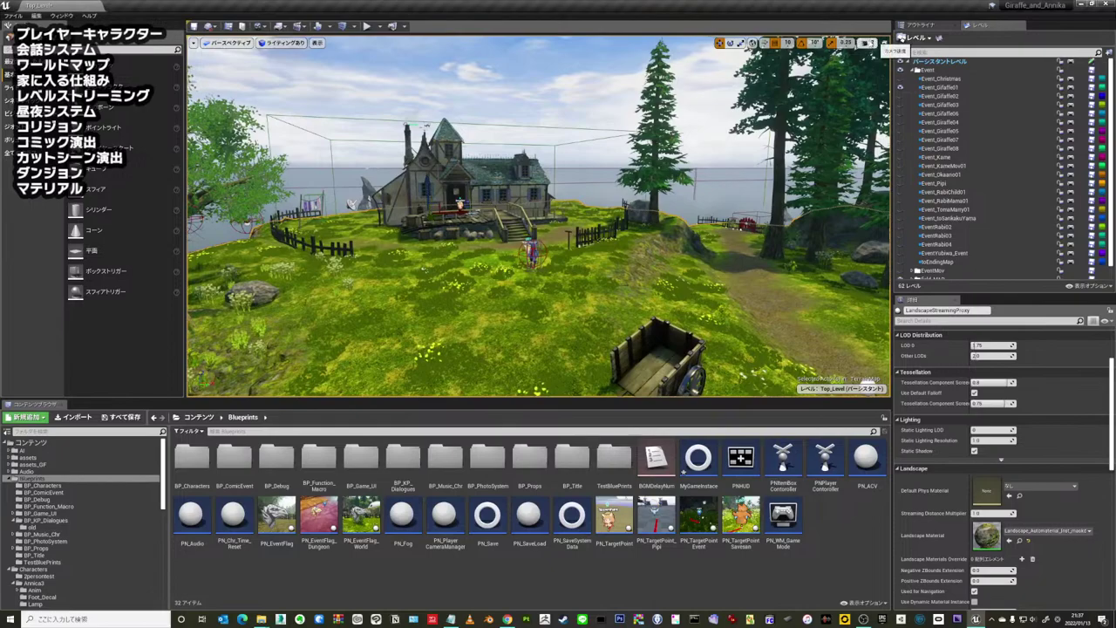
left_click(865, 42)
left_click(868, 384)
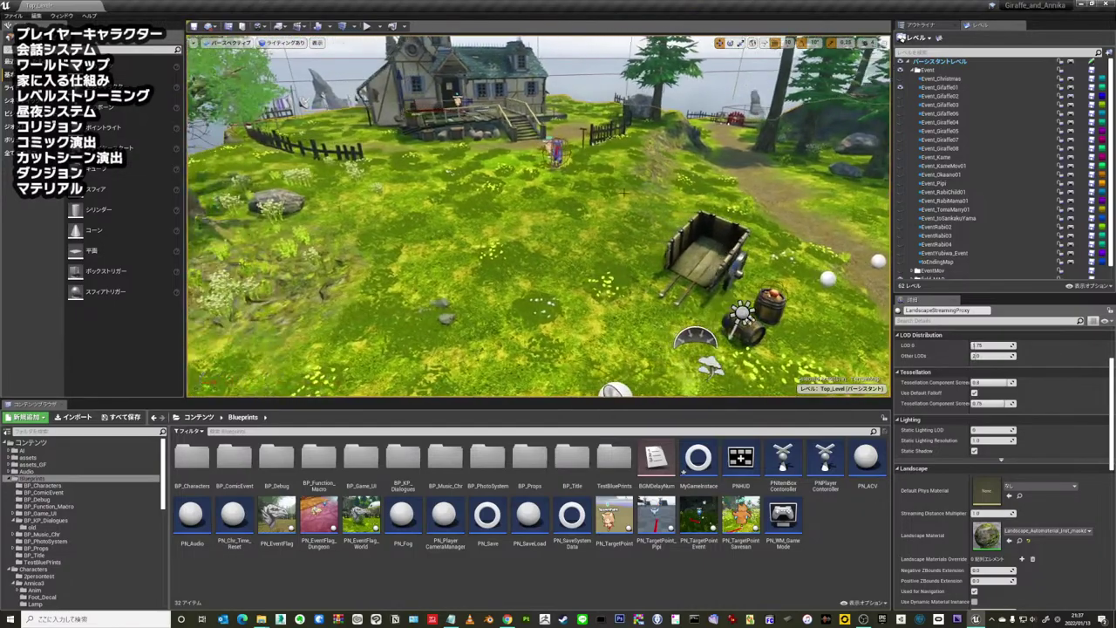
right_click_drag(624, 191, 523, 194)
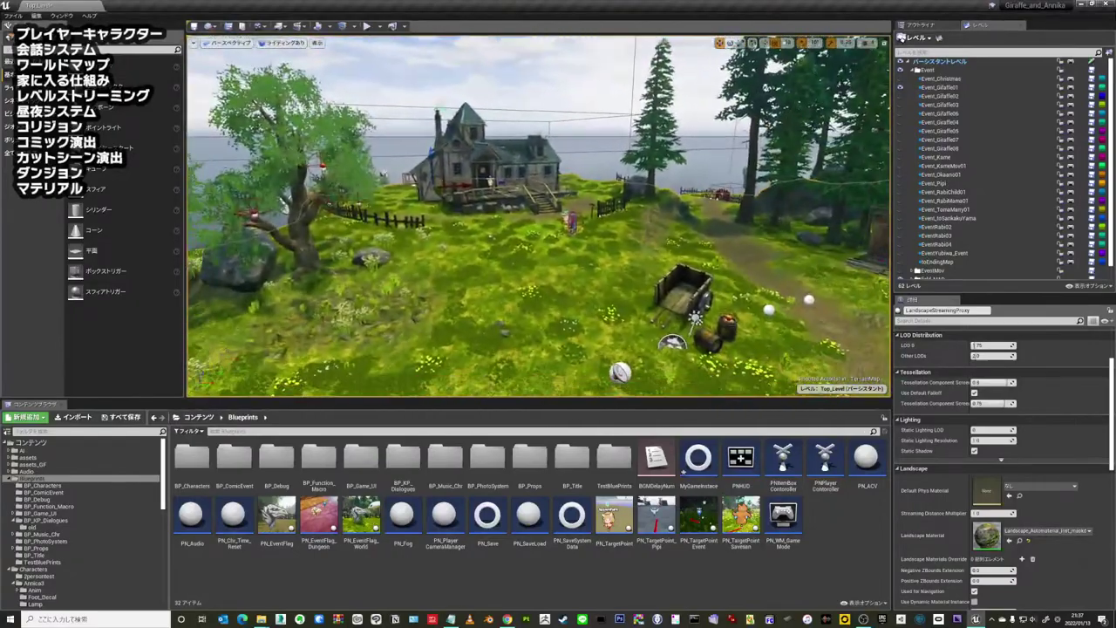
right_click_drag(550, 247, 550, 247)
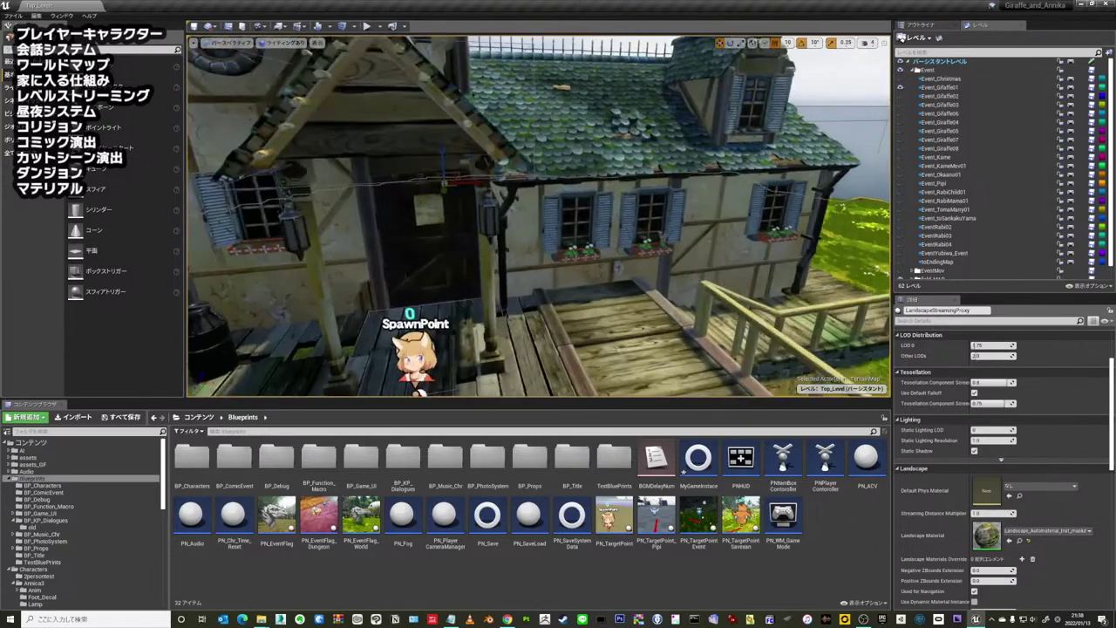
- Test-rotate the house door, undo it, then frame and orbit around the door
left_click(482, 247)
key("e")
left_click_drag(482, 309, 450, 298)
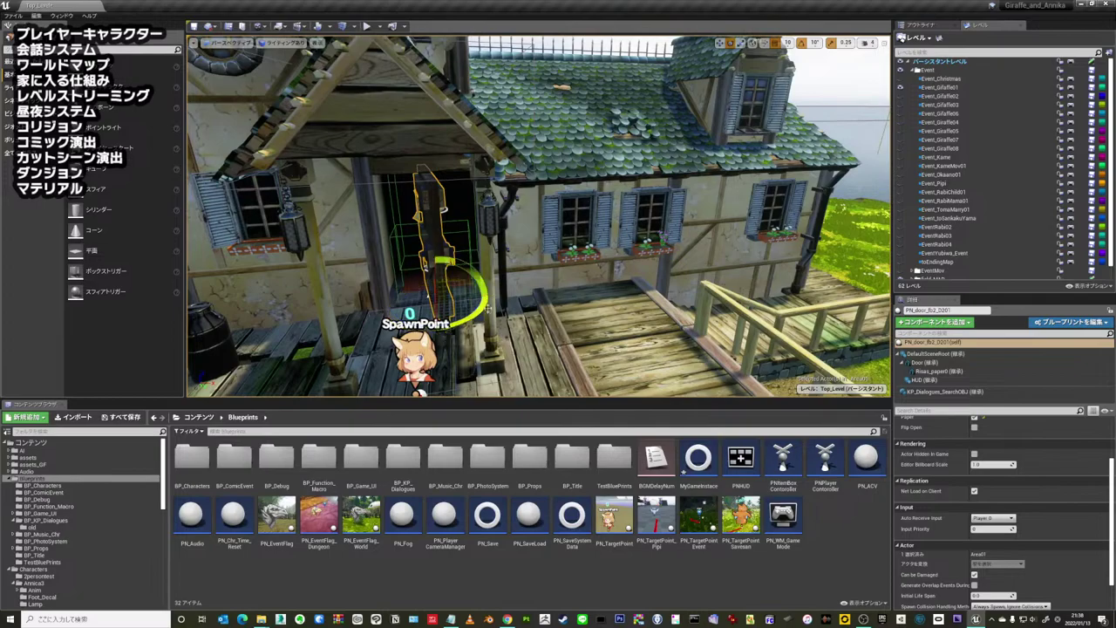
key("ctrl+z")
key("f")
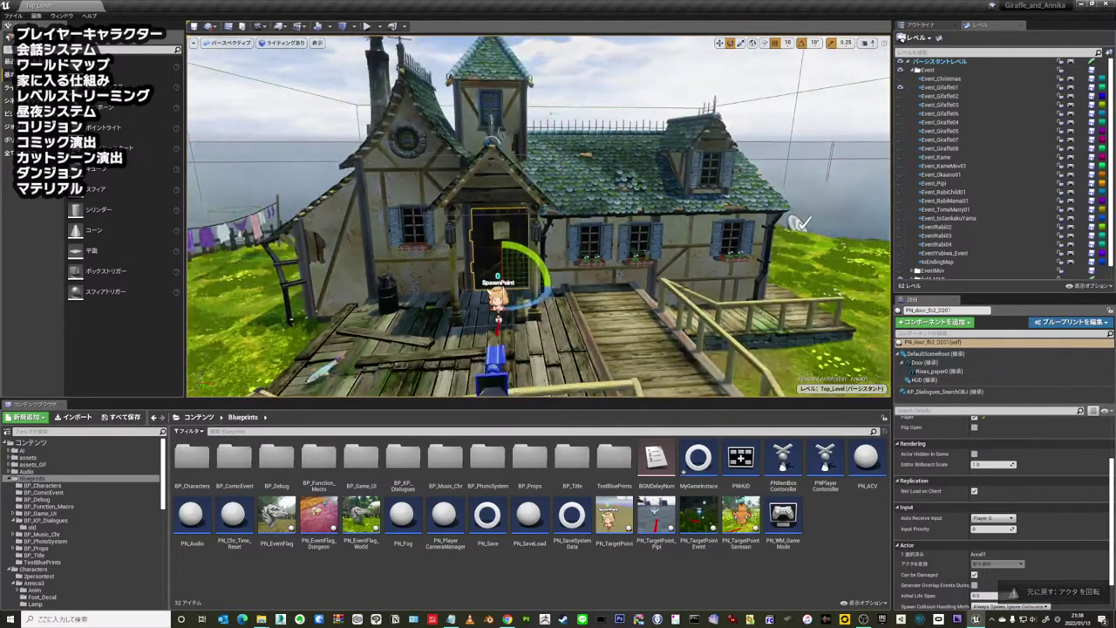
scroll(538, 216, "up", 3)
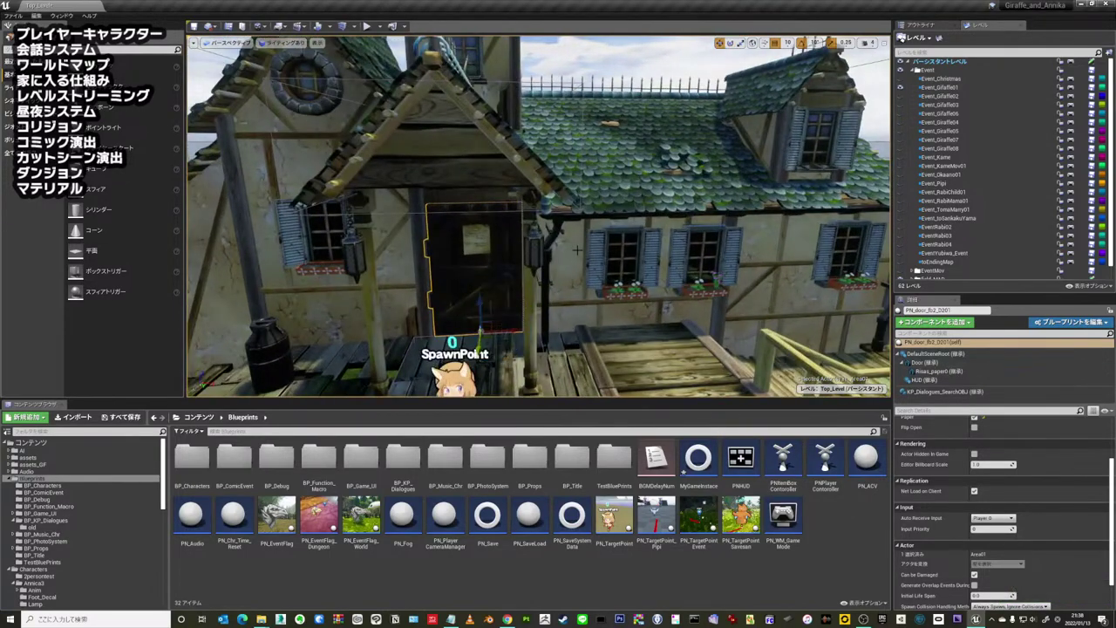
left_click_drag(538, 216, 488, 191, "alt")
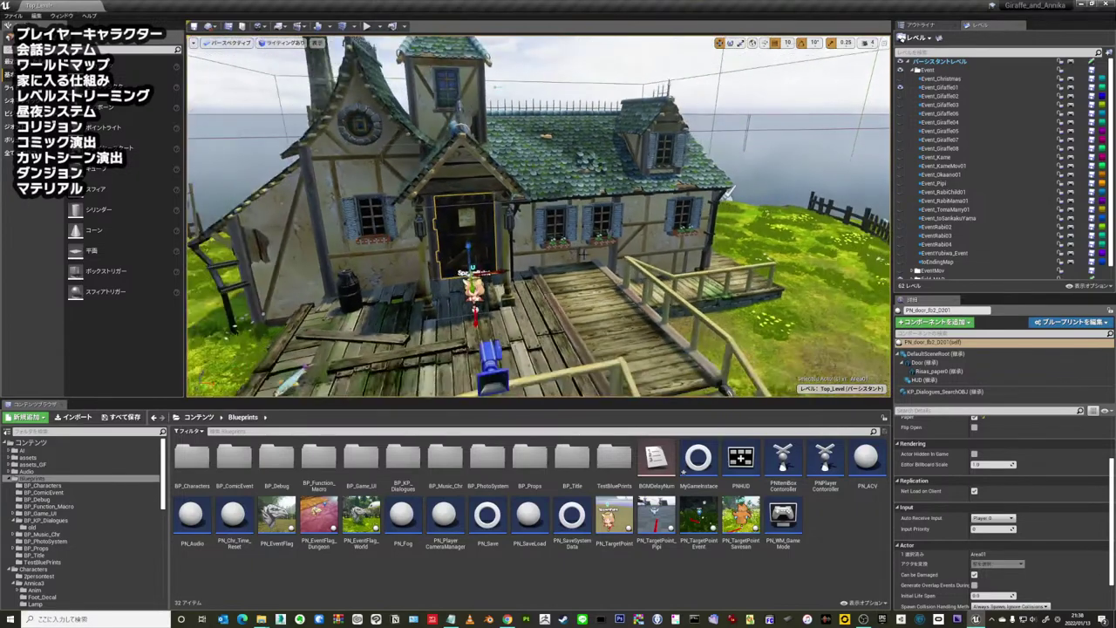
left_click_drag(729, 187, 751, 273, "alt")
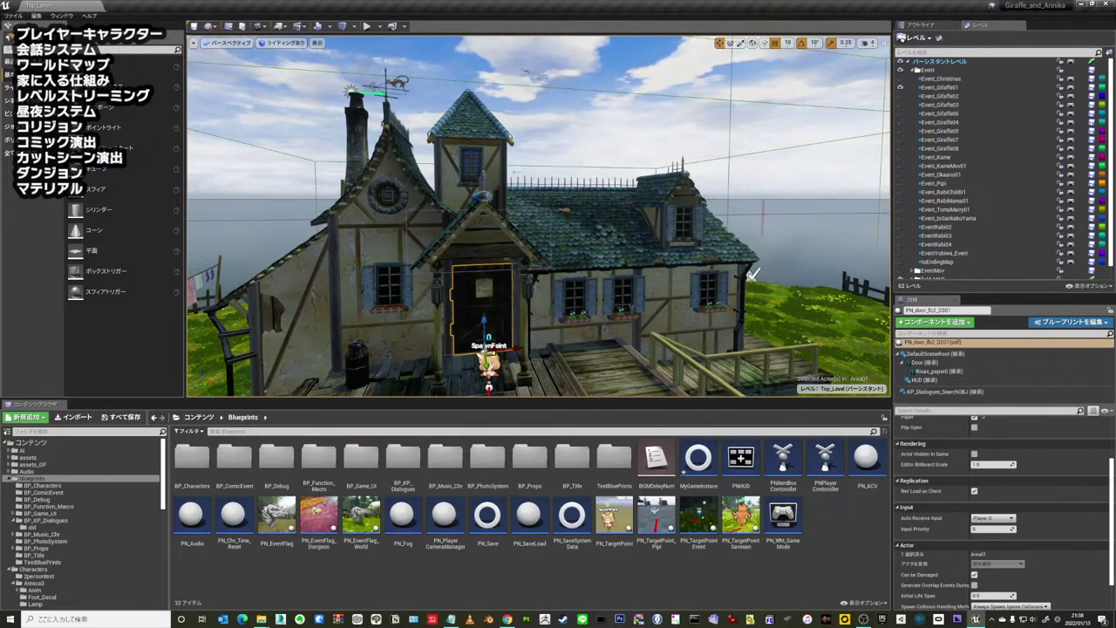
left_click_drag(752, 273, 695, 240, "alt")
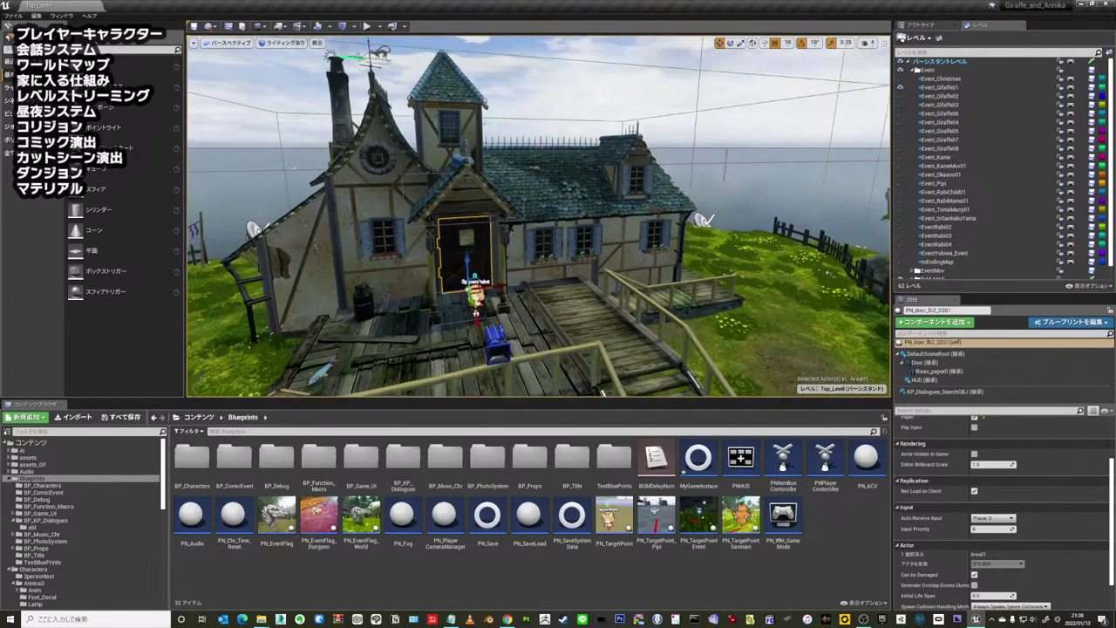
- Inspect Build1, Build21, the stair blocking volume and Platform10 around the house
left_click(693, 241)
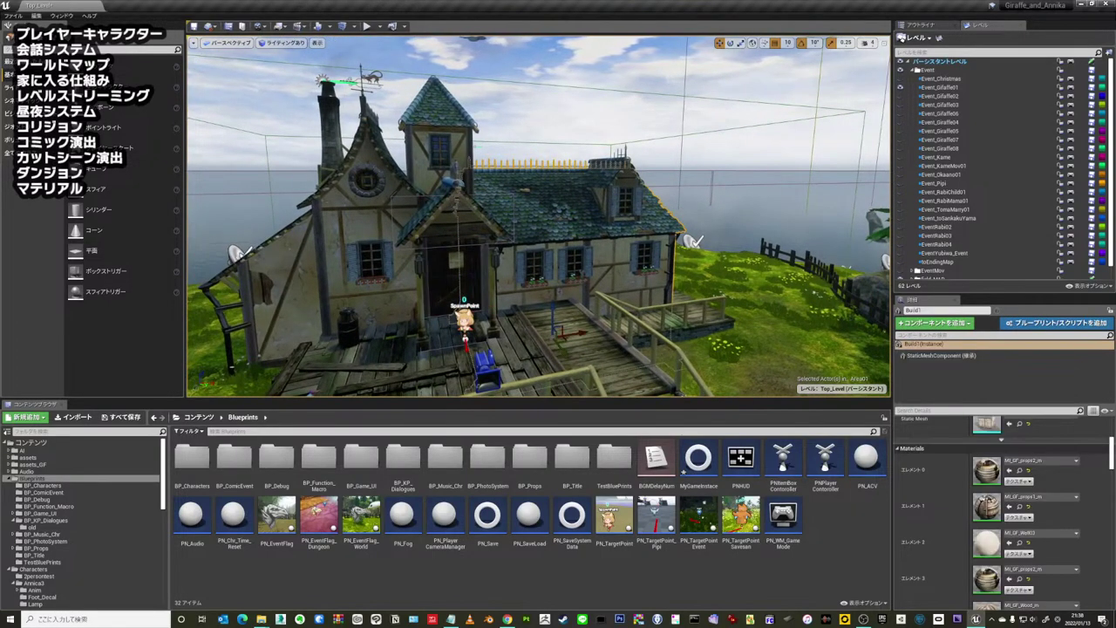
left_click(349, 227)
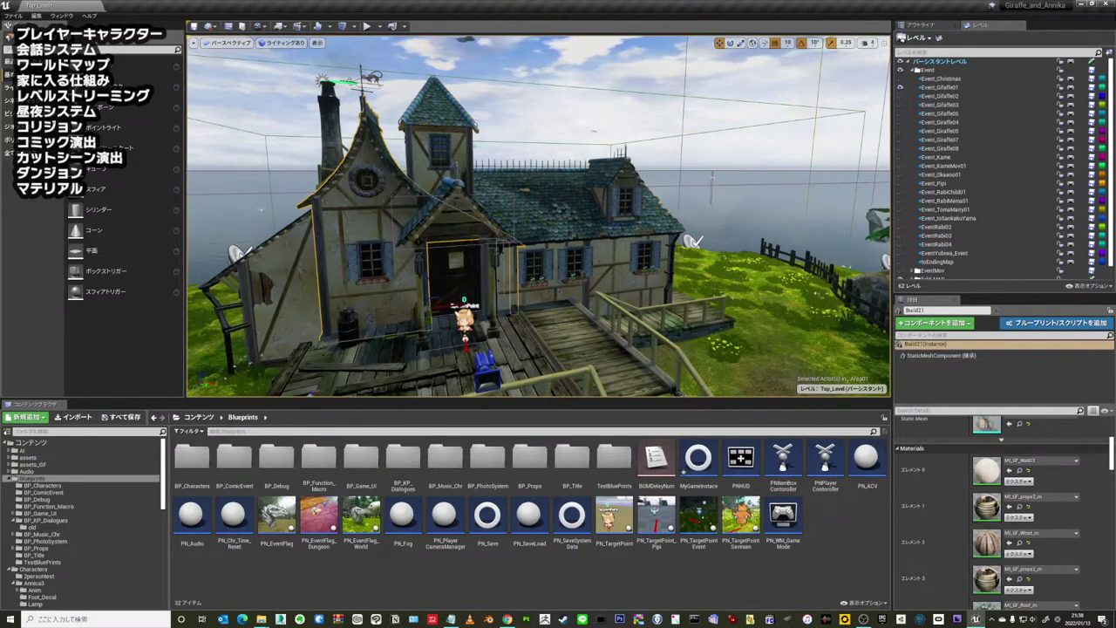
left_click(558, 224)
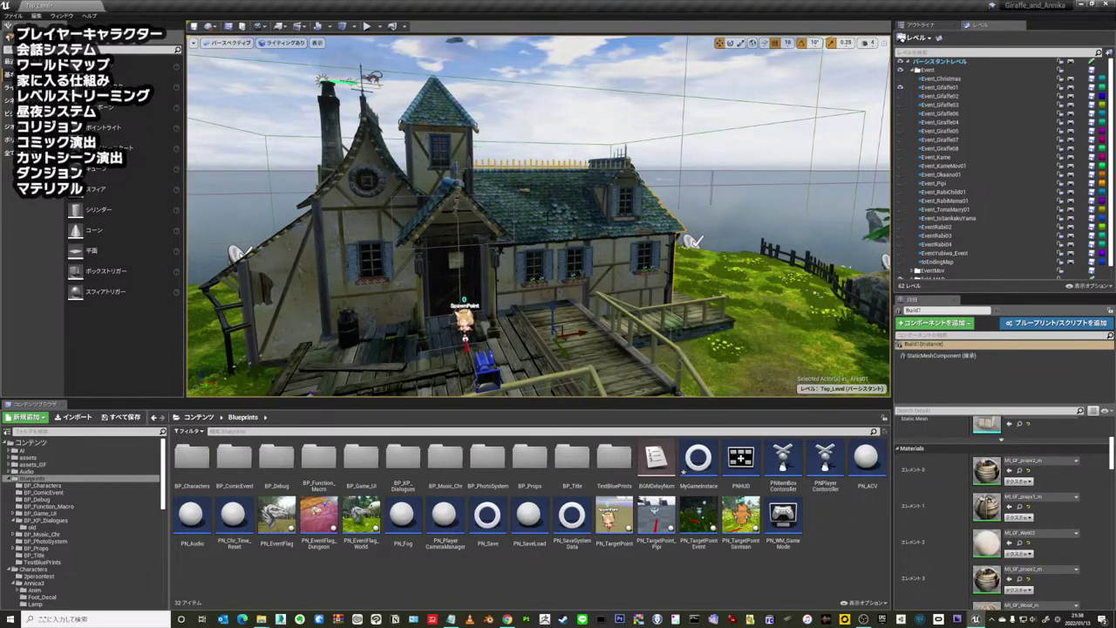
mouse_move(539, 218)
right_mouse_down()
mouse_move(558, 209)
mouse_move(523, 222)
right_mouse_up()
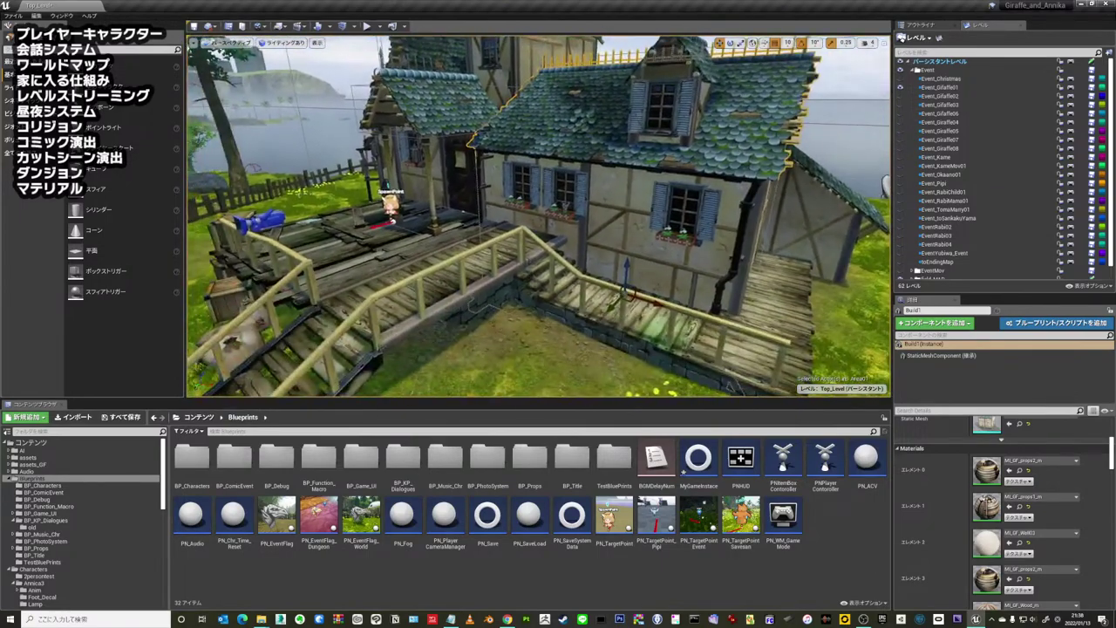
left_click(523, 223)
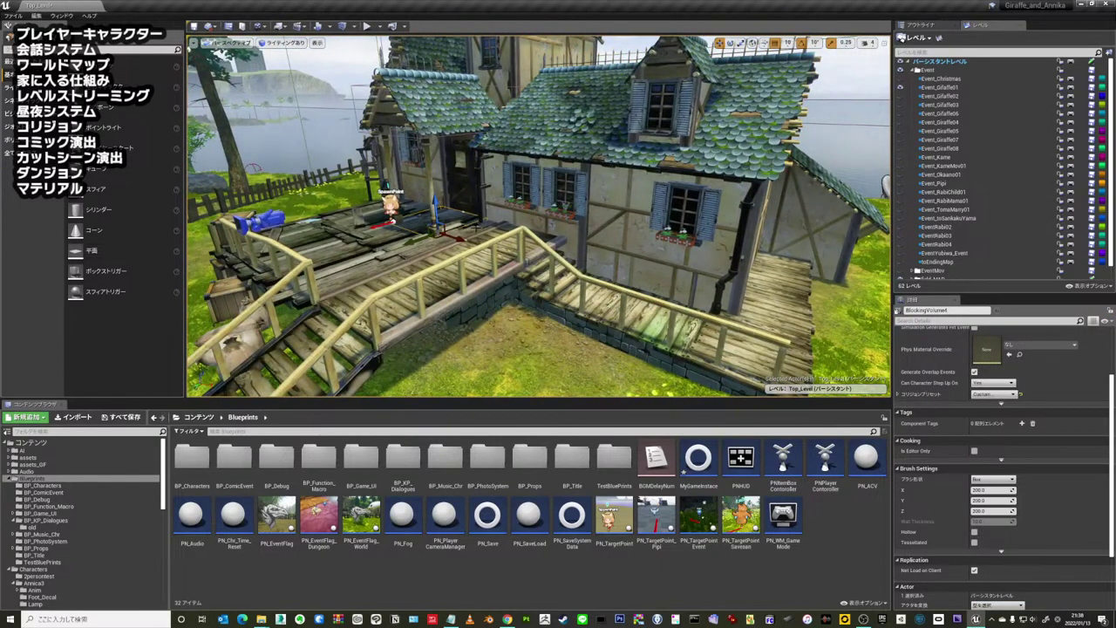
left_click(288, 261)
right_click_drag(523, 222, 514, 218)
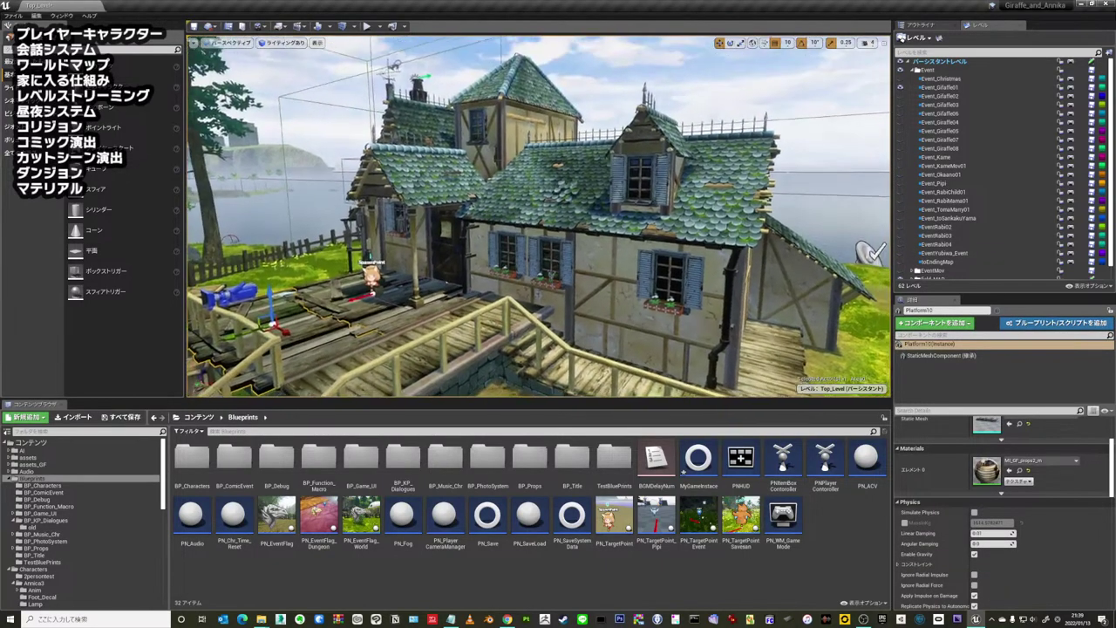
left_click(558, 262)
right_click_drag(558, 262, 531, 244)
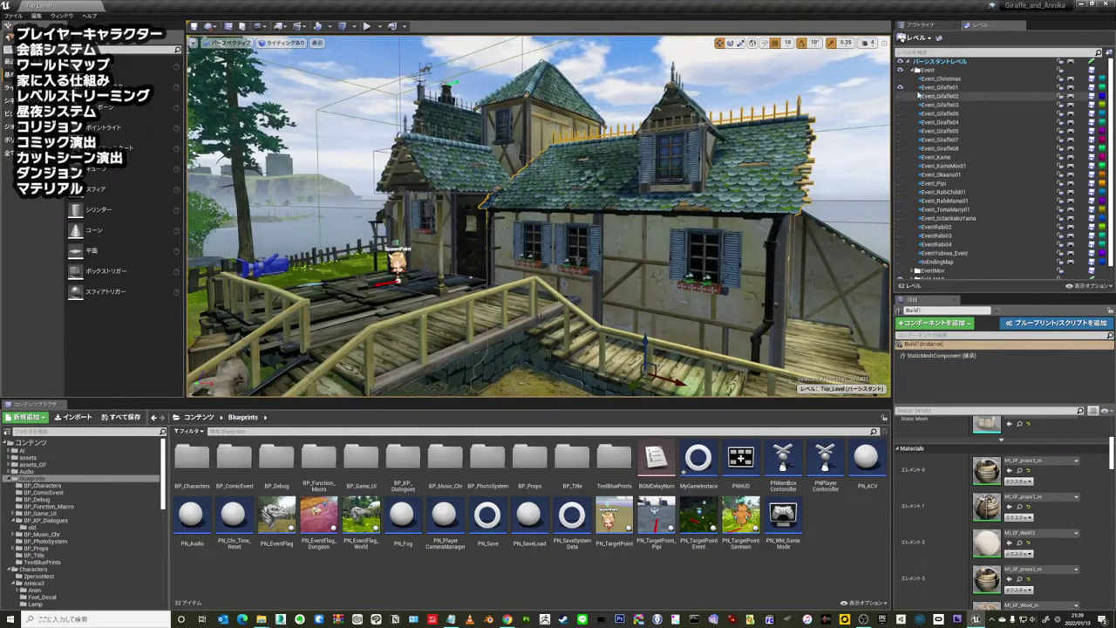
right_click_drag(541, 244, 515, 231)
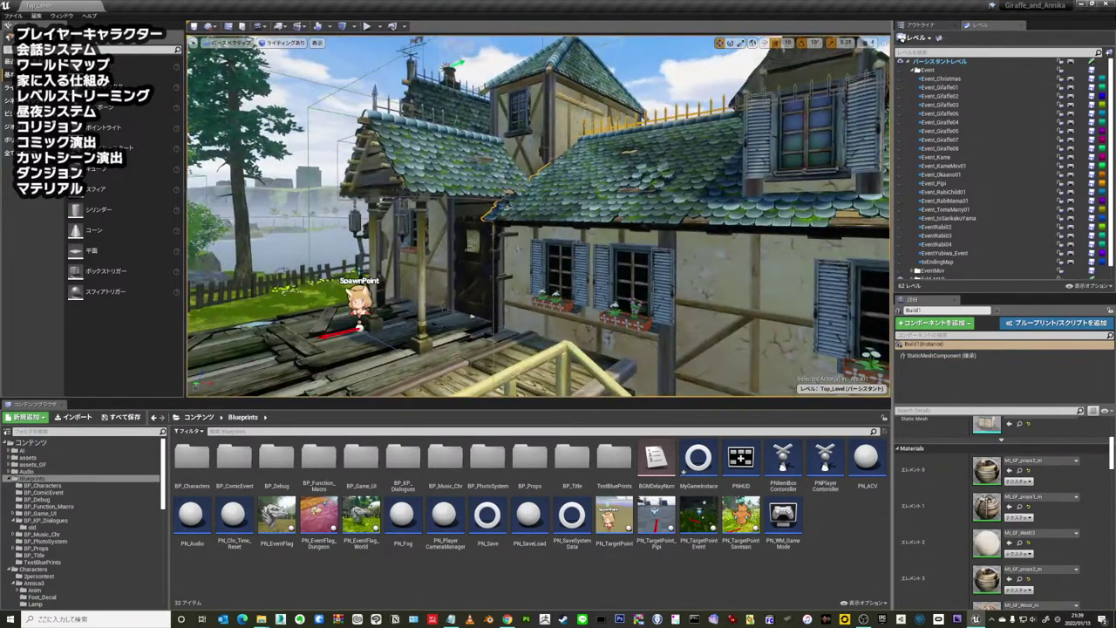
- Select the front door PN_door_fb2_0201, then the trigger box TriggerBox_Door01
left_click(475, 248)
right_click_drag(475, 249, 514, 231)
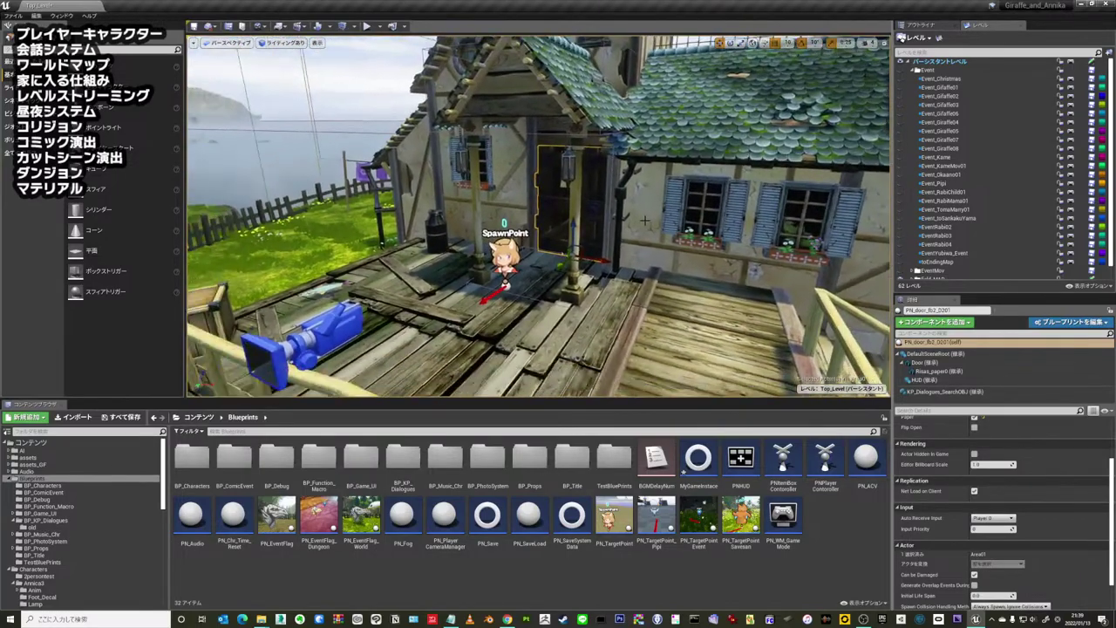
mouse_move(645, 221)
right_mouse_down()
mouse_move(568, 219)
mouse_move(580, 189)
right_mouse_up()
left_click(580, 189)
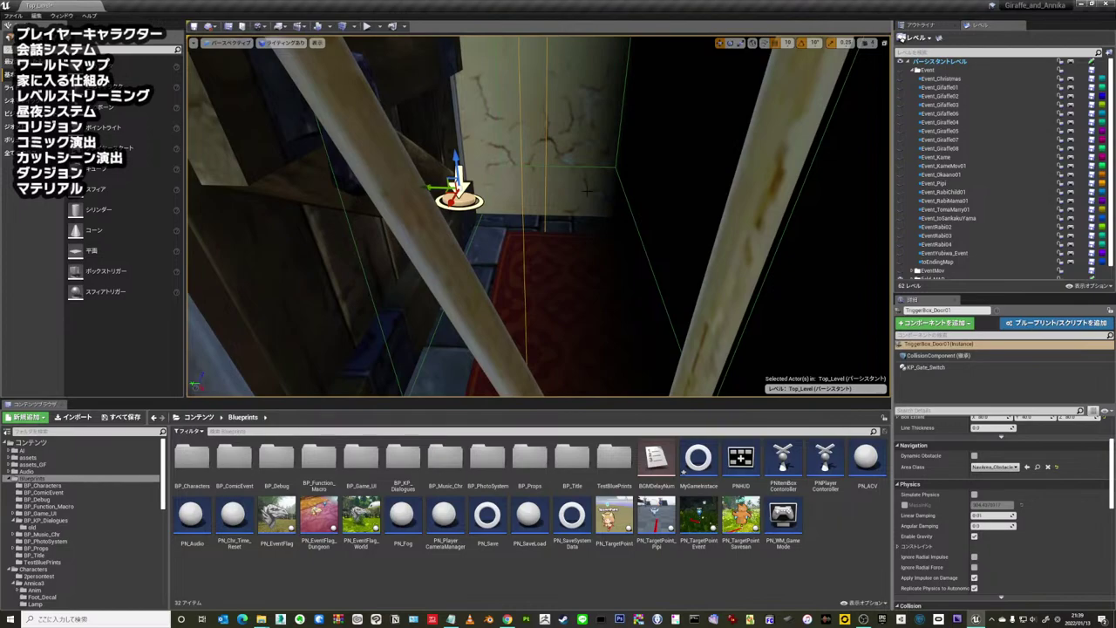
right_click_drag(587, 190, 535, 200)
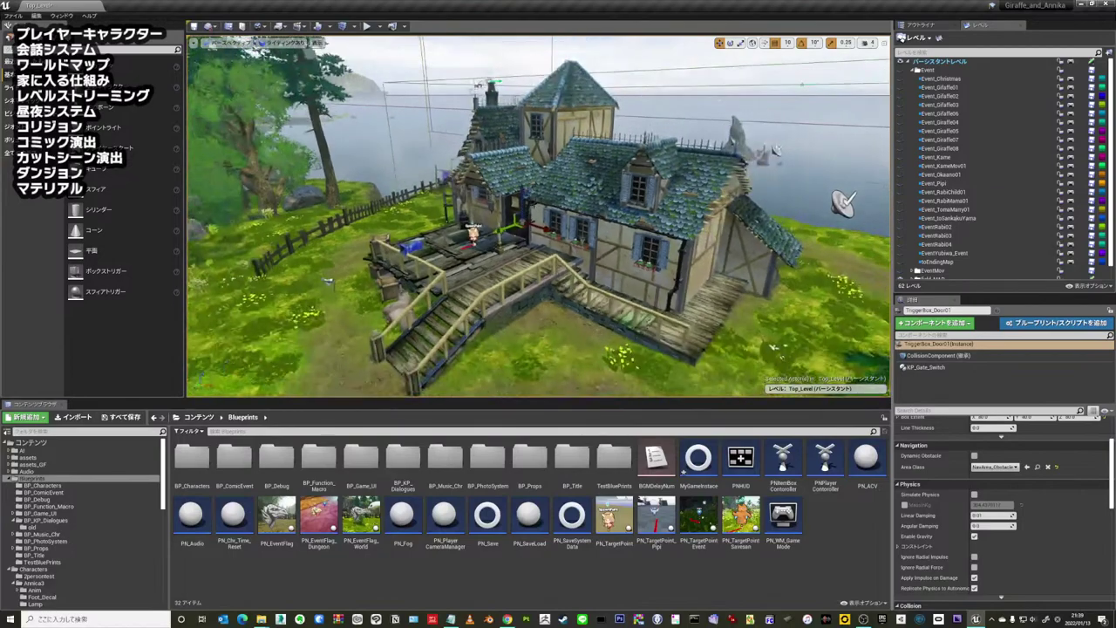
- Make the Area1_First_House level under in_house visible, then view its walls and roof from above
left_click(912, 70)
left_click(944, 87)
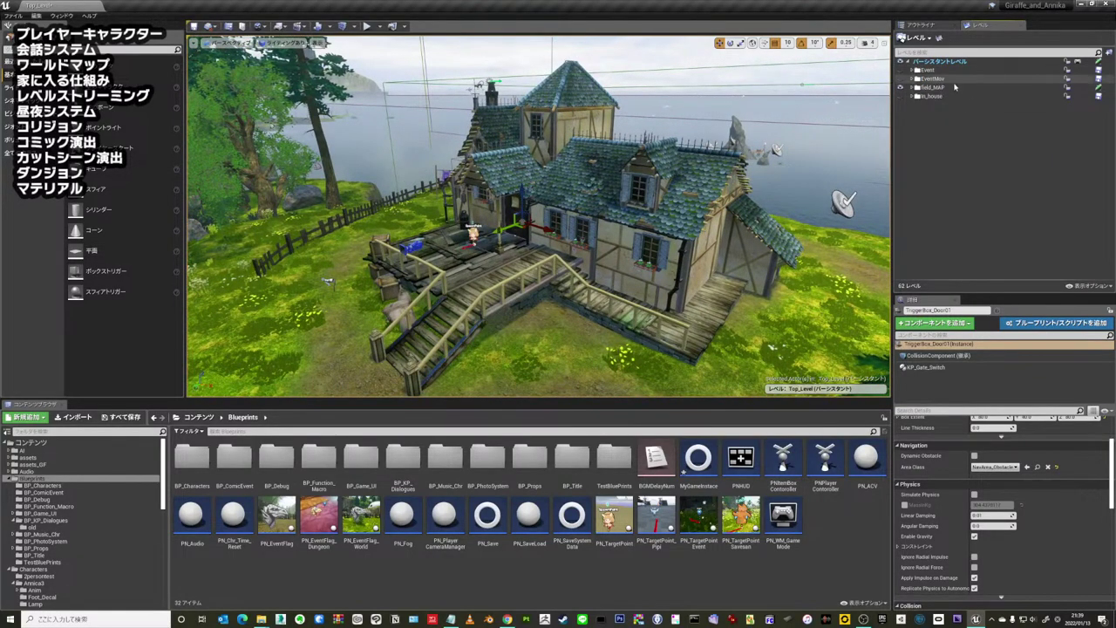
double_click(916, 96)
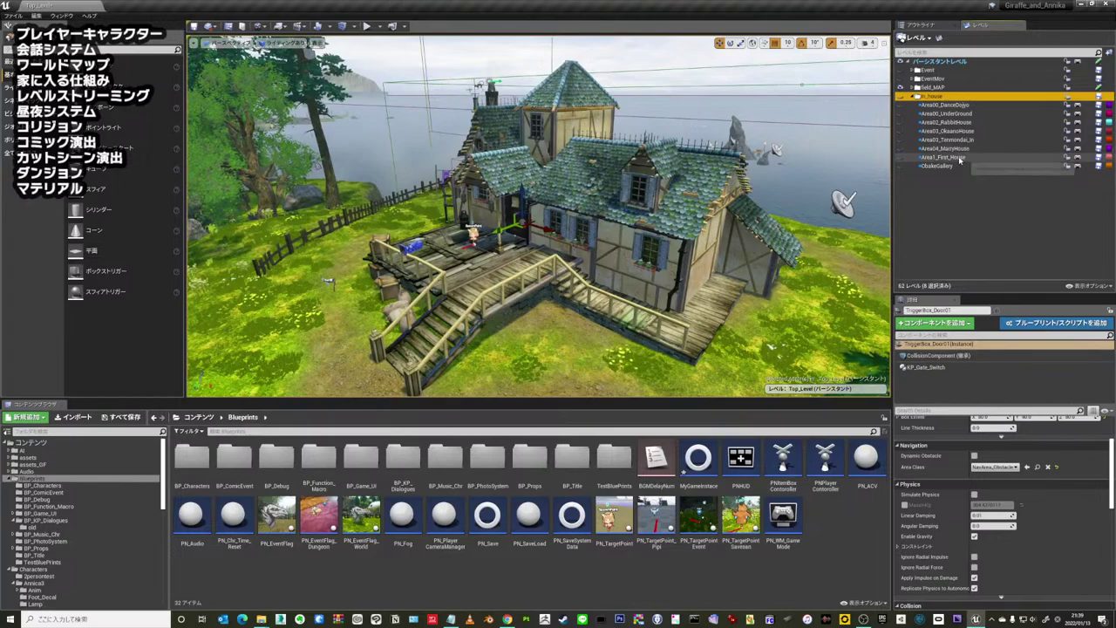
left_click(904, 158)
left_click(900, 158)
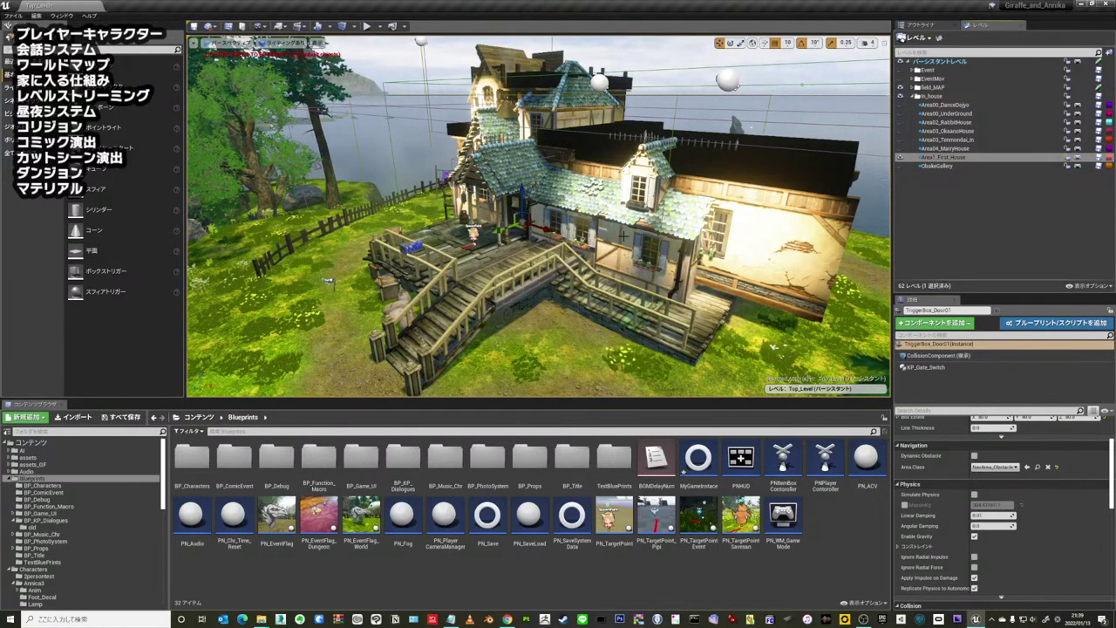
scroll(539, 218, "up", 10)
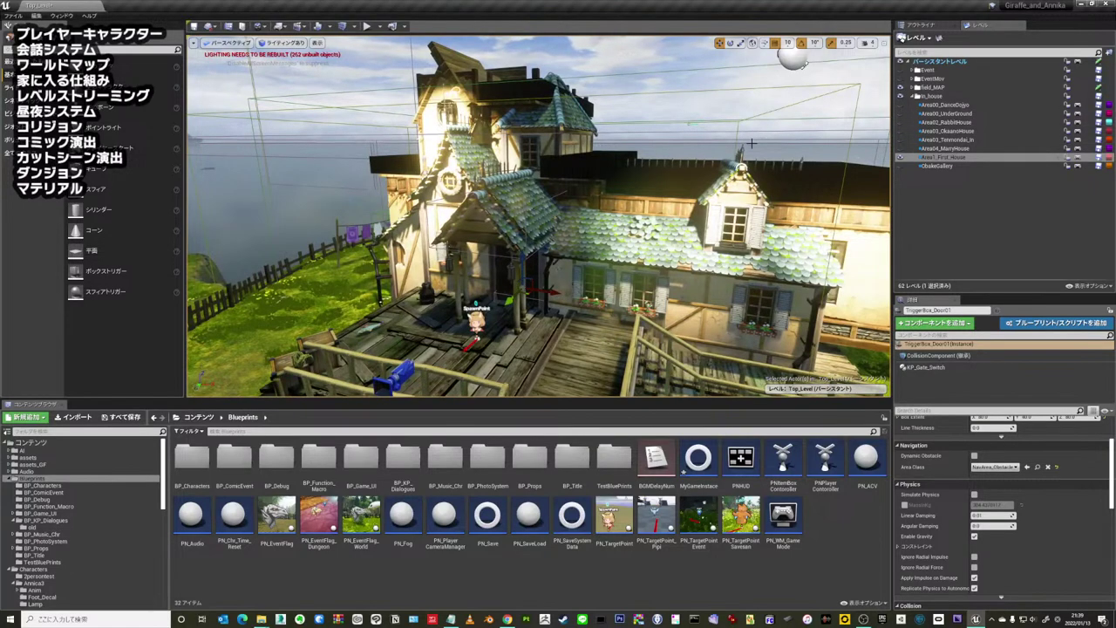
mouse_move(750, 142)
right_mouse_down()
mouse_move(658, 68)
mouse_move(639, 69)
right_mouse_up()
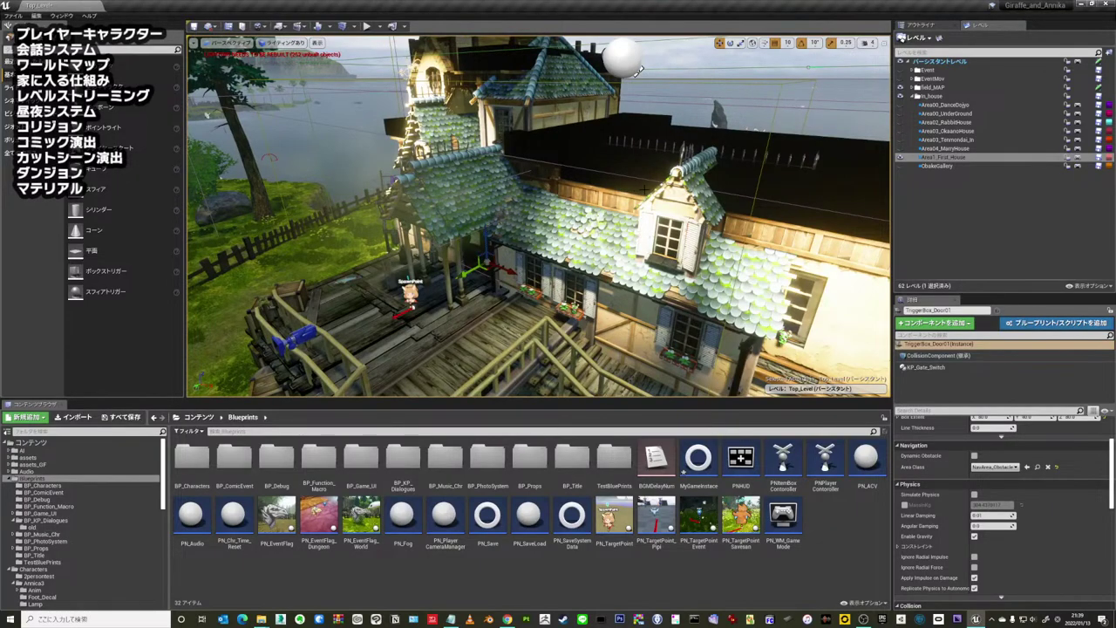
right_click_drag(639, 70, 547, 236)
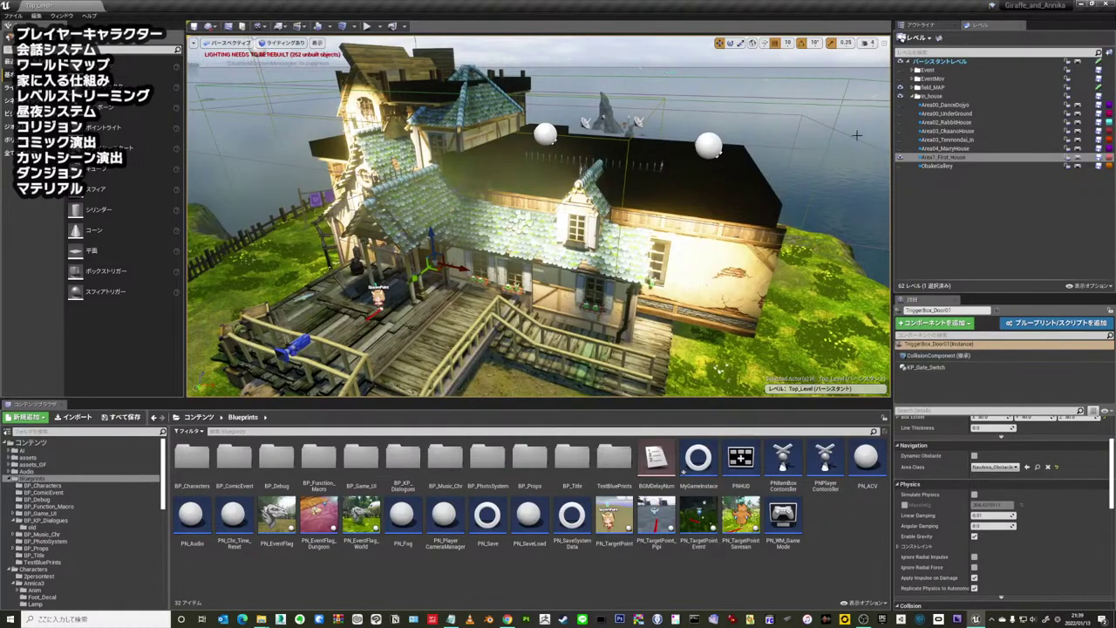
left_click(899, 88)
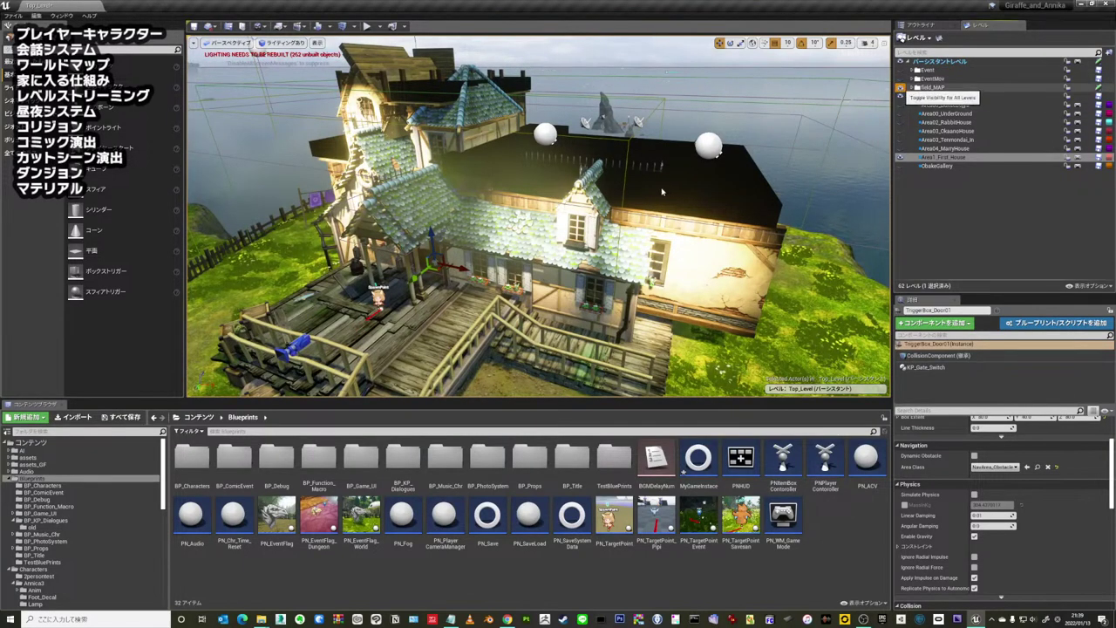
mouse_move(662, 191)
right_mouse_down()
mouse_move(610, 205)
mouse_move(401, 204)
mouse_move(763, 153)
mouse_move(679, 154)
right_mouse_up()
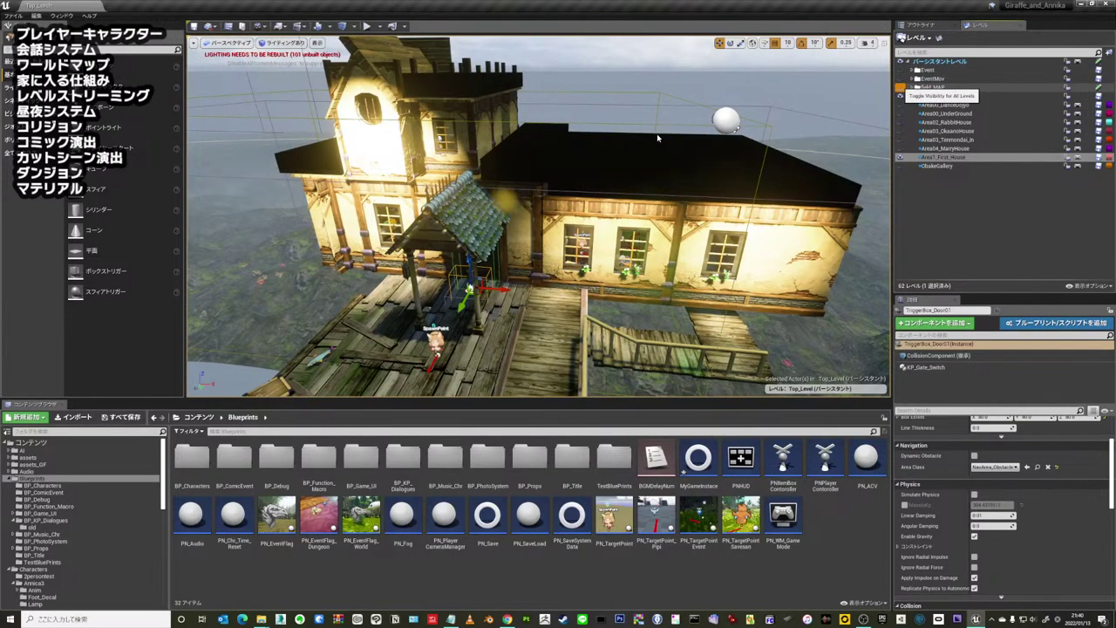
right_click_drag(634, 144, 628, 149)
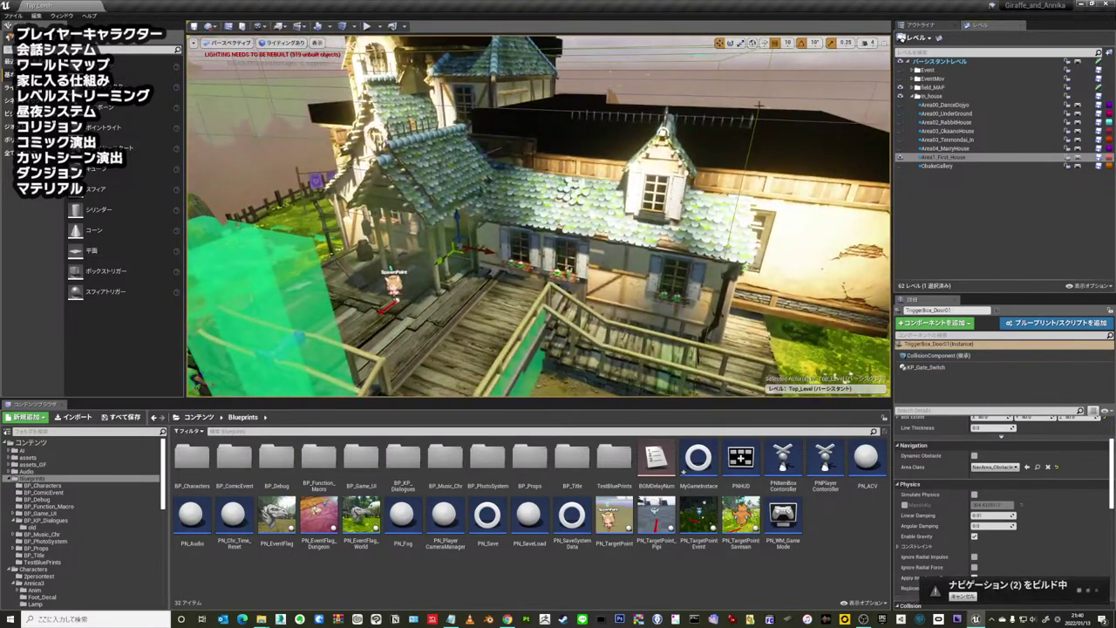
right_click_drag(627, 148, 615, 152)
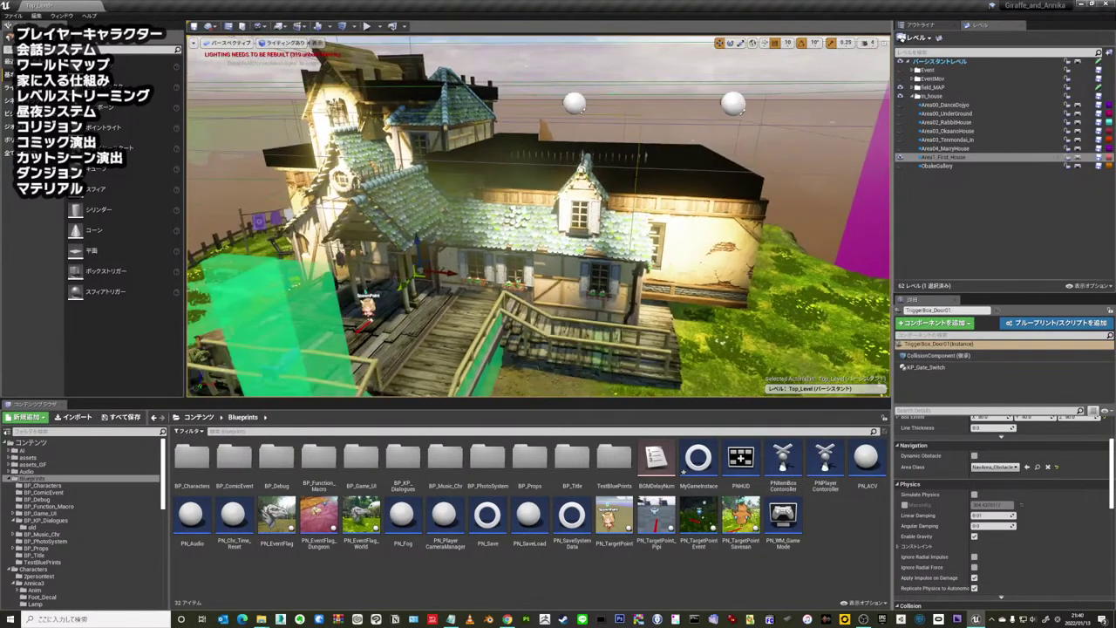
left_click(900, 157)
left_click(899, 157)
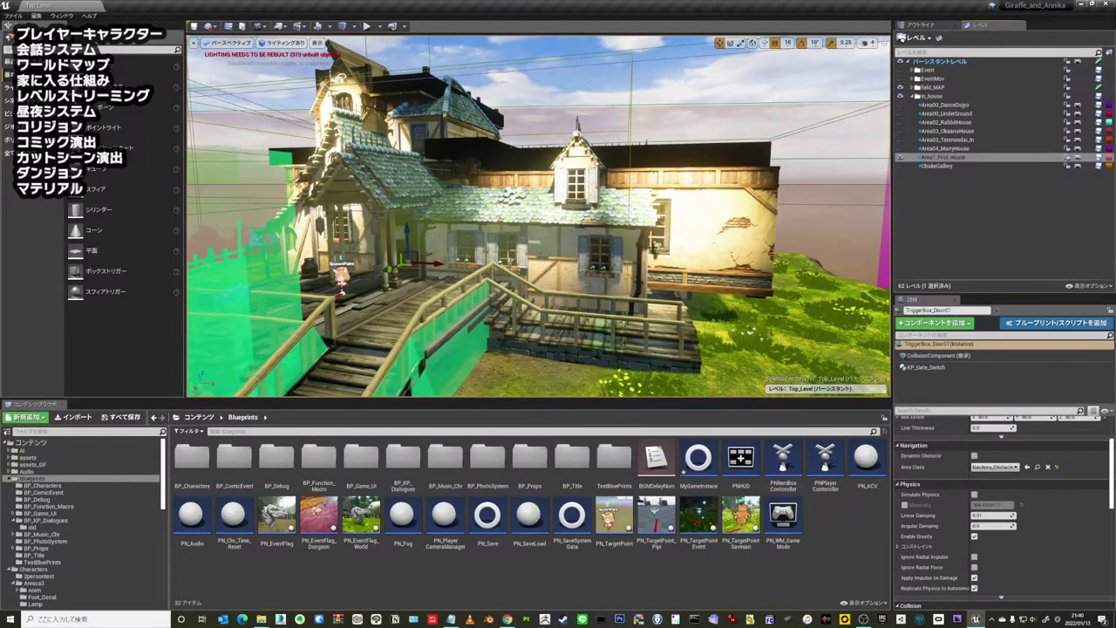
mouse_move(672, 143)
right_mouse_down()
mouse_move(602, 139)
mouse_move(497, 159)
right_mouse_up()
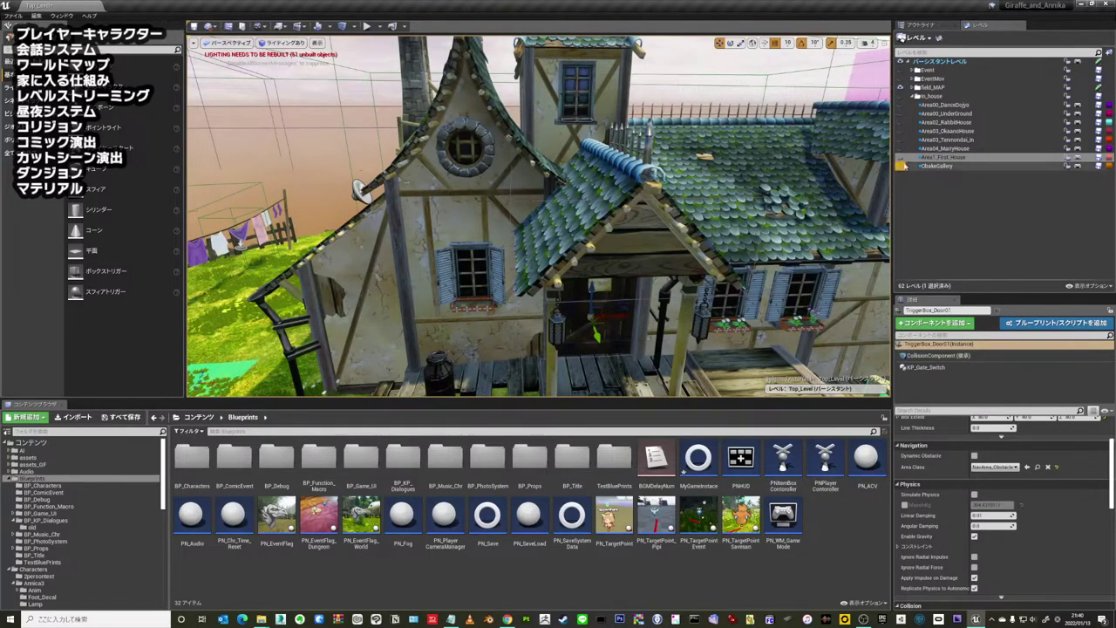
- Hide the field terrain level, then fly through the house interior toward the window and back out
left_click(899, 95)
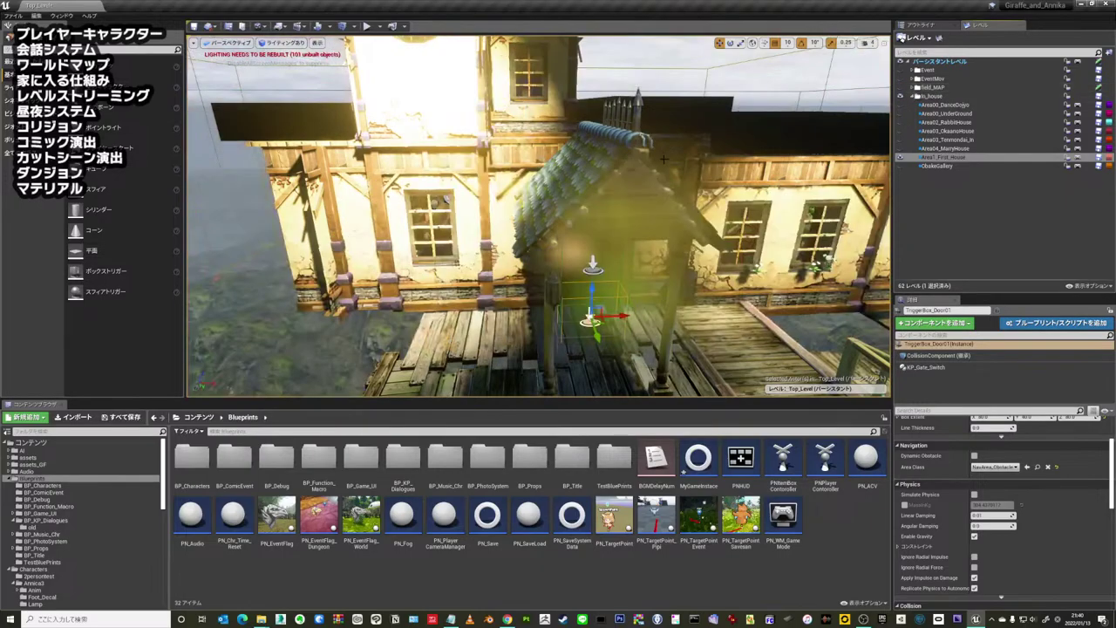
mouse_move(582, 172)
right_mouse_down()
mouse_move(558, 218)
mouse_move(523, 217)
right_mouse_up()
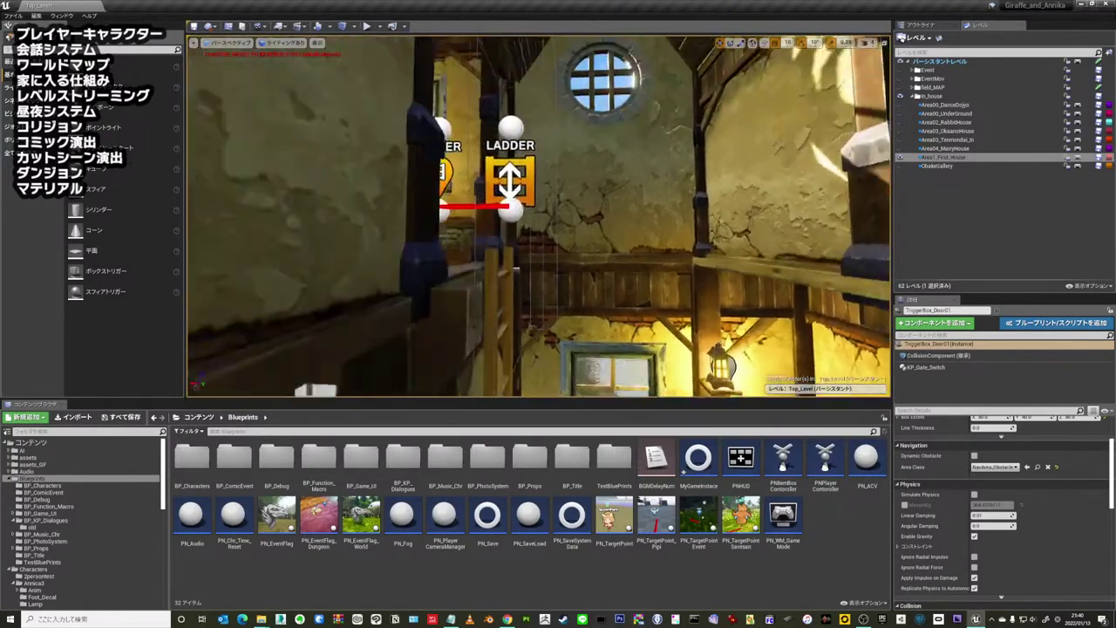
mouse_move(523, 217)
right_mouse_down()
mouse_move(488, 218)
mouse_move(628, 241)
right_mouse_up()
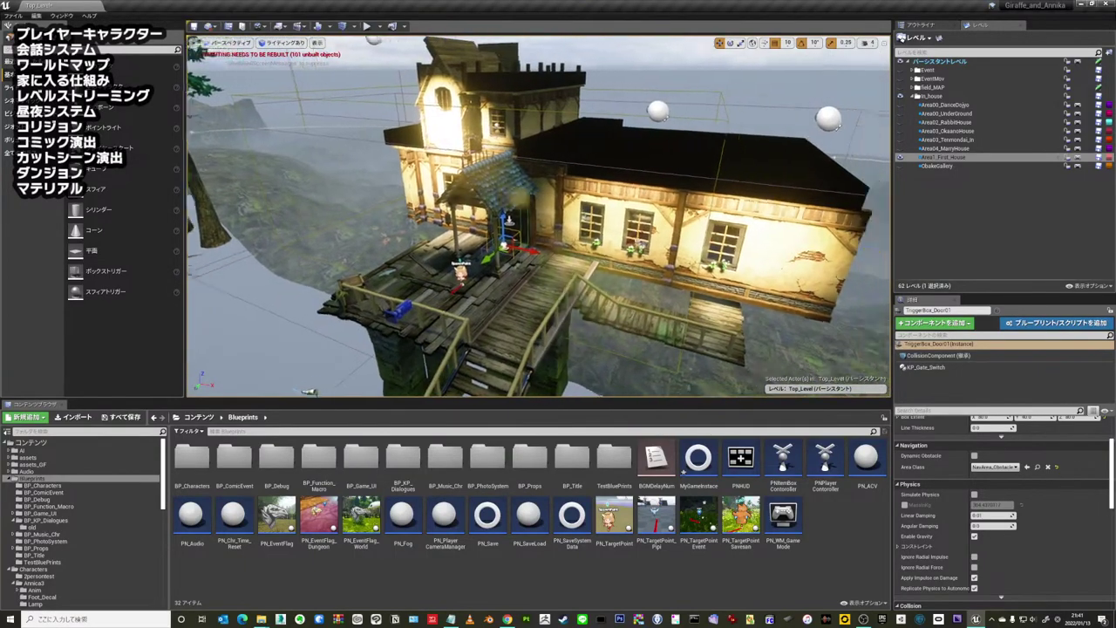
right_click_drag(307, 390, 366, 391)
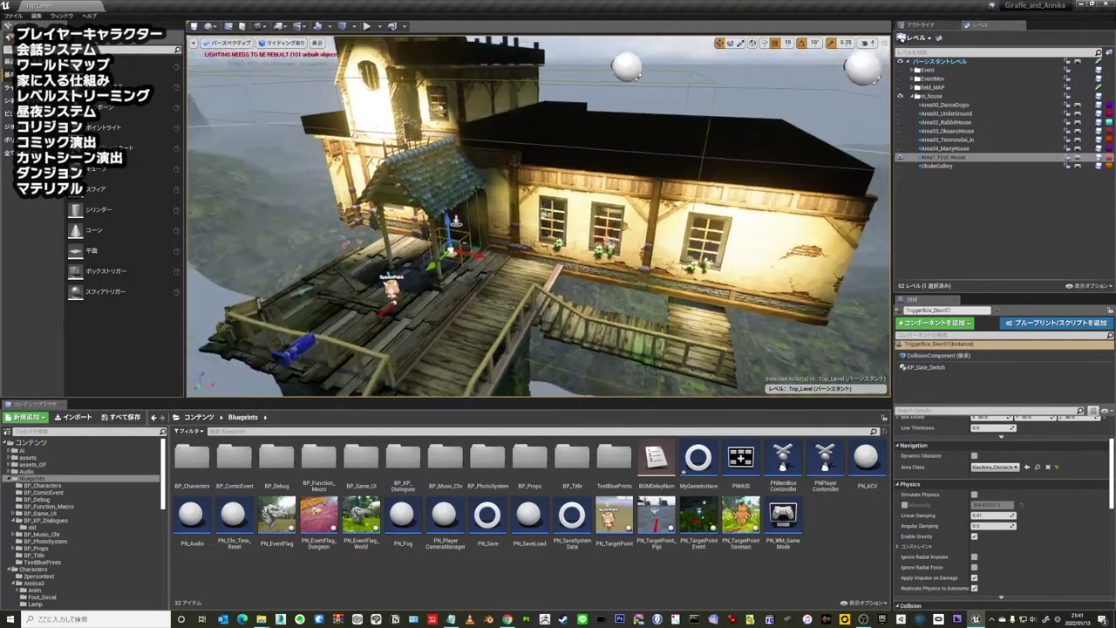
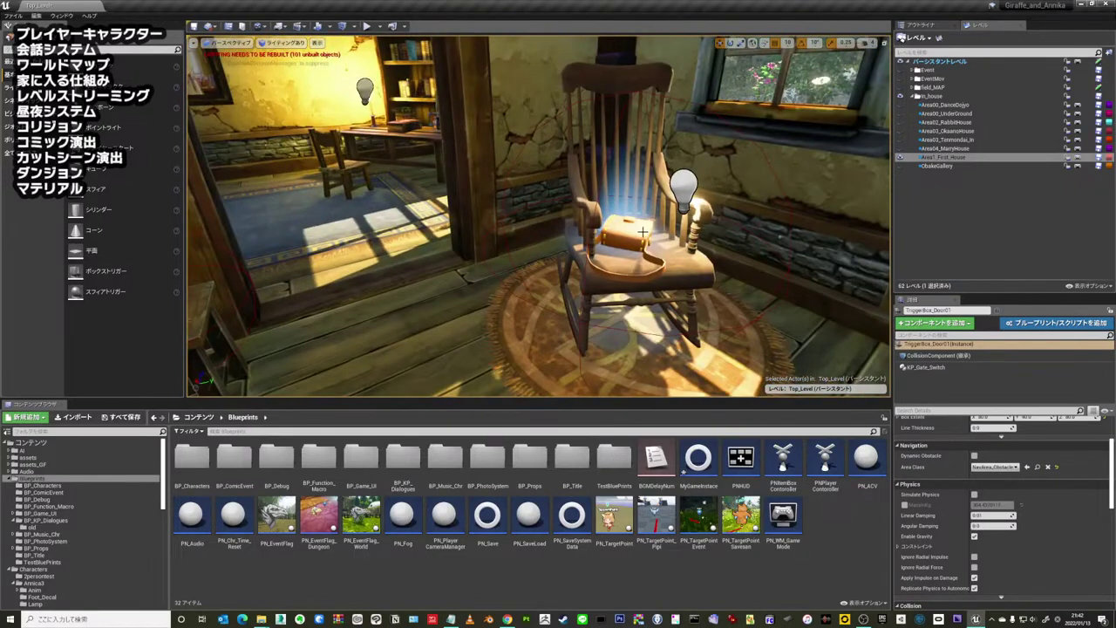
- Select the bag on the rocking chair to show its AnnicaBAG_Blueprint details
left_click(643, 231)
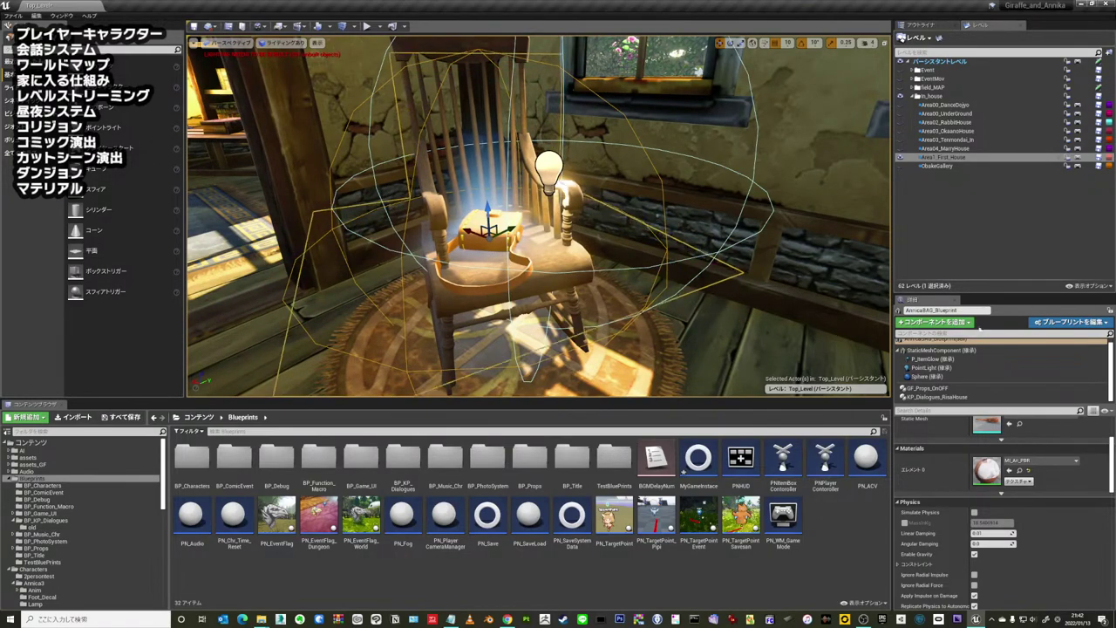
- Show the bag's GF_Props_OnOFF event flag settings, then look around the room near the SpawnPoint
left_click(959, 388)
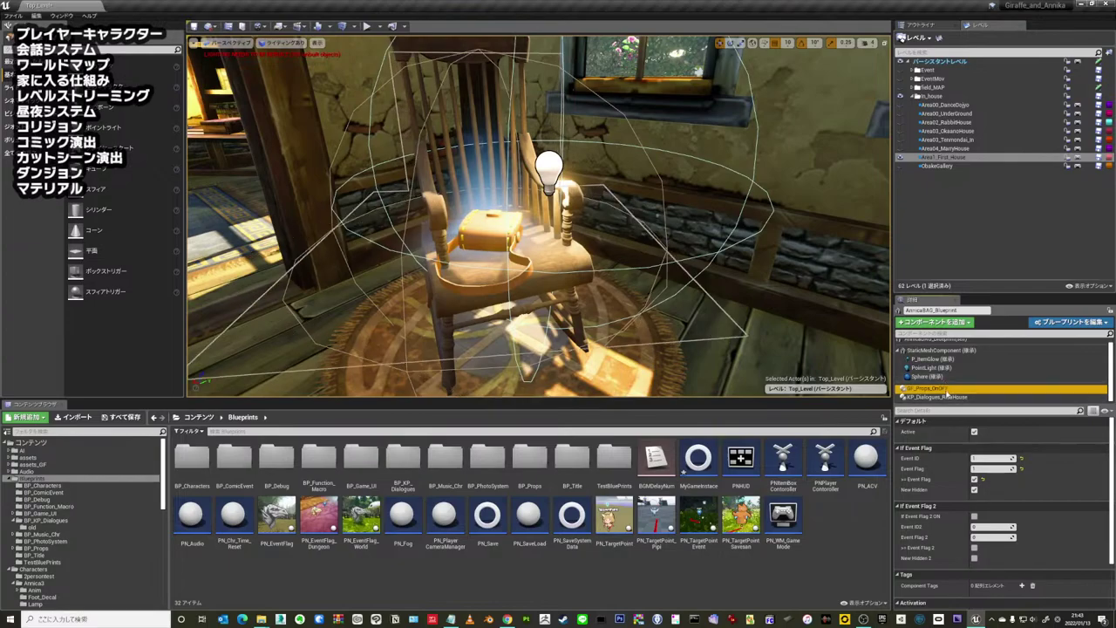
mouse_move(641, 275)
right_mouse_down()
mouse_move(610, 275)
mouse_move(639, 280)
mouse_move(621, 278)
right_mouse_up()
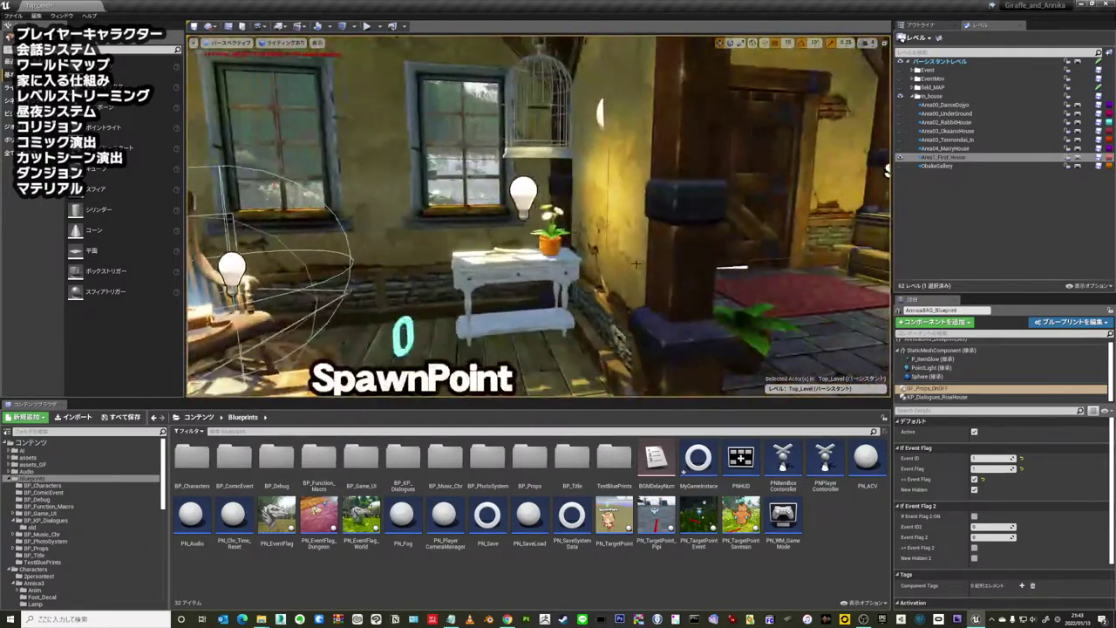
right_click_drag(636, 263, 623, 276)
right_click_drag(386, 272, 386, 272)
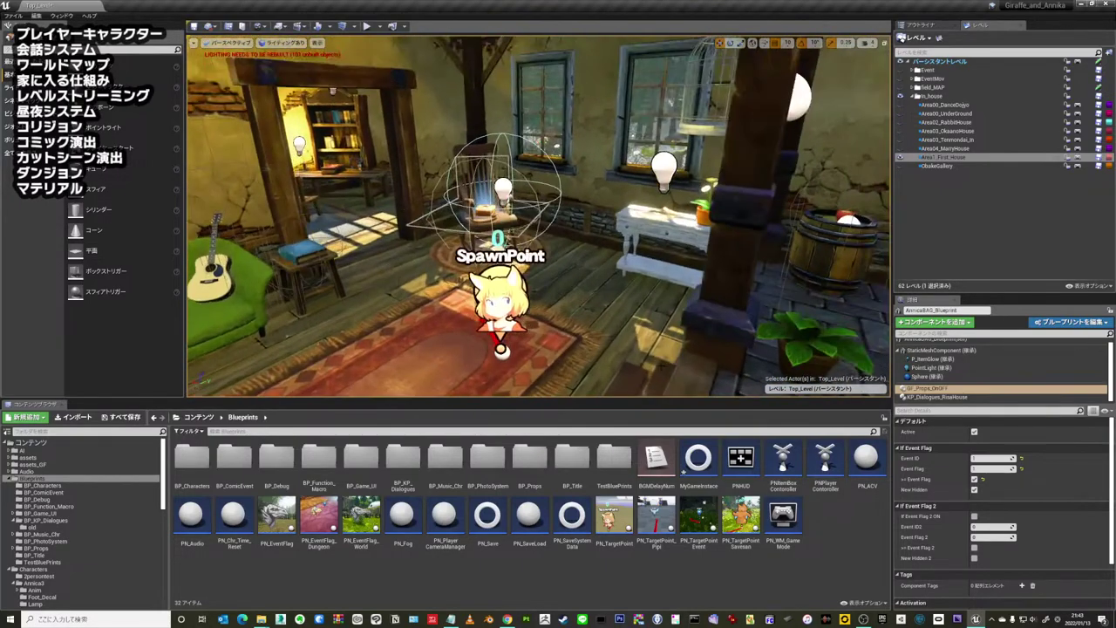
right_click_drag(538, 261, 538, 262)
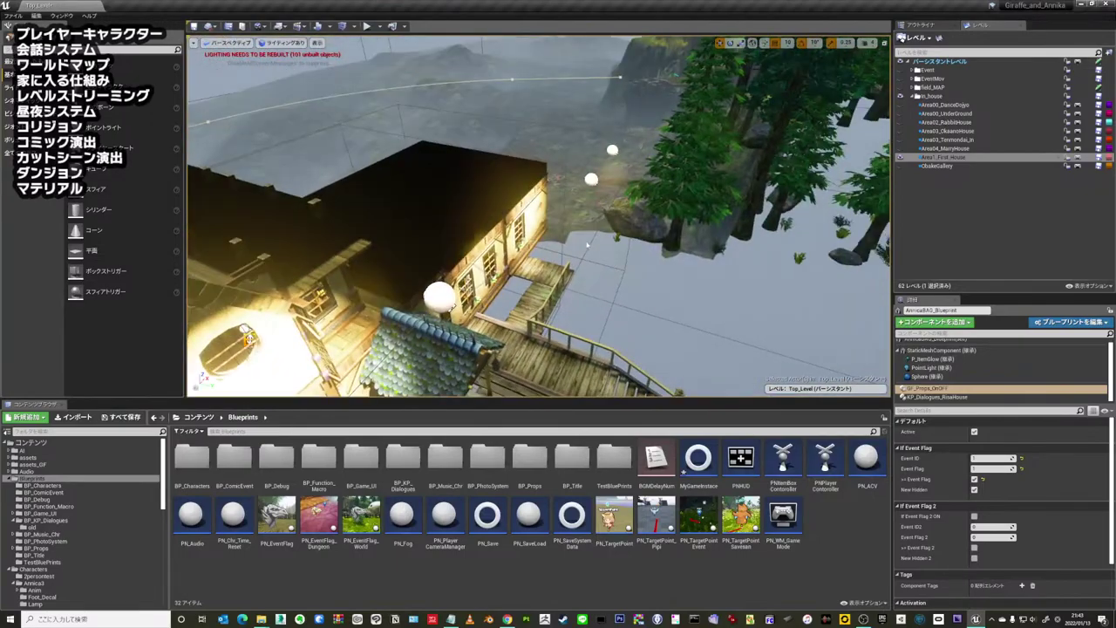
- Select the two roof spotlights, move back into the room, and list the level's actors in the World Outliner
left_click(612, 150, "ctrl")
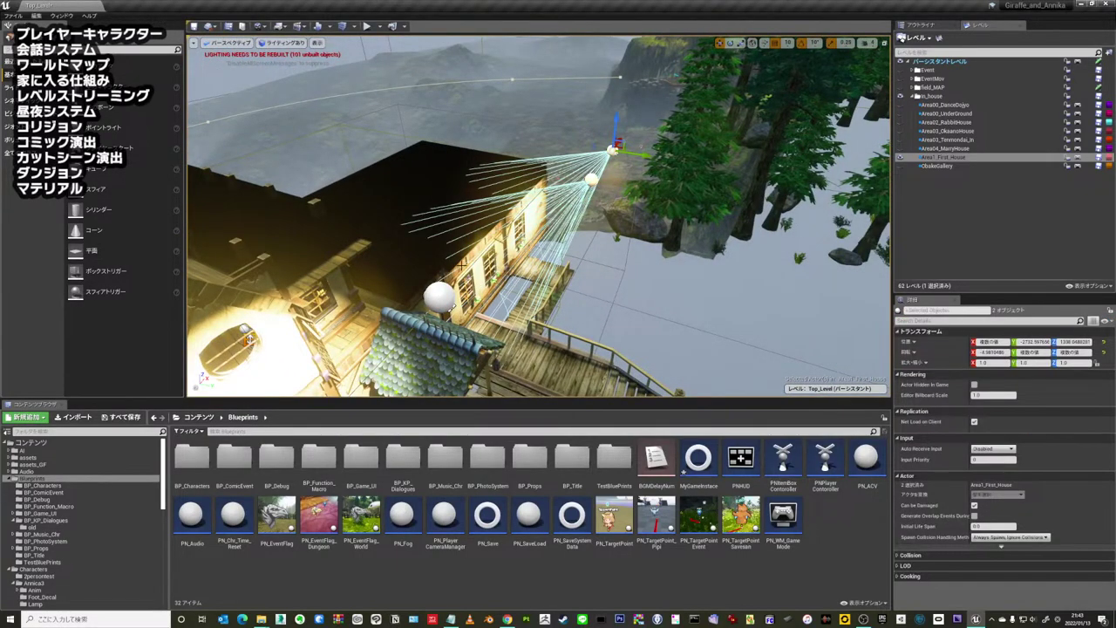
left_click(438, 296, "ctrl")
right_click_drag(685, 264, 657, 277)
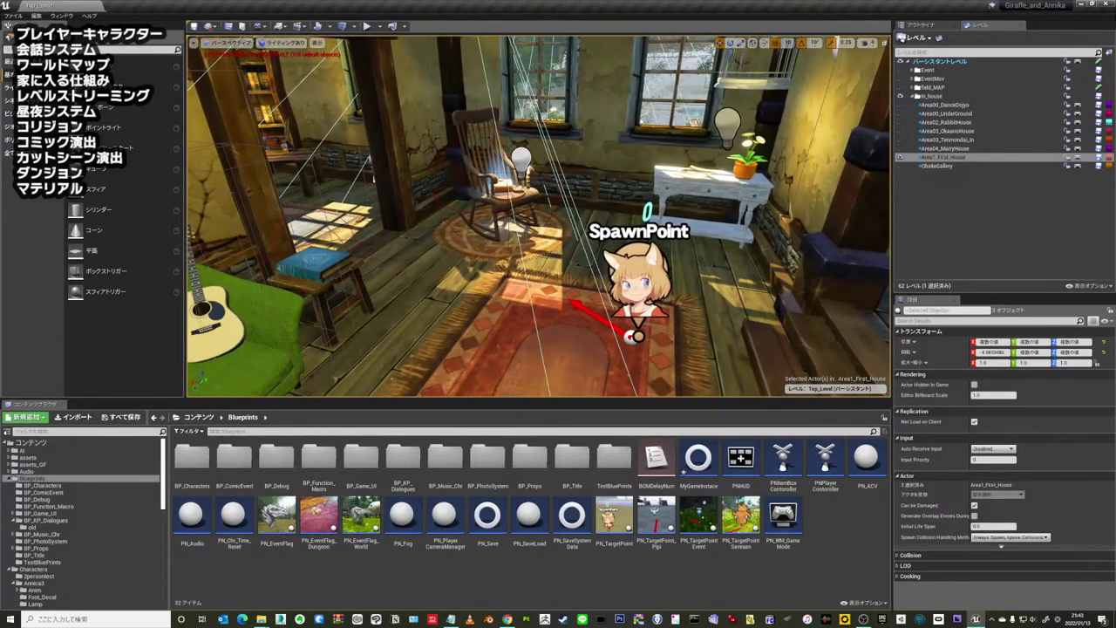
right_click_drag(663, 277, 662, 277)
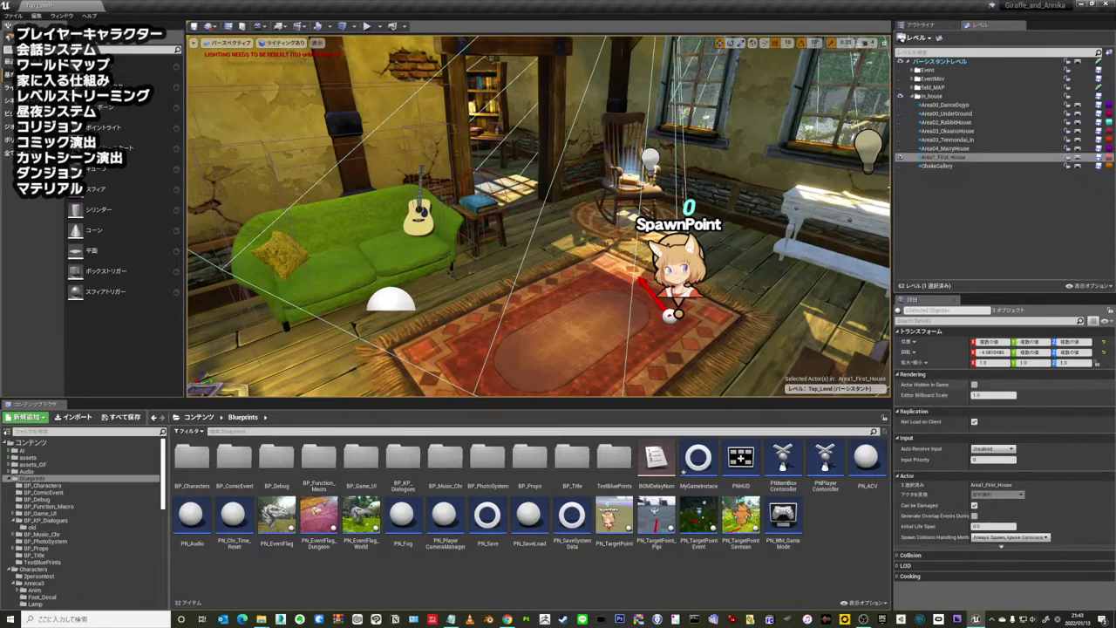
left_click(921, 25)
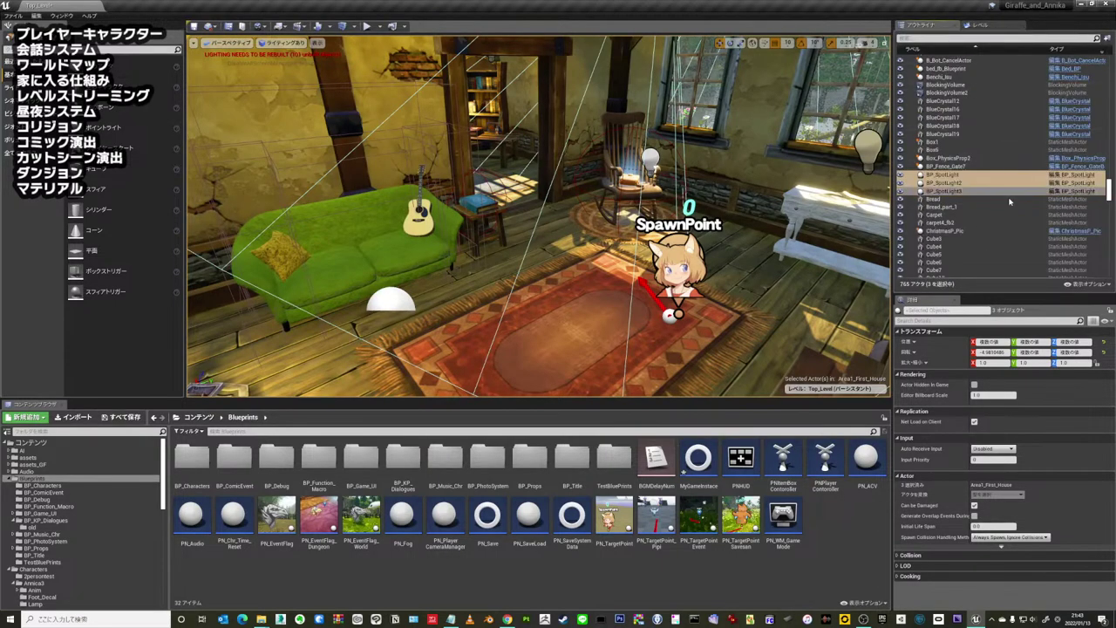
- Frame the selected spotlights and switch to game view with G to hide editor icons
double_click(946, 183)
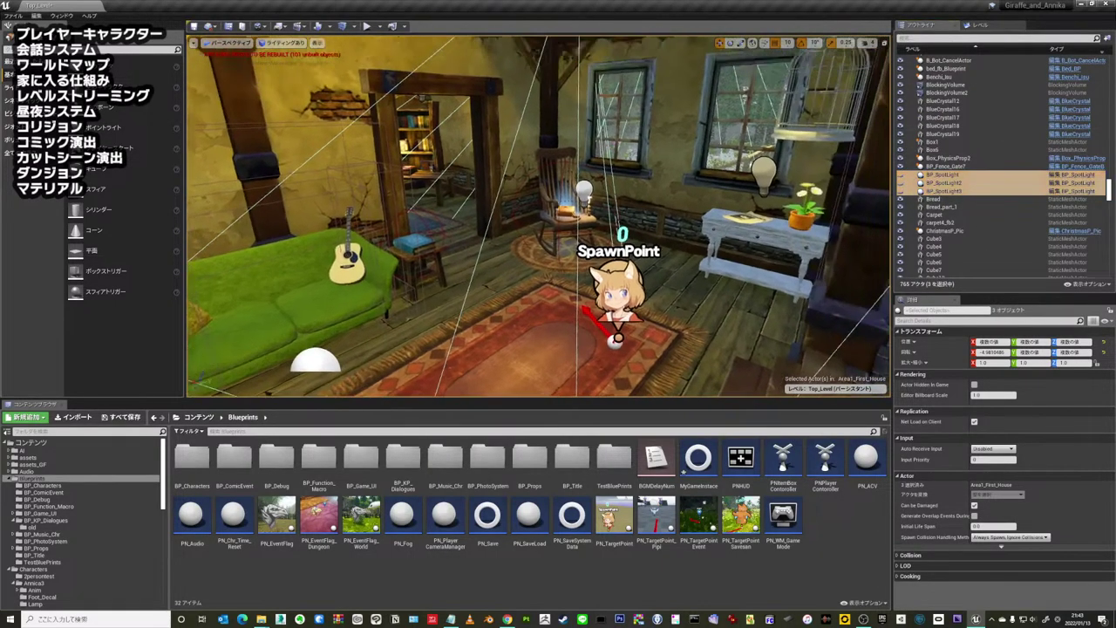
mouse_move(720, 287)
left_mouse_down()
mouse_move(706, 253)
mouse_move(724, 297)
mouse_move(702, 279)
left_mouse_up()
key("g")
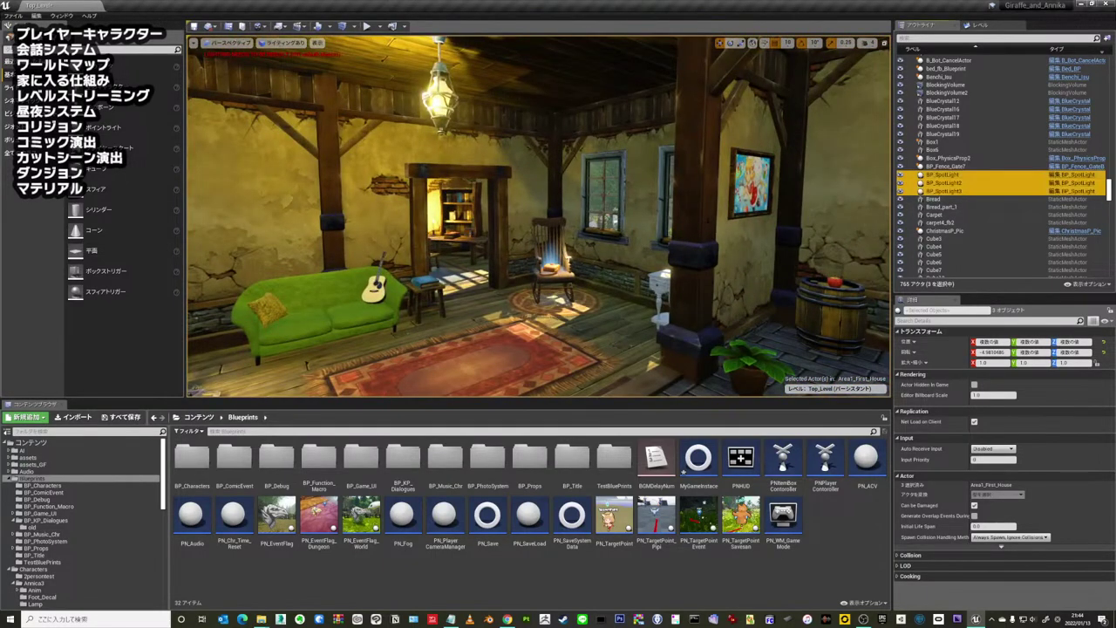
- Fly through the lit room past the rocking chair and out to an elevated view of the house
mouse_move(541, 261)
left_mouse_down()
mouse_move(523, 236)
mouse_move(592, 236)
mouse_move(567, 235)
mouse_move(549, 257)
left_mouse_up()
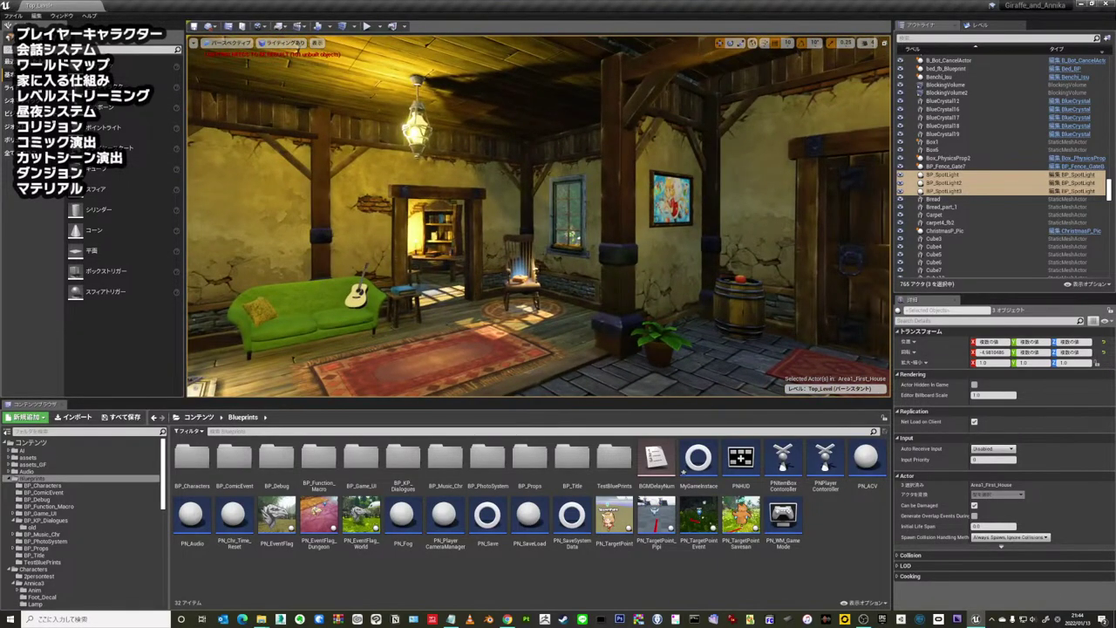
mouse_move(549, 257)
left_mouse_down()
mouse_move(523, 257)
mouse_move(549, 253)
left_mouse_up()
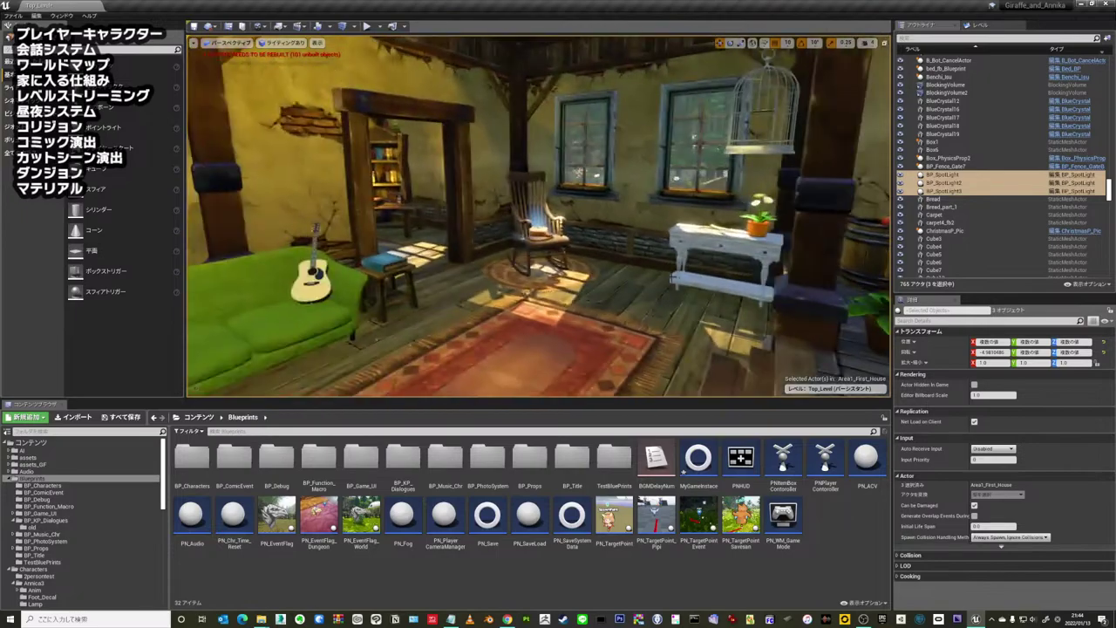
mouse_move(549, 253)
left_mouse_down()
mouse_move(540, 245)
mouse_move(567, 244)
left_mouse_up()
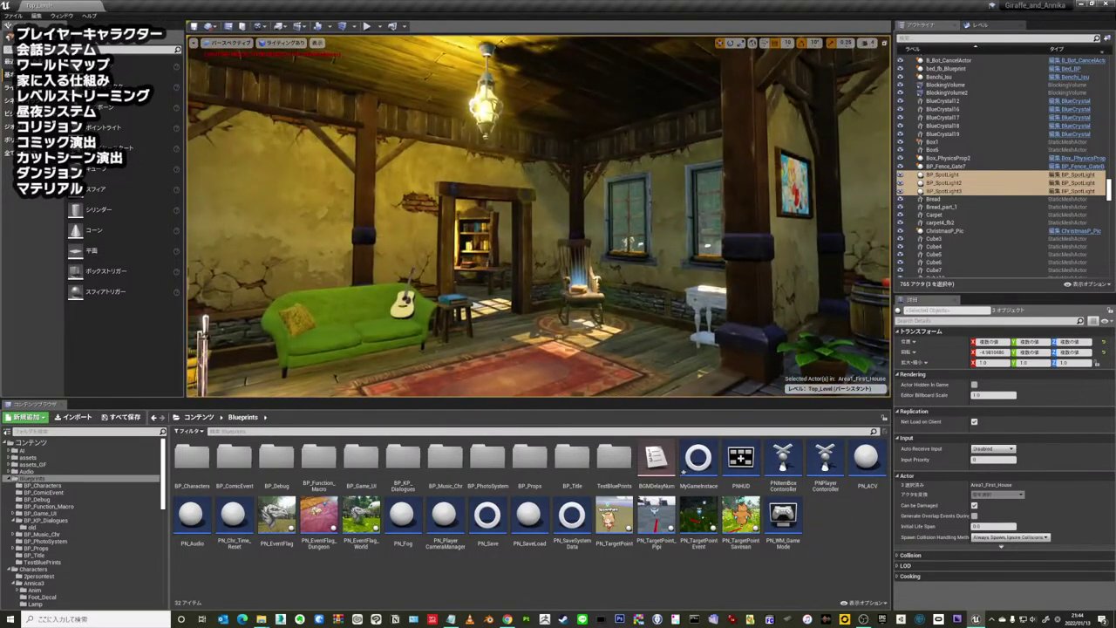
left_click_drag(566, 245, 558, 248)
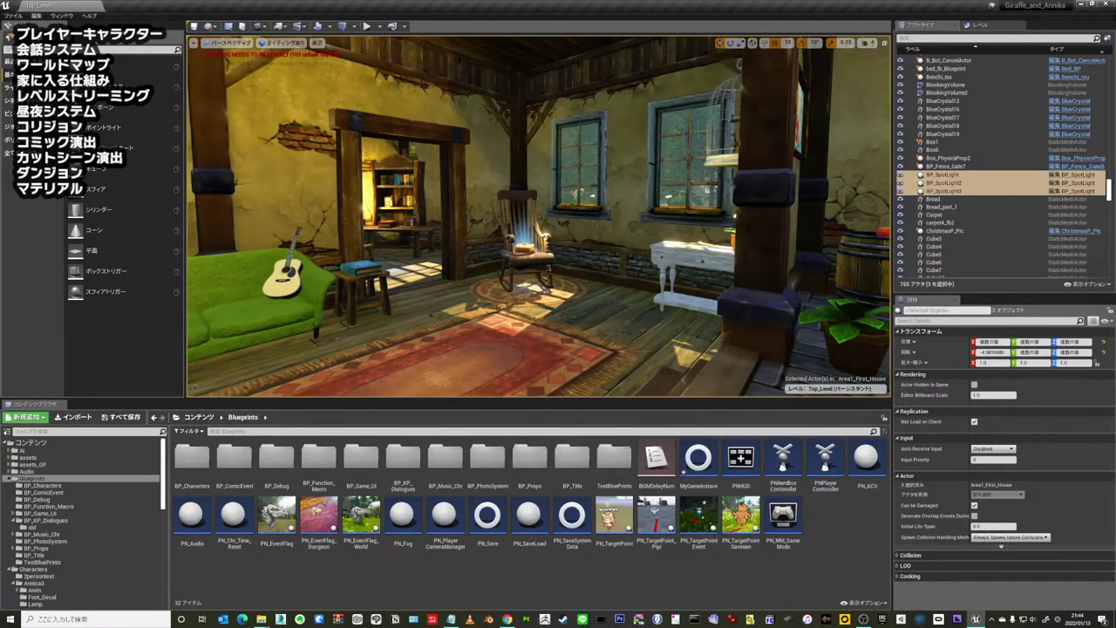
right_click_drag(575, 266, 575, 266)
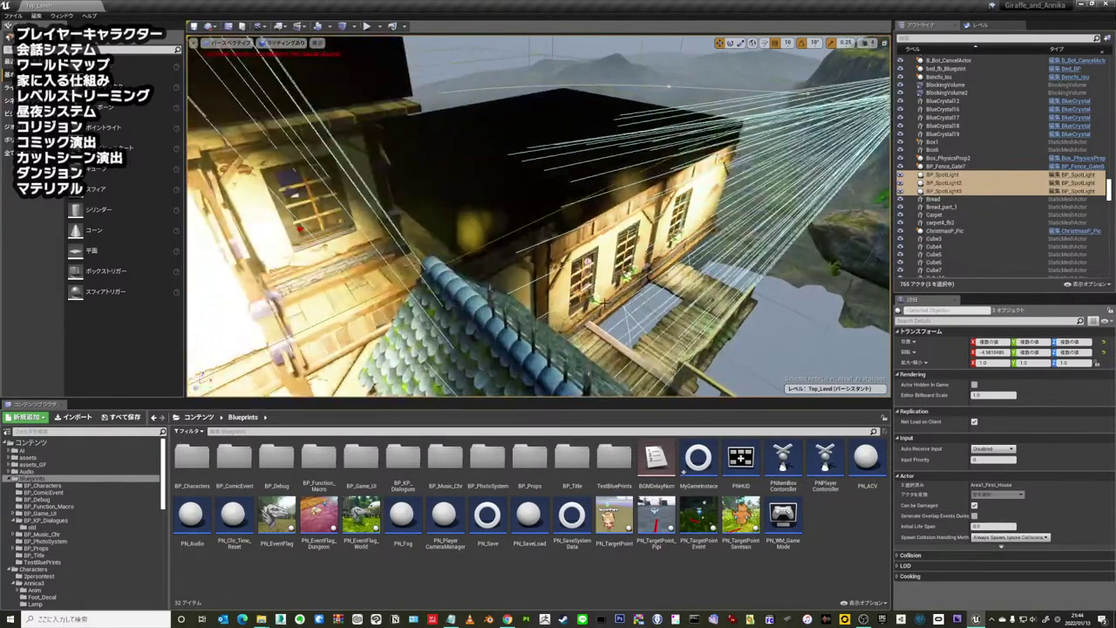
- Frame the spotlights above the house with F, then fly back inside to the living room
right_click_drag(575, 265, 576, 266)
key("f")
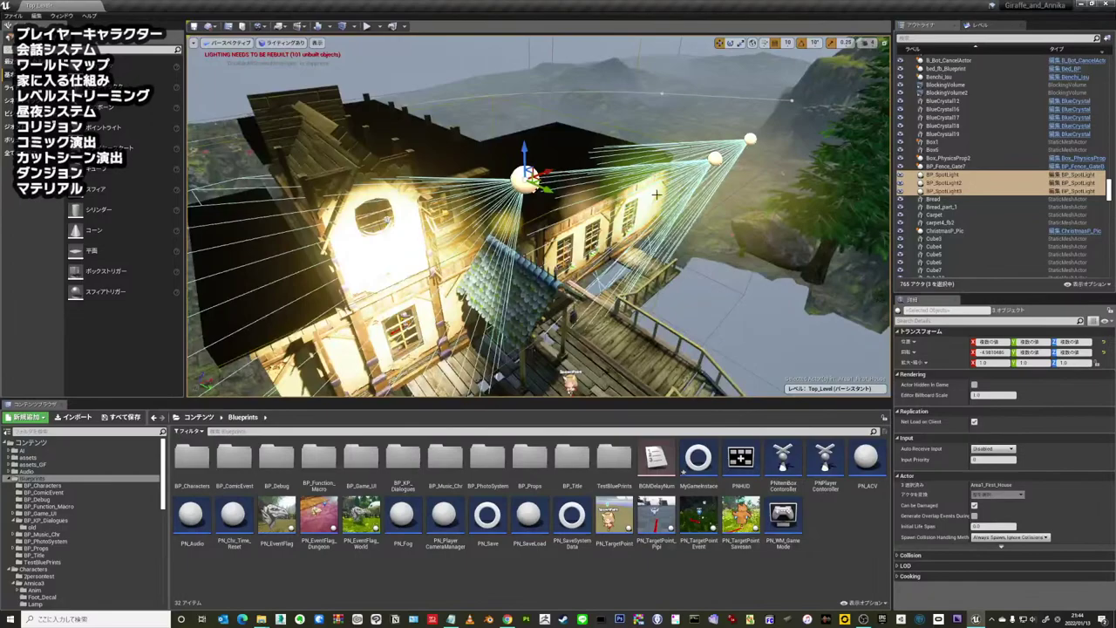
scroll(628, 243, "up", 3)
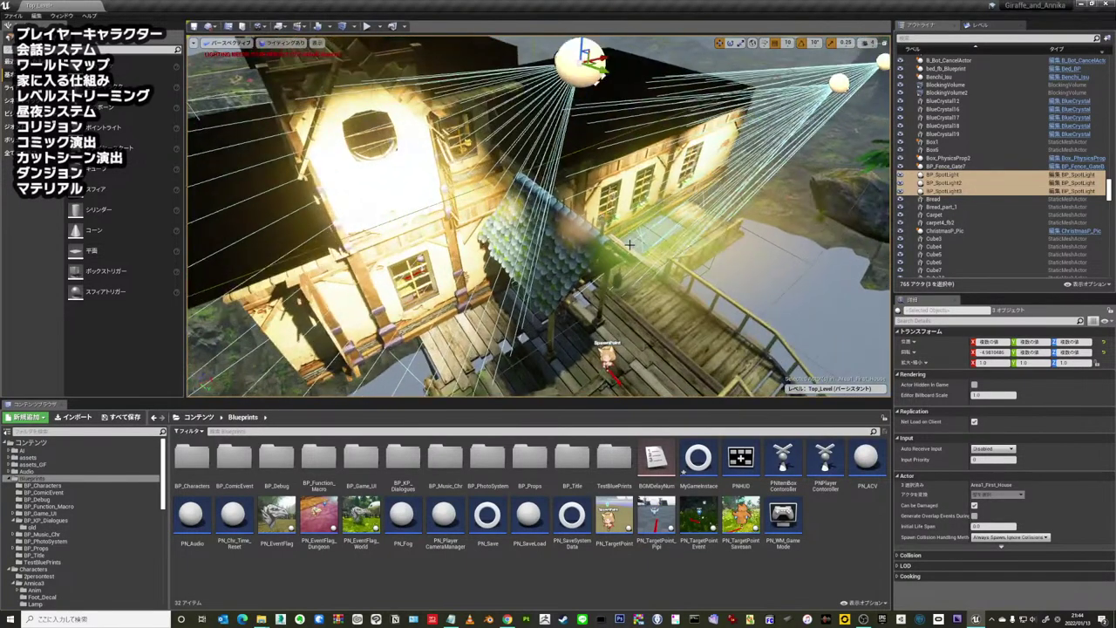
right_click_drag(638, 247, 638, 247)
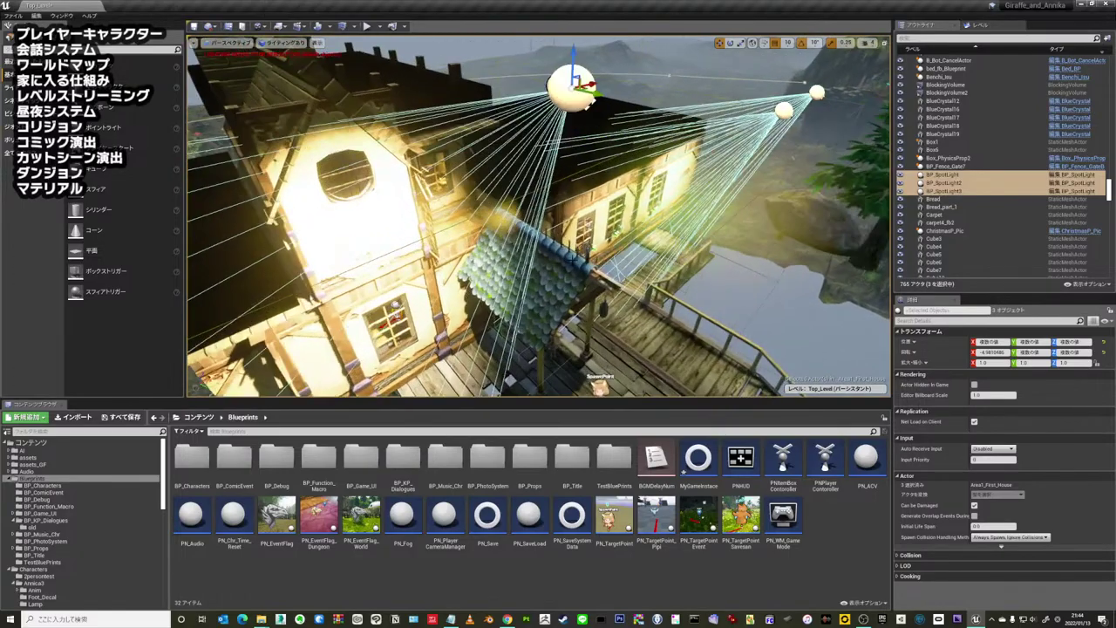
right_click_drag(638, 248, 638, 247)
- Select the green sofa and browse to its SK_Sofa mesh asset in the Content Browser
left_click(505, 249)
right_click_drag(533, 238, 747, 216)
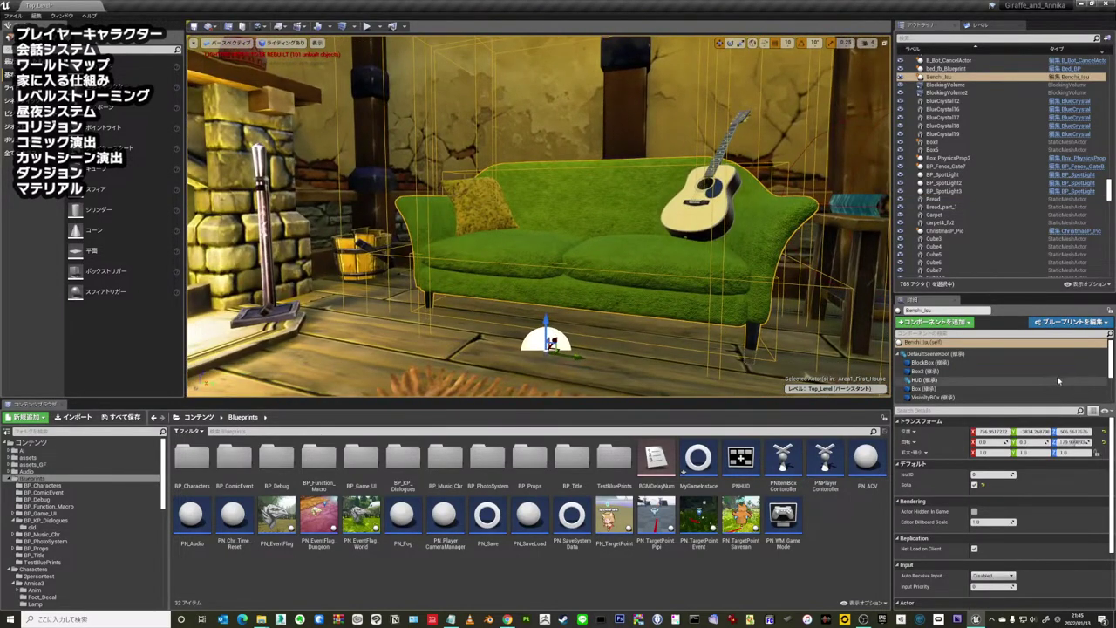
scroll(975, 361, "down", 3)
left_click(975, 359)
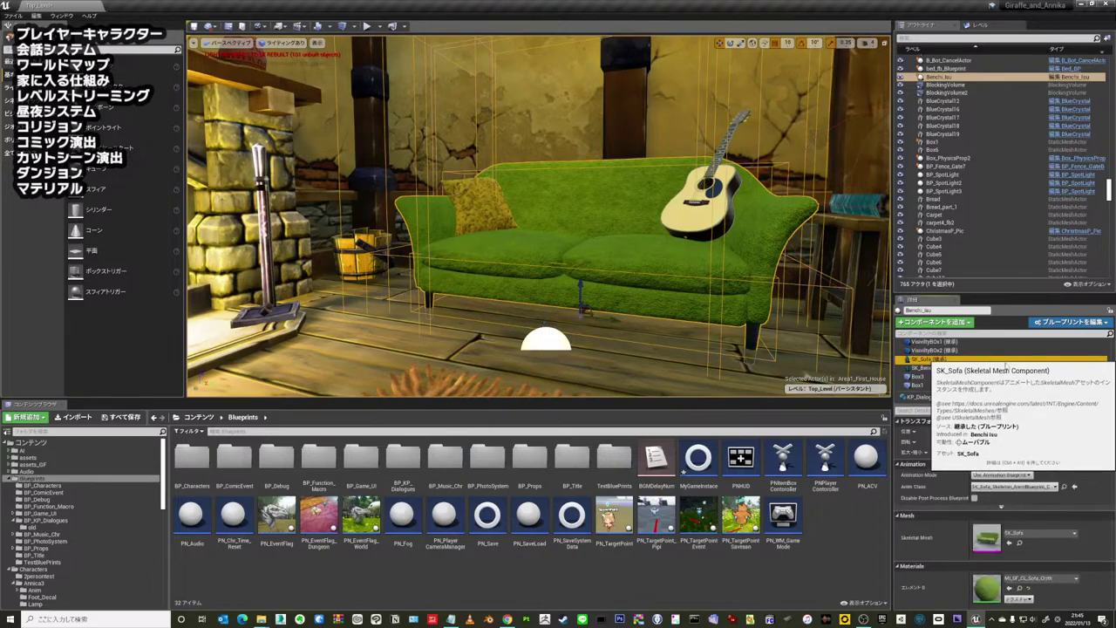
left_click(1019, 542)
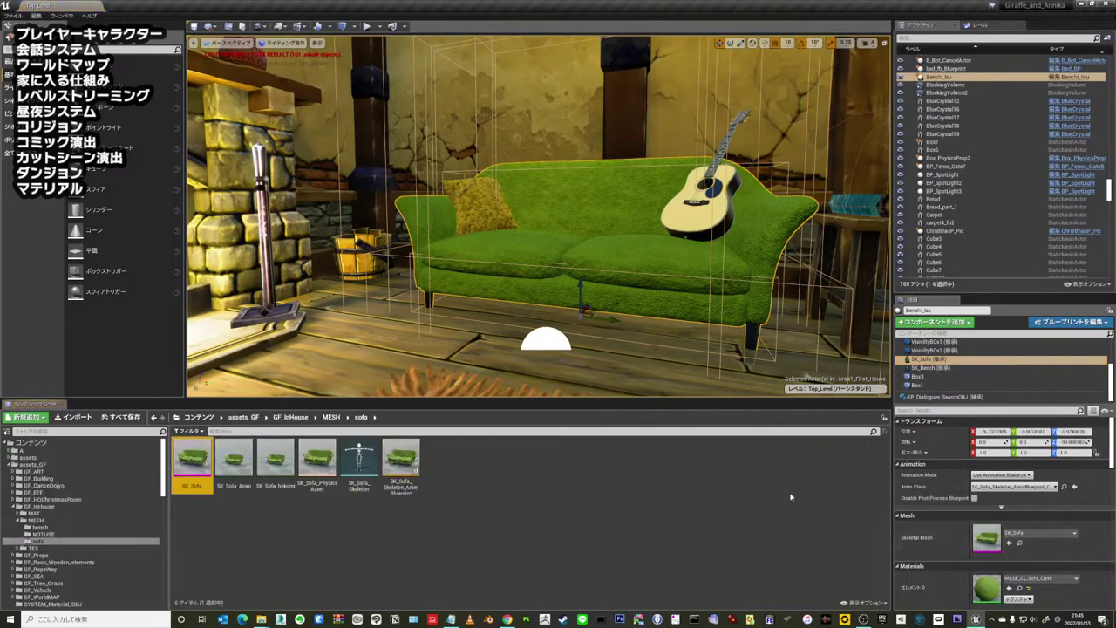
- Preview the SK_Sofa mesh maximized, close it, and select the SK_Sofa_Anim asset
double_click(192, 462)
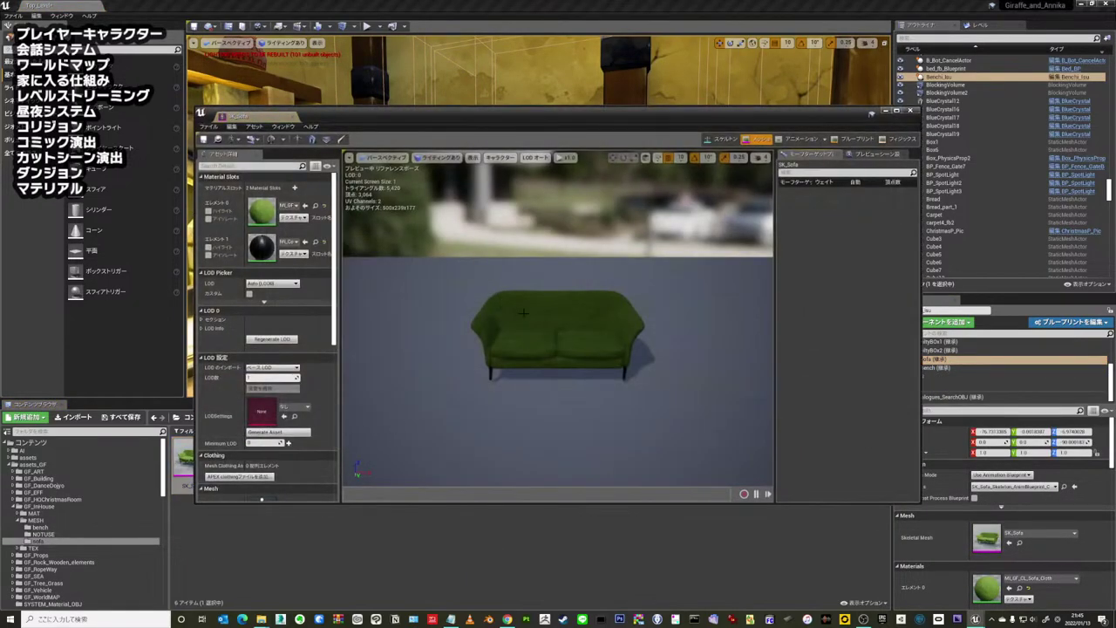
double_click(349, 116)
mouse_move(366, 117)
left_mouse_down()
mouse_move(453, 140)
mouse_move(410, 104)
left_mouse_up()
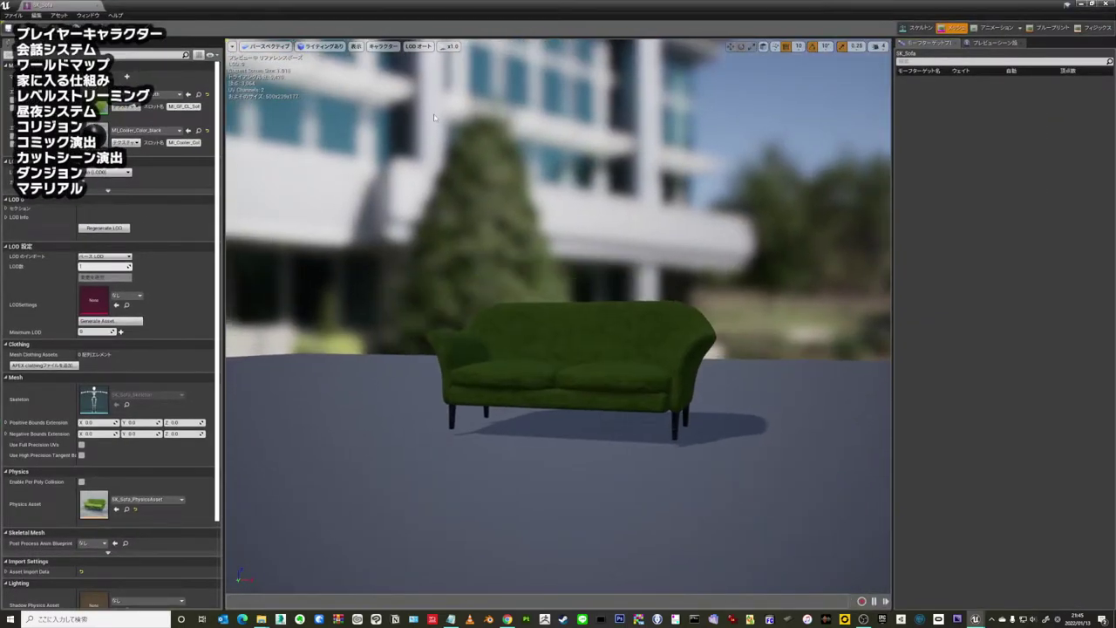
left_click(99, 6)
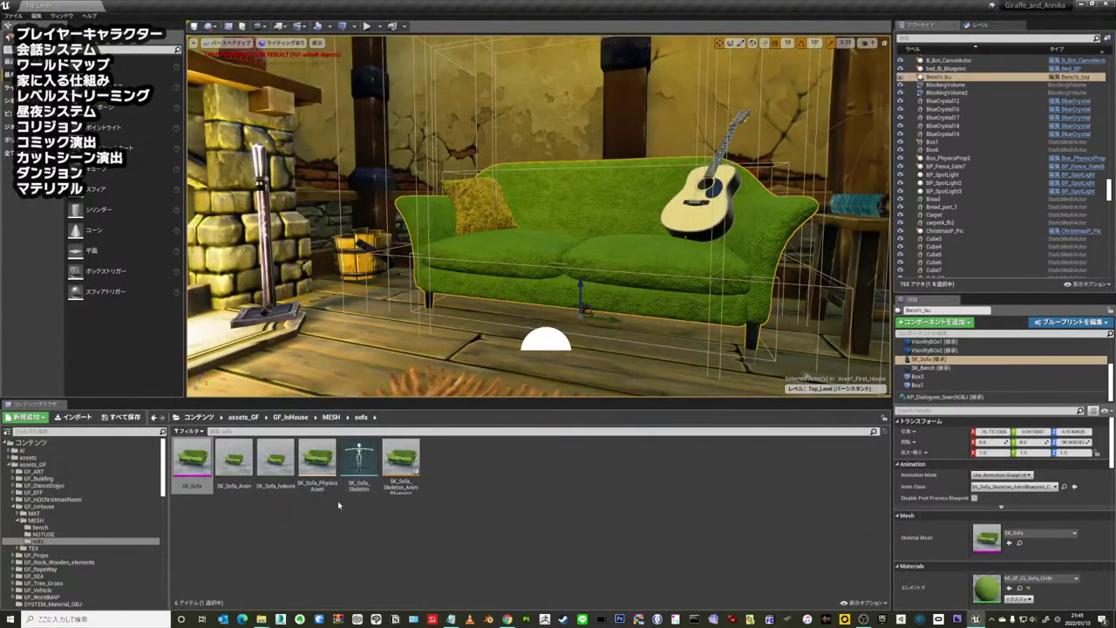
left_click(235, 462)
- Open SK_Sofa_Anim and select the sofa_root and sofa01 bones in its hierarchy
double_click(233, 457)
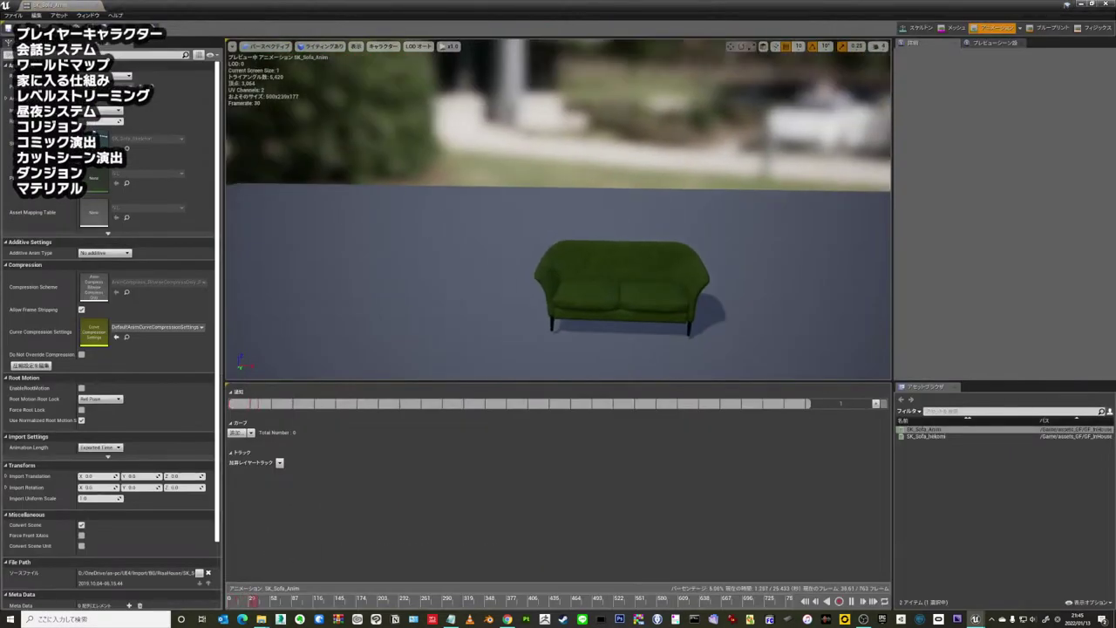
left_click(26, 41)
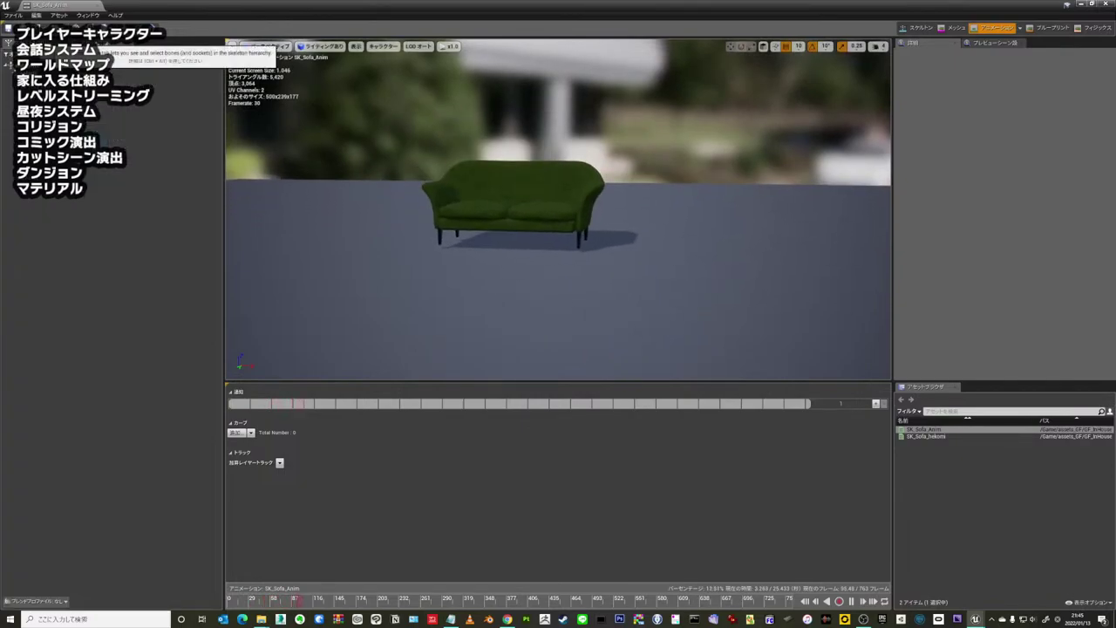
left_click(13, 67)
left_click(34, 74)
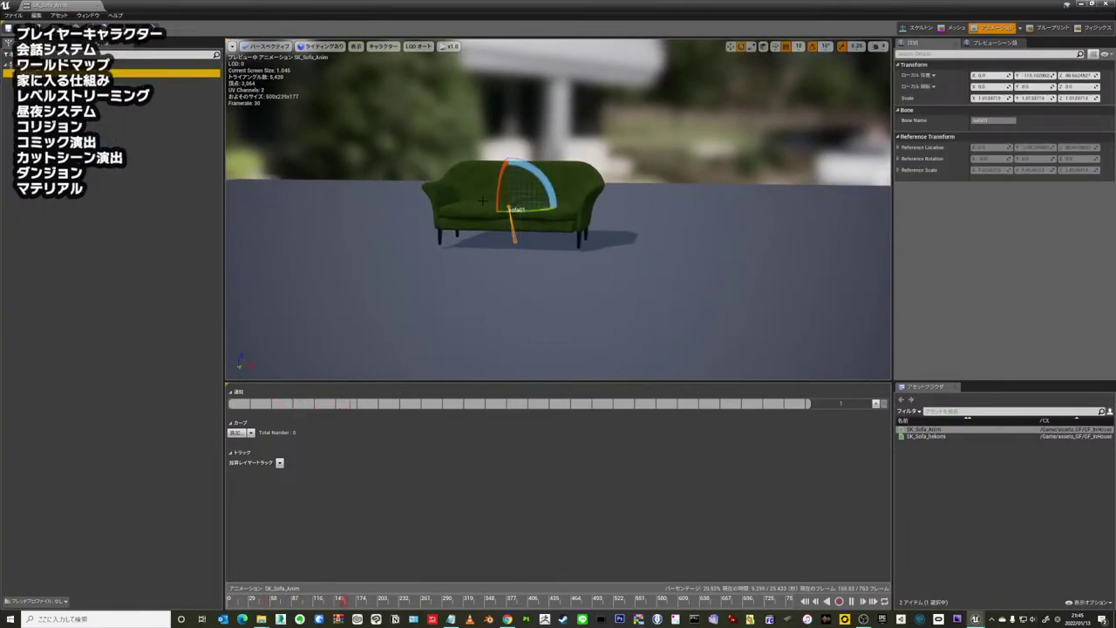
- Set the bone gizmo to move mode, orbit the sofa preview, then close the animation editor
scroll(482, 202, "up", 3)
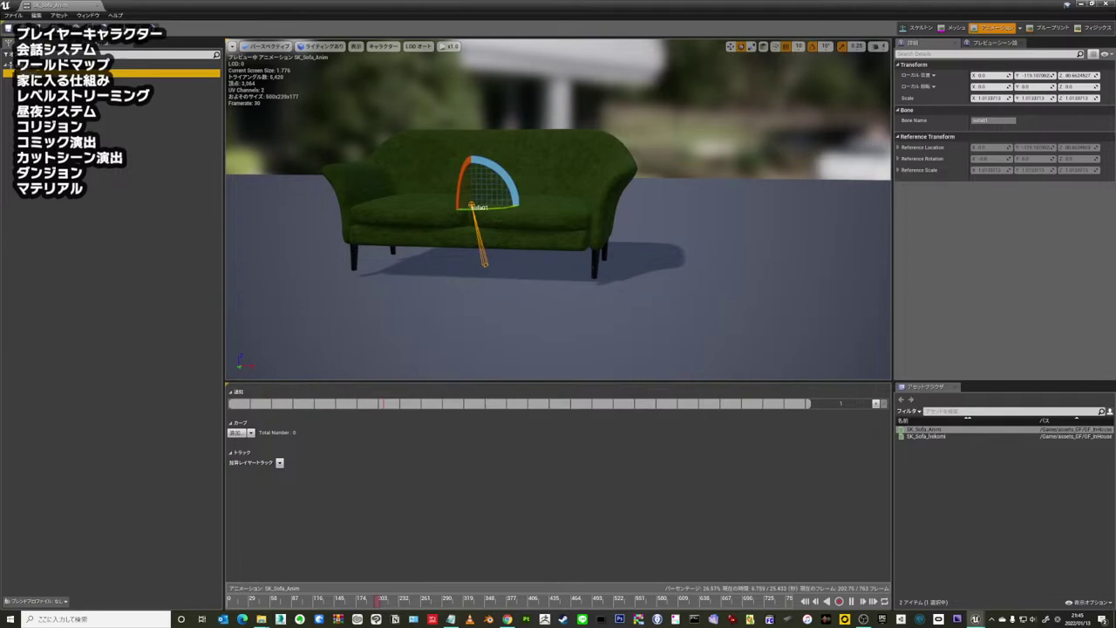
left_click_drag(691, 70, 691, 70)
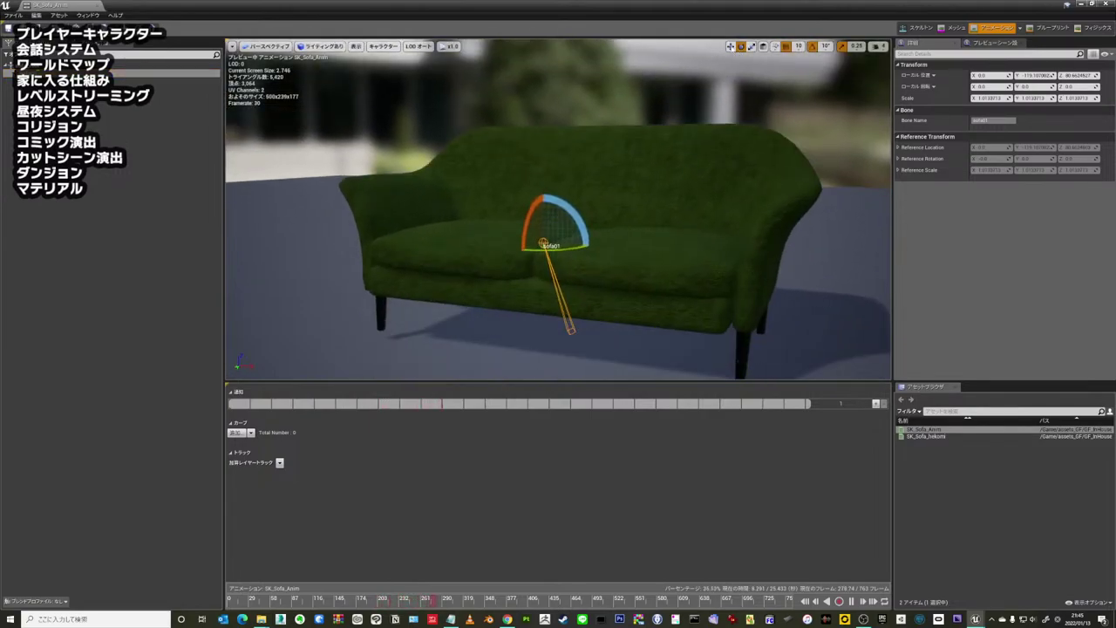
key("w")
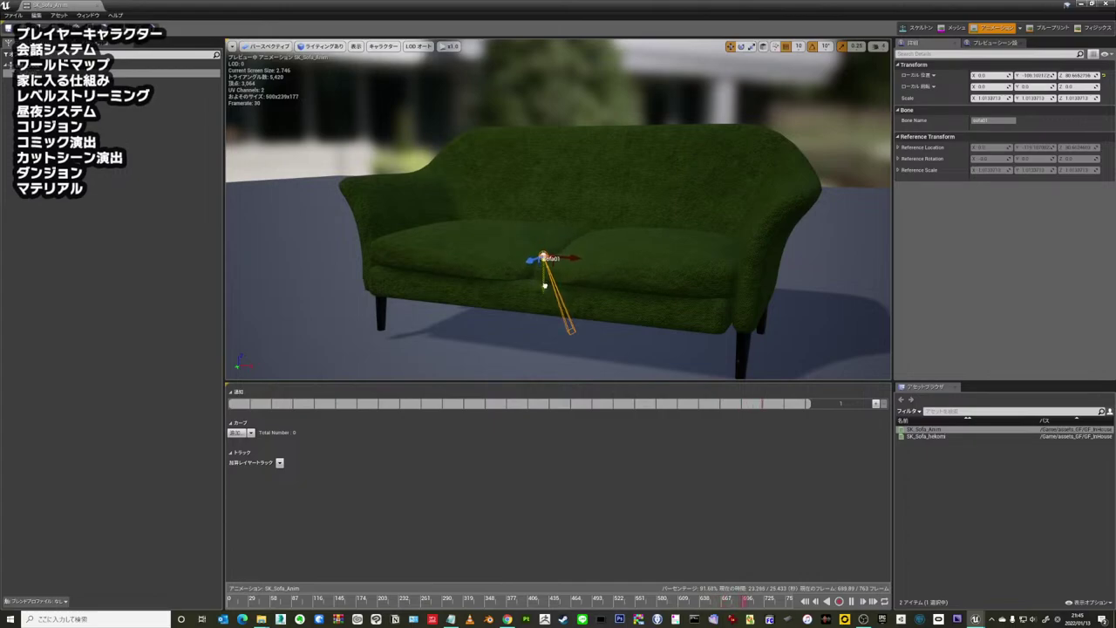
left_click_drag(555, 170, 559, 209, "alt")
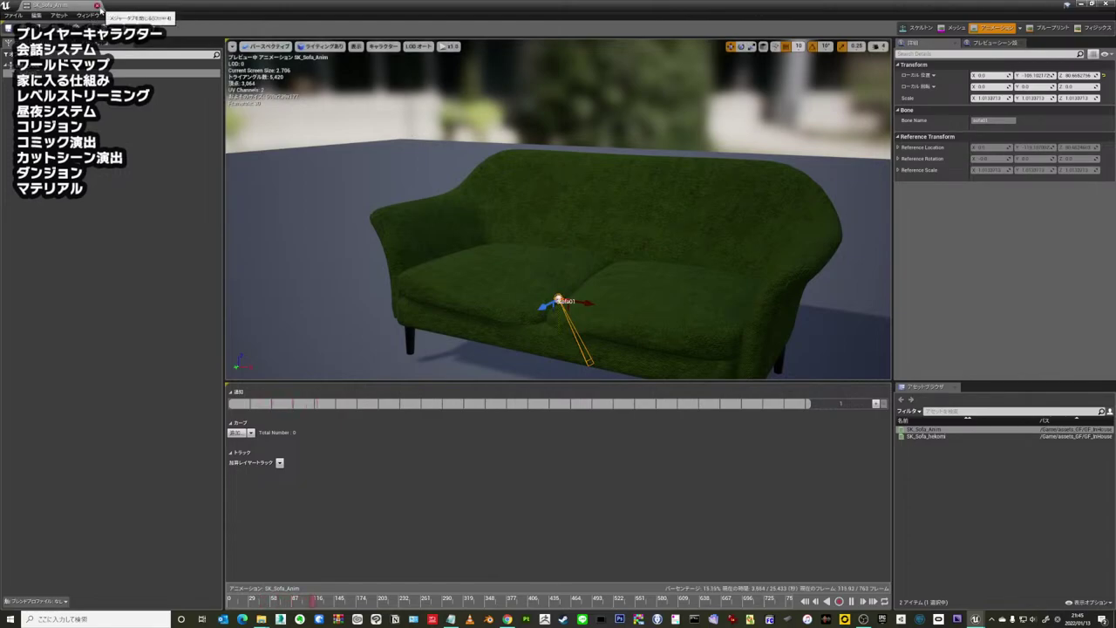
left_click(97, 6)
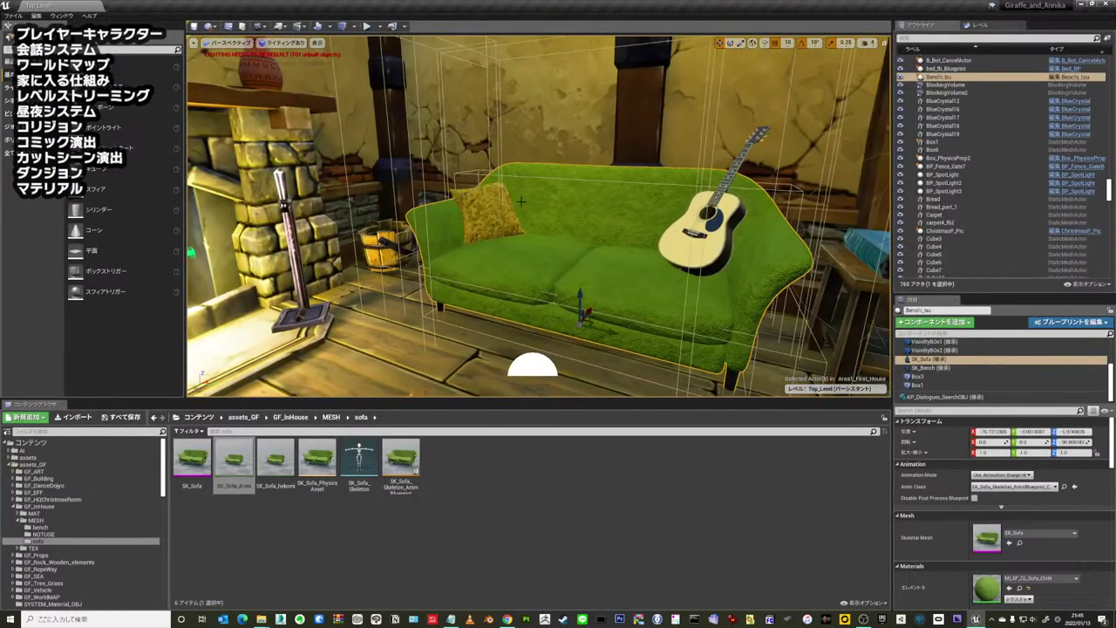
- Fly through the room toward the fireplace and sofa
right_click_drag(520, 201, 520, 202)
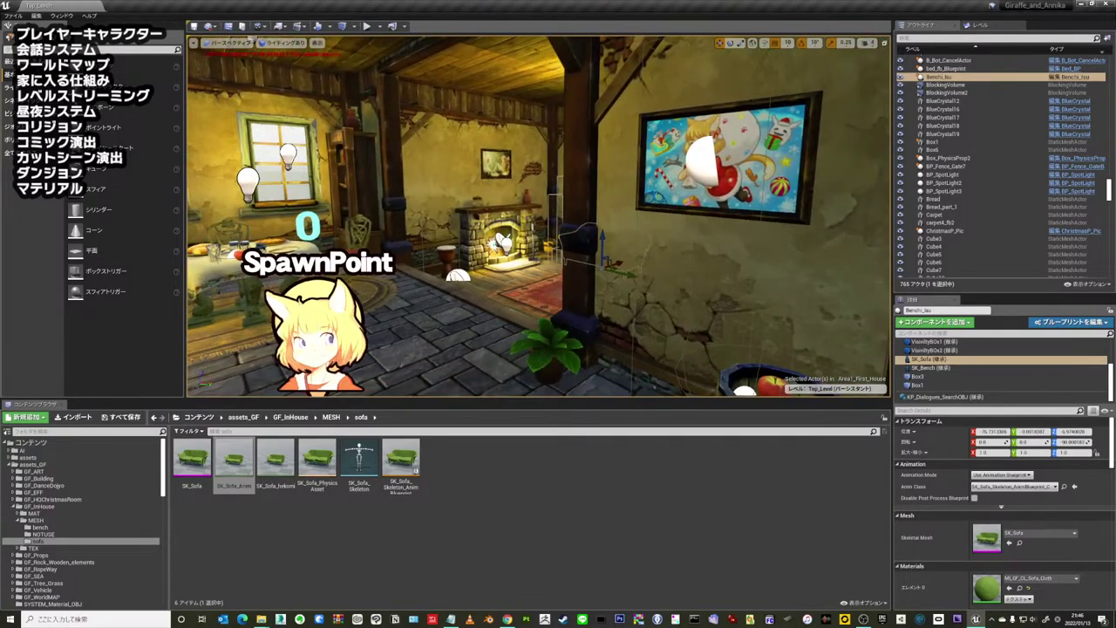
right_click_drag(520, 201, 521, 201)
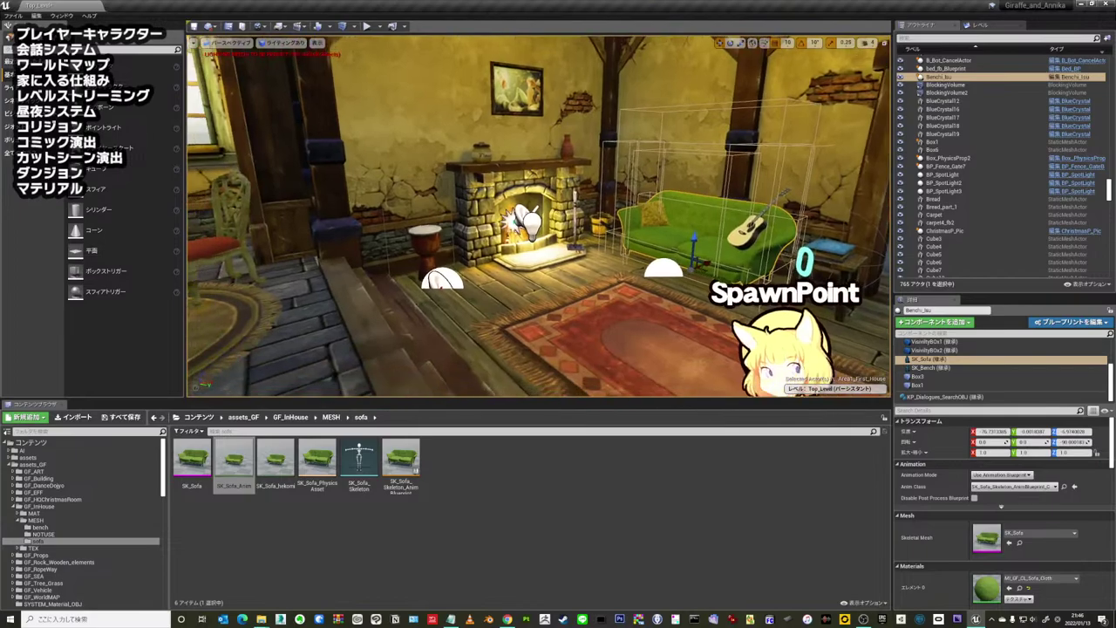
right_click(508, 258)
right_click_drag(507, 258, 508, 258)
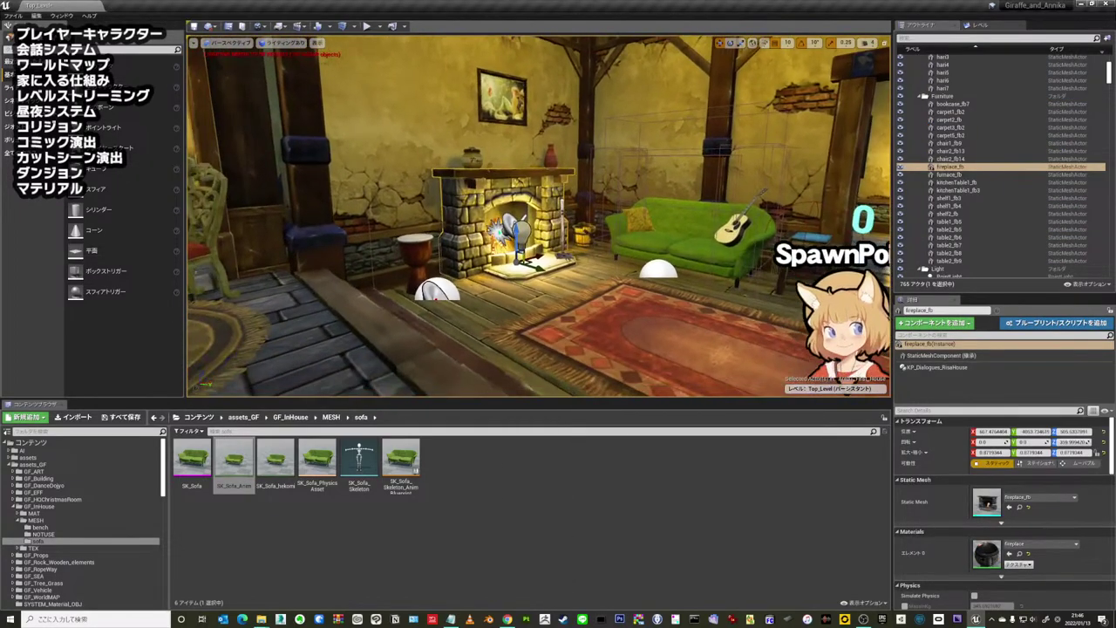
right_click_drag(720, 205, 715, 205)
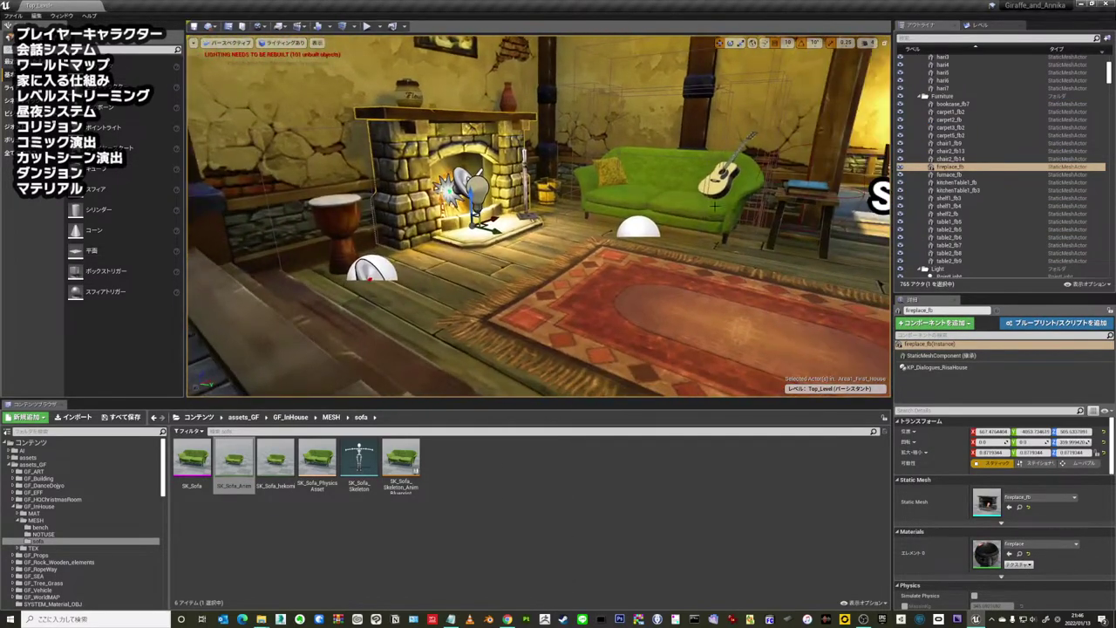
- Select the green sofa and hide the Area1_First_House level in the Levels list
left_click(613, 196)
left_click(980, 24)
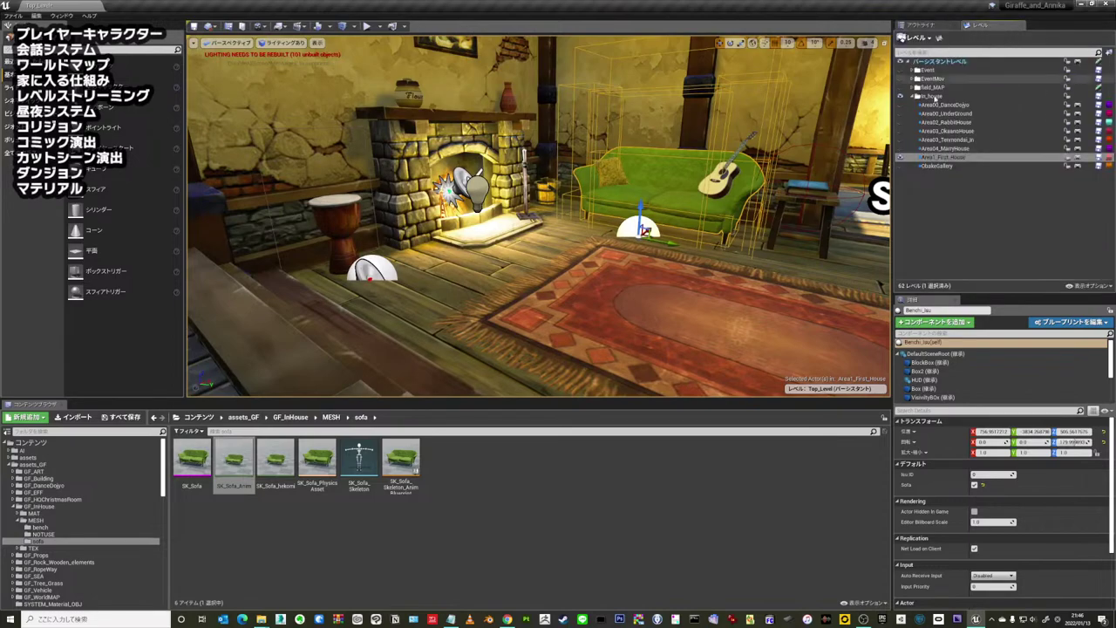
left_click(901, 158)
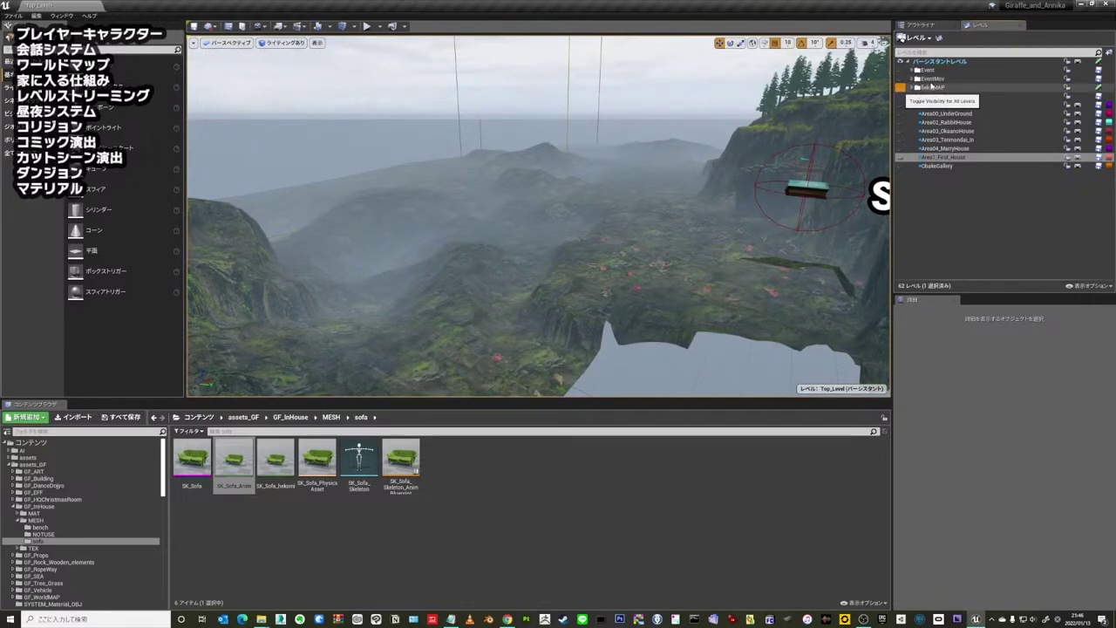
- Restore the house level's visibility, run a quick play-test, and dismiss the Message Log
left_click(900, 87)
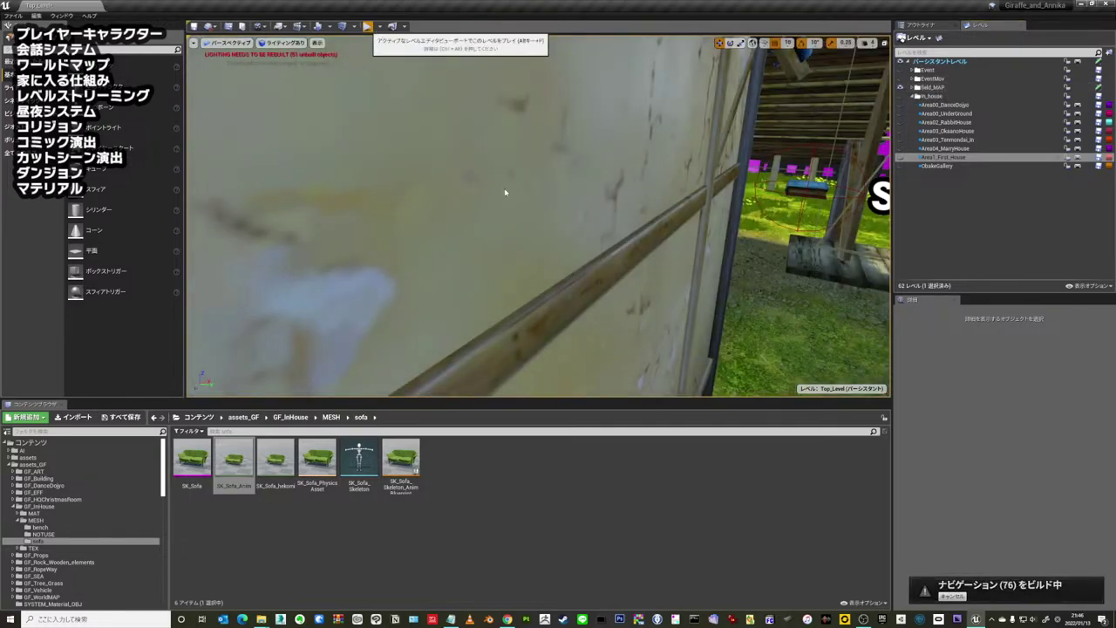
key("alt+p")
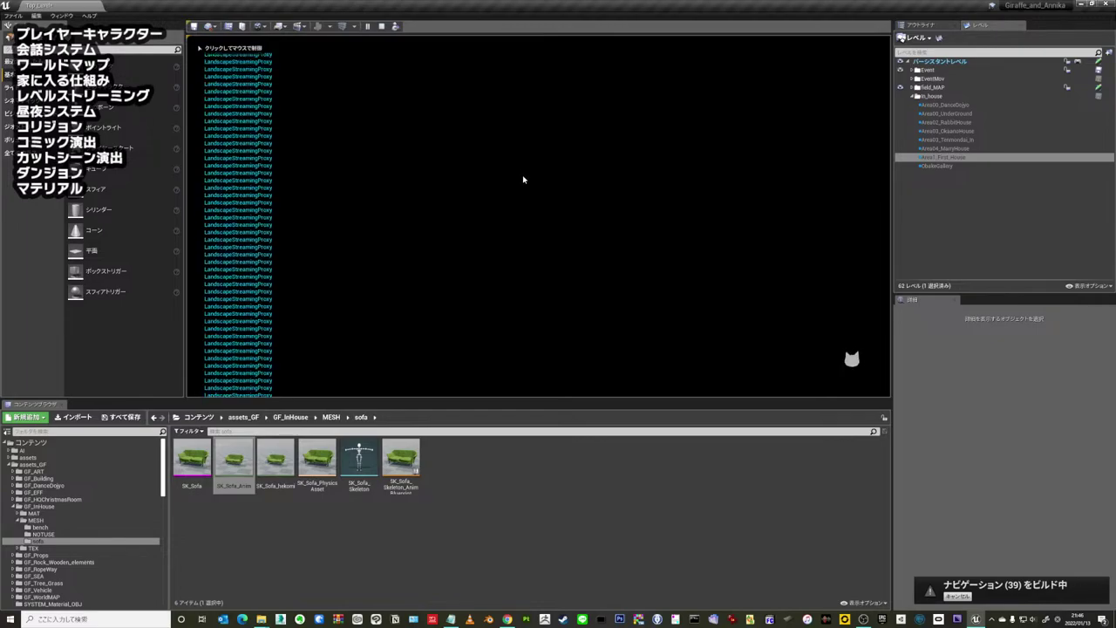
key("Escape")
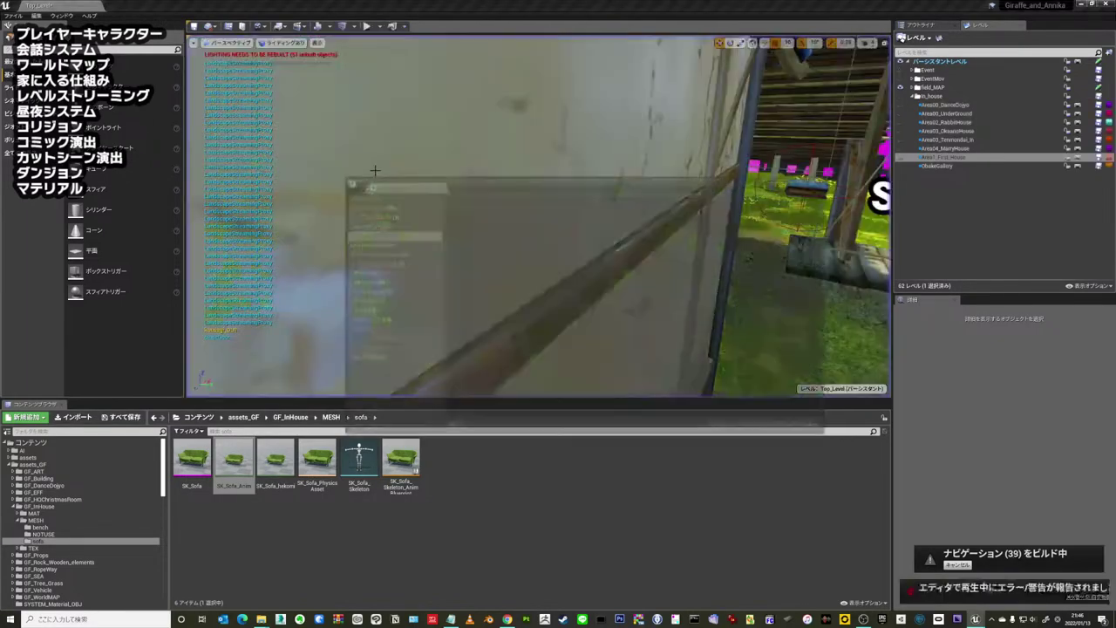
left_click(288, 375)
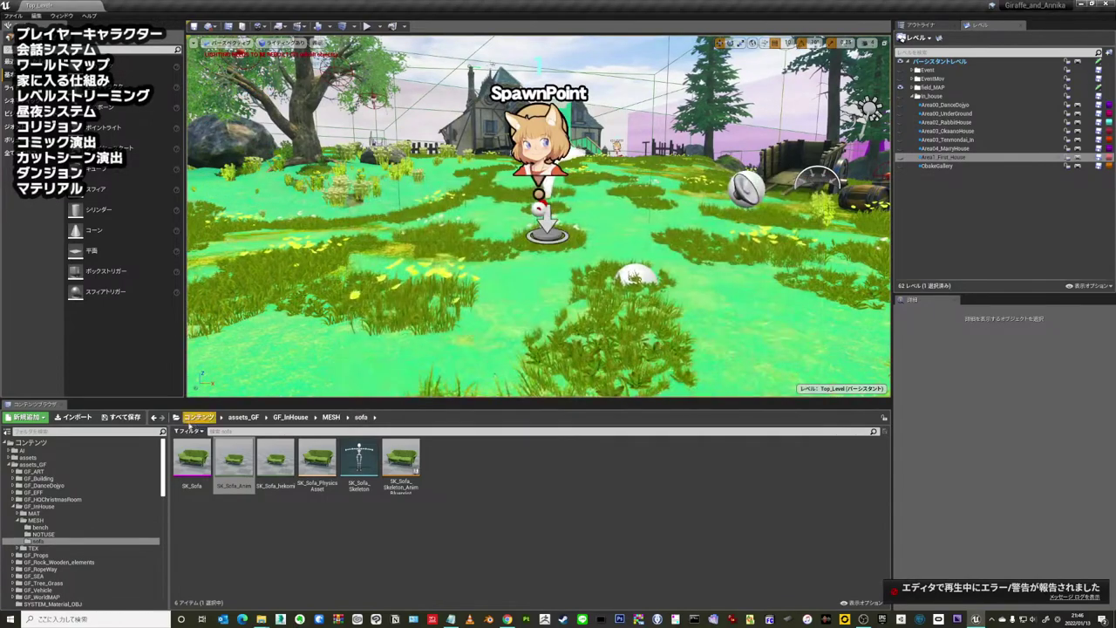
- Browse assets_GF folders in the Content Browser, then open Blueprints > BP_Characters
left_click(63, 467)
left_click(39, 507)
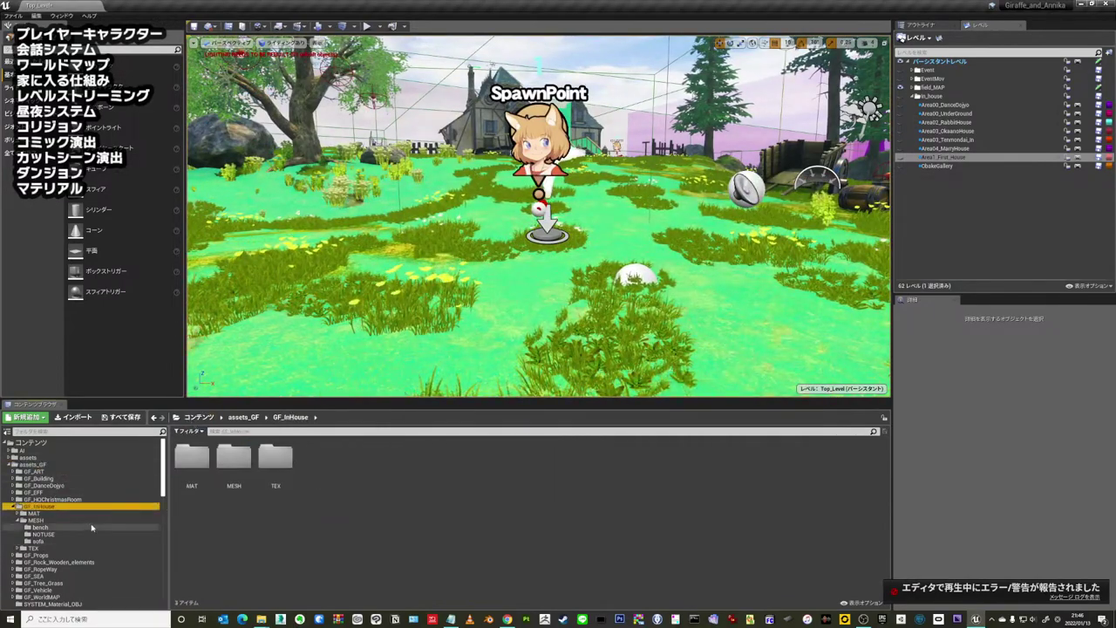
scroll(93, 523, "down", 3)
left_click(34, 443)
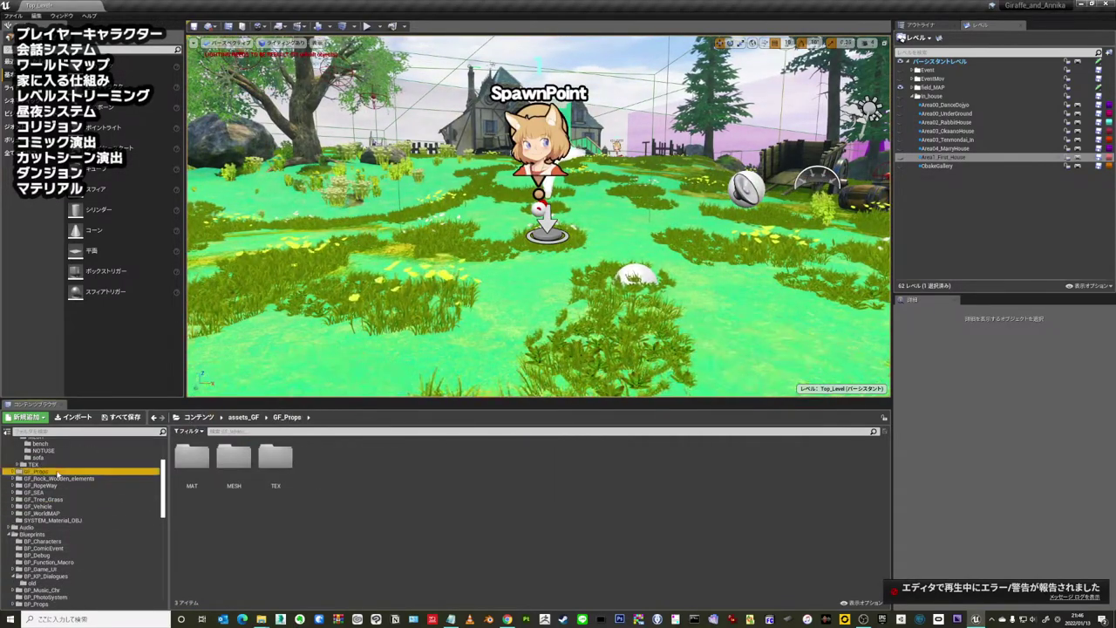
scroll(79, 490, "up", 3)
scroll(78, 490, "up", 2)
left_click(50, 465)
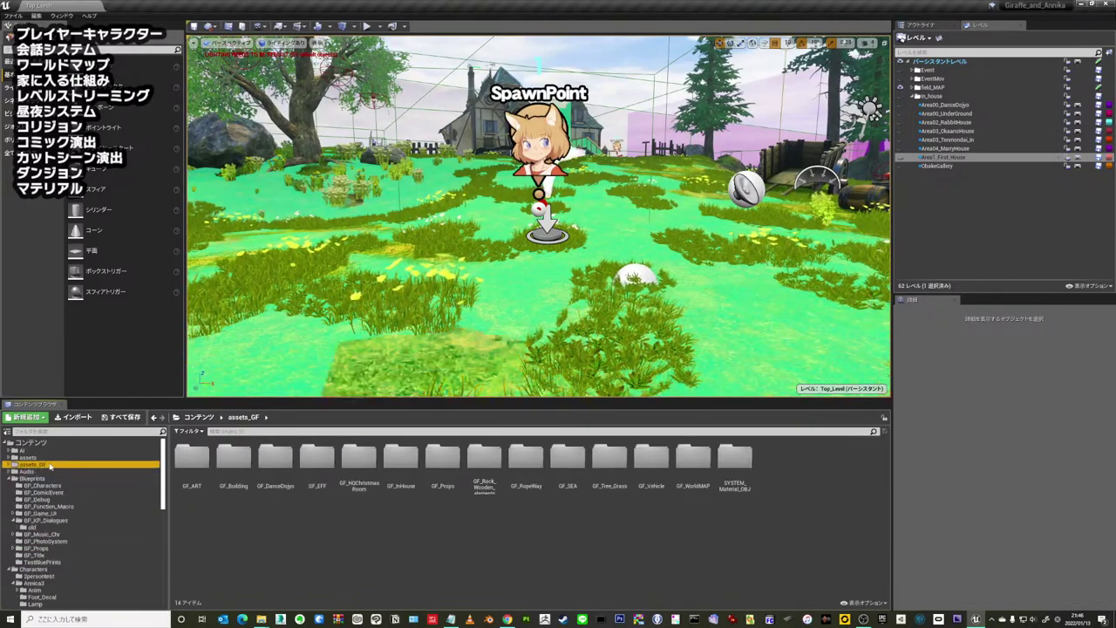
double_click(50, 465)
left_click(50, 478)
left_click(40, 485)
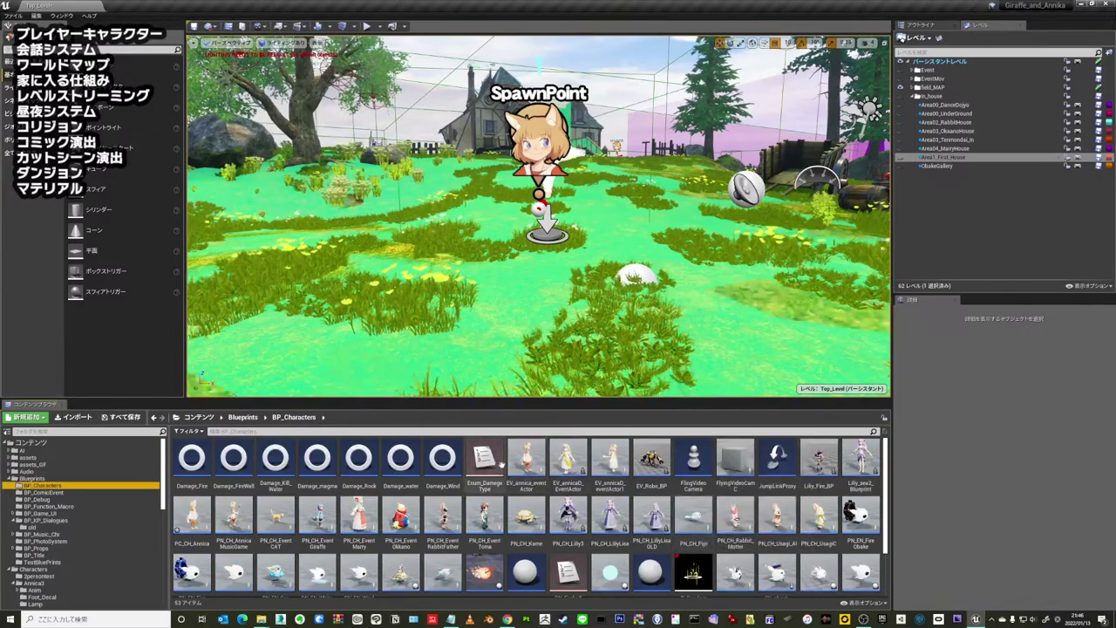
- Open the PC_CH_Annica character blueprint's event graph, then close it
left_click_drag(192, 514, 591, 246)
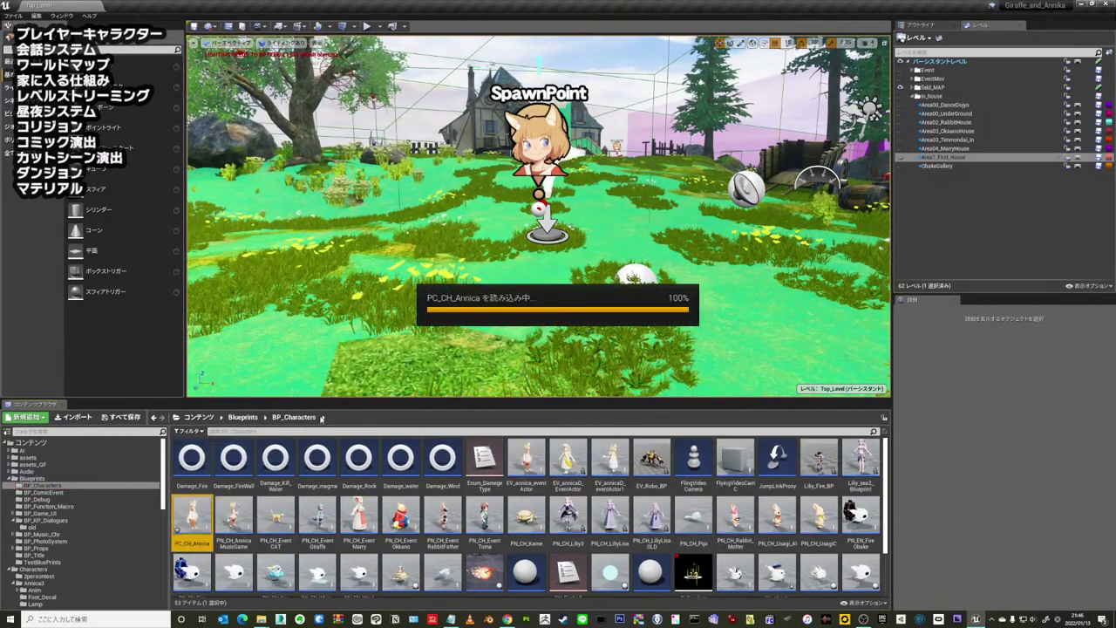
double_click(191, 514)
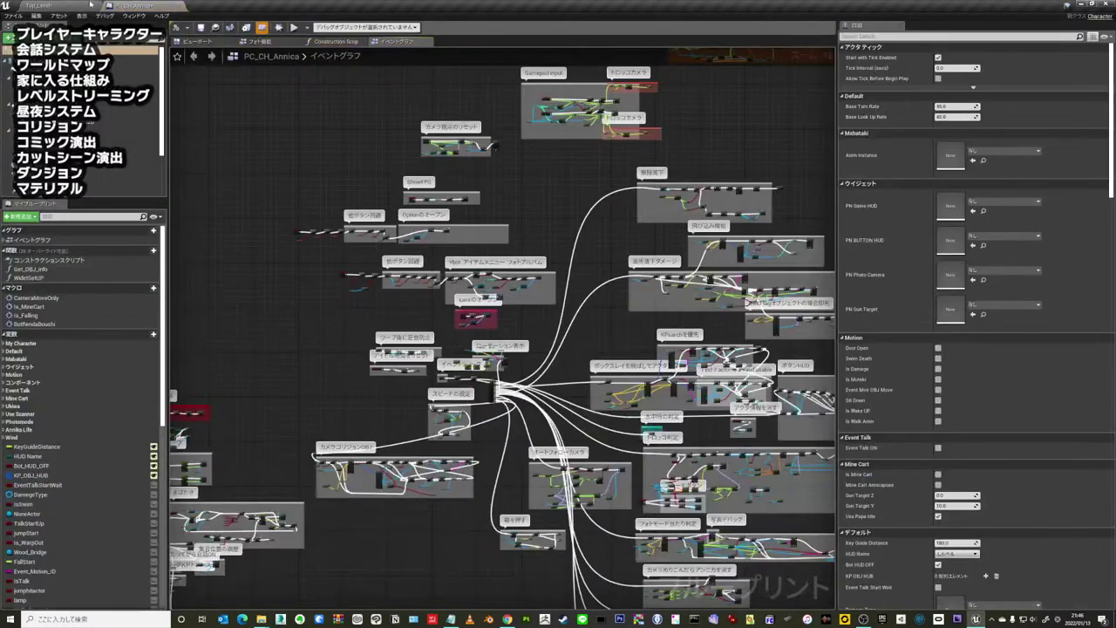
left_click(179, 6)
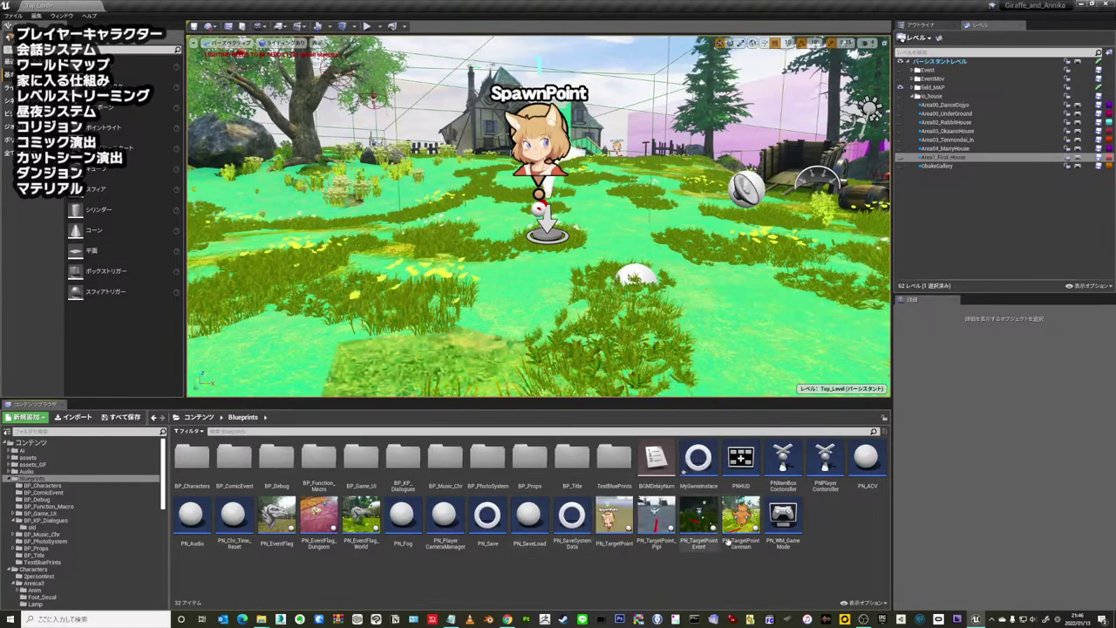
- Open the MyGameInstace blueprint and pan its Event Graph toward the debug nodes
double_click(697, 457)
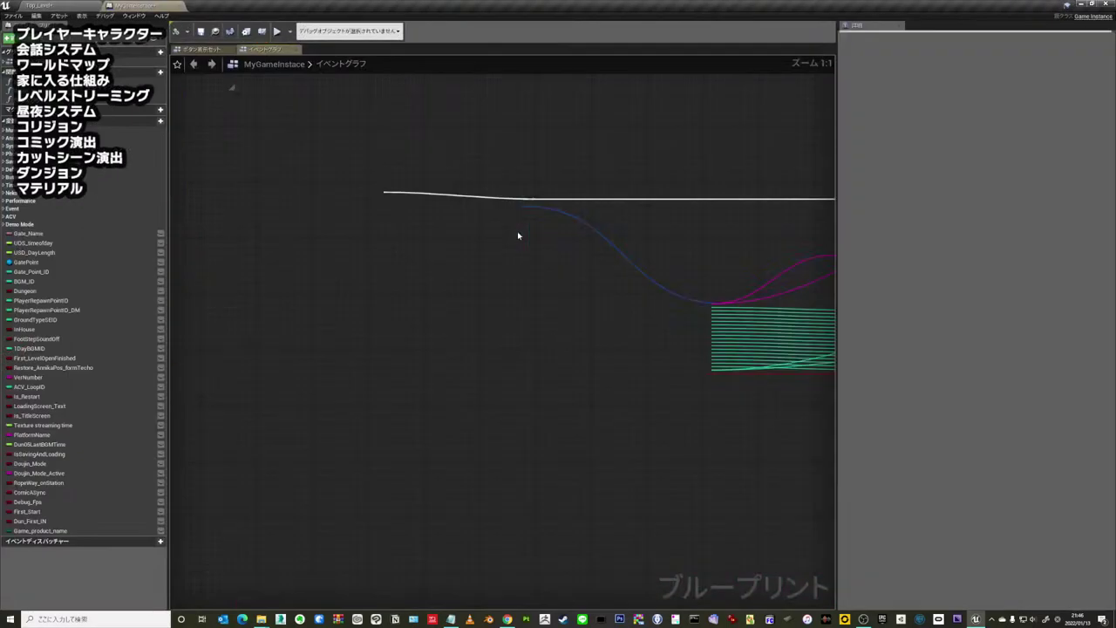
scroll(430, 261, "down", 5)
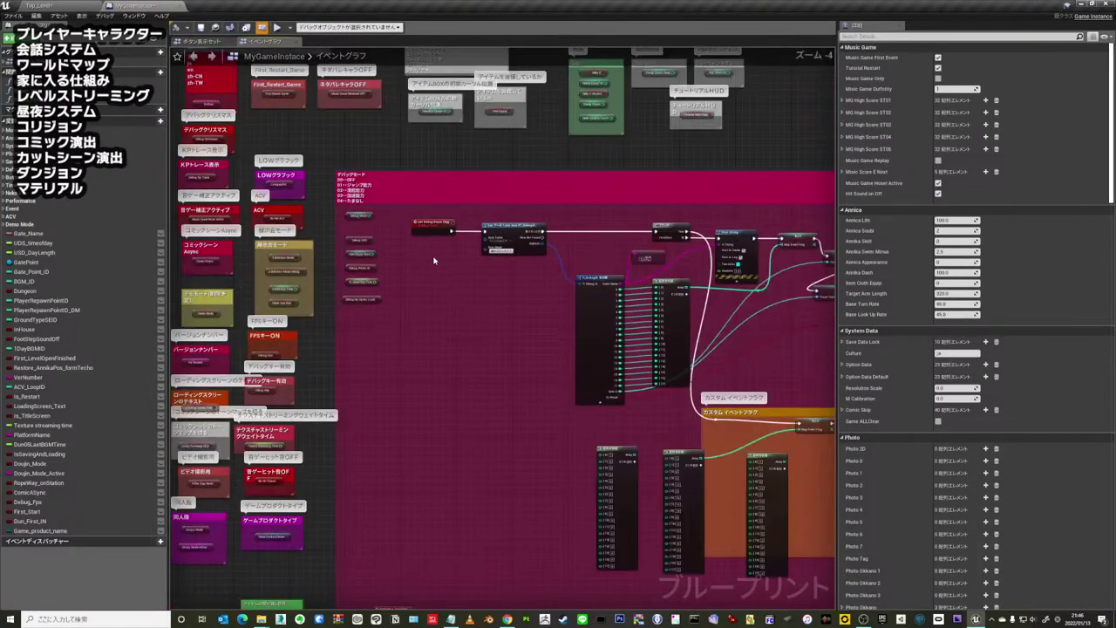
scroll(430, 262, "down", 5)
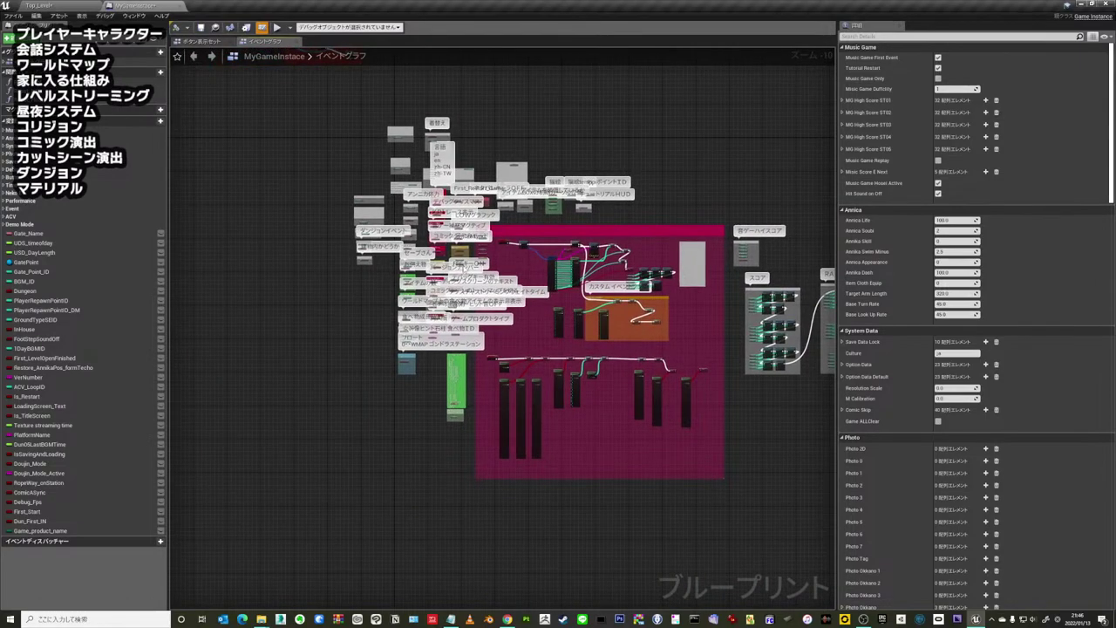
scroll(452, 250, "up", 6)
scroll(471, 259, "up", 2)
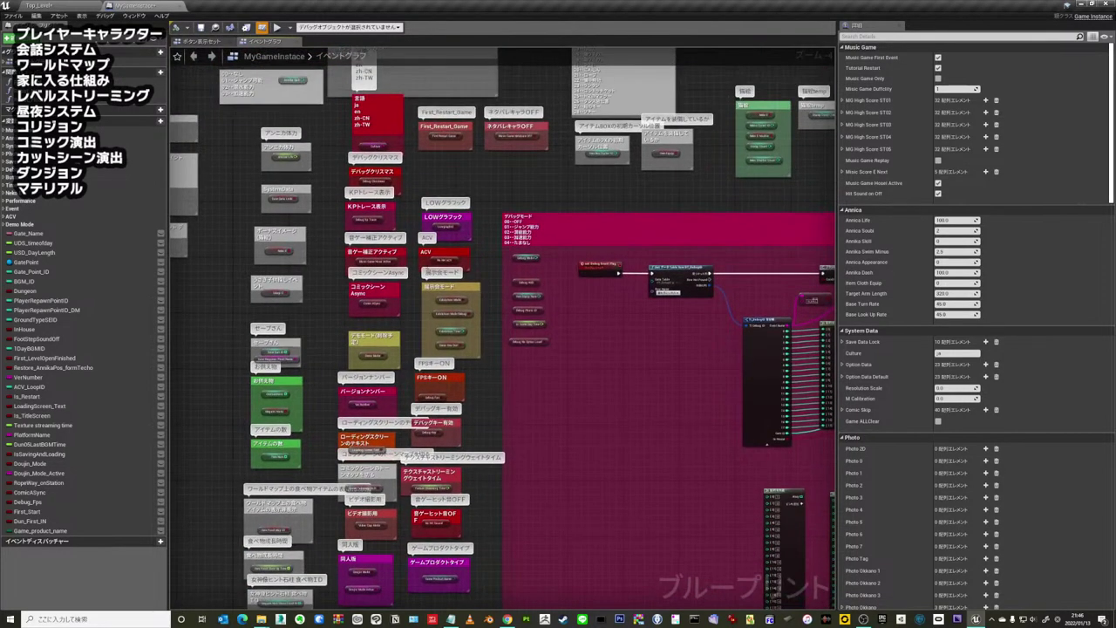
scroll(471, 259, "up", 2)
right_click_drag(385, 128, 413, 97)
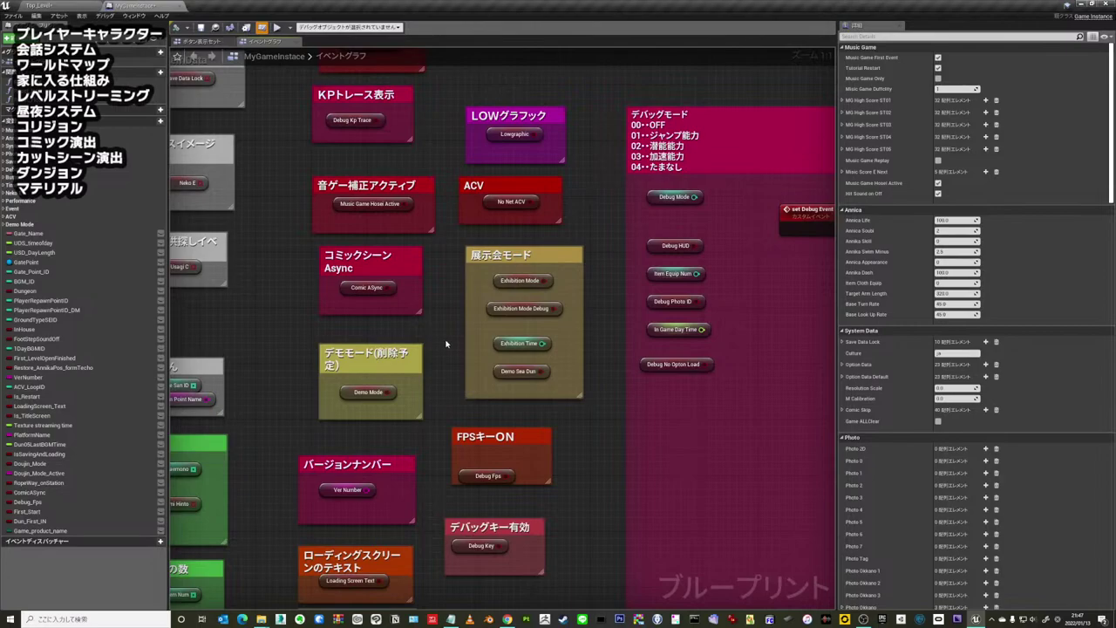
right_click_drag(445, 343, 471, 296)
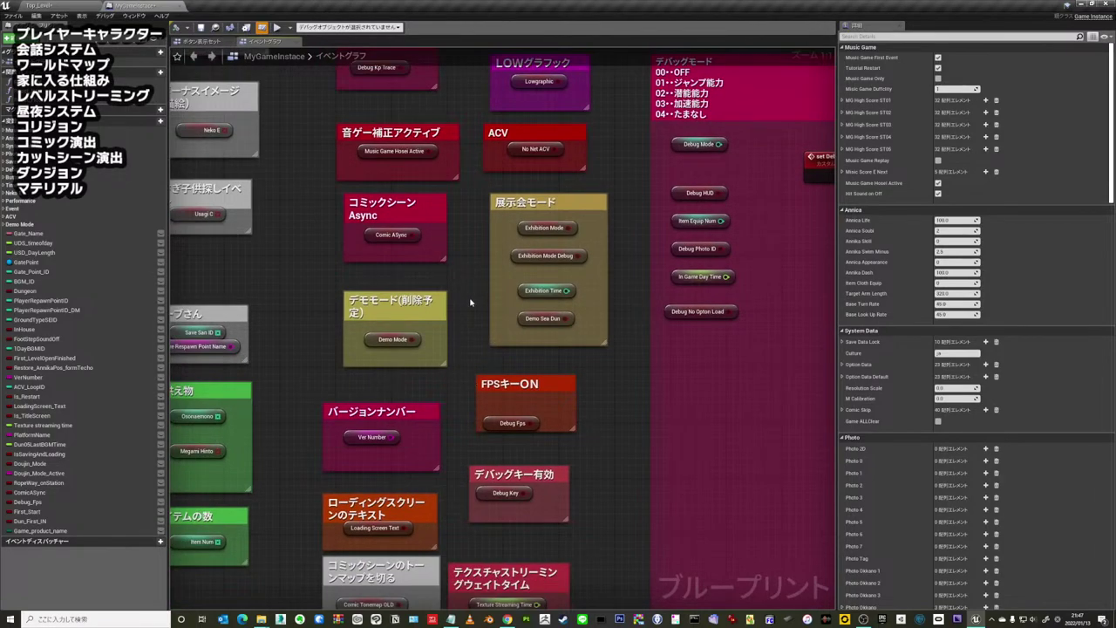
right_click_drag(422, 75, 437, 241)
scroll(386, 218, "up", 6)
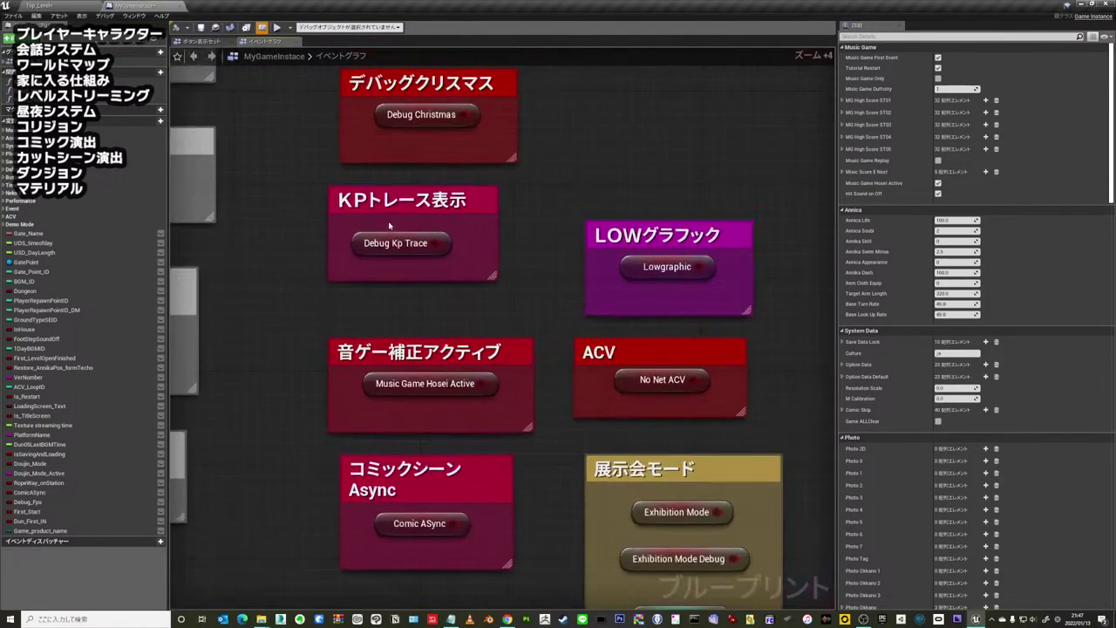
- Select the Debug Kp Trace node and bring the デバッグモード nodes reading DT_DebugID into view
left_click(396, 246)
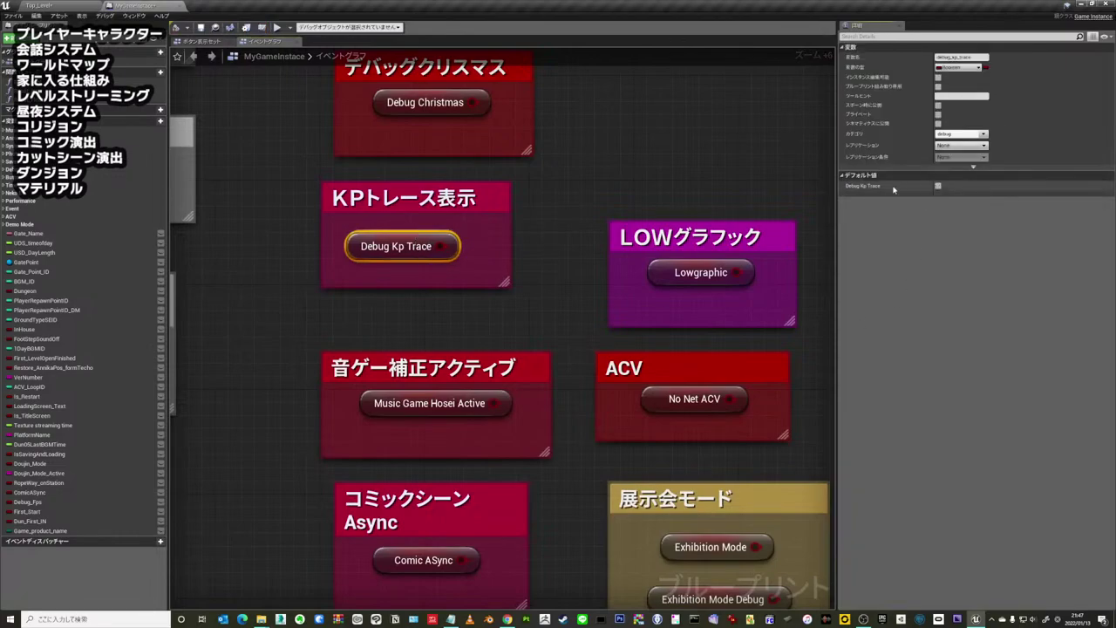
right_click_drag(764, 130, 575, 181)
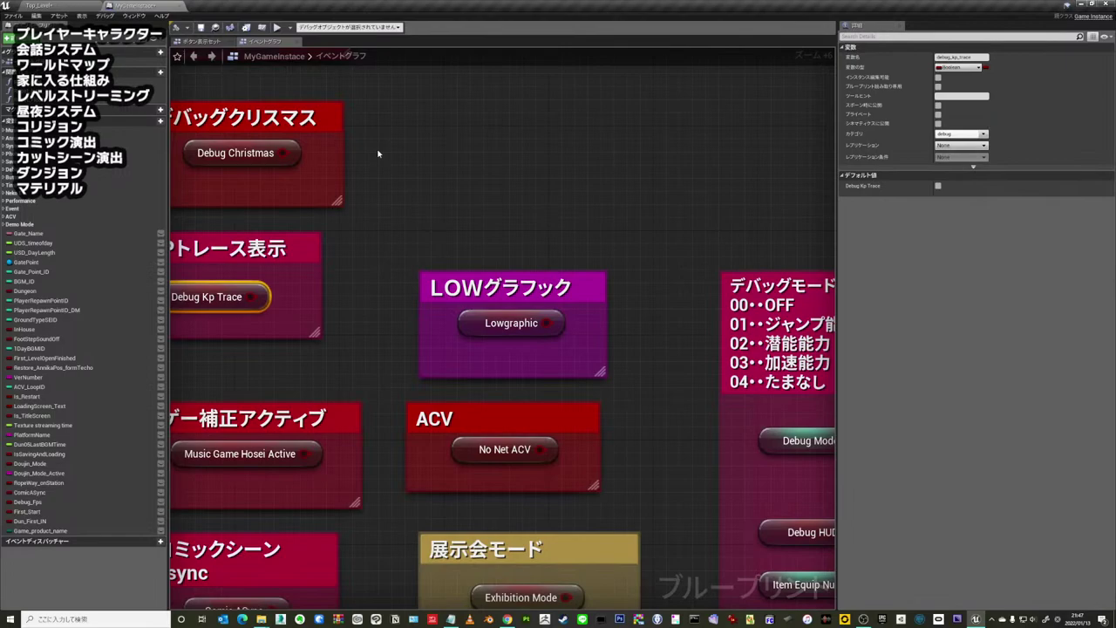
scroll(387, 155, "down", 2)
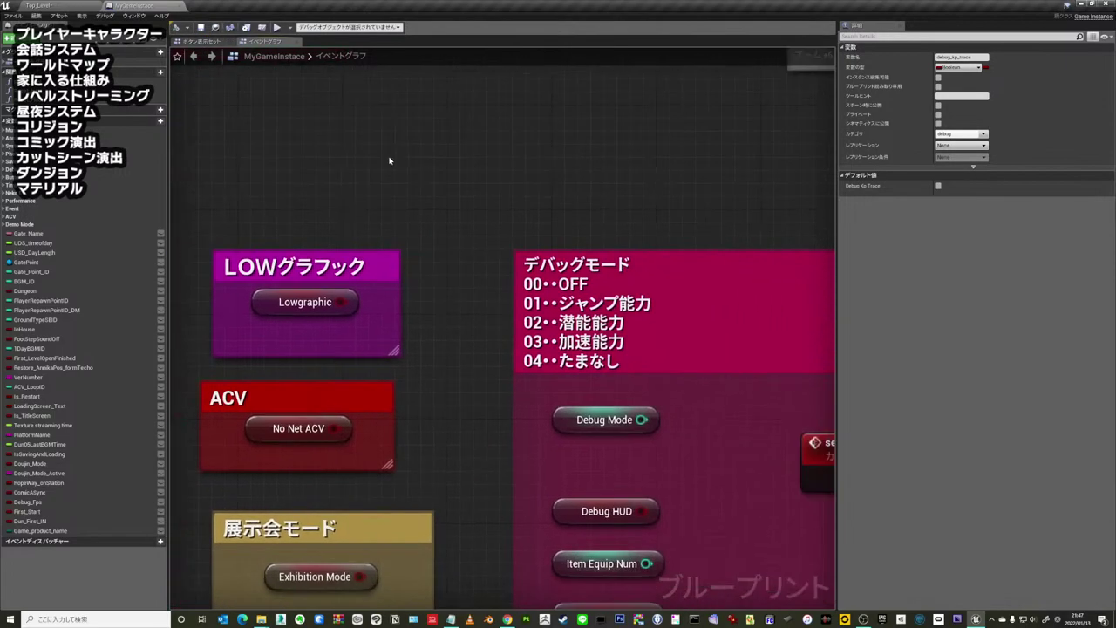
scroll(418, 172, "down", 3)
scroll(565, 237, "up", 2)
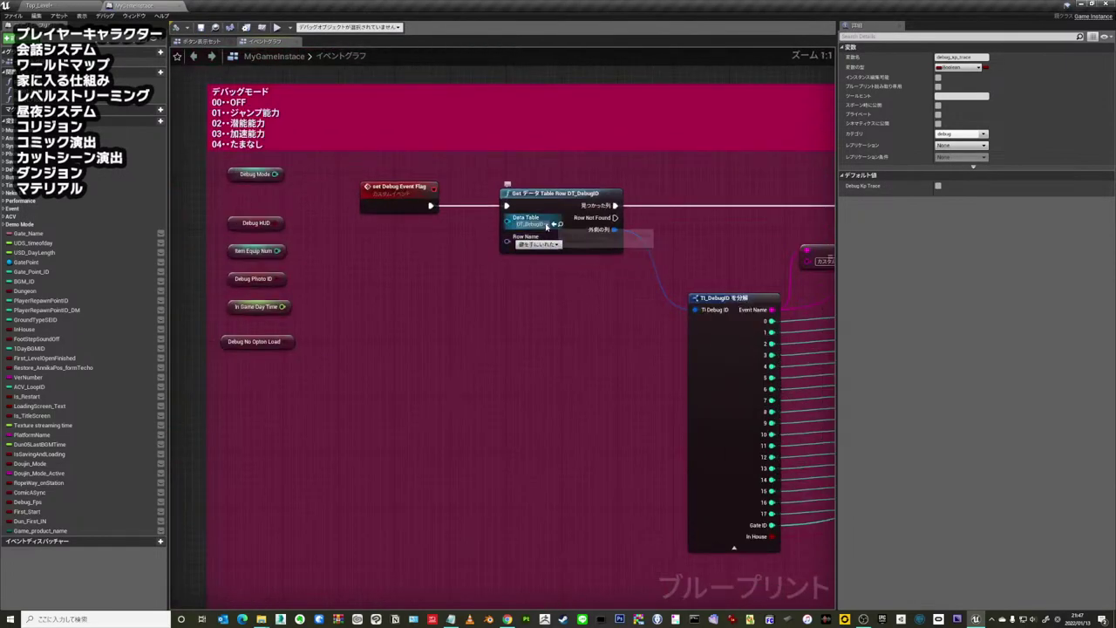
scroll(564, 244, "up", 3)
left_click(565, 262)
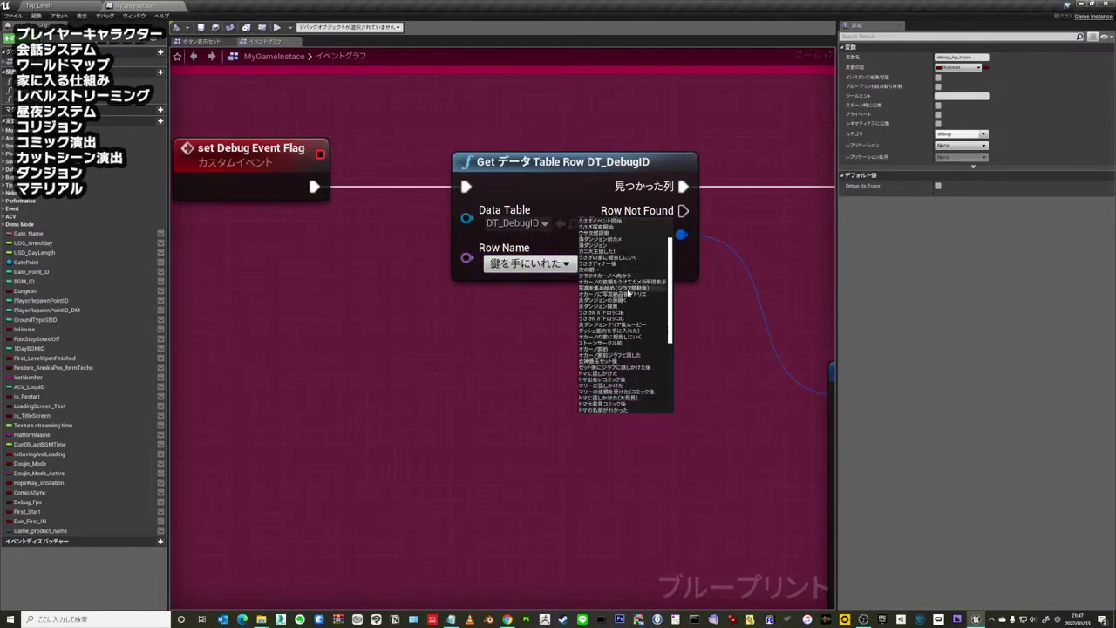
scroll(629, 301, "up", 5)
scroll(630, 305, "up", 5)
scroll(626, 304, "up", 5)
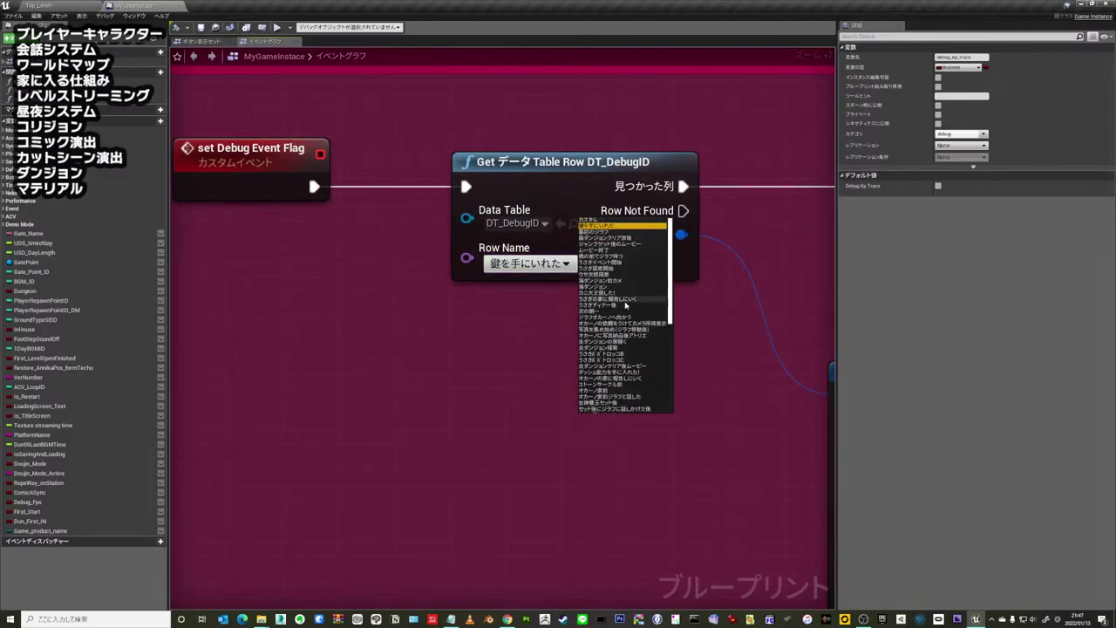
left_click(613, 259)
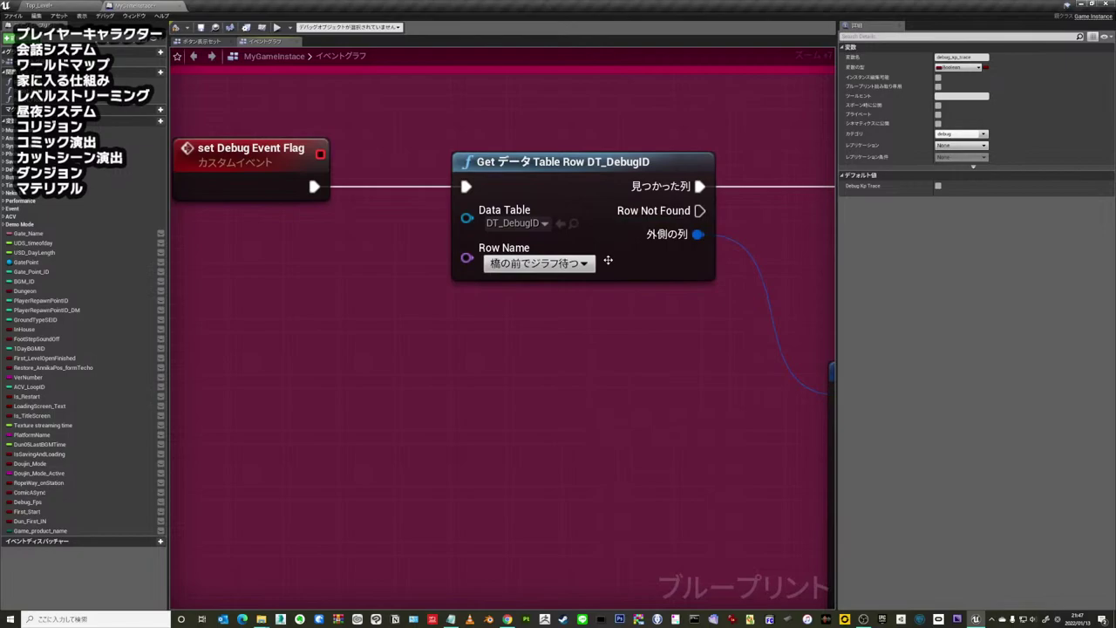
left_click(558, 263)
left_click(613, 278)
left_click(557, 262)
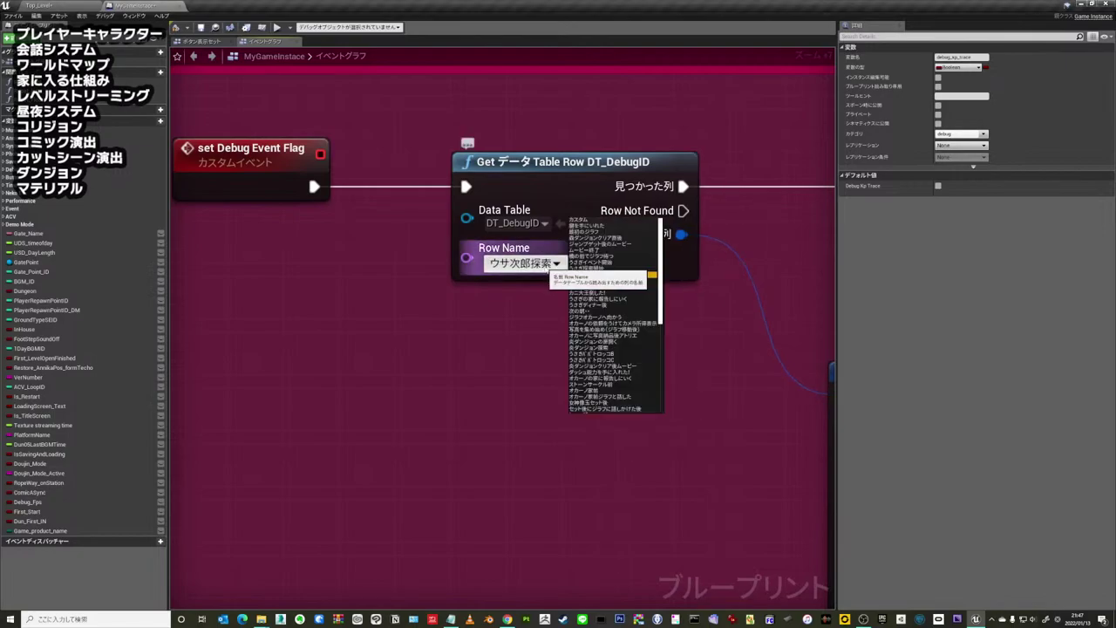
left_click(608, 287)
left_click(556, 262)
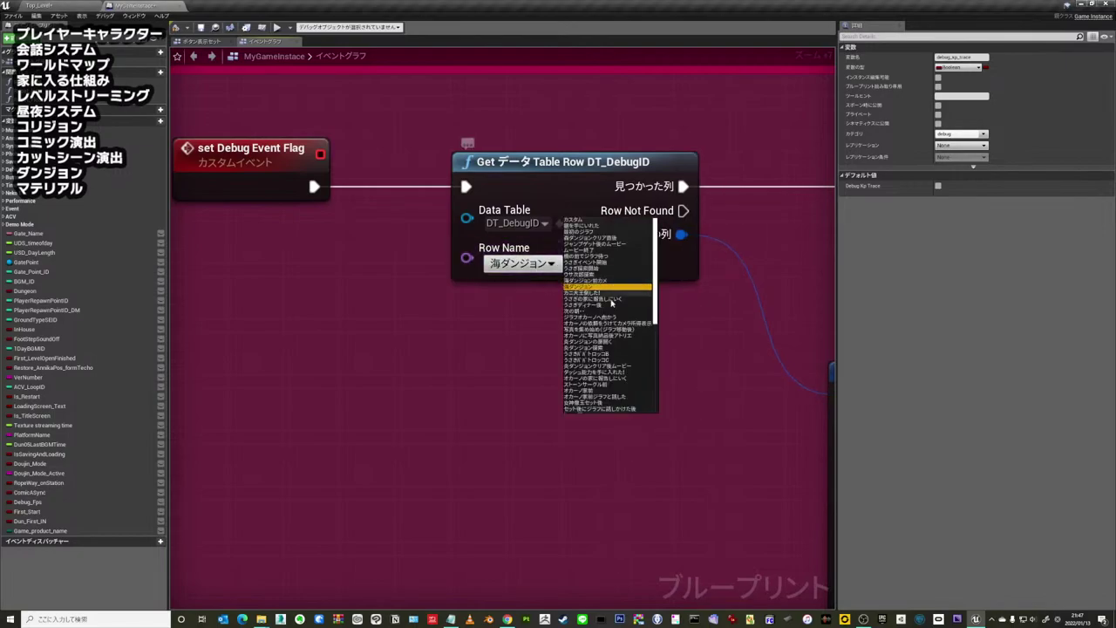
left_click(599, 227)
left_click(398, 326)
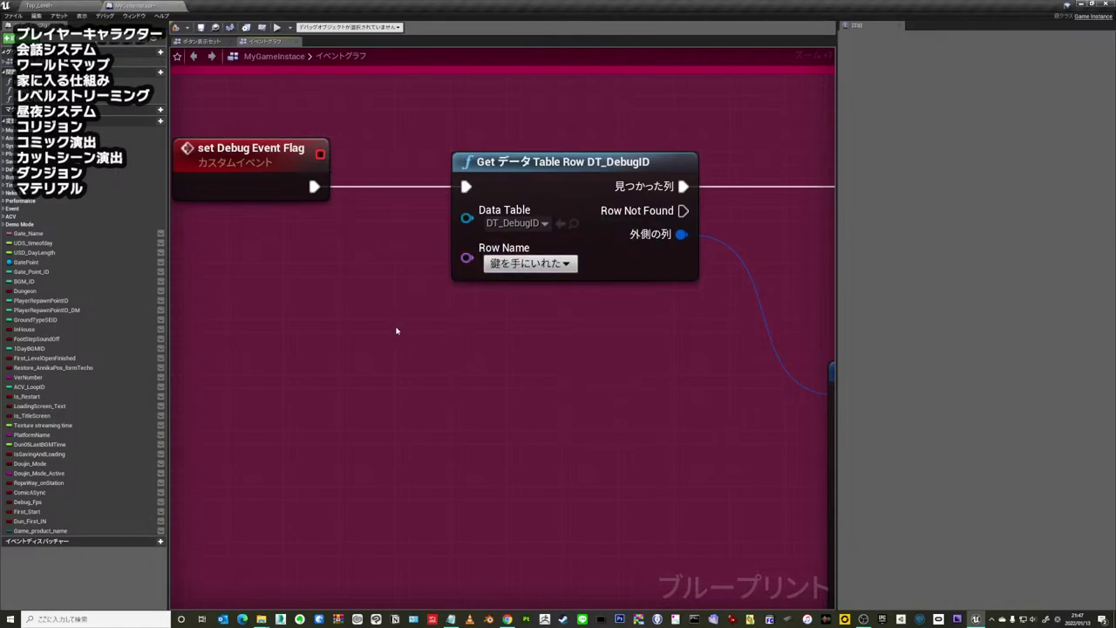
mouse_move(398, 326)
right_mouse_down()
mouse_move(480, 323)
mouse_move(550, 288)
right_mouse_up()
- Review the MyGameInstance settings nodes and compile the blueprint
scroll(476, 333, "down", 5)
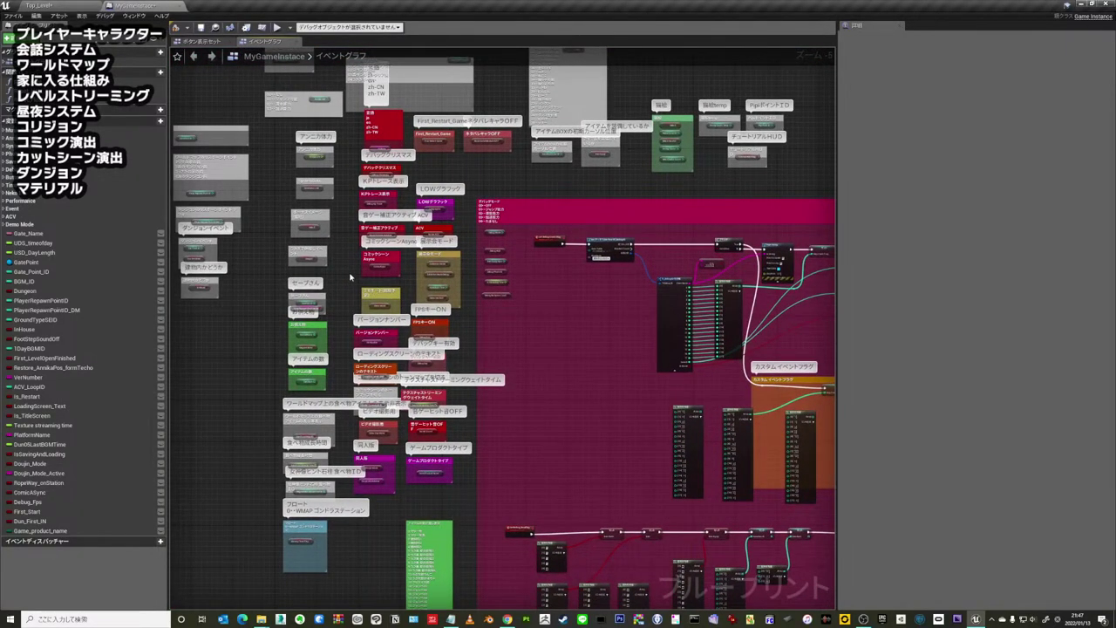
scroll(349, 276, "up", 2)
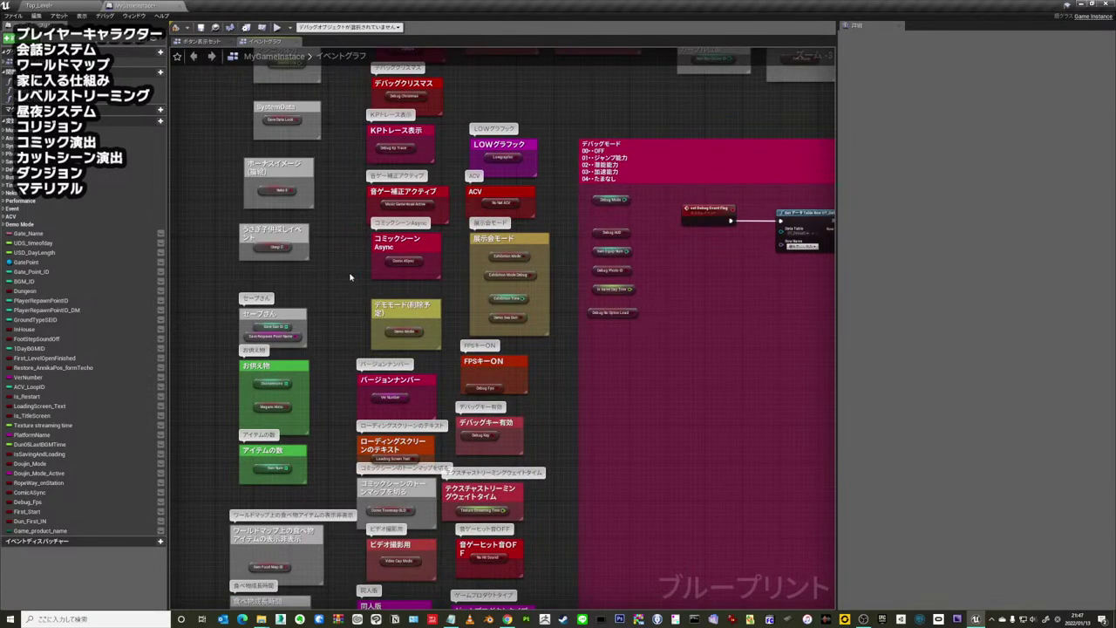
right_click_drag(599, 294, 548, 271)
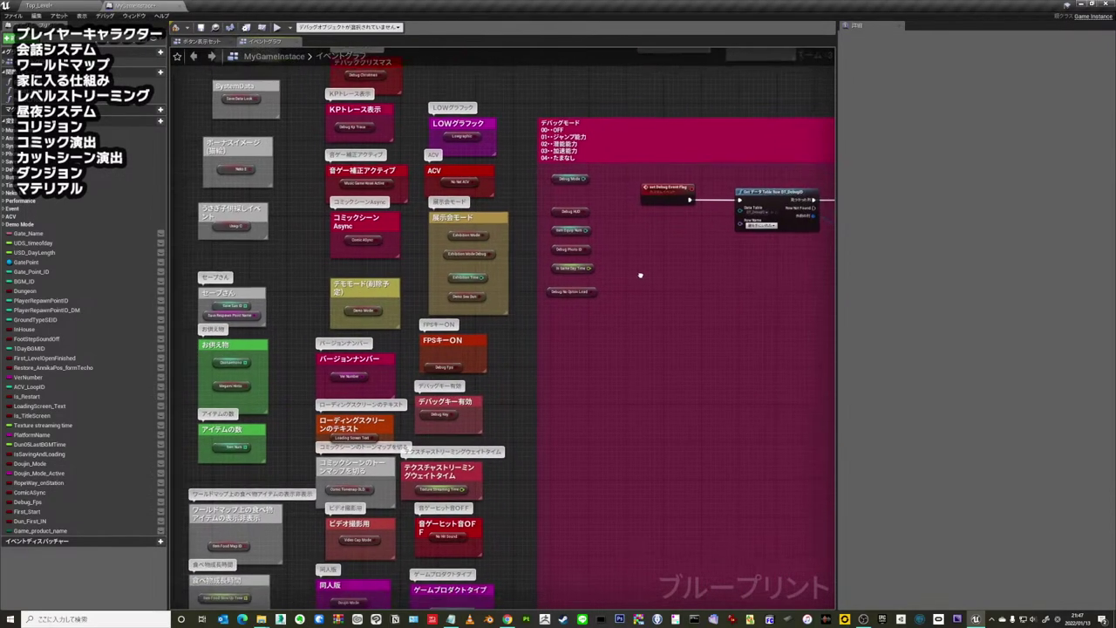
scroll(628, 278, "down", 3)
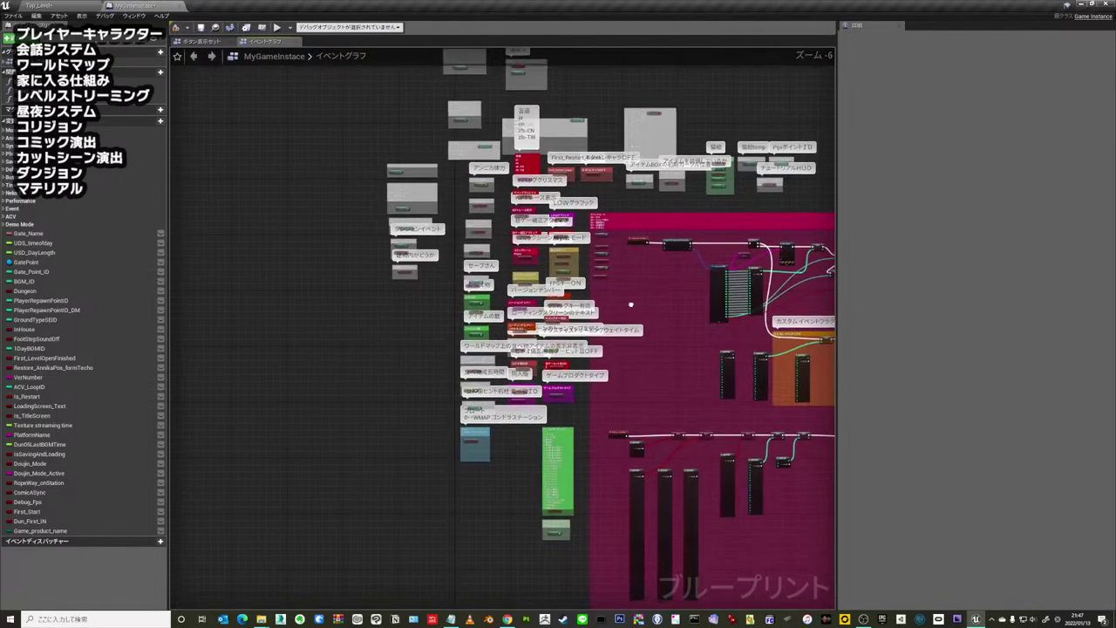
right_click_drag(627, 278, 546, 279)
scroll(581, 275, "up", 3)
scroll(545, 279, "down", 2)
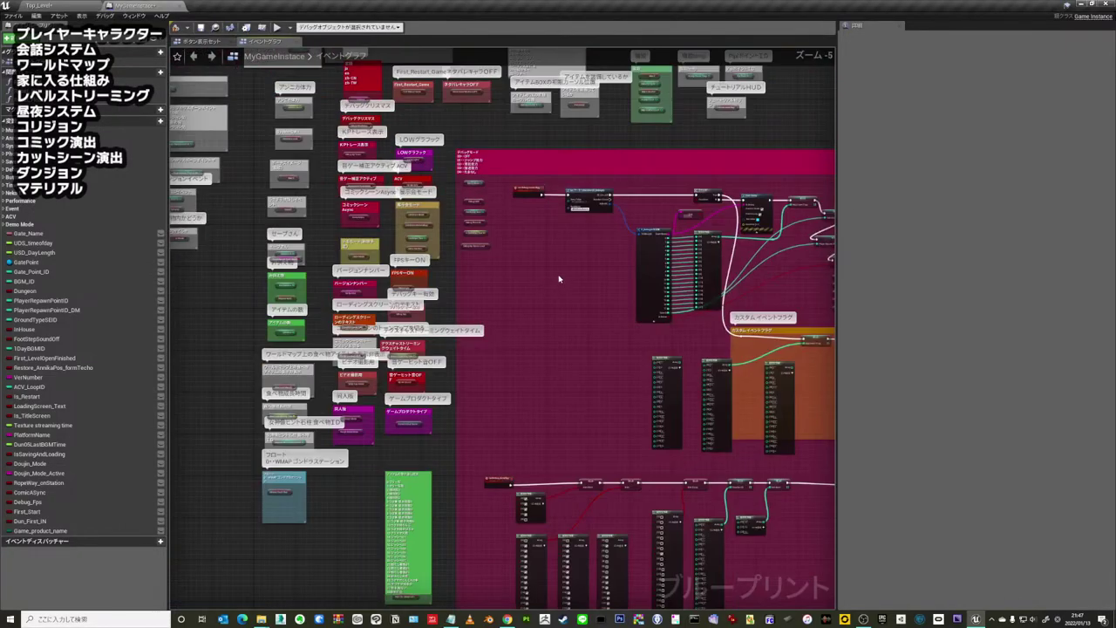
scroll(519, 236, "up", 4)
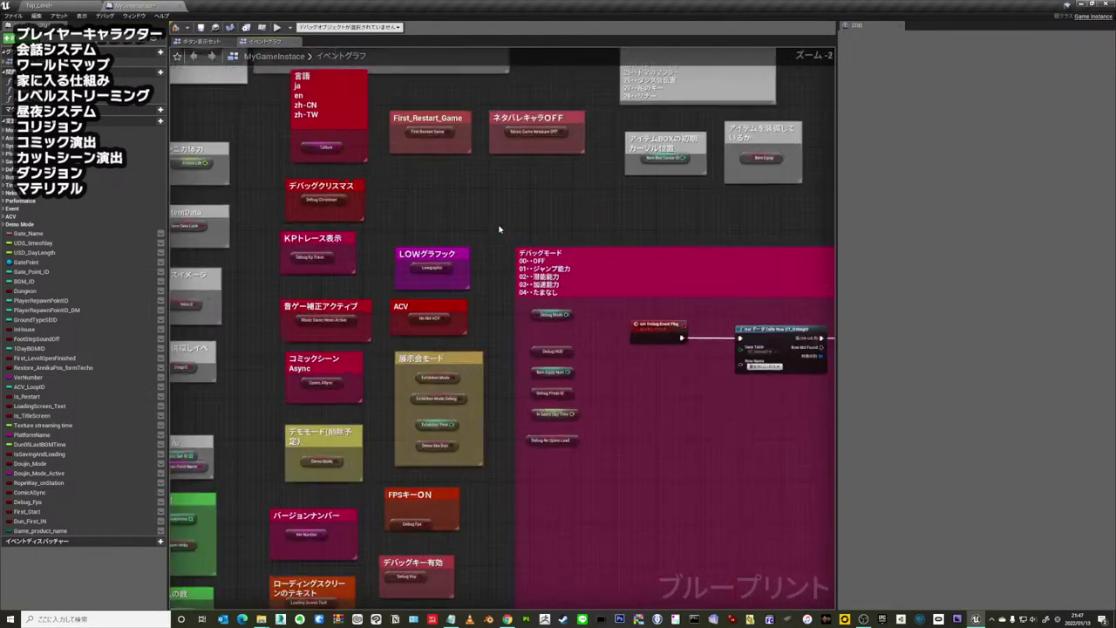
scroll(511, 209, "up", 2)
scroll(516, 252, "down", 2)
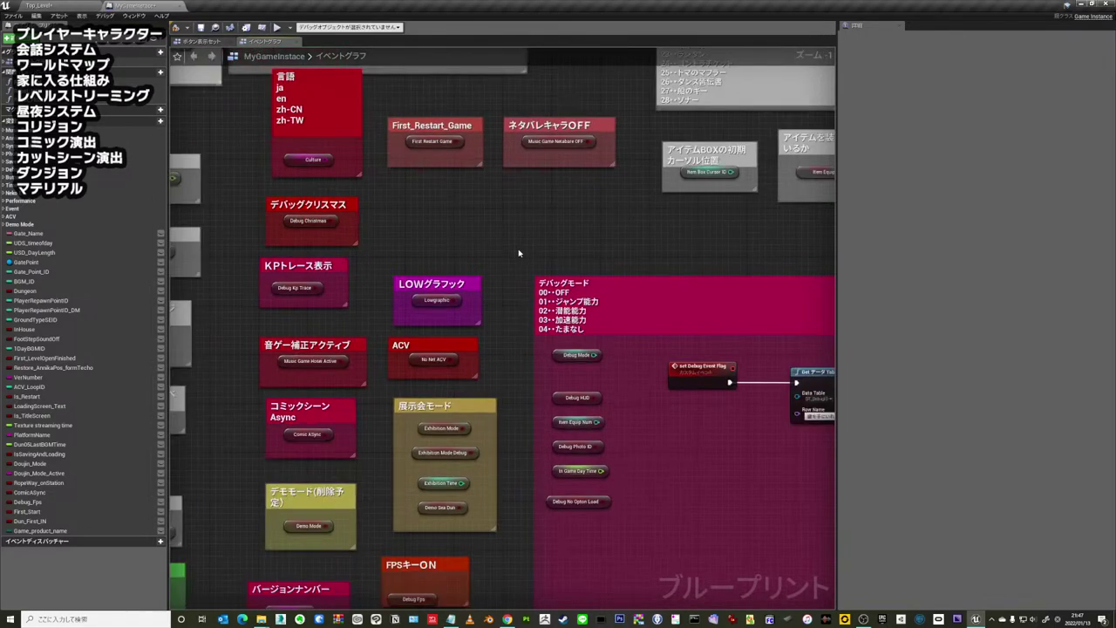
mouse_move(519, 252)
right_mouse_down()
mouse_move(514, 228)
mouse_move(582, 262)
right_mouse_up()
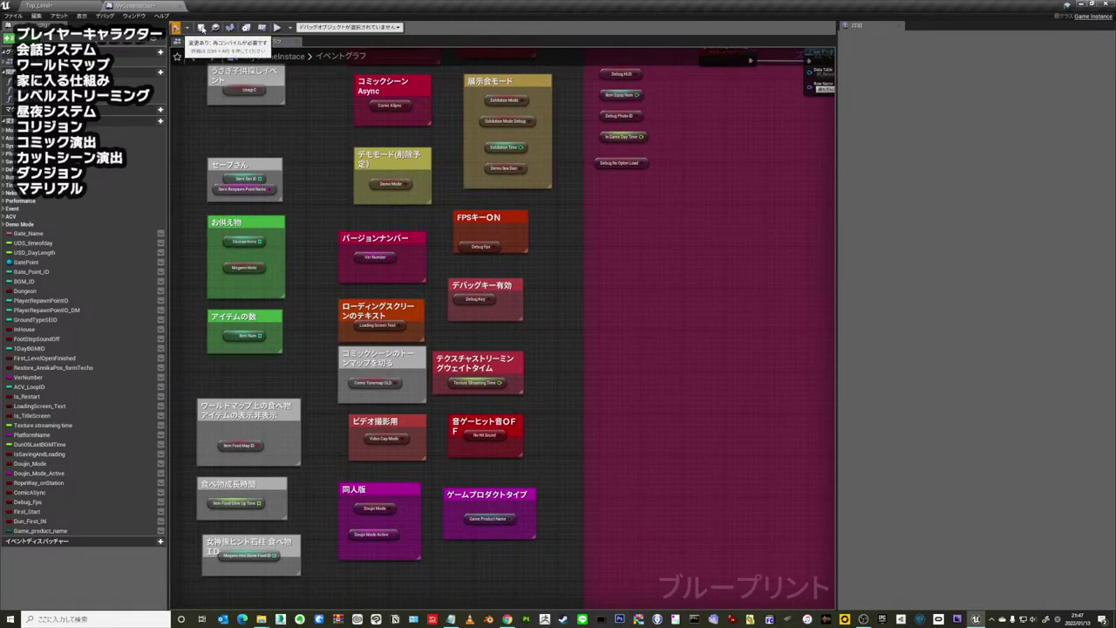
left_click(202, 27)
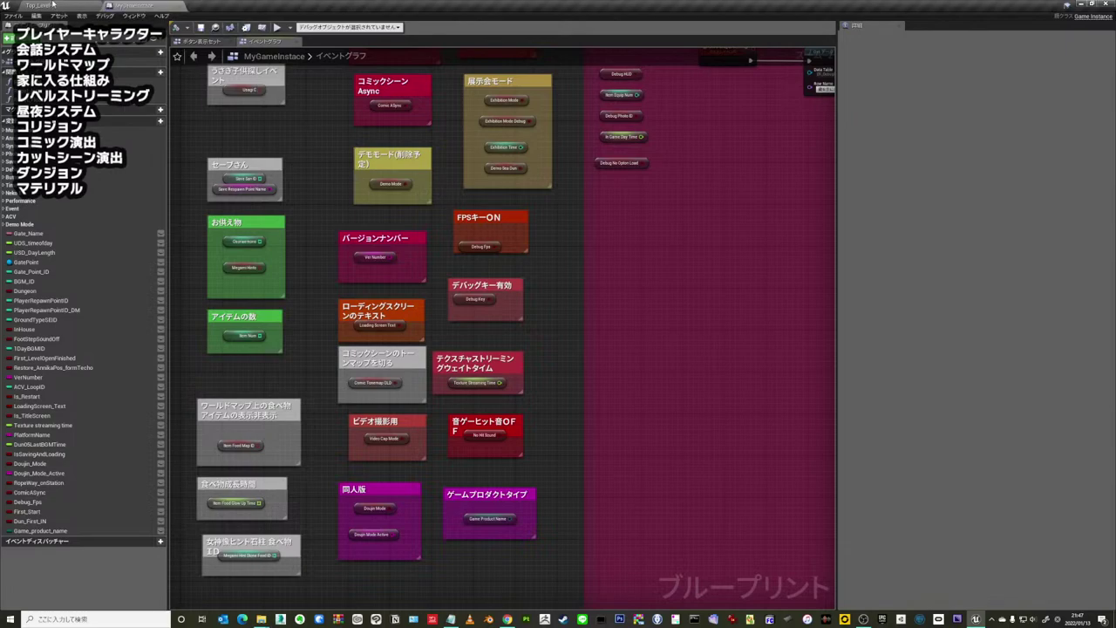
- Look over the nodes further left in the graph, then return to the Top_Level level
scroll(295, 166, "down", 2)
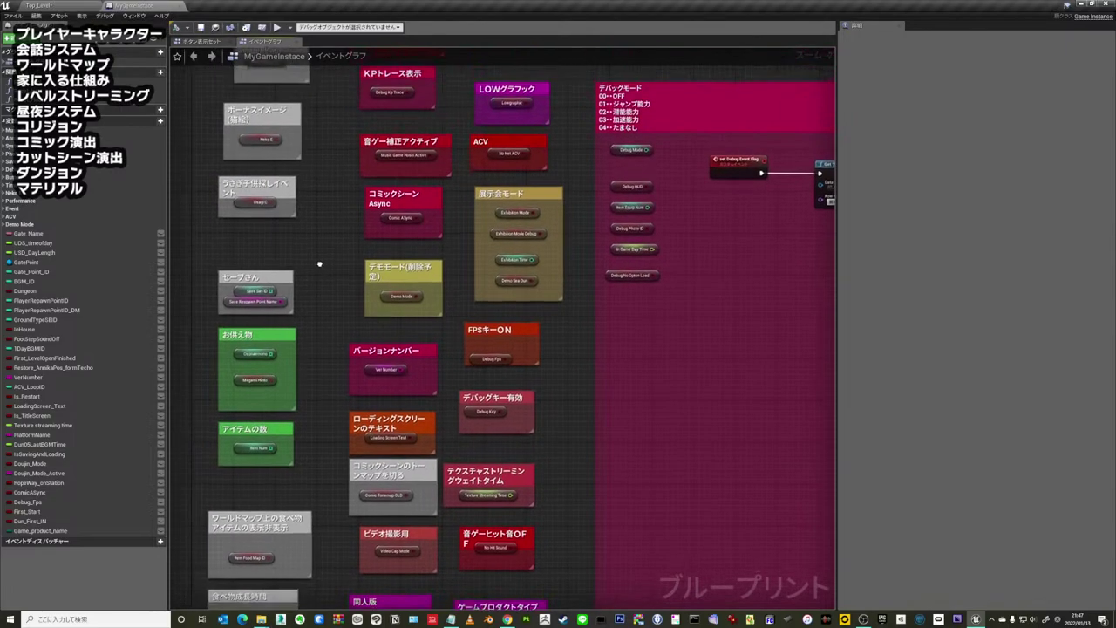
scroll(324, 256, "down", 3)
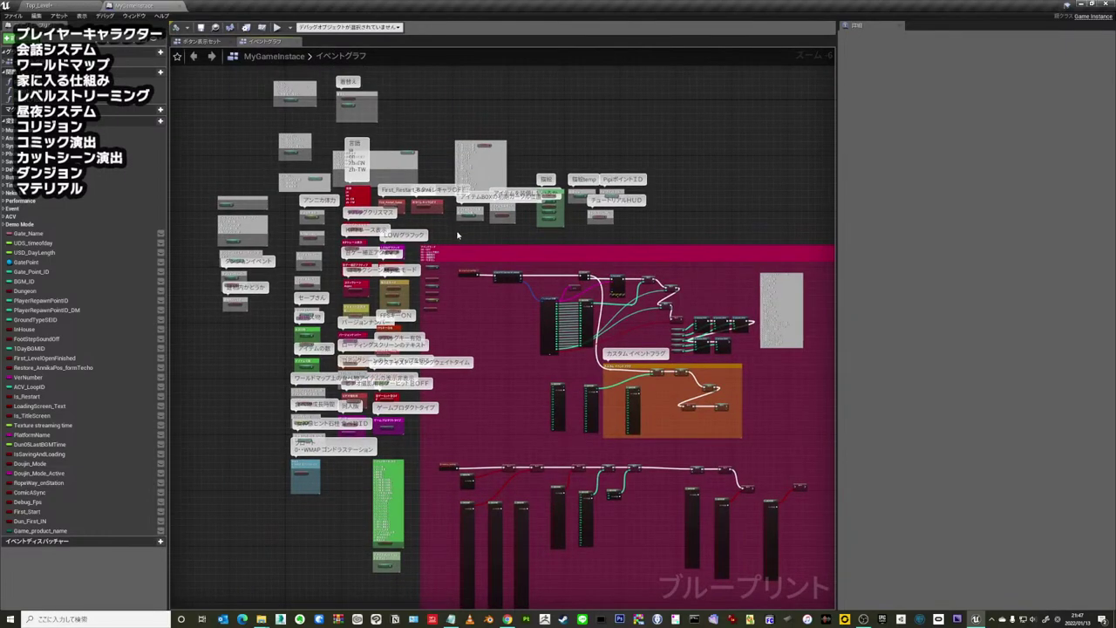
scroll(458, 235, "up", 2)
scroll(428, 229, "up", 2)
scroll(470, 203, "up", 1)
right_click_drag(471, 203, 587, 201)
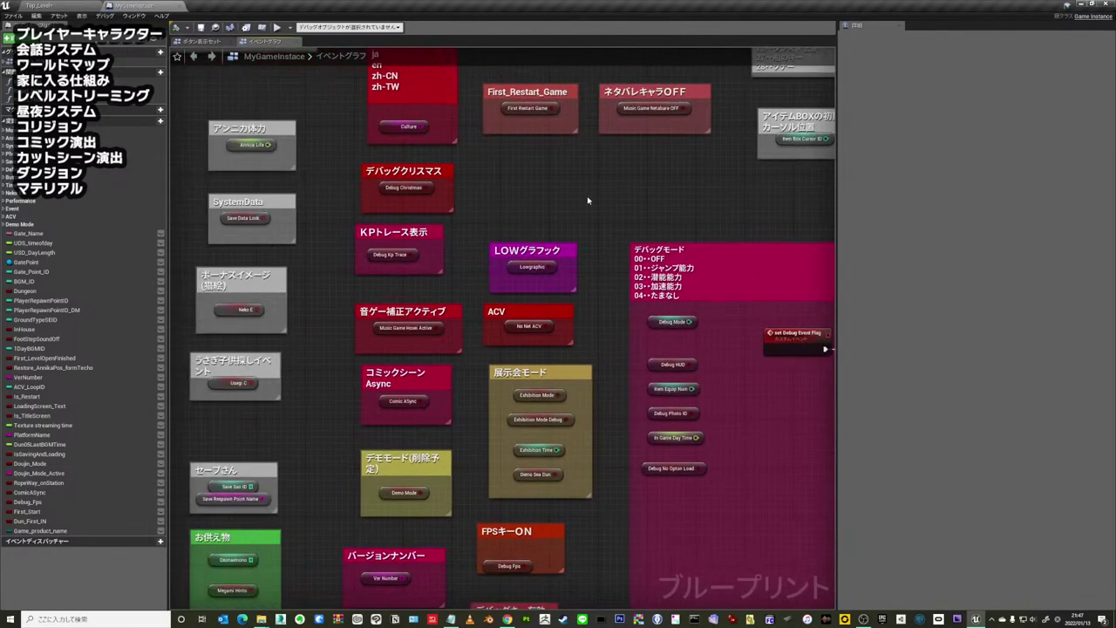
right_click_drag(329, 206, 372, 236)
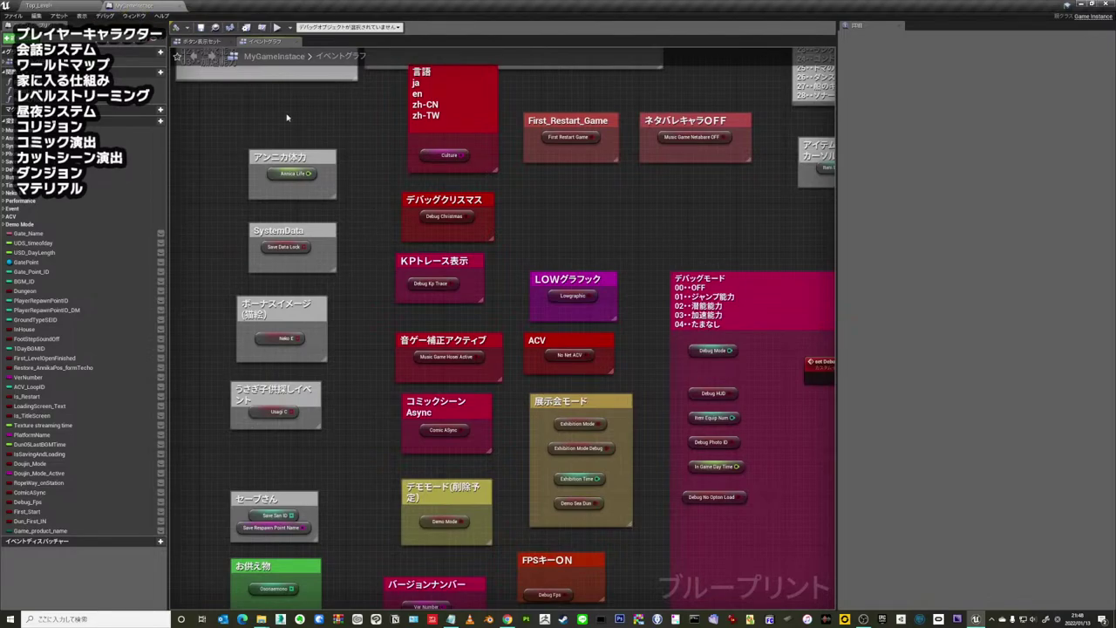
right_click_drag(376, 153, 360, 147)
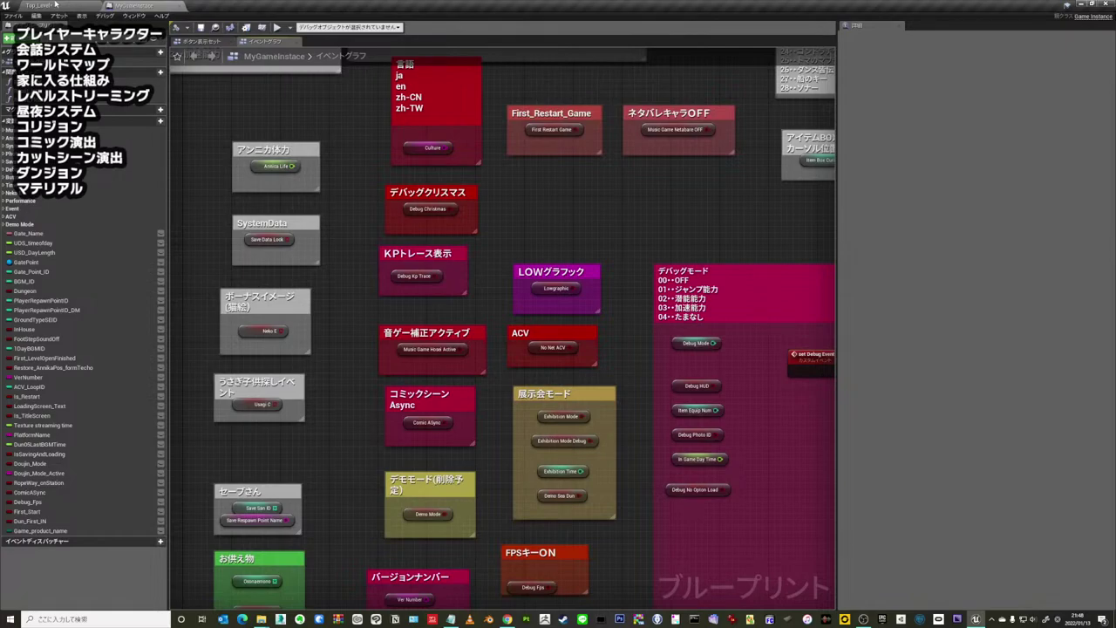
left_click(66, 4)
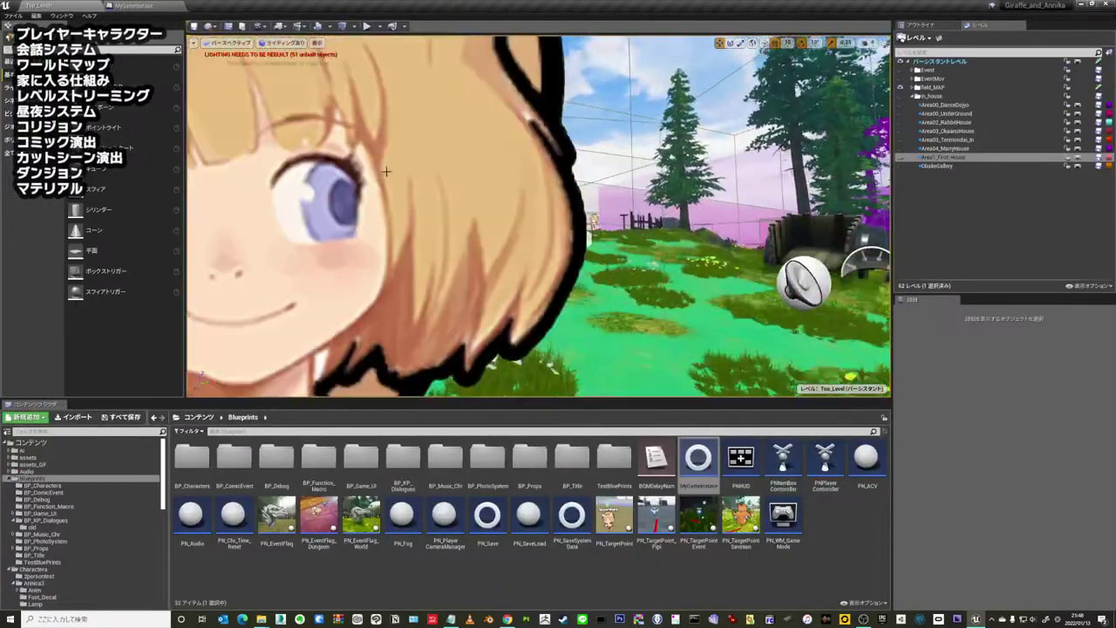
- Go back to the MyGameInstance graph to view the settings nodes and large magenta section
left_click(140, 5)
scroll(592, 305, "up", 1)
mouse_move(593, 305)
right_mouse_down()
mouse_move(592, 168)
mouse_move(630, 220)
mouse_move(628, 278)
mouse_move(452, 199)
right_mouse_up()
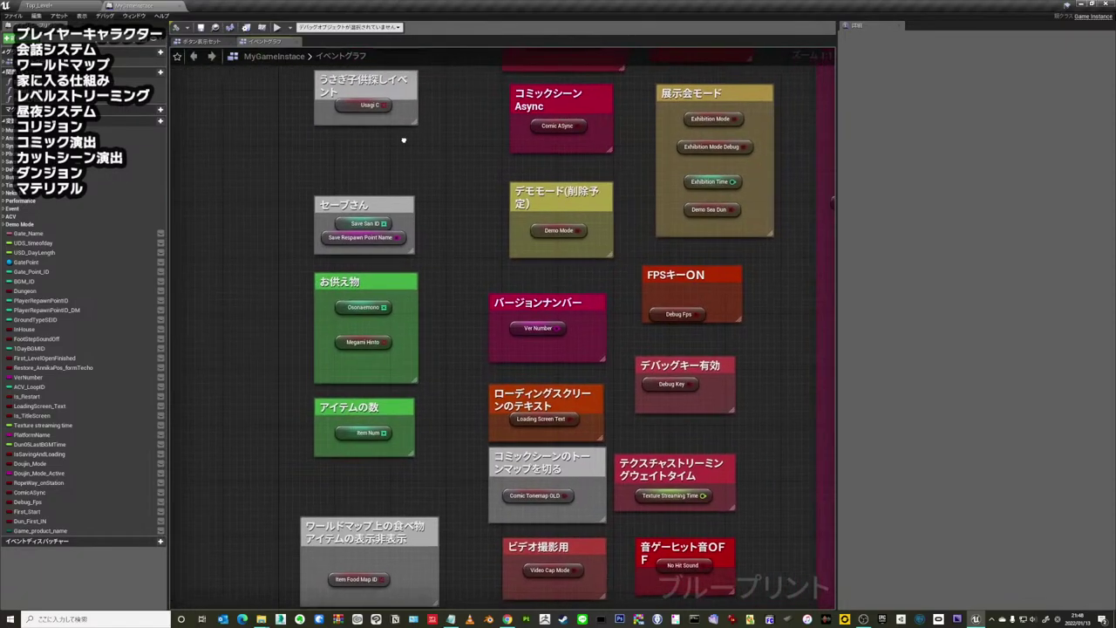
right_click_drag(361, 172, 223, 214)
- Return to Top_Level and fly the camera to the house and meadow
left_click(65, 4)
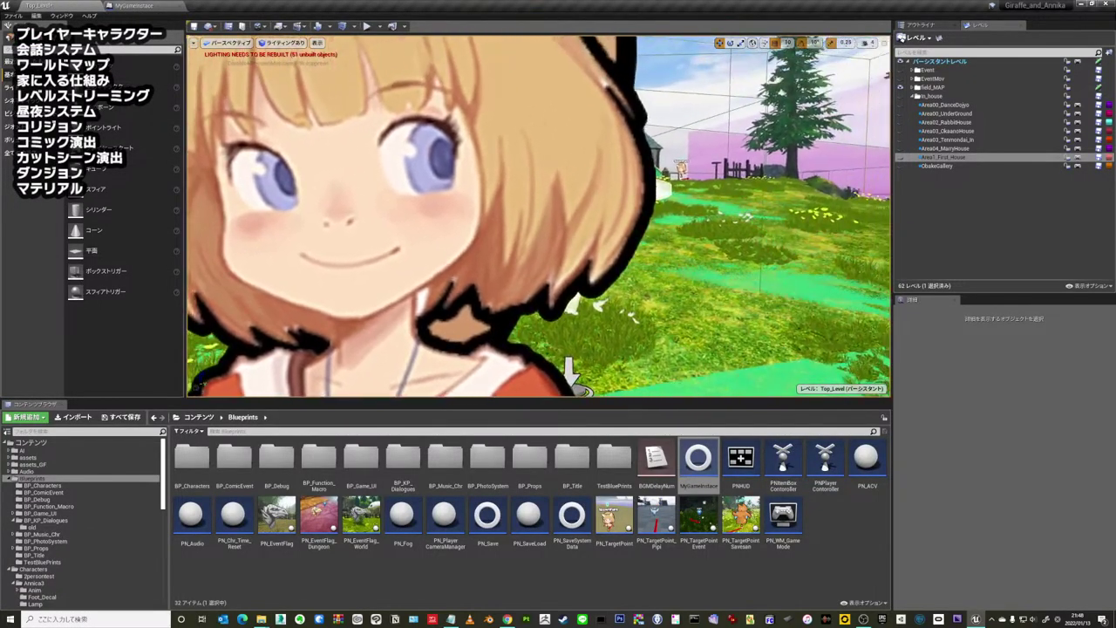
mouse_move(571, 371)
right_mouse_down()
mouse_move(523, 262)
mouse_move(558, 228)
right_mouse_up()
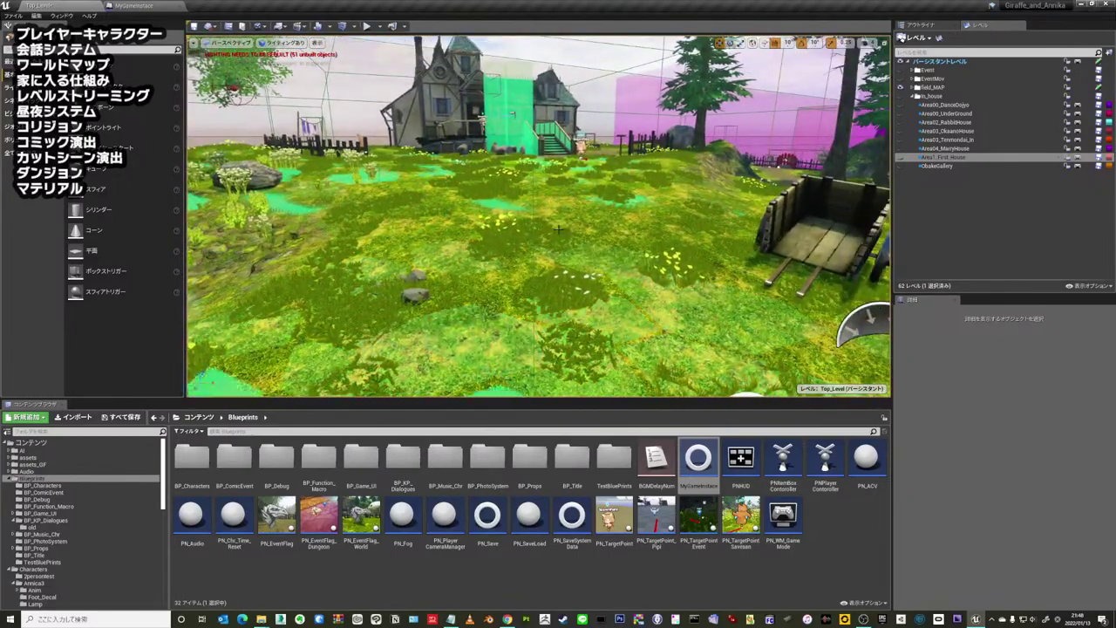
mouse_move(557, 228)
right_mouse_down()
mouse_move(582, 230)
mouse_move(558, 230)
mouse_move(558, 248)
mouse_move(580, 234)
right_mouse_up()
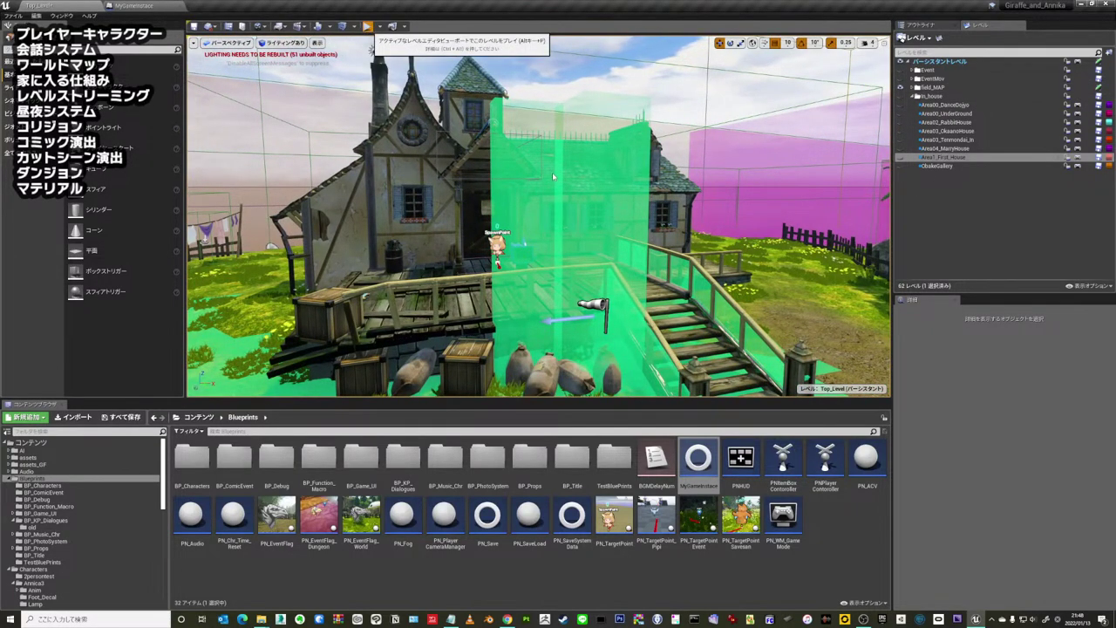
- Play-test the level, run the character toward the house, and switch the game to full screen
key("alt+p")
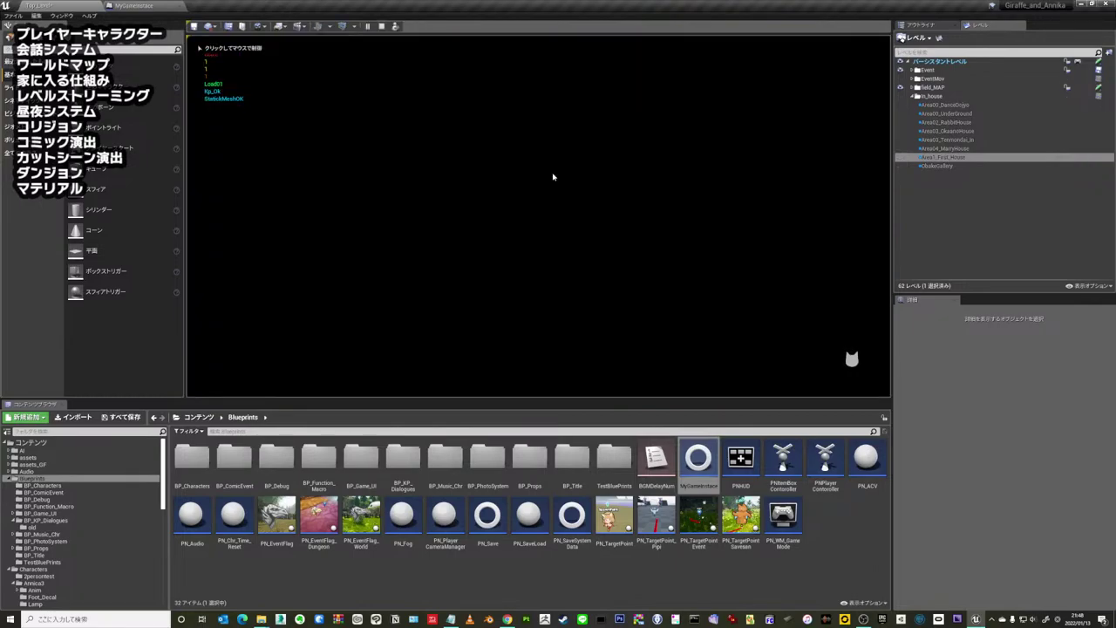
left_click(553, 177)
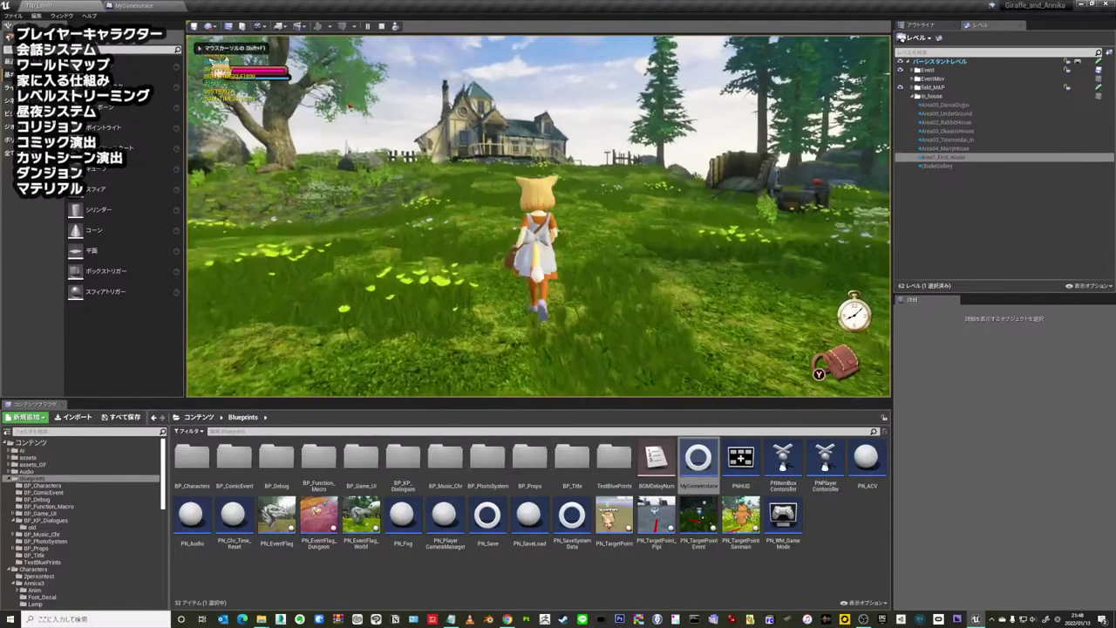
key("w")
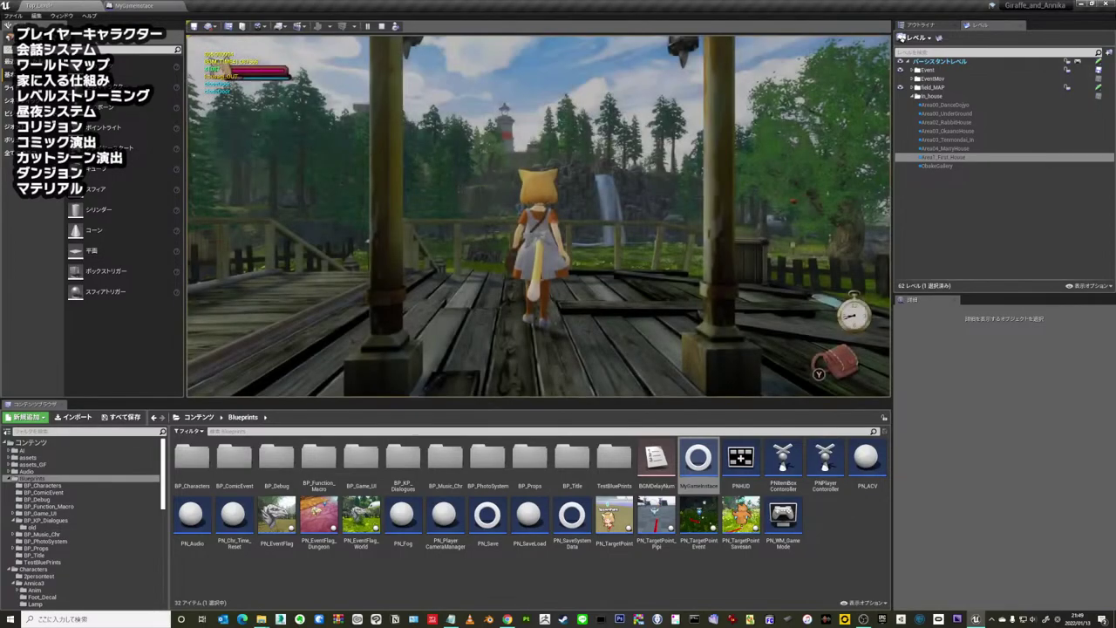
key("F11")
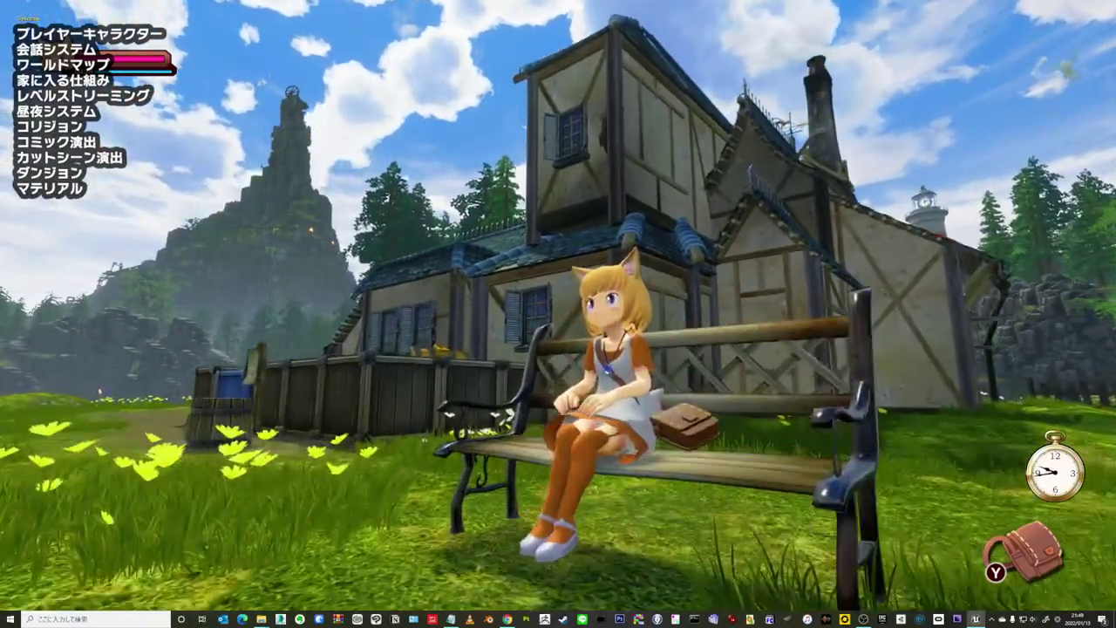
- Stand the character up from the bench, sit again, run off across the grass, and exit full screen
key("s")
key("e")
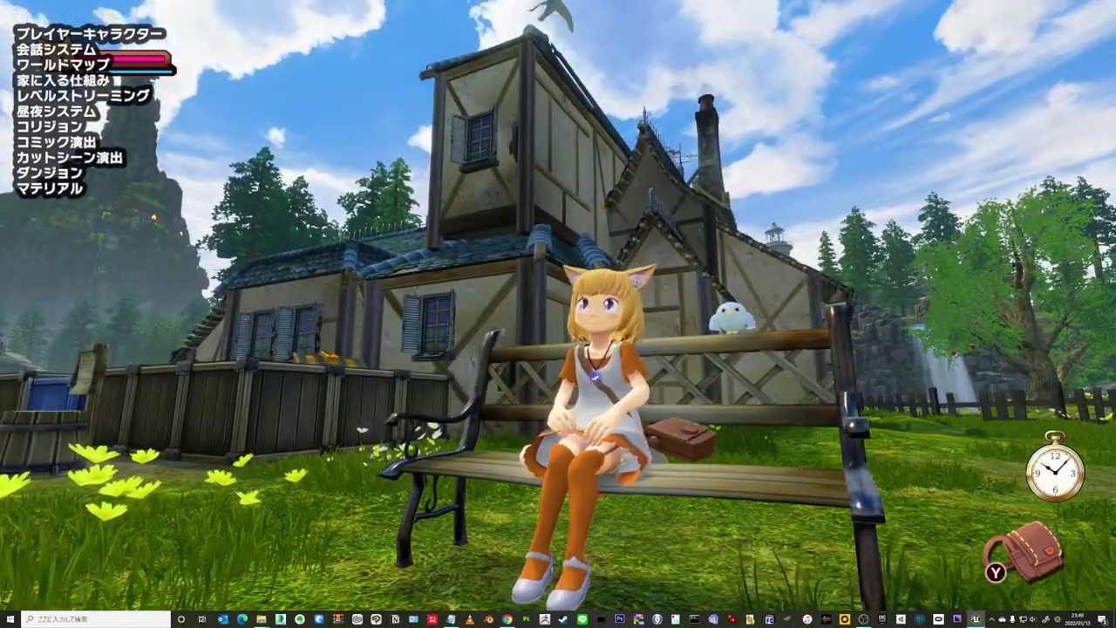
key("s")
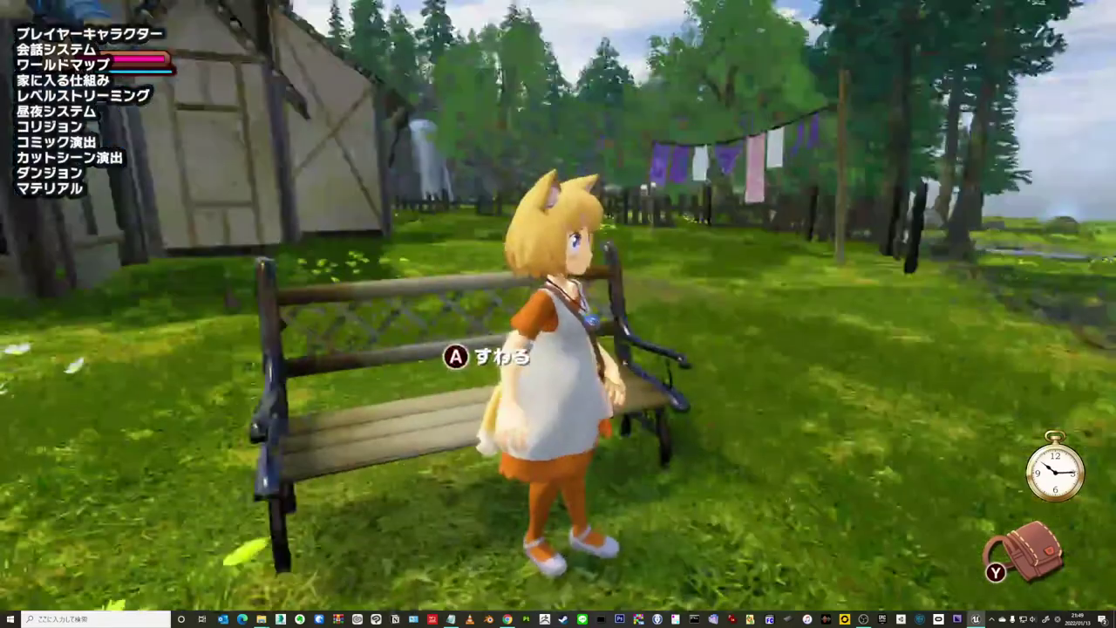
key("w")
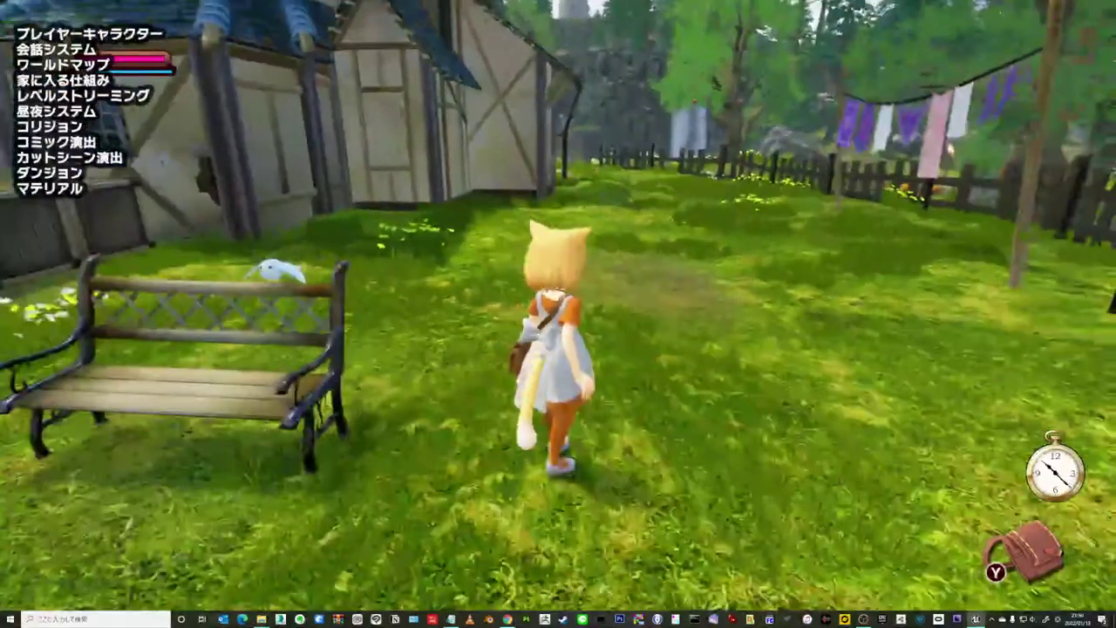
key("F11")
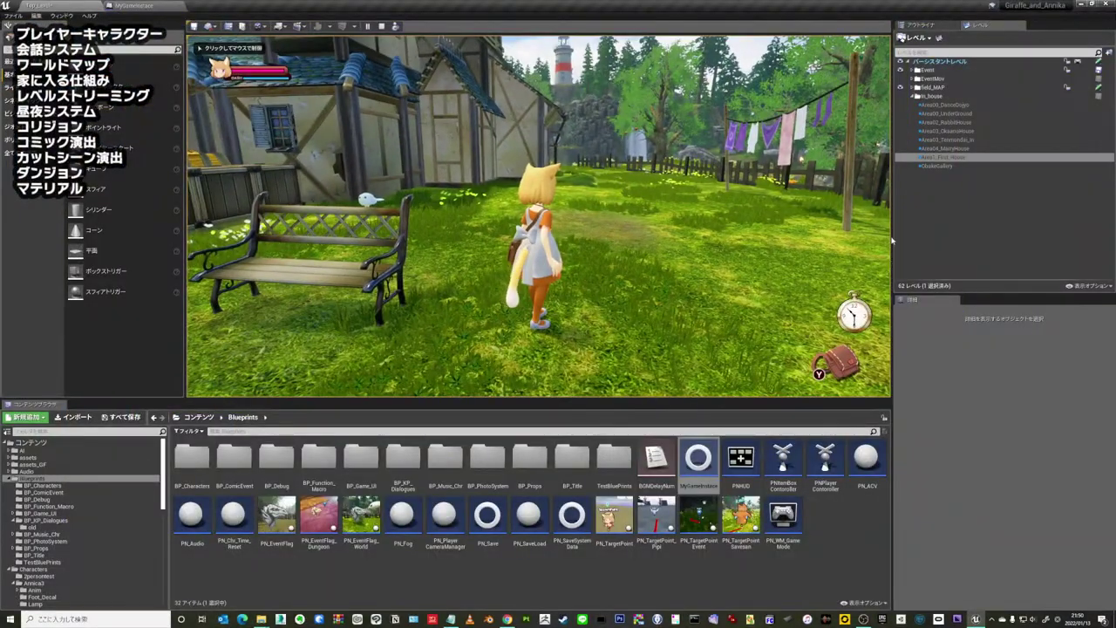
- Stop the play-test, fly past the house toward the forest, and select Area1_First_House in Levels
left_click(876, 266)
key("Escape")
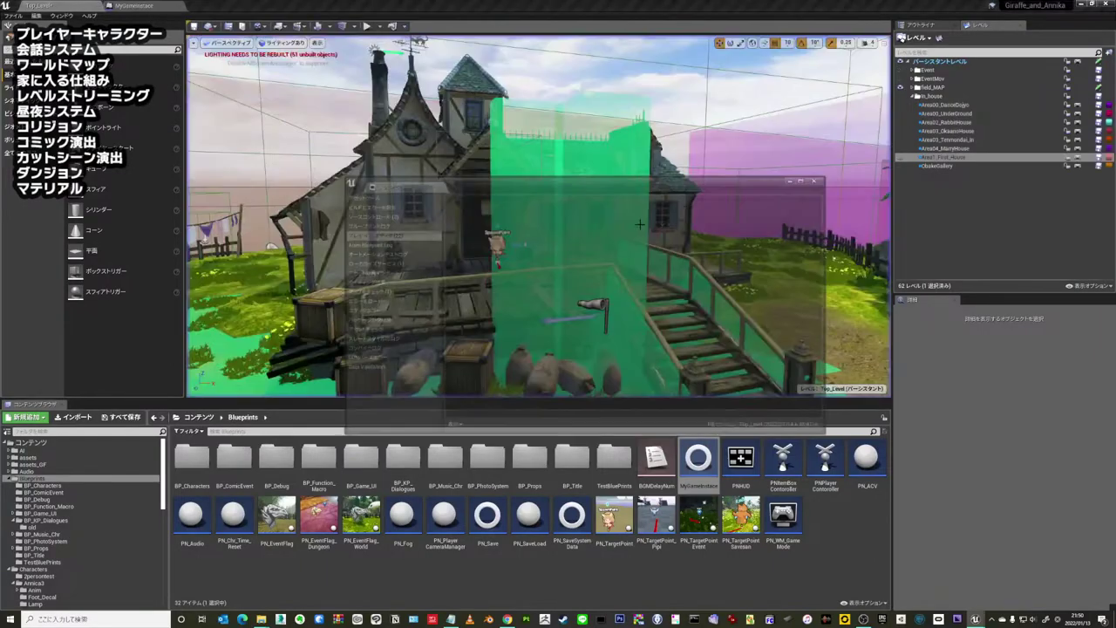
mouse_move(538, 217)
right_mouse_down()
mouse_move(523, 209)
mouse_move(536, 218)
right_mouse_up()
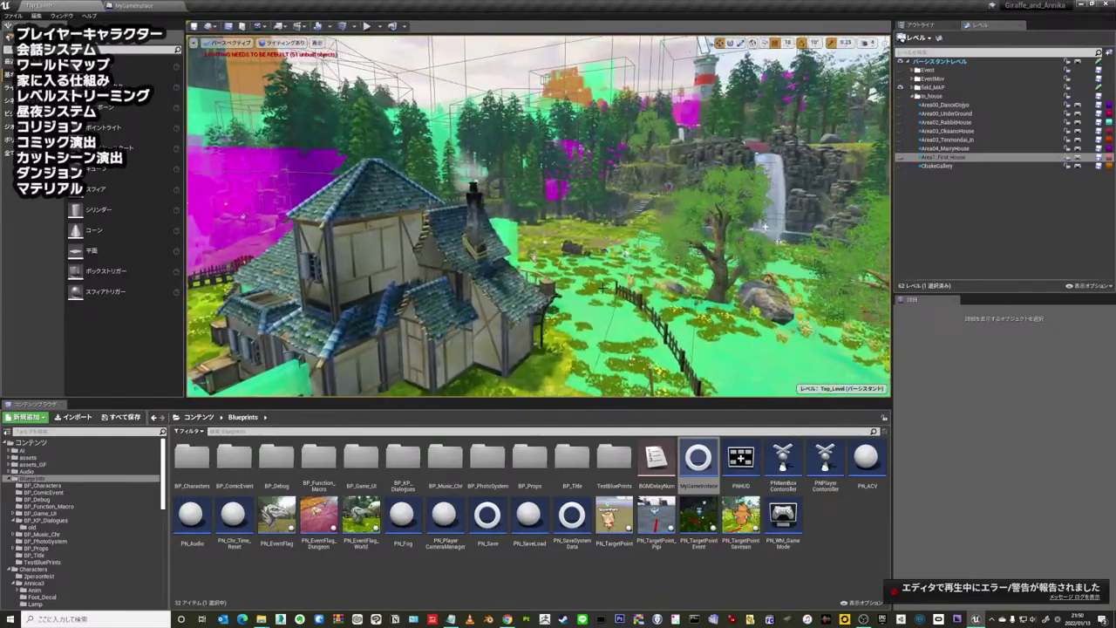
right_click_drag(602, 287, 616, 278)
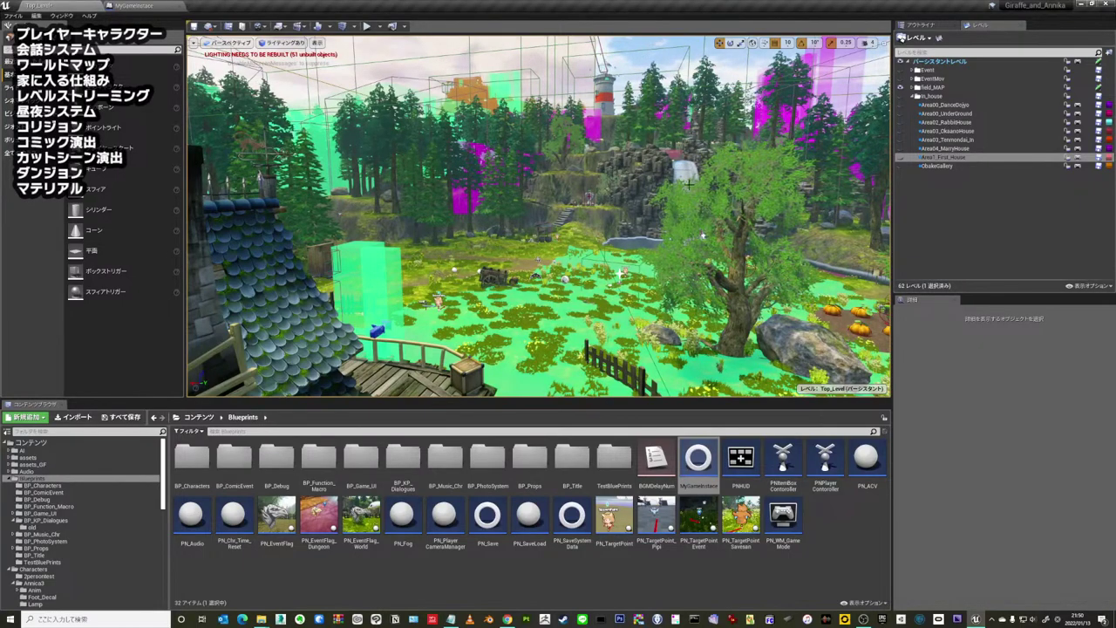
left_click(932, 87)
left_click(950, 157)
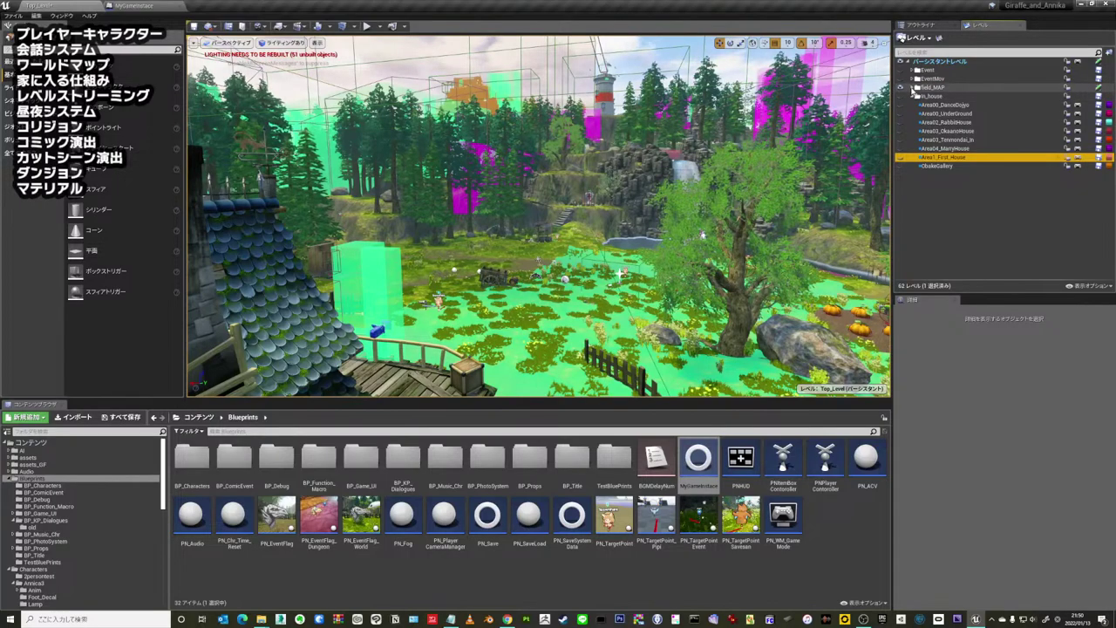
- Expand field_MAP and toggle WD_colimap's visibility off and on twice to compare collision overlays
left_click(912, 88)
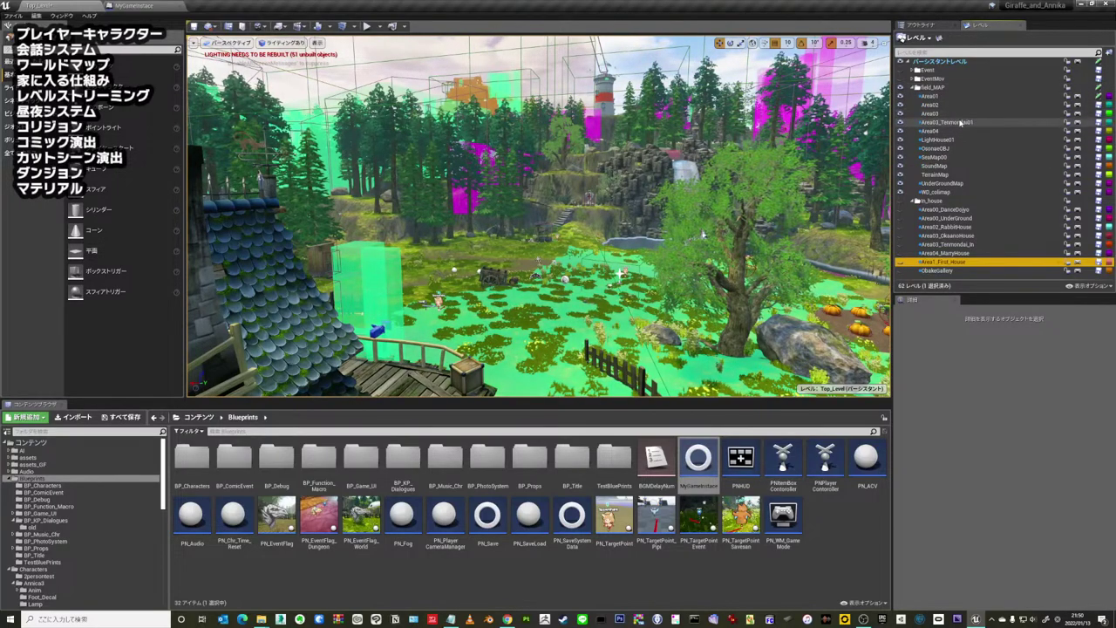
left_click(932, 192)
left_click(901, 193)
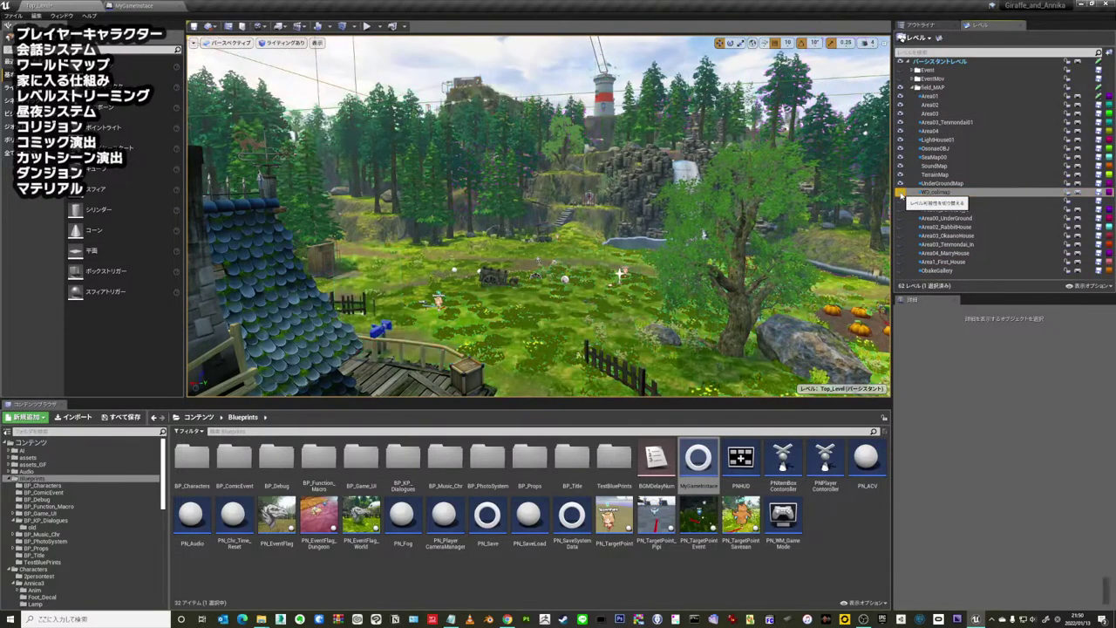
left_click(901, 194)
left_click(902, 194)
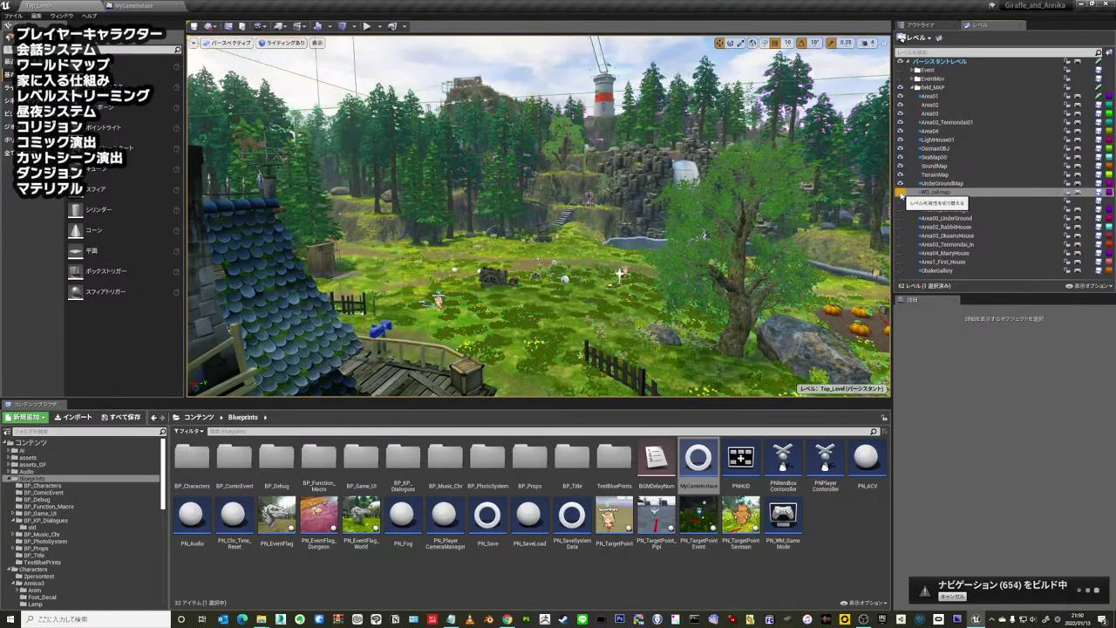
left_click(901, 193)
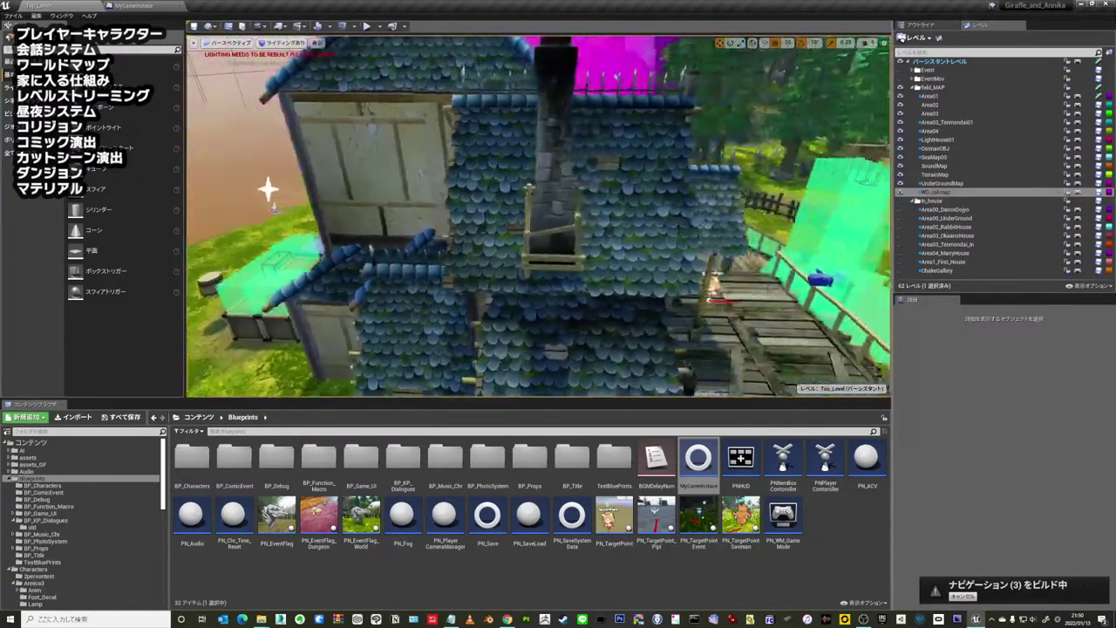
- Pull back over the house and select the green collision box Coll_Box123
right_click_drag(267, 189, 267, 190)
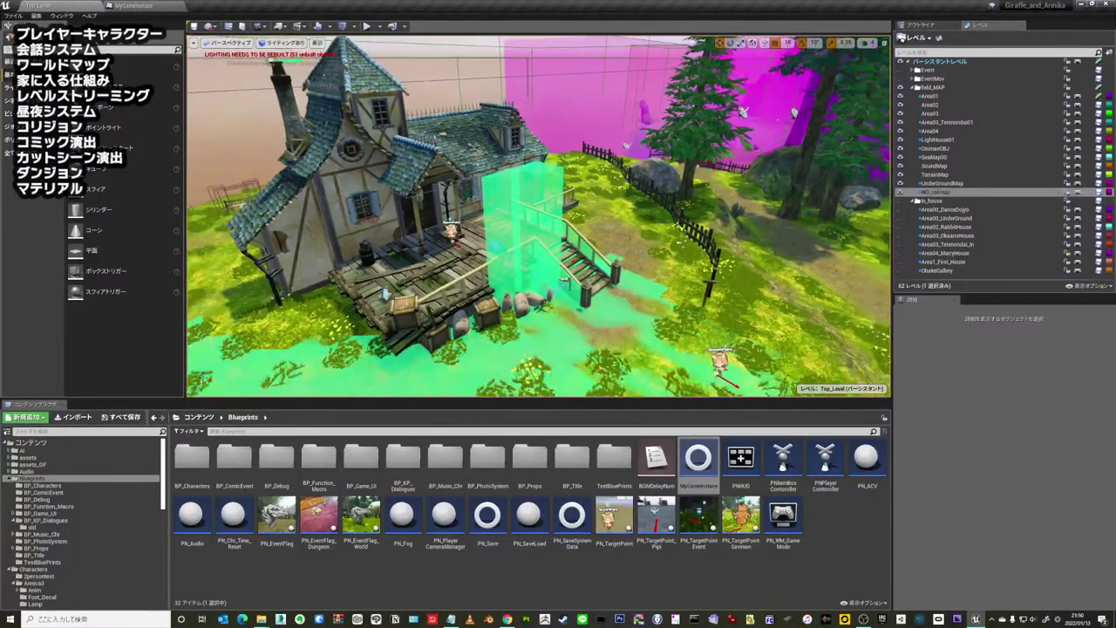
right_click_drag(486, 135, 486, 135)
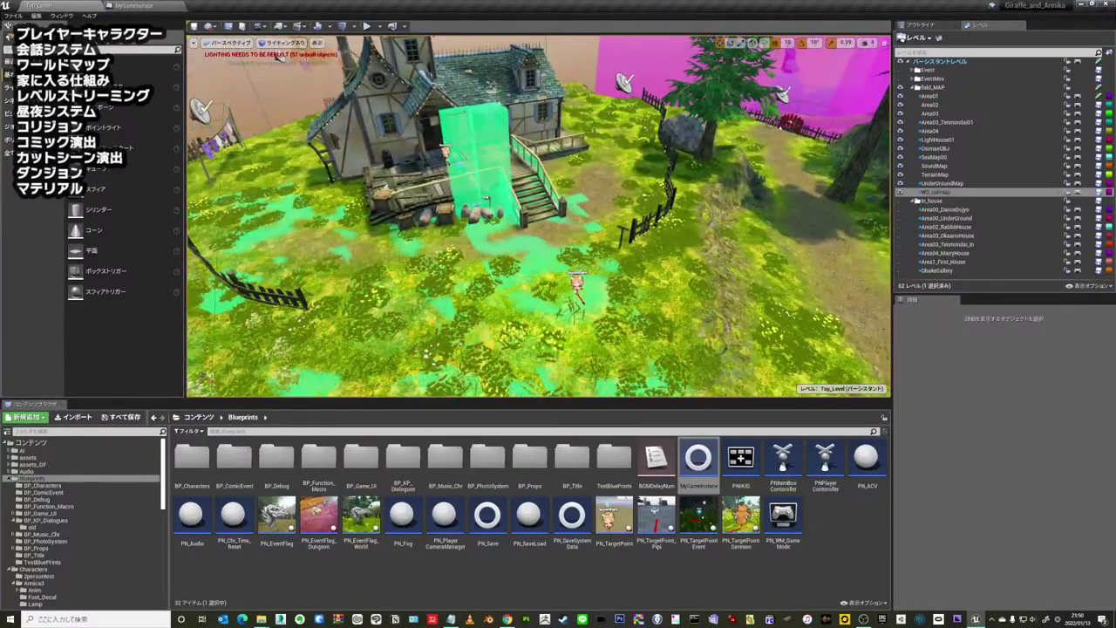
left_click(488, 188)
- Move toward the trees and select the purple Coll_Box2 to view its Details
right_click_drag(479, 126, 598, 170)
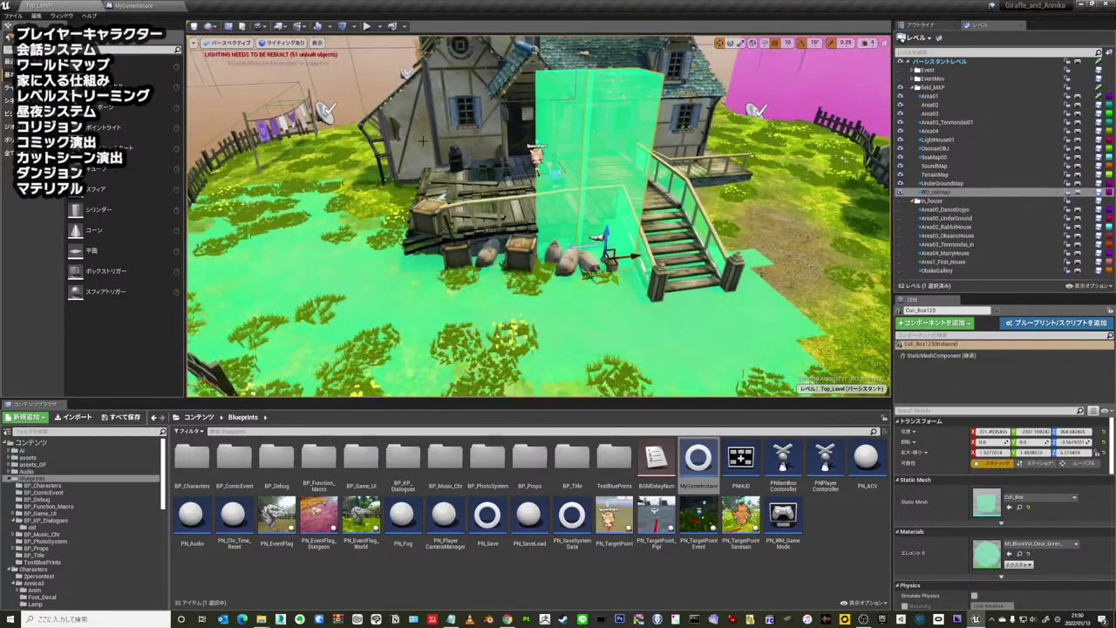
right_click_drag(422, 139, 421, 140)
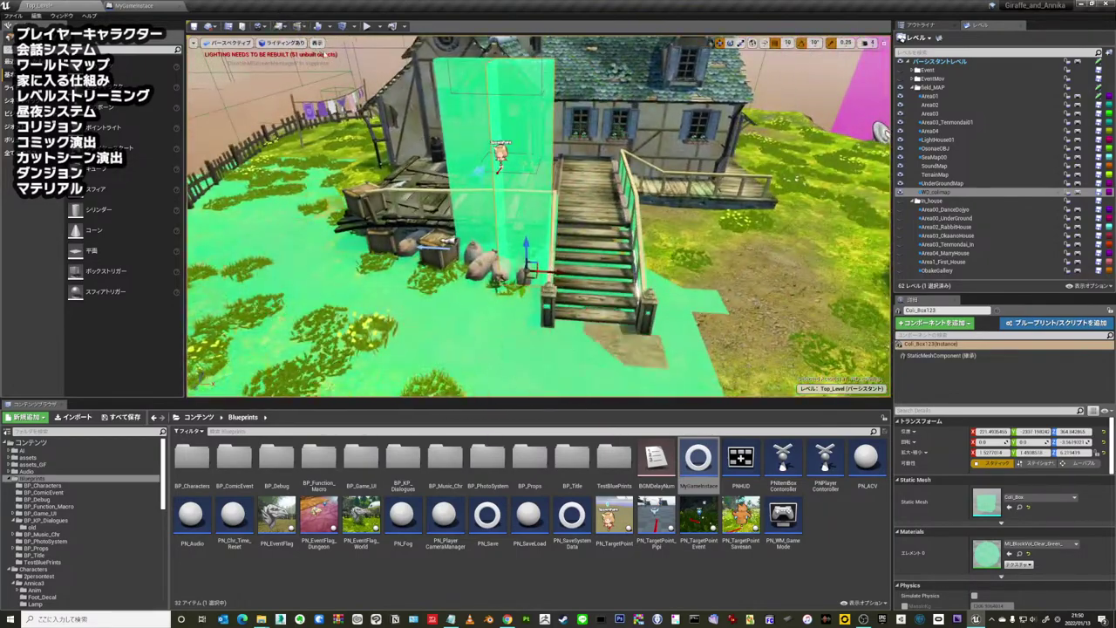
right_click_drag(531, 218, 532, 218)
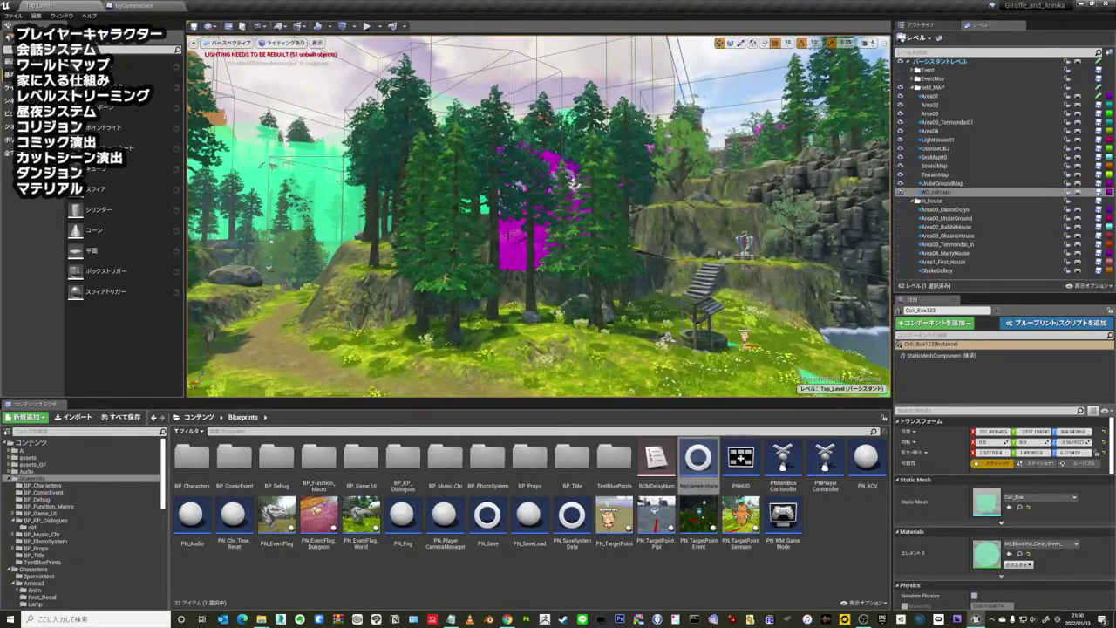
left_click(508, 233)
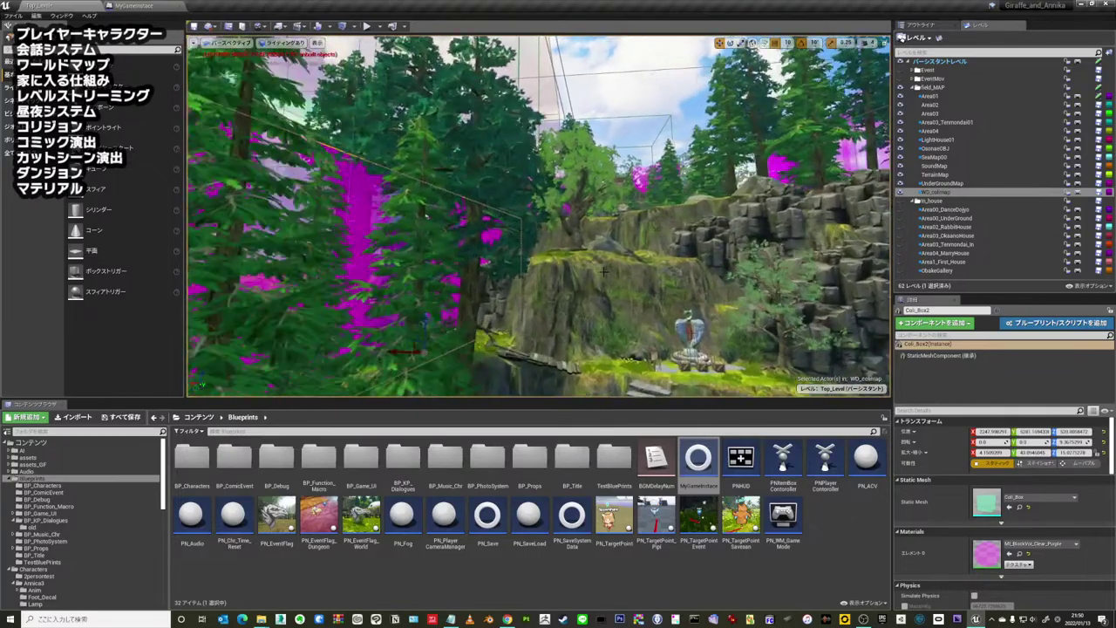
right_click_drag(604, 268, 603, 267)
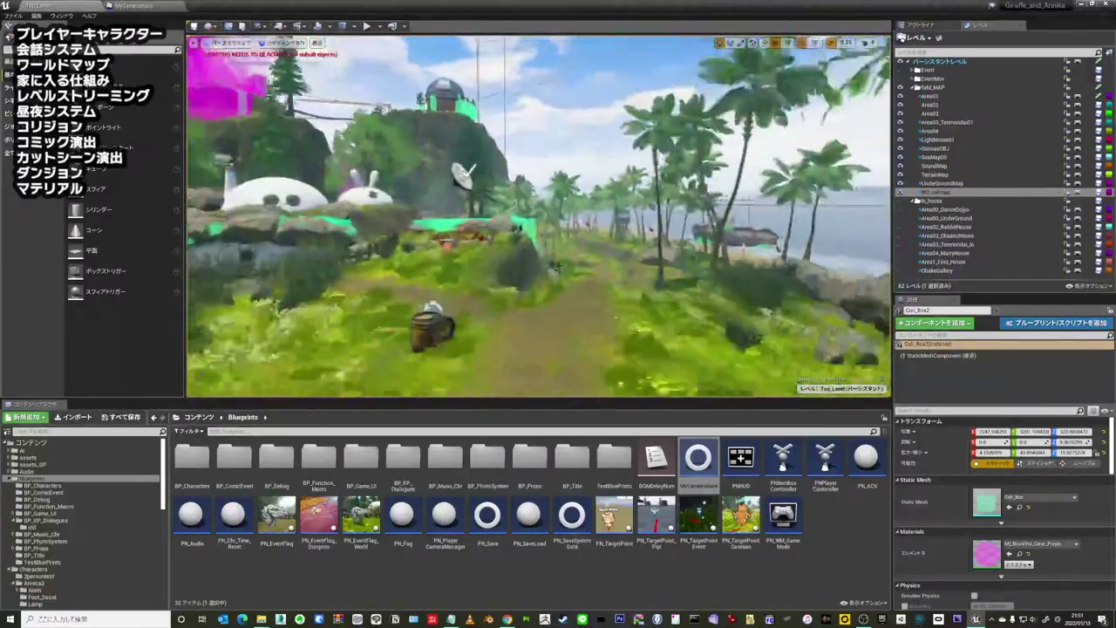
- Inspect the green collision boxes and the blue Box2 sound emitter, then switch to Player Collision view
mouse_move(602, 231)
right_mouse_down()
mouse_move(721, 143)
mouse_move(571, 264)
right_mouse_up()
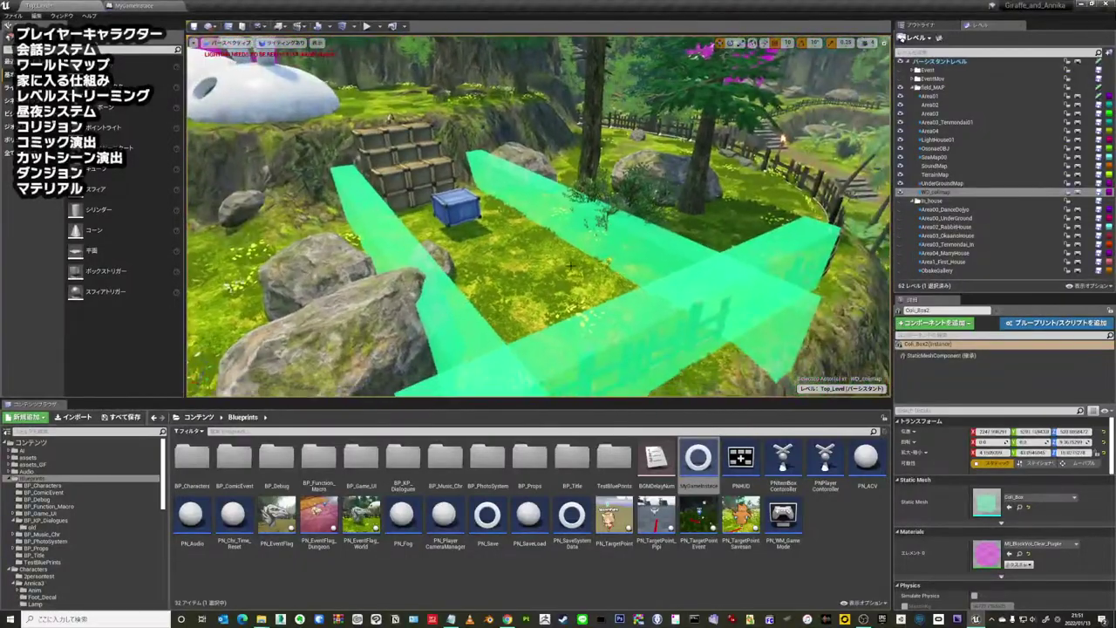
left_click(657, 252)
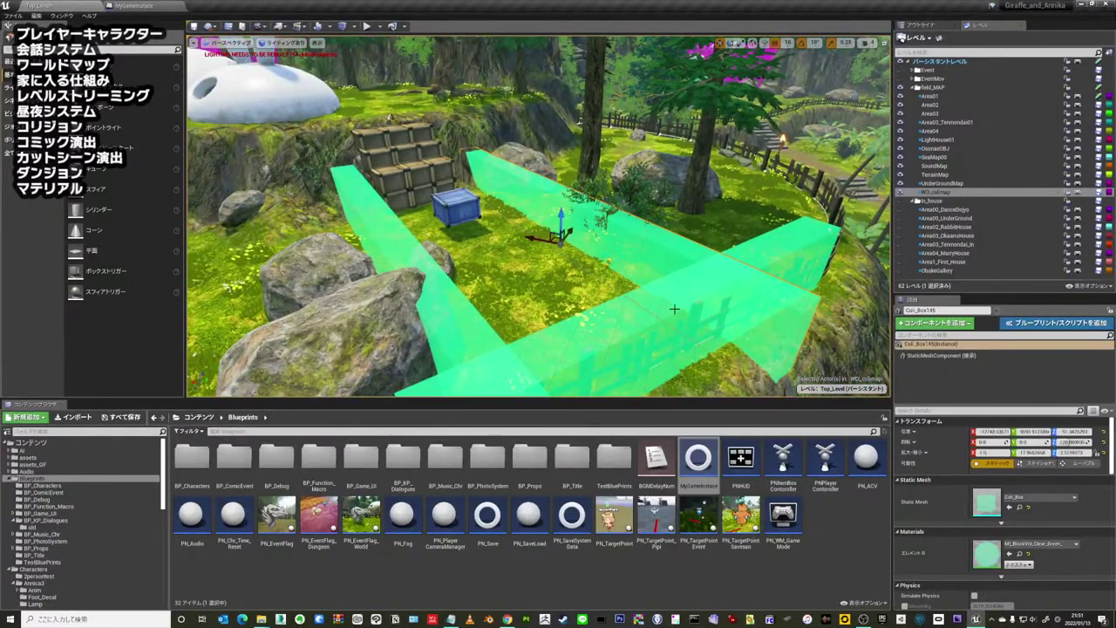
left_click(468, 314)
left_click(466, 206)
mouse_move(467, 207)
right_mouse_down()
mouse_move(567, 226)
mouse_move(624, 267)
mouse_move(611, 261)
mouse_move(853, 131)
right_mouse_up()
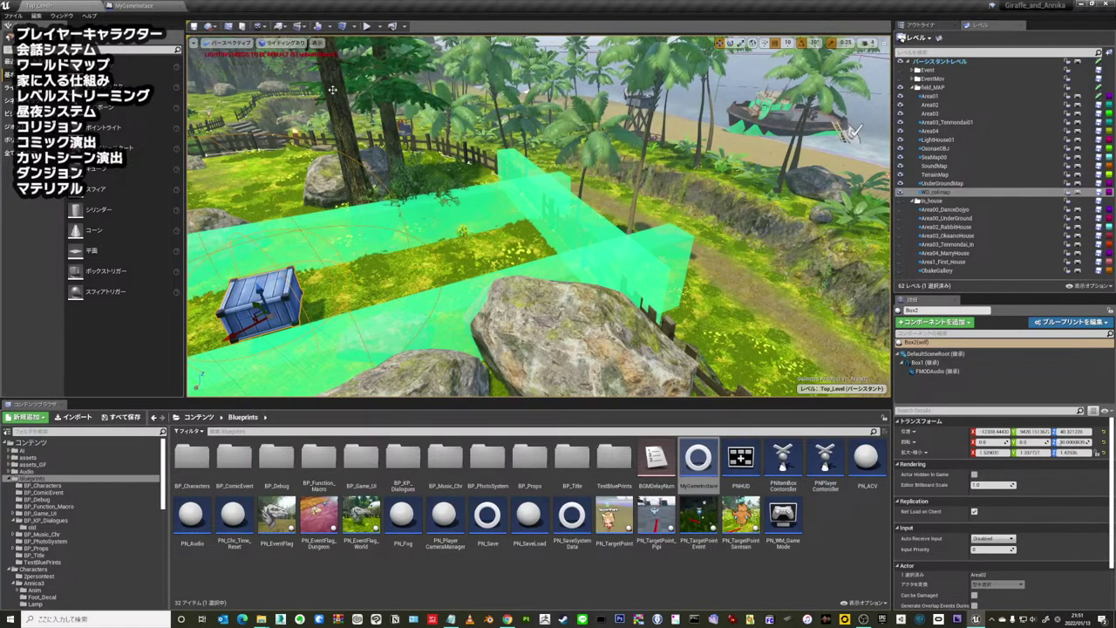
right_click_drag(852, 131, 255, 207)
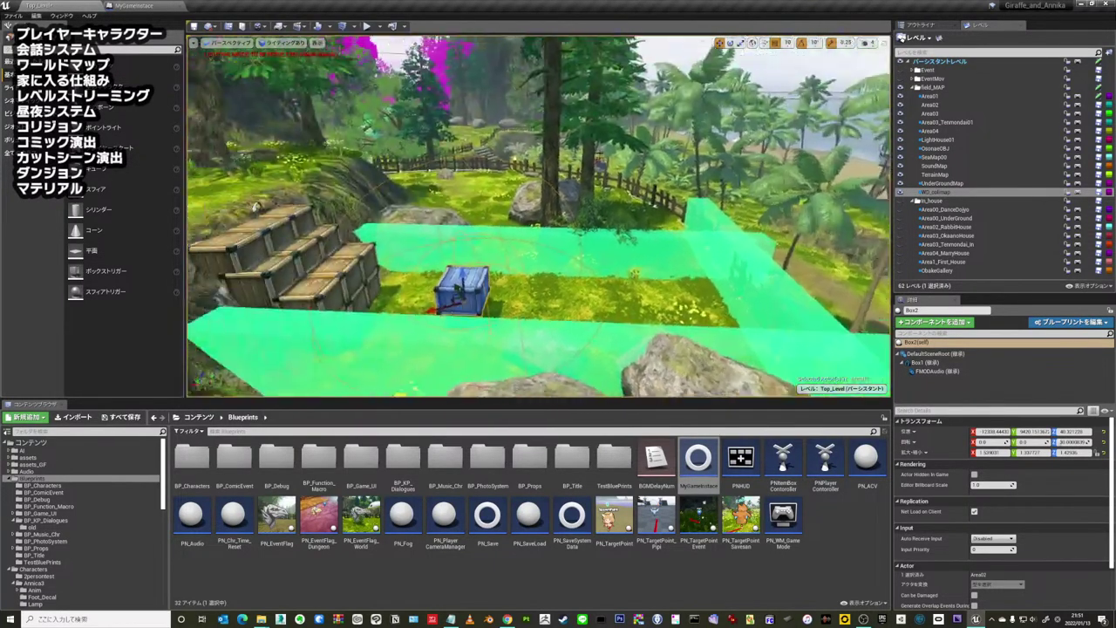
left_click(316, 43)
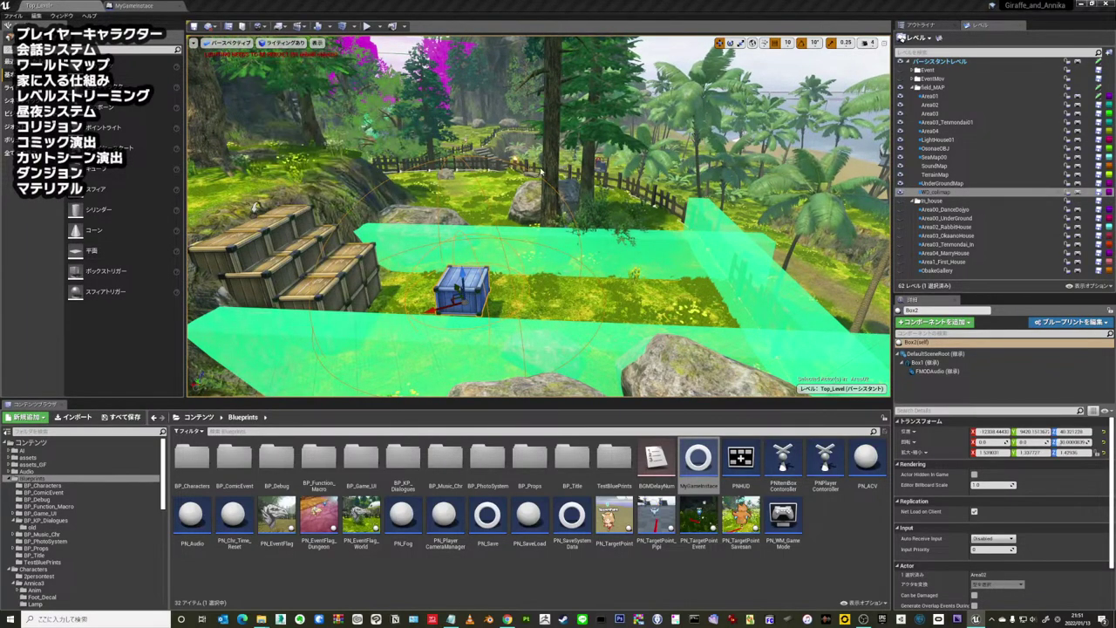
right_click_drag(540, 172, 610, 174)
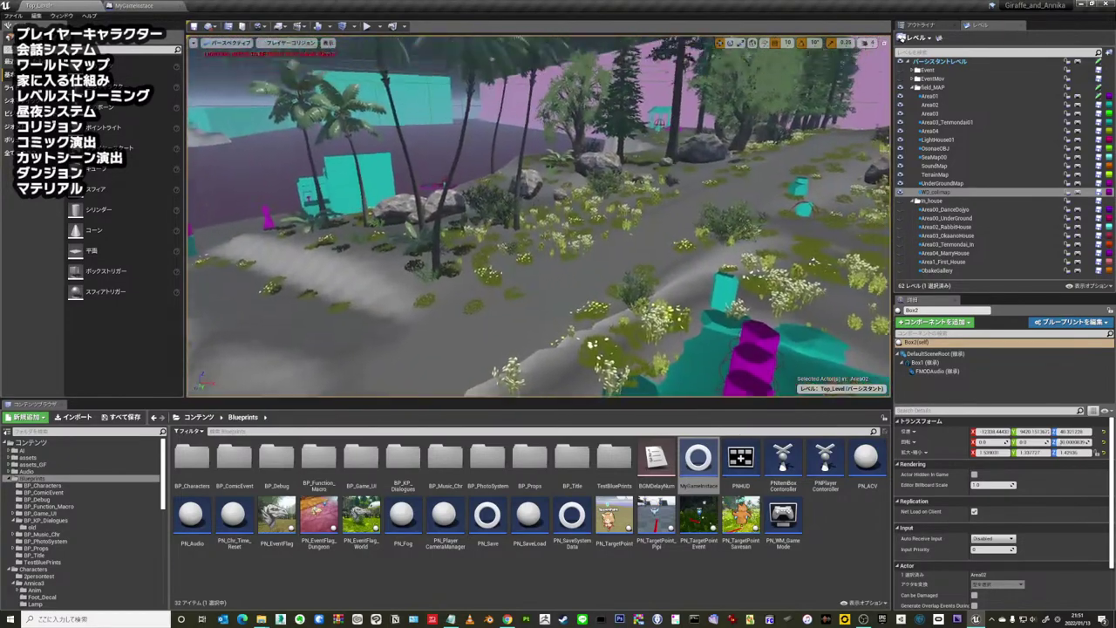
- Fly through the Player Collision view along forest paths toward the cyan and magenta collision walls
right_click_drag(540, 209, 512, 237)
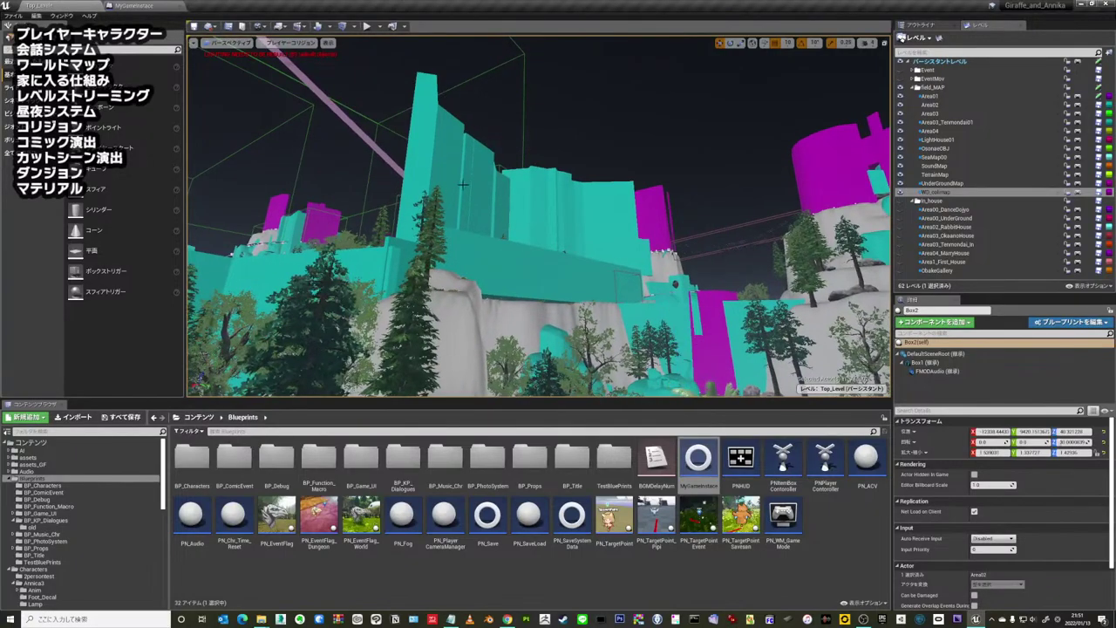
mouse_move(463, 184)
right_mouse_down()
mouse_move(475, 210)
mouse_move(517, 202)
mouse_move(567, 314)
right_mouse_up()
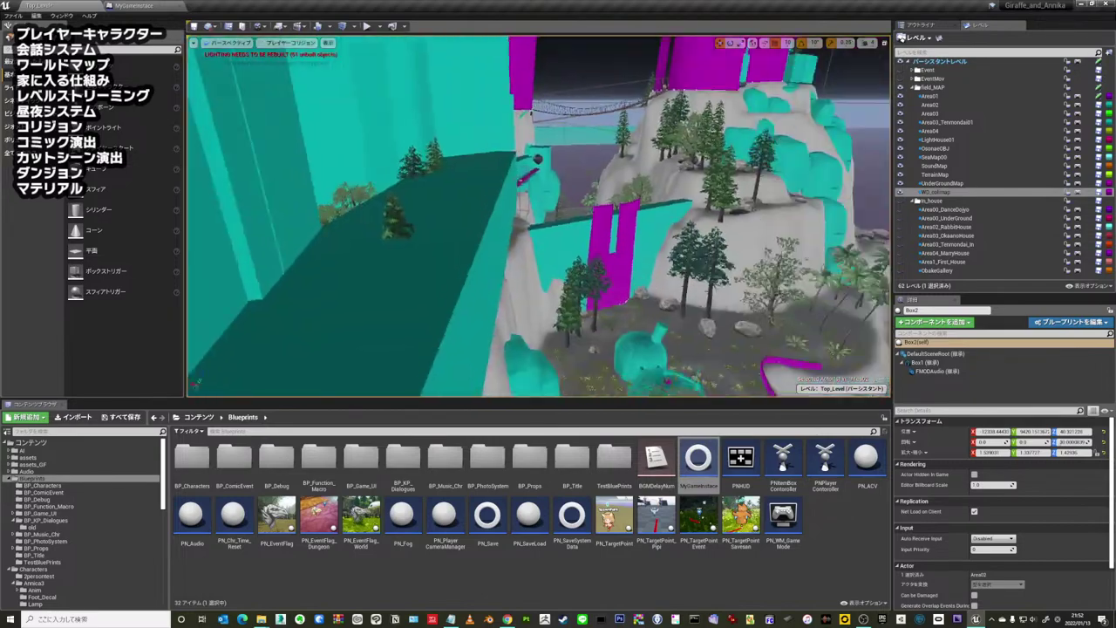
right_click_drag(563, 271, 563, 271)
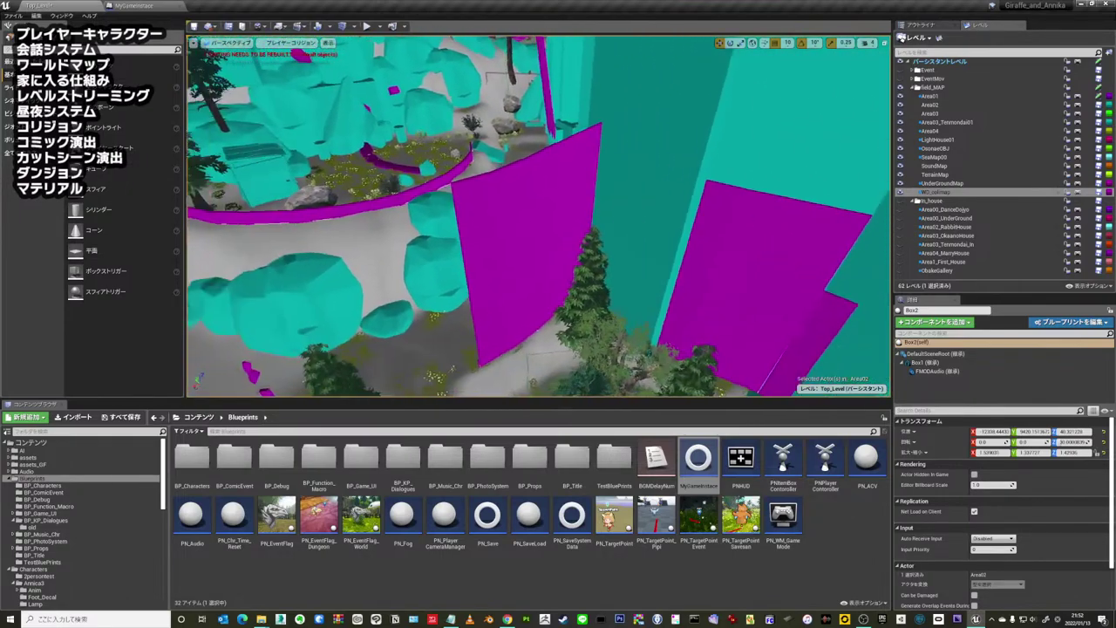
right_click_drag(543, 167, 540, 178)
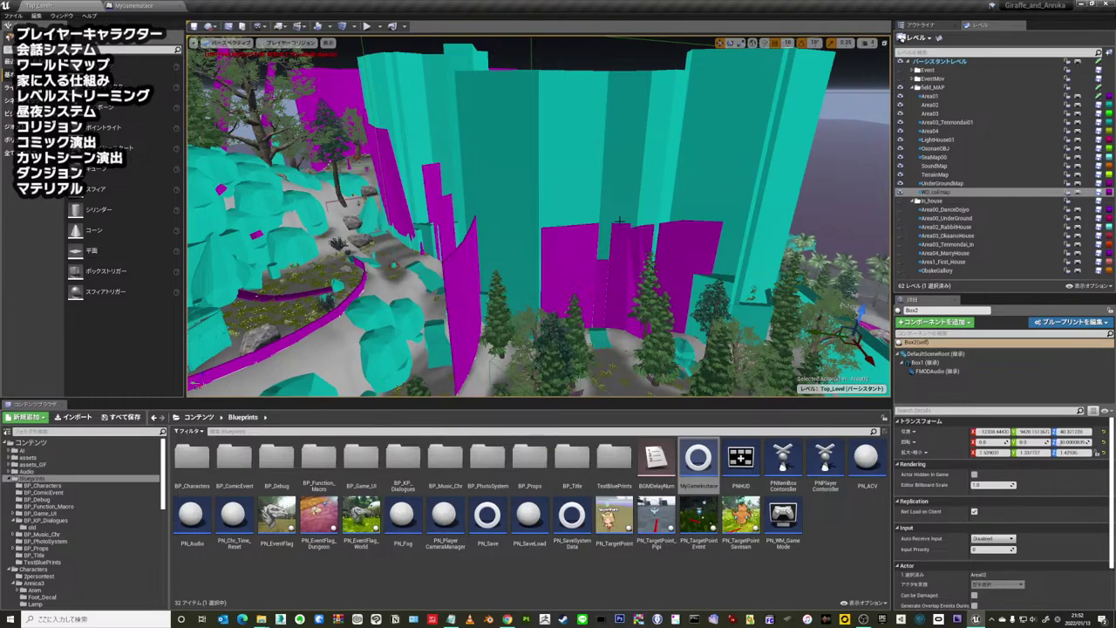
right_click_drag(619, 222, 625, 211)
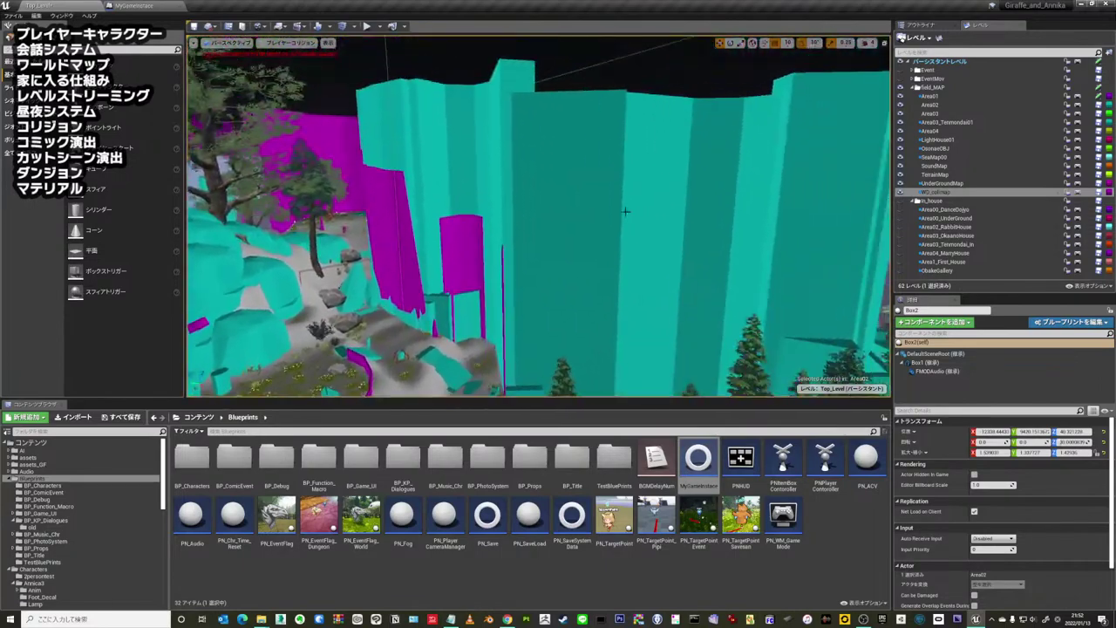
- Switch the viewport back to Lit and look down over the cliff and stairs
left_click(289, 43)
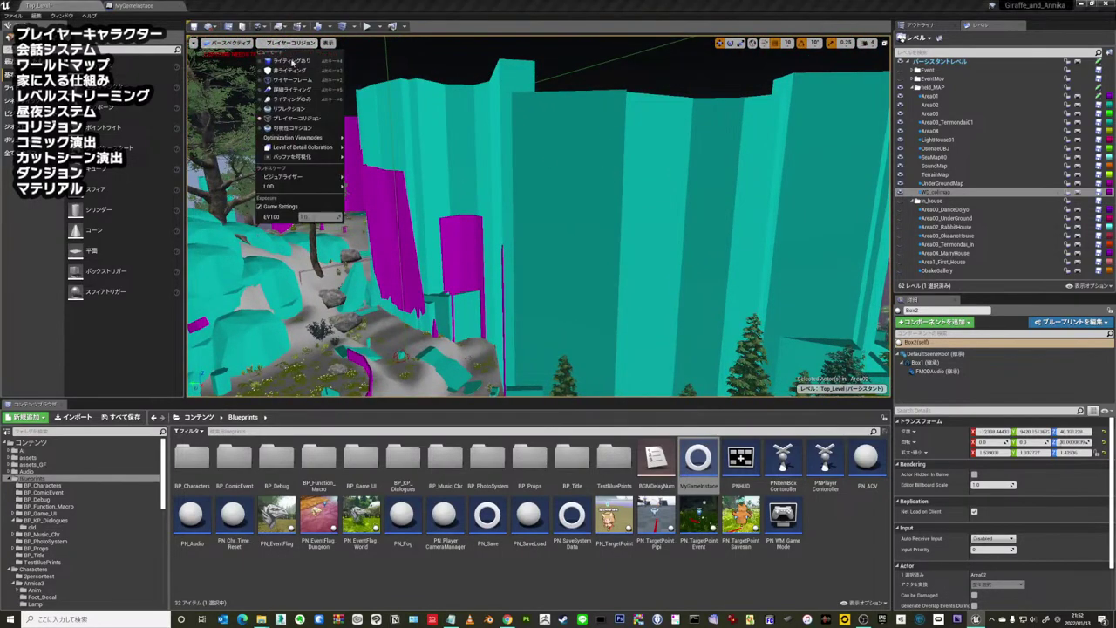
left_click(293, 70)
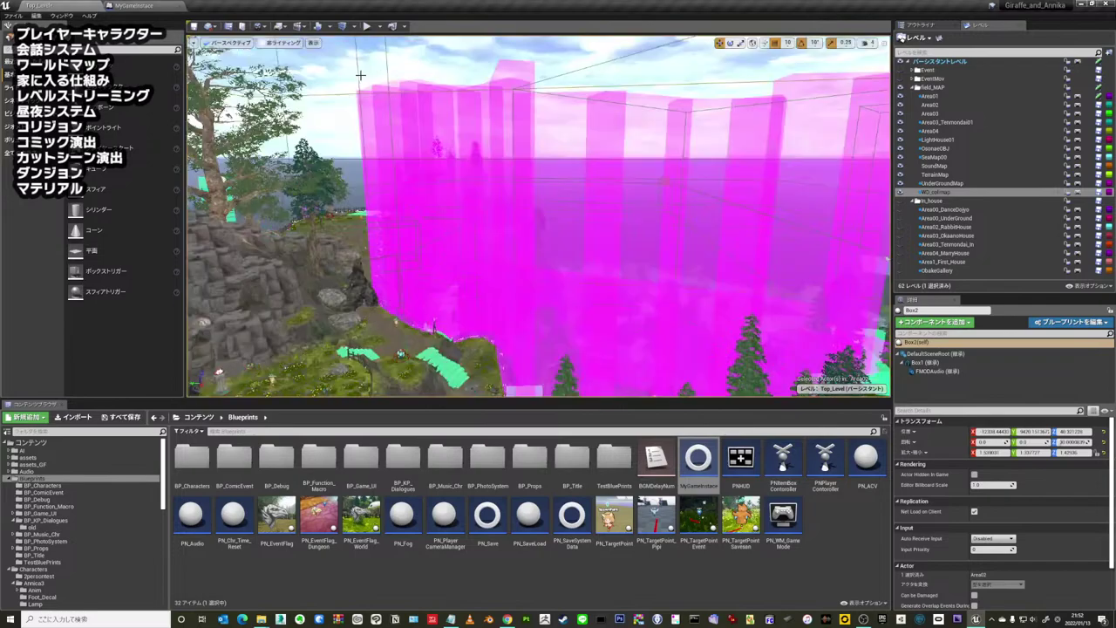
right_click_drag(496, 210, 497, 211)
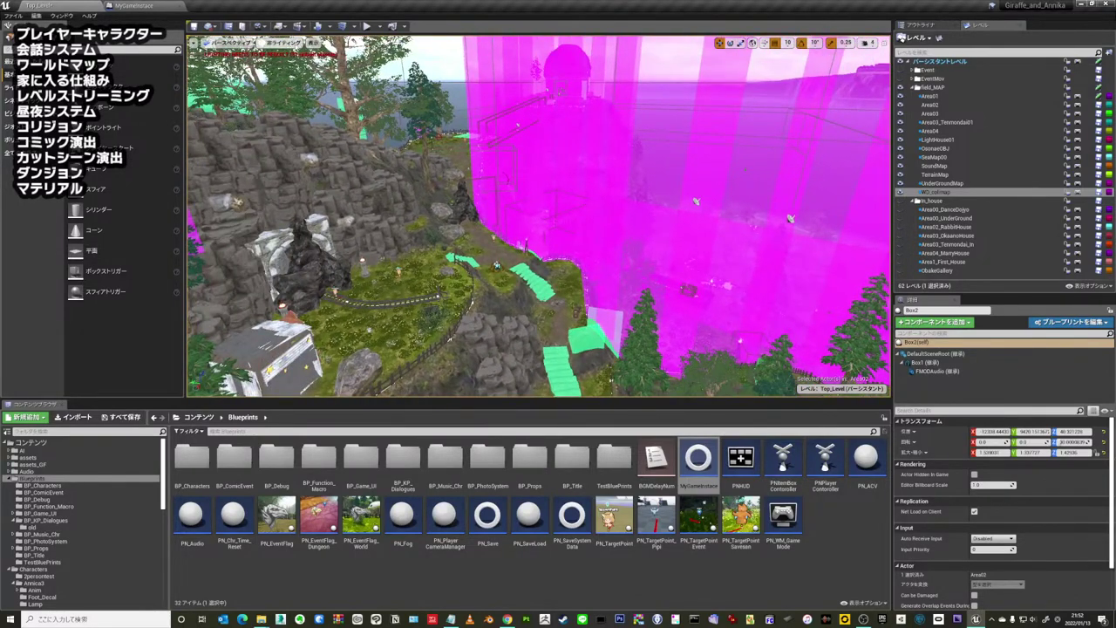
- Show the Player Collision view and fly down through the cliff past the magenta collision walls
left_click(286, 43)
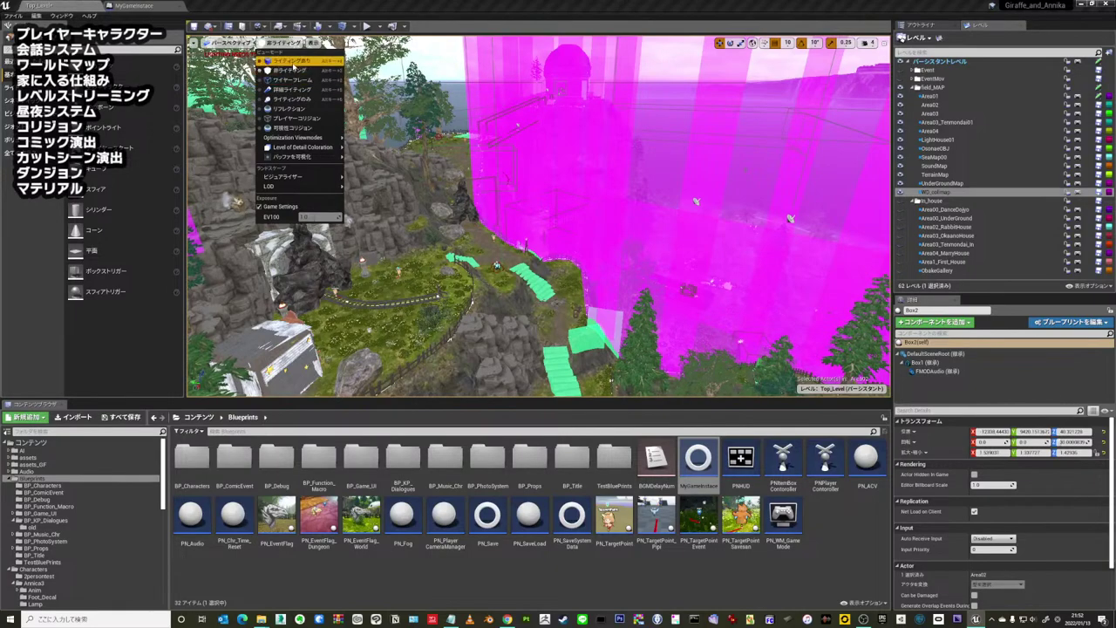
left_click(295, 118)
right_click_drag(497, 211, 497, 211)
right_click_drag(653, 183, 702, 191)
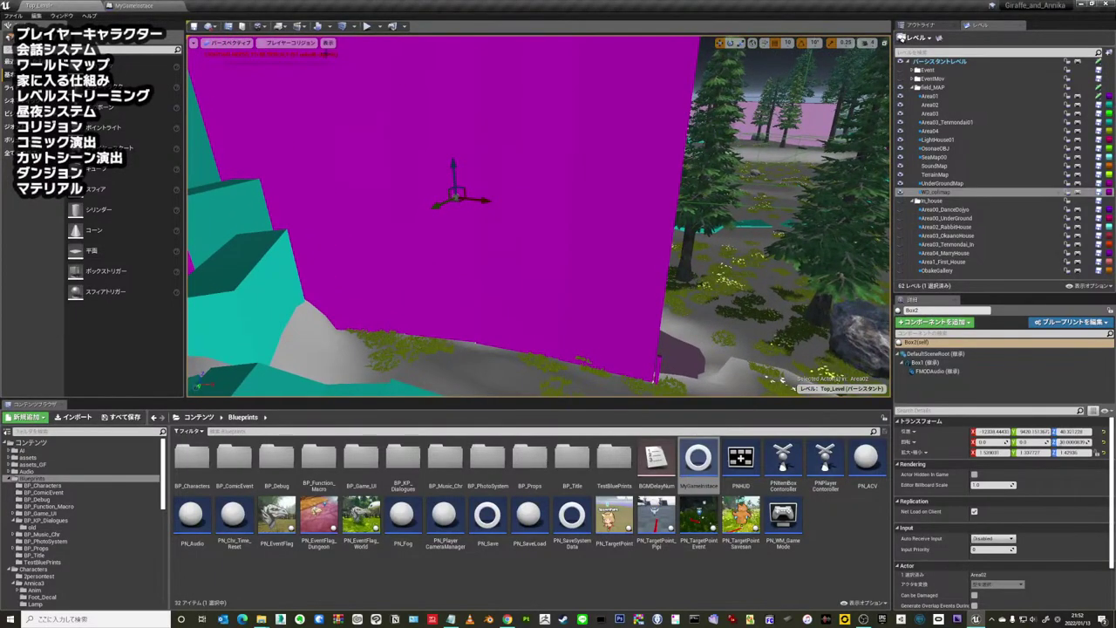
- Return to Lit and fly forward toward the wooden fence
left_click(290, 42)
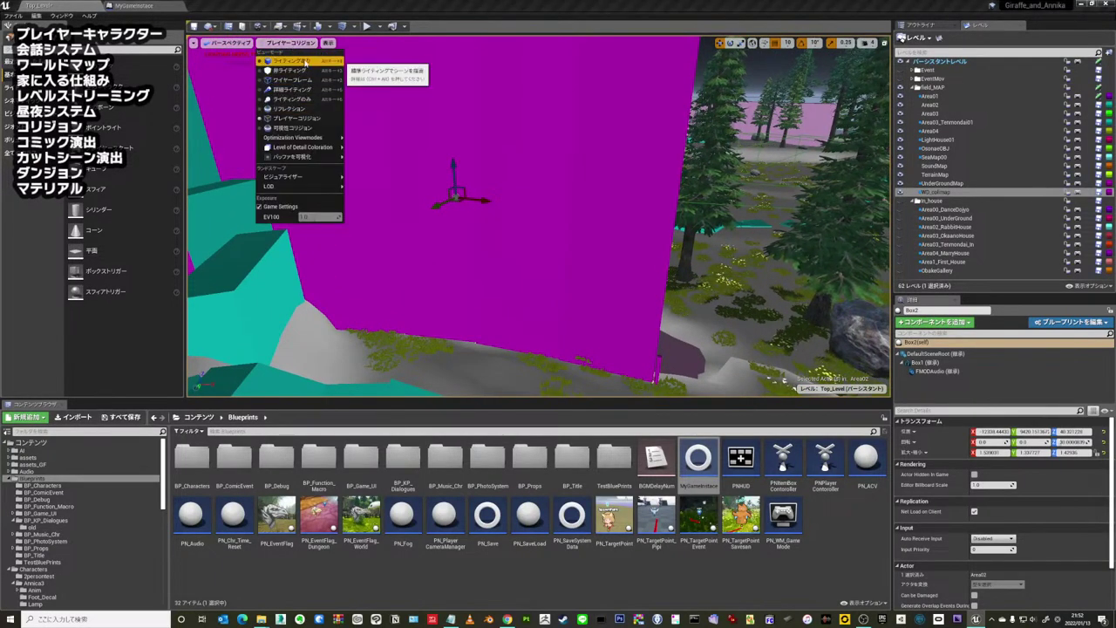
left_click(293, 61)
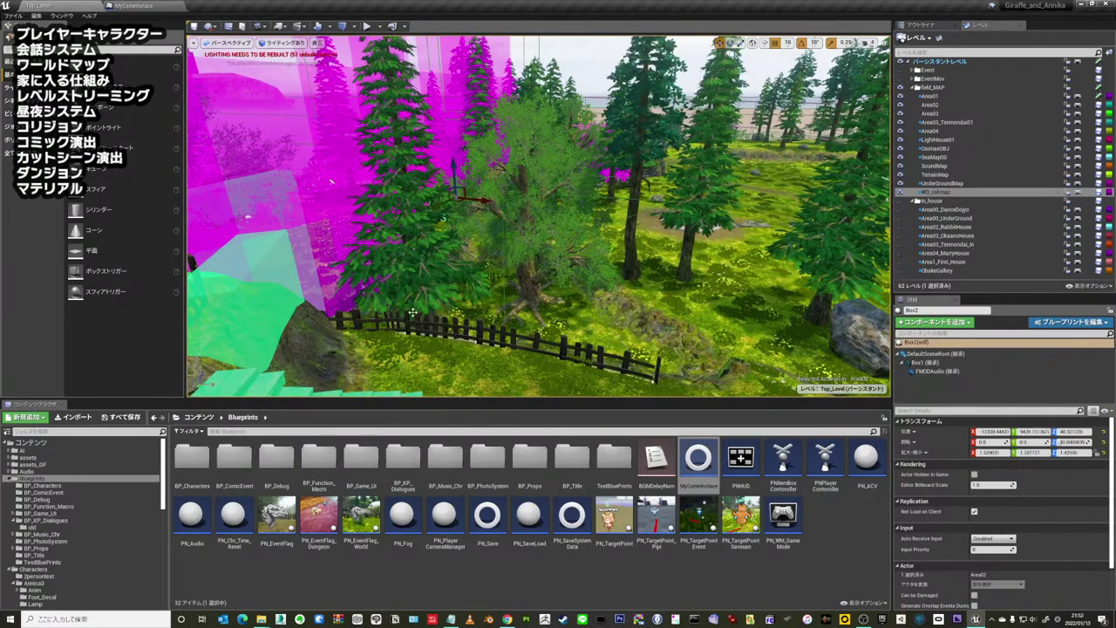
mouse_move(331, 181)
right_mouse_down()
mouse_move(580, 350)
mouse_move(558, 348)
mouse_move(533, 295)
mouse_move(294, 82)
right_mouse_up()
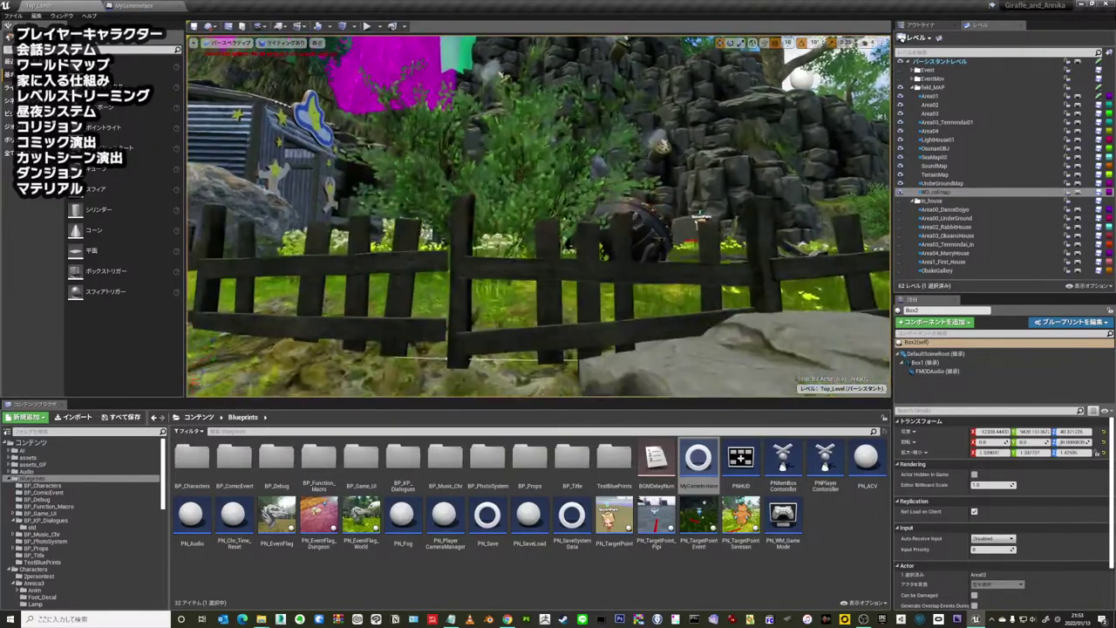
- Switch to Player Collision and focus on the magenta collision wall by the fence
left_click(284, 43)
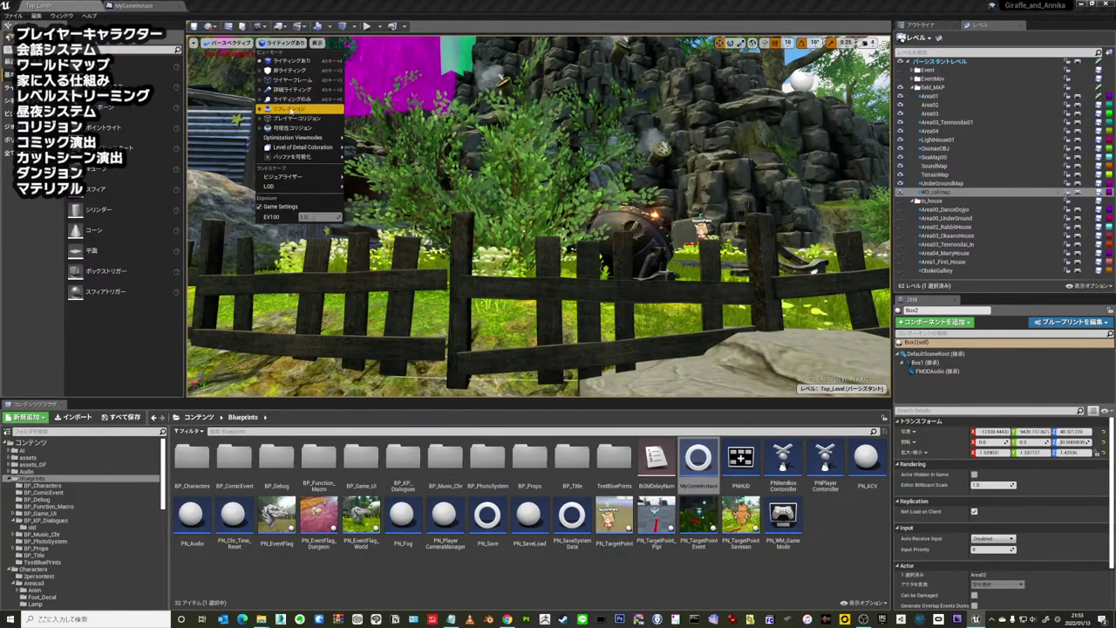
left_click(295, 122)
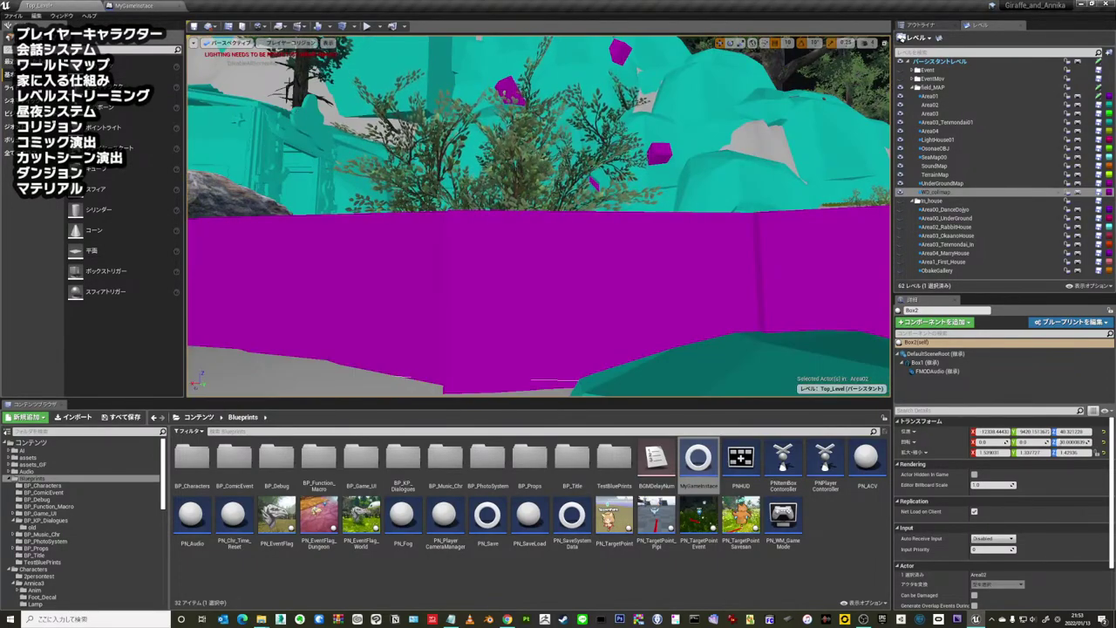
key("f")
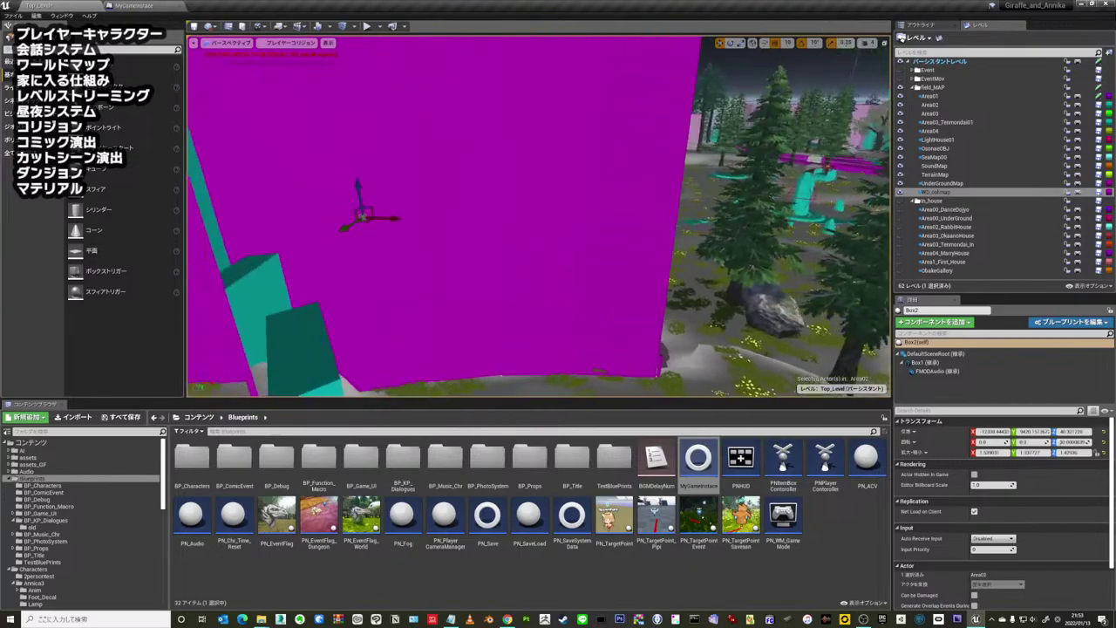
right_click_drag(536, 218, 558, 222)
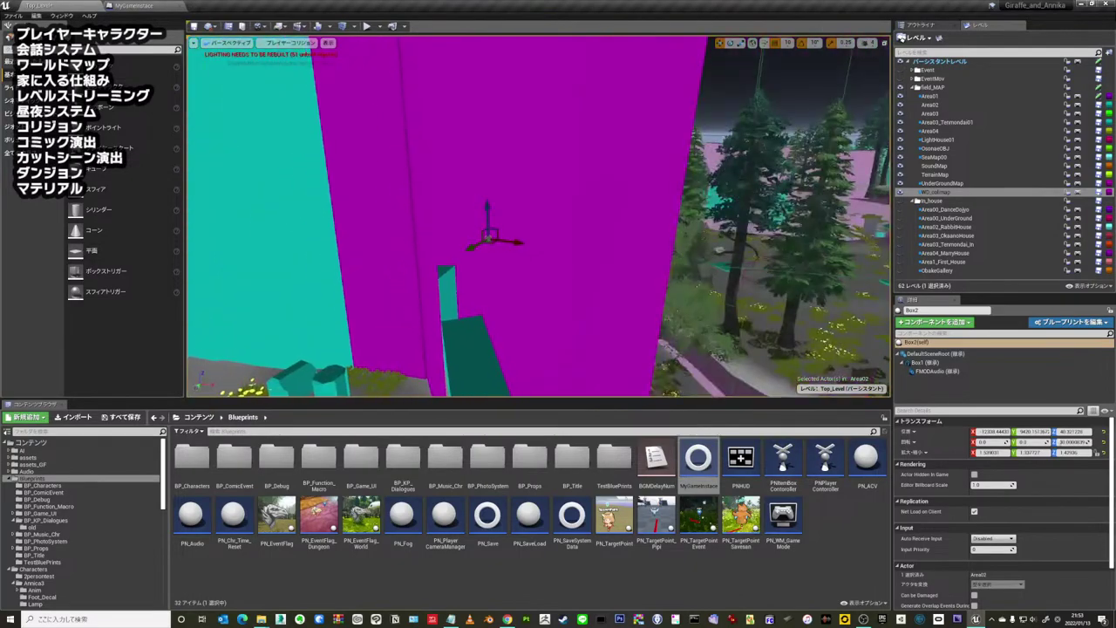
- Render the forest in Unlit mode and fly forward past the trees
left_click(290, 43)
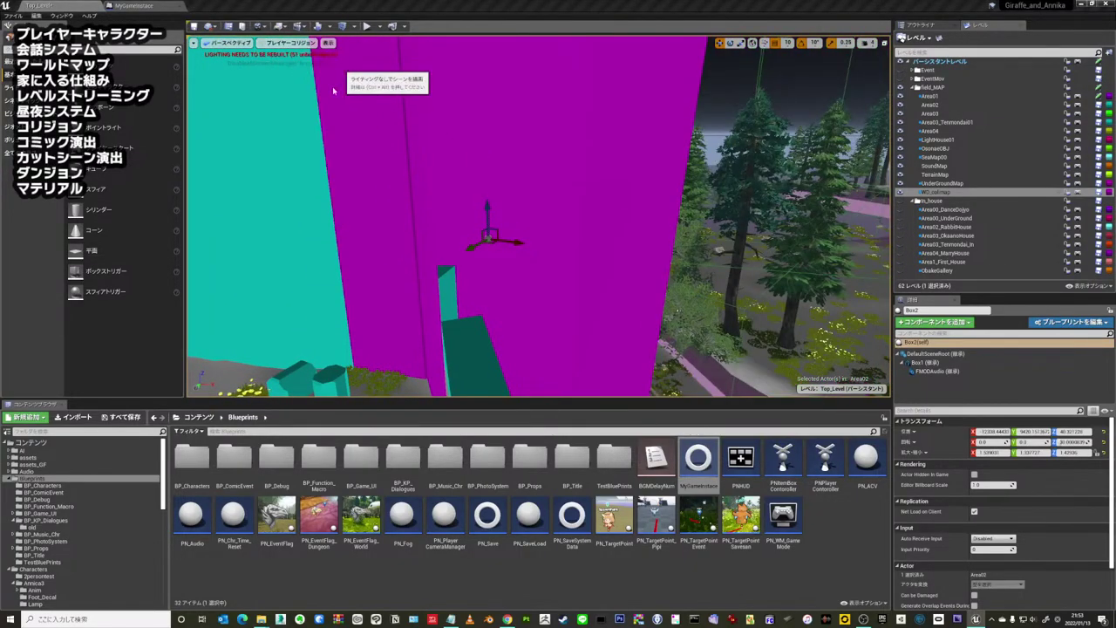
left_click(333, 89)
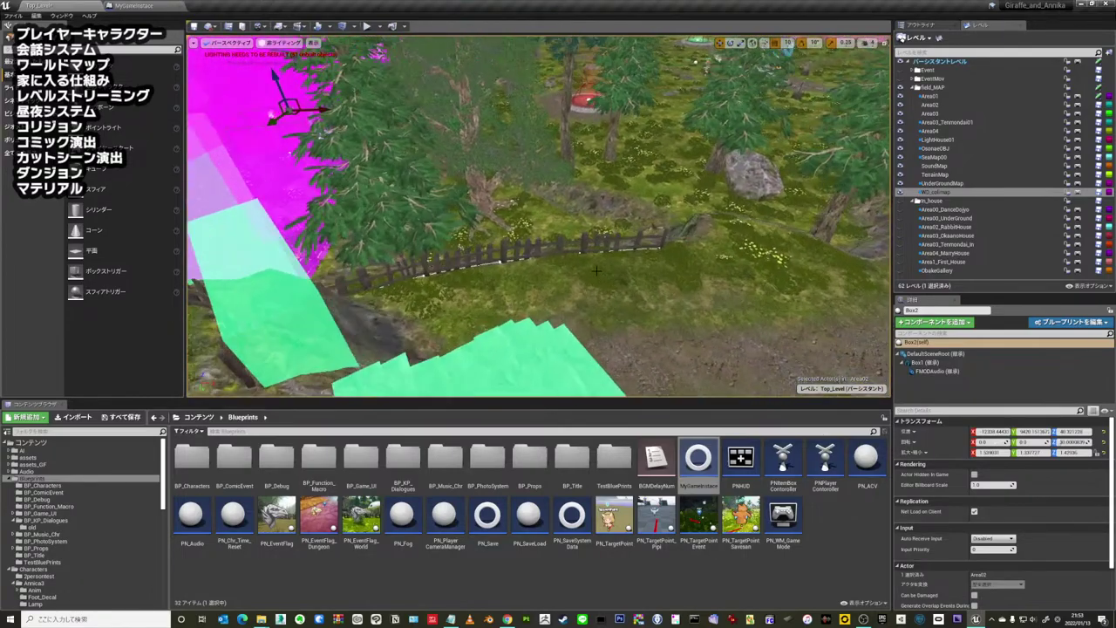
right_click_drag(536, 218, 541, 218)
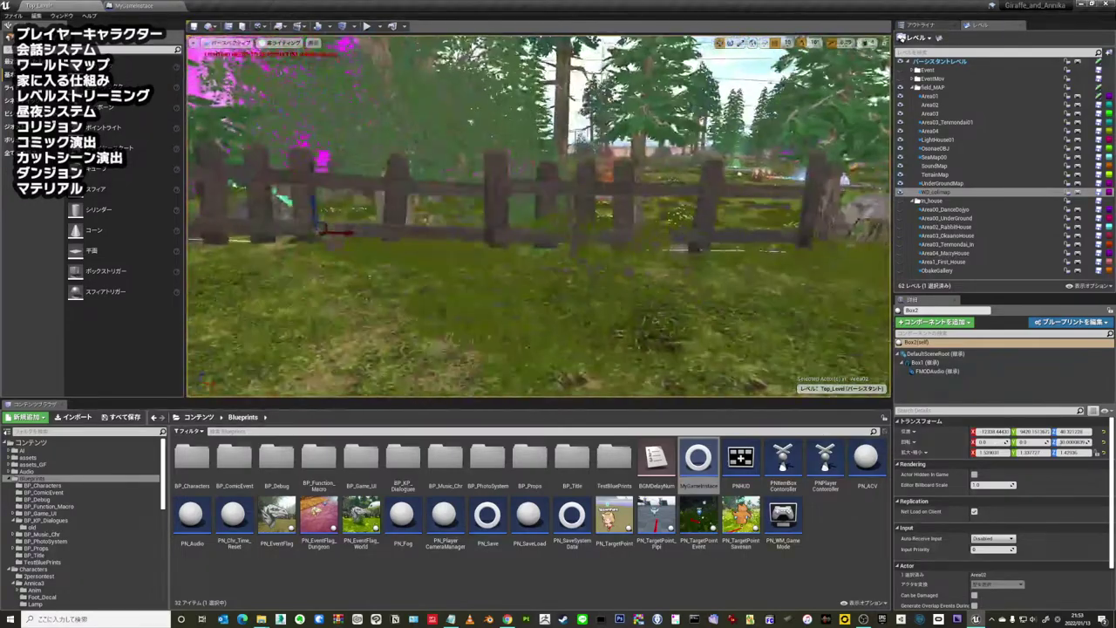
left_click(283, 43)
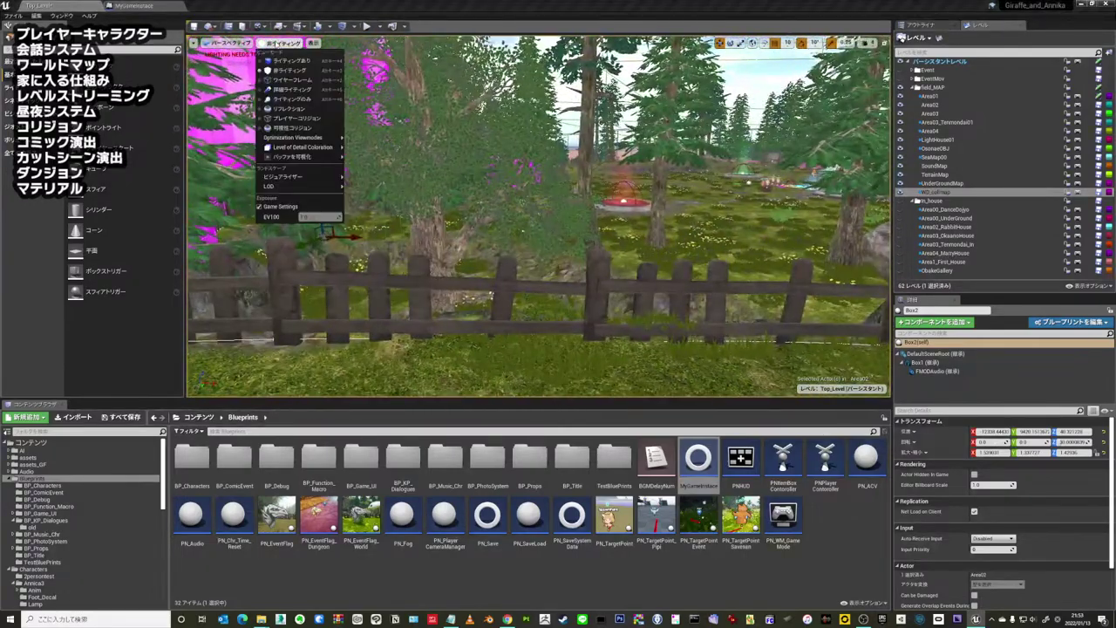
- Return to Lit and focus the first river landing volumes, up to WaterLandingPoint12
left_click(279, 60)
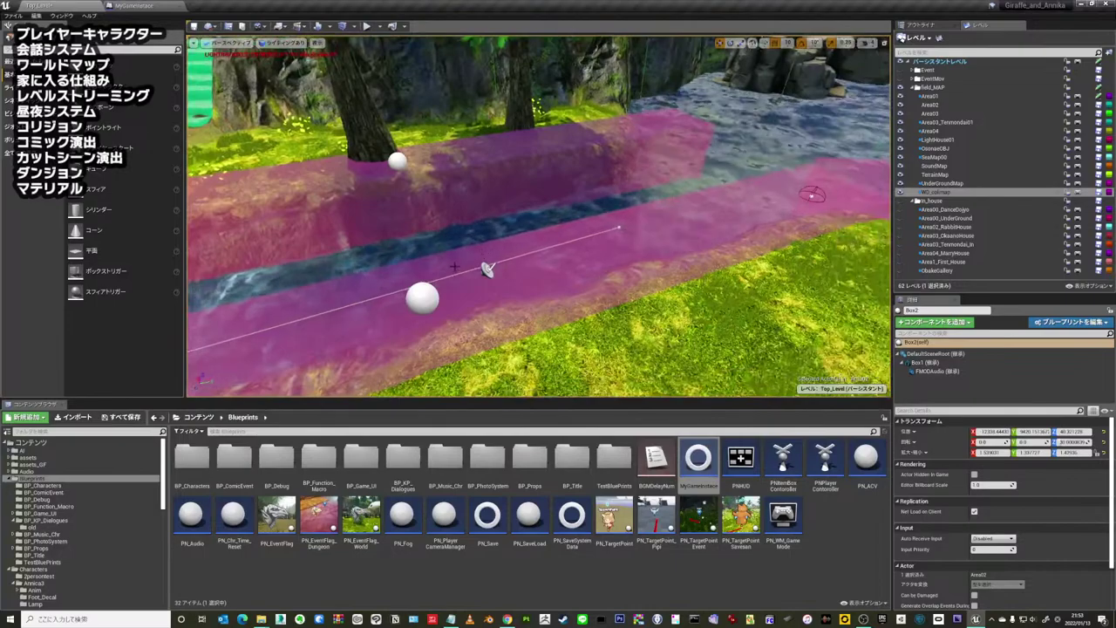
left_click(604, 246)
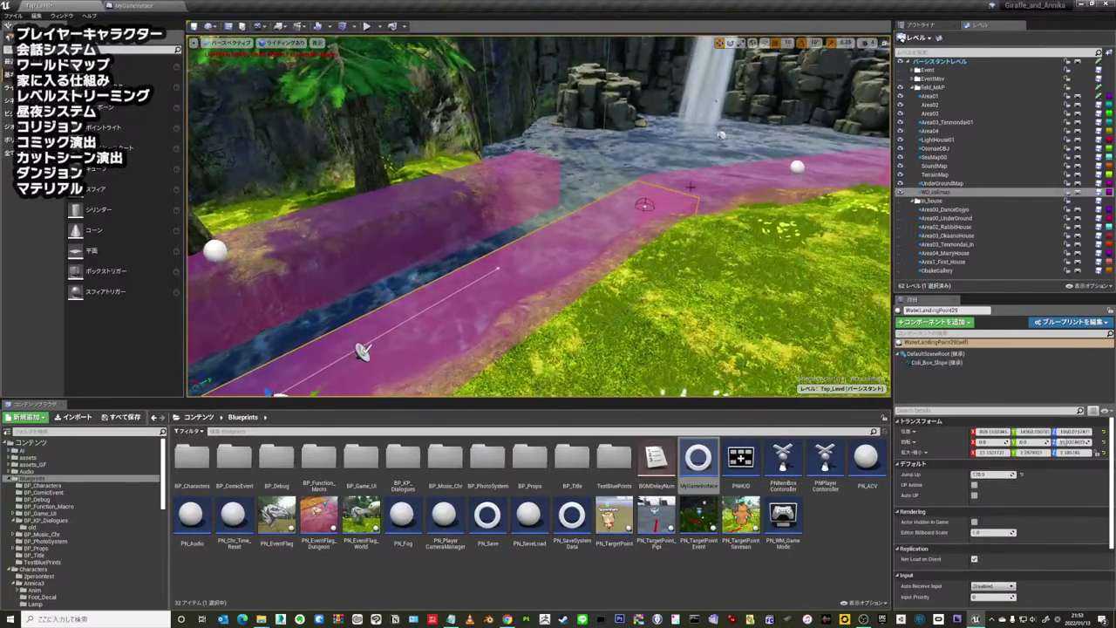
left_click(797, 166)
key("f")
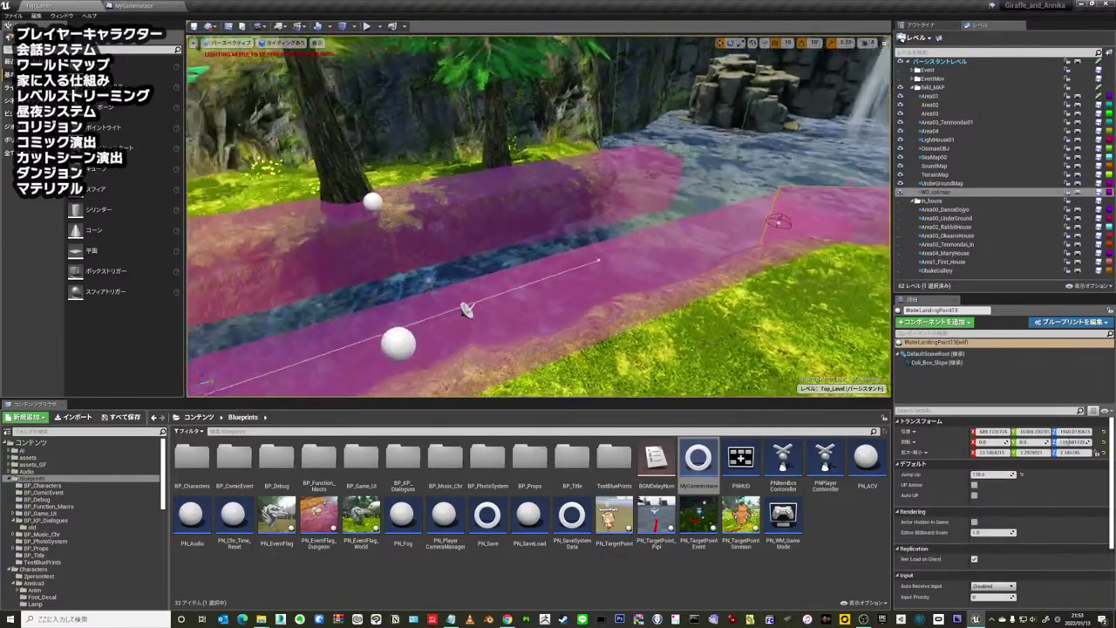
left_click(613, 183)
key("f")
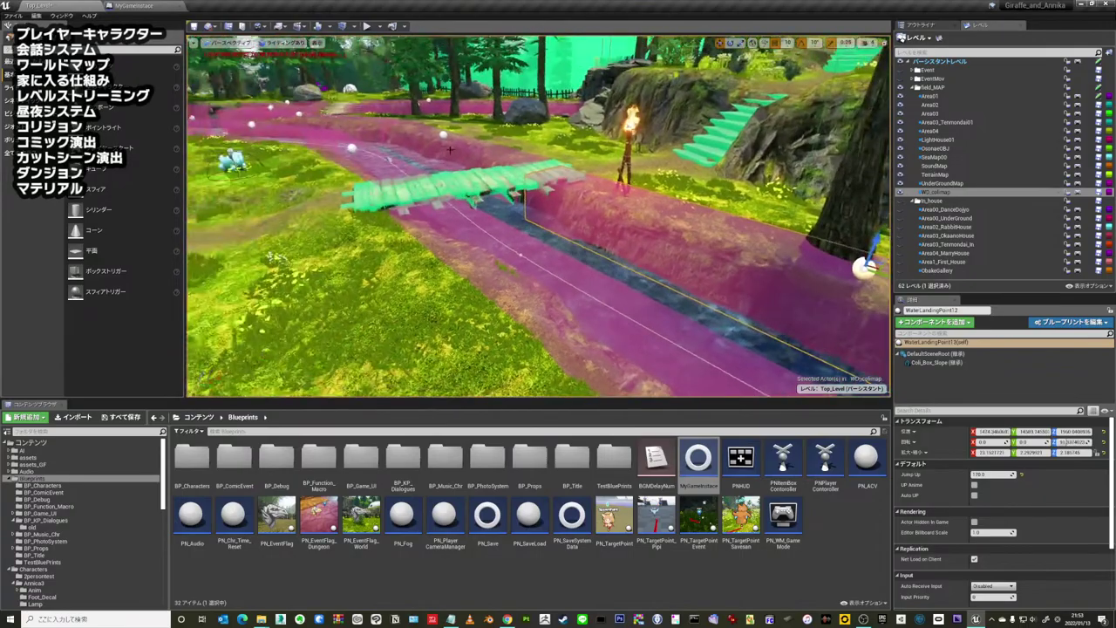
- Select WaterLandingPoint15 through 18 along the river, focusing on 16 and 18
left_click(442, 134)
left_click(350, 146)
key("f")
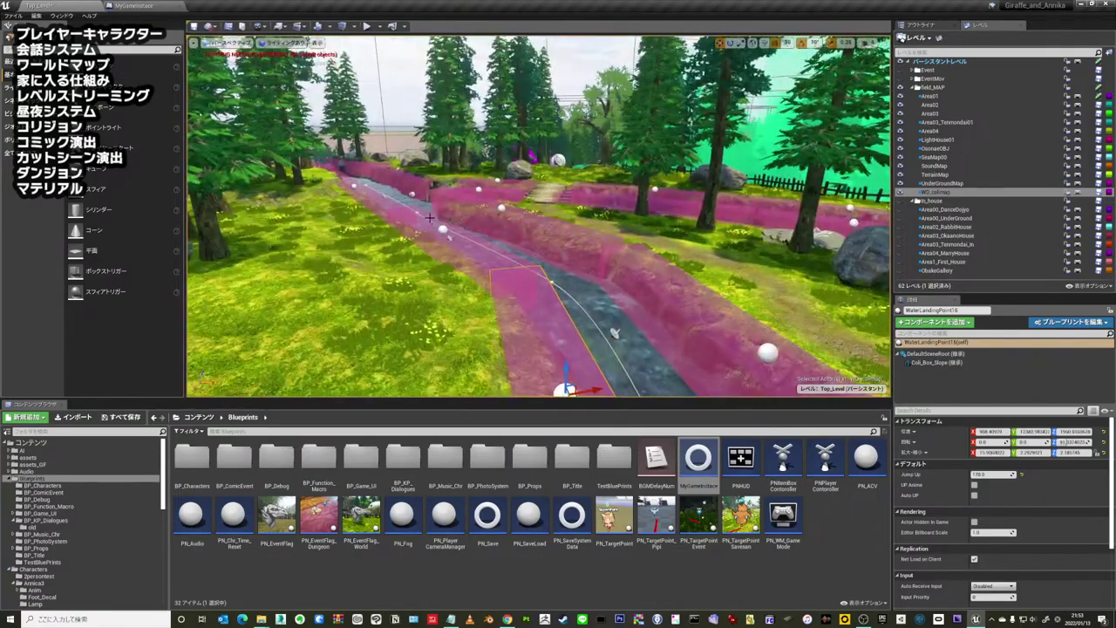
left_click(441, 229)
left_click(501, 207)
key("f")
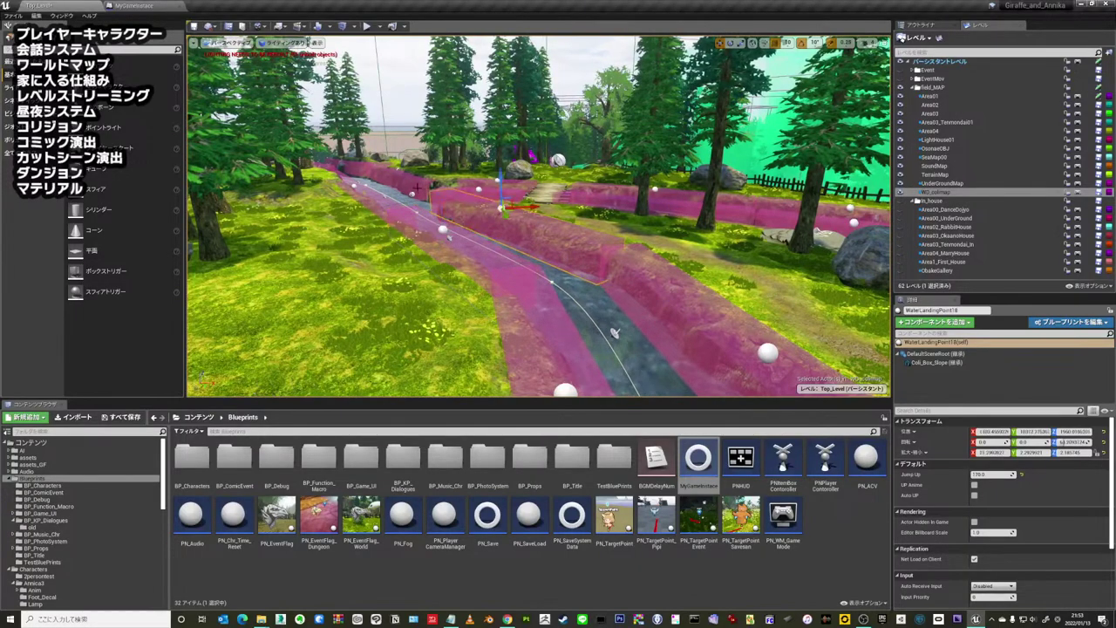
- Orbit around WaterLandingPoint18, undo its accidental move, and look along the river to the forest
left_click_drag(616, 314, 615, 272, "alt")
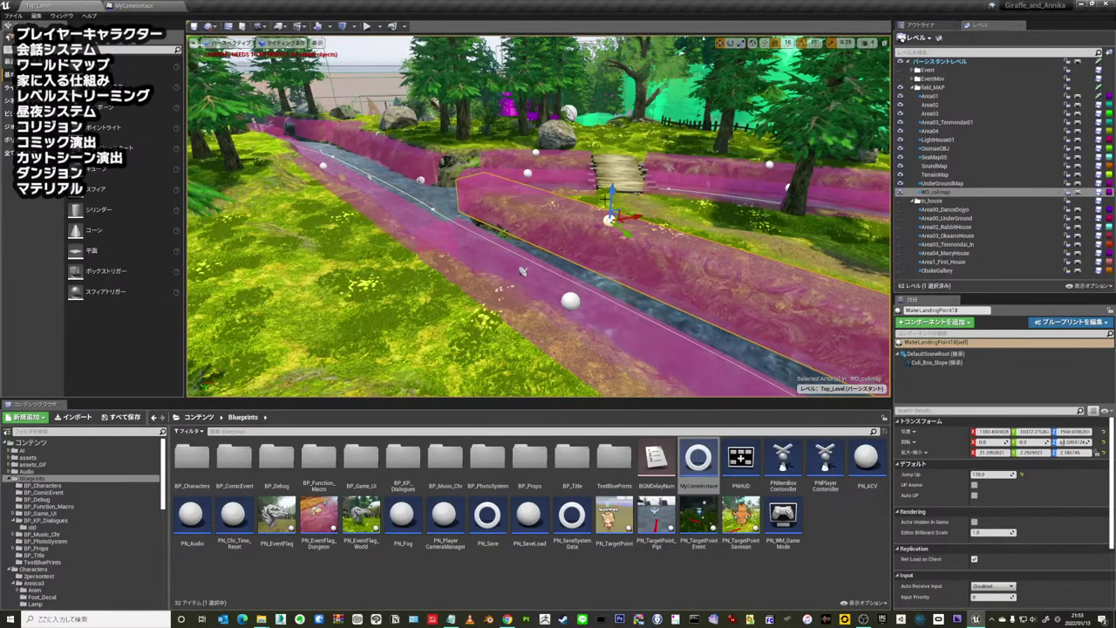
mouse_move(522, 271)
left_mouse_down()
mouse_move(522, 227)
mouse_move(610, 209)
left_mouse_up()
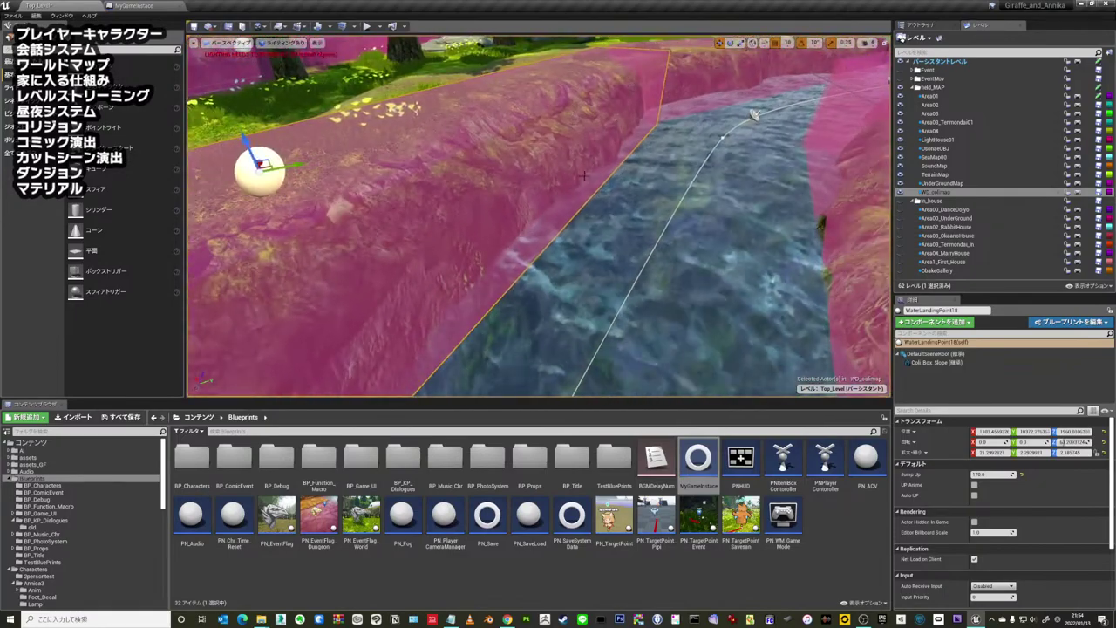
left_click_drag(648, 276, 561, 266)
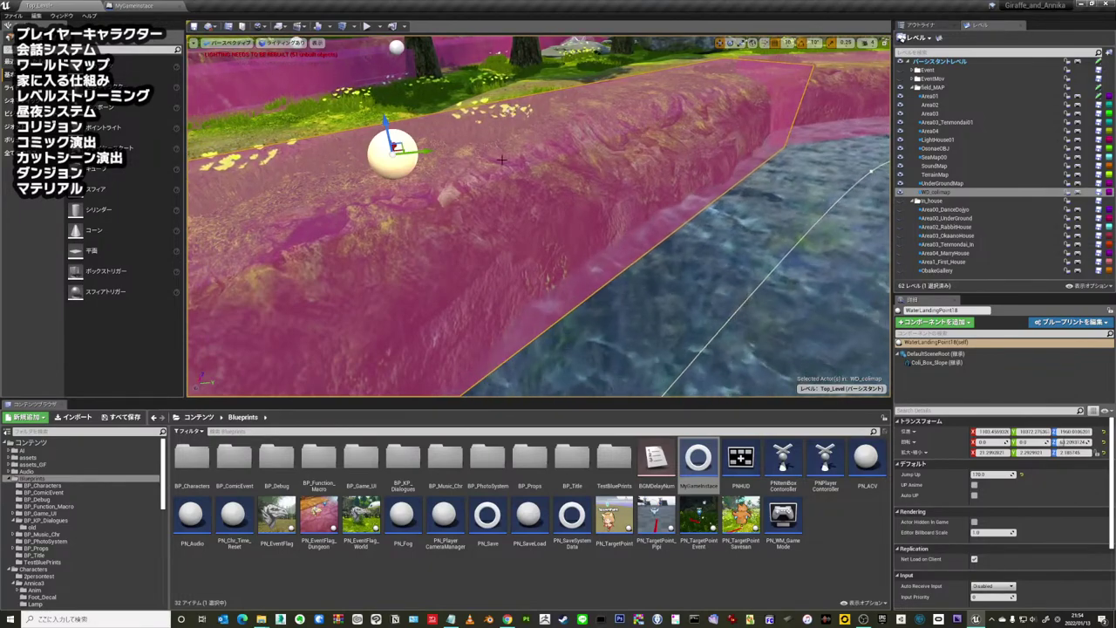
mouse_move(621, 210)
left_mouse_down()
mouse_move(622, 261)
mouse_move(610, 210)
mouse_move(610, 262)
mouse_move(610, 235)
left_mouse_up()
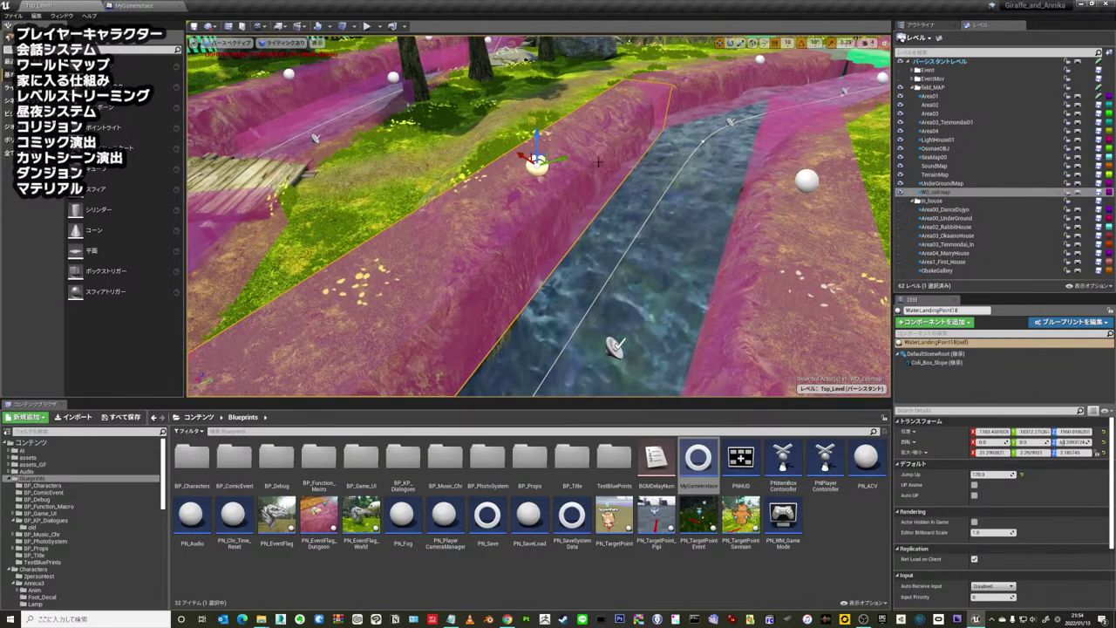
left_click_drag(502, 119, 617, 226)
key("ctrl+z")
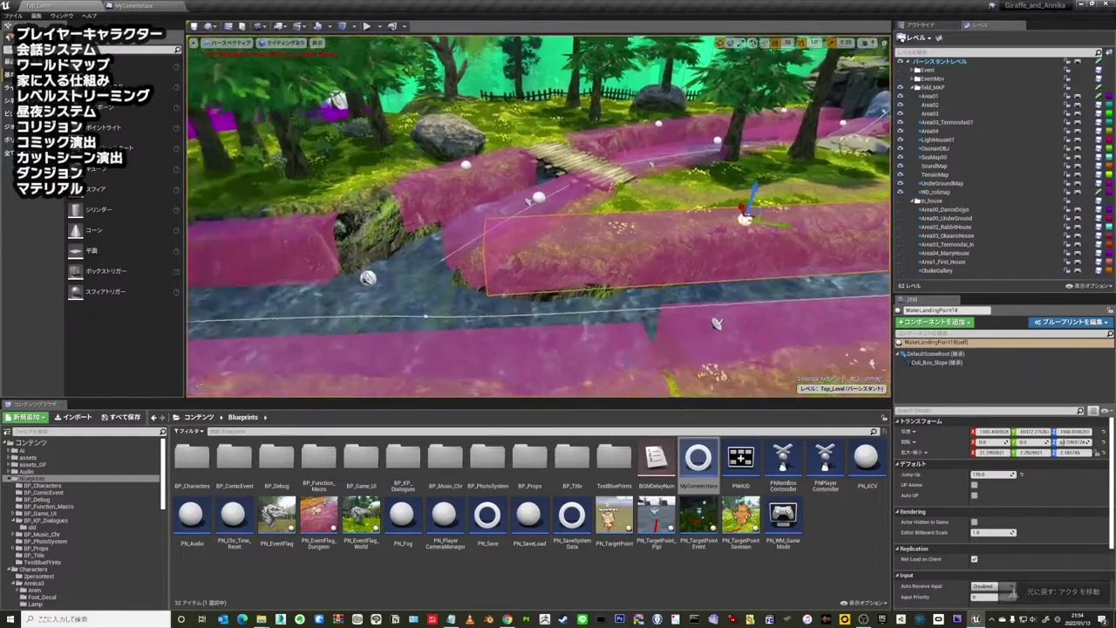
mouse_move(716, 323)
right_mouse_down()
mouse_move(484, 274)
mouse_move(530, 151)
mouse_move(542, 213)
right_mouse_up()
right_click_drag(723, 159, 610, 166)
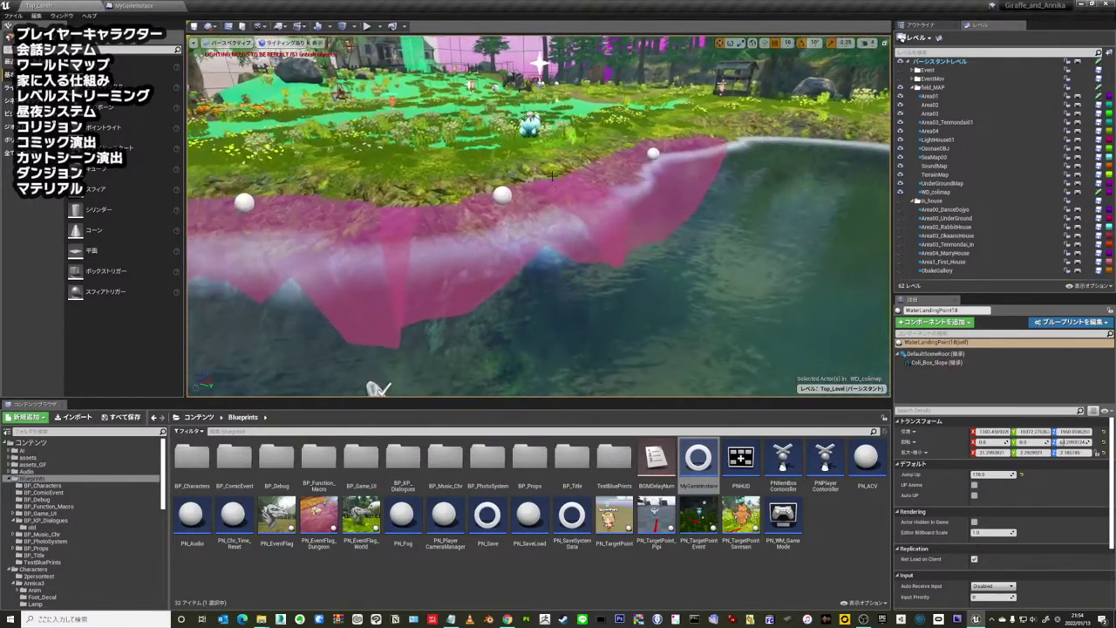
right_click_drag(551, 176, 551, 176)
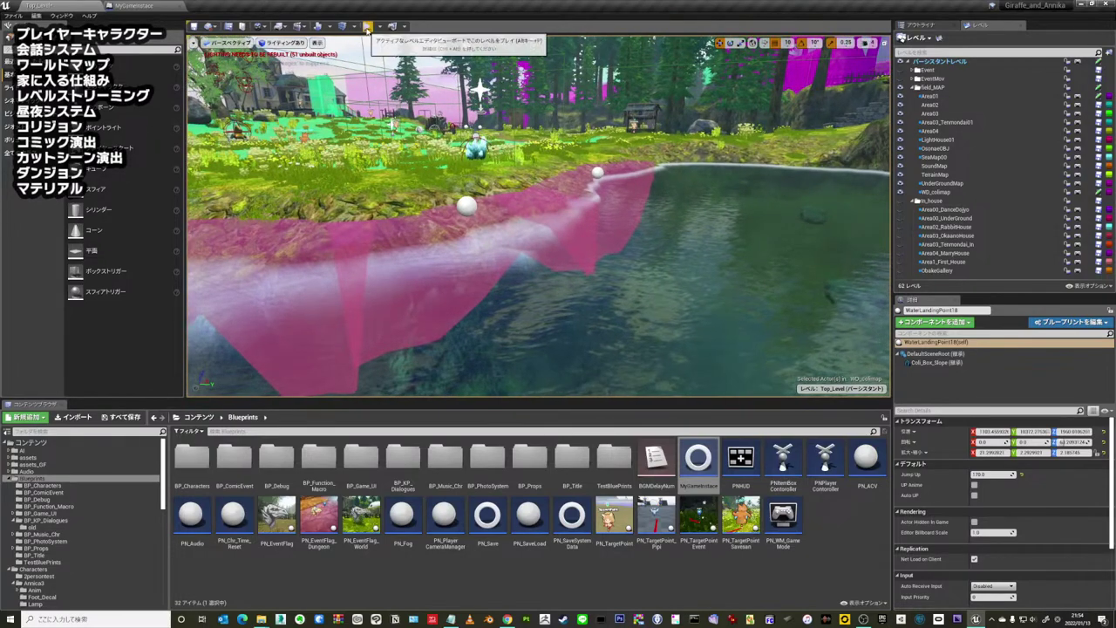
left_click(367, 27)
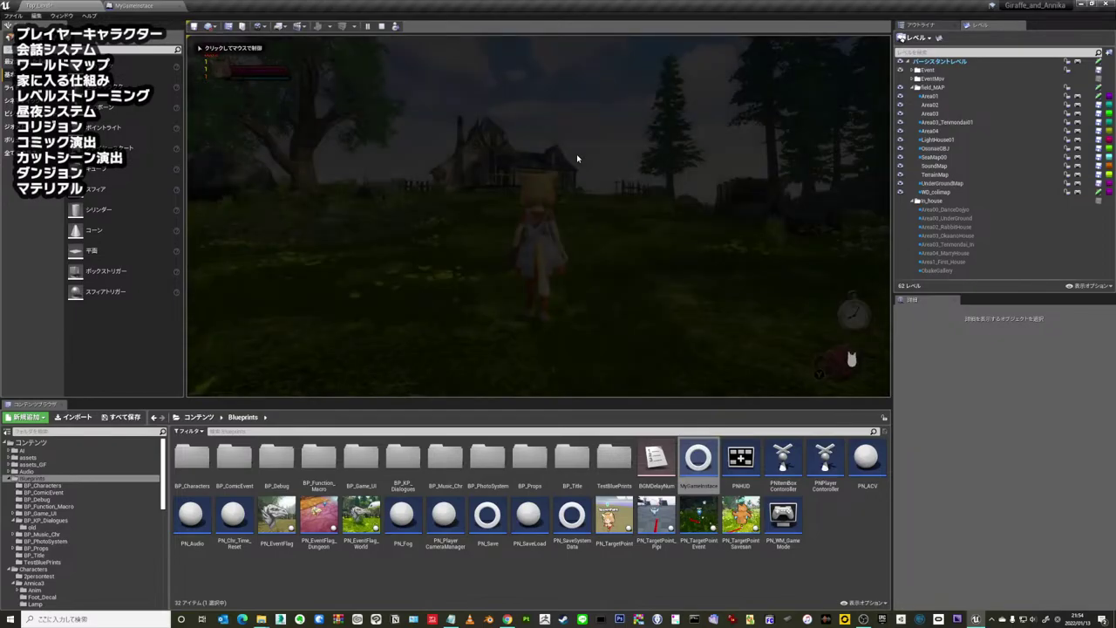
left_click(578, 162)
key("w")
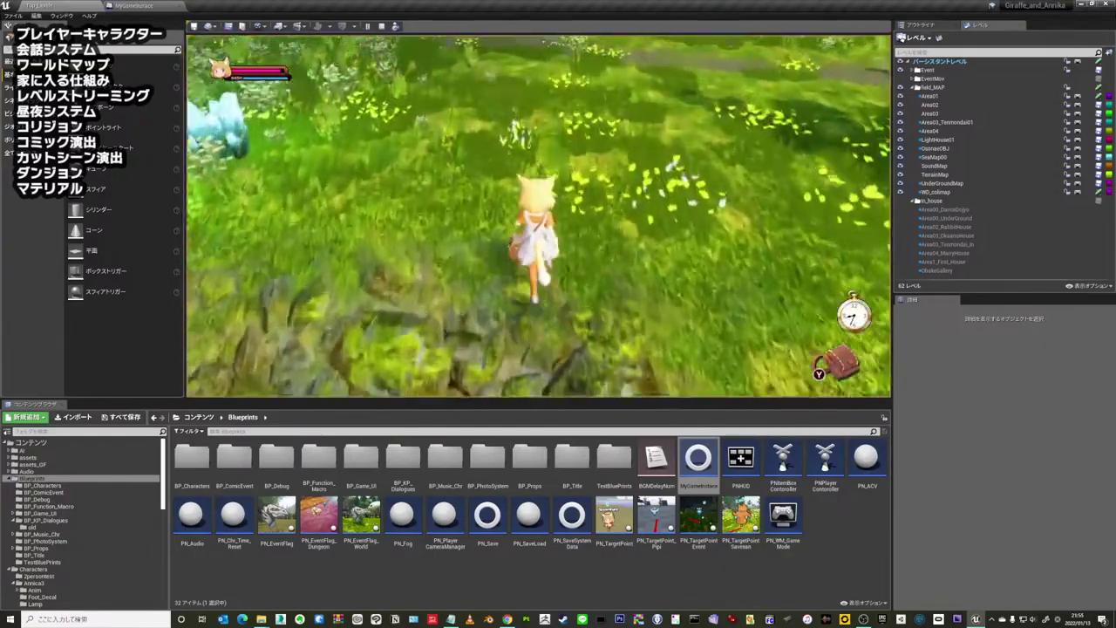
key("Escape")
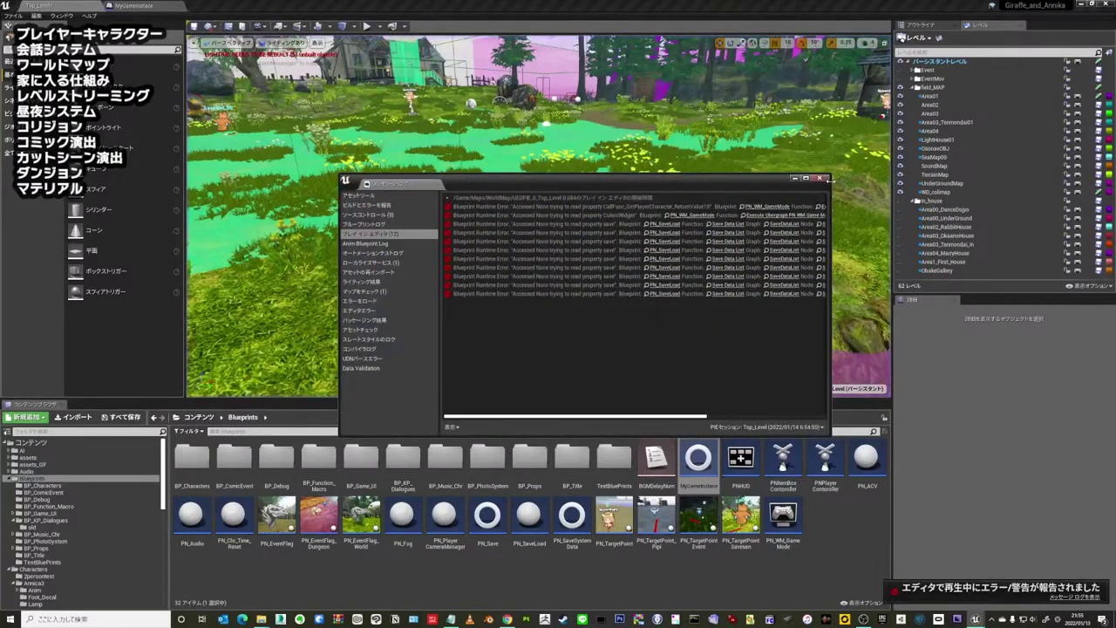
left_click(819, 178)
mouse_move(819, 178)
right_mouse_down()
mouse_move(747, 174)
mouse_move(723, 197)
right_mouse_up()
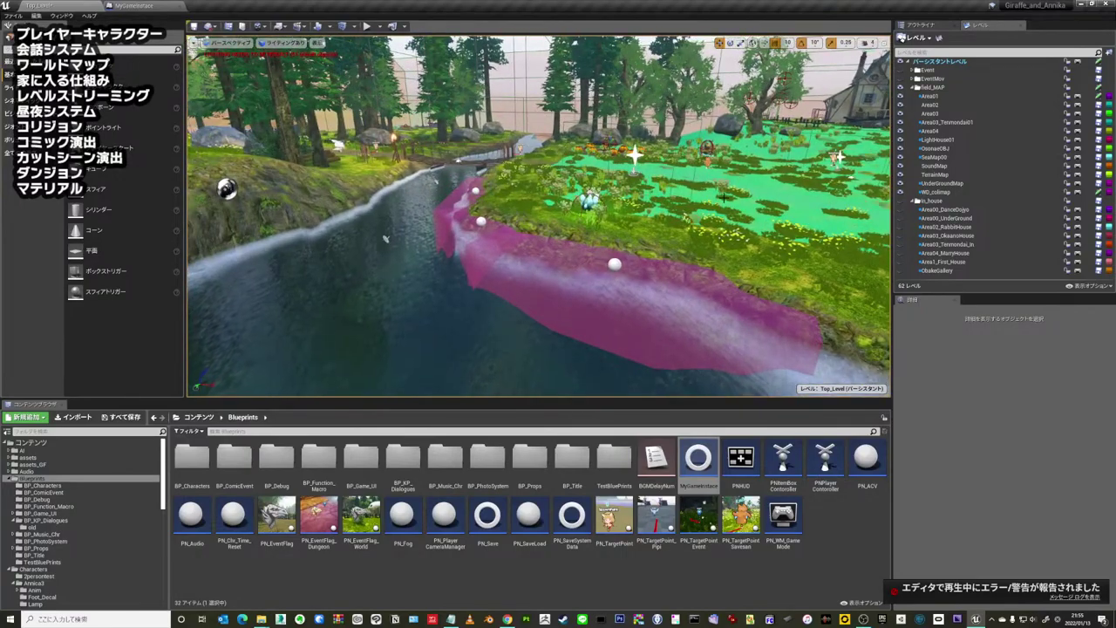
mouse_move(722, 197)
right_mouse_down()
mouse_move(711, 247)
mouse_move(758, 244)
mouse_move(665, 229)
right_mouse_up()
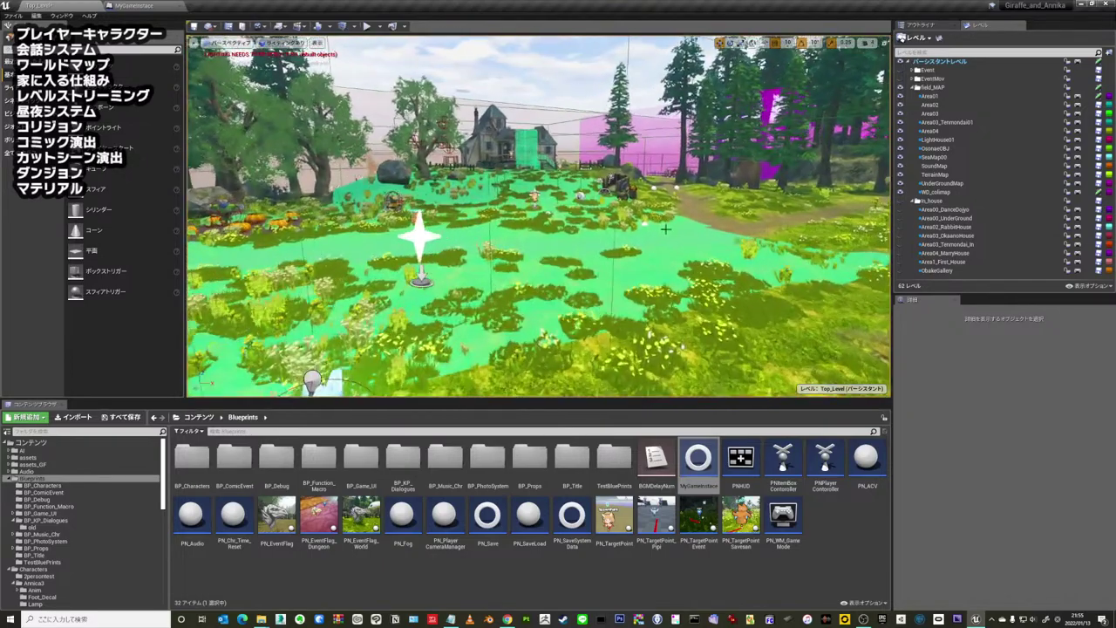
- Select the meadow landscape and fly across the field to the apple tree beside the house
left_click(672, 229)
right_click_drag(672, 230, 676, 262)
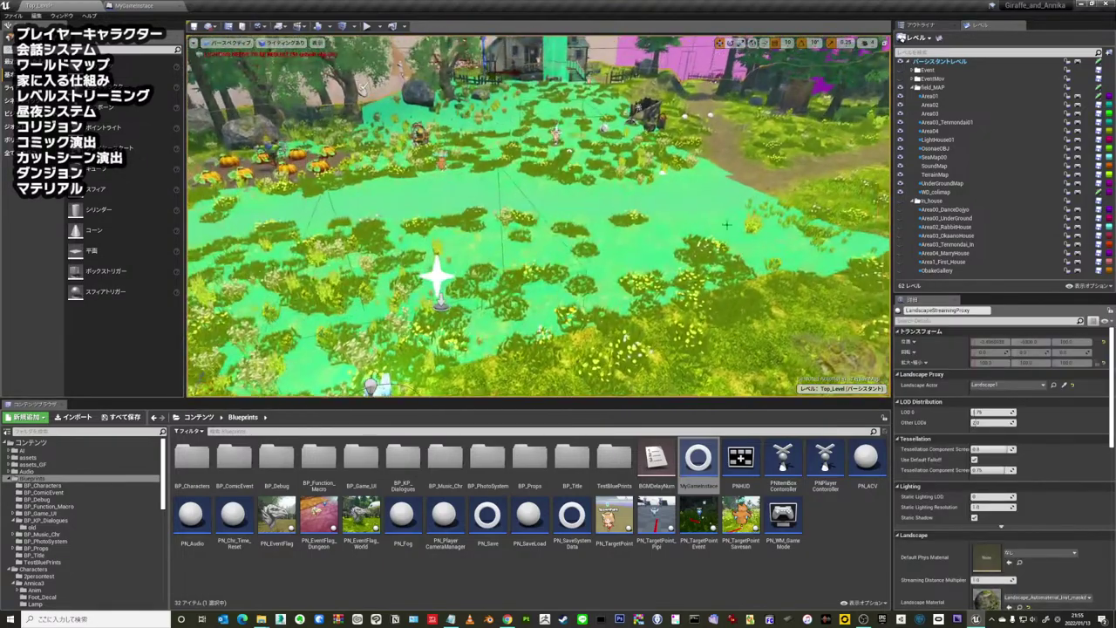
right_click_drag(528, 261, 528, 227)
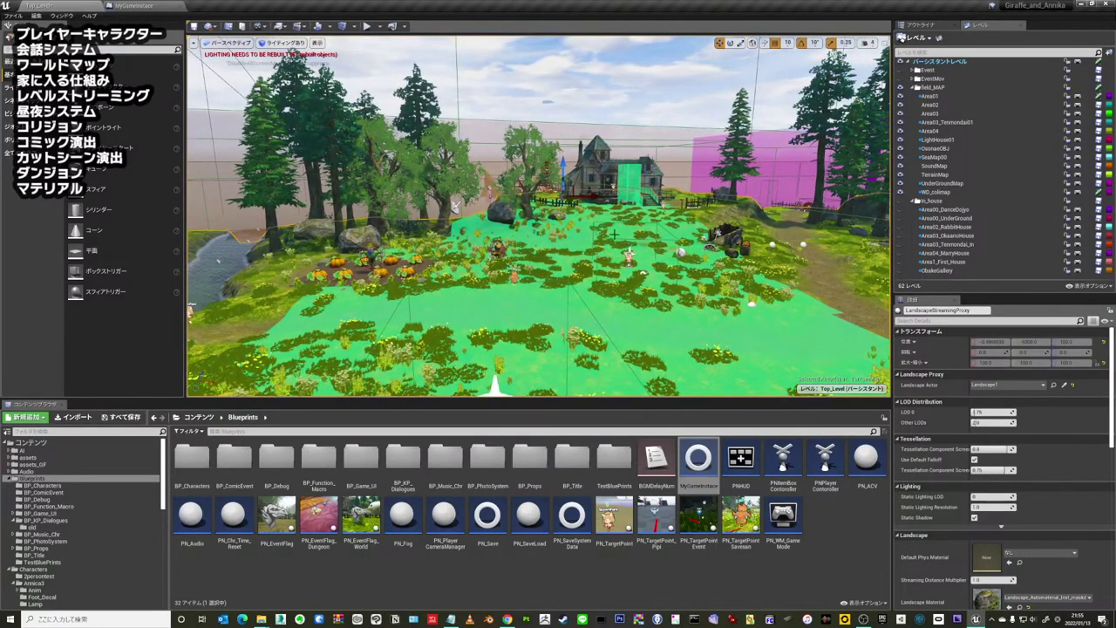
right_click_drag(613, 233, 611, 222)
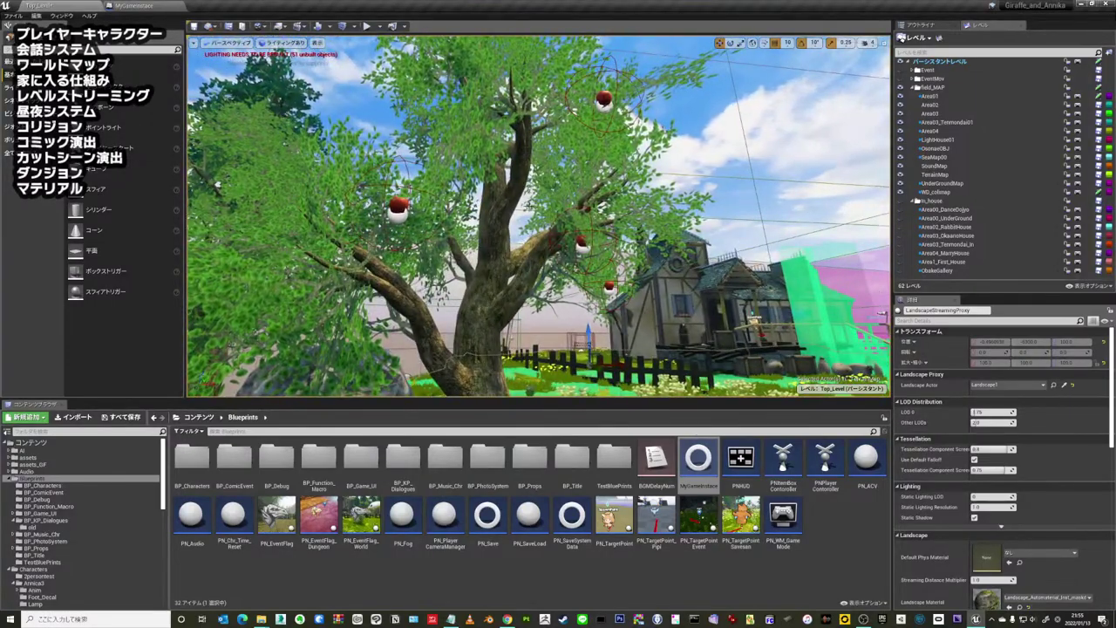
right_click_drag(519, 227, 505, 235)
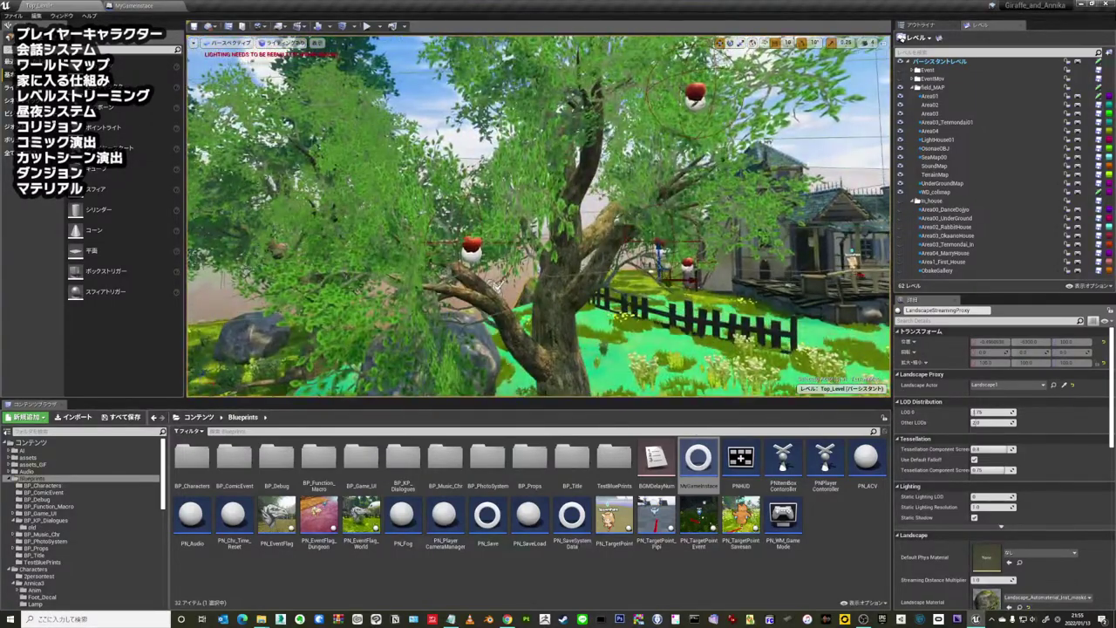
mouse_move(494, 285)
right_mouse_down()
mouse_move(385, 189)
mouse_move(339, 242)
mouse_move(428, 224)
mouse_move(293, 187)
right_mouse_up()
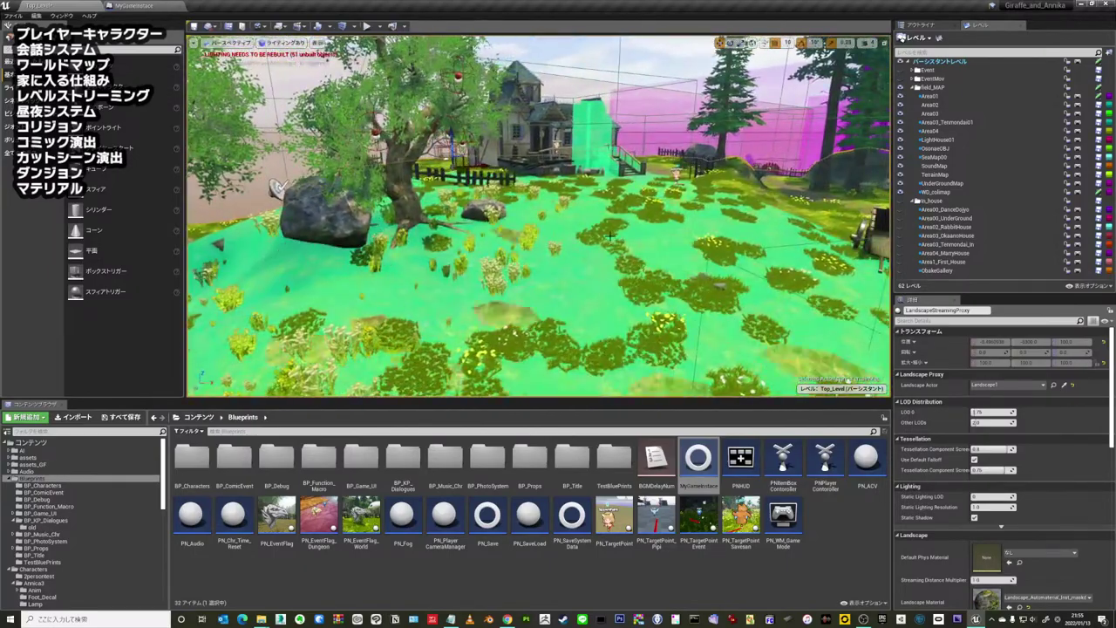
right_click_drag(611, 236, 564, 221)
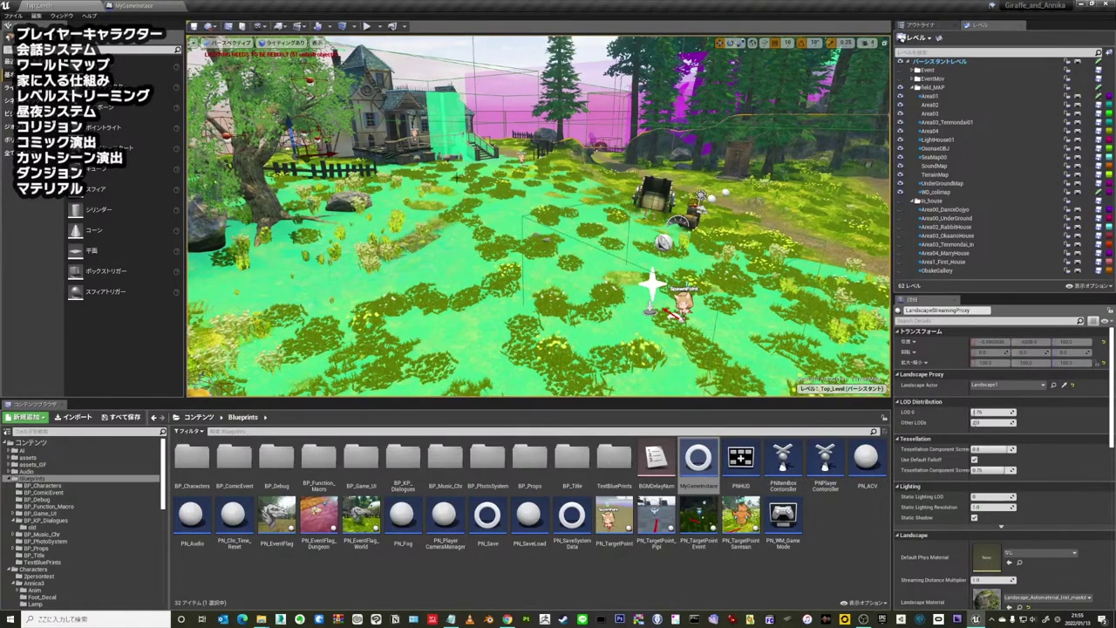
mouse_move(564, 221)
right_mouse_down()
mouse_move(540, 218)
mouse_move(618, 165)
mouse_move(618, 148)
mouse_move(610, 226)
right_mouse_up()
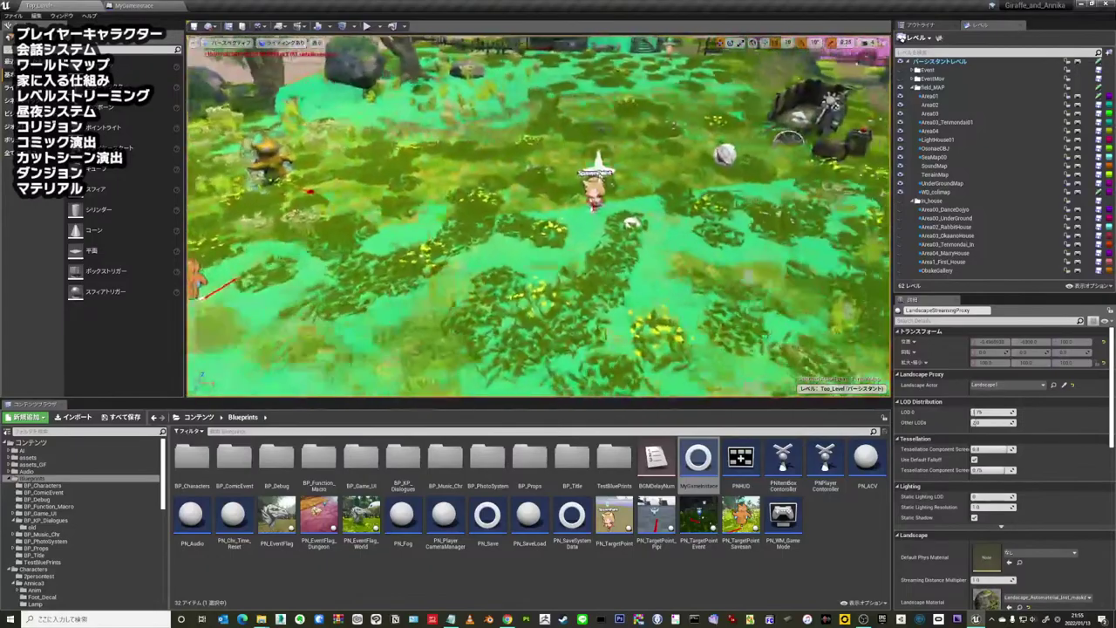
right_click_drag(610, 227, 553, 373)
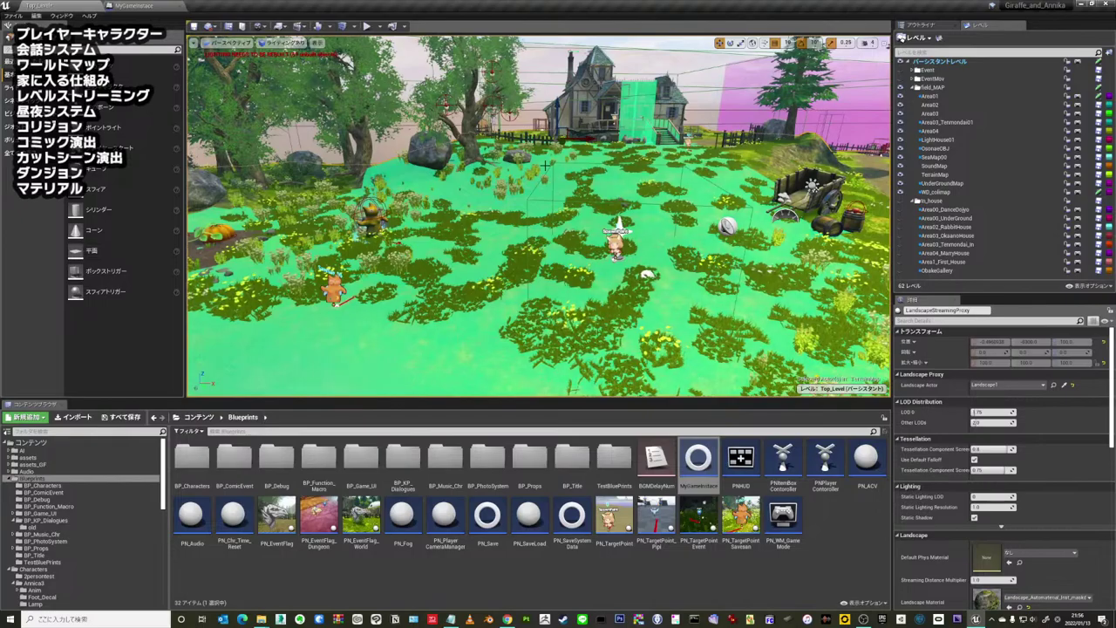
mouse_move(545, 163)
right_mouse_down()
mouse_move(599, 190)
mouse_move(545, 152)
right_mouse_up()
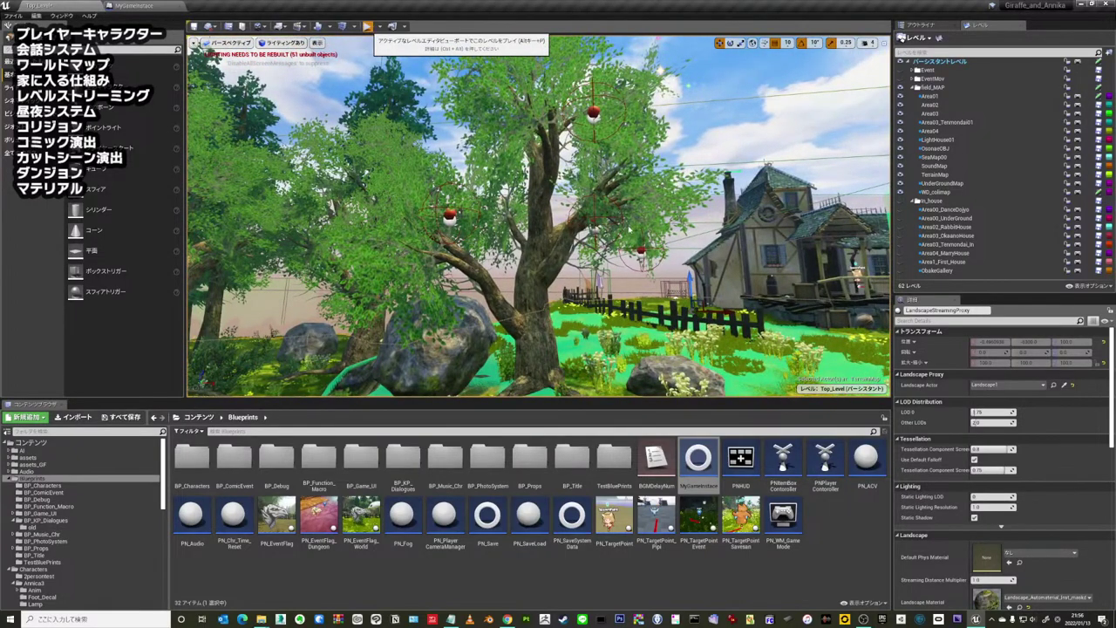
- Play-test: run to the big tree, drop its apples, walk to the yellow cat, then stop
key("alt+p")
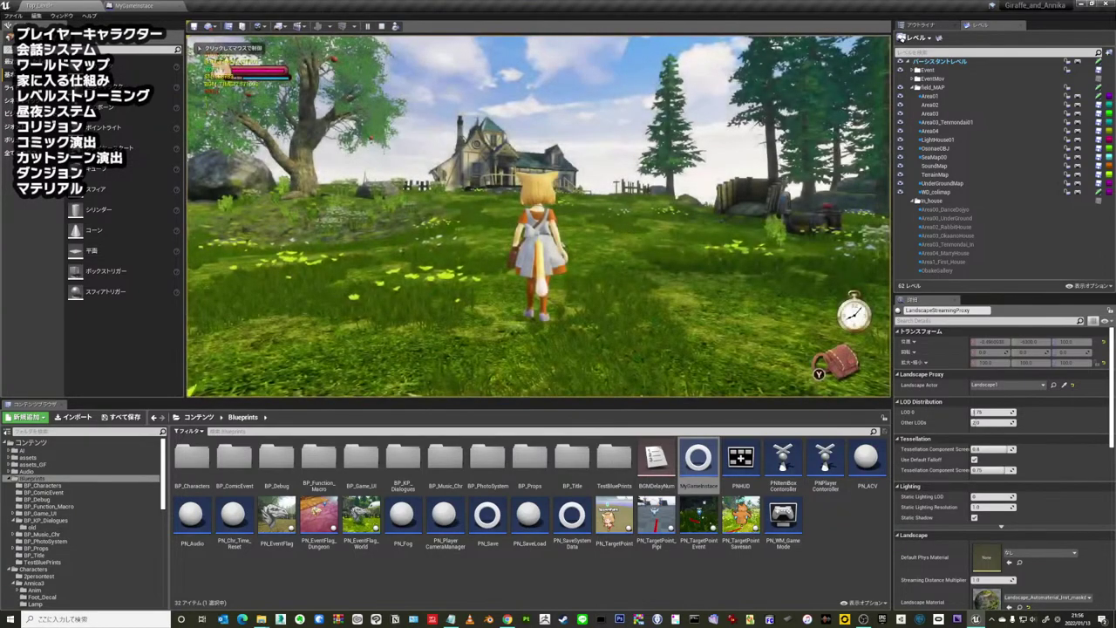
key("w")
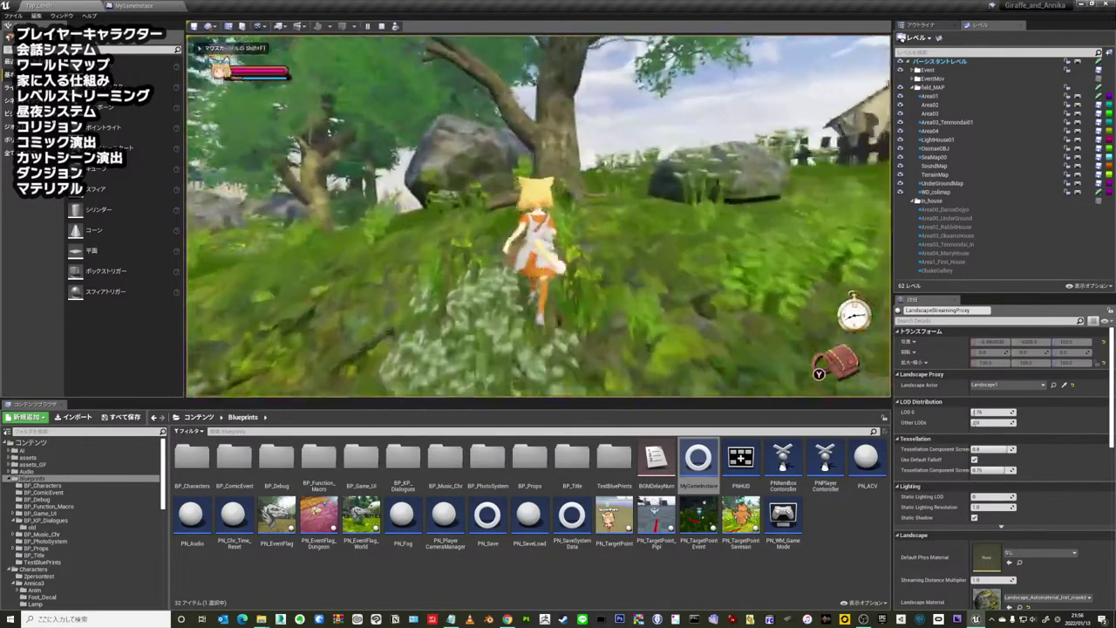
key("e")
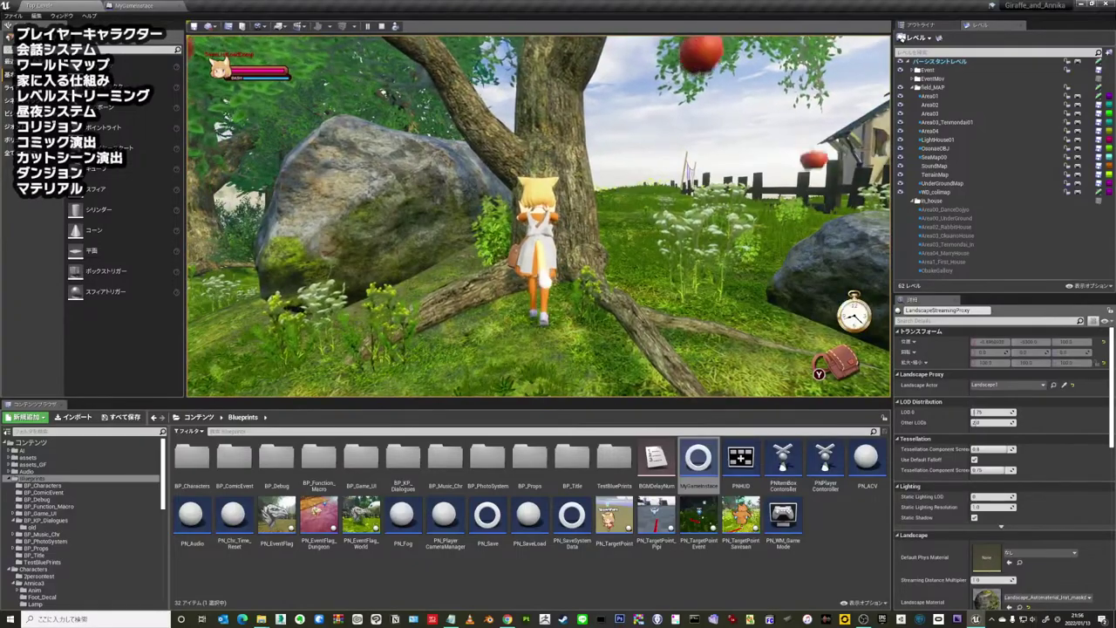
key("w")
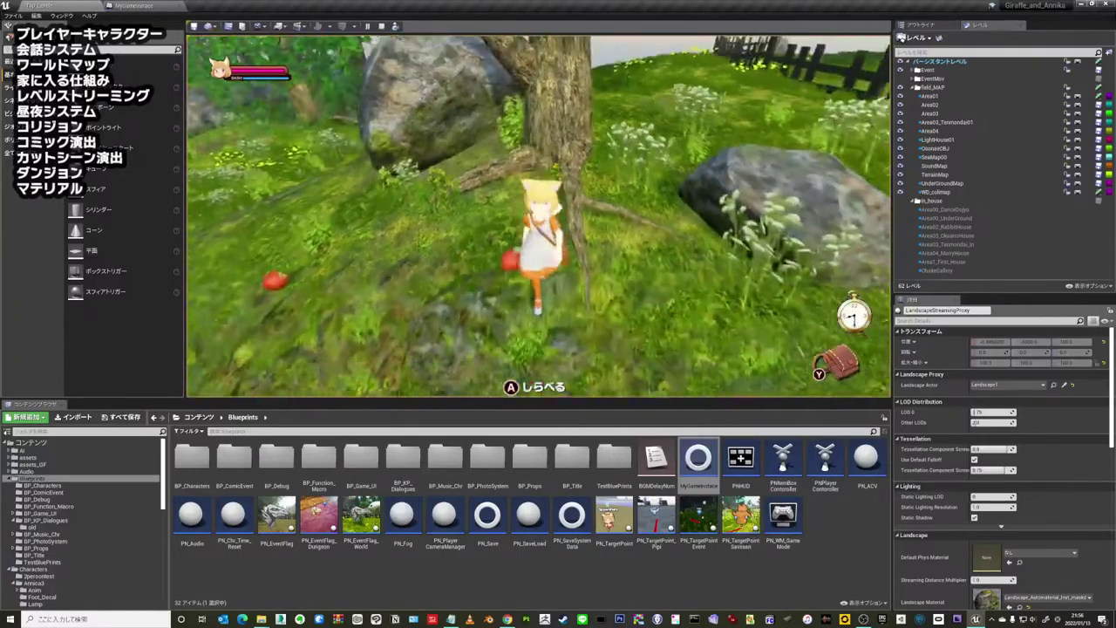
key("w")
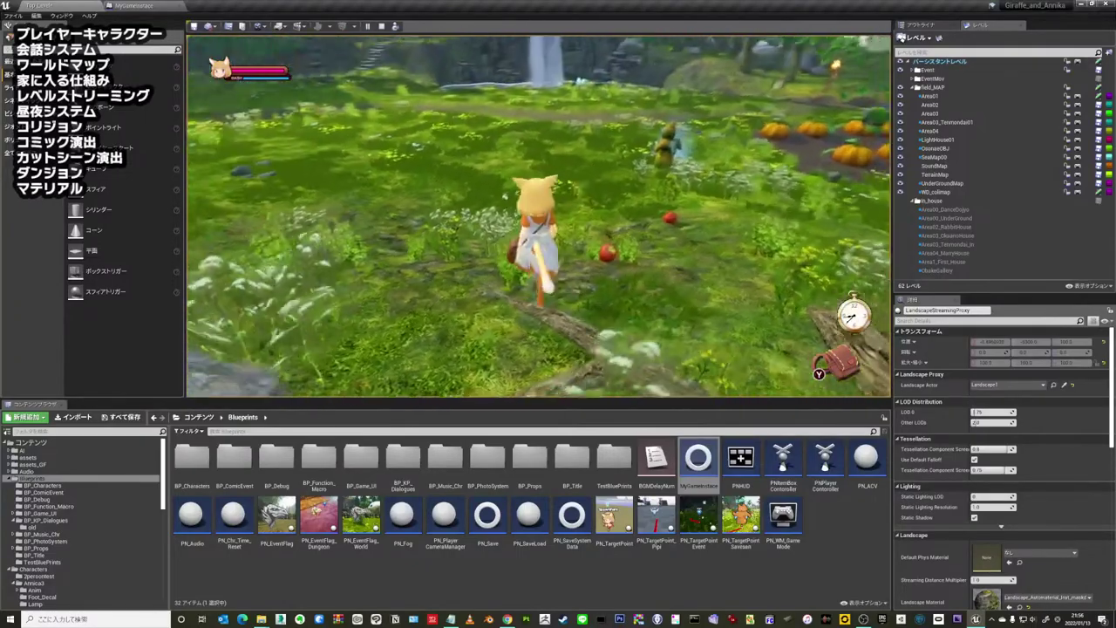
key("w")
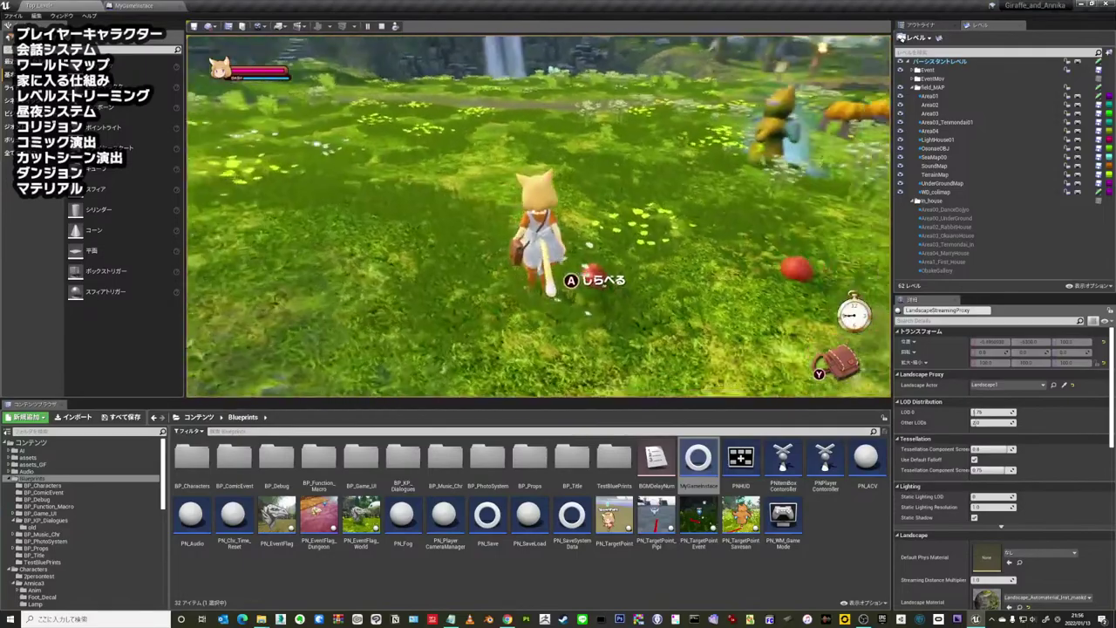
key("w")
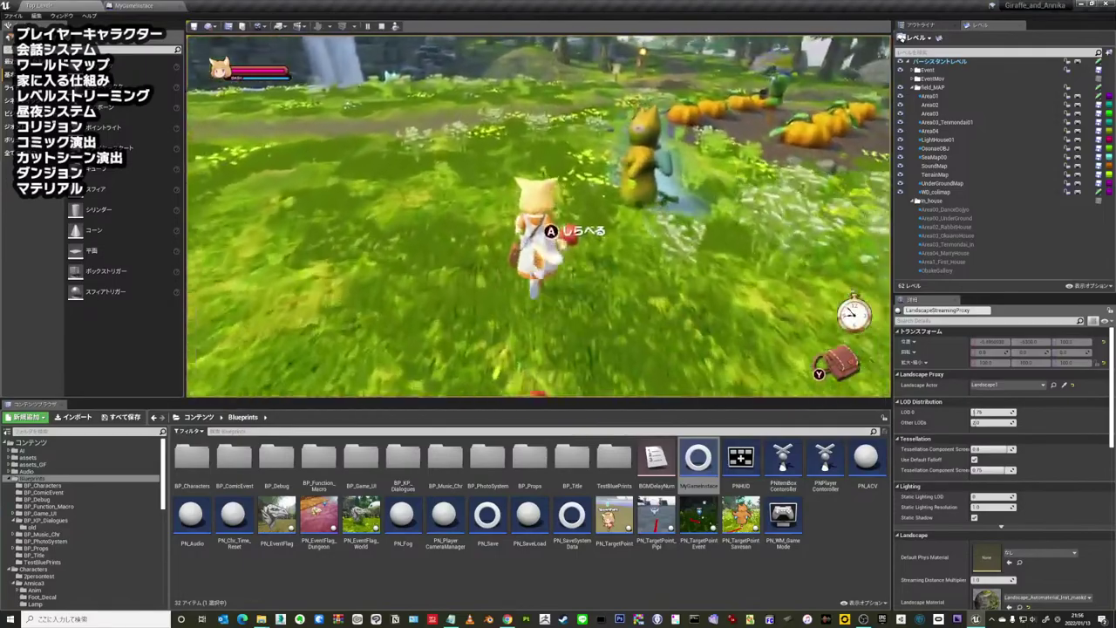
key("s")
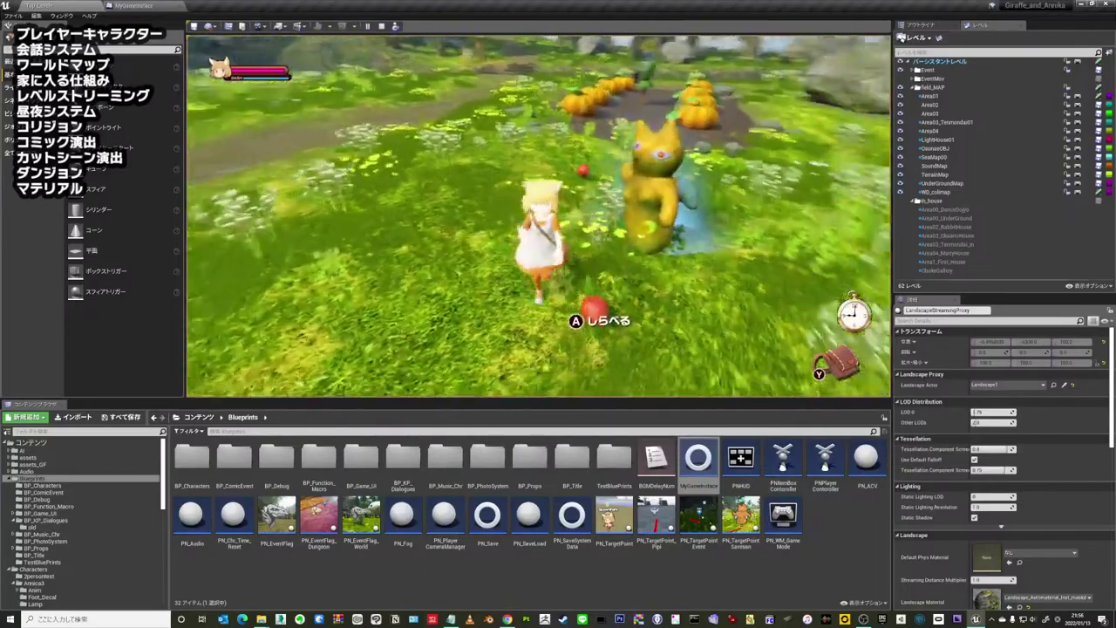
key("Escape")
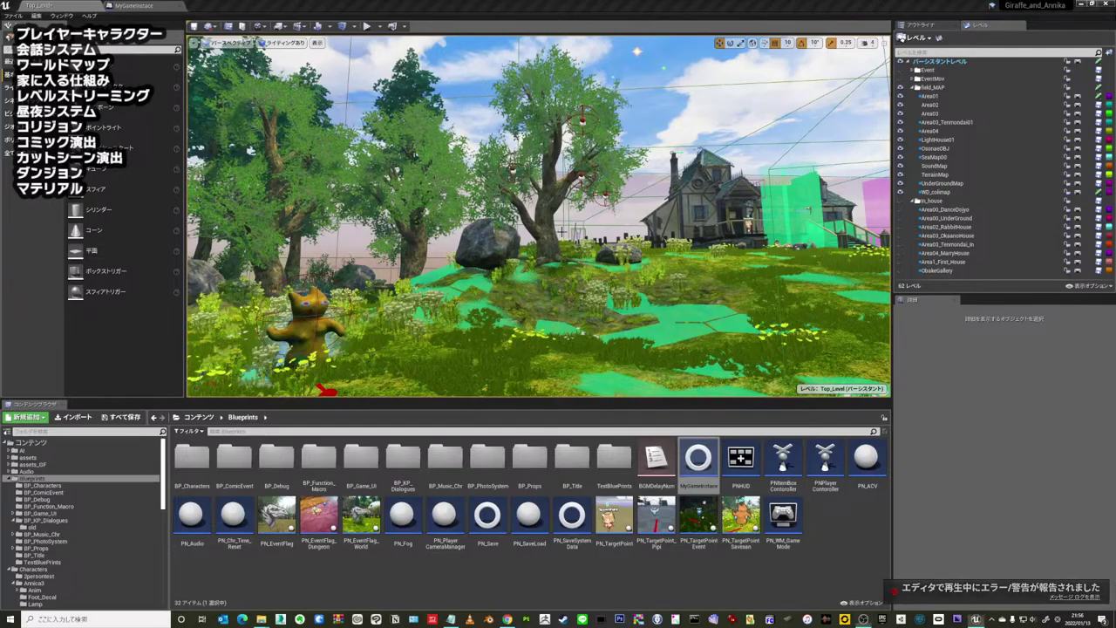
- Fly to the fountain, inspect the two OsonaeDai offering crates, then fly to the apple barrel by the cart
mouse_move(559, 262)
left_mouse_down()
mouse_move(558, 228)
mouse_move(546, 218)
left_mouse_up()
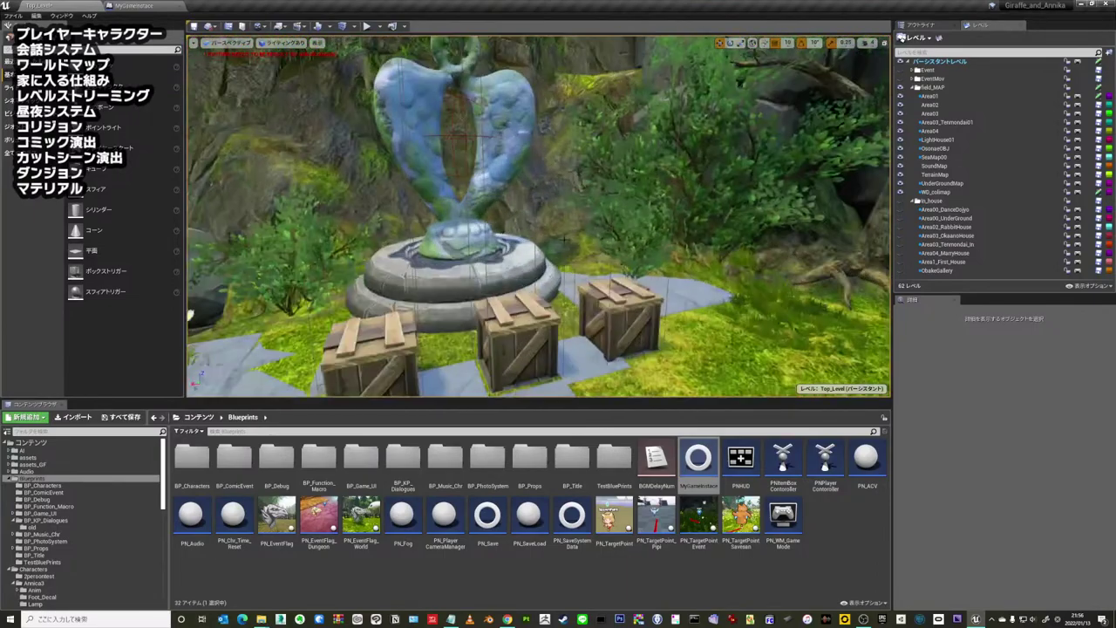
left_click(458, 261)
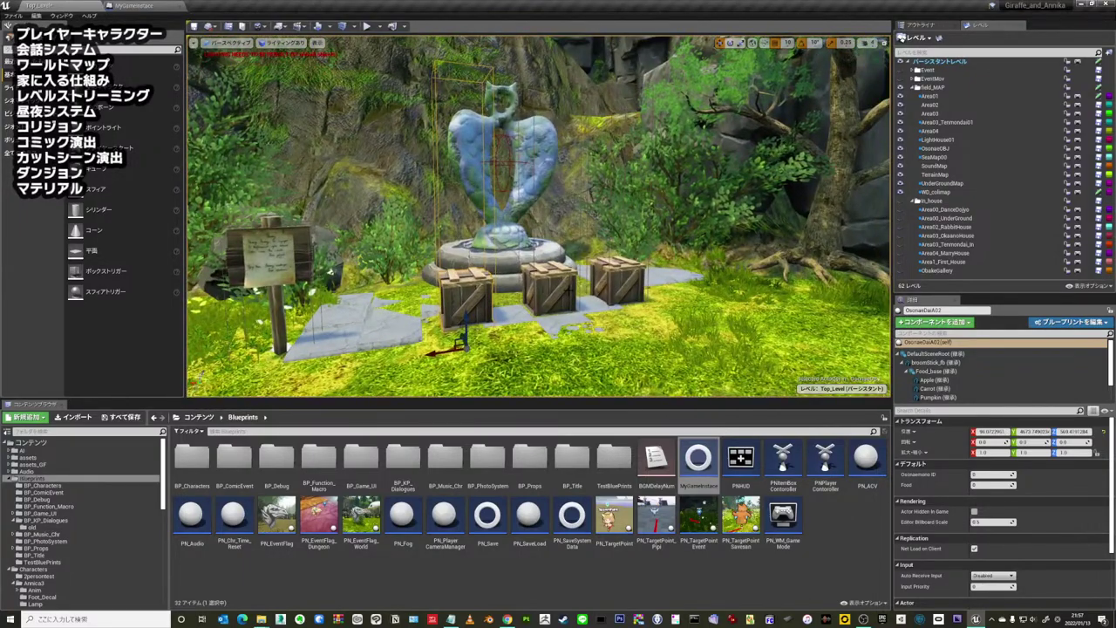
left_click(547, 288)
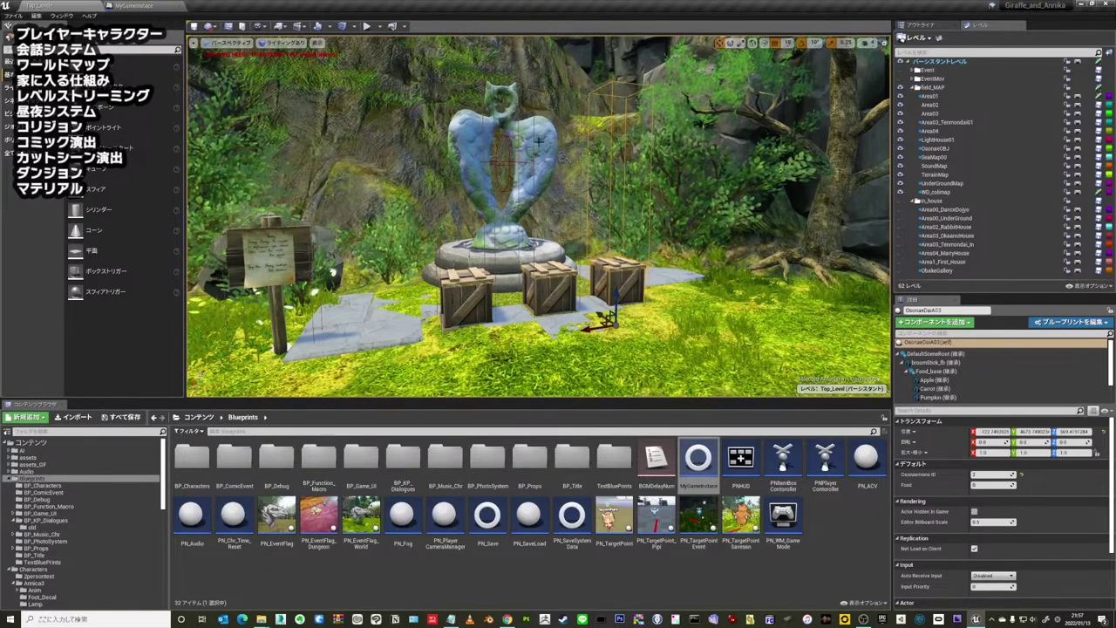
right_click_drag(506, 148, 527, 183)
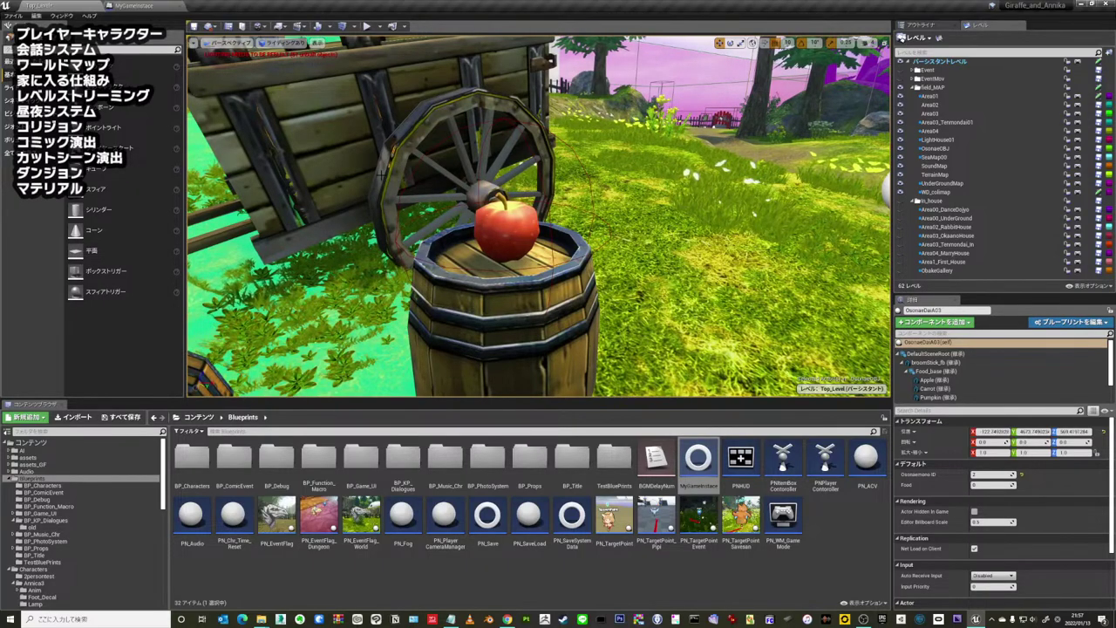
- Pull back from the apple barrel and fly forward to the forest pumpkin patch
scroll(422, 178, "down", 3)
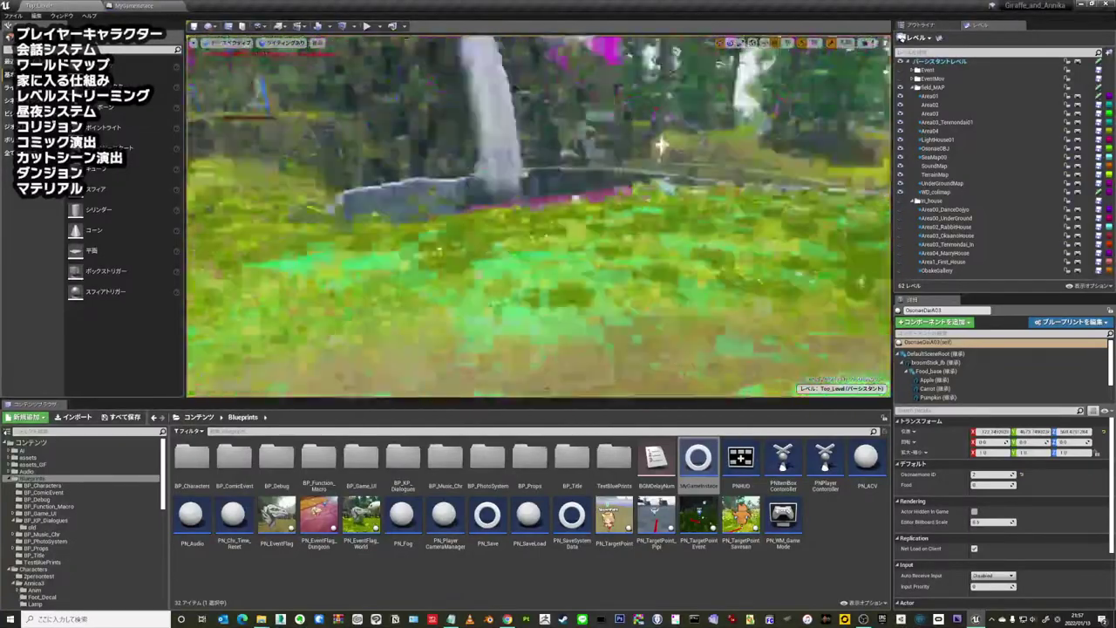
right_click_drag(872, 201, 872, 201)
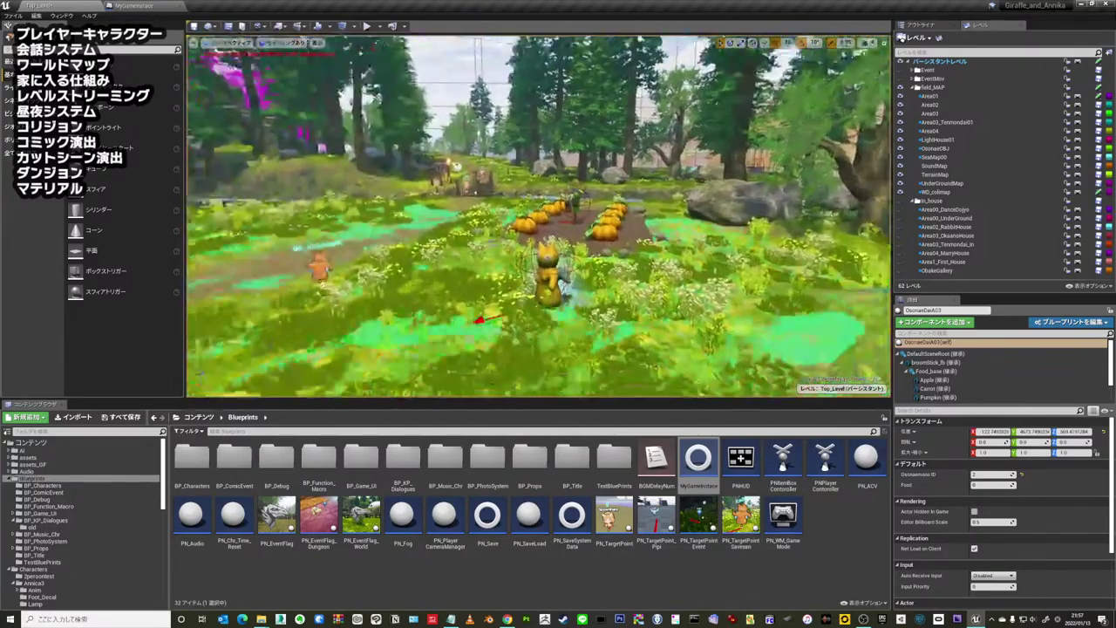
- Orbit the pumpkin patch, then fly through the forest to the beach and wooden pier
left_click_drag(538, 207, 454, 209, "alt")
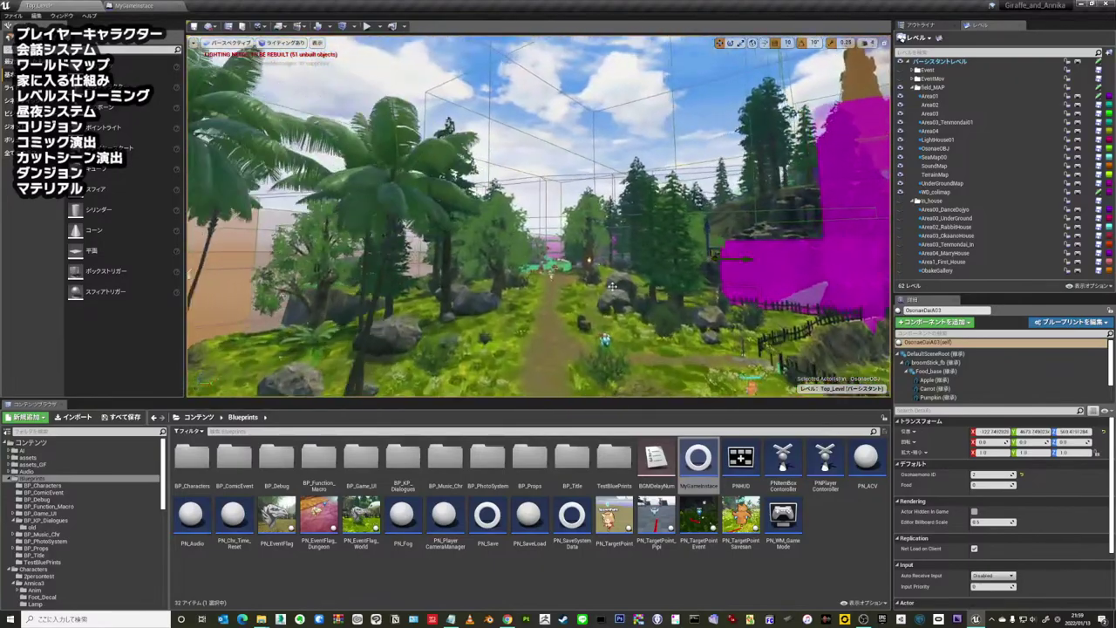
right_click_drag(612, 285, 639, 265)
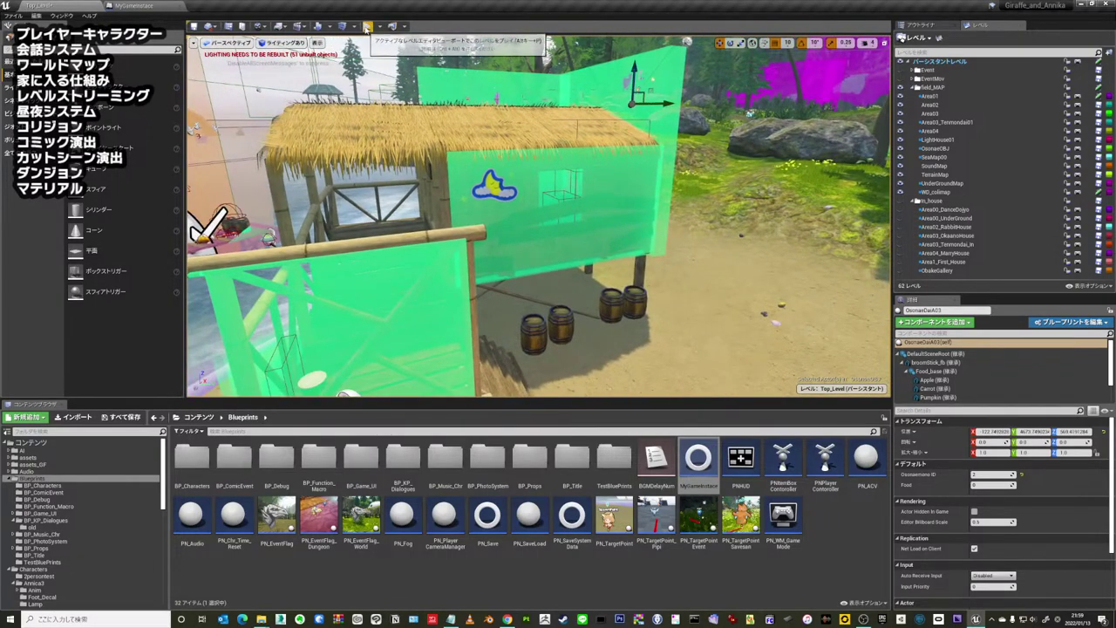
- Launch Play In Editor and open the ポーズ pause menu, stepping through its entries
key("alt+p")
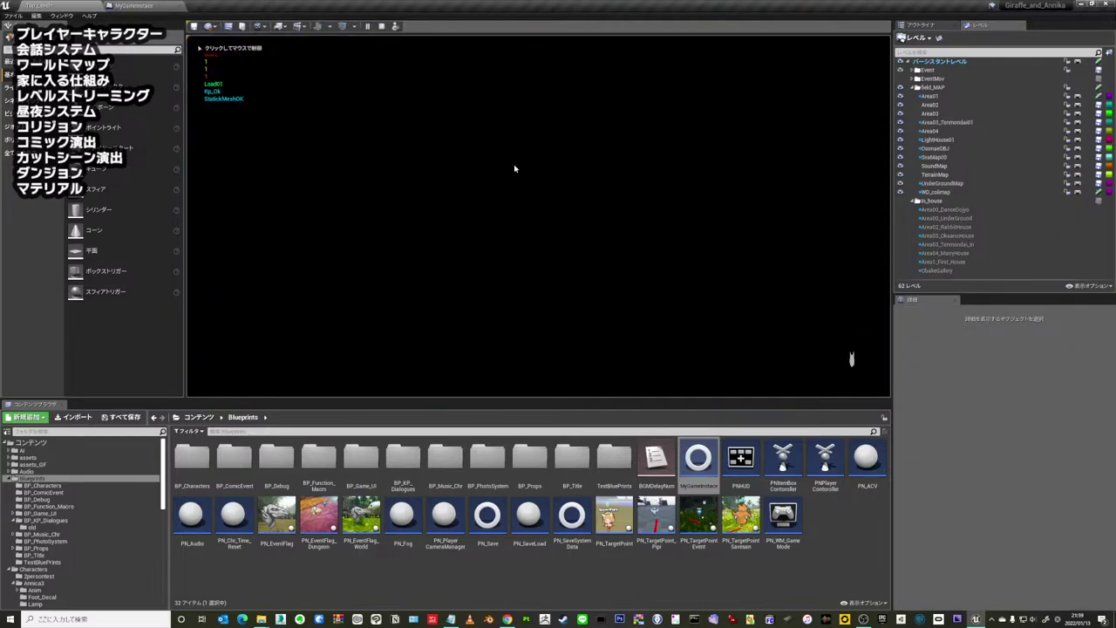
key("Escape")
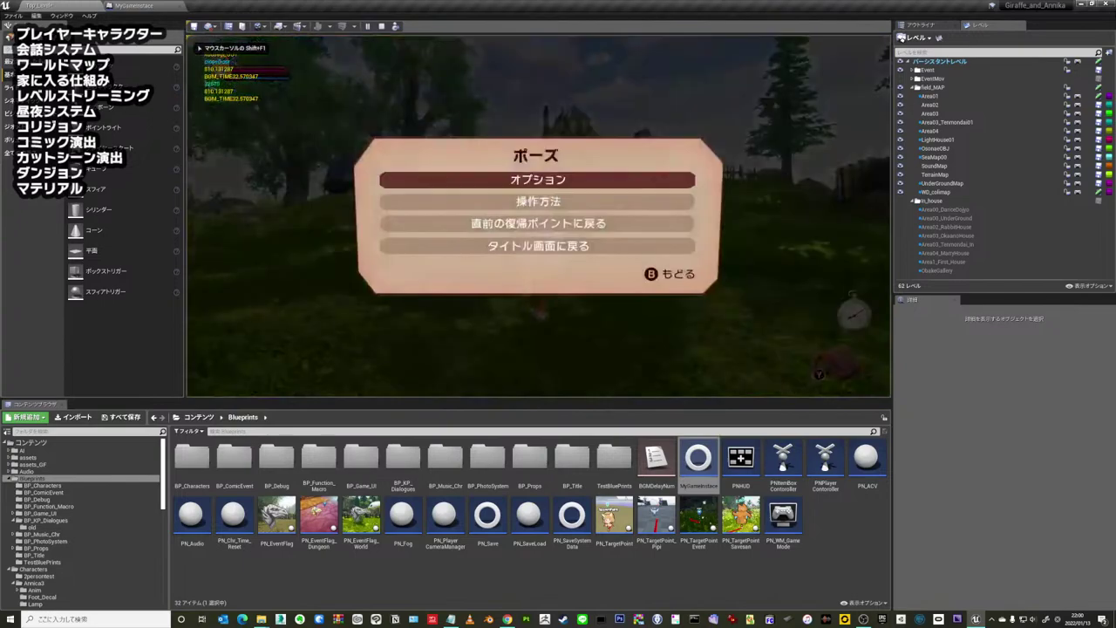
key("Down")
key("Down")
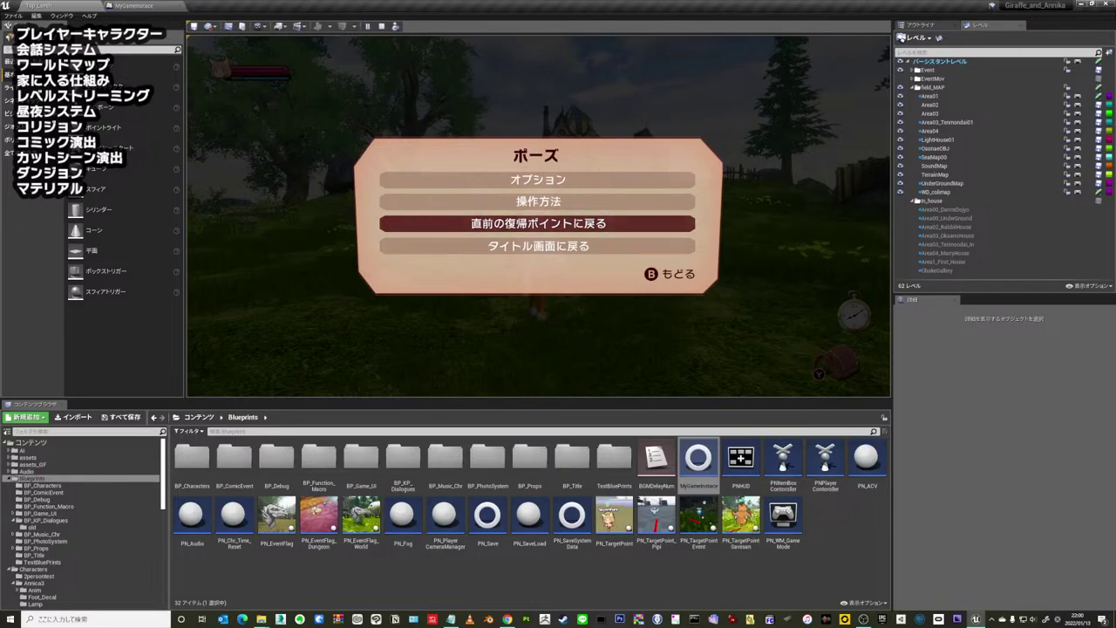
- Close, reopen and close the pause menu again to resume play
key("Escape")
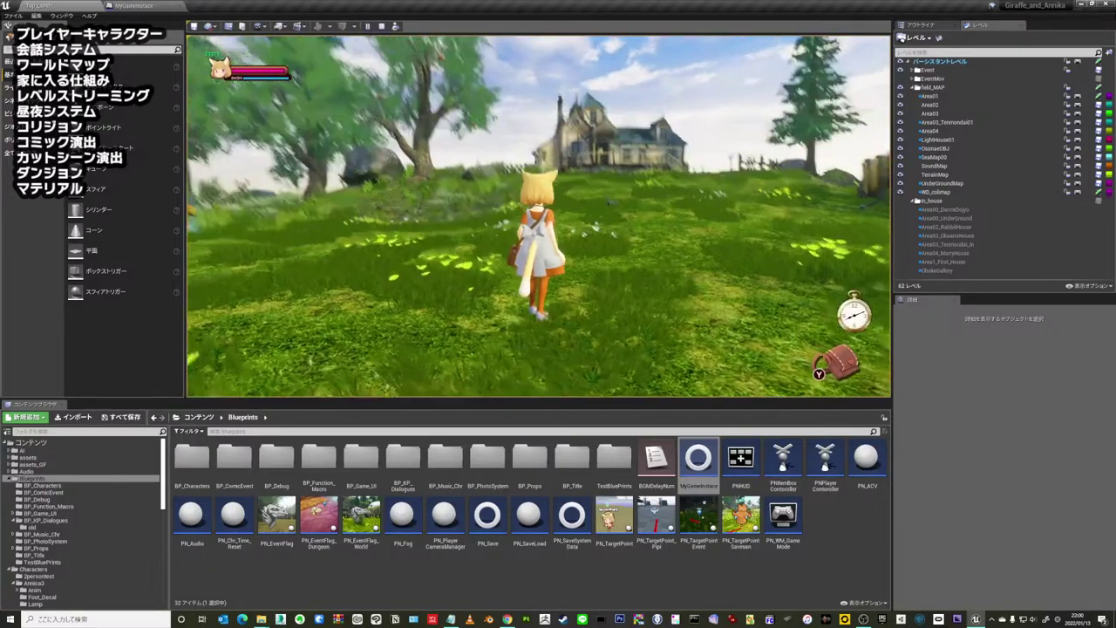
key("Escape")
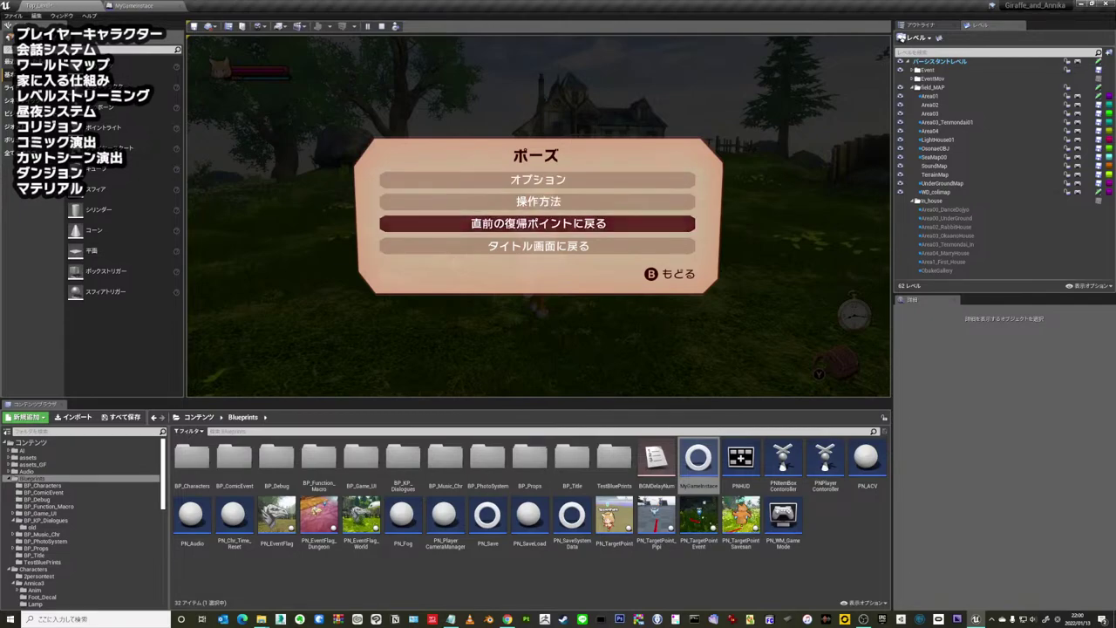
key("Escape")
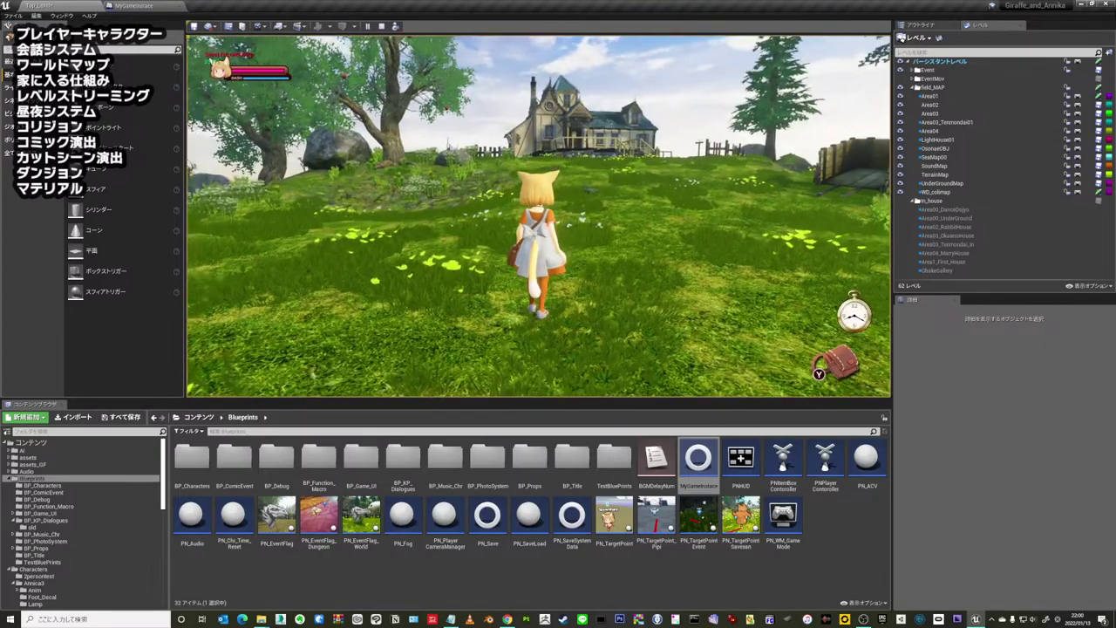
- Run the character up the stairs and along the porch to the front door, then end the play test
key("w")
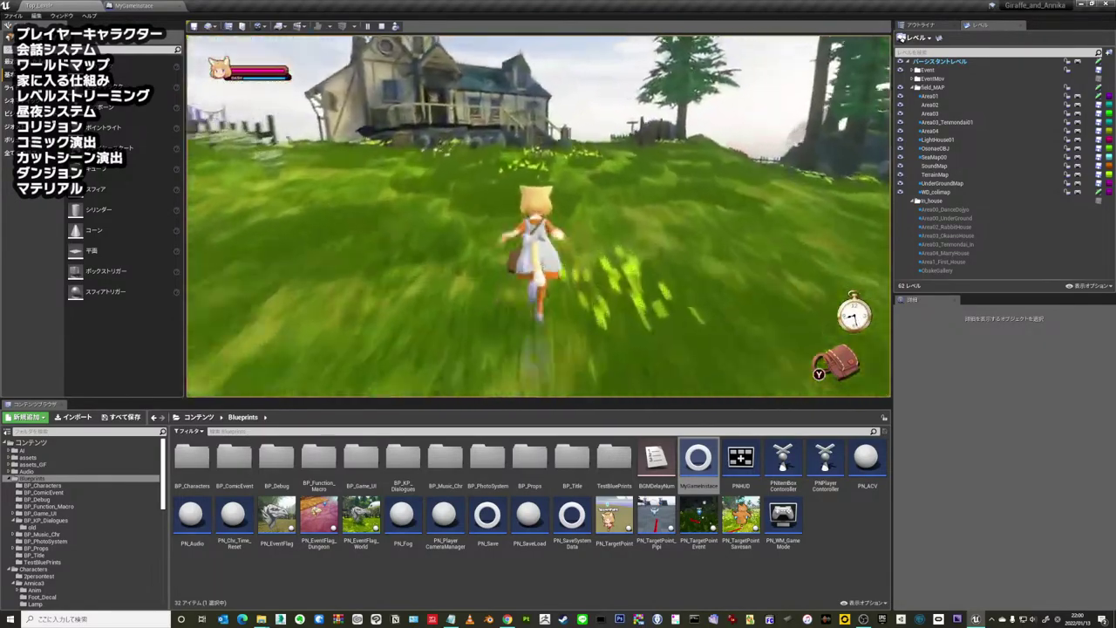
key("w")
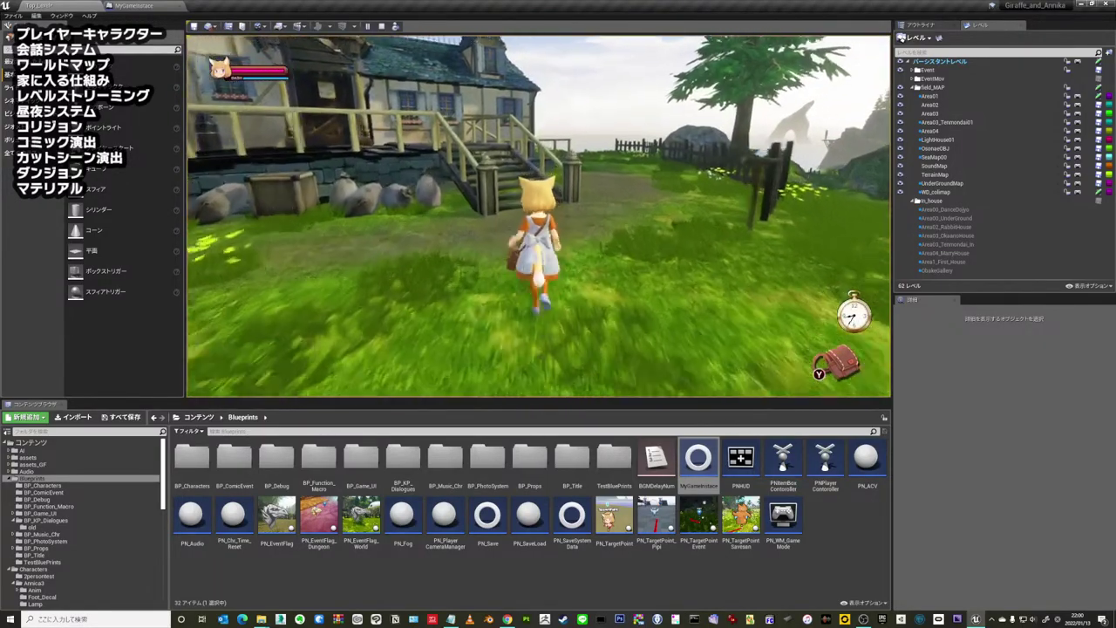
key("w")
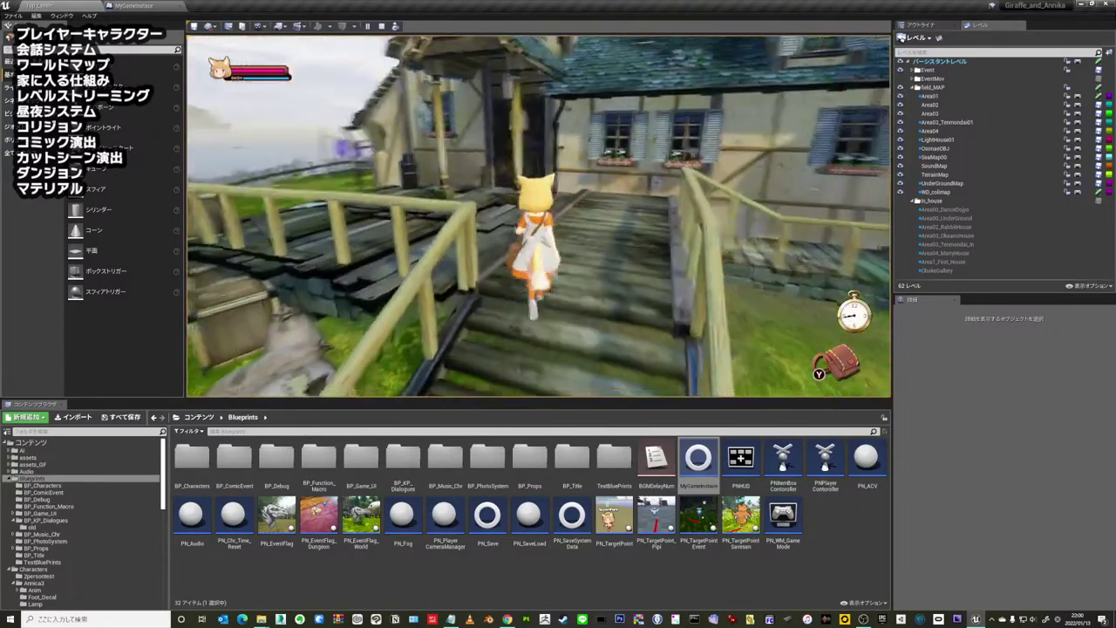
key("w")
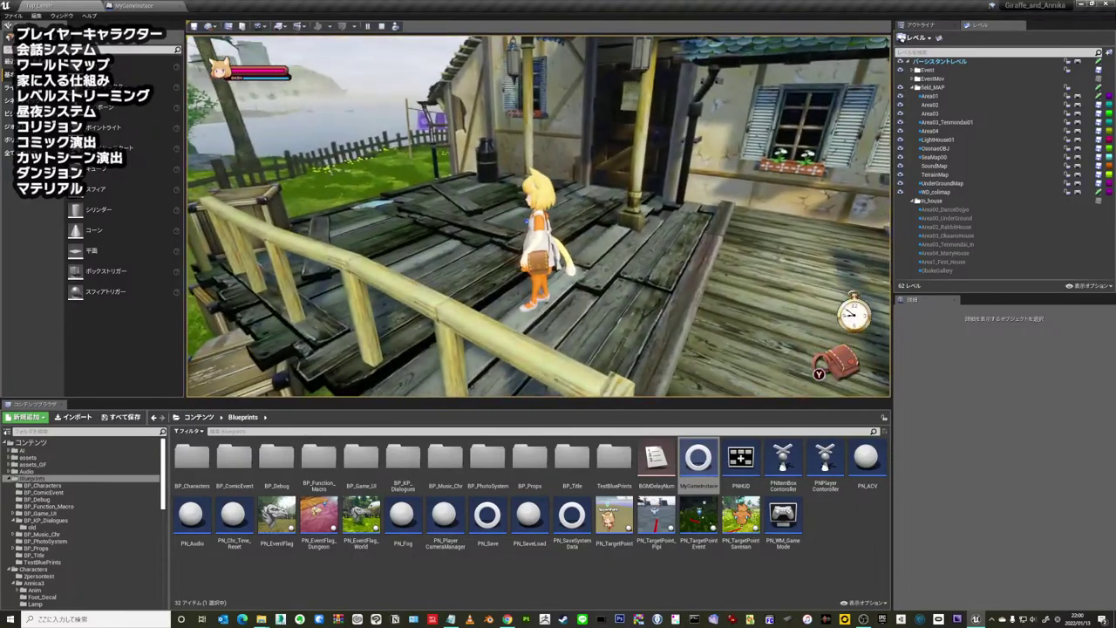
key("w")
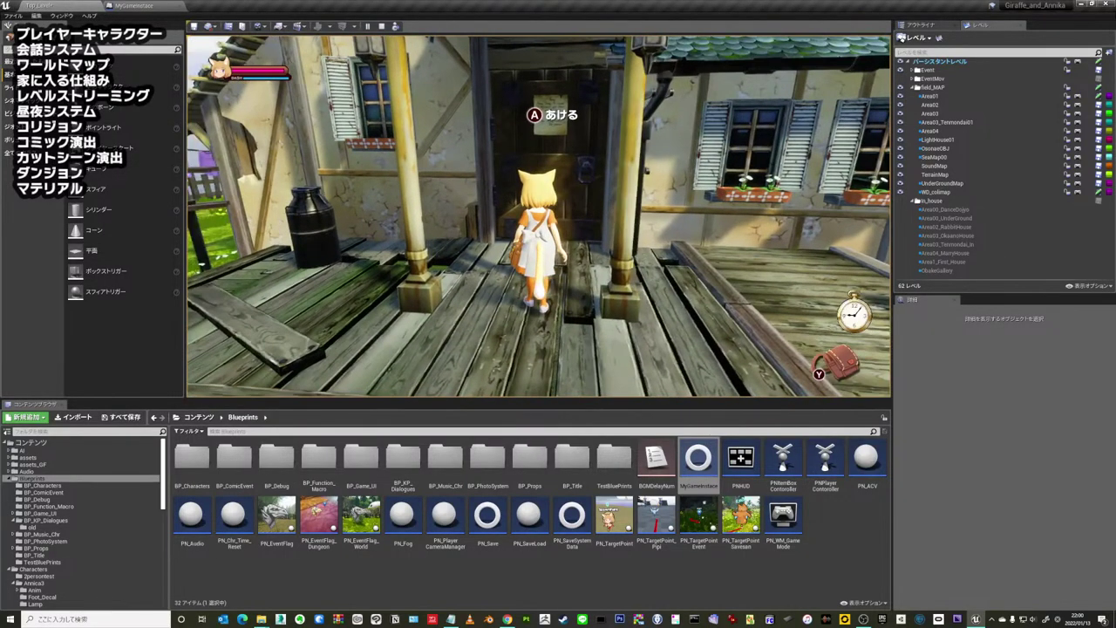
key("Escape")
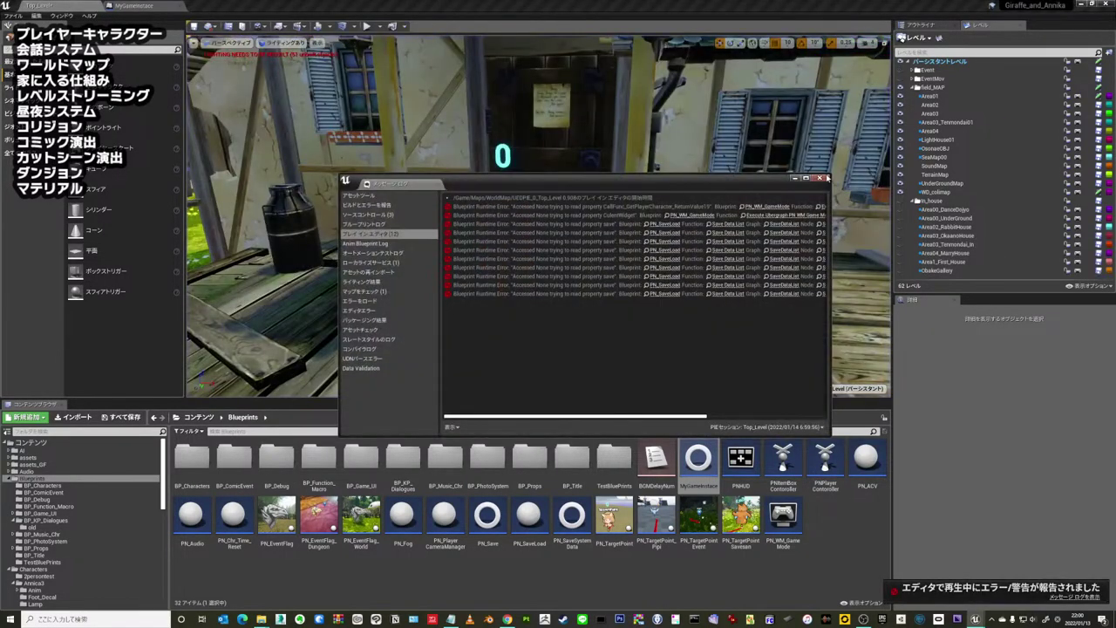
- Close the runtime error log and swing the view from the house toward the forest field
left_click(820, 178)
scroll(844, 94, "up", 3)
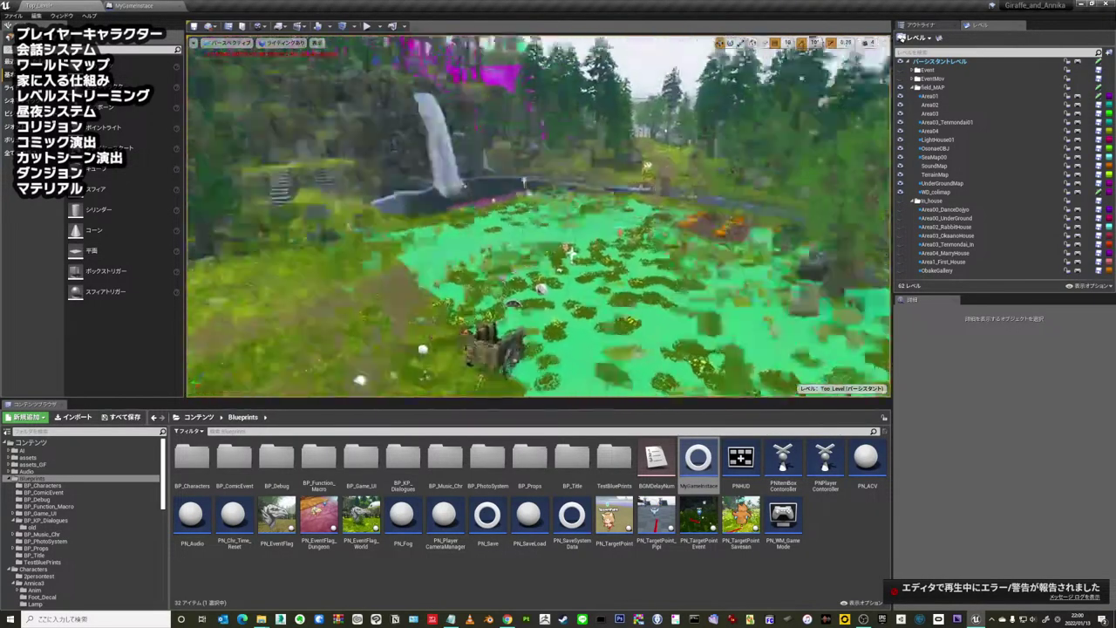
mouse_move(570, 253)
right_mouse_down()
mouse_move(603, 212)
mouse_move(503, 225)
mouse_move(483, 175)
mouse_move(477, 279)
right_mouse_up()
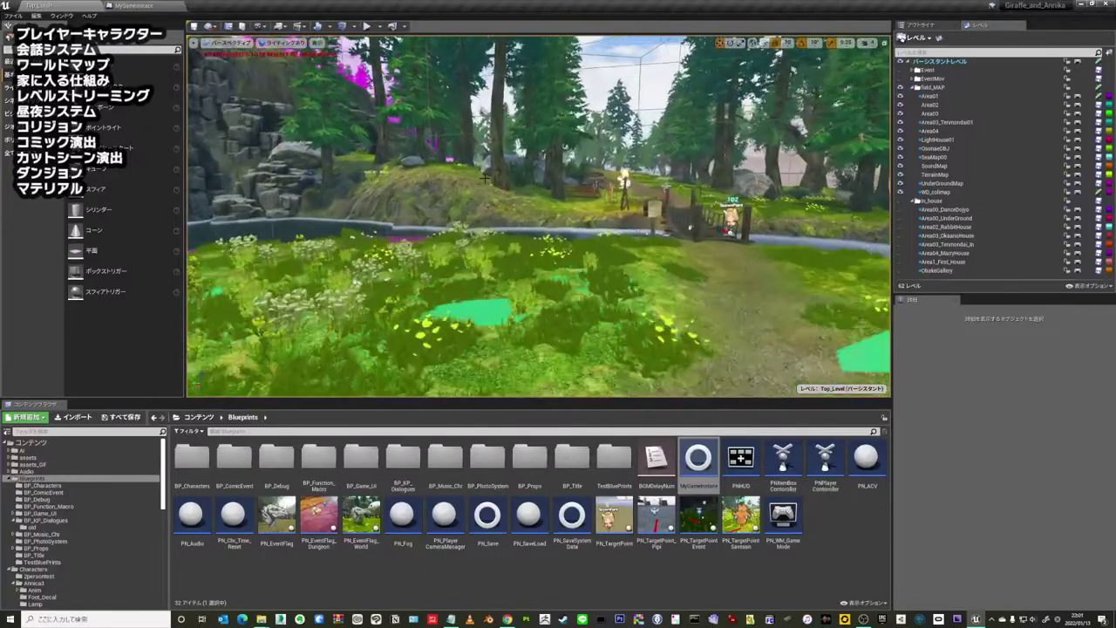
- Pull the viewport back to bring the wooden bridge and stream into view
scroll(544, 220, "up", 2)
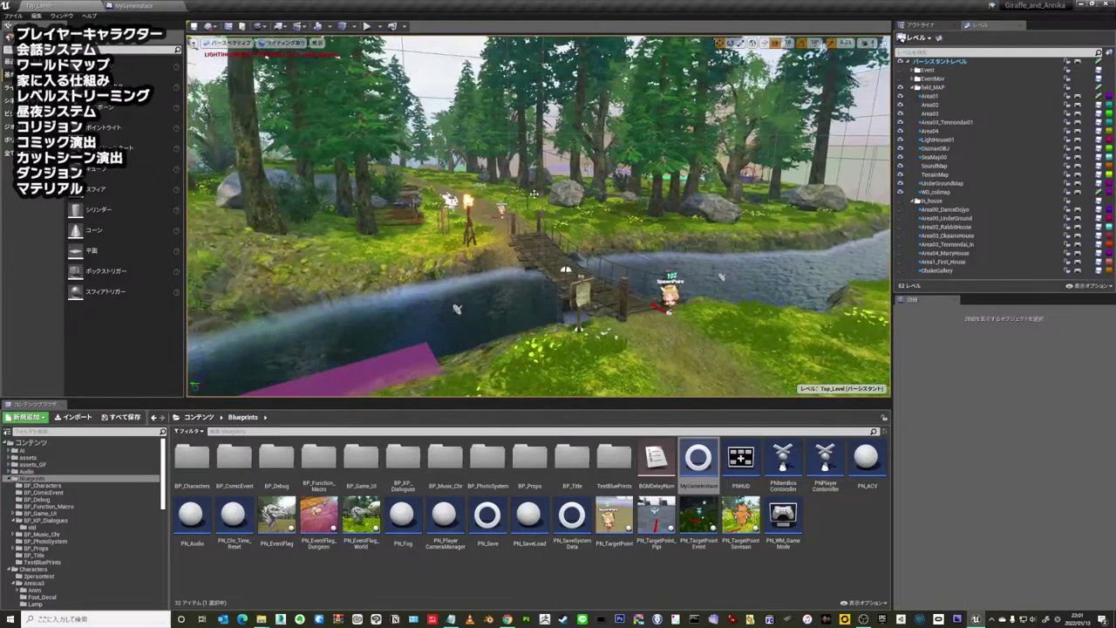
scroll(545, 221, "up", 2)
scroll(544, 220, "up", 2)
right_click_drag(545, 221, 359, 118)
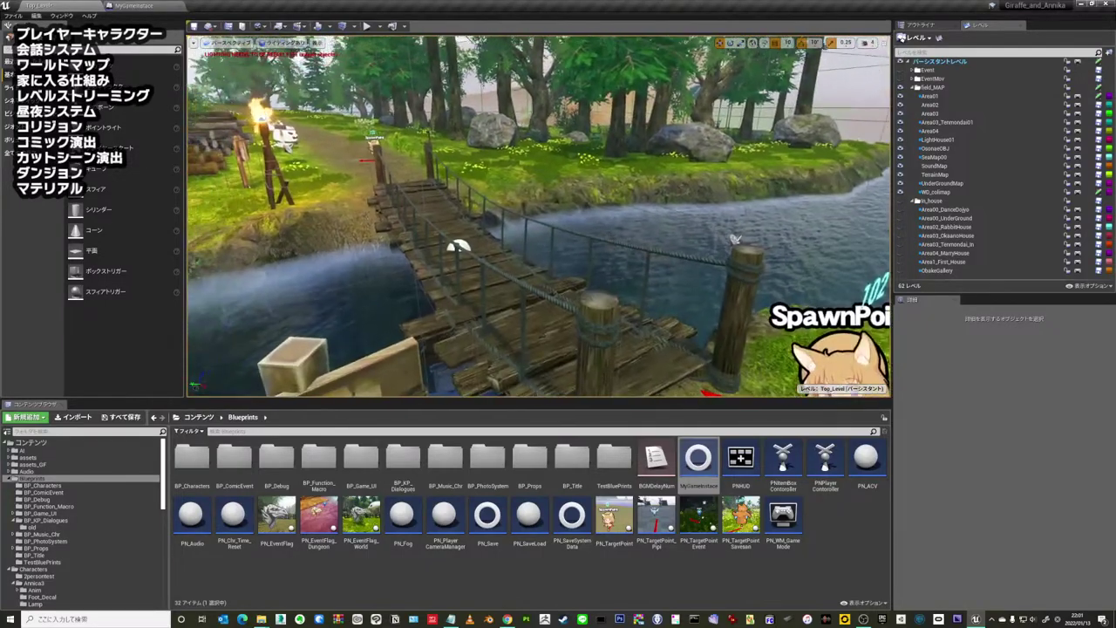
scroll(484, 254, "up", 2)
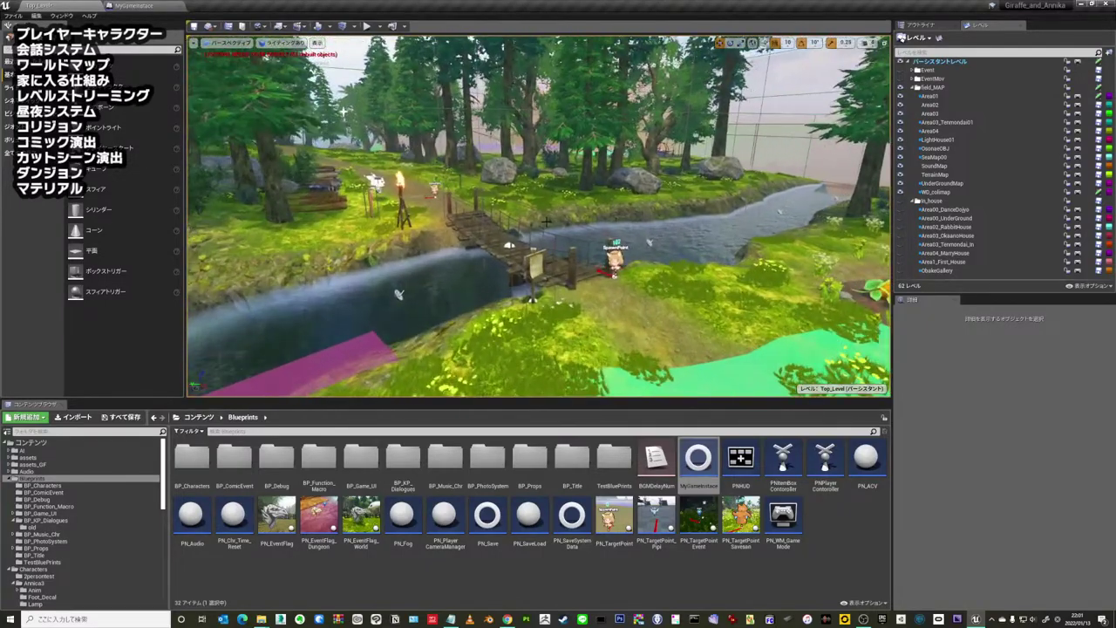
scroll(484, 255, "up", 3)
scroll(485, 255, "up", 2)
scroll(485, 255, "down", 2)
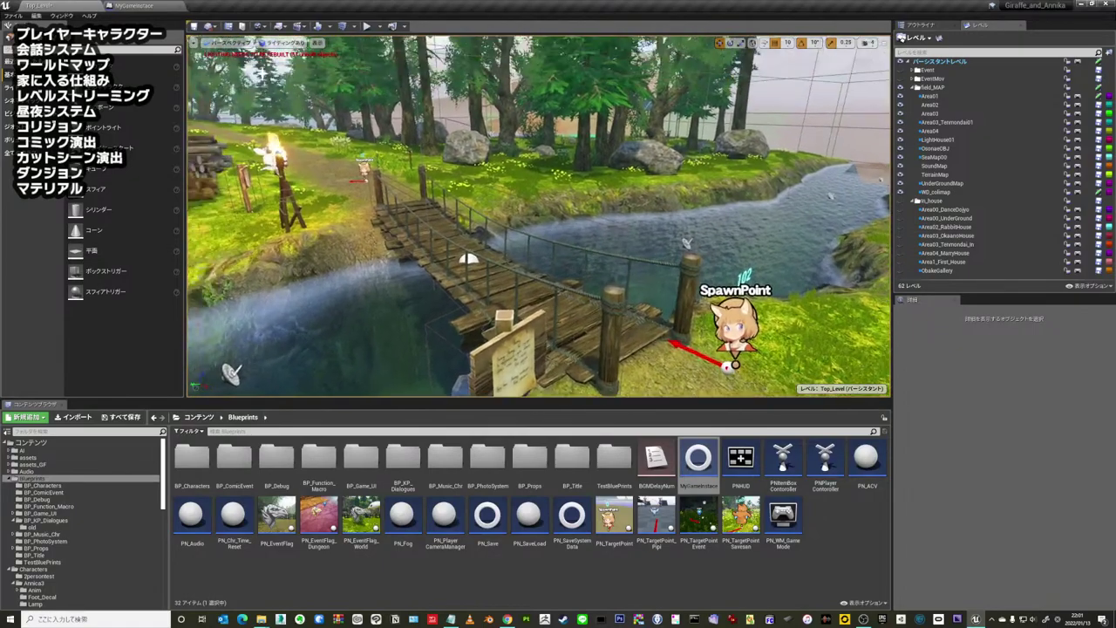
scroll(485, 255, "down", 2)
scroll(484, 255, "down", 1)
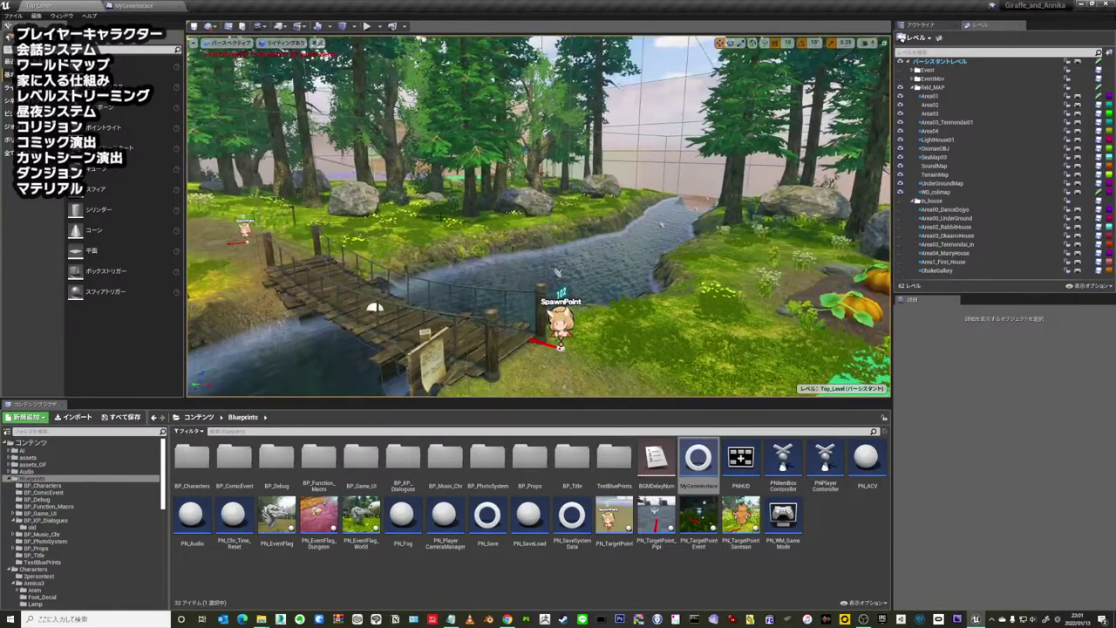
- Turn toward the pumpkin patch and fly along the path to the rocky riverbank
right_click_drag(469, 212, 469, 211)
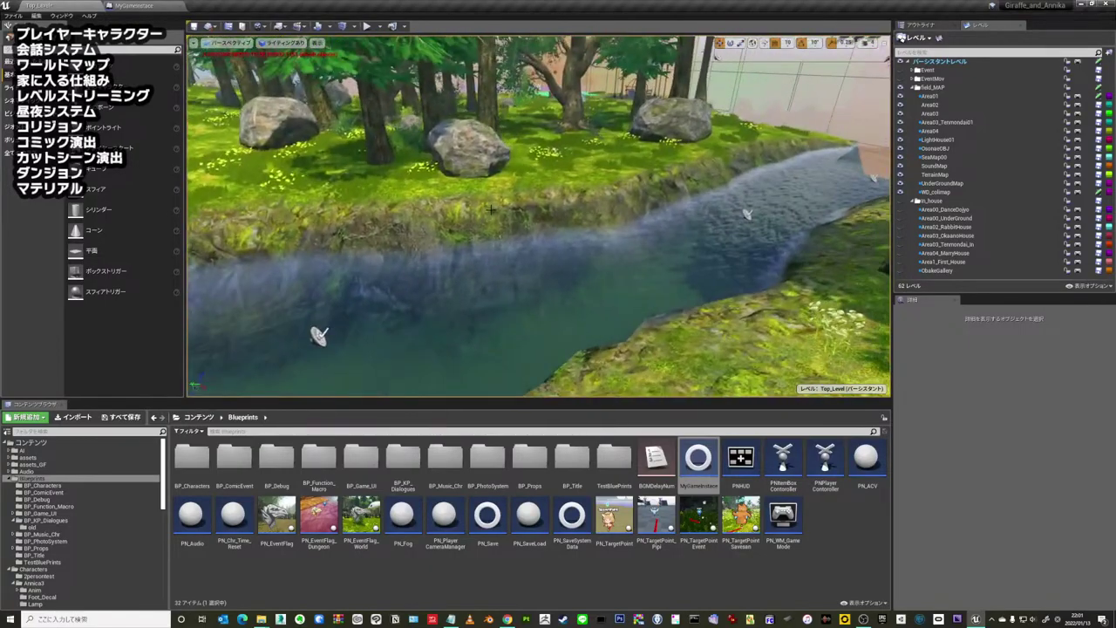
right_click_drag(491, 209, 491, 210)
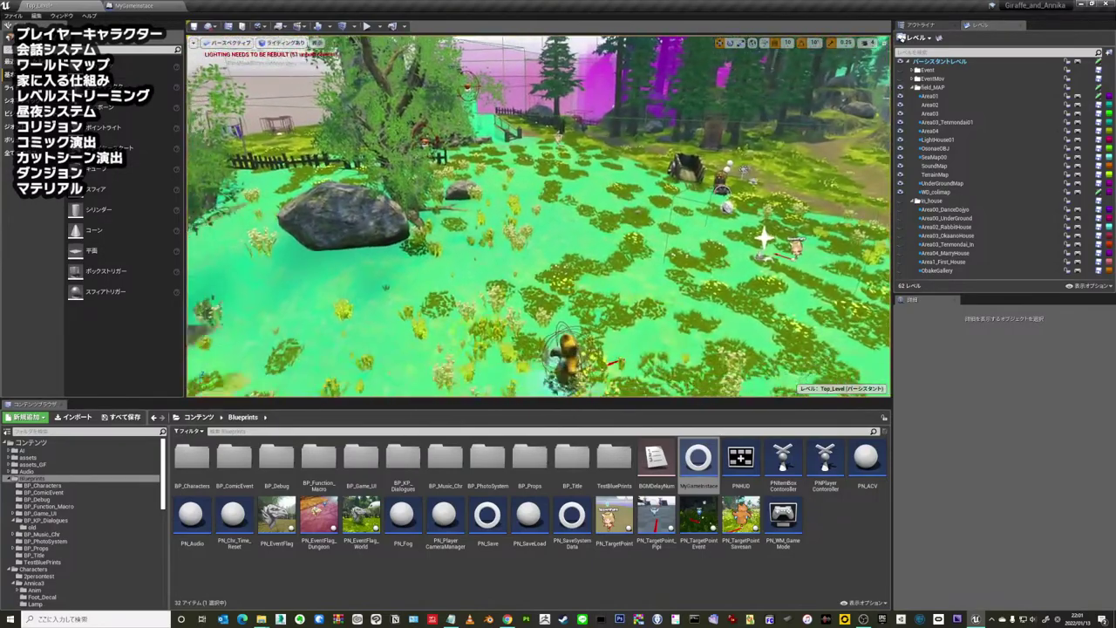
right_click_drag(490, 209, 549, 199)
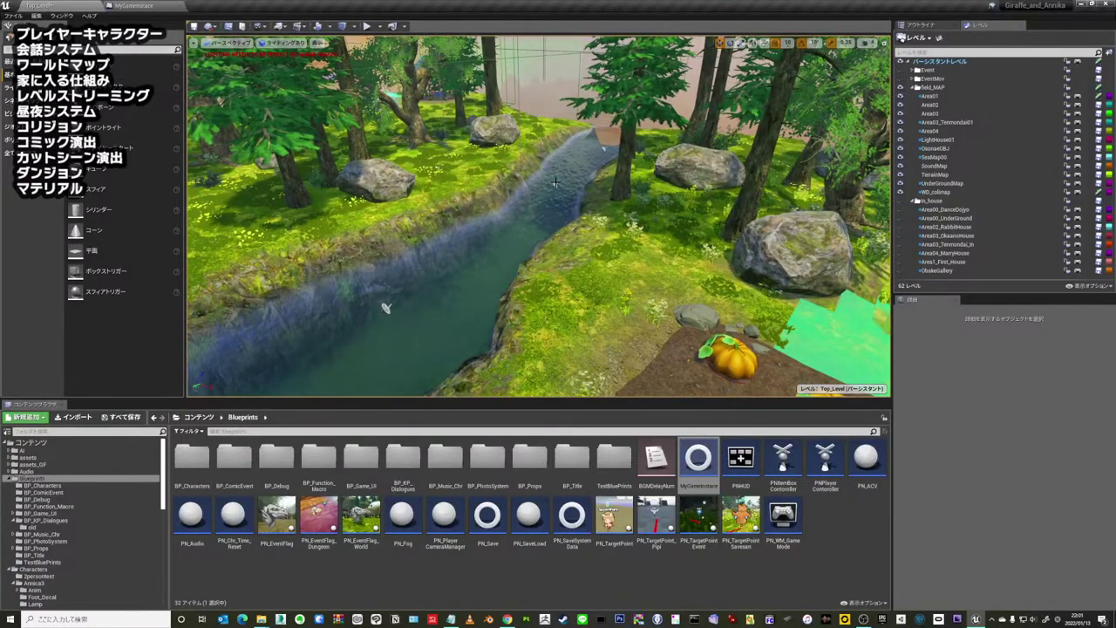
- Select the river water plane, move in close, and check the View Mode and Perspective menus
left_click(555, 182)
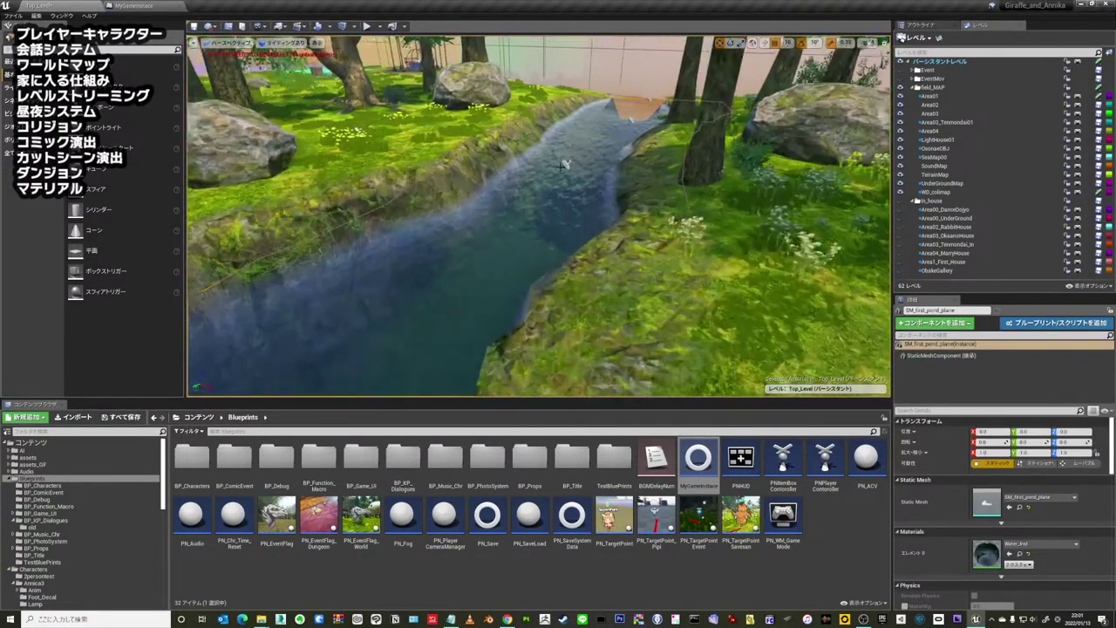
mouse_move(547, 185)
right_mouse_down()
mouse_move(472, 168)
mouse_move(475, 197)
mouse_move(444, 130)
right_mouse_up()
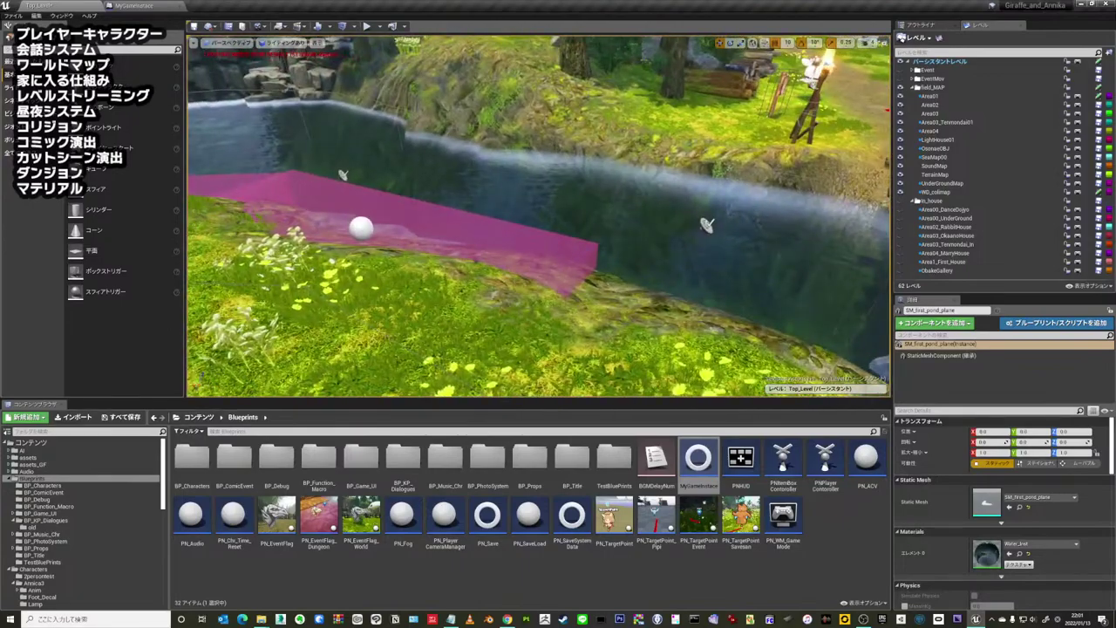
left_click(281, 43)
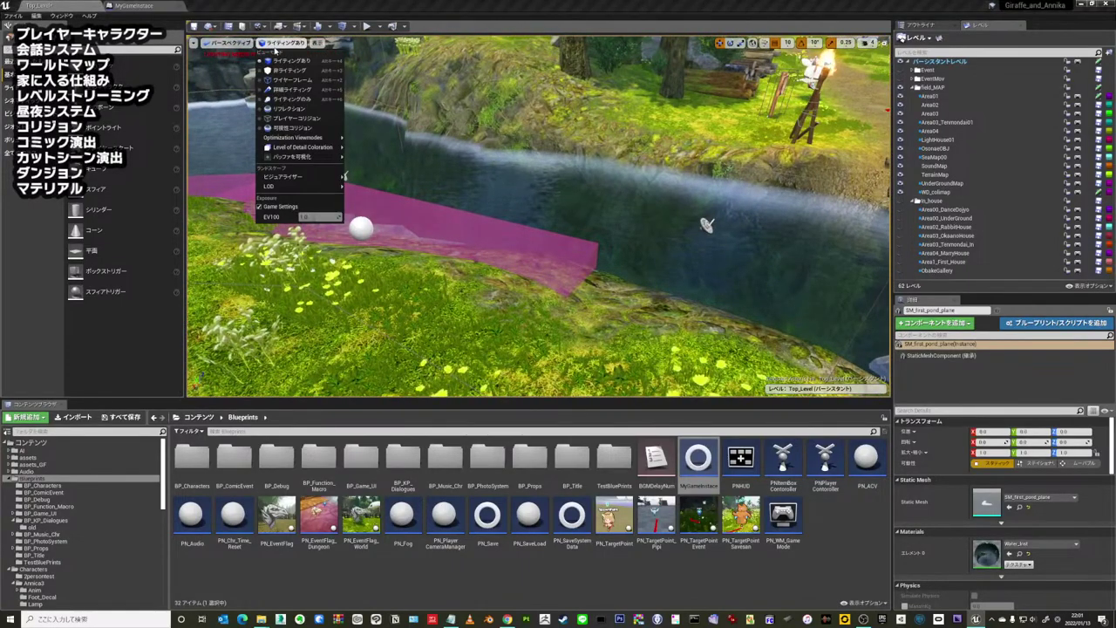
left_click(246, 43)
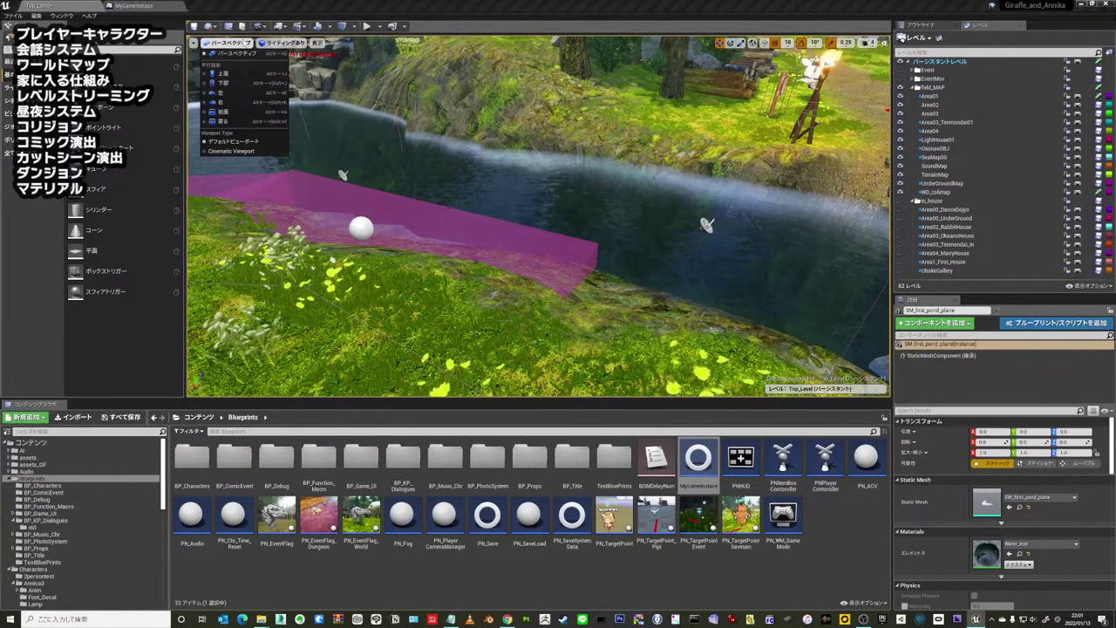
- Look through the Blueprints and Settings menus, then select the River4 sound emitter
left_click(281, 25)
mouse_move(318, 73)
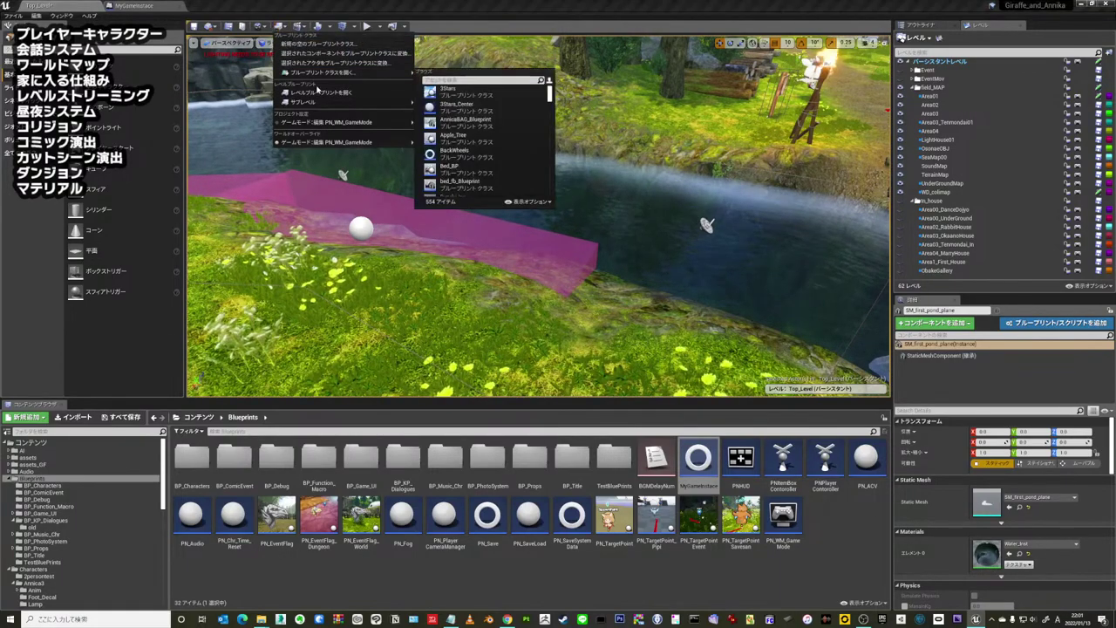
left_click(259, 26)
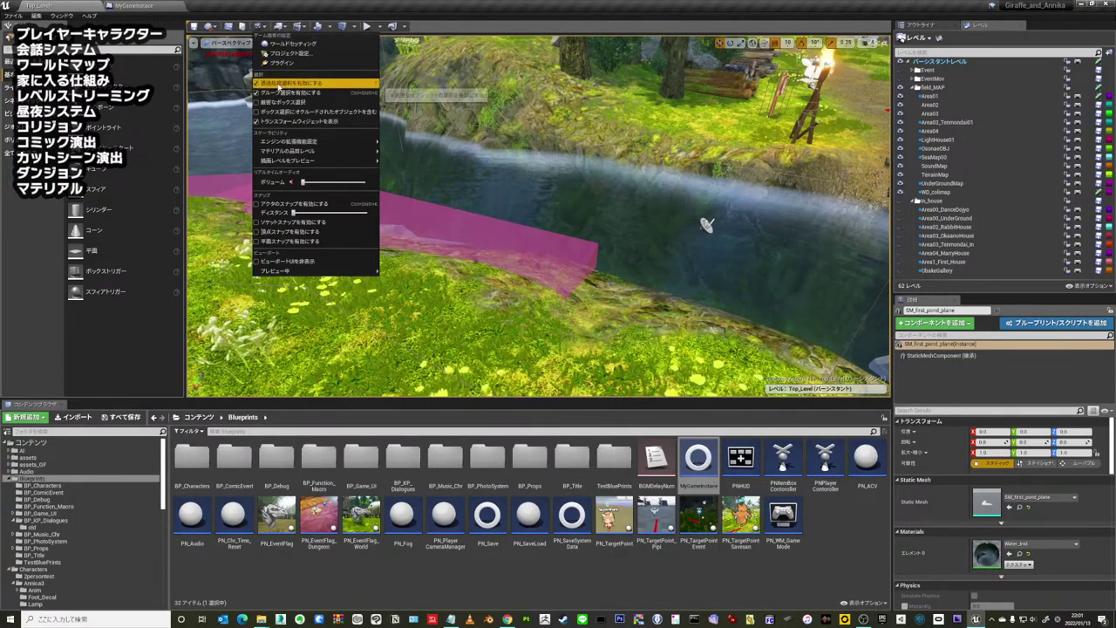
key("Escape")
left_click(706, 224)
- Frame the River4, River5 and River3 sound emitters in turn along the stream
key("f")
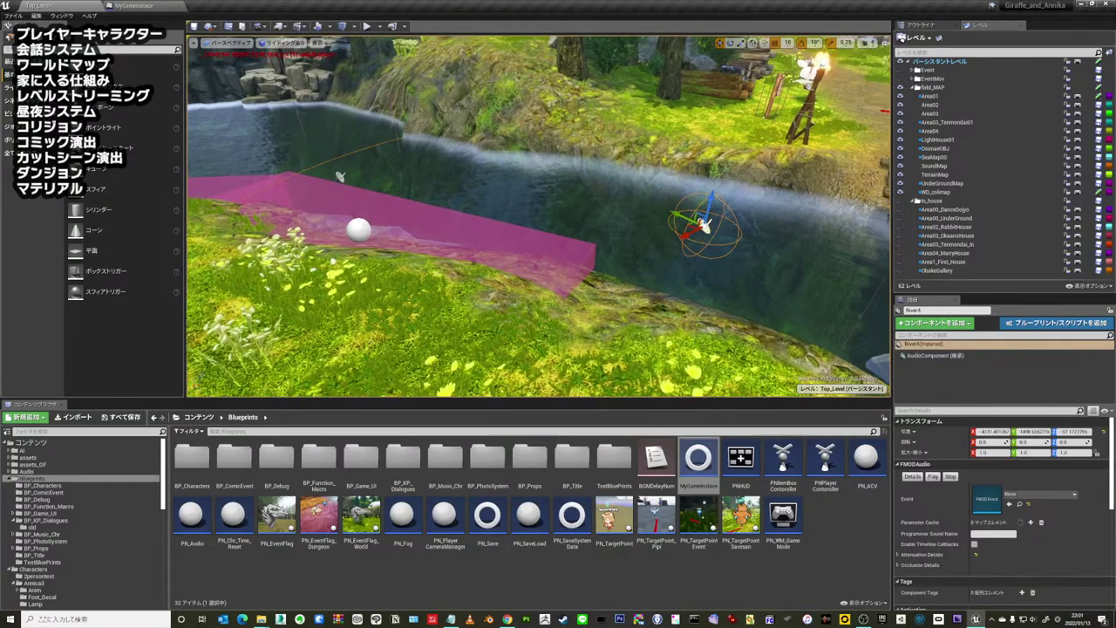
right_click_drag(566, 205, 645, 210)
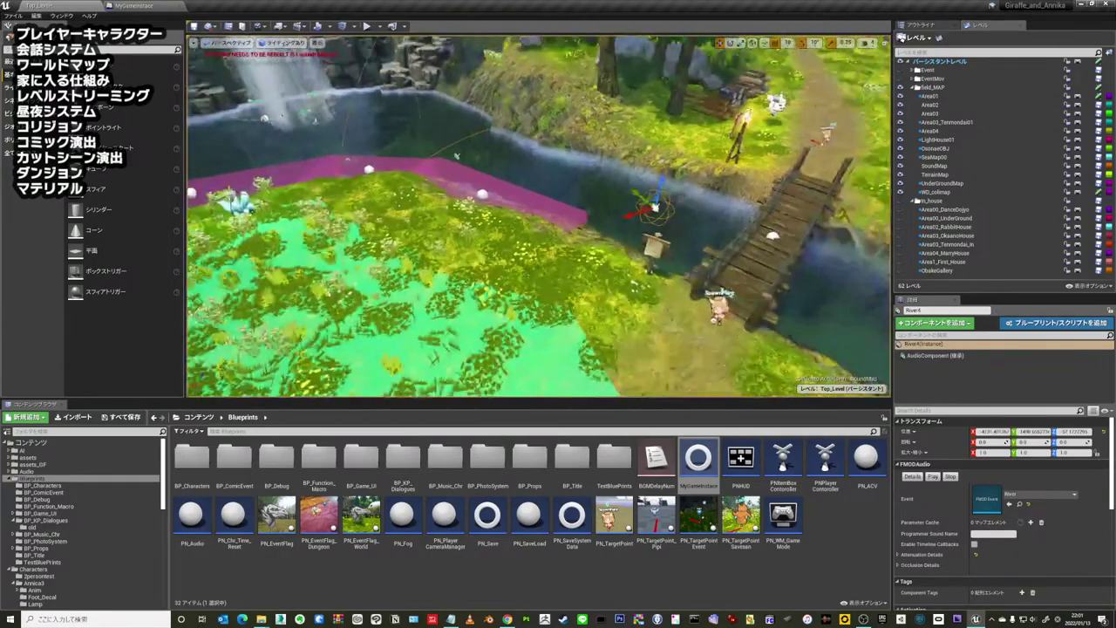
left_click(445, 167)
key("f")
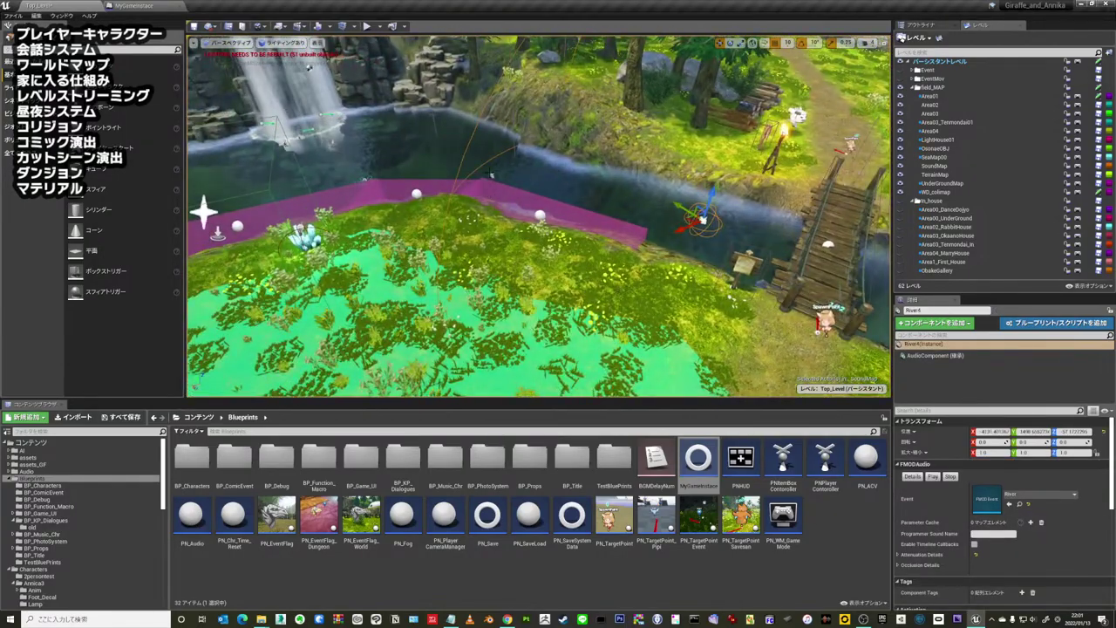
right_click_drag(364, 177, 488, 183)
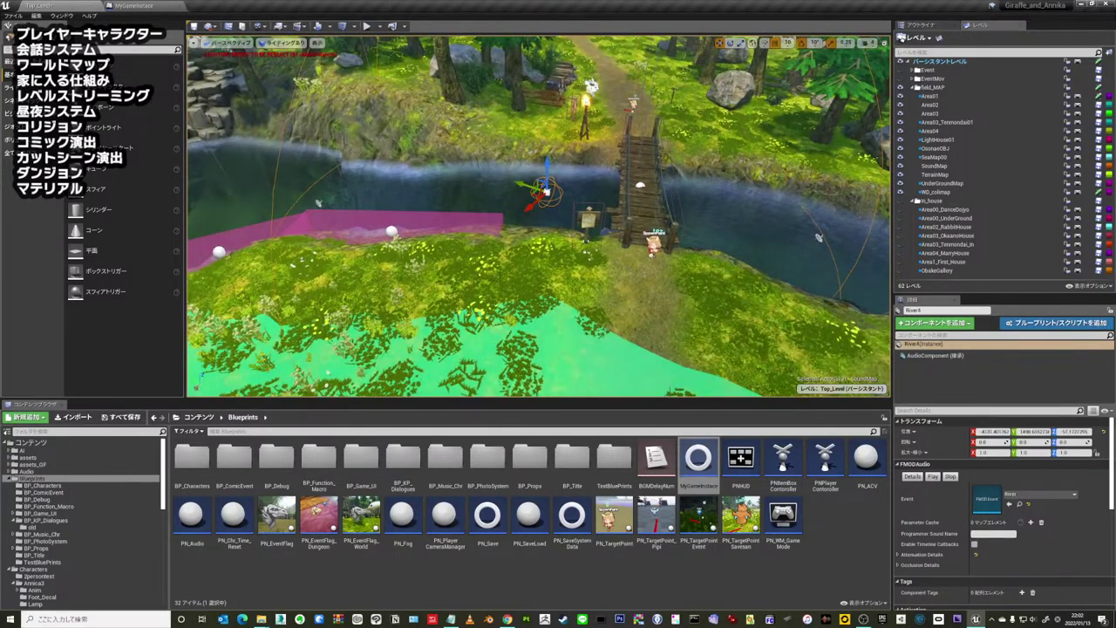
left_click(818, 237)
key("f")
left_click(839, 172)
key("f")
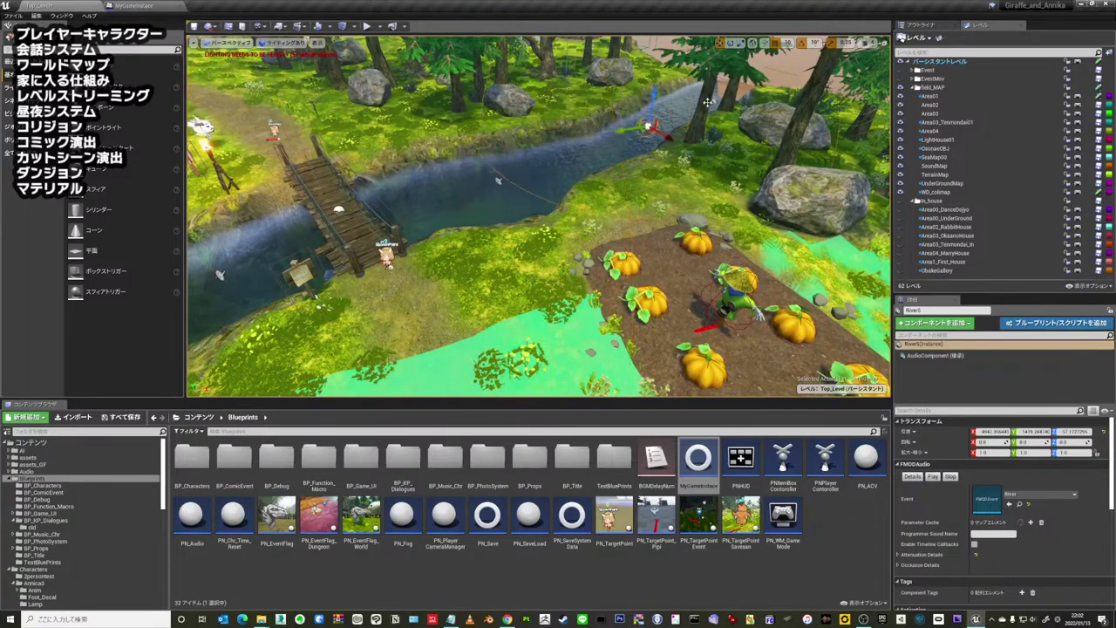
- Select the River7, River8, River5 and River3 emitters while moving past the bridge toward the pumpkins
left_click(715, 100)
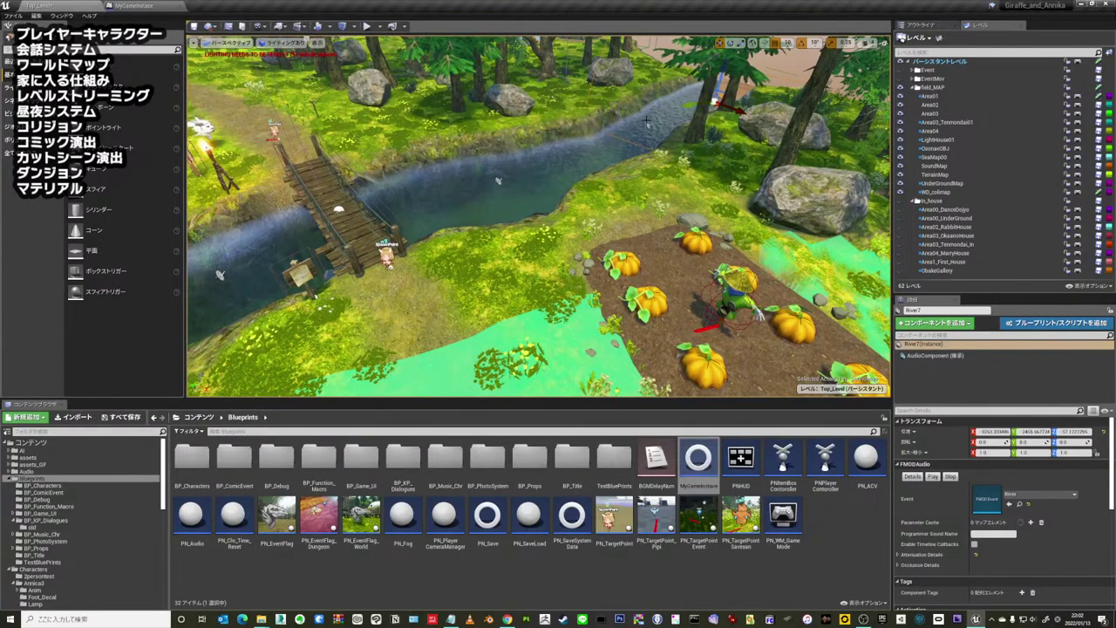
key("f")
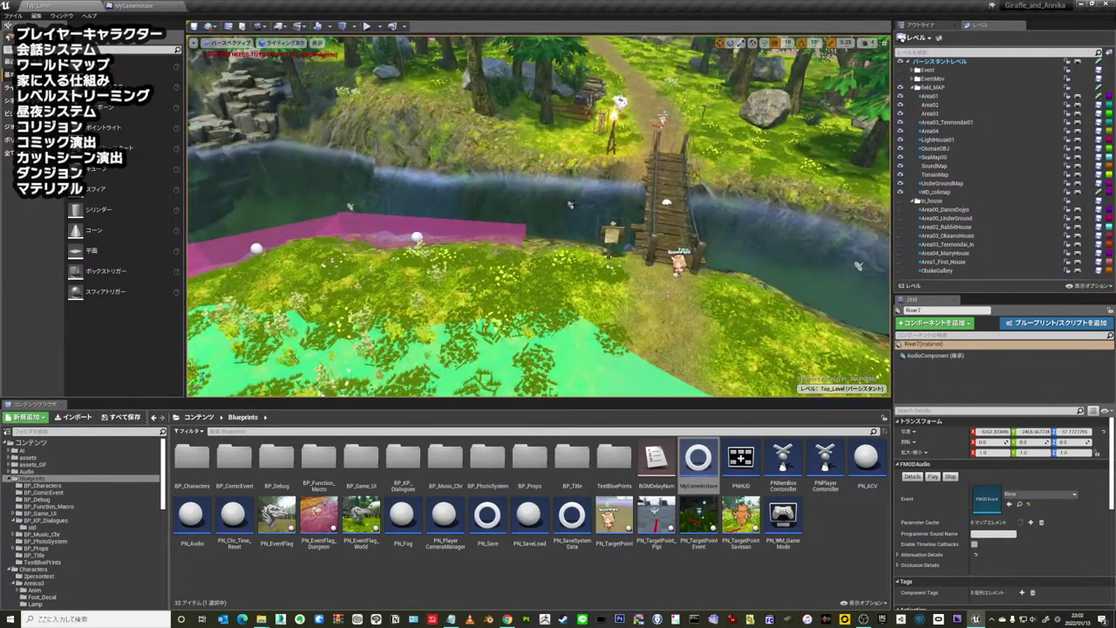
left_click(570, 204)
left_click(348, 205)
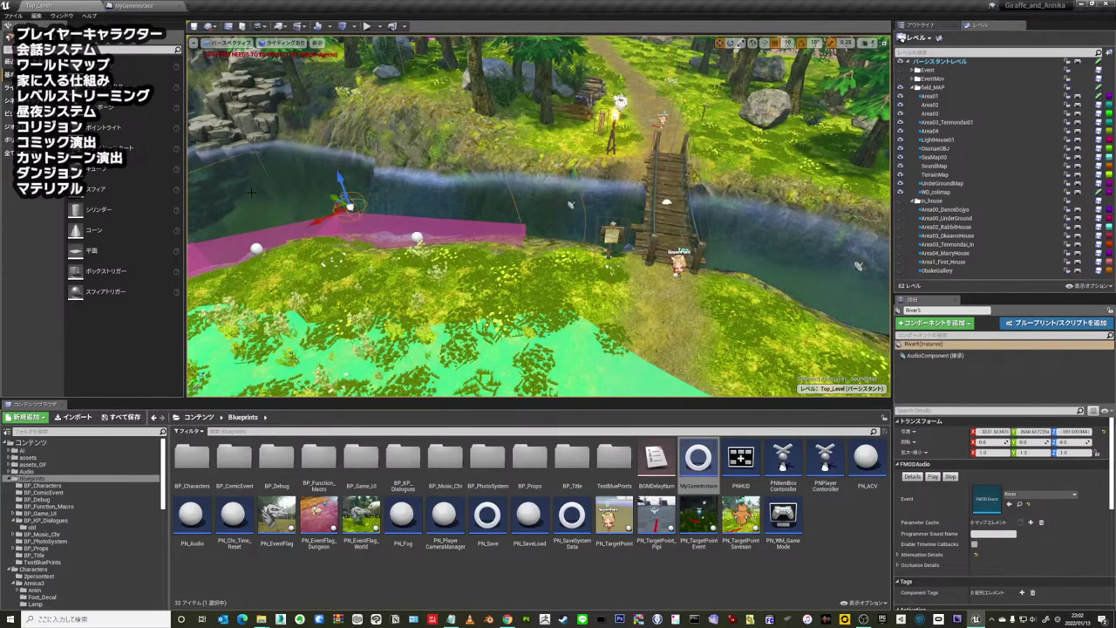
right_click_drag(726, 243, 622, 210)
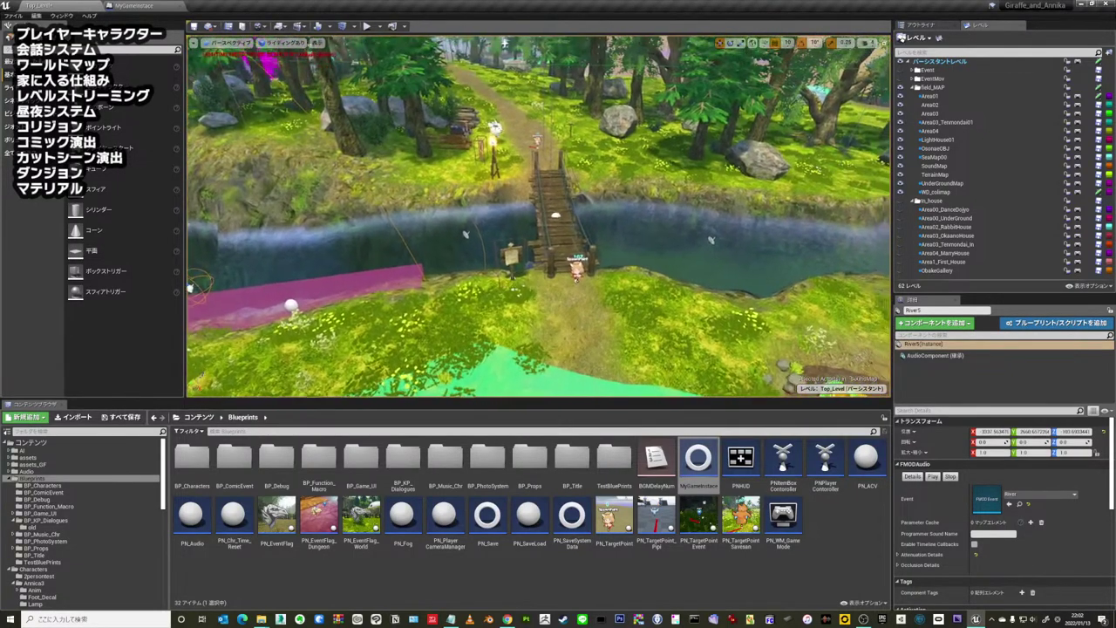
left_click(625, 213)
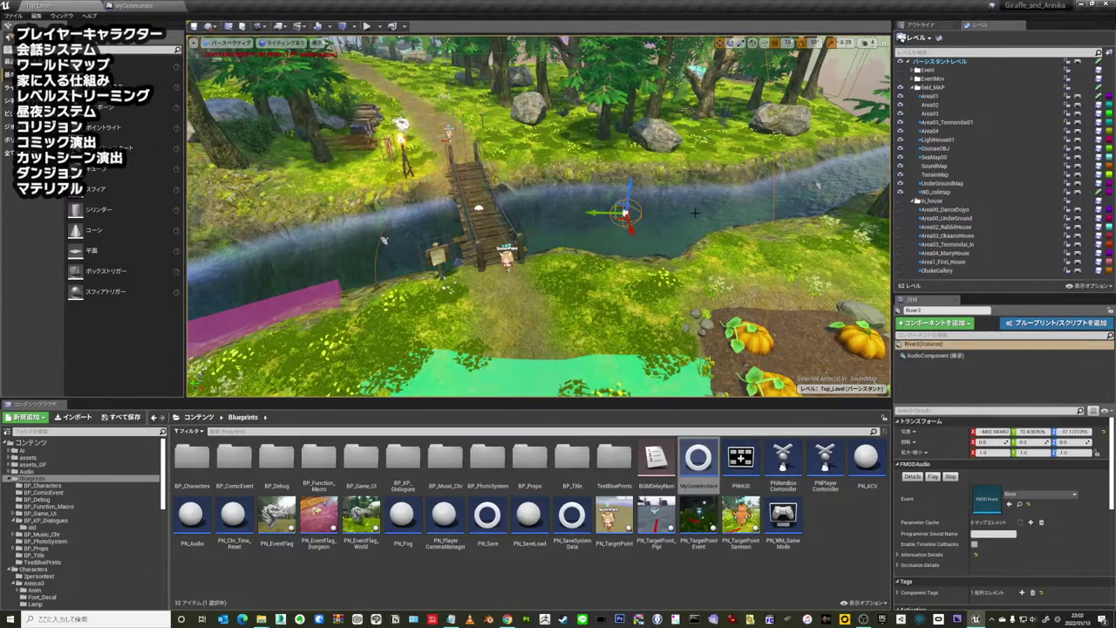
right_click_drag(625, 213, 697, 209)
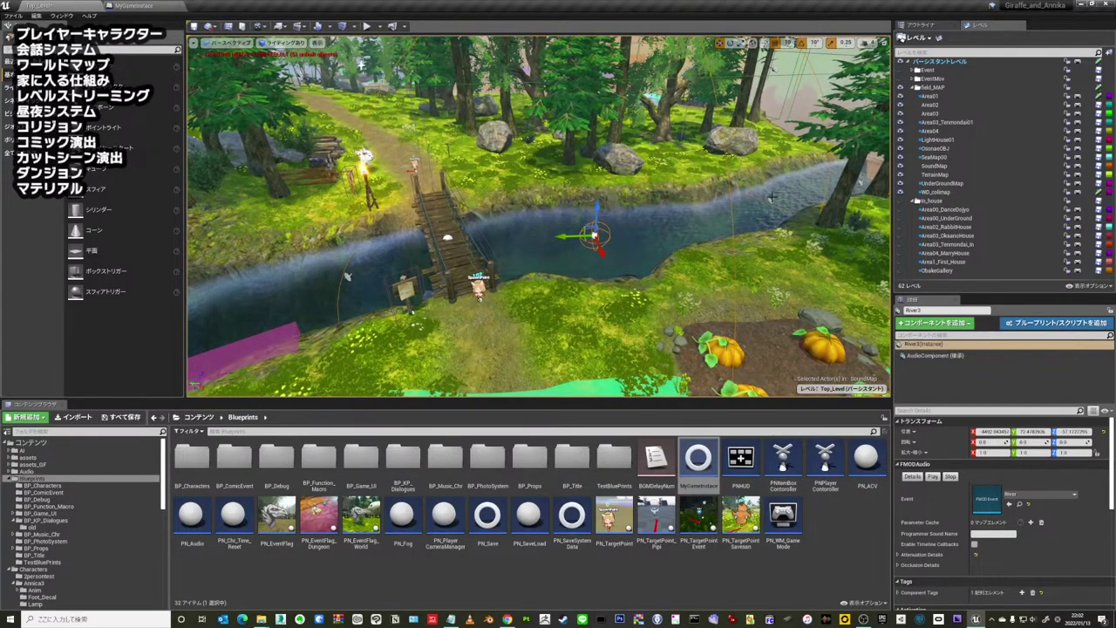
left_click(724, 199)
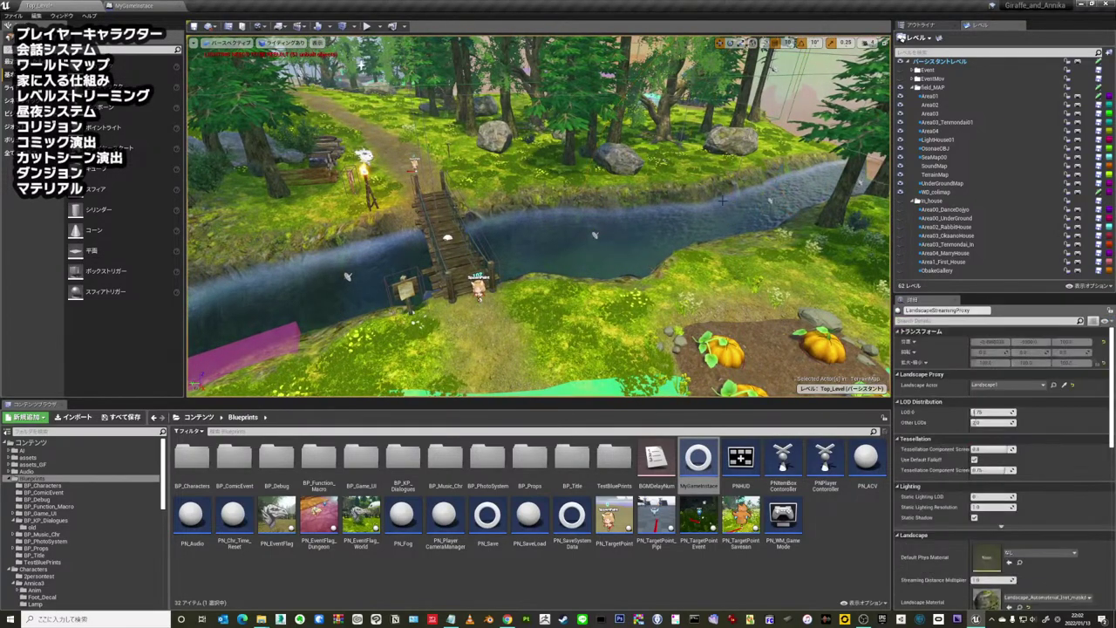
left_click(594, 233)
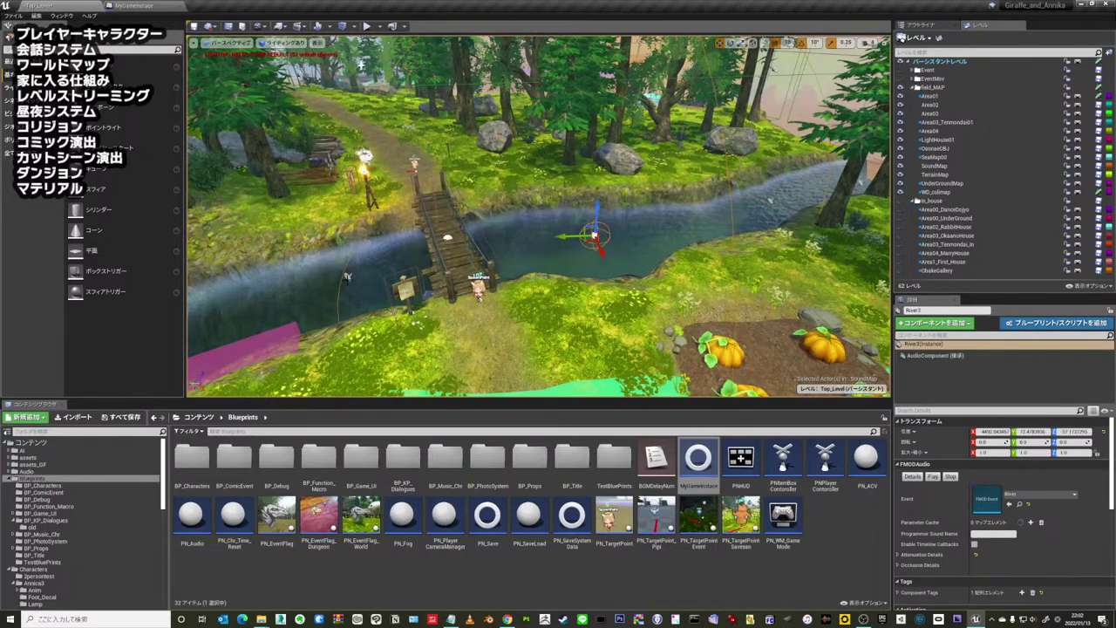
- Swing the view toward the waterfall and pond, then over the pumpkin patch to ground level
mouse_move(453, 223)
right_mouse_down()
mouse_move(774, 282)
mouse_move(584, 230)
right_mouse_up()
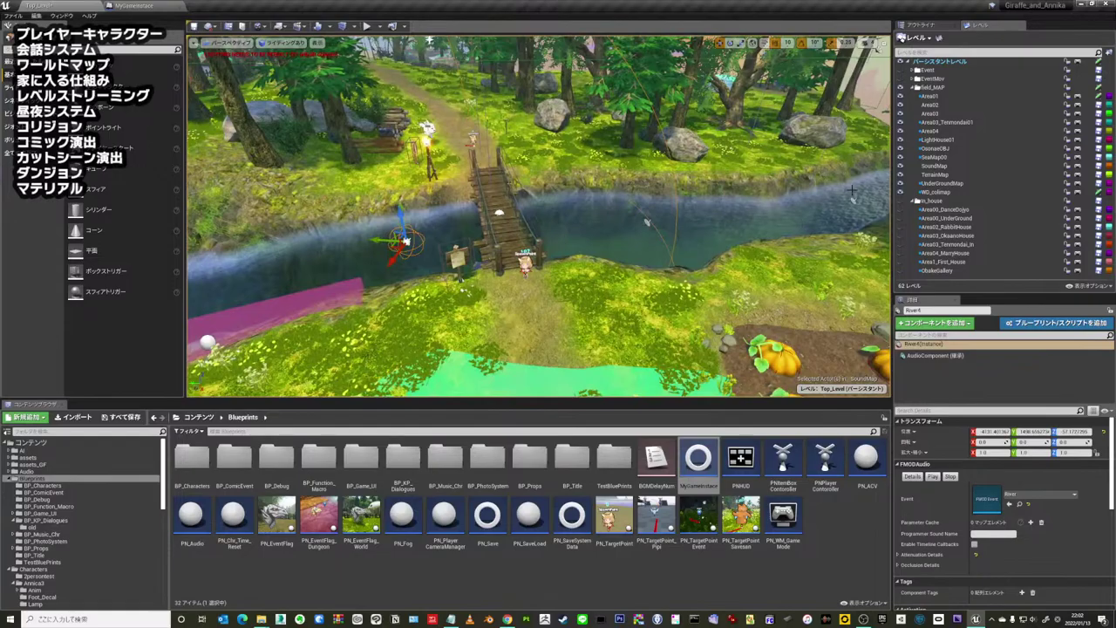
right_click_drag(760, 186, 737, 220)
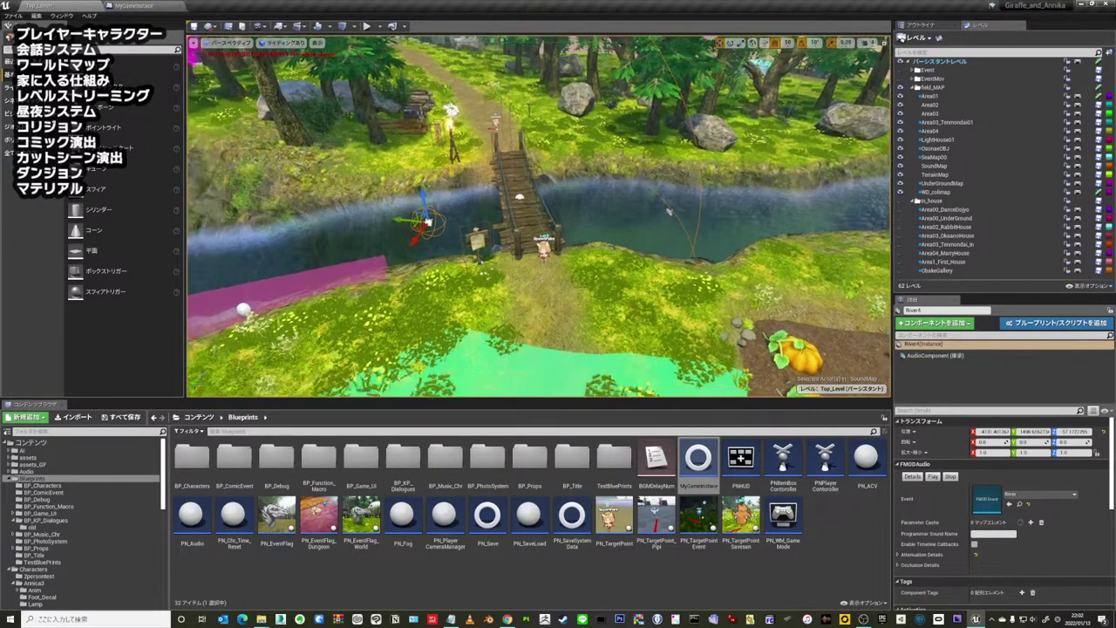
mouse_move(642, 177)
right_mouse_down()
mouse_move(662, 200)
mouse_move(485, 224)
right_mouse_up()
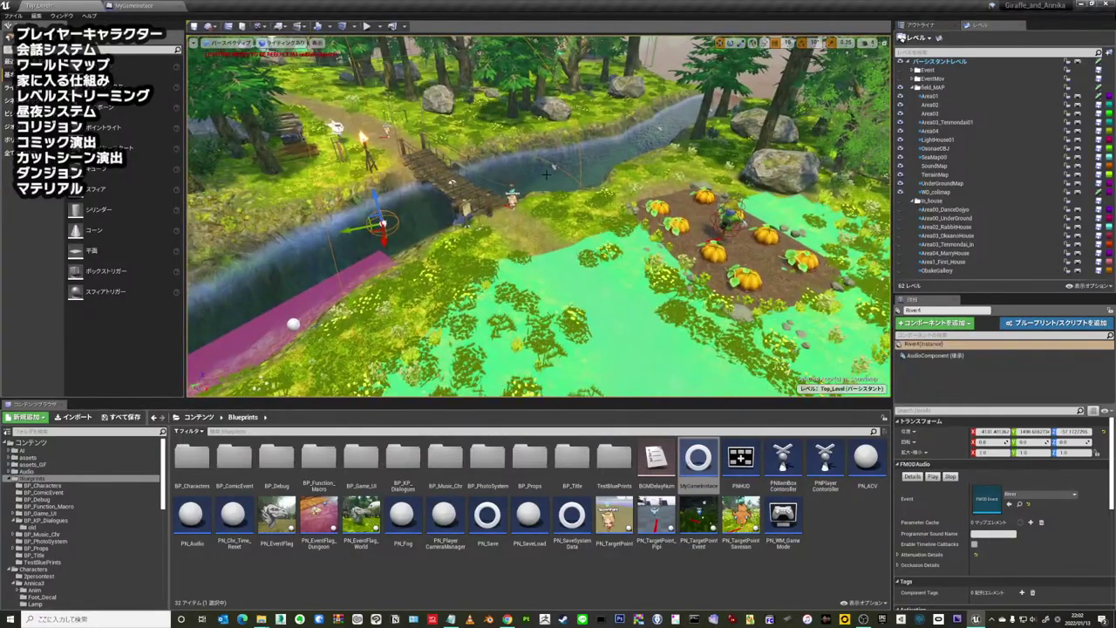
right_click_drag(547, 174, 680, 293)
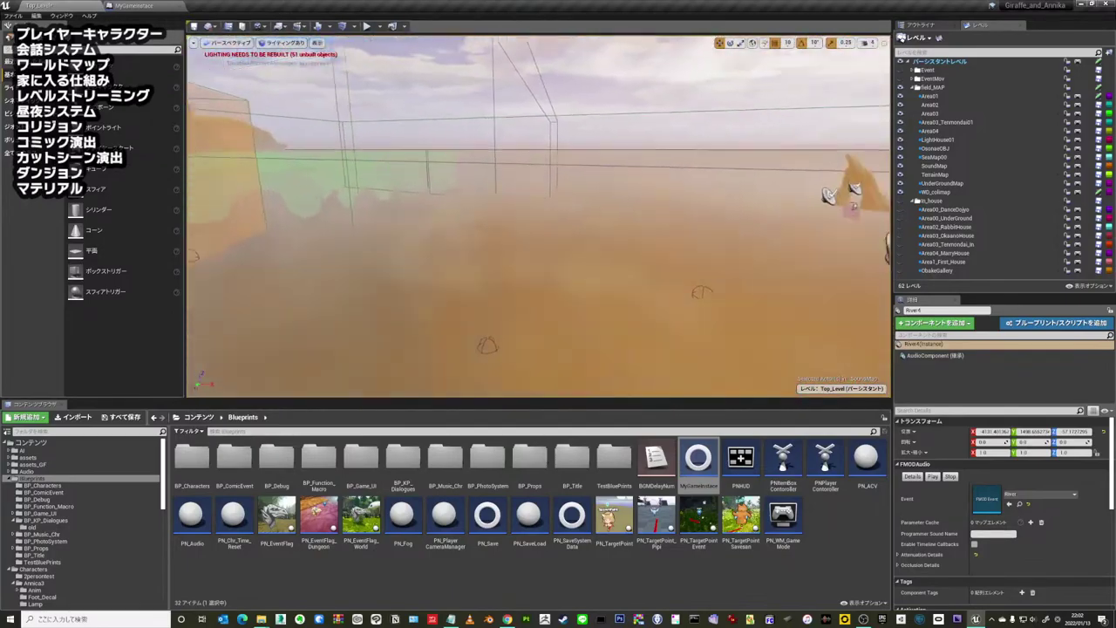
- Select and frame the ambient_ocean_waves_lp19 sound emitter near the seaside cliff
right_click_drag(663, 225, 663, 225)
left_click(608, 141)
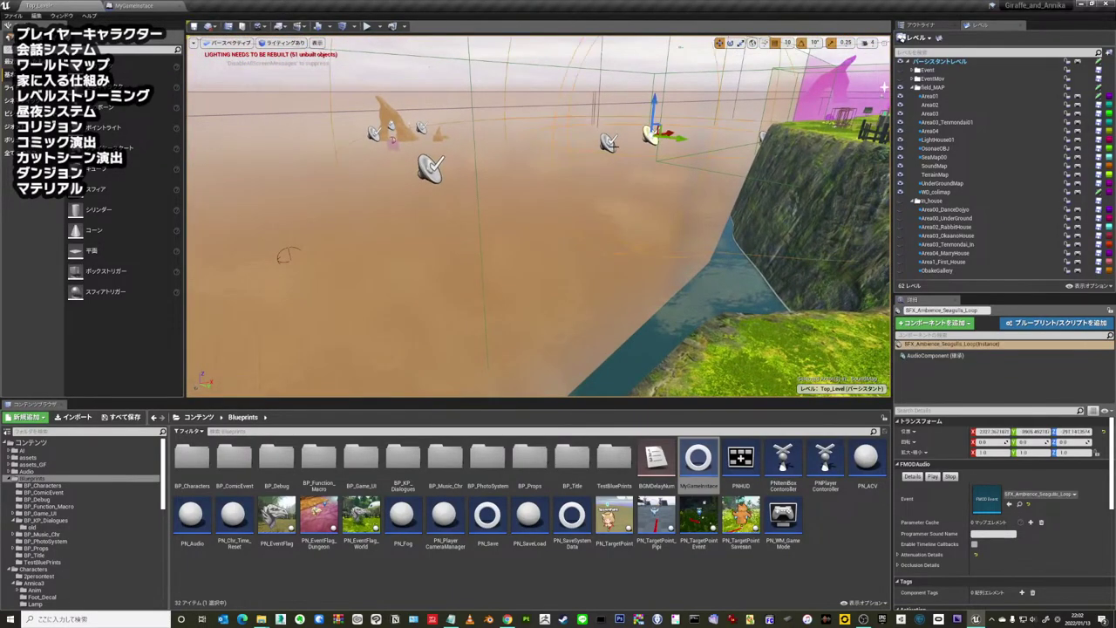
right_click_drag(418, 199, 417, 199)
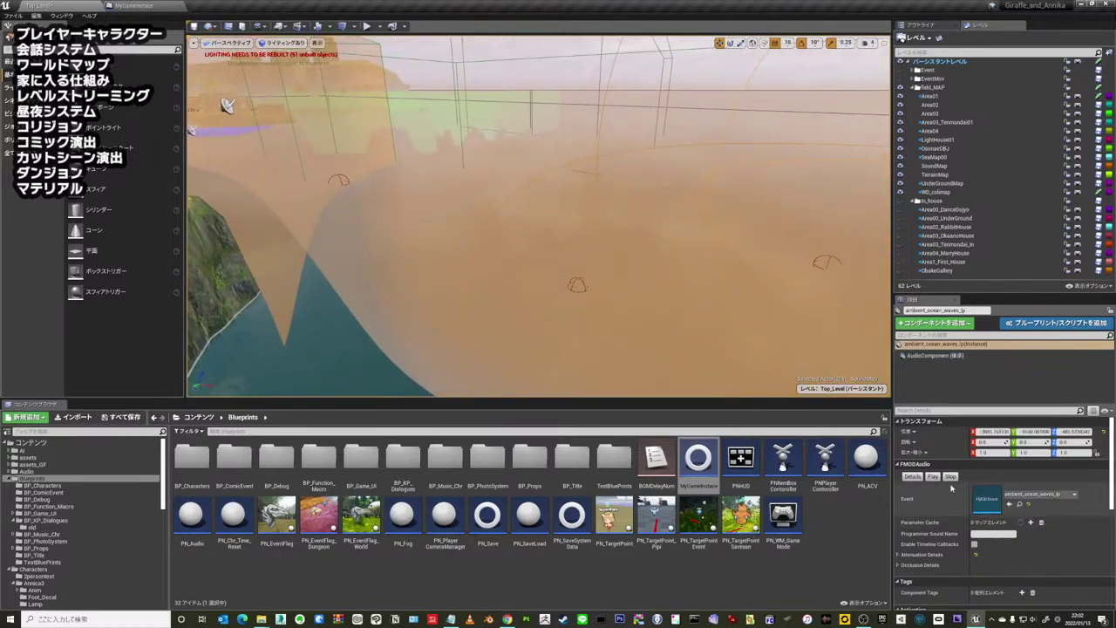
key("f")
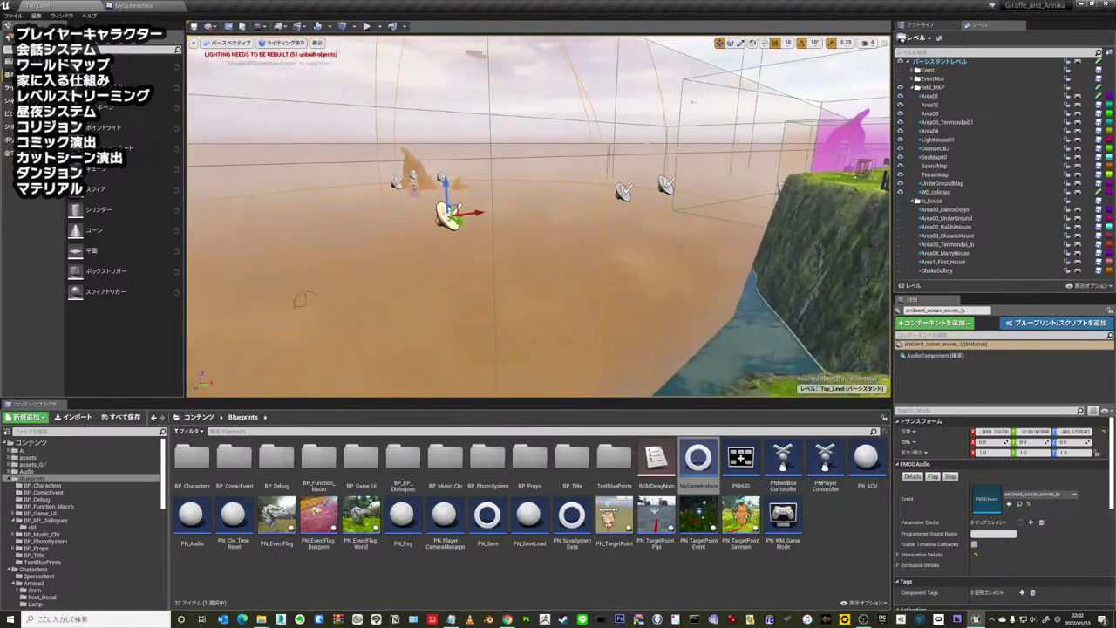
left_click(622, 191)
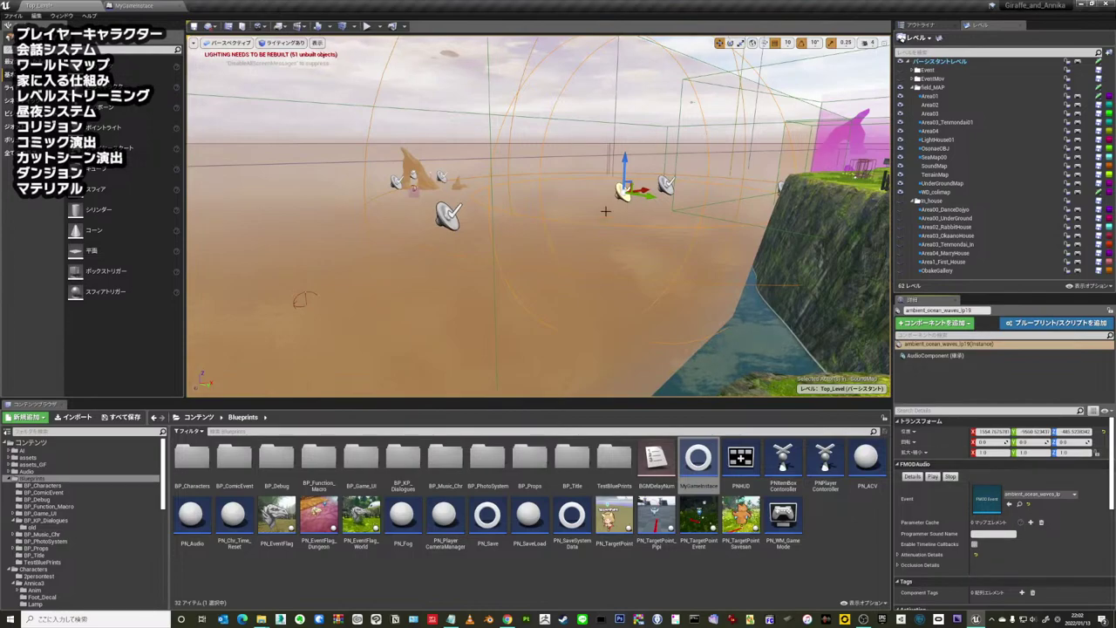
- Fly from the sandy slope over the cliff into the forest
right_click_drag(618, 154, 566, 227)
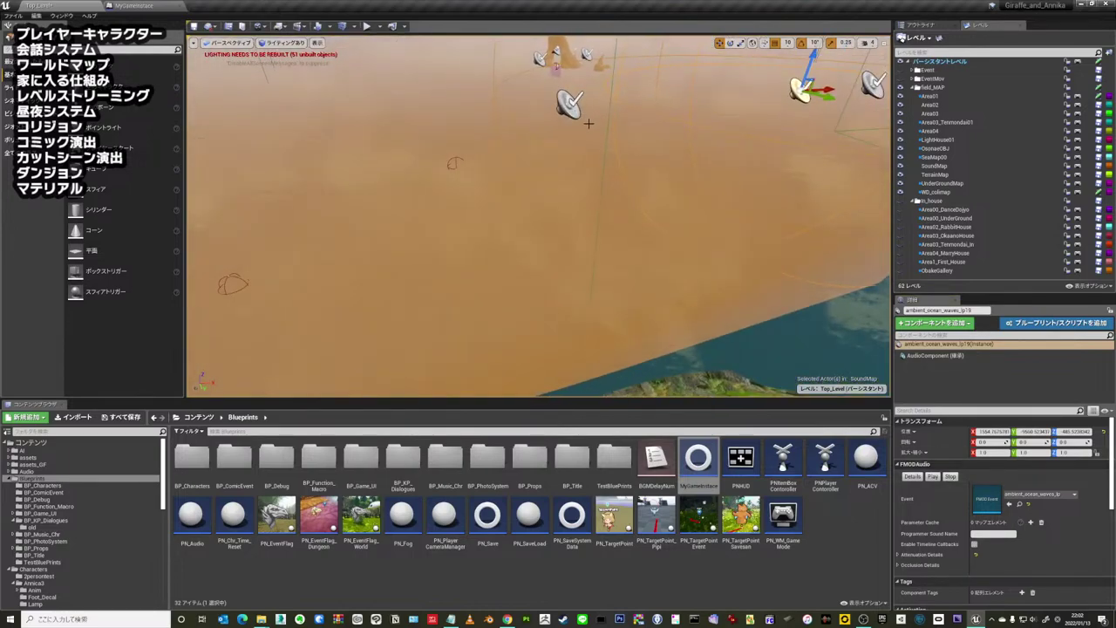
right_click_drag(795, 234, 657, 138)
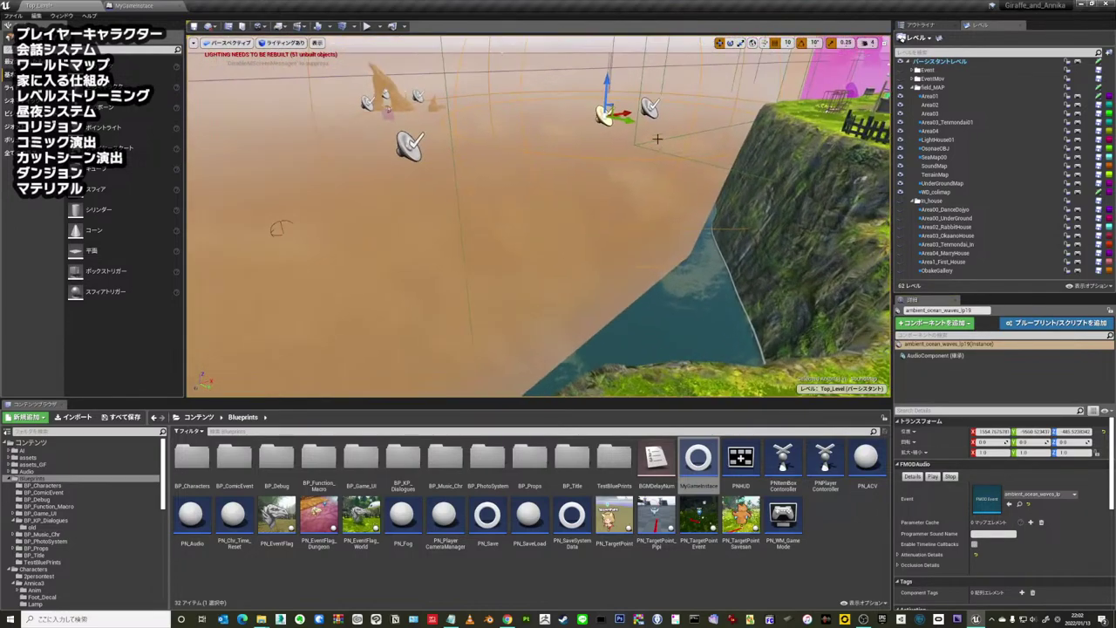
mouse_move(605, 166)
right_mouse_down()
mouse_move(605, 231)
mouse_move(575, 243)
mouse_move(597, 251)
mouse_move(571, 251)
mouse_move(535, 181)
mouse_move(498, 163)
right_mouse_up()
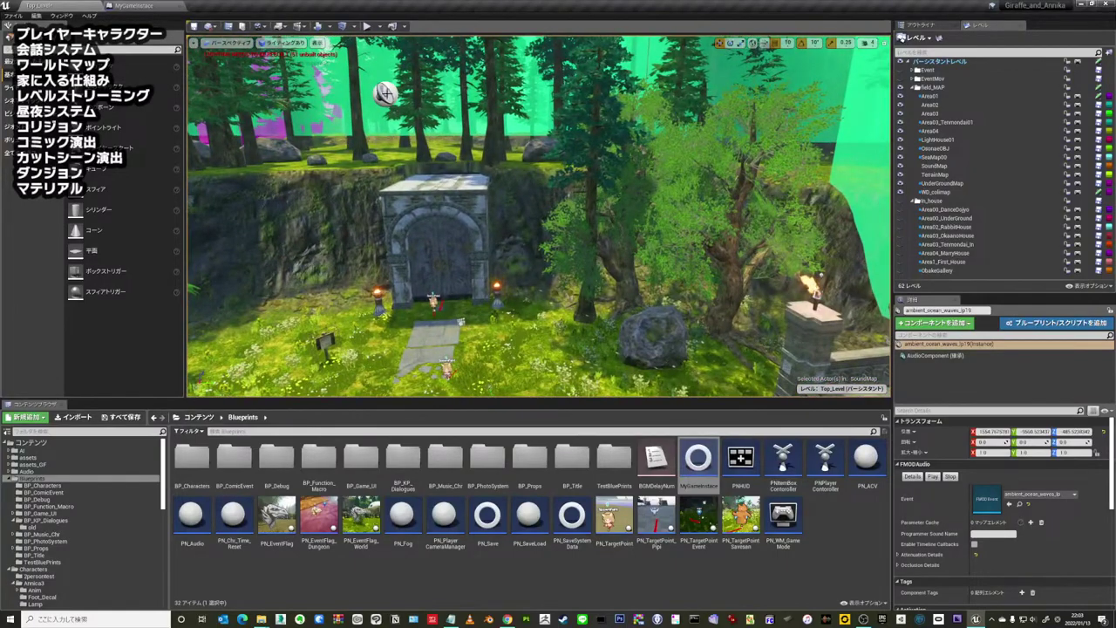
- Select the Sound_Actor above the stone door and move in closer to it
left_click(385, 92)
right_click_drag(384, 93, 639, 261)
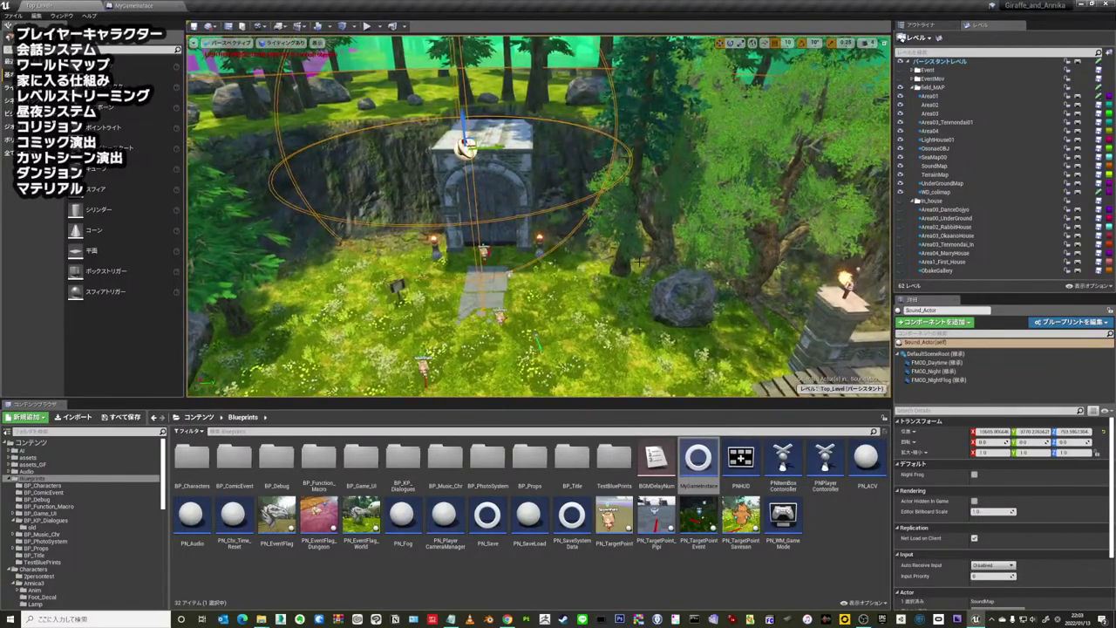
right_click_drag(713, 336, 708, 316)
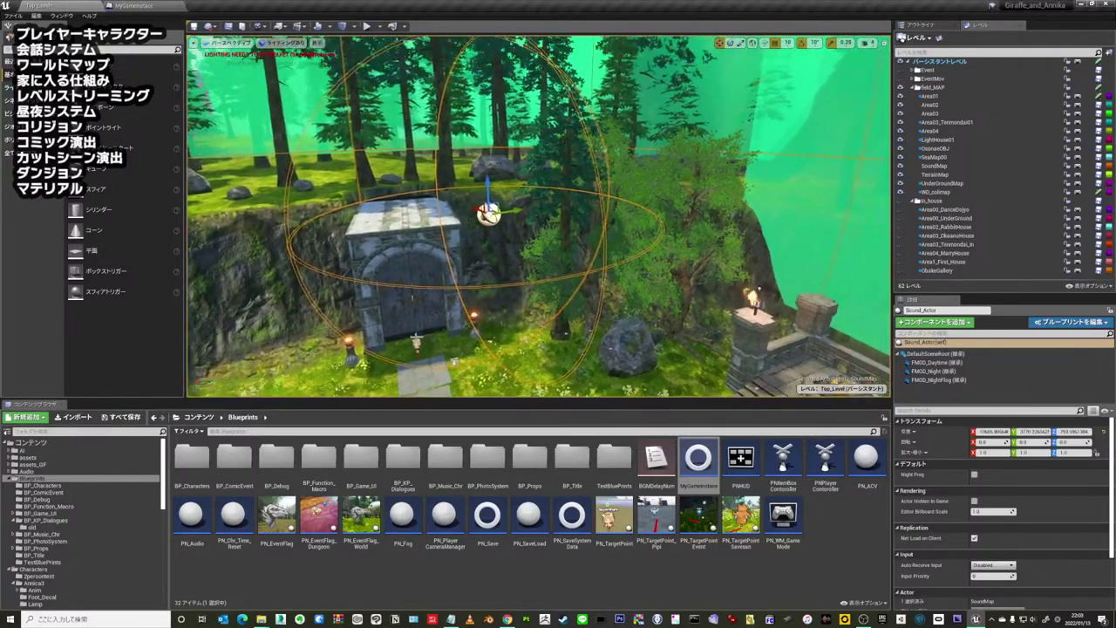
- Preview the FMOD_Daytime sound, then the FMOD_Night sound
left_click(935, 362)
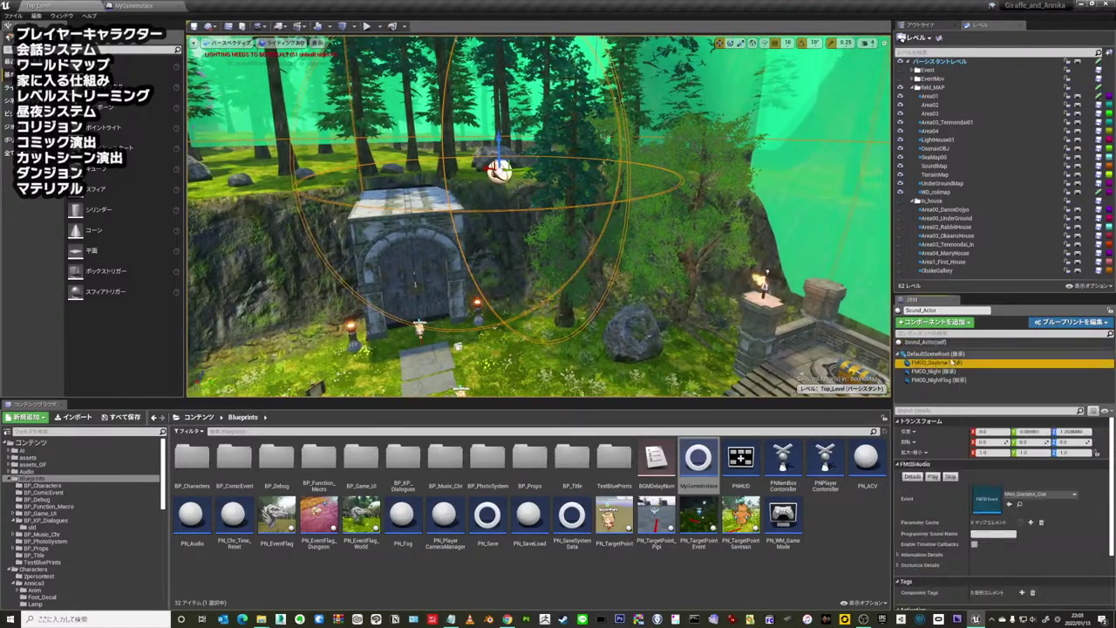
left_click(940, 477)
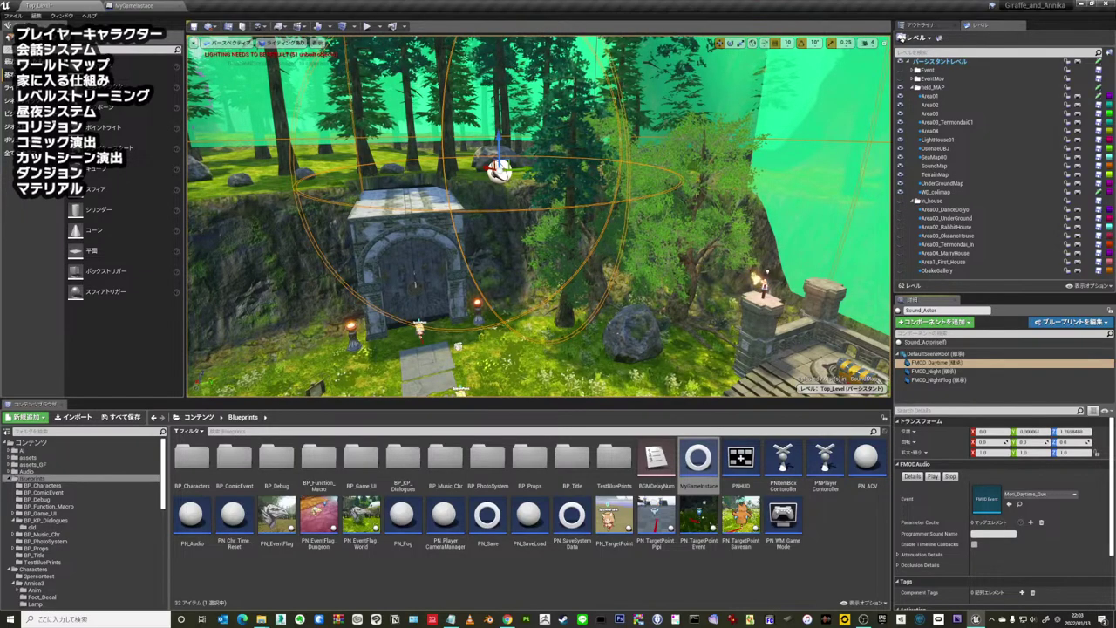
left_click(932, 371)
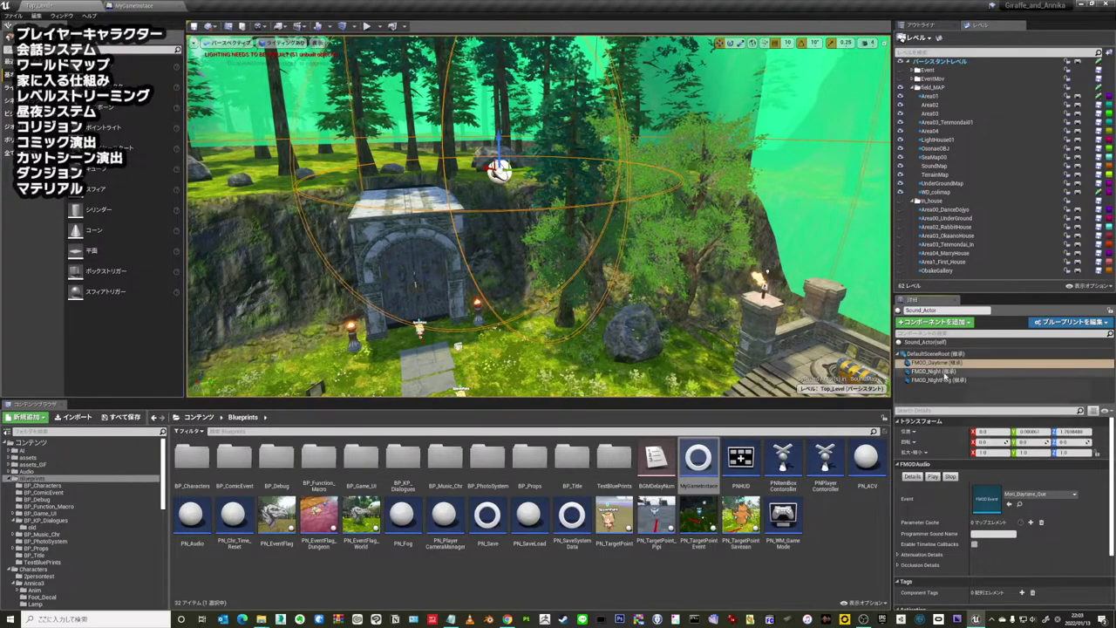
left_click(932, 477)
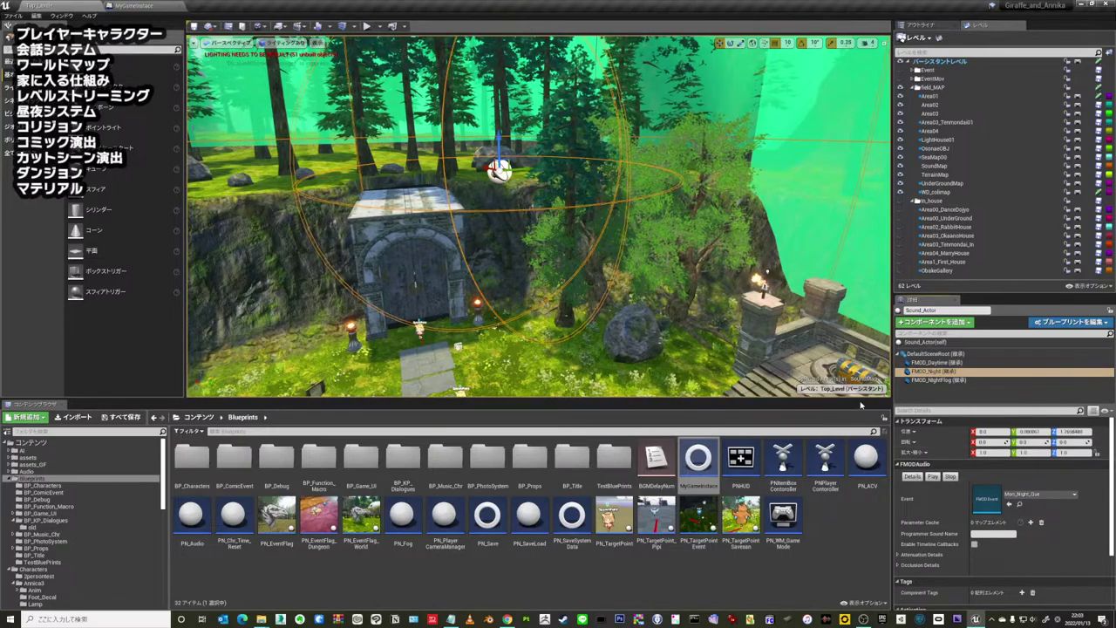
- Preview the night-frogs component's sound, then stop the preview
right_click_drag(702, 257, 610, 253)
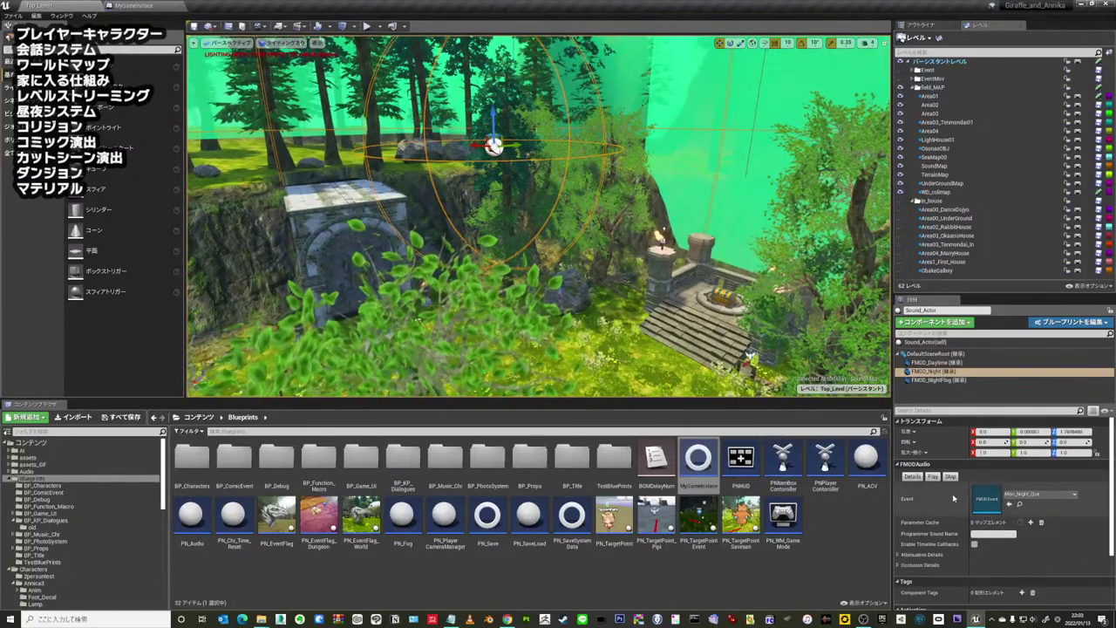
key("Down")
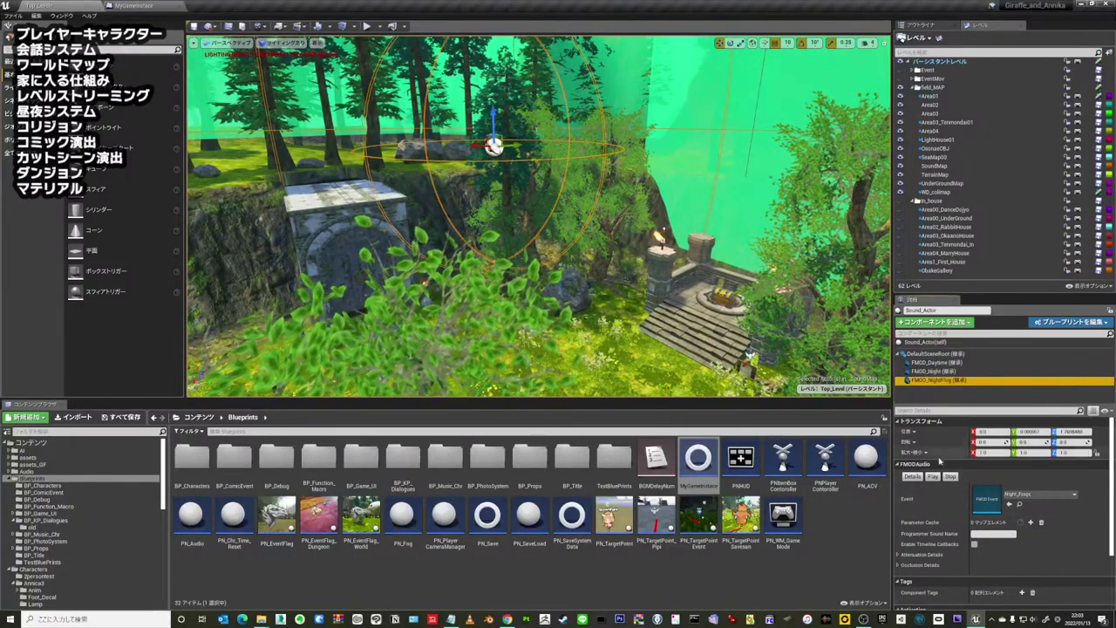
left_click(933, 477)
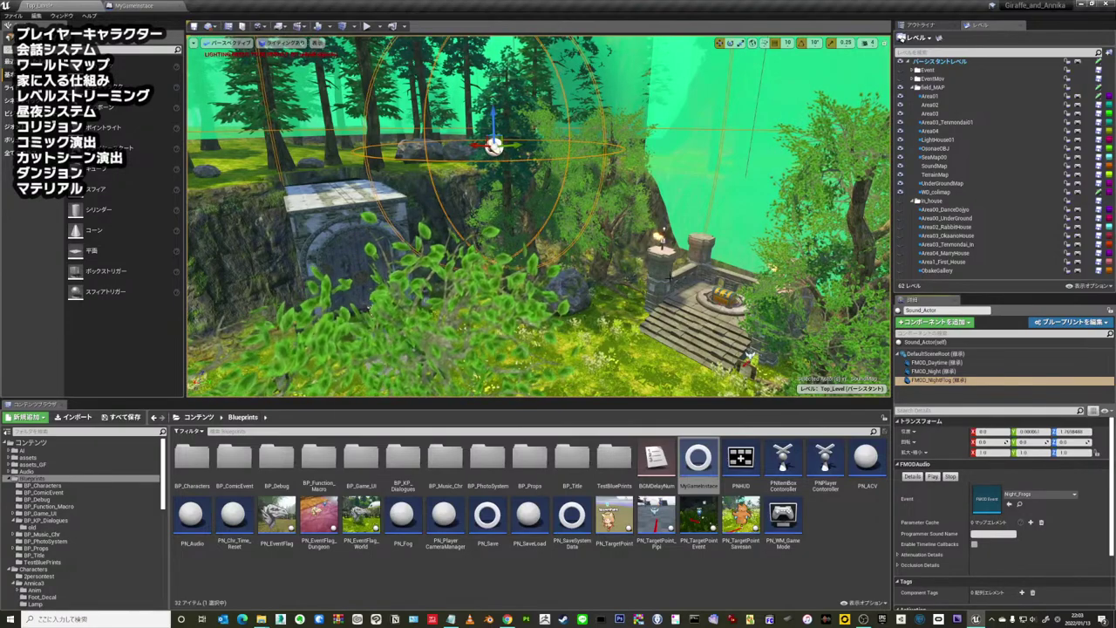
right_click_drag(209, 161, 226, 168)
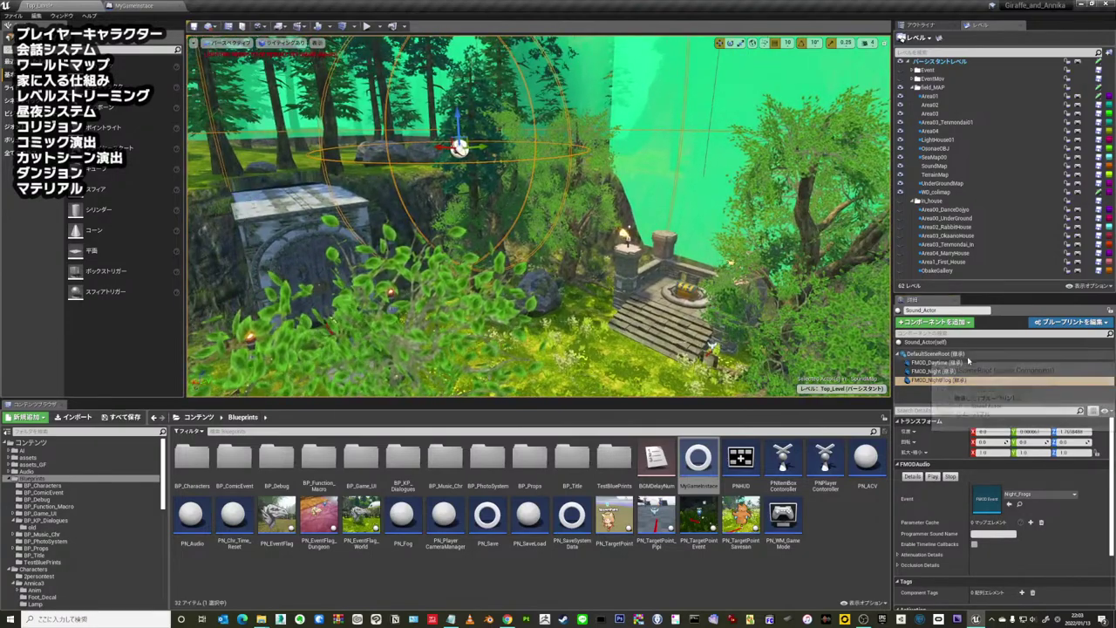
left_click(953, 479)
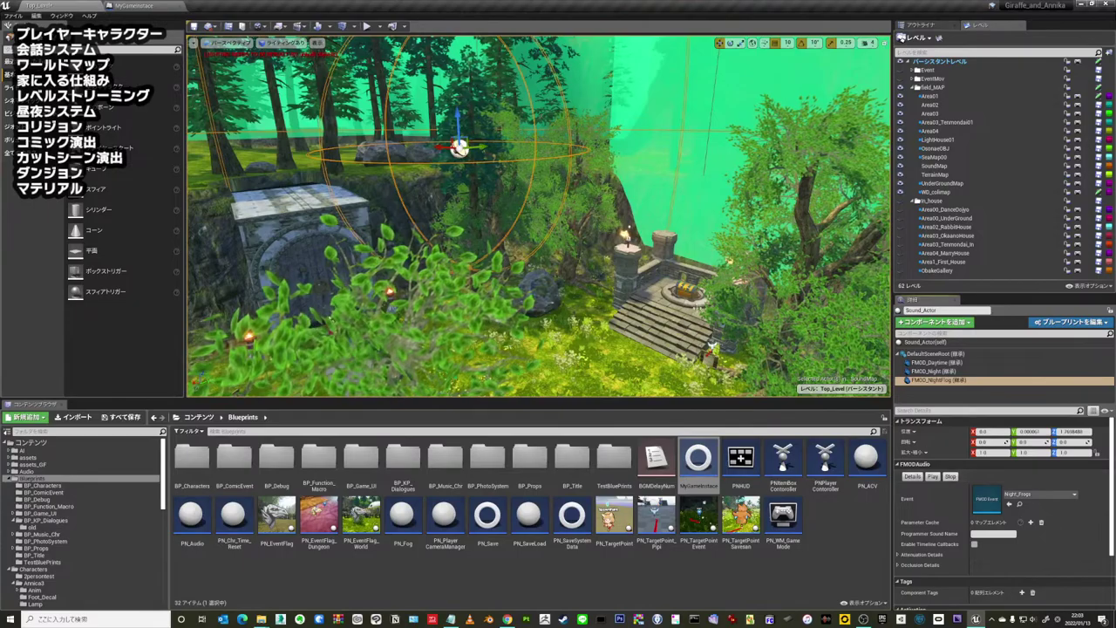
right_click_drag(695, 259, 641, 273)
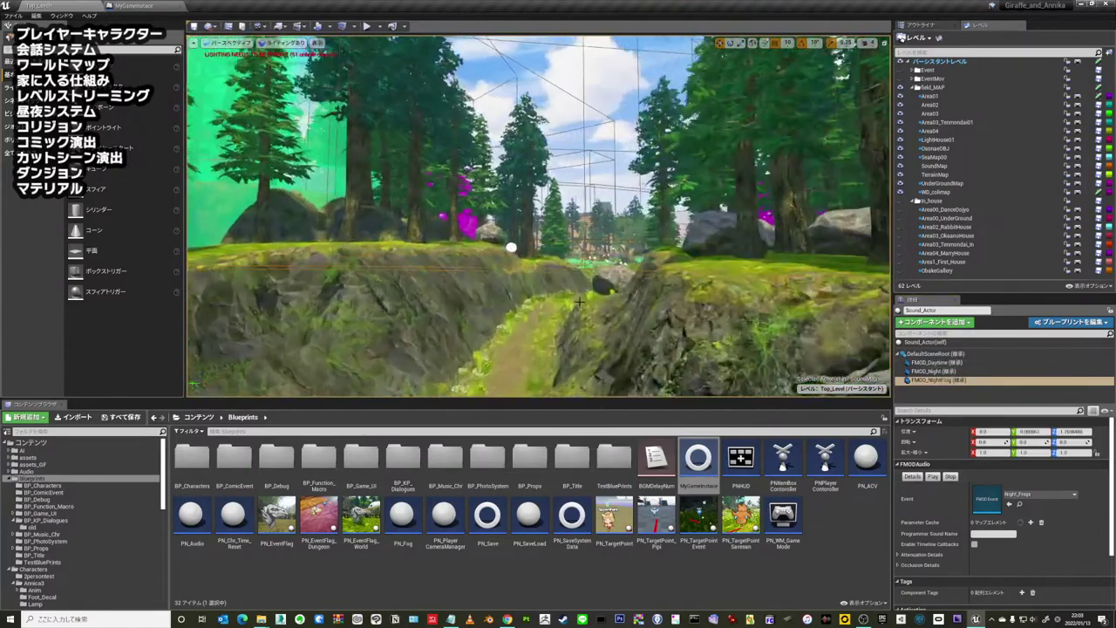
- Fly through the forest to the rock spire, selecting UnderGroundMap and then the S_Sankakuyama actor
mouse_move(578, 287)
right_mouse_down()
mouse_move(652, 166)
mouse_move(611, 178)
right_mouse_up()
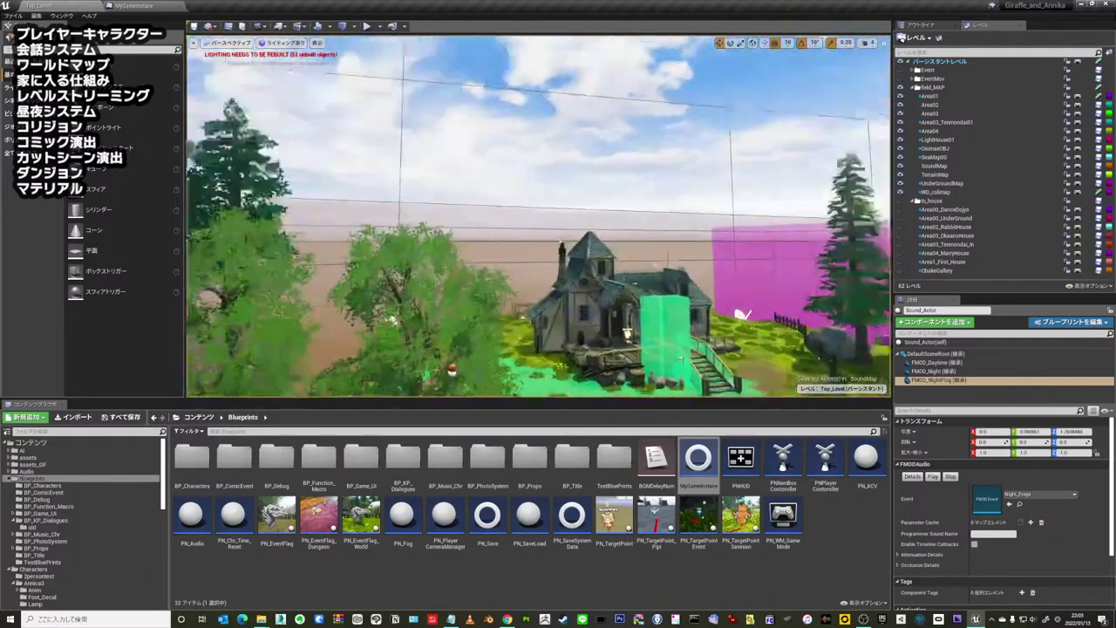
right_click_drag(450, 369, 451, 366)
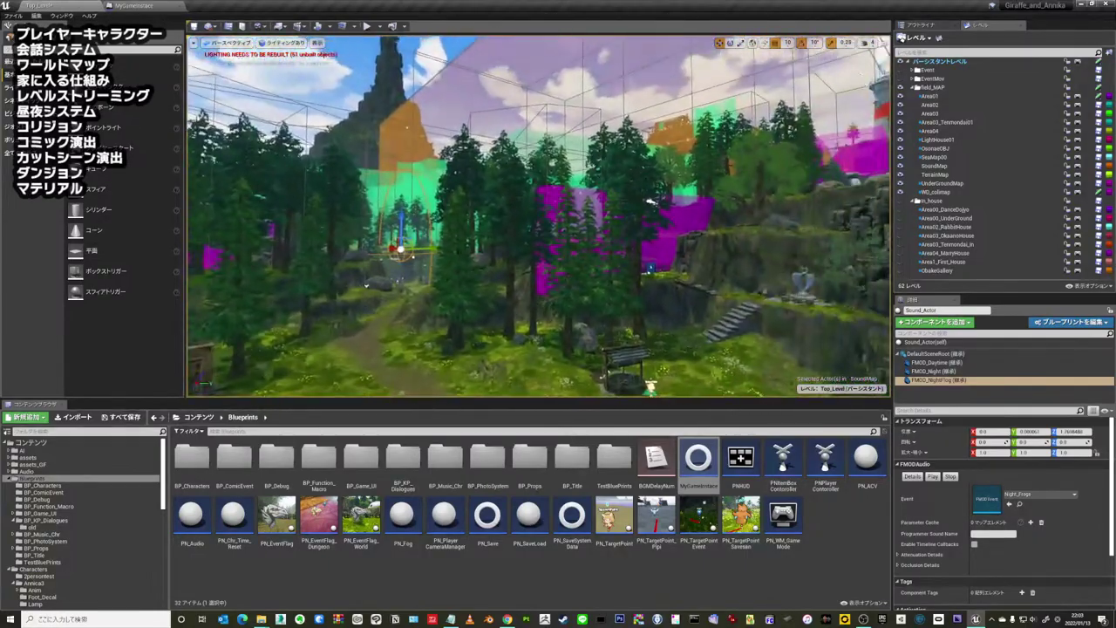
left_click(957, 184)
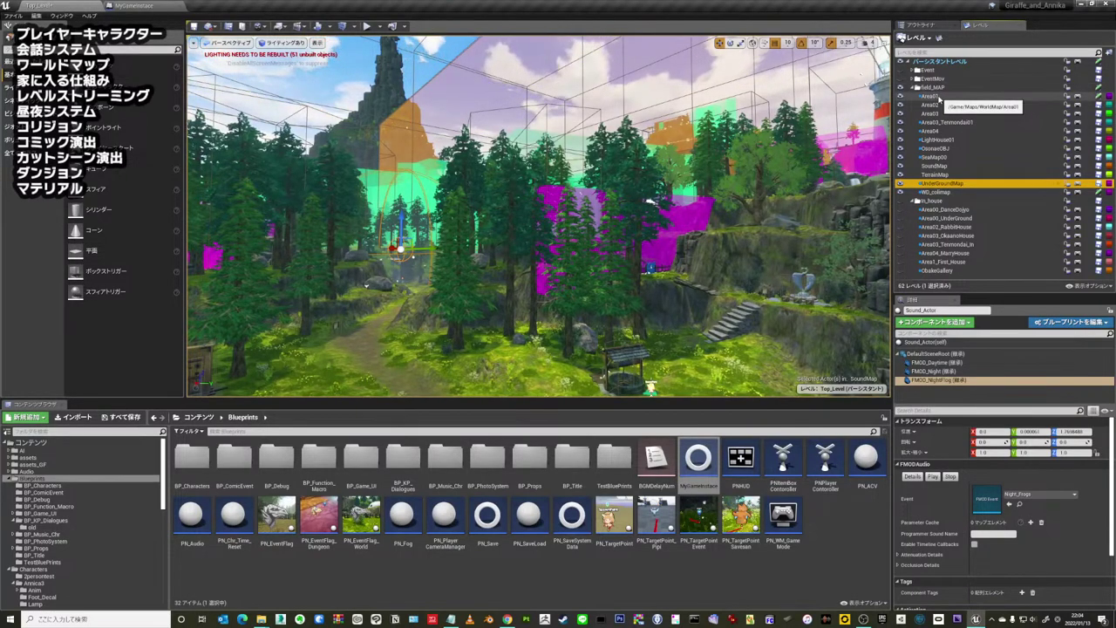
right_click_drag(451, 369, 449, 366)
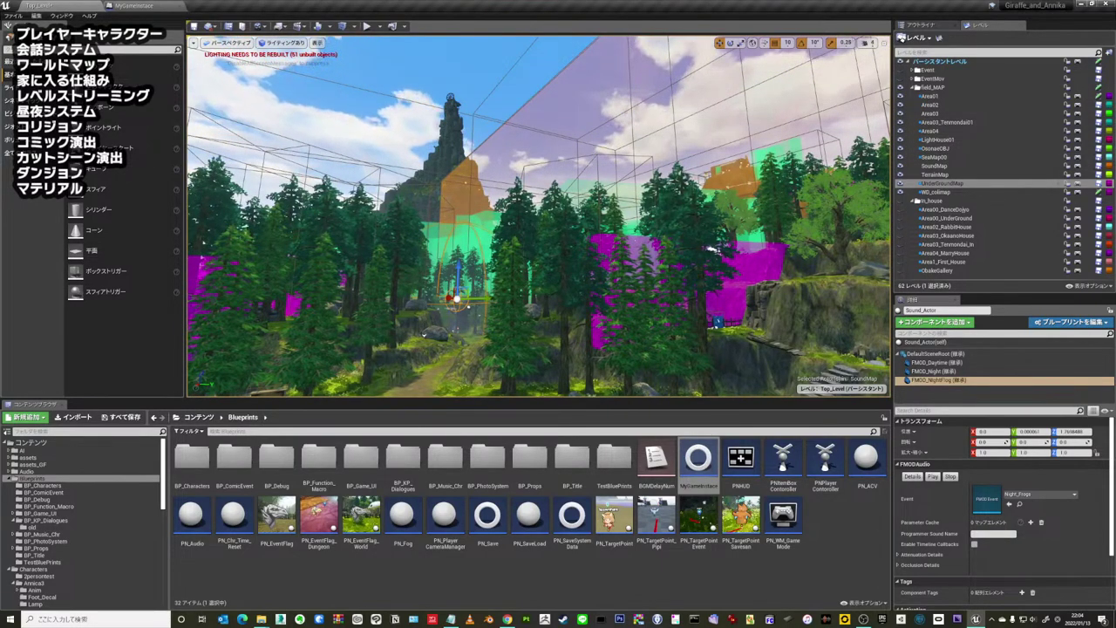
left_click(567, 180)
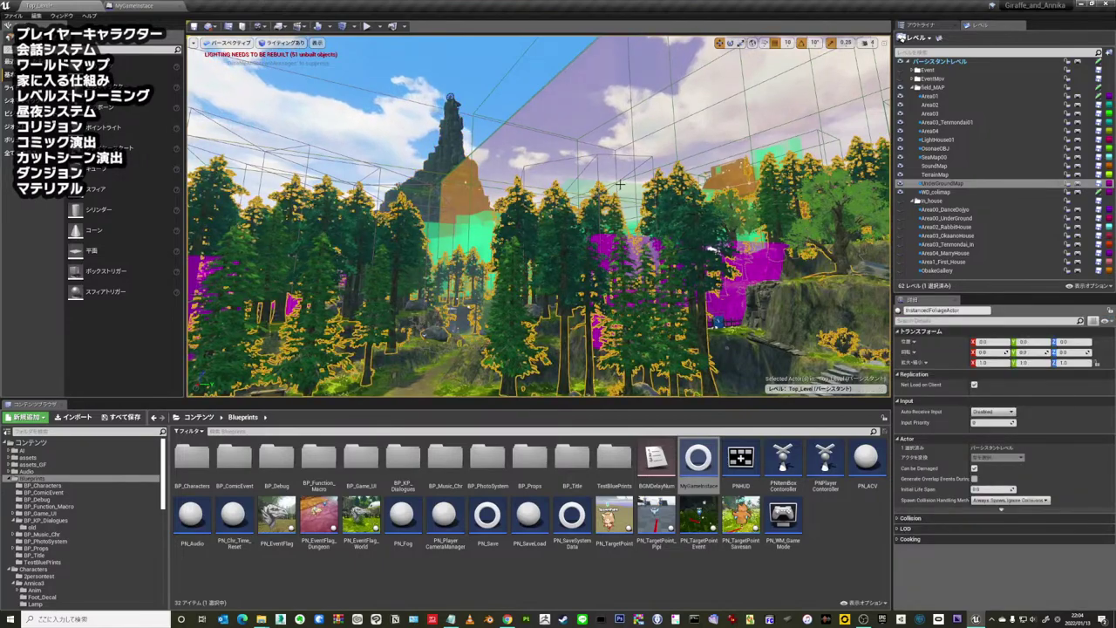
- Select Ultra_Dynamic_Sky and hide the WD_colmap level's collision volumes
left_click(549, 178)
right_click_drag(550, 178, 549, 177)
scroll(549, 178, "up", 5)
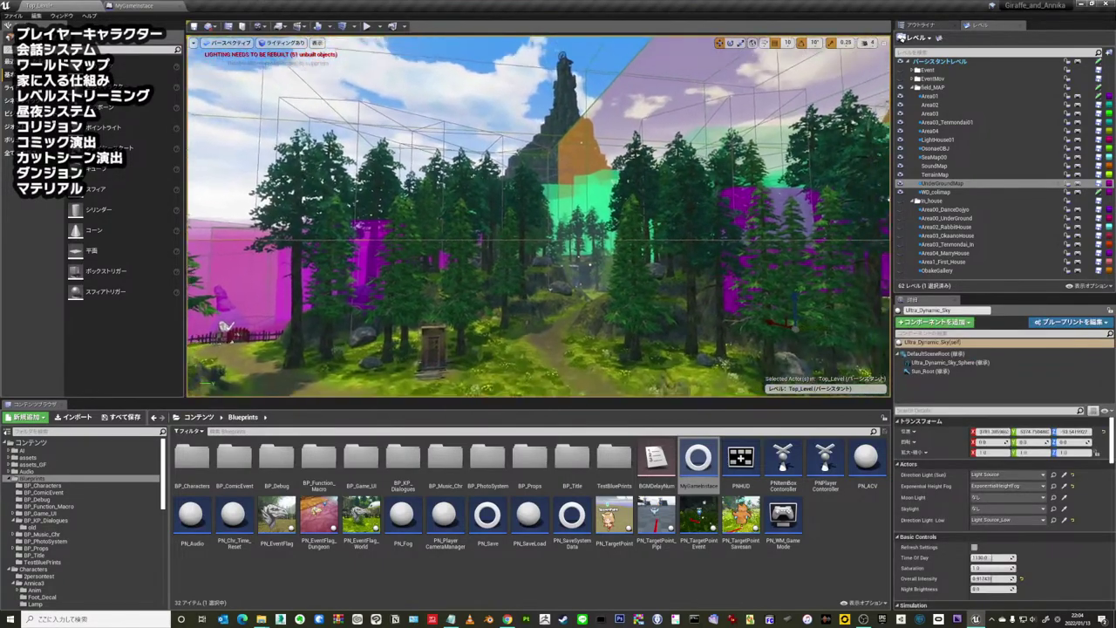
left_click(900, 192)
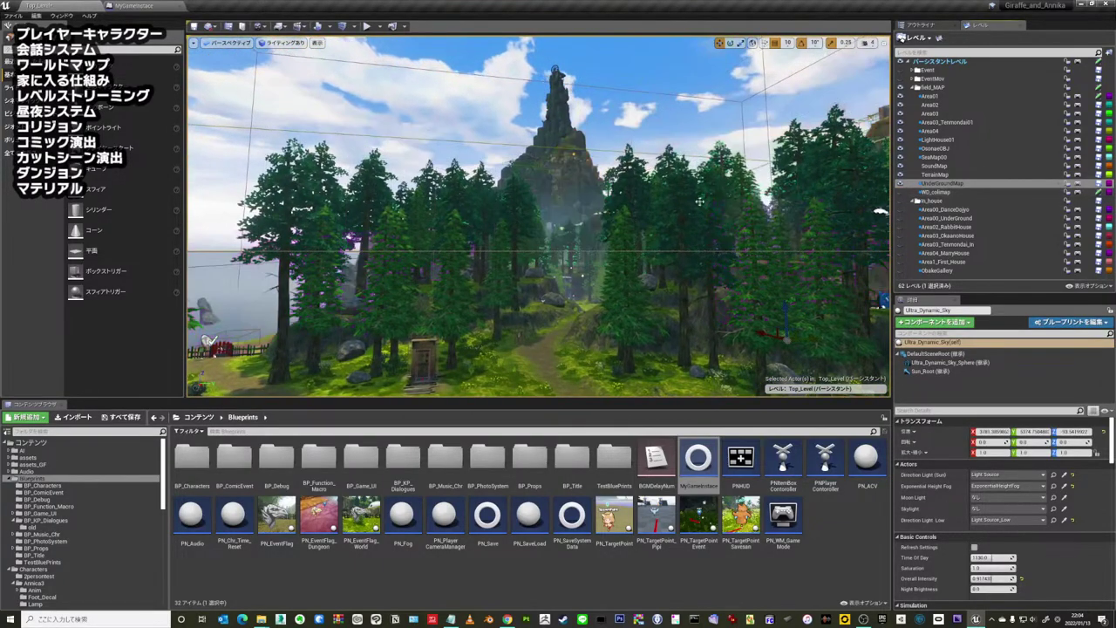
- Circle the tower and fly to the cliff, looking down at the waterfall and rocks
right_click_drag(537, 214, 558, 214)
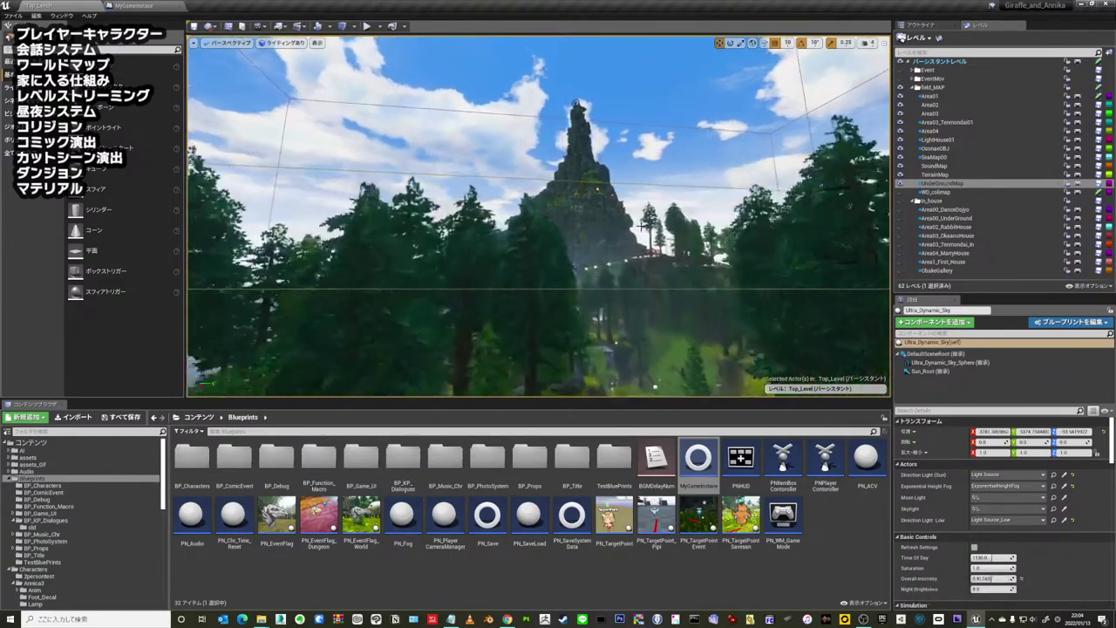
right_click_drag(637, 237, 591, 231)
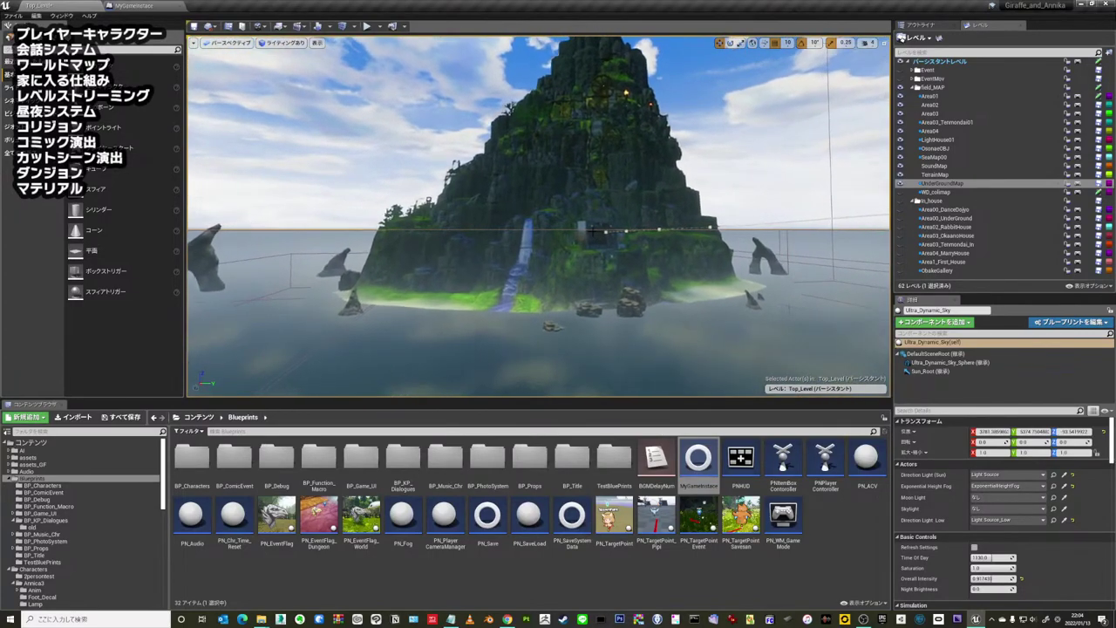
right_click_drag(592, 237, 588, 243)
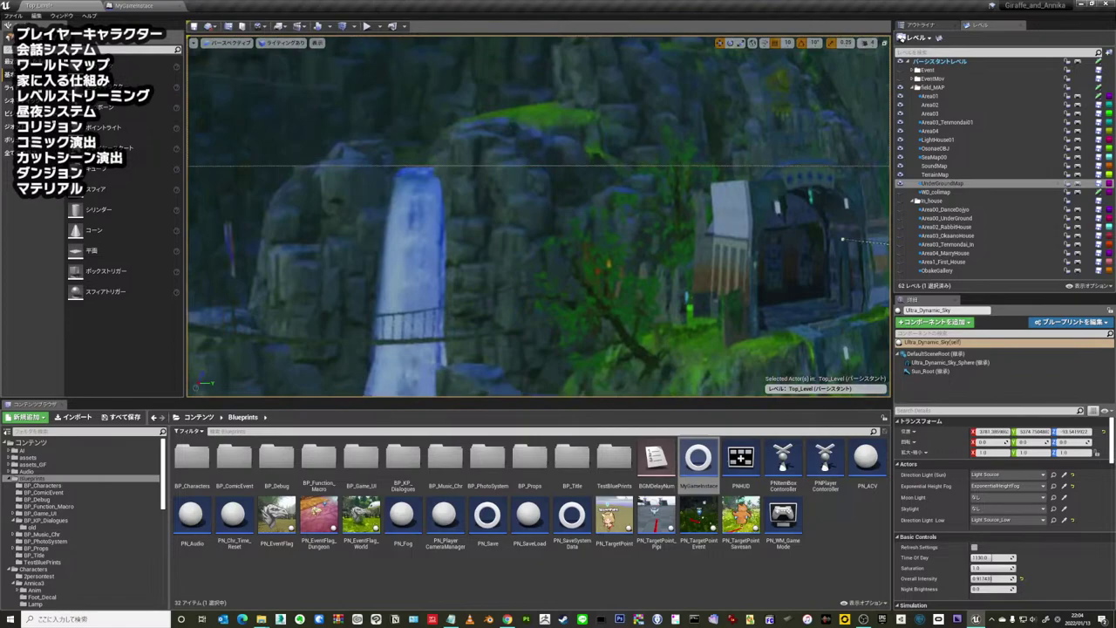
mouse_move(558, 218)
right_mouse_down()
mouse_move(588, 238)
mouse_move(610, 200)
mouse_move(593, 190)
mouse_move(610, 220)
right_mouse_up()
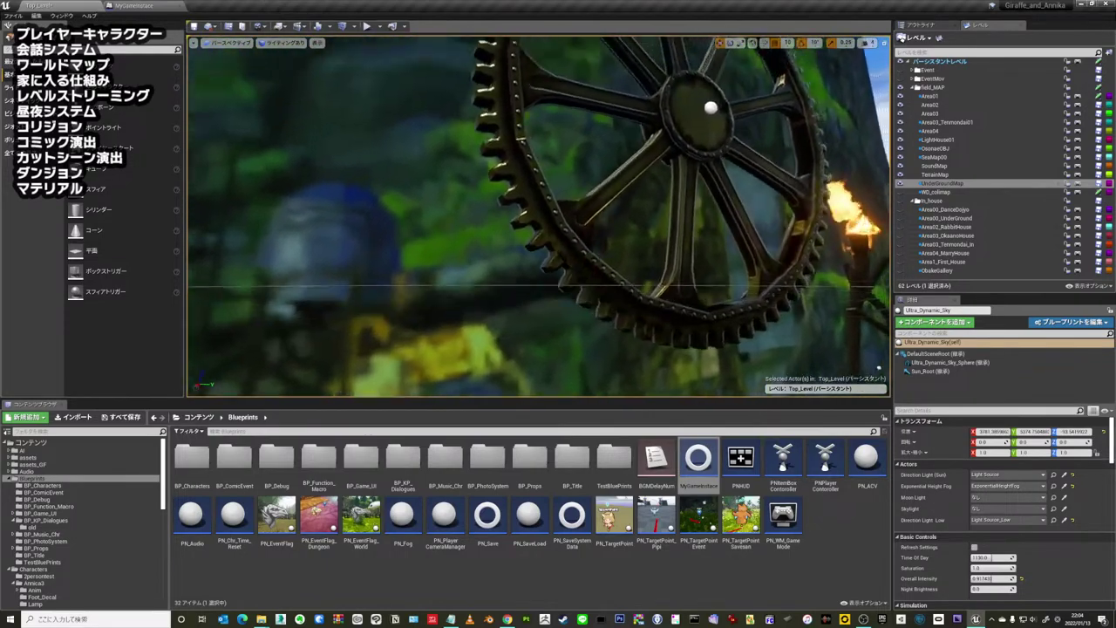
- Select gear_medium_single_Blueprint2, then fly over the sea for a wide view of the island's cliffs
left_click(687, 132)
scroll(687, 132, "down", 10)
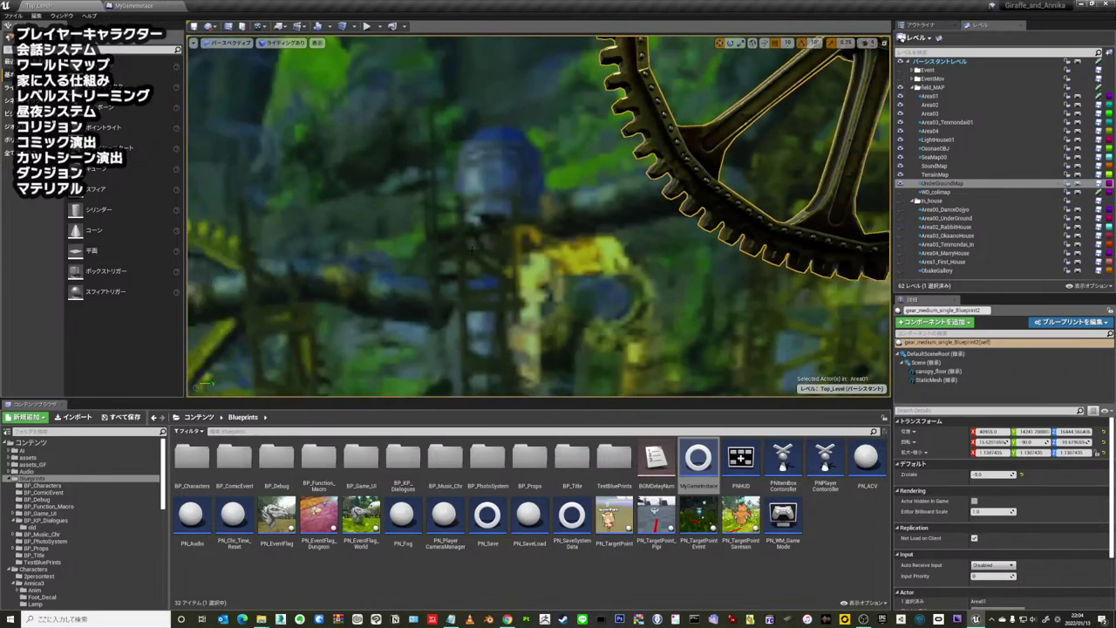
right_click_drag(843, 266, 858, 262)
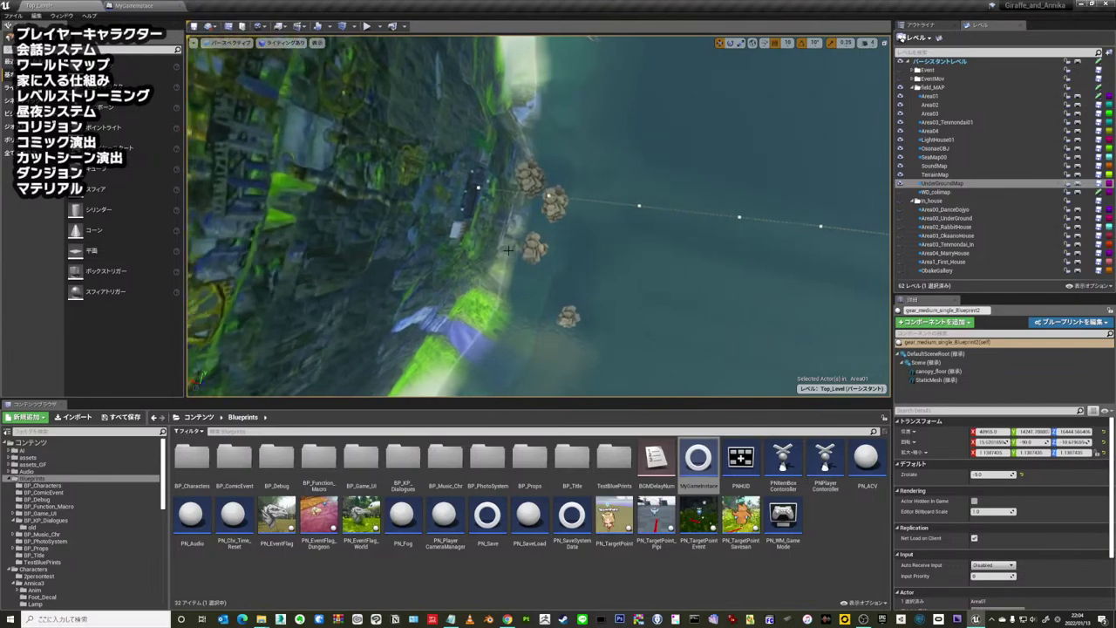
right_click_drag(506, 249, 506, 249)
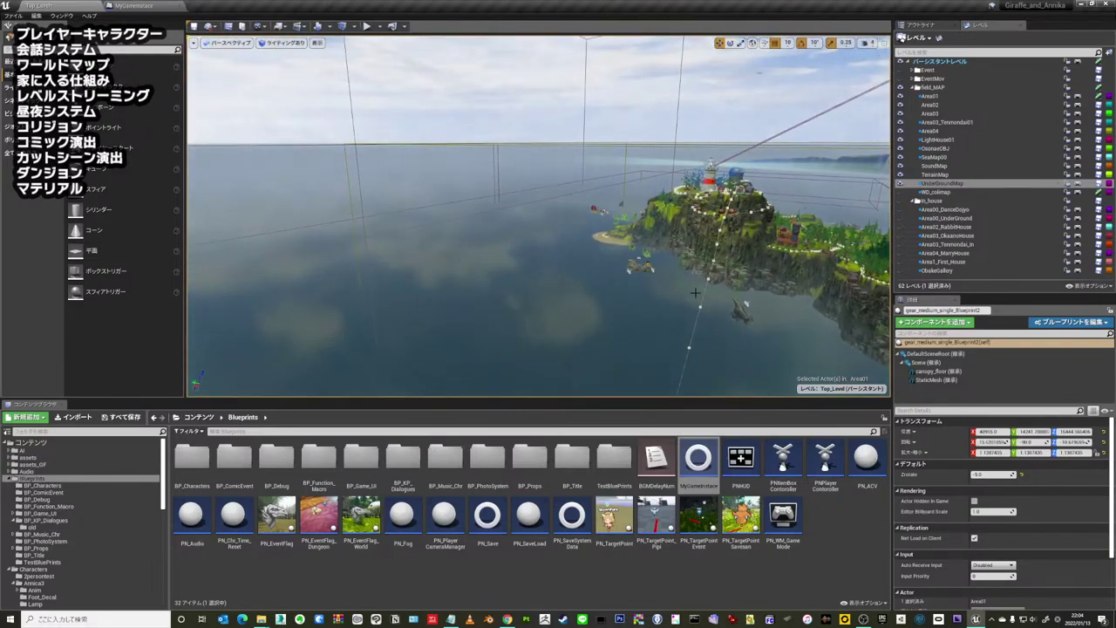
right_click_drag(695, 292, 695, 293)
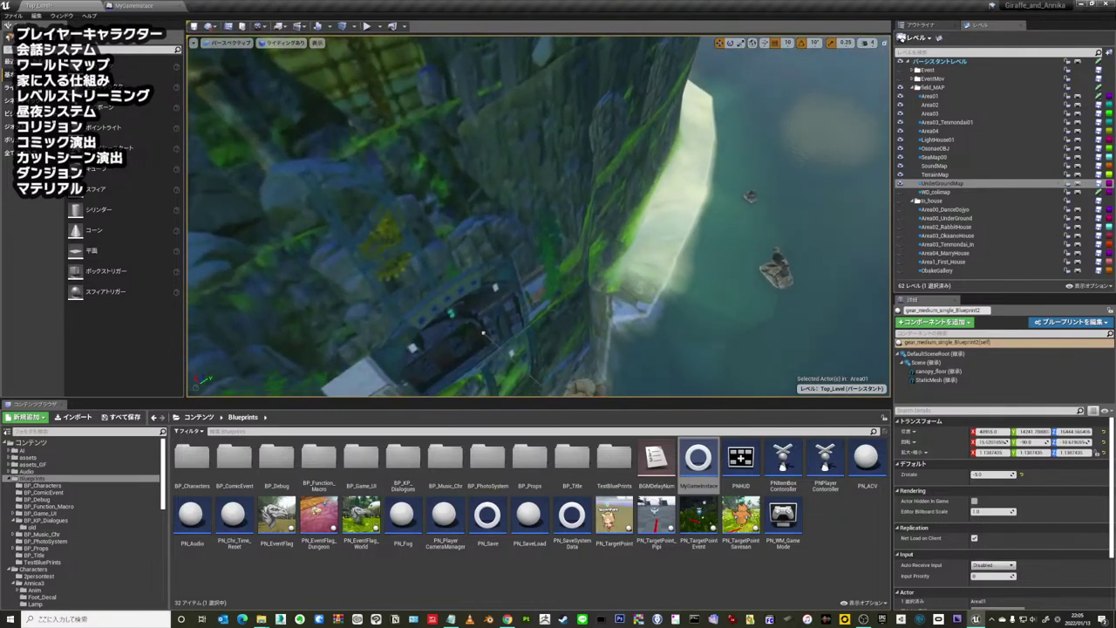
mouse_move(502, 358)
right_mouse_down()
mouse_move(585, 279)
mouse_move(589, 289)
right_mouse_up()
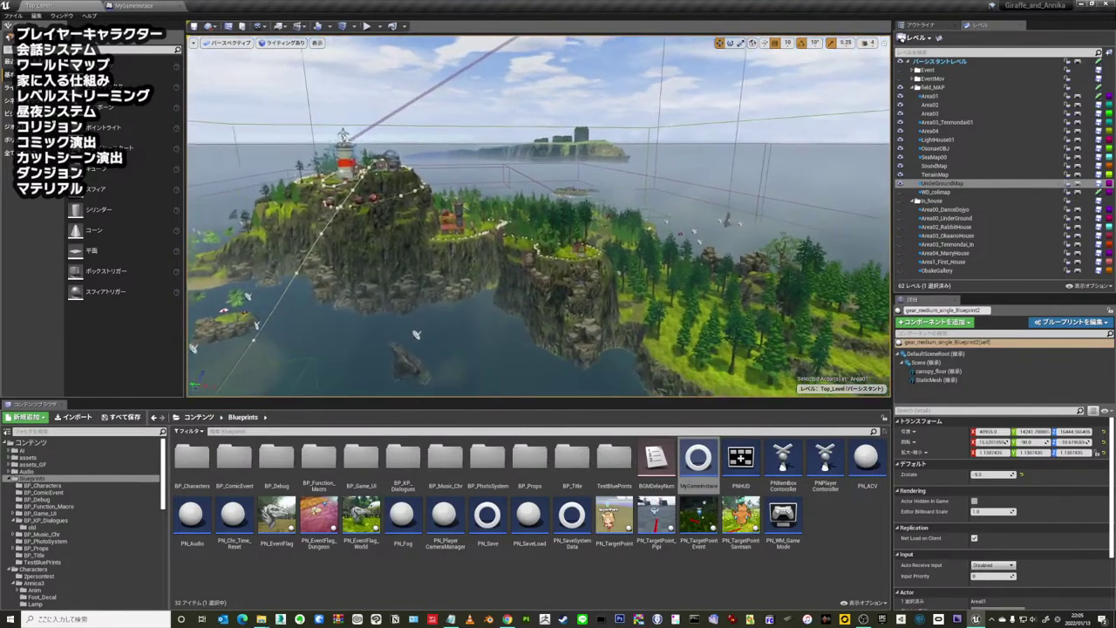
mouse_move(587, 288)
right_mouse_down()
mouse_move(556, 287)
mouse_move(542, 269)
right_mouse_up()
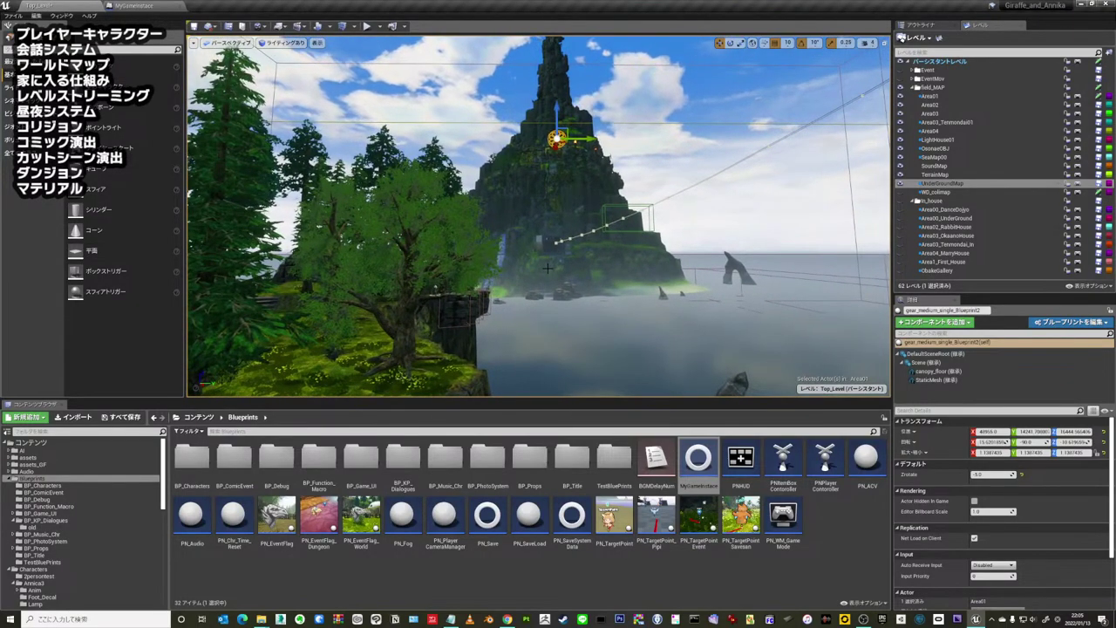
- Check the S_Sankakuyama mesh and landscape, then frame the hilltop plaza and select Ultra_Dynamic_Sky
left_click(548, 267)
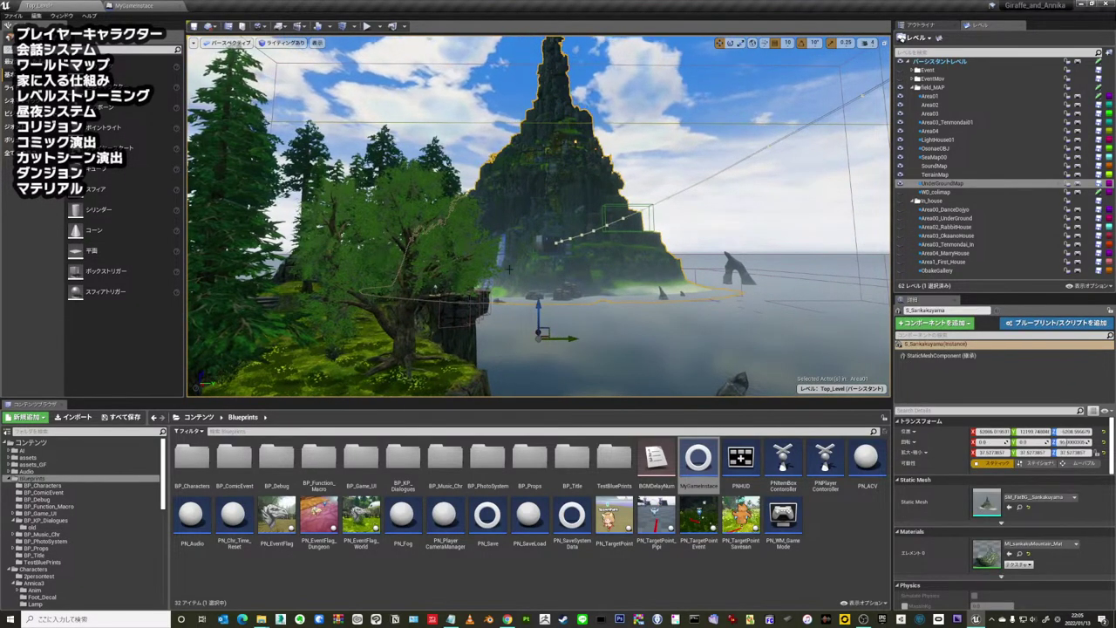
left_click(576, 340)
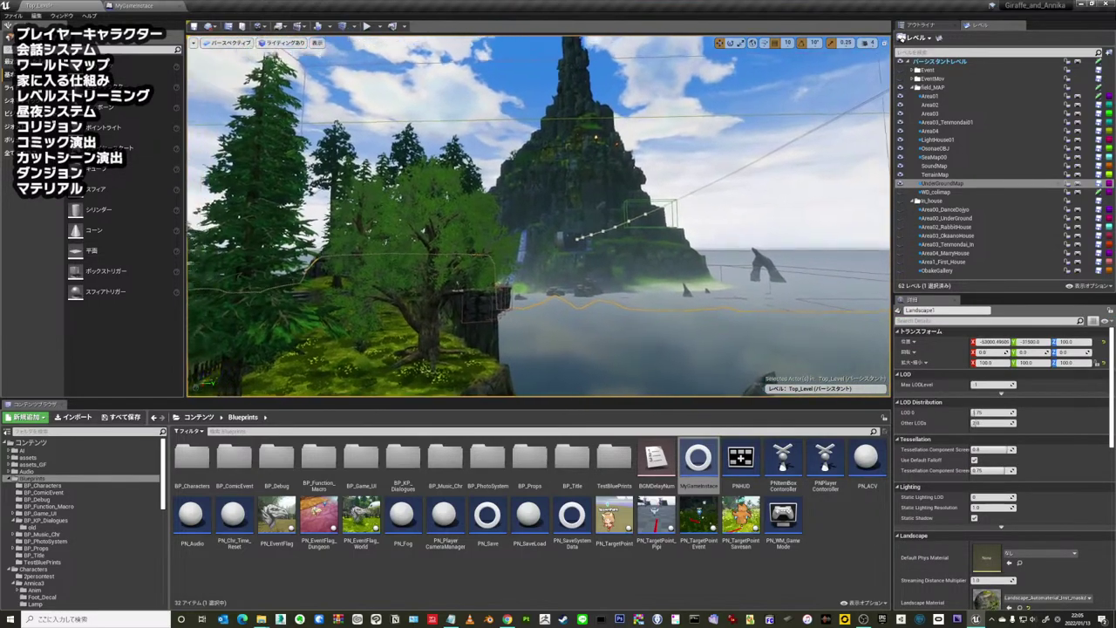
mouse_move(600, 254)
right_mouse_down()
mouse_move(648, 280)
mouse_move(665, 338)
right_mouse_up()
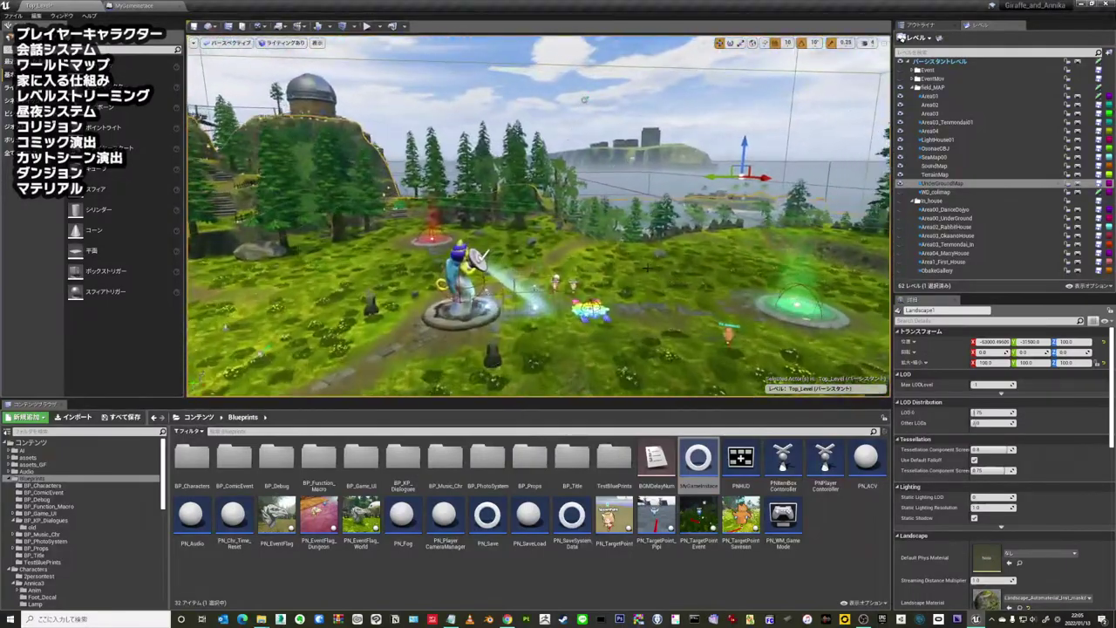
right_click_drag(648, 279, 647, 332)
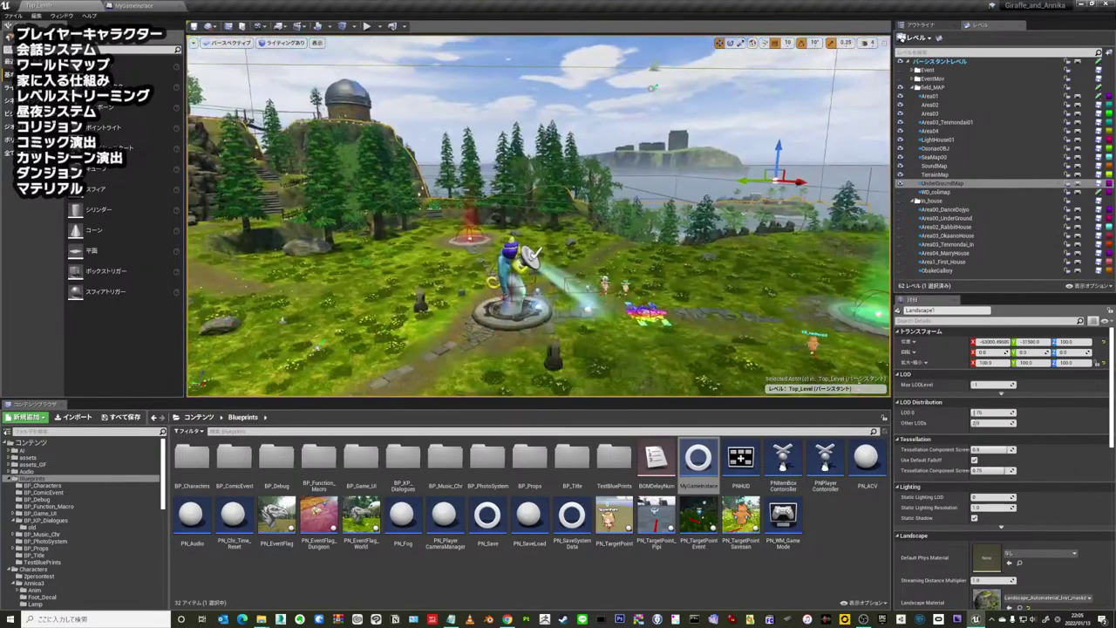
left_click(623, 105)
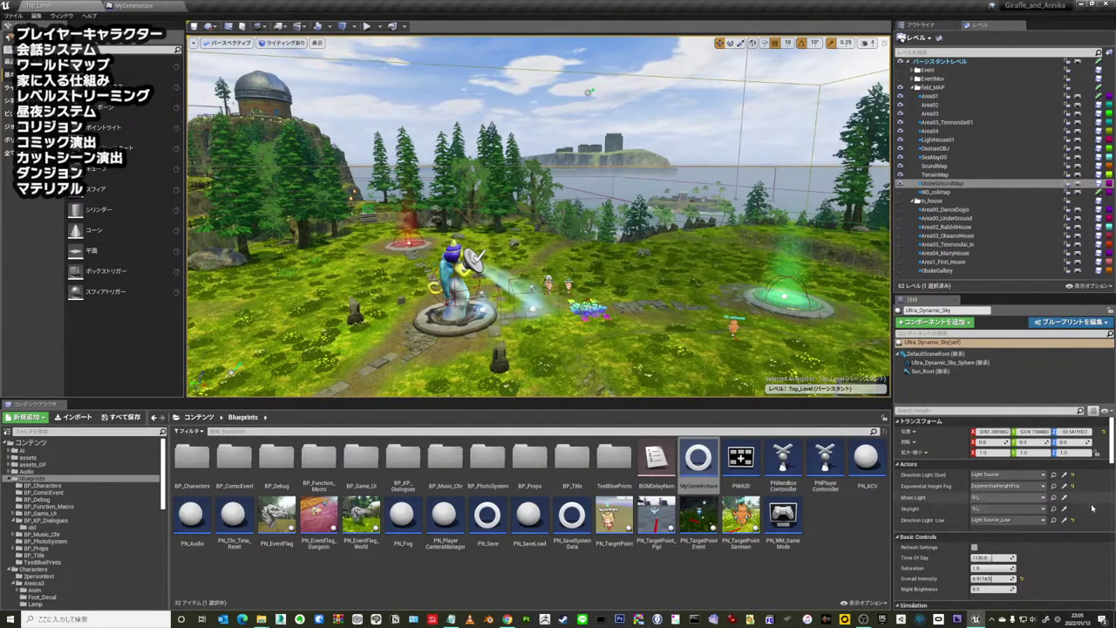
- Drag Ultra_Dynamic_Sky's Time of Day from midday through sunset to a starry night
mouse_move(991, 557)
left_mouse_down()
mouse_move(1011, 557)
mouse_move(980, 557)
left_mouse_up()
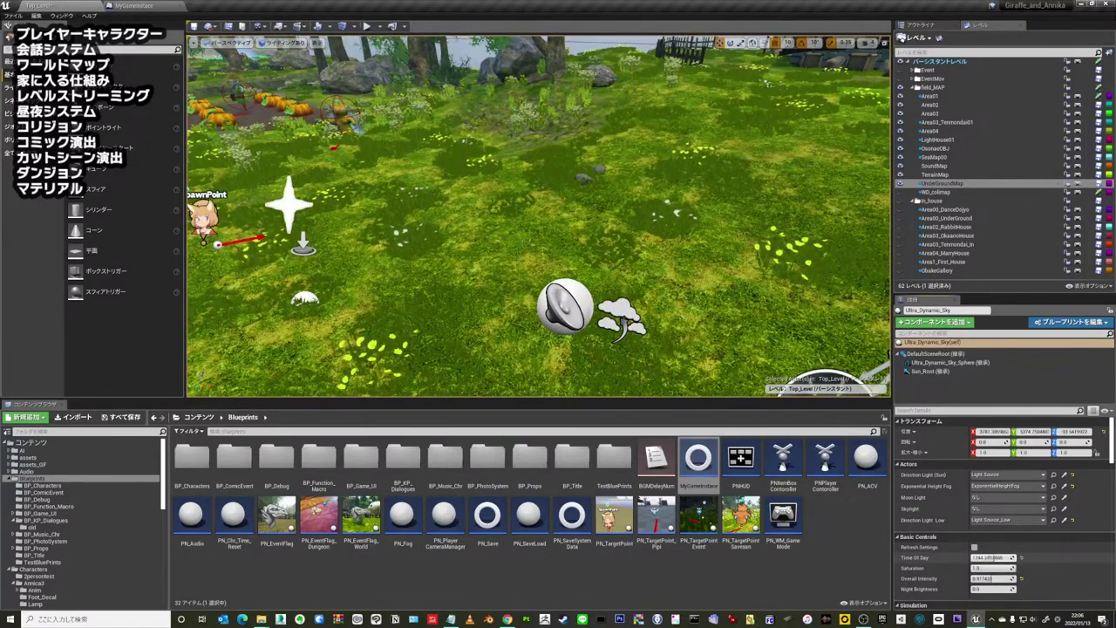
mouse_move(992, 557)
left_mouse_down()
mouse_move(968, 557)
mouse_move(1020, 557)
left_mouse_up()
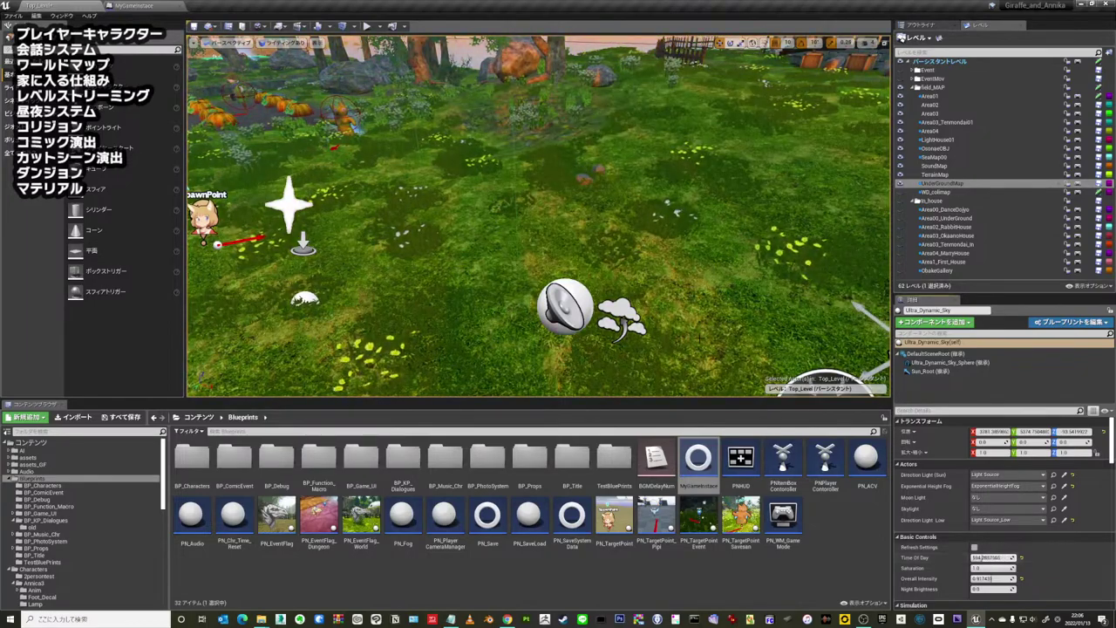
middle_click_drag(680, 279, 630, 279)
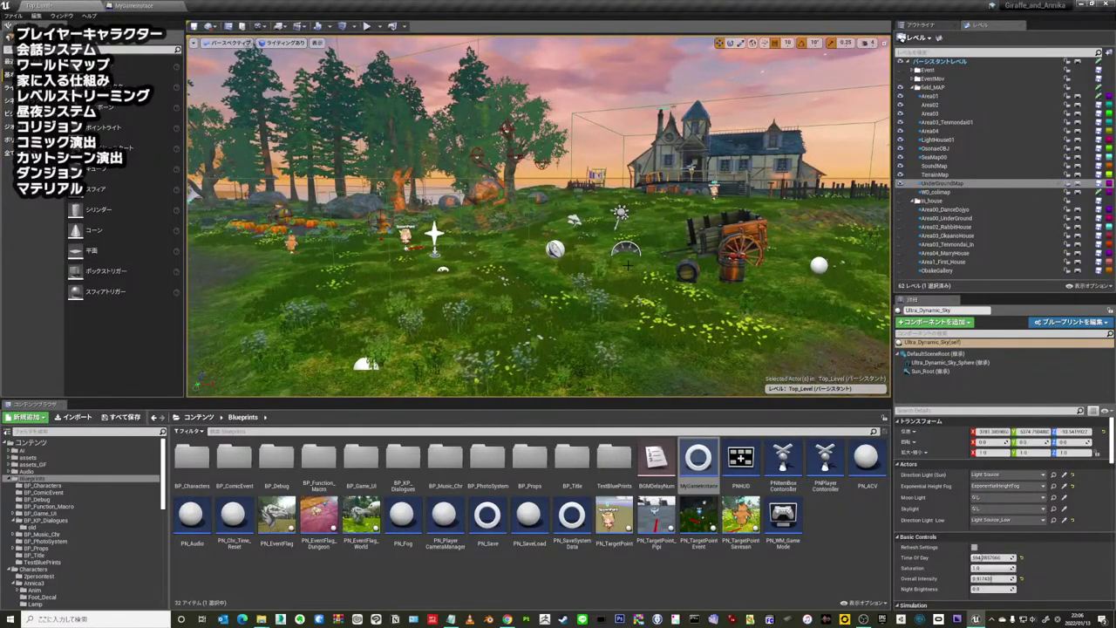
right_click_drag(628, 264, 649, 231)
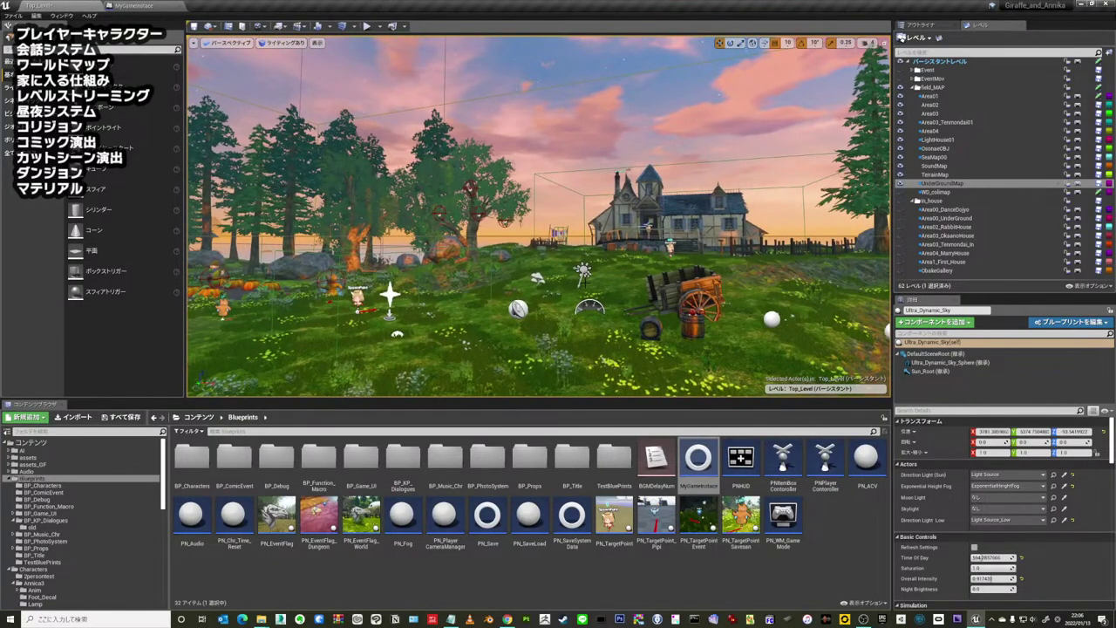
right_click_drag(649, 231, 688, 228)
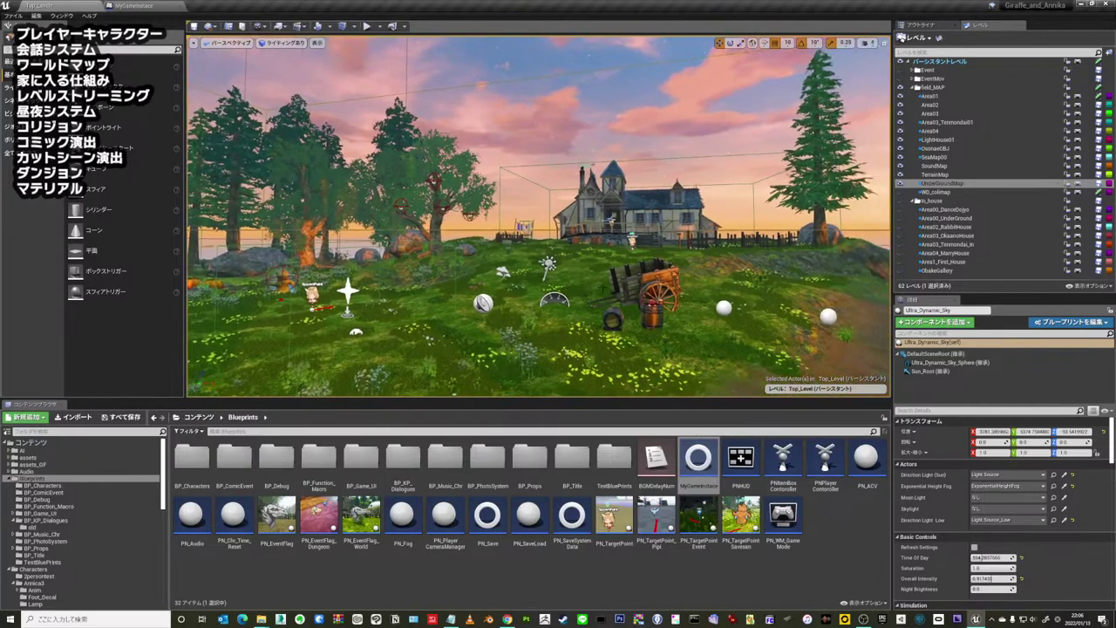
mouse_move(976, 557)
left_mouse_down()
mouse_move(941, 557)
mouse_move(977, 557)
left_mouse_up()
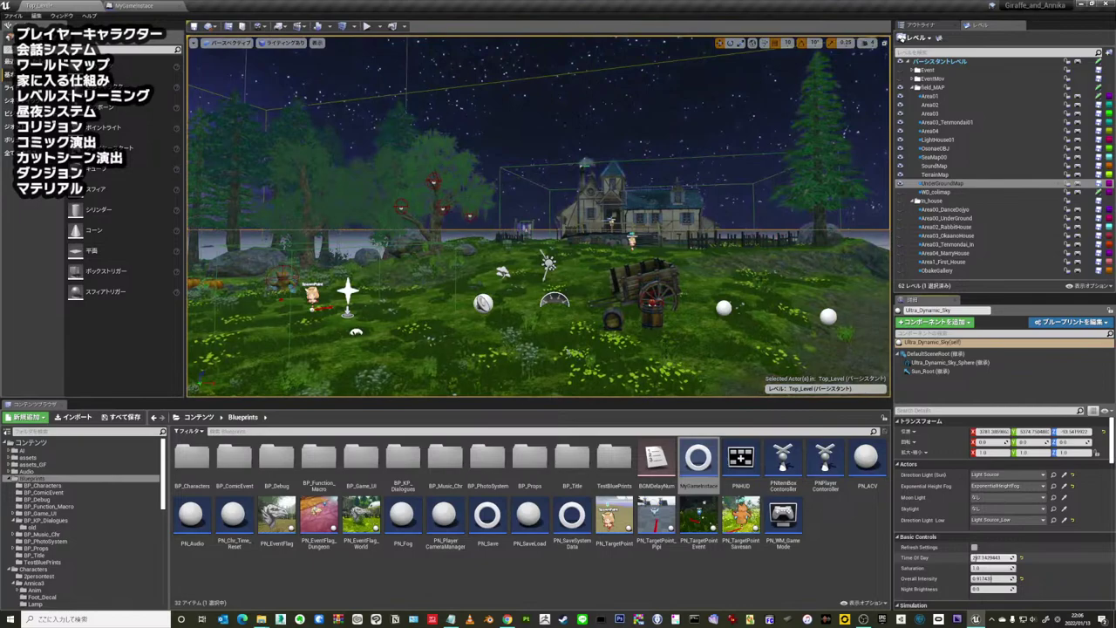
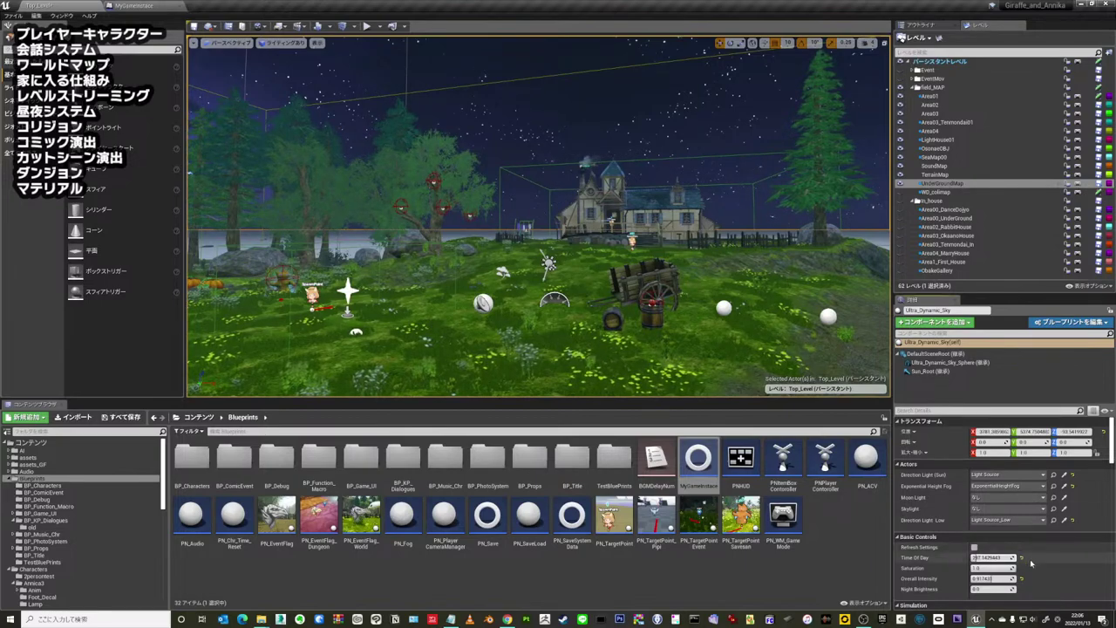
- Set Ultra_Dynamic_Sky's Time Of Day to 1130 and fly the view toward the house
type("1130")
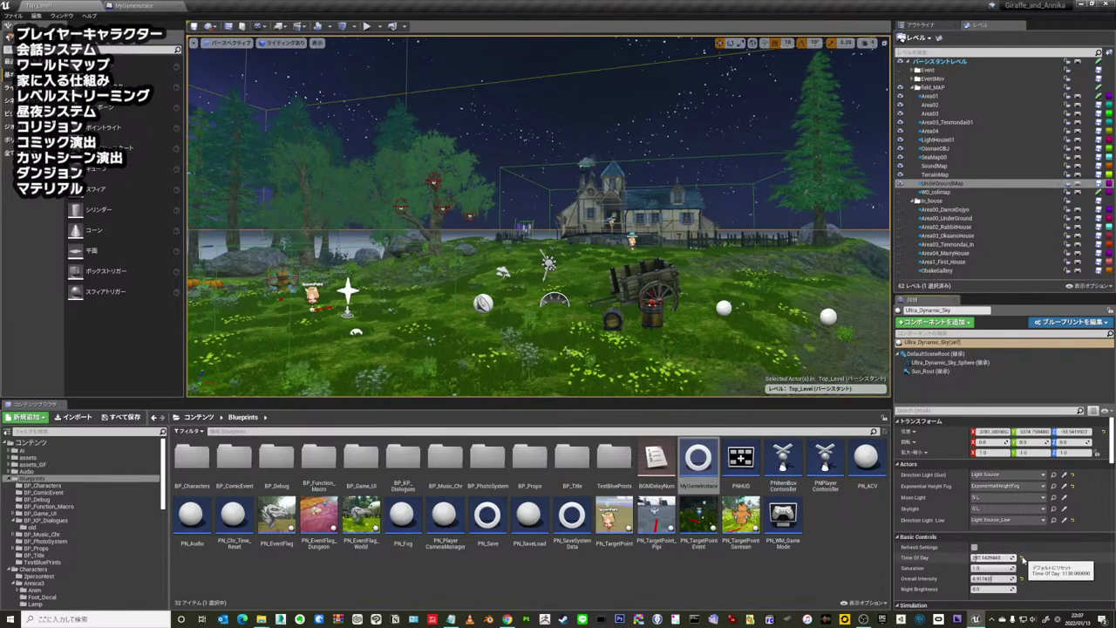
key("Return")
right_click_drag(694, 343, 695, 342)
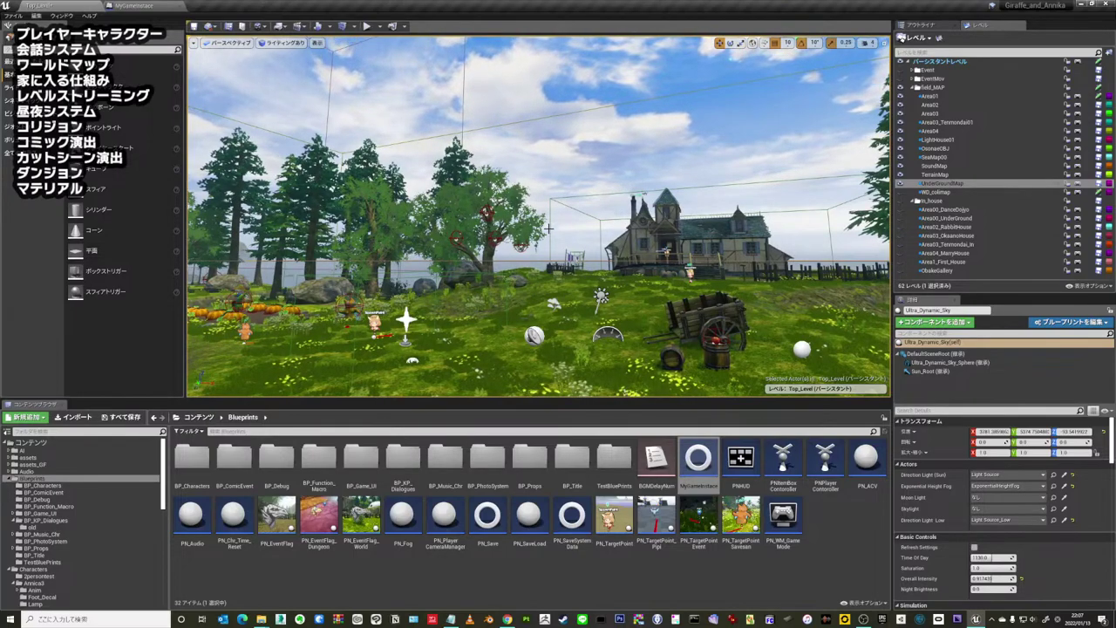
right_click_drag(694, 343, 695, 342)
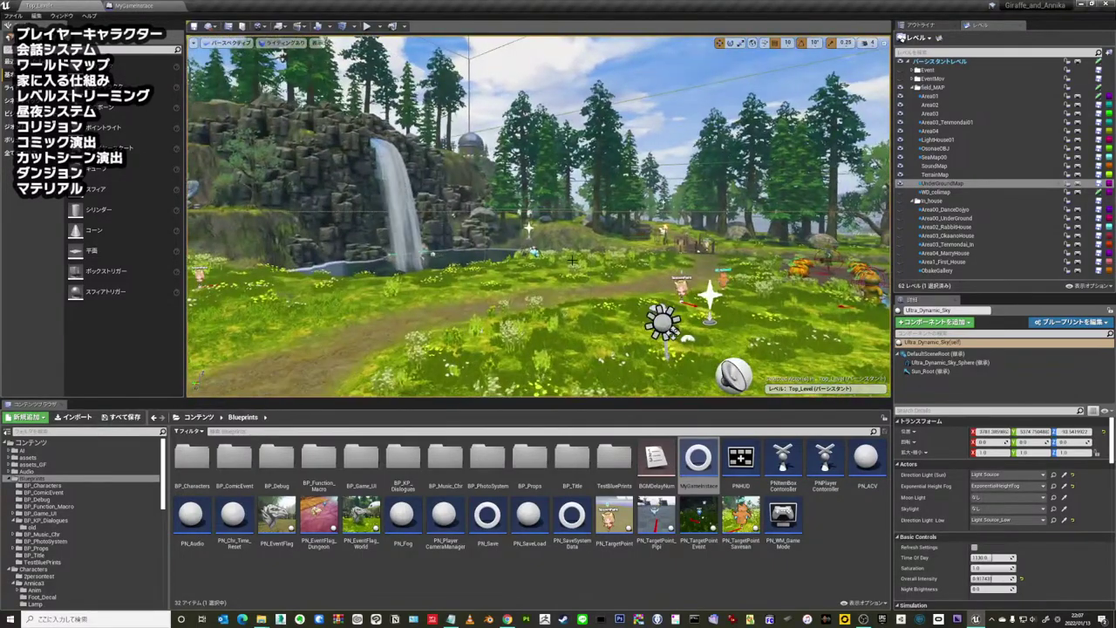
- Fly past the waterfall pond and through the forest to the seaside palms
right_click_drag(572, 260, 588, 263)
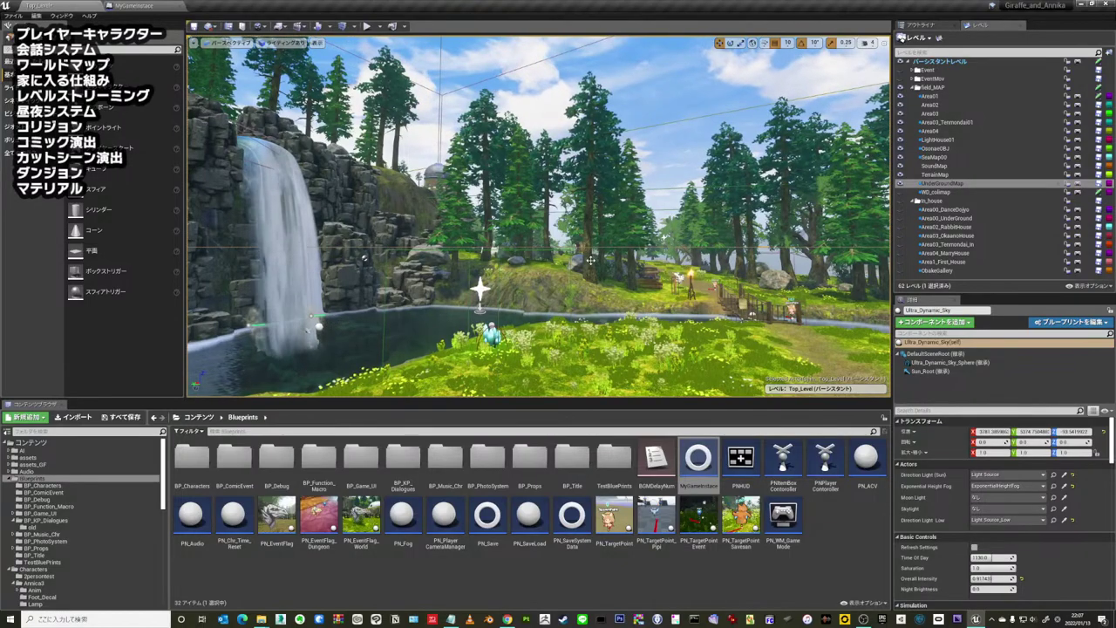
mouse_move(588, 263)
right_mouse_down()
mouse_move(471, 264)
mouse_move(541, 261)
right_mouse_up()
mouse_move(613, 259)
right_mouse_down()
mouse_move(611, 271)
mouse_move(608, 202)
right_mouse_up()
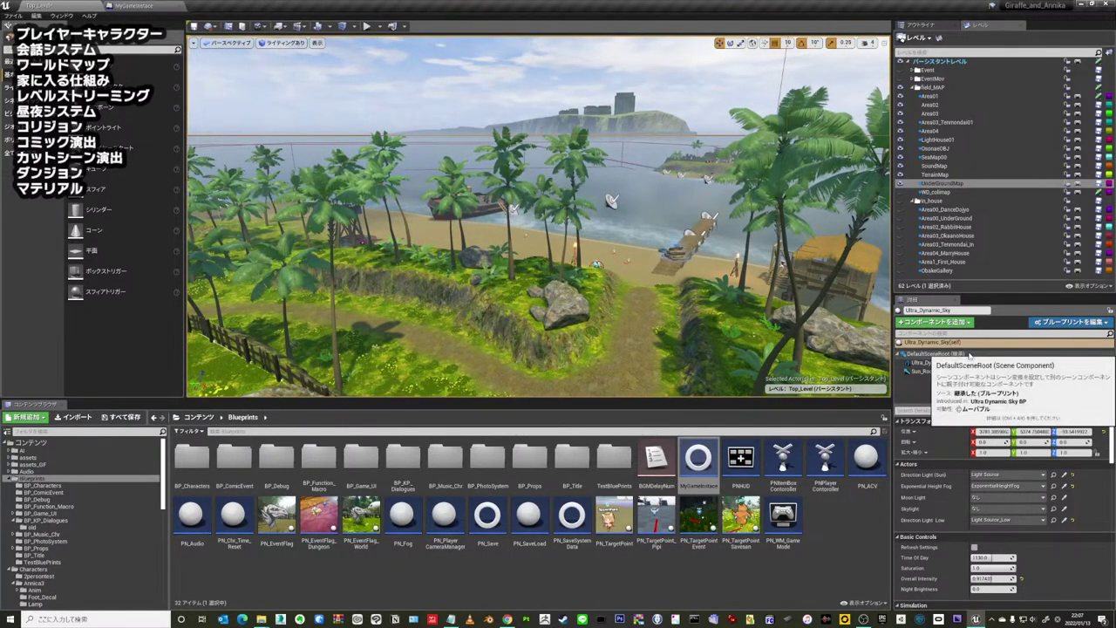
left_click(967, 354)
left_click(937, 342)
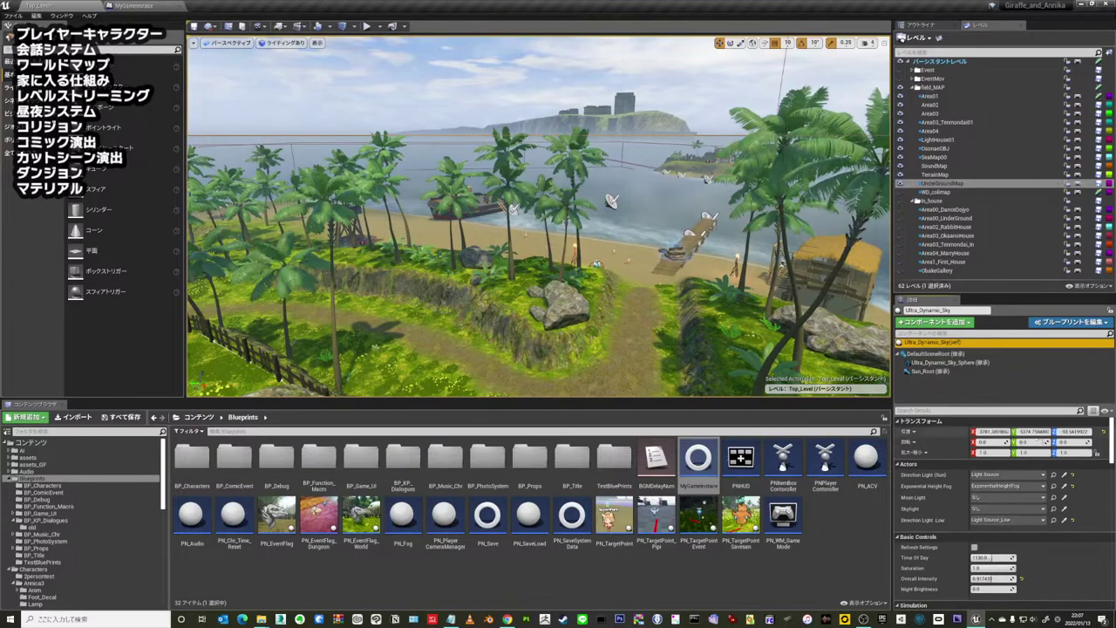
- Drag Time Of Day to about 2373 for a starry night sky
left_click_drag(994, 557, 1064, 557)
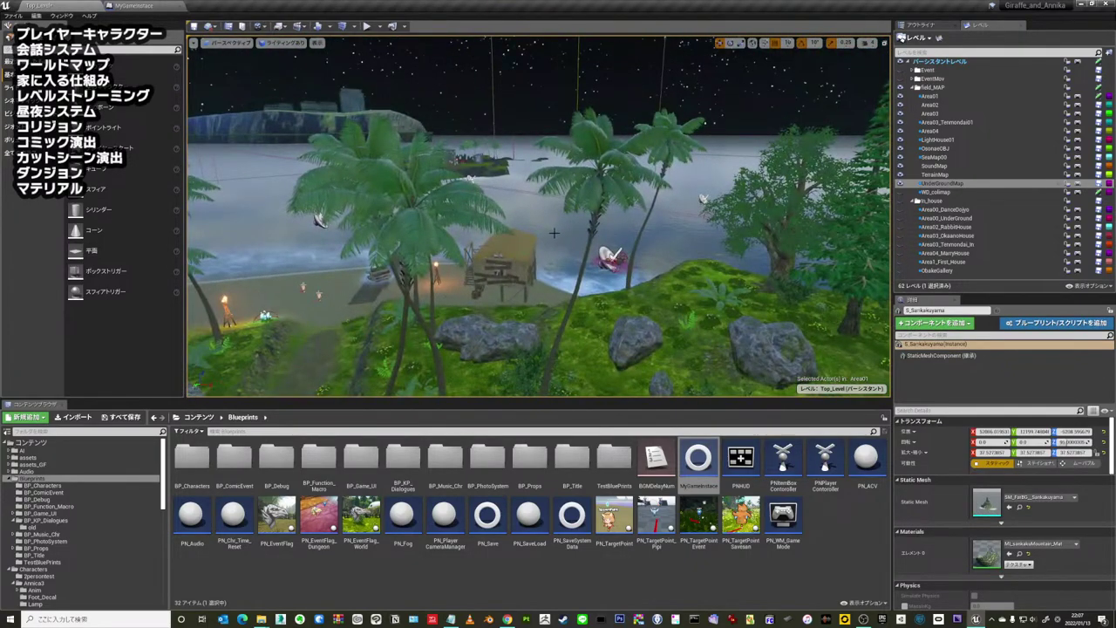
left_click(431, 220)
left_click(534, 238)
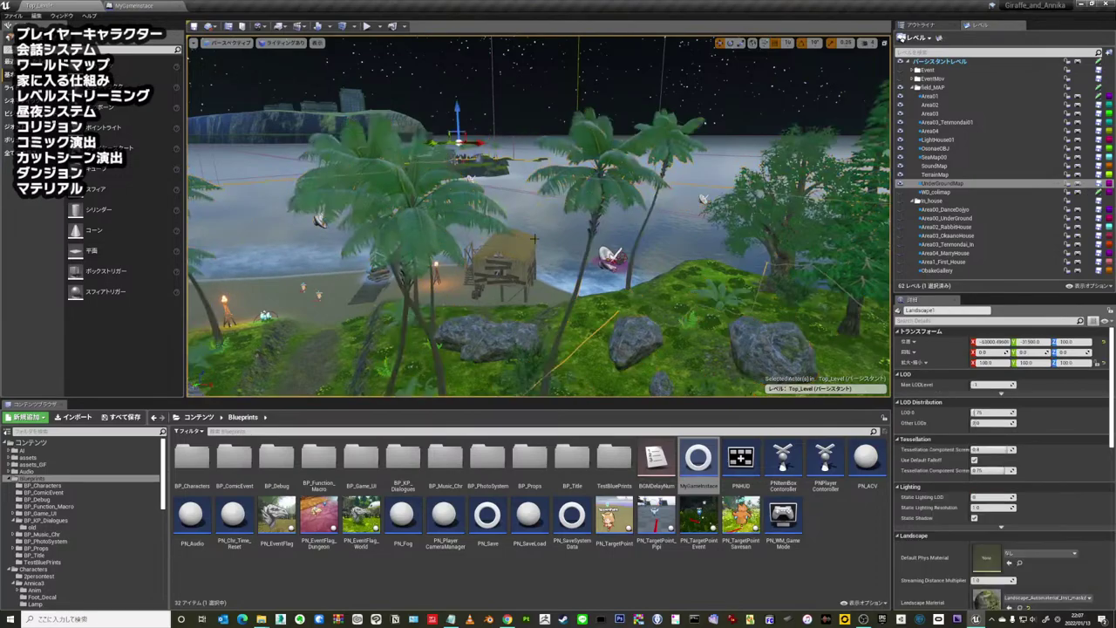
scroll(534, 263, "down", 5)
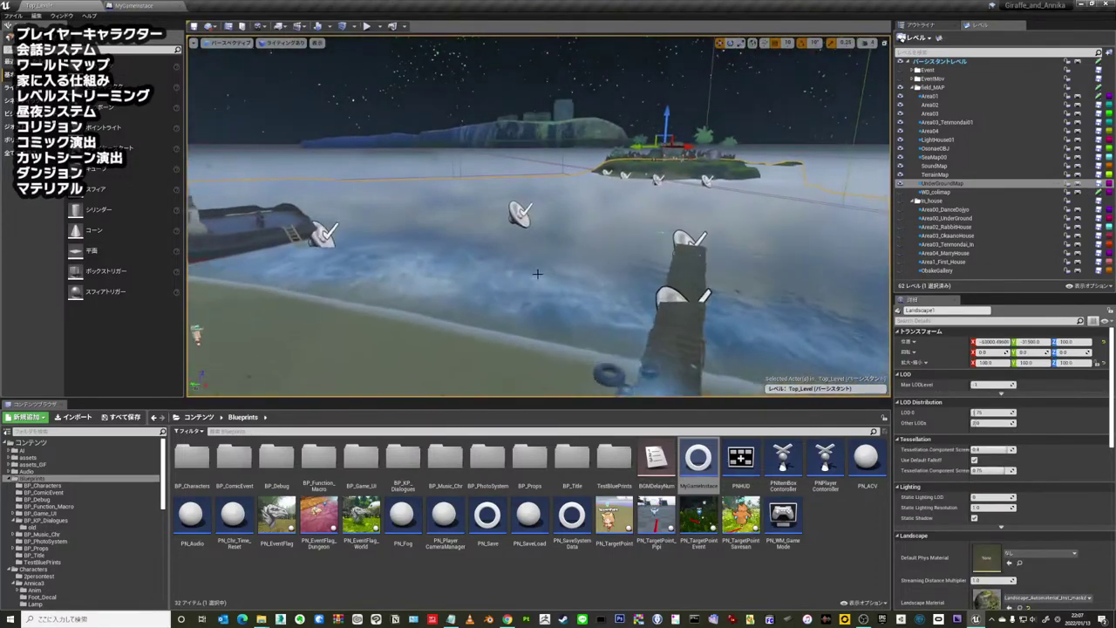
scroll(534, 263, "down", 4)
scroll(535, 269, "down", 2)
- Navigate the viewport past the beach hut and torch to the pier
left_click_drag(533, 272, 575, 244)
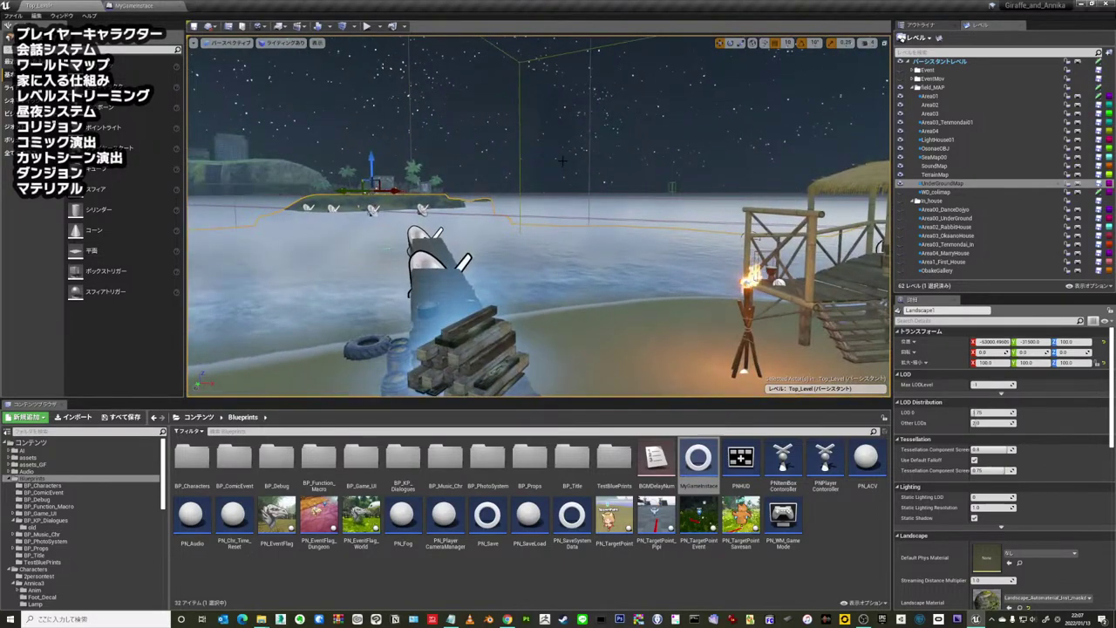
left_click(550, 201)
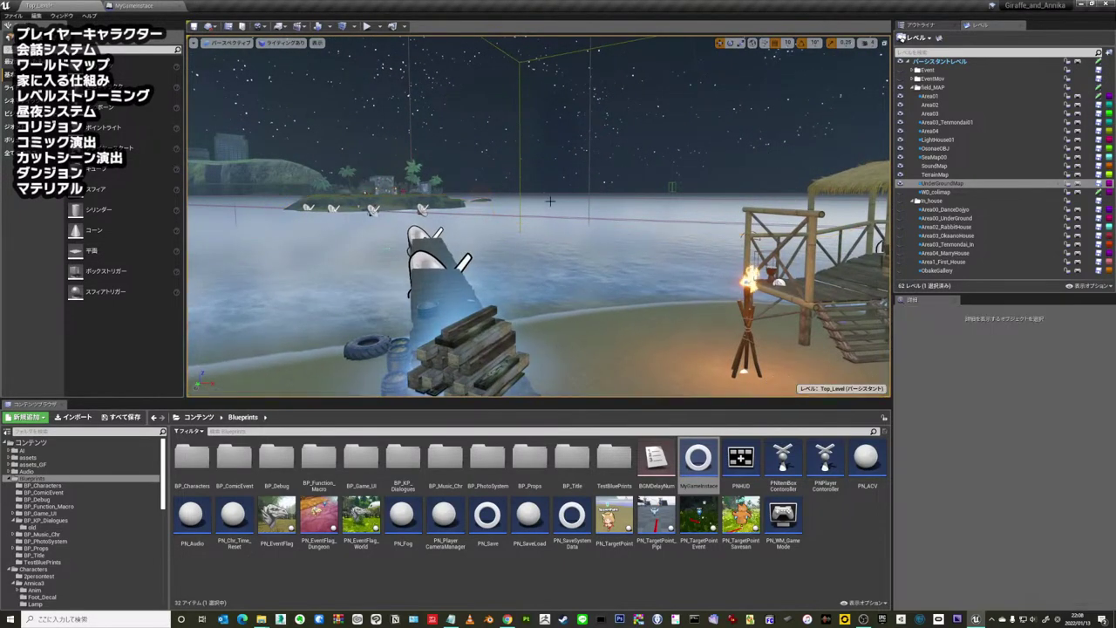
left_click(491, 220)
left_click_drag(461, 203, 427, 228)
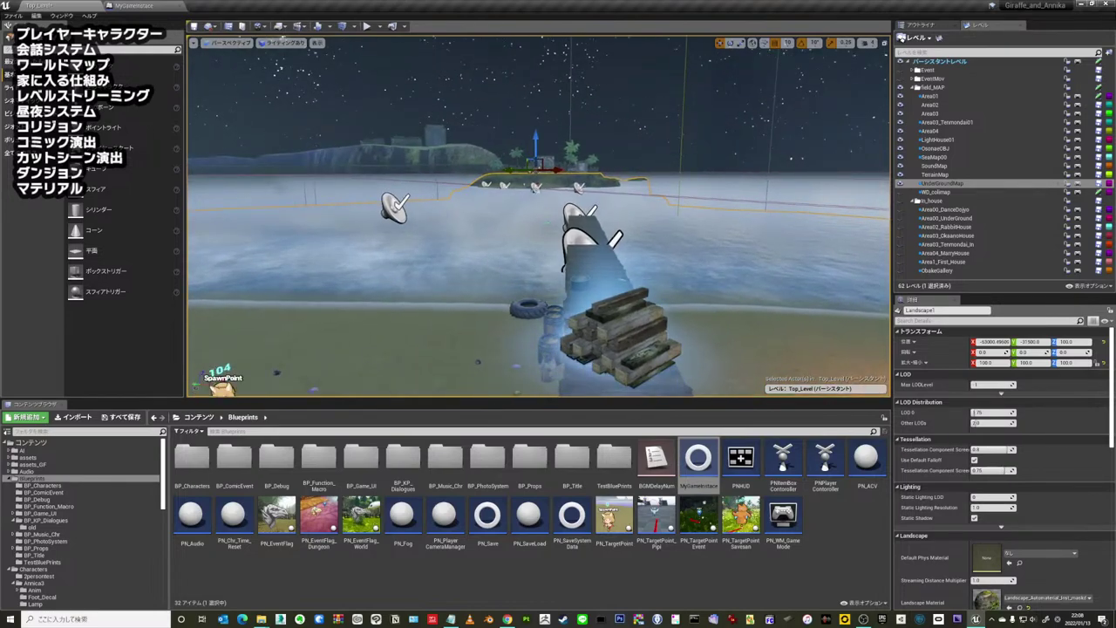
mouse_move(539, 261)
left_mouse_down()
mouse_move(610, 262)
mouse_move(571, 219)
mouse_move(292, 73)
left_mouse_up()
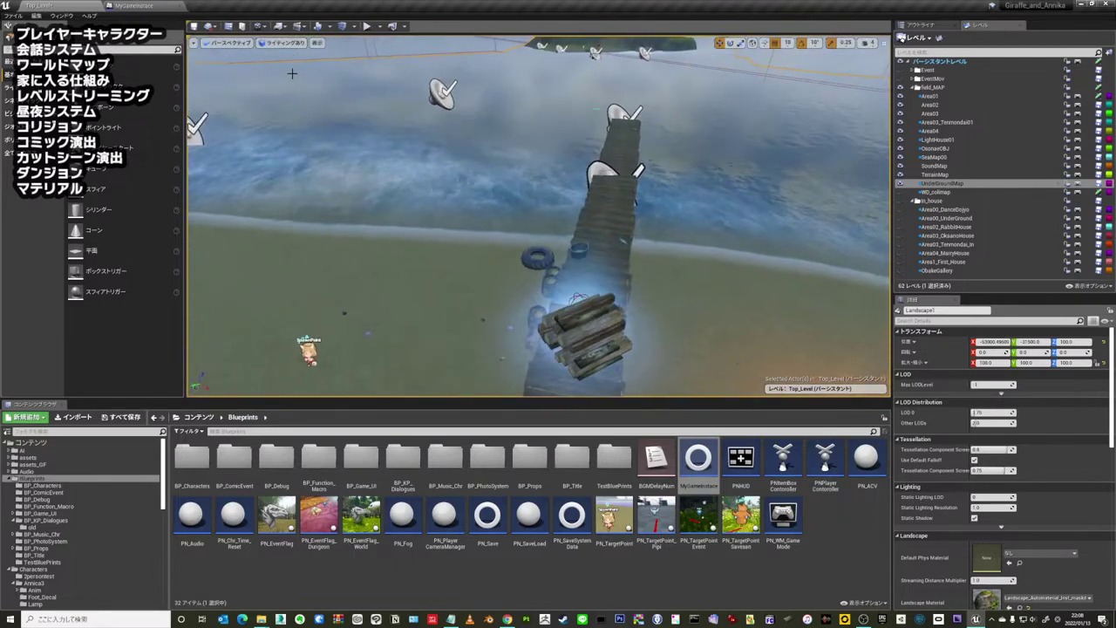
- Select the SM_Sea_Blueprint sea actor and list its Edit Blueprint options
left_click(279, 26)
left_click(323, 87)
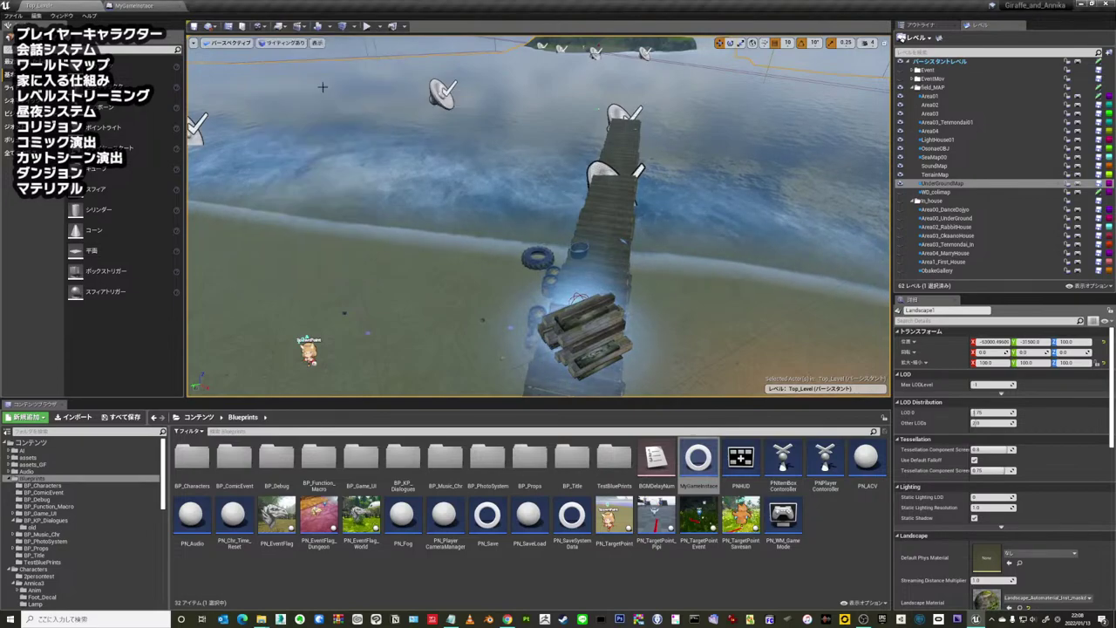
left_click(406, 112)
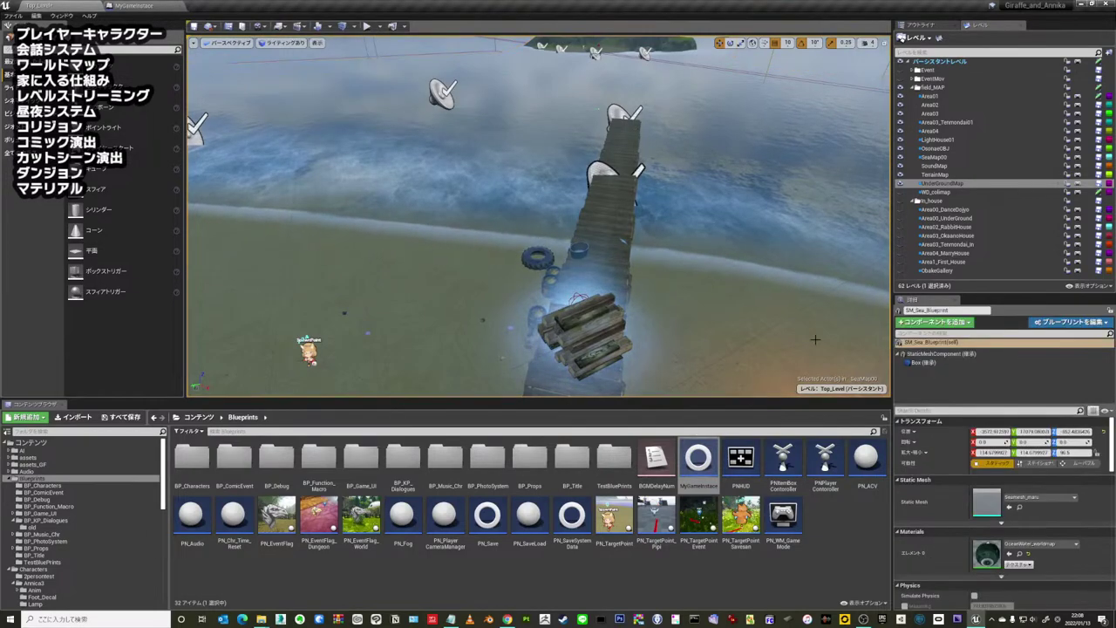
left_click(1070, 322)
- Open the Blueprint Editor and frame the Light ON event, Timeline and Set Scalar Parameter nodes
left_click(1073, 340)
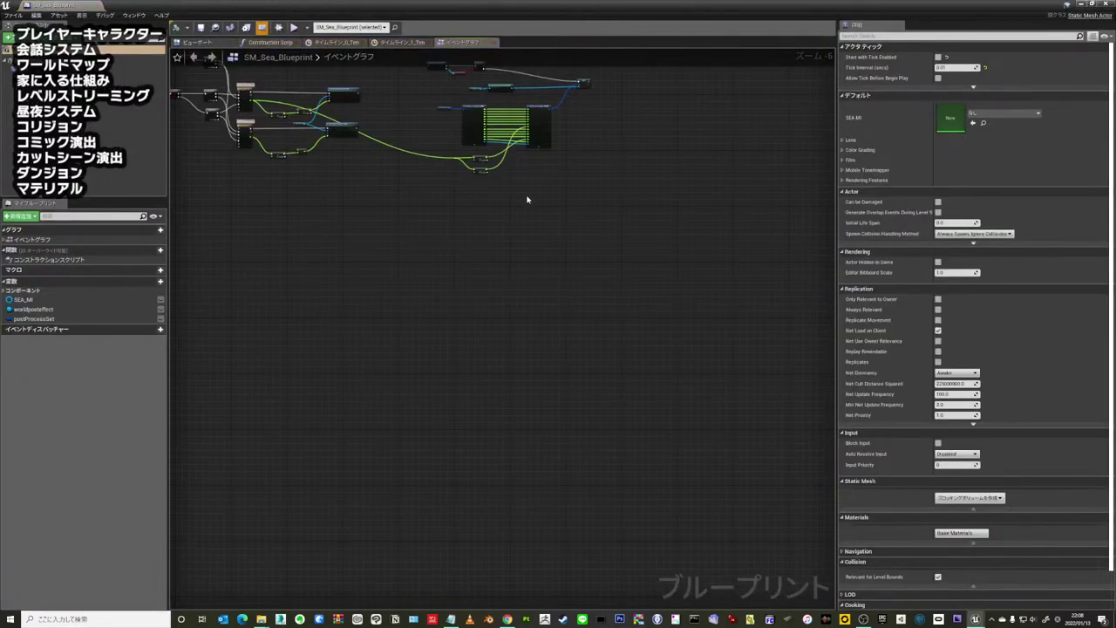
scroll(526, 200, "down", 3)
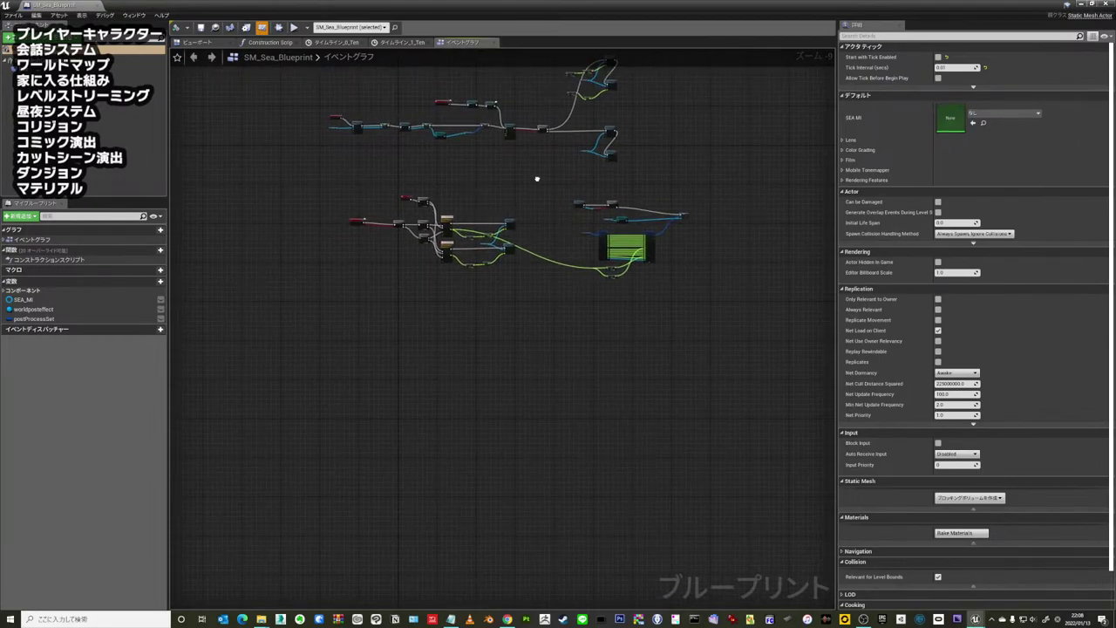
scroll(462, 252, "up", 8)
mouse_move(463, 252)
right_mouse_down()
mouse_move(677, 168)
mouse_move(523, 168)
right_mouse_up()
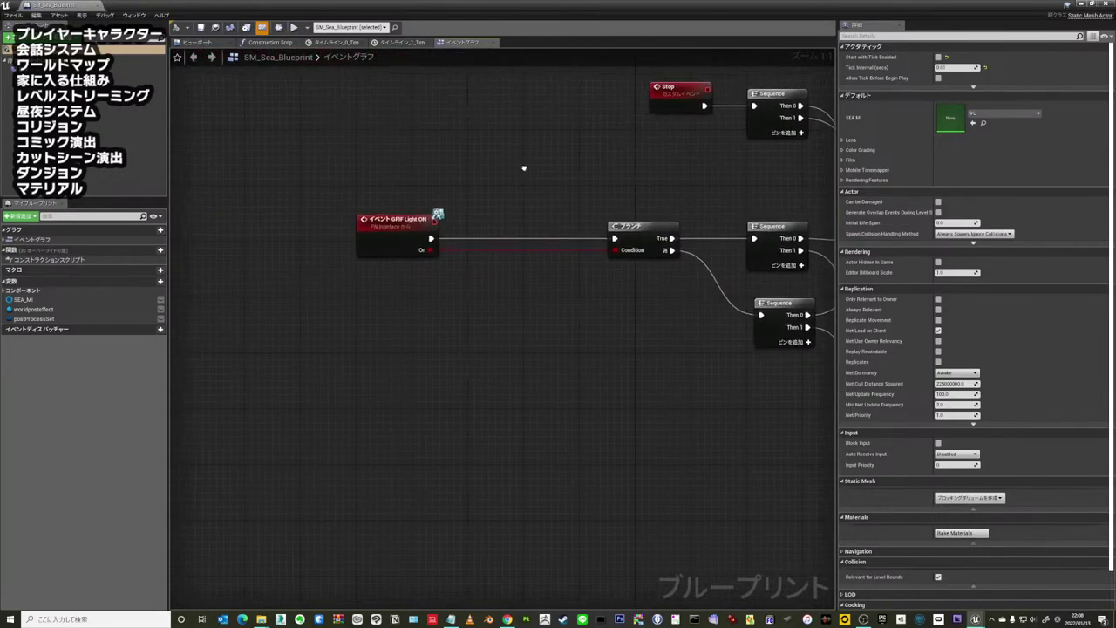
mouse_move(483, 214)
right_mouse_down()
mouse_move(632, 319)
mouse_move(626, 188)
right_mouse_up()
scroll(628, 192, "down", 3)
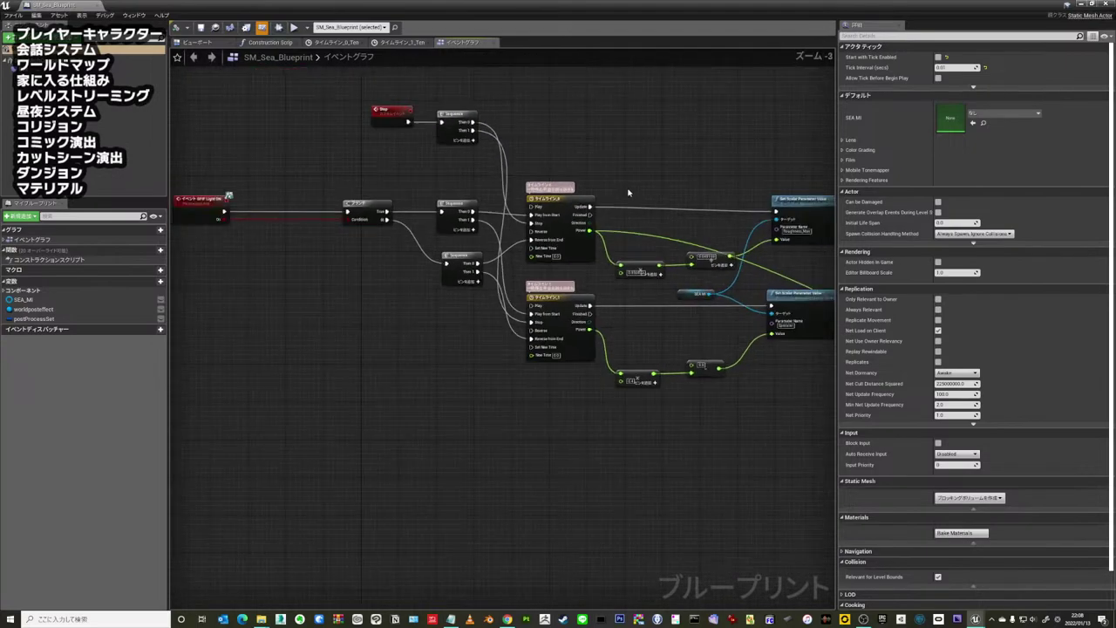
mouse_move(324, 123)
right_mouse_down()
mouse_move(368, 135)
mouse_move(365, 181)
right_mouse_up()
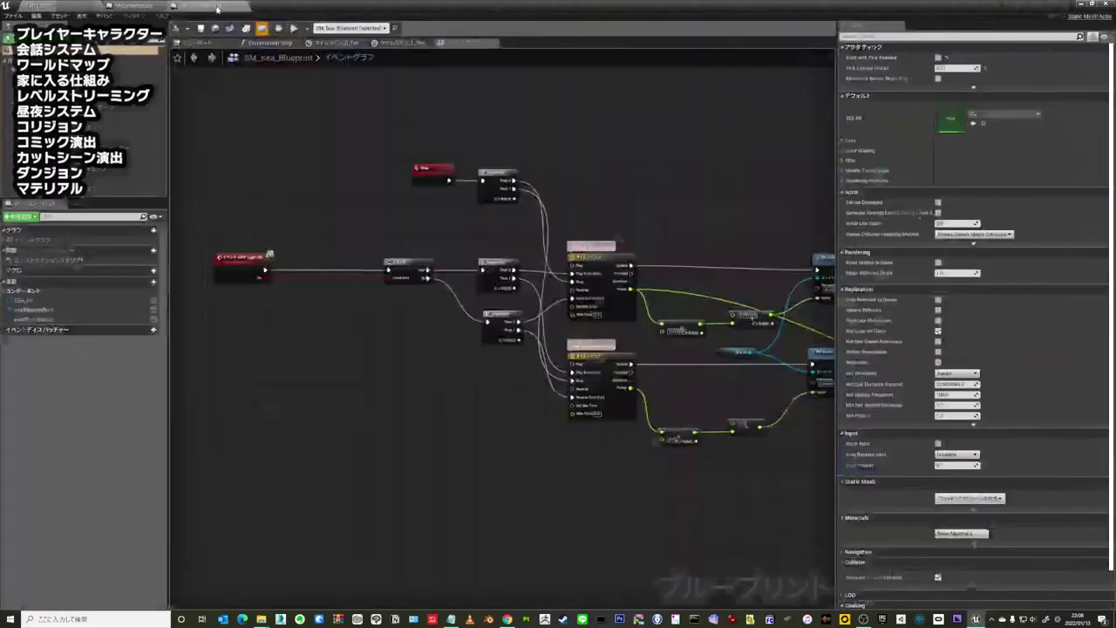
- Switch between the SM_Sea_Blueprint graph and the level editor, ending in the level editor
left_click(52, 5)
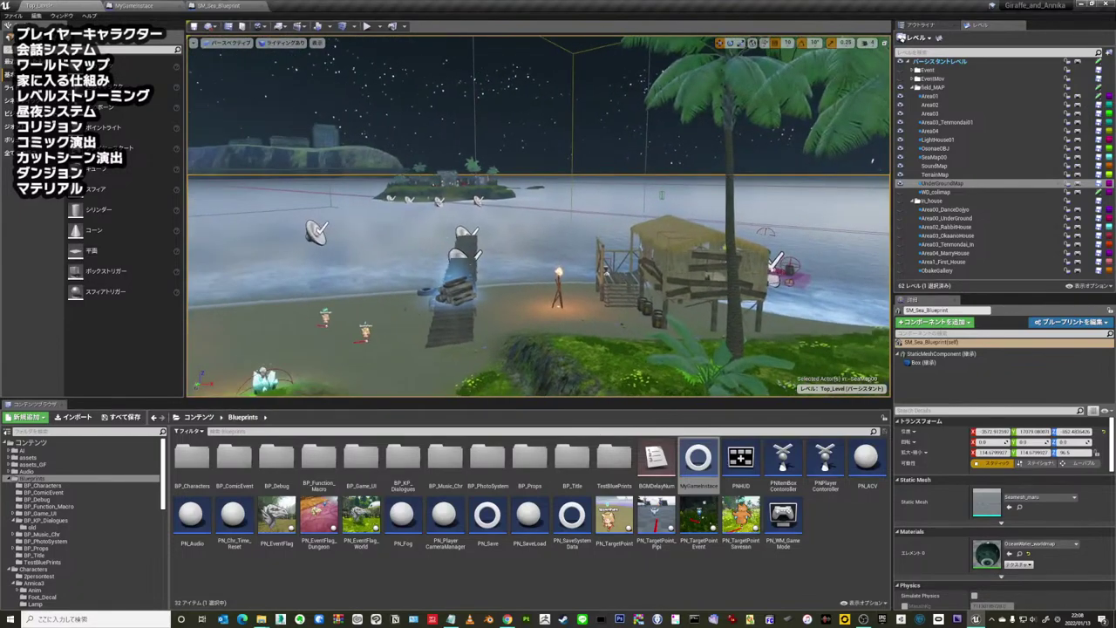
left_click(147, 5)
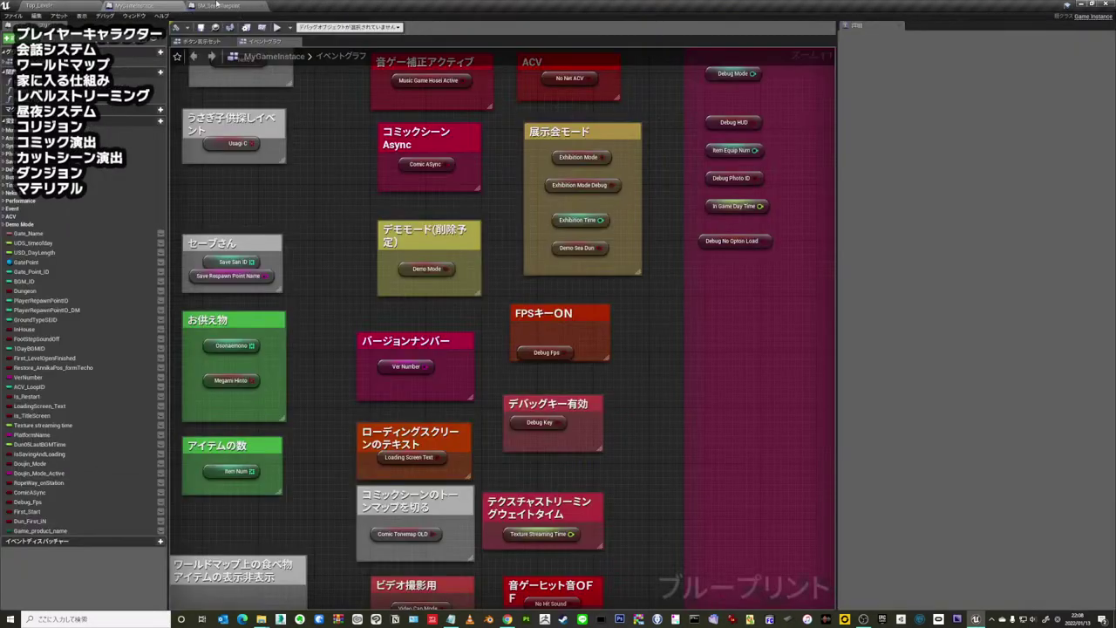
left_click(218, 5)
left_click(84, 5)
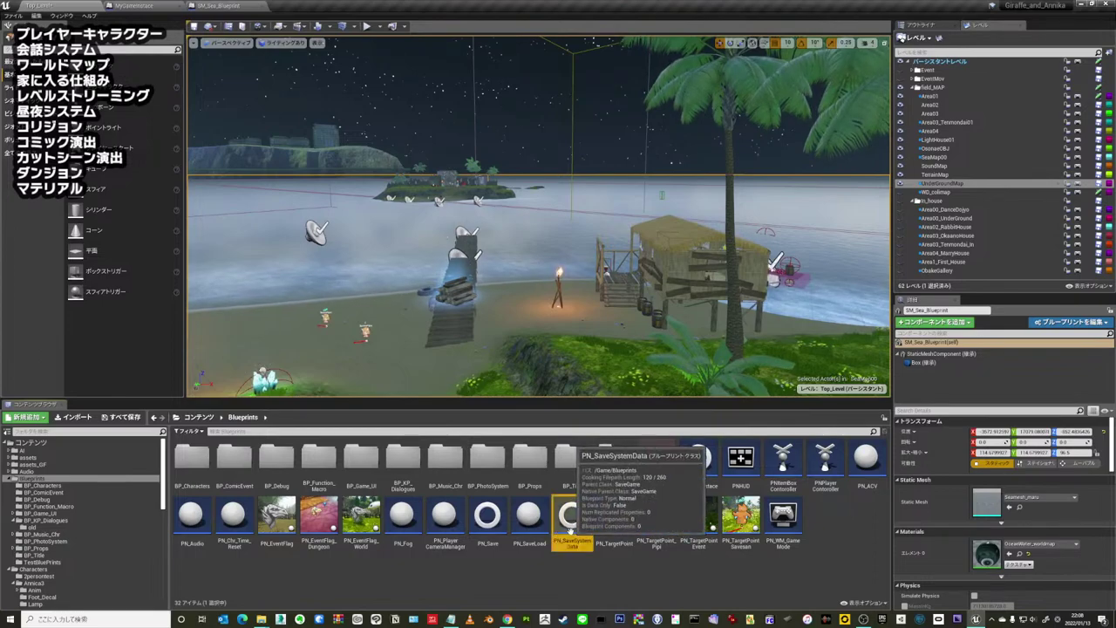
- Browse the Content Browser into the BP_Props folder and enlarge the asset area
left_click(488, 516)
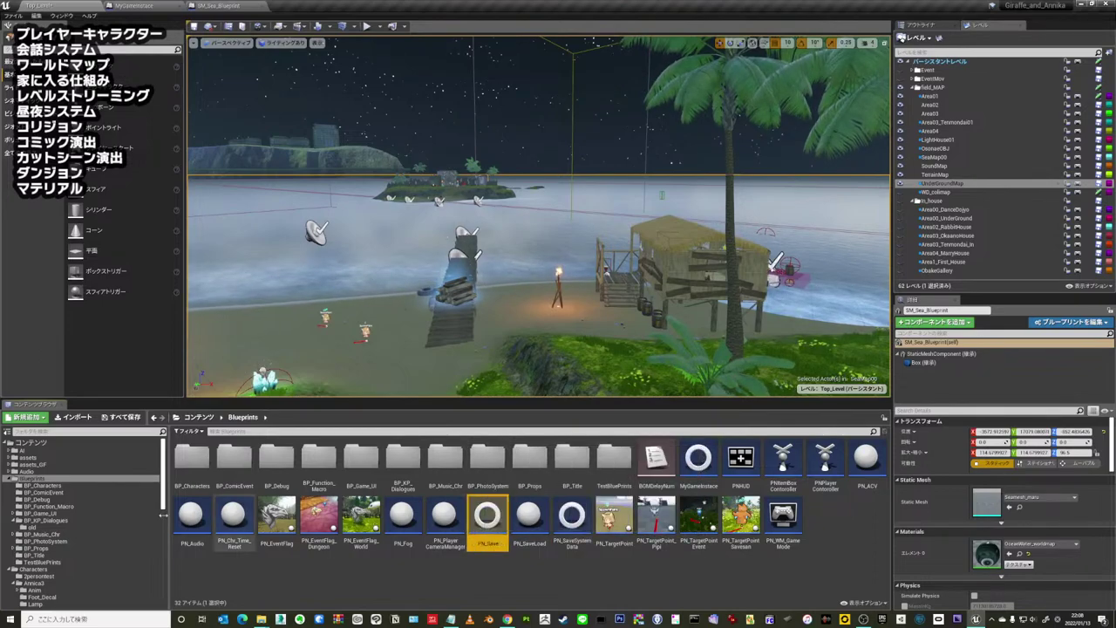
left_click(87, 522)
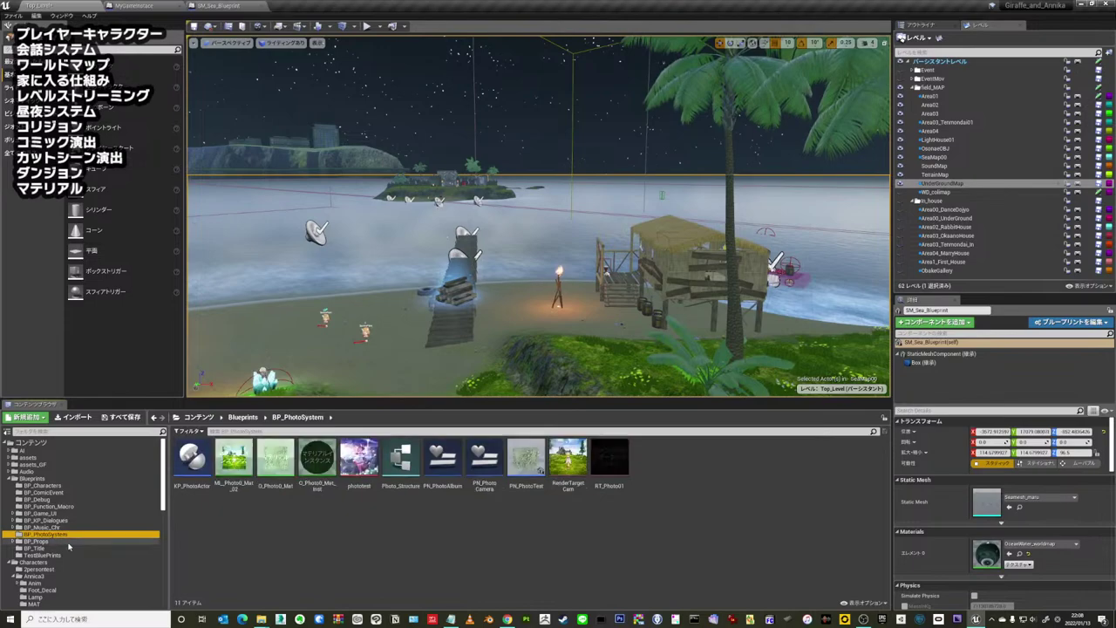
left_click(52, 541)
scroll(597, 527, "down", 1)
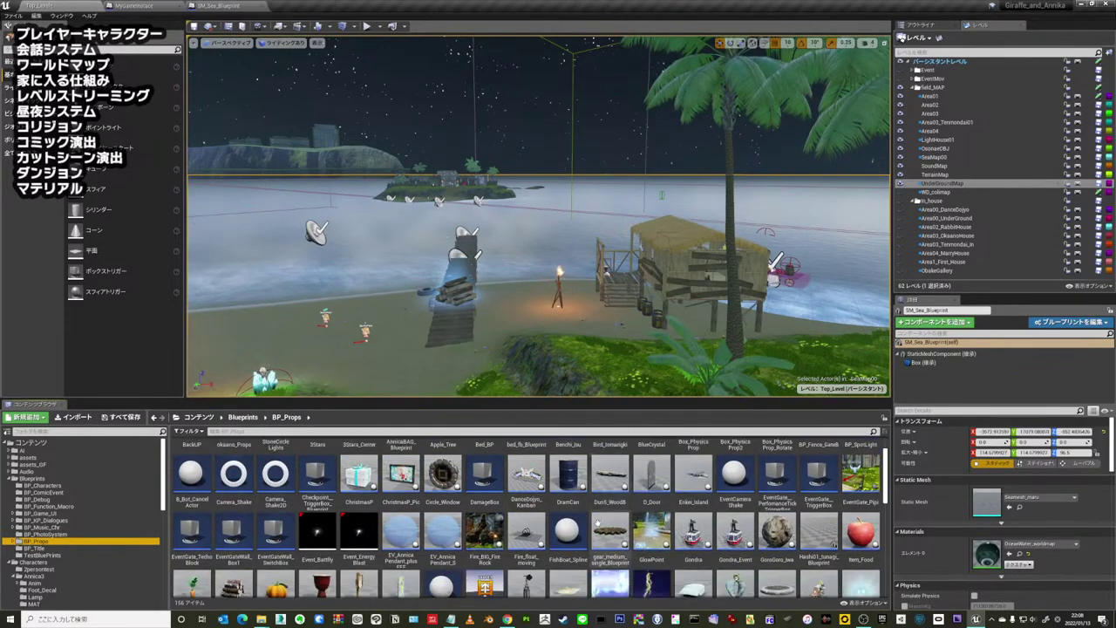
scroll(582, 545, "down", 2)
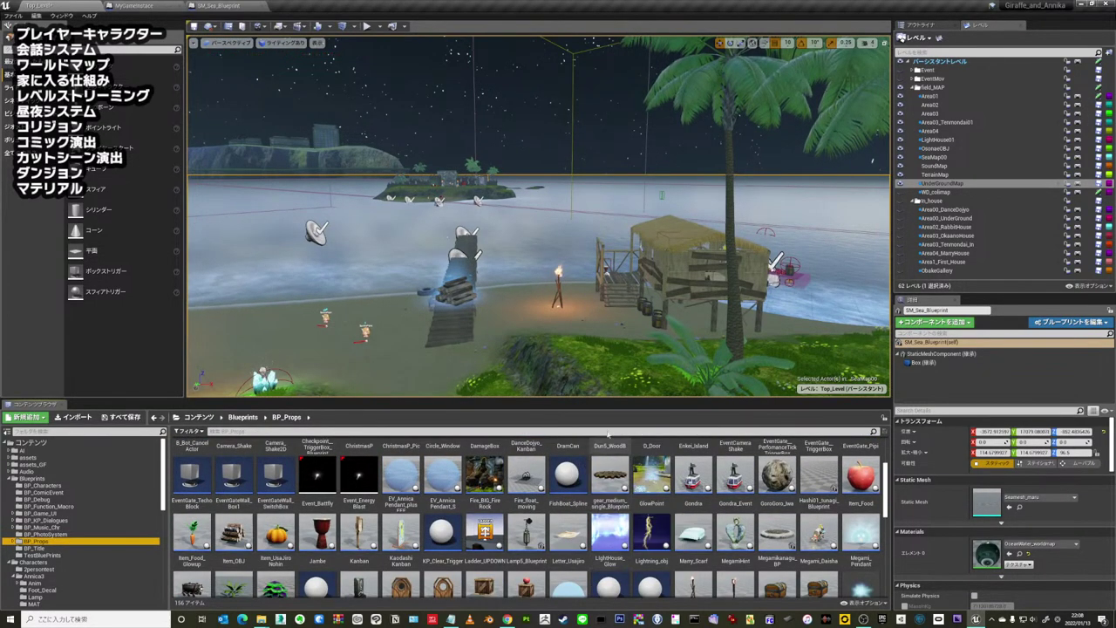
left_click_drag(603, 398, 616, 299)
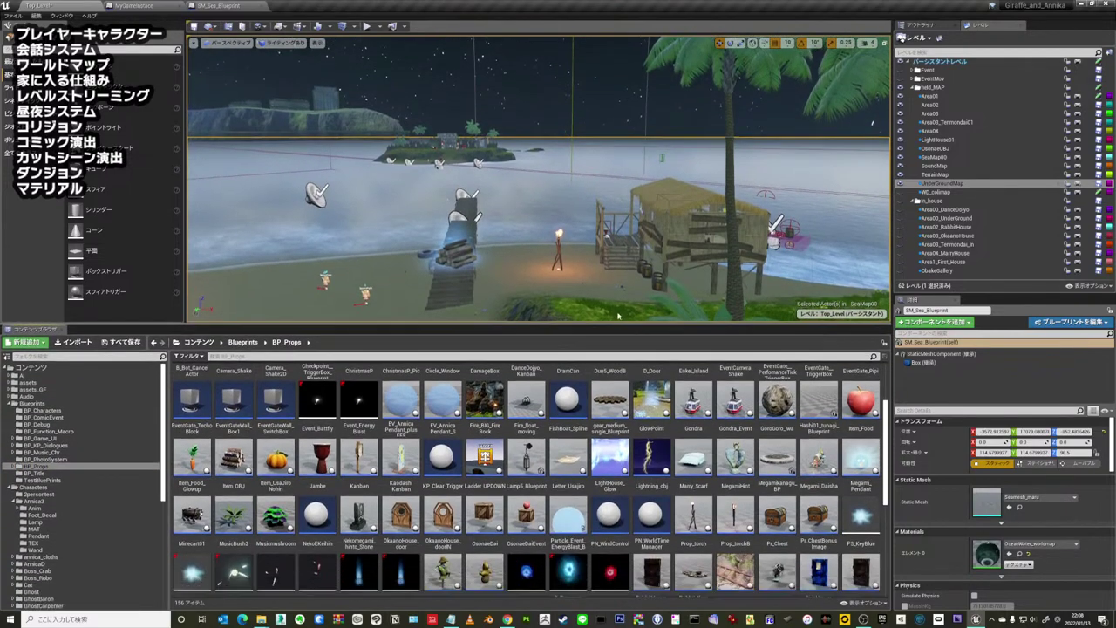
- Scroll through the BP_Props assets and select the PN_WorldTimeManager tile
scroll(629, 472, "down", 1)
scroll(630, 472, "down", 1)
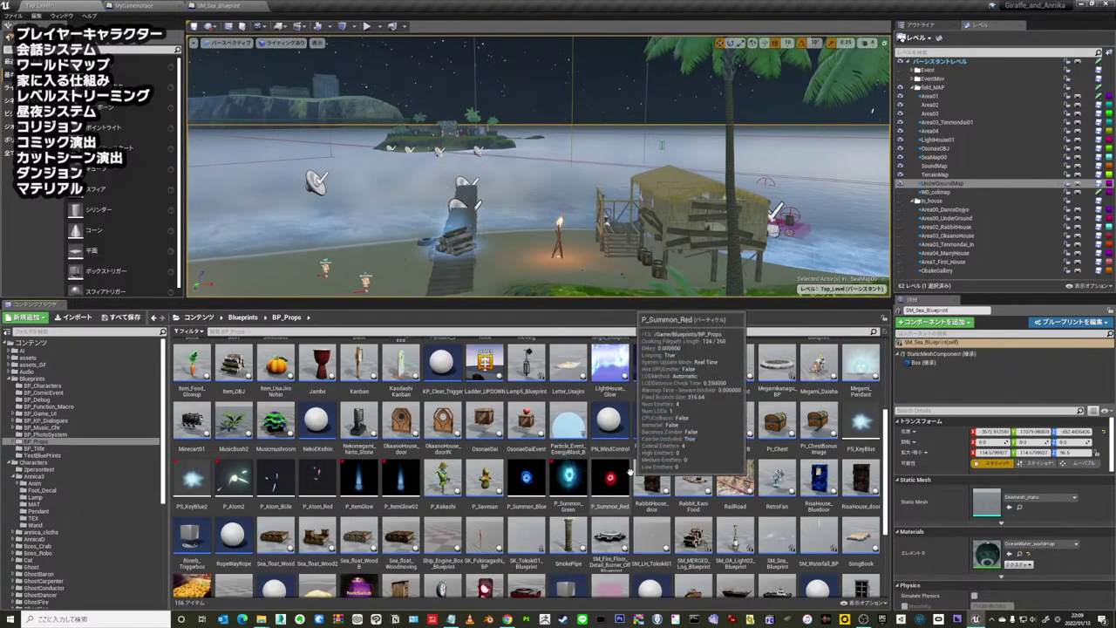
scroll(630, 471, "down", 1)
scroll(629, 471, "up", 2)
scroll(628, 484, "up", 2)
scroll(625, 504, "up", 1)
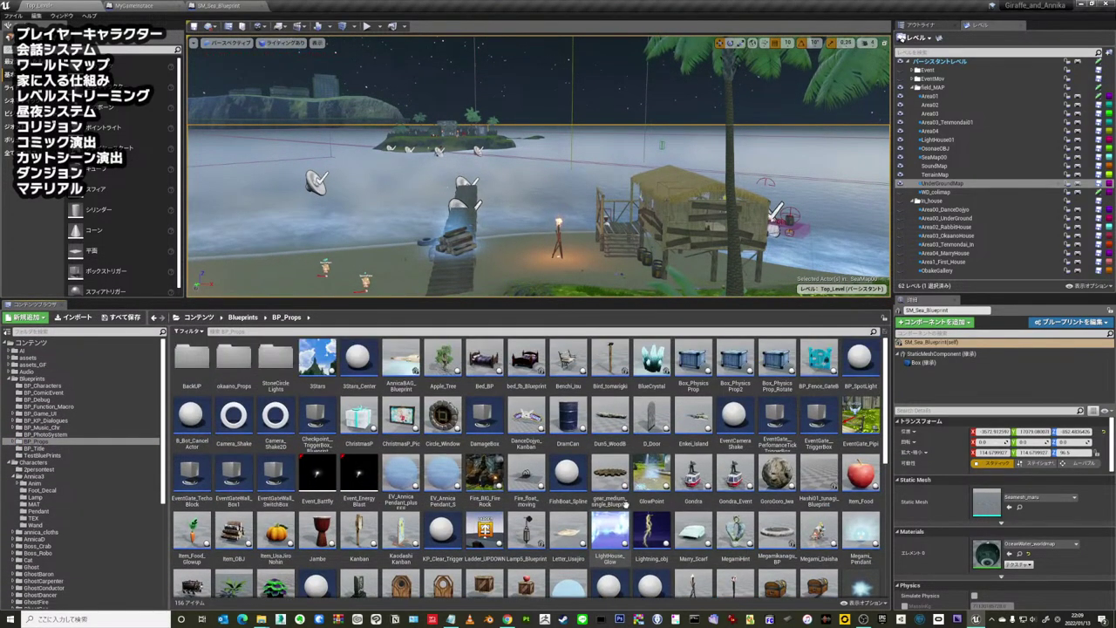
left_click(858, 357)
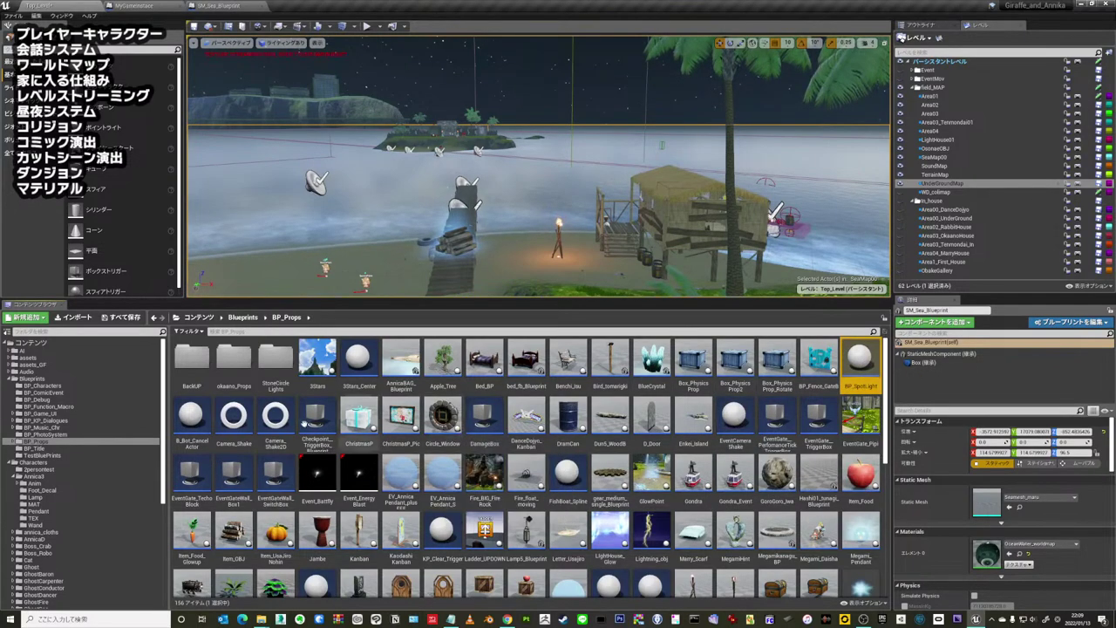
left_click(191, 417)
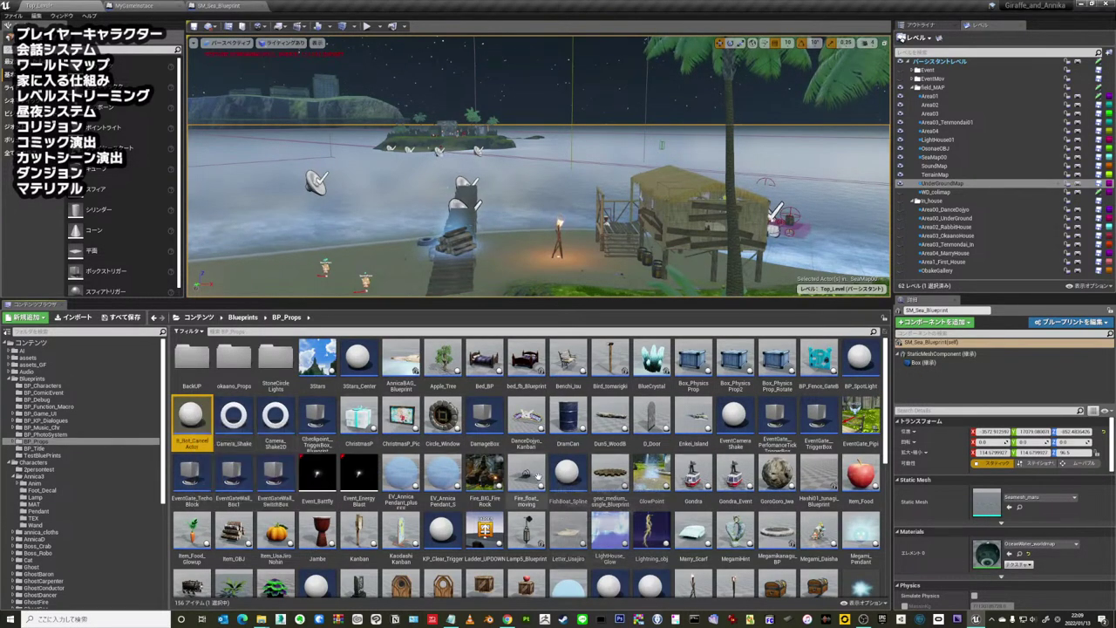
scroll(539, 480, "down", 1)
scroll(566, 484, "down", 1)
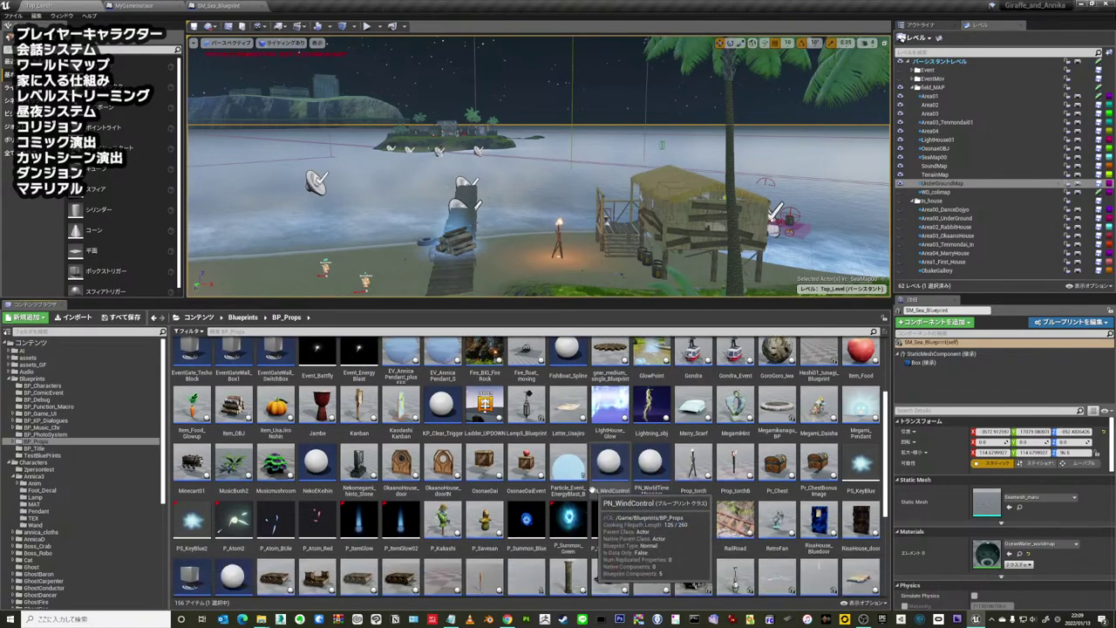
left_click(651, 471)
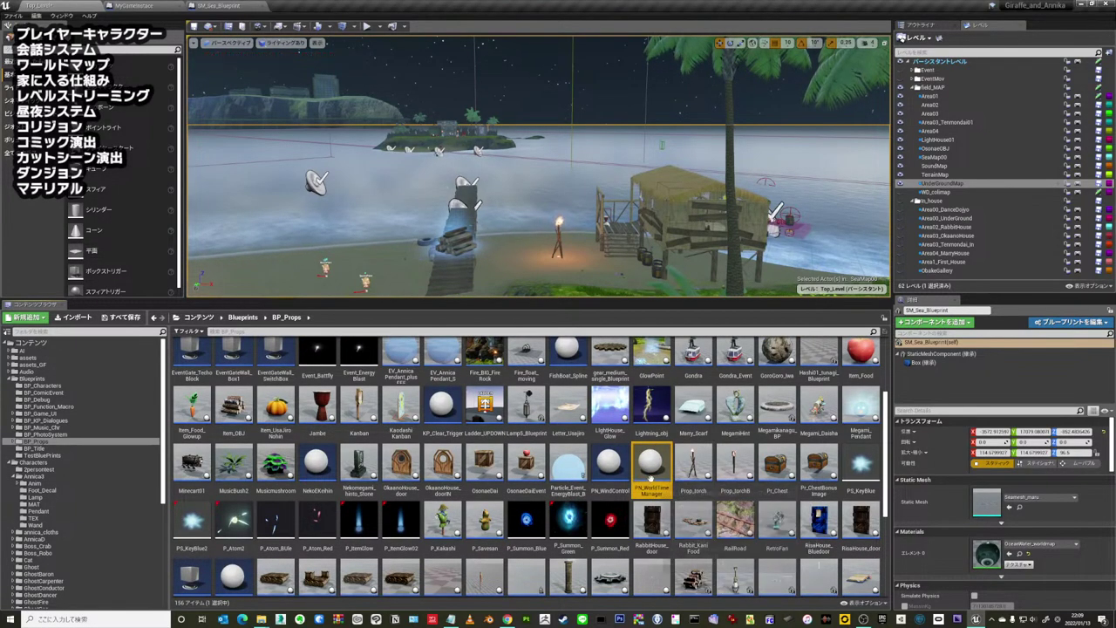
- Open PN_WorldTimeManager and zoom in and out across its event graph
double_click(650, 476)
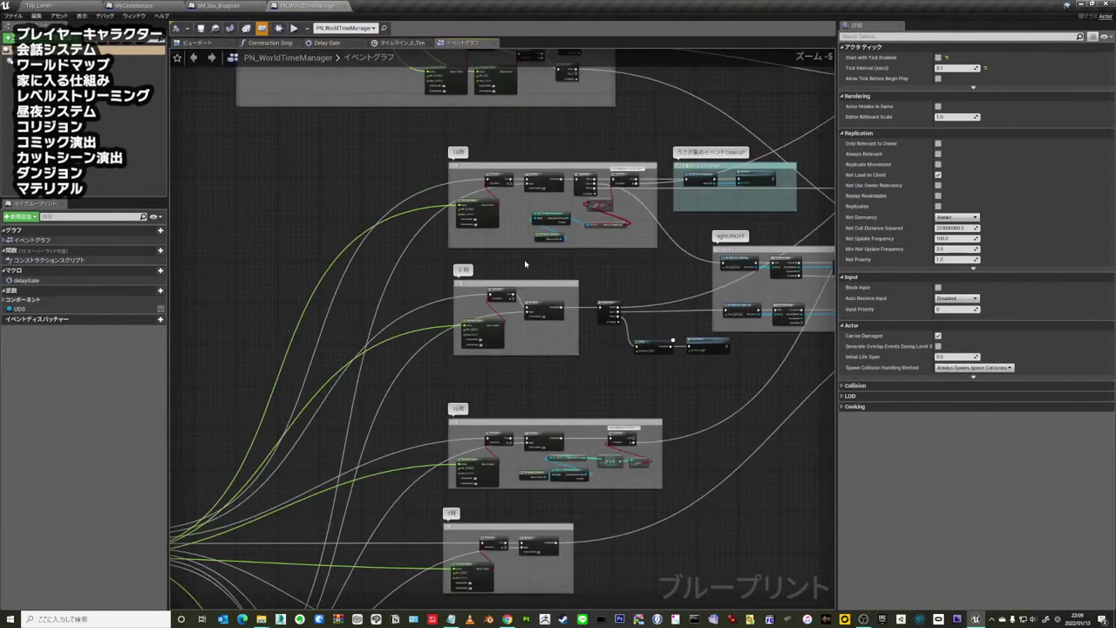
scroll(524, 263, "down", 5)
scroll(459, 263, "down", 2)
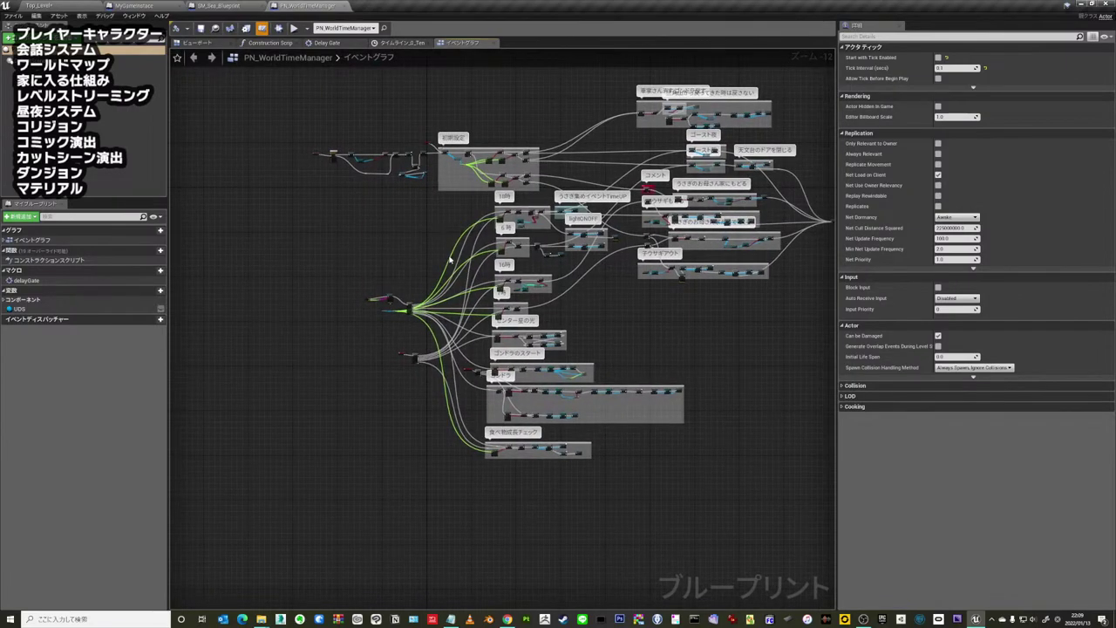
scroll(414, 366, "up", 5)
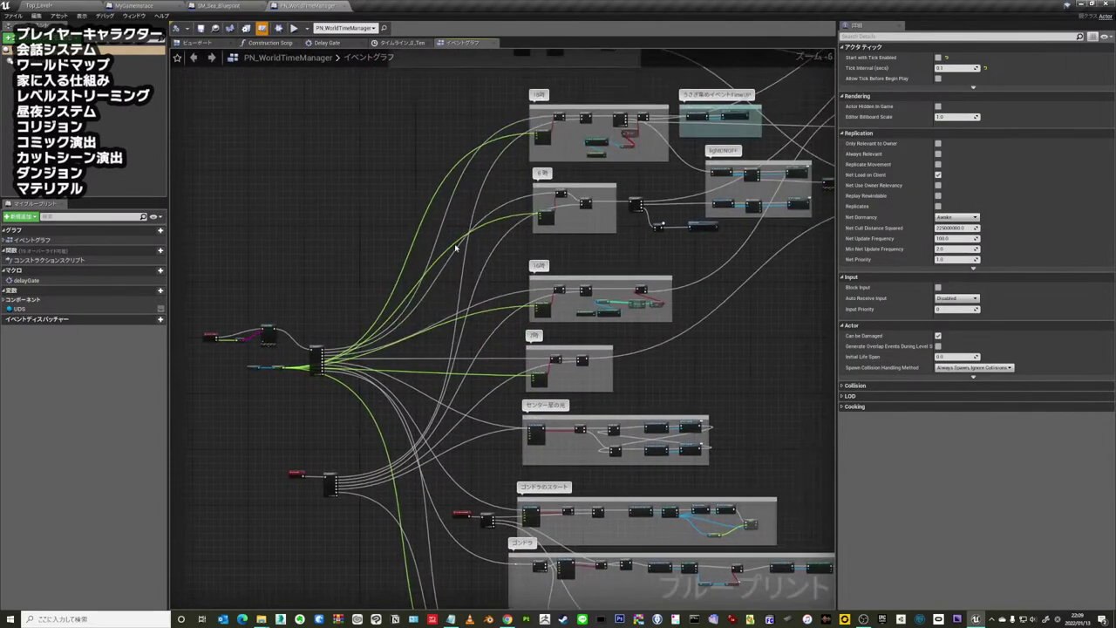
scroll(470, 242, "up", 4)
scroll(470, 241, "up", 1)
scroll(469, 210, "up", 1)
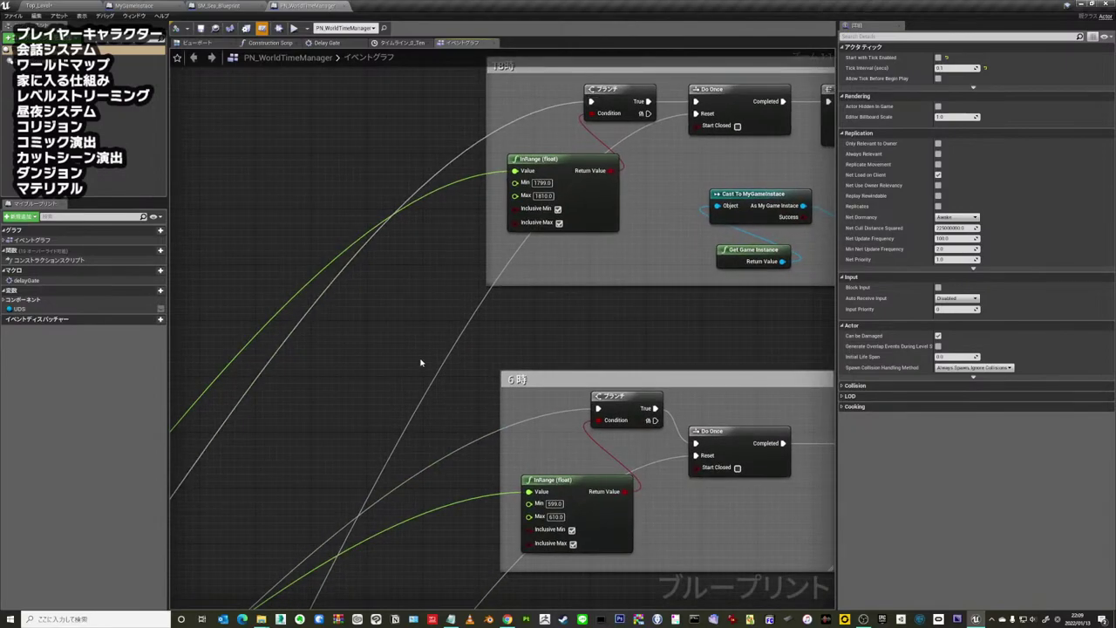
scroll(451, 193, "up", 1)
scroll(463, 249, "down", 1)
scroll(473, 262, "down", 1)
scroll(482, 270, "down", 2)
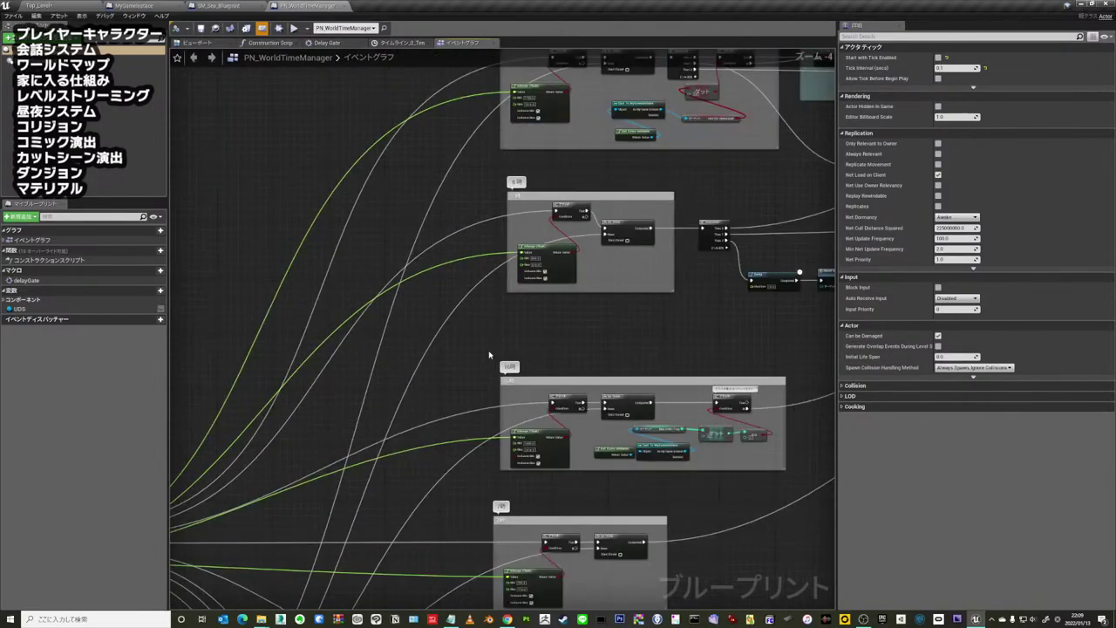
scroll(511, 266, "down", 2)
scroll(511, 267, "up", 1)
scroll(461, 286, "down", 3)
scroll(428, 312, "down", 2)
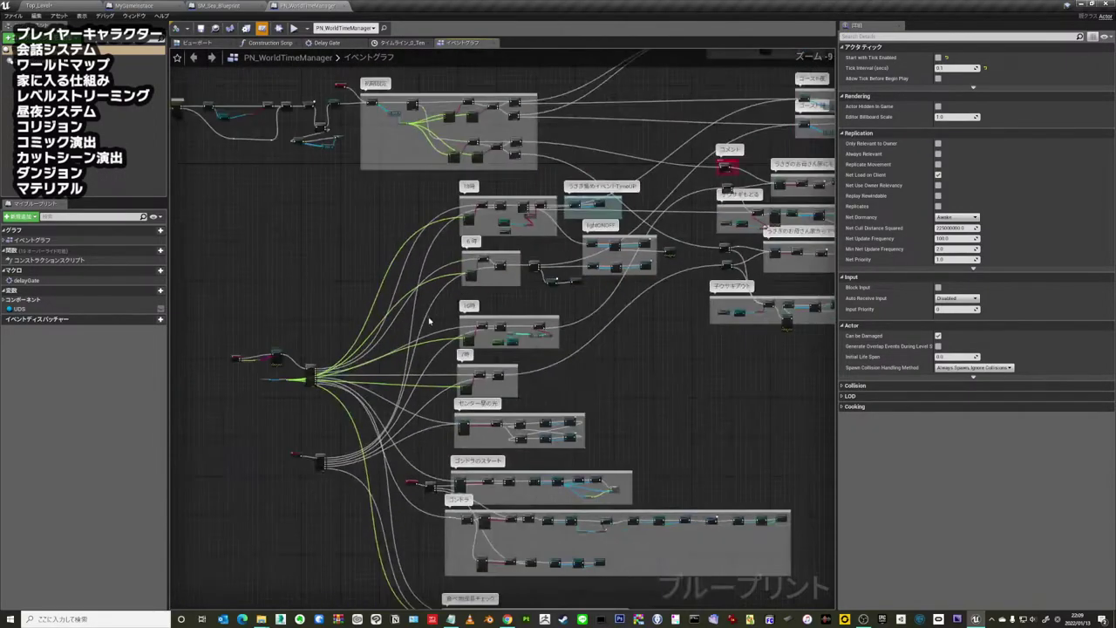
scroll(428, 307, "down", 2)
- Pan across the hourly comment groups and lightONOFF logic, then return to Top_Level
right_click_drag(524, 254, 455, 260)
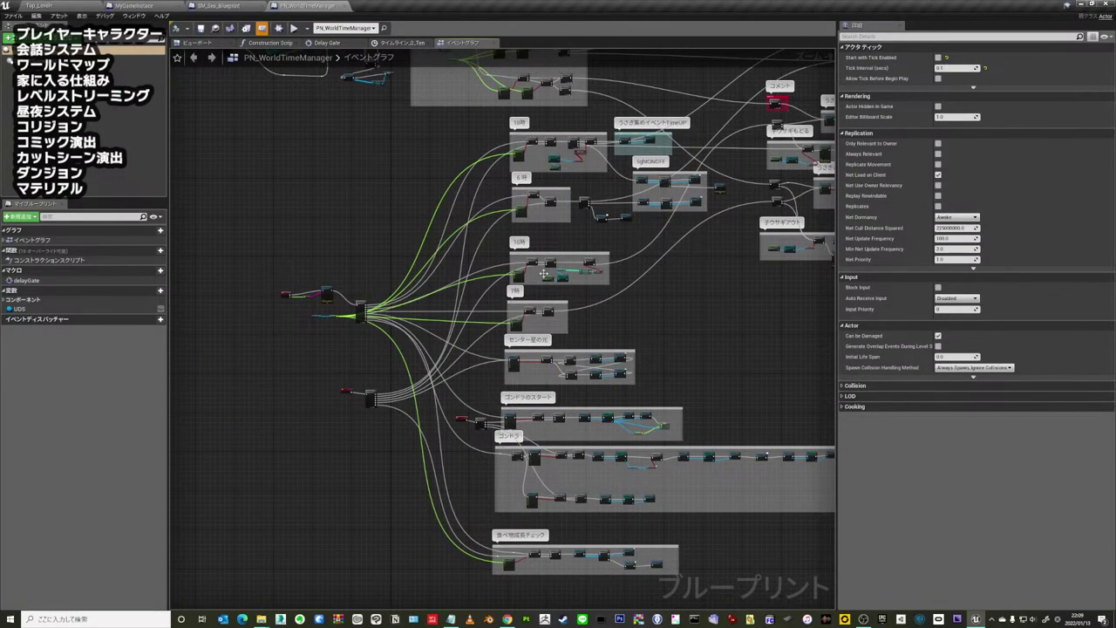
right_click_drag(601, 236, 507, 252)
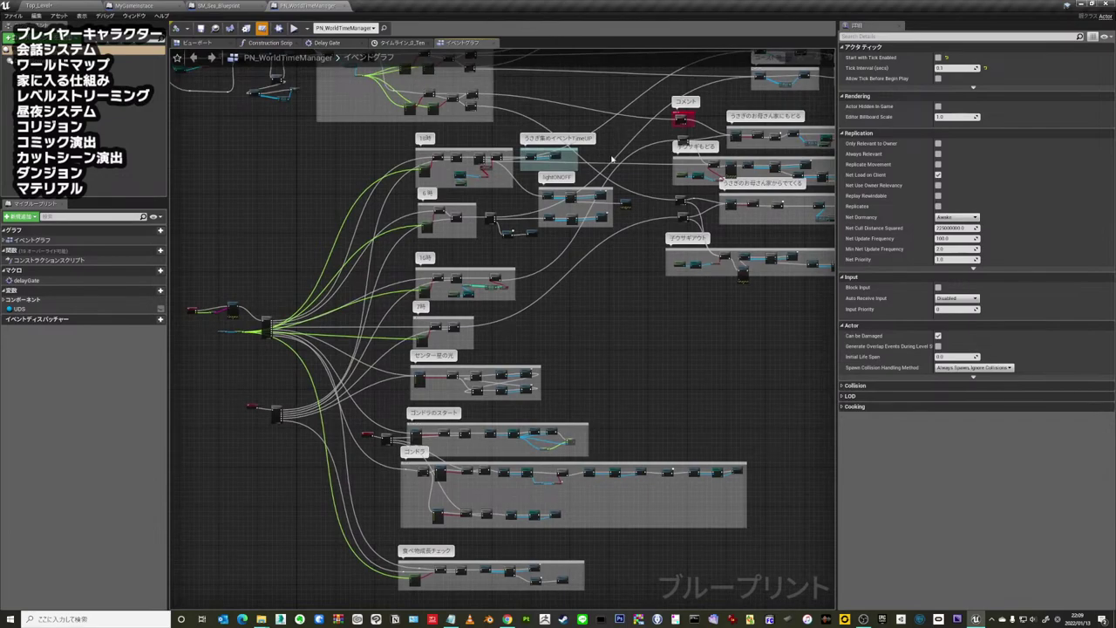
mouse_move(612, 158)
right_mouse_down()
mouse_move(542, 231)
mouse_move(397, 277)
right_mouse_up()
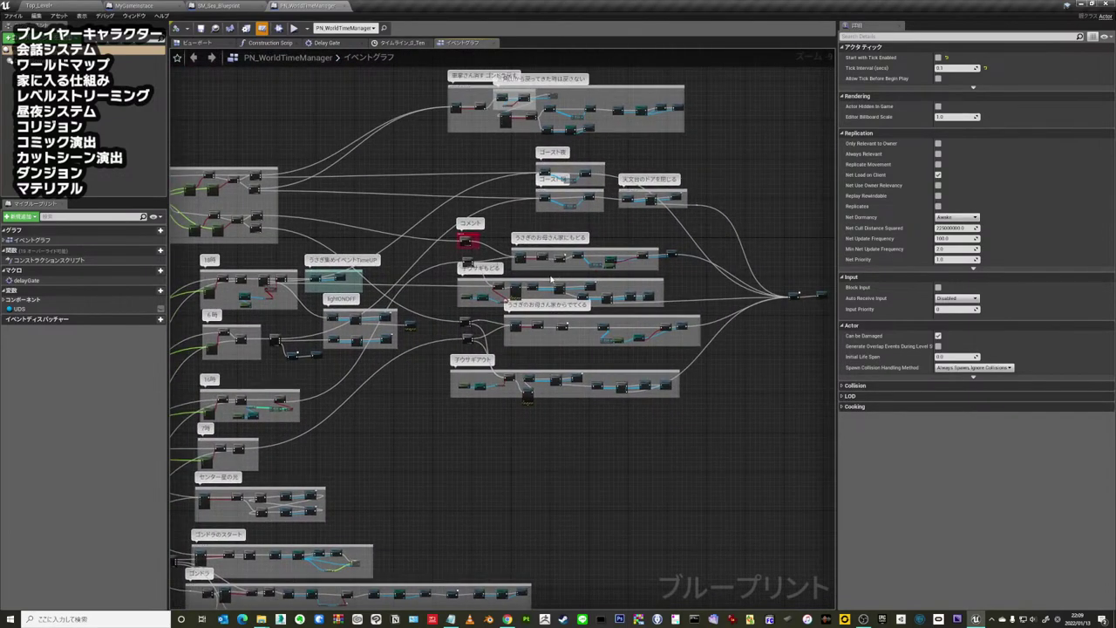
scroll(551, 279, "up", 3)
scroll(503, 256, "down", 1)
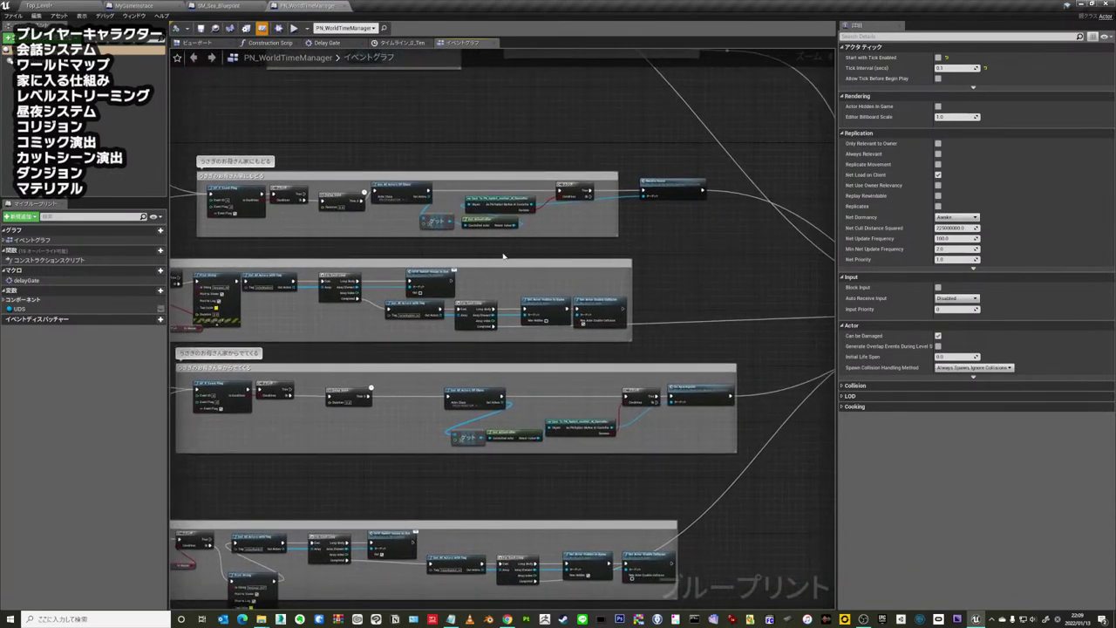
scroll(529, 242, "down", 2)
scroll(436, 232, "down", 1)
scroll(495, 217, "down", 2)
scroll(457, 294, "down", 1)
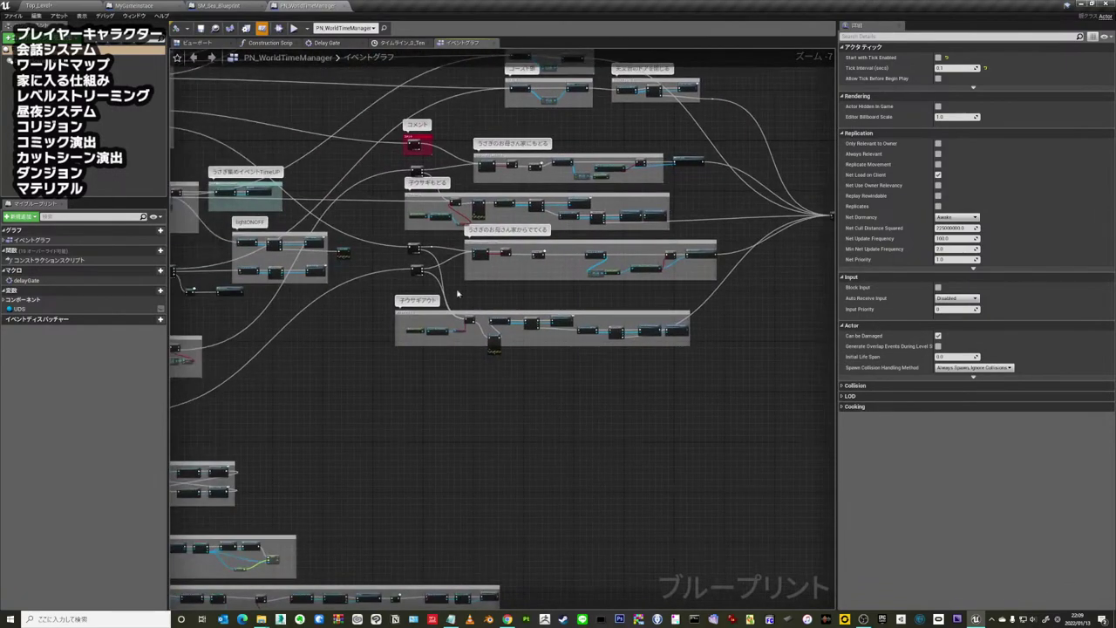
mouse_move(399, 296)
right_mouse_down()
mouse_move(654, 247)
mouse_move(563, 270)
right_mouse_up()
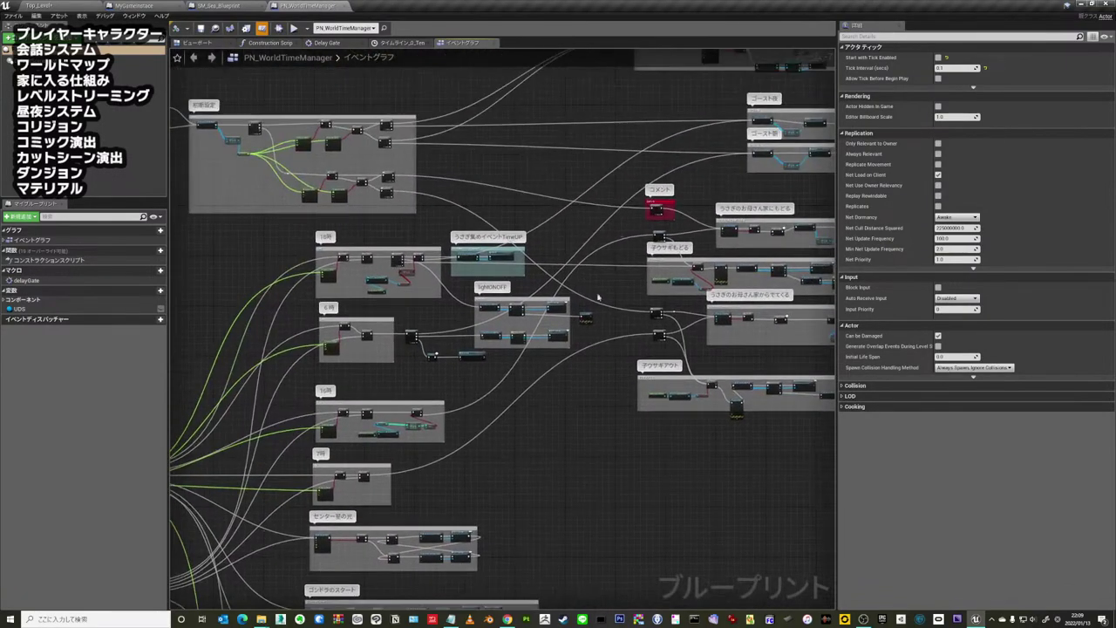
scroll(510, 344, "up", 4)
scroll(501, 322, "up", 2)
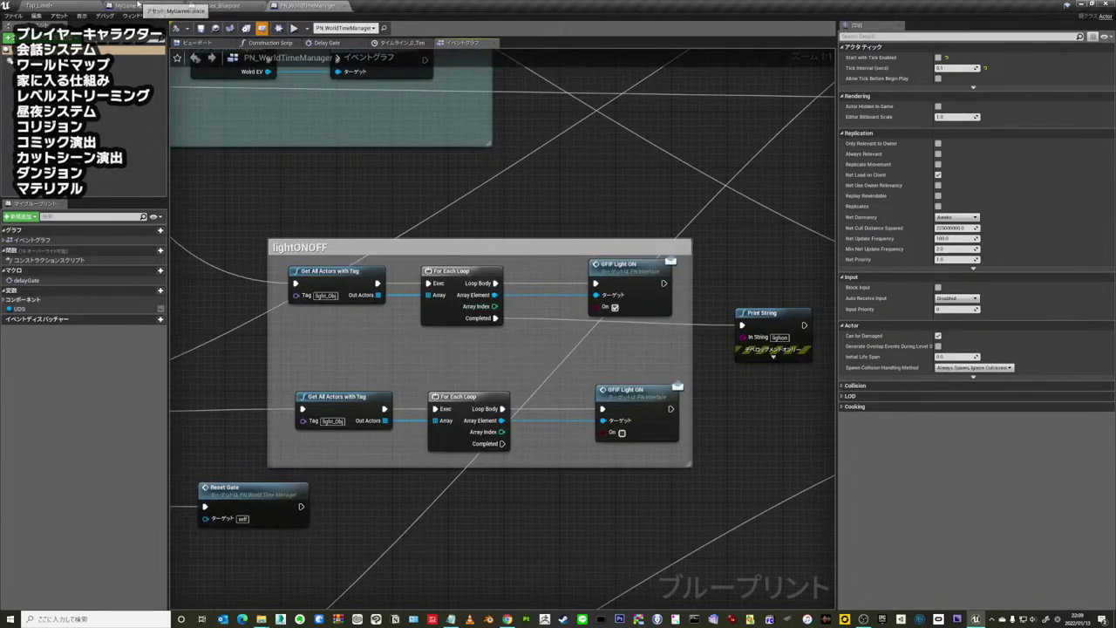
left_click(63, 4)
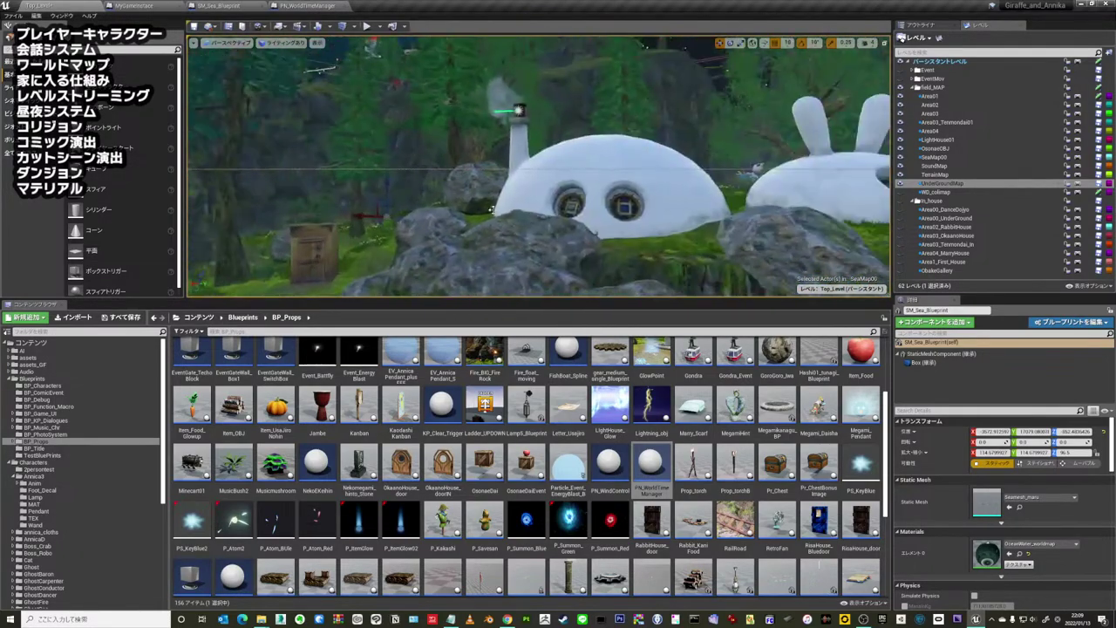
- Select the hut's round window Window65 and open its Circle_Window blueprint
left_click(569, 206)
left_click(1038, 322)
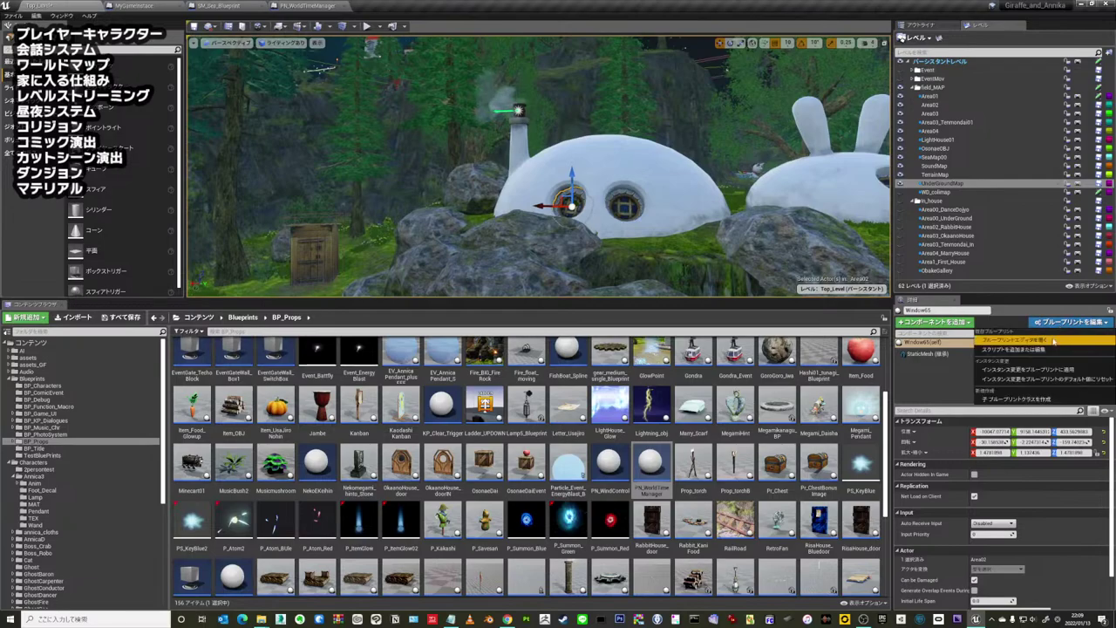
left_click(1063, 413)
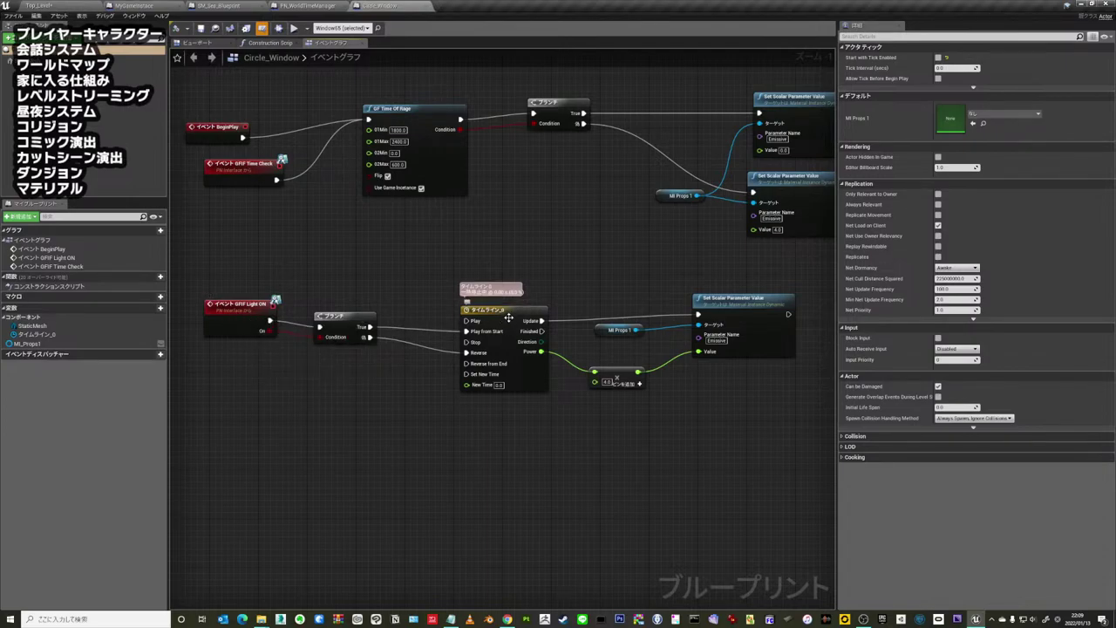
- Frame the Light ON timeline that sets MI Props 1's Emissive parameter
right_click_drag(624, 276, 602, 260)
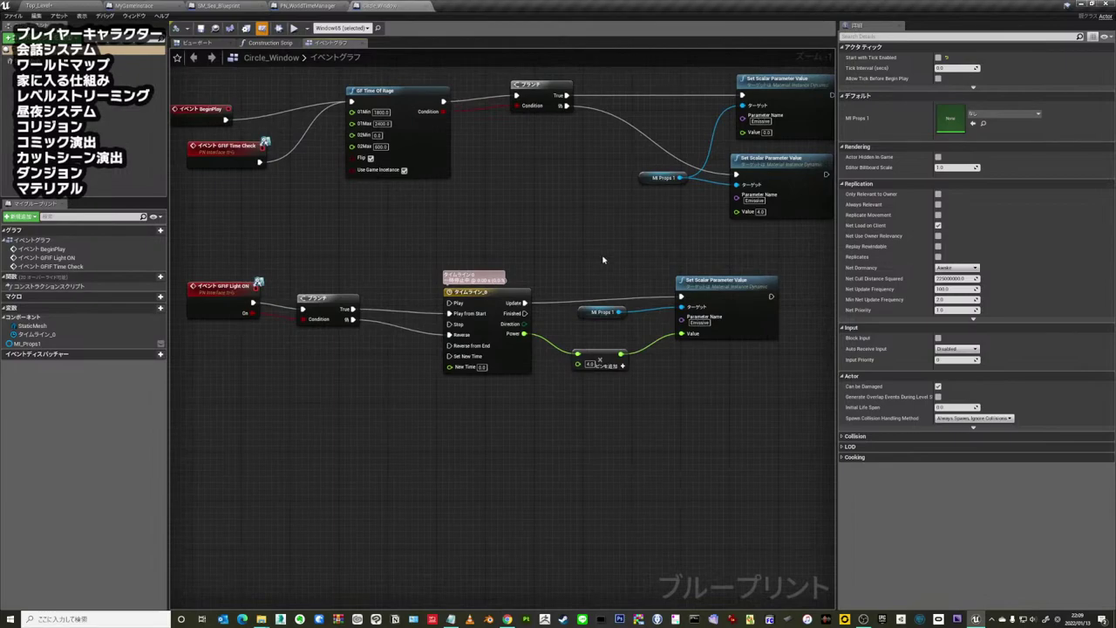
scroll(663, 234, "down", 3)
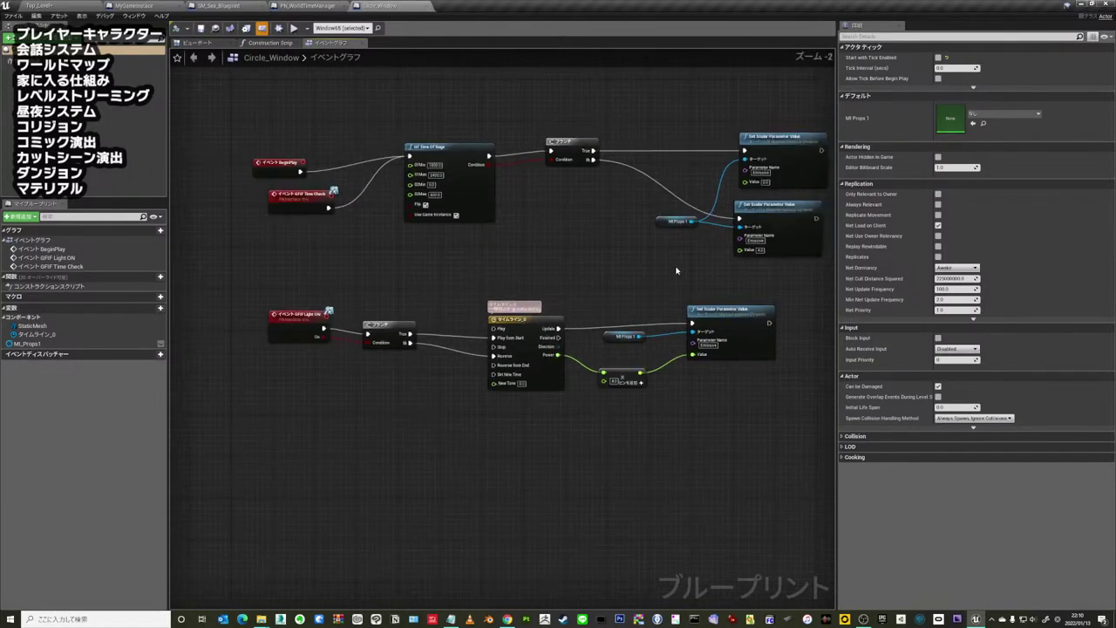
scroll(626, 288, "up", 3)
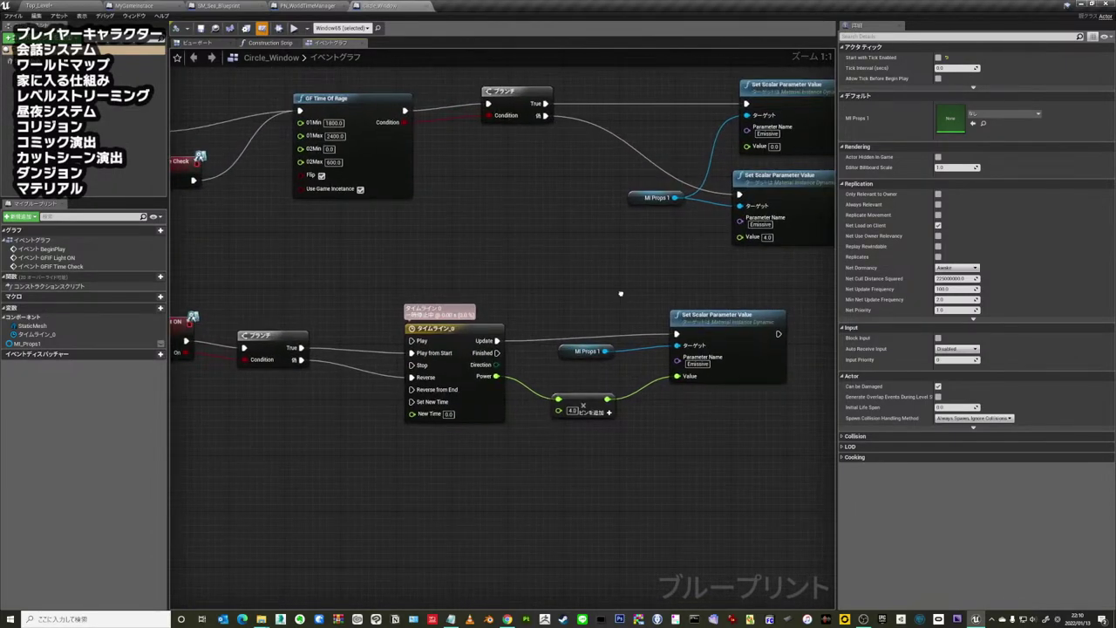
right_click_drag(621, 297, 647, 300)
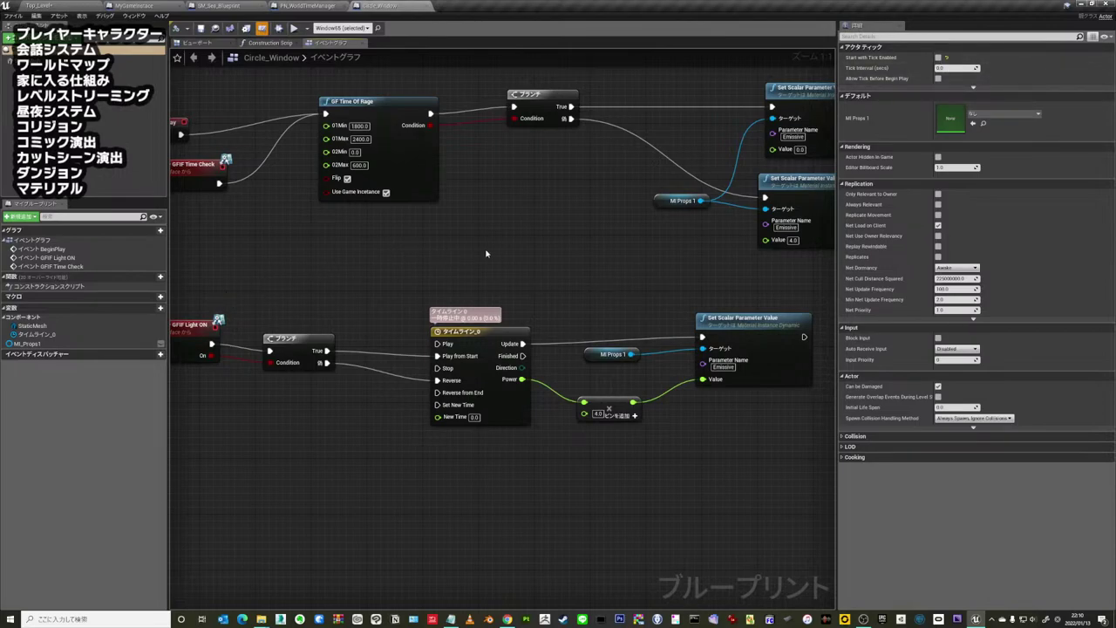
scroll(364, 239, "down", 1)
scroll(411, 239, "down", 1)
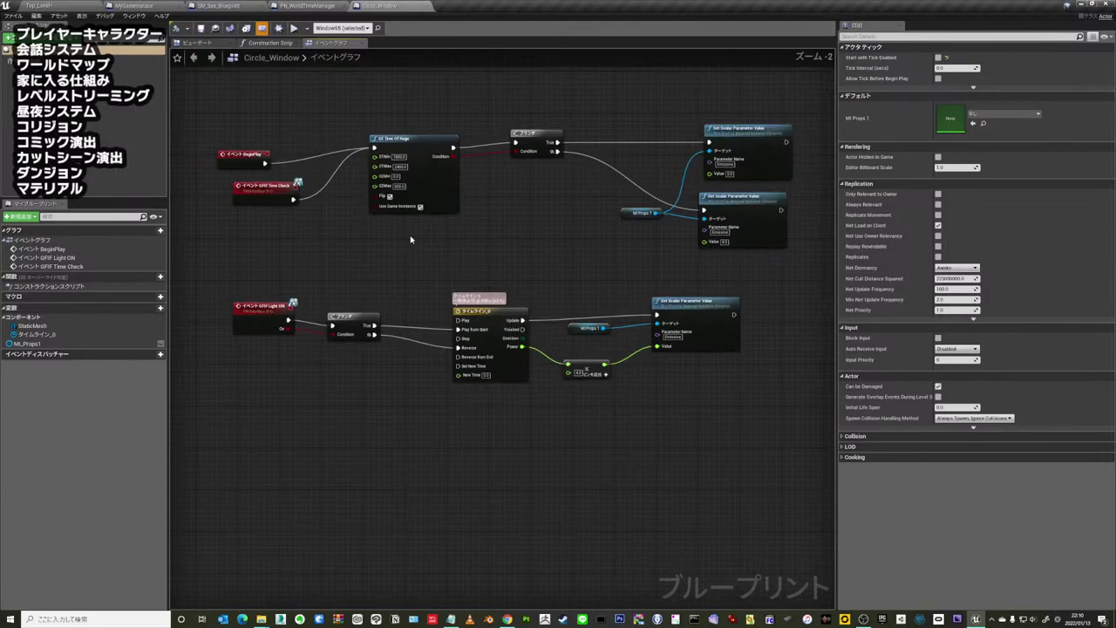
- Glance through the SM_Sea_Blueprint and MyGameInstance graphs, then return to Top_Level
left_click(306, 7)
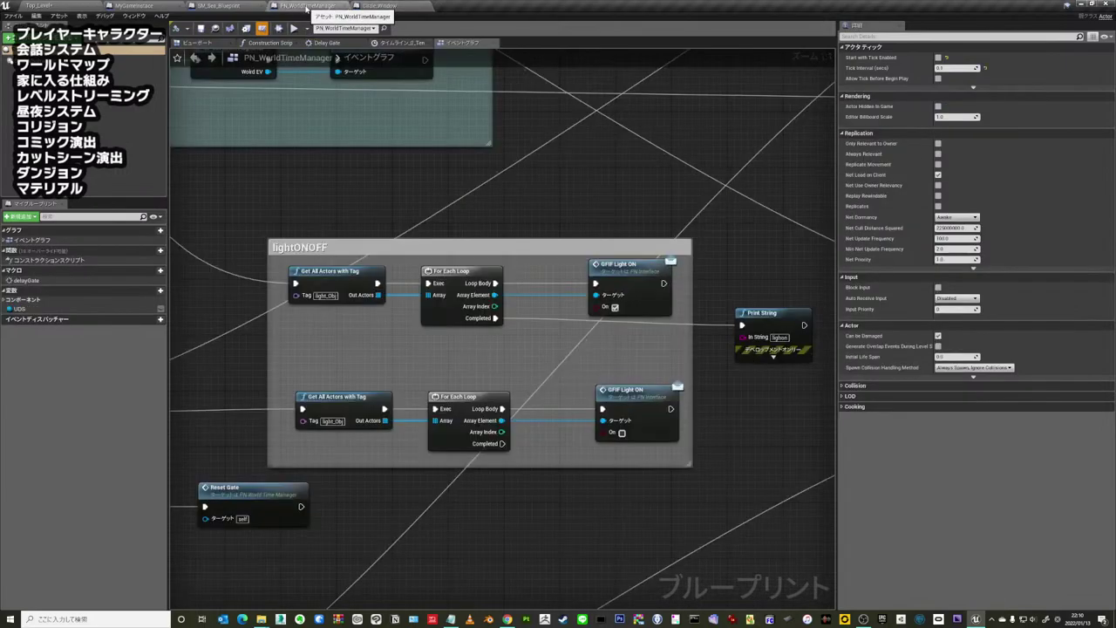
left_click(213, 5)
left_click(140, 5)
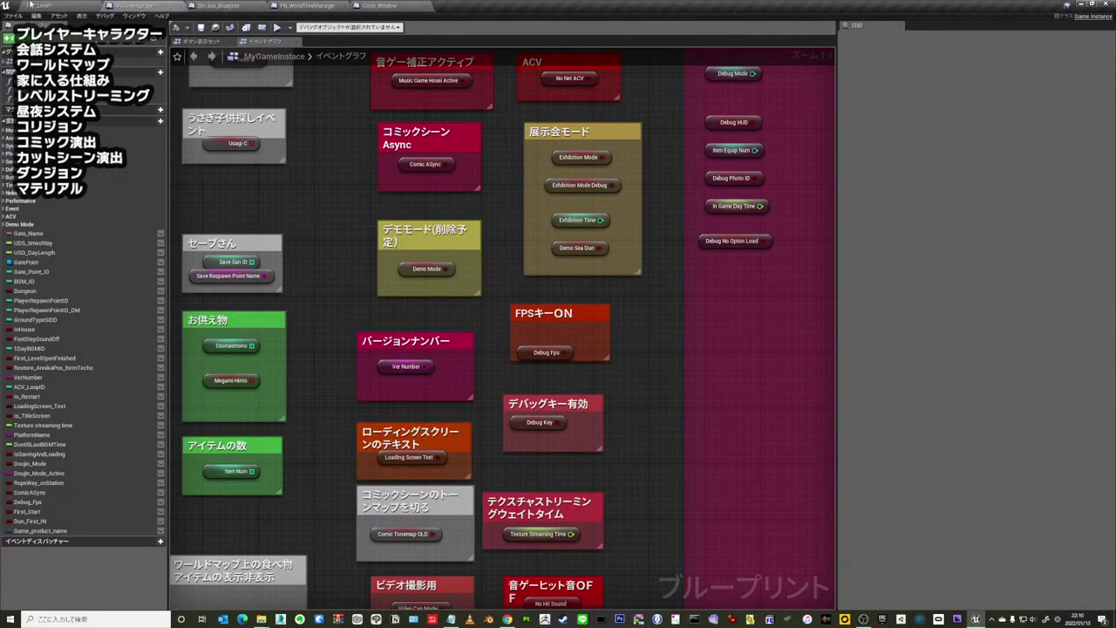
left_click(48, 5)
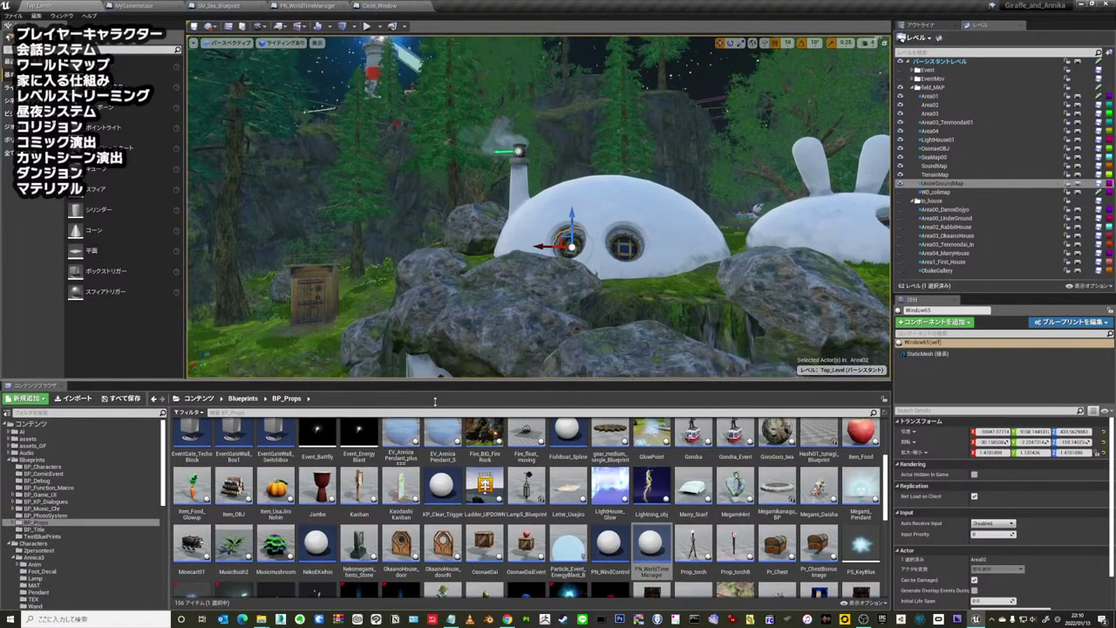
- Make the level viewport taller to view the night sky over the house
left_click_drag(445, 303, 444, 399)
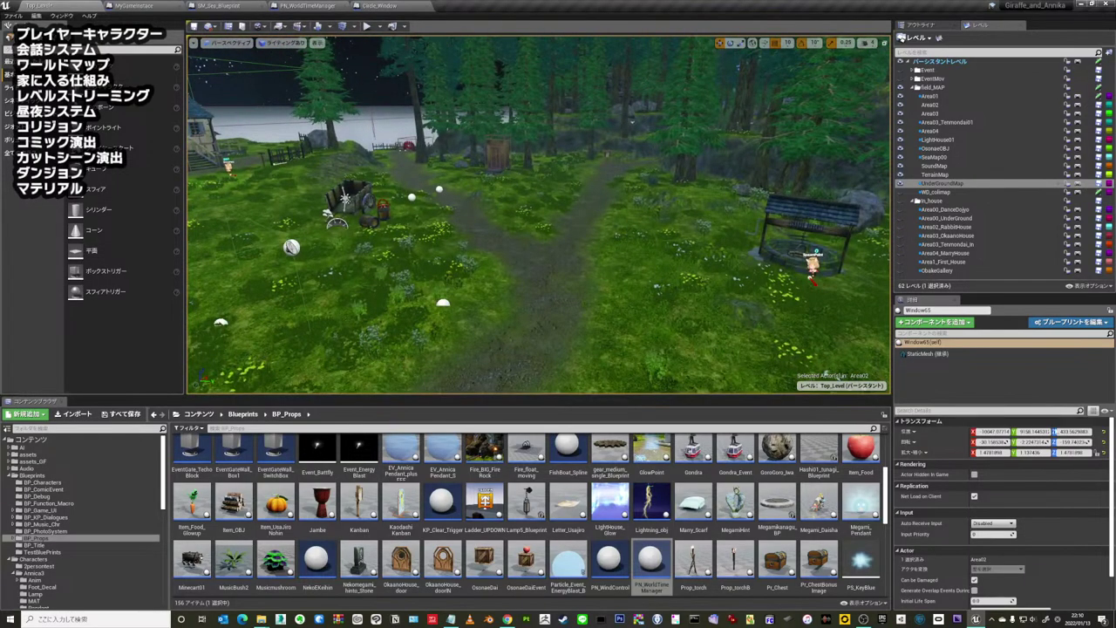
scroll(1085, 480, "down", 2)
scroll(1077, 475, "up", 2)
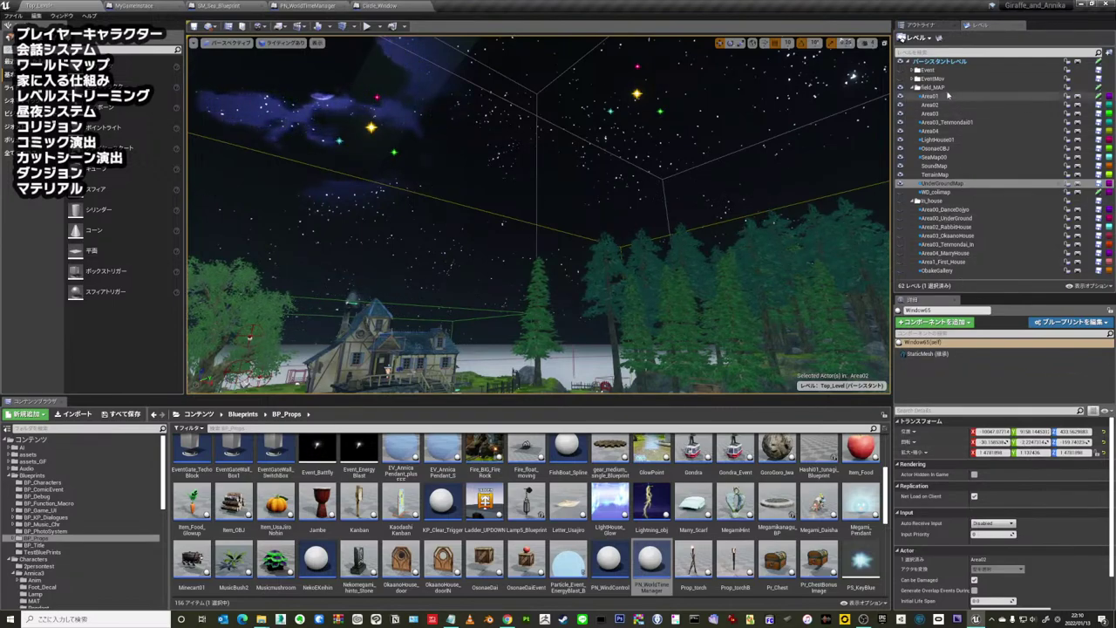
- Select the Field_MAP, UnderGroundMap and SoundMap levels in the Levels list
left_click(931, 87)
left_click(946, 182)
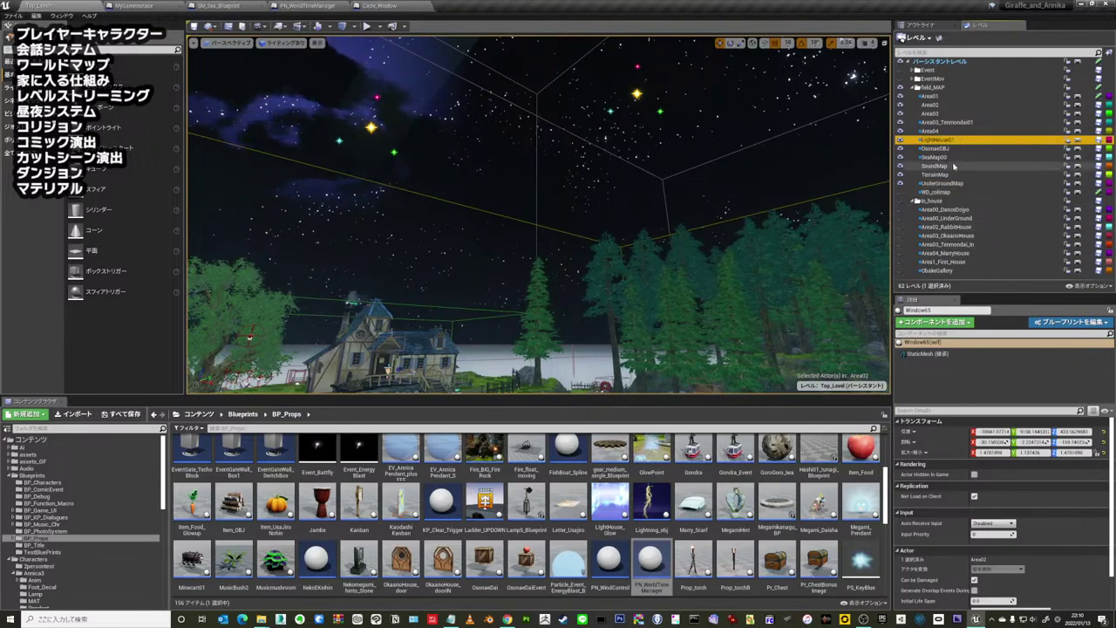
left_click(951, 166)
left_click(941, 184)
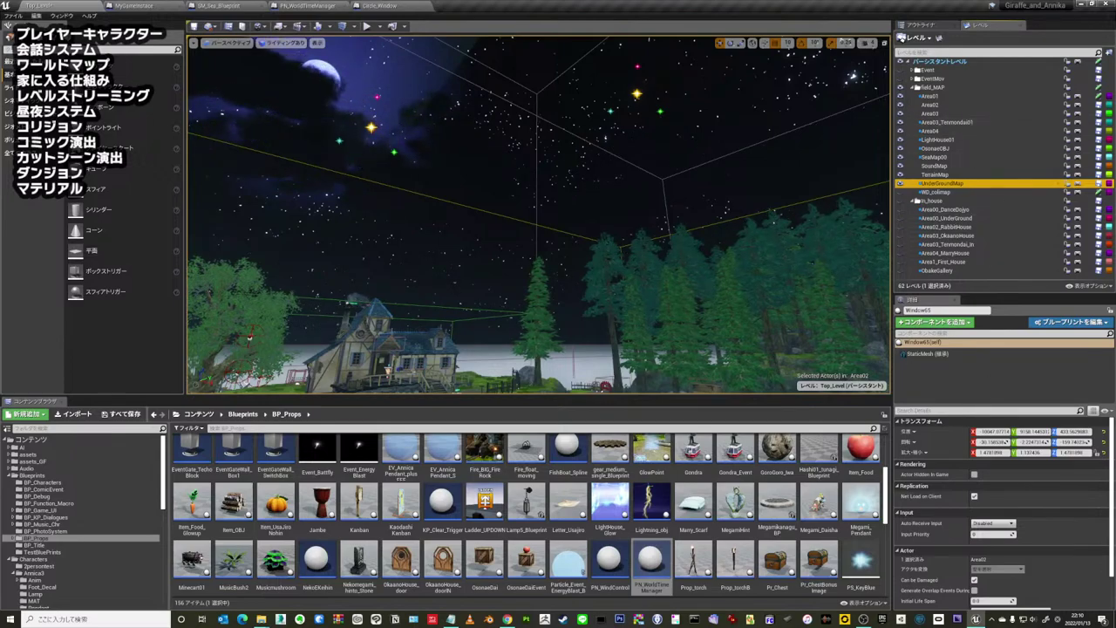
- Select Ultra_Dynamic_Sky and drag its Time Of Day to 1130 for daylight
left_click(540, 174)
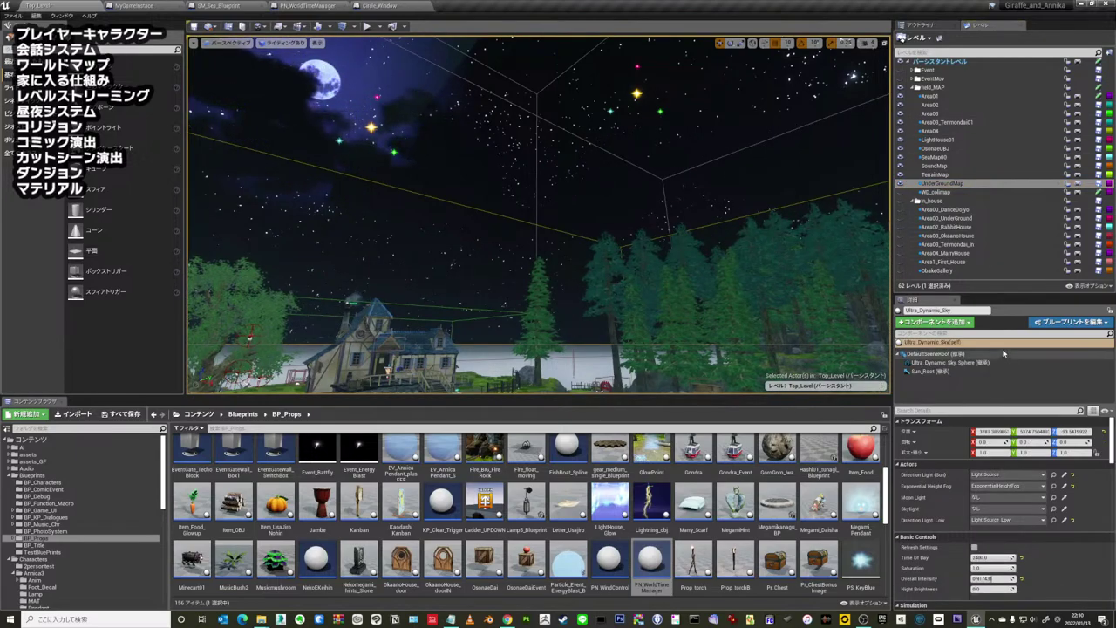
left_click(1002, 362)
left_click(932, 341)
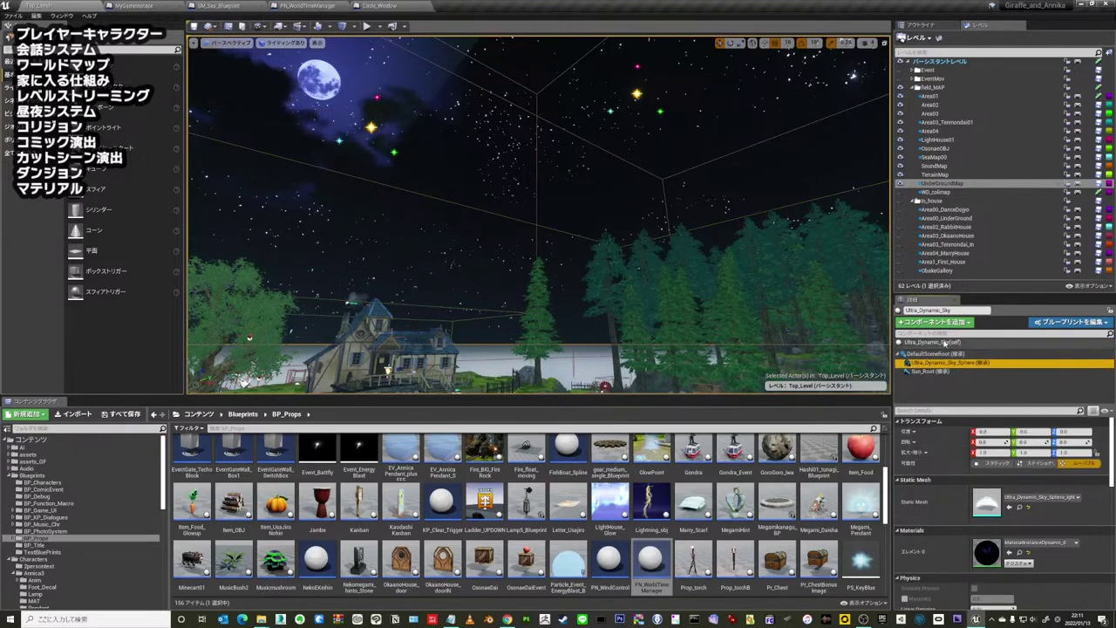
left_click_drag(994, 557, 959, 557)
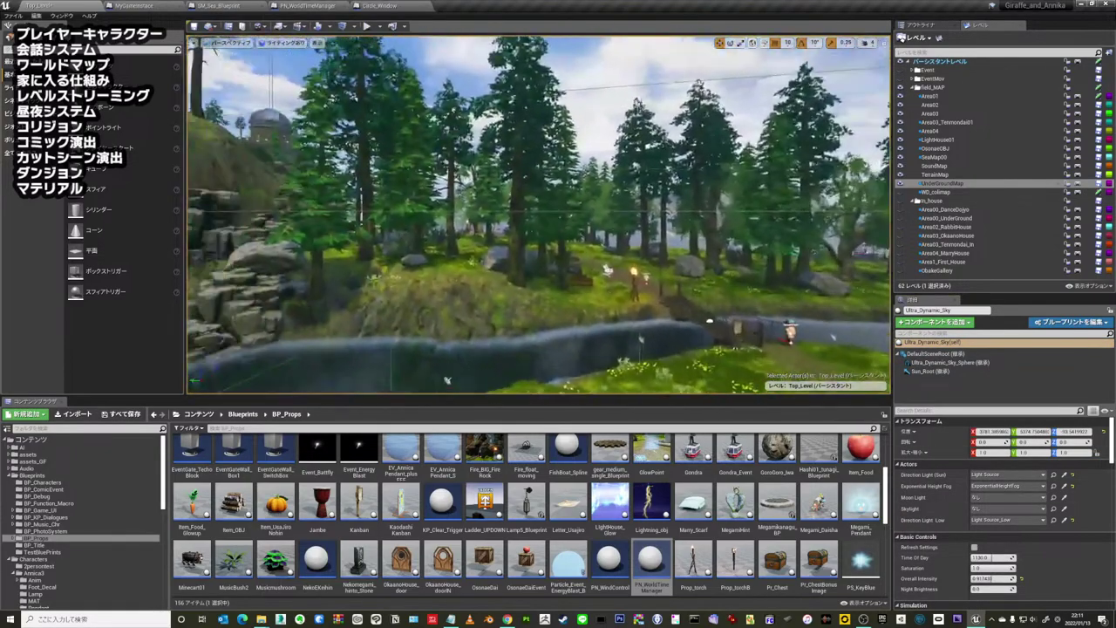
mouse_move(715, 203)
right_mouse_down()
mouse_move(688, 203)
mouse_move(636, 253)
right_mouse_up()
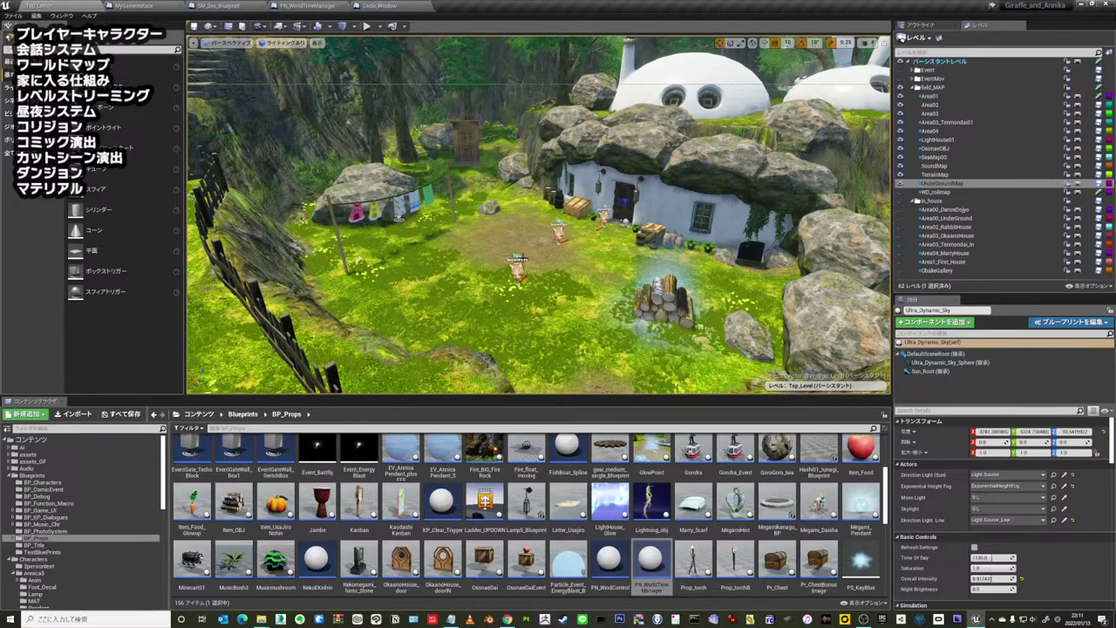
mouse_move(526, 254)
left_mouse_down()
mouse_move(580, 299)
mouse_move(615, 295)
mouse_move(601, 331)
left_mouse_up()
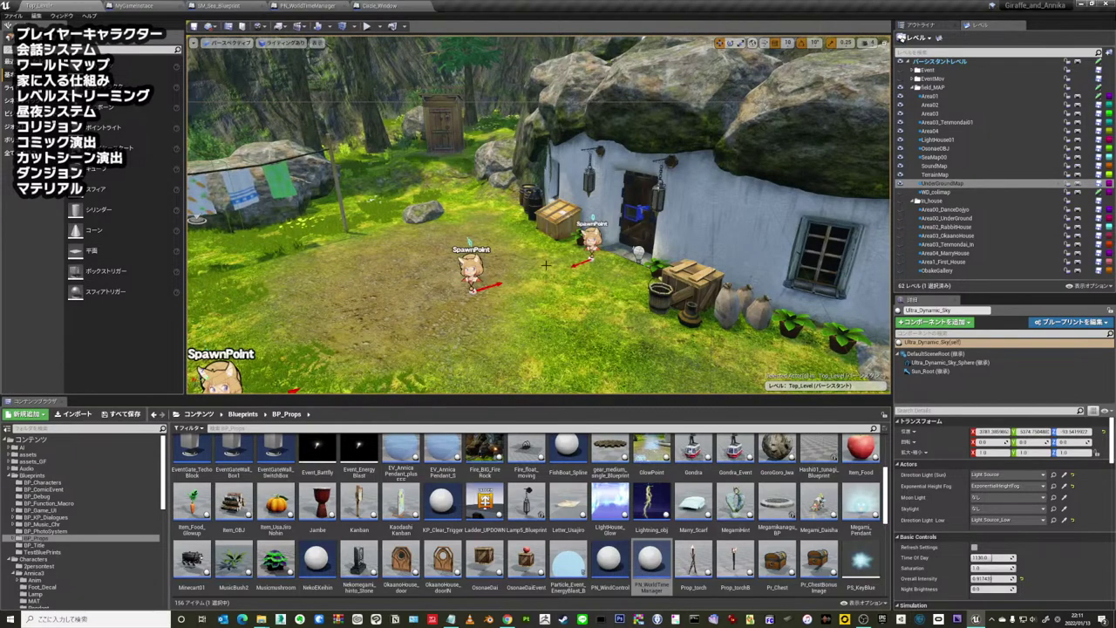
left_click_drag(546, 264, 567, 296)
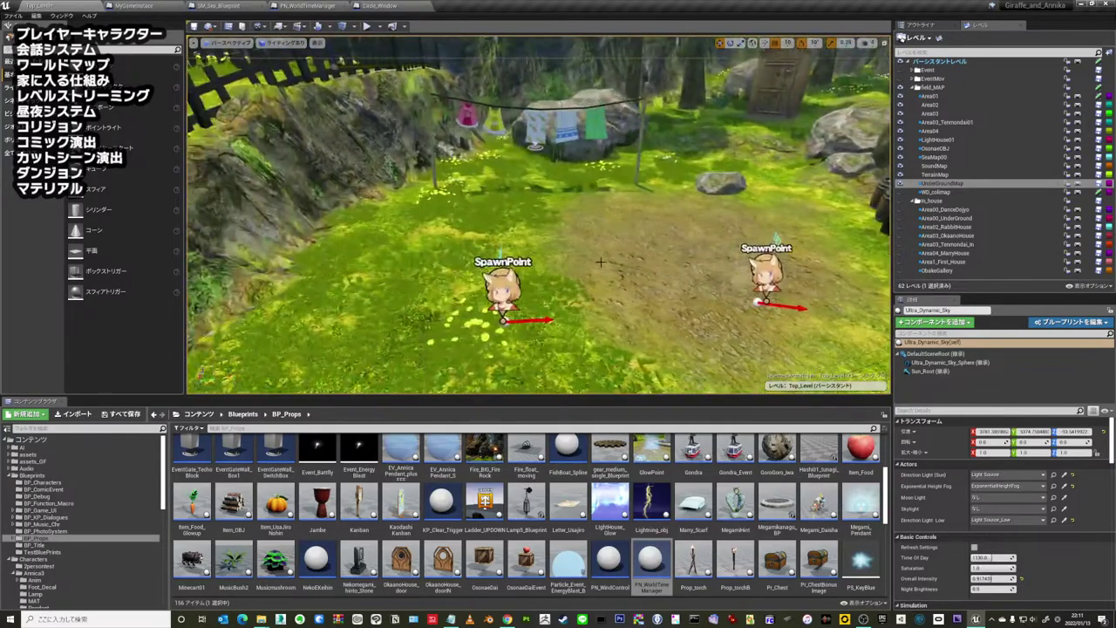
mouse_move(567, 296)
left_mouse_down()
mouse_move(603, 262)
mouse_move(602, 287)
left_mouse_up()
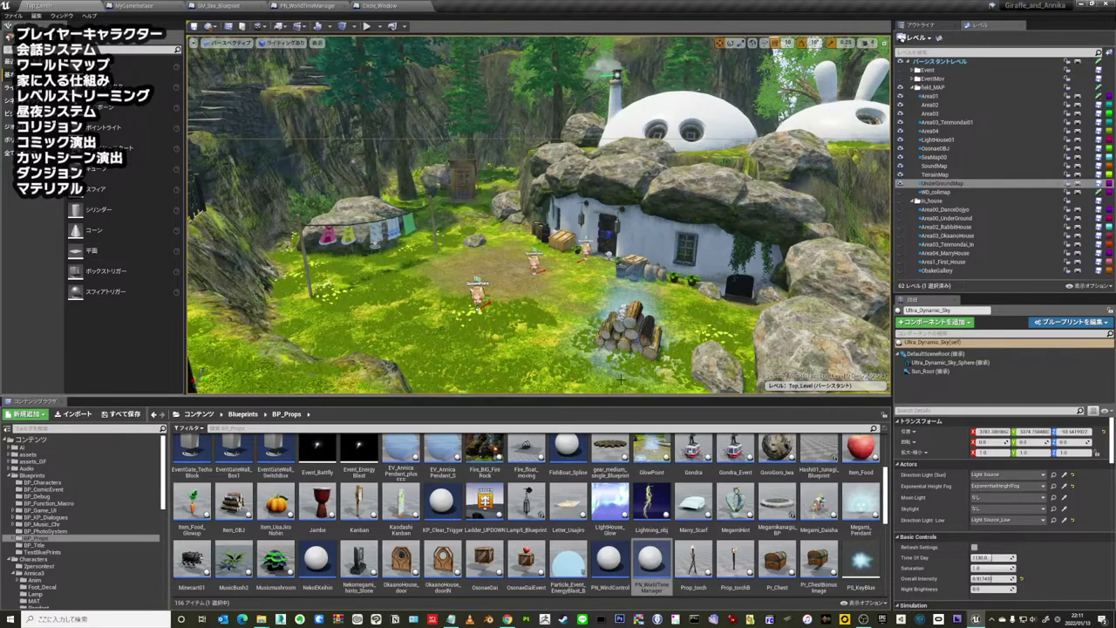
mouse_move(649, 279)
right_mouse_down()
mouse_move(415, 180)
mouse_move(606, 336)
right_mouse_up()
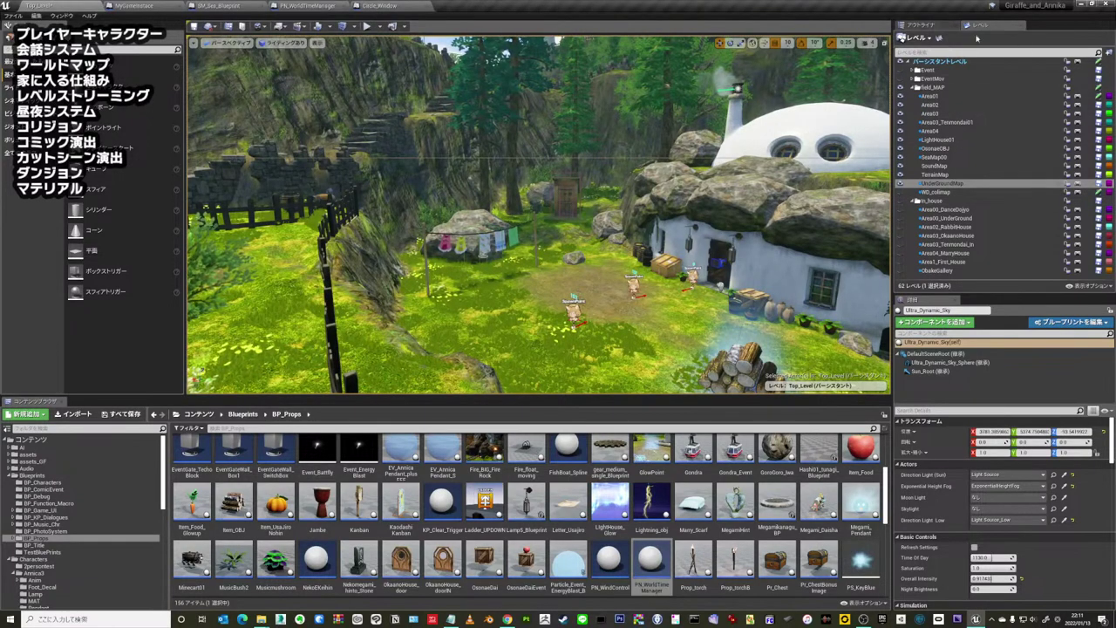
right_click_drag(784, 175, 721, 183)
scroll(721, 183, "down", 1)
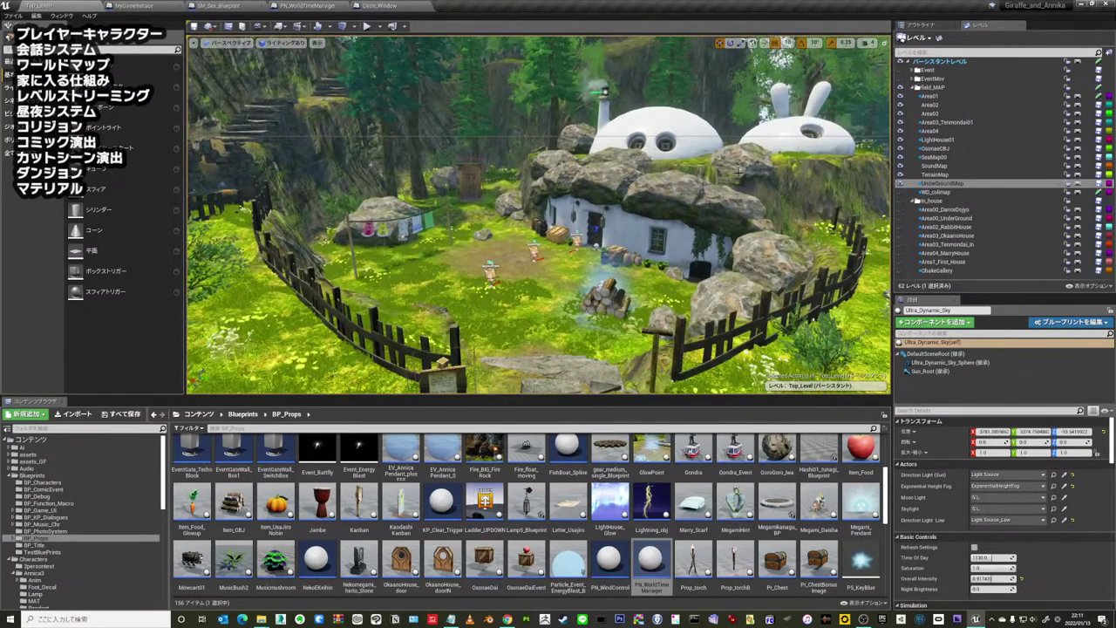
- Toggle the field map group open and select SeaMap00, in_house and Area02_RabbitHouse
left_click(935, 88)
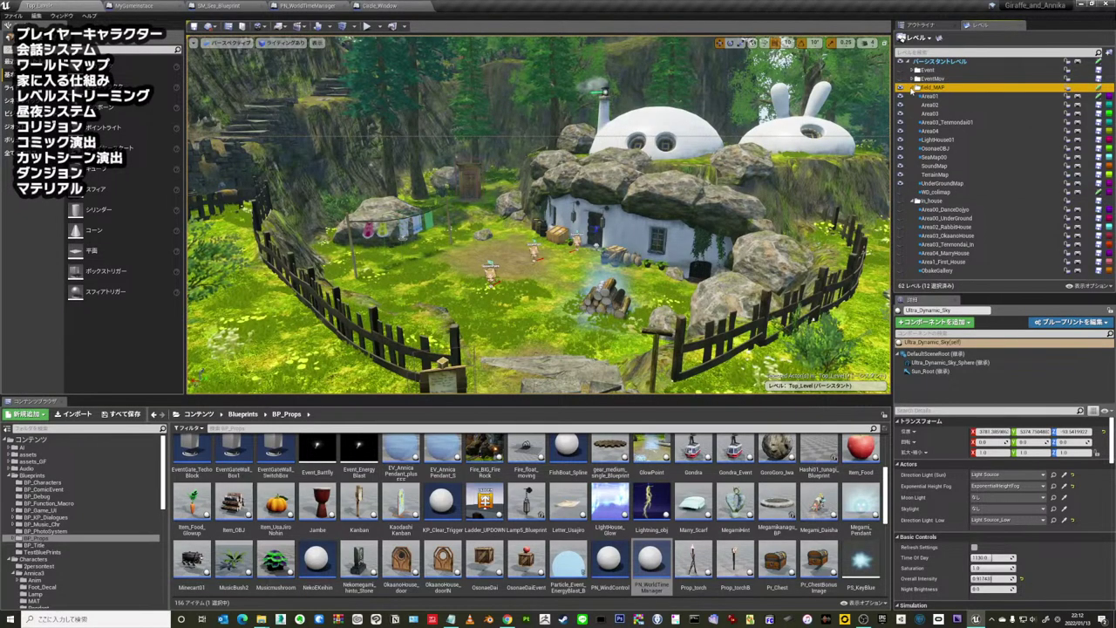
left_click(912, 88)
left_click(913, 88)
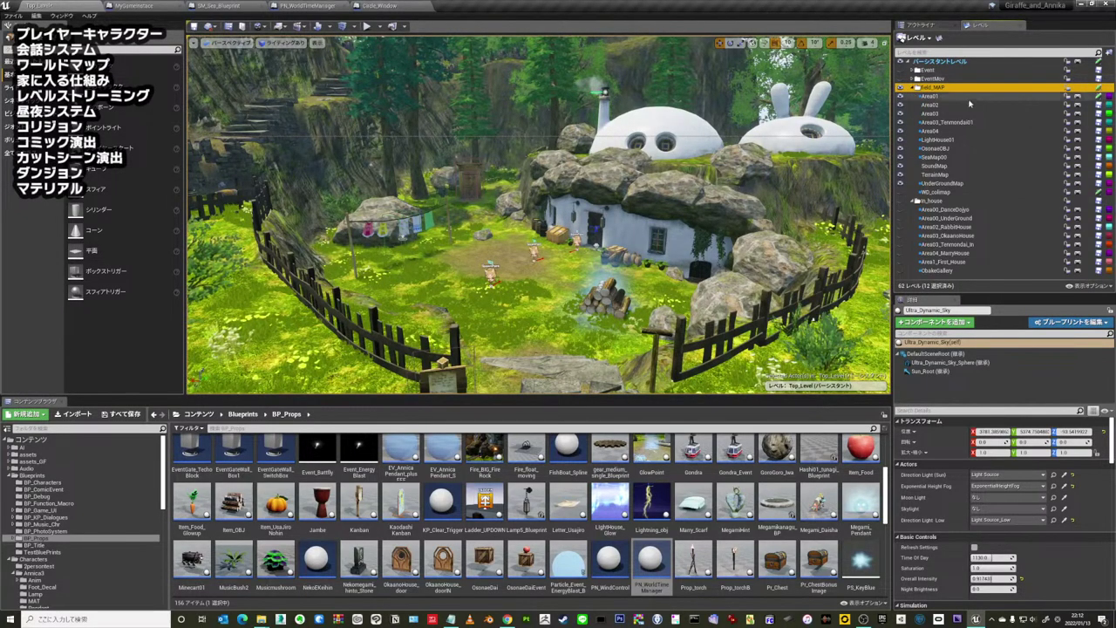
left_click(934, 157)
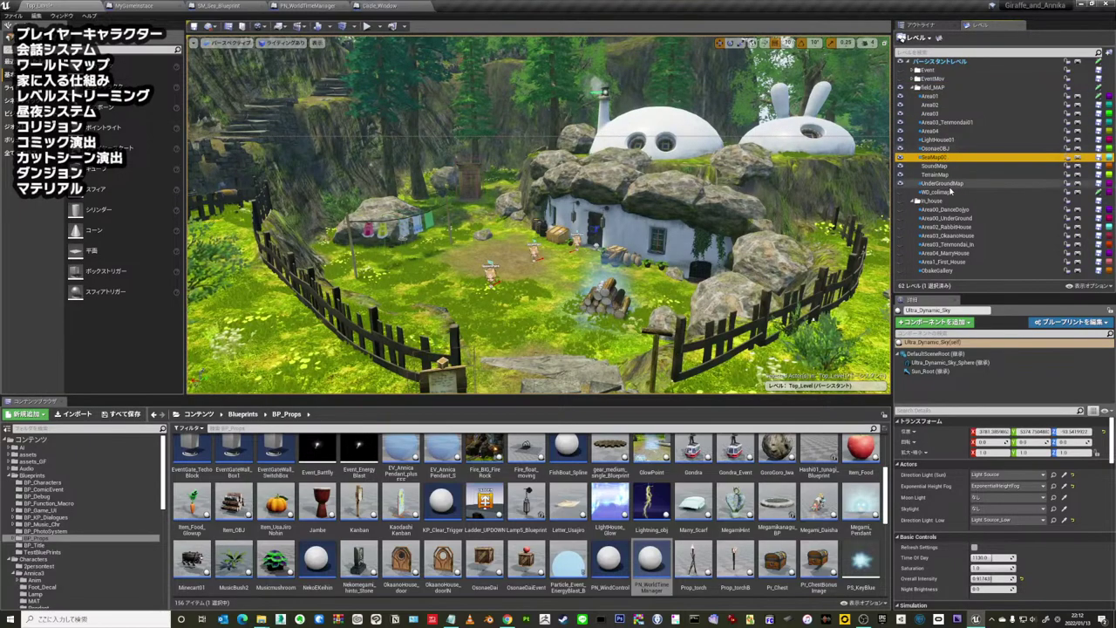
left_click(950, 184)
left_click(952, 201)
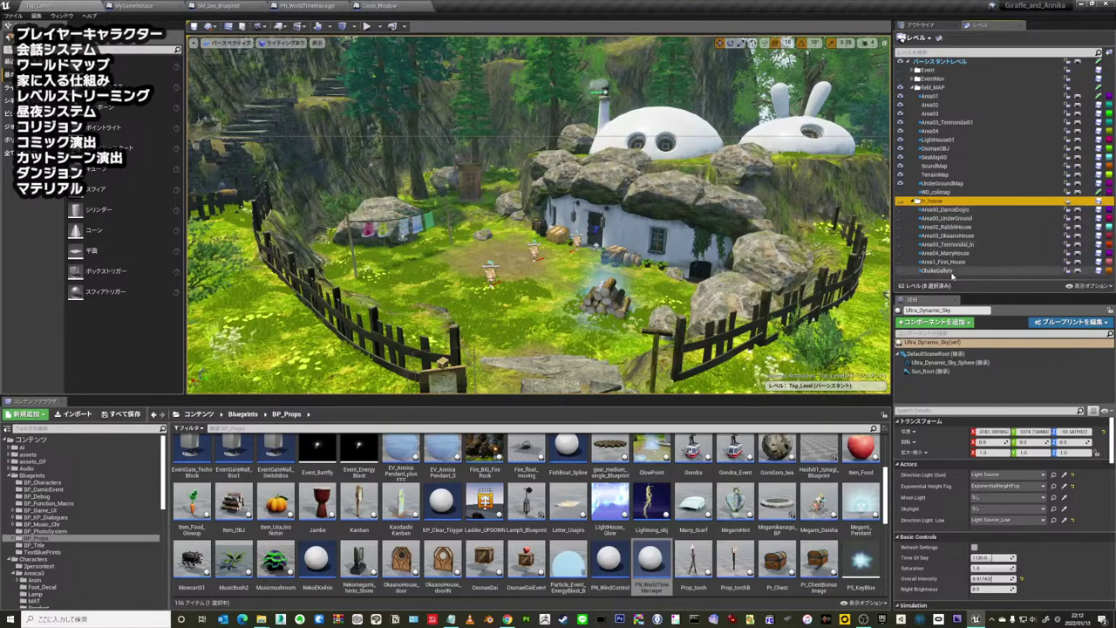
left_click(941, 227)
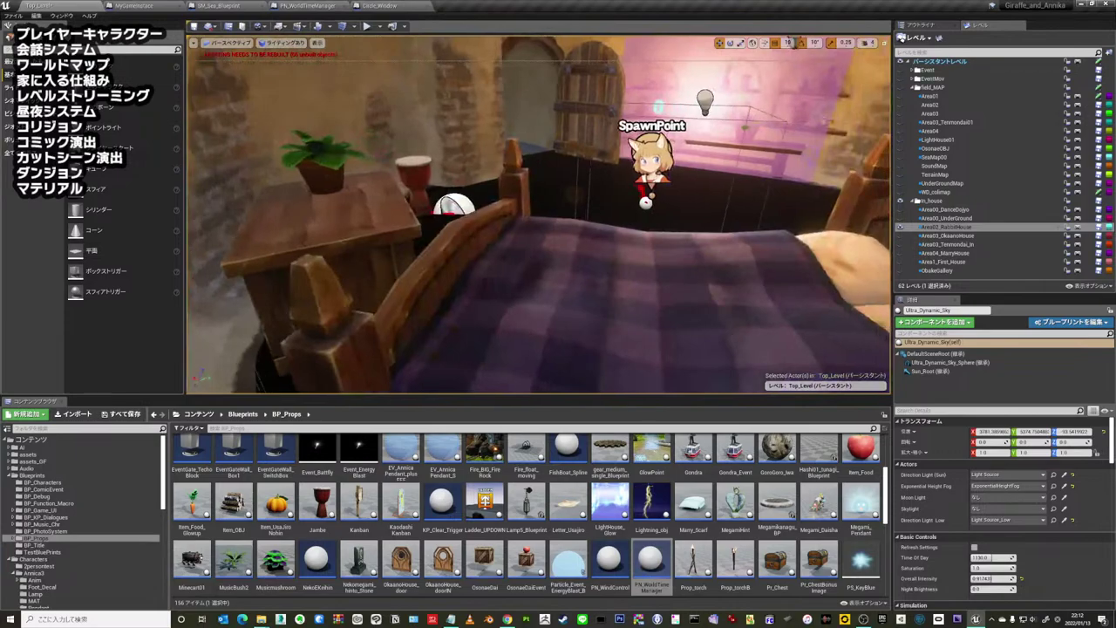
- Hide and reshow the field map levels, then collapse field_MAP's sub-levels
left_click(899, 227)
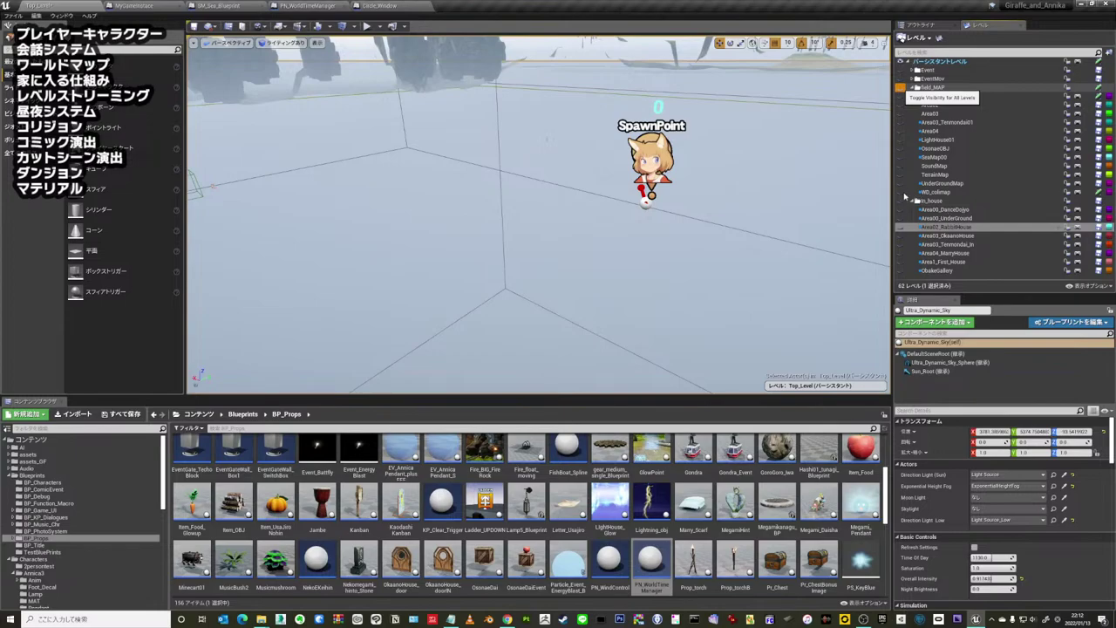
left_click(900, 88)
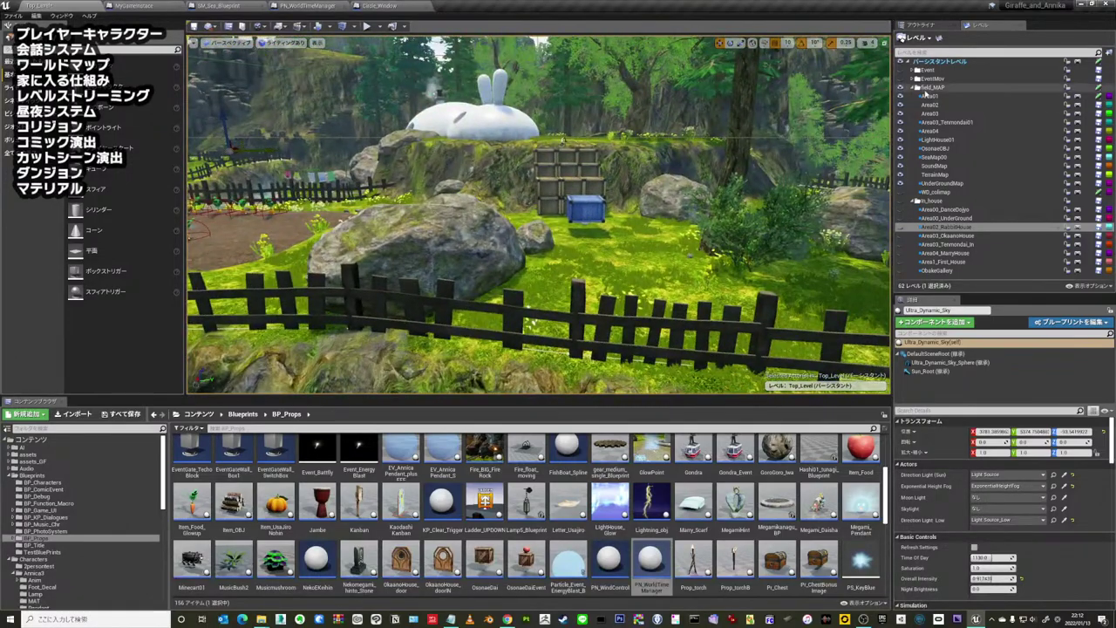
left_click(914, 88)
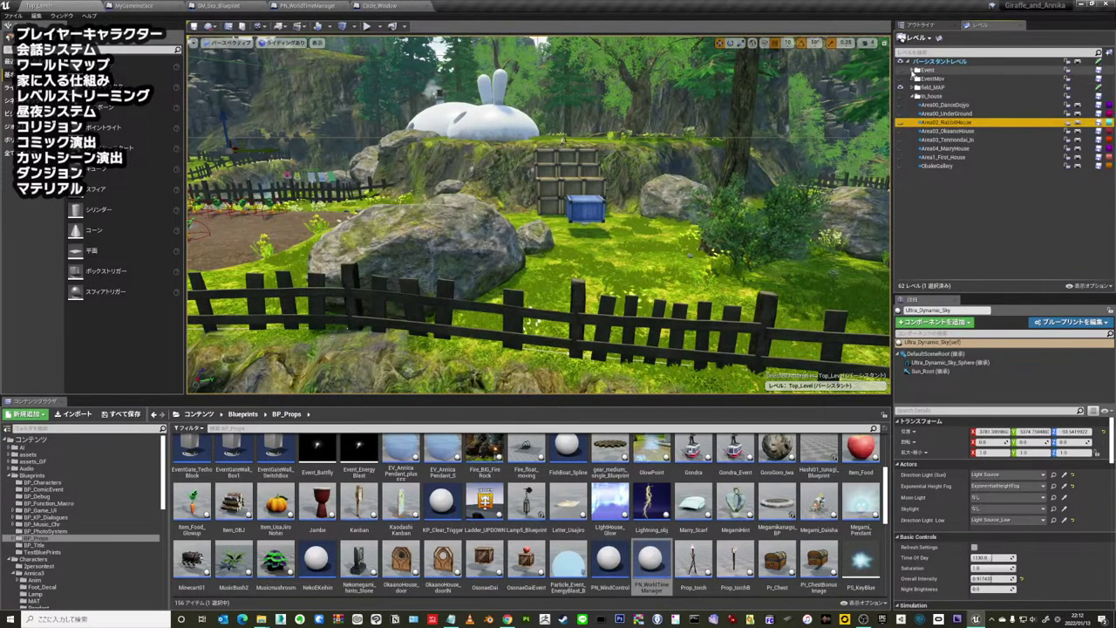
- Expand the Event group, make Event_Giraffe01 visible, and select Event_Giraffe02 and Event_Giraffe03
left_click(932, 70)
left_click(912, 72)
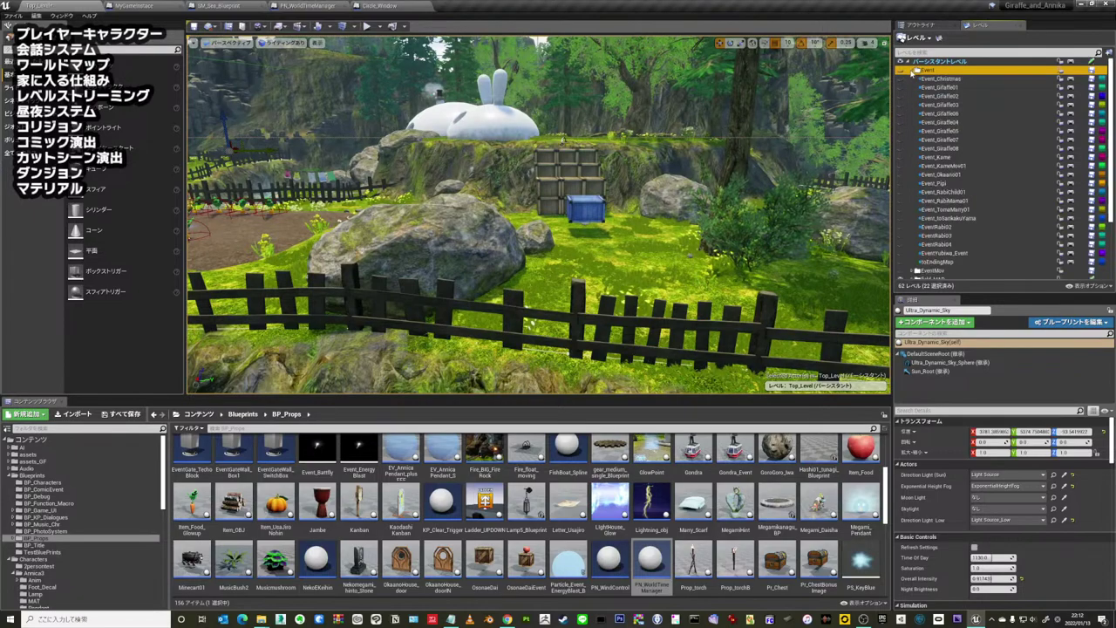
left_click(933, 87)
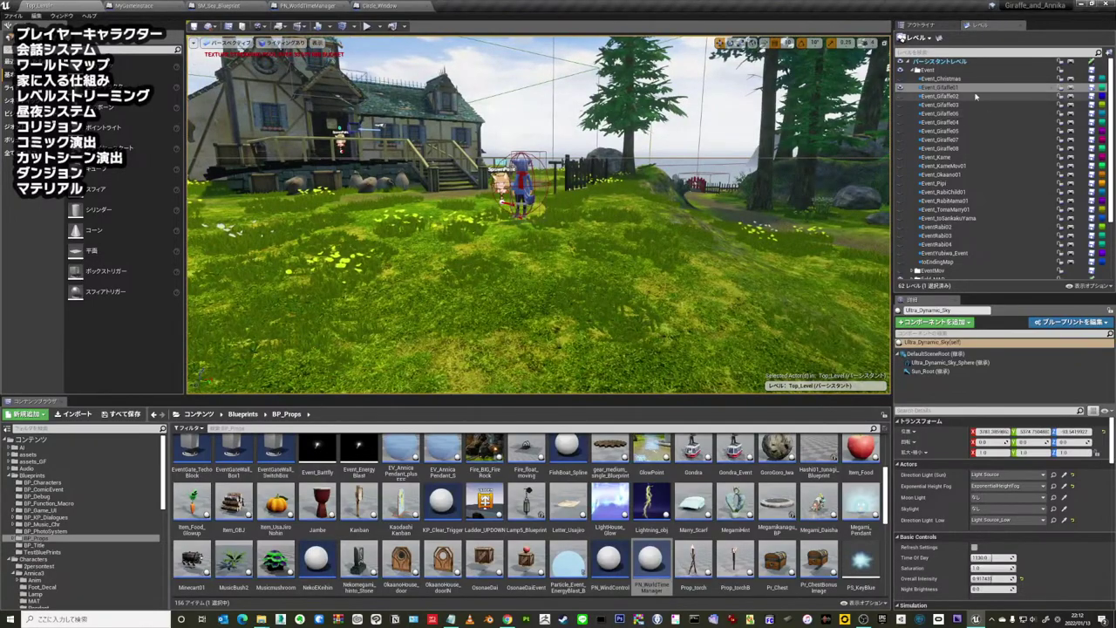
left_click(900, 88)
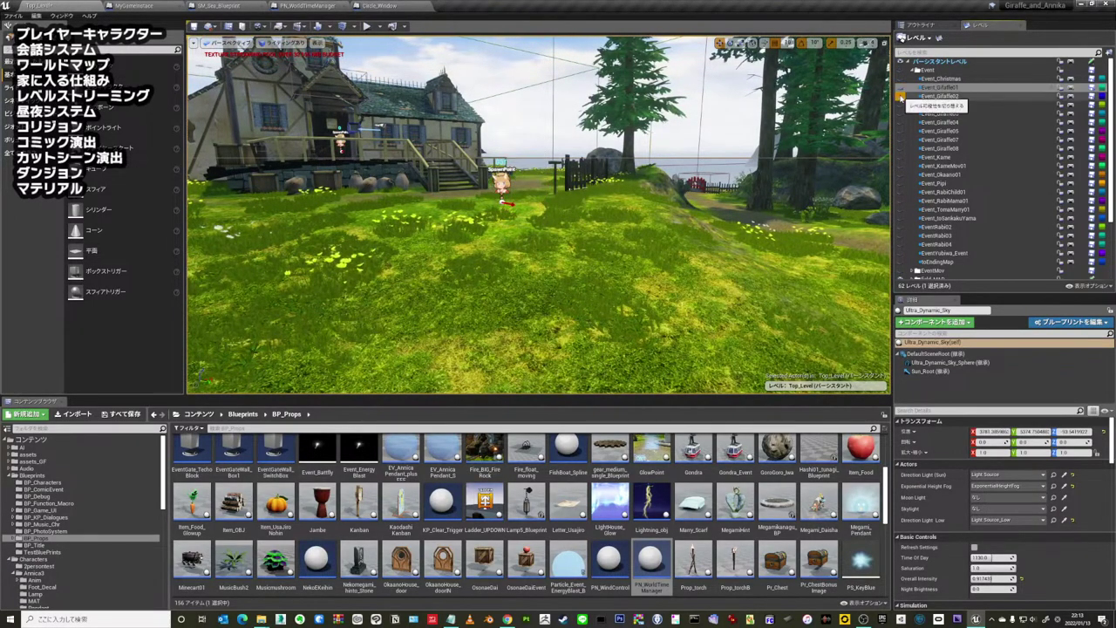
left_click(899, 96)
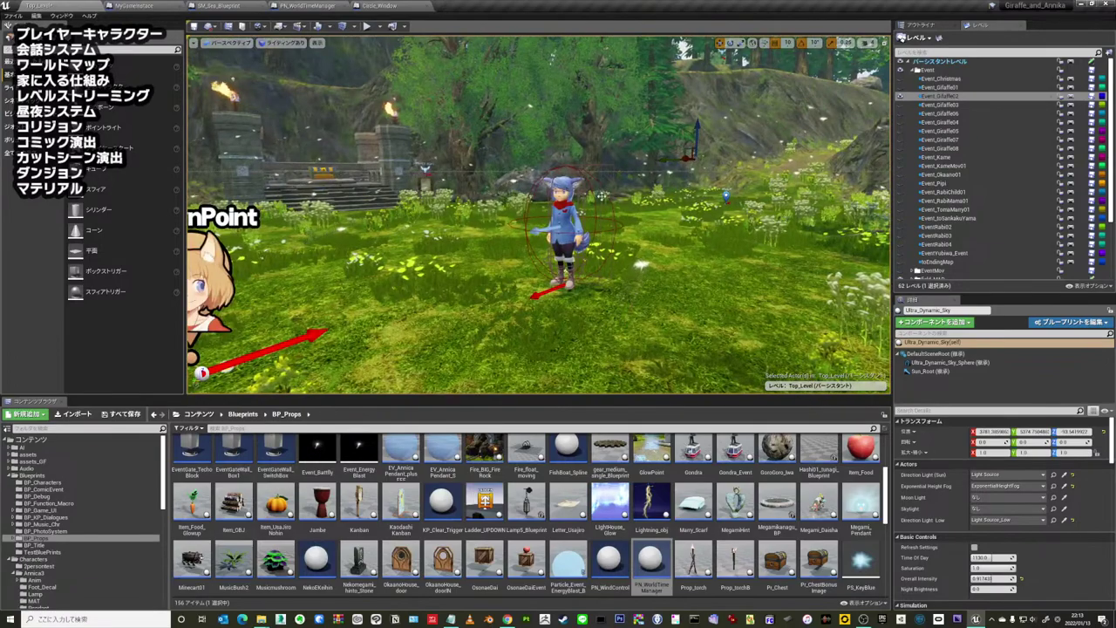
left_click(906, 105)
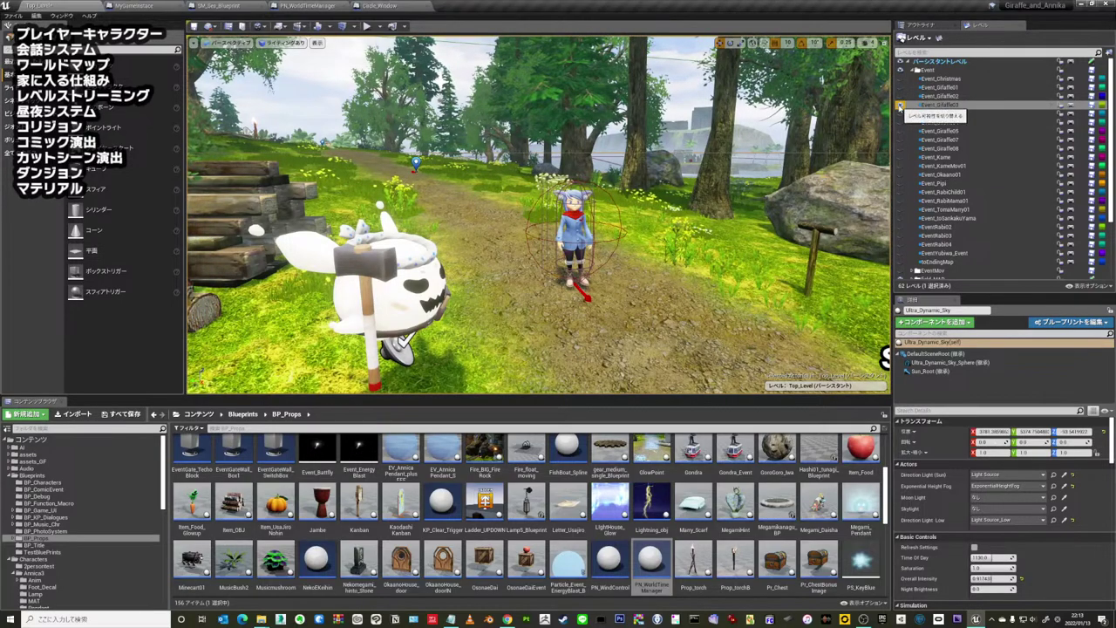
- Hide the Event_Giraffe03 level and fly past the boat out over the sea to the island beach
left_click(900, 105)
mouse_move(739, 123)
right_mouse_down()
mouse_move(698, 131)
mouse_move(698, 197)
right_mouse_up()
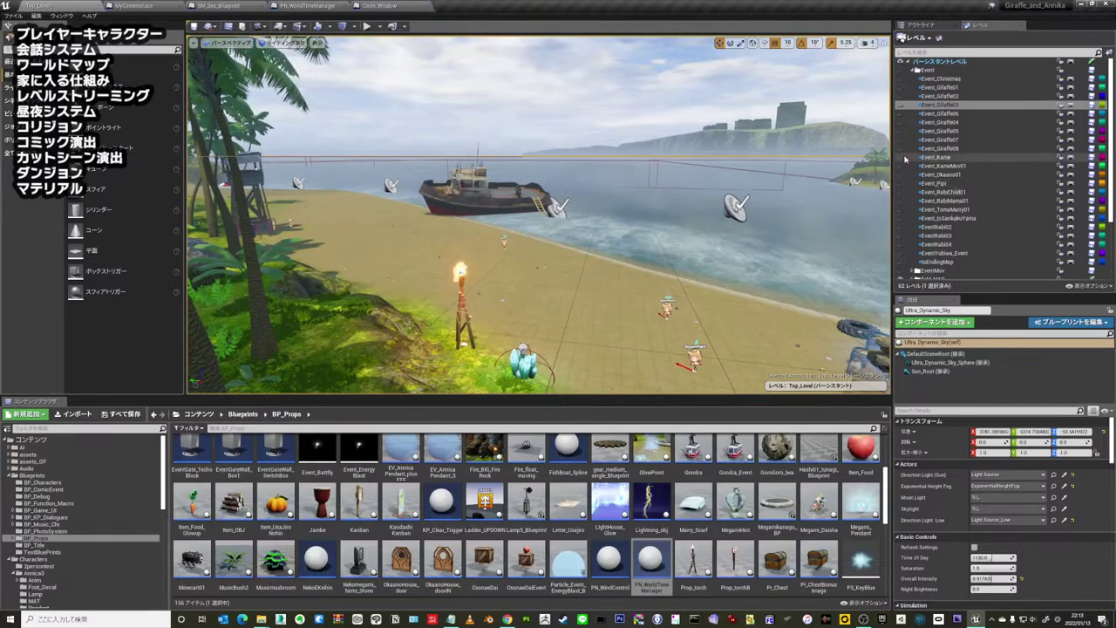
right_click_drag(617, 252, 607, 250)
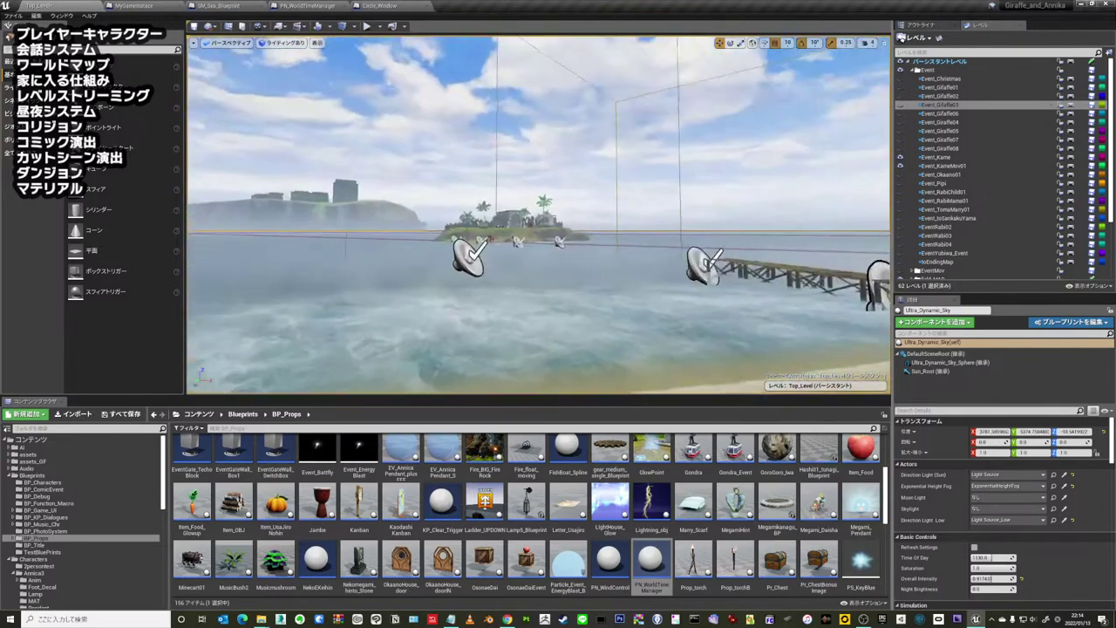
right_click_drag(531, 258, 531, 258)
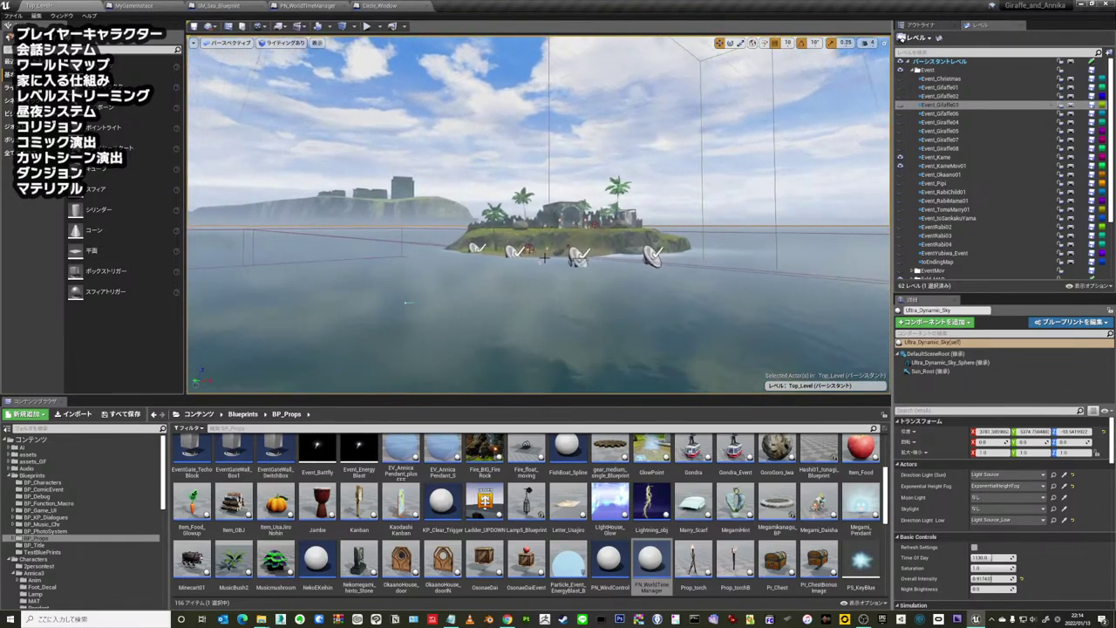
right_click_drag(545, 254, 546, 255)
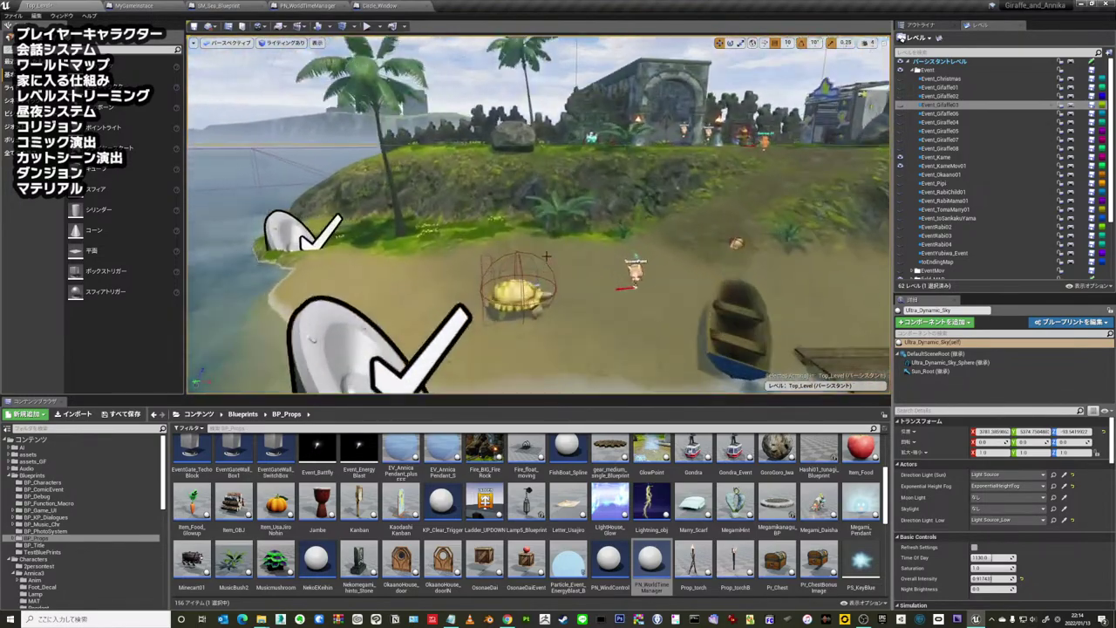
- Make the Event_Kame turtle level visible and turn the view toward the sea and turtle
left_click(902, 158)
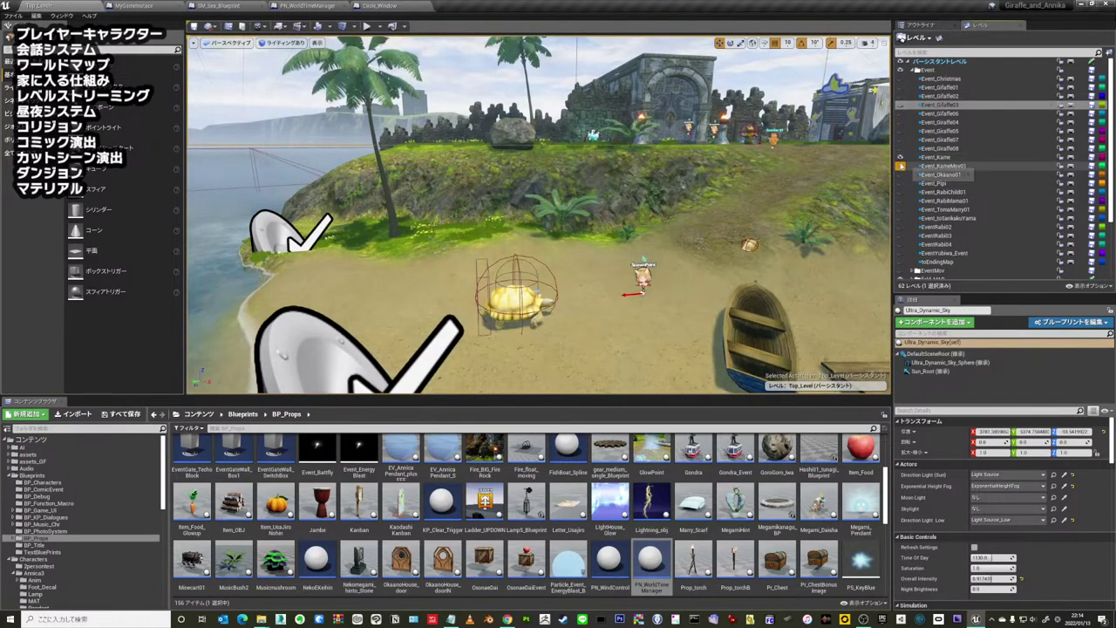
right_click_drag(765, 193, 724, 228)
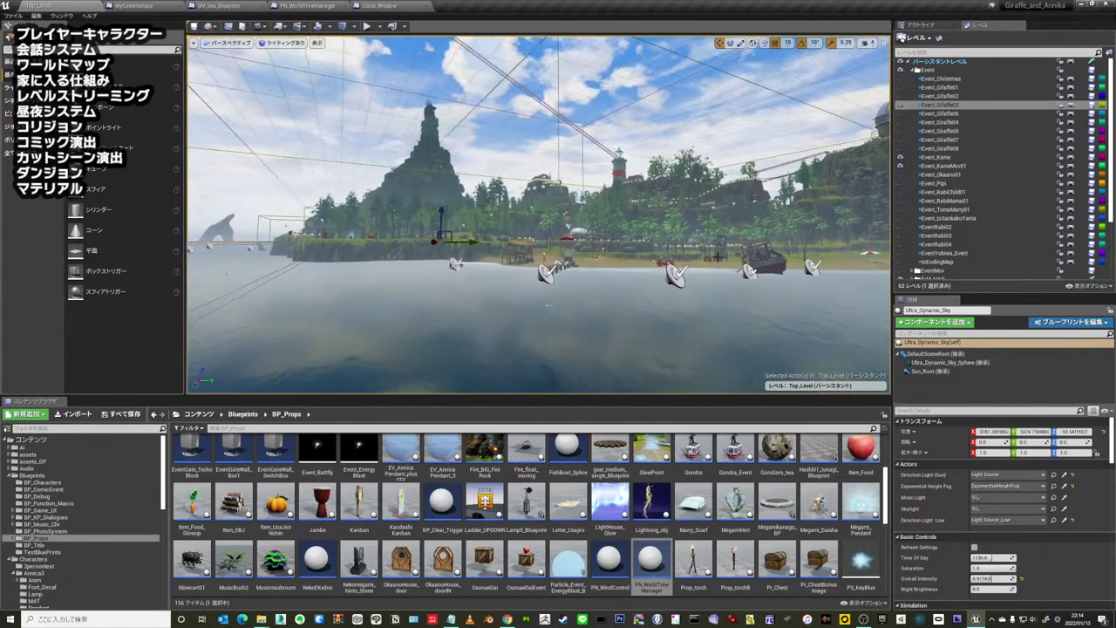
scroll(718, 257, "up", 2)
mouse_move(710, 268)
right_mouse_down()
mouse_move(670, 281)
mouse_move(568, 368)
right_mouse_up()
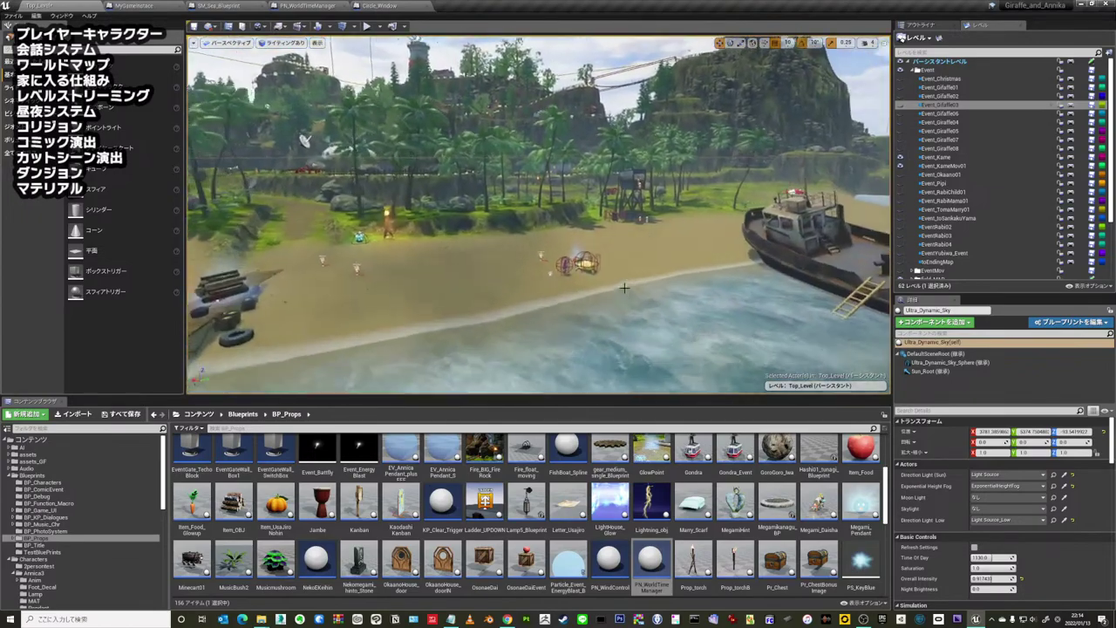
- Frame the sky actor, return to the island beach, and toggle the Event_Kame level's visibility
key("f")
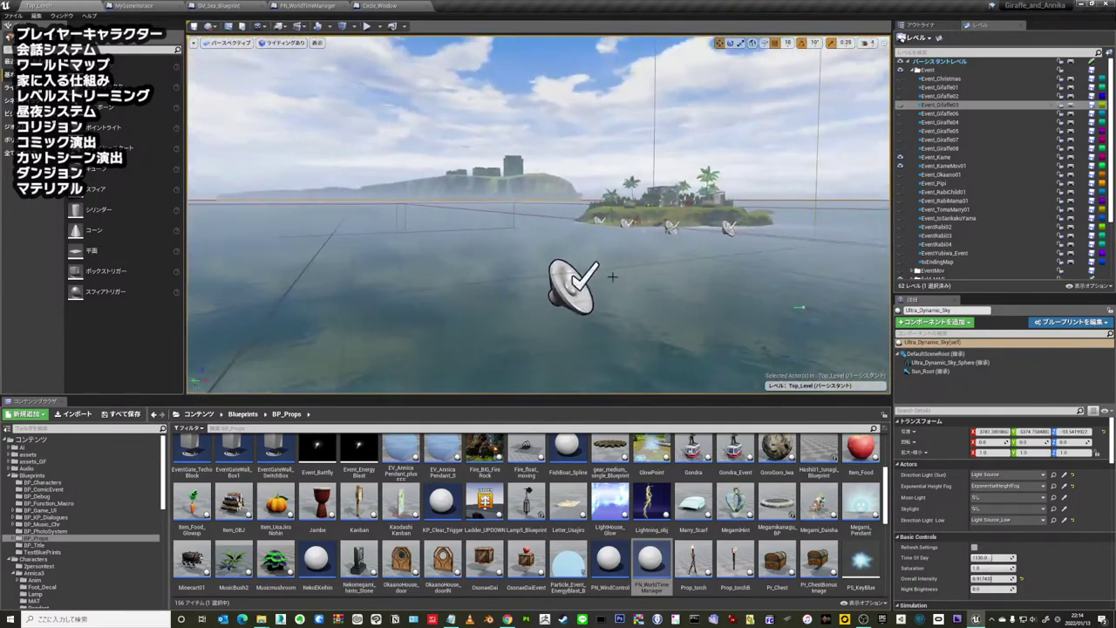
right_click_drag(626, 252, 608, 262)
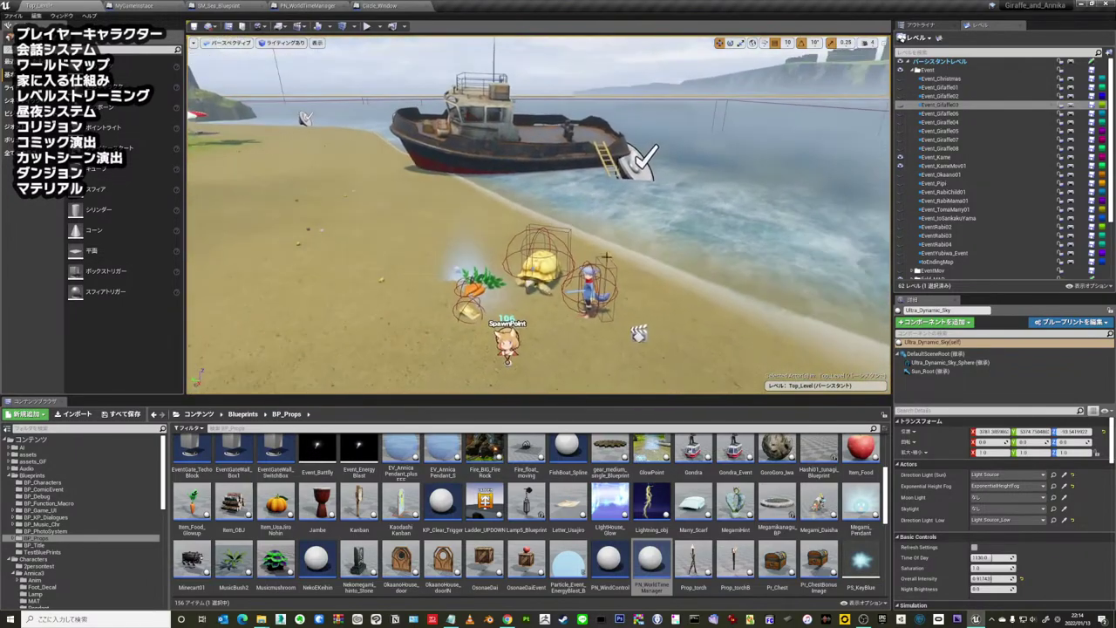
left_click(901, 159)
left_click(900, 159)
left_click(935, 157)
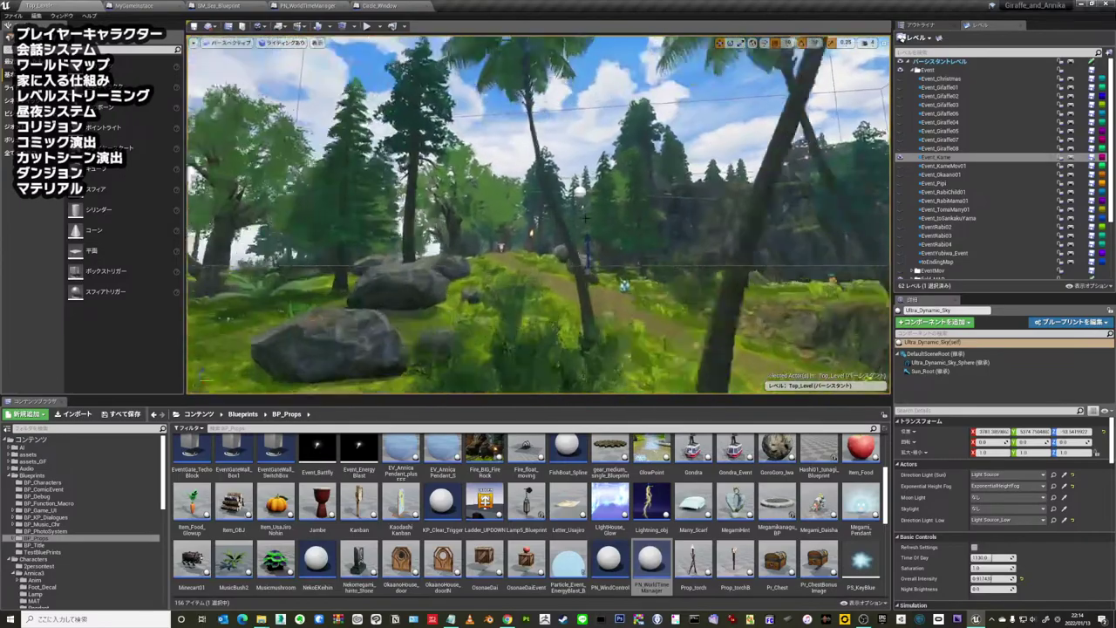
- Fly down the forest path past the stream to ground level beside SpawnPoint
right_click_drag(547, 210, 532, 204)
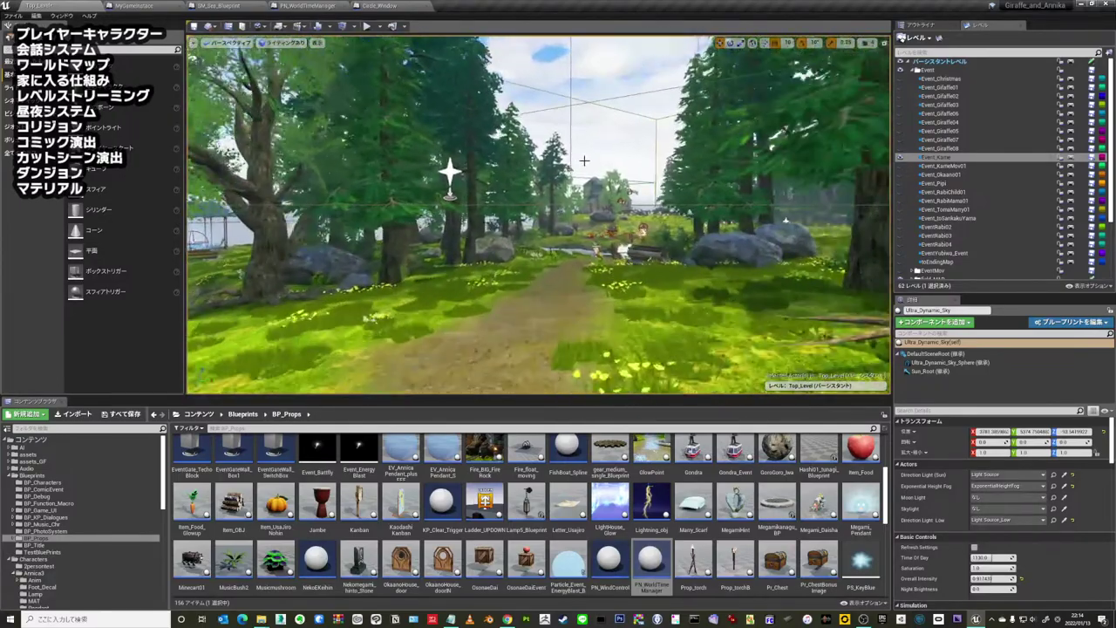
mouse_move(532, 205)
right_mouse_down()
mouse_move(725, 81)
mouse_move(602, 203)
right_mouse_up()
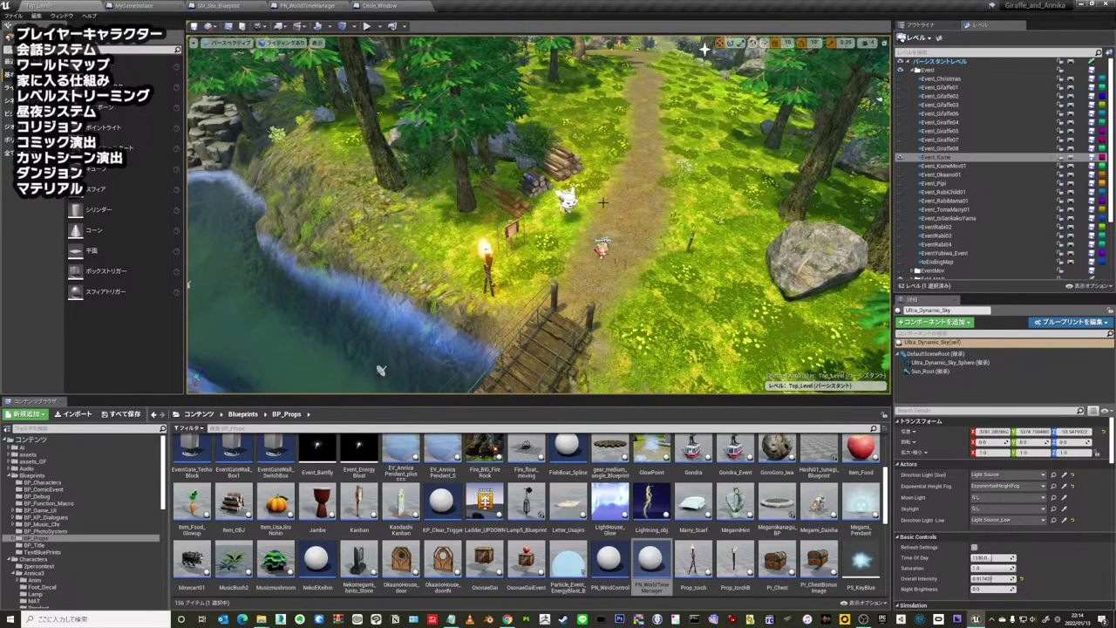
right_click_drag(380, 370, 409, 348)
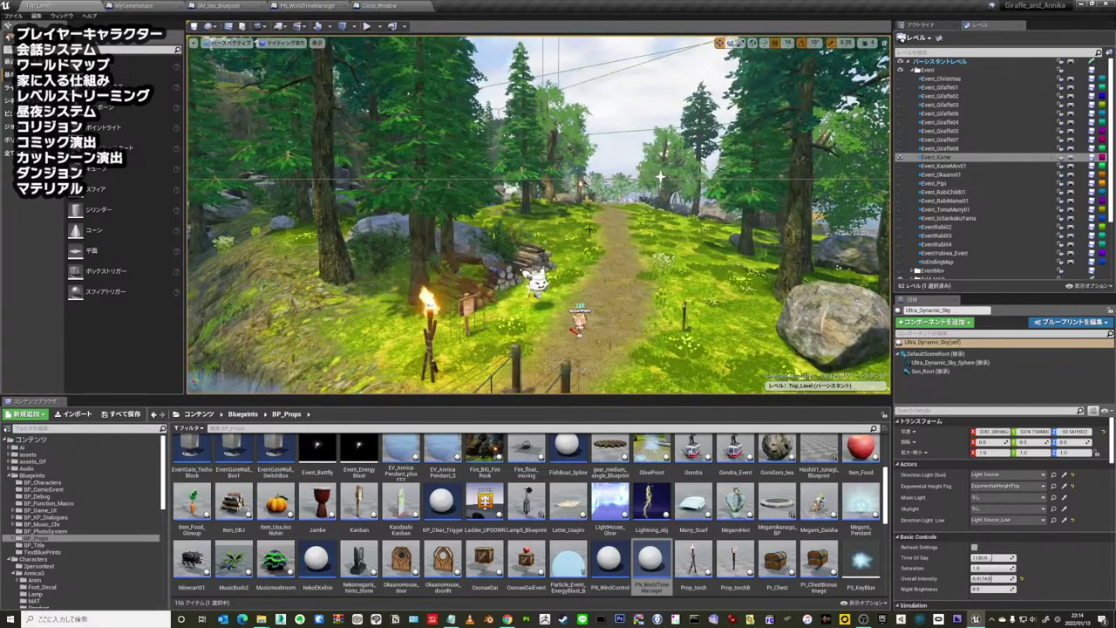
right_click_drag(538, 215, 514, 227)
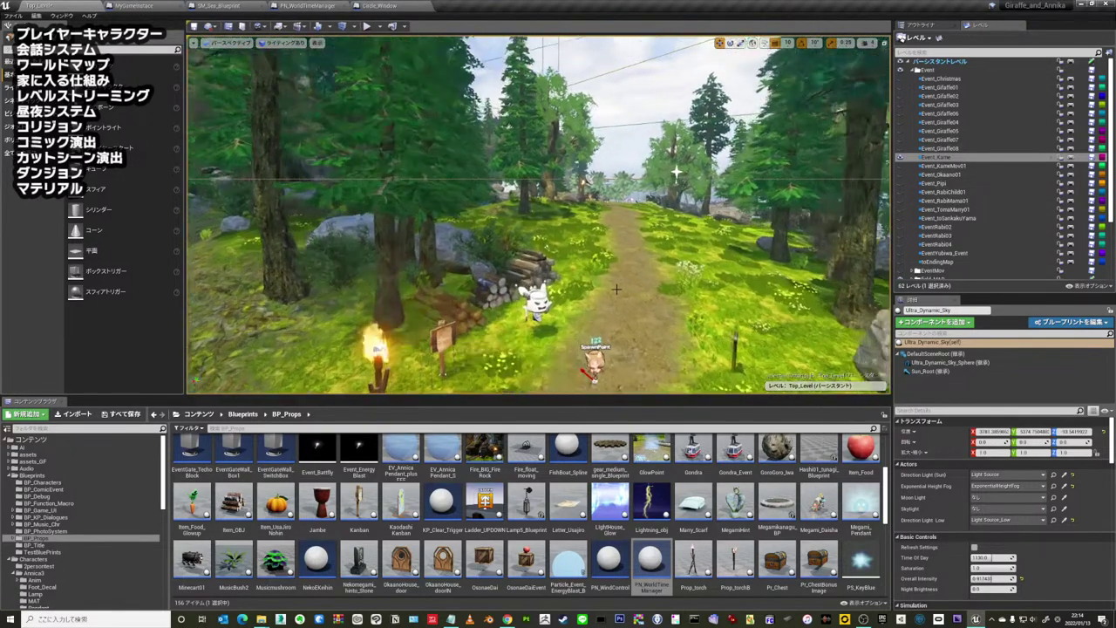
right_click_drag(751, 136, 630, 218)
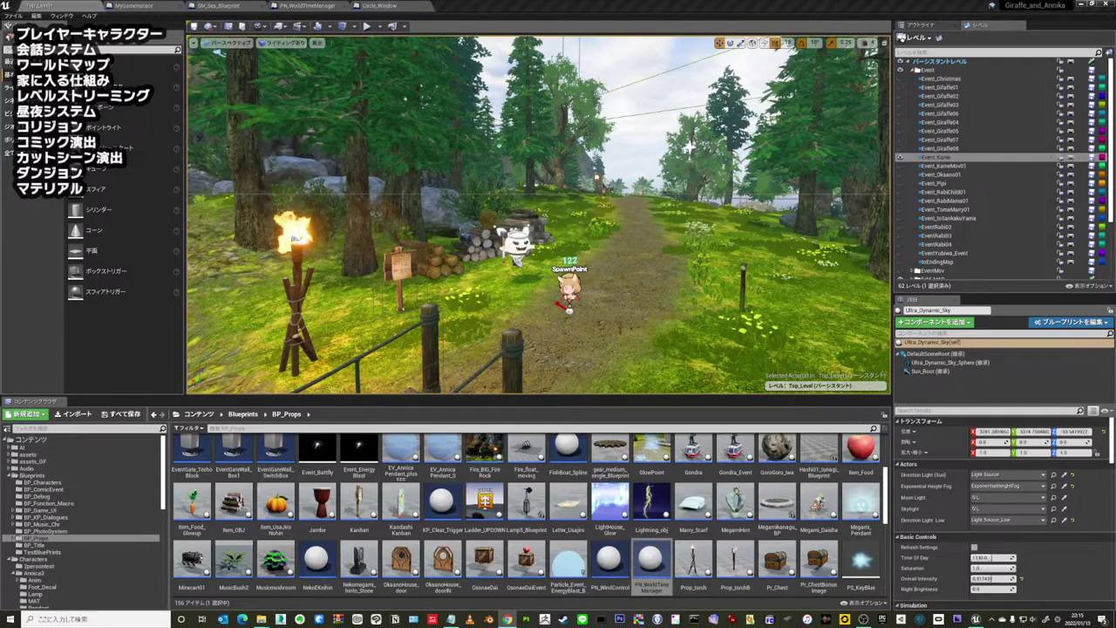
mouse_move(805, 165)
right_mouse_down()
mouse_move(798, 188)
mouse_move(796, 174)
right_mouse_up()
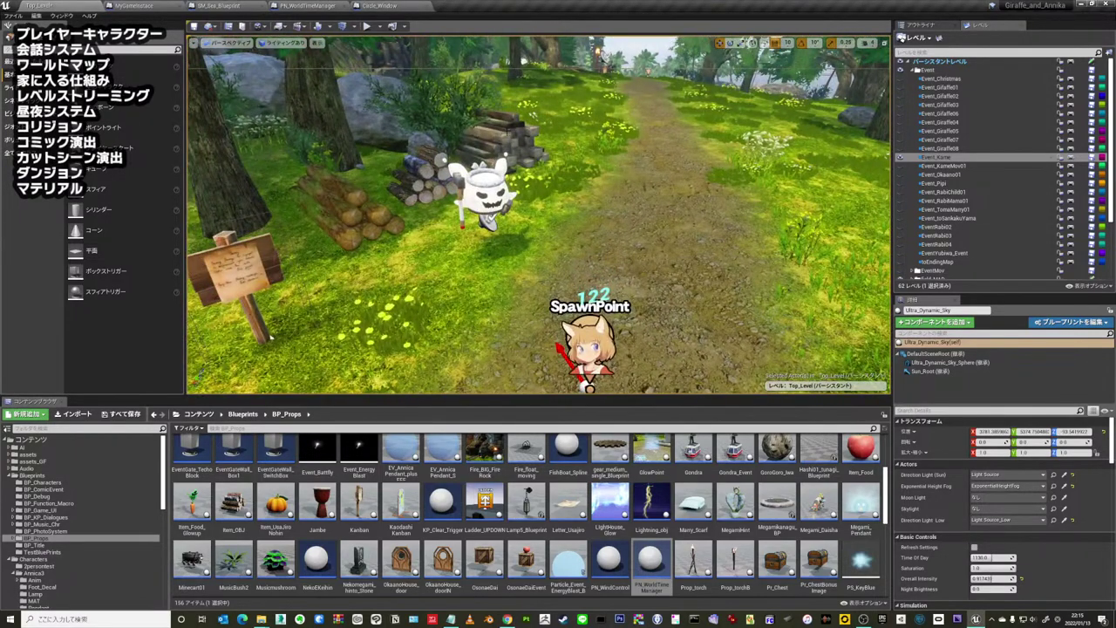
- Select the log pile and the Event_Kame level, then fly away from the forest path
left_click(362, 209)
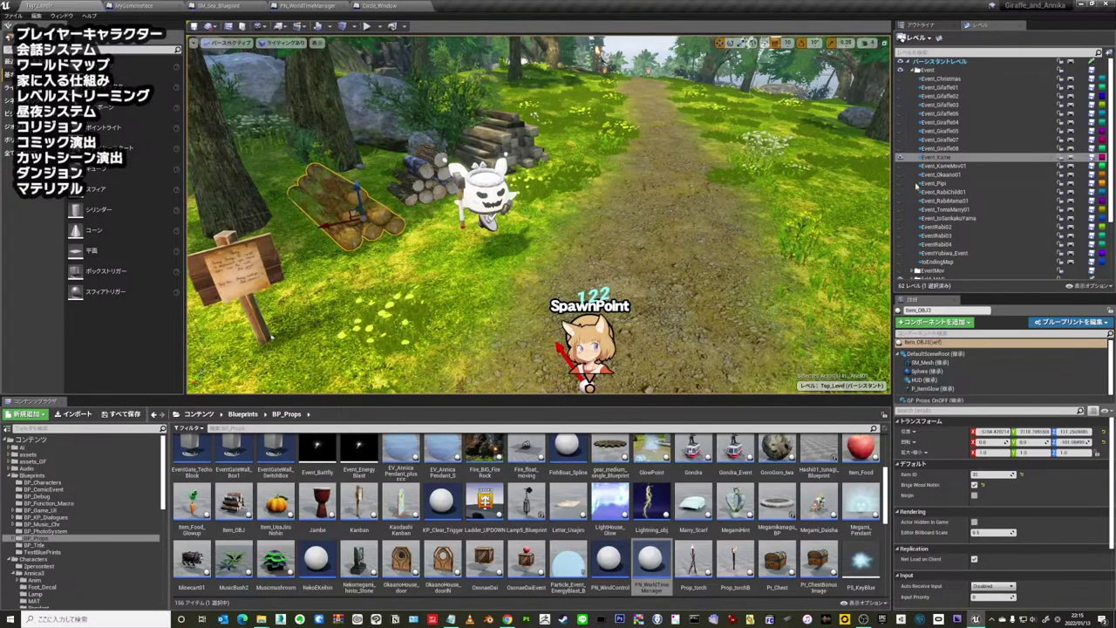
left_click(975, 158)
scroll(959, 174, "down", 3)
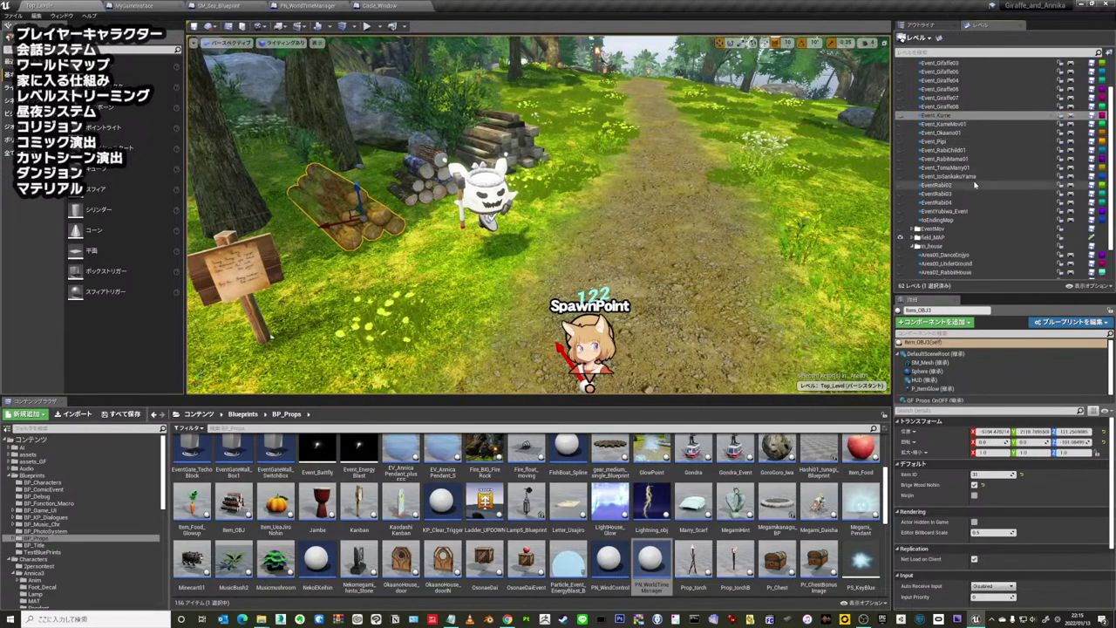
mouse_move(837, 189)
right_mouse_down()
mouse_move(694, 190)
mouse_move(693, 209)
right_mouse_up()
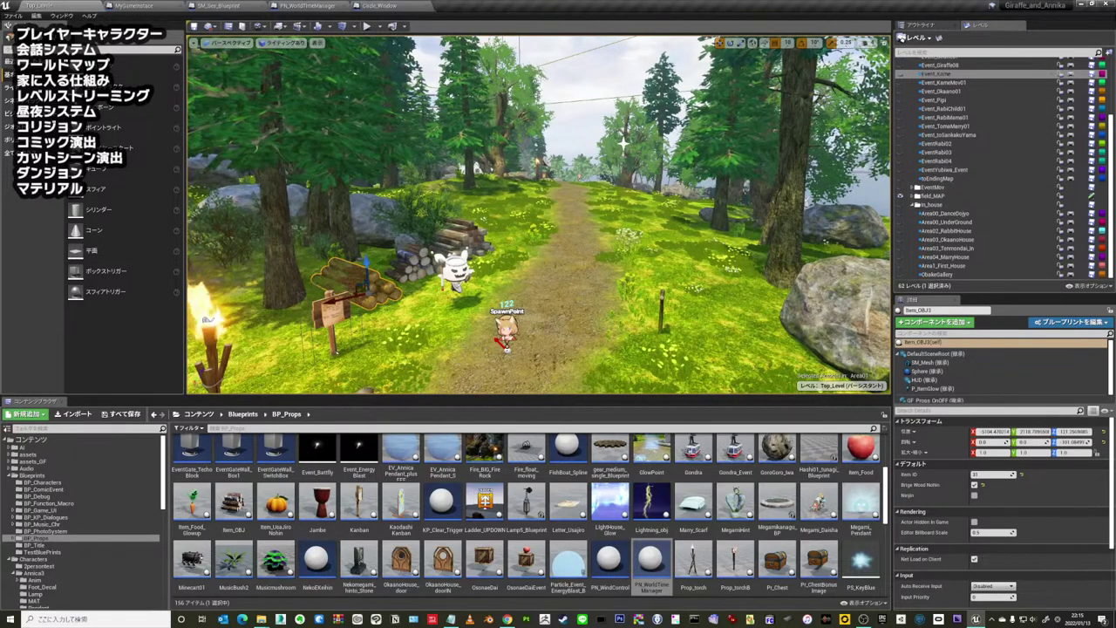
mouse_move(747, 134)
right_mouse_down()
mouse_move(664, 217)
mouse_move(641, 224)
right_mouse_up()
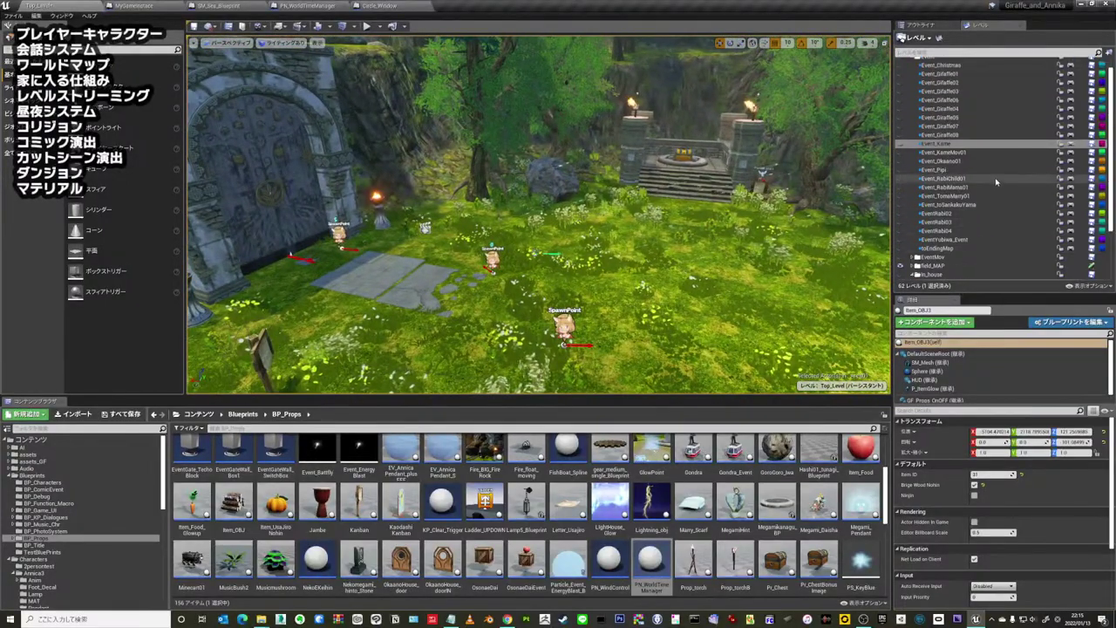
- Select the Event_KameMov01 and EventRabi02 levels in the Levels list
scroll(925, 90, "up", 5)
left_click(941, 166)
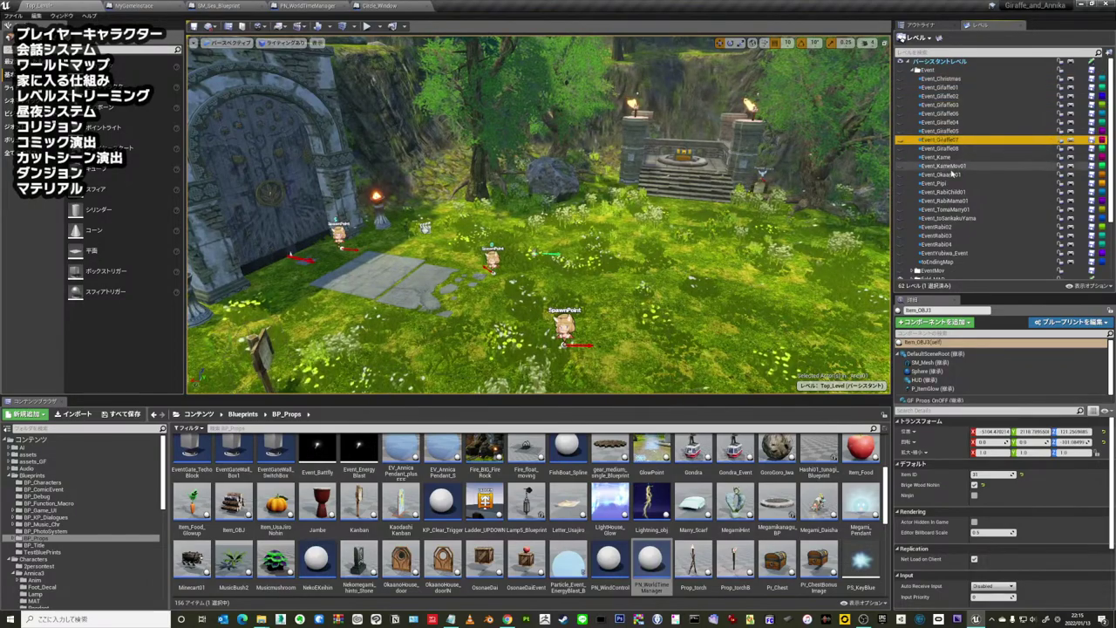
left_click(942, 227)
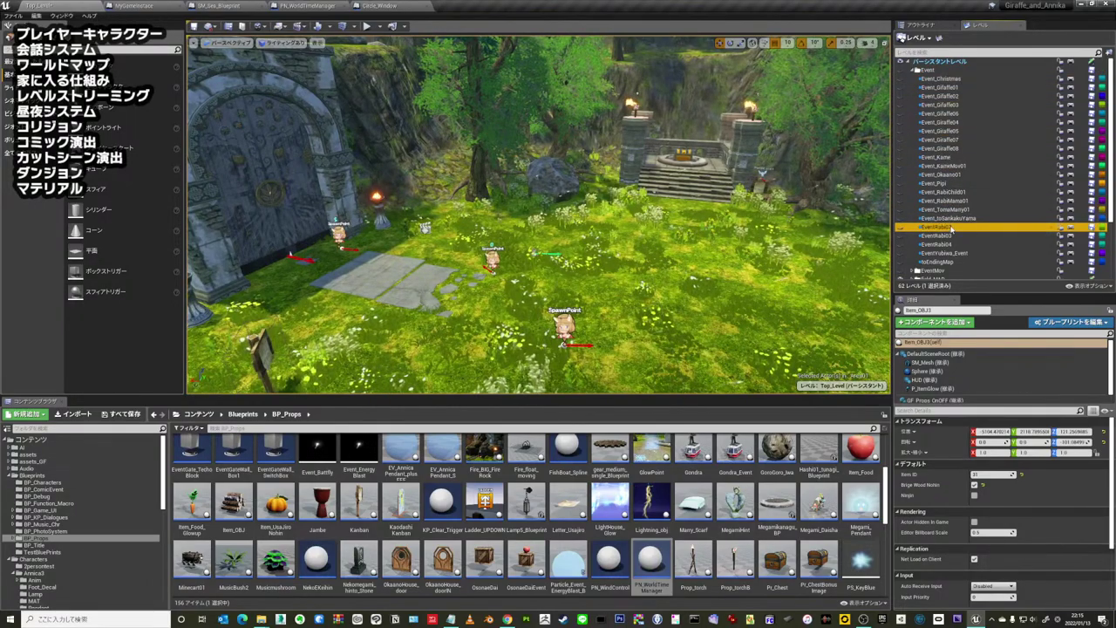
- Collapse the Event folder, expand EventMov, and hide all the EventMov sublevels
left_click(912, 71)
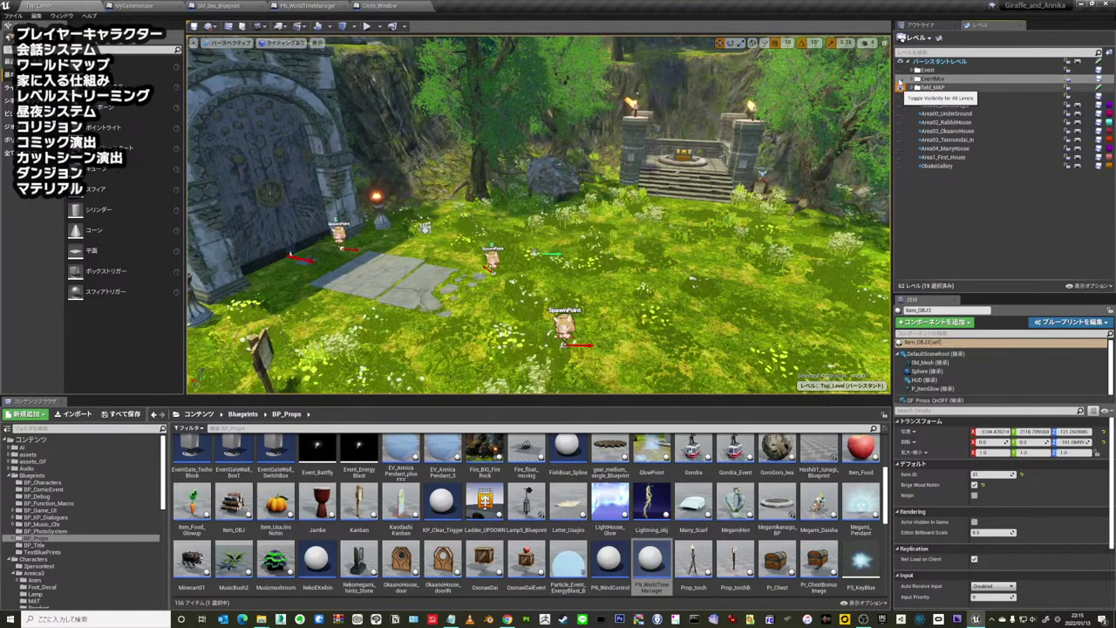
left_click(900, 86)
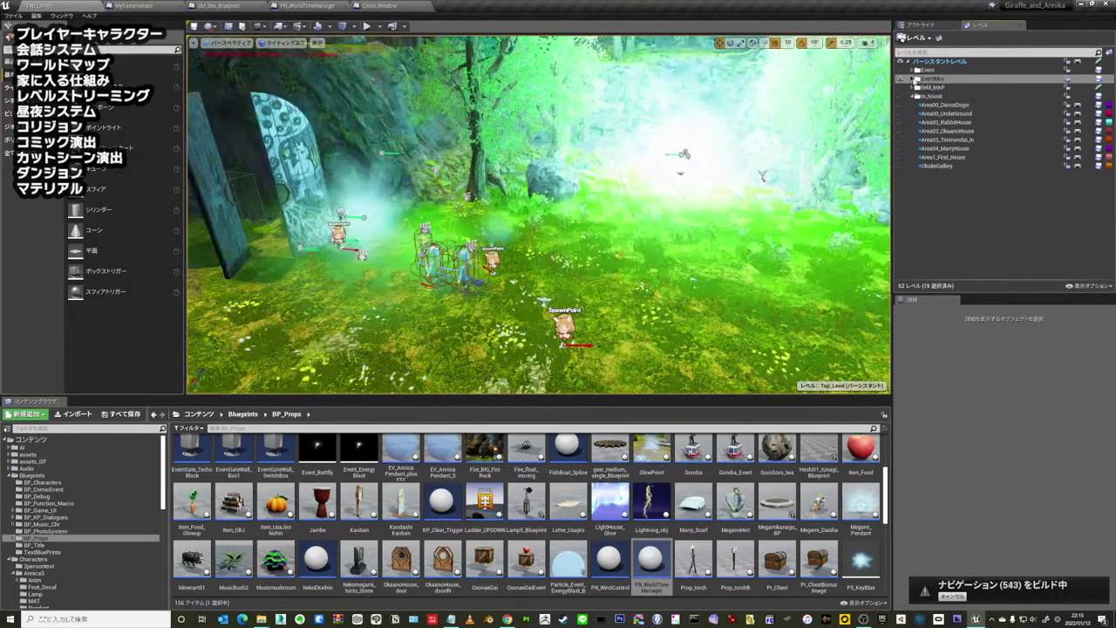
left_click(912, 78)
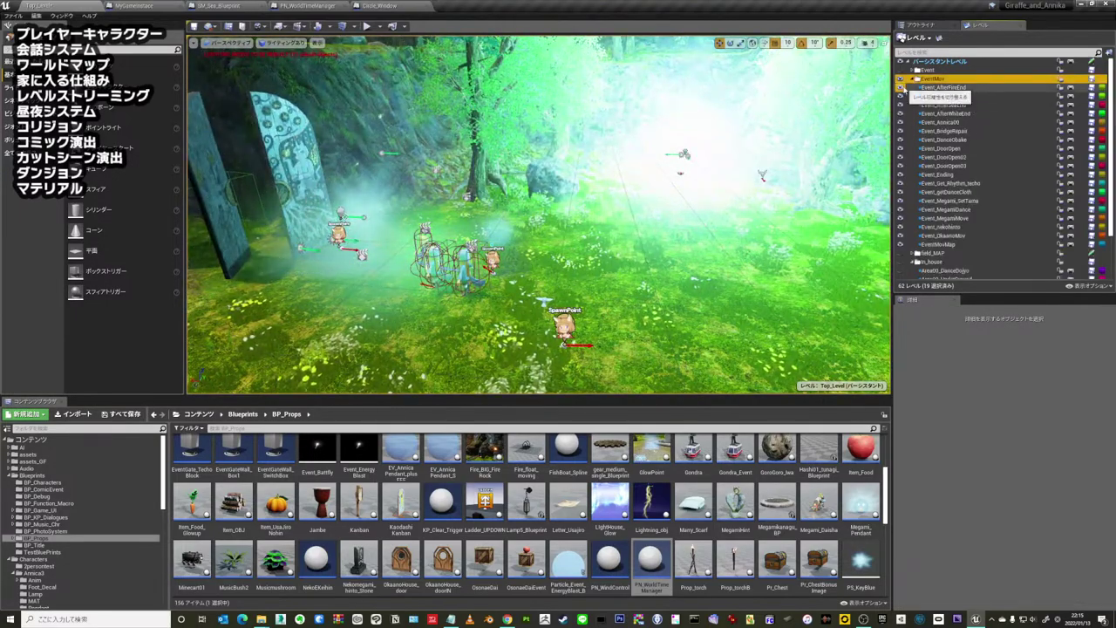
mouse_move(537, 213)
right_mouse_down()
mouse_move(538, 227)
mouse_move(610, 228)
right_mouse_up()
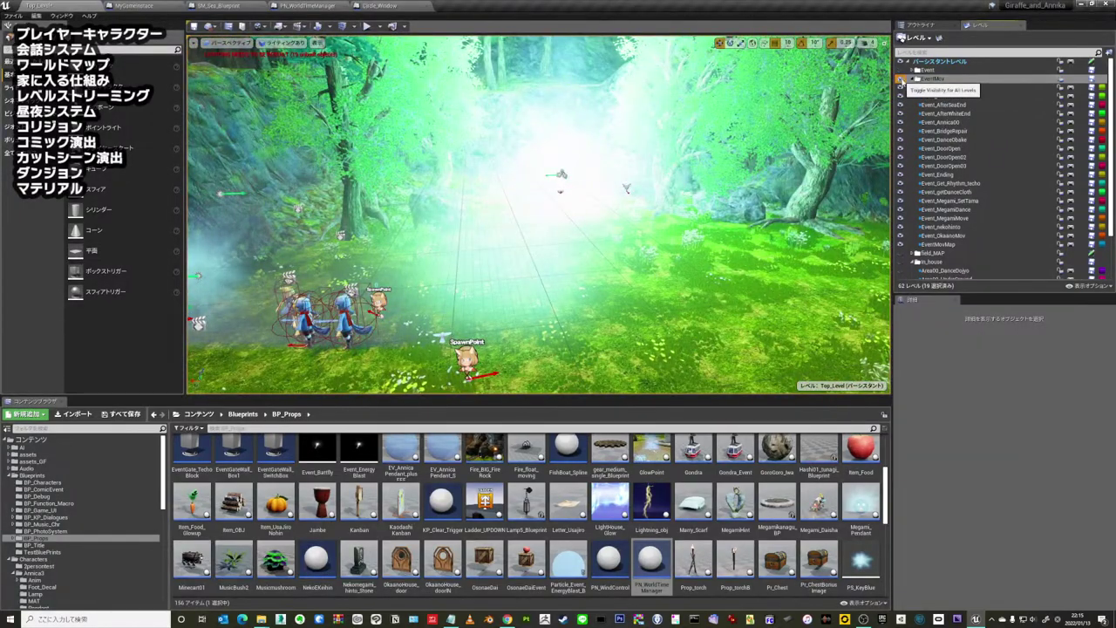
left_click(900, 79)
left_click(903, 88)
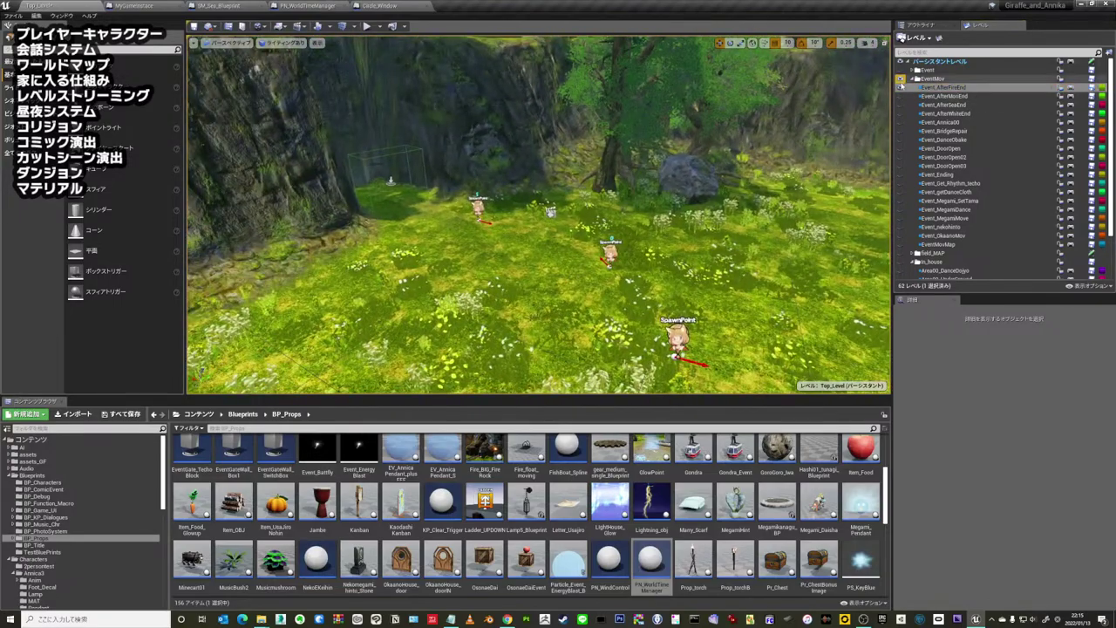
- Make the Event_DoorOpen level visible and fly toward the opening doors and SpawnPoint
left_click(950, 245)
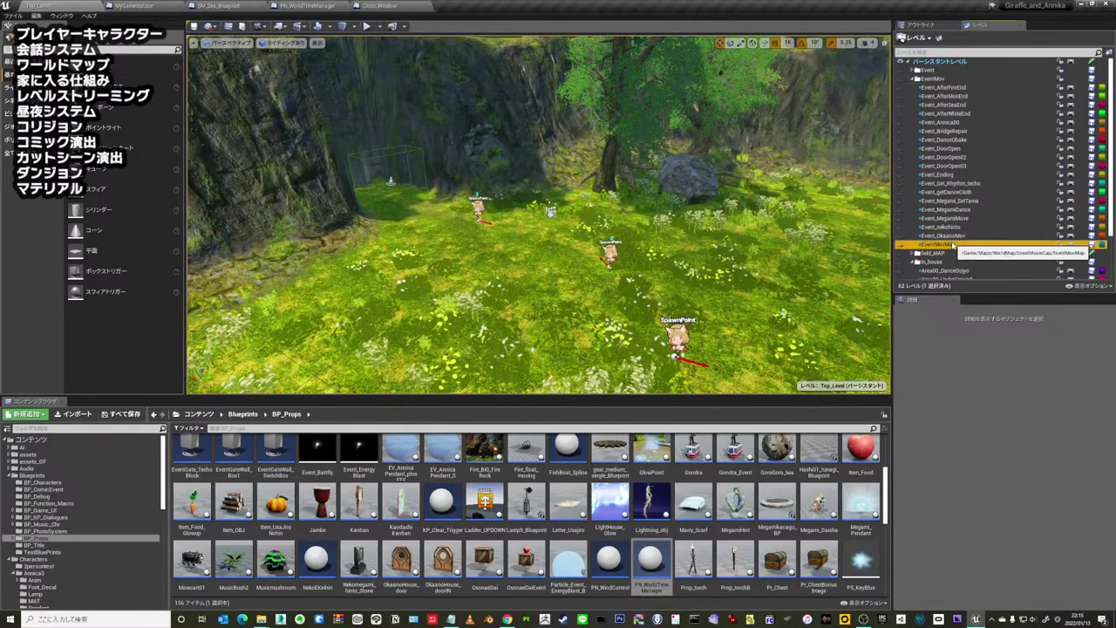
left_click(937, 150)
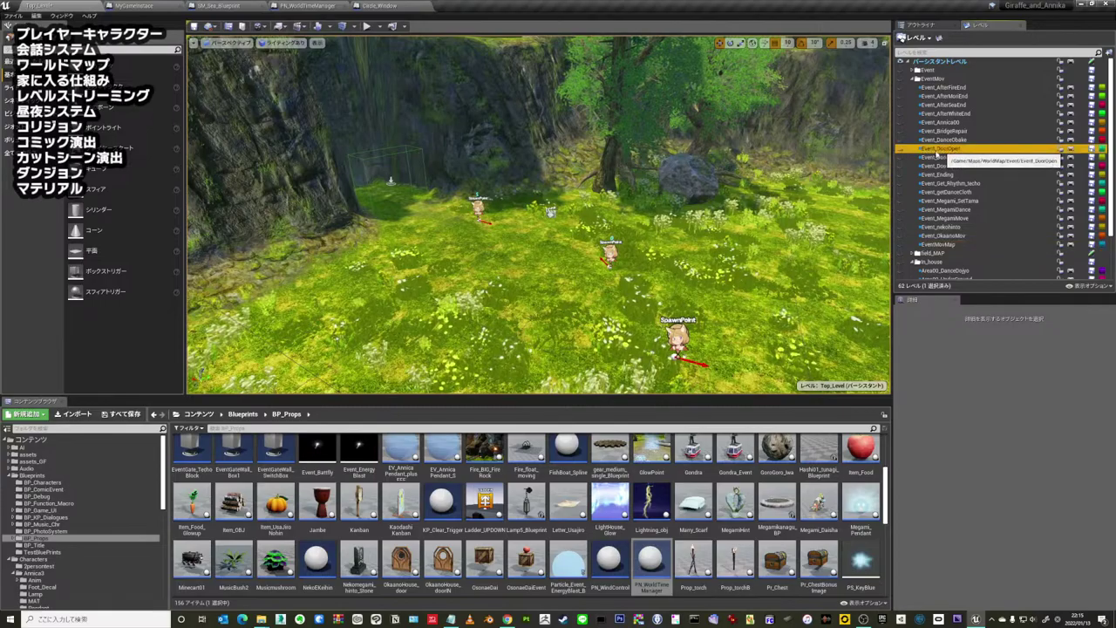
left_click(898, 149)
right_click_drag(335, 42, 336, 42)
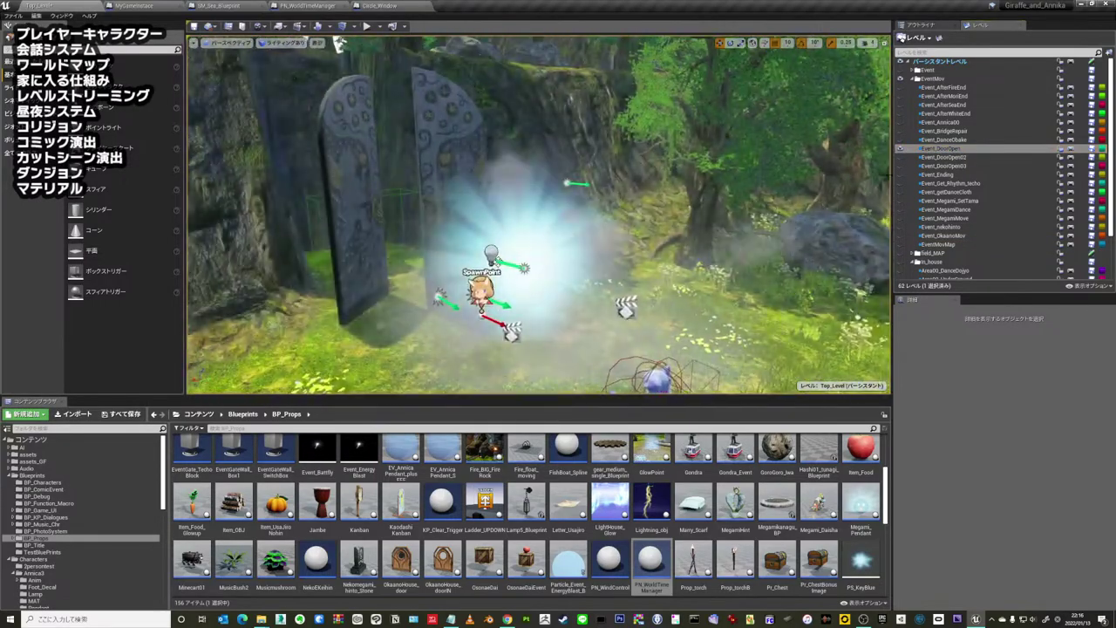
scroll(915, 202, "down", 2)
- Make all field_MAP levels visible and expand the field_MAP folder
left_click(906, 197)
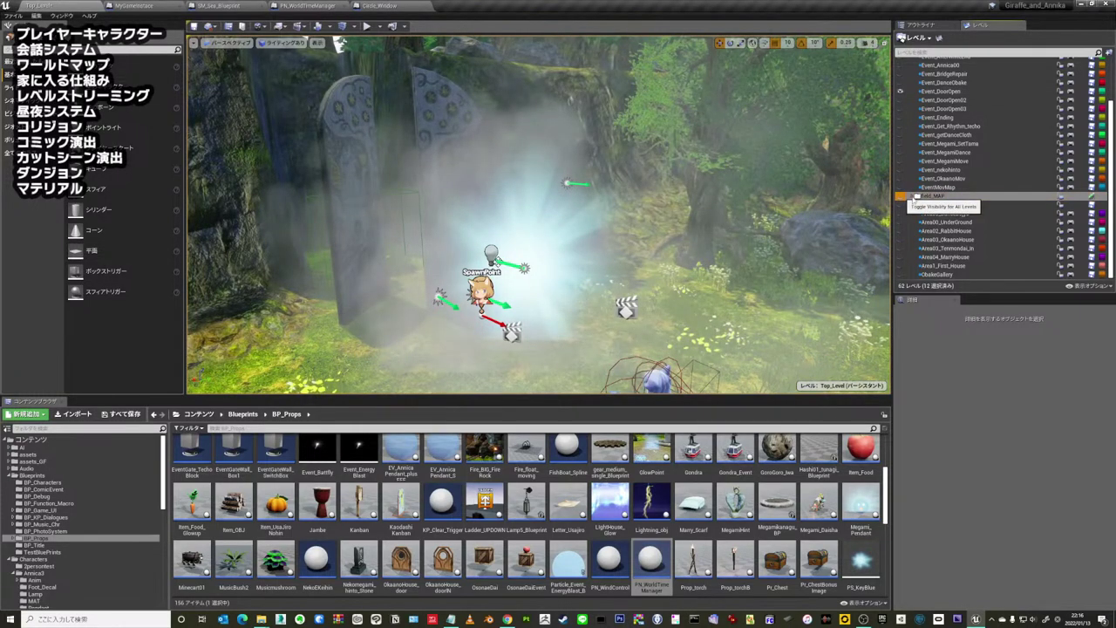
left_click(900, 196)
left_click(912, 196)
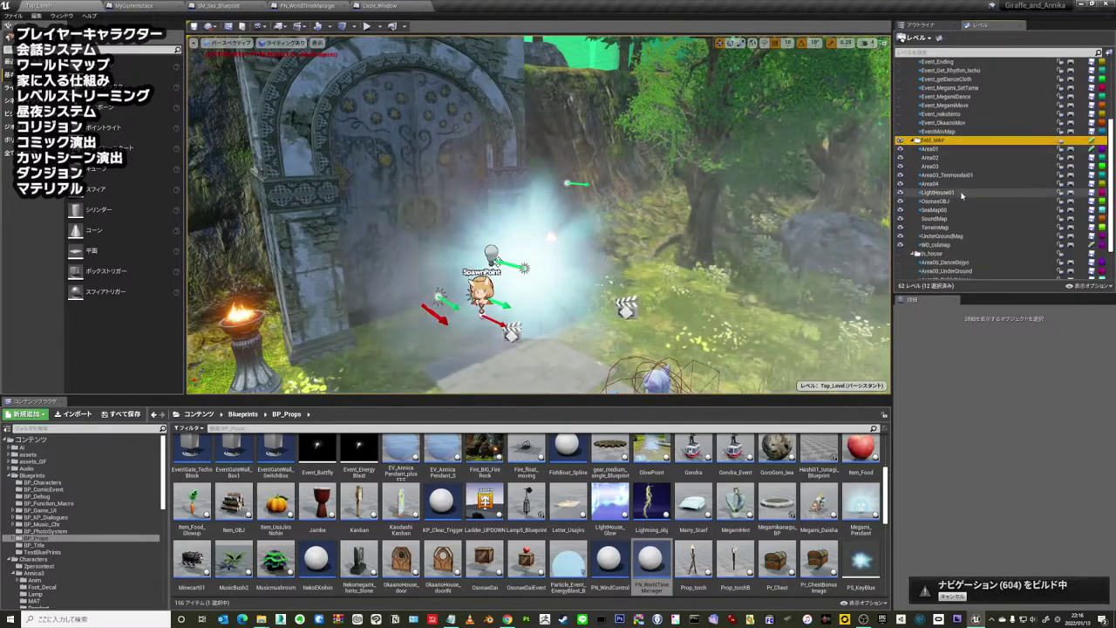
scroll(915, 211, "down", 3)
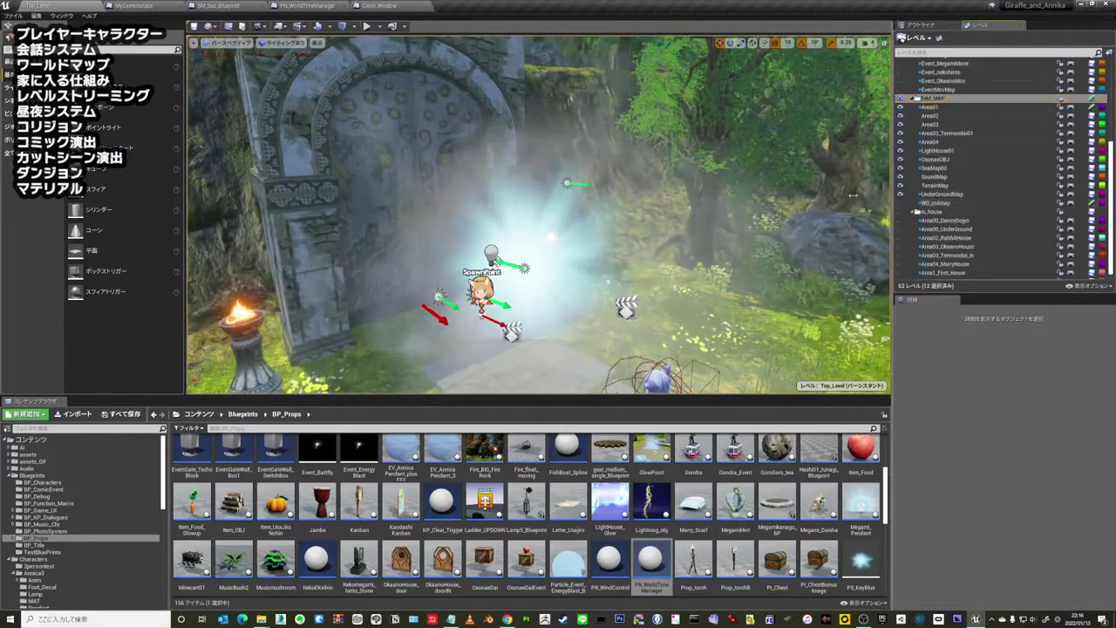
right_click_drag(537, 214, 523, 218)
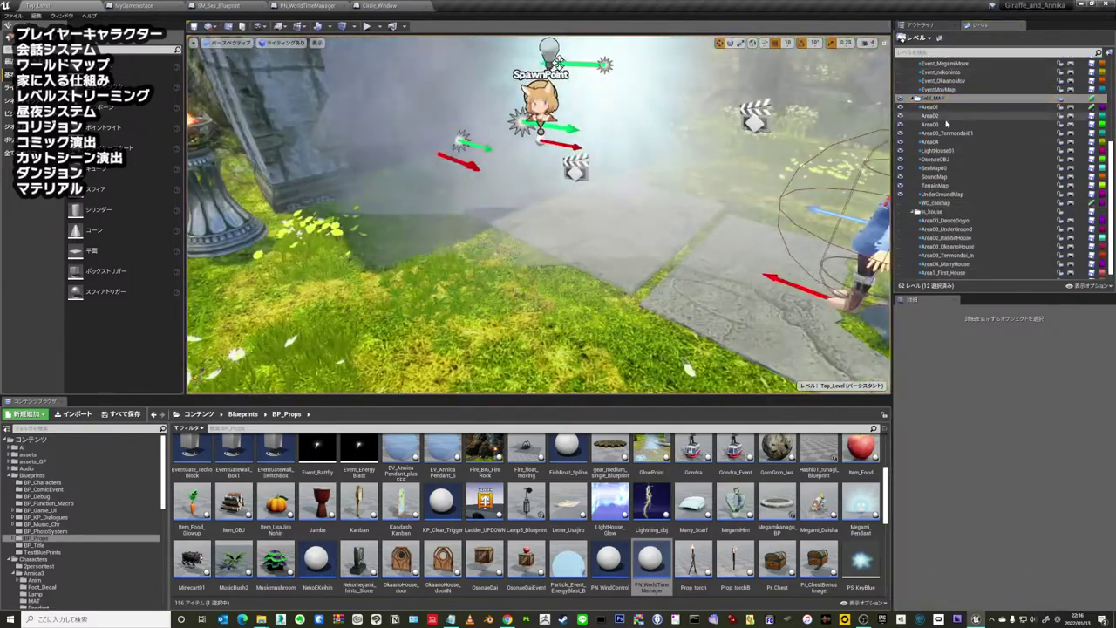
scroll(954, 129, "up", 5)
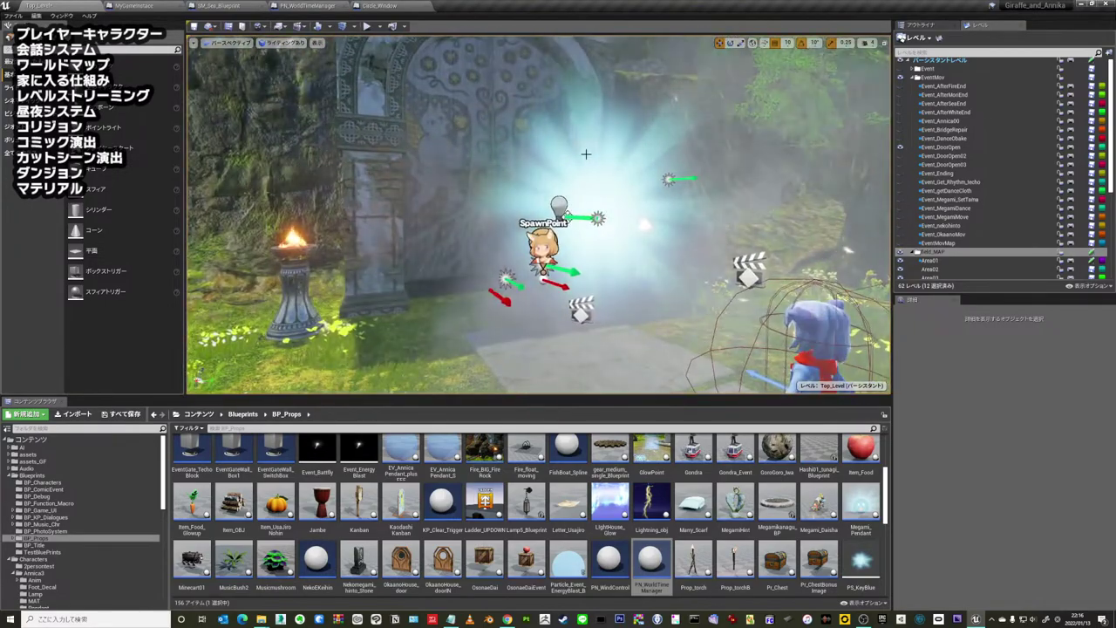
- Frame the blue-haired character and SpawnPoint, select only Event_DoorOpen, and pick the chimney smoke effect
middle_click_drag(553, 223, 375, 166)
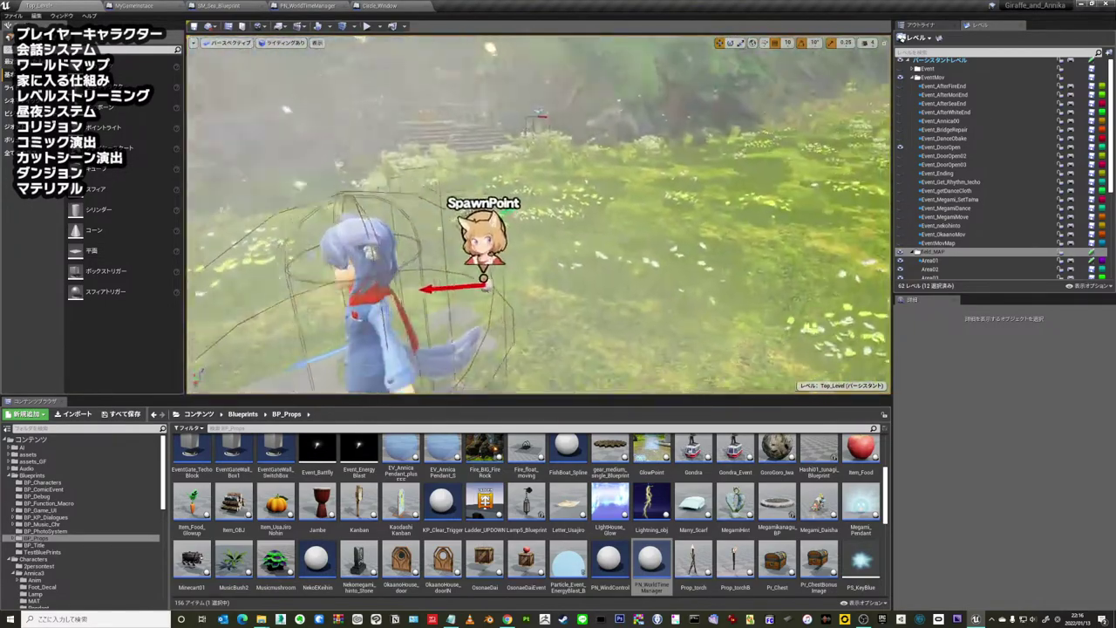
middle_click_drag(580, 138, 674, 122)
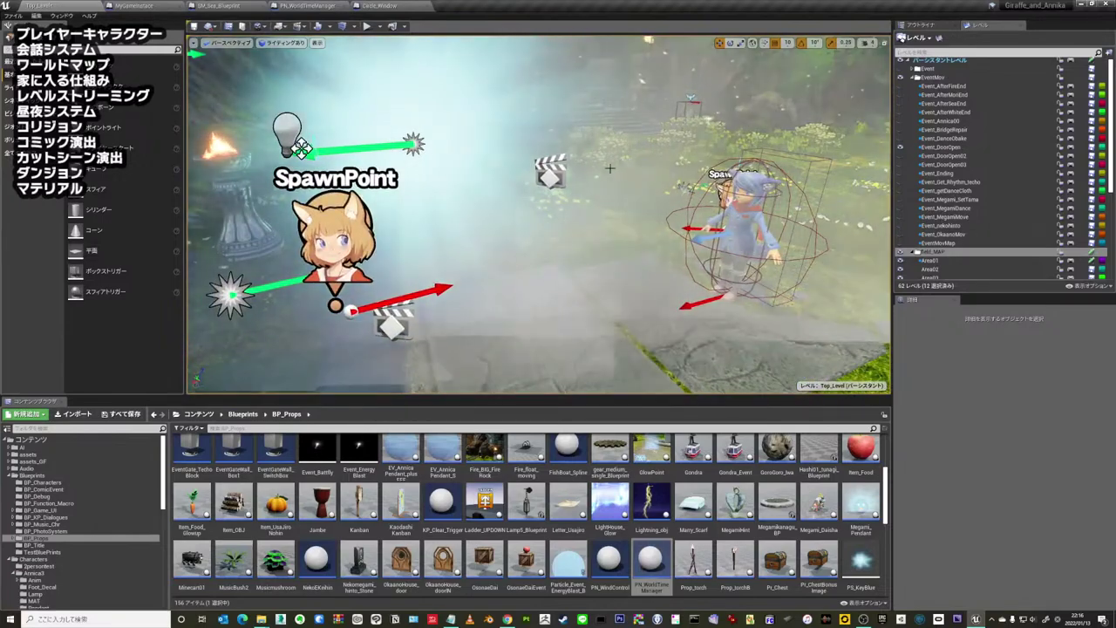
left_click(970, 147)
middle_click_drag(649, 178, 550, 191)
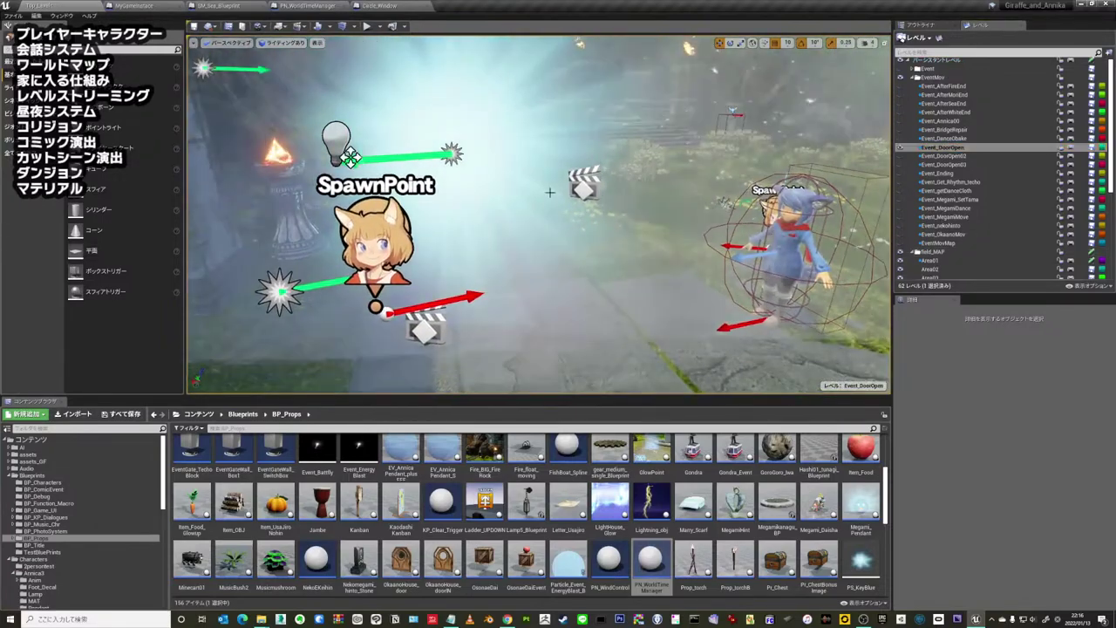
left_click(494, 94)
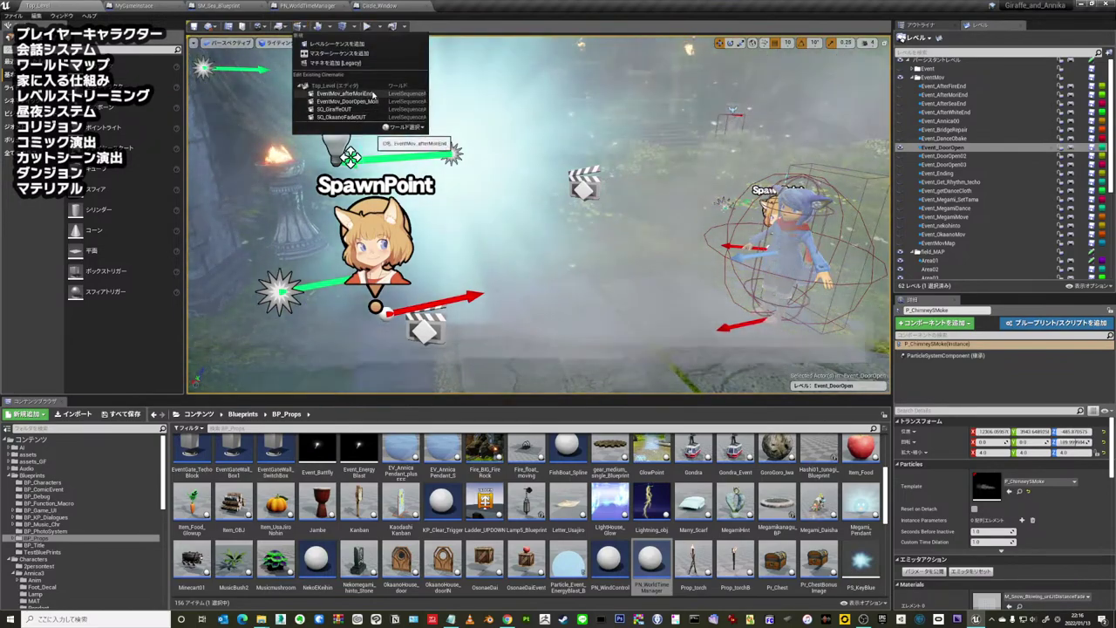
- Open EventMov_DoorOpen_Main, dock its timeline, lock to camera cuts, and jump to the door shot at 0501
left_click(373, 103)
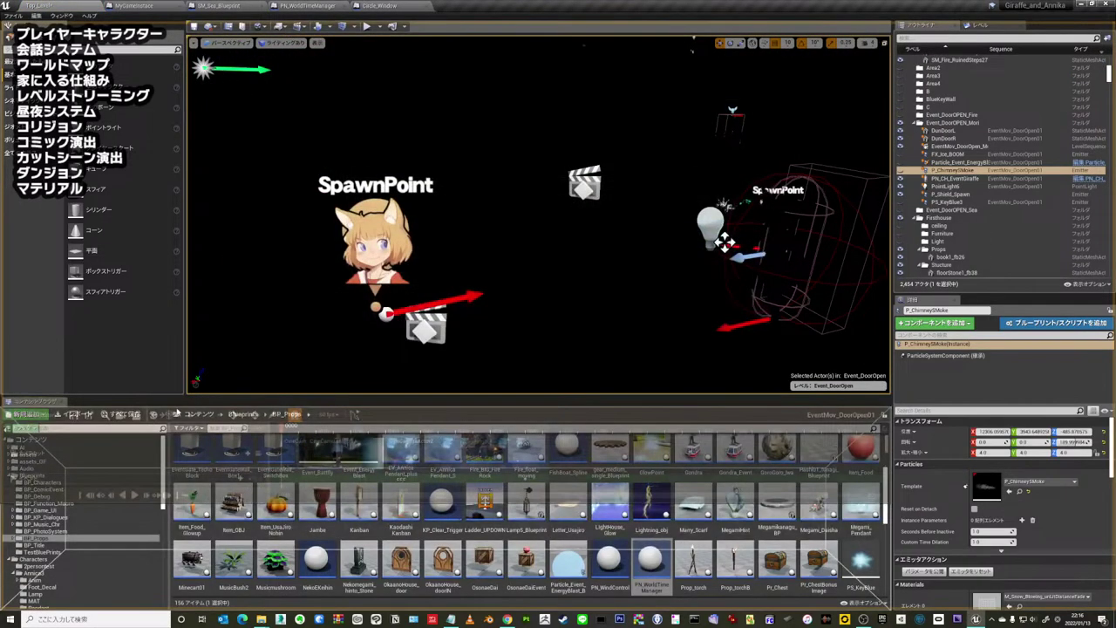
left_click_drag(393, 188, 312, 427)
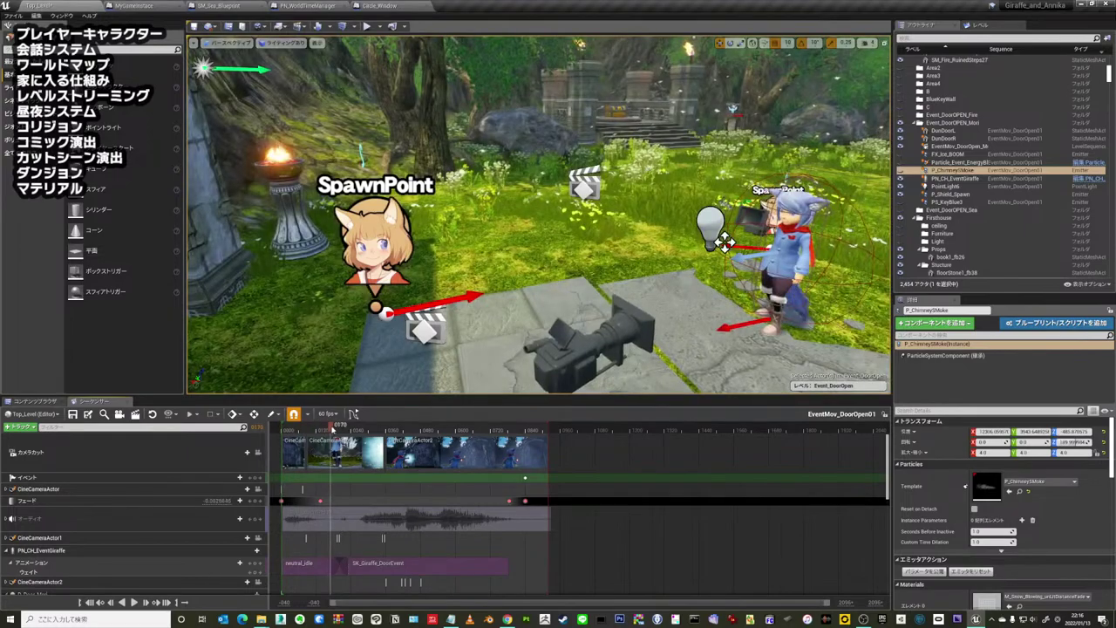
left_click(258, 452)
mouse_move(322, 424)
left_mouse_down()
mouse_move(428, 438)
mouse_move(306, 427)
mouse_move(529, 425)
mouse_move(293, 425)
left_mouse_up()
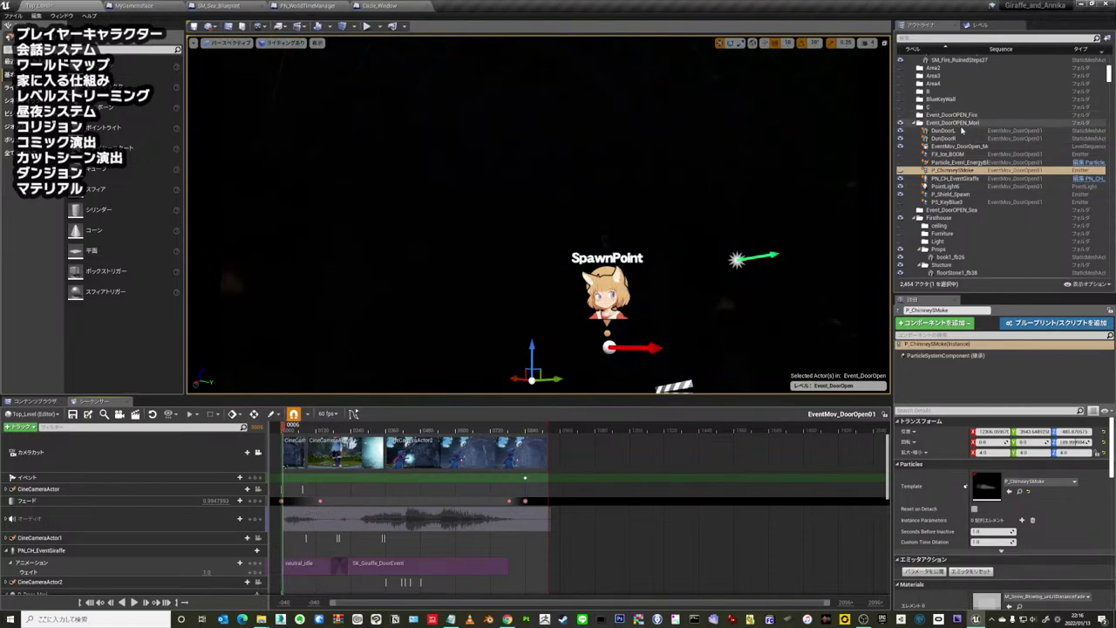
left_click(427, 427)
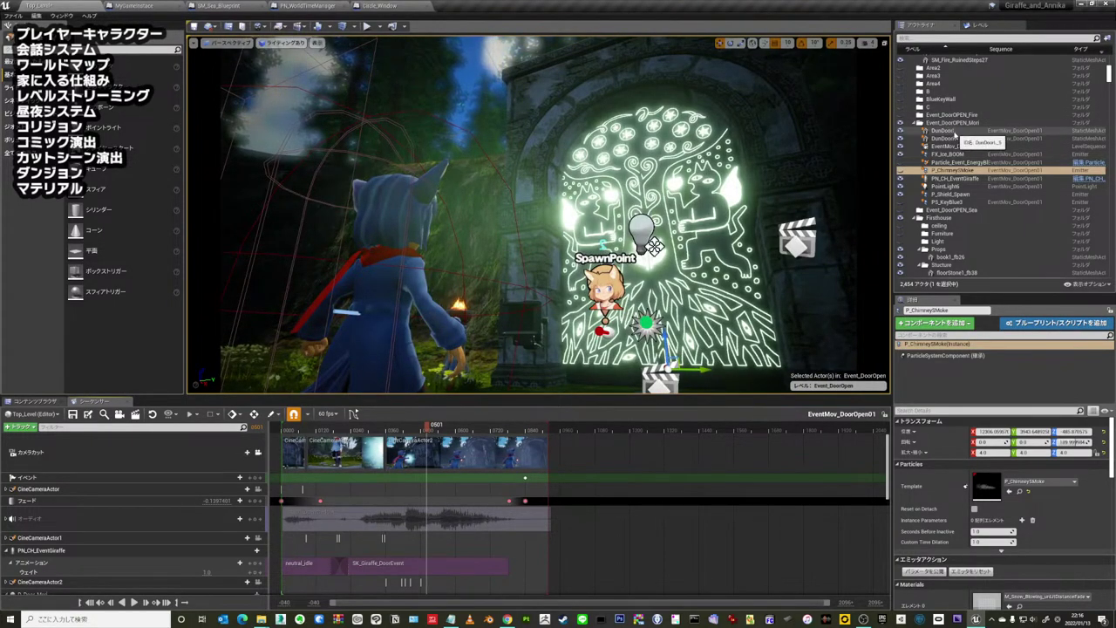
- Switch the side panel to the streaming Levels list and back to the actor list
scroll(948, 95, "up", 5)
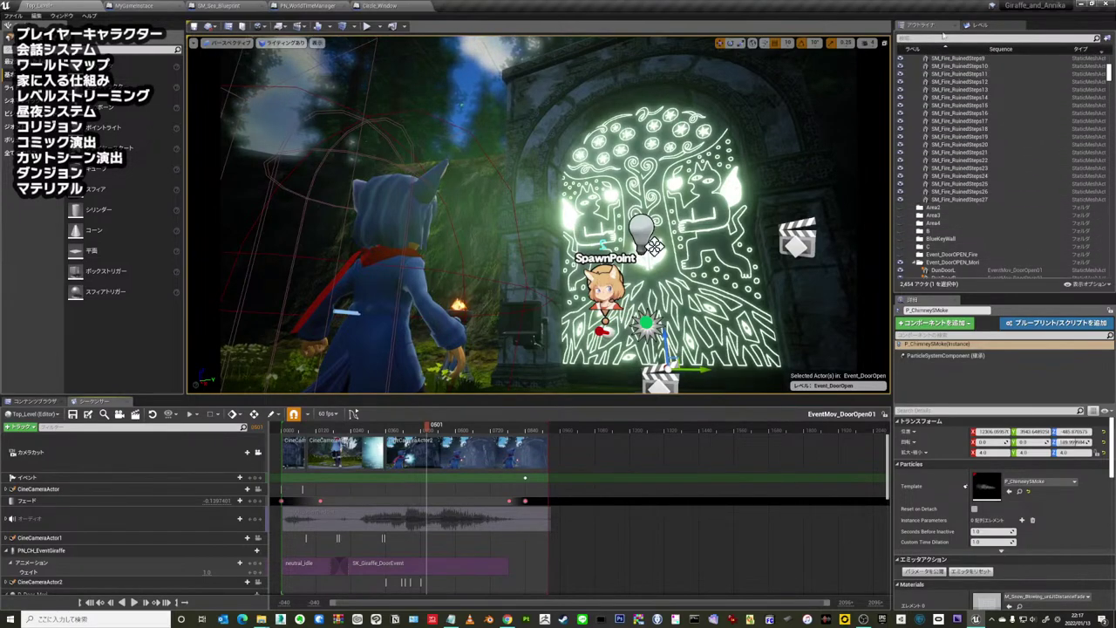
left_click(985, 28)
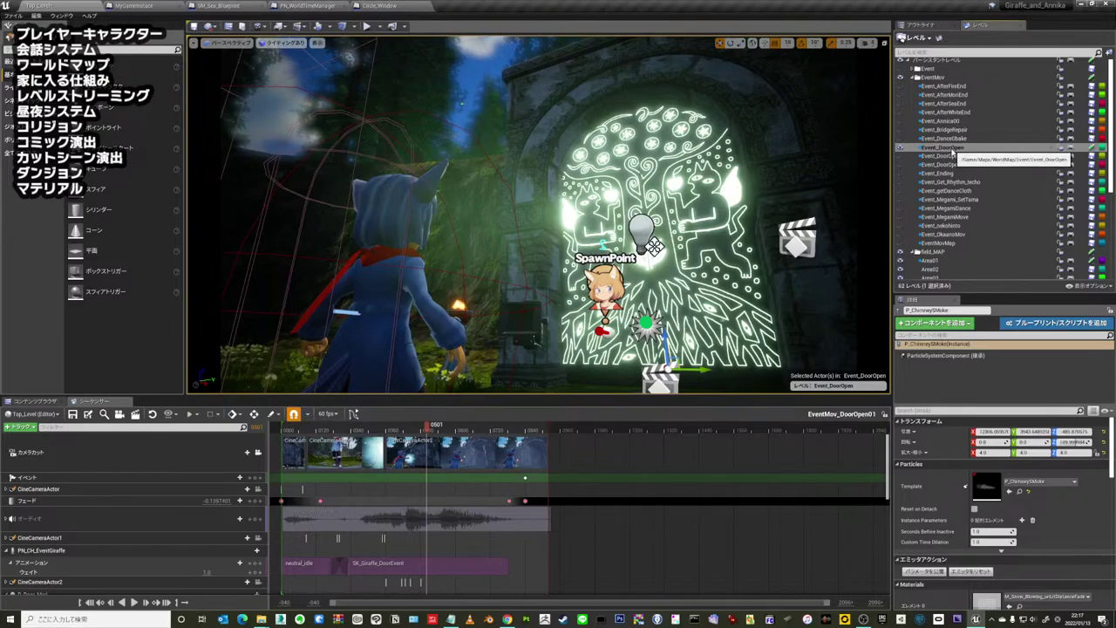
left_click(924, 26)
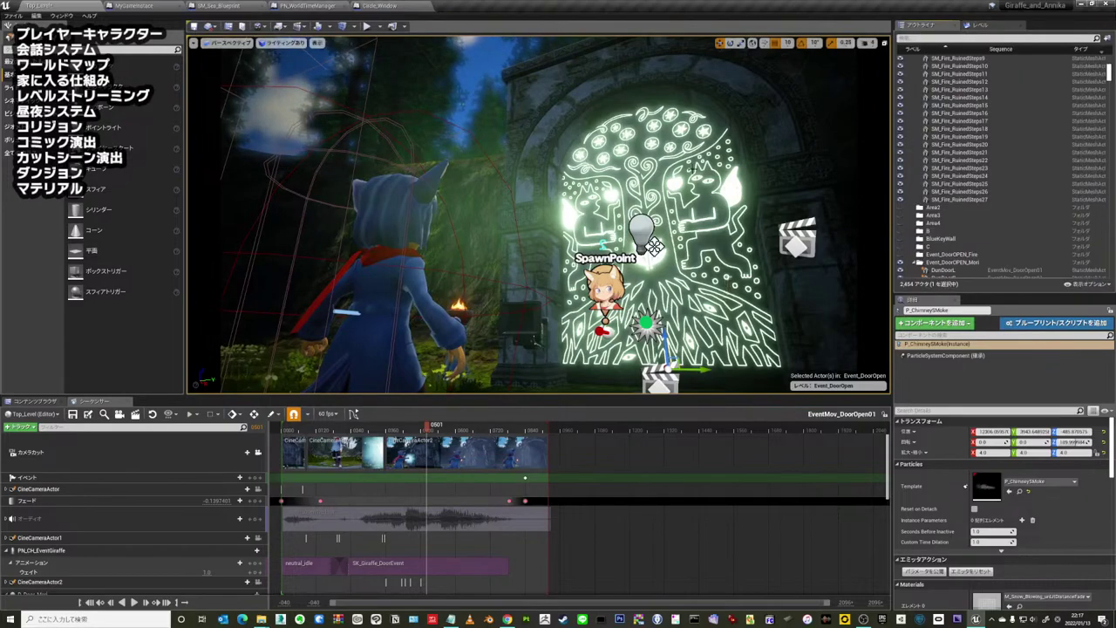
- Scrub the EventMov_DoorOpen01 playhead through frames 0435, 0643, 0361 and 0316, and select the audio track
mouse_move(427, 426)
left_mouse_down()
mouse_move(538, 438)
mouse_move(329, 426)
mouse_move(529, 430)
mouse_move(339, 417)
mouse_move(502, 433)
left_mouse_up()
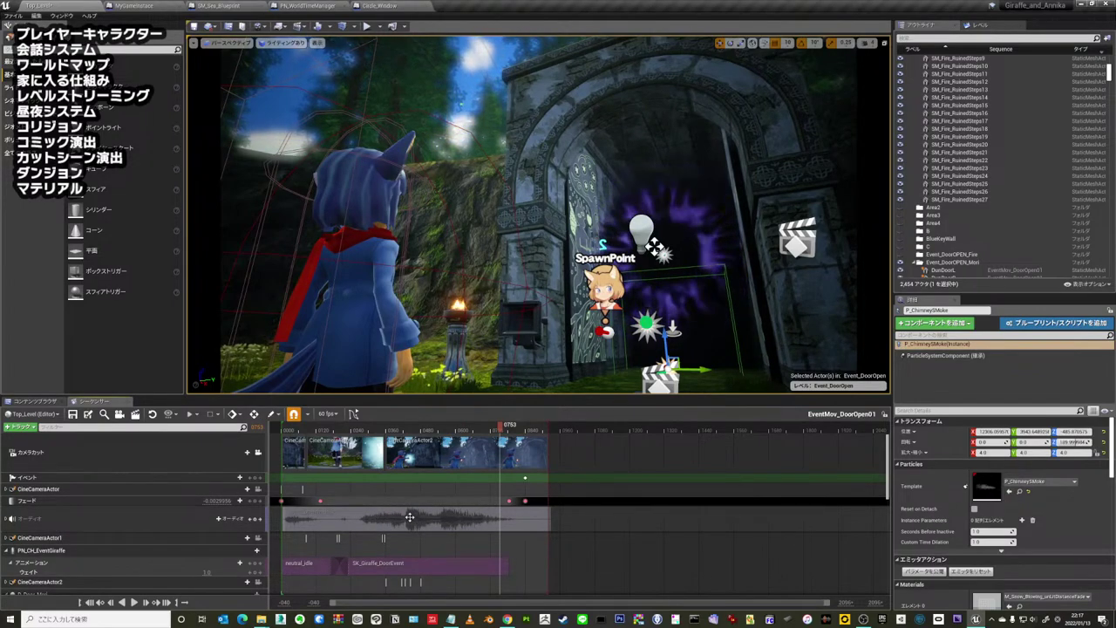
mouse_move(401, 428)
left_mouse_down()
mouse_move(484, 434)
mouse_move(396, 431)
left_mouse_up()
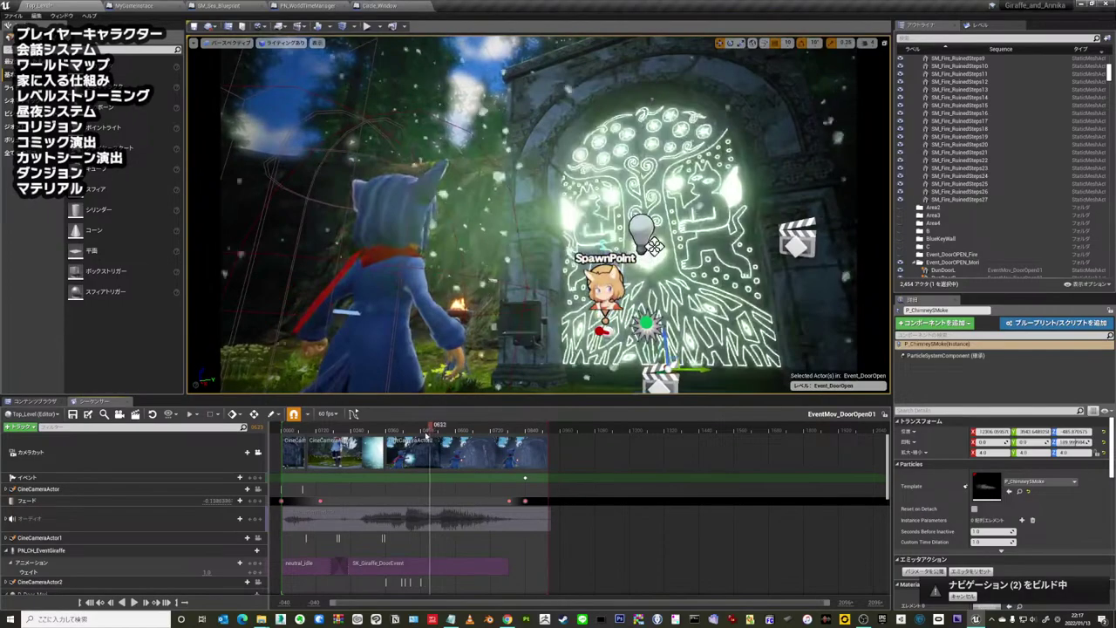
mouse_move(396, 430)
left_mouse_down()
mouse_move(449, 425)
mouse_move(354, 427)
left_mouse_up()
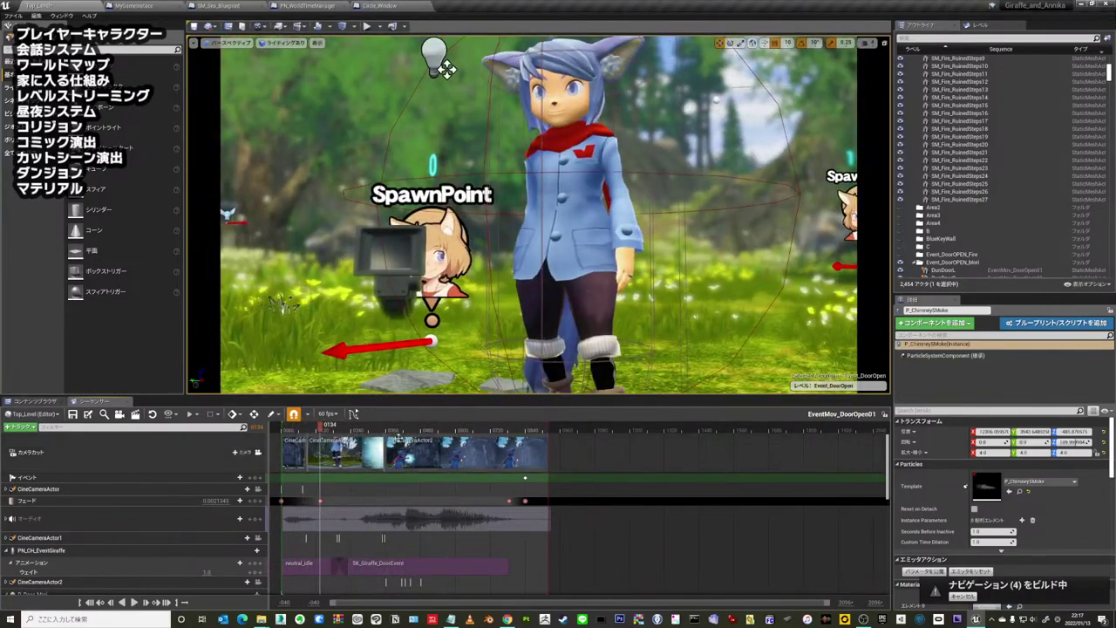
left_click_drag(419, 430, 373, 430)
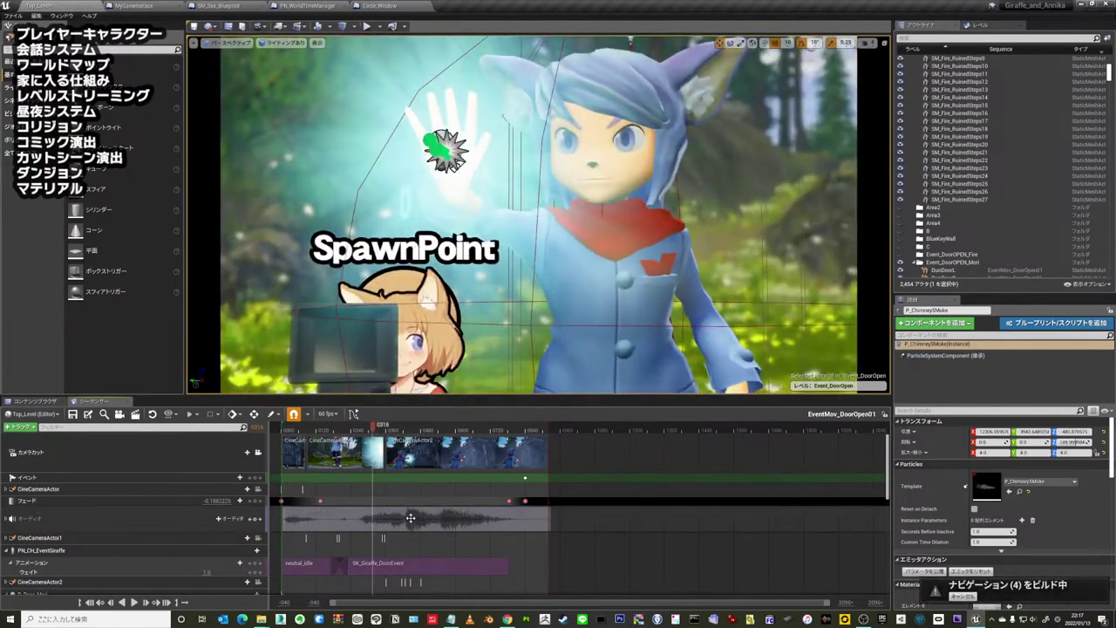
left_click(410, 518)
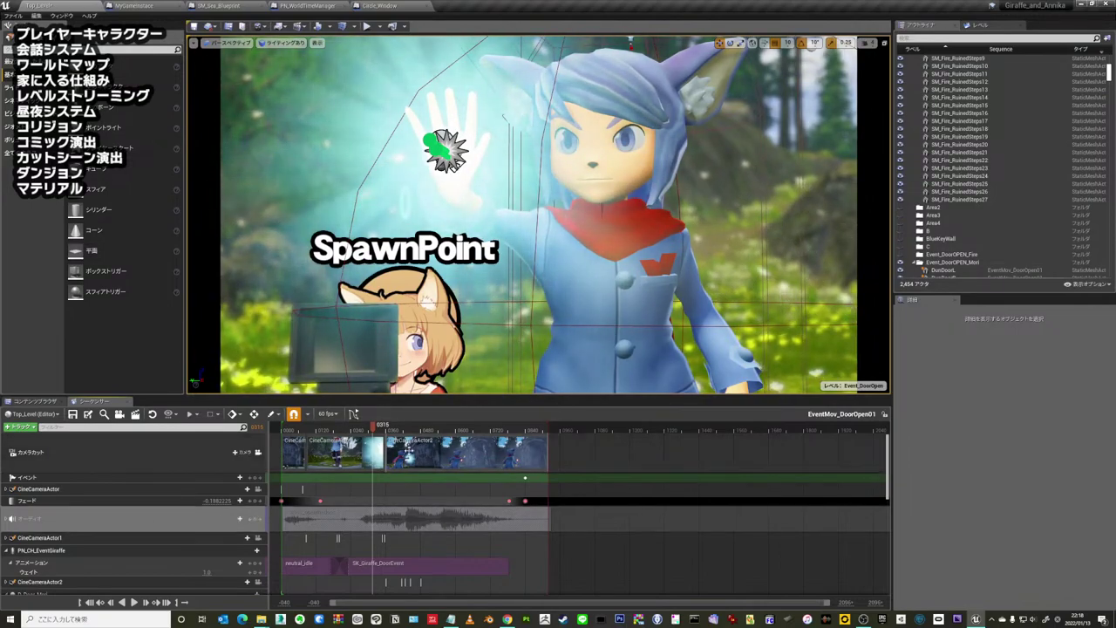
- Jump to the glowing door shot, then scrub past frame 0534 to the waving character close-up
left_click(428, 427)
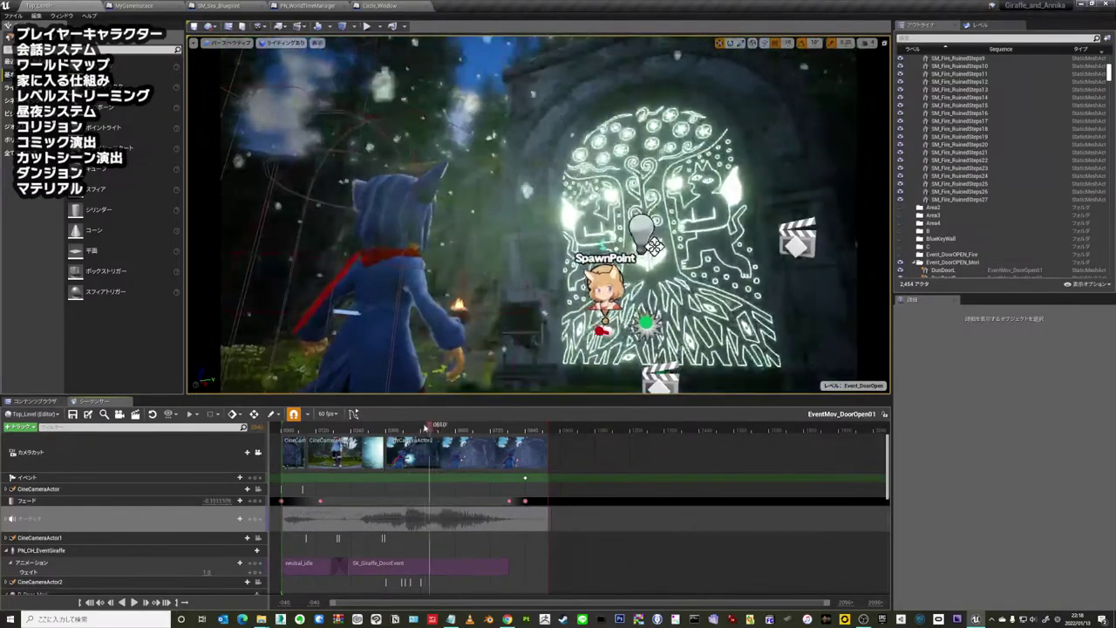
left_click_drag(428, 428, 390, 427)
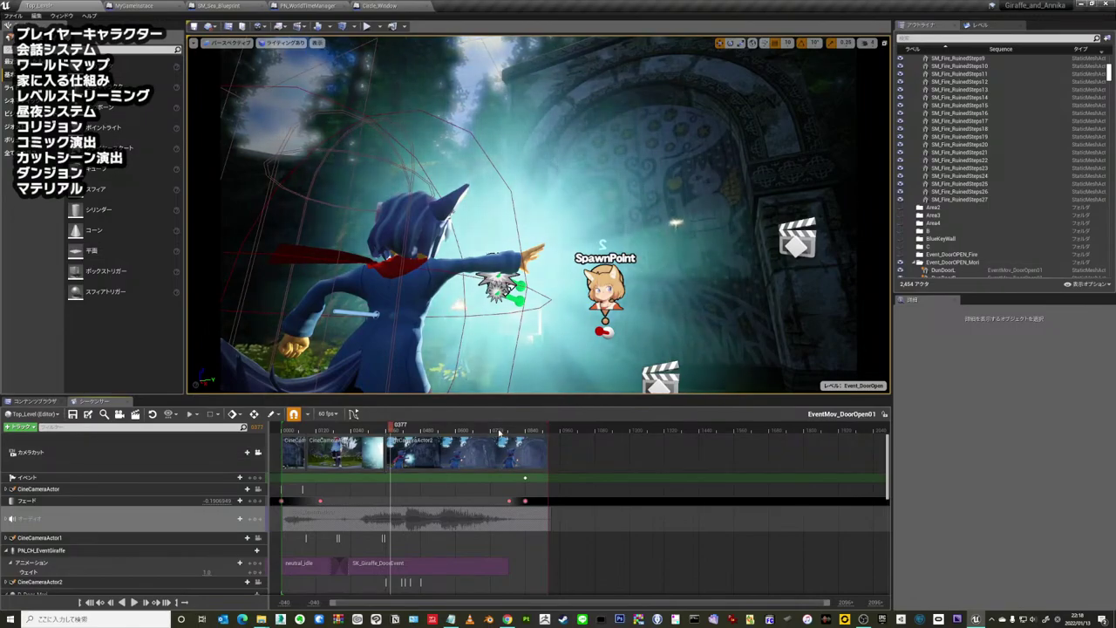
mouse_move(391, 427)
left_mouse_down()
mouse_move(300, 429)
mouse_move(409, 434)
left_mouse_up()
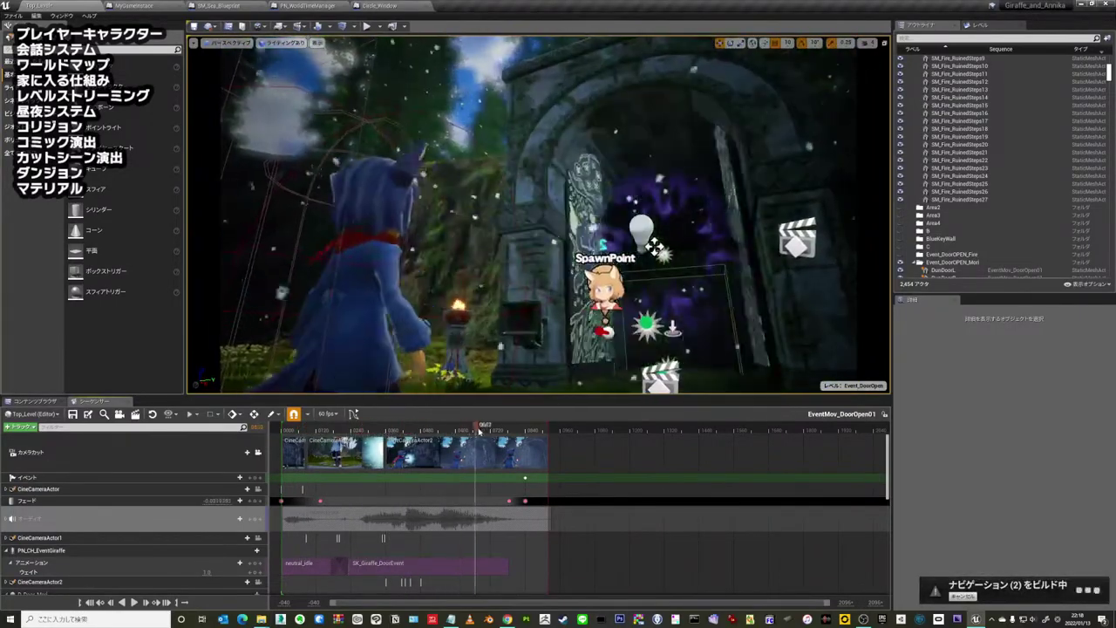
left_click_drag(409, 433, 347, 430)
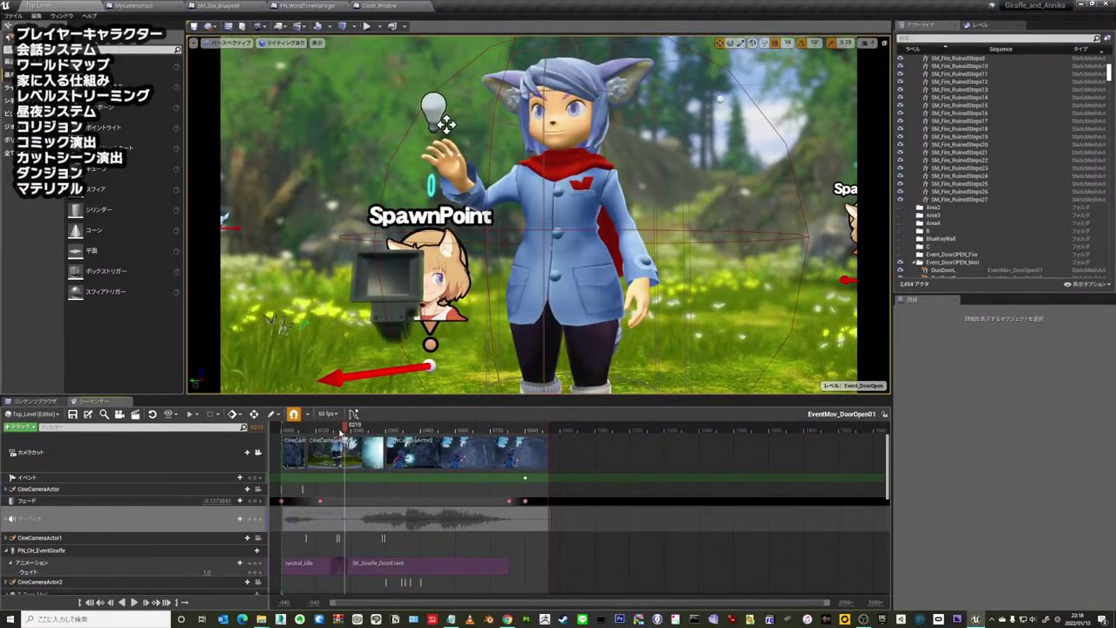
- Rewind to the start, scrub into the forest scene, then step back from 0312 to 0242 and frame 0161
left_click(280, 430)
left_click_drag(280, 431, 405, 433)
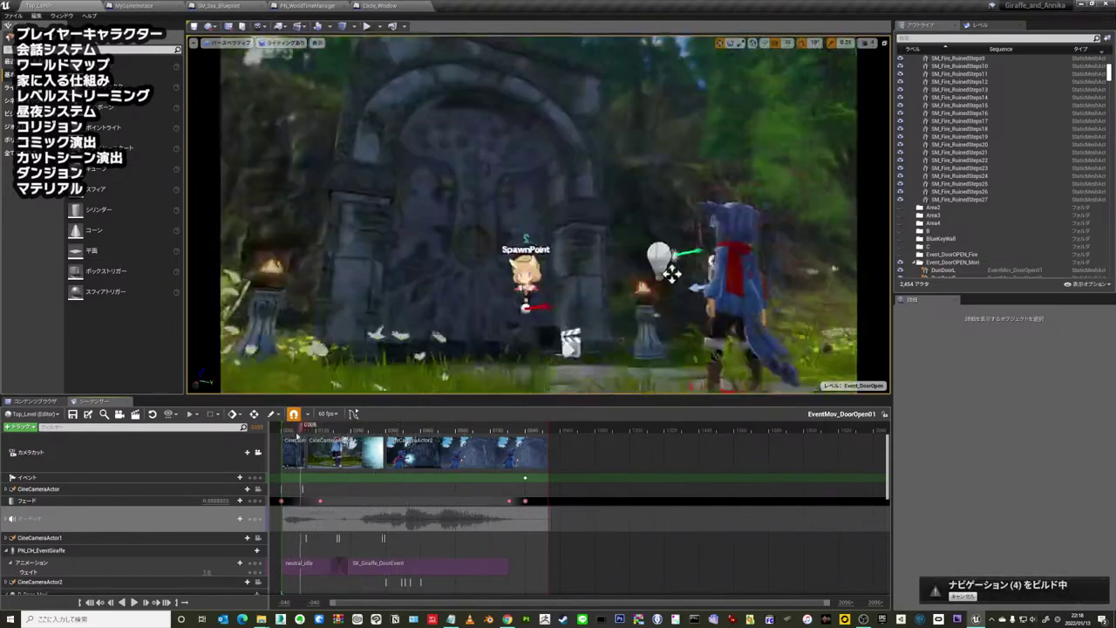
mouse_move(405, 434)
left_mouse_down()
mouse_move(280, 428)
mouse_move(493, 433)
mouse_move(336, 428)
mouse_move(373, 431)
left_mouse_up()
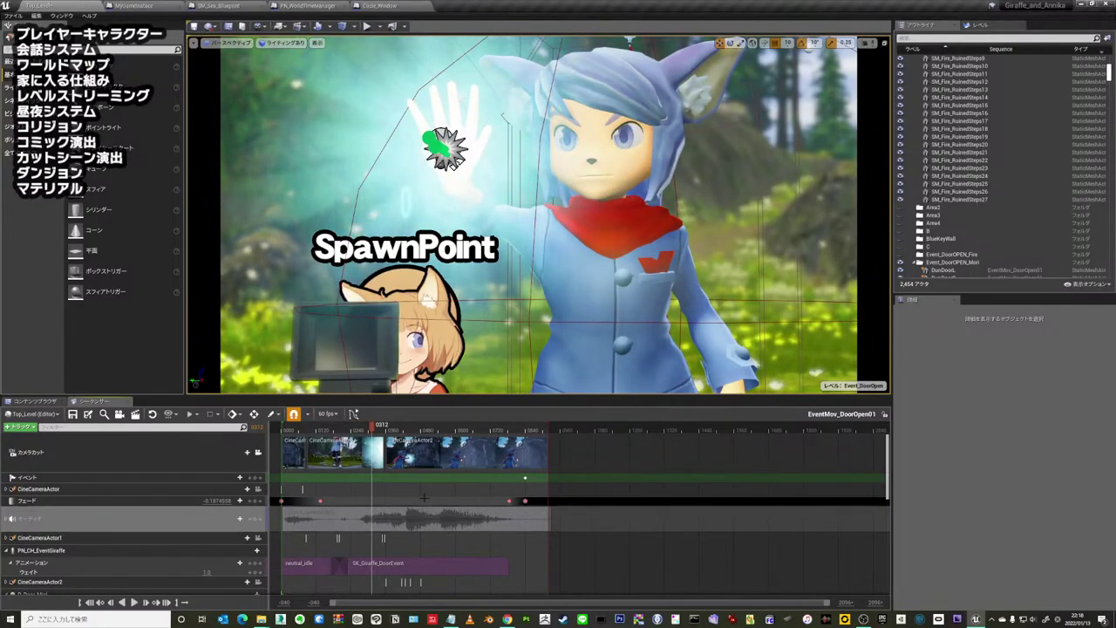
left_click_drag(372, 426, 352, 428)
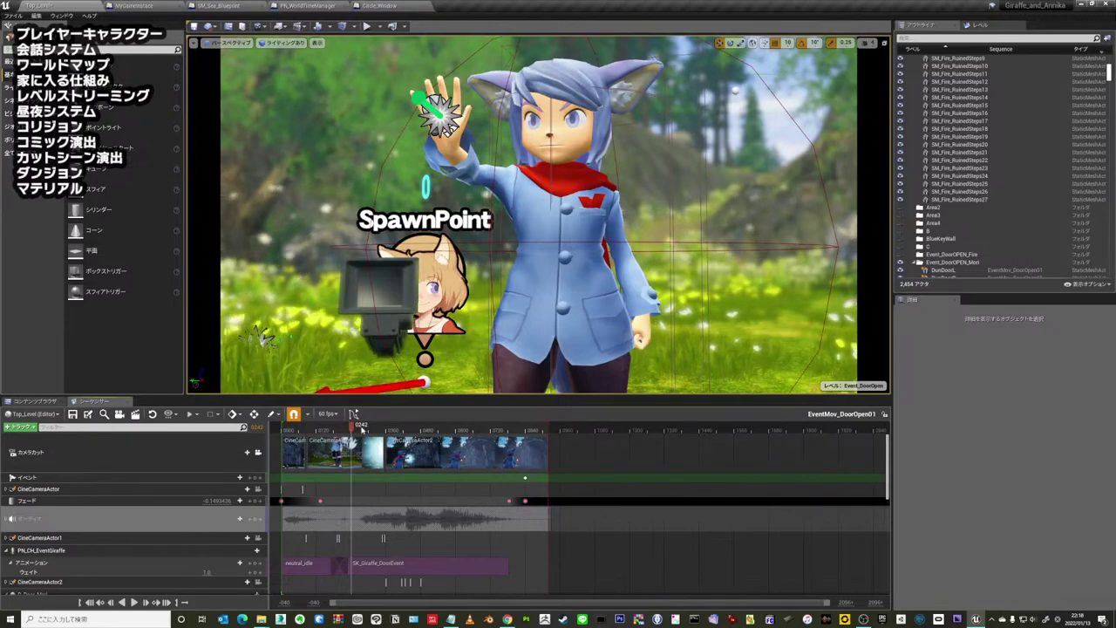
left_click_drag(361, 427, 328, 434)
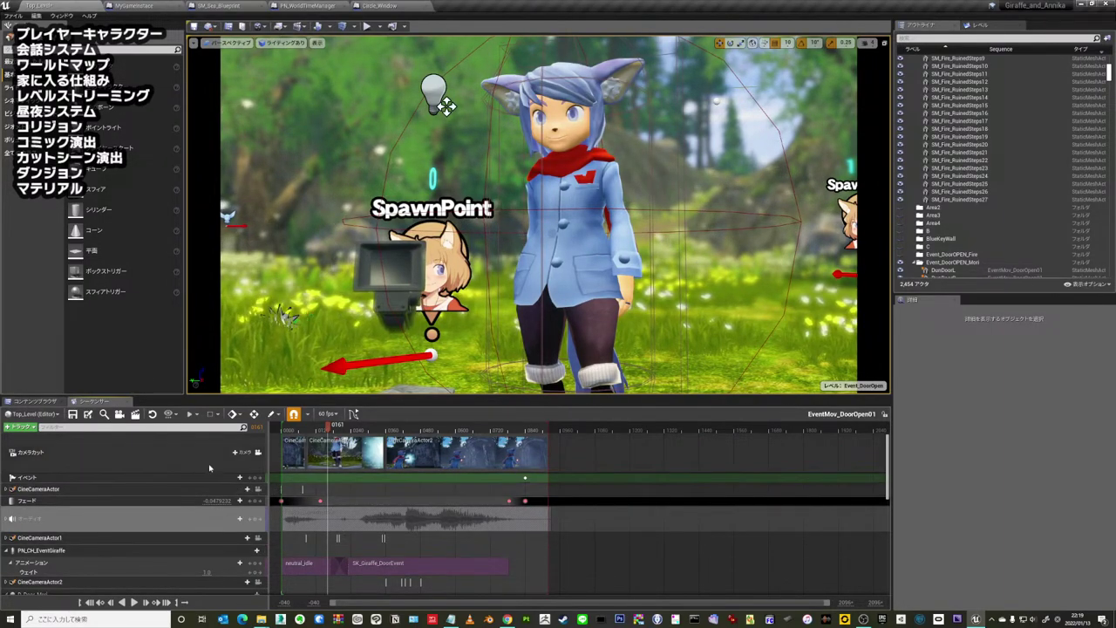
- Switch to a larger Content Browser and browse the Blueprints folder, briefly selecting PN_Fog
left_click(35, 402)
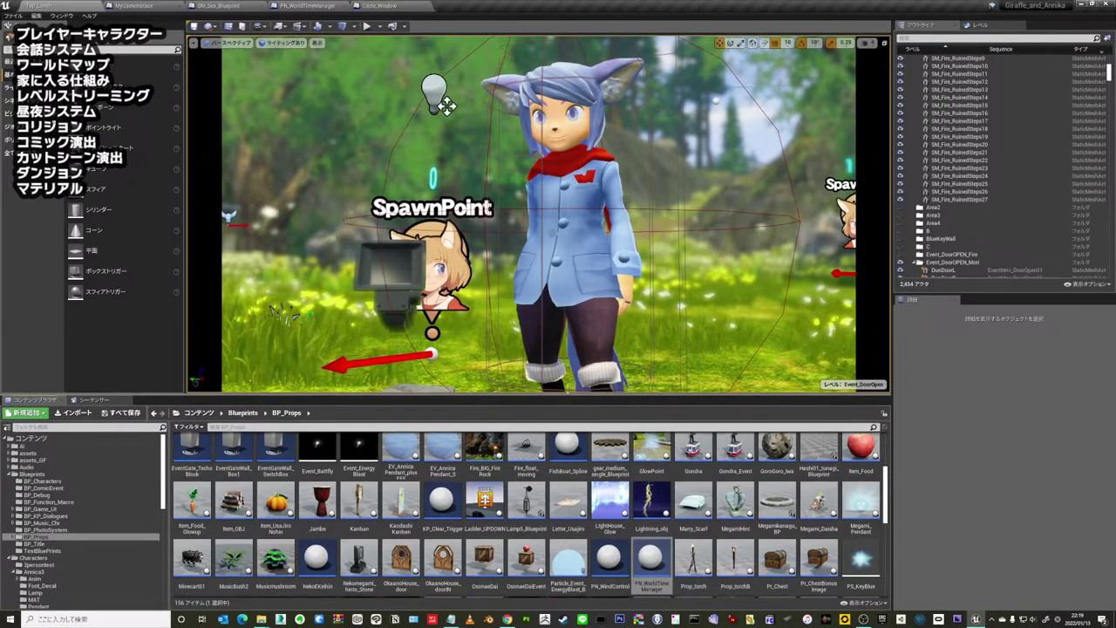
left_click_drag(564, 395, 558, 344)
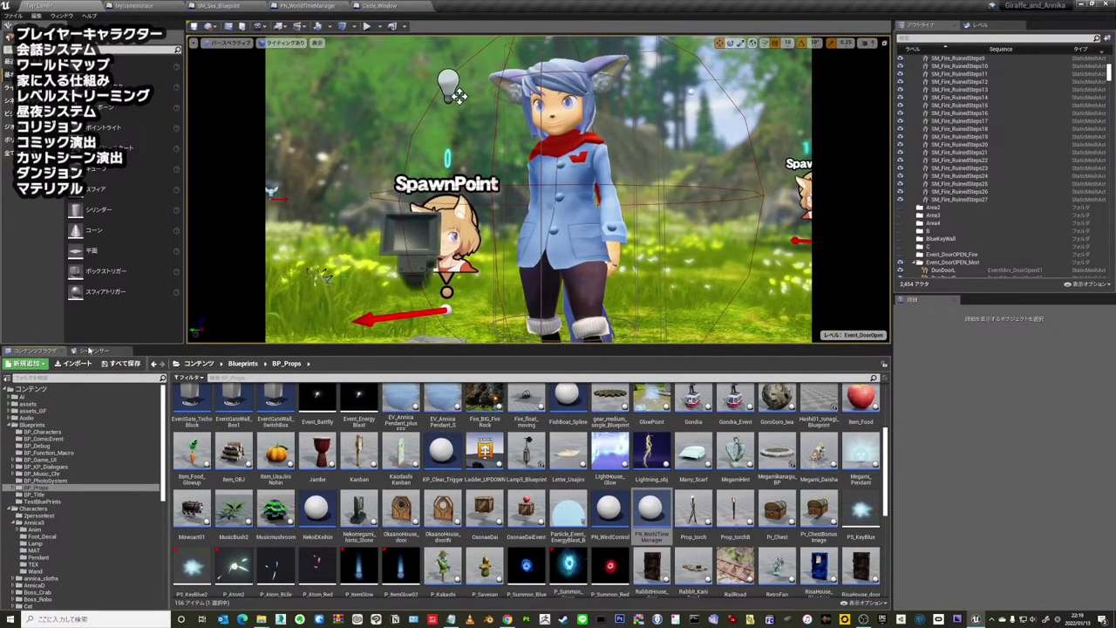
left_click(90, 351)
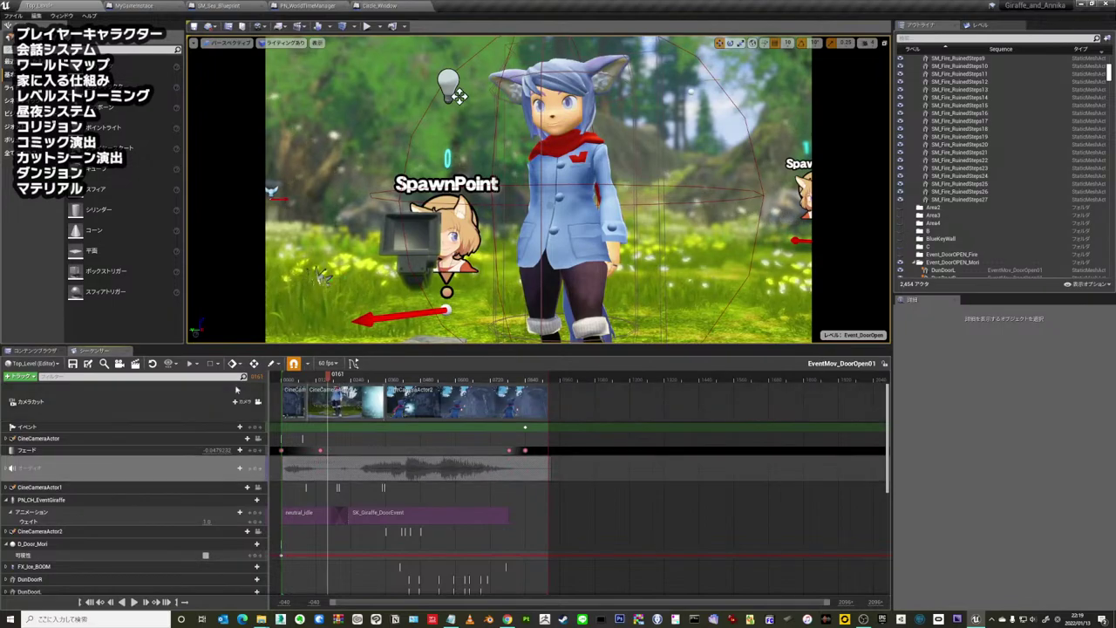
left_click(35, 350)
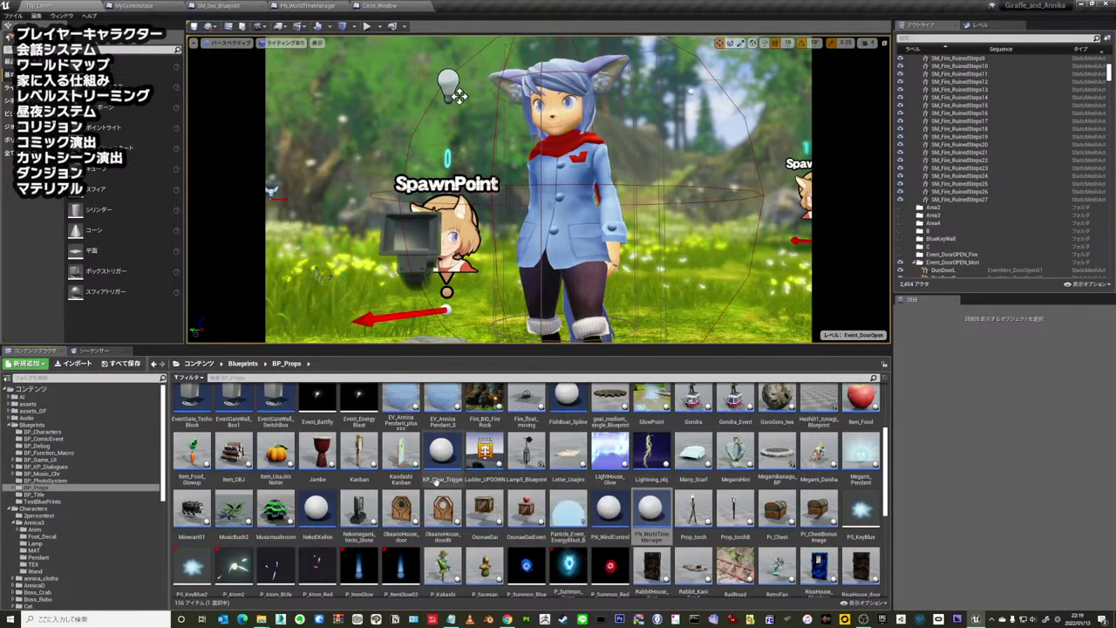
left_click(33, 424)
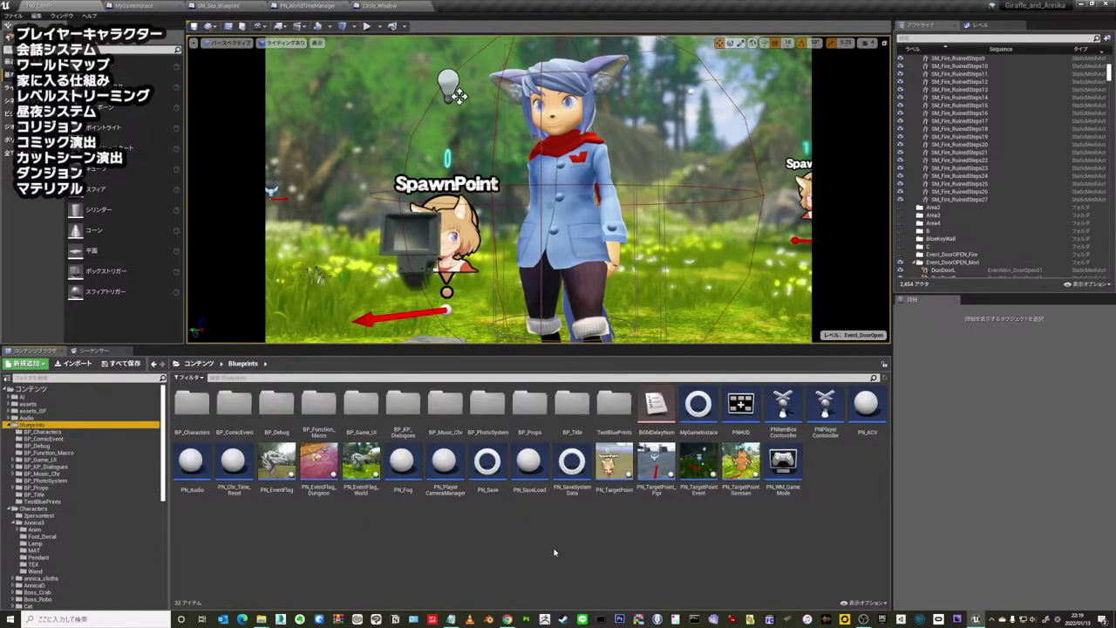
left_click(506, 511)
left_click(402, 464)
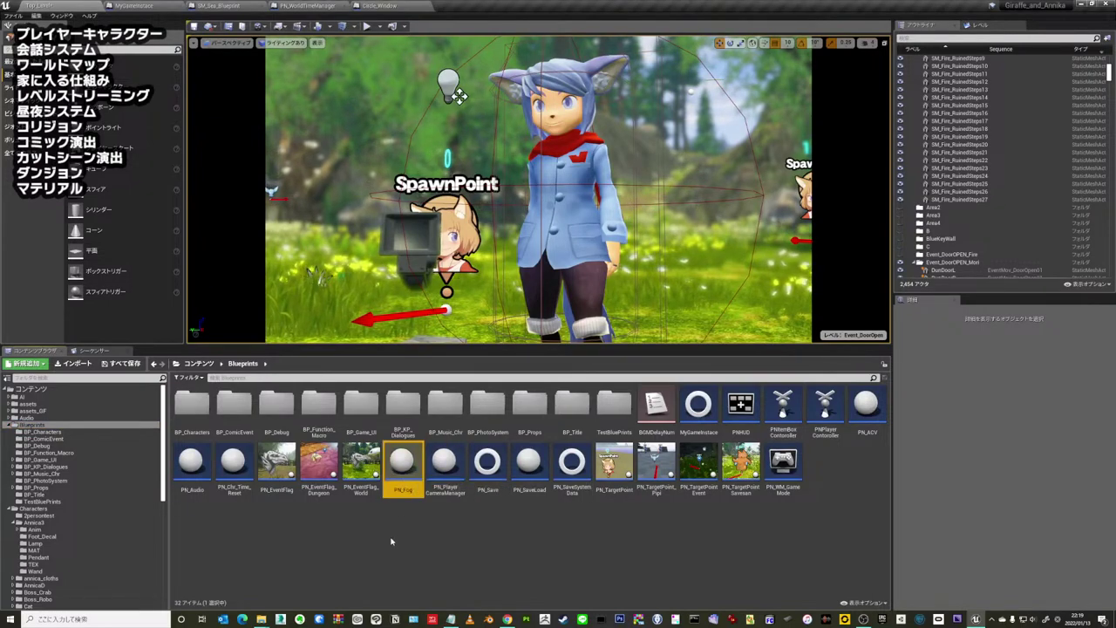
left_click_drag(294, 570, 340, 535)
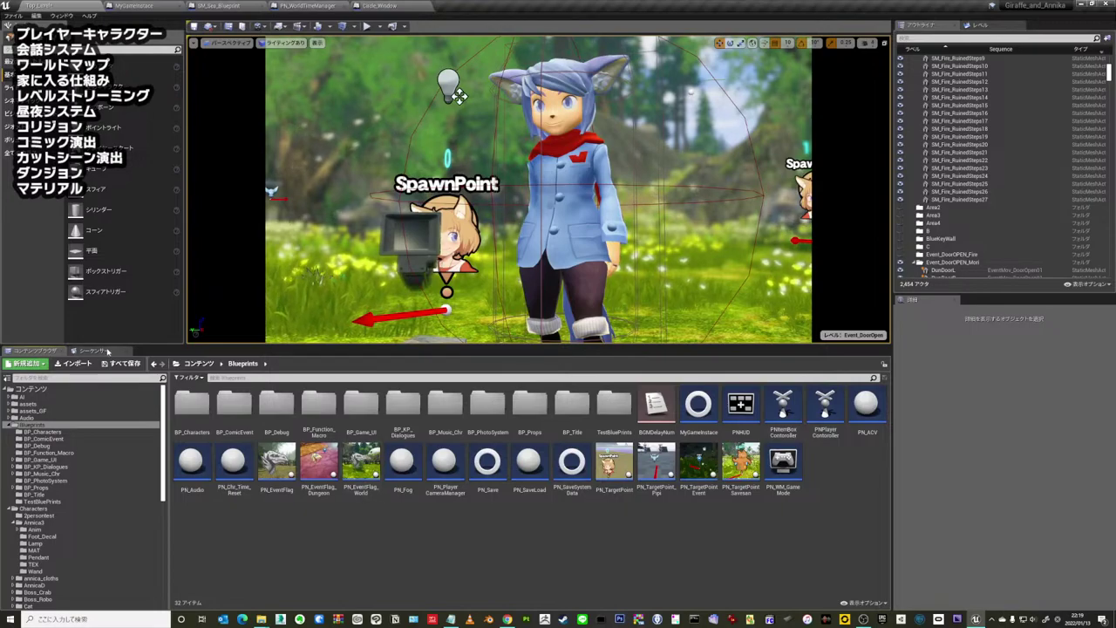
- Bring back the Sequencer and scrub from the snowy door shot at 0707 back to 0281
left_click(94, 350)
left_click_drag(342, 377, 488, 376)
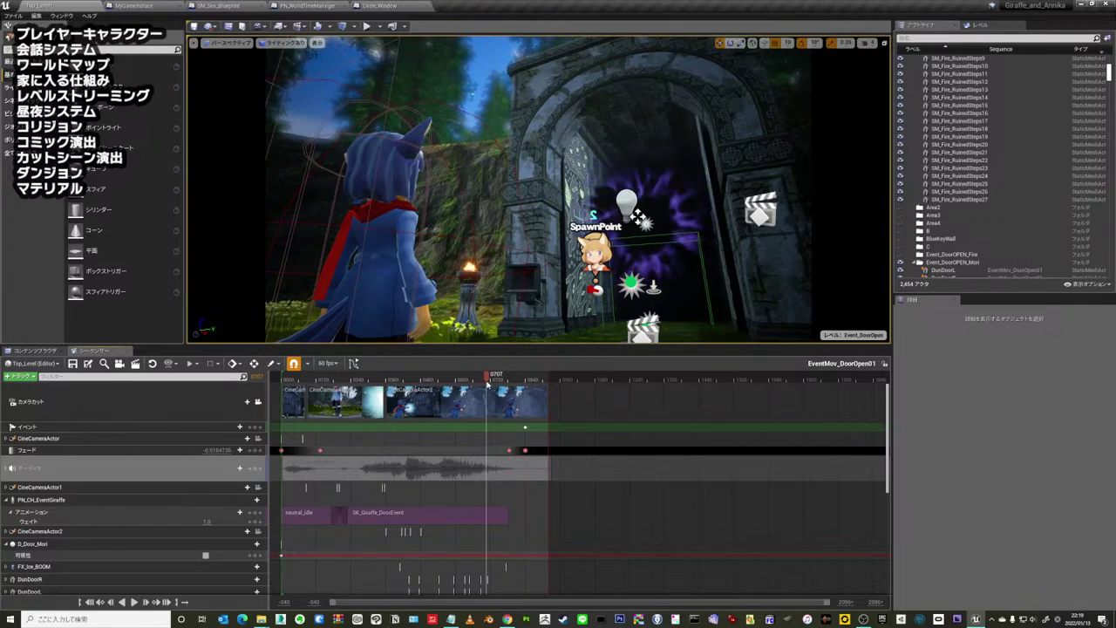
left_click(362, 376)
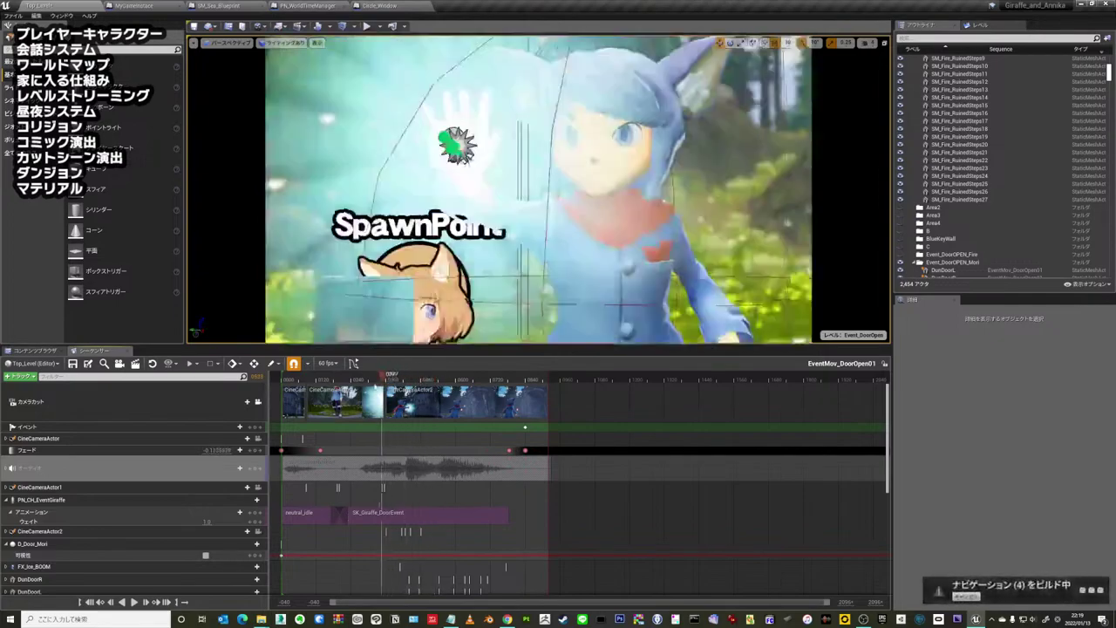
- Return to the Blueprints folder assets and select PN_Audio
left_click(35, 350)
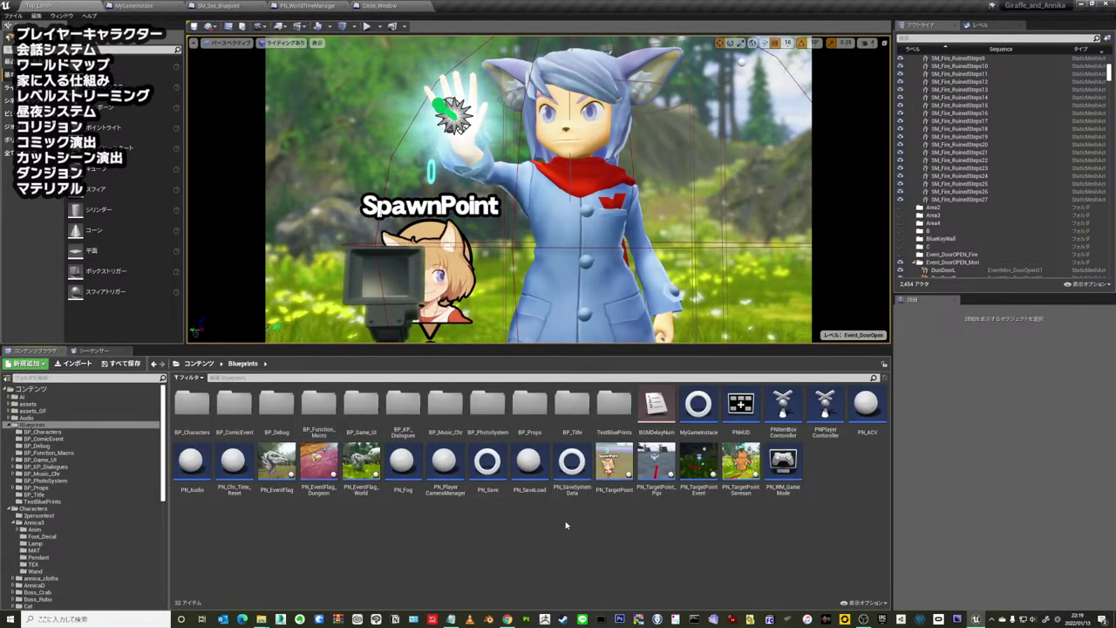
left_click(528, 464)
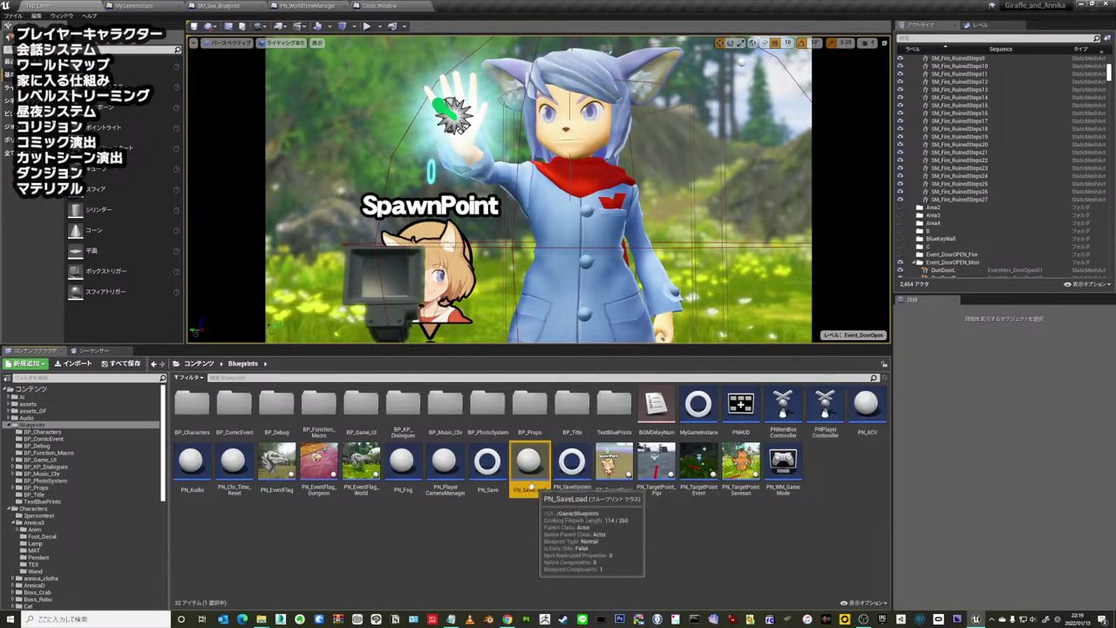
left_click(516, 523)
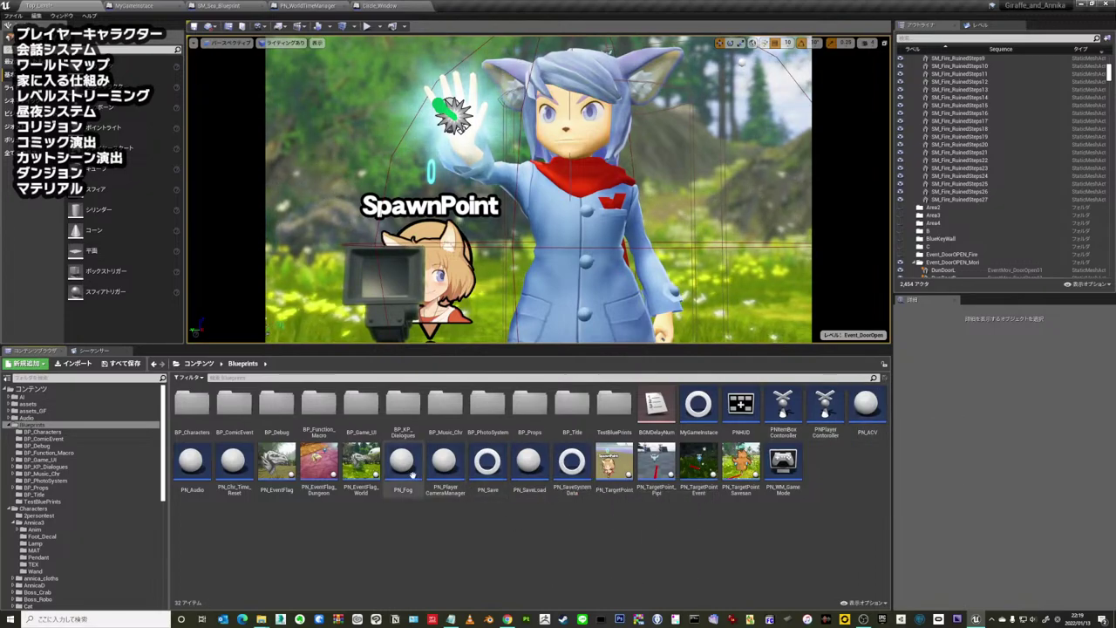
left_click(191, 462)
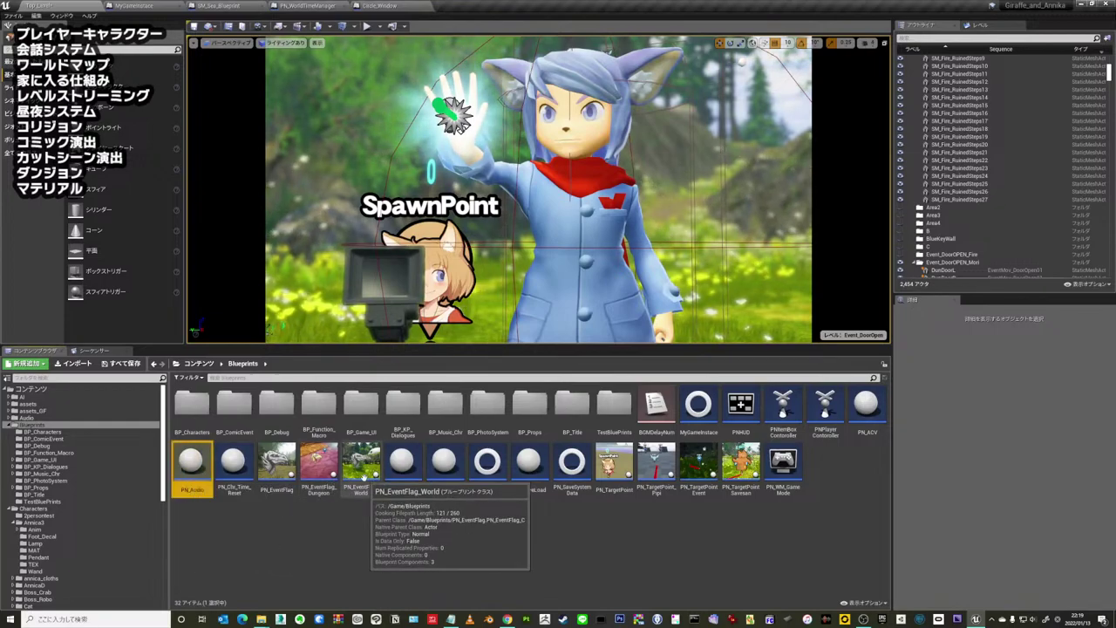
- Open the PN_EventFlag Blueprint and zoom and pan its event graph to the Play node and comment box
double_click(278, 466)
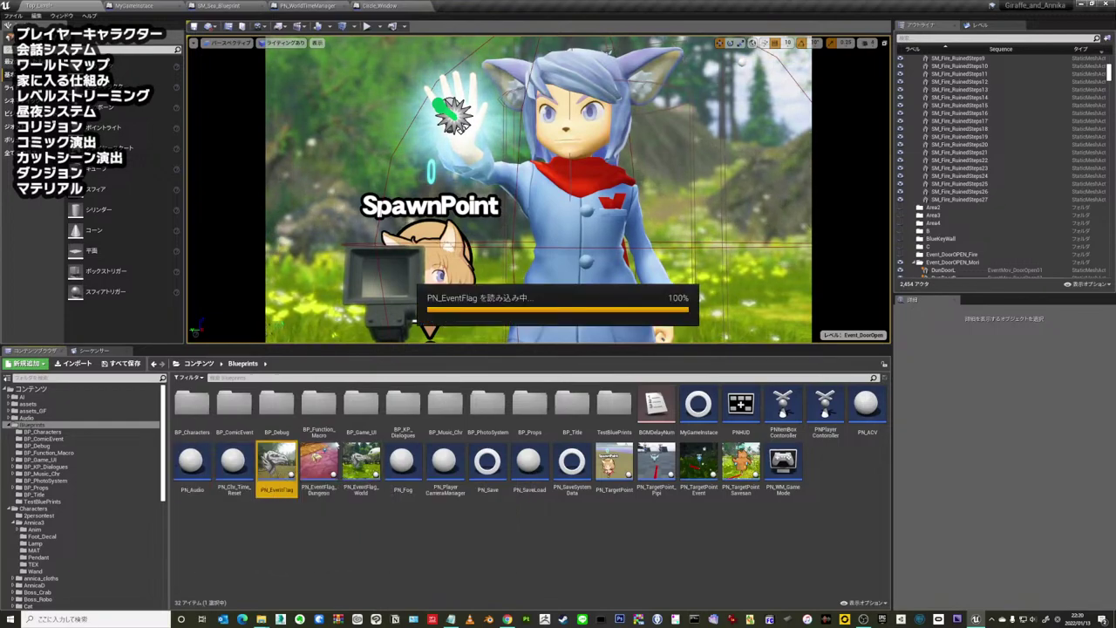
scroll(561, 194, "down", 8)
scroll(742, 270, "down", 3)
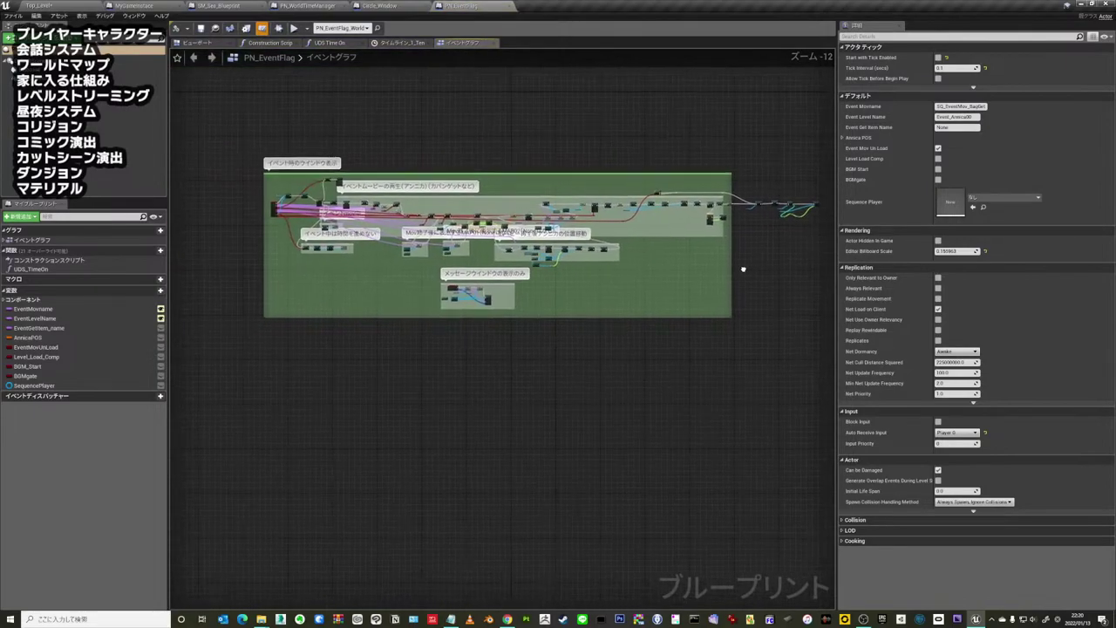
scroll(665, 256, "up", 6)
scroll(671, 244, "up", 6)
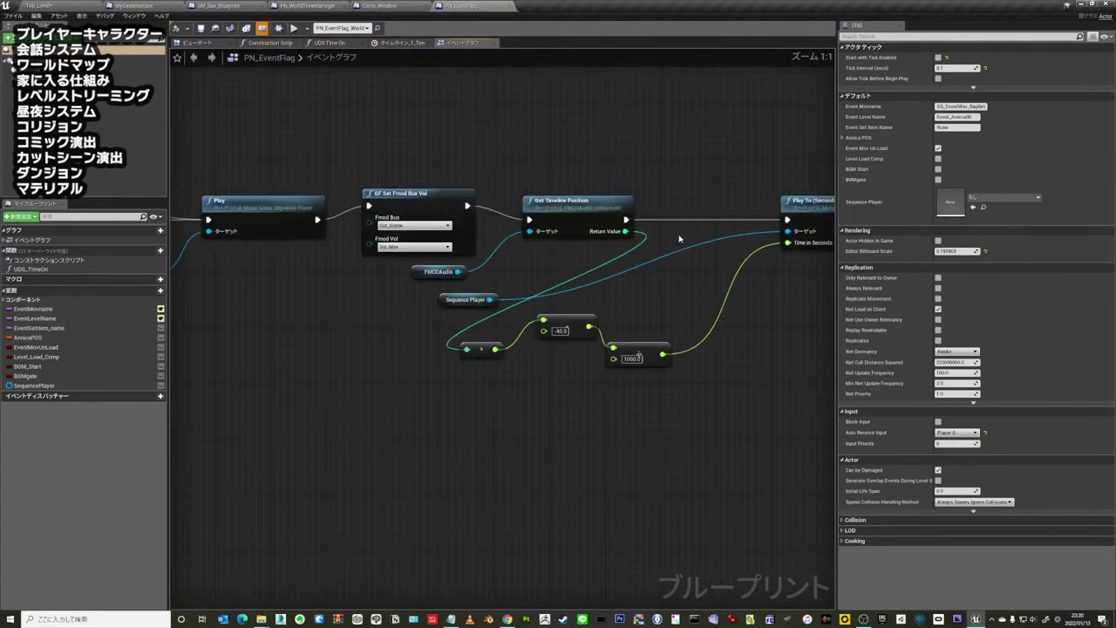
mouse_move(644, 176)
right_mouse_down()
mouse_move(701, 162)
mouse_move(855, 170)
right_mouse_up()
mouse_move(735, 149)
right_mouse_down()
mouse_move(321, 124)
mouse_move(369, 130)
right_mouse_up()
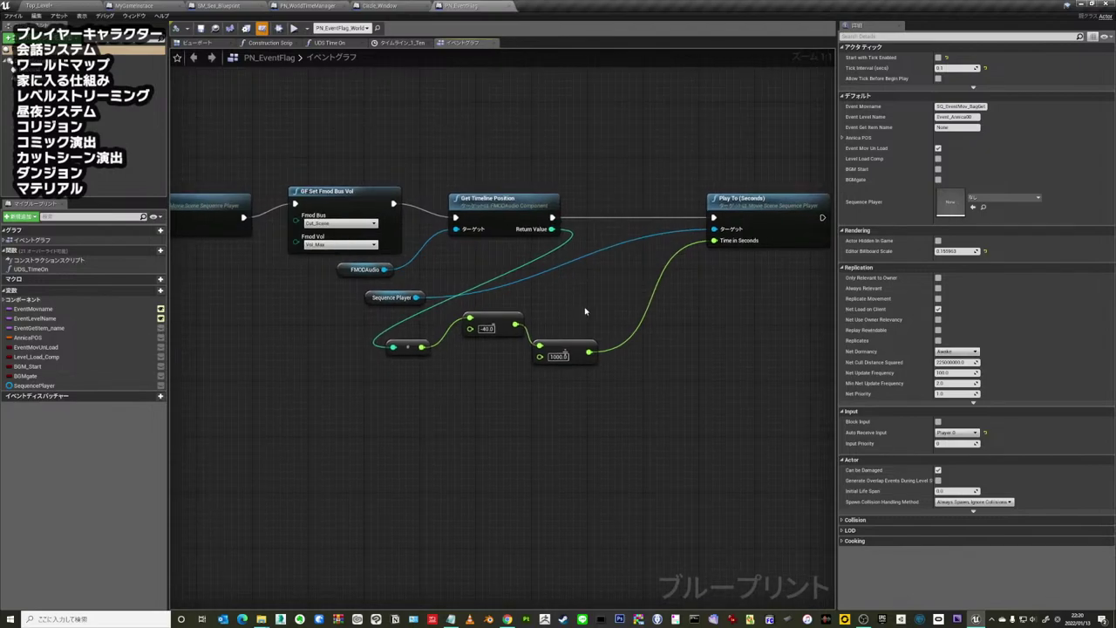
- Box-select the three math nodes, inspect the FMODAudio node, and click the -40.0 offset value
left_click_drag(682, 165, 361, 423)
left_click_drag(648, 418, 379, 332)
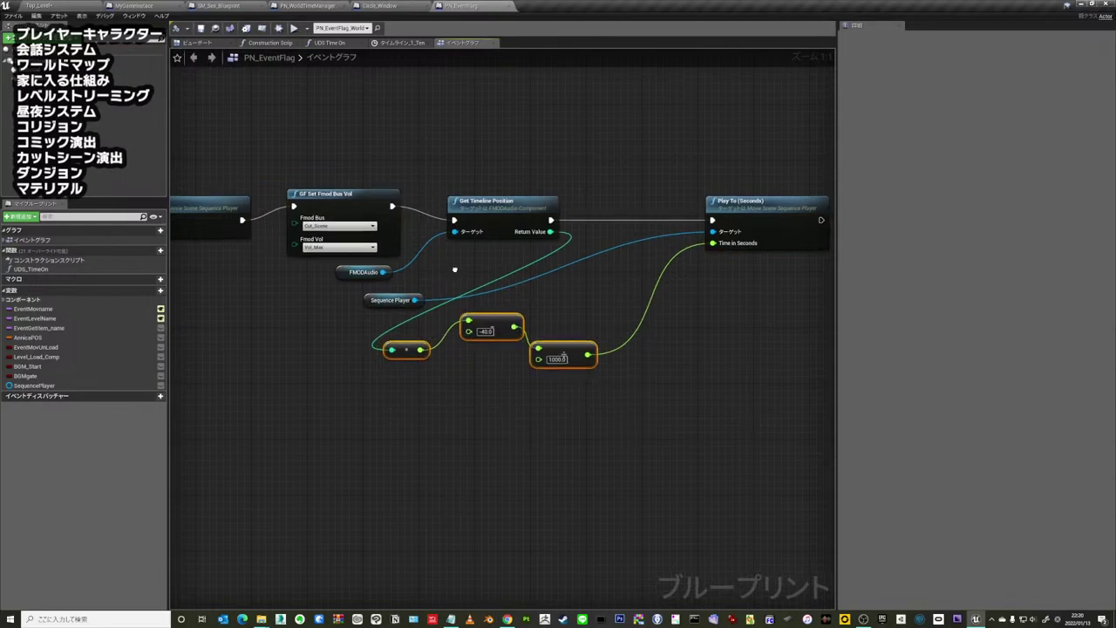
right_click_drag(400, 213, 366, 240)
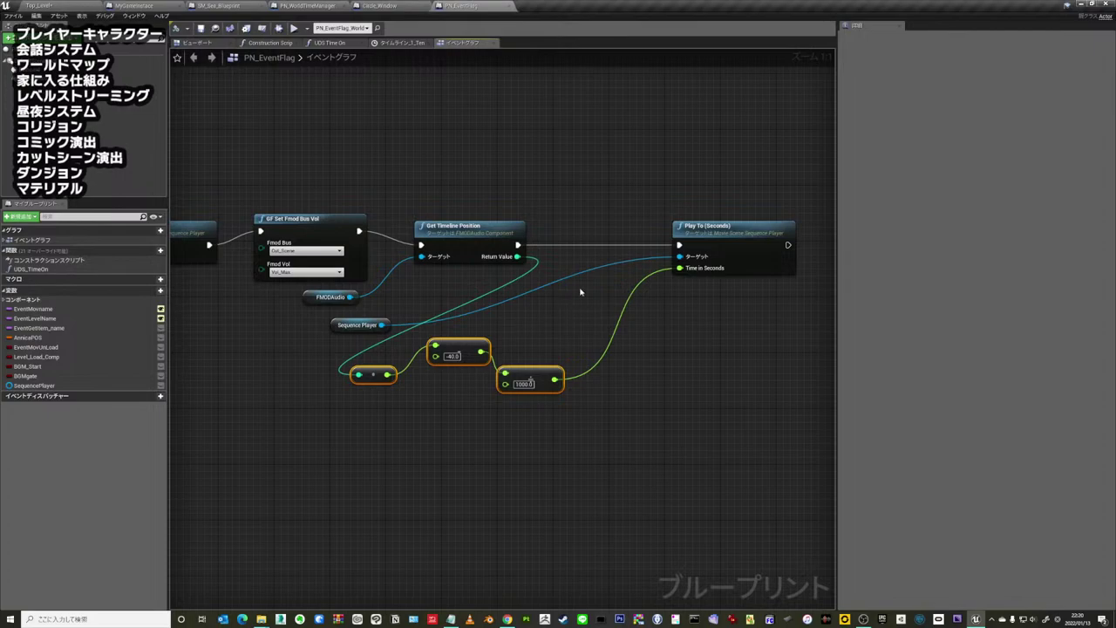
left_click(721, 203)
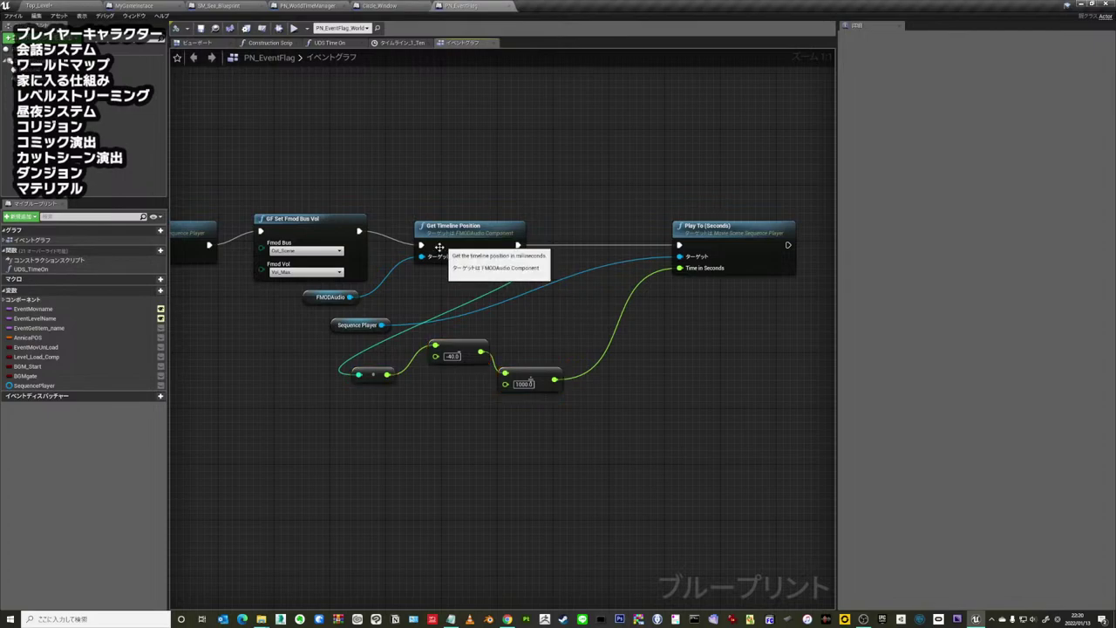
left_click_drag(321, 315, 321, 314)
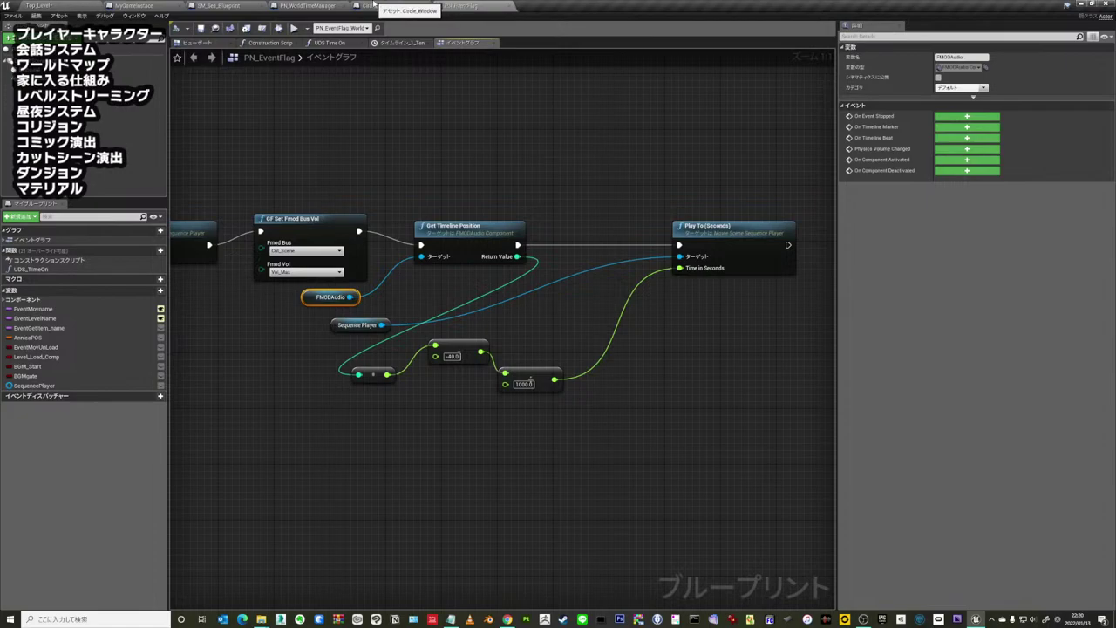
left_click(449, 372)
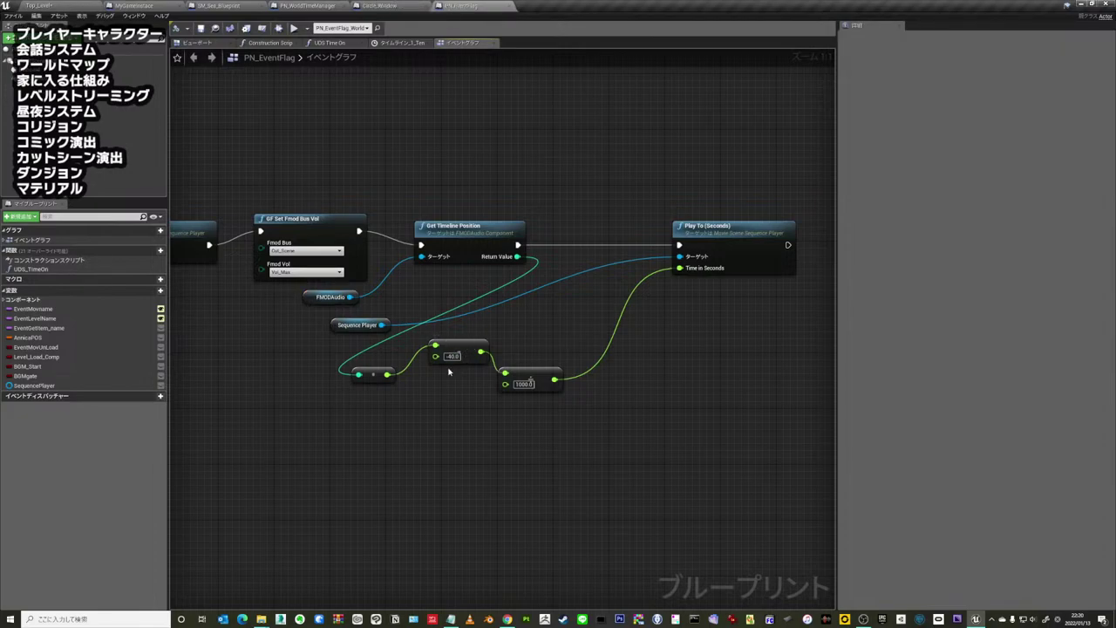
left_click(453, 359)
- Cycle through the Circle_Window, PN_WorldTimeManager, SM_Sea_Blueprint and MyGameInstance tabs back to Top_Level
left_click(421, 5)
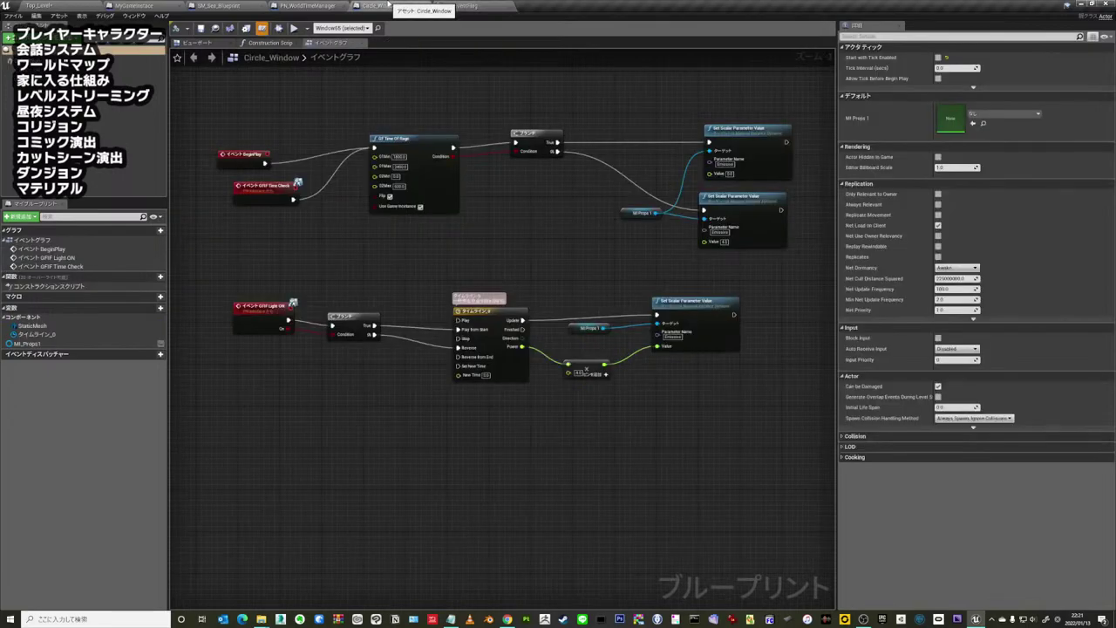
left_click(313, 5)
left_click(223, 5)
left_click(136, 5)
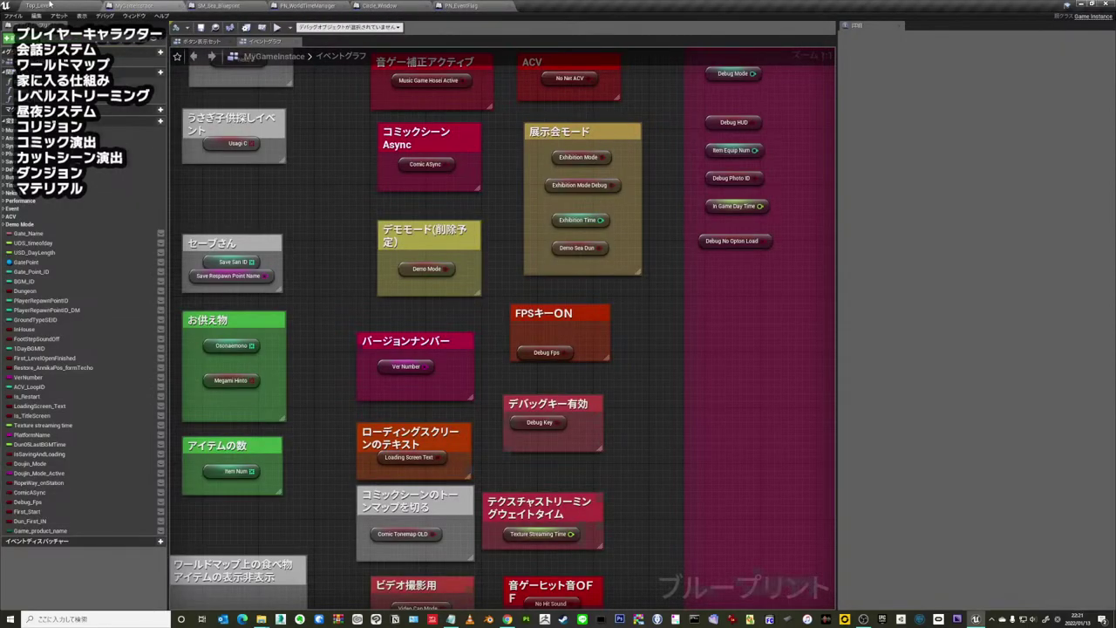
left_click(75, 5)
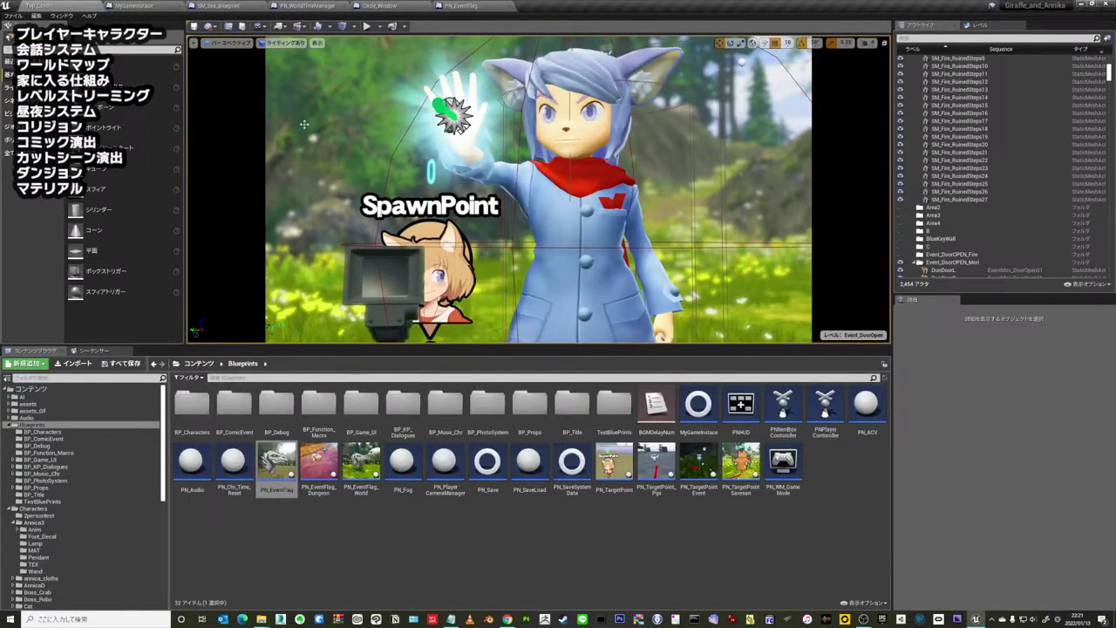
- Open and close the Sequencer, turn toward the stone wall, and collapse the Area01 Outliner folder
left_click(94, 351)
left_click(127, 350)
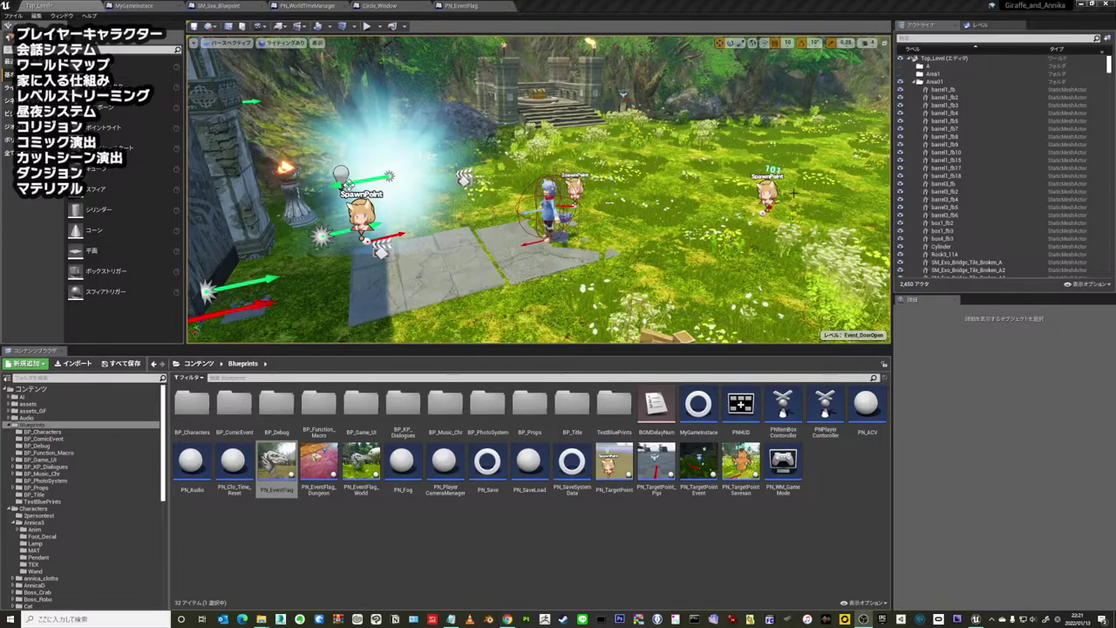
mouse_move(615, 216)
right_mouse_down()
mouse_move(620, 187)
mouse_move(601, 189)
right_mouse_up()
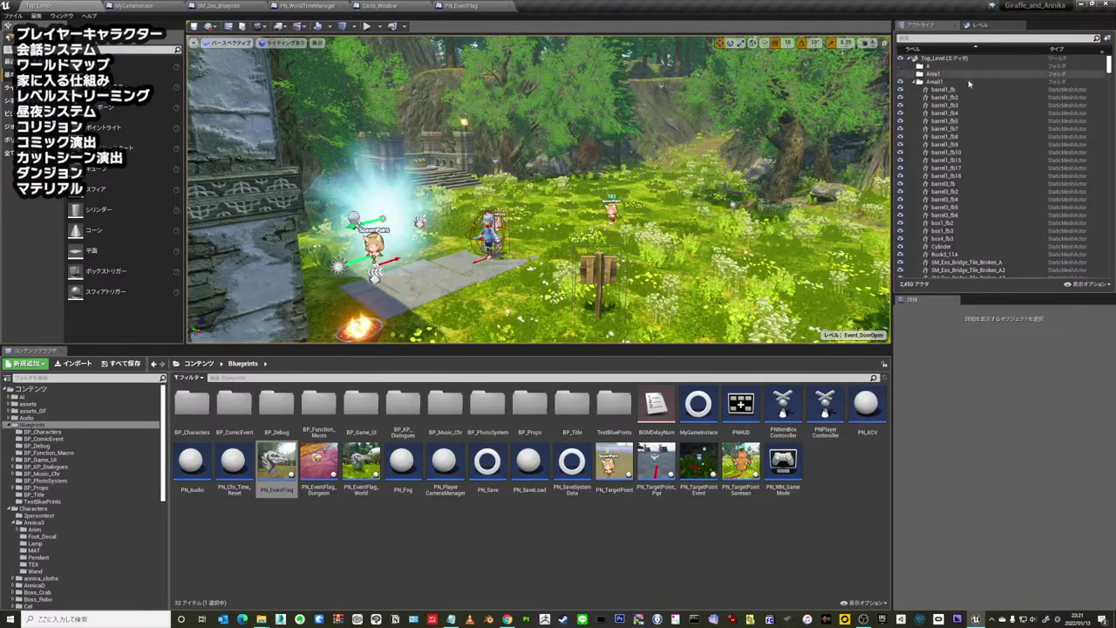
left_click(915, 82)
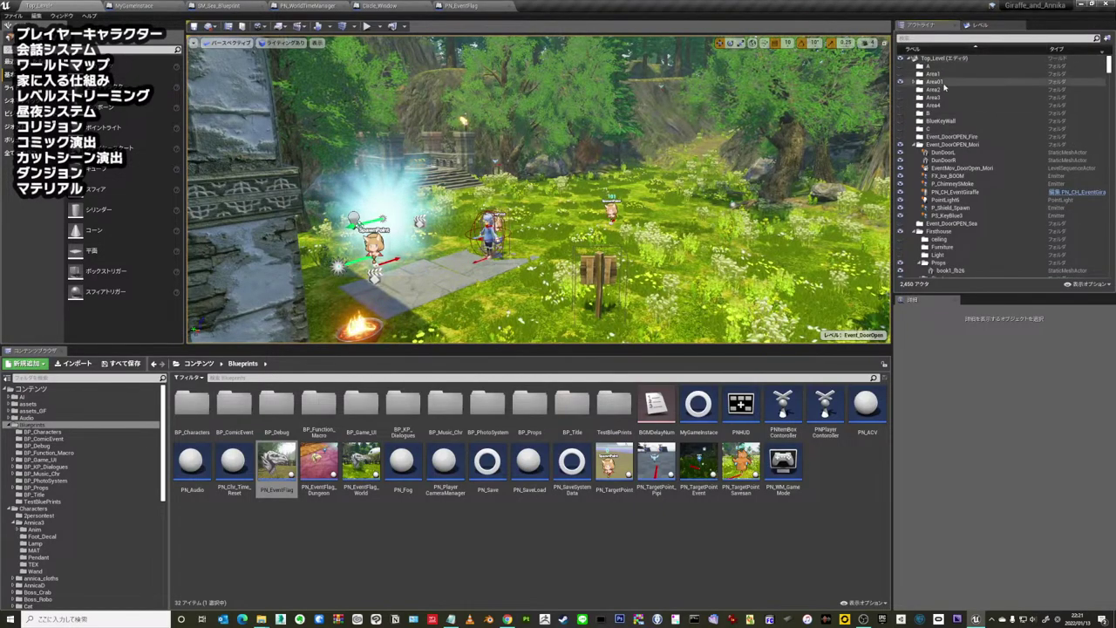
left_click(943, 82)
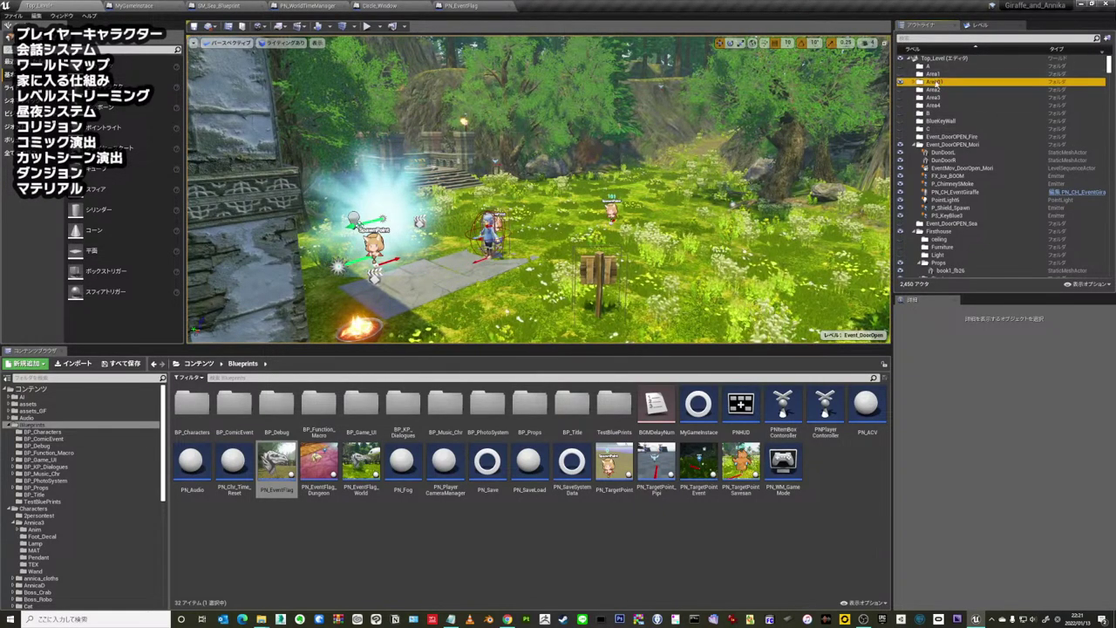
- Select Event_DoorOpen in the Levels list and fly toward the clearing and mossy rock wall
left_click(980, 25)
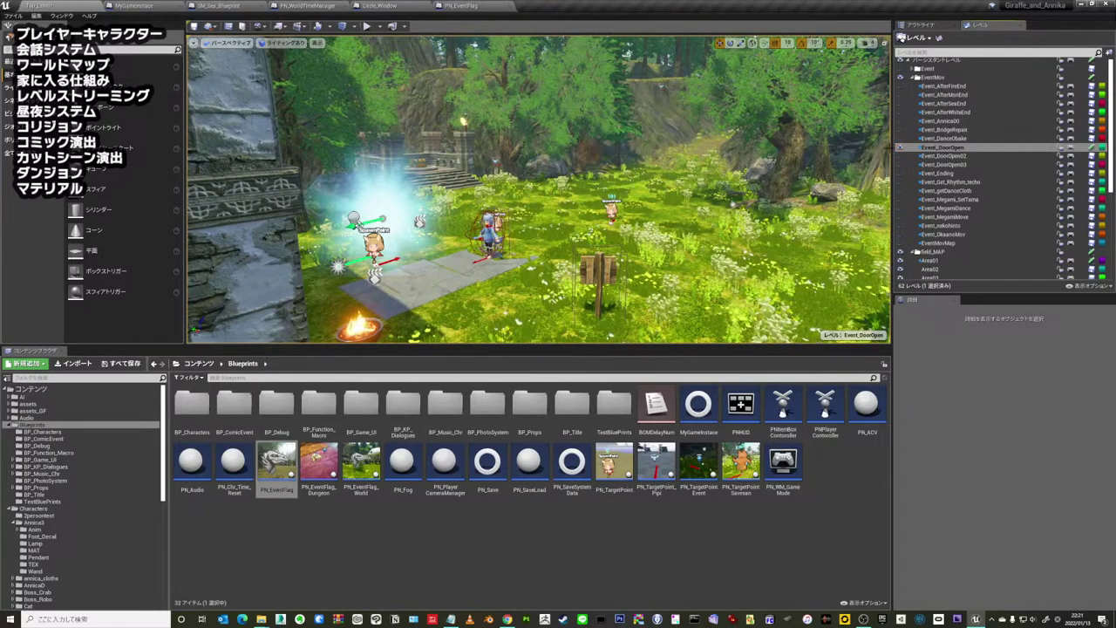
left_click(901, 145)
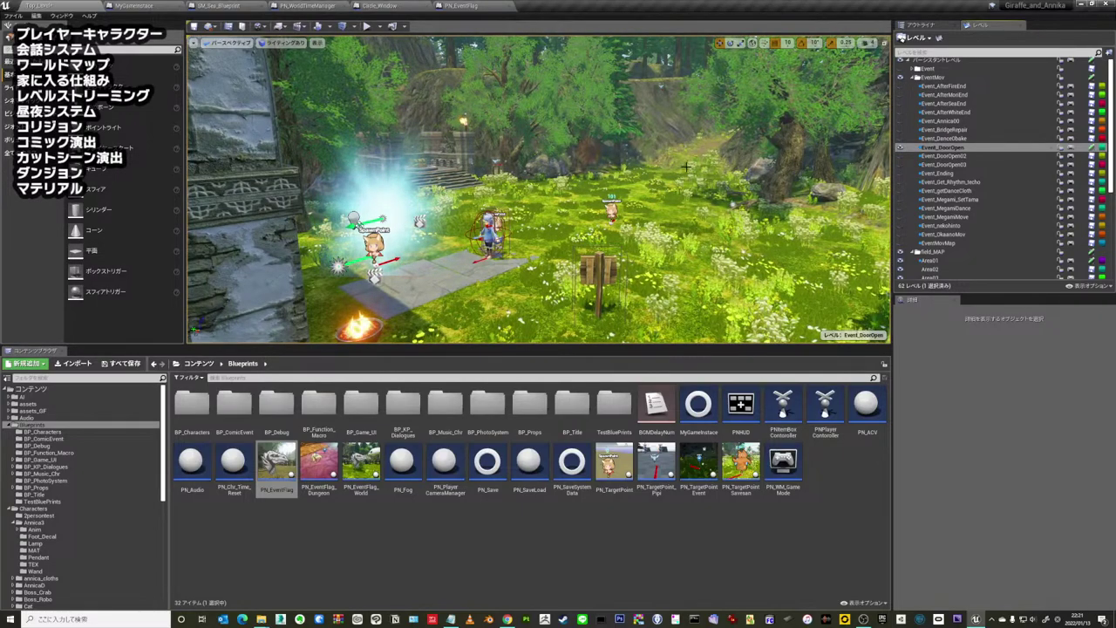
mouse_move(661, 230)
right_mouse_down()
mouse_move(636, 219)
mouse_move(627, 236)
right_mouse_up()
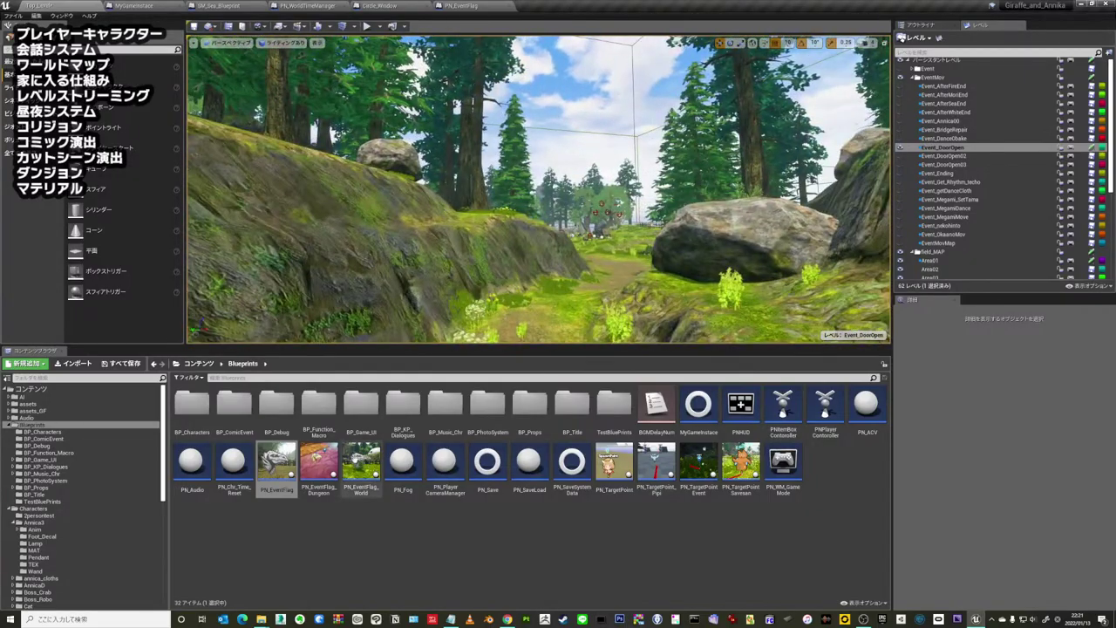
left_click(316, 573)
right_click_drag(478, 333, 493, 293)
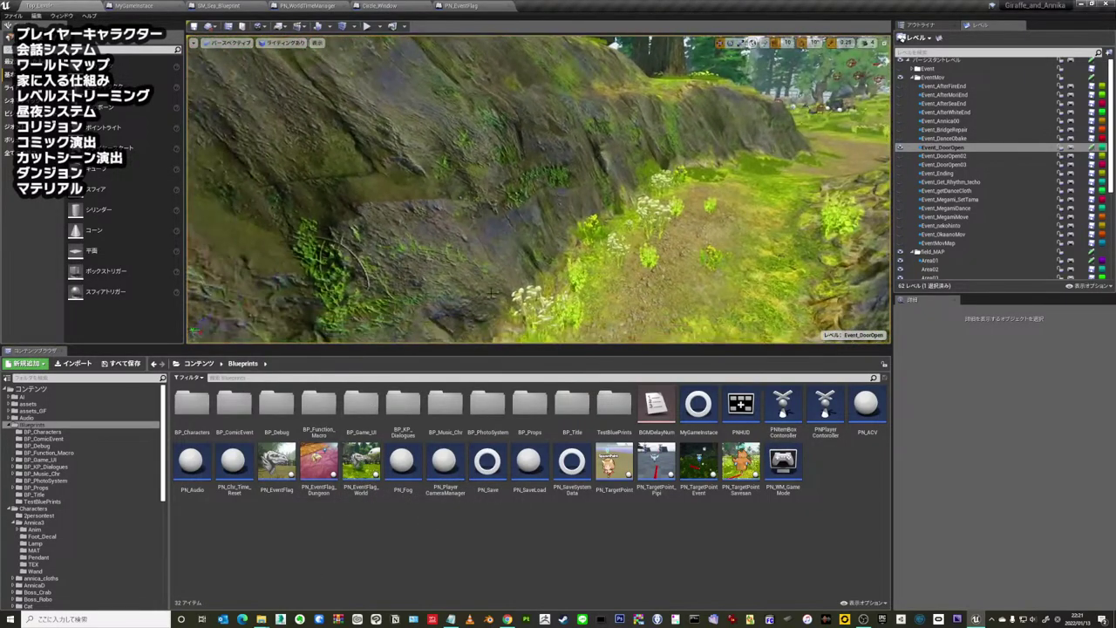
- Browse to Maps > ComicEvents and open ComicEvent02 without saving the current level
left_click(67, 510)
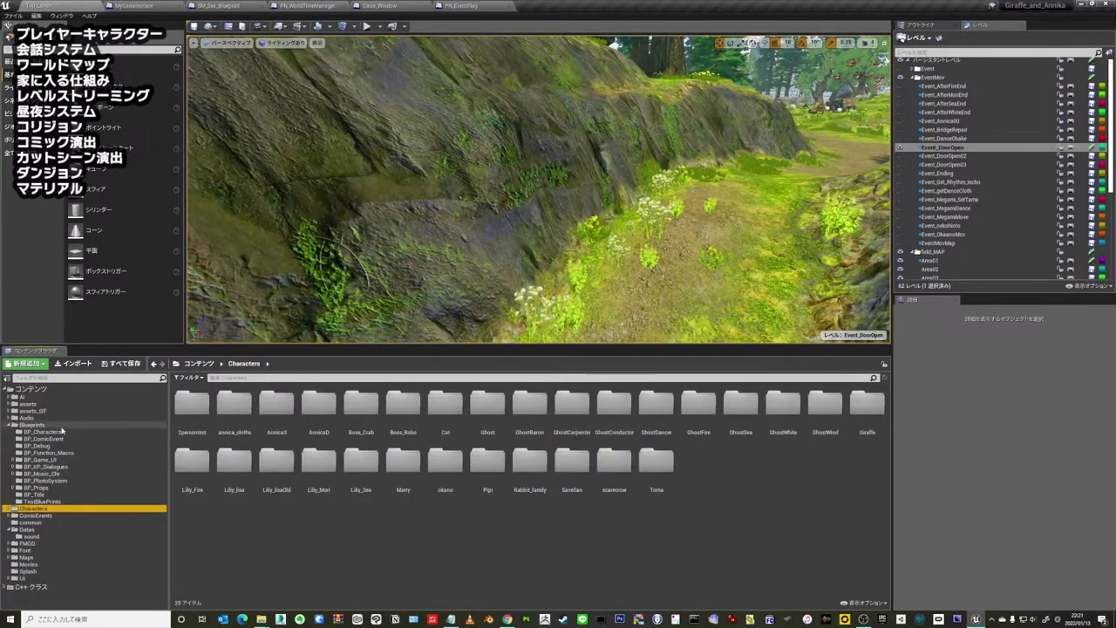
key("alt+Left")
double_click(34, 481)
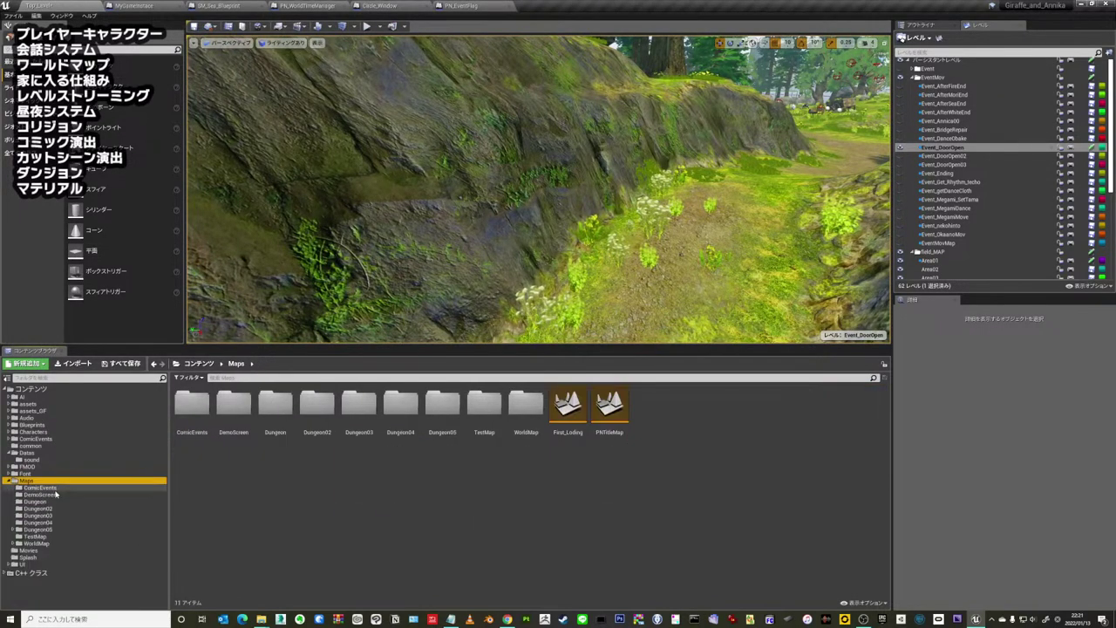
left_click(40, 488)
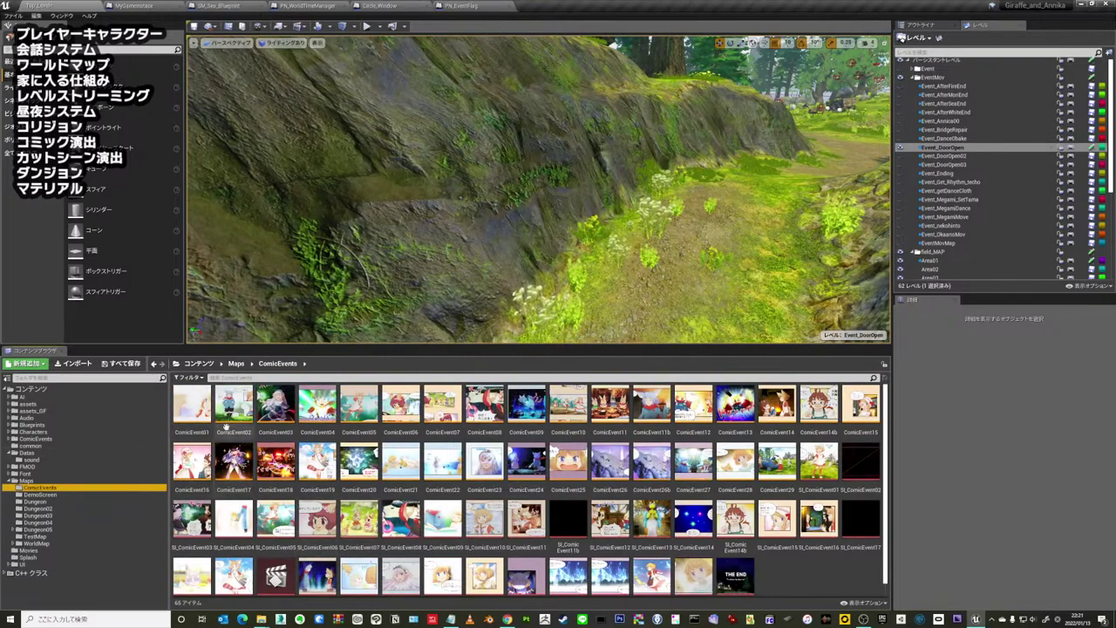
left_click(194, 408)
double_click(232, 422)
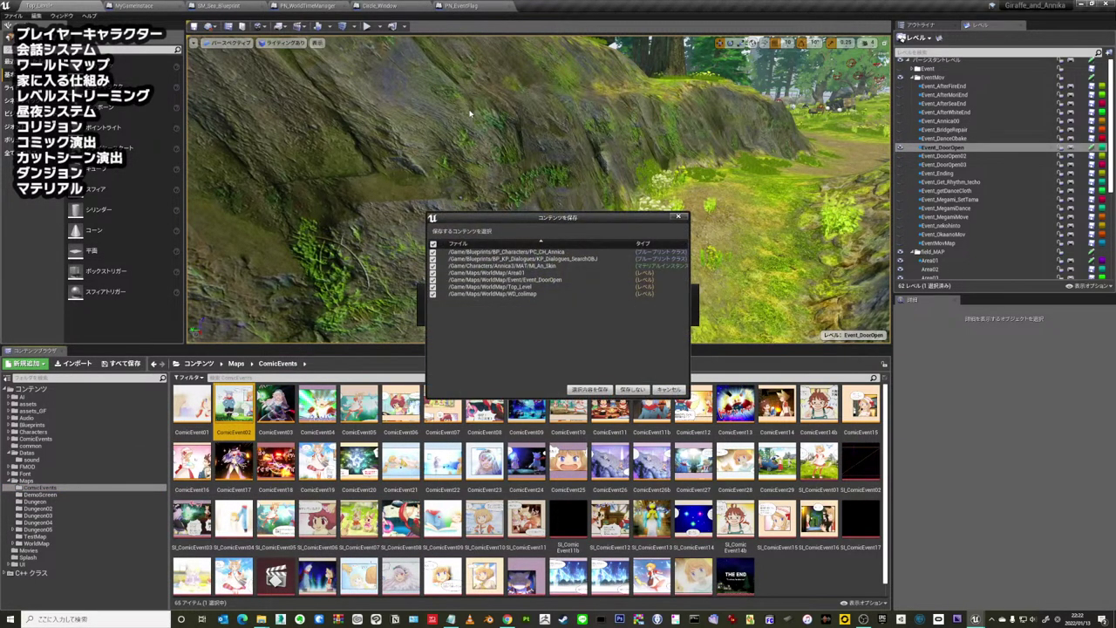
left_click(632, 390)
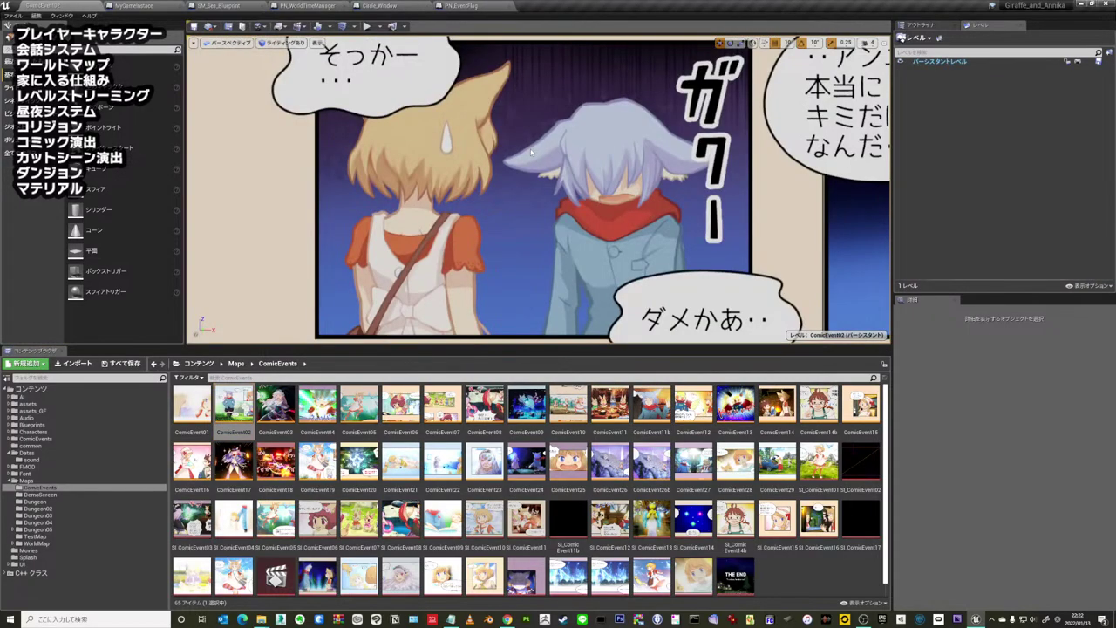
- Enlarge the 3D viewport and orbit closer around the tall comic panel wall
left_click_drag(548, 347, 547, 441)
middle_click_drag(692, 285, 491, 228)
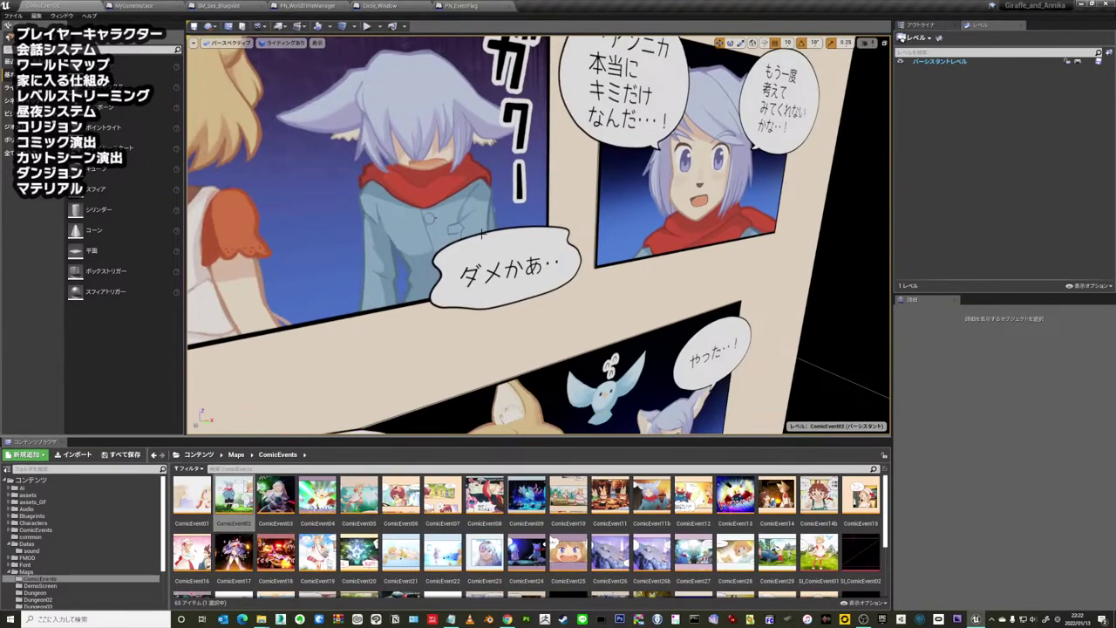
scroll(481, 233, "down", 5)
scroll(481, 234, "down", 3)
scroll(481, 233, "down", 2)
scroll(481, 234, "down", 2)
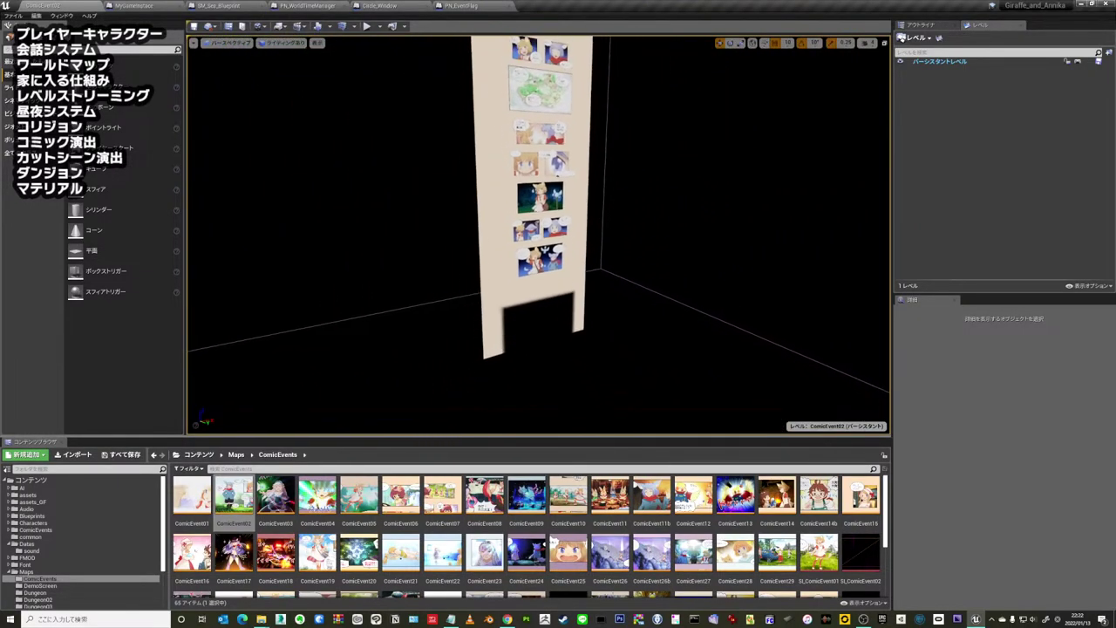
right_click_drag(471, 120, 470, 120)
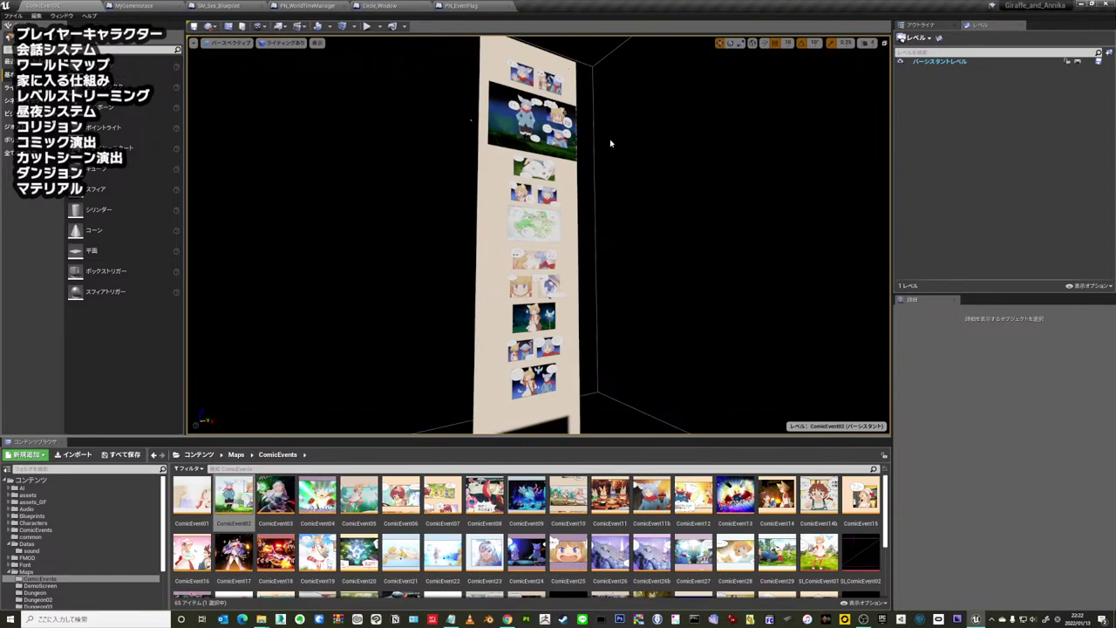
mouse_move(470, 120)
right_mouse_down()
mouse_move(437, 170)
mouse_move(299, 83)
mouse_move(381, 156)
mouse_move(403, 156)
right_mouse_up()
- Select a comic sprite, then play and scrub through the comic panels in the sequence
left_click(299, 82)
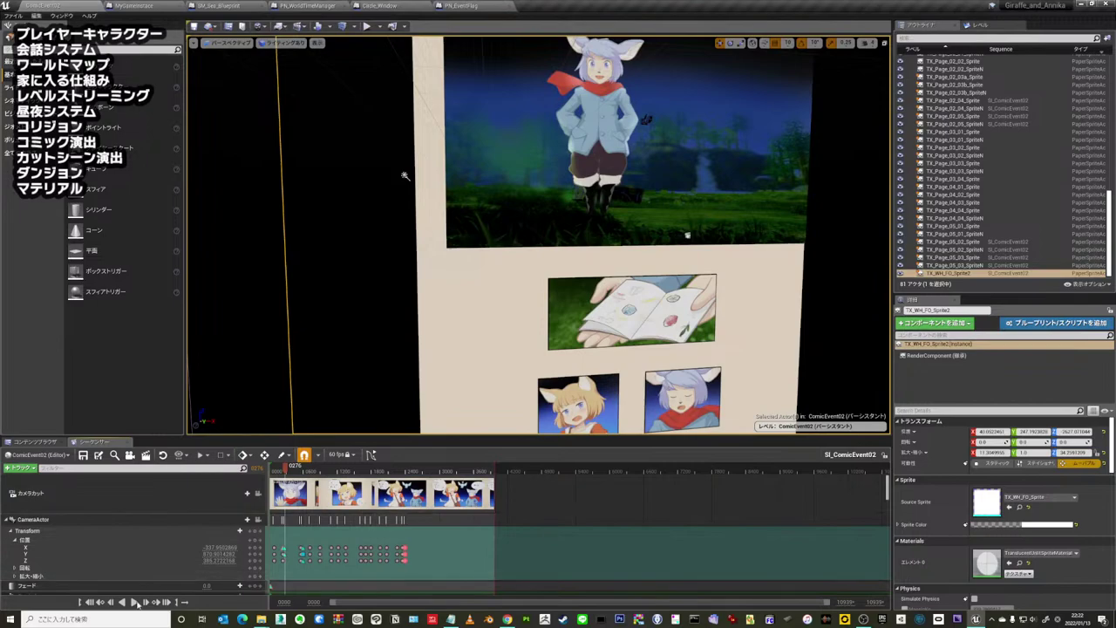
left_click(133, 602)
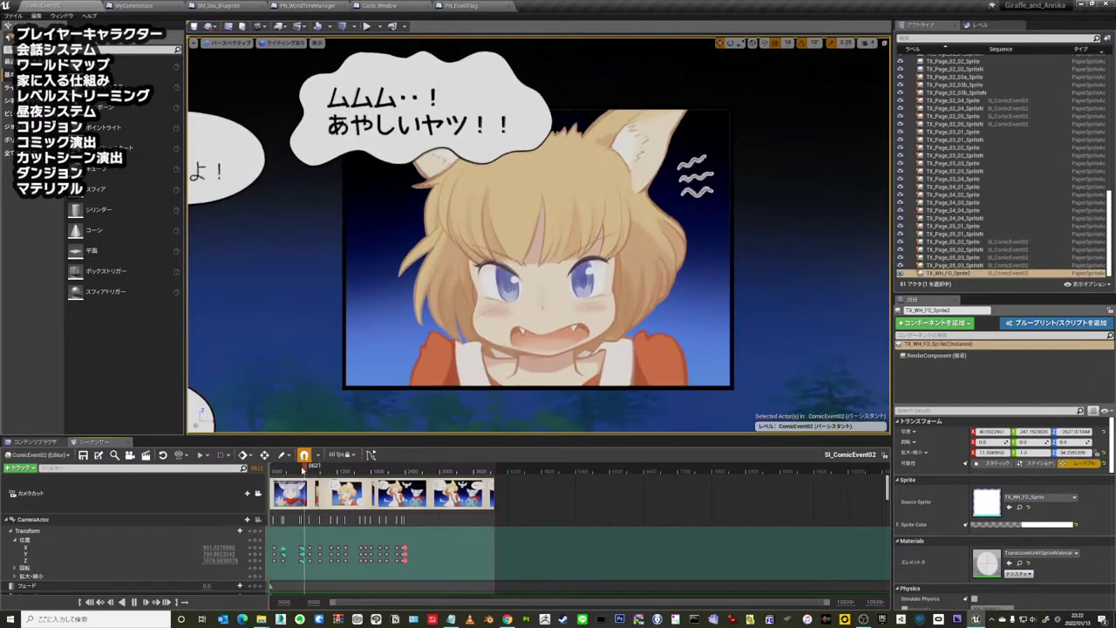
mouse_move(305, 469)
left_mouse_down()
mouse_move(286, 471)
mouse_move(422, 470)
left_mouse_up()
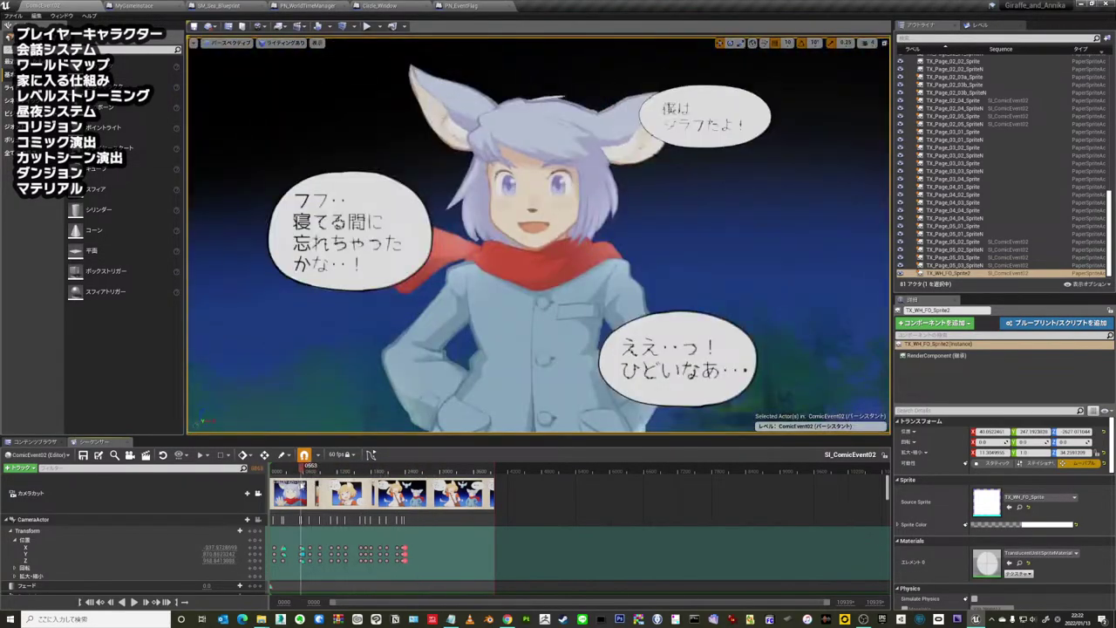
left_click_drag(422, 471, 286, 470)
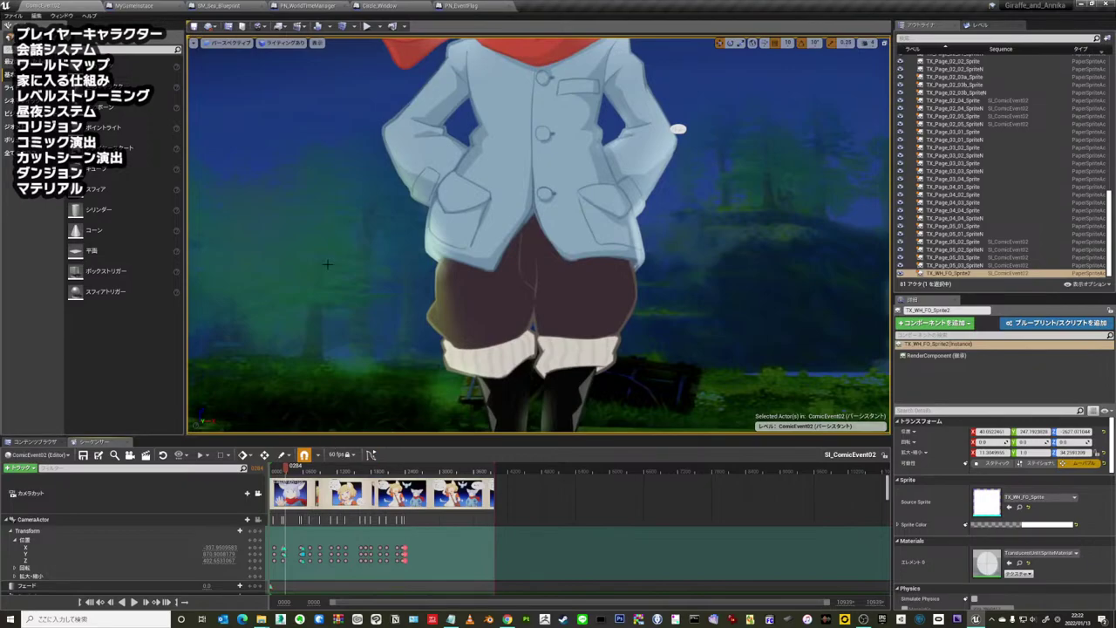
- Unlock the viewport from the sequence camera, orbit to face the comic page, and clear the selection
left_click(258, 495)
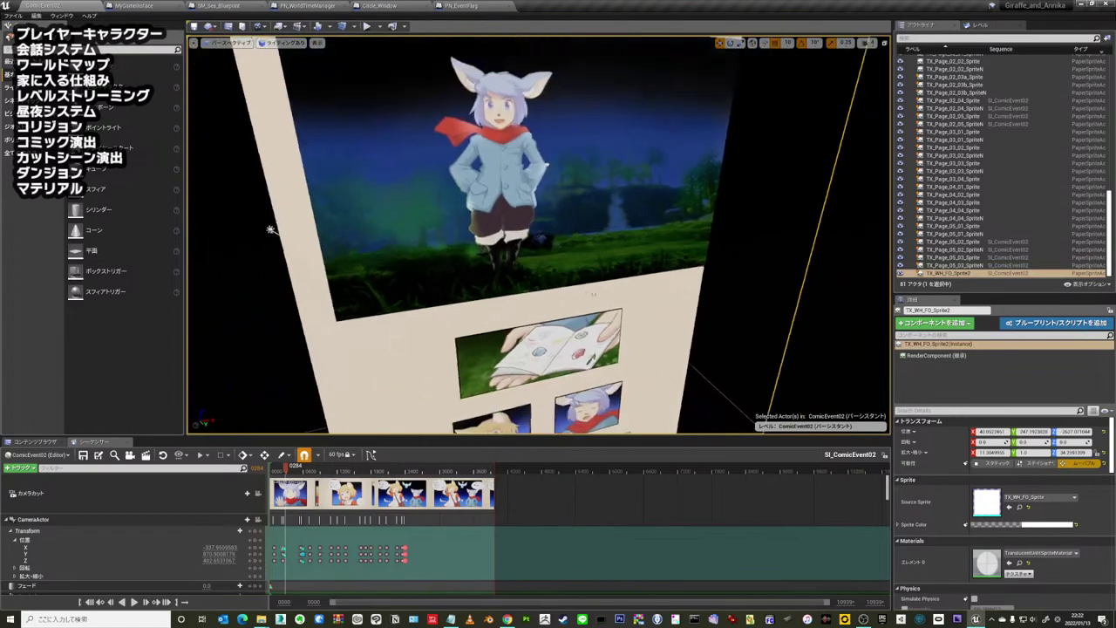
left_click_drag(270, 229, 401, 289, "alt")
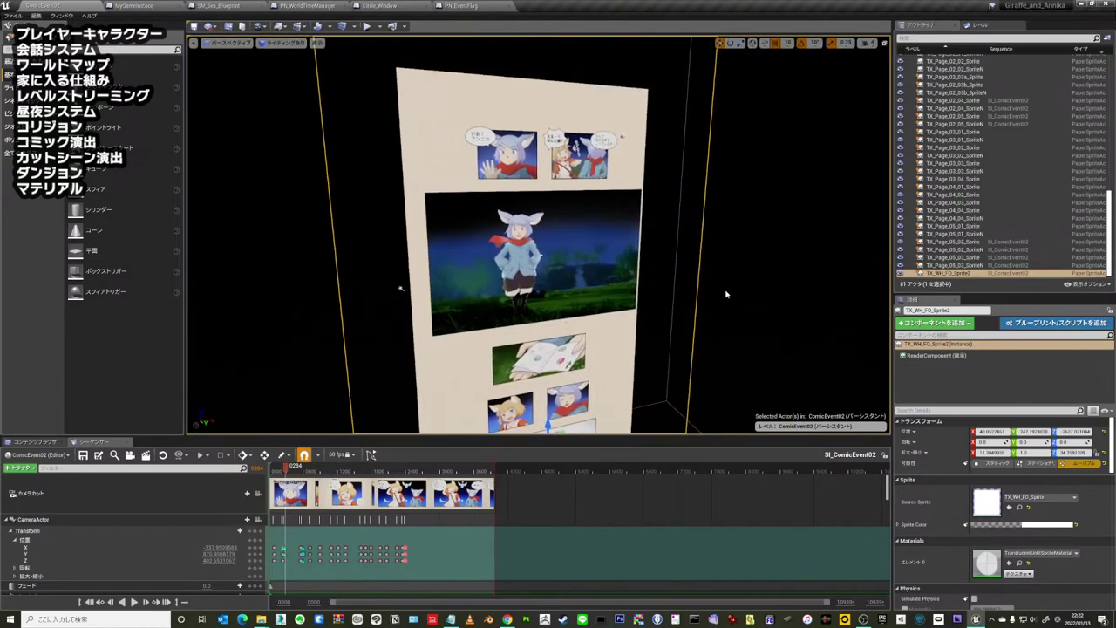
left_click(746, 260)
left_click(400, 289)
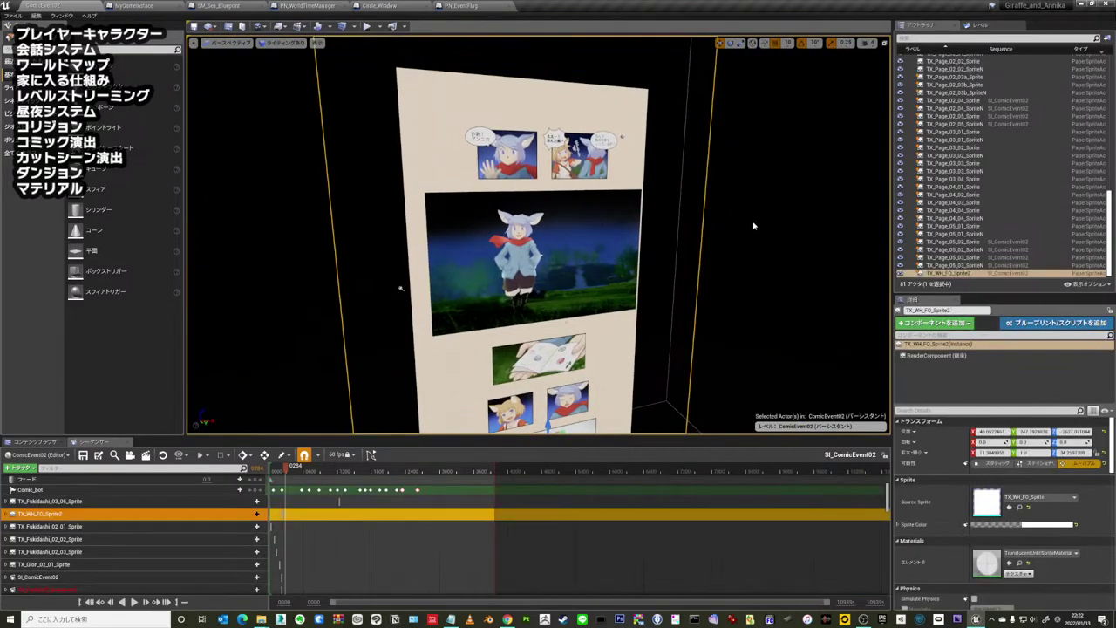
scroll(403, 274, "up", 4)
left_click_drag(403, 264, 305, 324, "alt")
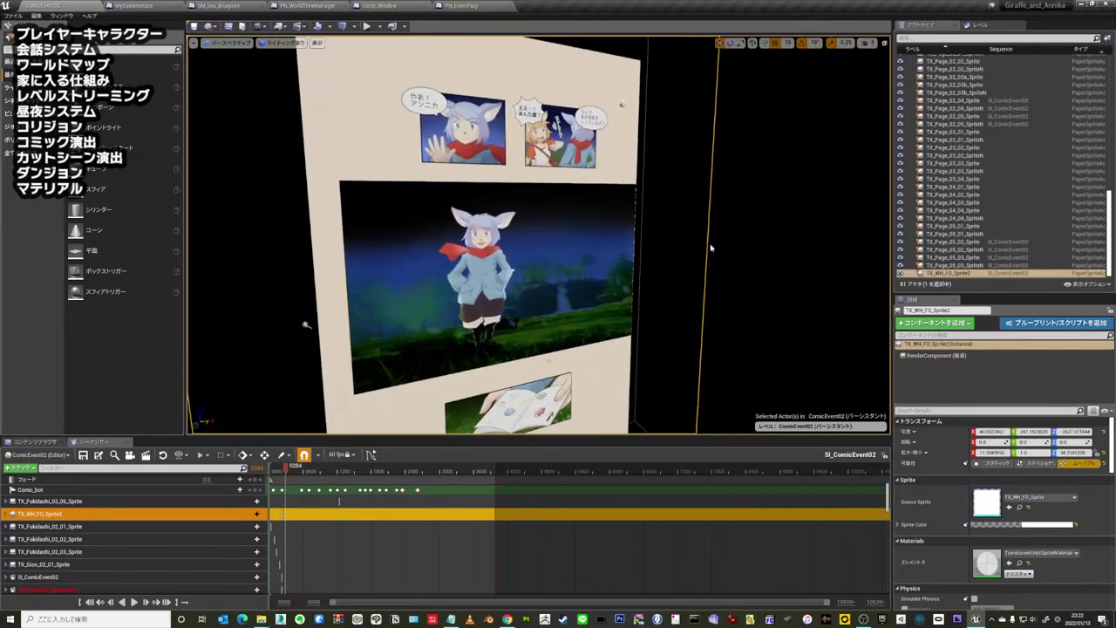
scroll(970, 214, "up", 8)
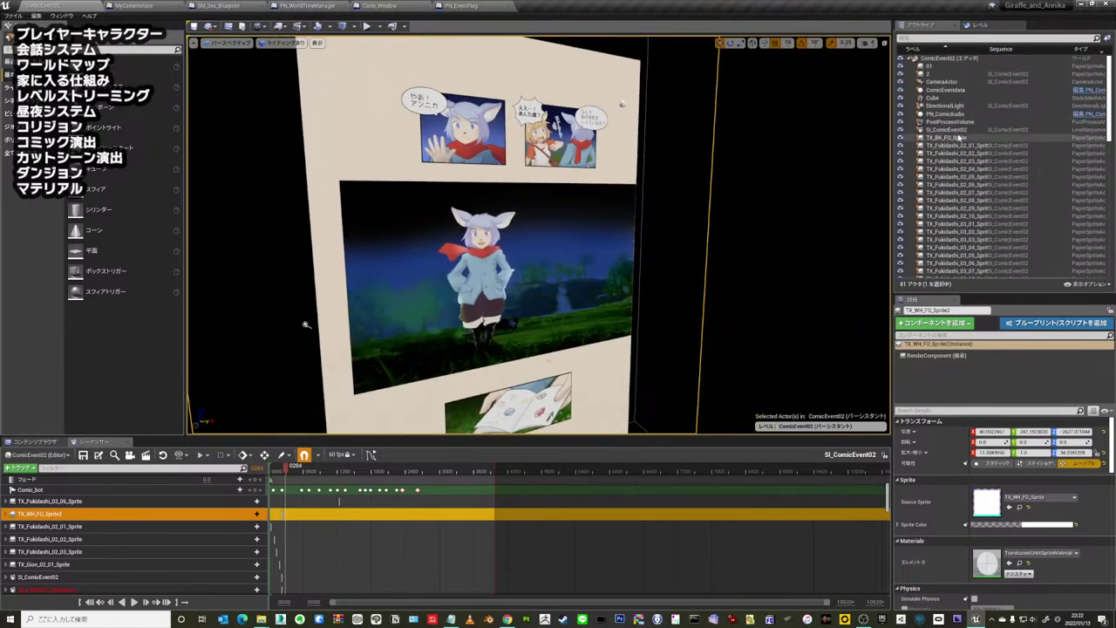
scroll(963, 200, "down", 10)
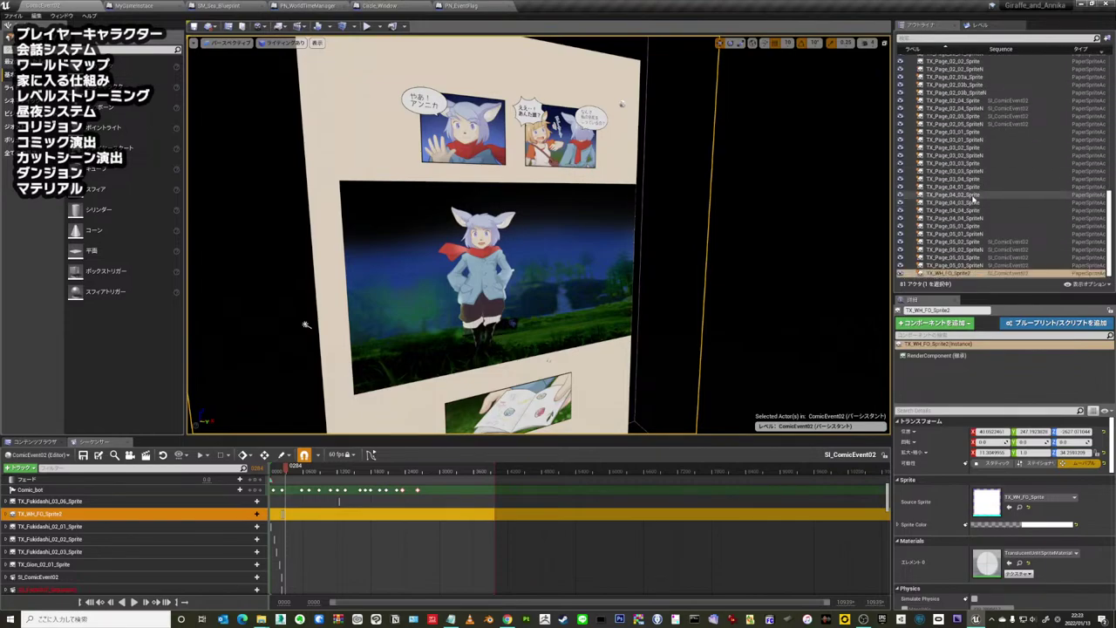
left_click(965, 250)
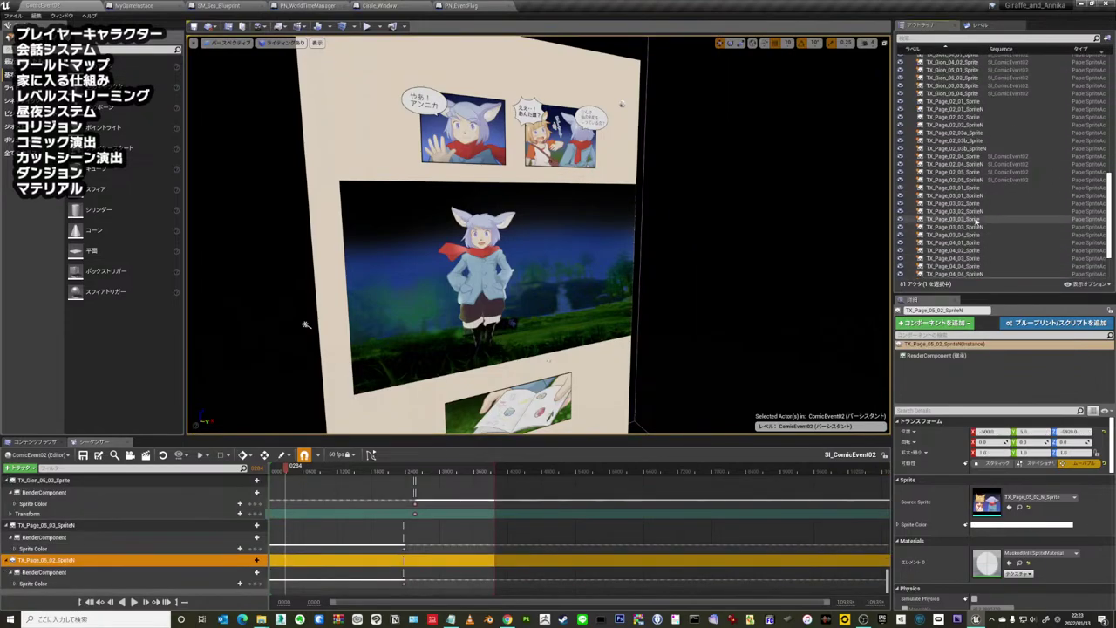
scroll(968, 218, "up", 9)
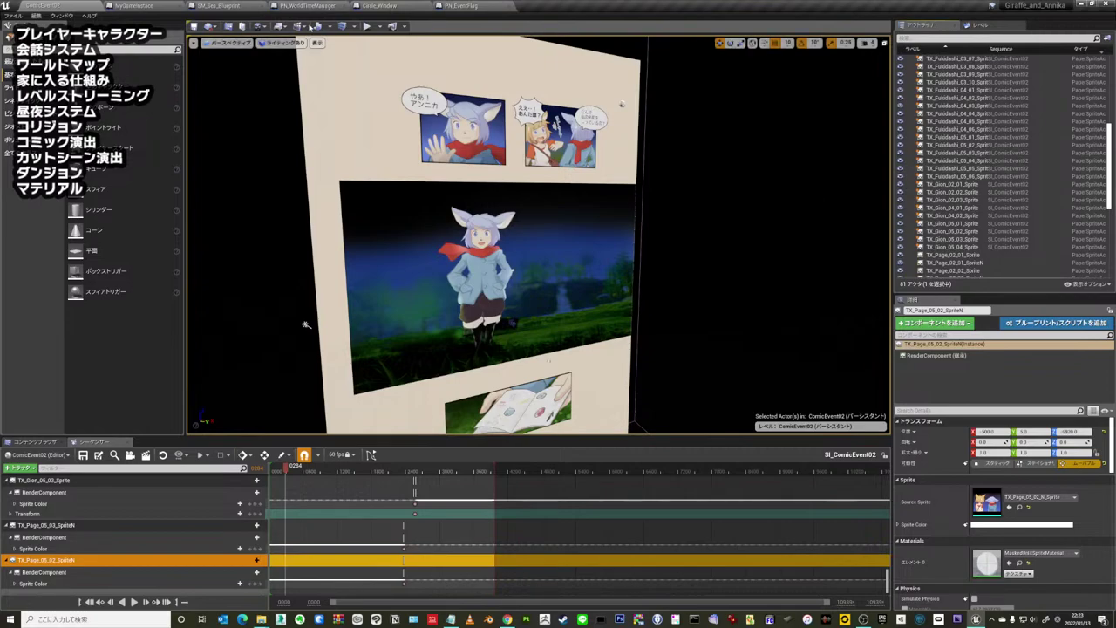
left_click(305, 324)
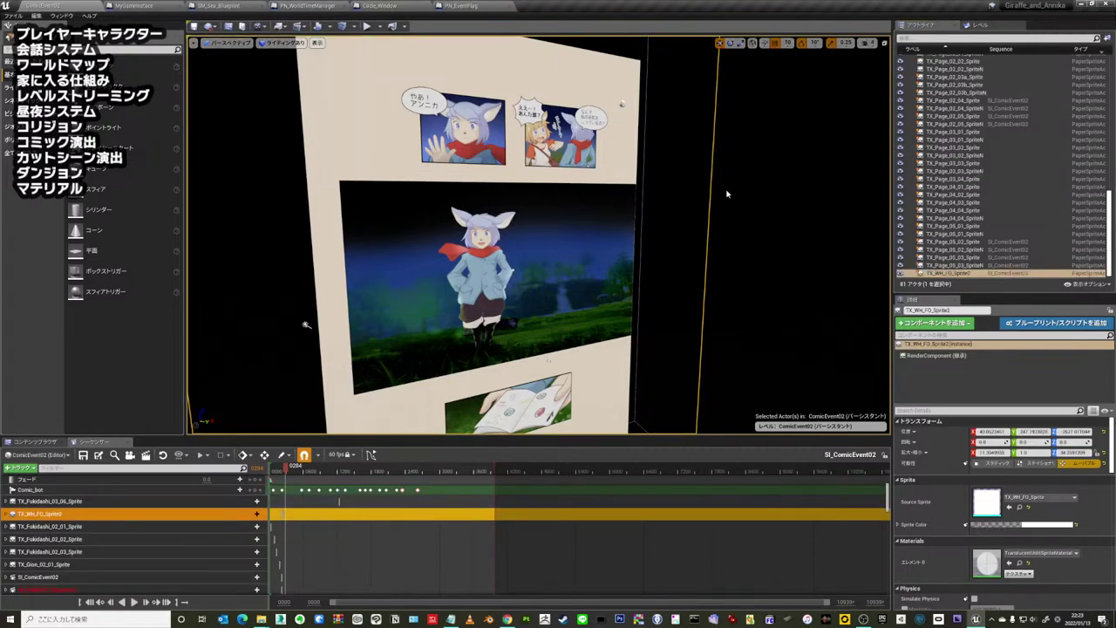
left_click_drag(727, 193, 729, 179)
scroll(968, 184, "up", 10)
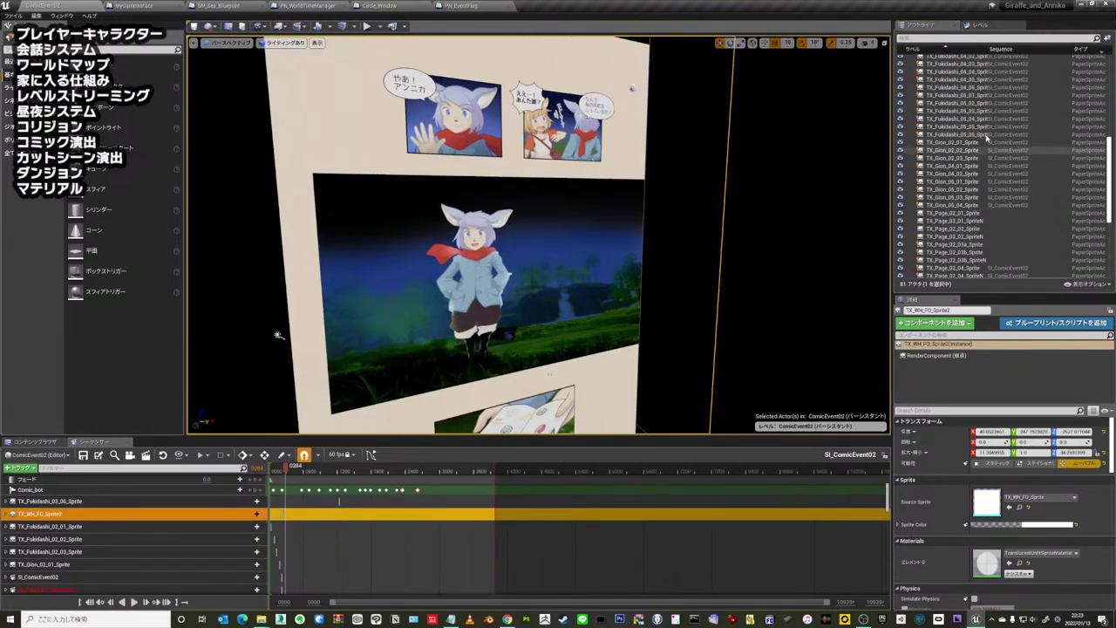
left_click(968, 184)
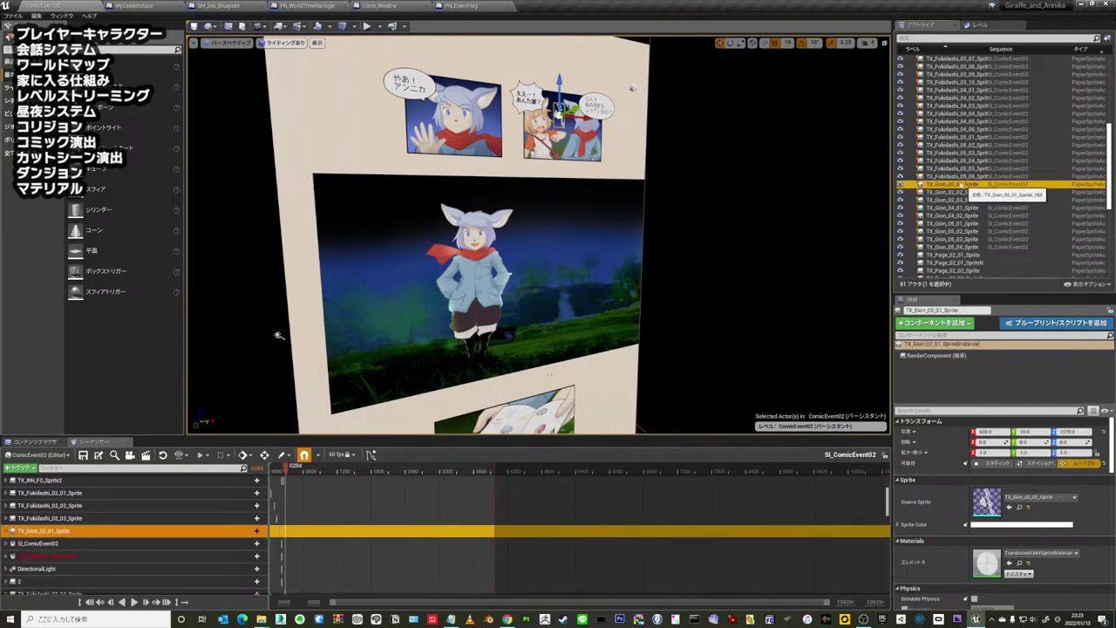
scroll(994, 148, "up", 5)
scroll(981, 147, "up", 5)
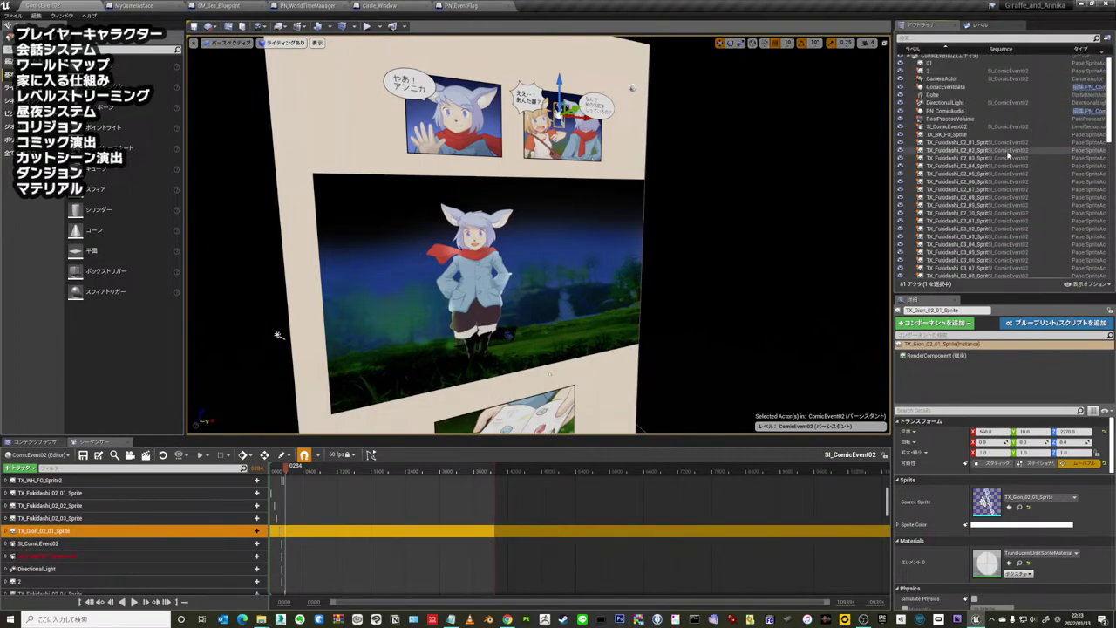
left_click(969, 143)
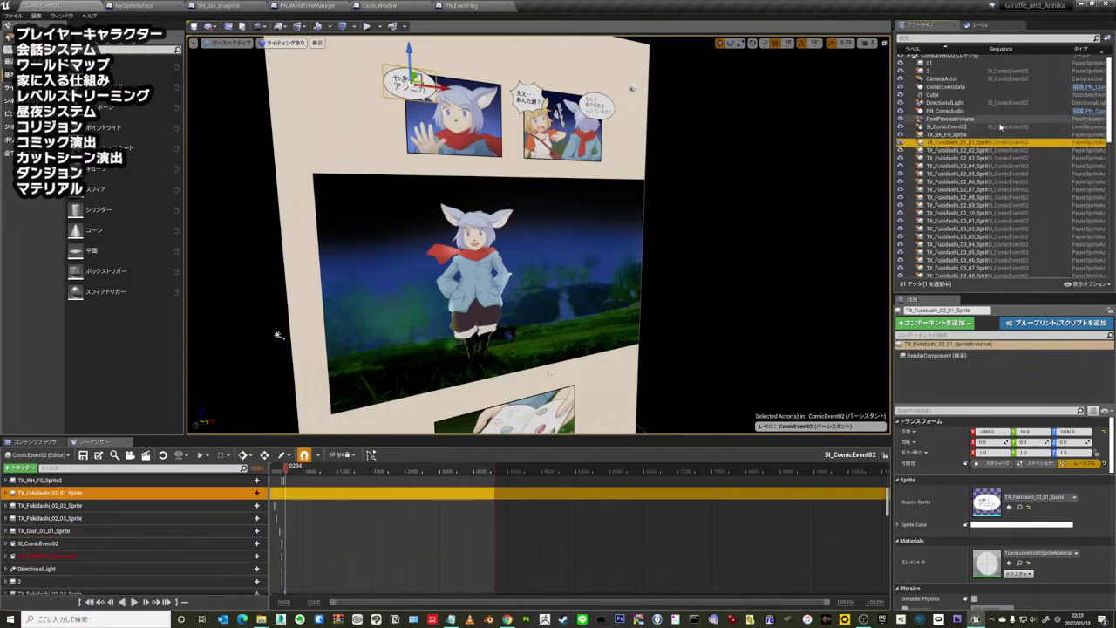
scroll(985, 142, "down", 5)
scroll(1000, 142, "down", 8)
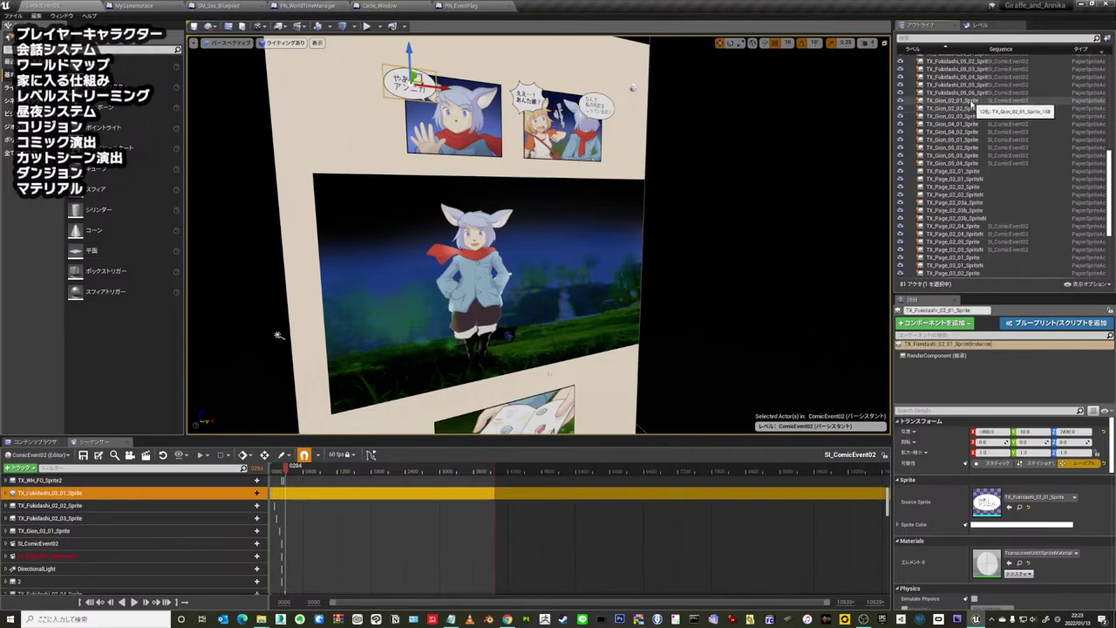
left_click(972, 101)
scroll(1004, 154, "down", 1)
left_click(992, 152)
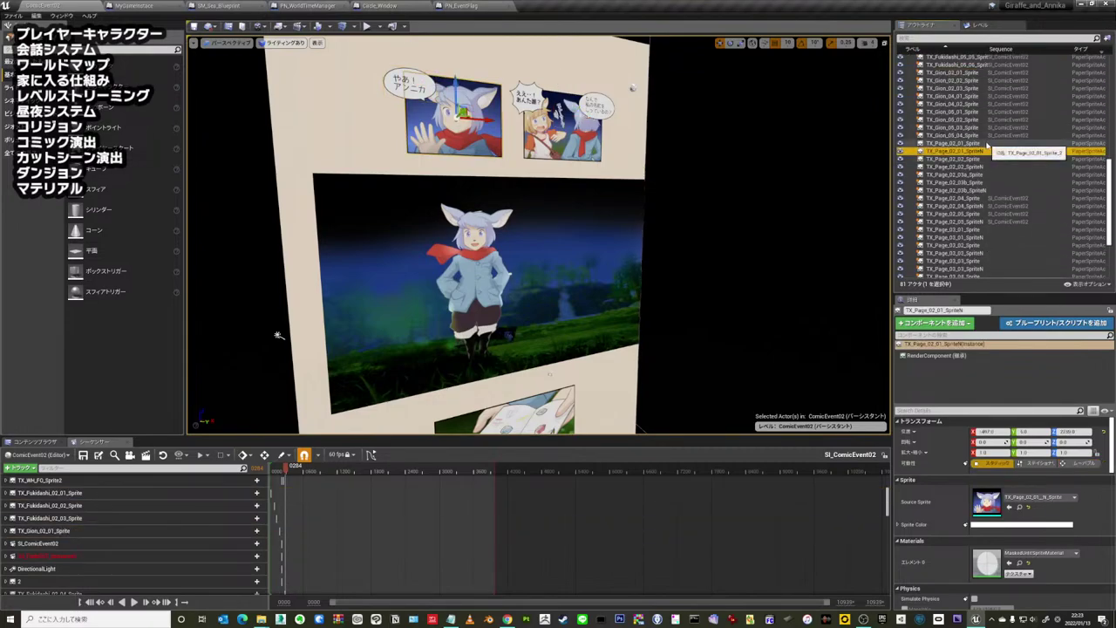
left_click(986, 144)
left_click(986, 166)
left_click(984, 174)
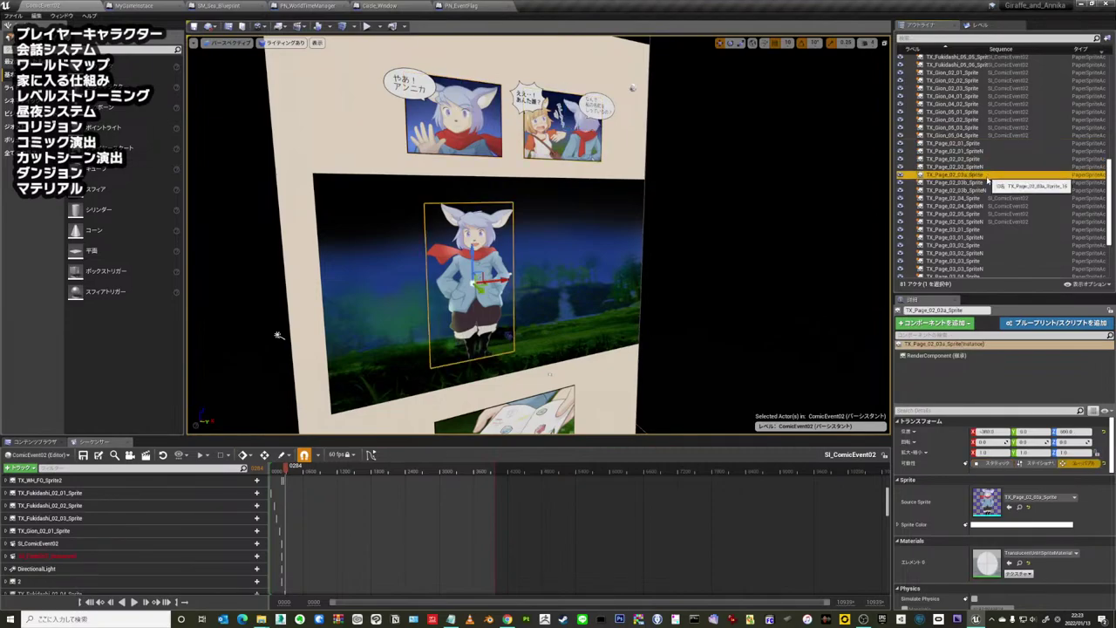
left_click(985, 182)
left_click(985, 190)
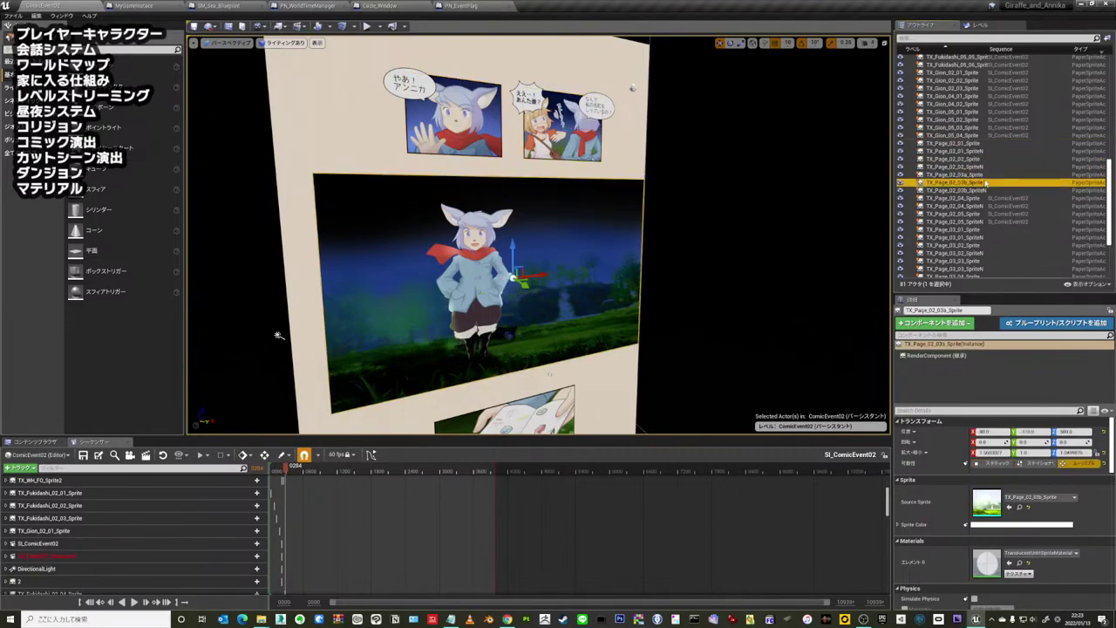
left_click(985, 198)
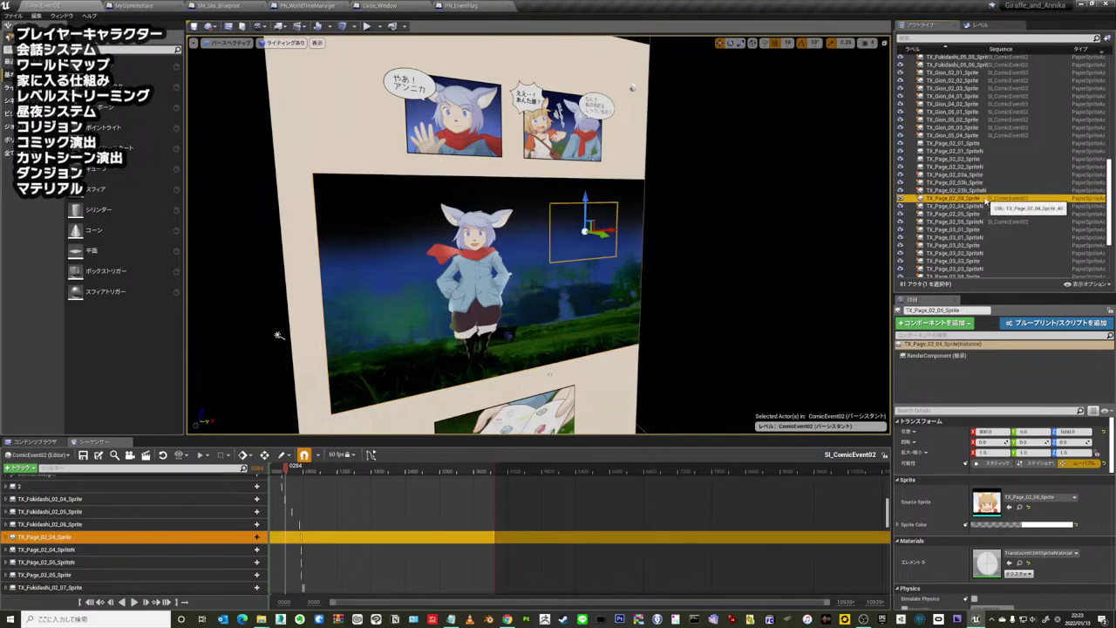
left_click(982, 205)
left_click(982, 198)
left_click(983, 190)
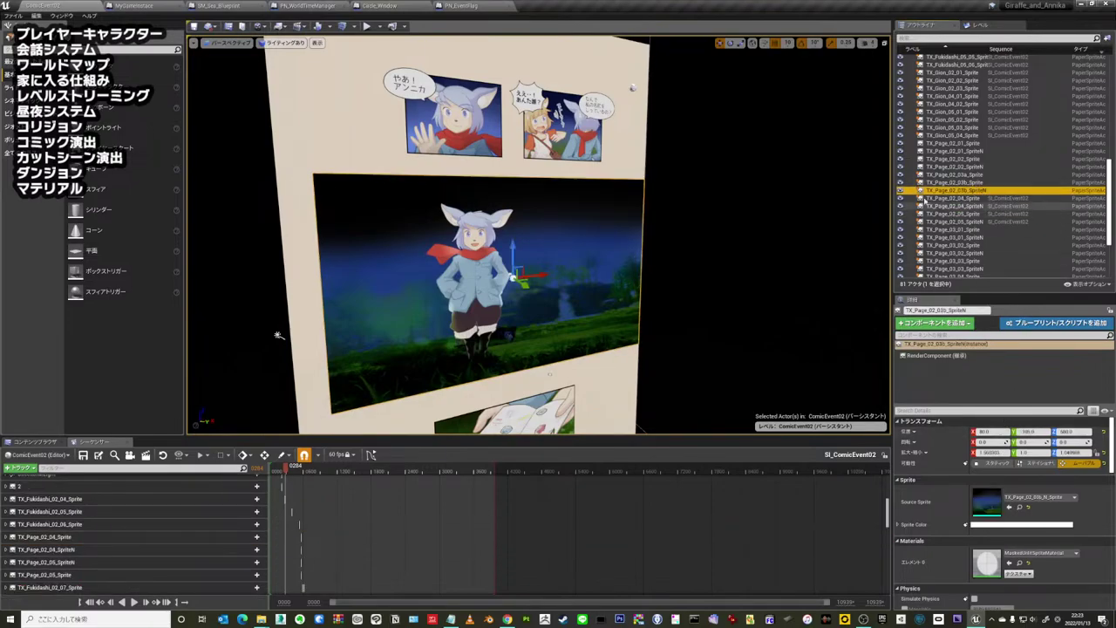
left_click(901, 191)
left_click(900, 190)
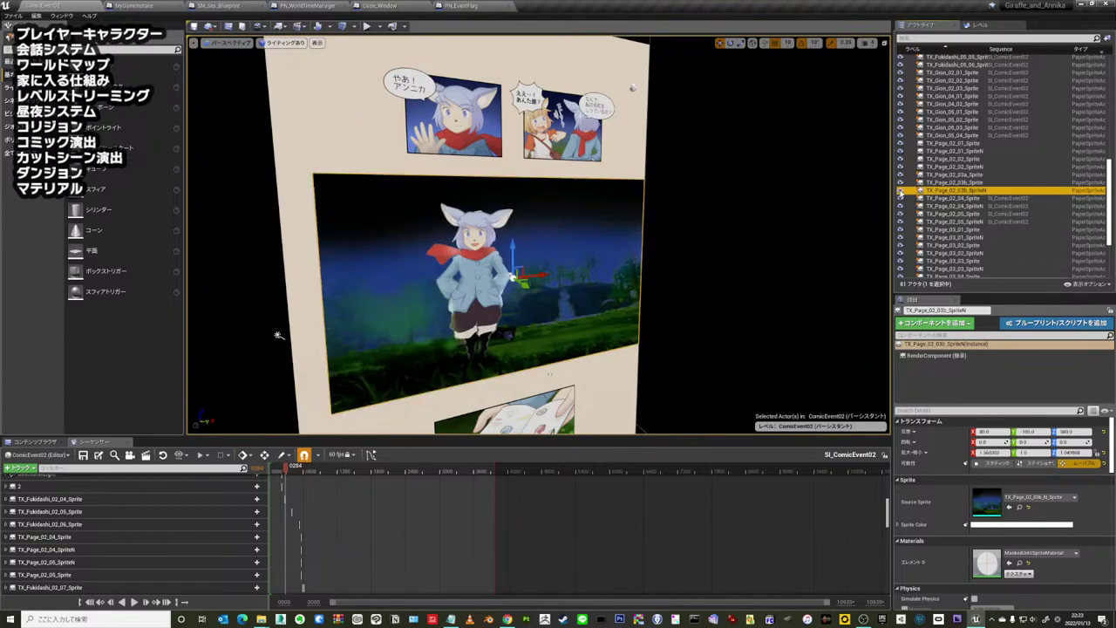
left_click(900, 190)
left_click(901, 191)
left_click(901, 191)
left_click(900, 191)
left_click(900, 191)
left_click(901, 191)
mouse_move(488, 226)
left_mouse_down()
mouse_move(417, 258)
mouse_move(364, 339)
left_mouse_up()
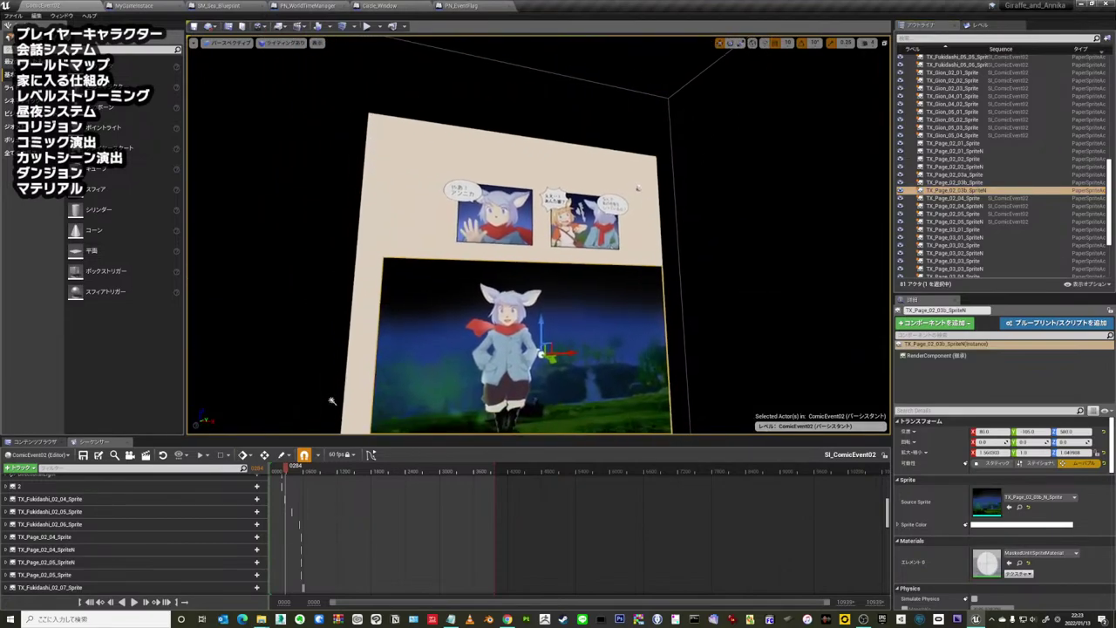
- Scrub the playhead over the opening to preview the fade, camera move and speech bubbles
scroll(364, 339, "up", 3)
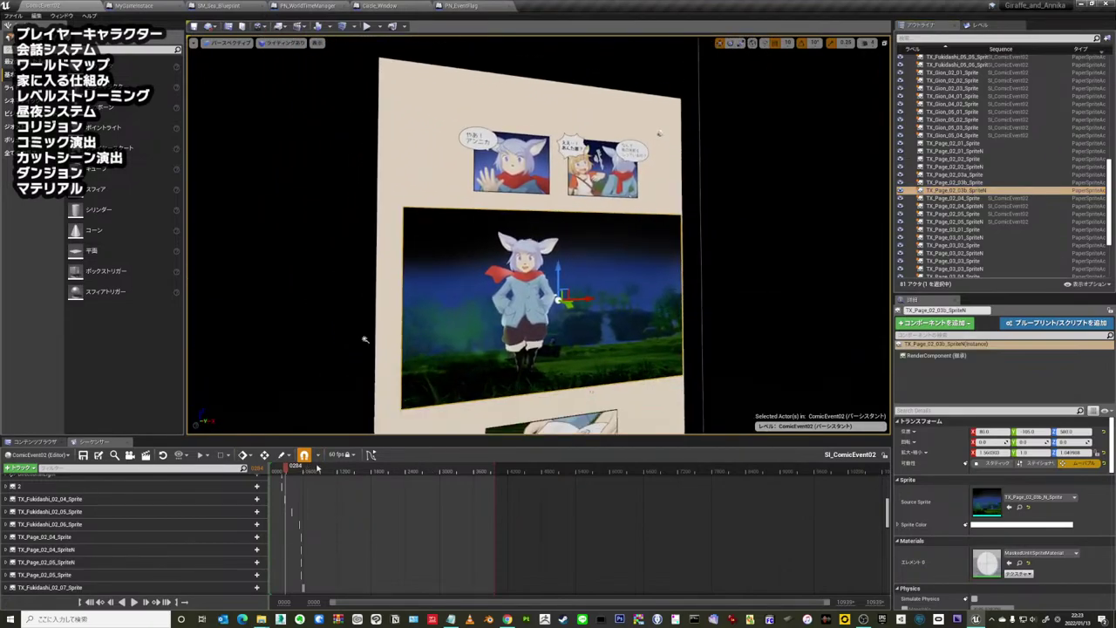
mouse_move(284, 471)
left_mouse_down()
mouse_move(353, 471)
mouse_move(301, 473)
left_mouse_up()
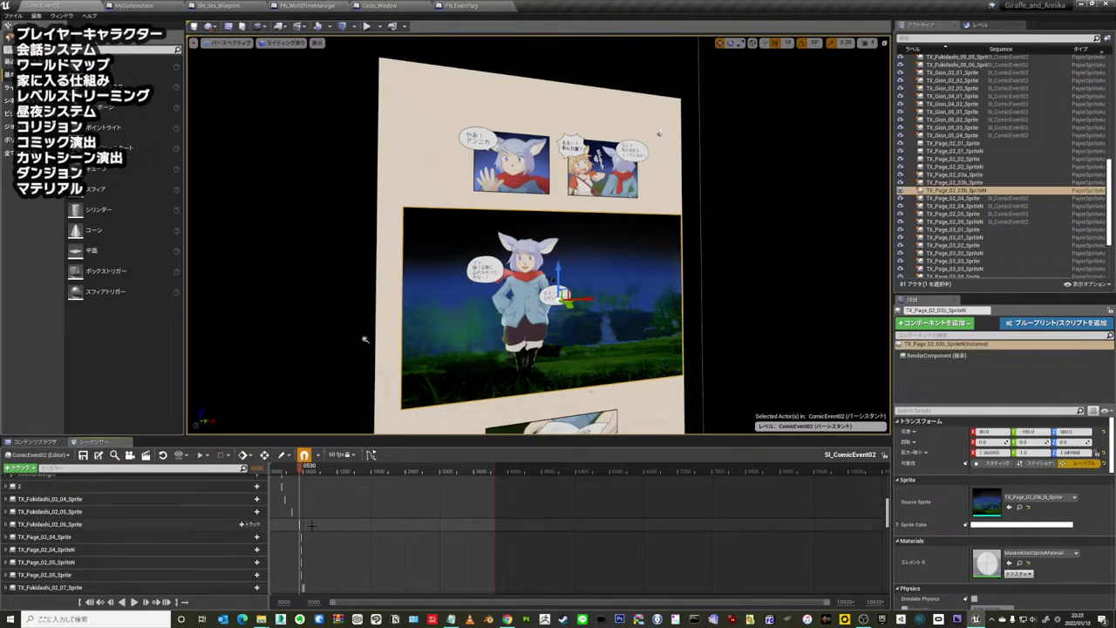
scroll(386, 564, "up", 10)
scroll(386, 564, "down", 10)
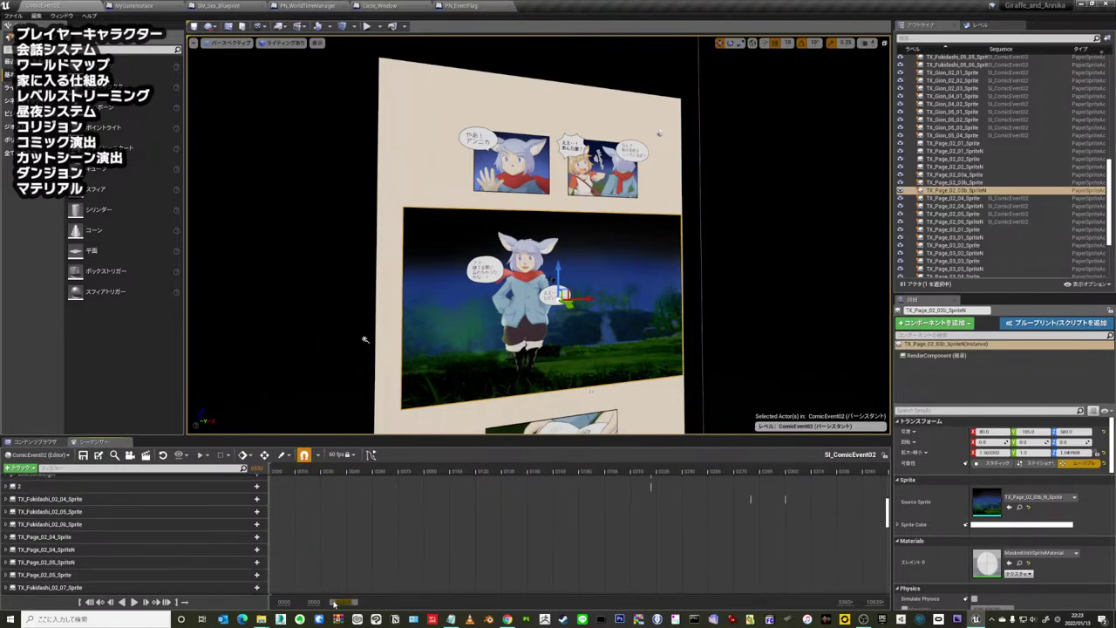
scroll(443, 529, "up", 5)
scroll(443, 529, "up", 3)
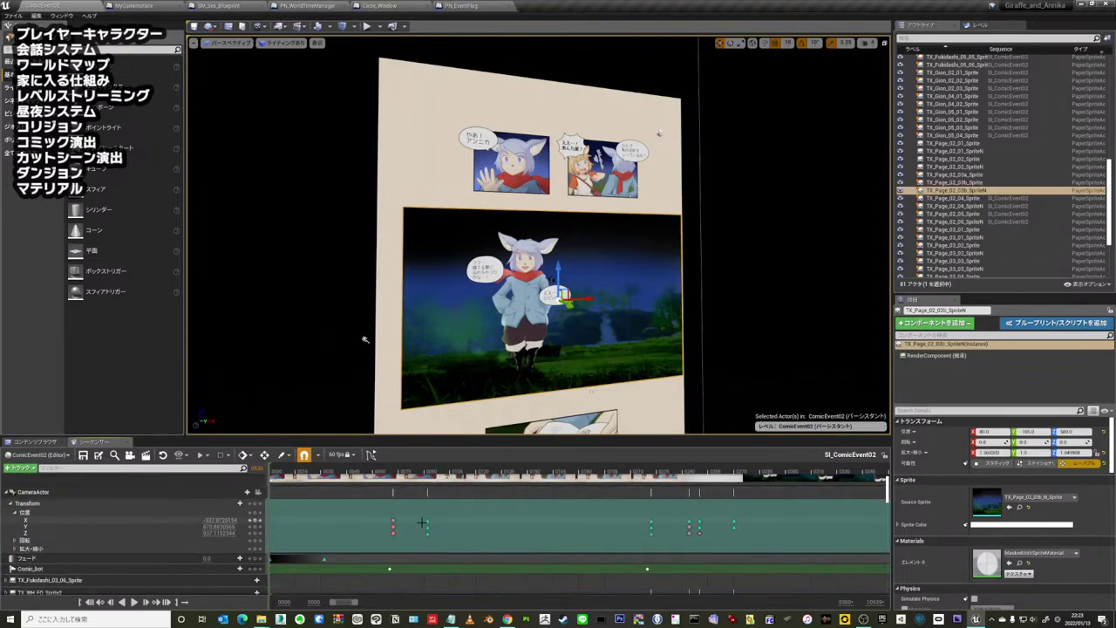
left_click(358, 472)
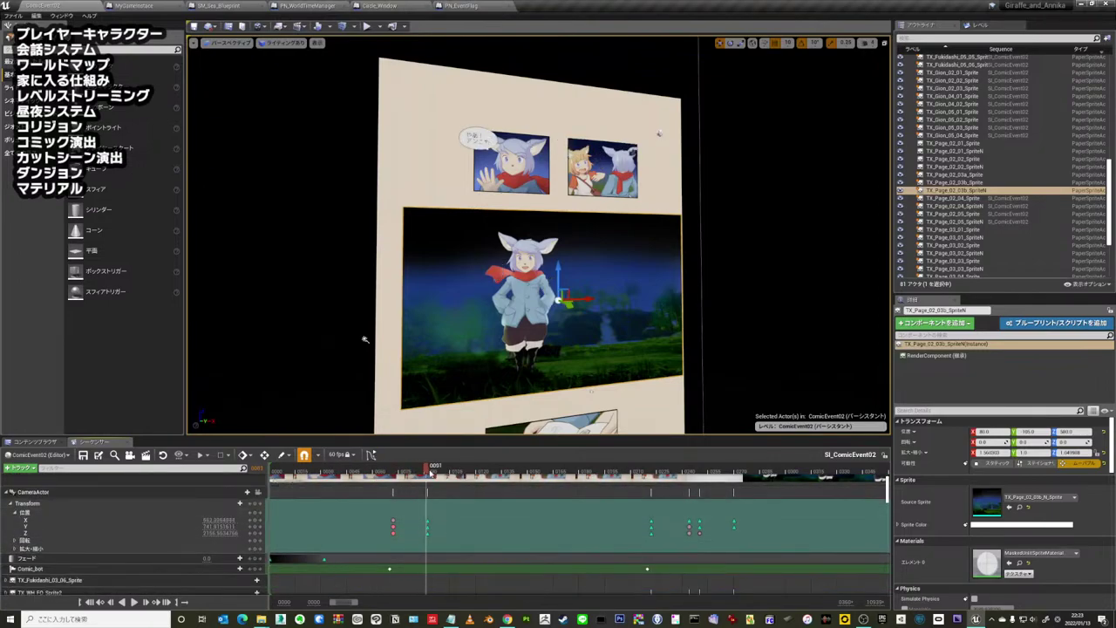
left_click_drag(617, 482, 608, 478)
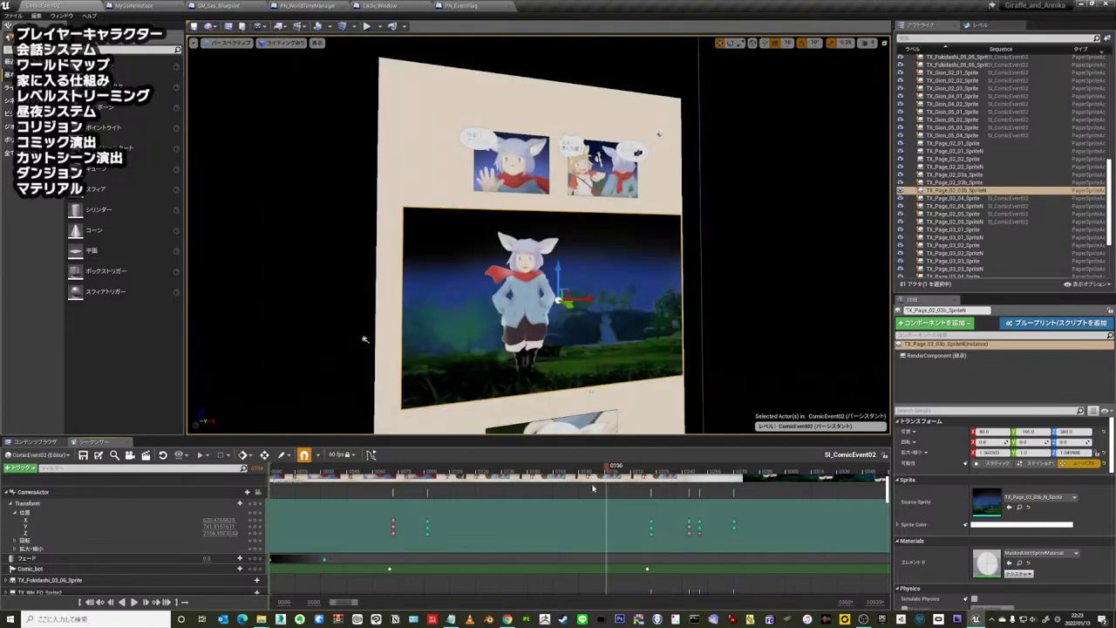
left_click_drag(601, 488, 448, 495)
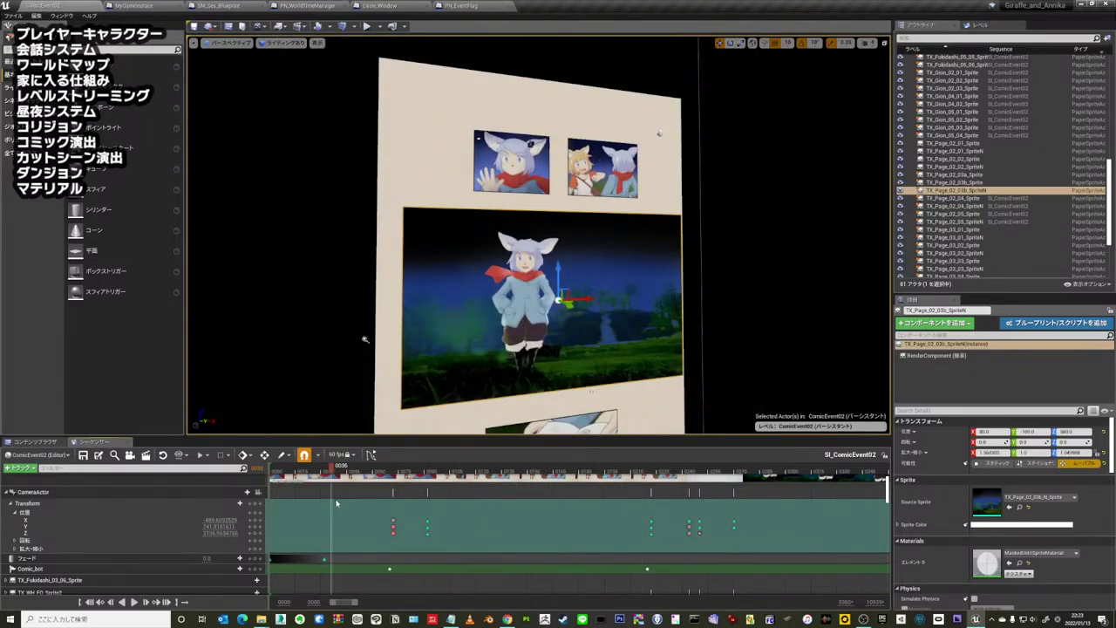
left_click_drag(660, 502, 829, 503)
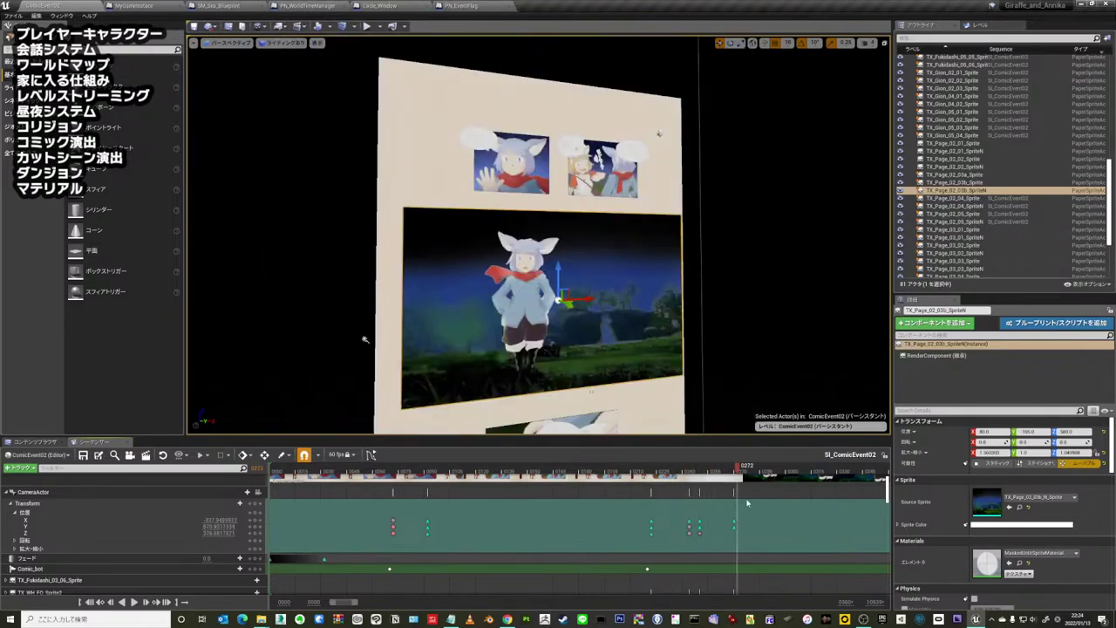
mouse_move(744, 502)
left_mouse_down()
mouse_move(634, 501)
mouse_move(777, 488)
mouse_move(611, 494)
left_mouse_up()
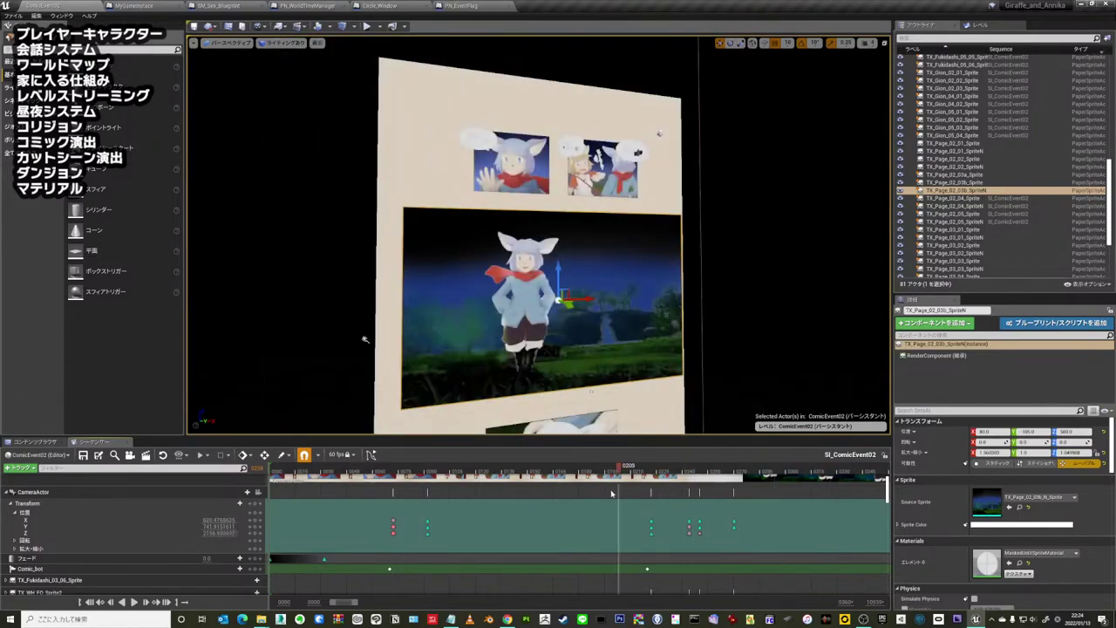
- Orbit the comic page, scrub to frame 0070 and select the Comic_bot event track
right_click_drag(364, 339, 432, 312)
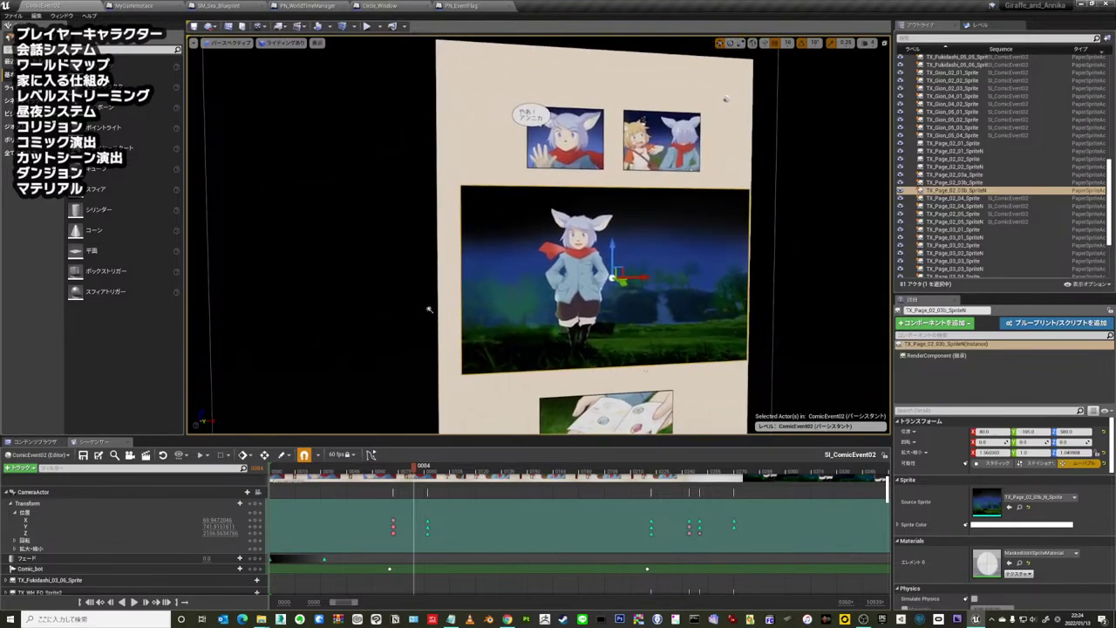
middle_click_drag(428, 311, 382, 299)
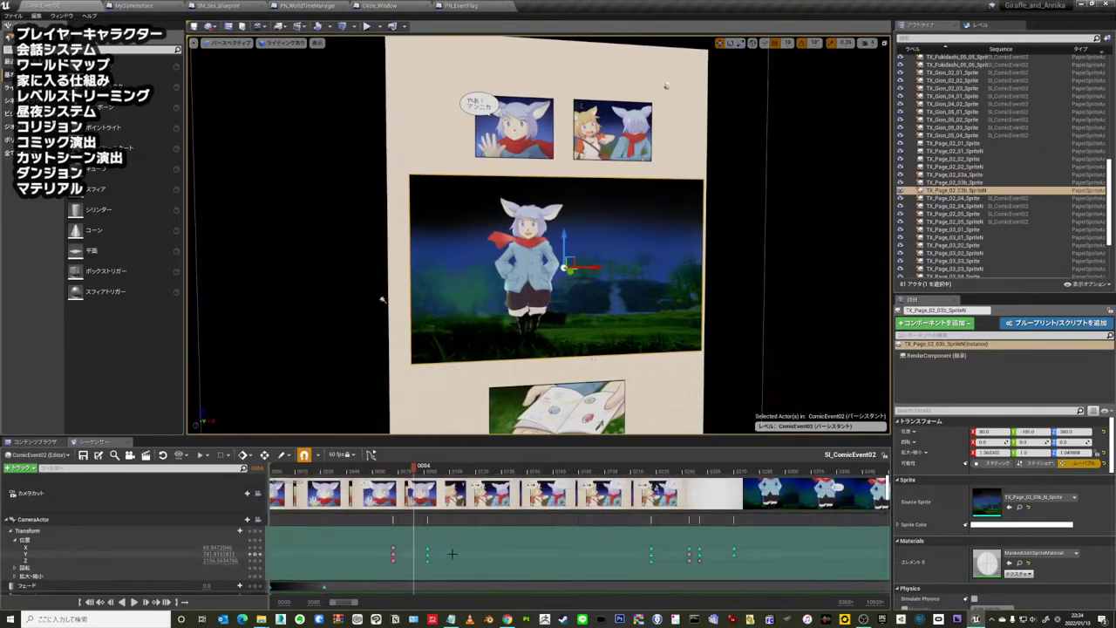
scroll(426, 546, "down", 5)
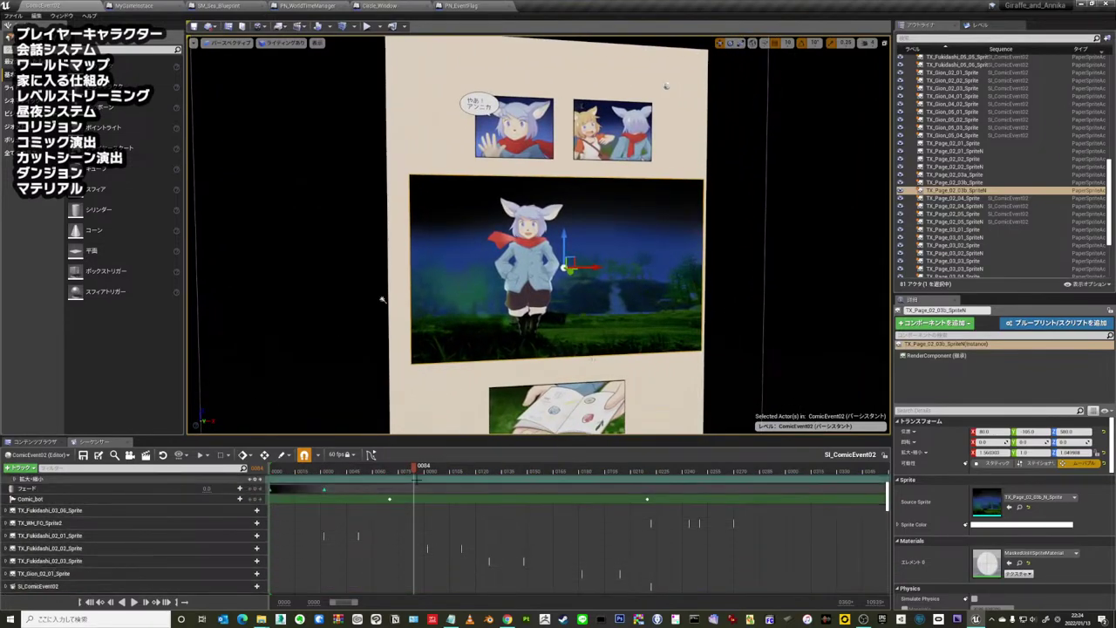
mouse_move(403, 472)
left_mouse_down()
mouse_move(377, 474)
mouse_move(390, 477)
left_mouse_up()
left_click(137, 499)
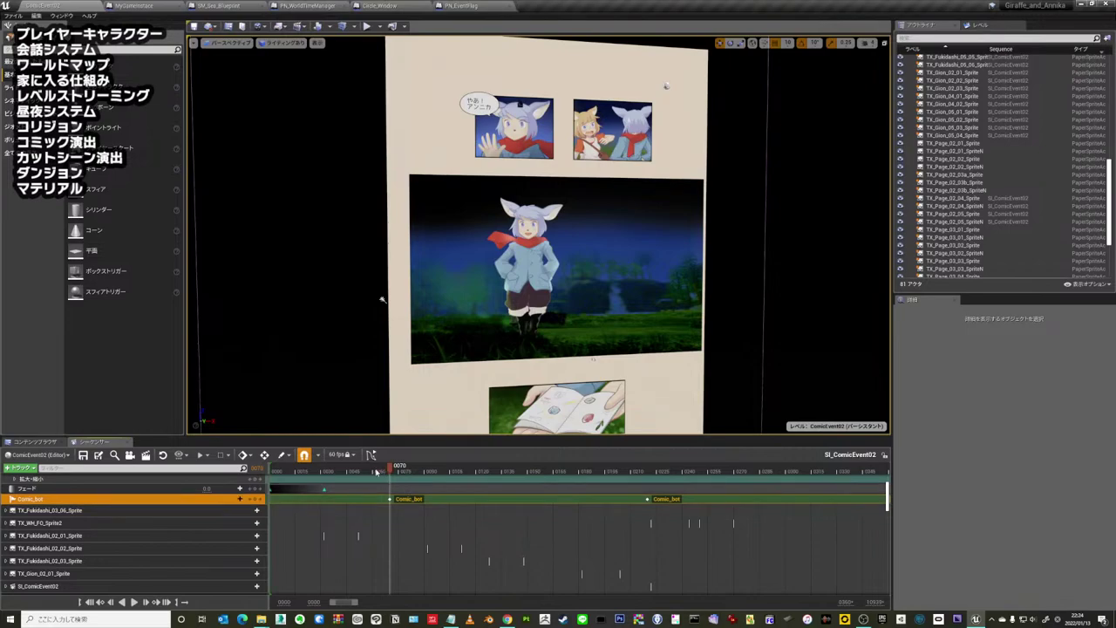
- Scrub past the speech bubbles and drag the panel splitters to widen the Sequencer timeline
left_click_drag(378, 472, 353, 469)
mouse_move(650, 477)
left_mouse_down()
mouse_move(790, 479)
mouse_move(780, 476)
left_mouse_up()
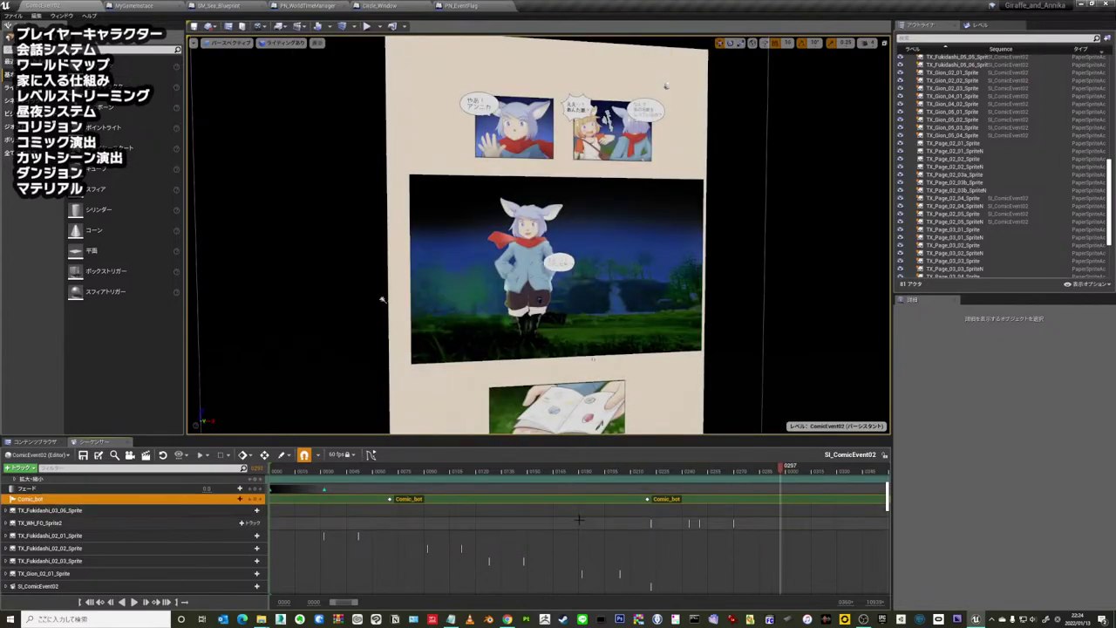
scroll(578, 519, "down", 5, "ctrl")
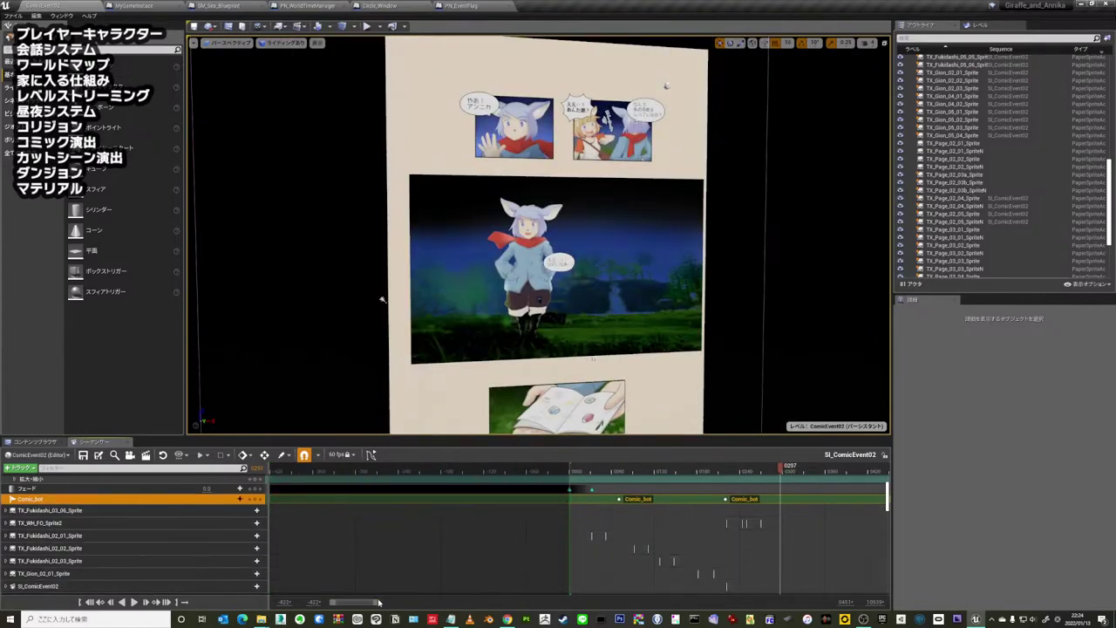
left_click_drag(378, 602, 484, 610)
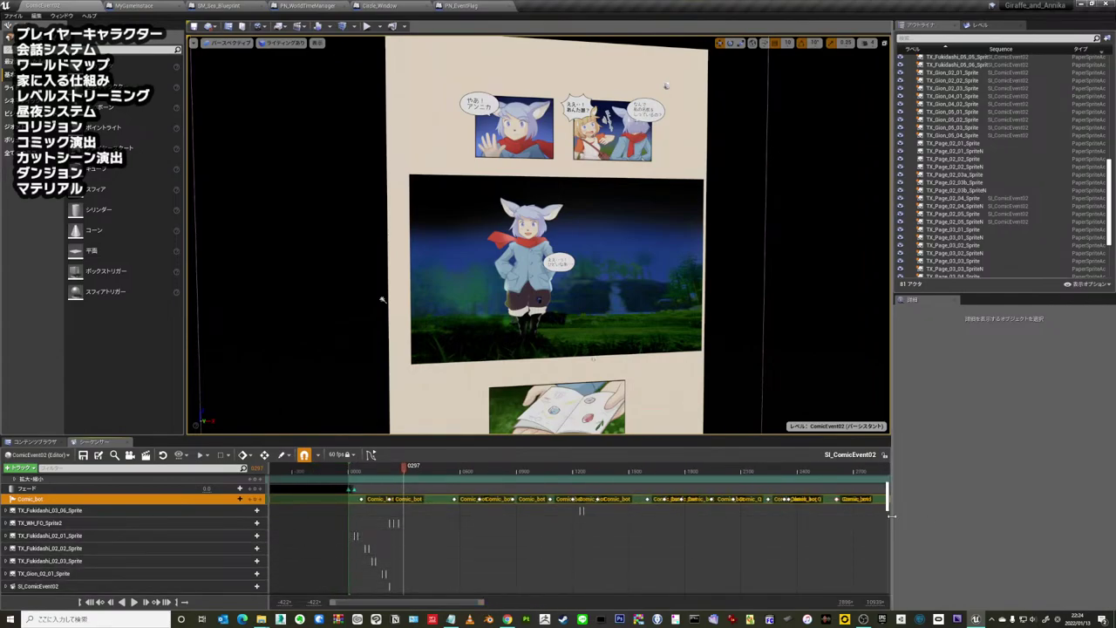
left_click_drag(890, 515, 924, 515)
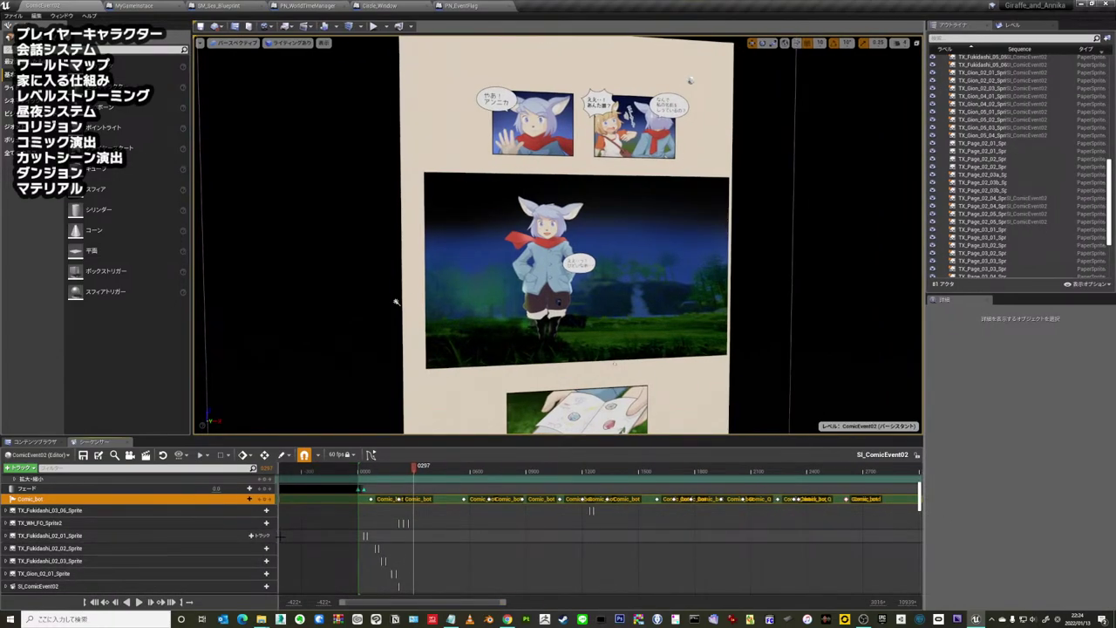
left_click_drag(277, 535, 150, 535)
mouse_move(292, 466)
left_mouse_down()
mouse_move(260, 472)
mouse_move(436, 471)
left_mouse_up()
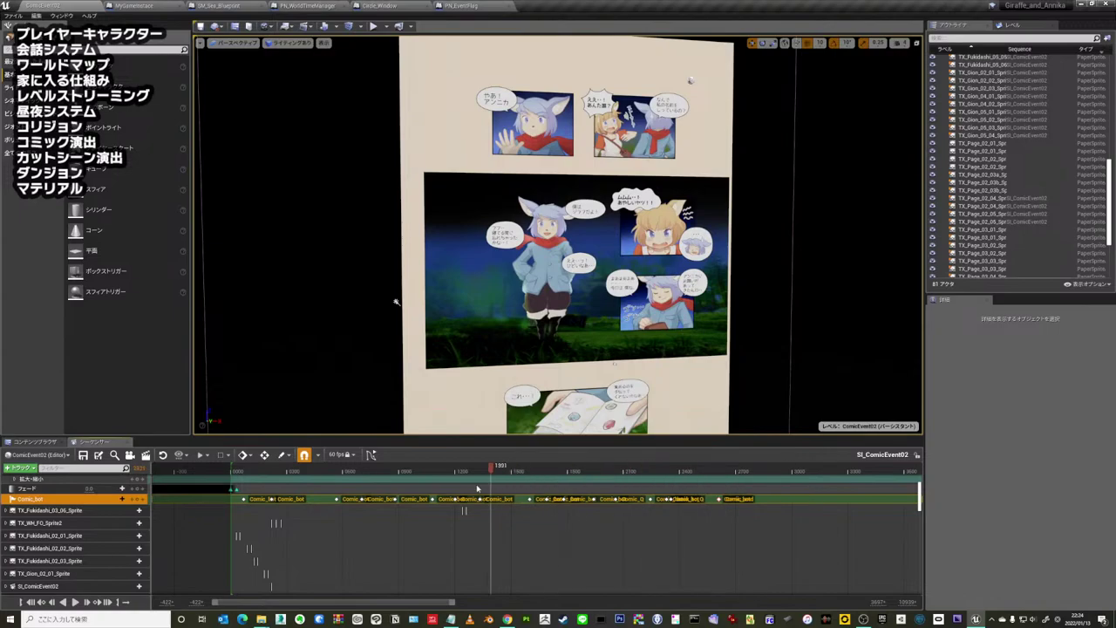
- Scrub back to the sequence opening, rotate the view, select the fade track and enlarge the Sequencer
left_click_drag(476, 489, 277, 481)
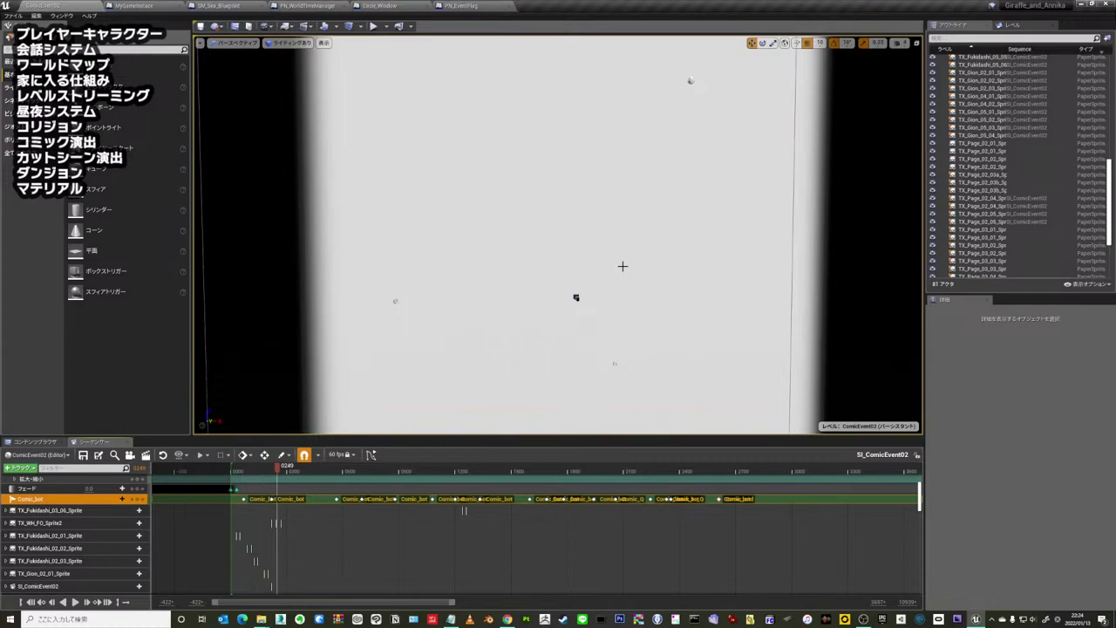
right_click_drag(597, 244, 575, 288)
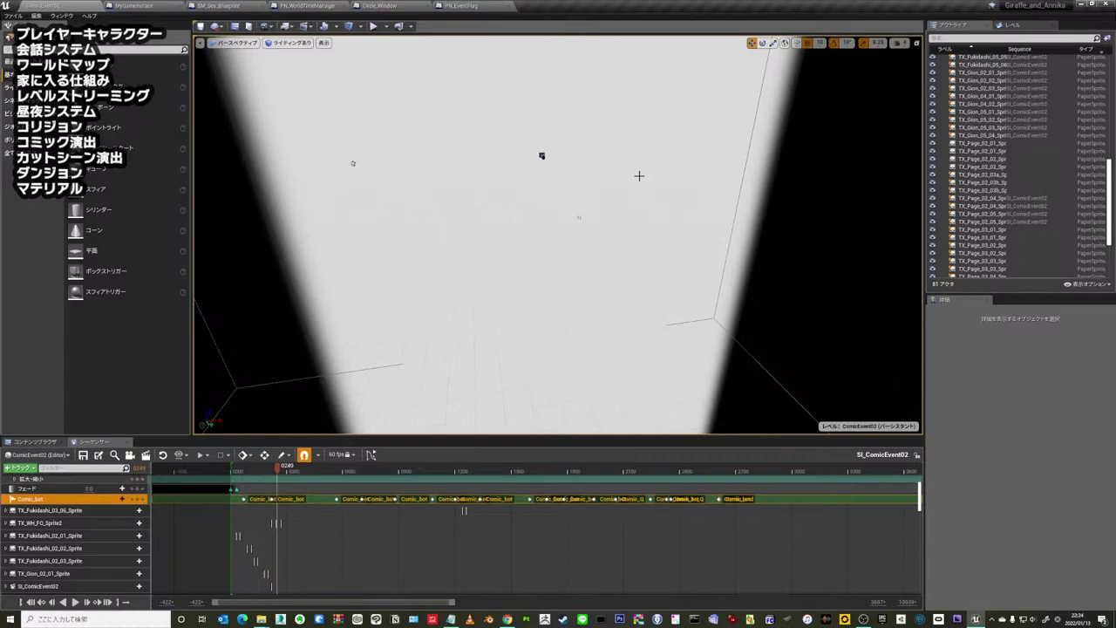
left_click_drag(277, 469, 271, 471)
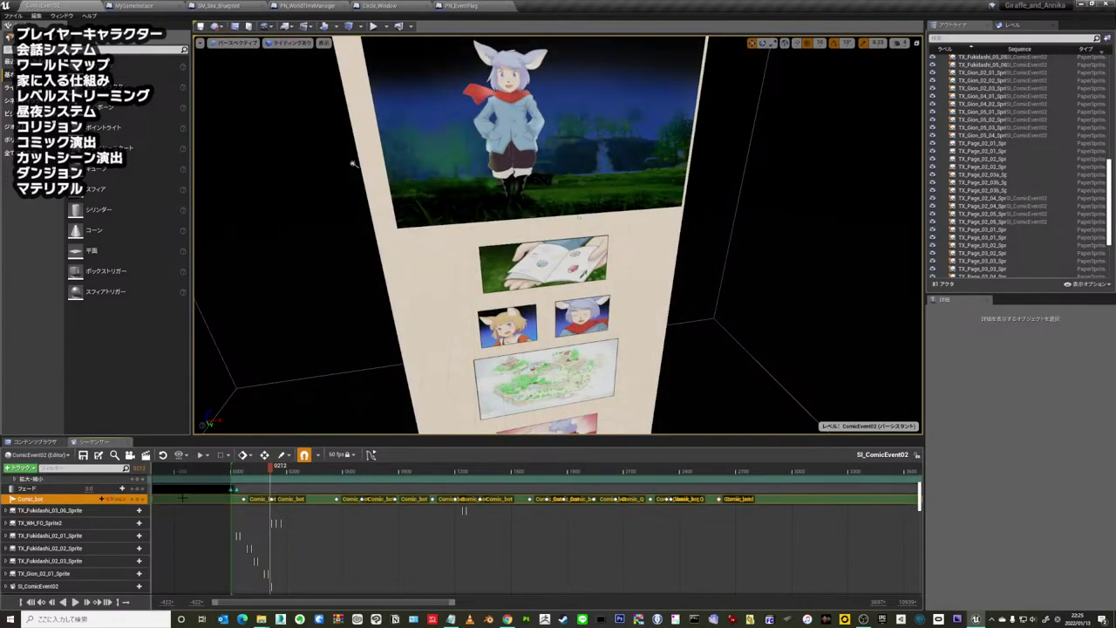
left_click(54, 490)
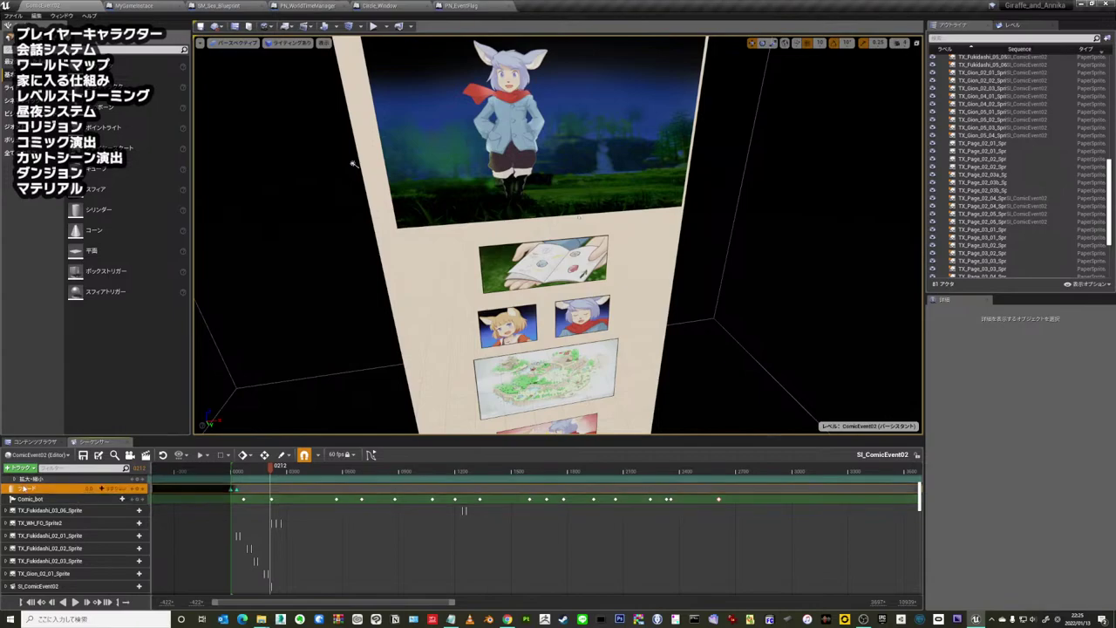
left_click_drag(266, 436, 267, 393)
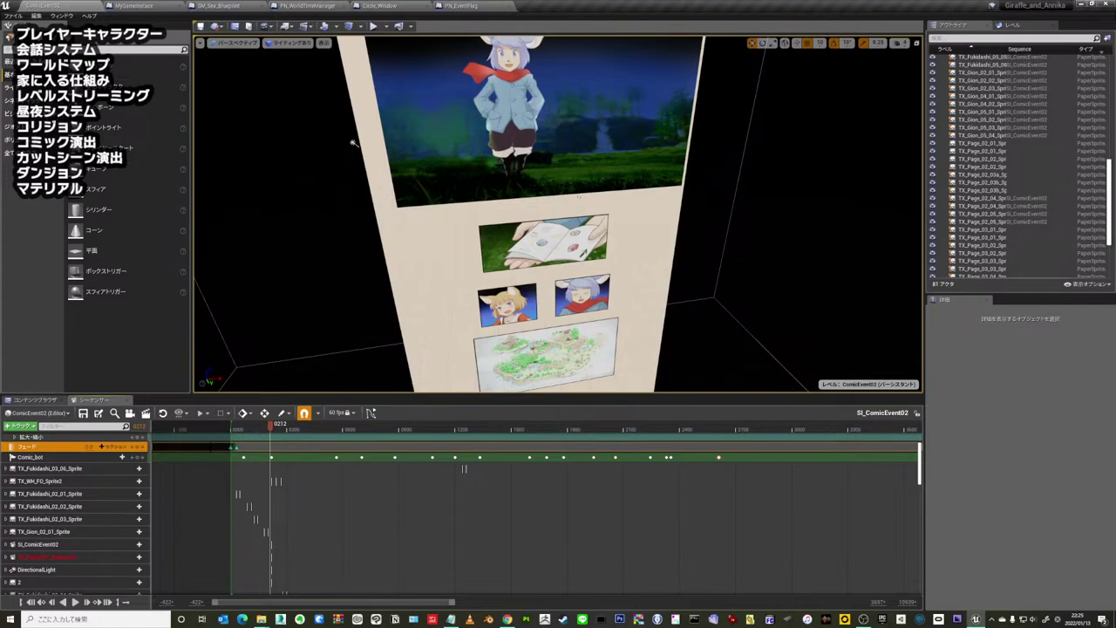
- Set the opening fade section's Fade Color to pink and preview it at the sequence start
right_click(210, 446)
mouse_move(233, 452)
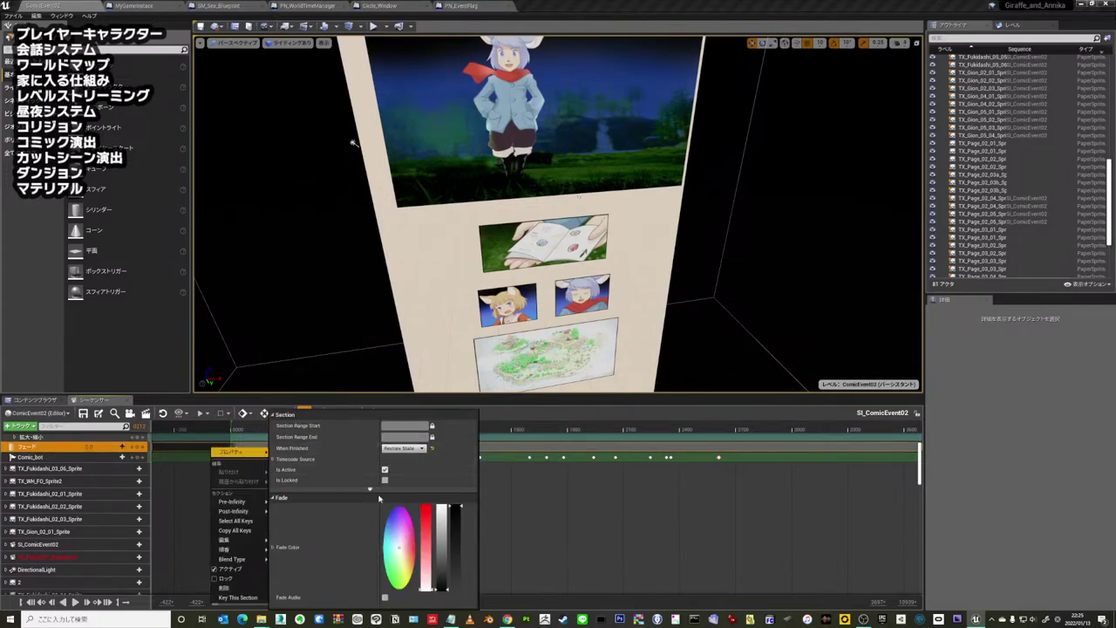
left_click(408, 547)
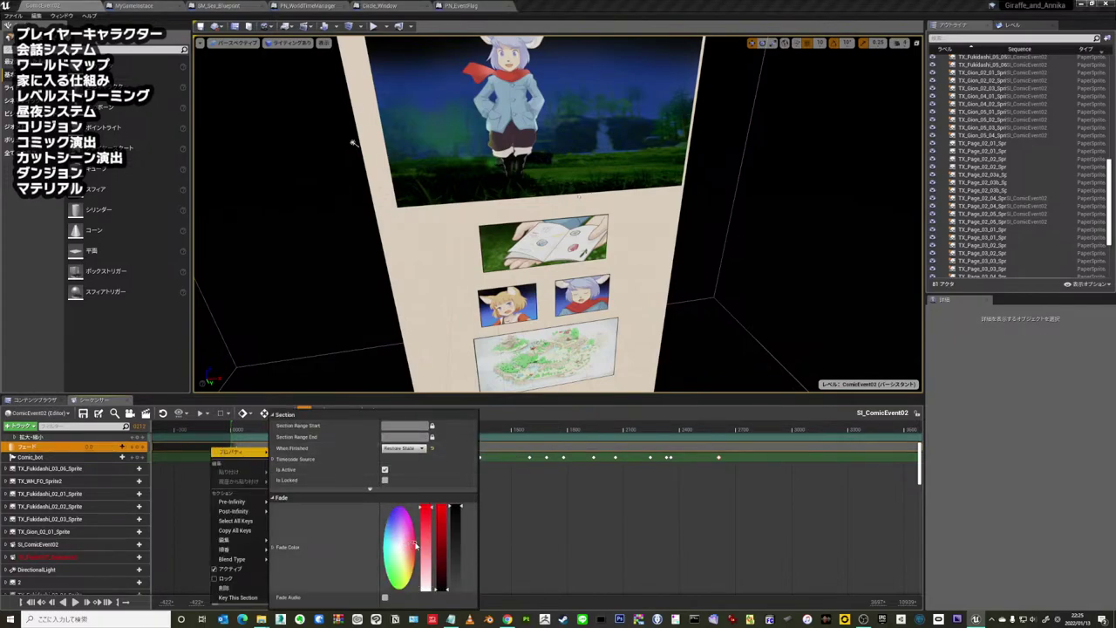
left_click(438, 521)
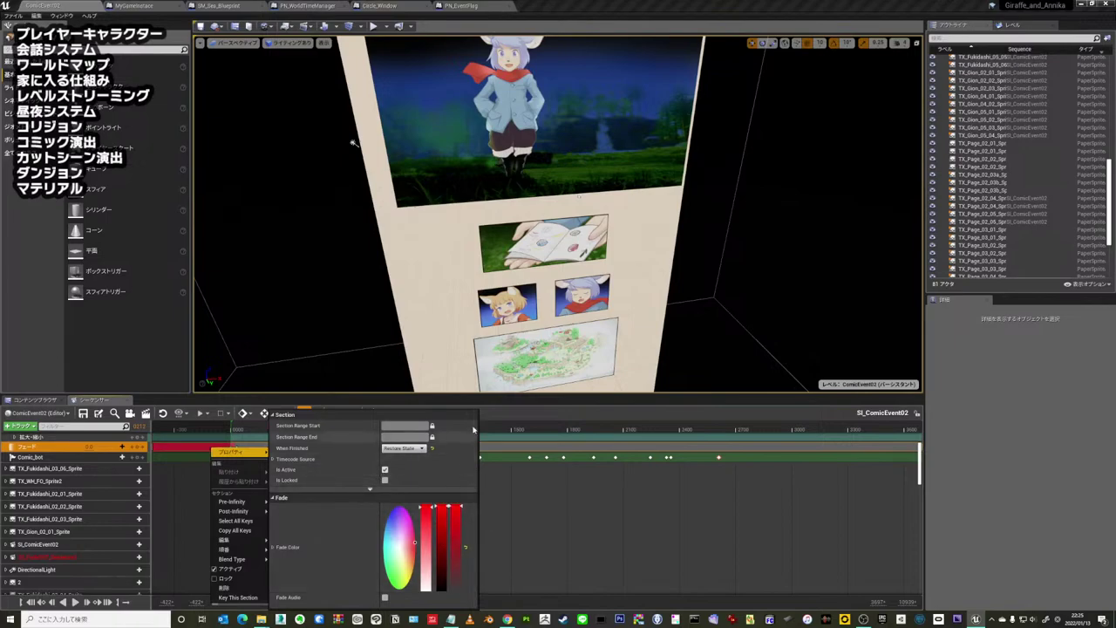
left_click(493, 414)
left_click(156, 428)
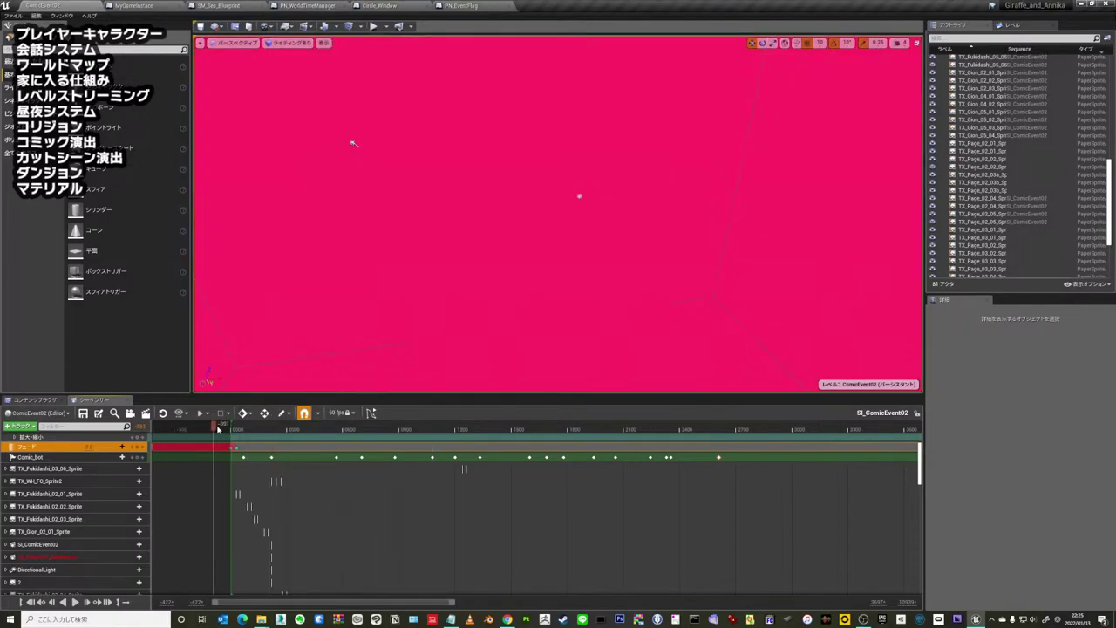
left_click_drag(218, 428, 247, 428)
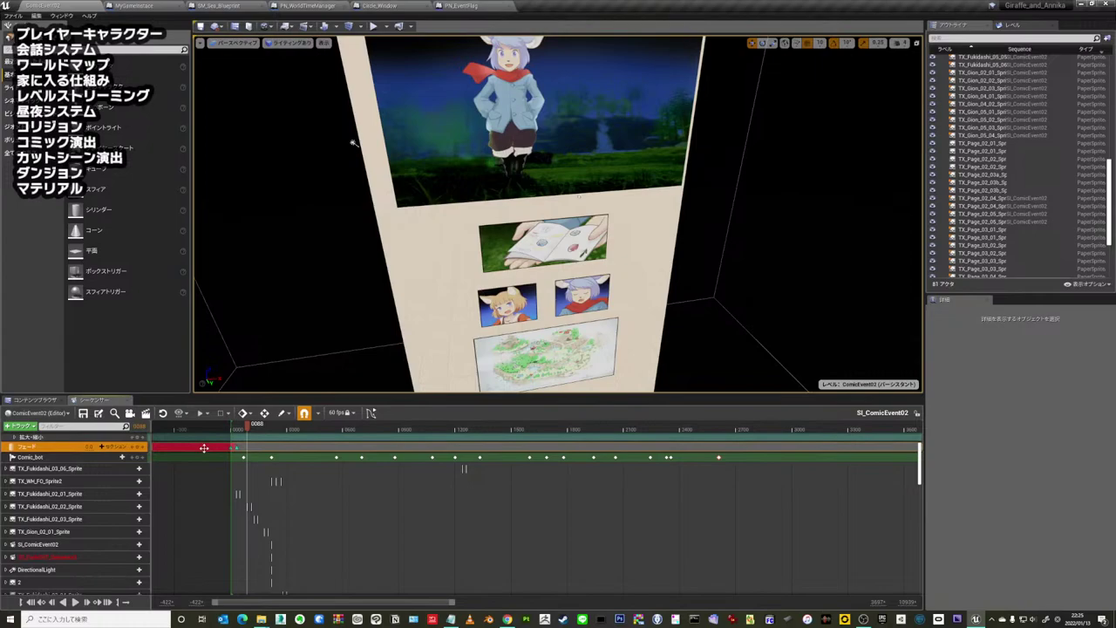
- Change the fade colour back to black and preview the black fade near the start
right_click(204, 447)
mouse_move(226, 452)
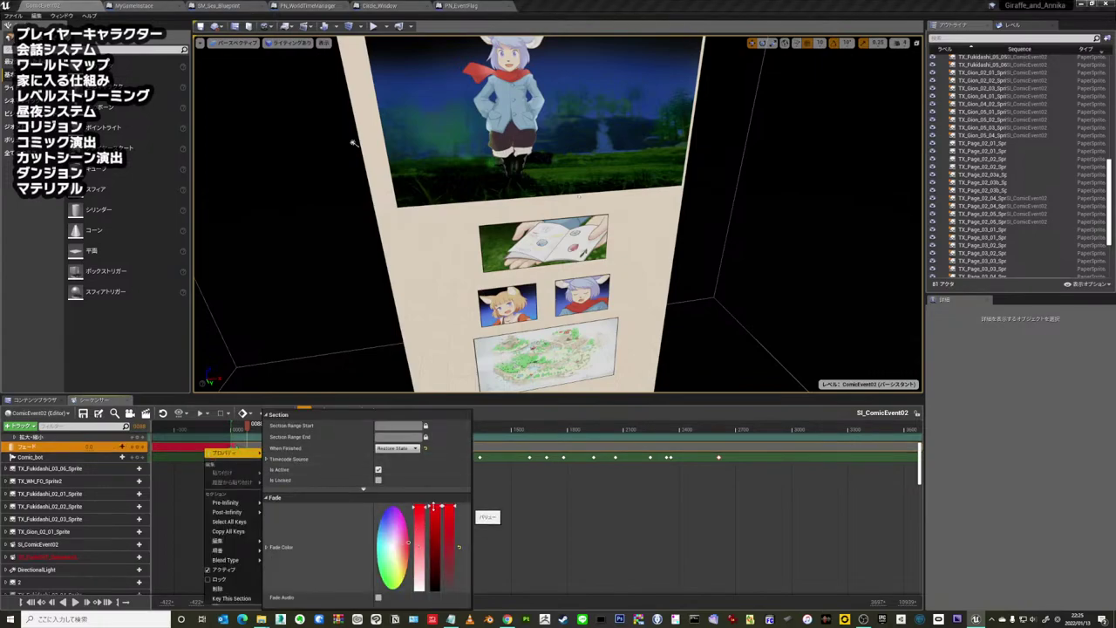
left_click_drag(433, 507, 418, 501)
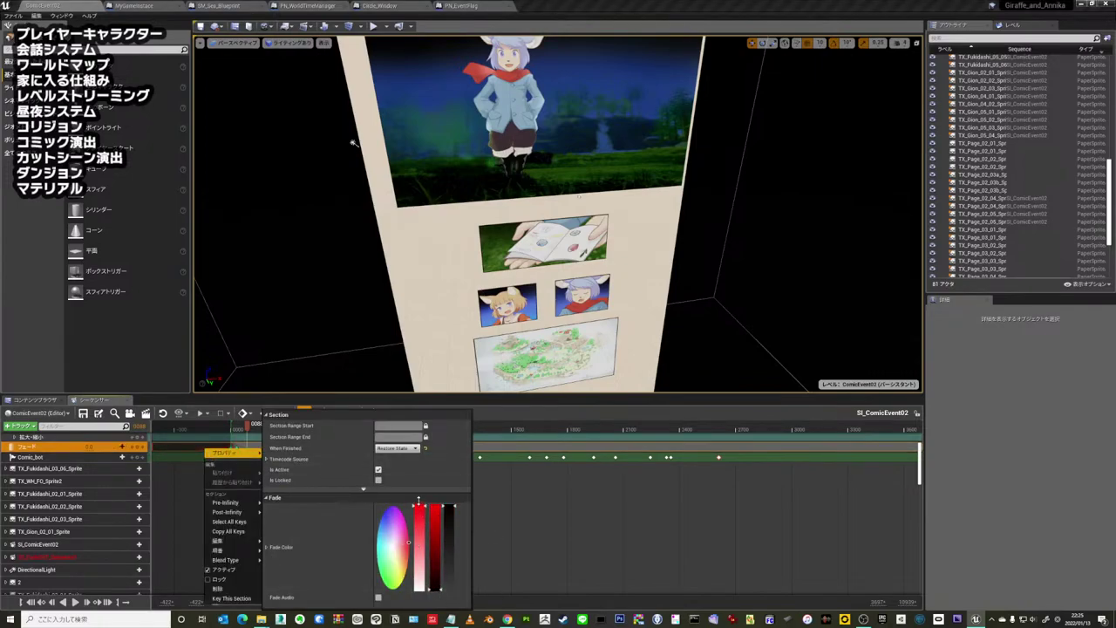
key("Escape")
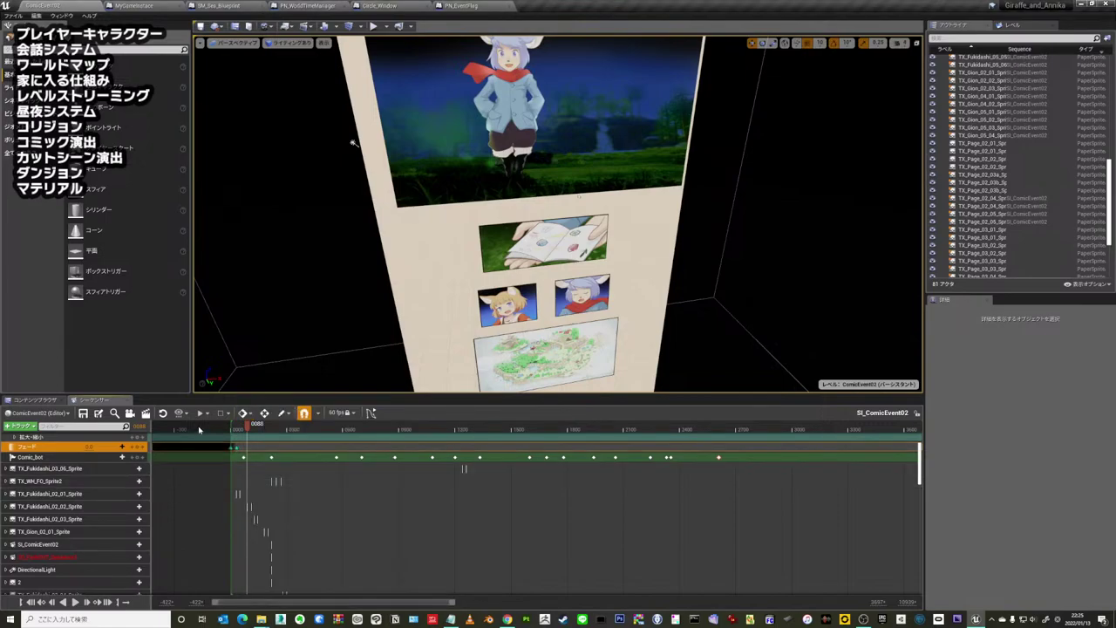
left_click_drag(199, 429, 216, 429)
right_click(219, 447)
mouse_move(234, 451)
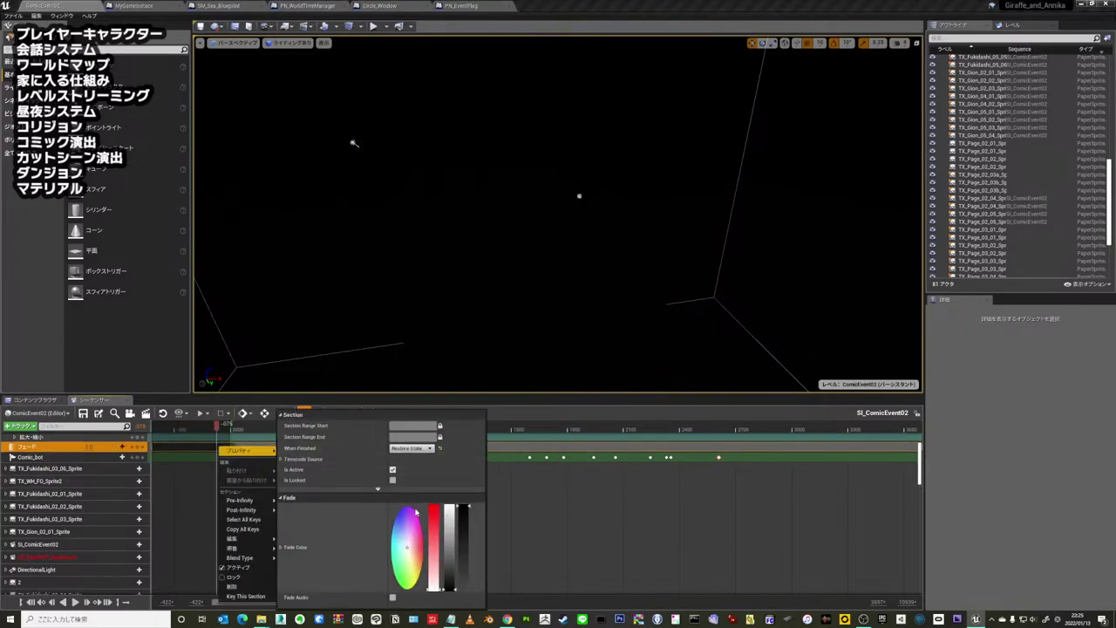
left_click(534, 492)
mouse_move(241, 428)
left_mouse_down()
mouse_move(226, 427)
mouse_move(236, 430)
left_mouse_up()
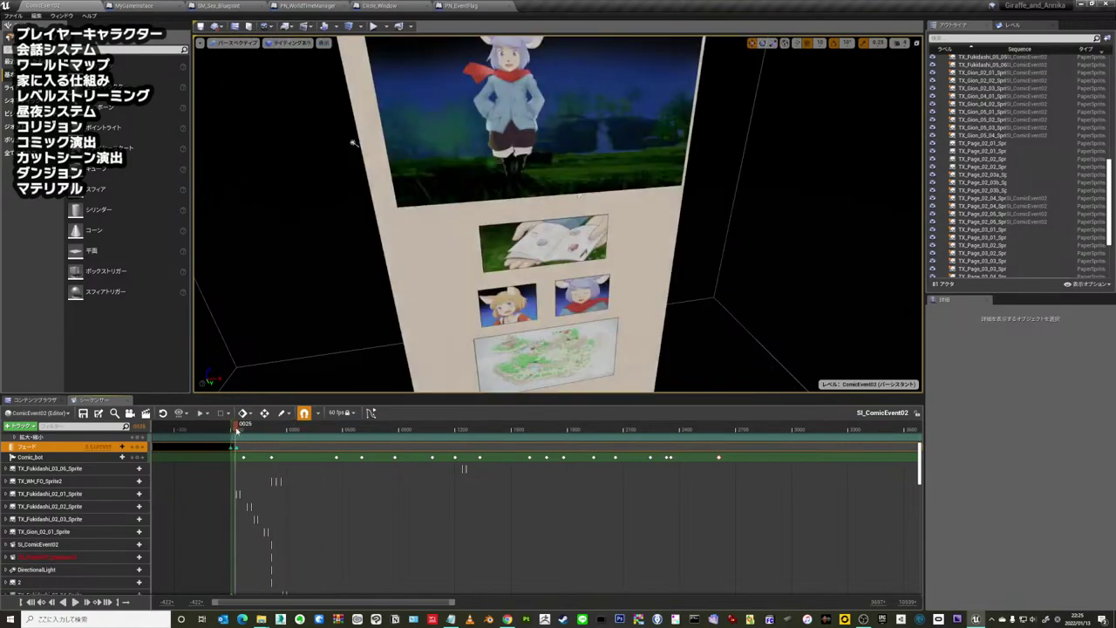
- Scrub through the whole comic and enlarge the Sequencer to list more tracks
left_click_drag(236, 430, 663, 438)
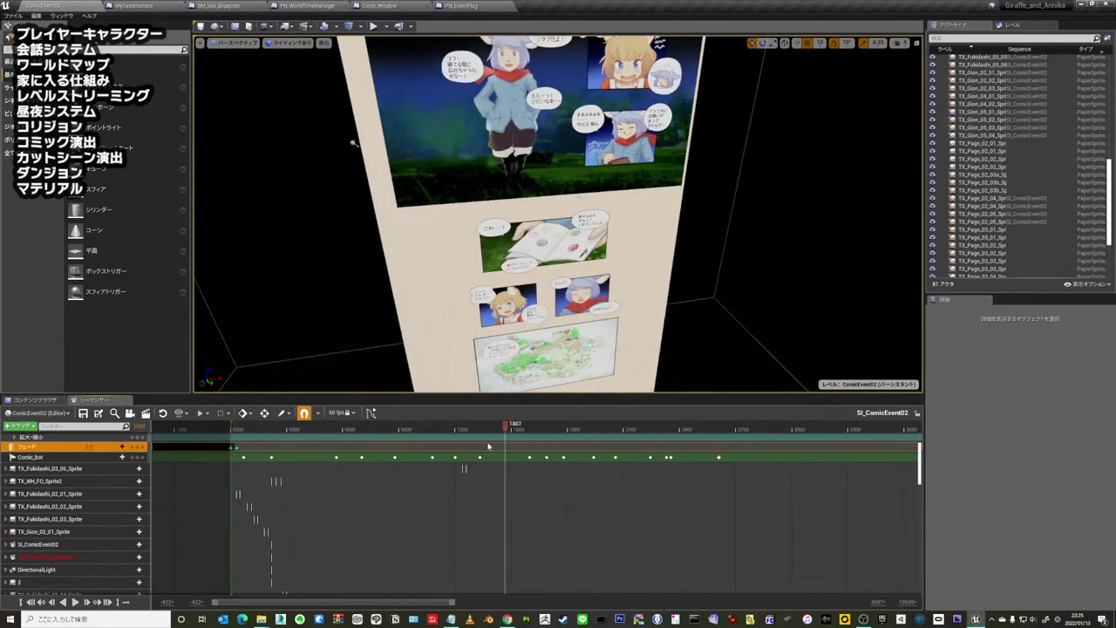
mouse_move(488, 446)
left_mouse_down()
mouse_move(247, 447)
mouse_move(523, 445)
mouse_move(499, 446)
left_mouse_up()
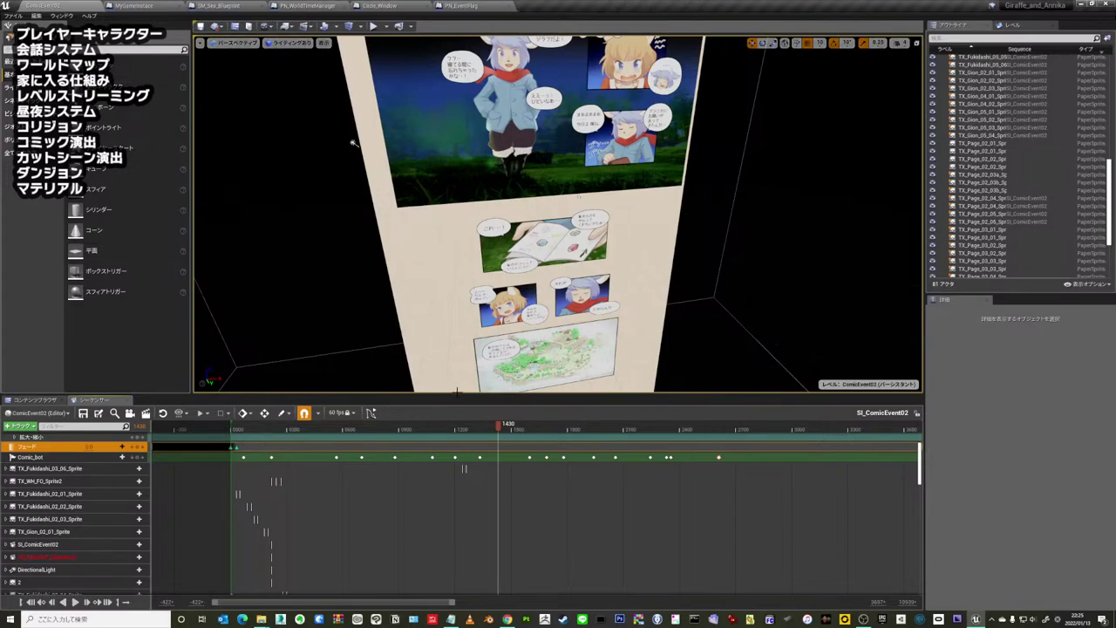
left_click_drag(456, 393, 437, 211)
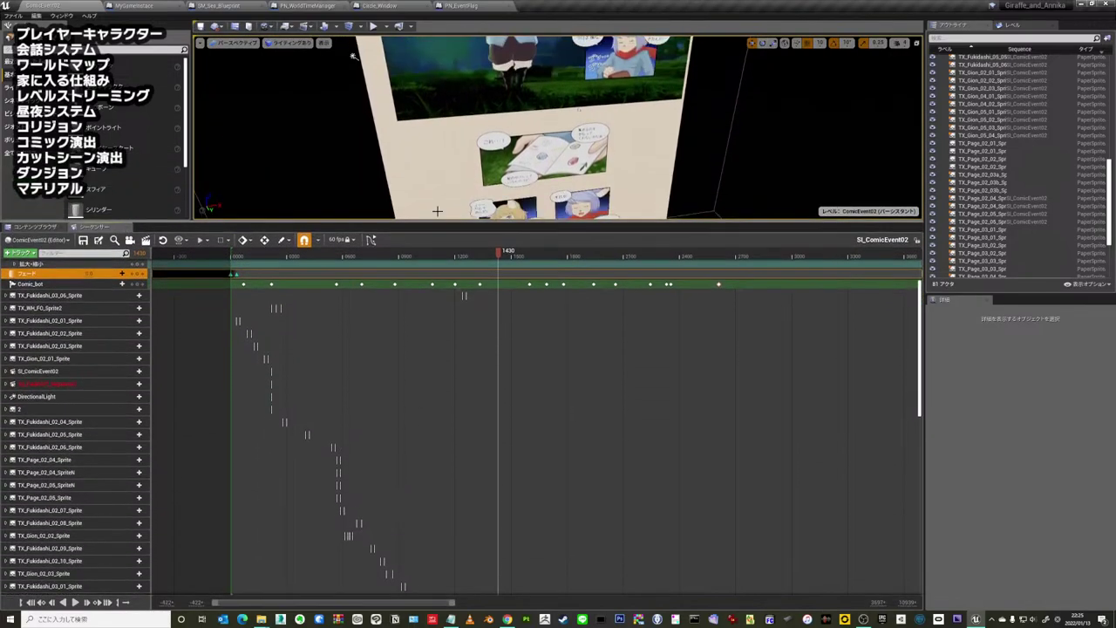
scroll(100, 401, "down", 5)
scroll(100, 401, "down", 5)
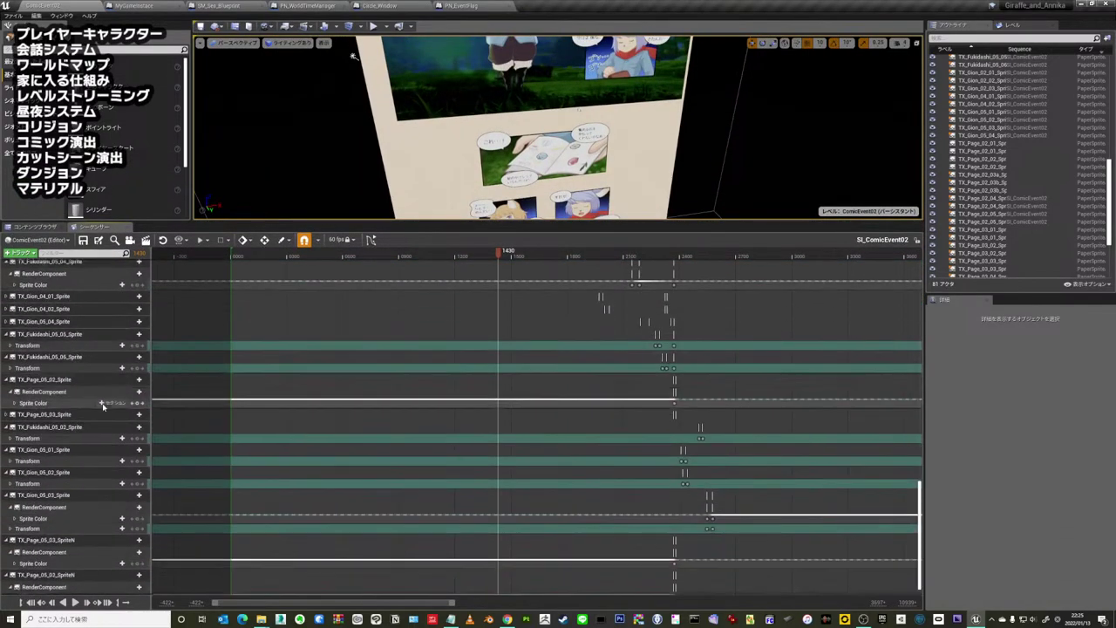
scroll(105, 414, "down", 3)
scroll(105, 413, "up", 3)
scroll(107, 415, "up", 3)
scroll(109, 416, "up", 3)
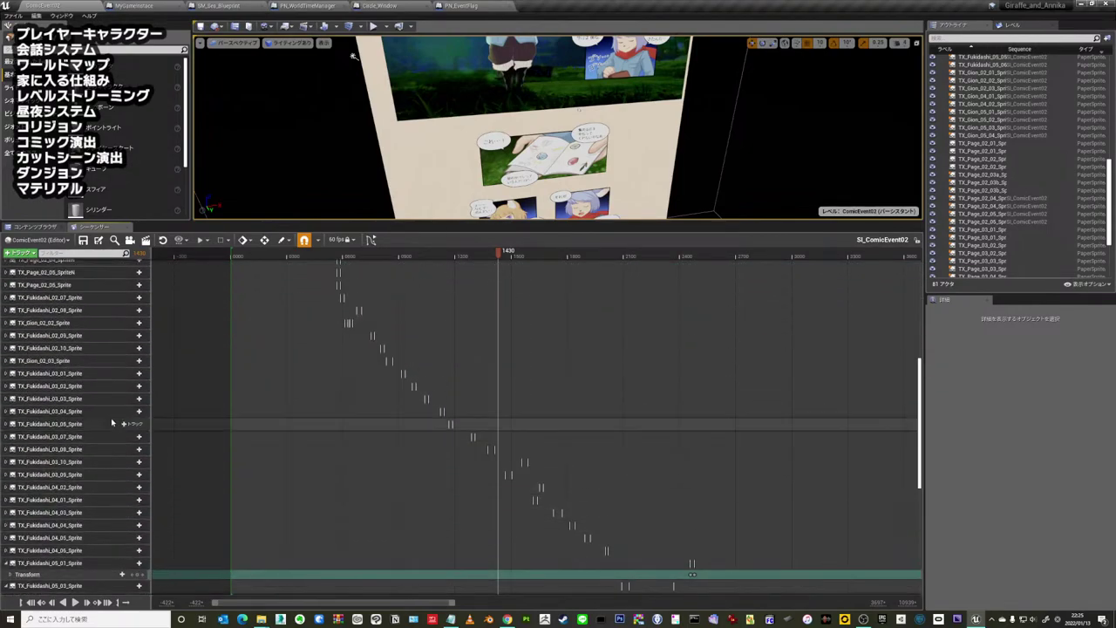
scroll(110, 418, "up", 3)
scroll(111, 417, "up", 5)
scroll(111, 418, "up", 1)
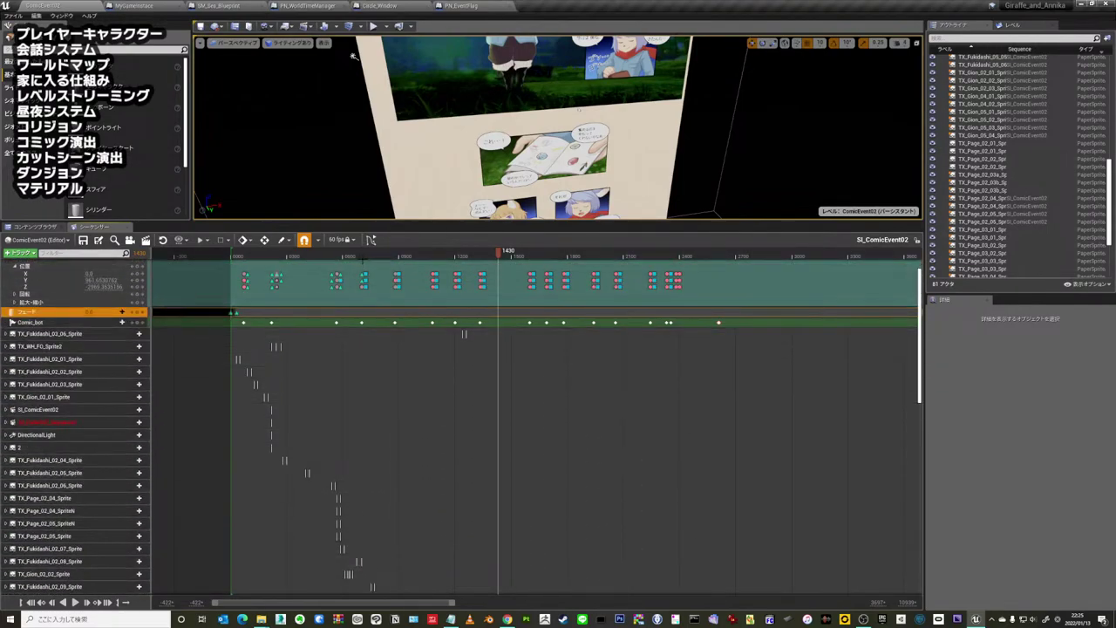
- Move the playhead from frame 0414 to 0615 and scroll back to the Camera Cuts track
left_click(310, 256)
left_click_drag(309, 255, 345, 256)
scroll(429, 378, "down", 5)
scroll(429, 378, "down", 5)
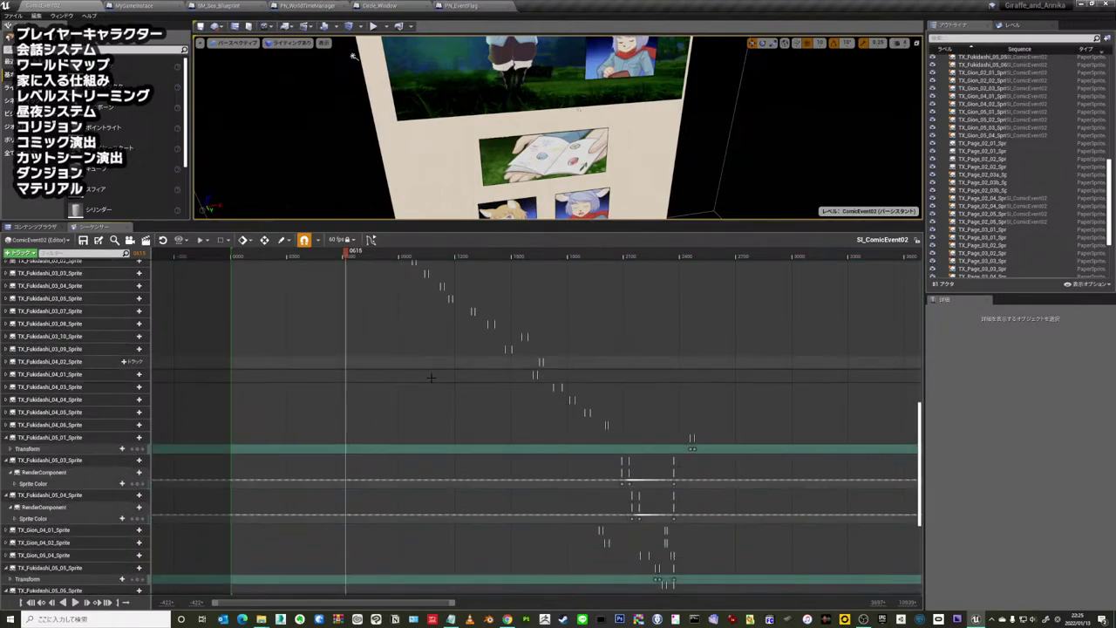
scroll(428, 377, "down", 5)
scroll(428, 377, "up", 3)
scroll(426, 375, "up", 3)
scroll(422, 372, "up", 3)
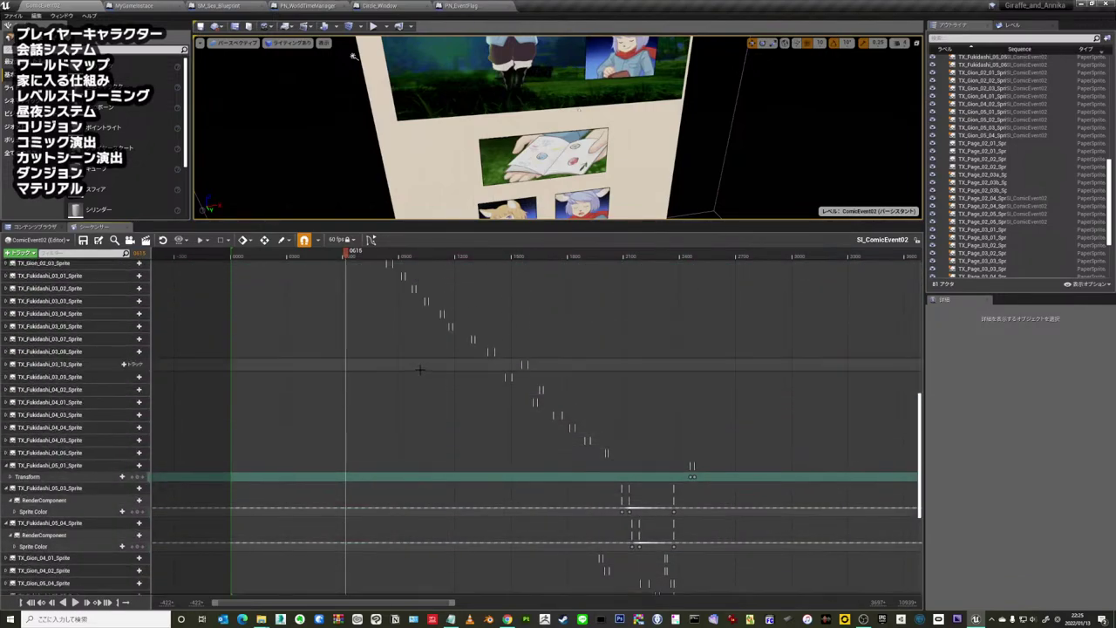
scroll(418, 368, "up", 3)
scroll(418, 368, "up", 3)
scroll(414, 369, "up", 3)
scroll(415, 368, "up", 3)
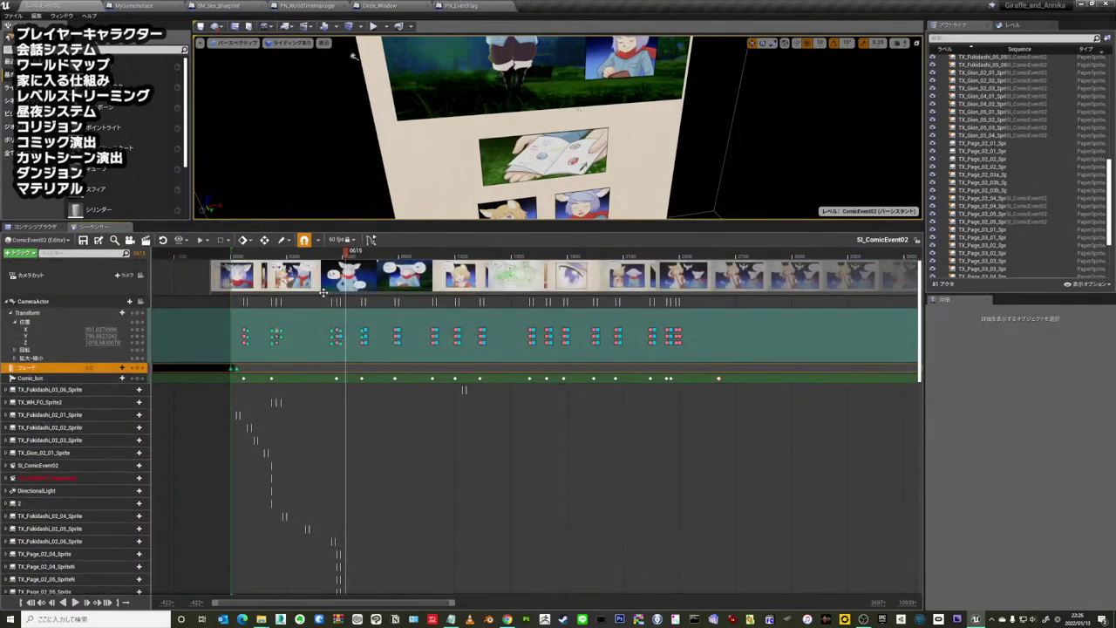
- Set the sequence time to frame 0461 and open the time-ruler marks menu
left_click(305, 254)
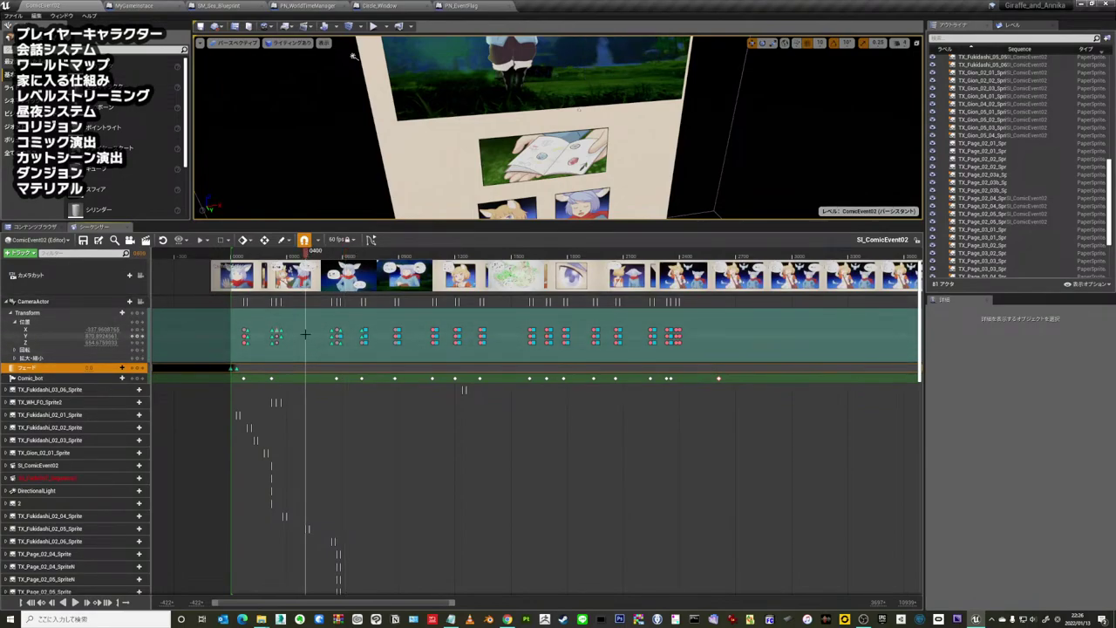
left_click(315, 253)
right_click(317, 254)
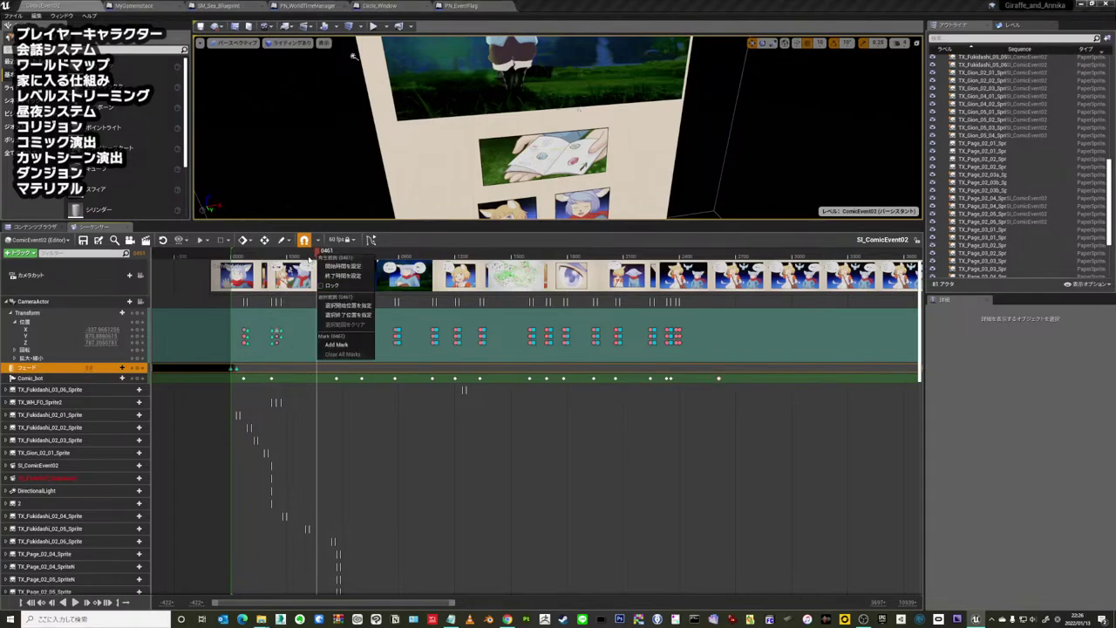
left_click(310, 259)
left_click_drag(288, 254, 317, 253)
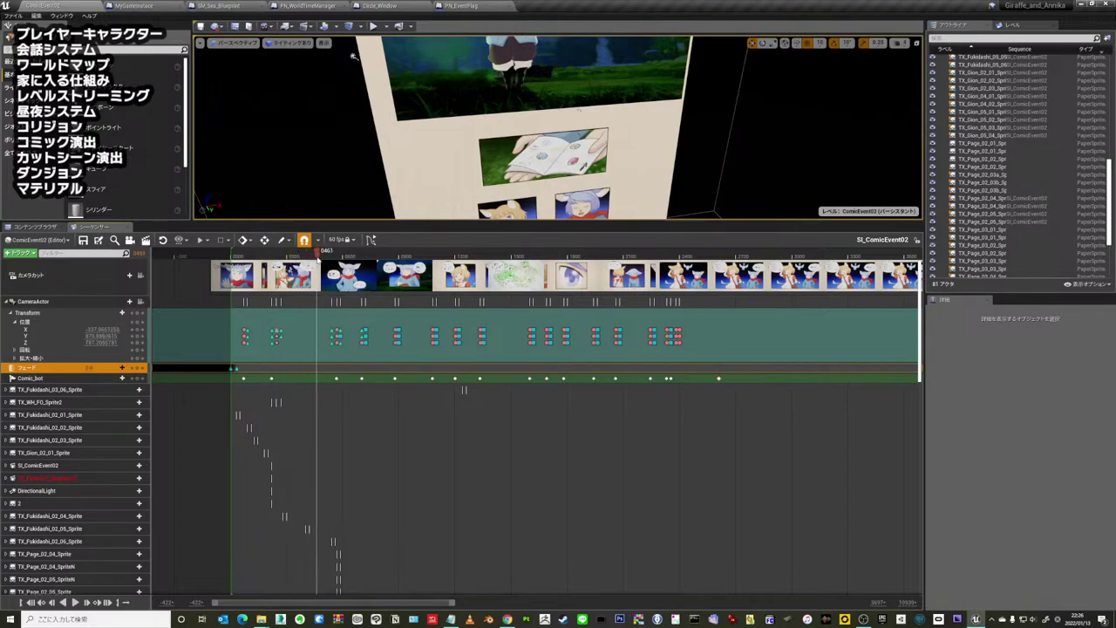
right_click(318, 252)
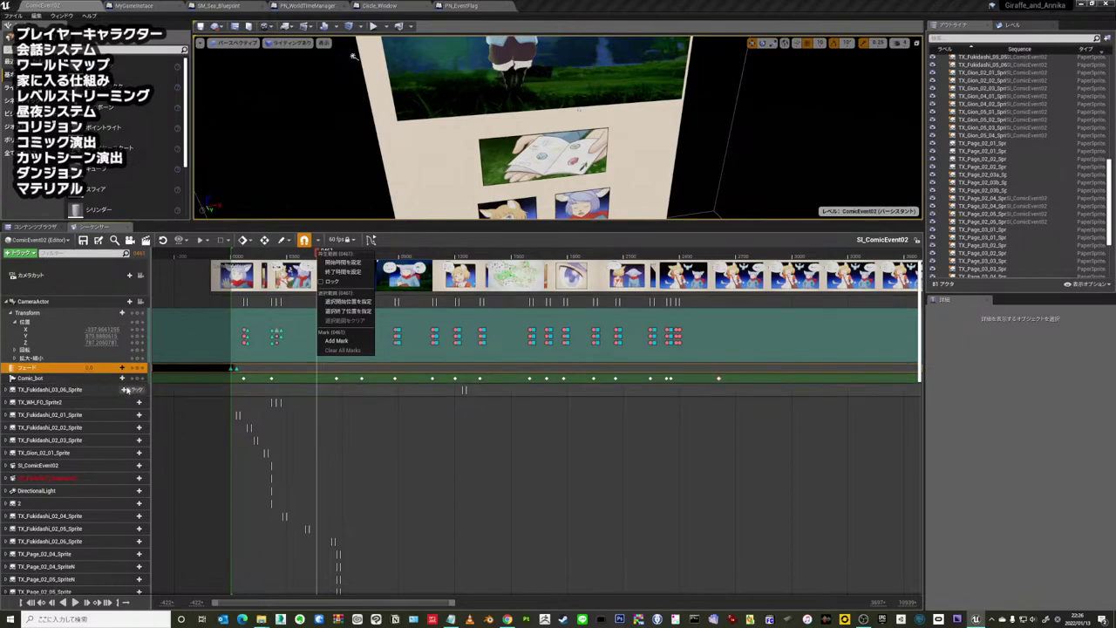
- Collapse the CameraActor's transform tracks and scroll down to the page 5 sprite tracks
left_click(7, 302)
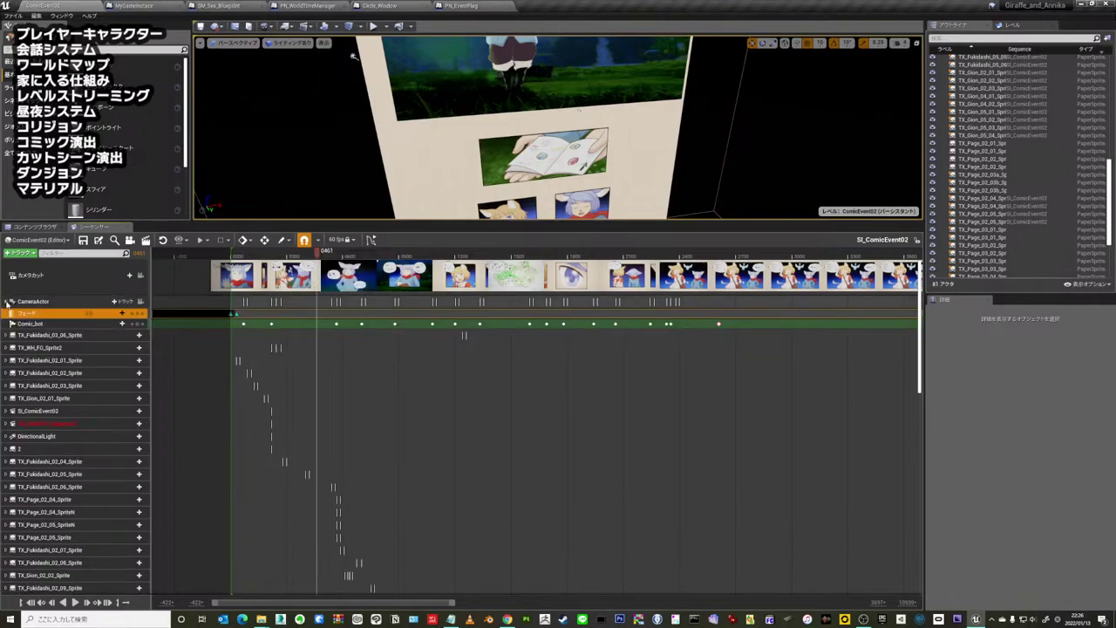
scroll(35, 323, "down", 5)
scroll(93, 418, "down", 5)
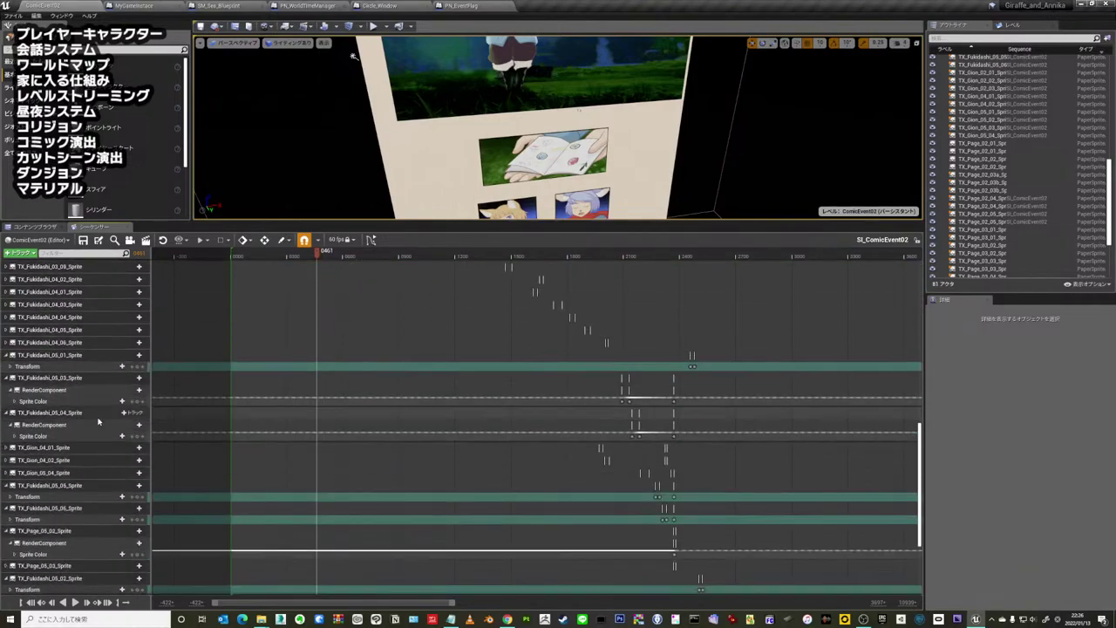
scroll(94, 418, "down", 5)
mouse_move(843, 583)
left_mouse_down()
mouse_move(312, 261)
mouse_move(320, 305)
left_mouse_up()
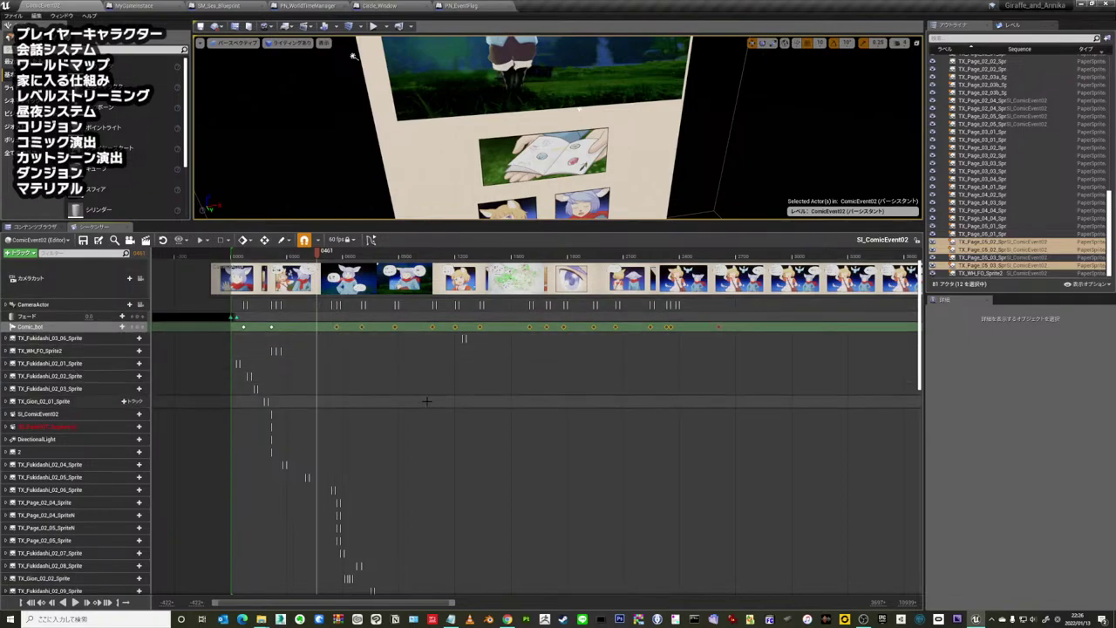
scroll(435, 409, "down", 5)
scroll(436, 409, "down", 3)
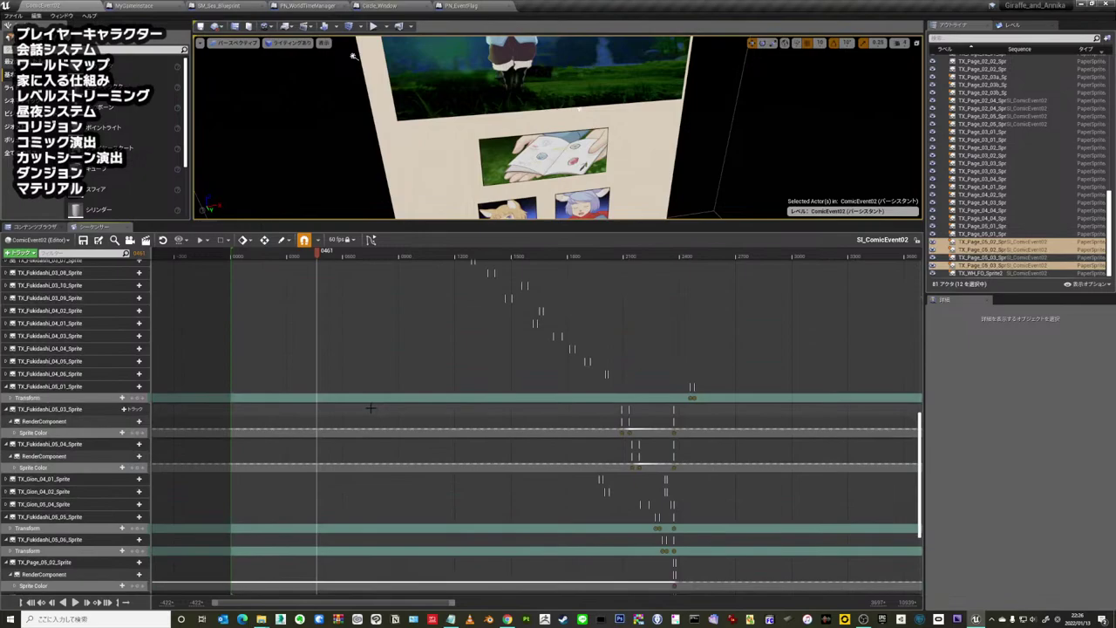
- Expand the TX_Fukidashi_03_07 through 04_06 sprite rows to show their Transform keys
left_click(7, 429)
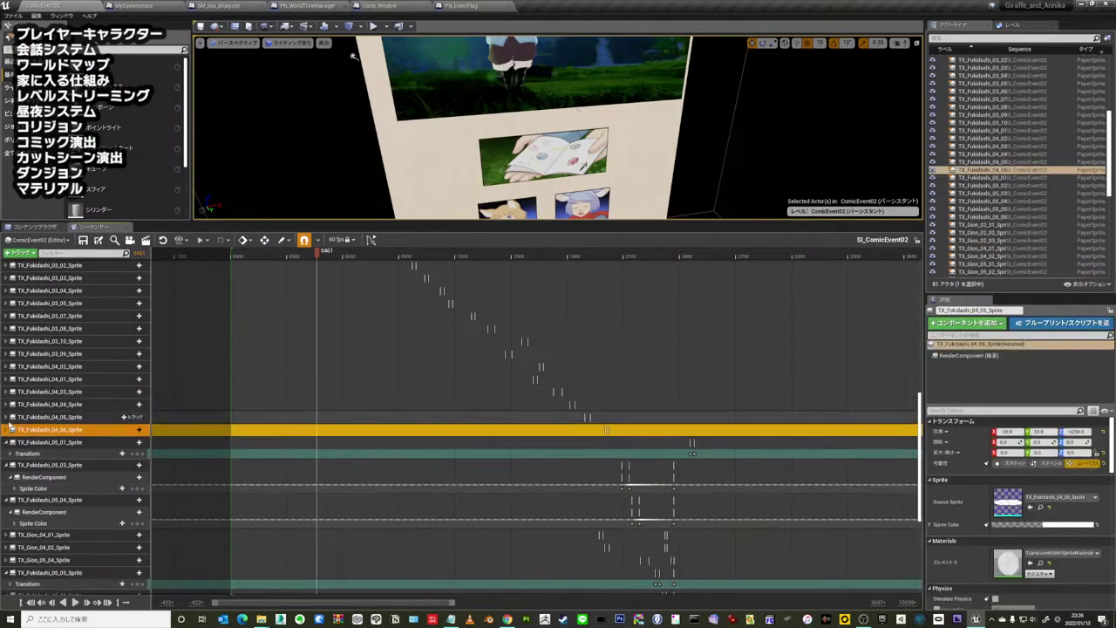
left_click(7, 429)
left_click(7, 416)
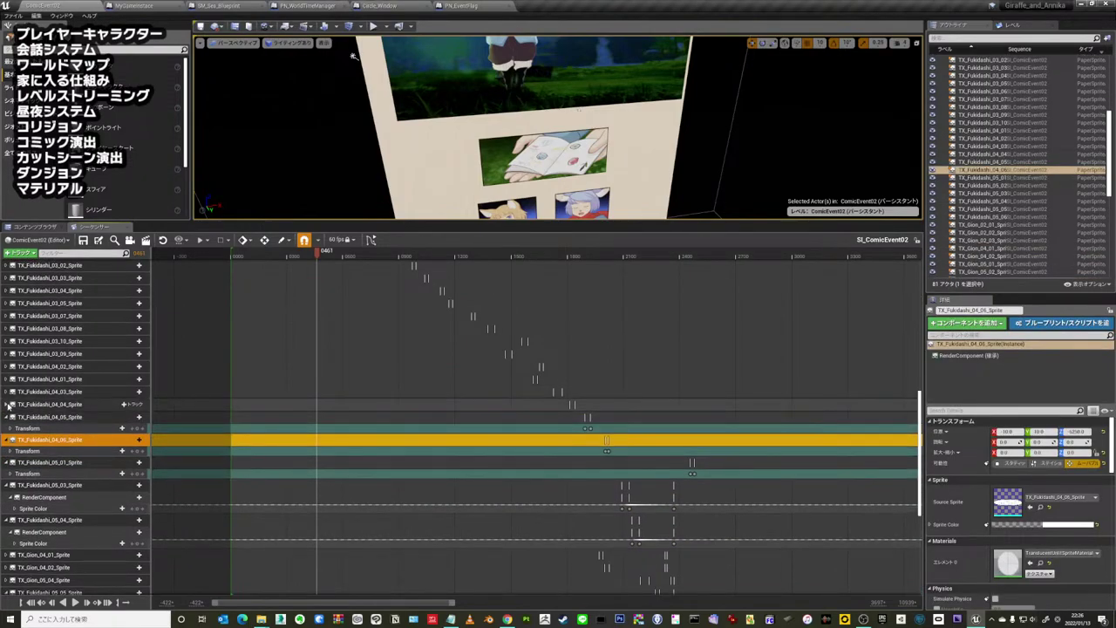
left_click(7, 403)
left_click(7, 391)
left_click(7, 379)
left_click(7, 366)
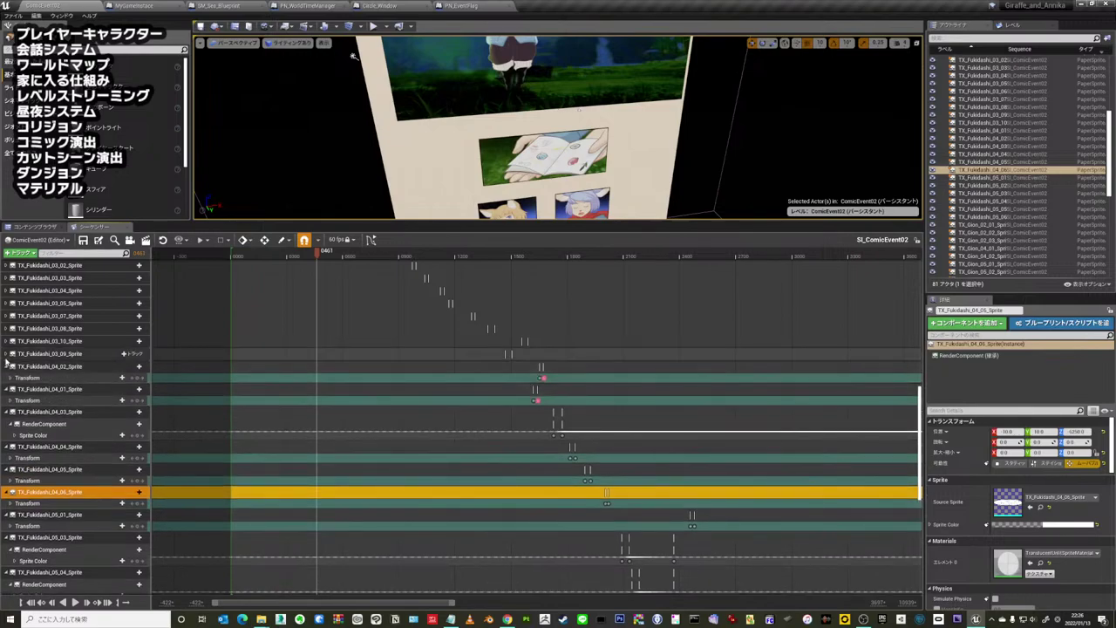
left_click(7, 353)
left_click(6, 341)
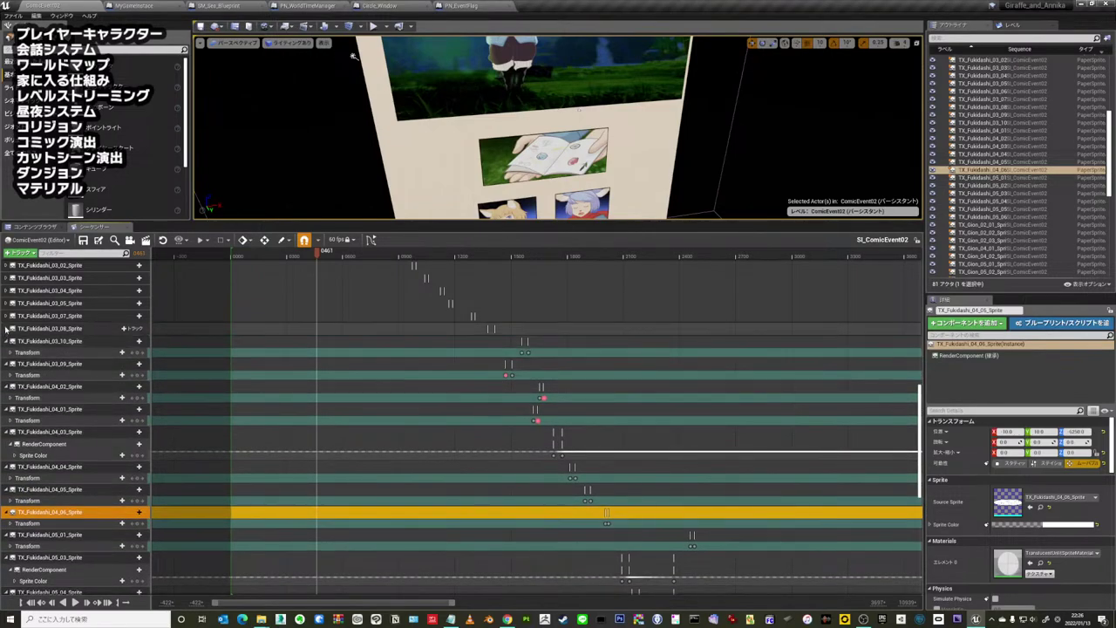
left_click(7, 328)
left_click(7, 316)
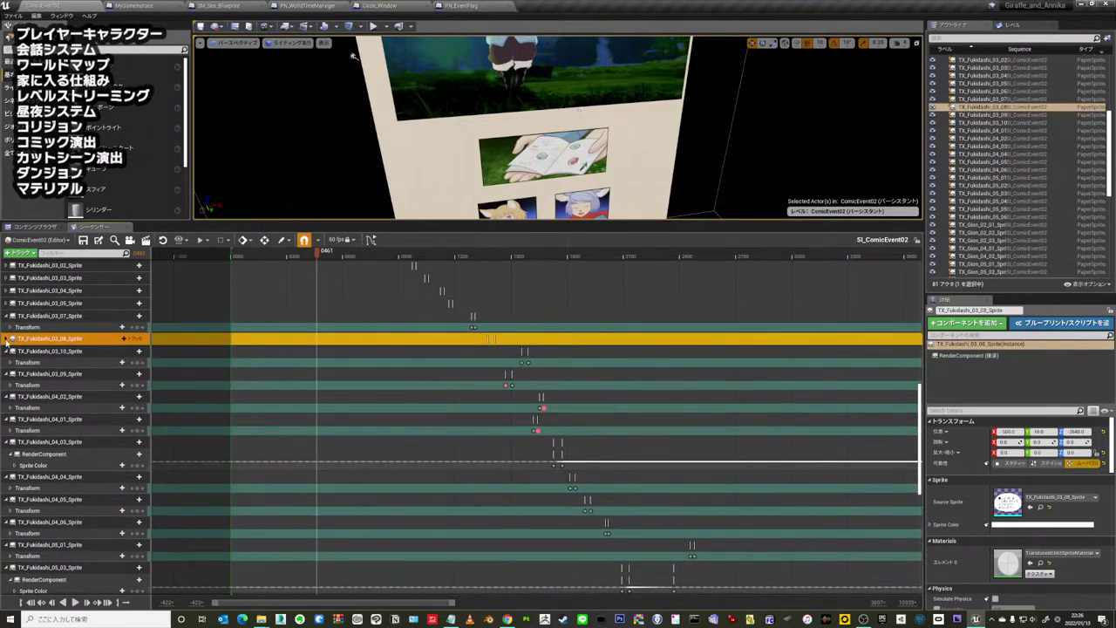
left_click(7, 342)
- Drag the viewport/Sequencer splitter up so the timeline fills most of the editor height
scroll(614, 388, "down", 5)
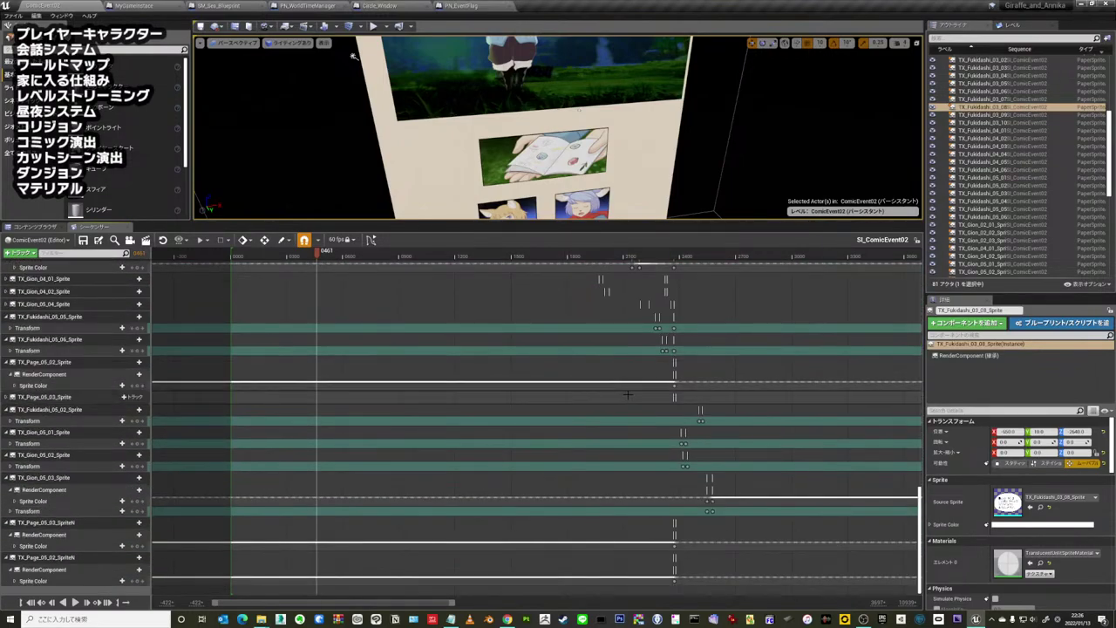
scroll(626, 394, "up", 5)
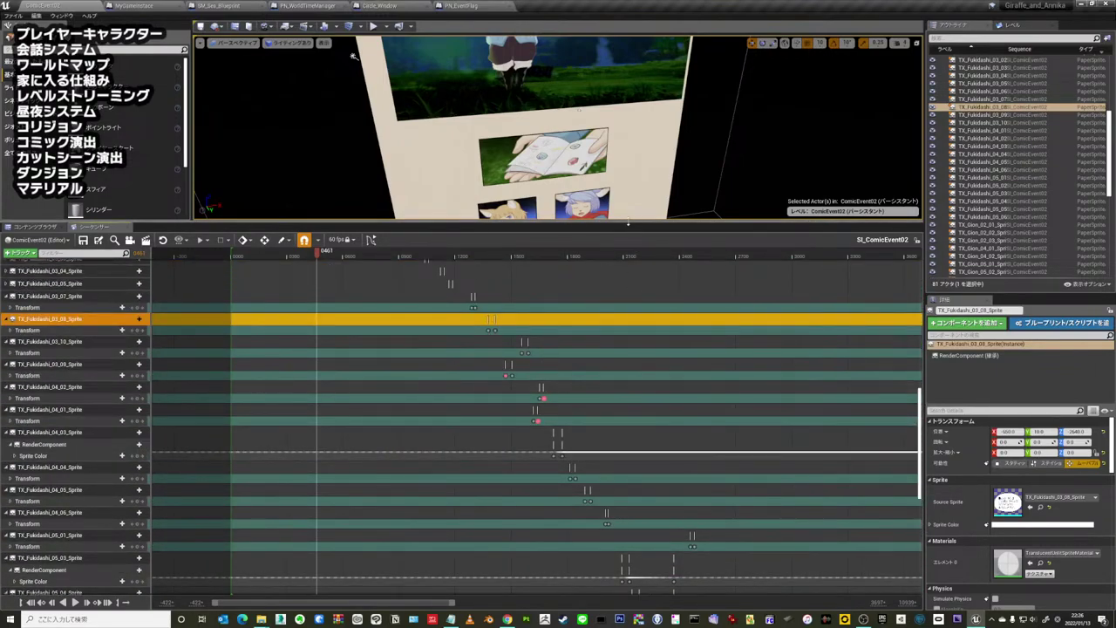
left_click_drag(628, 223, 628, 42)
scroll(762, 380, "down", 3)
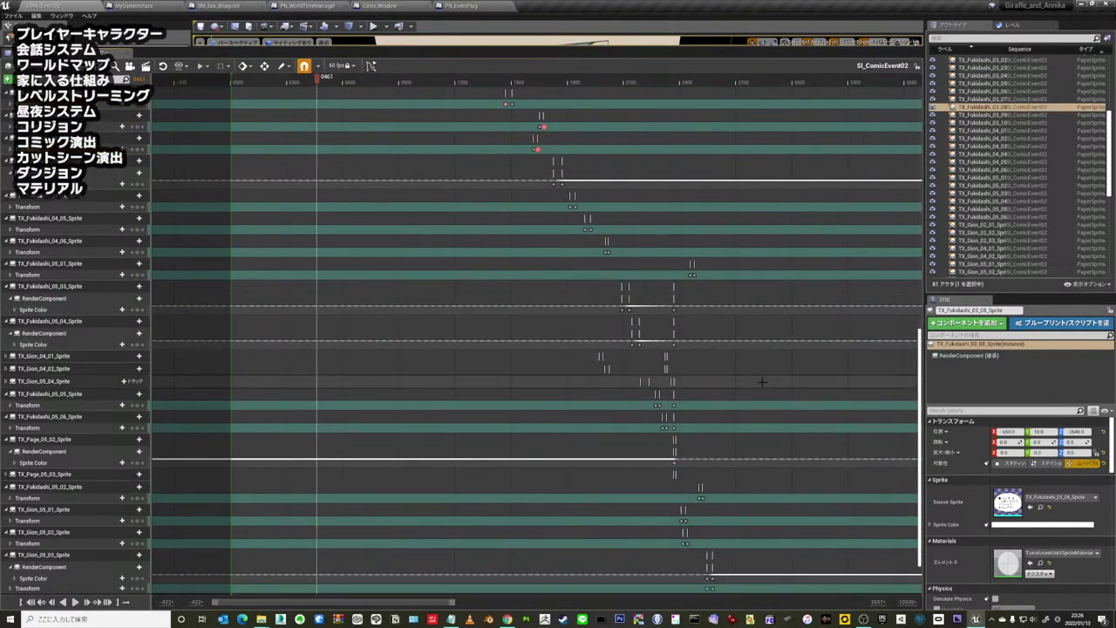
scroll(761, 381, "up", 3)
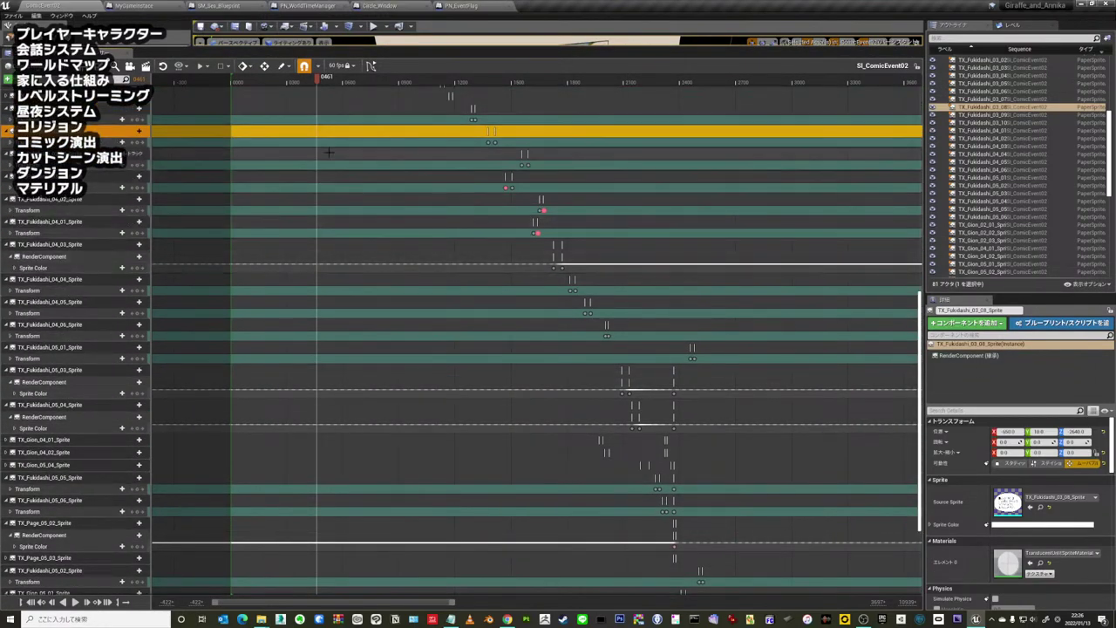
- Open the Widget Reflector from Window > Developer Tools
left_click(61, 16)
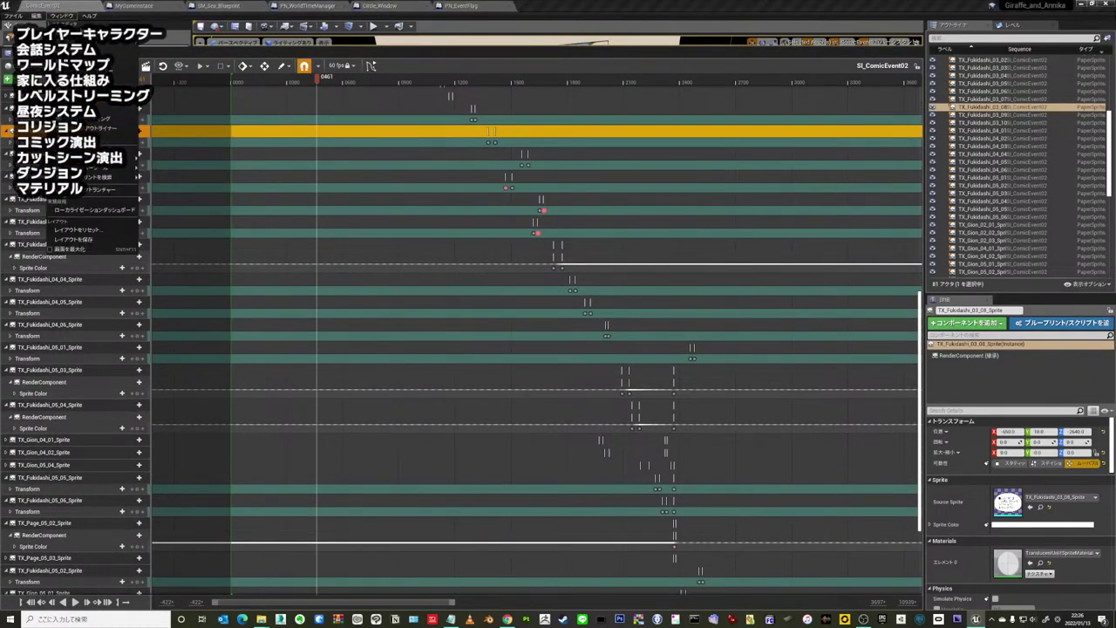
mouse_move(87, 33)
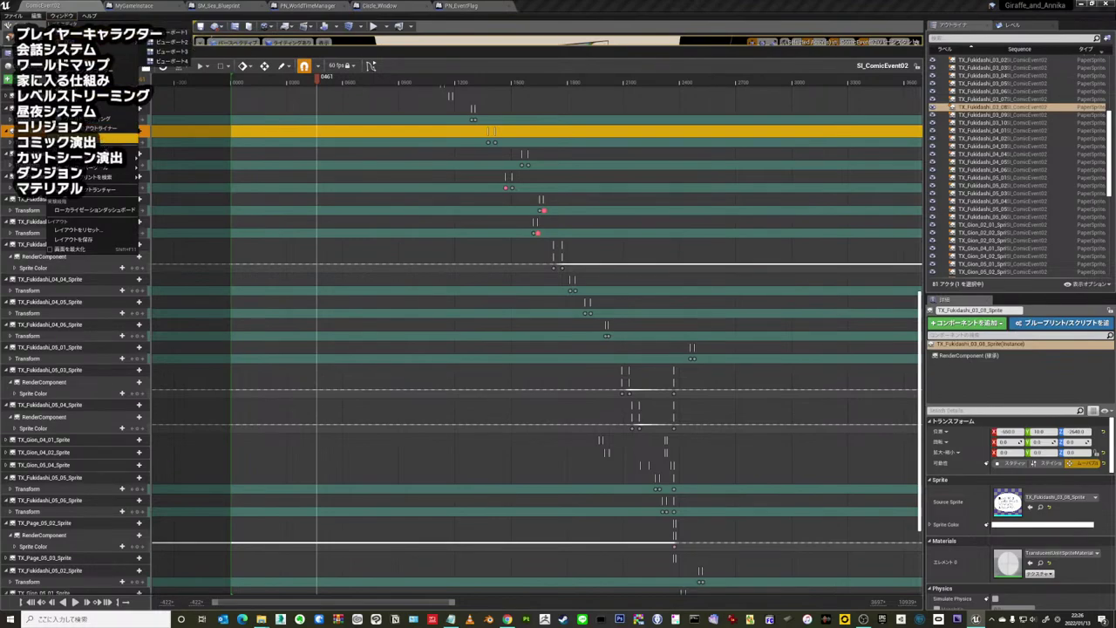
mouse_move(105, 168)
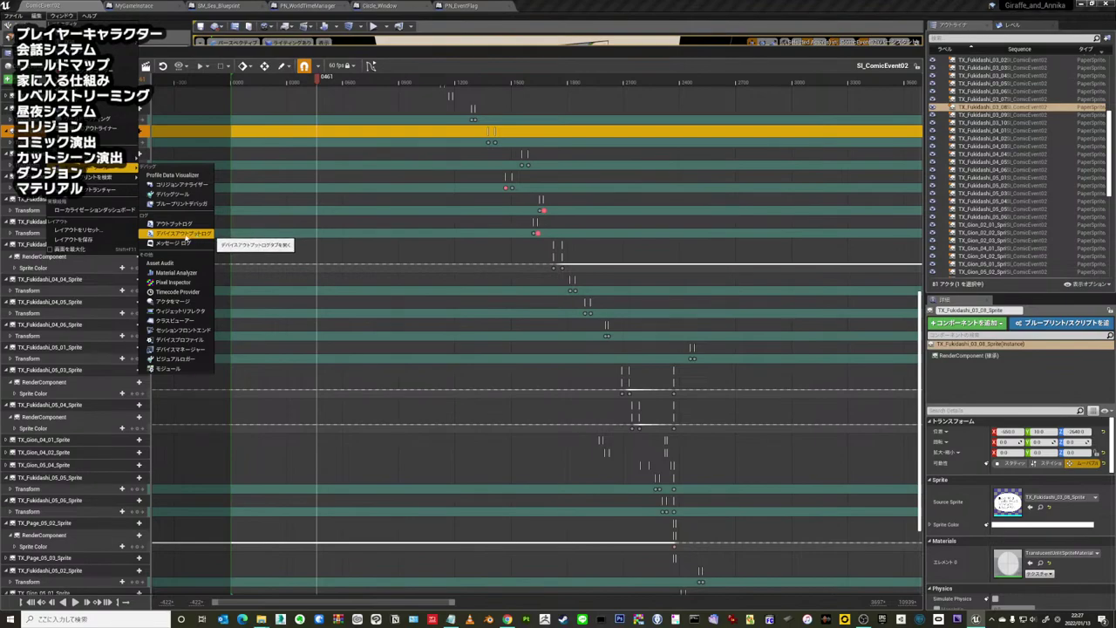
left_click(180, 310)
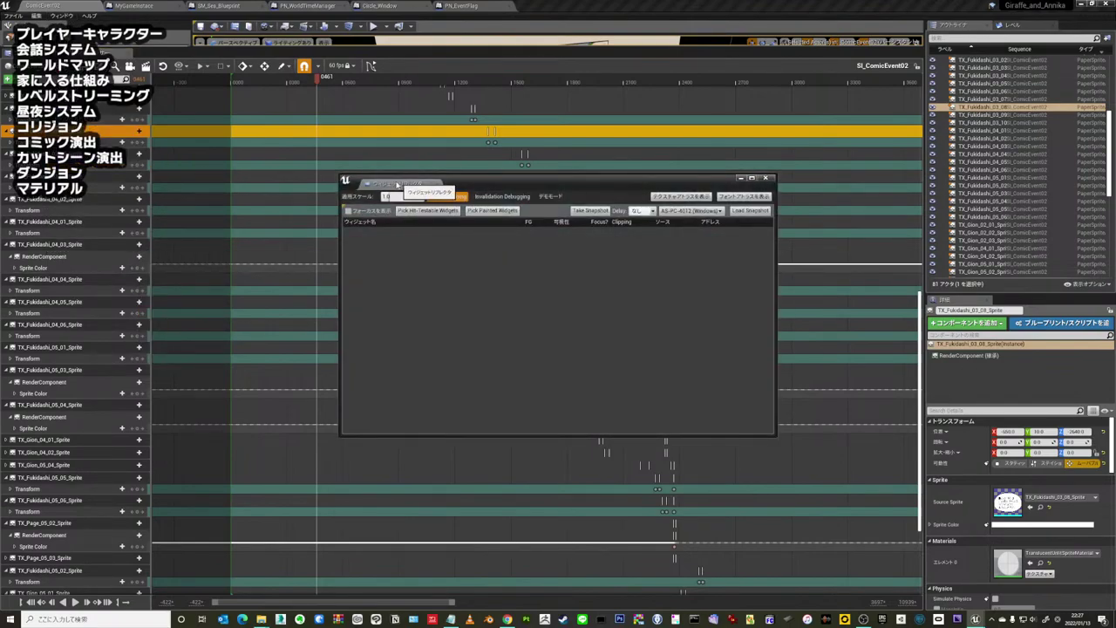
- Return to the SI_ComicEvent02 Sequencer and box-select the speech-bubble keys across the middle tracks
left_click(52, 52)
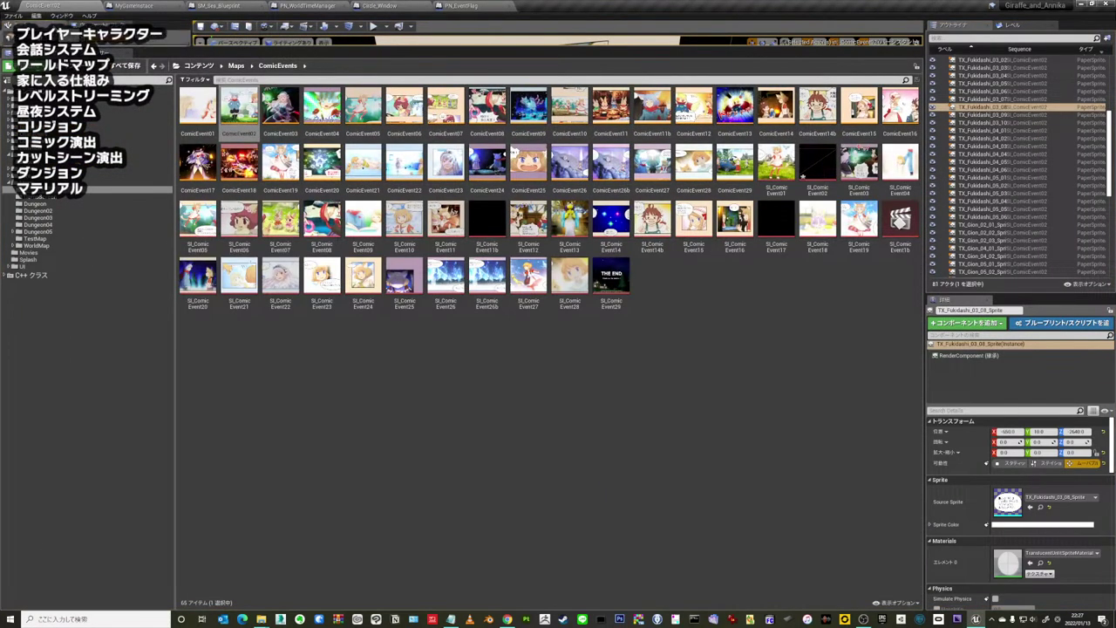
left_click(96, 53)
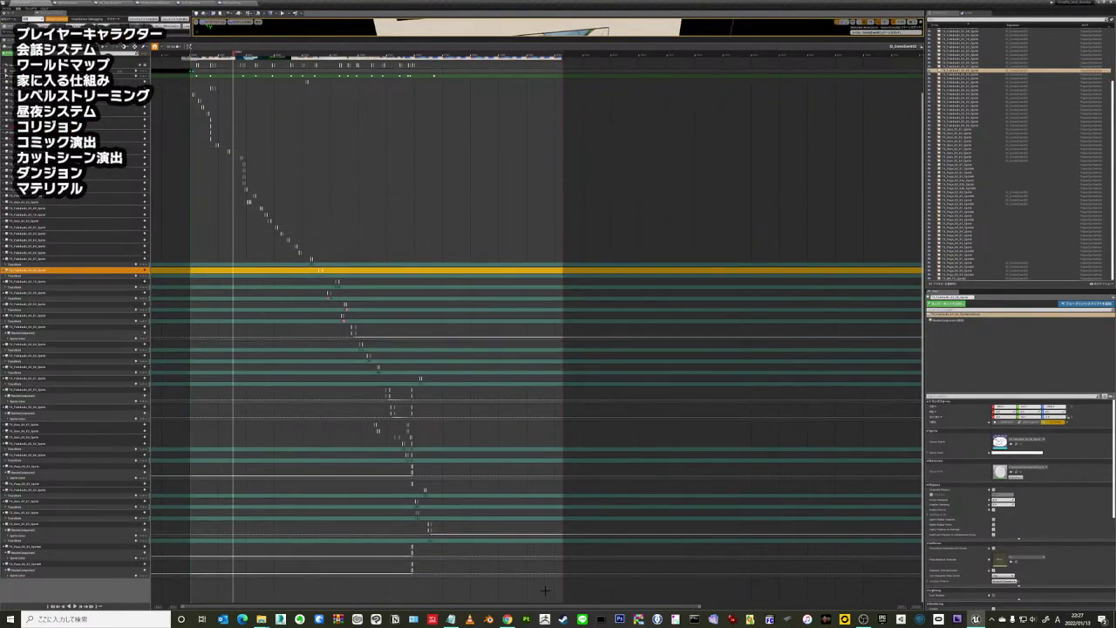
mouse_move(487, 587)
left_mouse_down()
mouse_move(291, 262)
mouse_move(305, 166)
left_mouse_up()
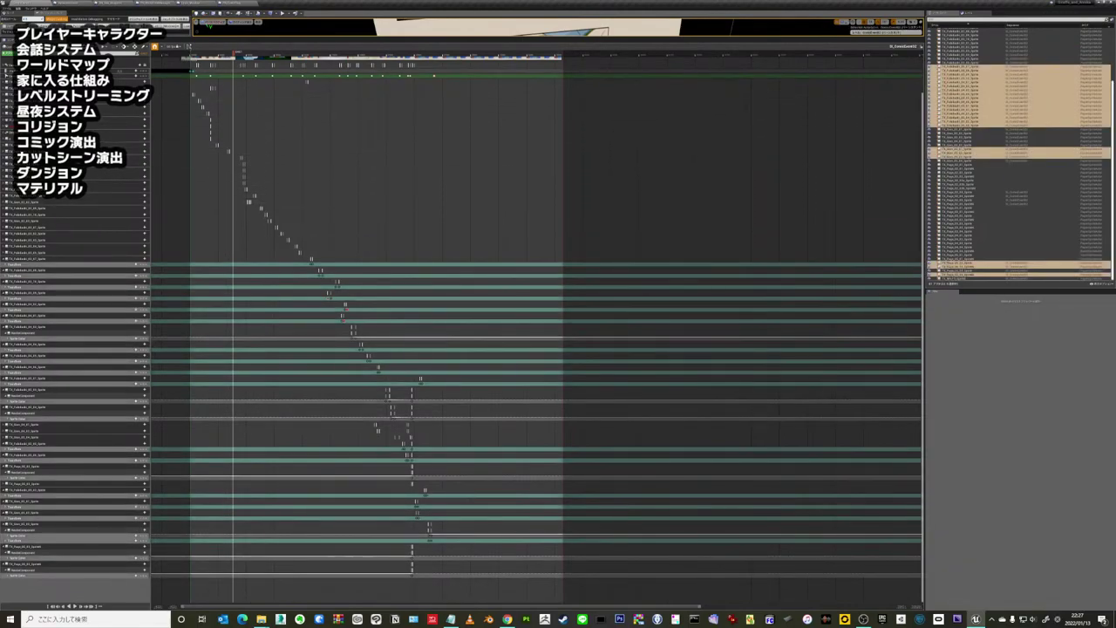
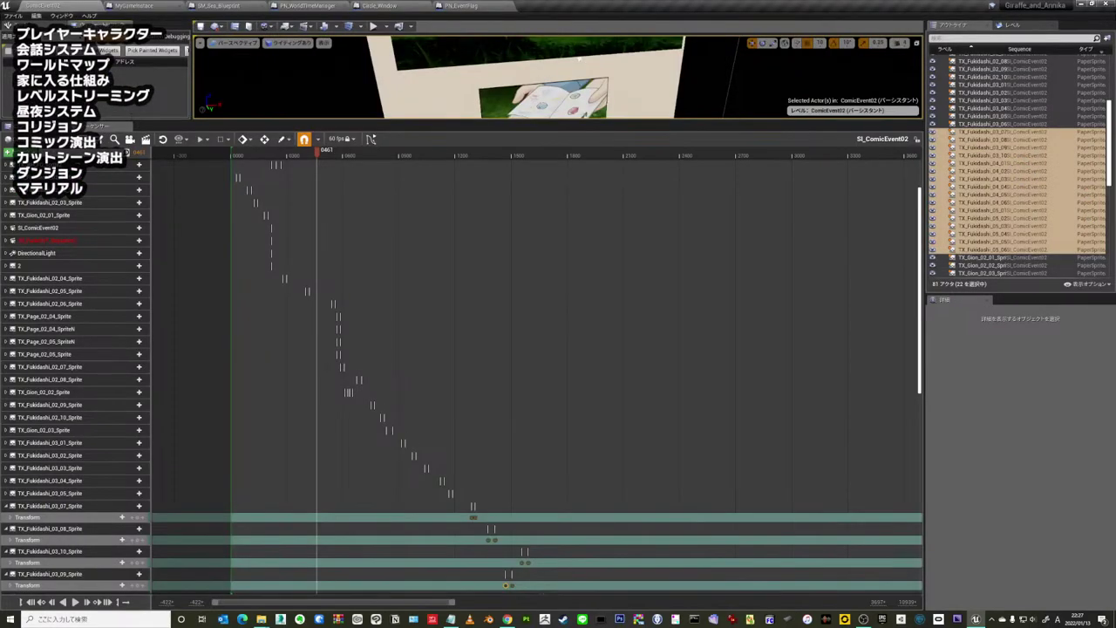
- Scroll the Sequencer track list and drag the splitter down so the comic page fills a larger viewport
left_click(264, 140)
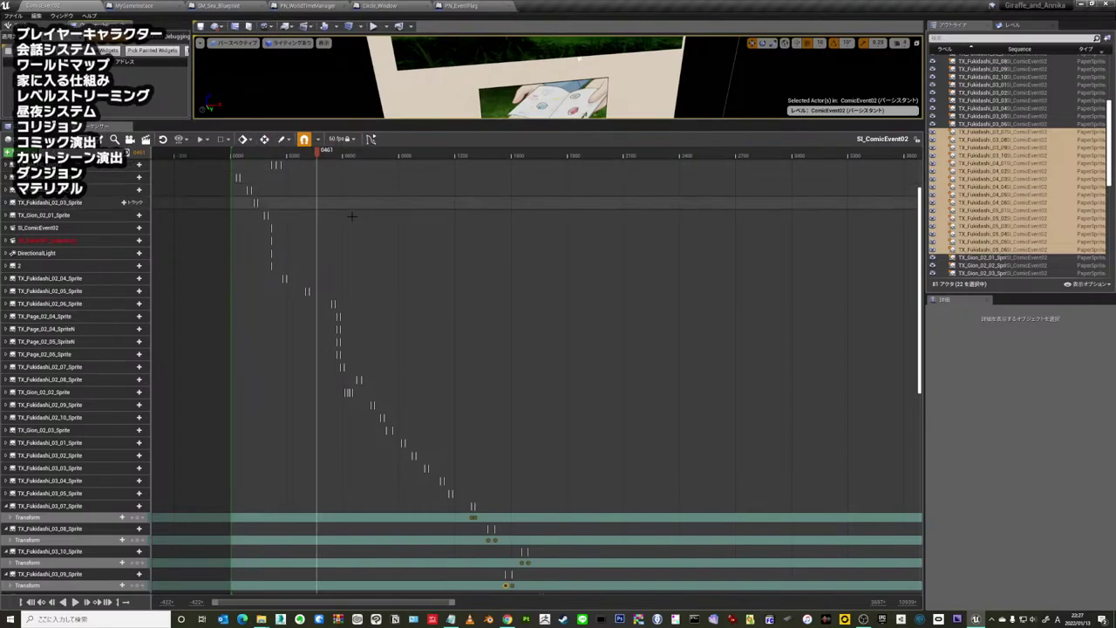
scroll(457, 347, "down", 10)
scroll(462, 353, "down", 2)
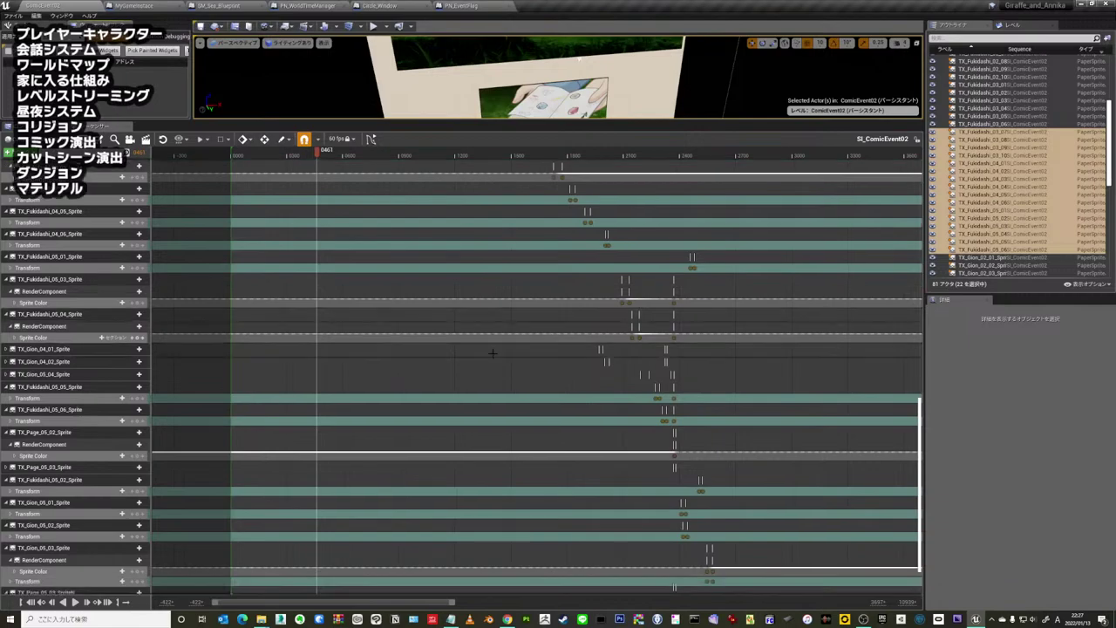
left_click(495, 366)
scroll(491, 366, "up", 4)
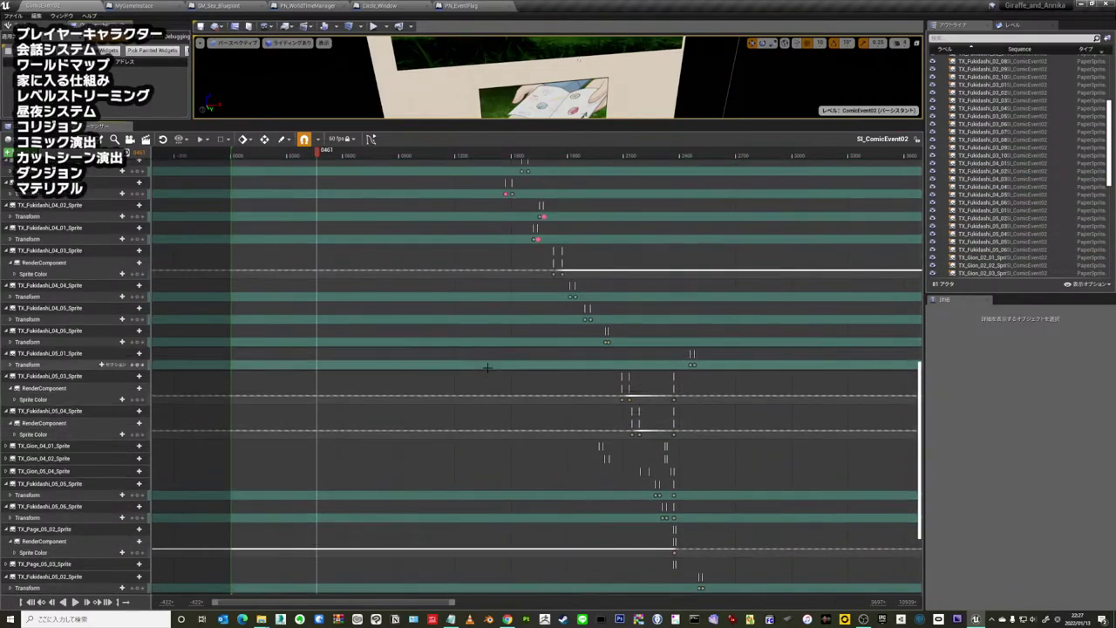
scroll(491, 366, "up", 4)
scroll(490, 366, "up", 4)
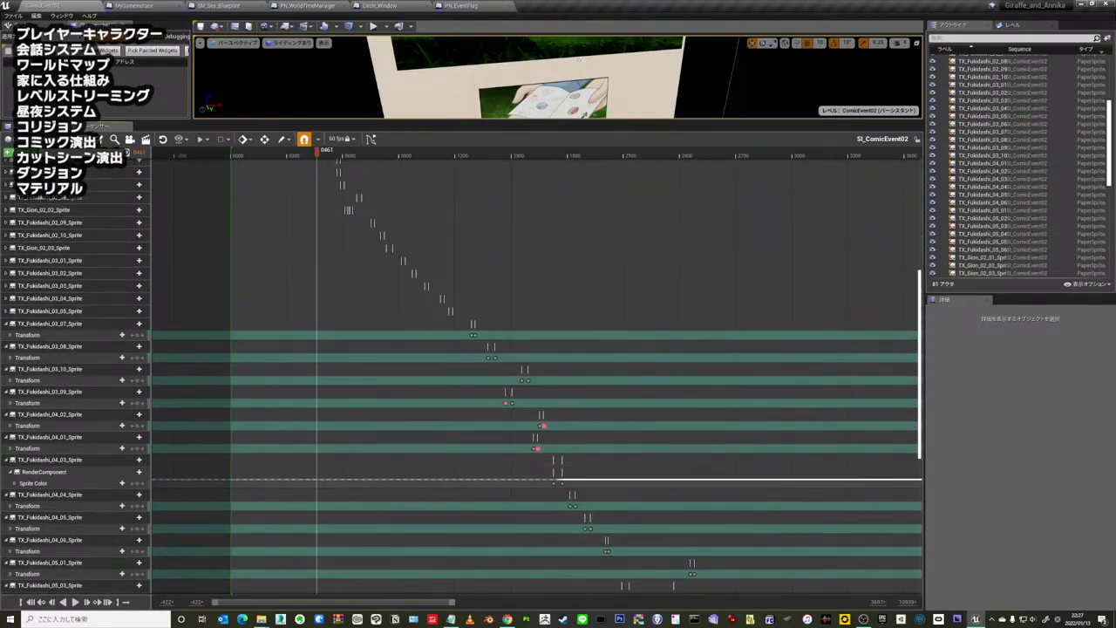
left_click_drag(221, 125, 262, 431)
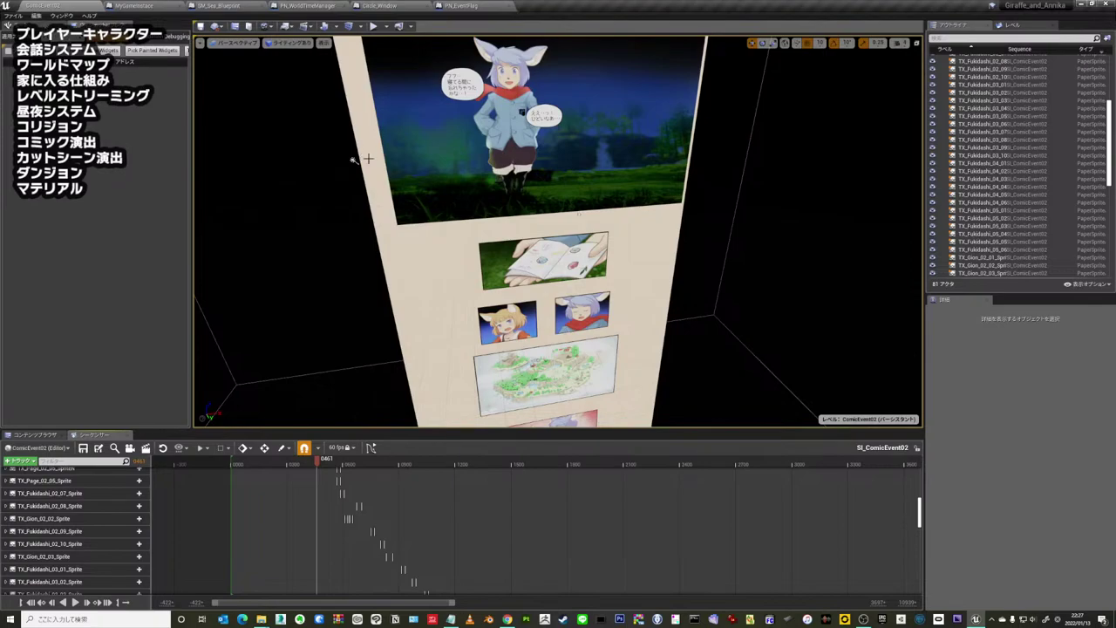
- Fly the camera to the comic page and scrub the sequence forward to reveal the inset panels and speech bubbles
right_click_drag(353, 159, 315, 314)
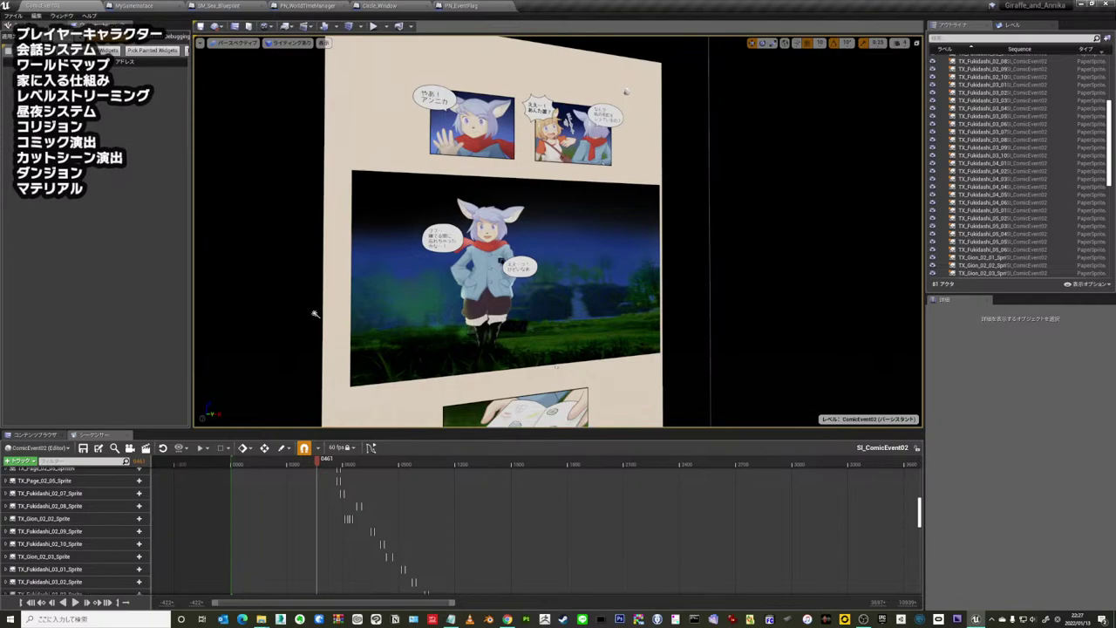
key("shift+1")
right_click_drag(315, 313, 373, 285)
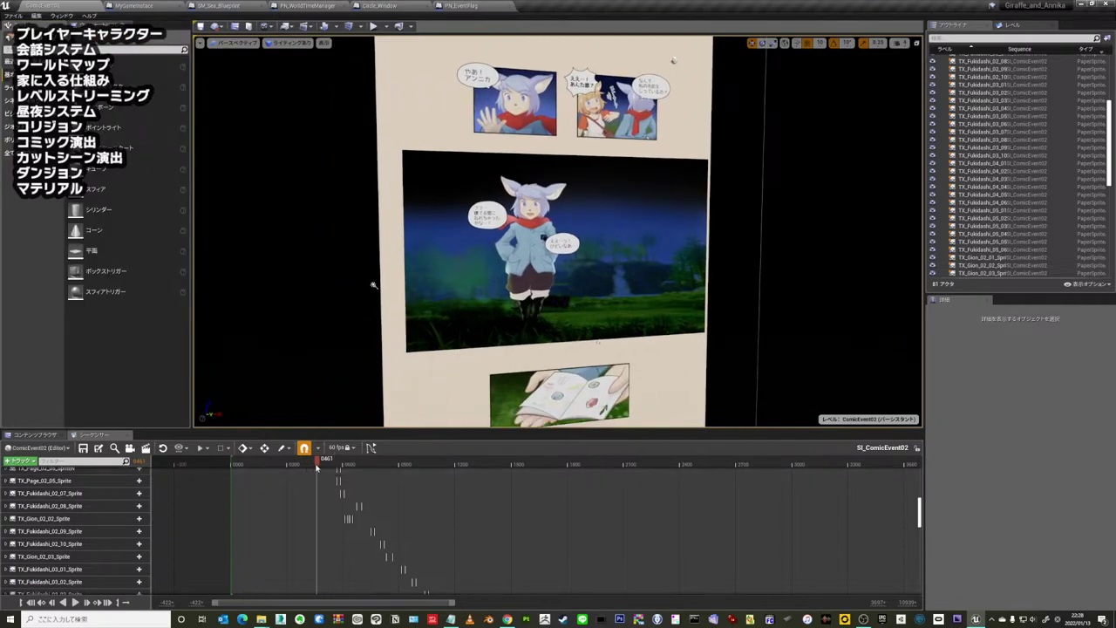
left_click_drag(317, 464, 391, 475)
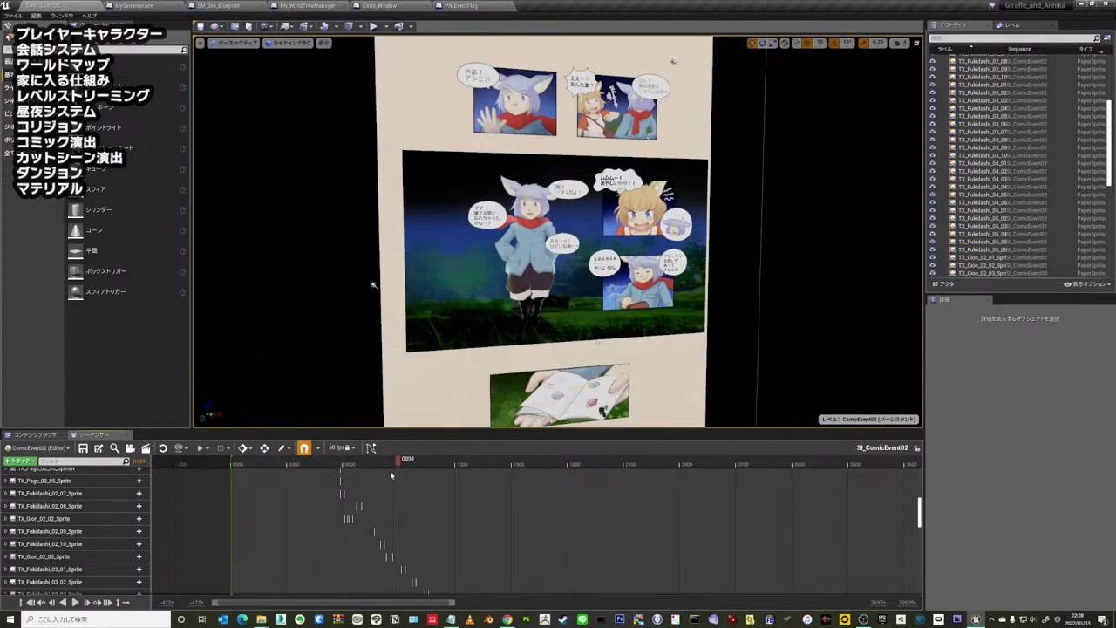
left_click_drag(391, 475, 418, 467)
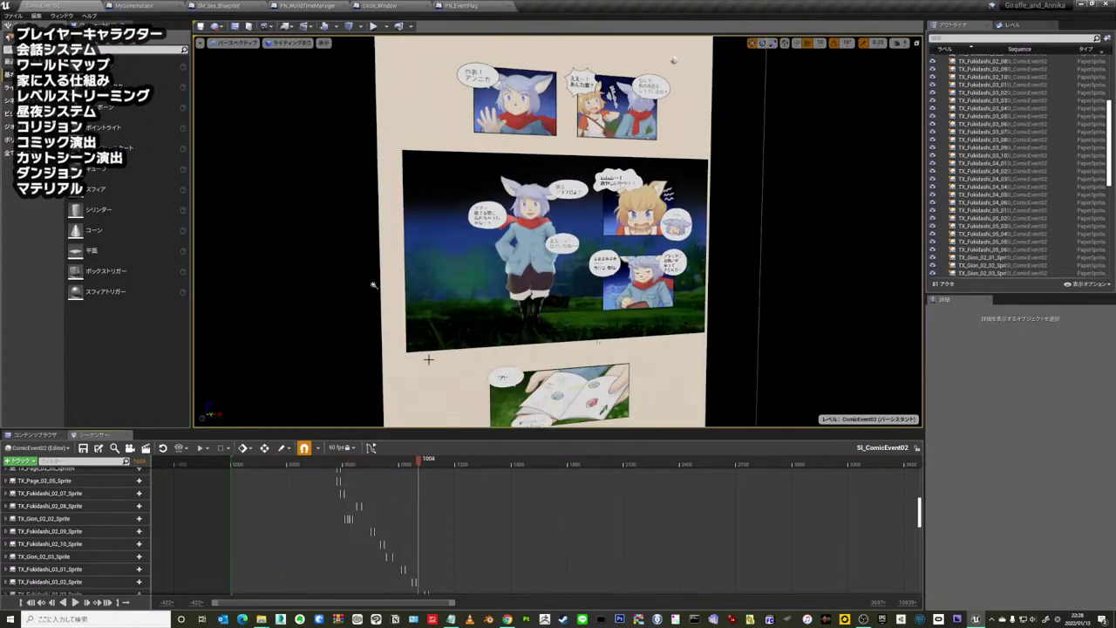
right_click_drag(428, 359, 428, 358)
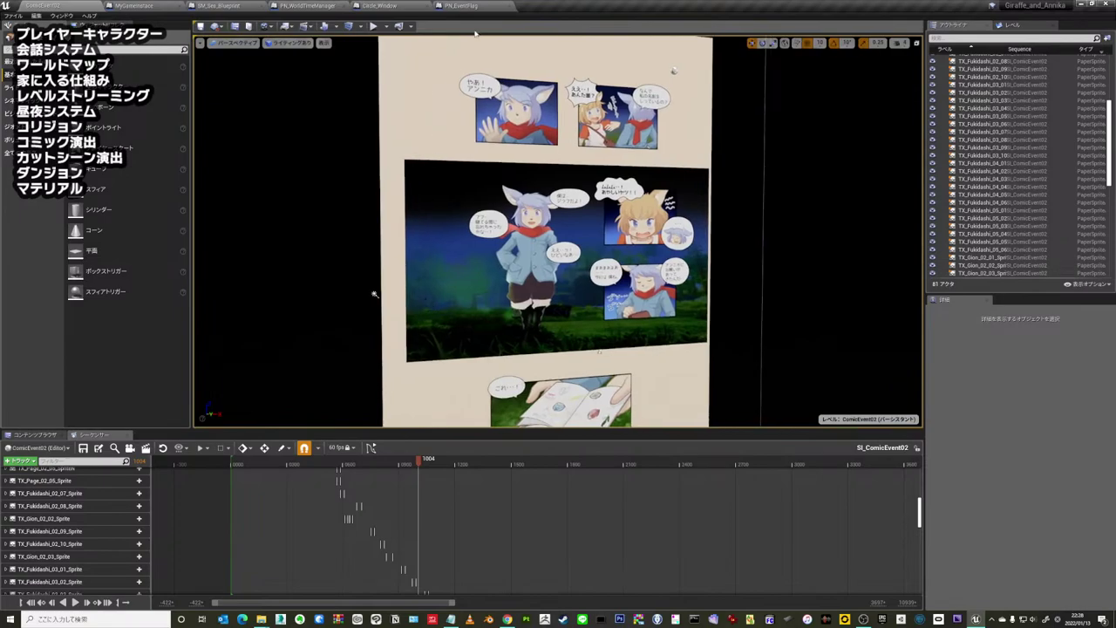
mouse_move(543, 206)
right_mouse_down()
mouse_move(583, 177)
mouse_move(497, 144)
right_mouse_up()
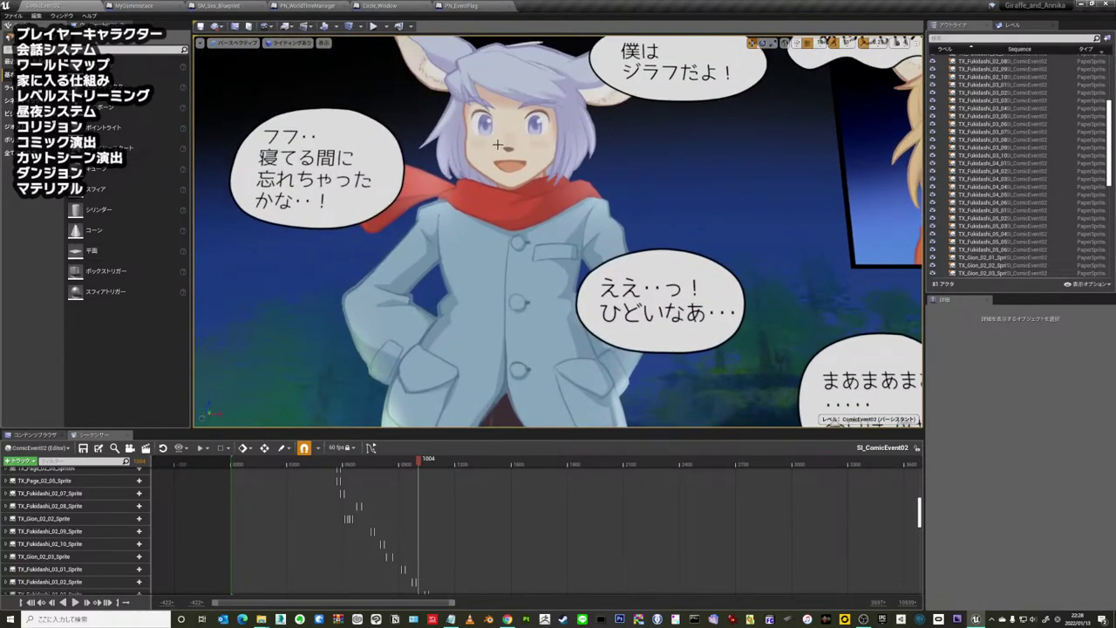
right_click_drag(482, 148, 482, 148)
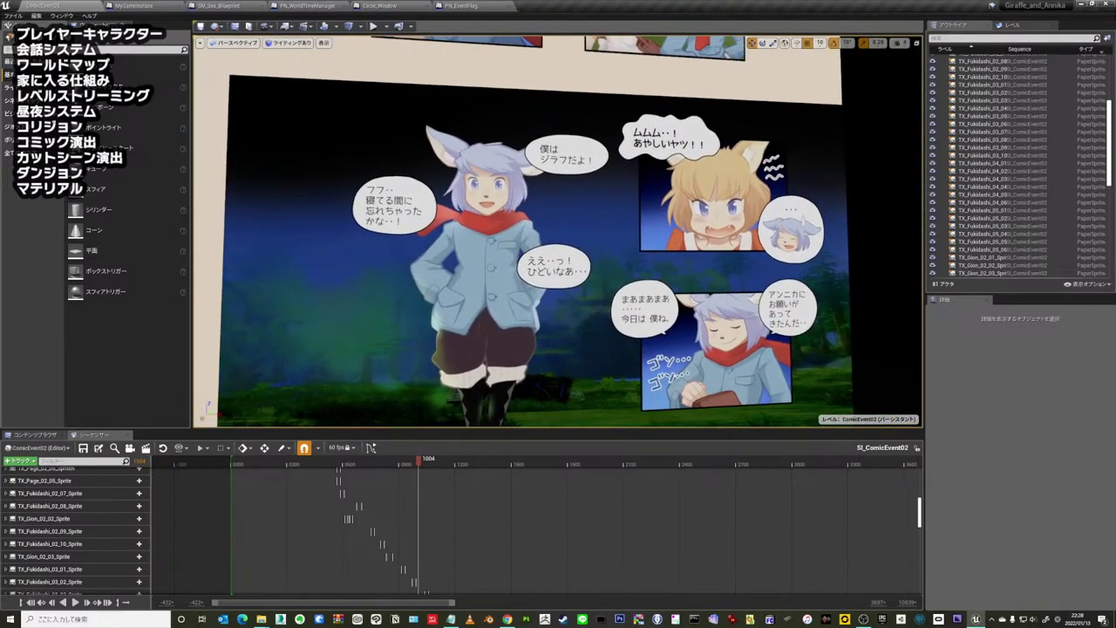
- Switch the viewport to Unlit, then back to Lit, and face the comic board squarely
left_click(291, 42)
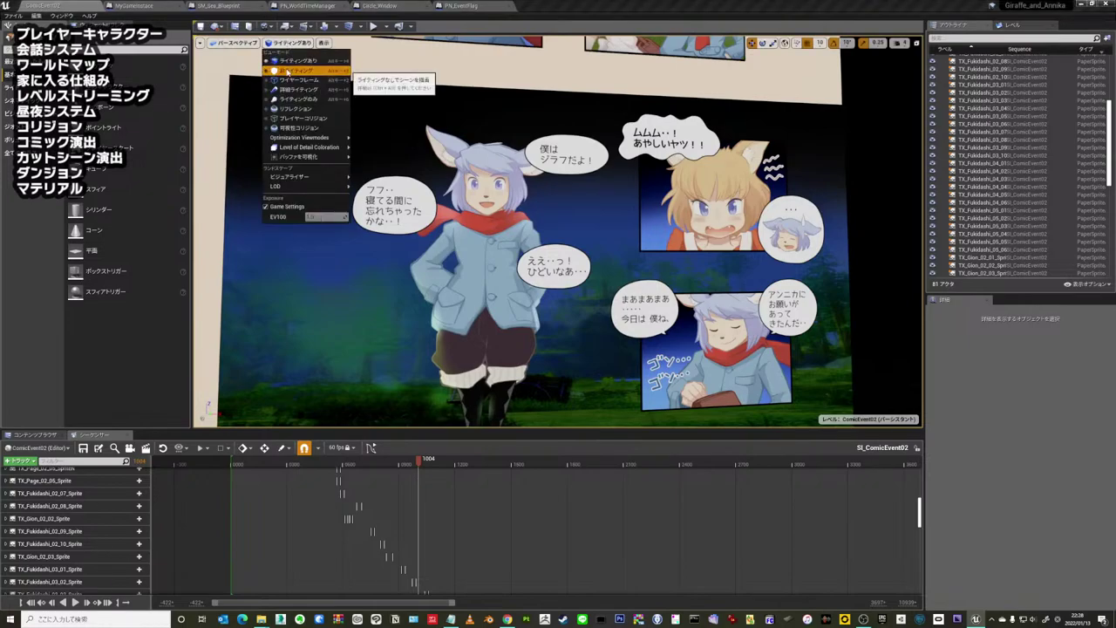
left_click(292, 84)
scroll(452, 154, "up", 10)
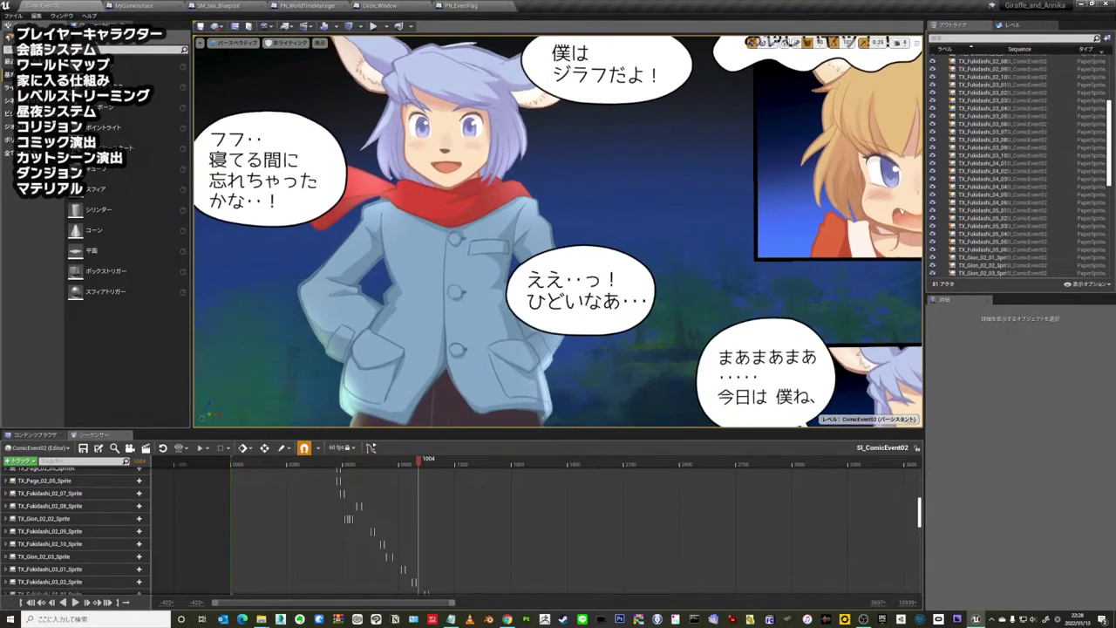
scroll(503, 214, "down", 2)
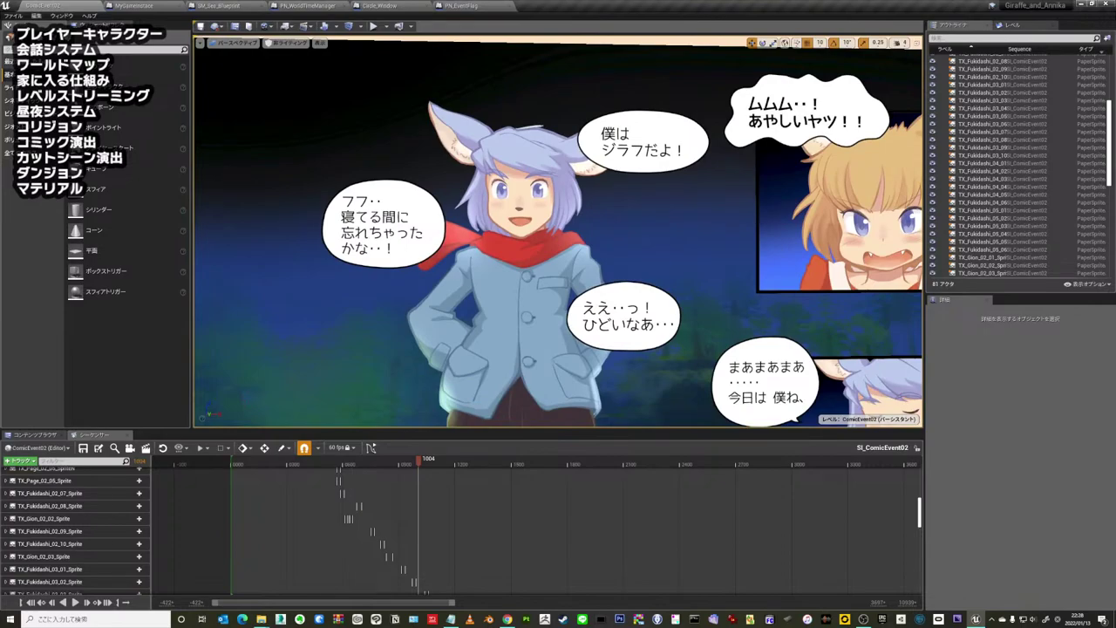
left_click(291, 42)
left_click(292, 65)
scroll(394, 137, "up", 3)
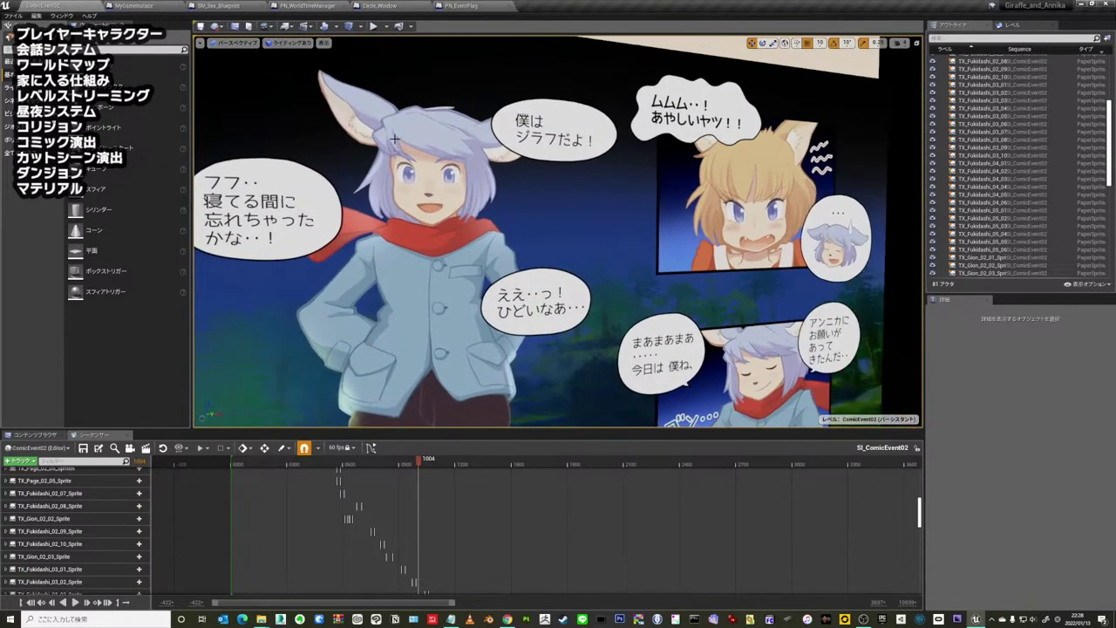
scroll(326, 304, "down", 10)
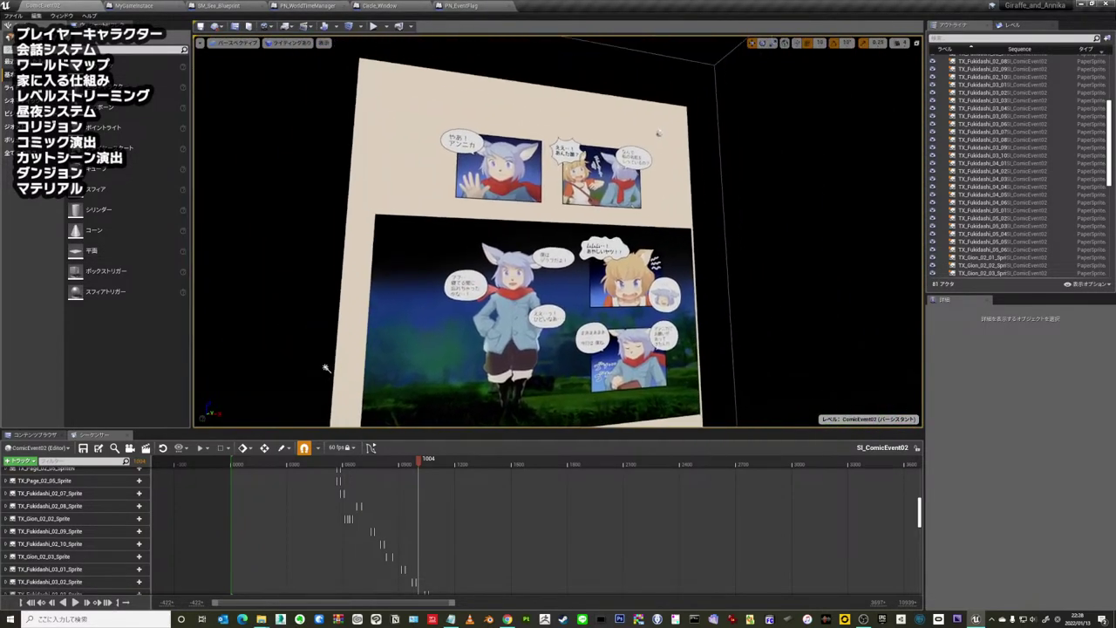
left_click_drag(326, 368, 311, 332)
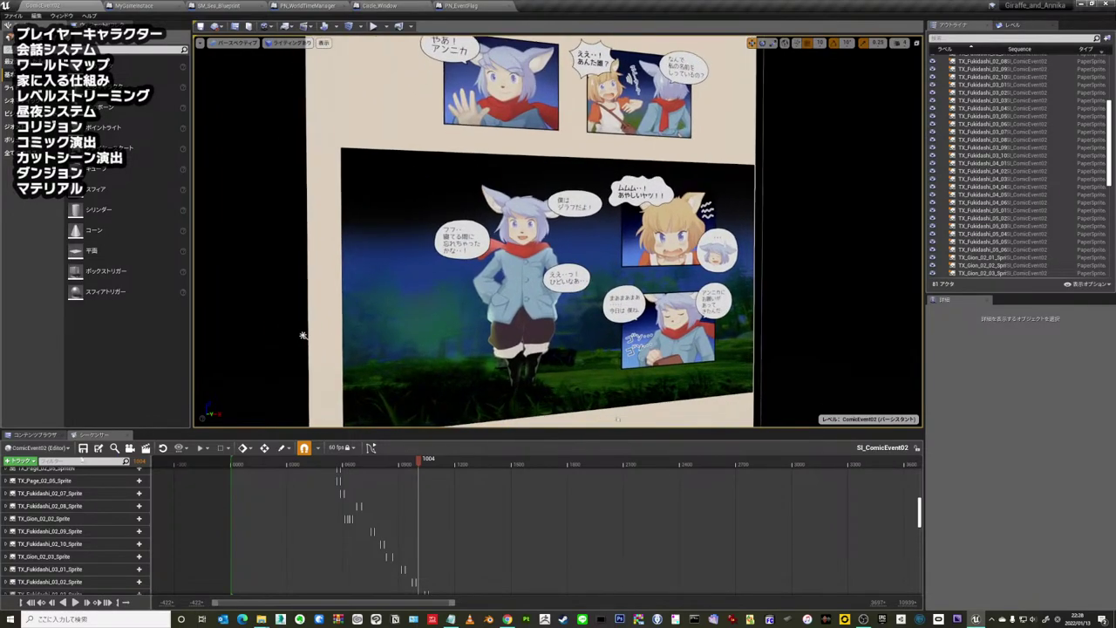
- Browse the Content Browser through Maps and Blueprints into BP_ComicEvent and open PN_ComicEvent
left_click(39, 434)
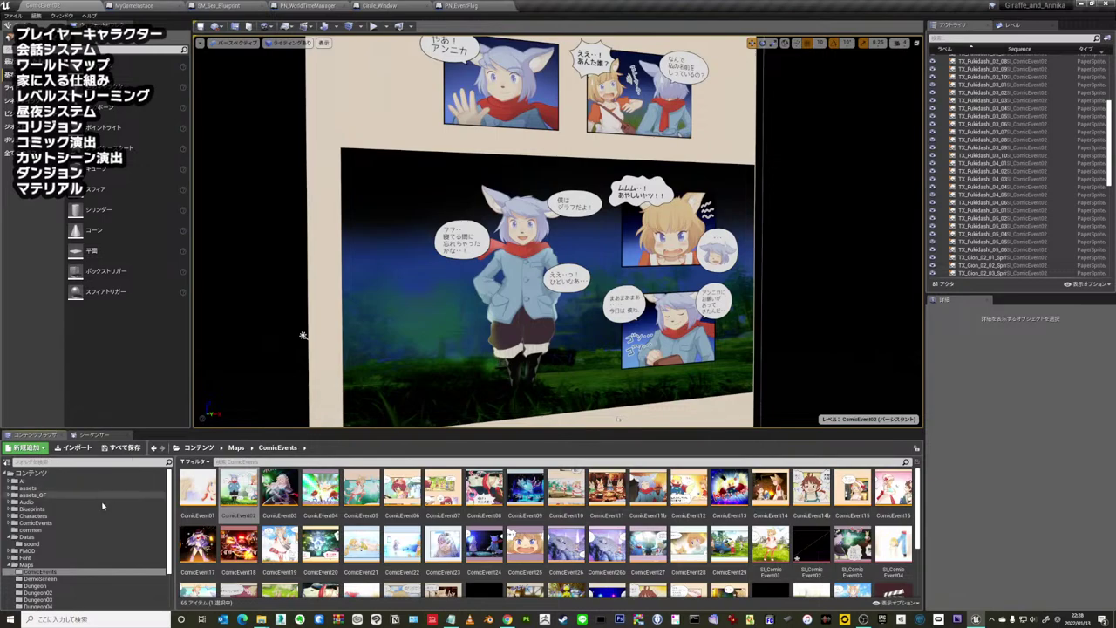
double_click(71, 566)
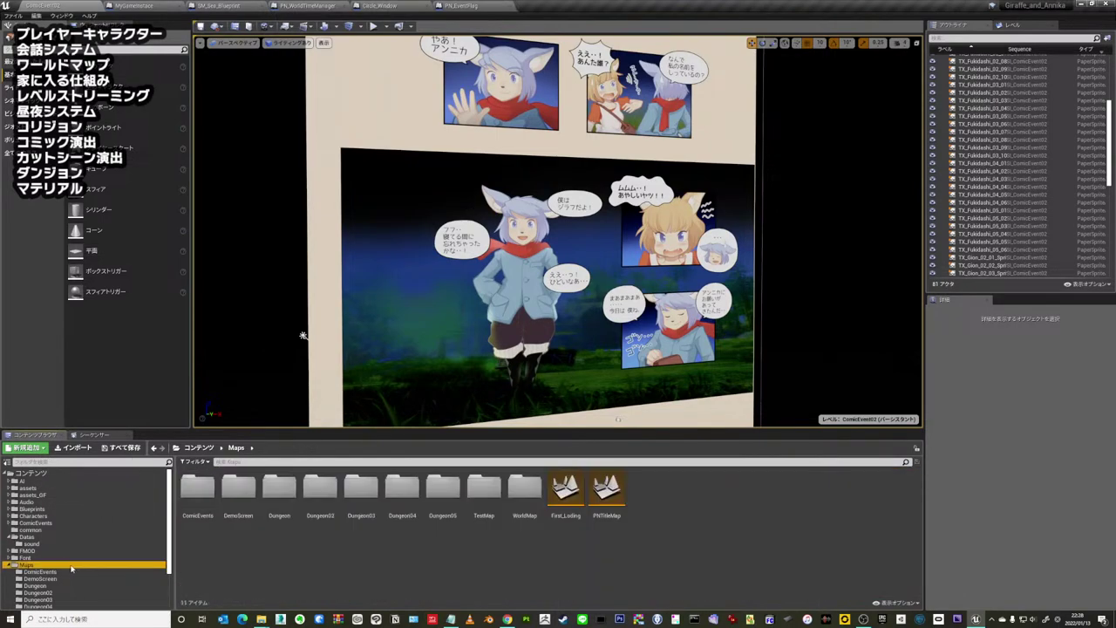
left_click(54, 509)
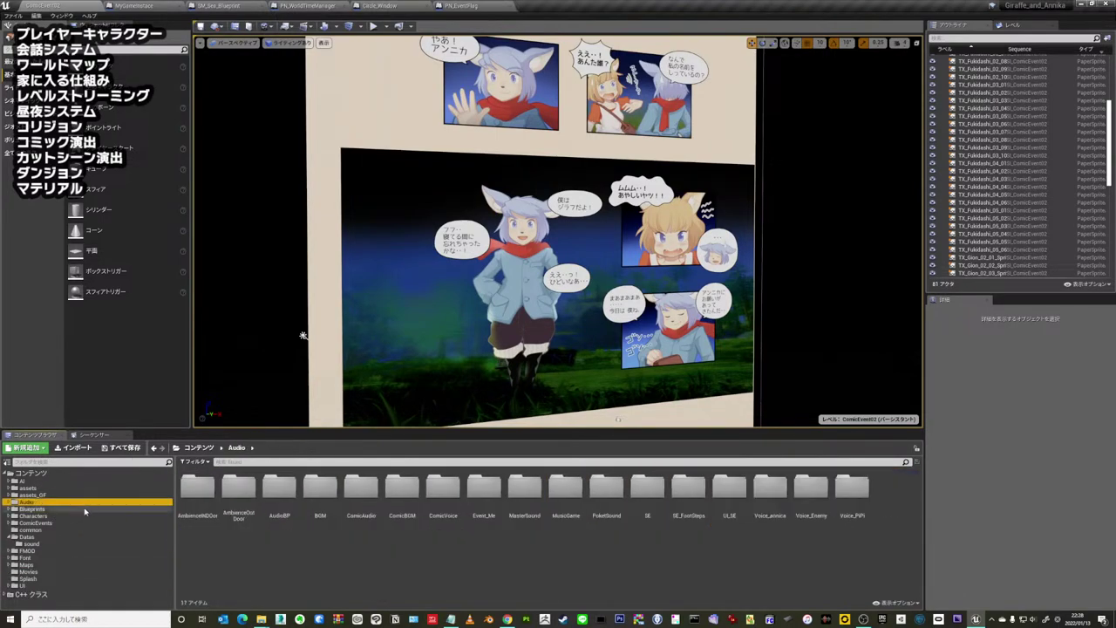
double_click(90, 510)
left_click(405, 590)
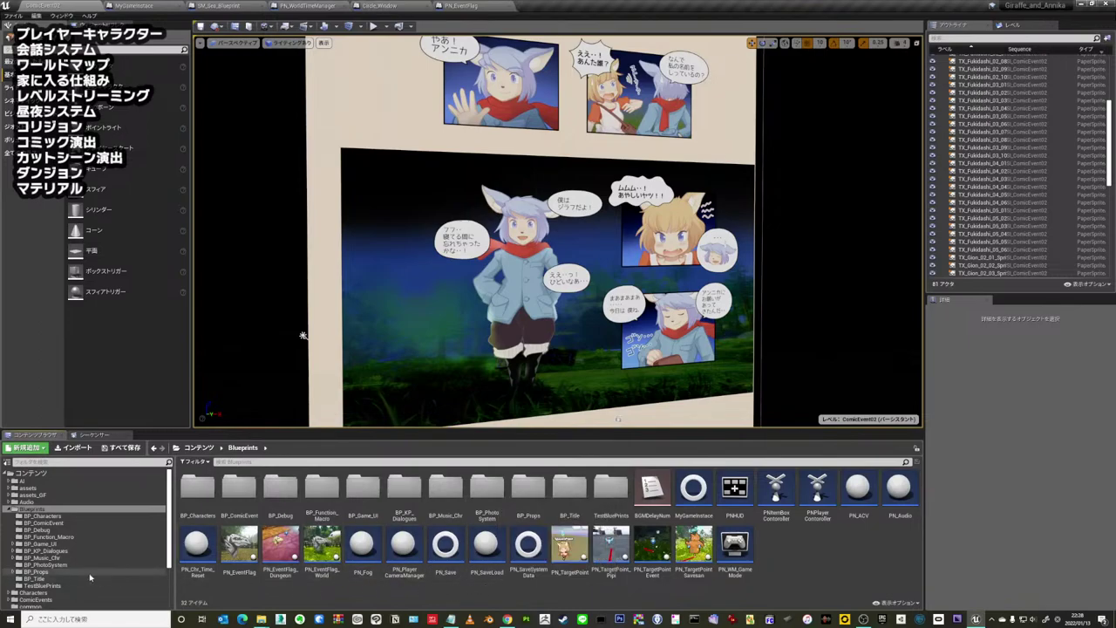
left_click(67, 523)
double_click(452, 508)
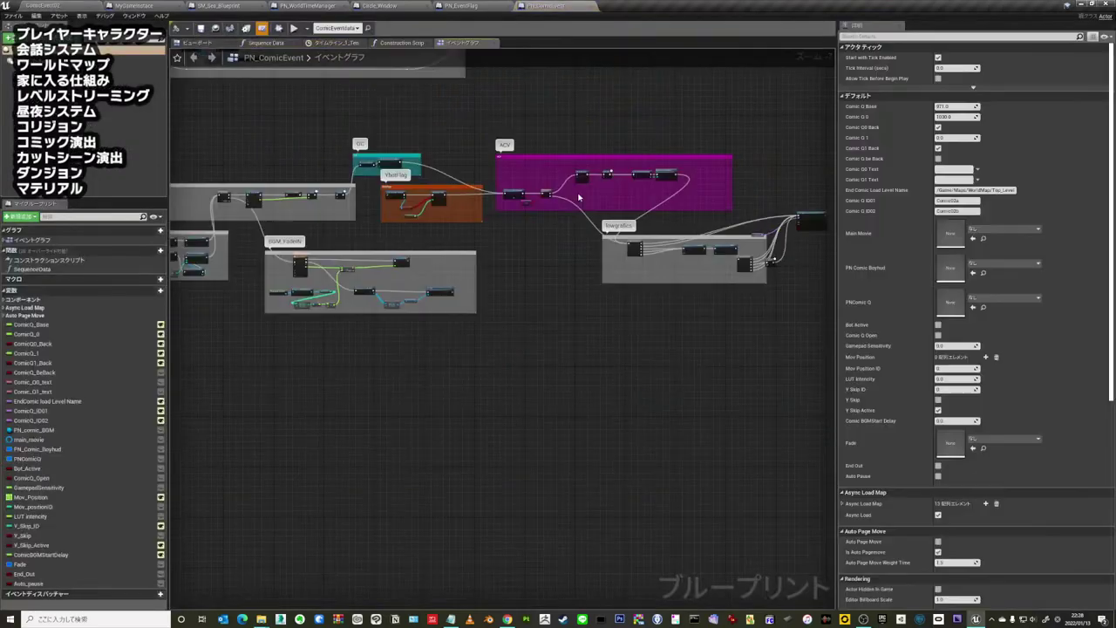
- Zoom around the PN_ComicEvent event graph and pan toward the Async and GC node groups
scroll(564, 140, "down", 2)
scroll(637, 316, "down", 2)
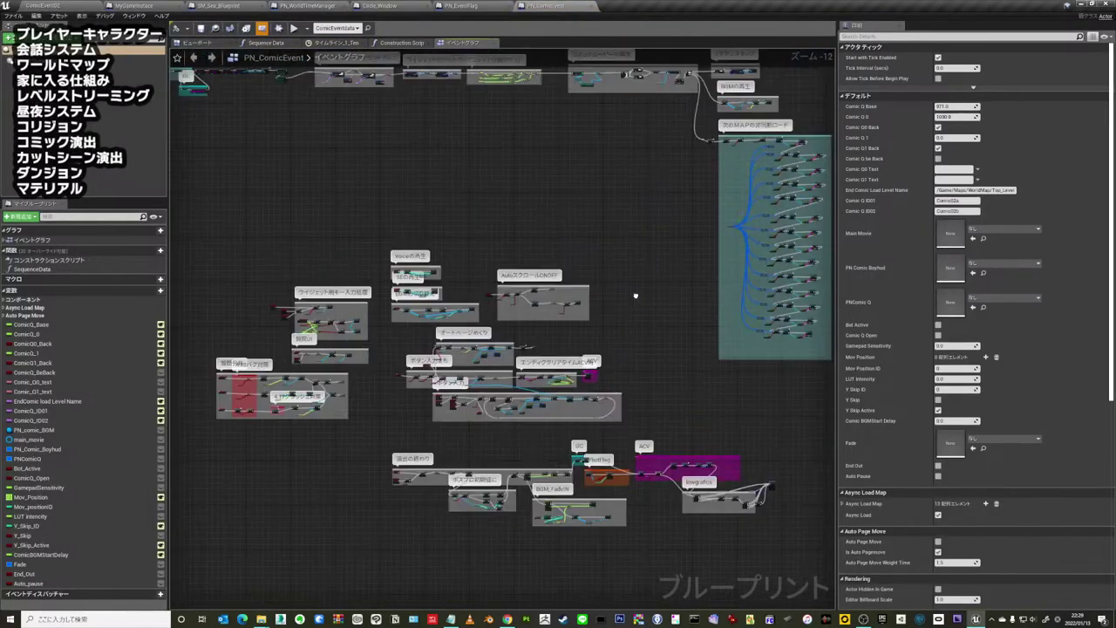
scroll(610, 280, "up", 2)
scroll(610, 280, "down", 2)
scroll(476, 156, "up", 5)
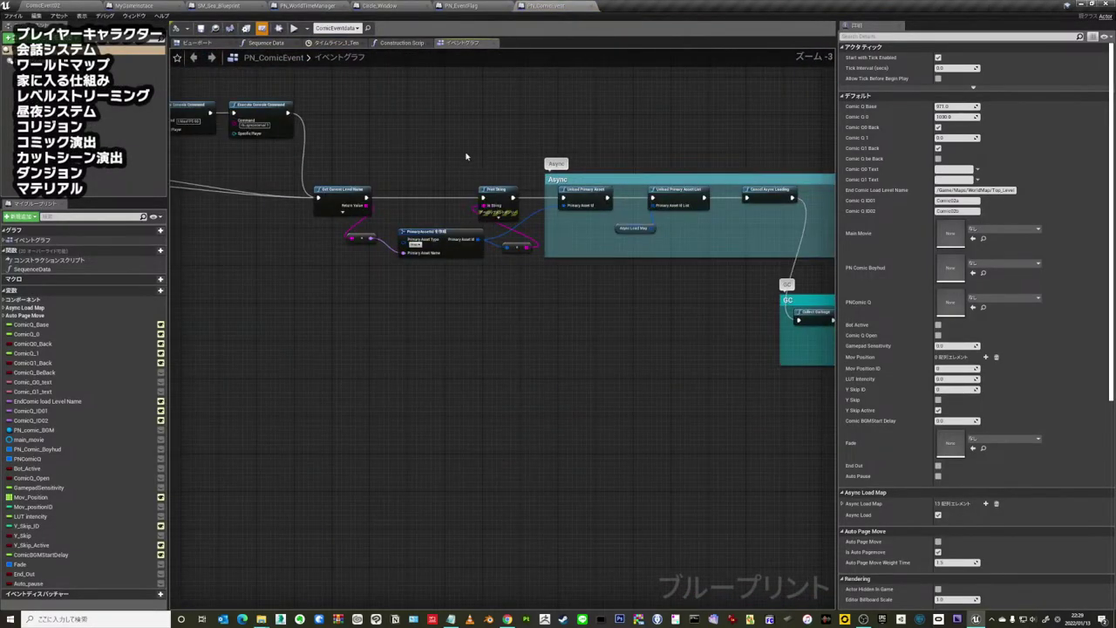
scroll(502, 152, "up", 2)
scroll(596, 149, "up", 2)
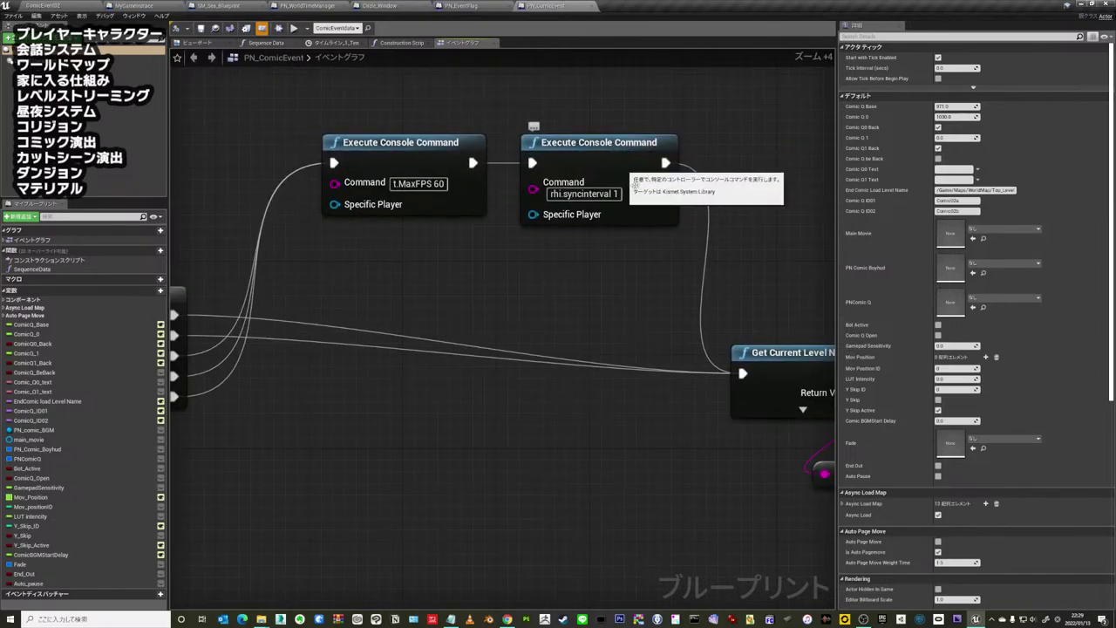
right_click_drag(743, 237, 375, 187)
- Pan back to the Execute Console Command nodes, such as r.TonemapperFilm 0, and zoom in on them
scroll(511, 200, "down", 1)
scroll(488, 174, "up", 1)
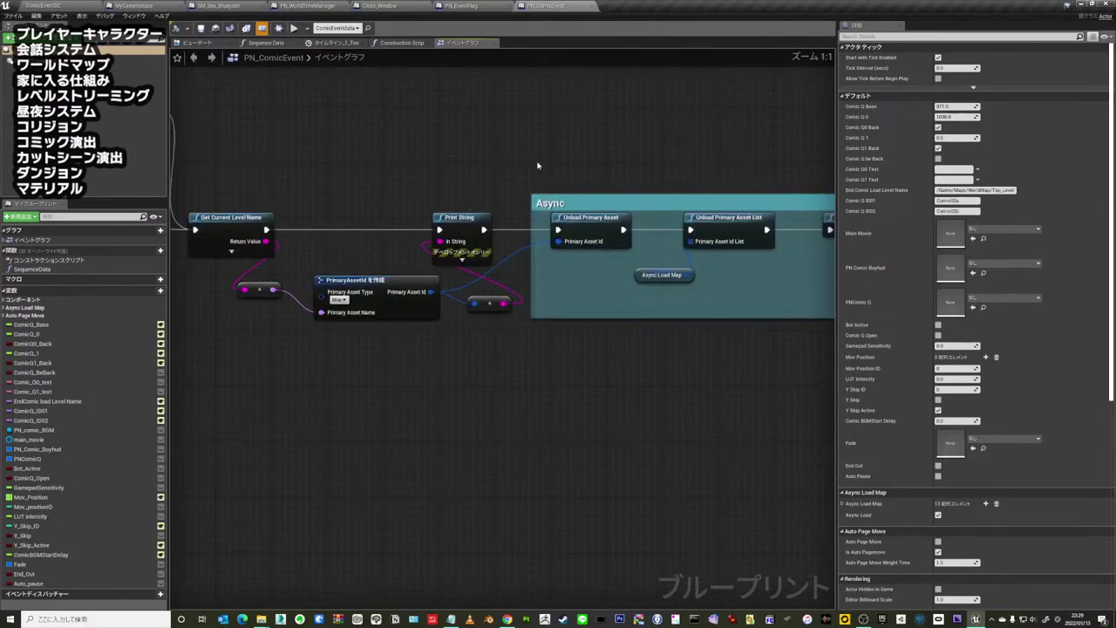
scroll(446, 138, "up", 2)
right_click_drag(445, 138, 134, 117)
scroll(567, 164, "up", 5)
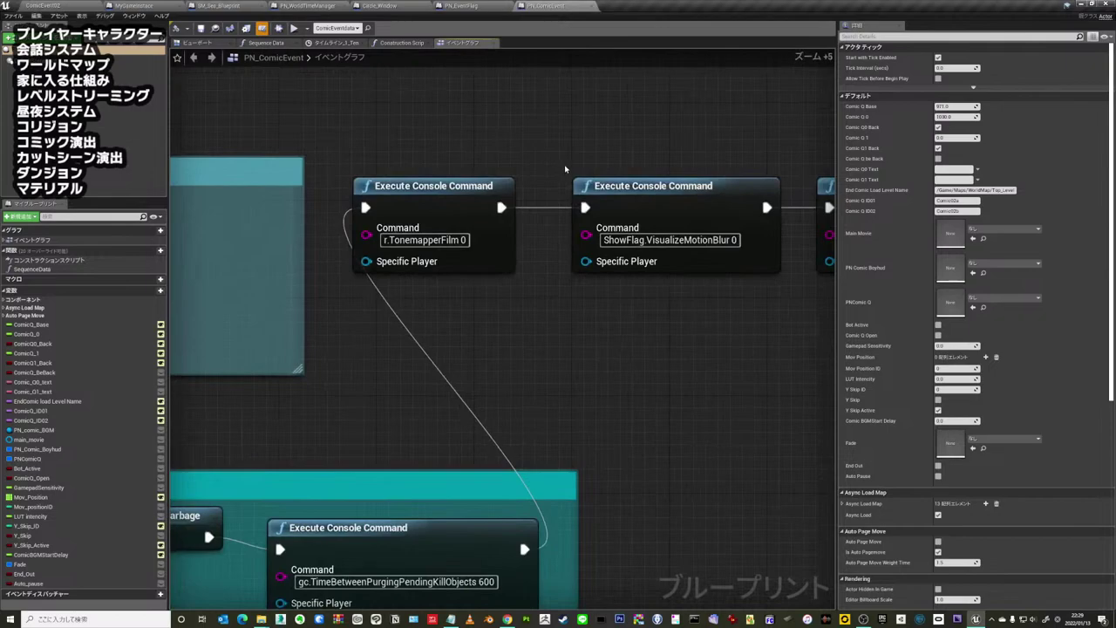
scroll(547, 159, "up", 2)
right_click_drag(547, 160, 513, 175)
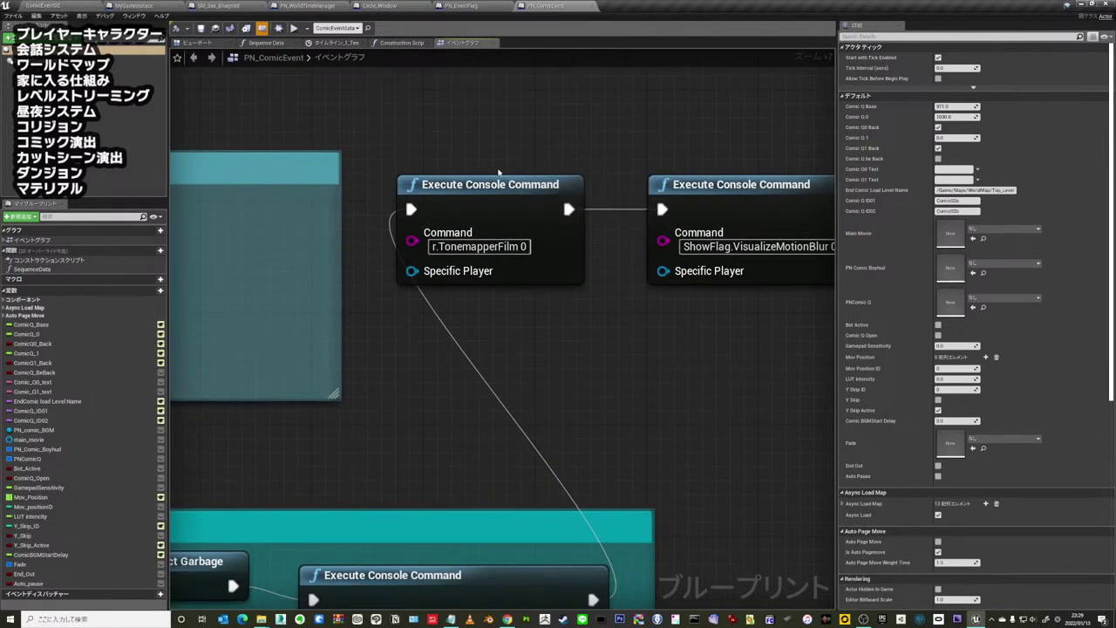
scroll(497, 171, "up", 1)
- Cycle through the open editor tabs back to the ComicEvent02 level and move the camera closer to the comic page
left_click(464, 5)
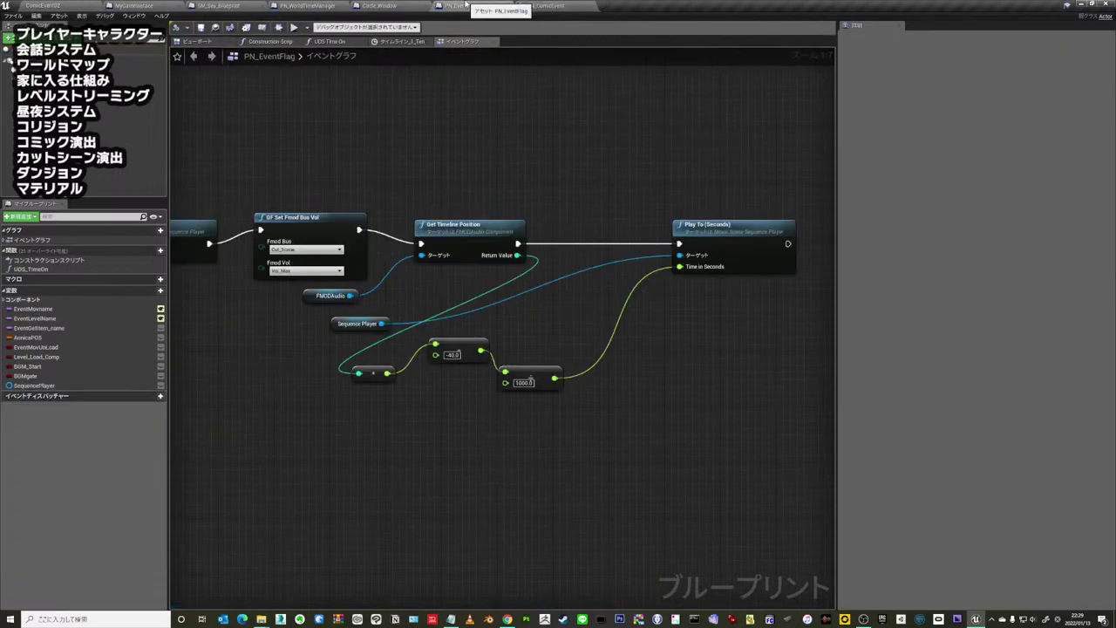
left_click(379, 6)
left_click(307, 5)
left_click(217, 5)
left_click(74, 6)
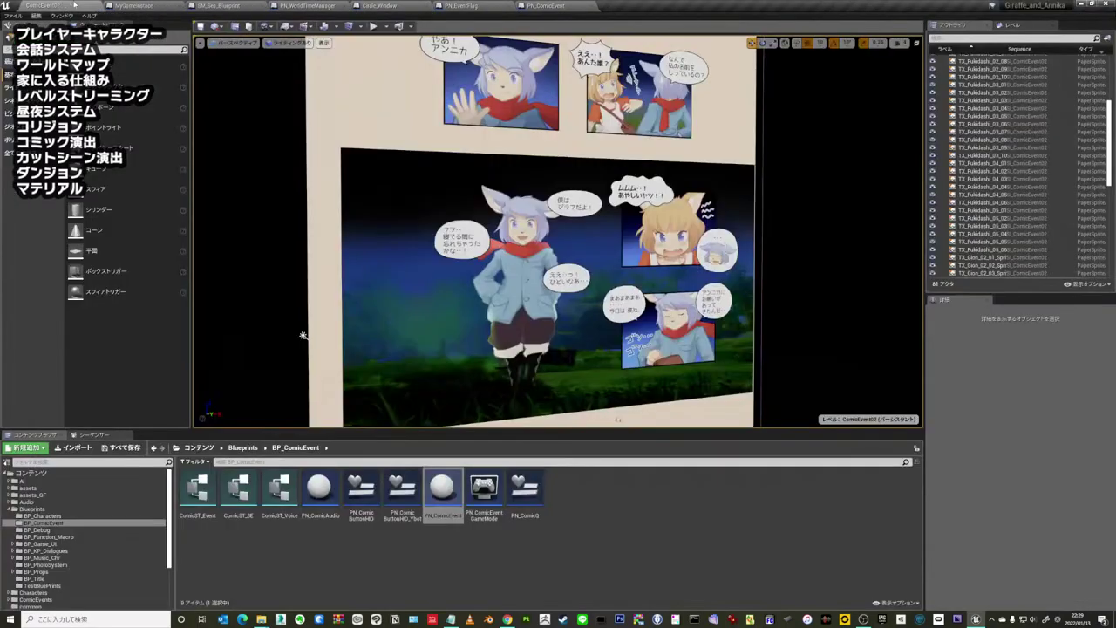
right_click_drag(569, 48, 549, 63)
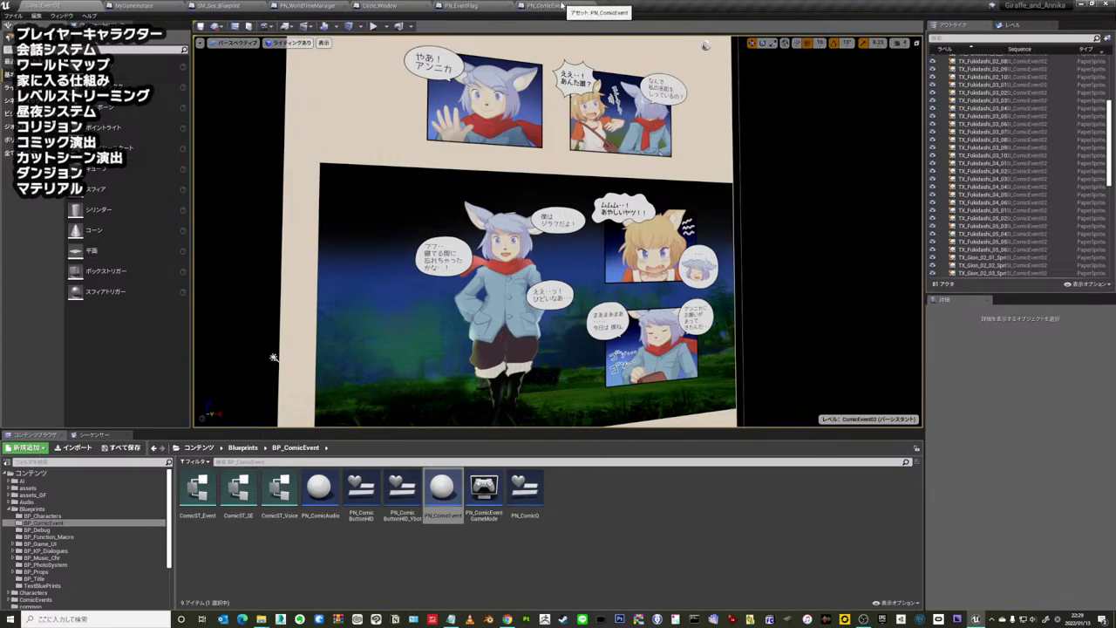
left_click(569, 8)
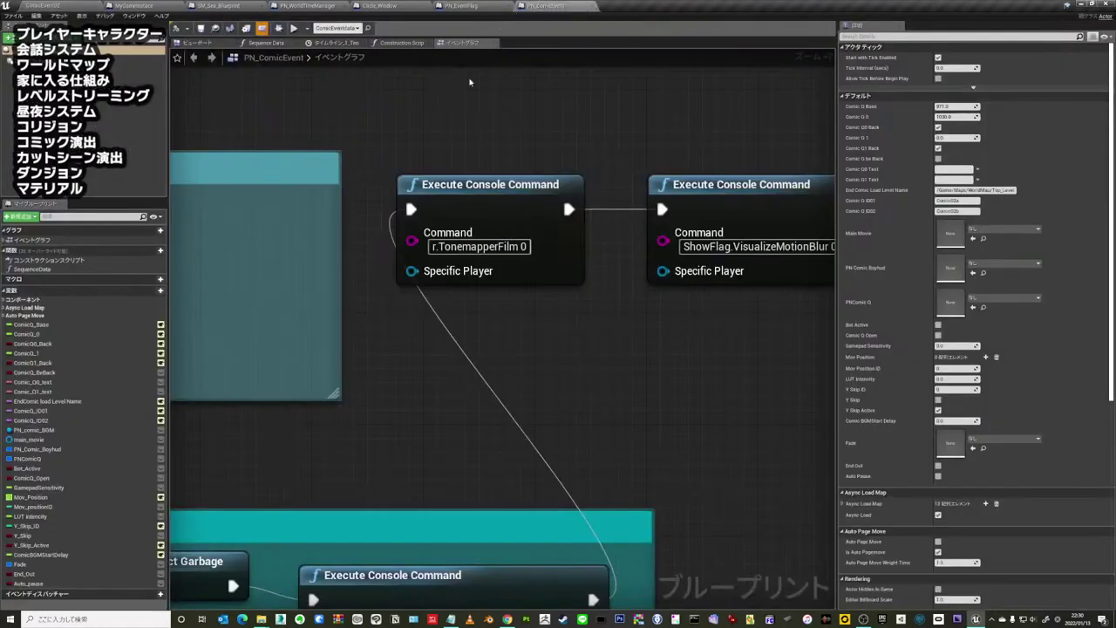
left_click(40, 4)
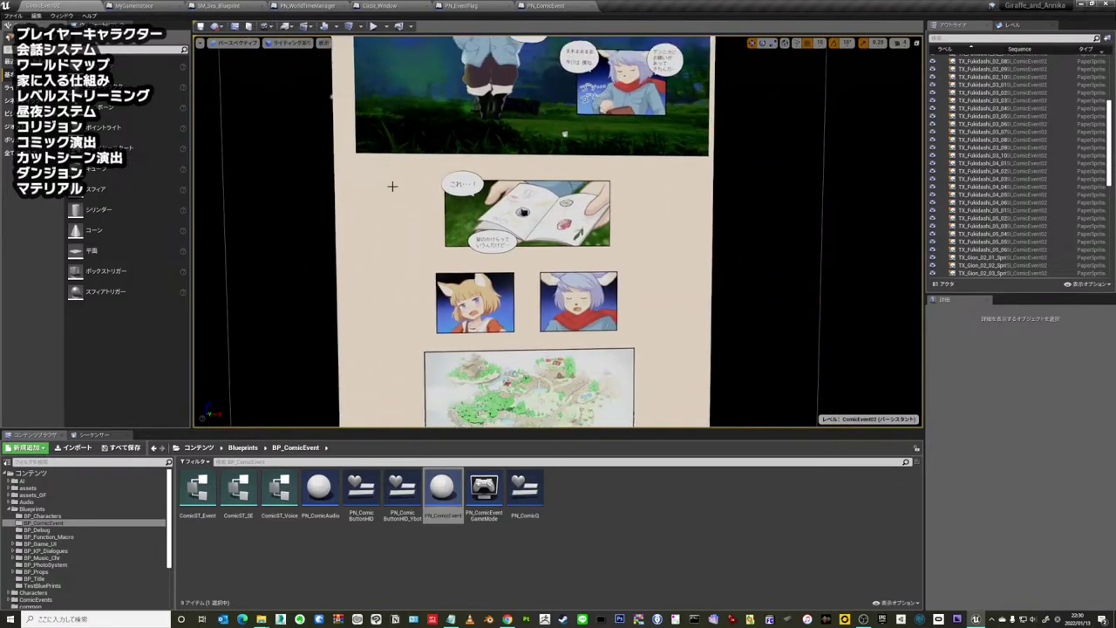
- Fly the camera across the comic page, viewing the upper panels nearly straight-on
right_click_drag(376, 194, 377, 195)
left_click(344, 539)
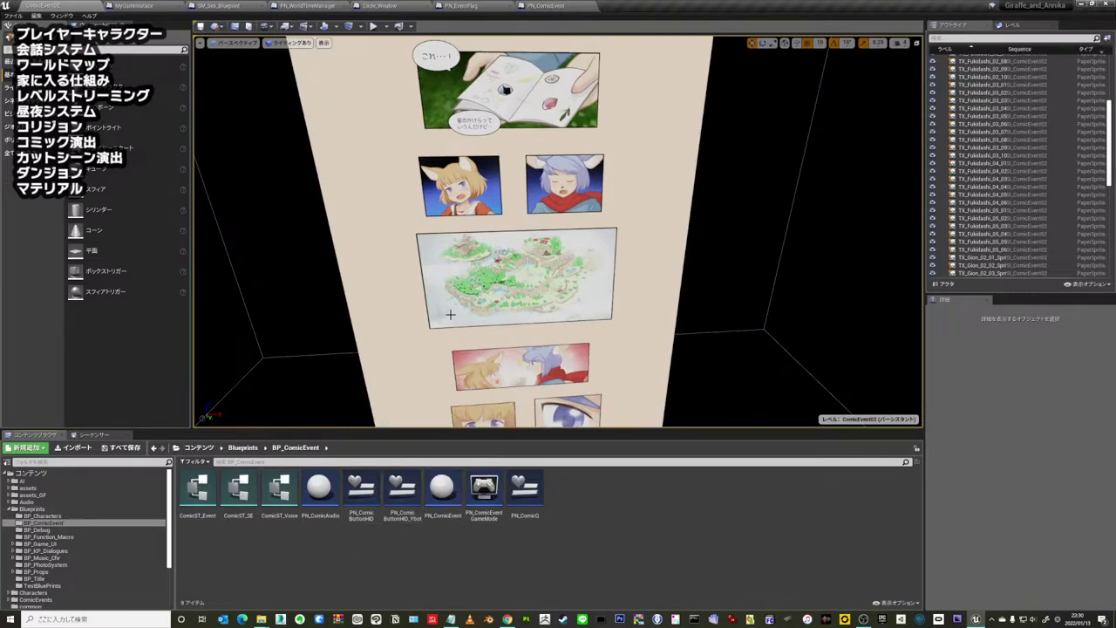
right_click_drag(538, 264, 532, 249)
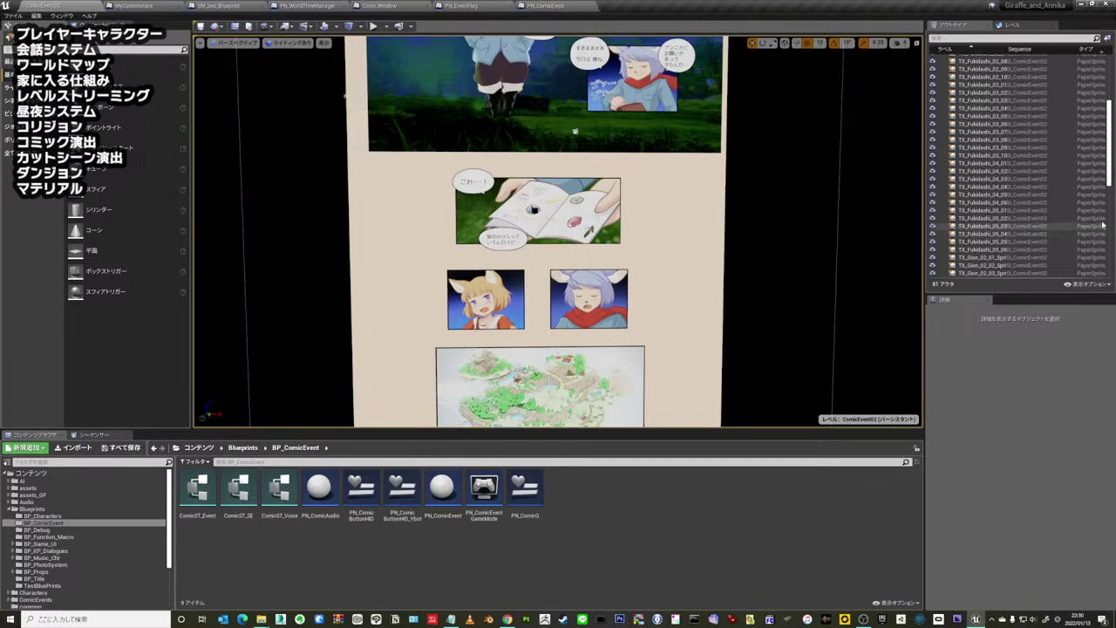
right_click_drag(707, 224, 707, 224)
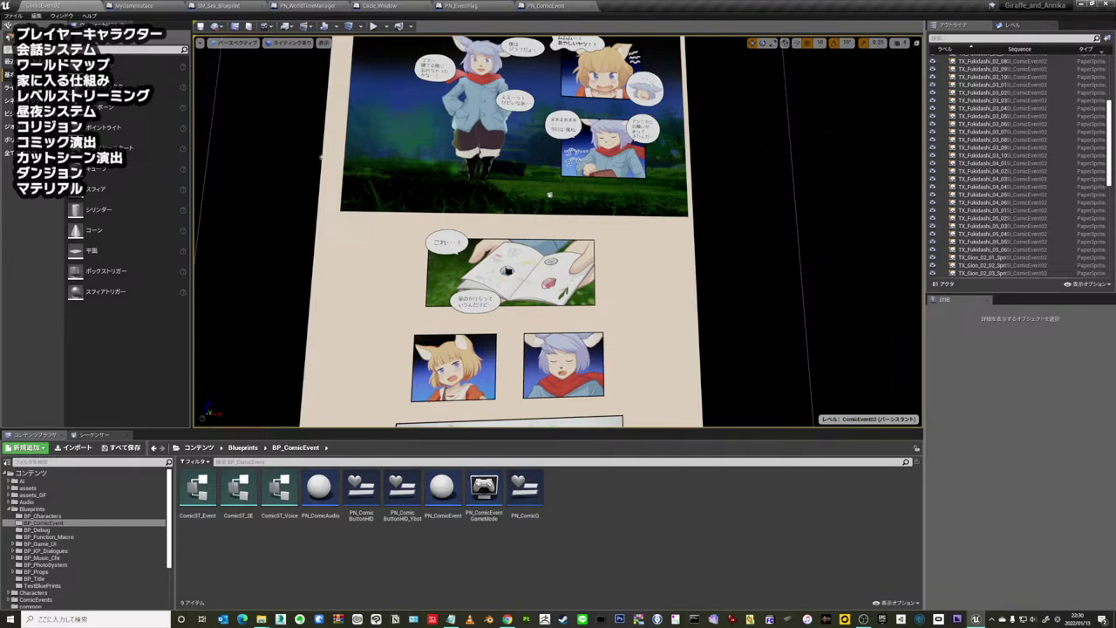
right_click_drag(707, 224, 707, 224)
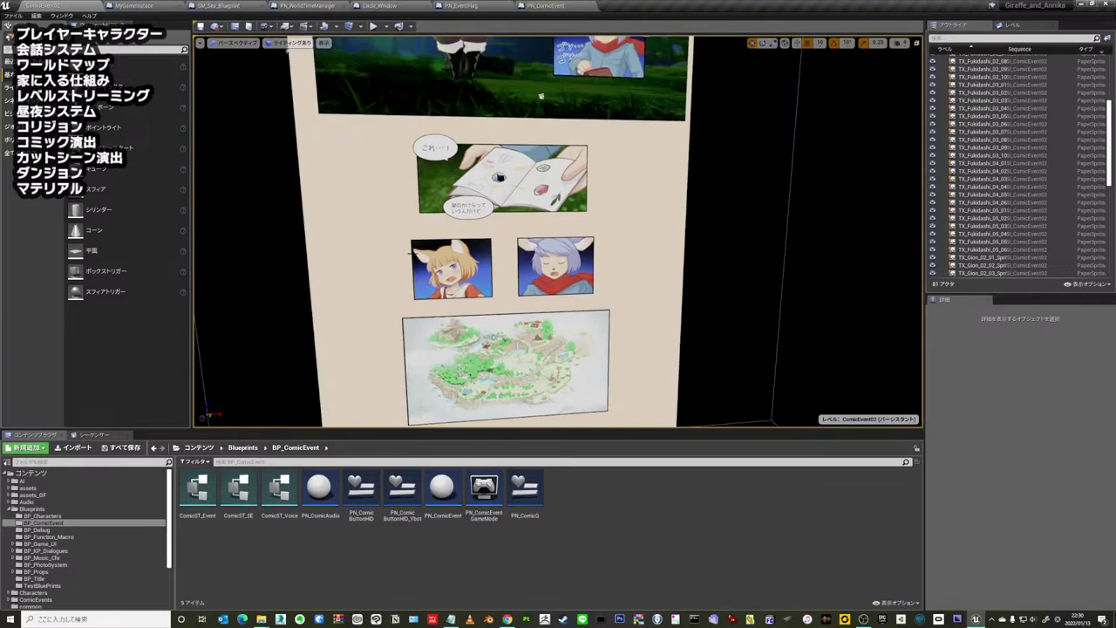
- Show the Sequencer timeline and resize the splitter so the comic page and speech-bubble tracks both fit
left_click(105, 435)
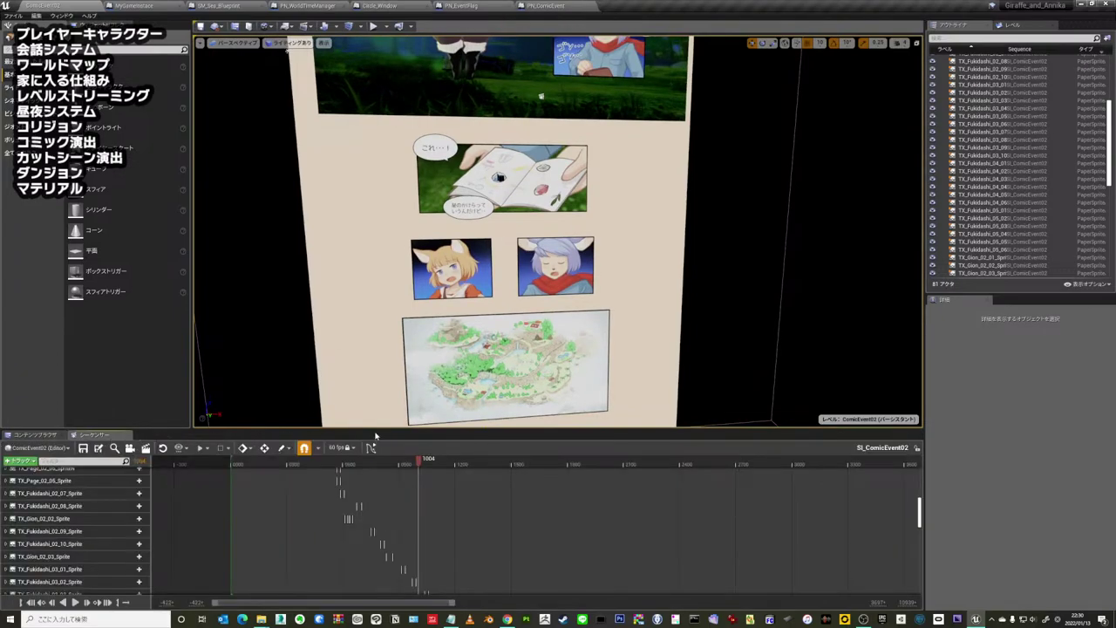
mouse_move(377, 434)
left_mouse_down()
mouse_move(376, 255)
mouse_move(517, 282)
left_mouse_up()
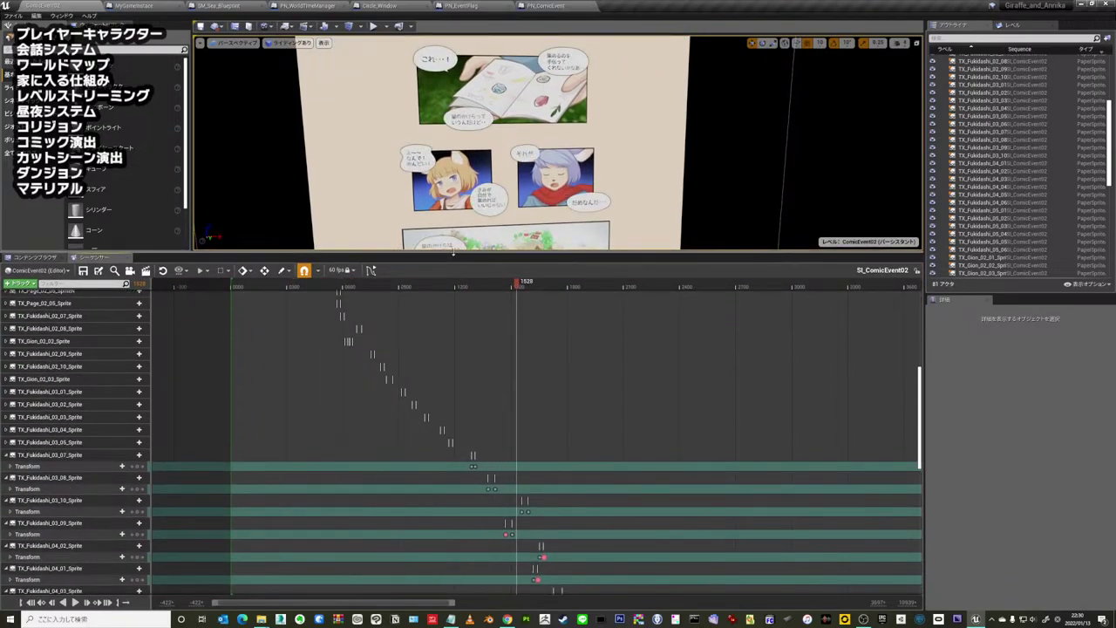
left_click_drag(462, 255, 462, 438)
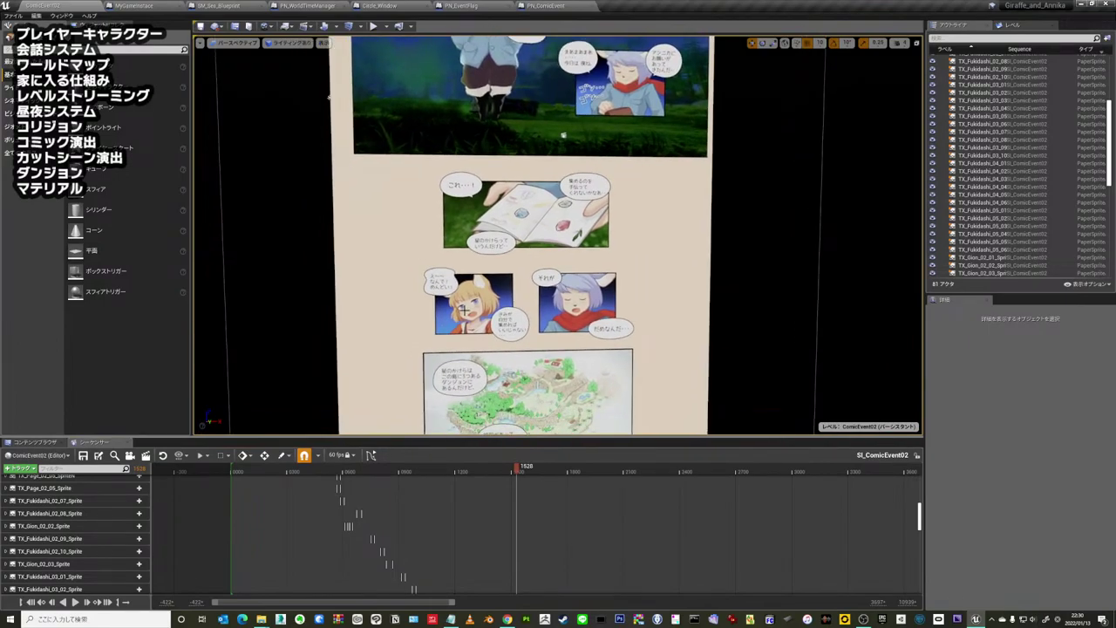
middle_click_drag(423, 255, 372, 394)
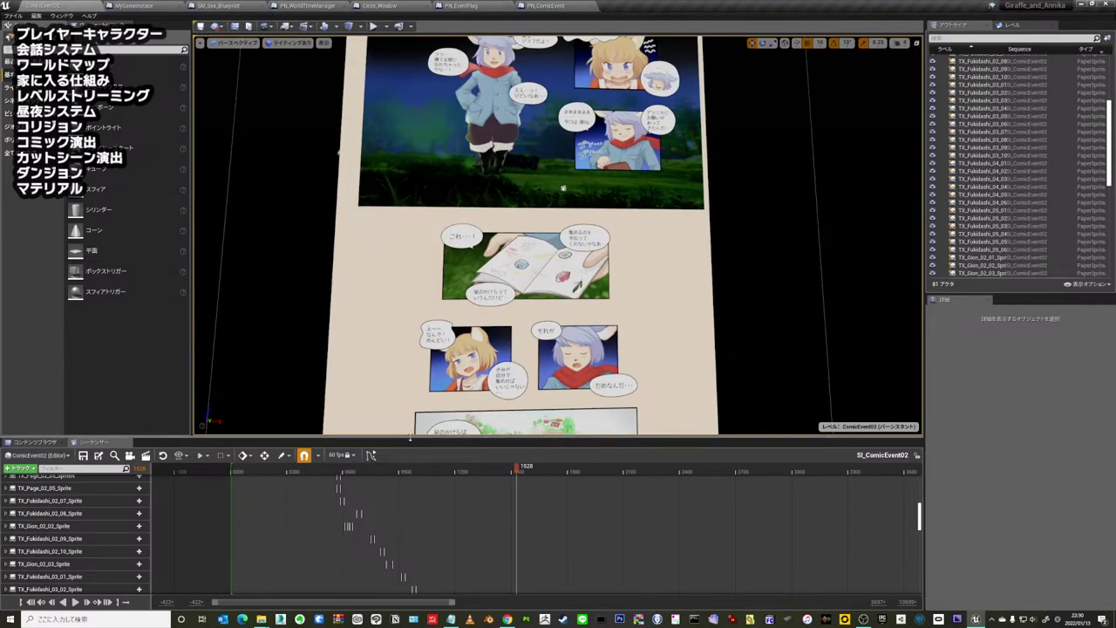
left_click_drag(407, 437, 401, 396)
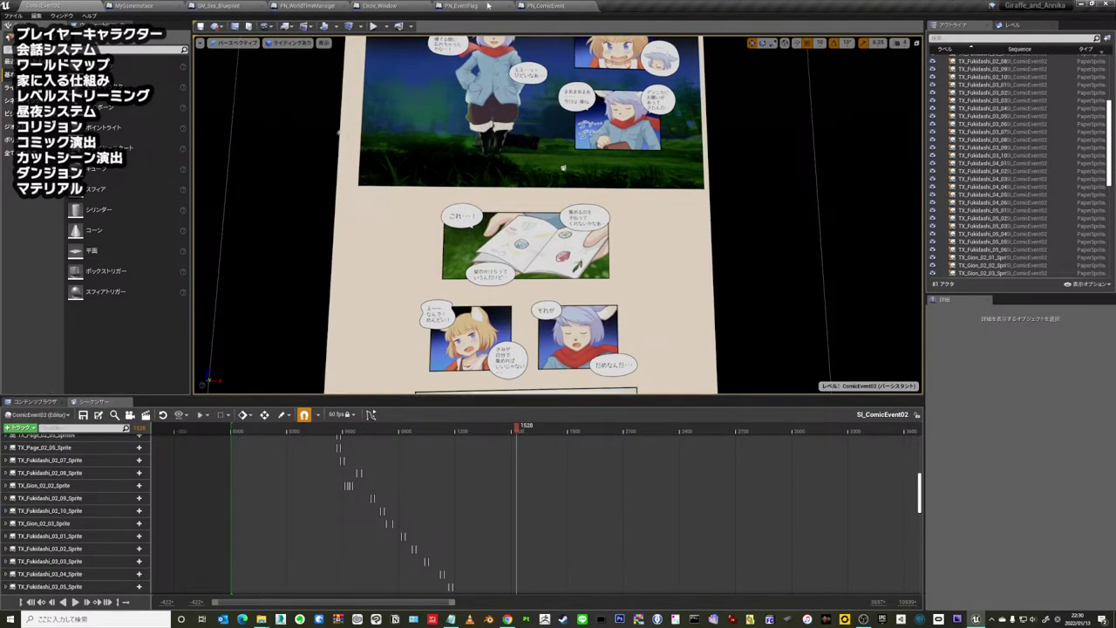
- Look through the open blueprint tabs, including SM_Sea_Blueprint and MyGameInstance
left_click(561, 4)
left_click(479, 5)
left_click(306, 6)
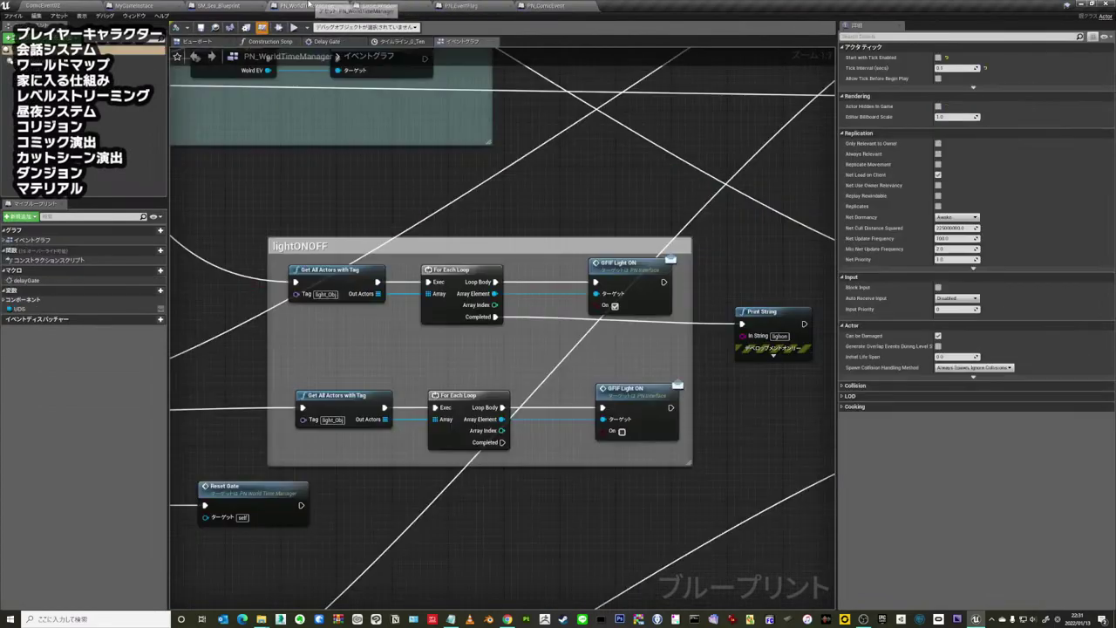
left_click(218, 6)
left_click(132, 6)
left_click(44, 5)
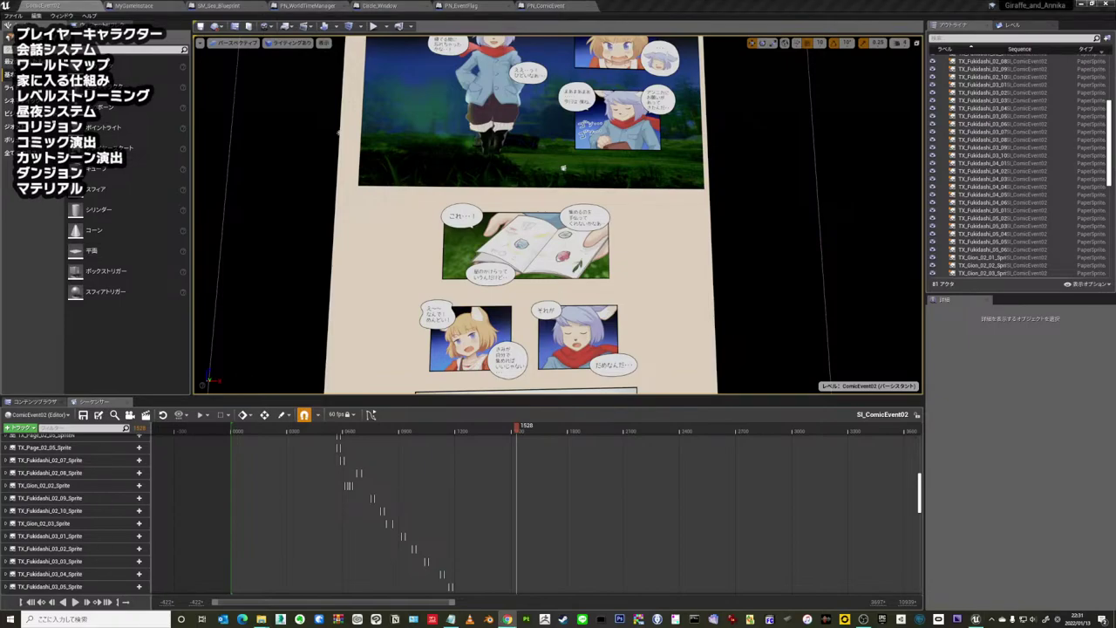
left_click(159, 5)
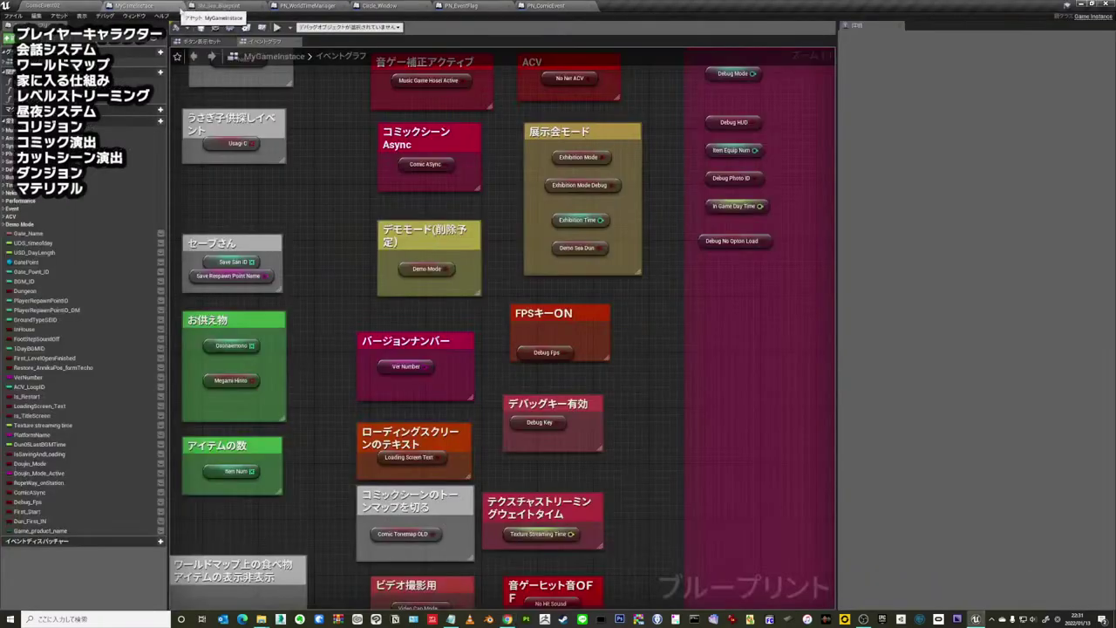
- Close MyGameInstance, SM_Sea_Blueprint and the other extra blueprint editor tabs
left_click(179, 7)
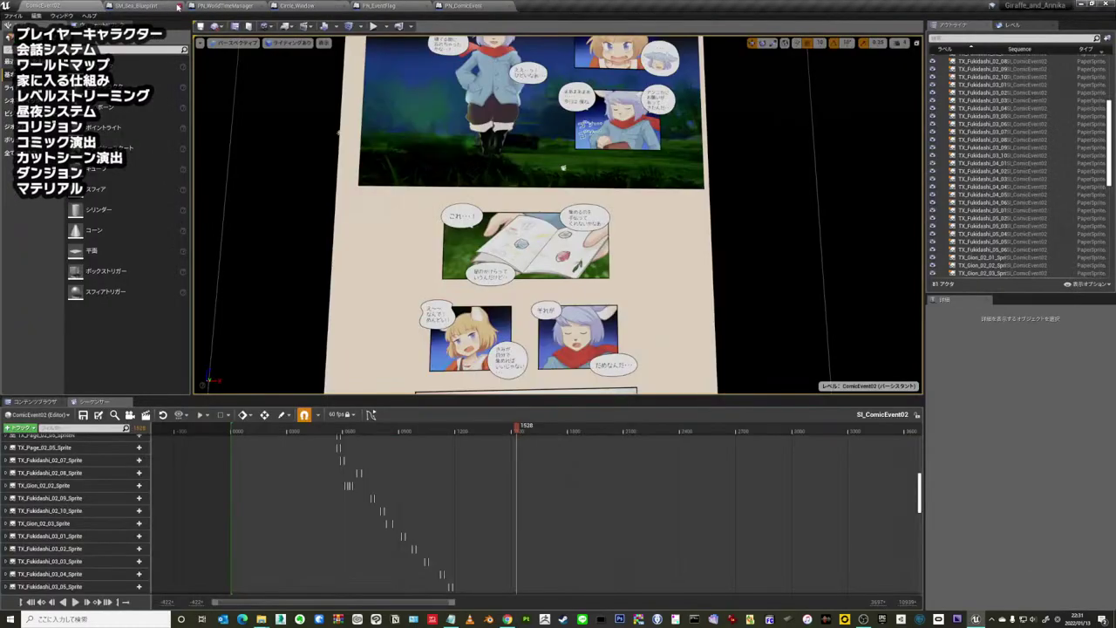
left_click(177, 6)
left_click(178, 7)
left_click(178, 6)
left_click(178, 6)
left_click(178, 7)
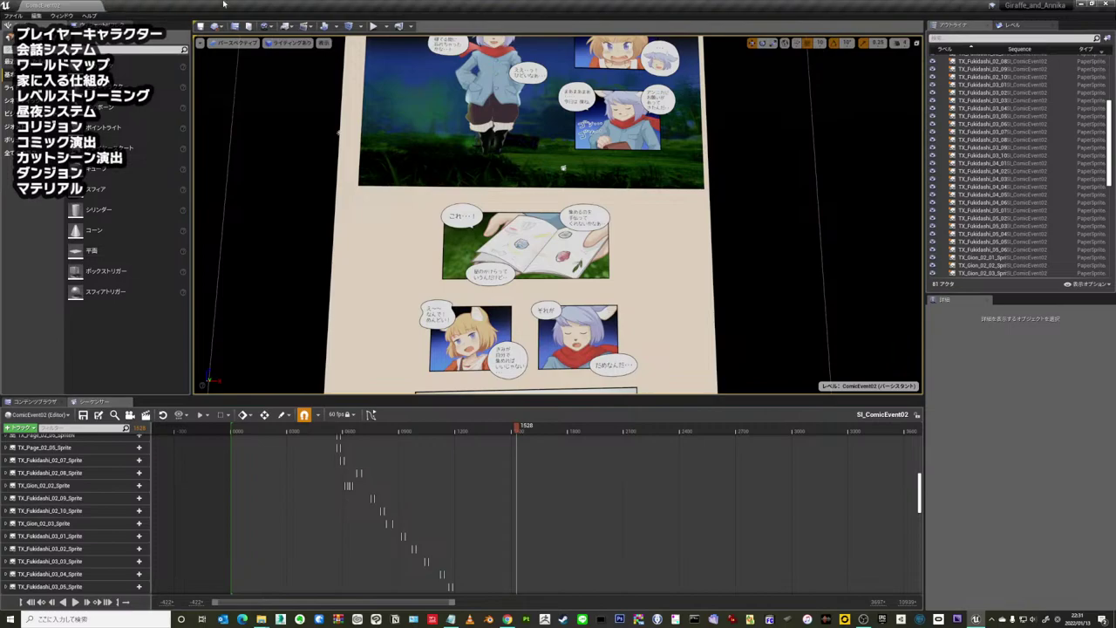
- Navigate the Content Browser to Maps > Dungeon and open the Dungeon01_Top map
left_click(33, 401)
double_click(34, 475)
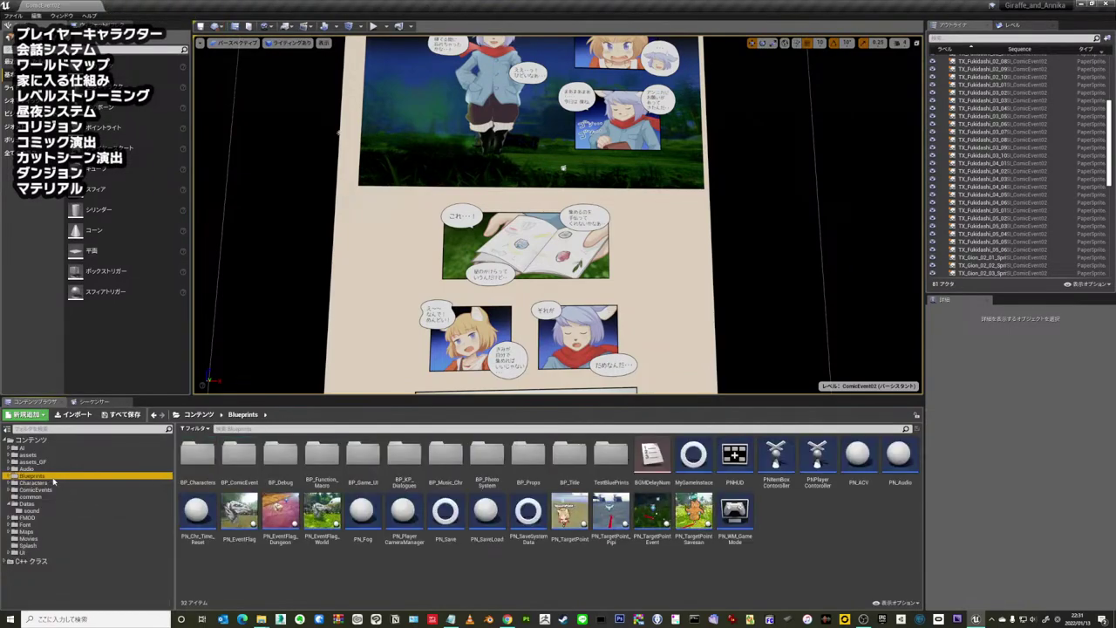
double_click(57, 504)
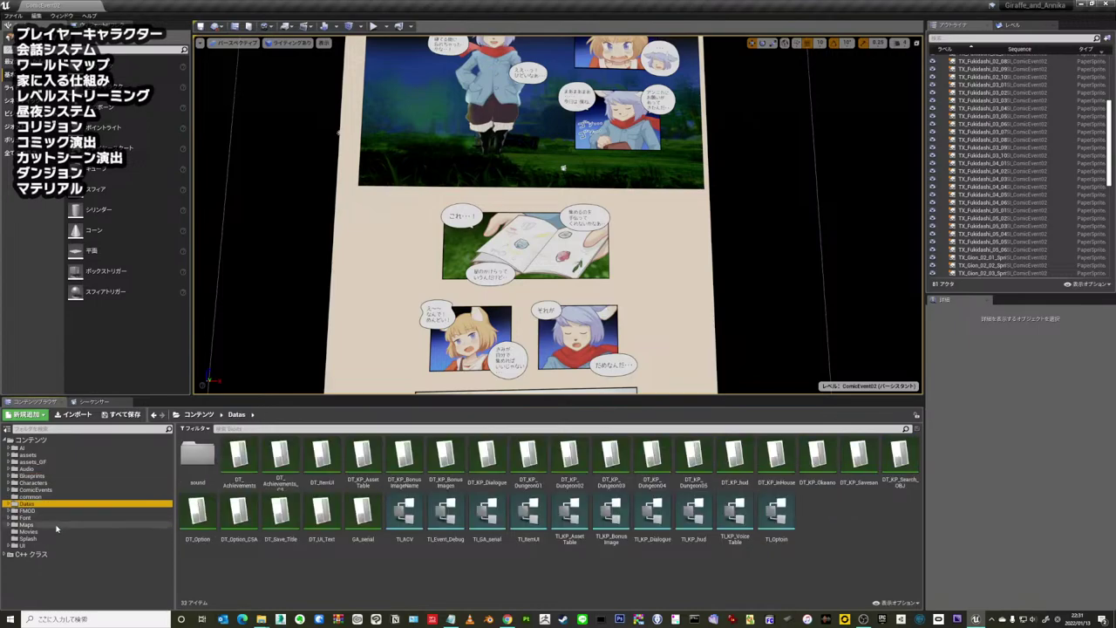
double_click(56, 525)
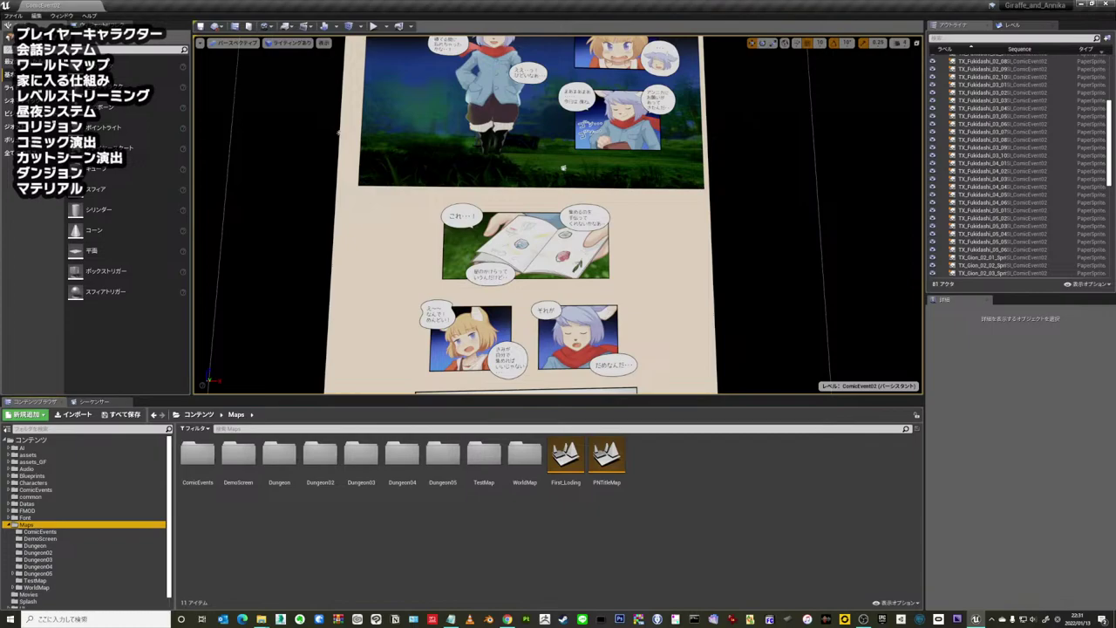
key("Down")
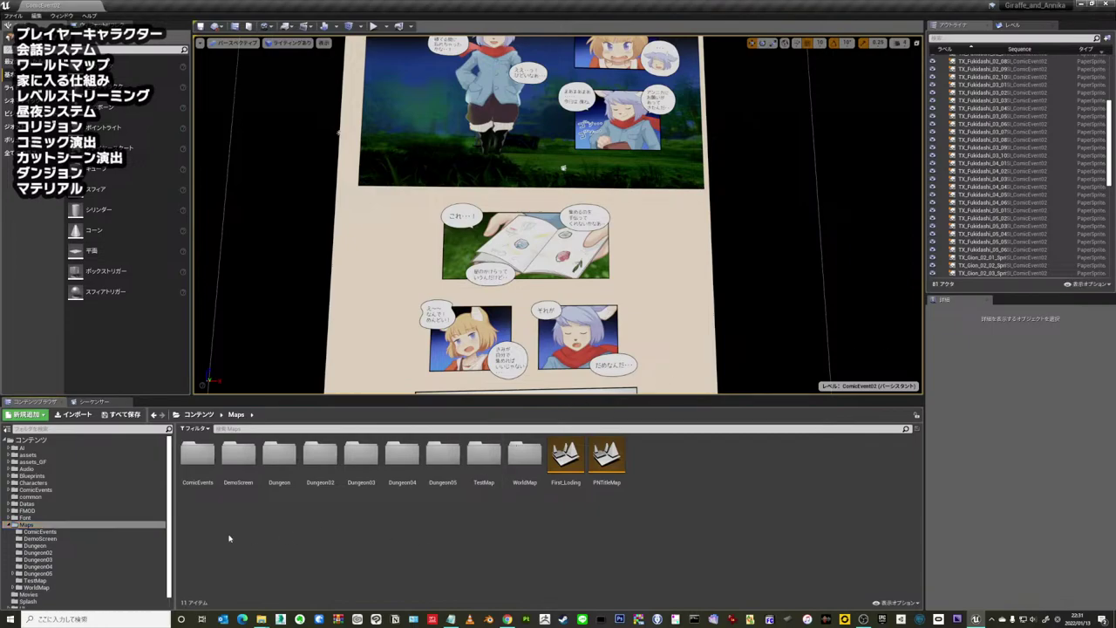
key("Down")
key("Down")
left_click(507, 565)
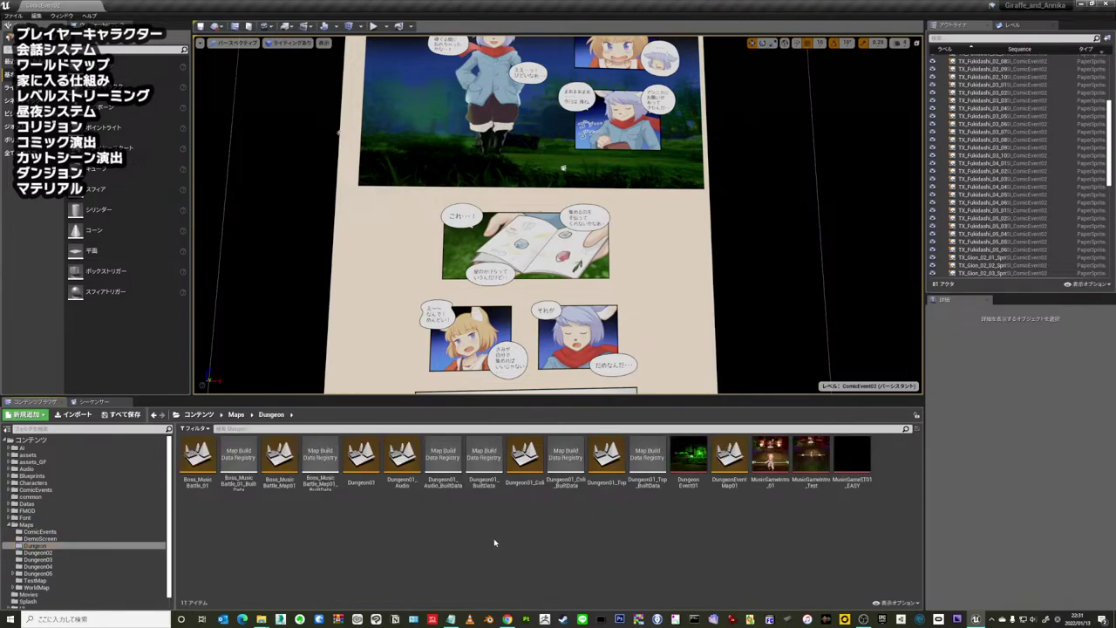
double_click(607, 459)
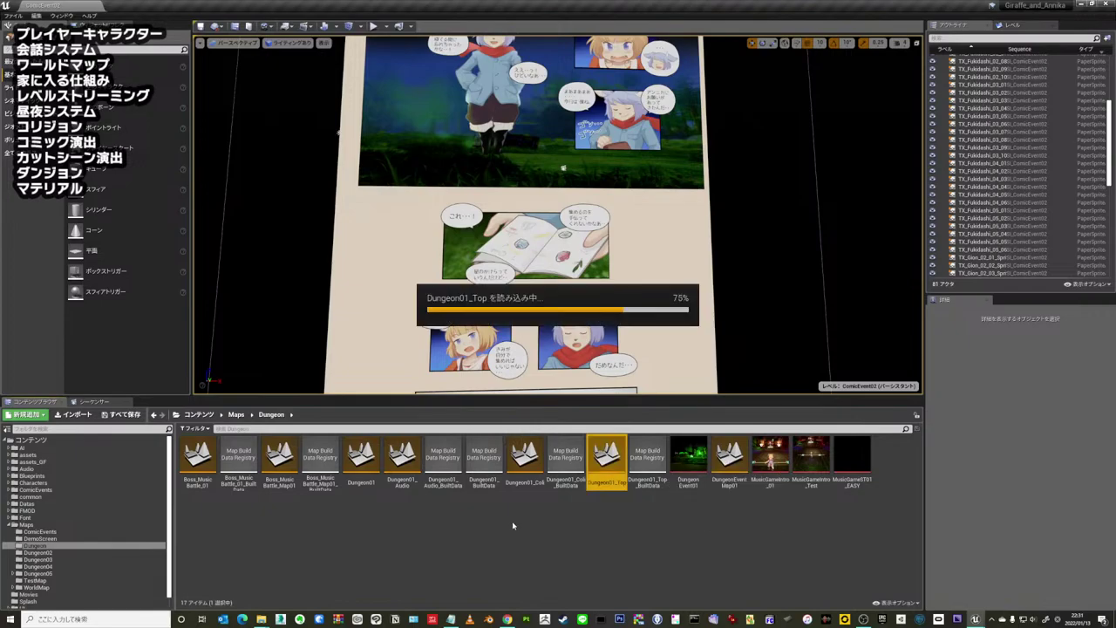
- Load Dungeon01_Top without saving and fly the camera through the grass along the lantern-lit path
left_click(632, 389)
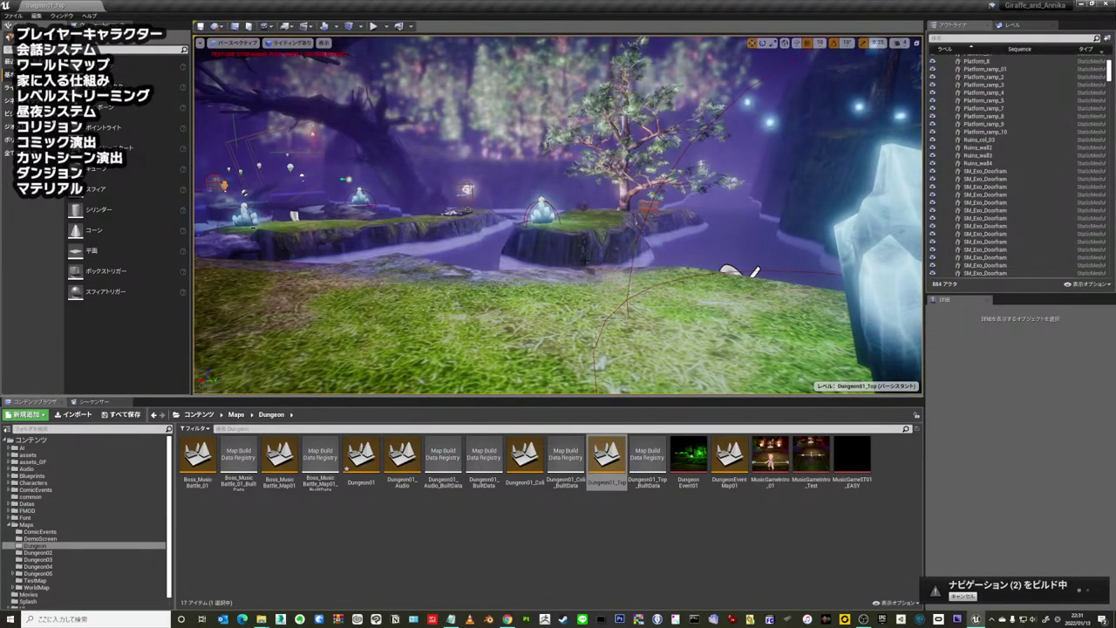
left_click_drag(586, 260, 575, 244)
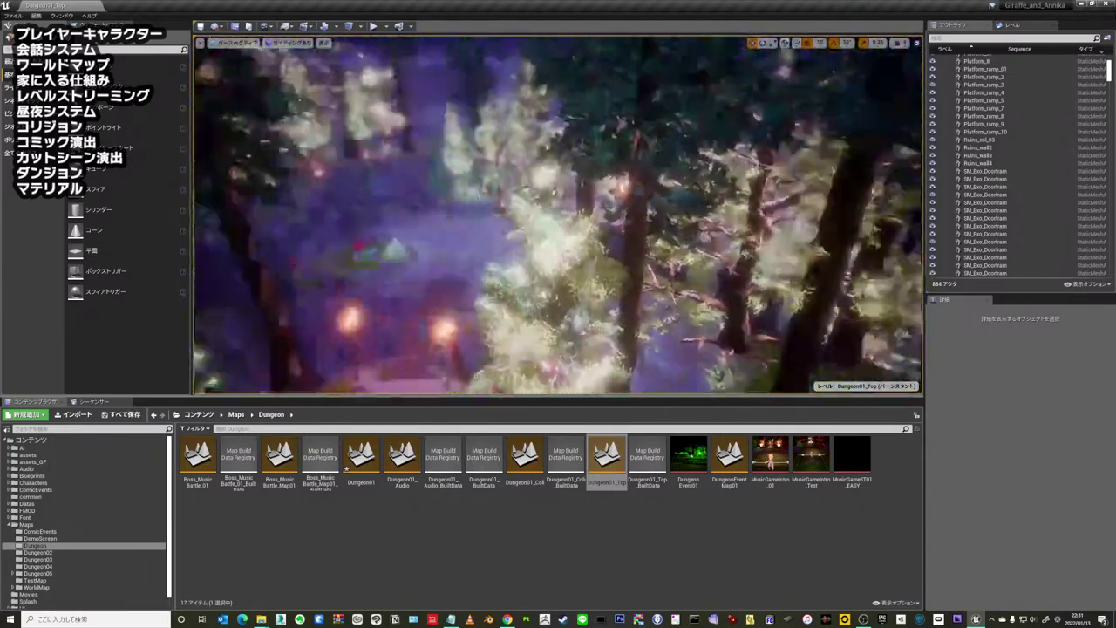
mouse_move(576, 244)
left_mouse_down()
mouse_move(659, 234)
mouse_move(659, 217)
left_mouse_up()
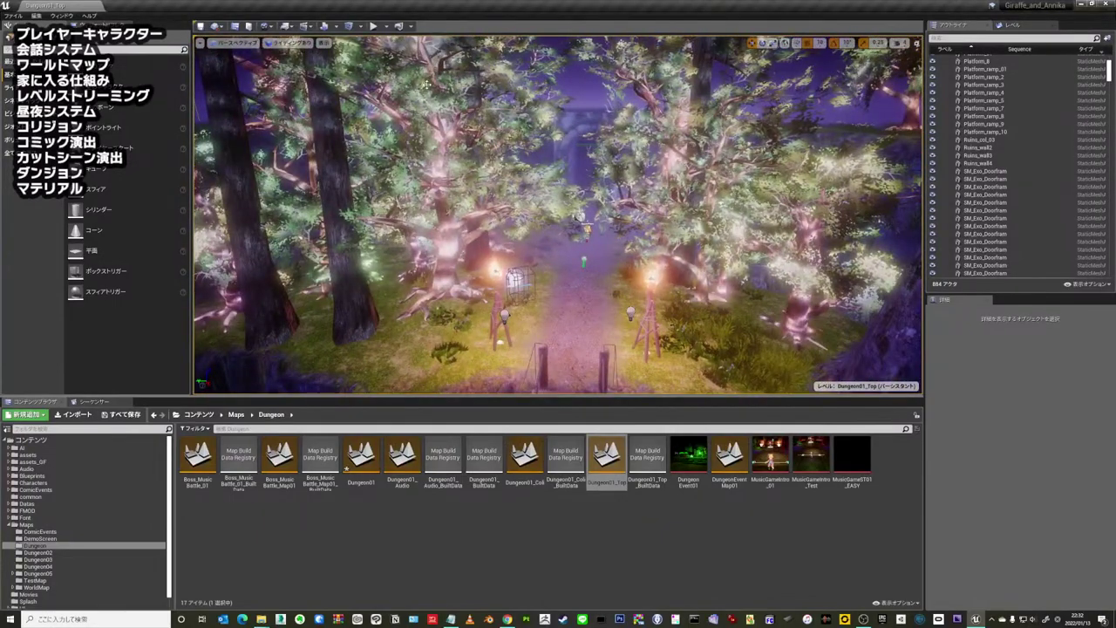
mouse_move(576, 187)
left_mouse_down()
mouse_move(574, 148)
mouse_move(571, 189)
left_mouse_up()
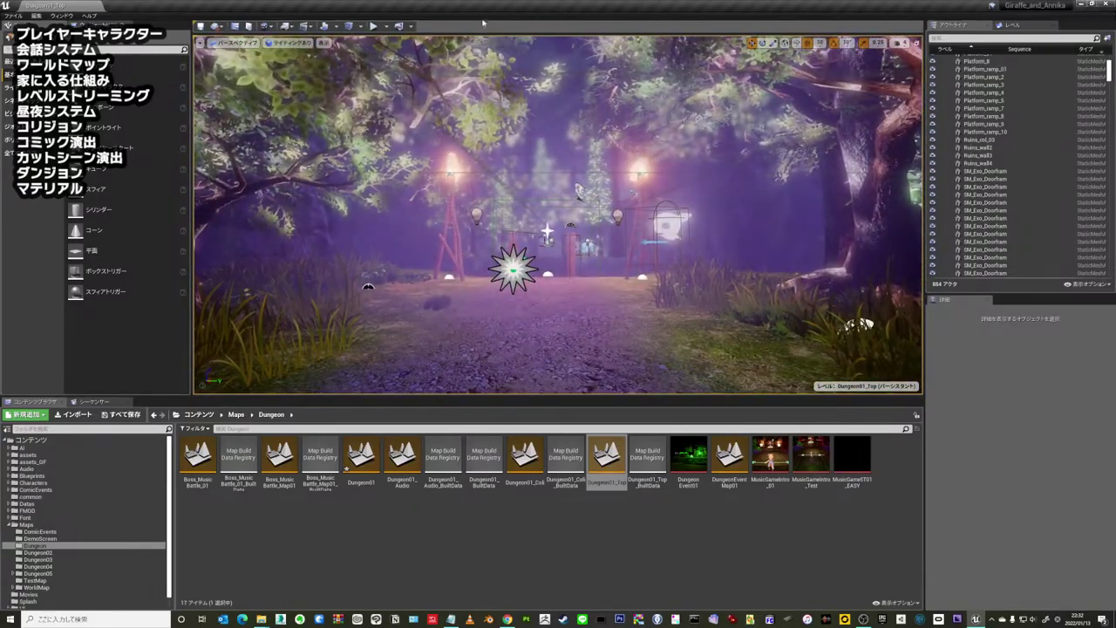
left_click_drag(566, 114, 601, 118)
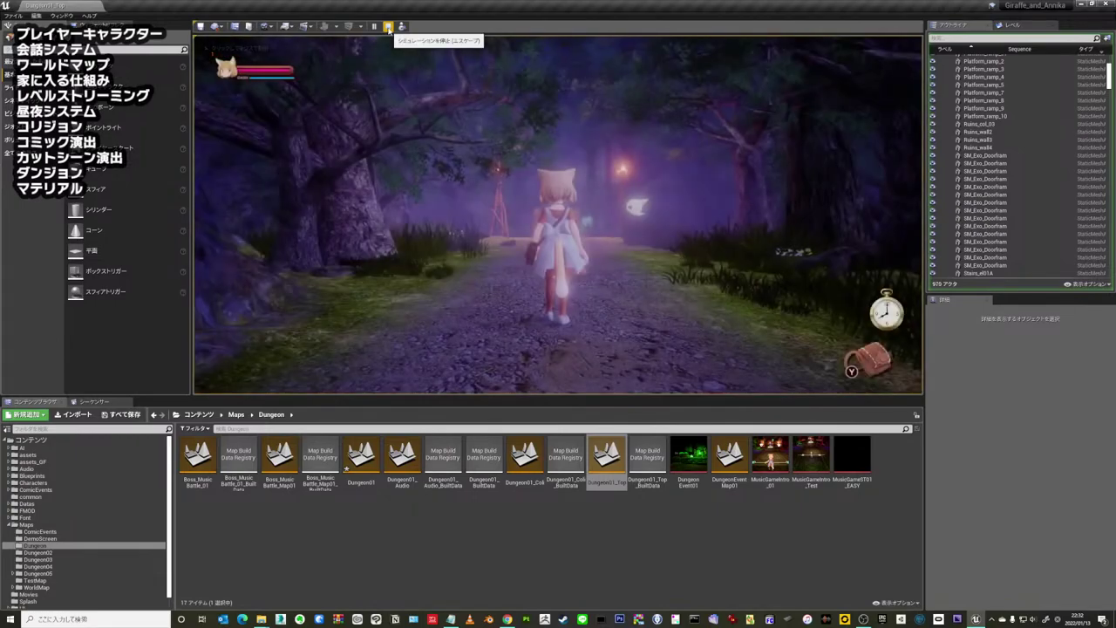
- Play Dungeon01_Top, run the character forward onto the wooden bridge, then end the session
left_click(462, 161)
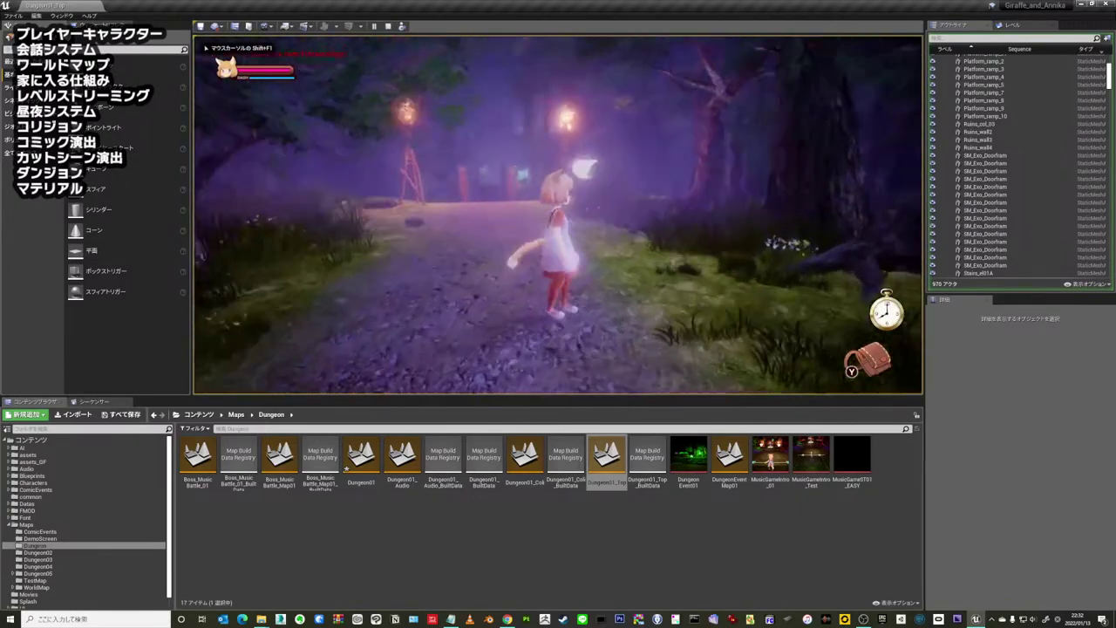
key("w")
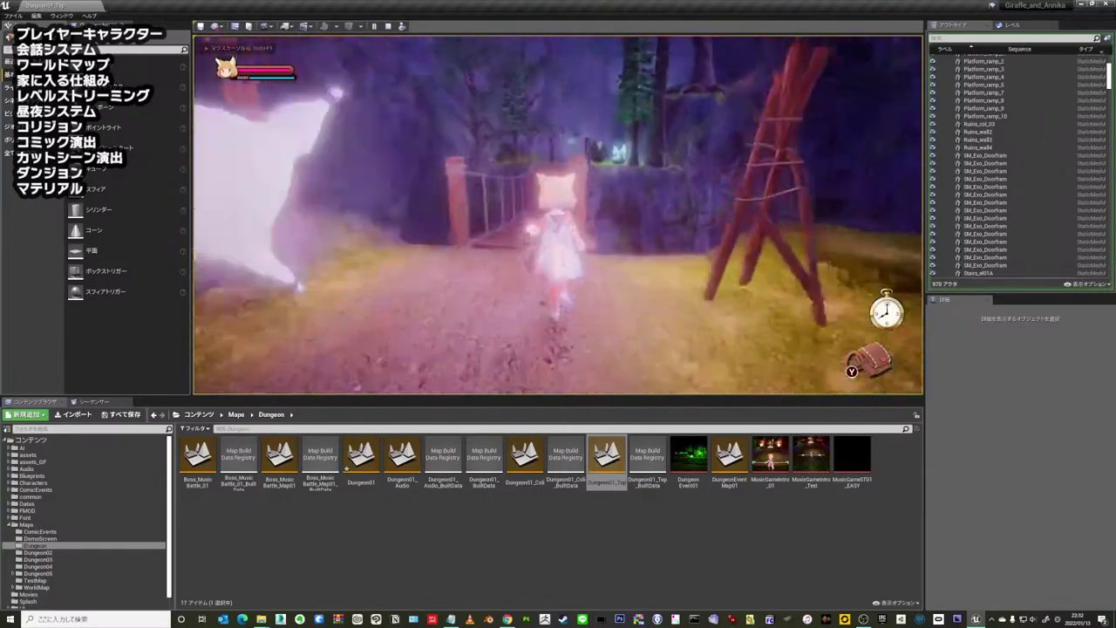
key("Escape")
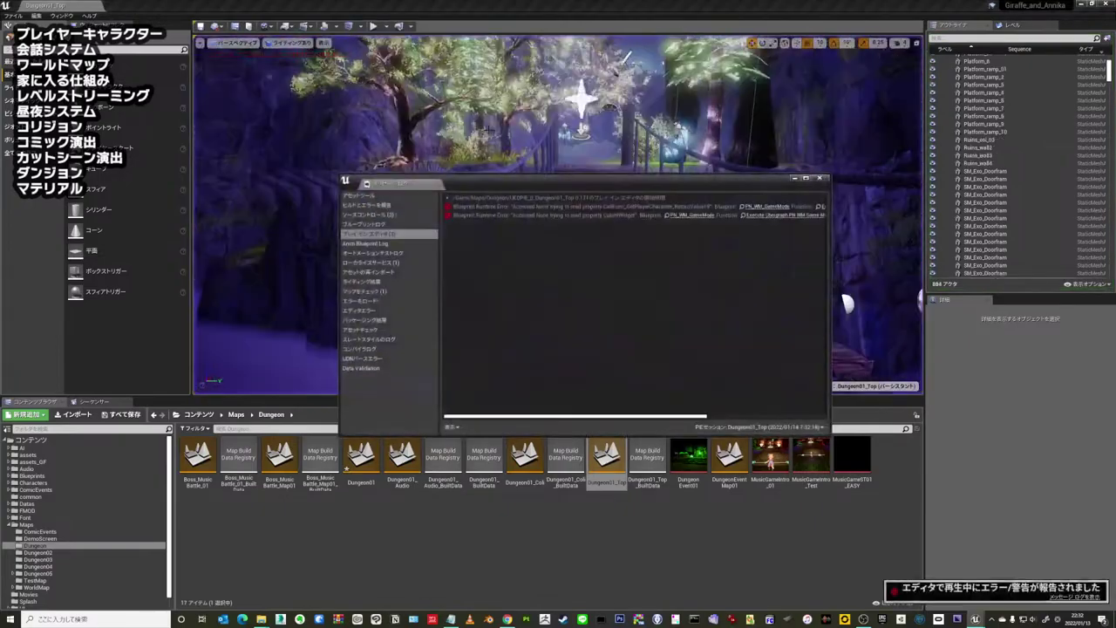
- Close the message log, switch the viewport to Unlit, and fly through the forest to the stone stairs
left_click(826, 181)
mouse_move(826, 182)
right_mouse_down()
mouse_move(558, 218)
mouse_move(523, 261)
right_mouse_up()
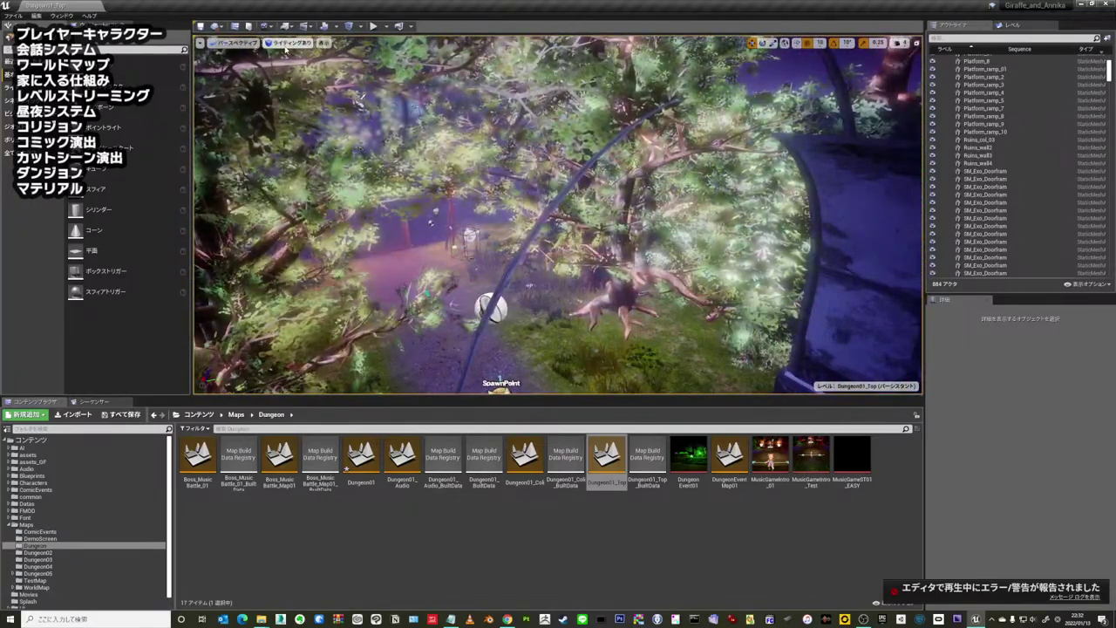
left_click(288, 42)
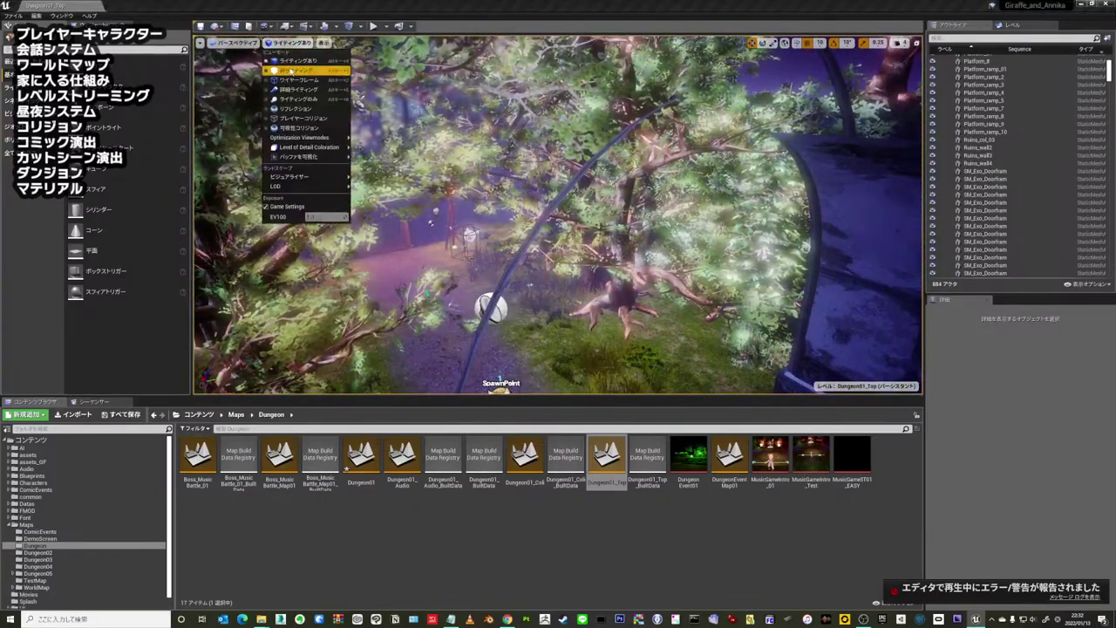
left_click(292, 77)
right_click_drag(523, 261, 497, 153)
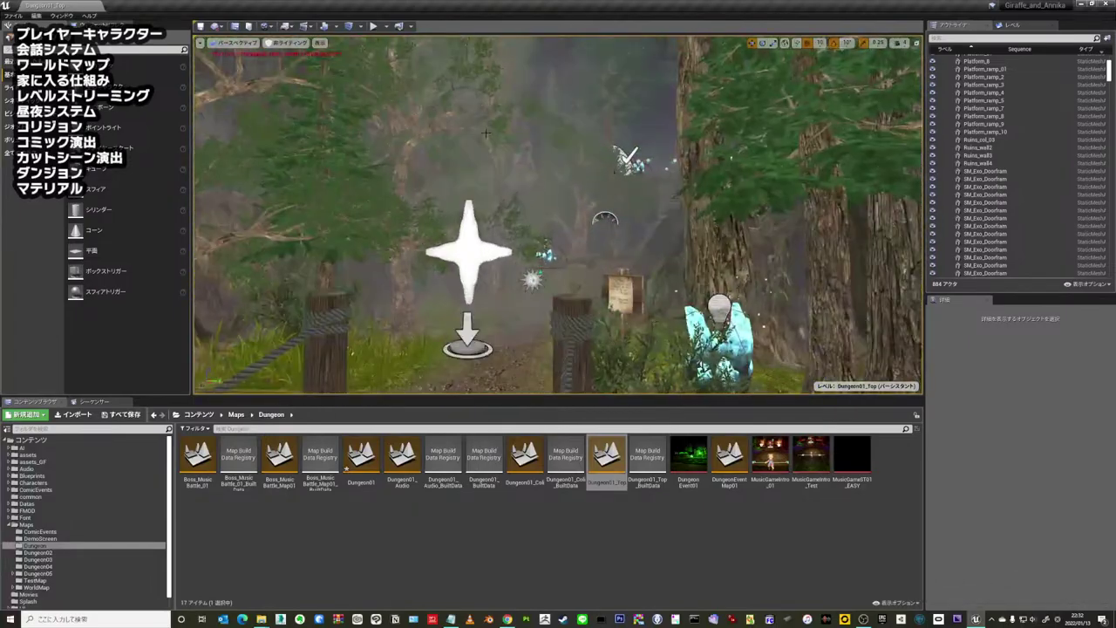
right_click_drag(502, 140, 509, 166)
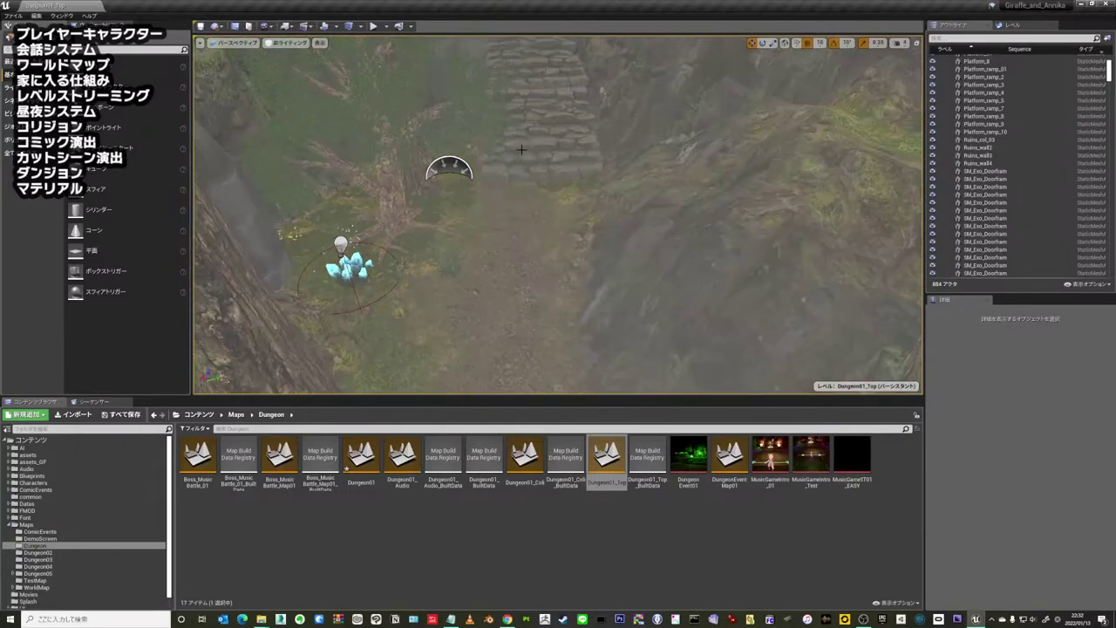
scroll(520, 150, "down", 3)
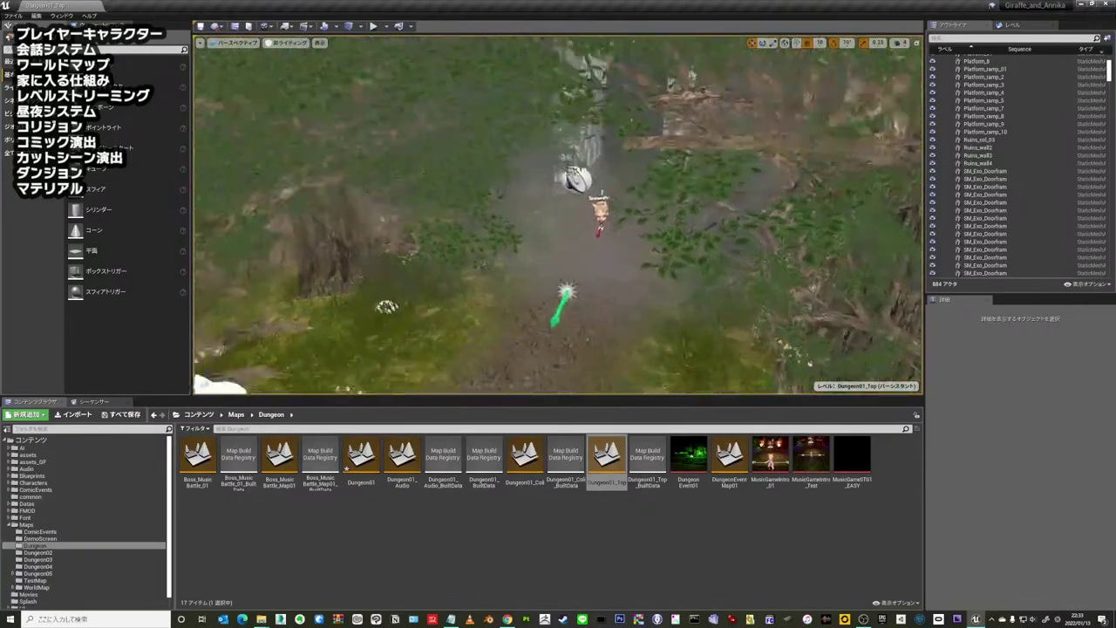
- Open the Maps folder, then list the Blueprints folder's assets in the Content Browser
double_click(26, 523)
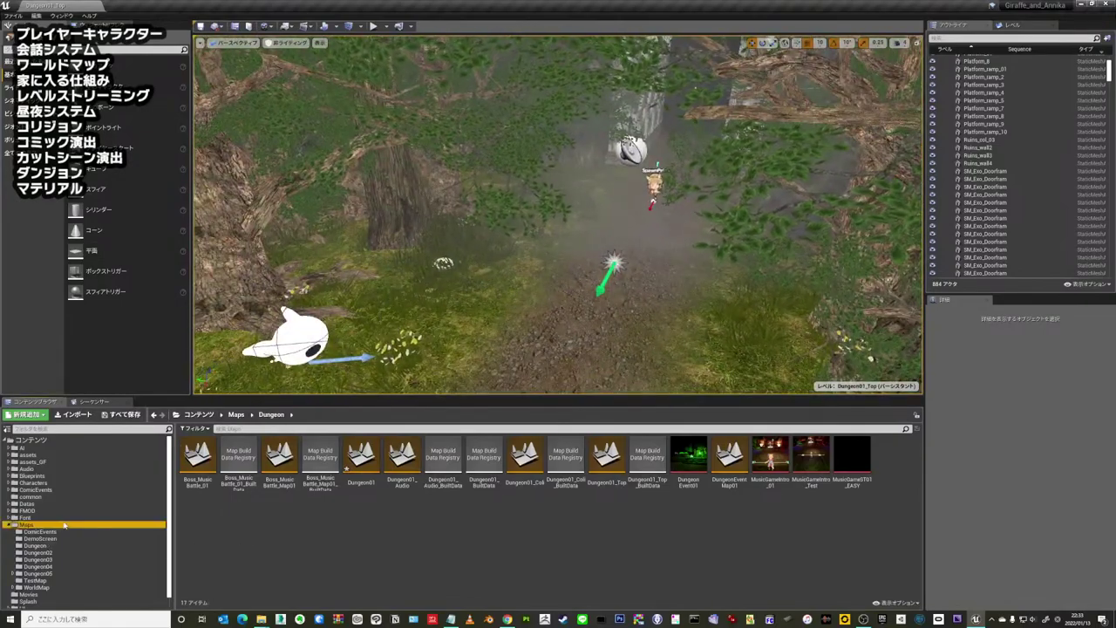
double_click(58, 476)
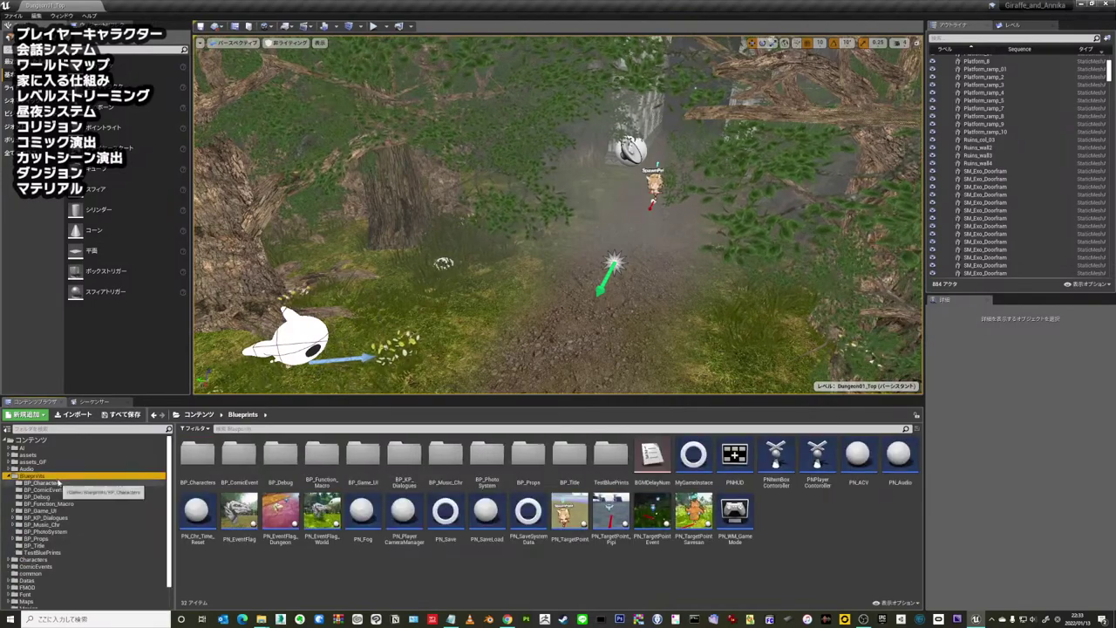
mouse_move(693, 457)
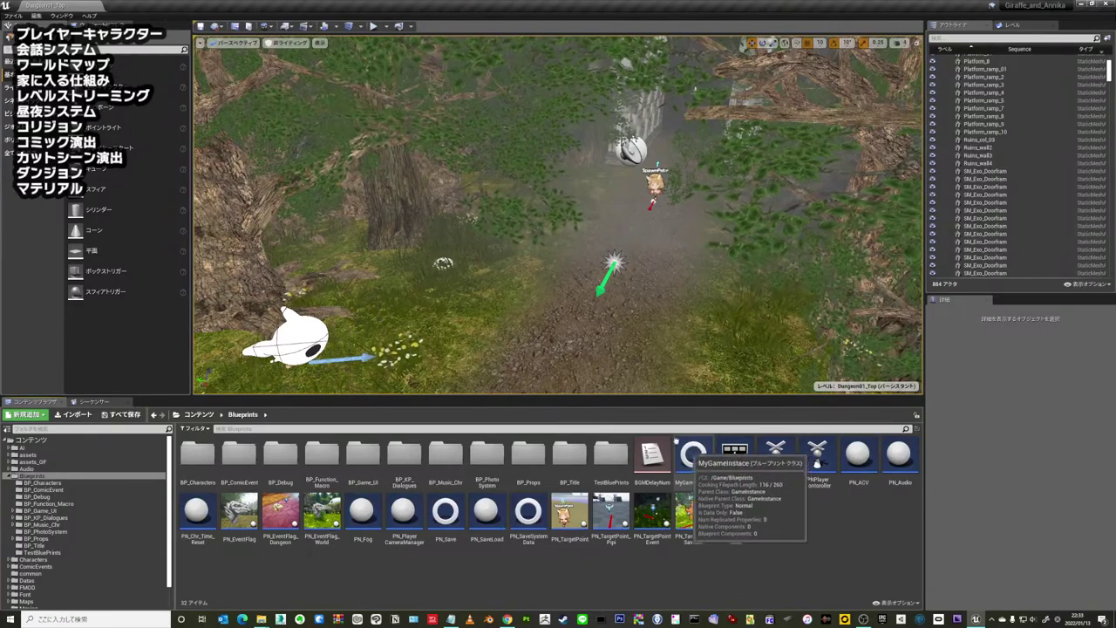
left_click_drag(629, 327, 629, 287)
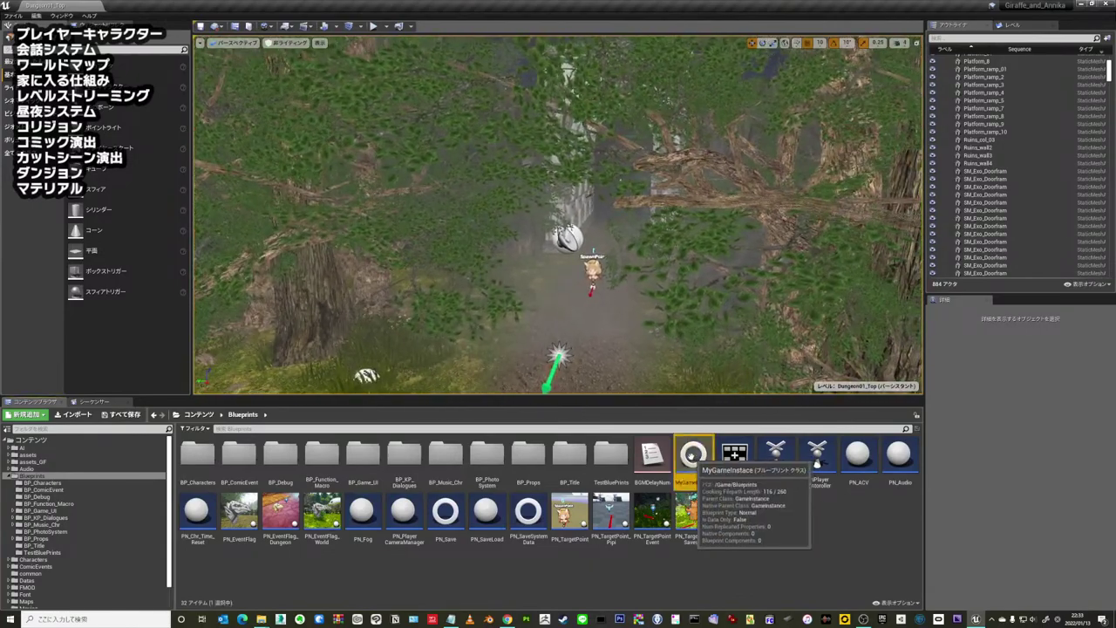
- Open the MyGameInstance blueprint's event graph, scroll through it, and return to Dungeon01_Top
left_click(695, 454)
double_click(693, 454)
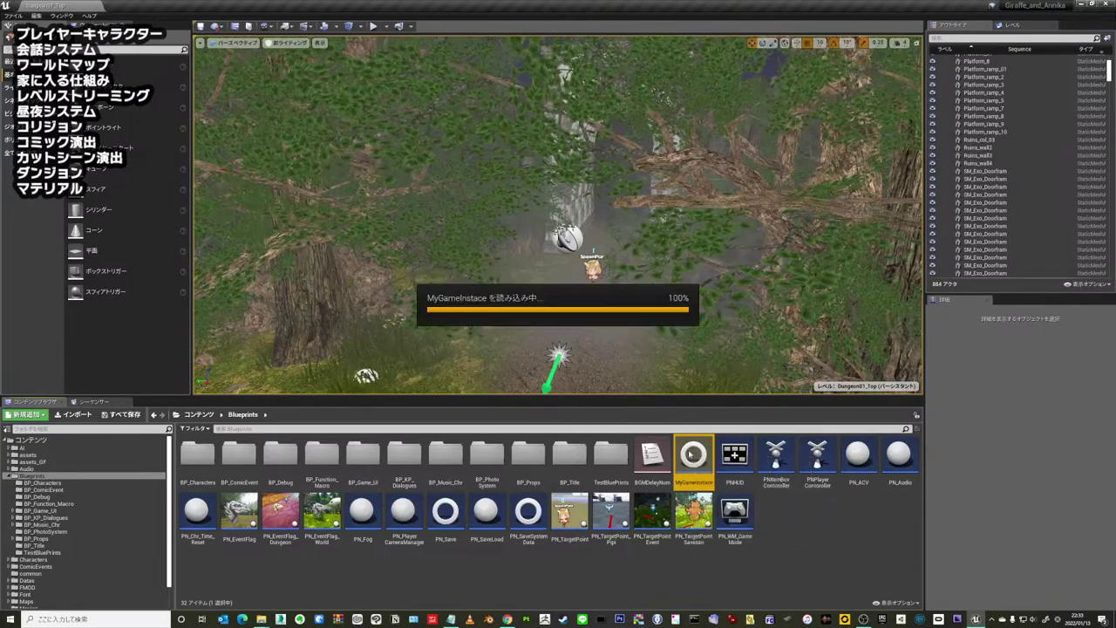
scroll(515, 270, "down", 8)
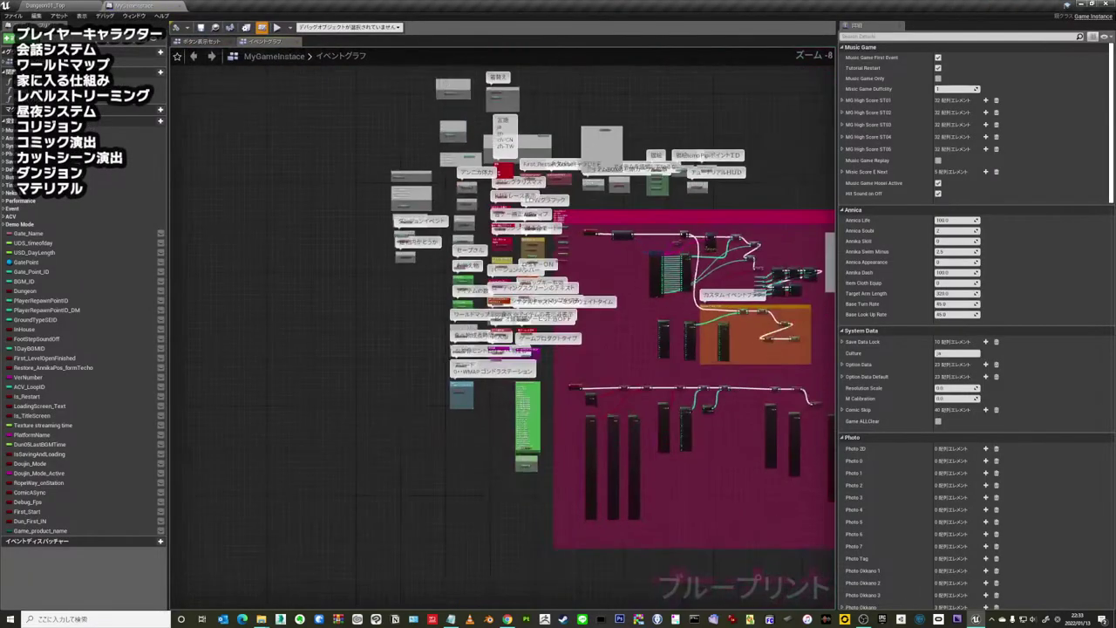
scroll(583, 355, "up", 3)
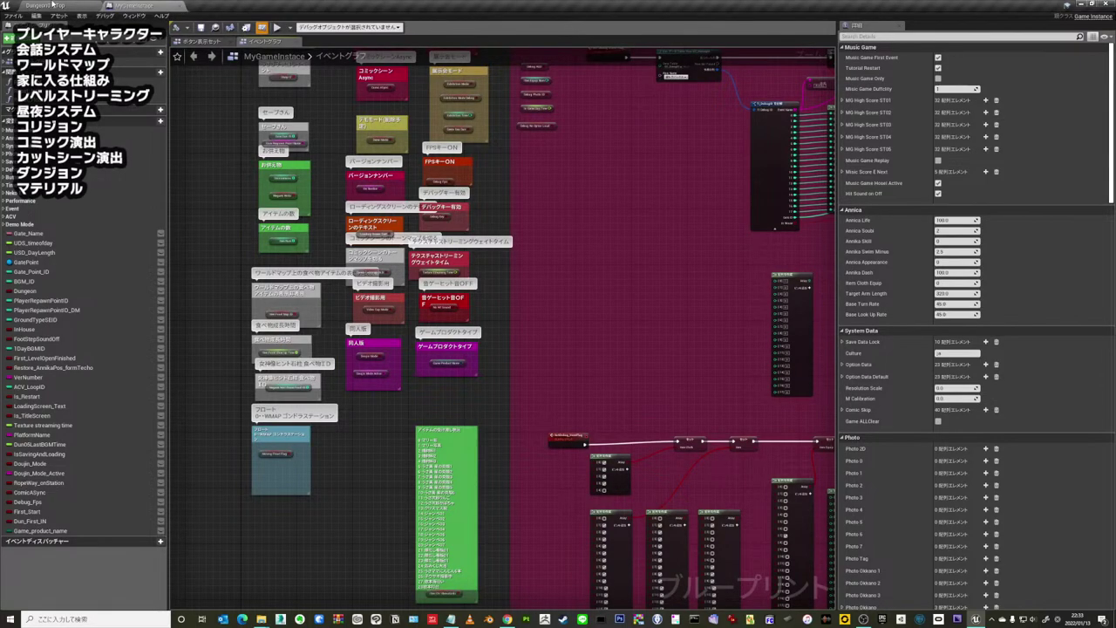
left_click(52, 5)
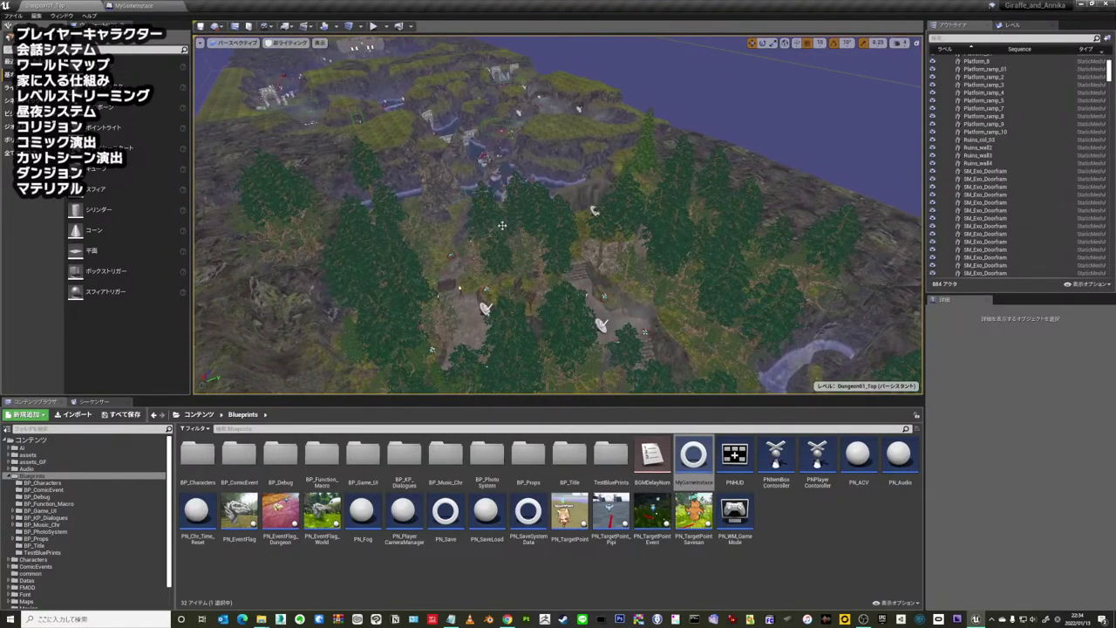
- Fly high over the dungeon terrain, then drop over the river and through the forest to the rock pillar
right_click_drag(505, 246, 508, 245)
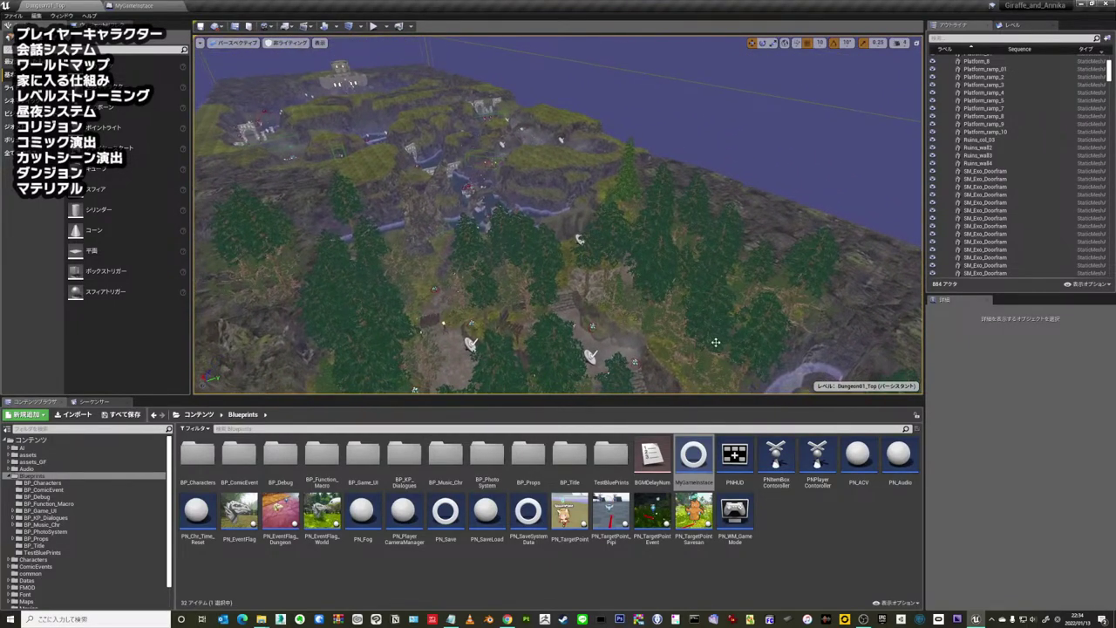
left_click_drag(527, 237, 482, 136)
scroll(481, 137, "down", 3)
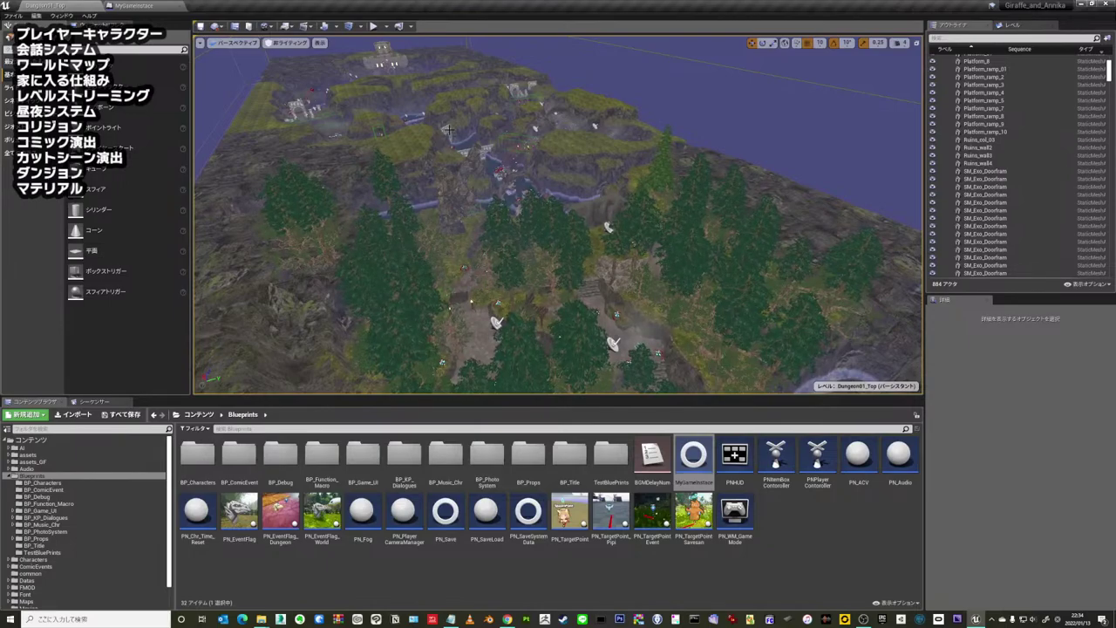
right_click_drag(502, 149, 502, 201)
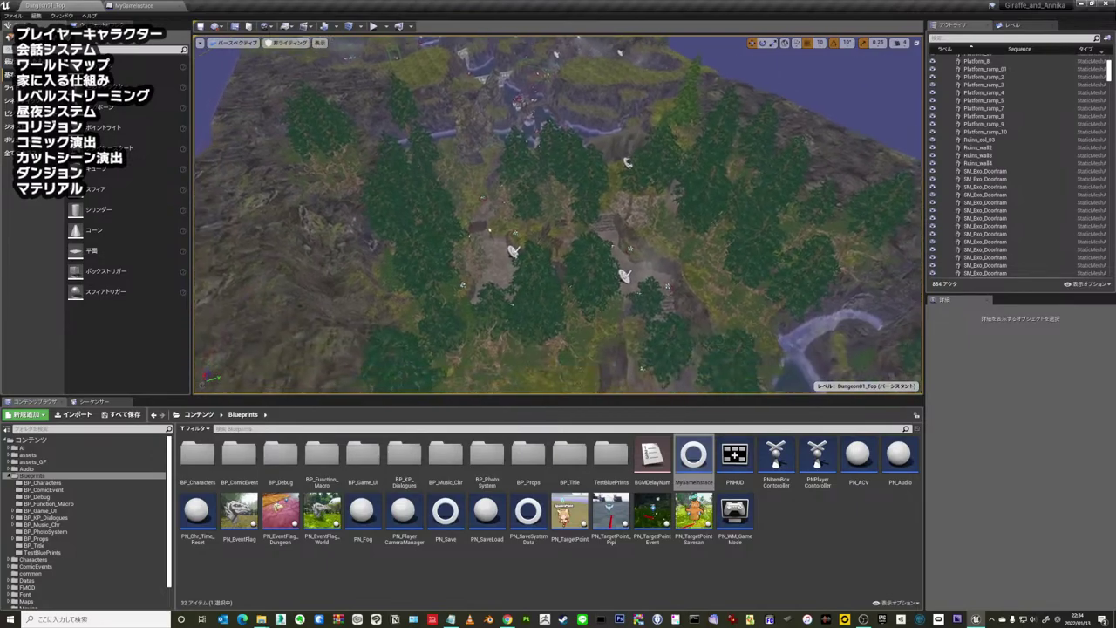
right_click_drag(502, 149, 541, 197)
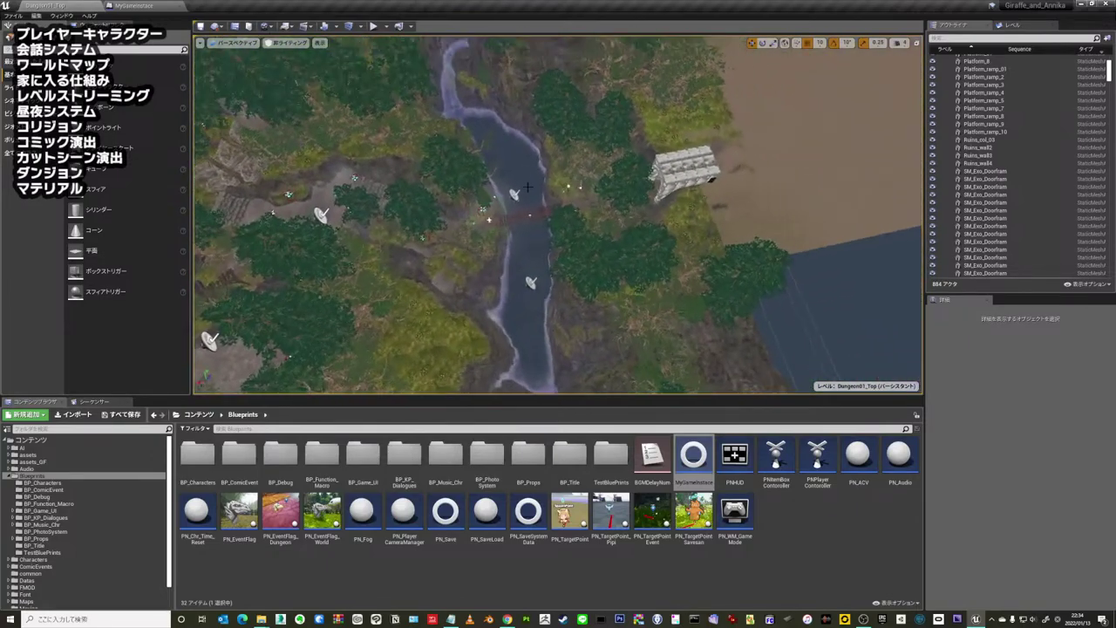
scroll(541, 197, "up", 3)
scroll(543, 199, "up", 3)
scroll(546, 200, "up", 3)
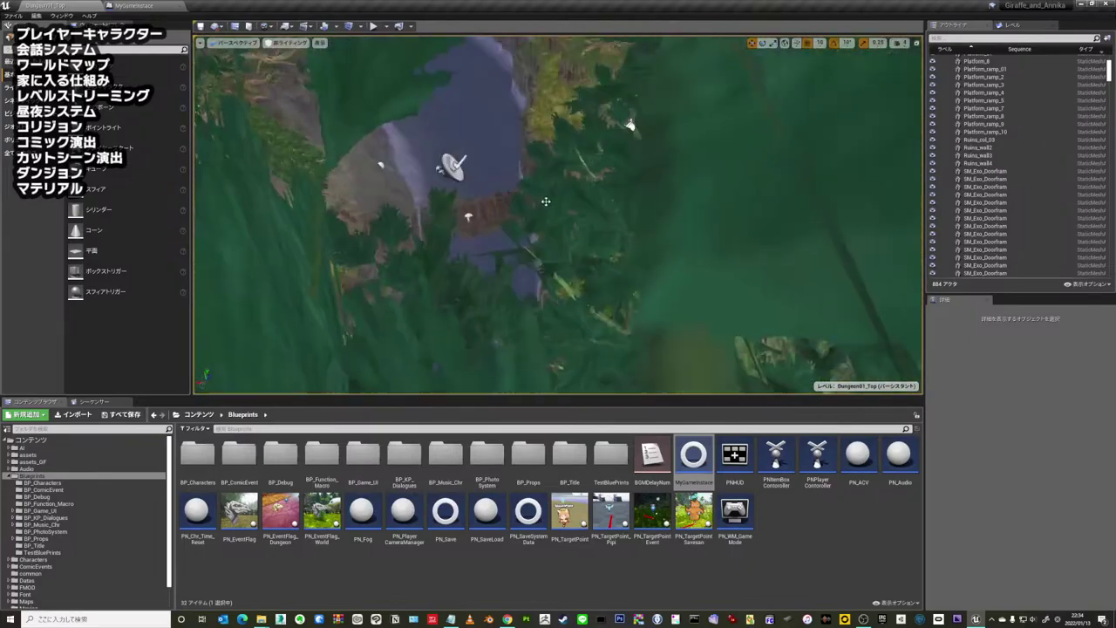
scroll(550, 204, "up", 3)
right_click_drag(550, 203, 583, 276)
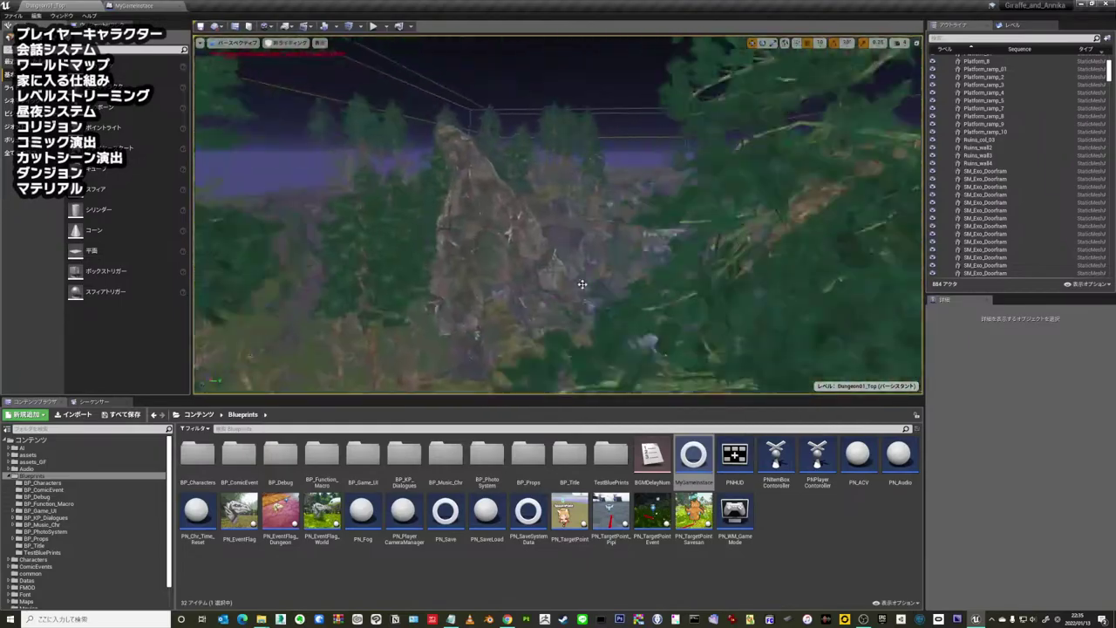
mouse_move(584, 276)
right_mouse_down()
mouse_move(583, 288)
mouse_move(571, 285)
mouse_move(591, 295)
right_mouse_up()
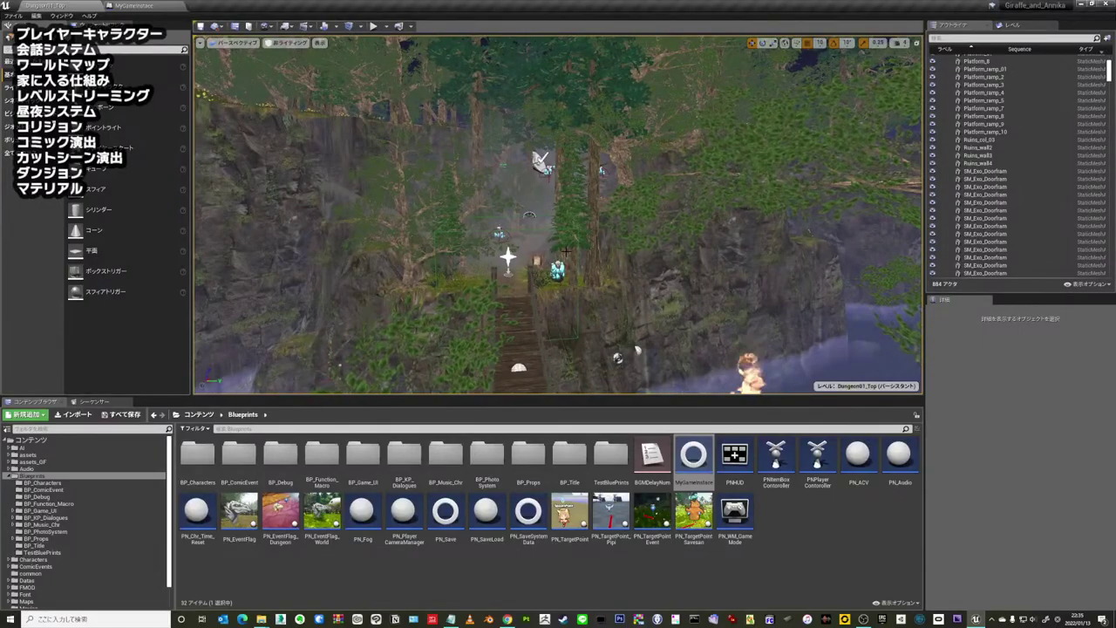
- Fly from above the bridge into the forest, past the stone wall and torches to the cliff stairs
right_click_drag(565, 251, 566, 251)
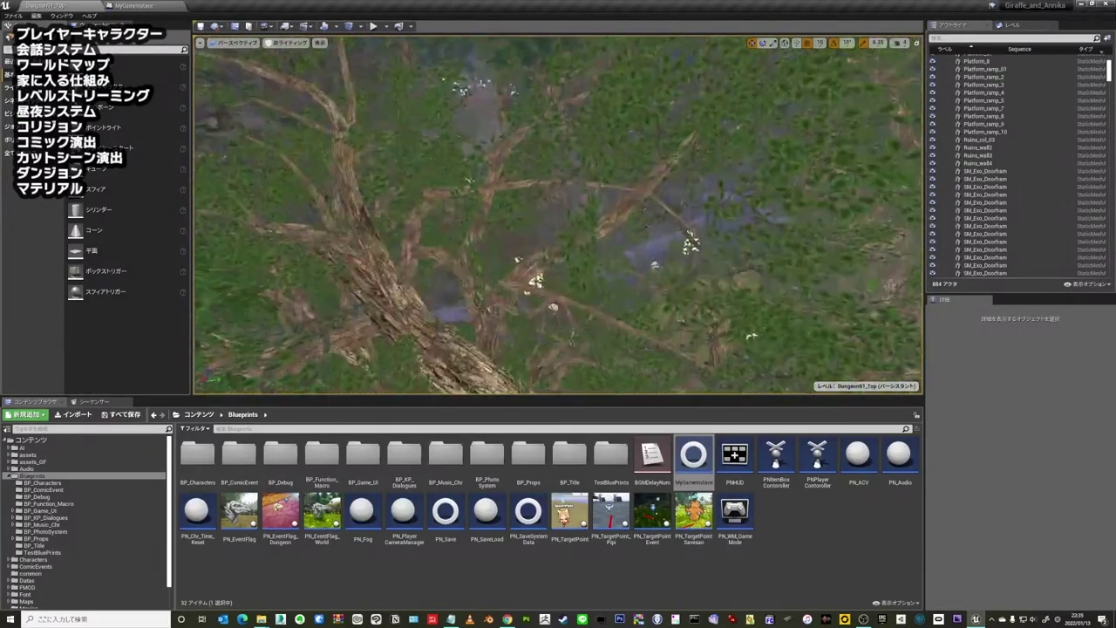
right_click_drag(613, 280, 591, 258)
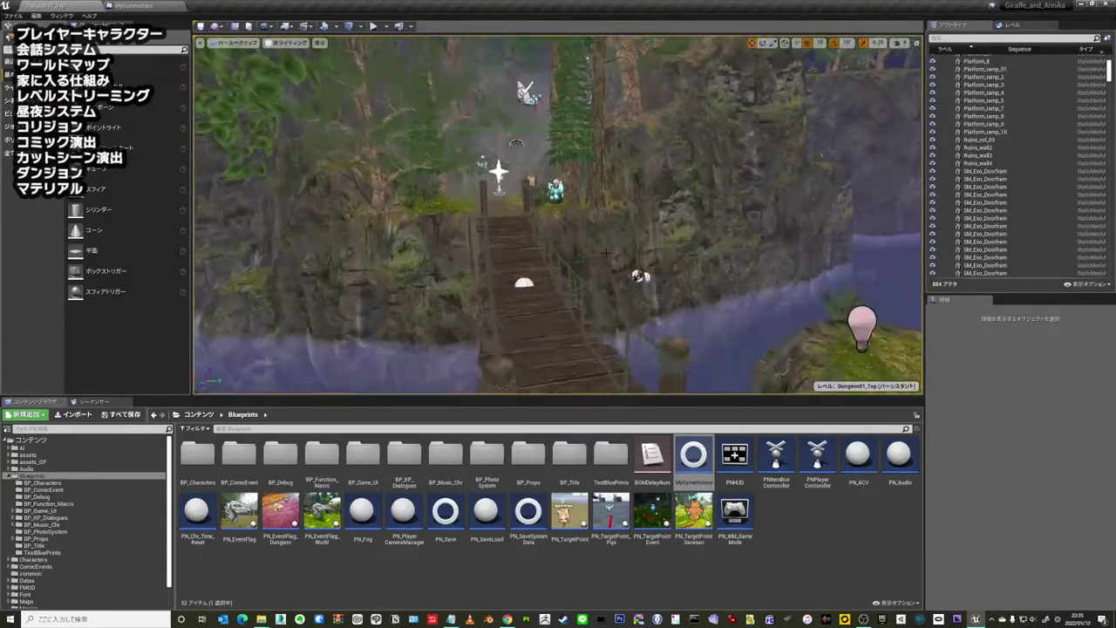
mouse_move(591, 258)
right_mouse_down()
mouse_move(628, 268)
mouse_move(622, 287)
mouse_move(622, 278)
right_mouse_up()
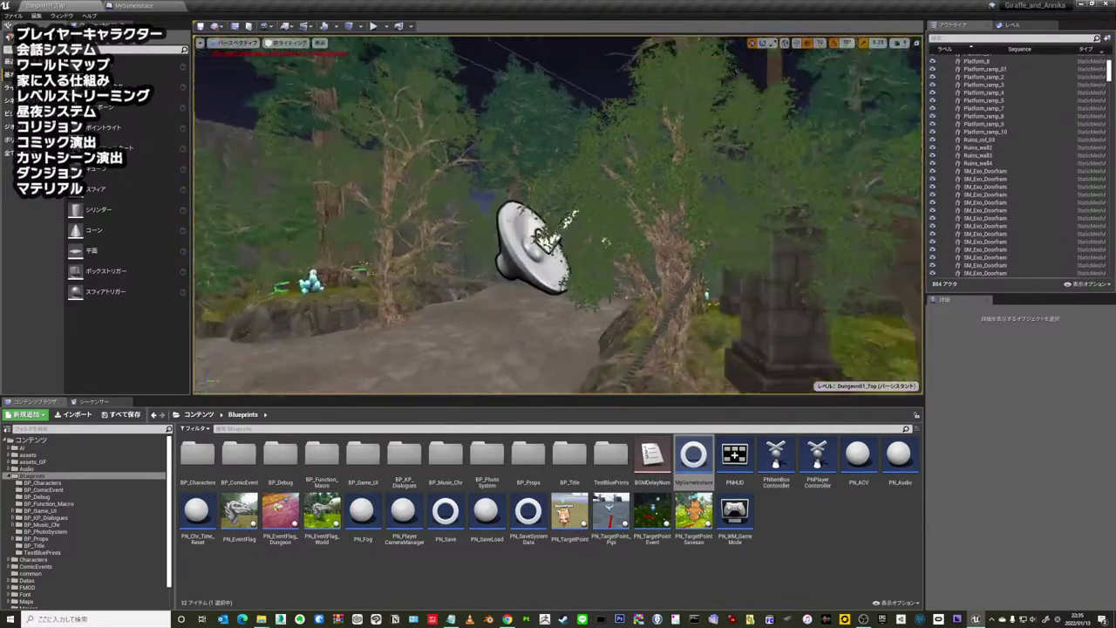
right_click_drag(614, 307, 618, 315)
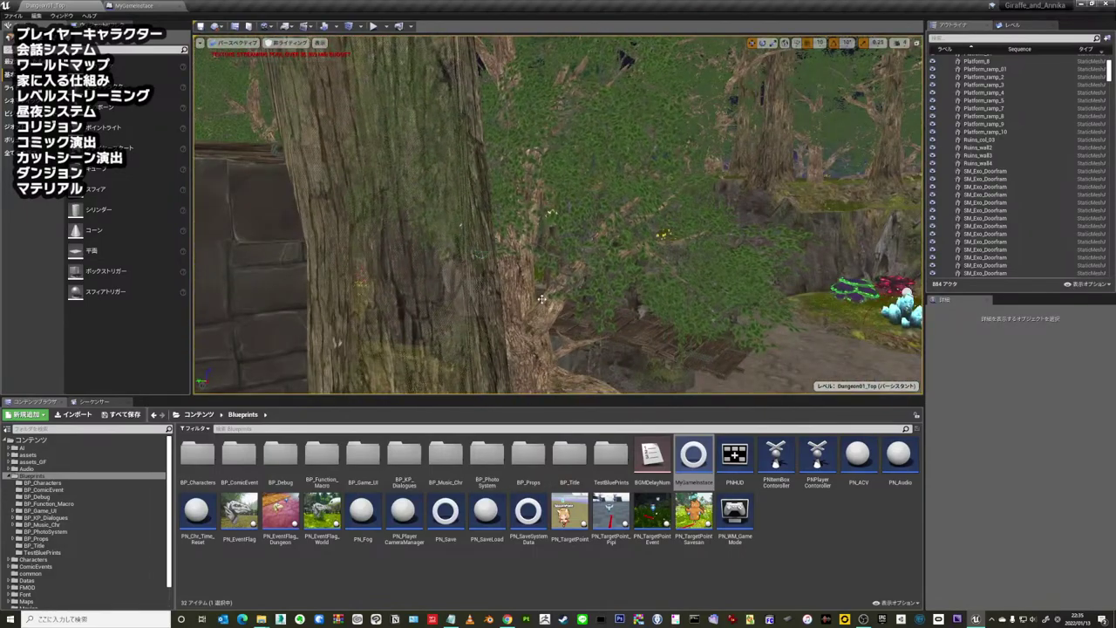
right_click_drag(541, 299, 541, 303)
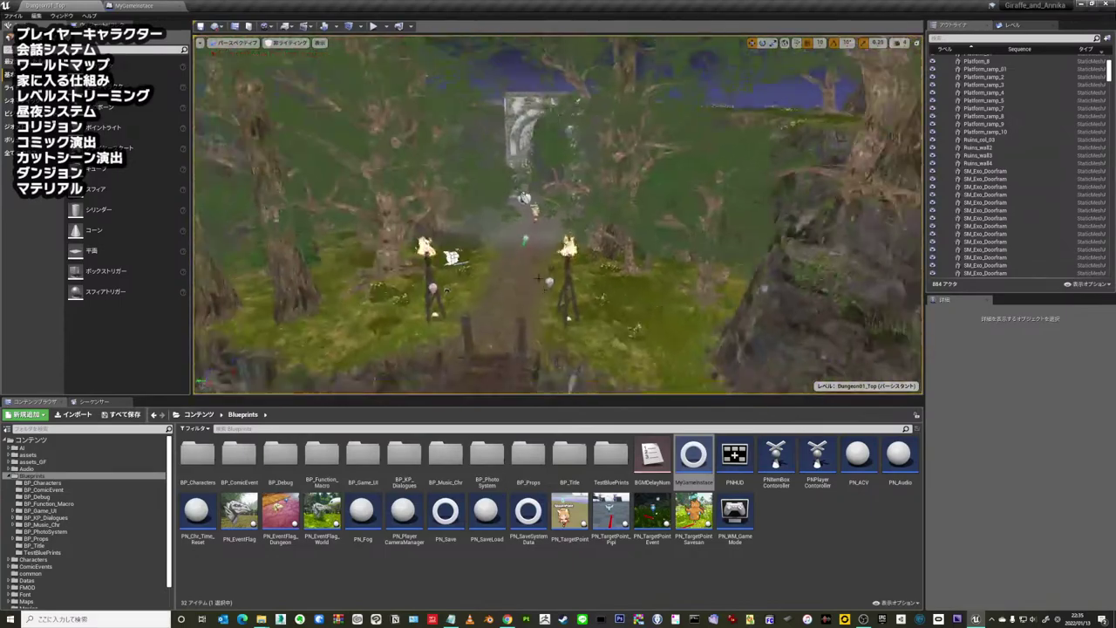
mouse_move(541, 250)
right_mouse_down()
mouse_move(569, 243)
mouse_move(574, 263)
mouse_move(592, 266)
mouse_move(592, 252)
mouse_move(581, 265)
right_mouse_up()
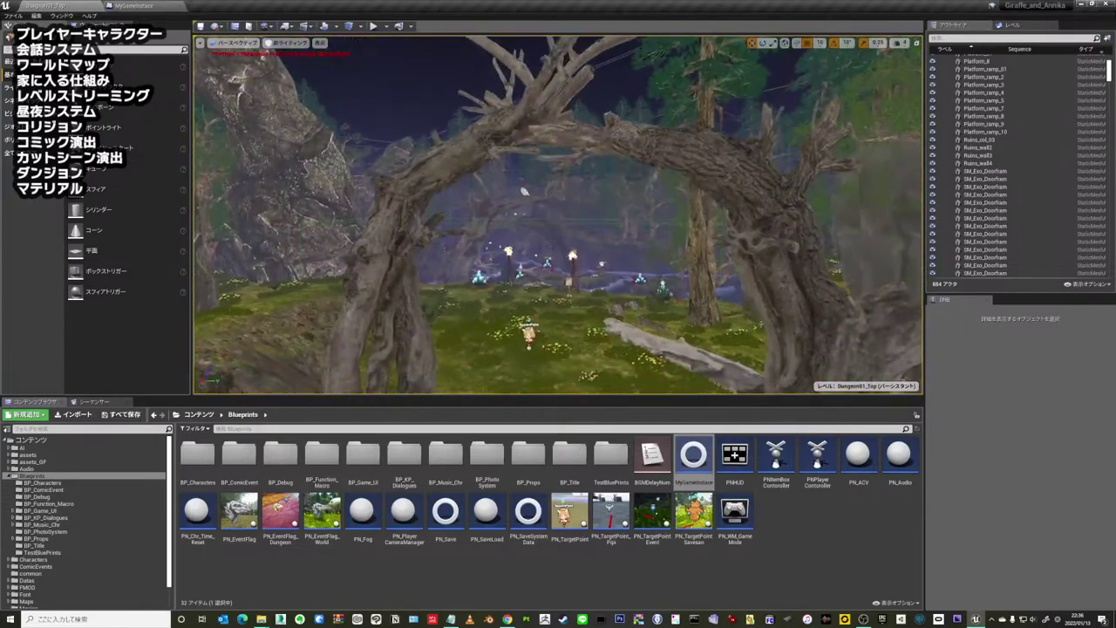
- Fly through the tree arch past the torches to the ponds and select the checkpoint trigger box
mouse_move(585, 264)
right_mouse_down()
mouse_move(591, 223)
mouse_move(559, 224)
right_mouse_up()
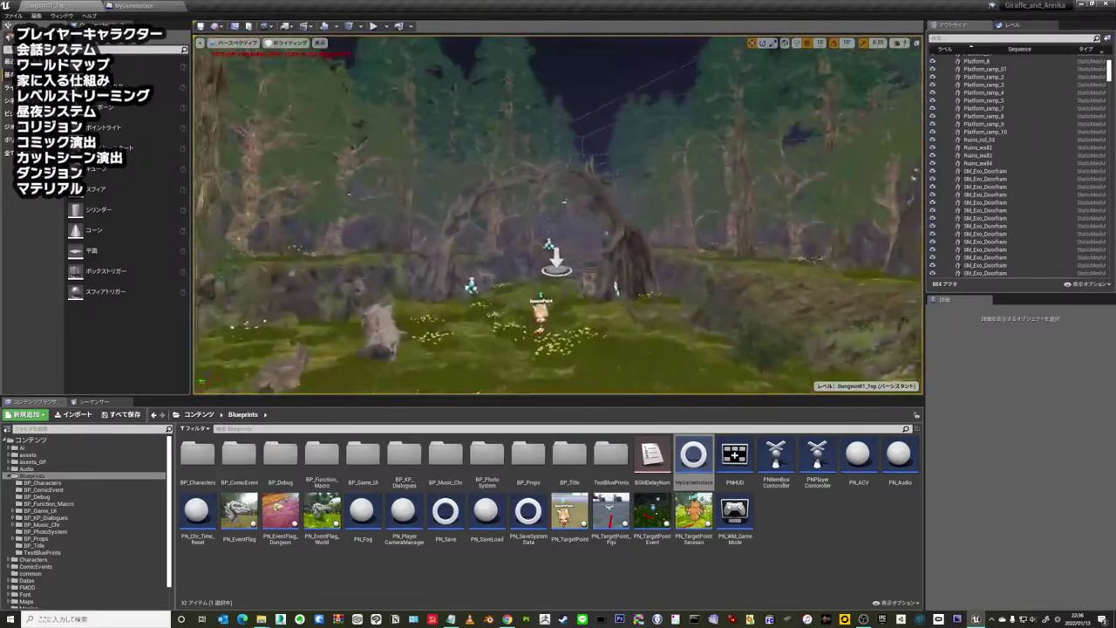
right_click_drag(541, 248, 531, 245)
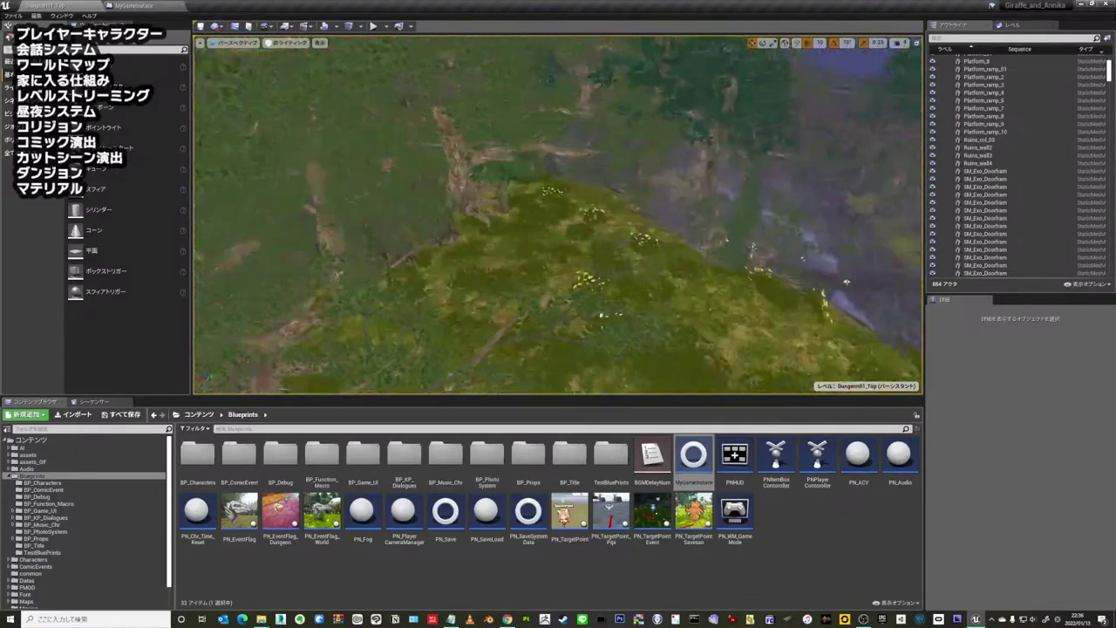
mouse_move(531, 245)
right_mouse_down()
mouse_move(543, 243)
mouse_move(529, 269)
mouse_move(500, 271)
right_mouse_up()
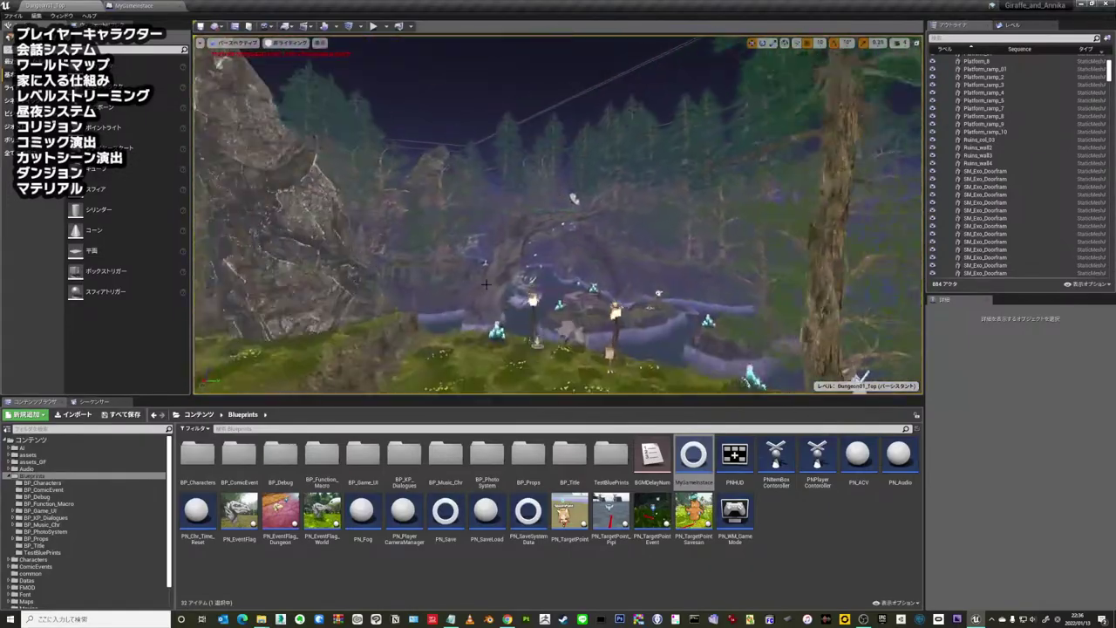
mouse_move(562, 302)
right_mouse_down()
mouse_move(626, 259)
mouse_move(695, 248)
mouse_move(678, 251)
right_mouse_up()
left_click(586, 290)
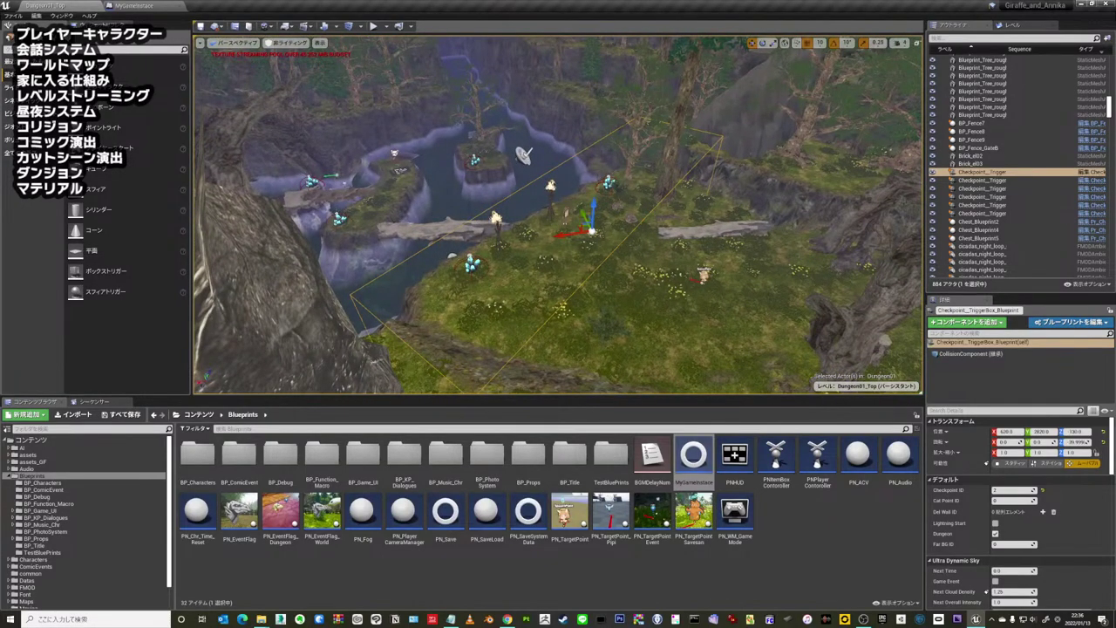
- Fly around the ponds and focus the view on the Checkpoint_Trigger from the World Outliner
right_click_drag(679, 251, 675, 247)
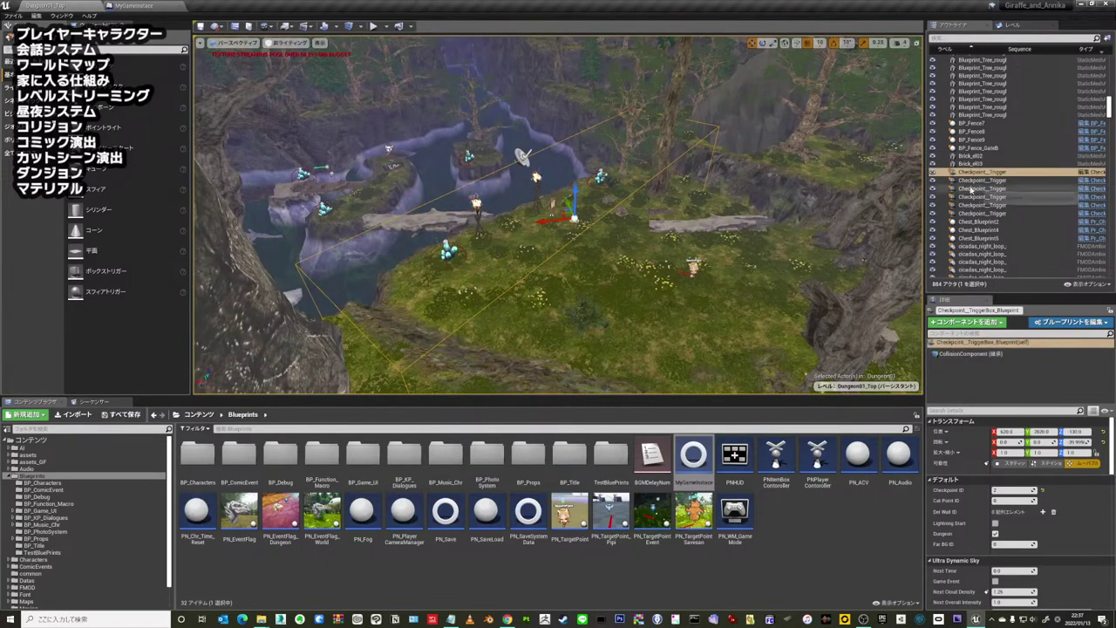
mouse_move(782, 264)
right_mouse_down()
mouse_move(761, 232)
mouse_move(727, 239)
mouse_move(715, 218)
right_mouse_up()
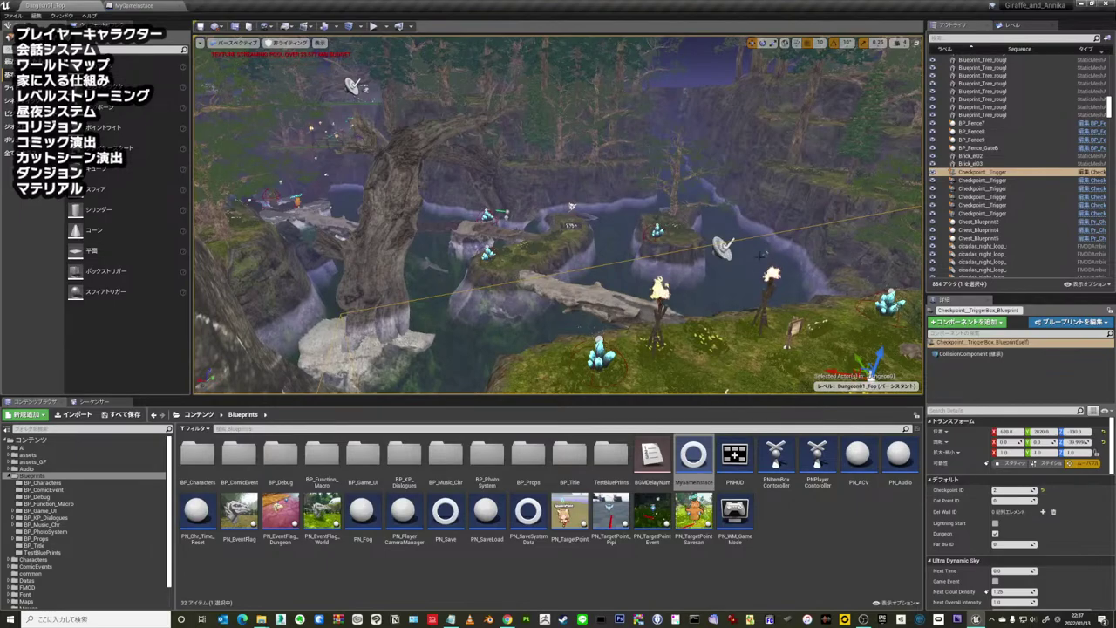
right_click_drag(571, 207, 575, 214)
right_click_drag(744, 269, 715, 261)
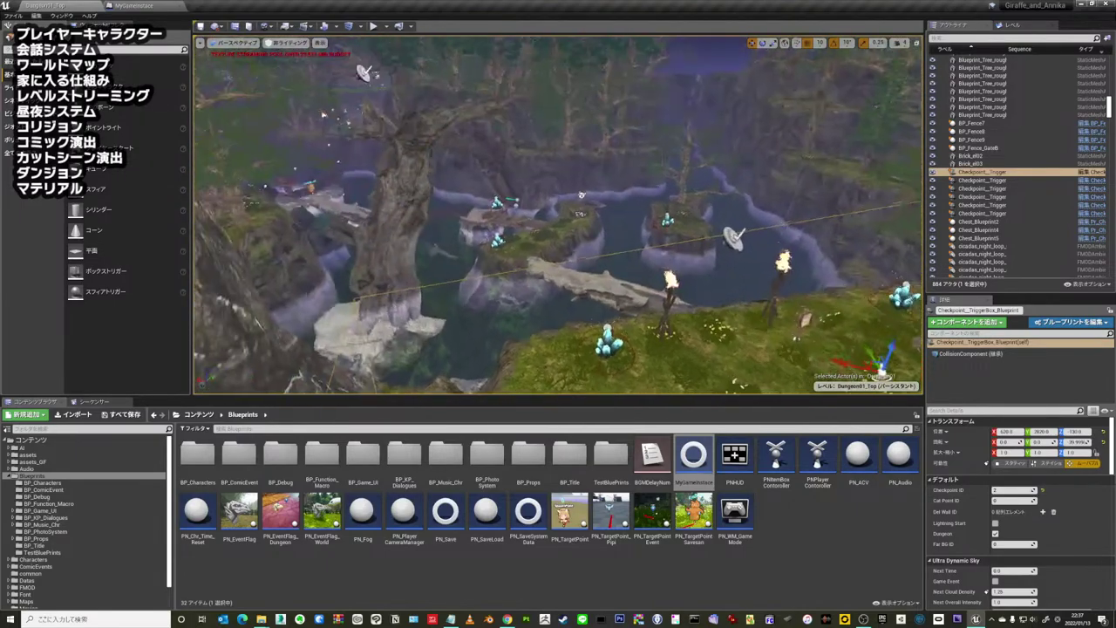
right_click_drag(639, 236, 680, 241)
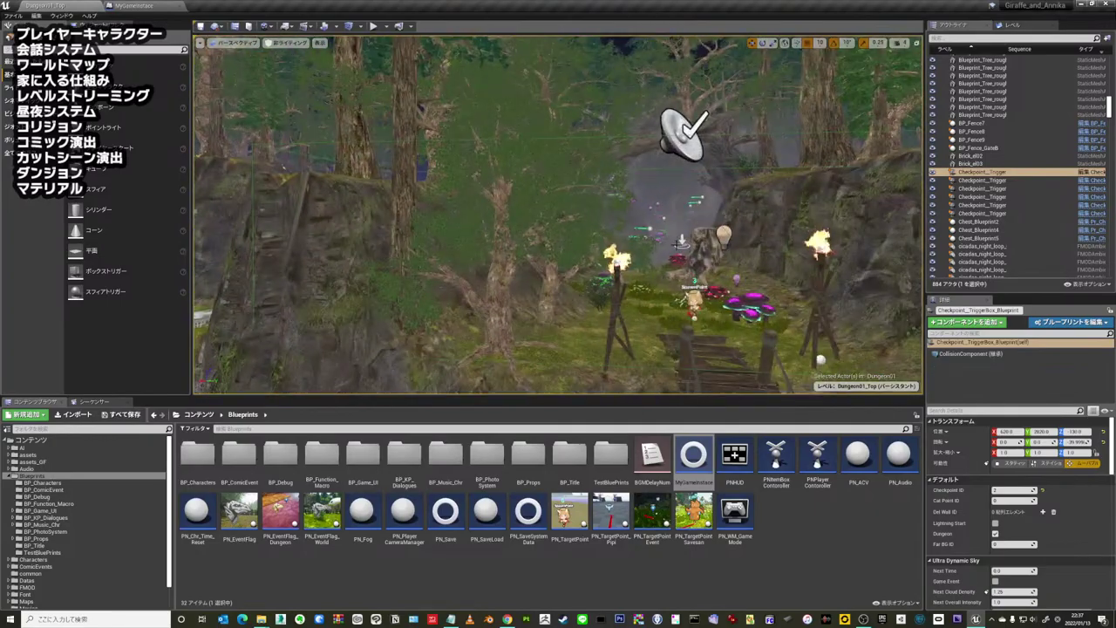
double_click(982, 188)
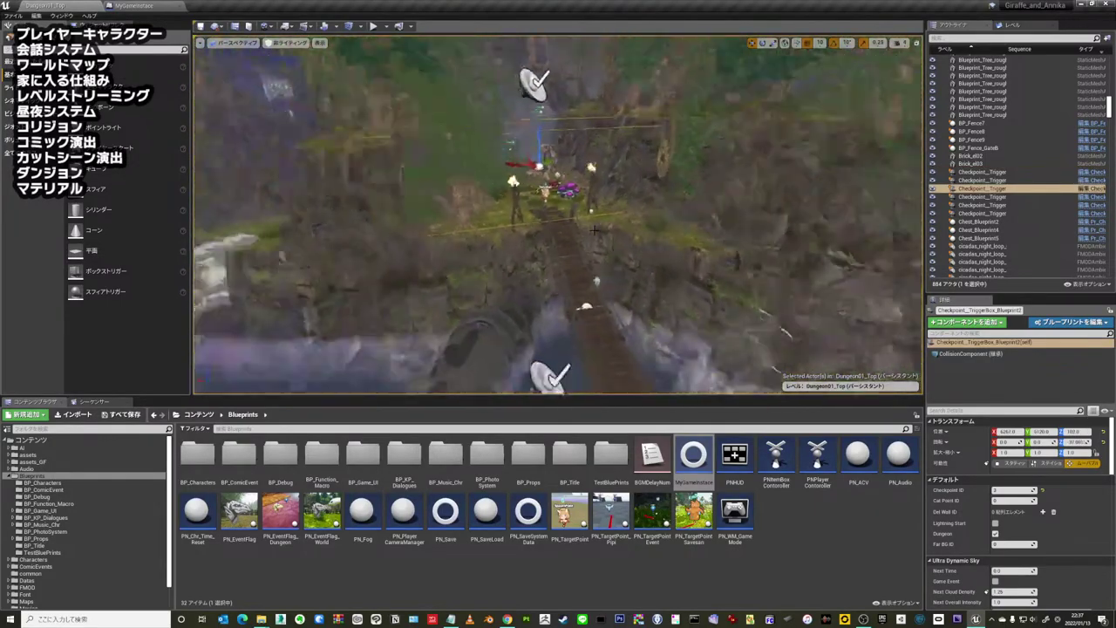
- Select the SpawnPoint target point, TargetPoint7, and orbit the view around it
mouse_move(558, 218)
right_mouse_down()
mouse_move(497, 151)
mouse_move(561, 288)
right_mouse_up()
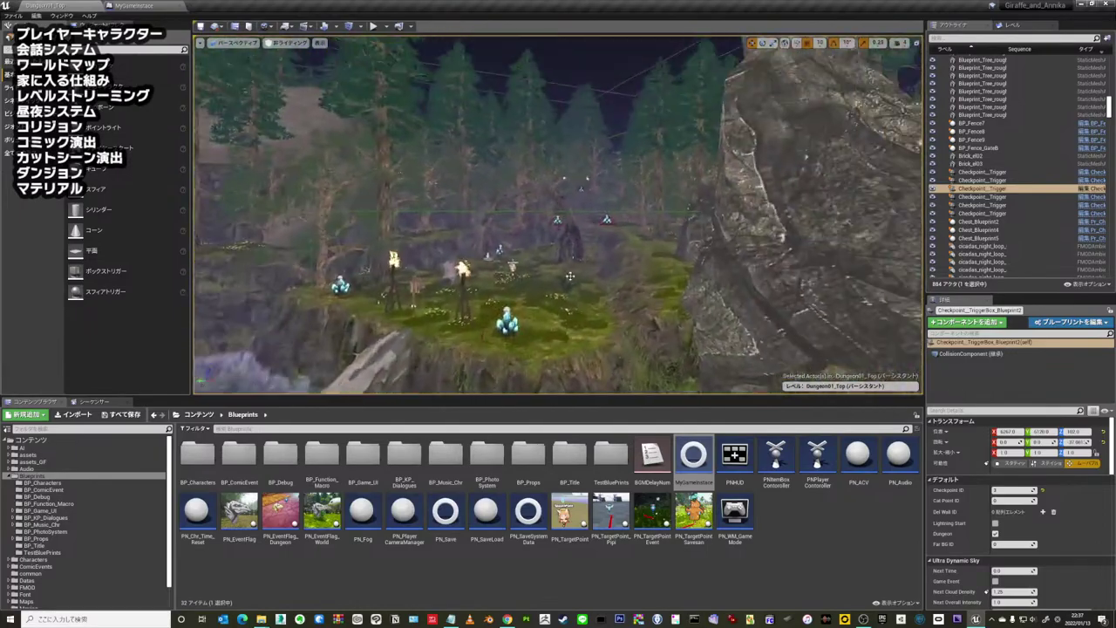
left_click(460, 324)
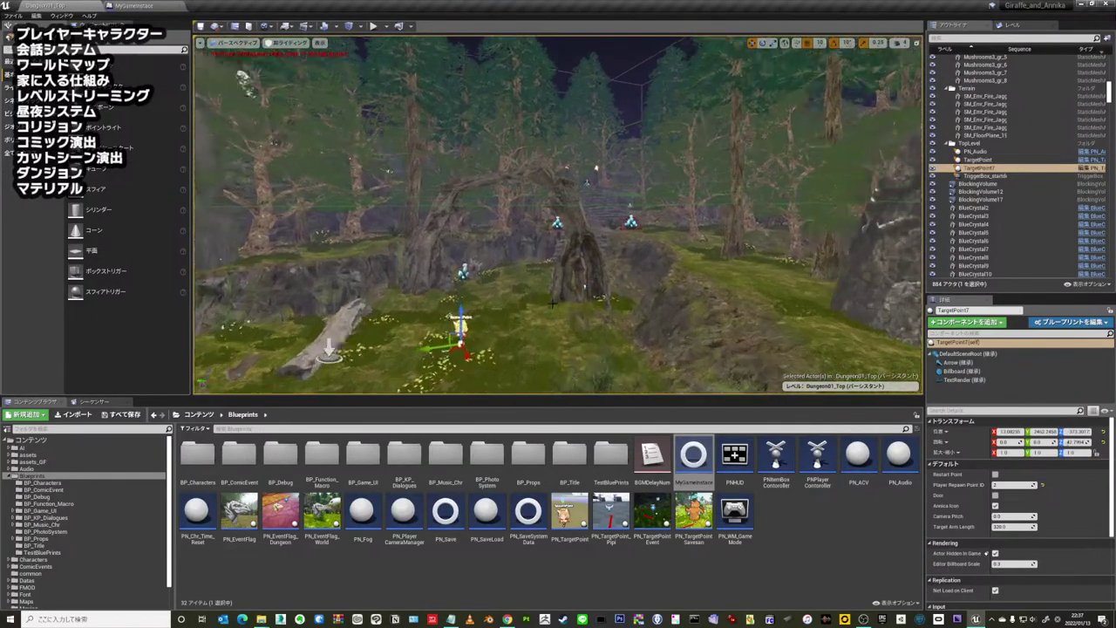
scroll(602, 161, "up", 3)
scroll(601, 162, "up", 5)
scroll(543, 247, "up", 3)
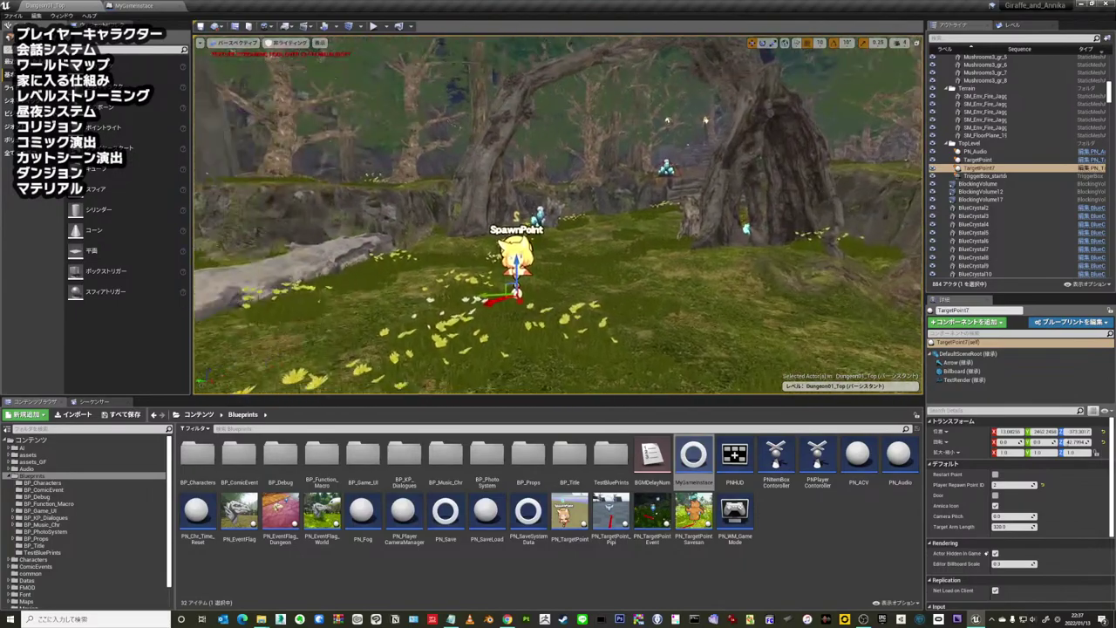
right_click_drag(585, 139, 513, 194)
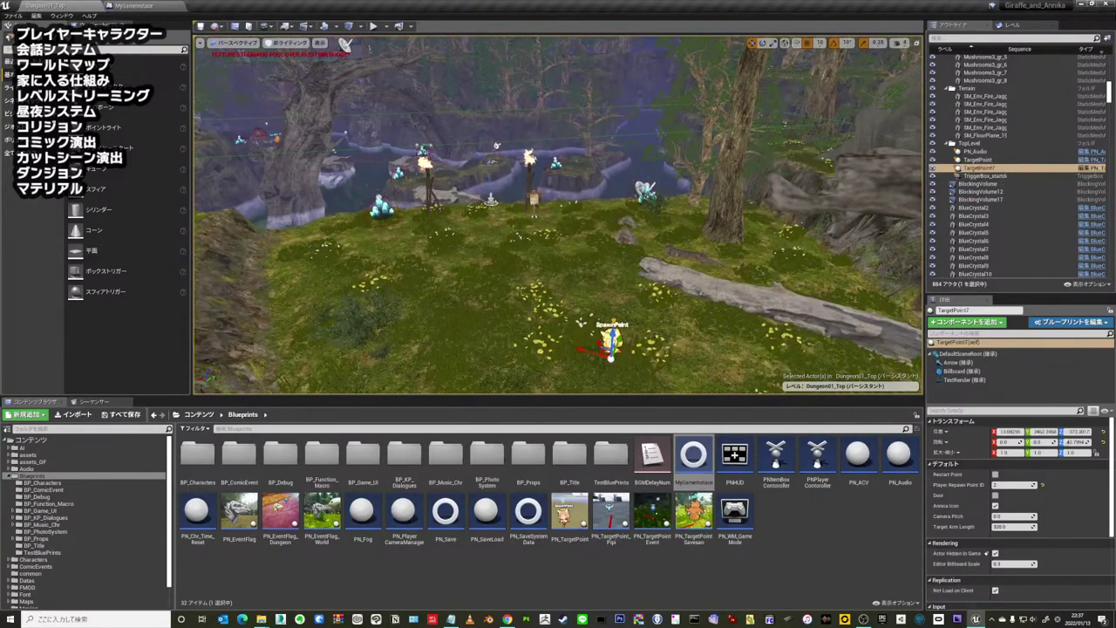
left_click(495, 145)
key("ctrl+z")
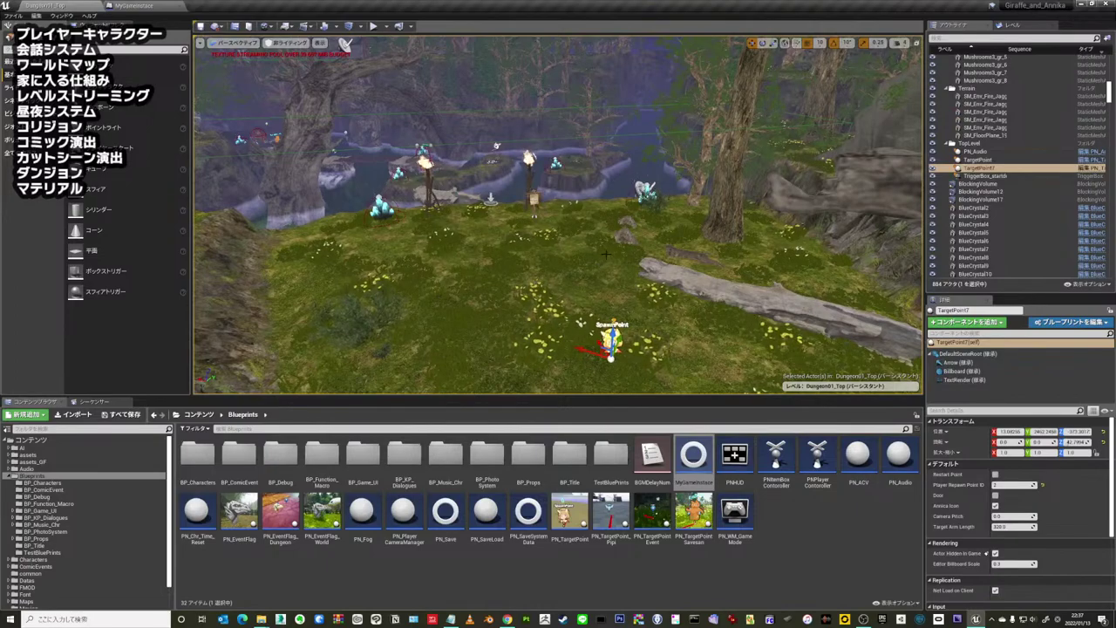
mouse_move(577, 259)
right_mouse_down()
mouse_move(540, 279)
mouse_move(606, 226)
right_mouse_up()
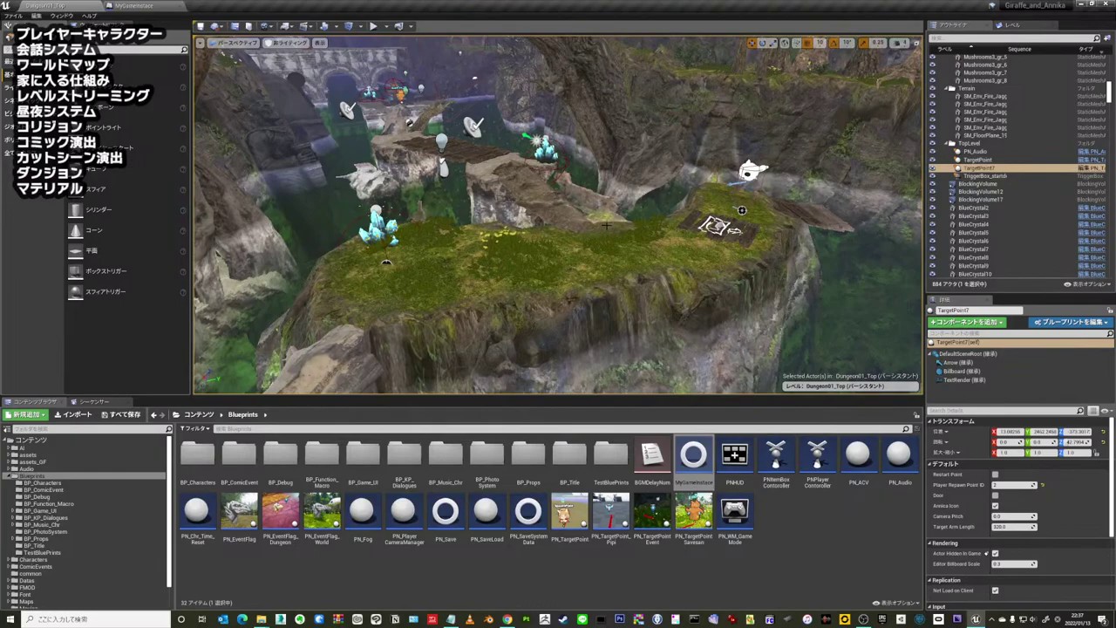
- Select the ghost PN_EN_Obake3 and TargetPoint3, then circle the view around the rocky platform
left_click(748, 171)
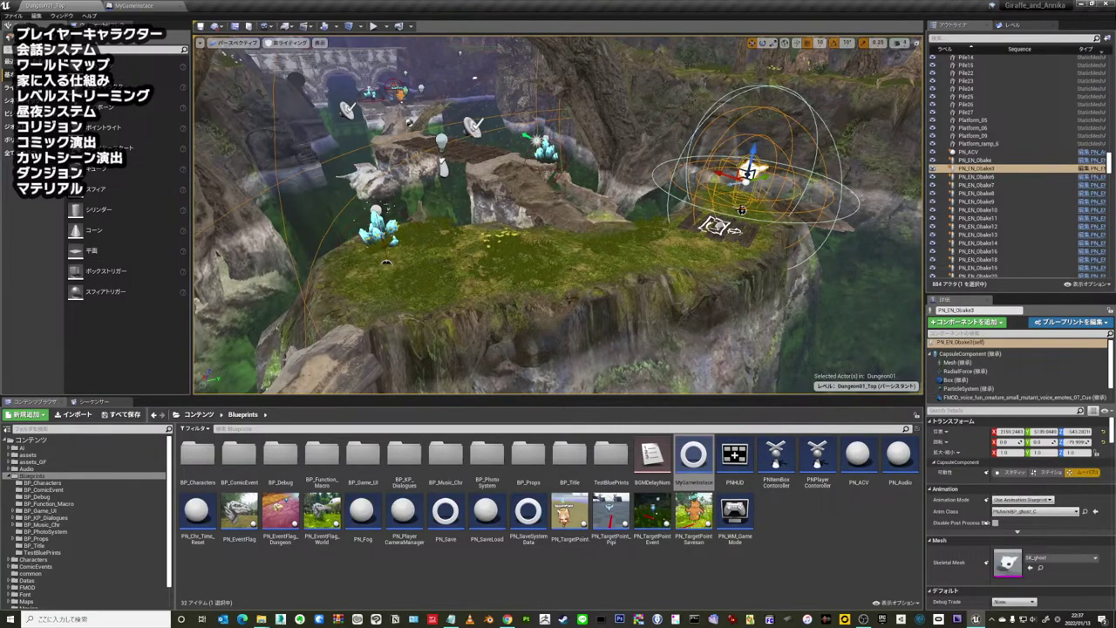
left_click(748, 170)
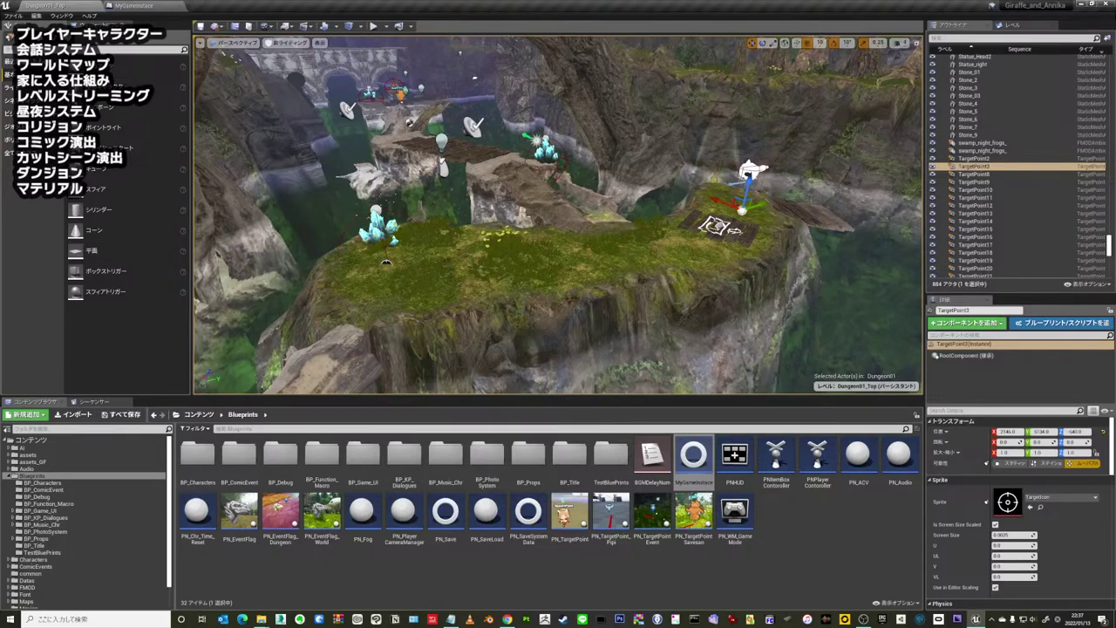
right_click_drag(756, 187, 624, 231)
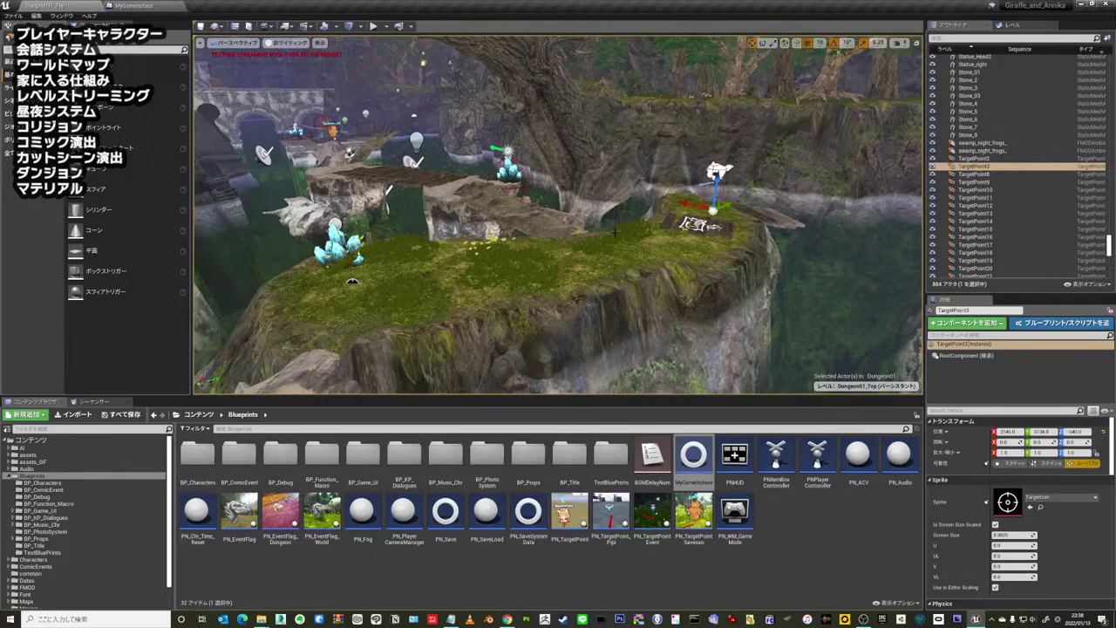
scroll(615, 232, "up", 2)
scroll(614, 232, "up", 2)
right_click_drag(610, 232, 593, 234)
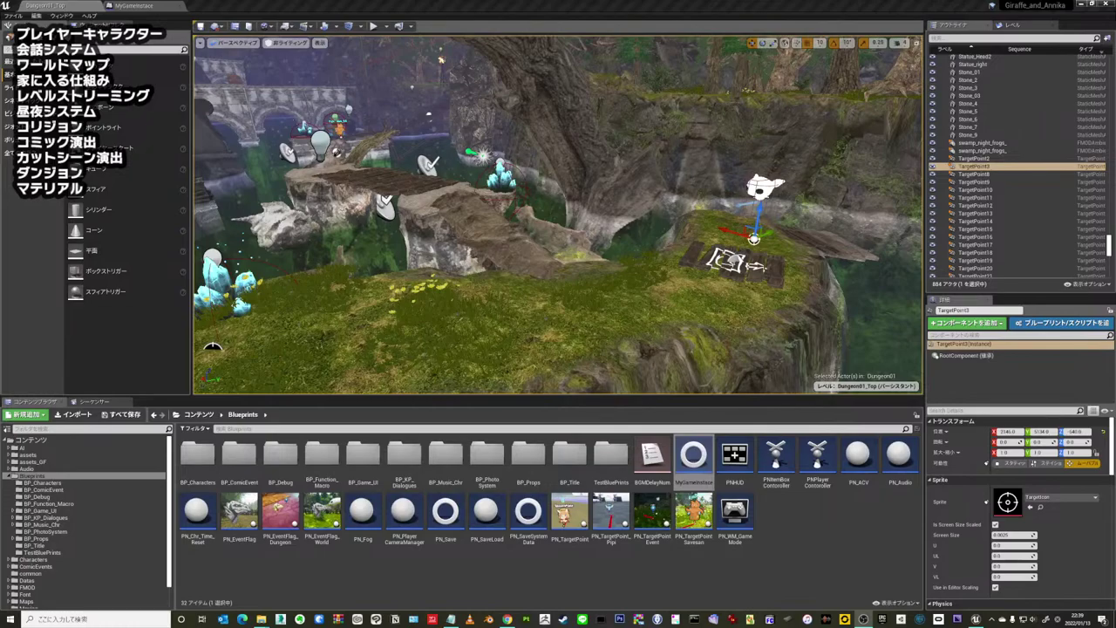
right_click_drag(693, 237, 693, 262)
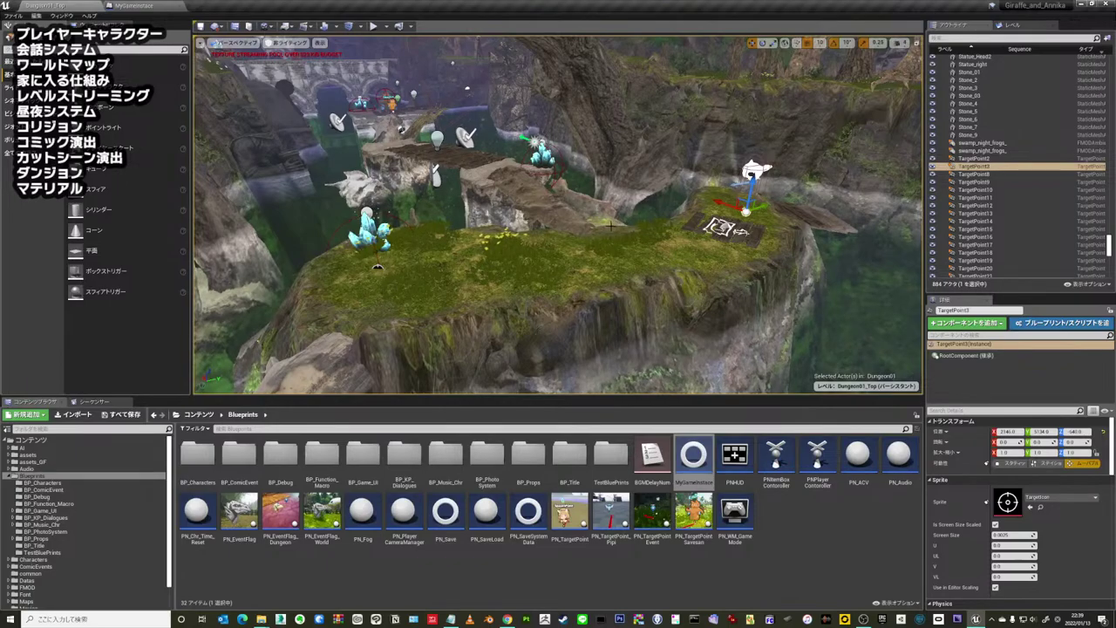
mouse_move(619, 222)
right_mouse_down()
mouse_move(610, 225)
mouse_move(624, 235)
right_mouse_up()
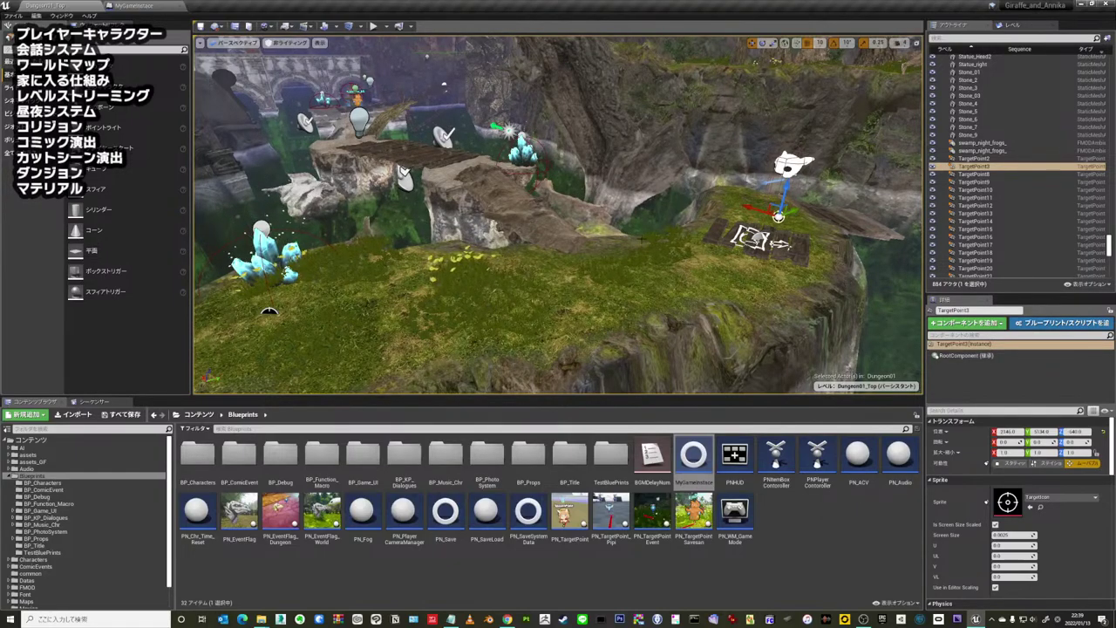
mouse_move(689, 241)
right_mouse_down()
mouse_move(663, 244)
mouse_move(765, 189)
mouse_move(736, 186)
mouse_move(666, 250)
right_mouse_up()
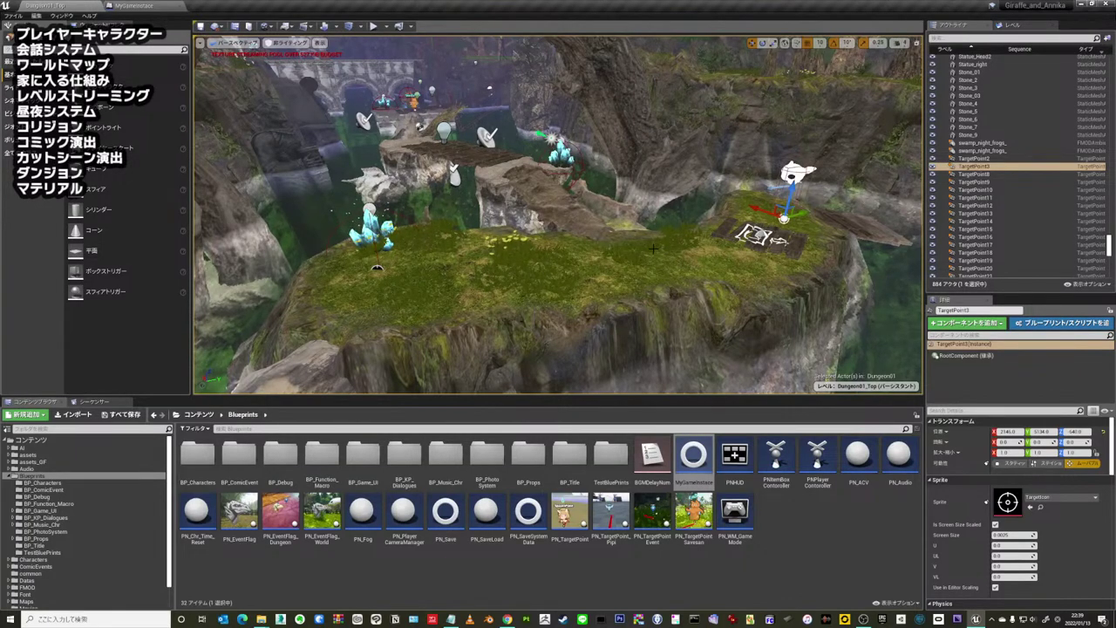
- Select TargetPoint2, then browse the AI folder's subfolders and settle on EnemyObakeAI's 9 assets
left_click(656, 249)
left_click(377, 265)
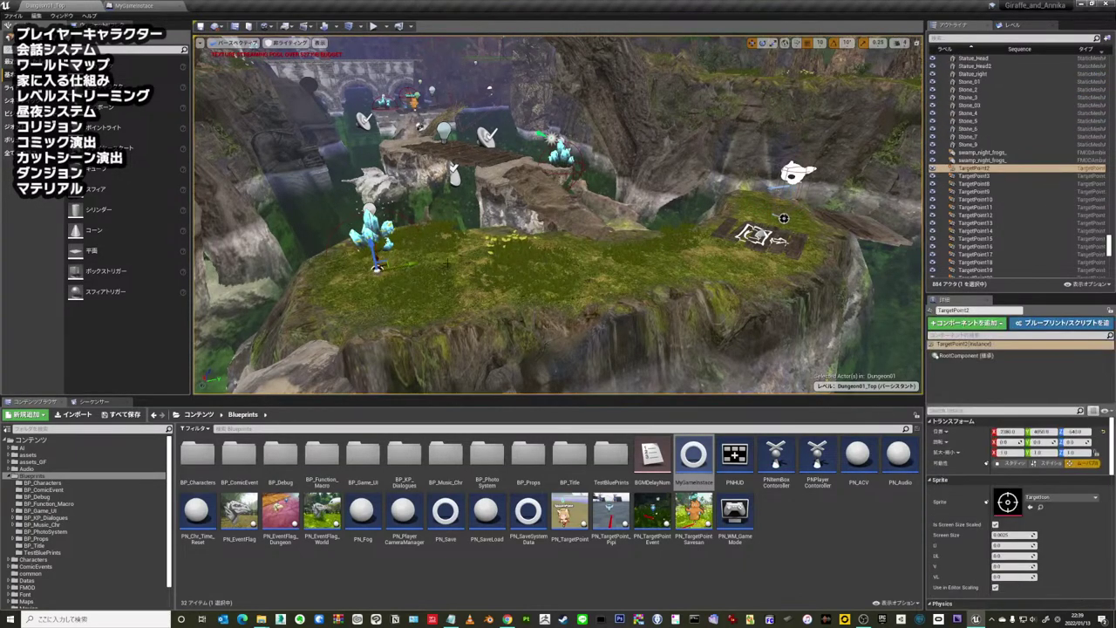
double_click(75, 449)
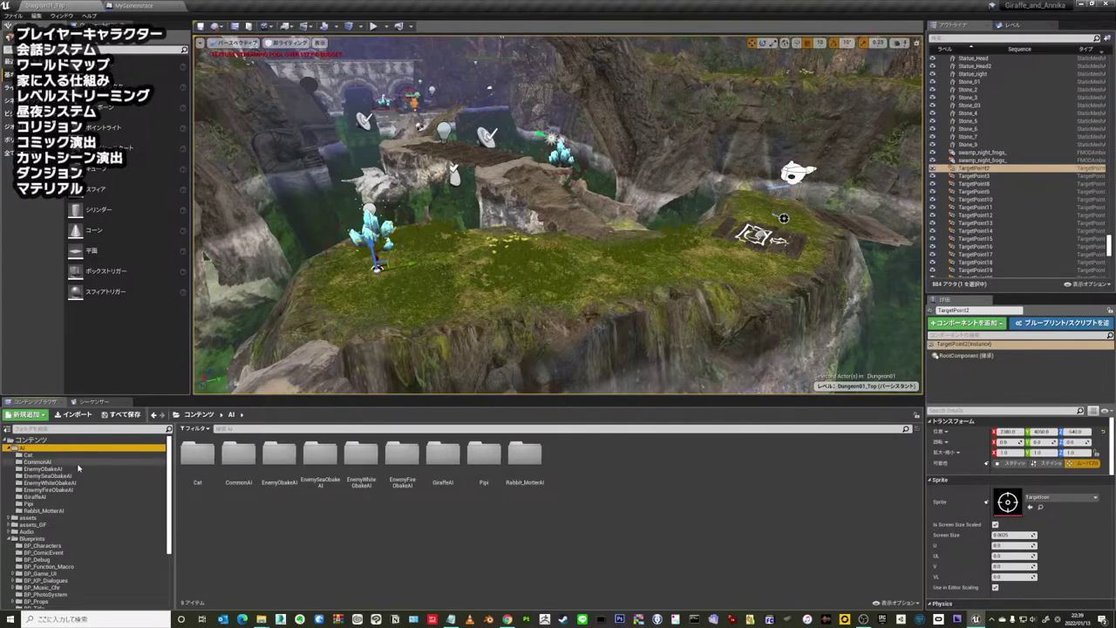
left_click(71, 455)
left_click(72, 461)
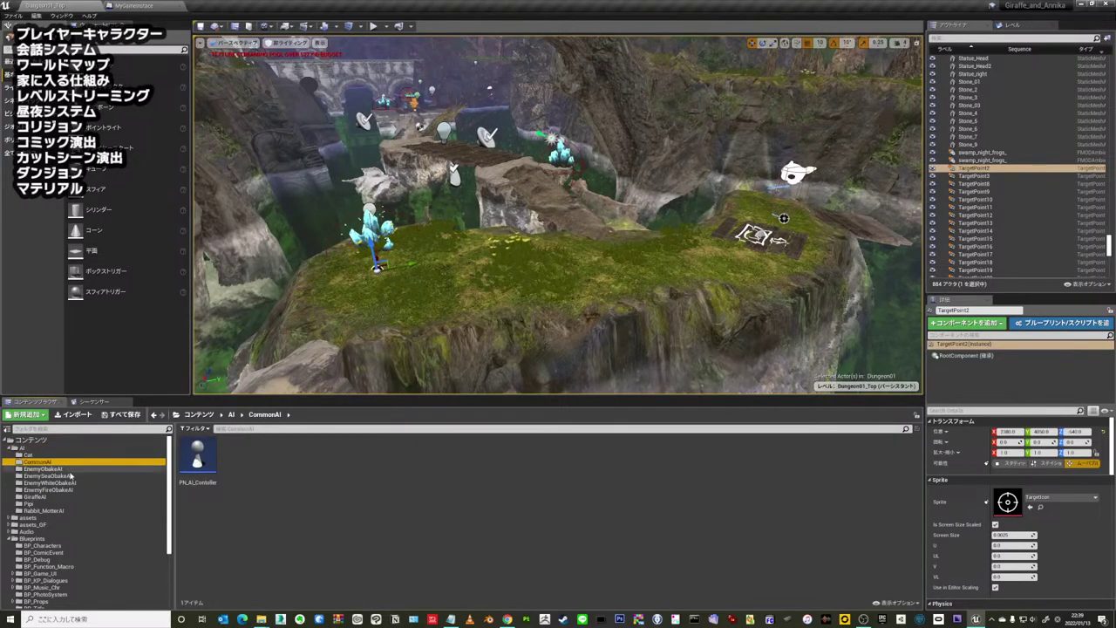
left_click(71, 468)
left_click(71, 475)
left_click(72, 468)
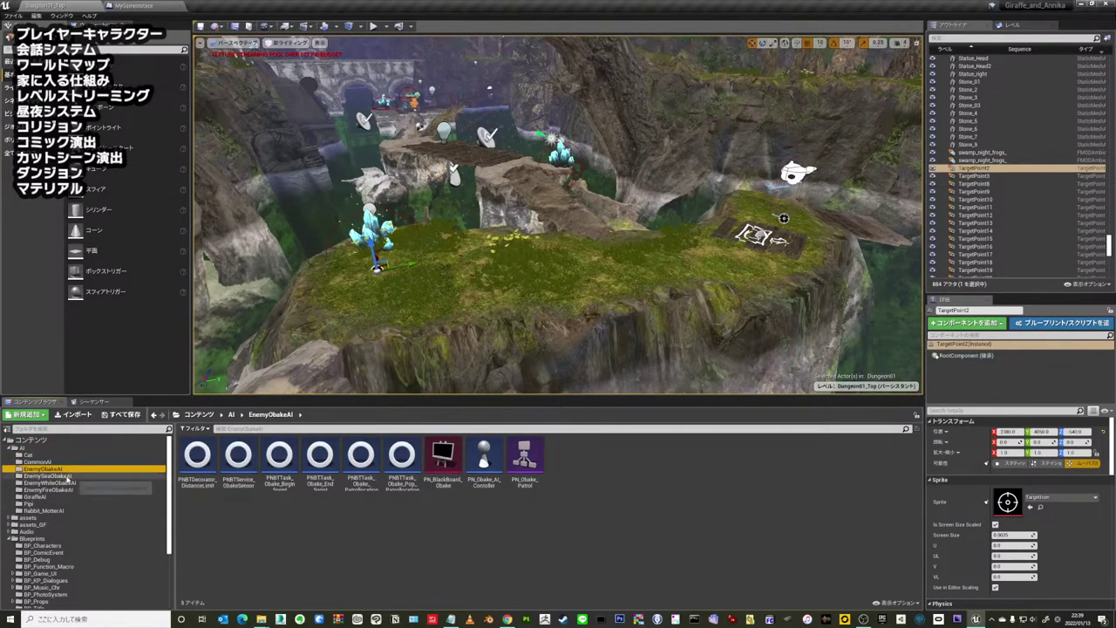
left_click(71, 475)
left_click(436, 521)
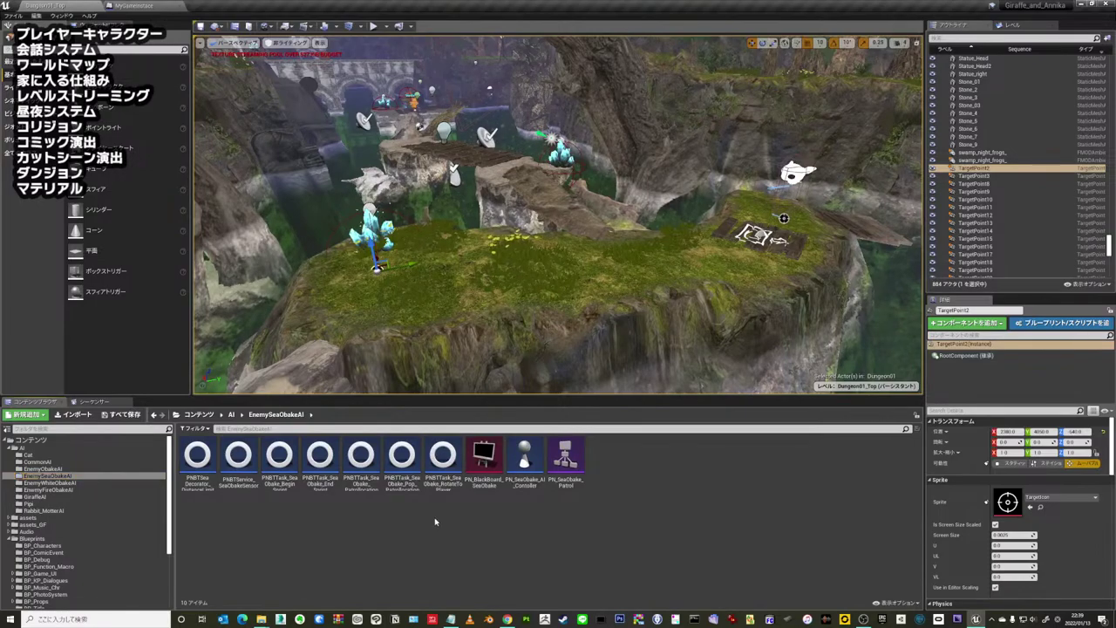
left_click(52, 469)
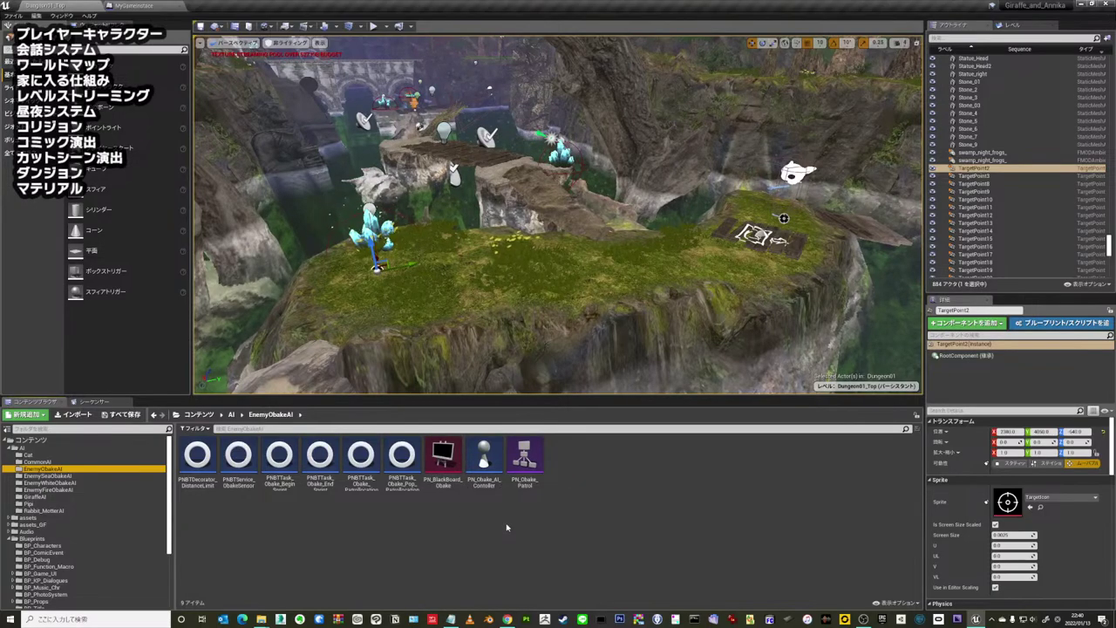
- Turn the view over the rocky platform, then fly forward through the forest down to the pond
mouse_move(384, 96)
right_mouse_down()
mouse_move(422, 45)
mouse_move(468, 40)
right_mouse_up()
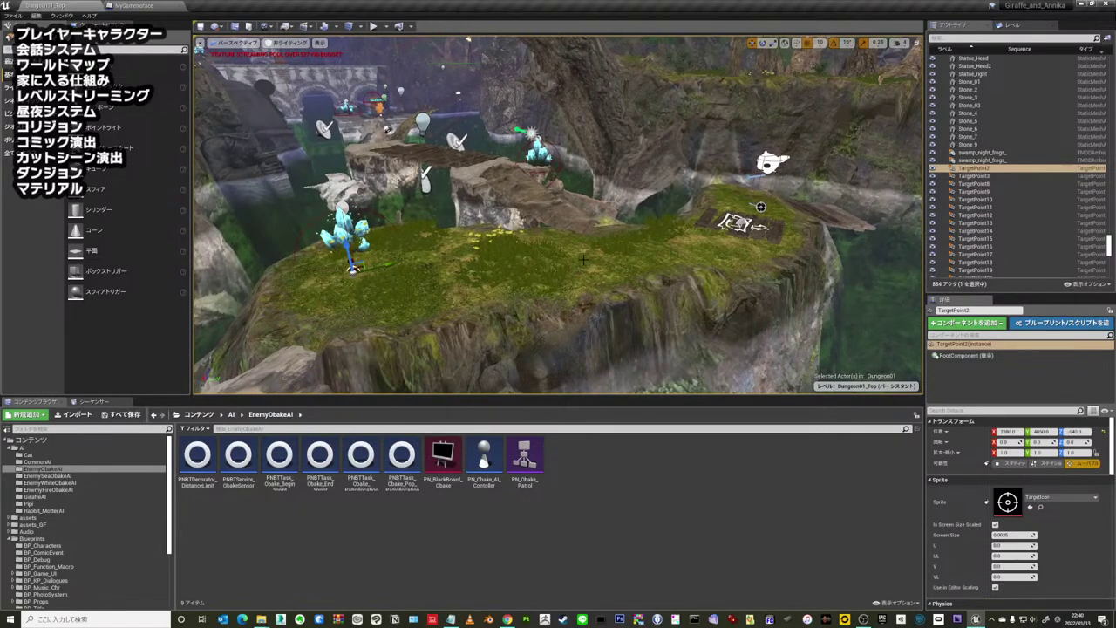
right_click_drag(468, 40, 450, 38)
right_click_drag(593, 249, 595, 246)
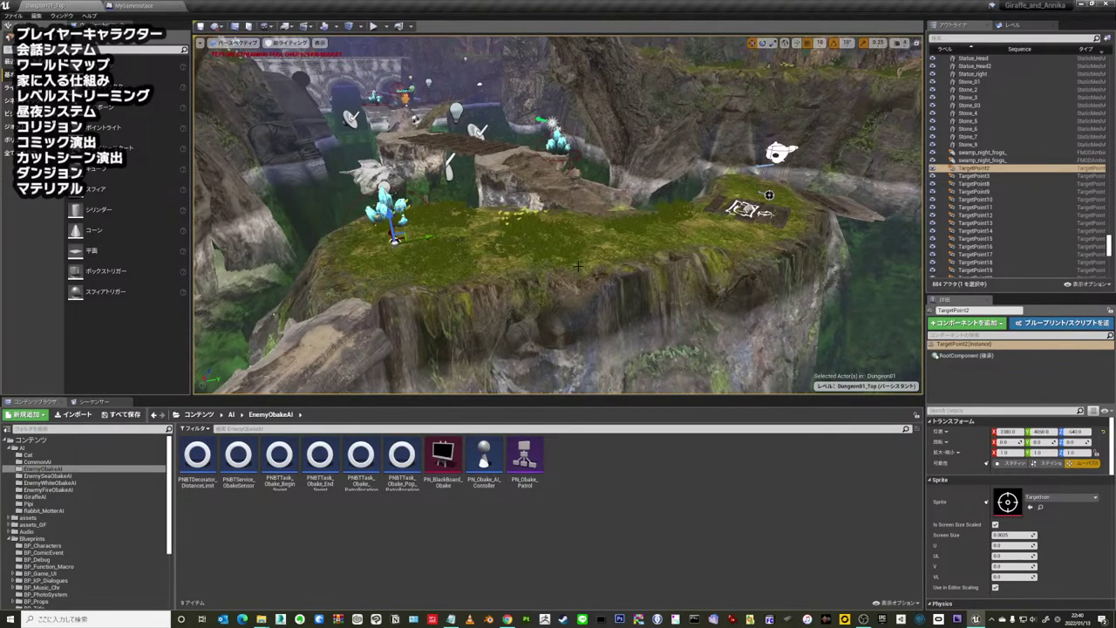
mouse_move(578, 272)
right_mouse_down()
mouse_move(601, 232)
mouse_move(593, 221)
right_mouse_up()
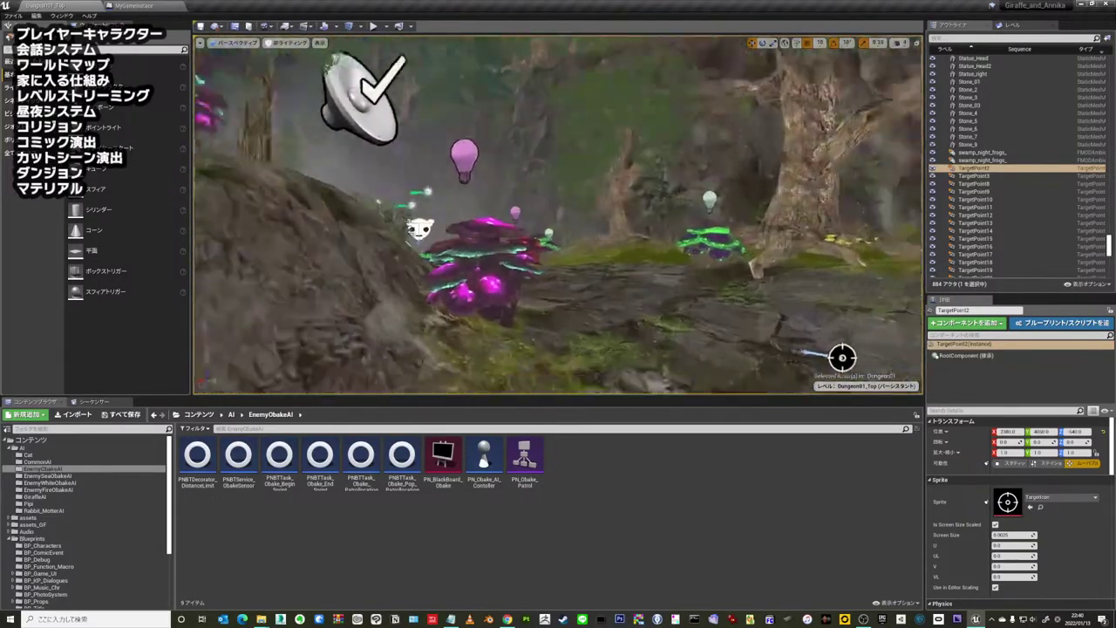
mouse_move(616, 259)
right_mouse_down()
mouse_move(604, 274)
mouse_move(628, 267)
right_mouse_up()
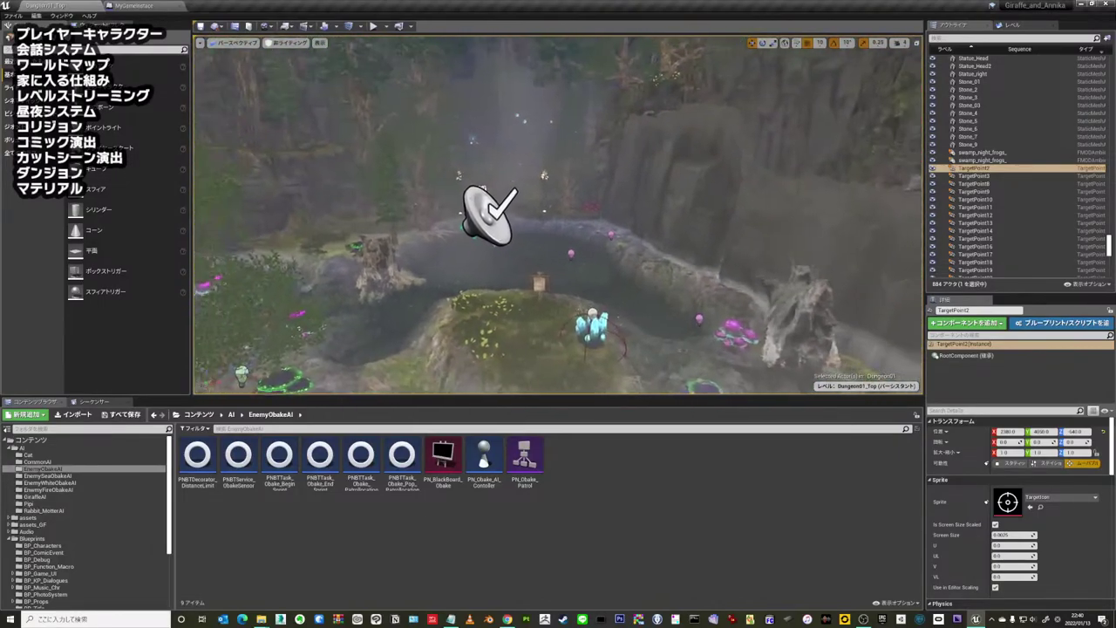
right_click_drag(616, 255, 622, 237)
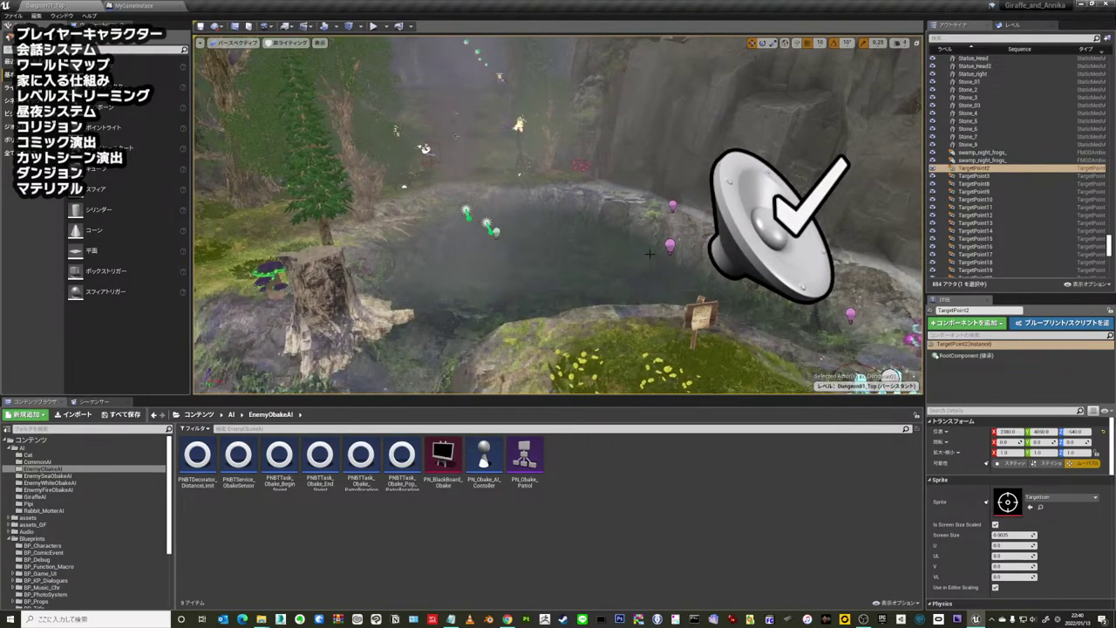
right_click_drag(566, 318, 672, 305)
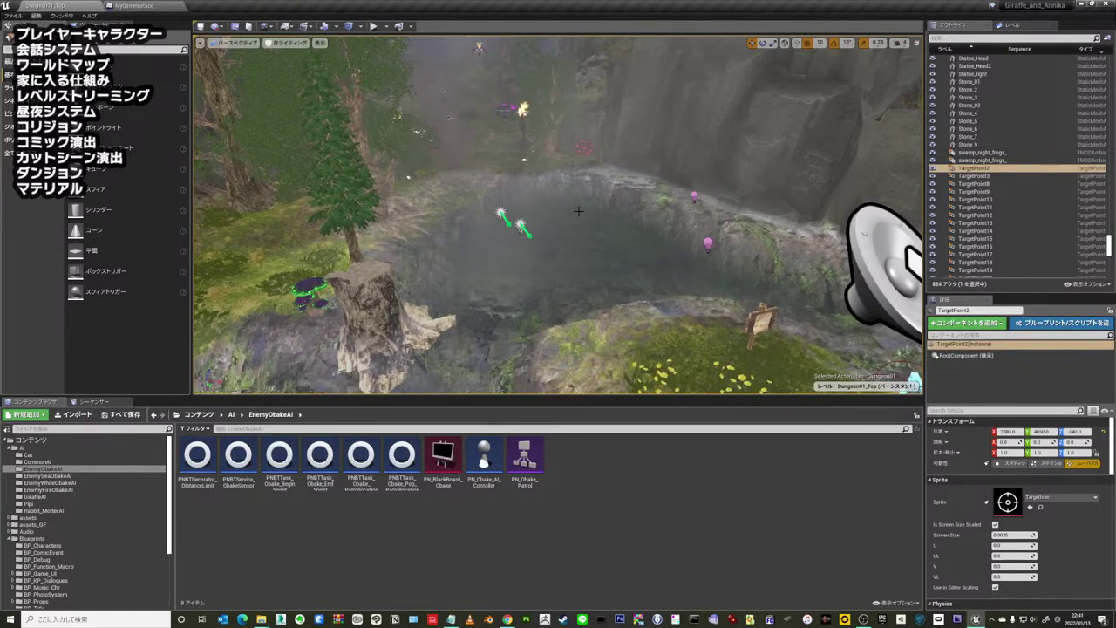
right_click_drag(705, 252, 704, 253)
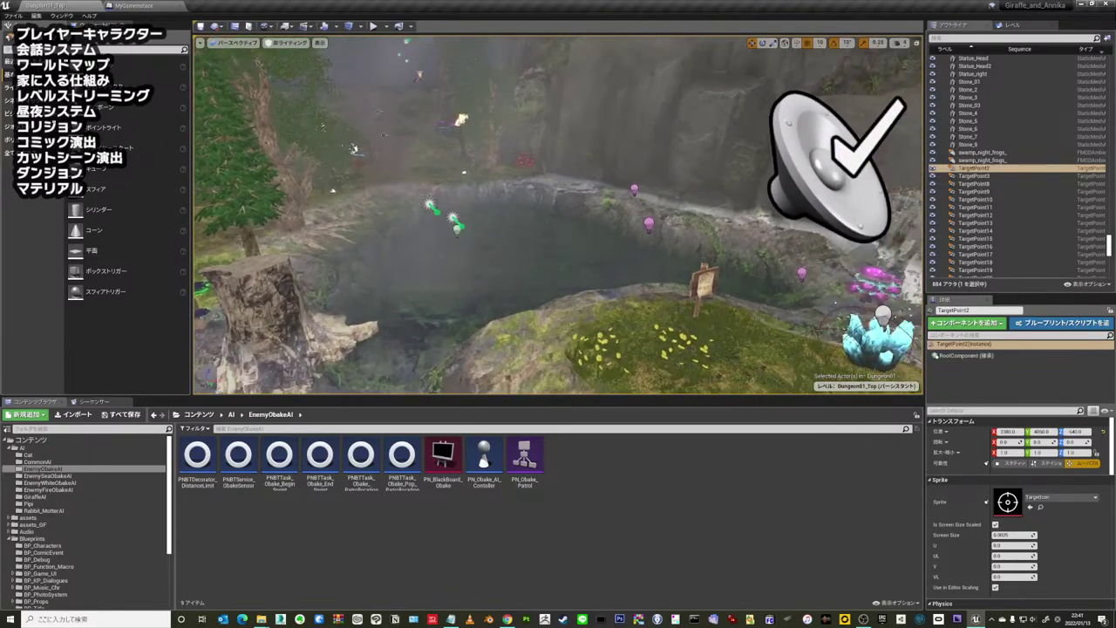
- Select the hanging haze dust emitter and fly around the forest pond toward the signpost
left_click(716, 278)
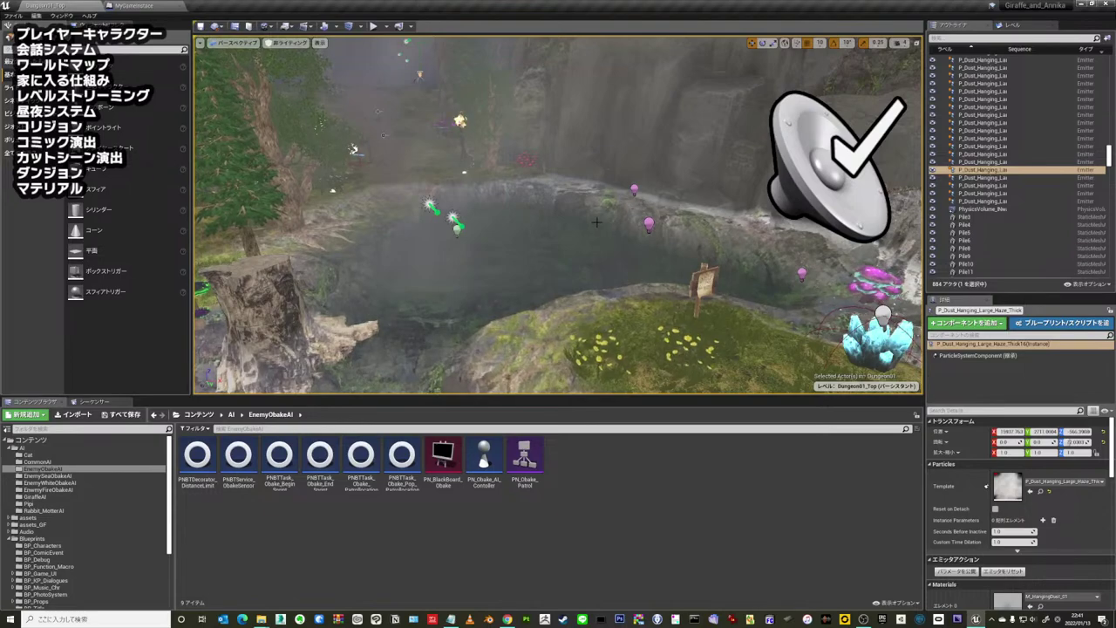
right_click_drag(720, 279, 596, 223)
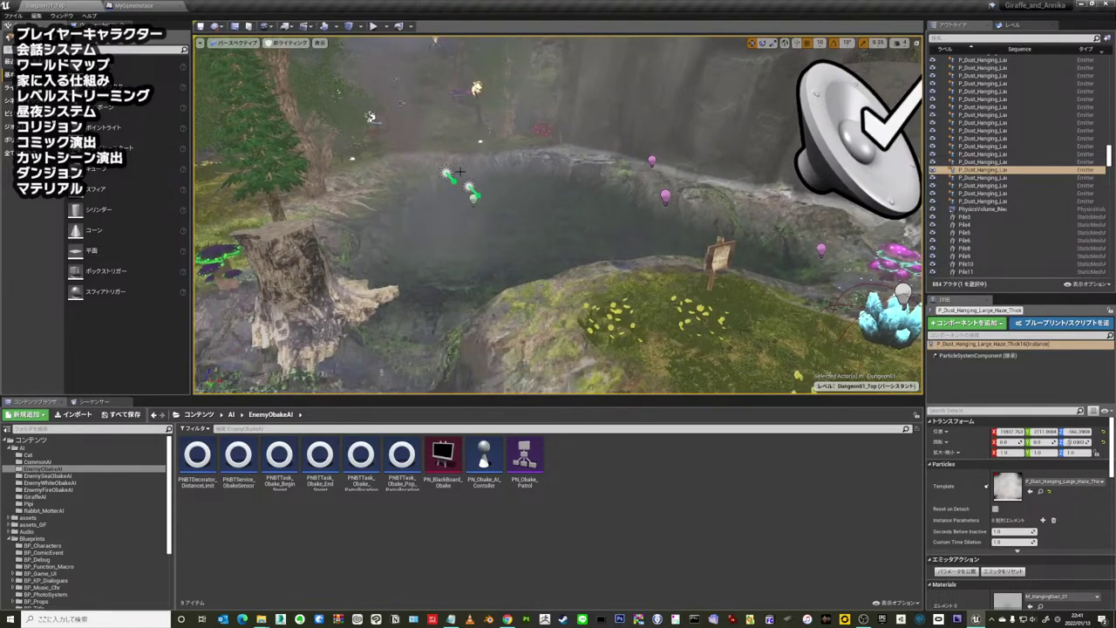
right_click_drag(459, 171, 524, 191)
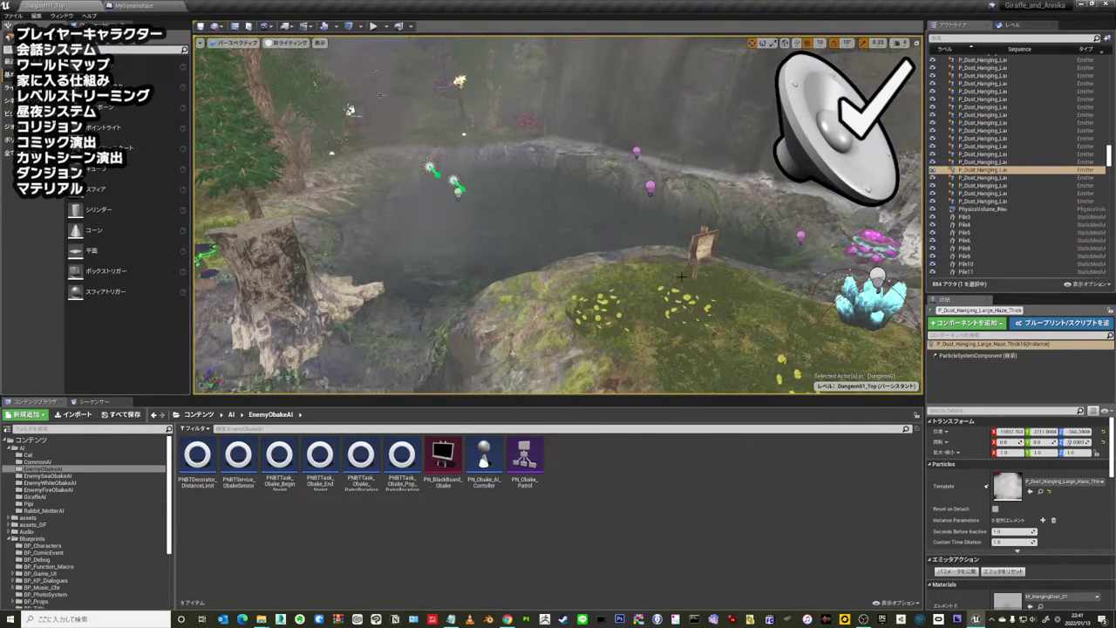
mouse_move(681, 276)
left_mouse_down()
mouse_move(662, 226)
mouse_move(651, 242)
left_mouse_up()
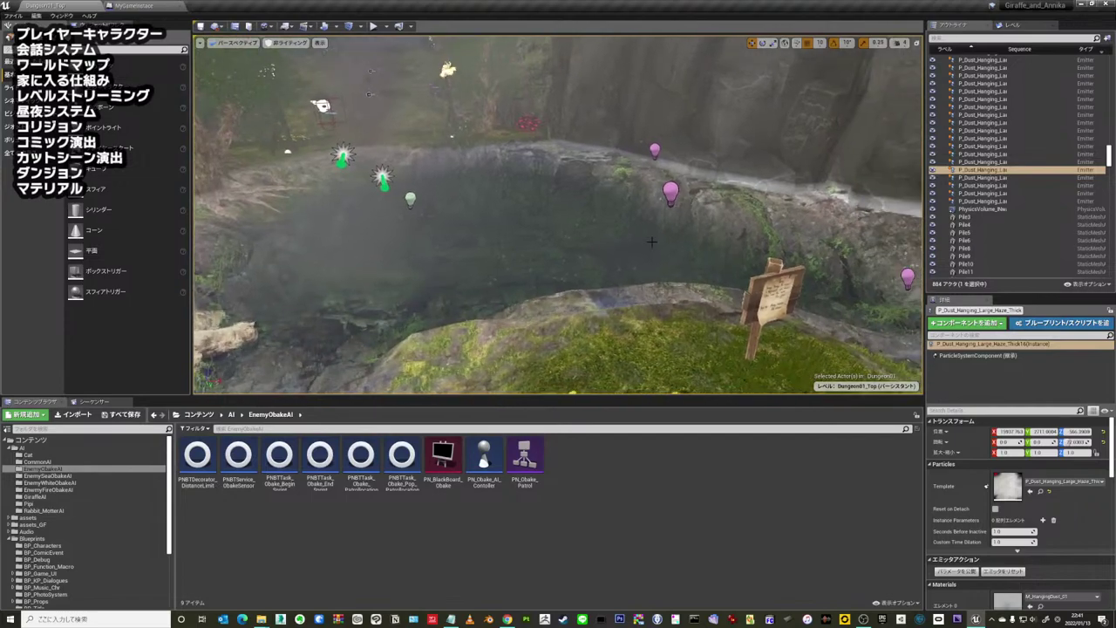
scroll(651, 241, "down", 3)
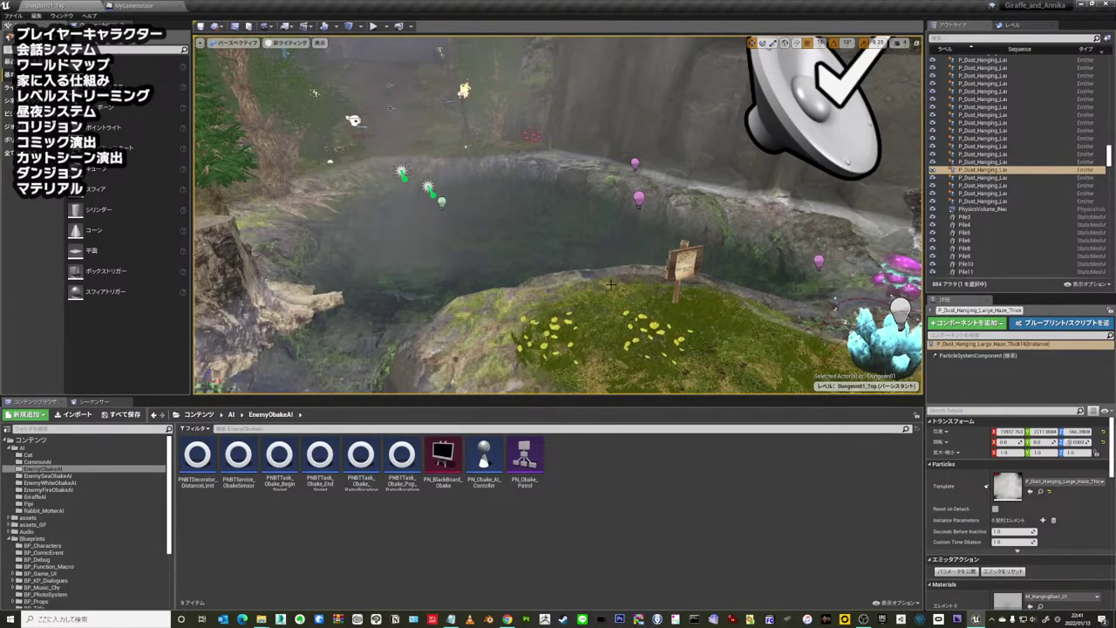
mouse_move(610, 284)
left_mouse_down()
mouse_move(587, 268)
mouse_move(553, 271)
mouse_move(567, 252)
left_mouse_up()
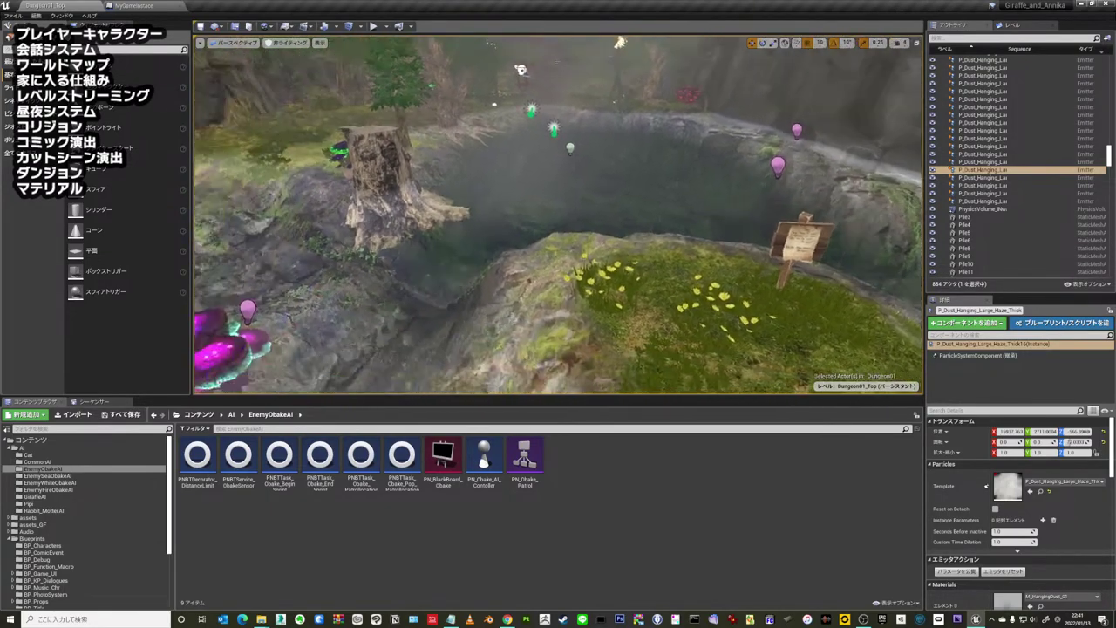
- Look over the stump, sign and crystals, then fly through the clearing to face the castle door
left_click_drag(651, 293, 628, 175)
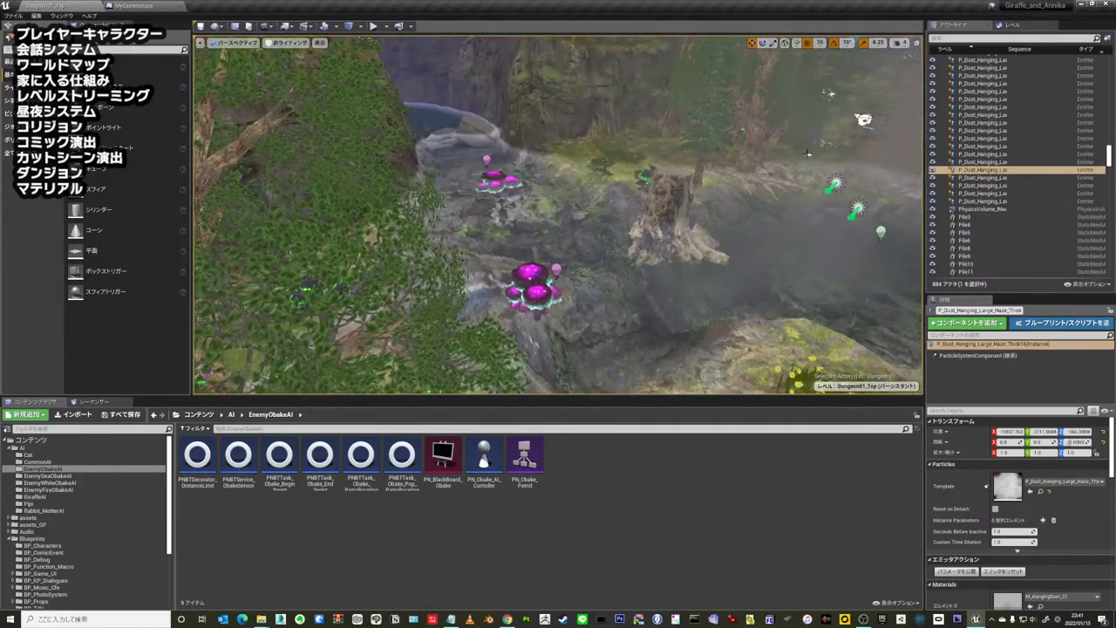
left_click_drag(628, 175, 607, 121)
mouse_move(670, 155)
left_mouse_down()
mouse_move(662, 113)
mouse_move(599, 200)
mouse_move(506, 256)
left_mouse_up()
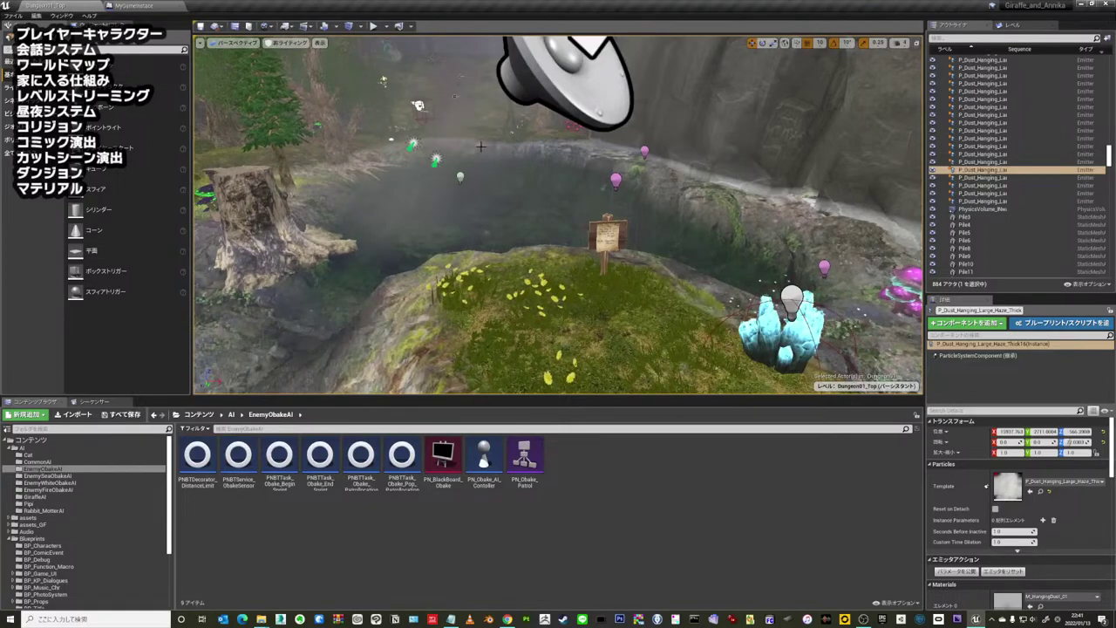
mouse_move(534, 254)
left_mouse_down()
mouse_move(517, 258)
mouse_move(510, 235)
mouse_move(497, 244)
mouse_move(527, 238)
mouse_move(529, 251)
left_mouse_up()
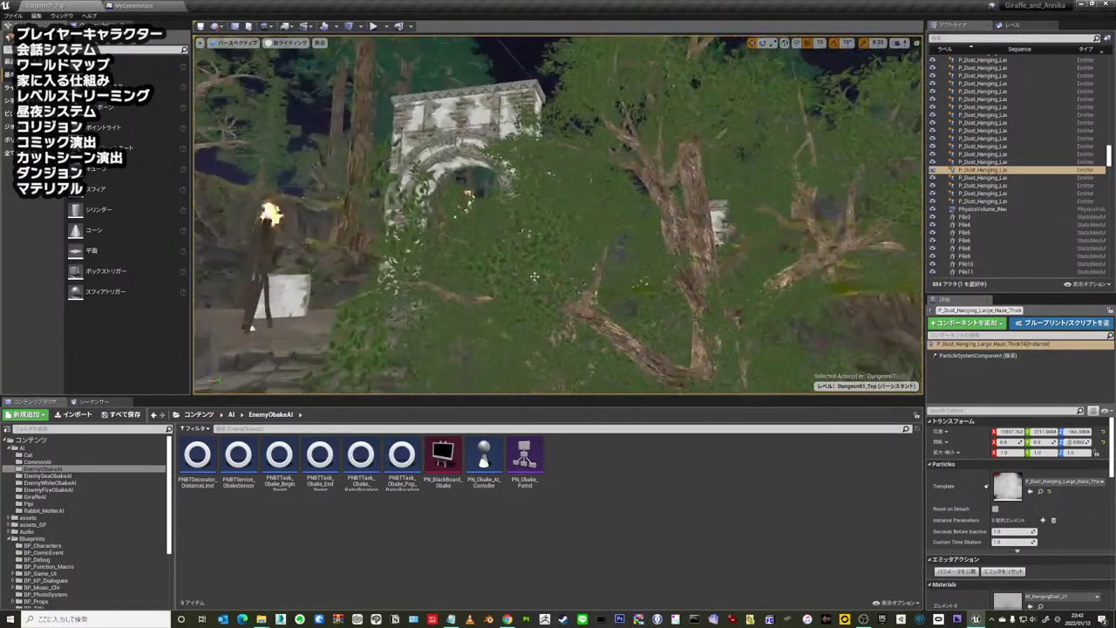
left_click_drag(533, 276, 534, 277)
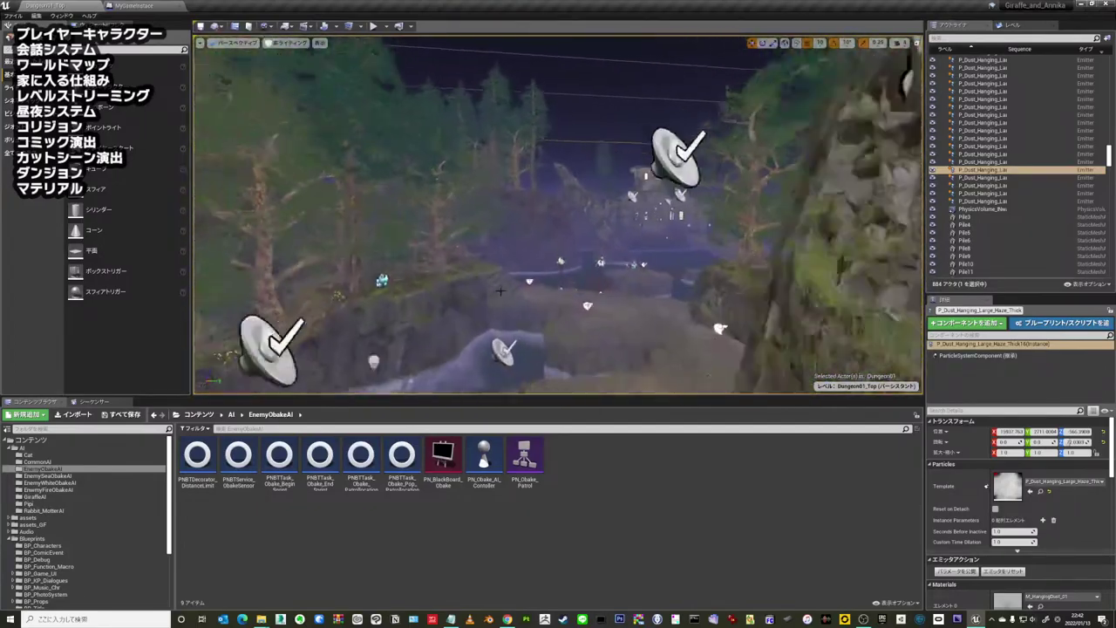
left_click_drag(502, 288, 502, 288)
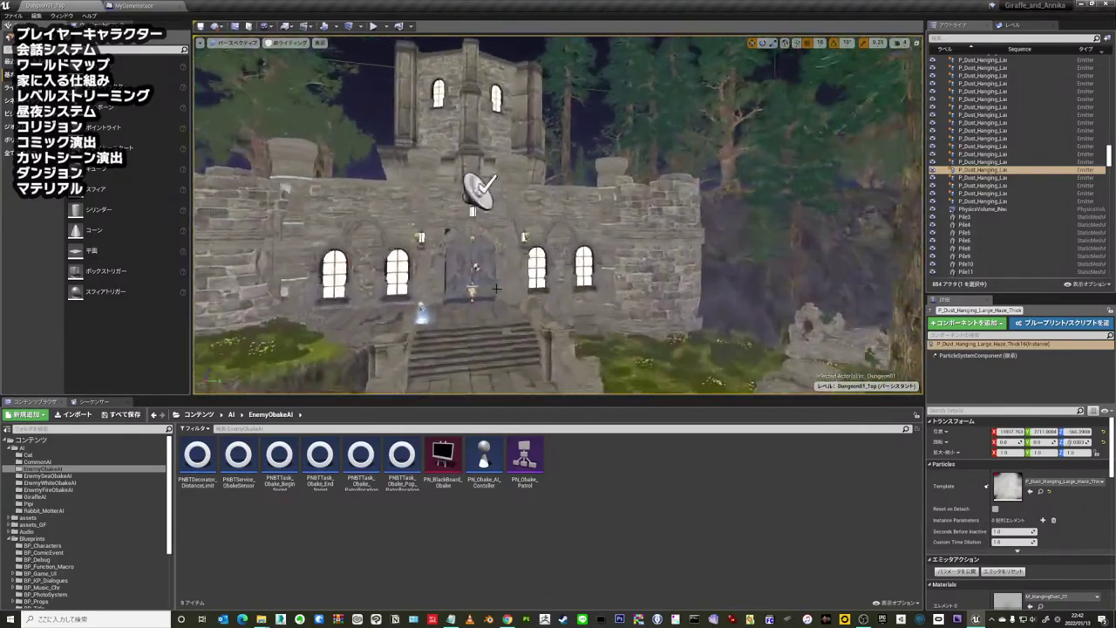
left_click_drag(497, 288, 532, 277)
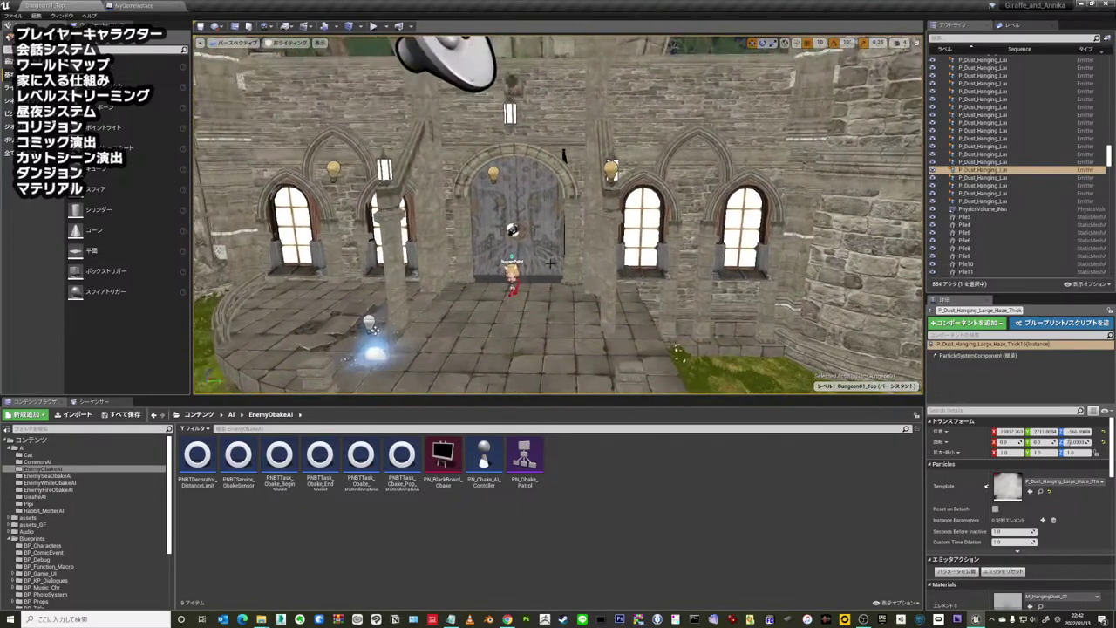
- Select Door_Dungeon01, frame it with F, and look down at the stone stairs
left_click(514, 212)
left_click_drag(515, 212, 505, 192)
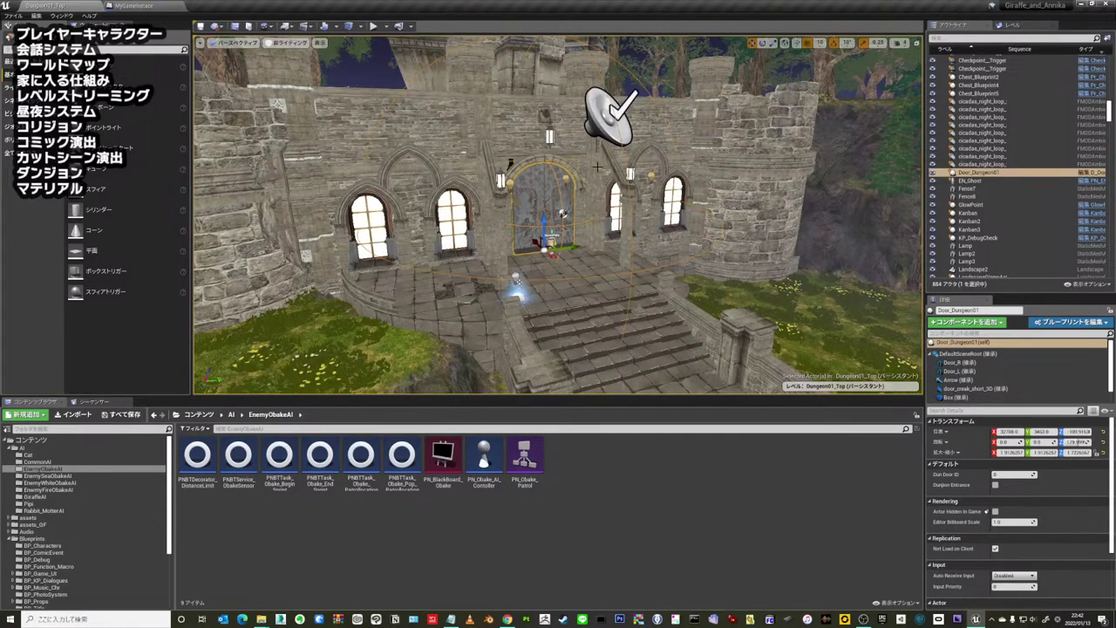
left_click(1030, 26)
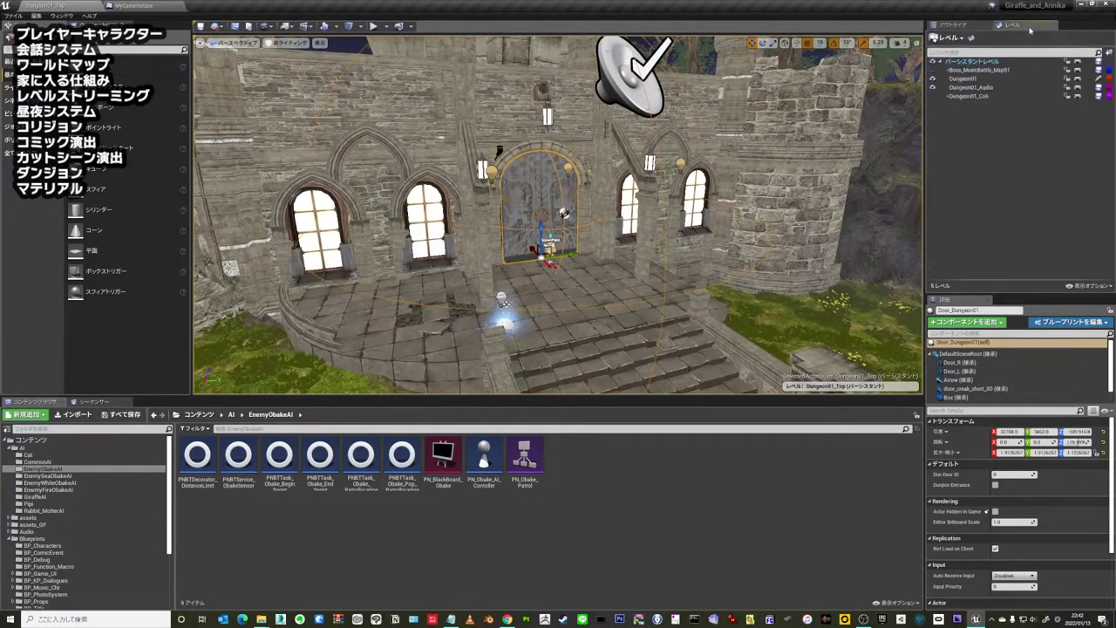
key("f")
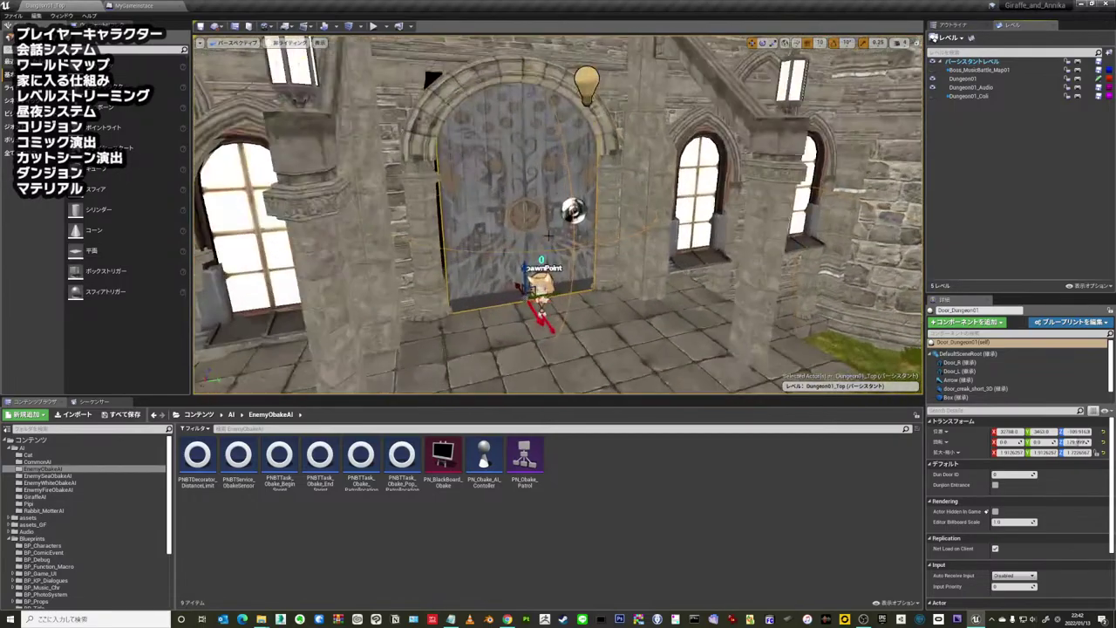
scroll(506, 186, "up", 5)
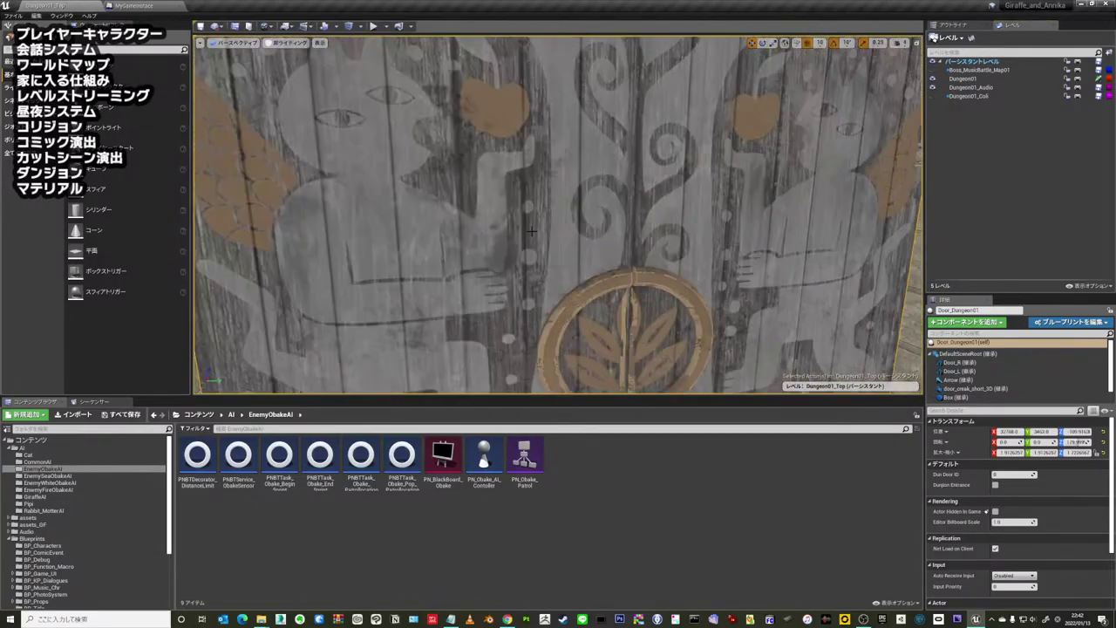
scroll(613, 202, "down", 10)
scroll(611, 207, "down", 5)
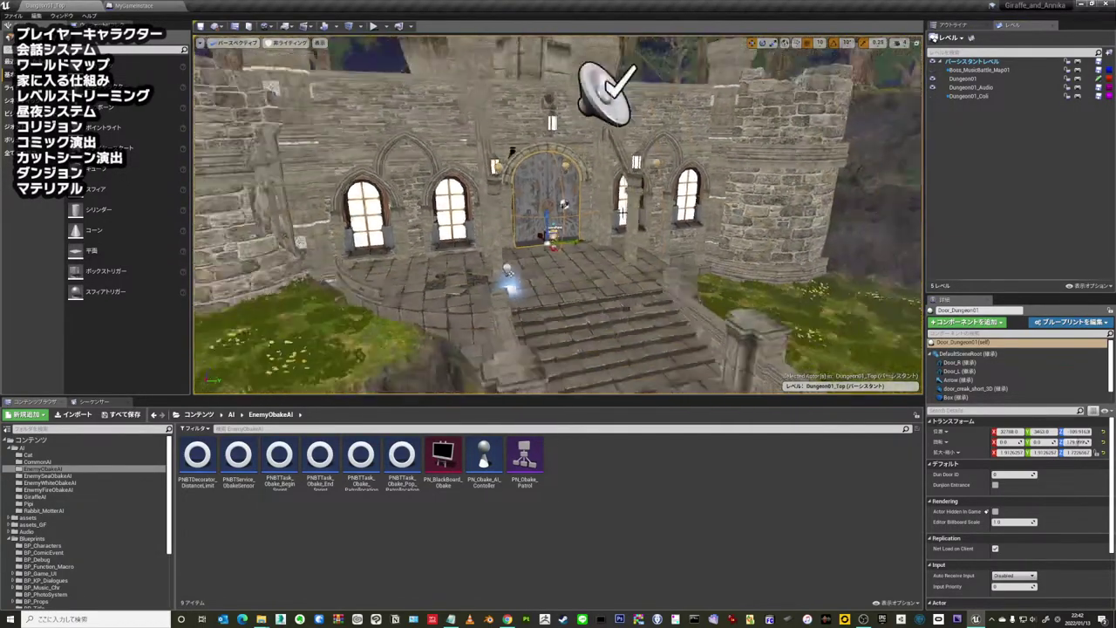
mouse_move(611, 206)
right_mouse_down()
mouse_move(611, 279)
mouse_move(611, 218)
right_mouse_up()
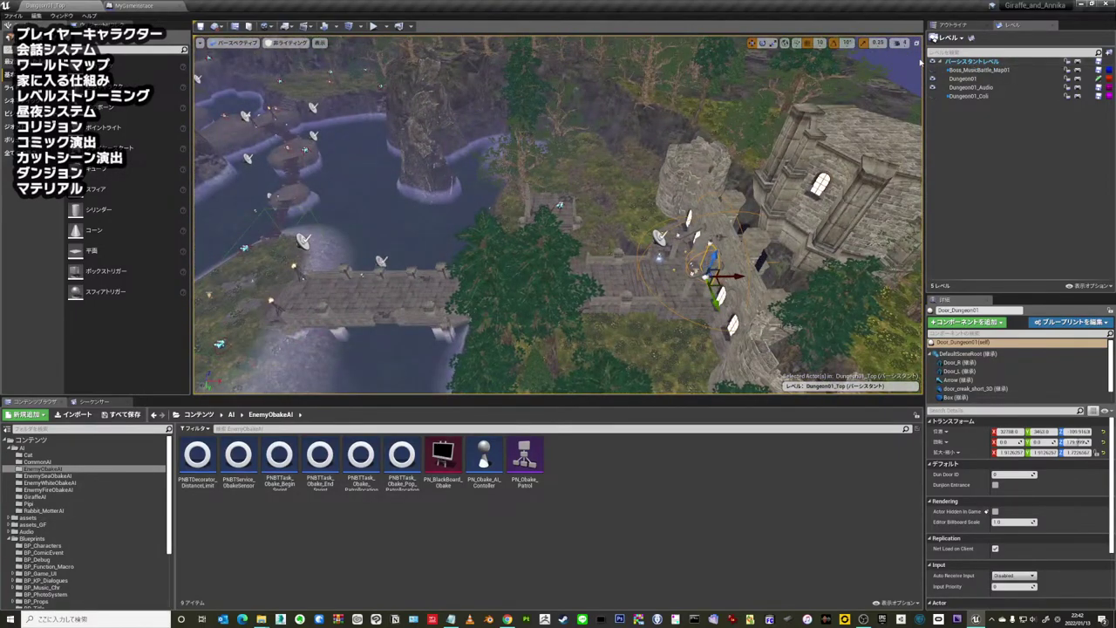
- Make Boss_MusicBattle_Map01 the current level and hide the Dungeon01 and Dungeon01_Audio levels
left_click(933, 71)
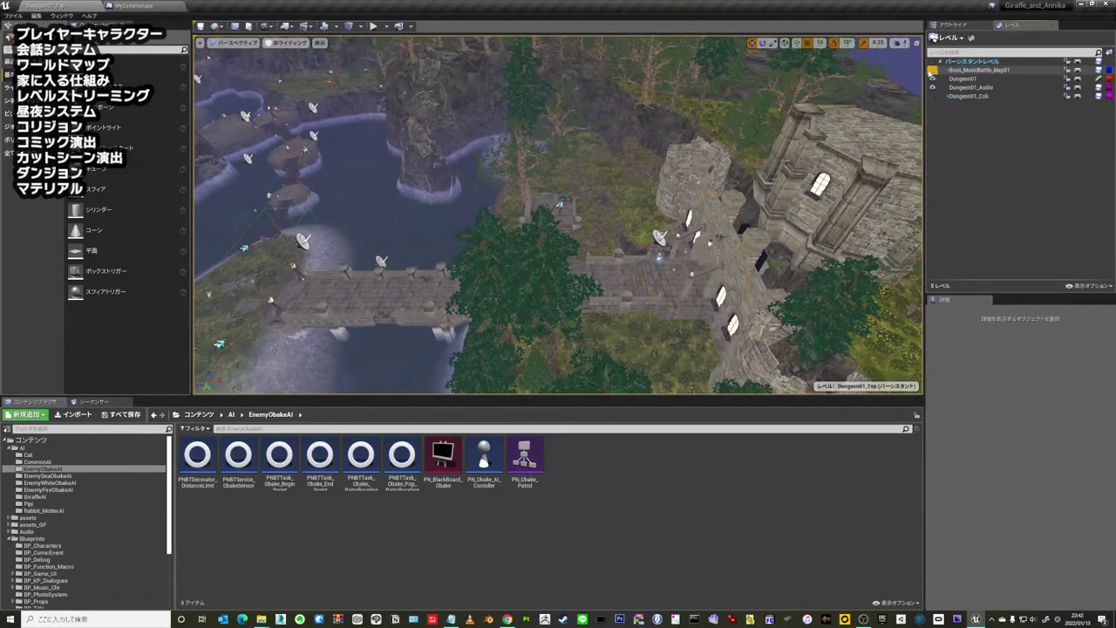
double_click(976, 70)
right_click_drag(687, 165, 687, 149)
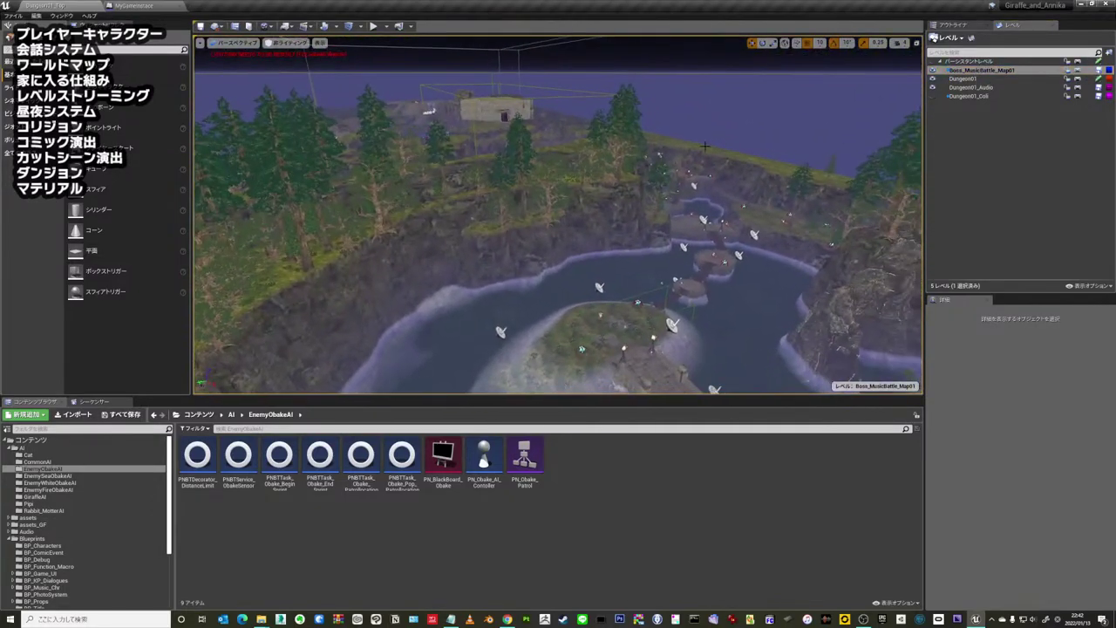
left_click(931, 79)
left_click(932, 88)
scroll(712, 154, "up", 3)
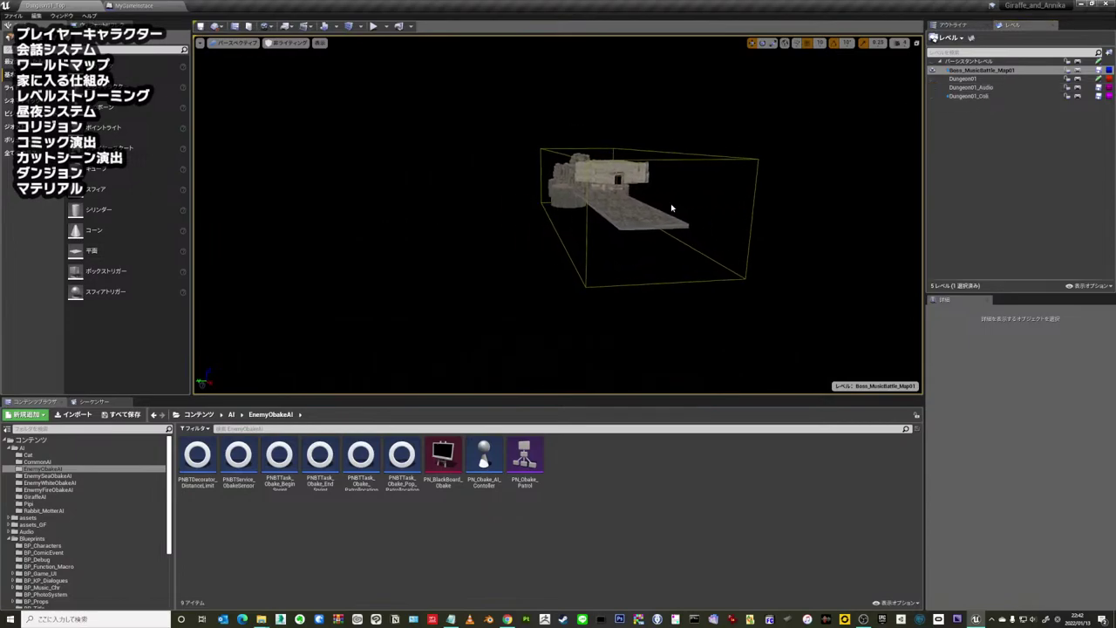
- Zoom in on the boss room and switch the viewport view mode to Lit
scroll(668, 210, "up", 3)
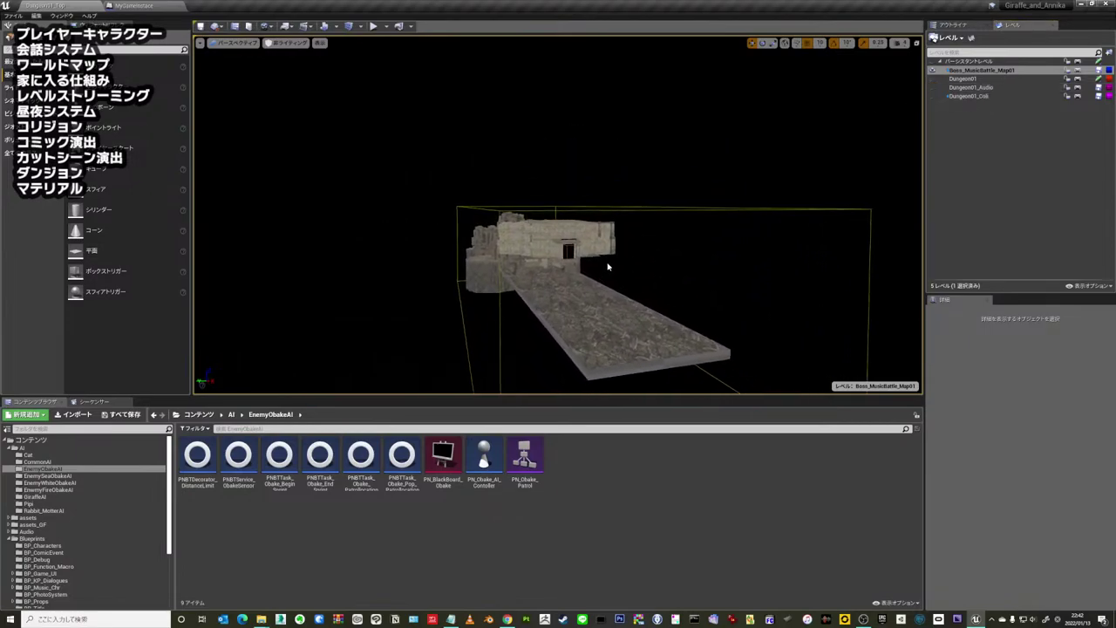
scroll(610, 266, "up", 5)
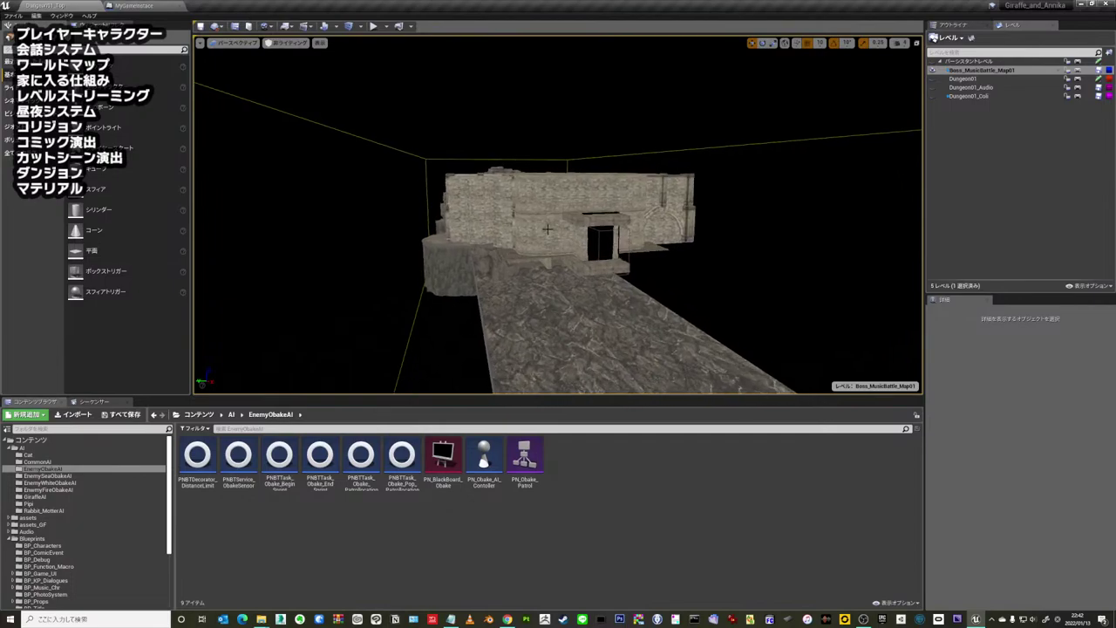
left_click_drag(356, 116, 356, 118)
left_click(276, 43)
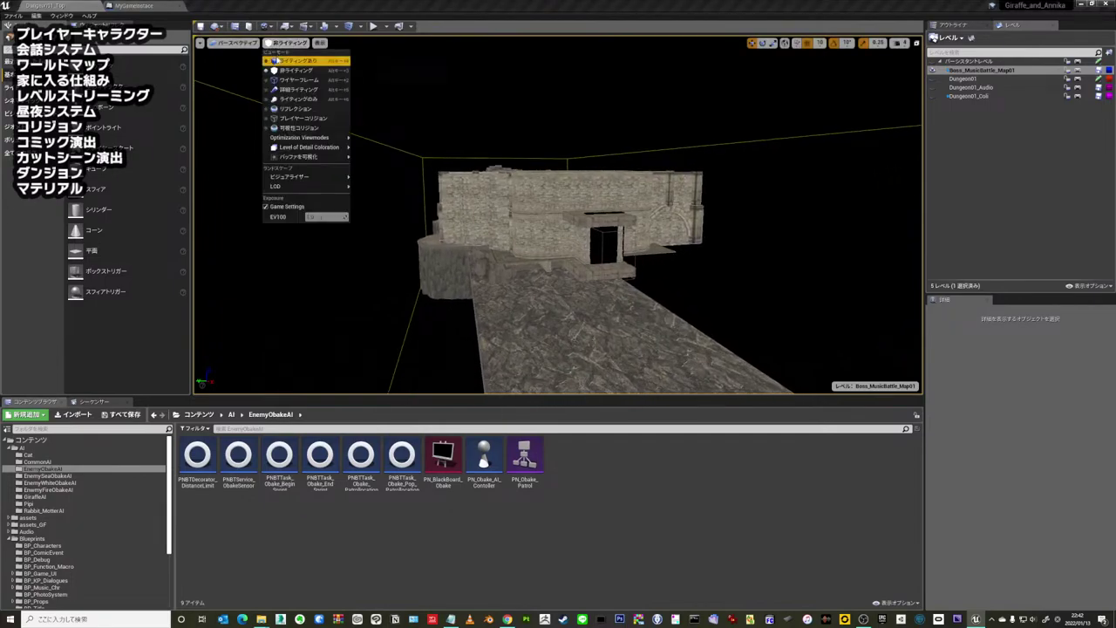
left_click(280, 61)
right_click_drag(502, 156, 501, 156)
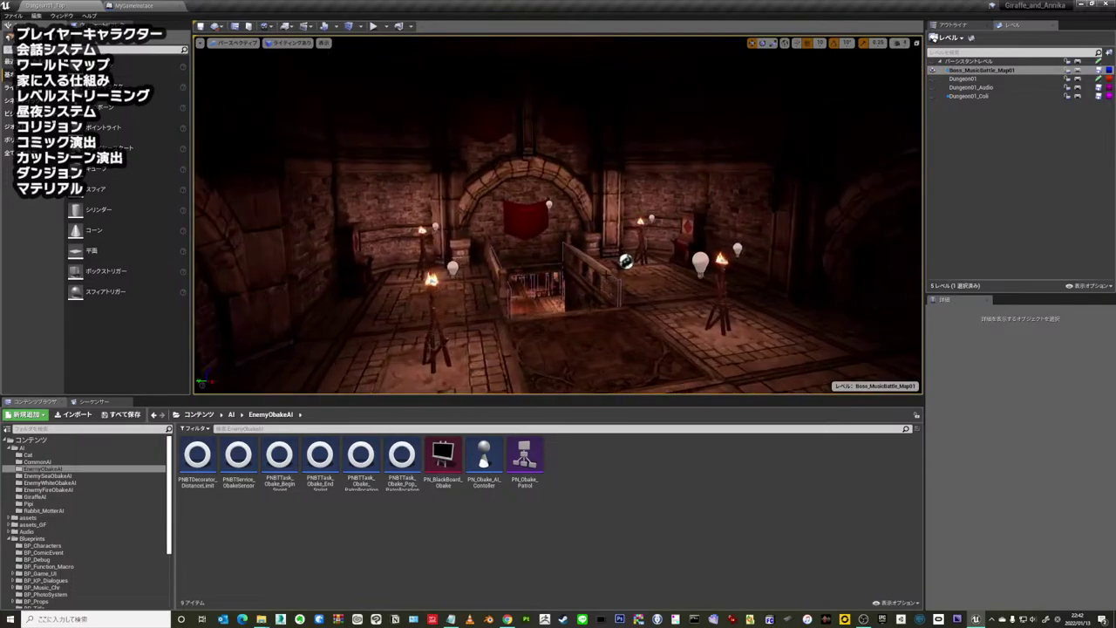
- Fly the camera over the fountain and down the cave passage toward the red banners
right_click_drag(501, 156, 502, 156)
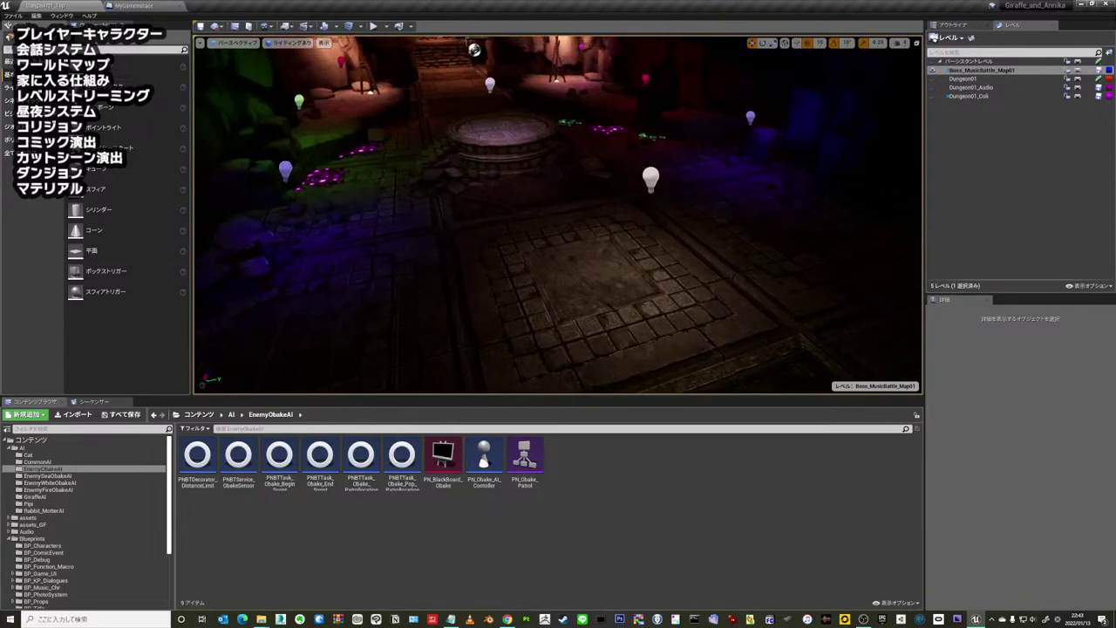
right_click_drag(501, 156, 501, 156)
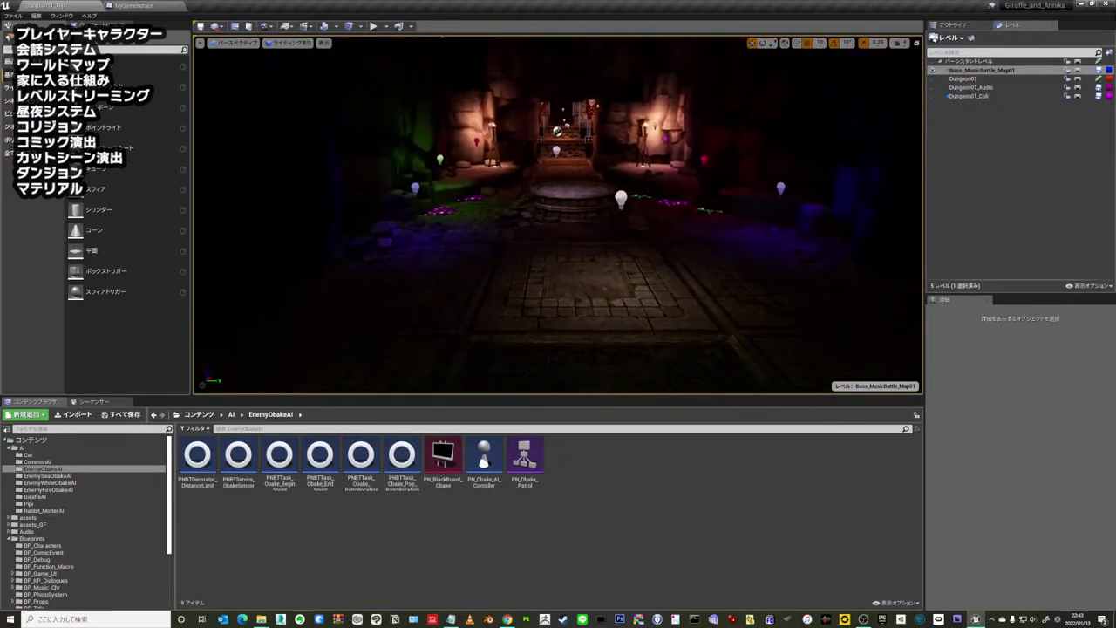
right_click_drag(501, 156, 501, 156)
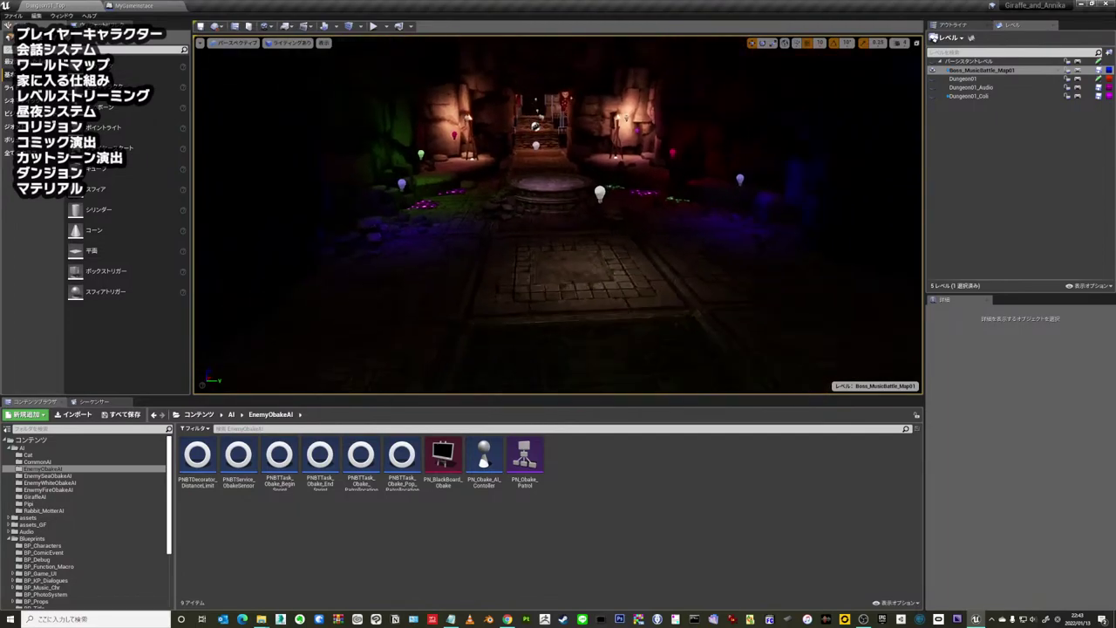
right_click_drag(501, 156, 263, 45)
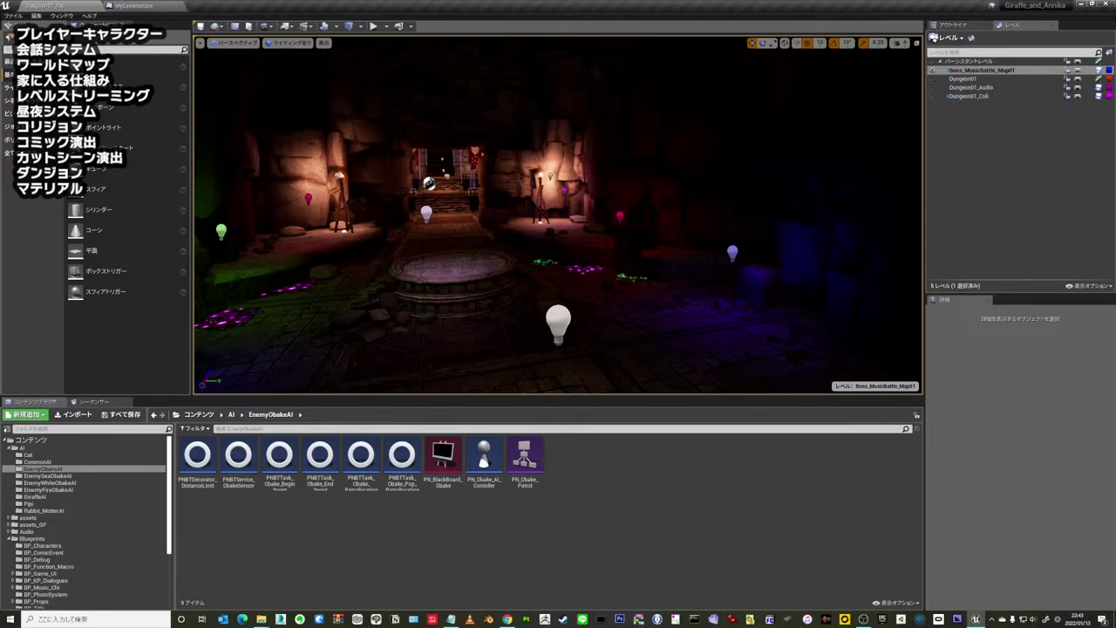
right_click_drag(558, 214, 488, 213)
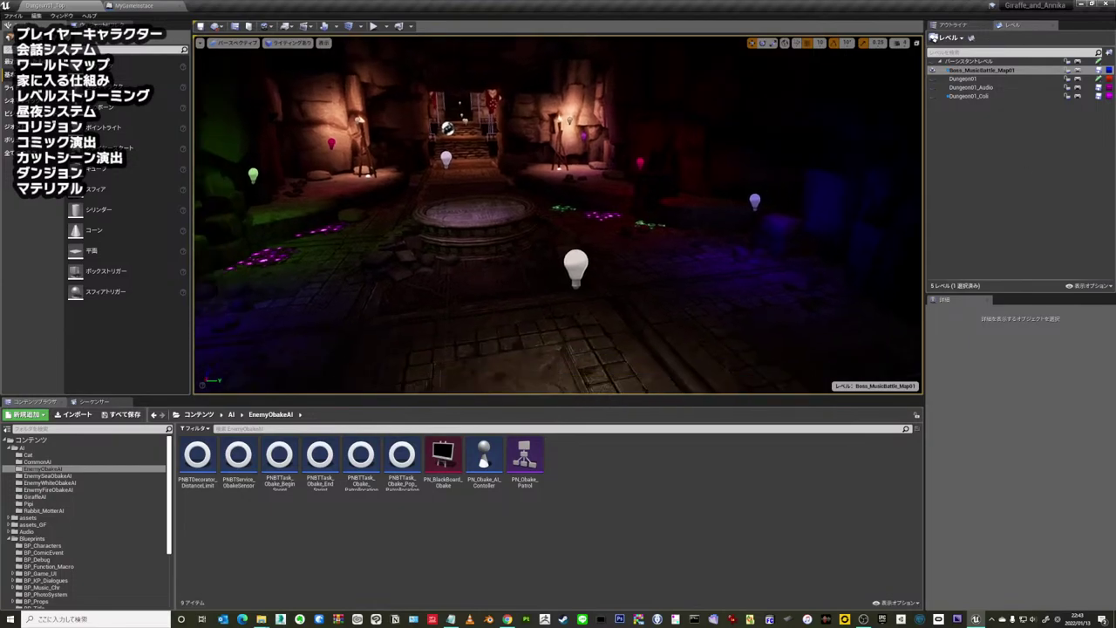
mouse_move(558, 213)
right_mouse_down()
mouse_move(610, 196)
mouse_move(540, 213)
mouse_move(563, 213)
mouse_move(536, 203)
mouse_move(554, 213)
right_mouse_up()
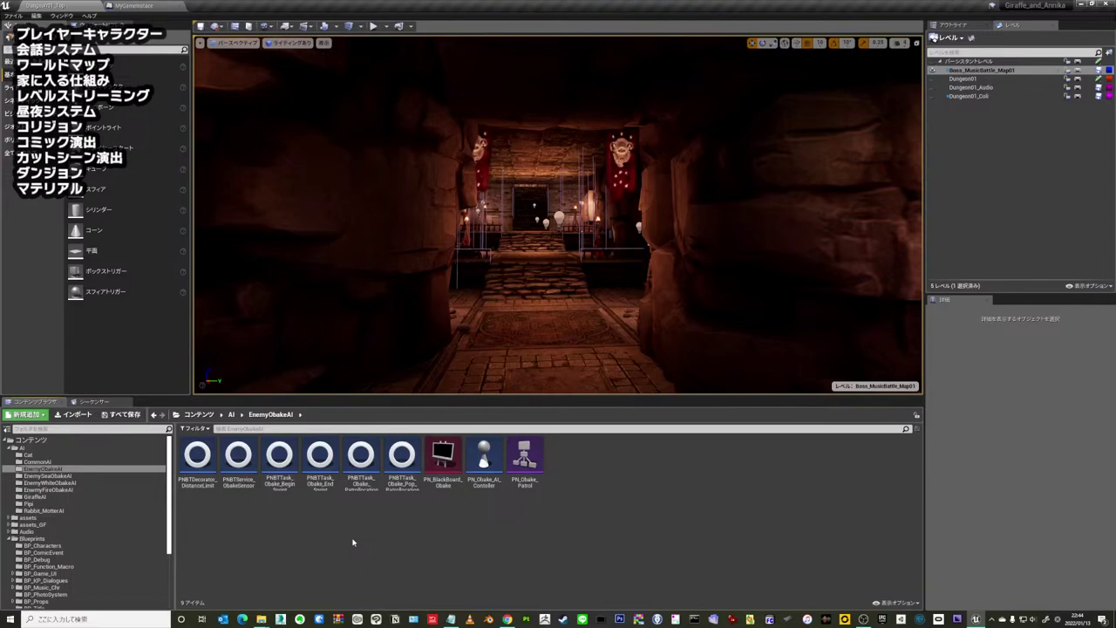
- Fly up the stairway to face the carved door and drag the splitter to enlarge the viewport
key("Up")
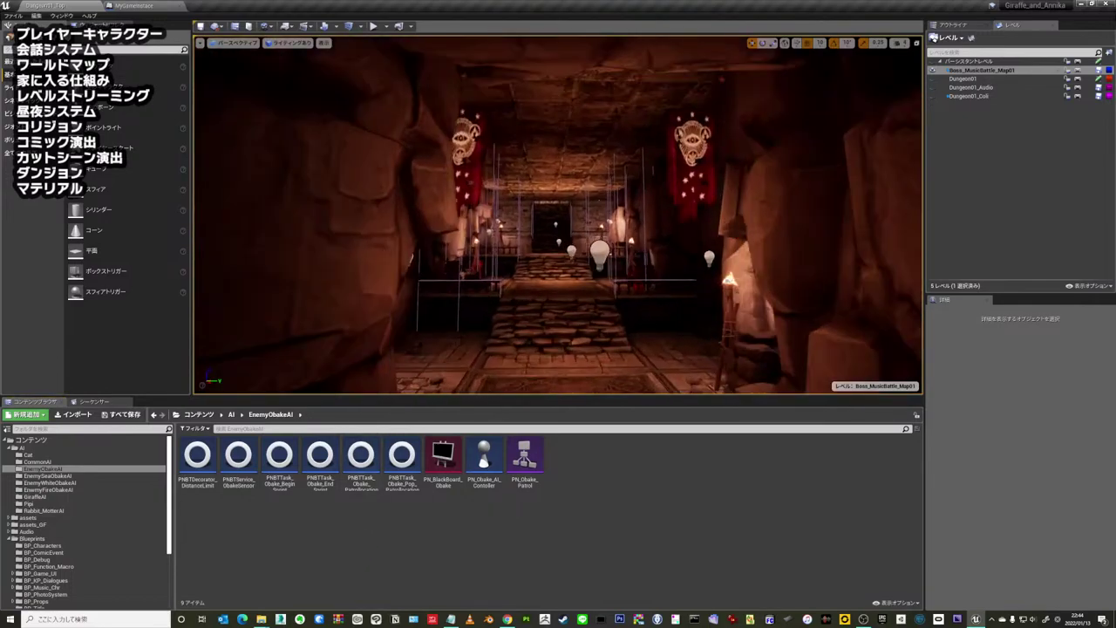
key("Up")
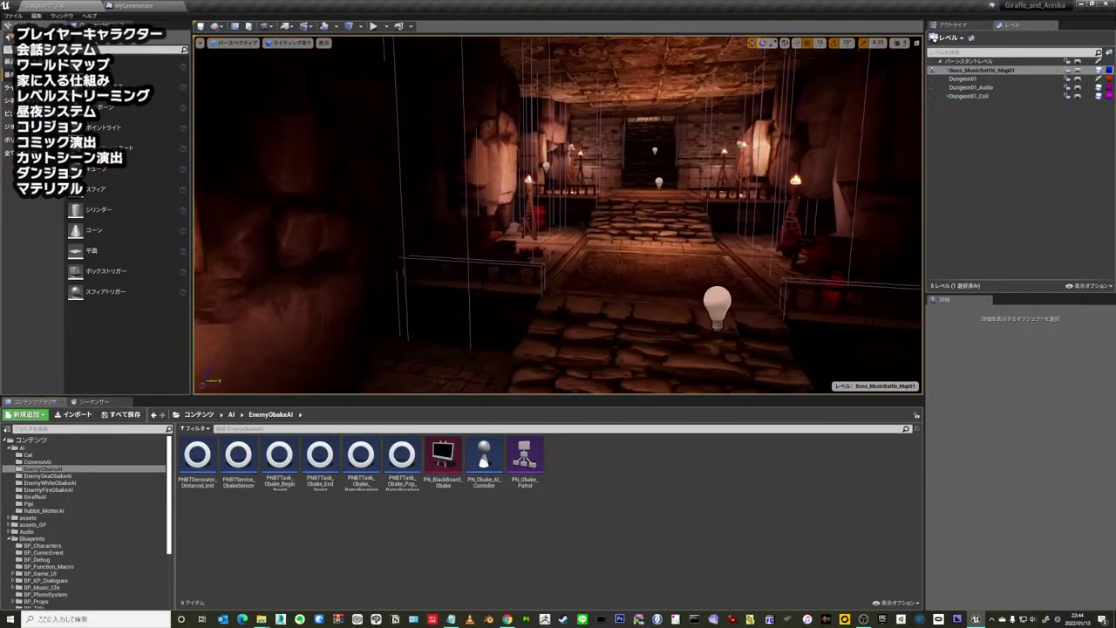
key("Up")
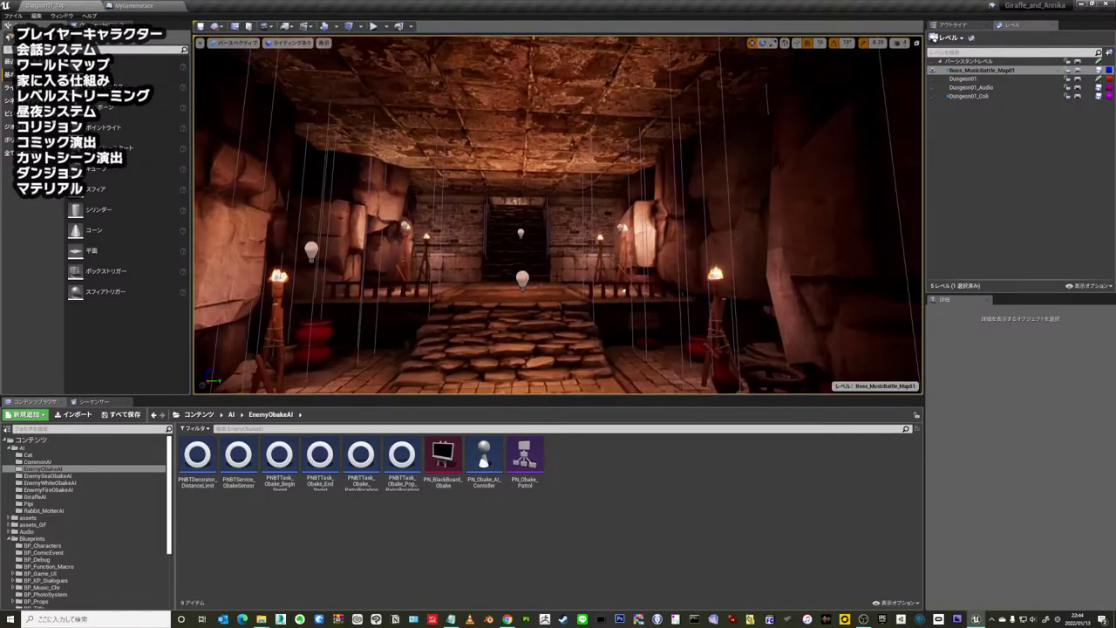
key("Up")
right_click_drag(558, 215, 558, 174)
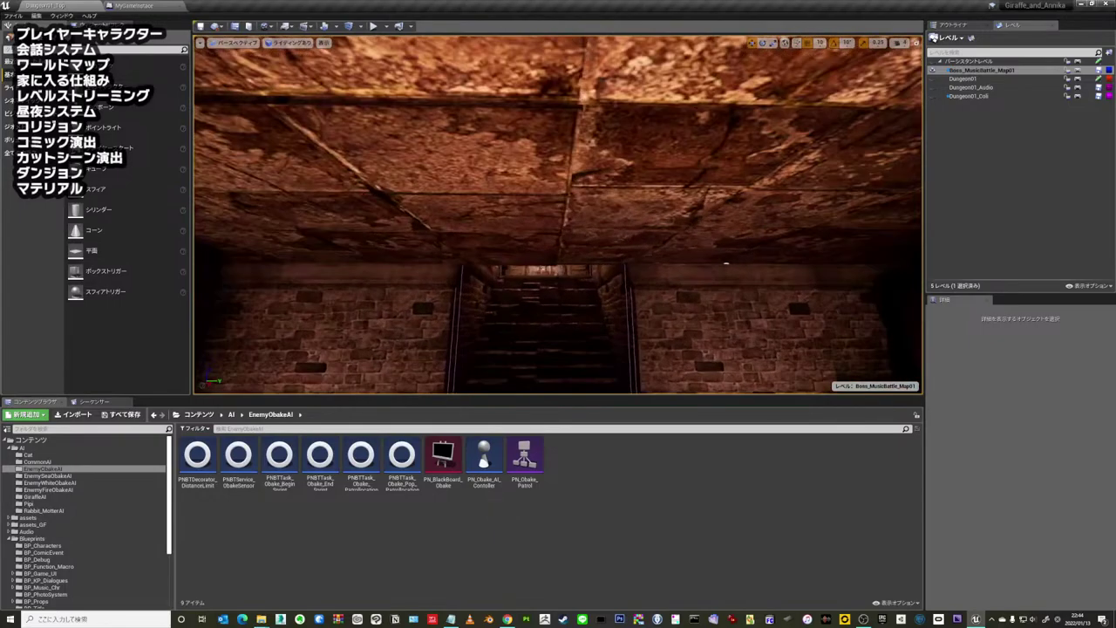
right_click_drag(557, 215, 554, 275)
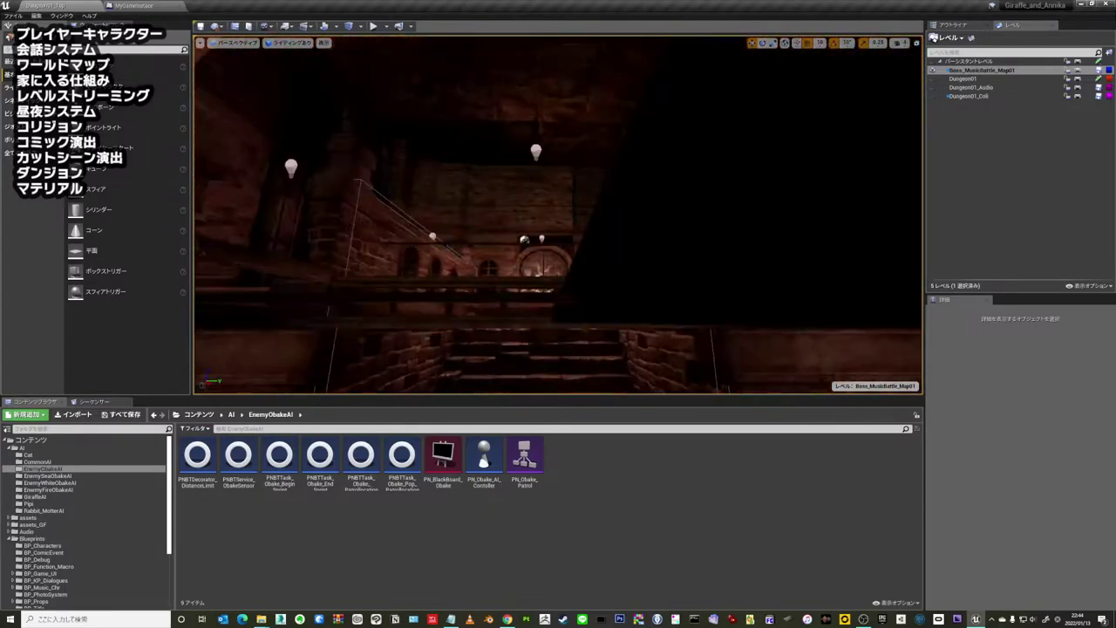
scroll(555, 276, "down", 5)
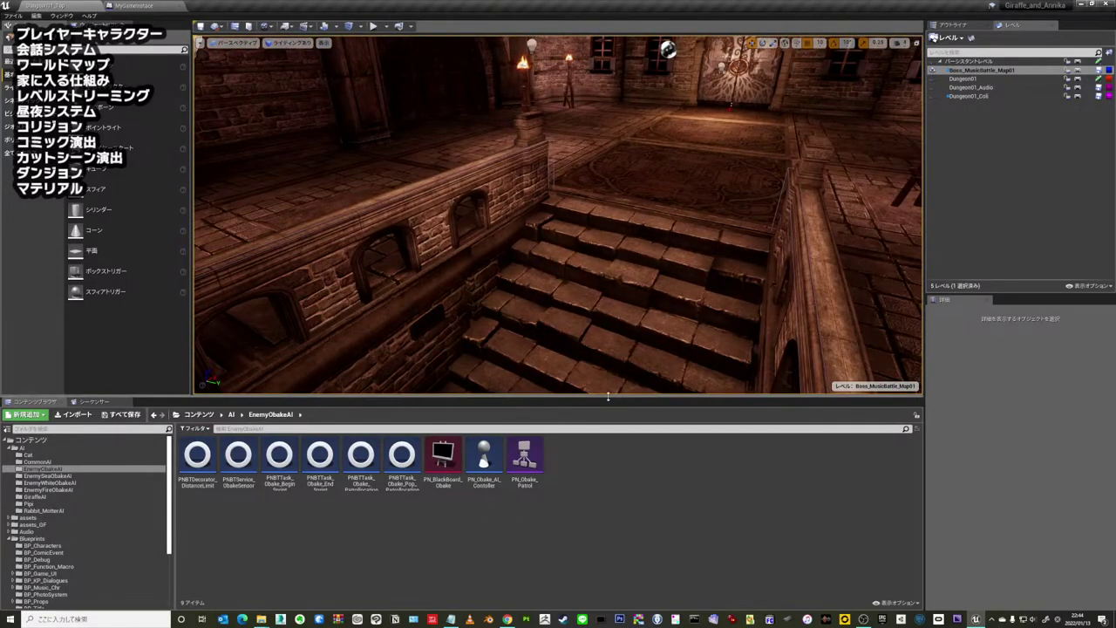
left_click_drag(558, 400, 558, 446)
mouse_move(558, 238)
right_mouse_down()
mouse_move(523, 238)
mouse_move(549, 238)
right_mouse_up()
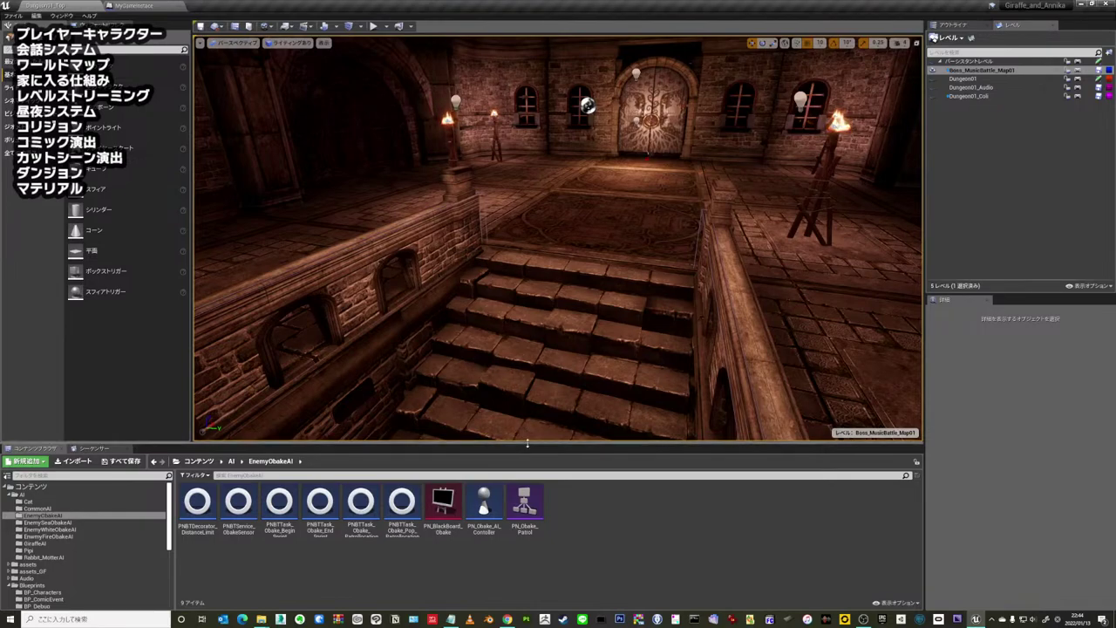
- Open the Blueprints folder in the Content Browser and fly toward the bannered wall
left_click_drag(527, 445, 526, 430)
scroll(116, 547, "down", 2)
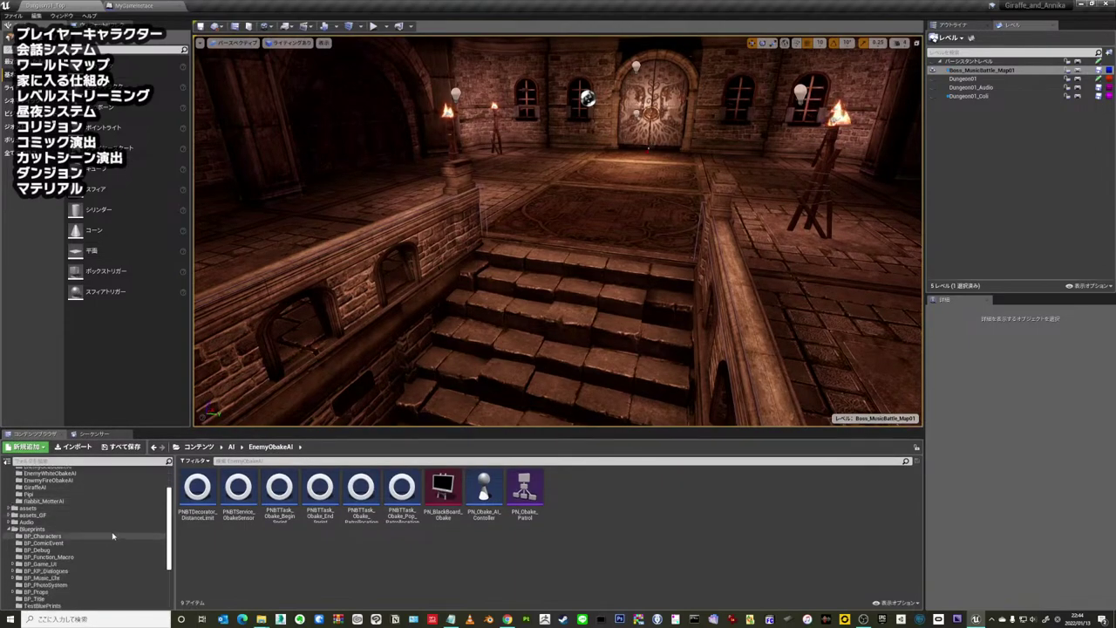
scroll(105, 540, "down", 1)
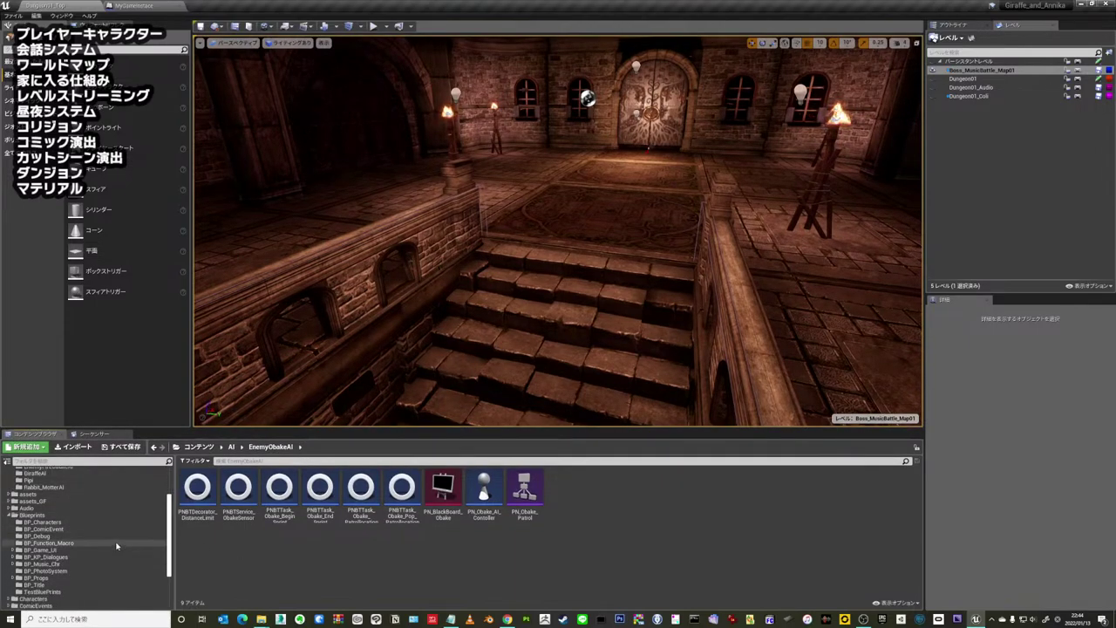
double_click(75, 516)
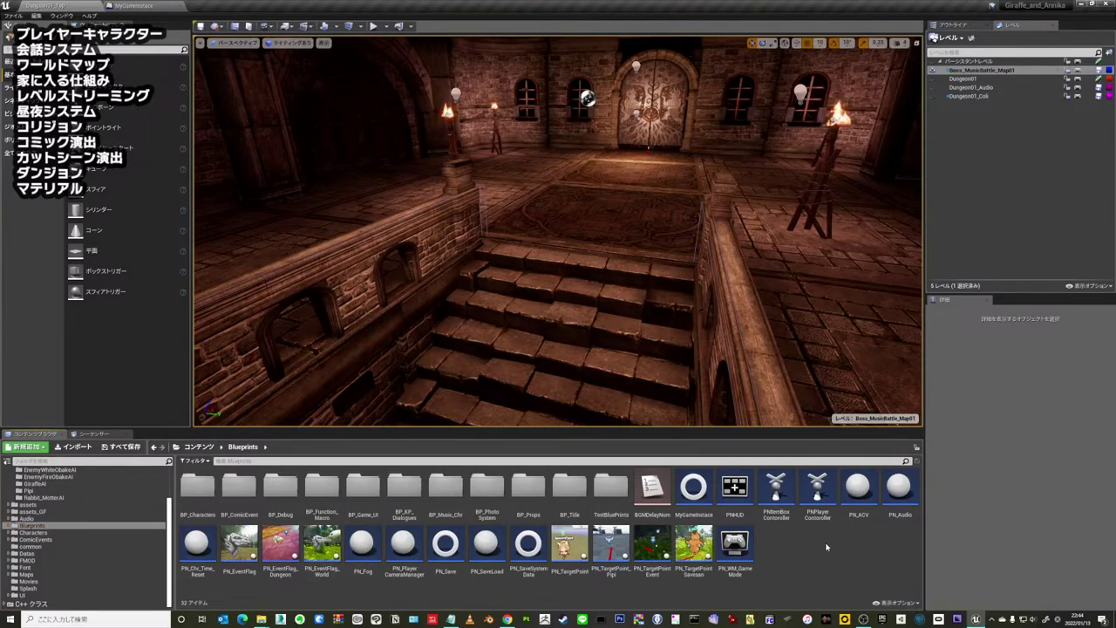
mouse_move(543, 308)
right_mouse_down()
mouse_move(489, 288)
mouse_move(523, 306)
right_mouse_up()
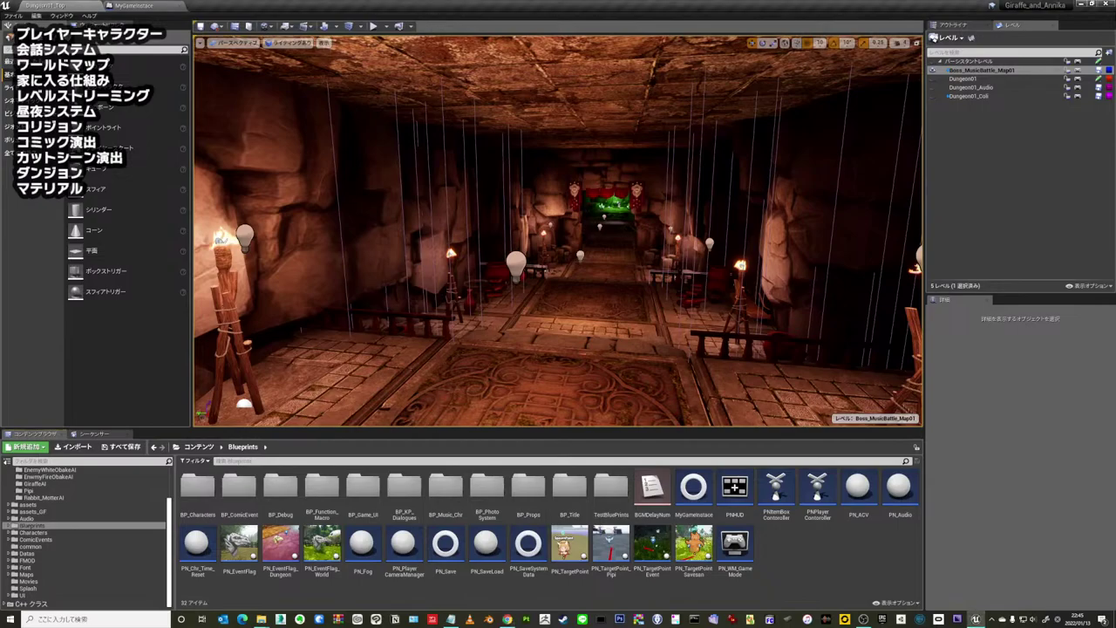
- Fly down the corridor, through the curtain and over the floor plate to the green-lit altar
left_click_drag(557, 261, 554, 218)
left_click_drag(557, 261, 558, 218)
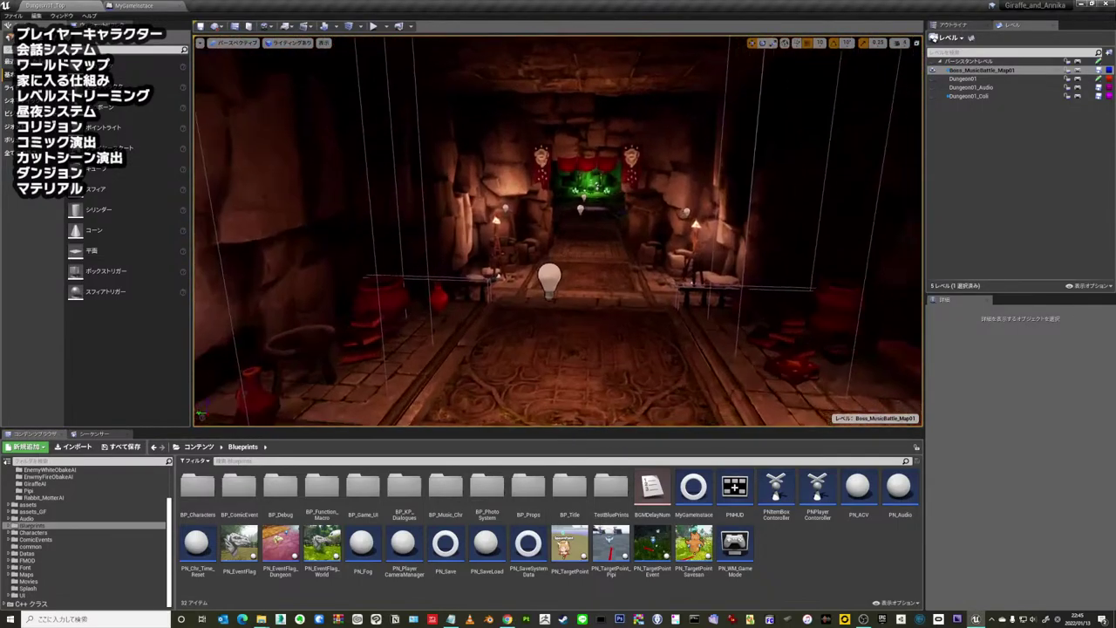
left_click_drag(558, 262, 558, 218)
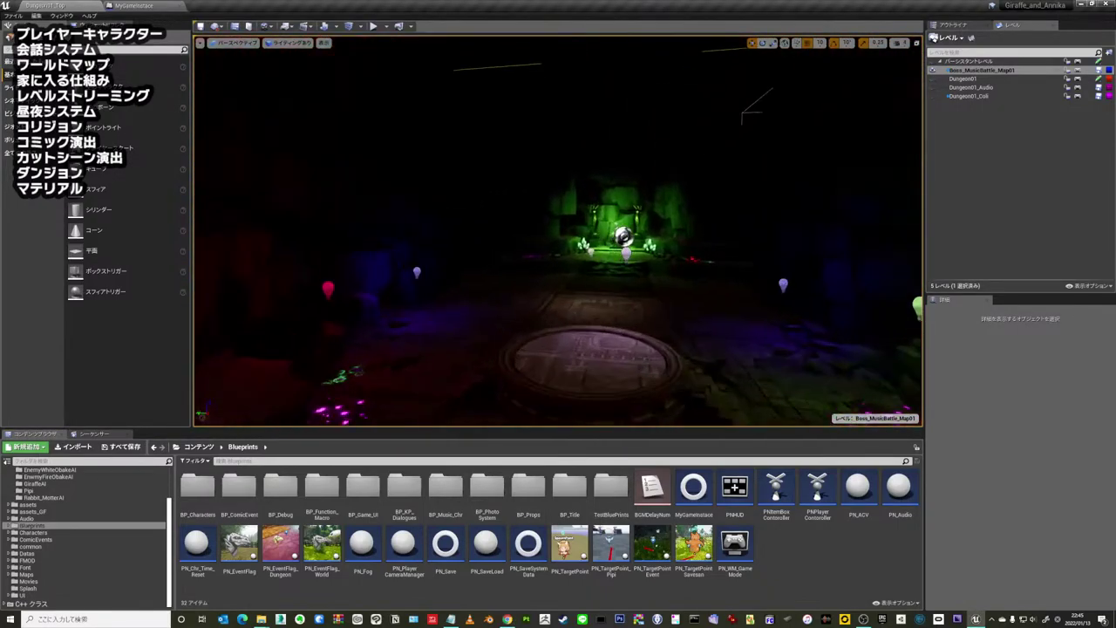
left_click_drag(558, 262, 558, 218)
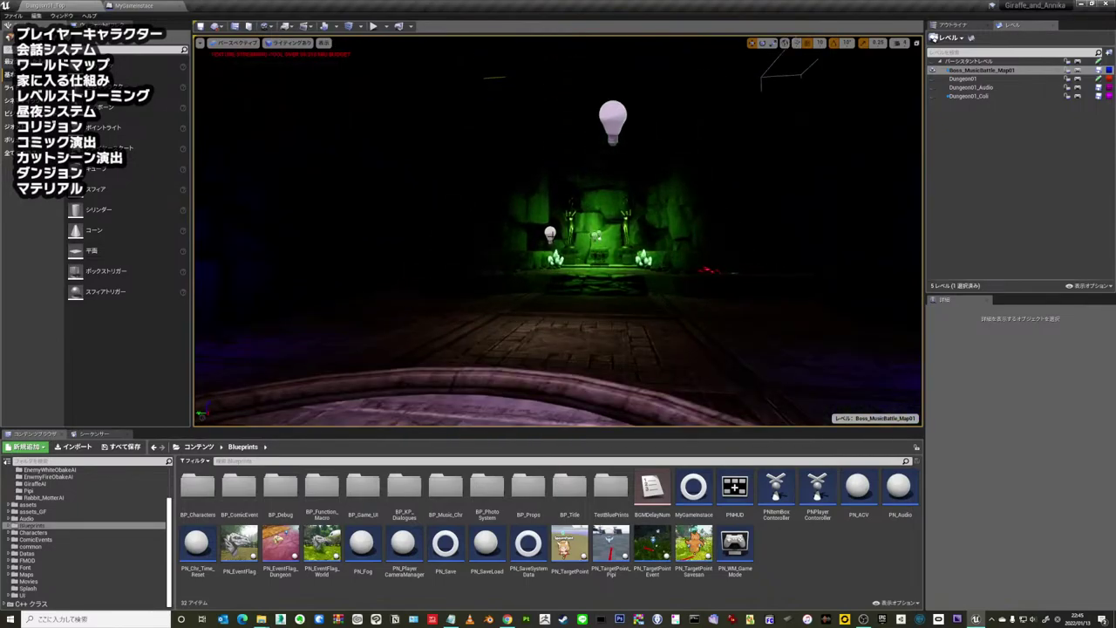
left_click_drag(558, 262, 541, 217)
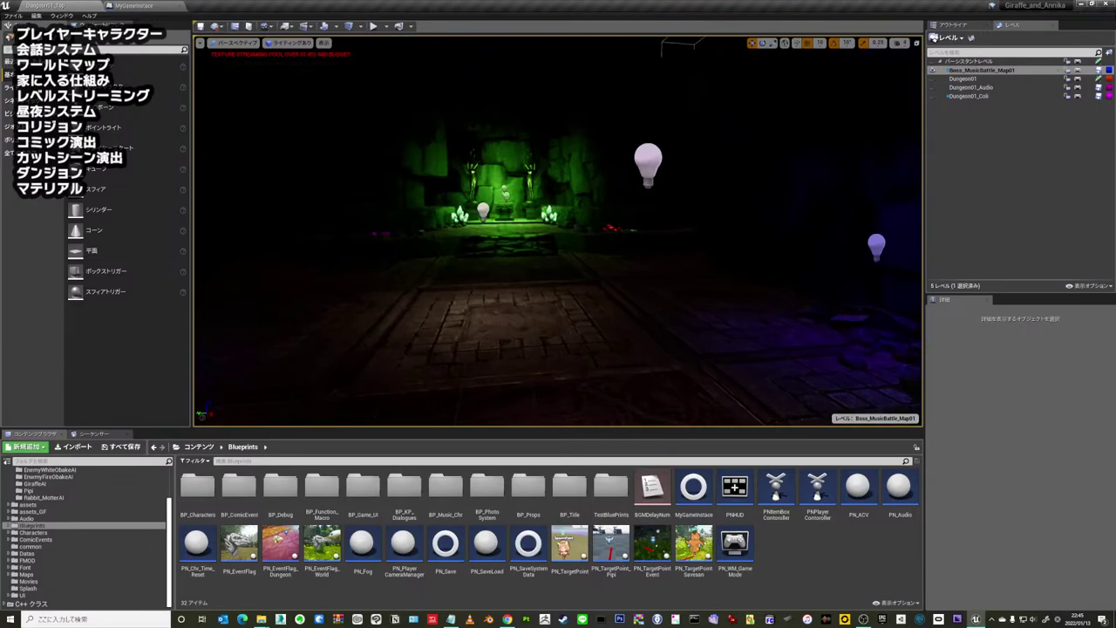
mouse_move(558, 261)
left_mouse_down()
mouse_move(523, 261)
mouse_move(592, 296)
left_mouse_up()
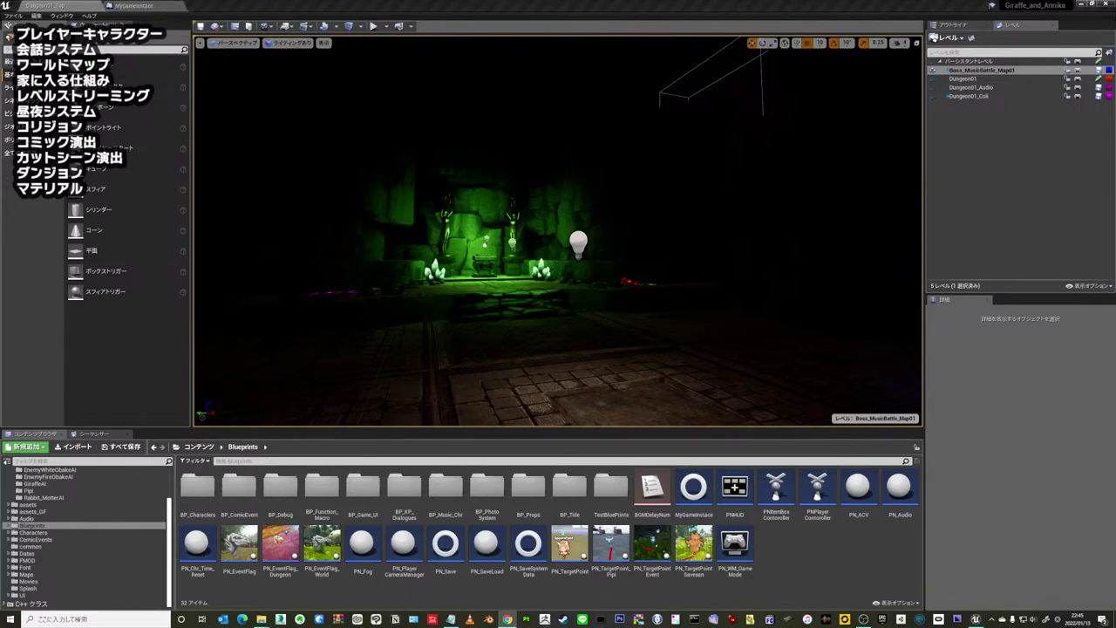
- Fly back through the bannered corridor and across the steps to the carved door's staircase
mouse_move(558, 261)
right_mouse_down()
mouse_move(558, 288)
mouse_move(558, 235)
right_mouse_up()
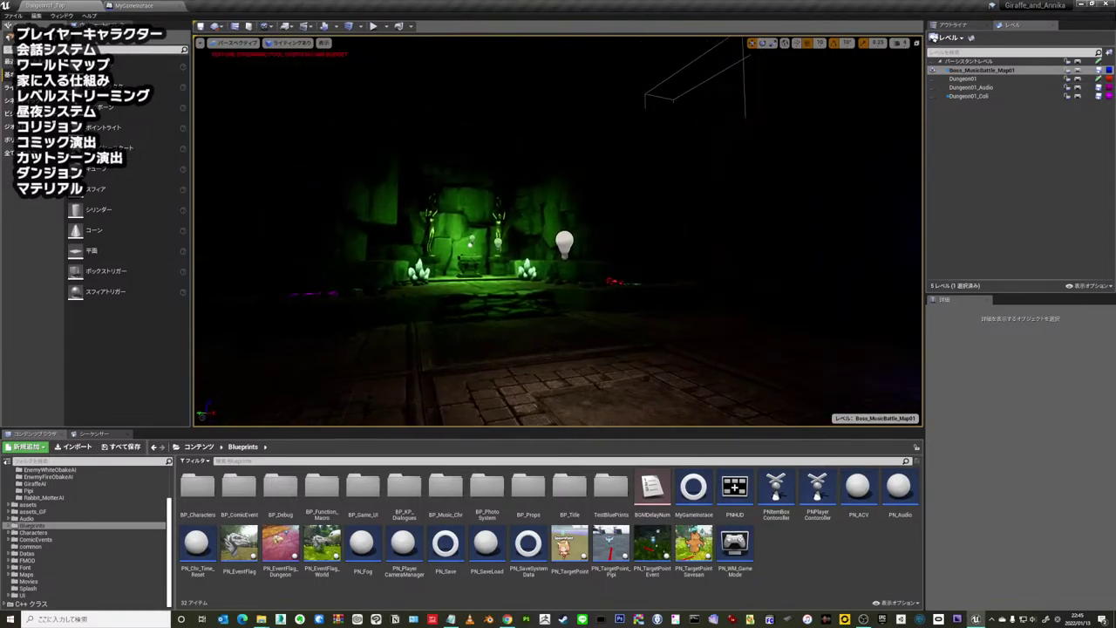
mouse_move(558, 236)
right_mouse_down()
mouse_move(610, 244)
mouse_move(505, 244)
right_mouse_up()
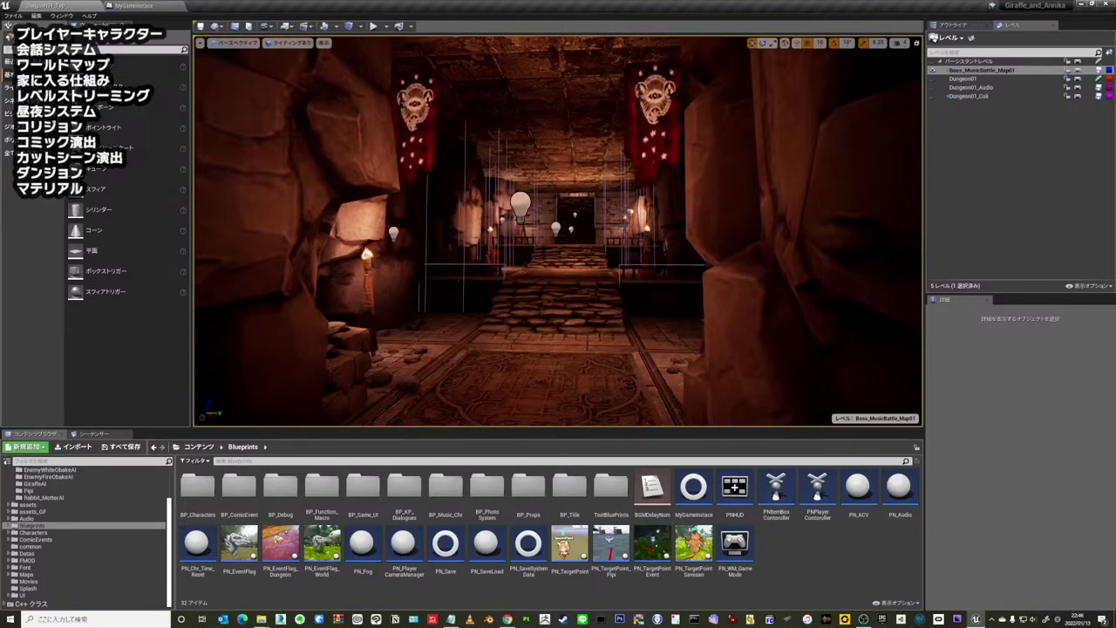
mouse_move(506, 244)
right_mouse_down()
mouse_move(453, 235)
mouse_move(514, 235)
mouse_move(497, 236)
right_mouse_up()
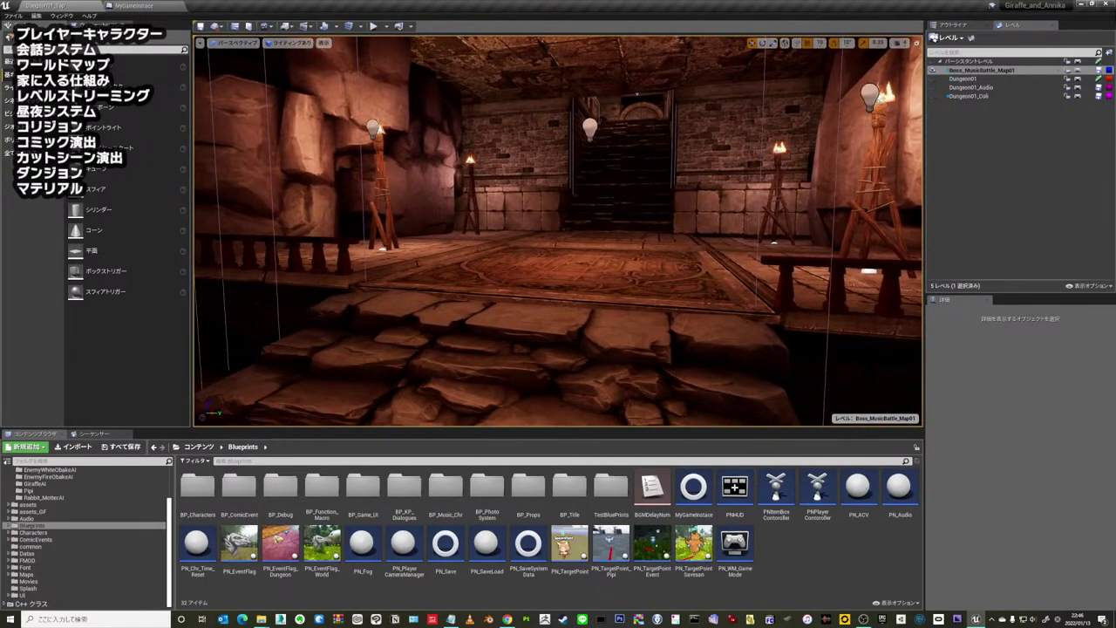
right_click_drag(497, 235, 505, 236)
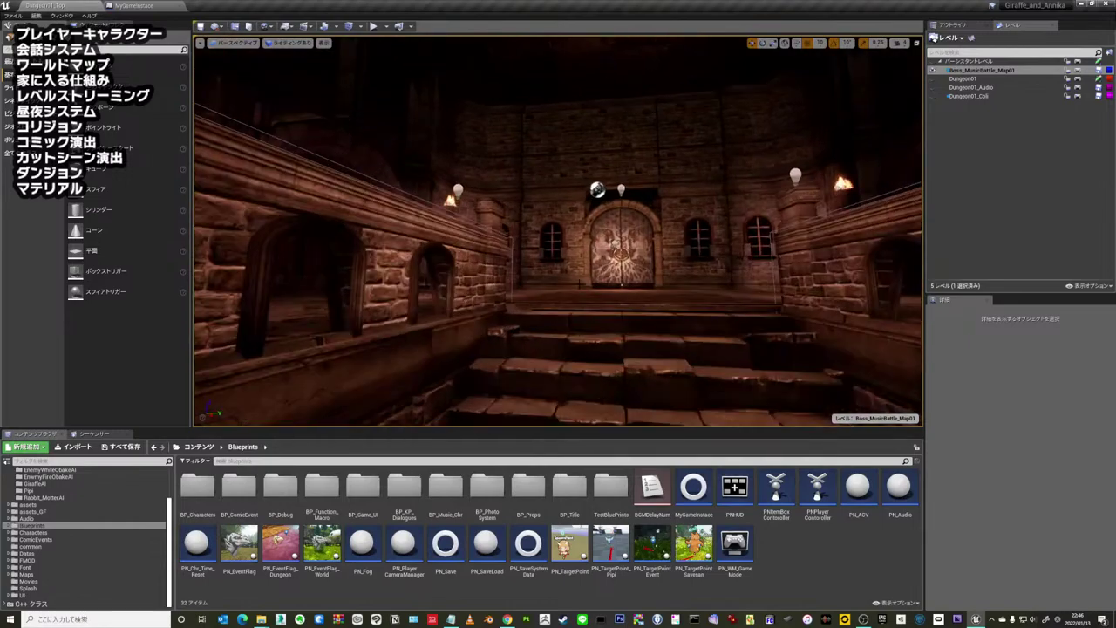
right_click_drag(583, 280, 583, 281)
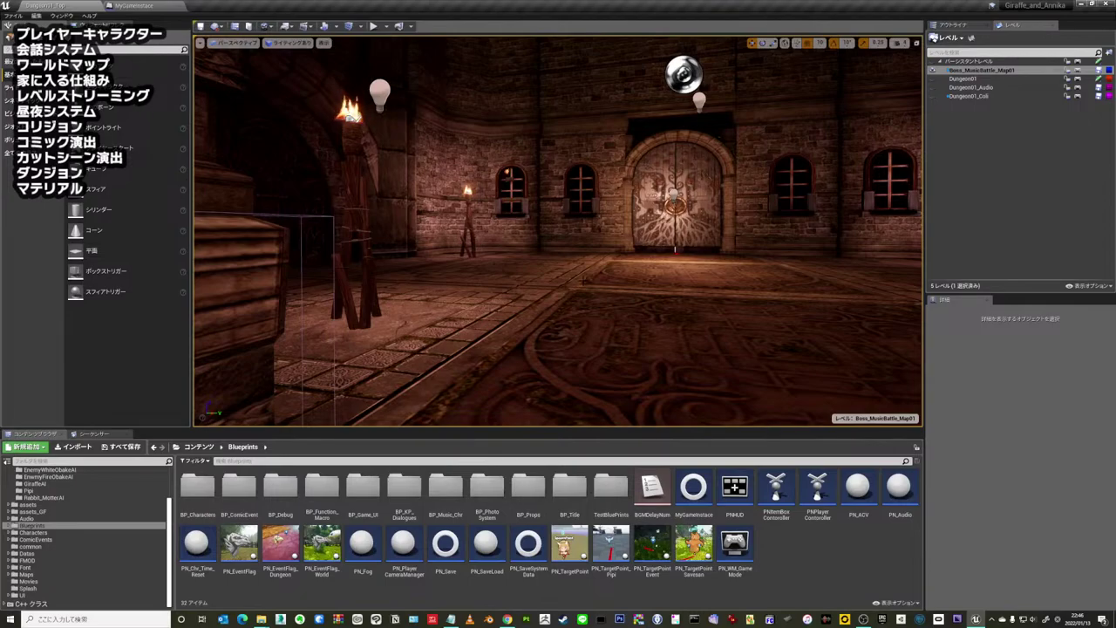
right_click_drag(582, 281, 582, 281)
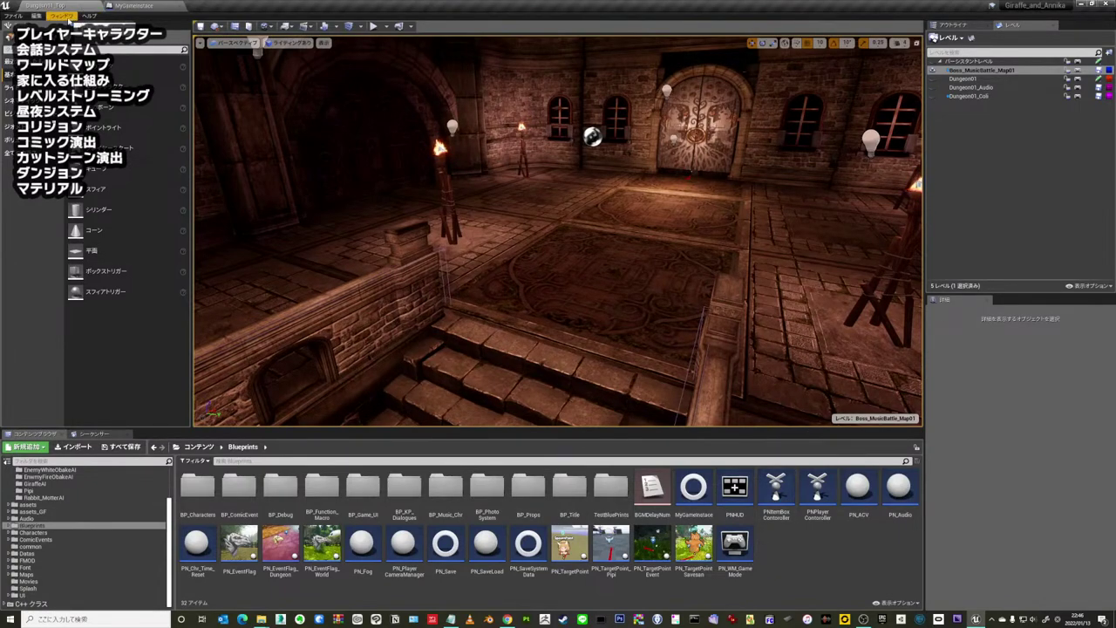
- Open World Settings from the Window menu and expand its Lightmass Settings section
left_click(61, 16)
mouse_move(75, 31)
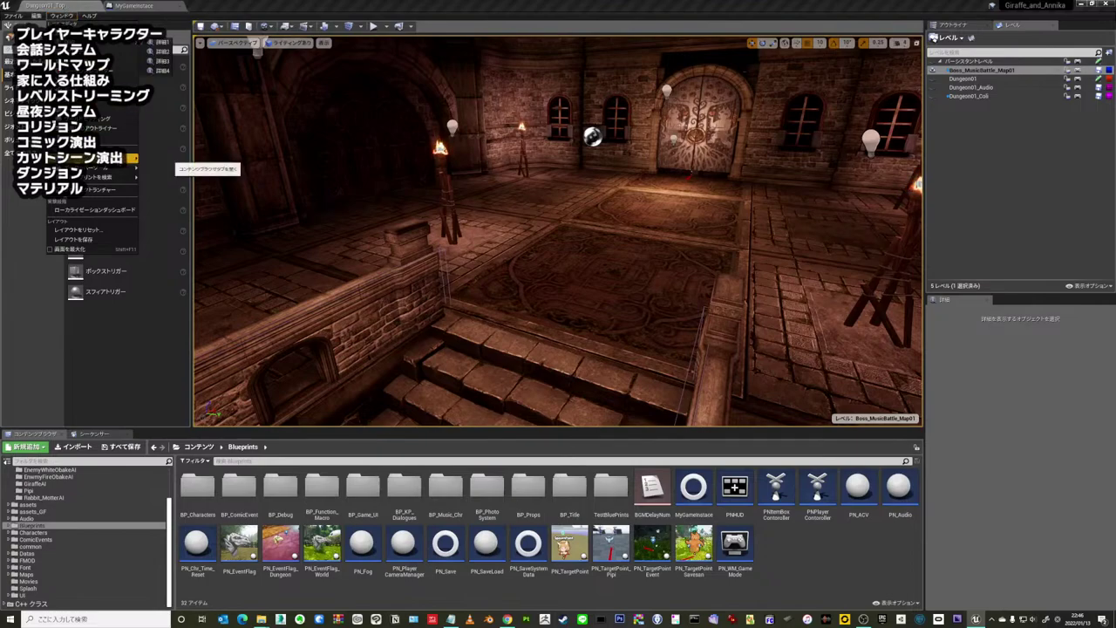
mouse_move(100, 102)
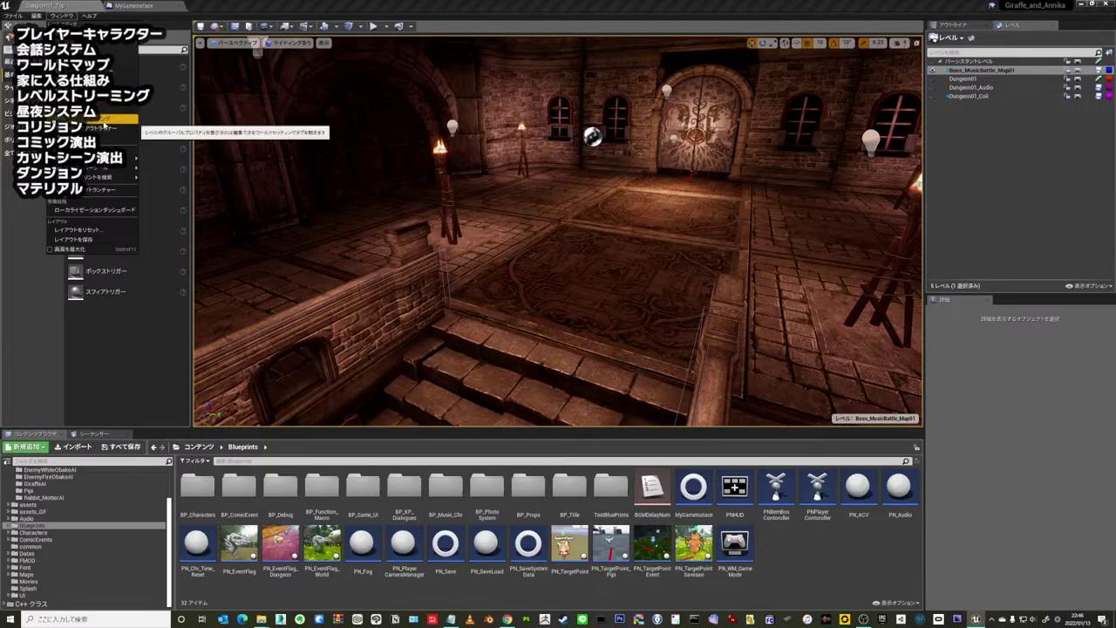
left_click(106, 123)
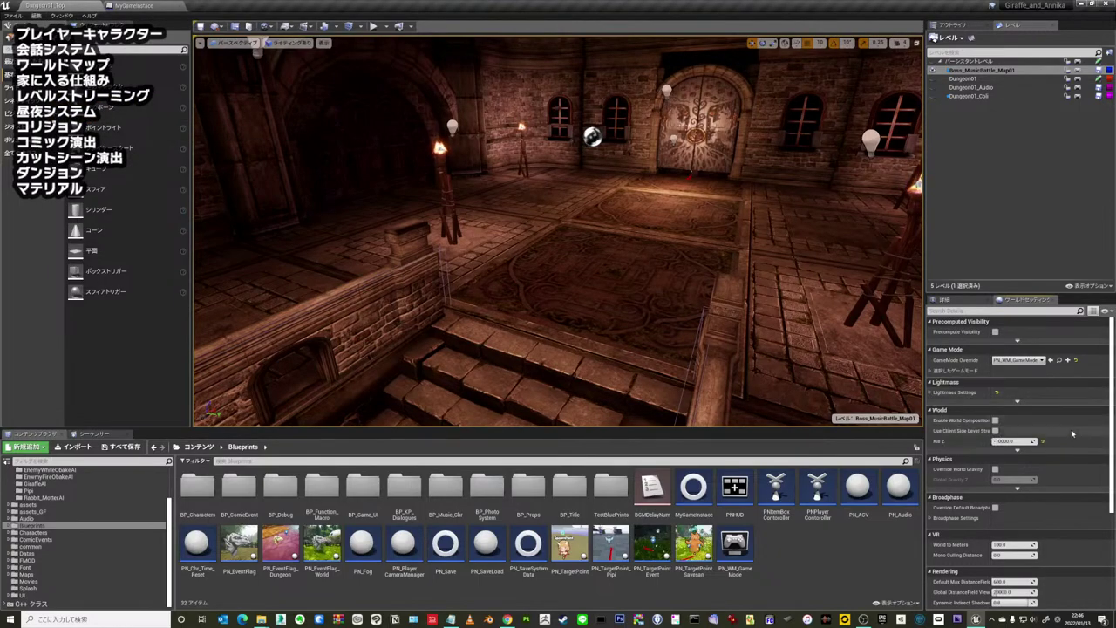
scroll(1058, 456, "down", 3)
scroll(1057, 457, "down", 2)
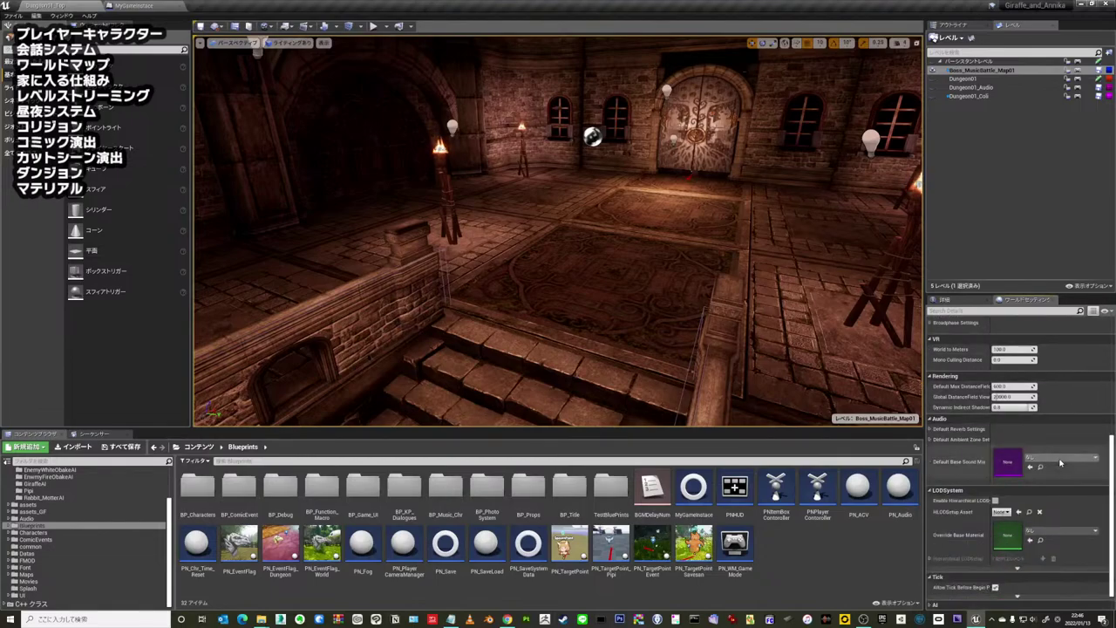
scroll(1057, 460, "up", 5)
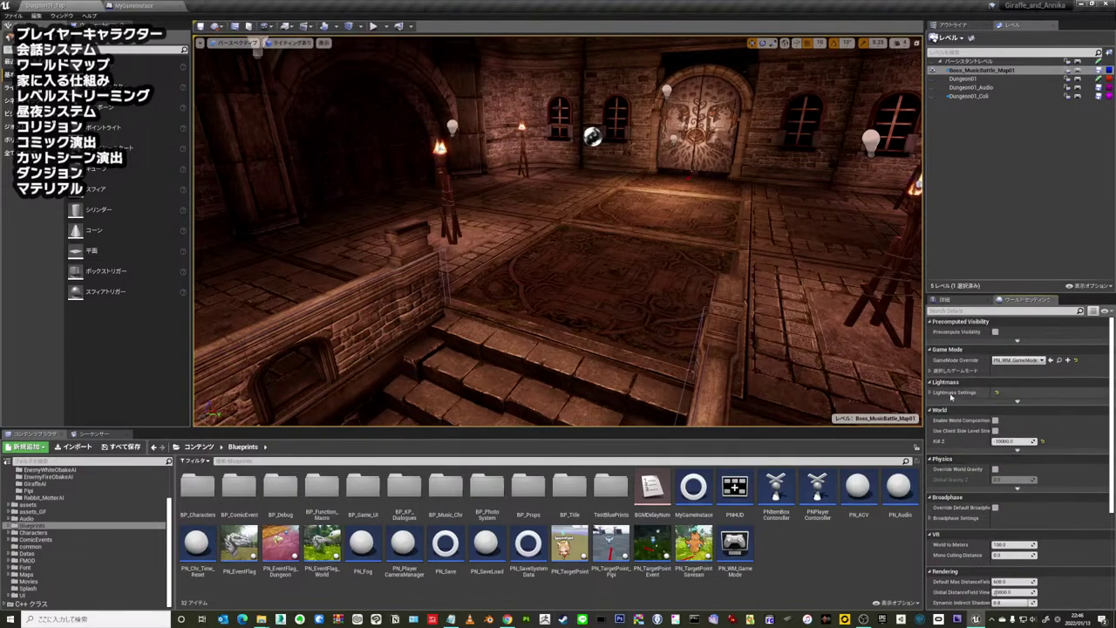
left_click(931, 392)
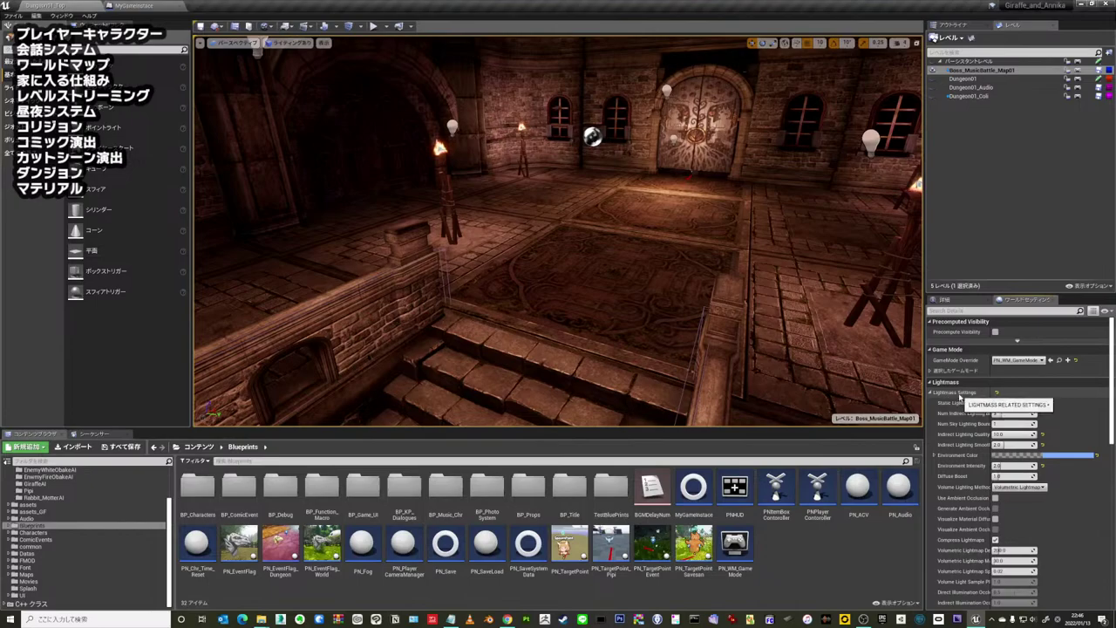
scroll(986, 400, "down", 3)
scroll(985, 400, "down", 2)
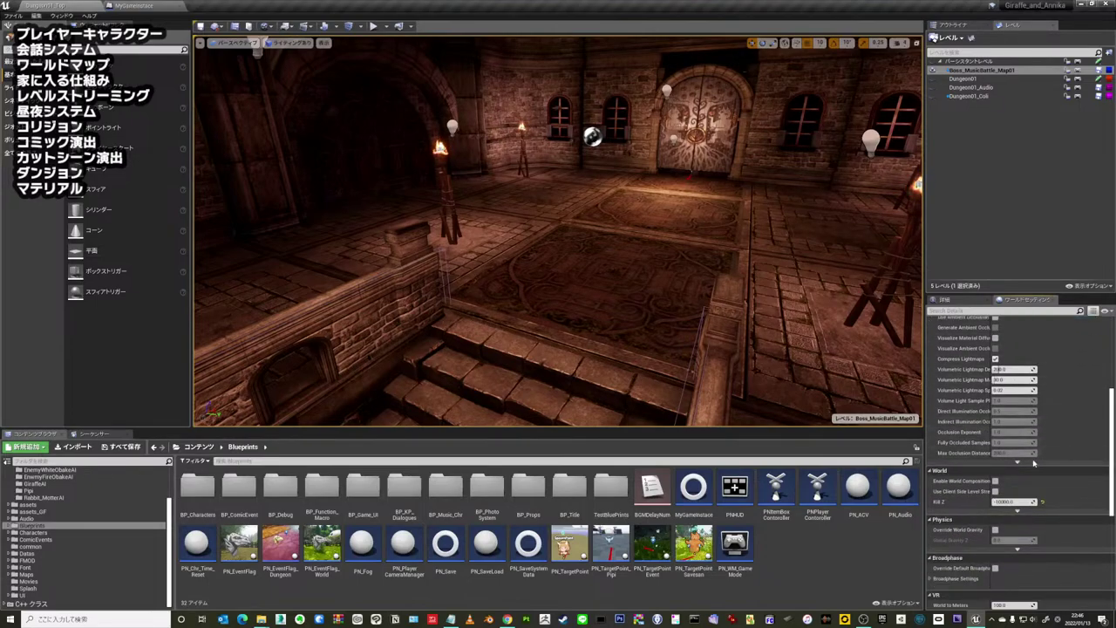
scroll(1077, 467, "down", 1)
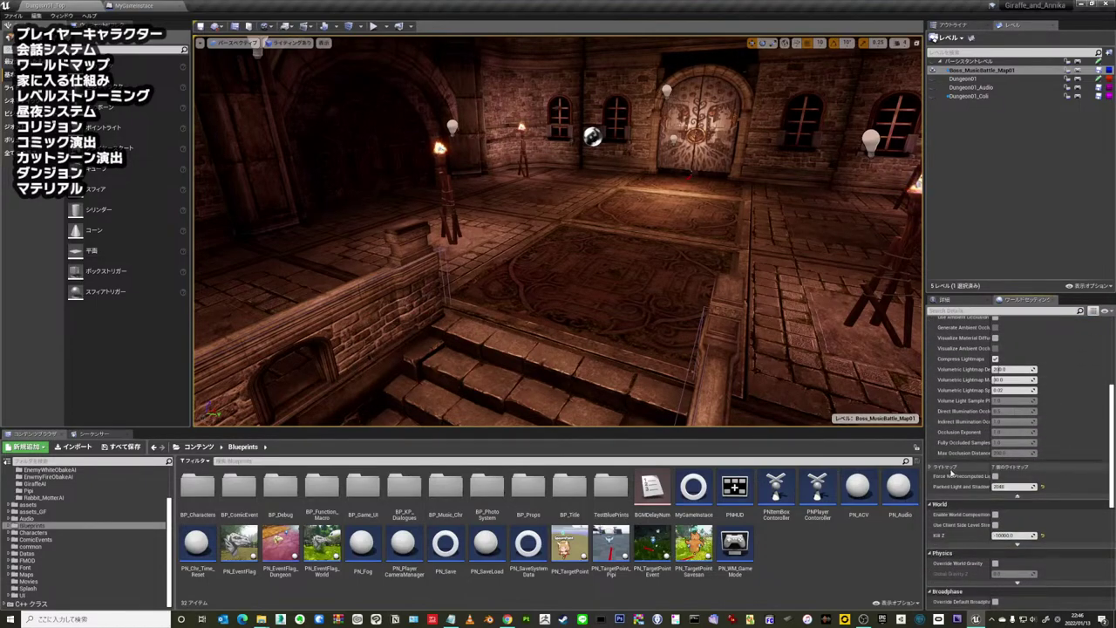
- Widen the World Settings panel and collapse the Lightmass Settings section
left_click_drag(926, 468, 883, 470)
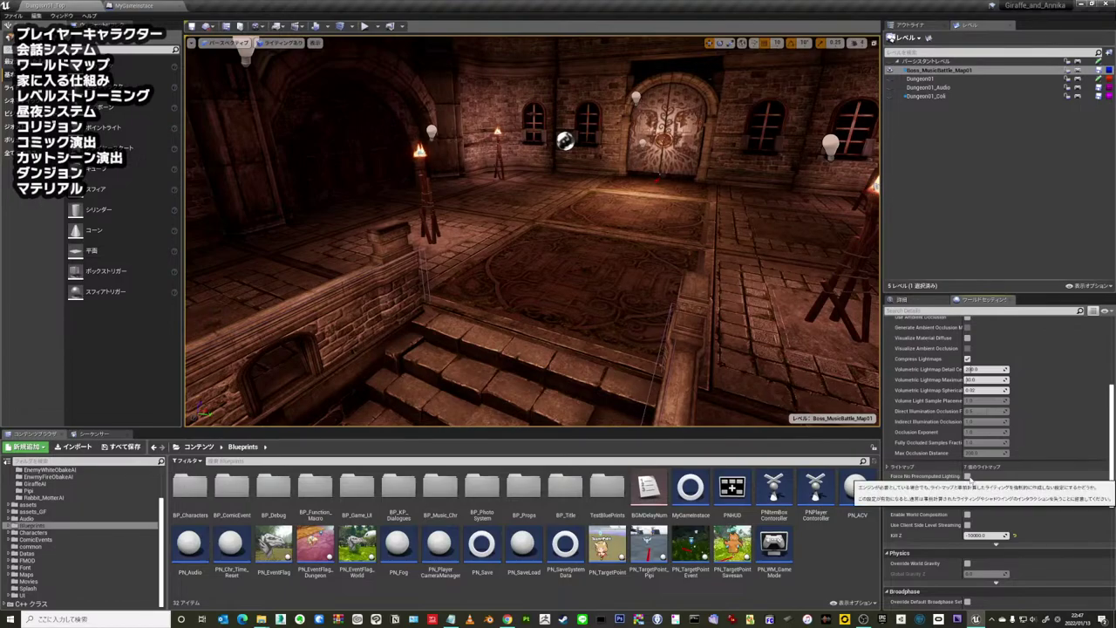
right_click_drag(532, 231, 471, 231)
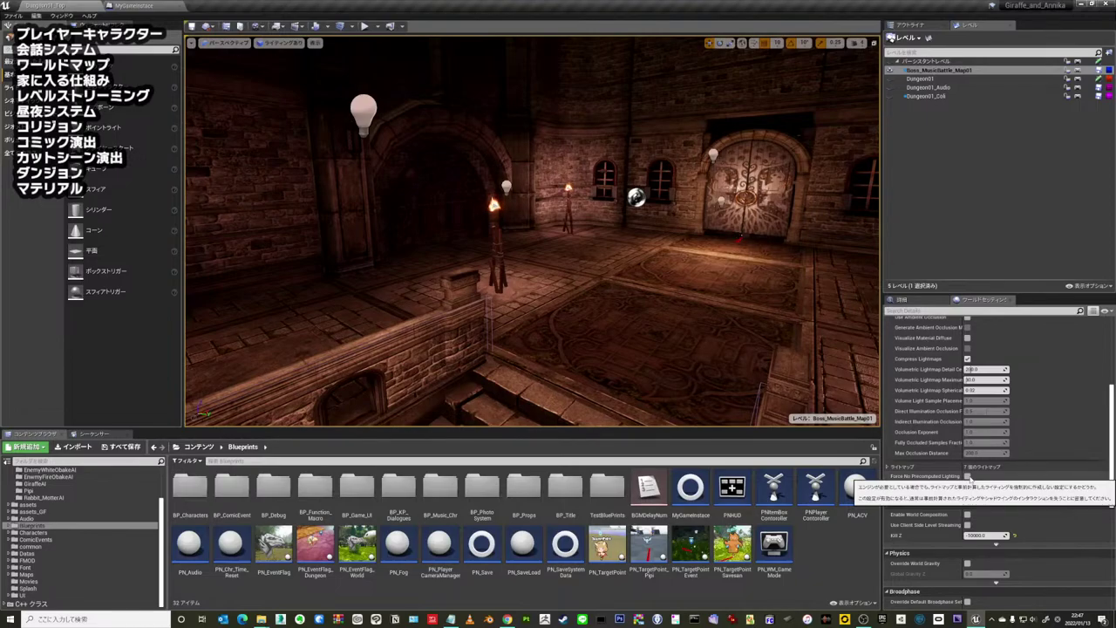
scroll(968, 475, "up", 5)
left_click(889, 393)
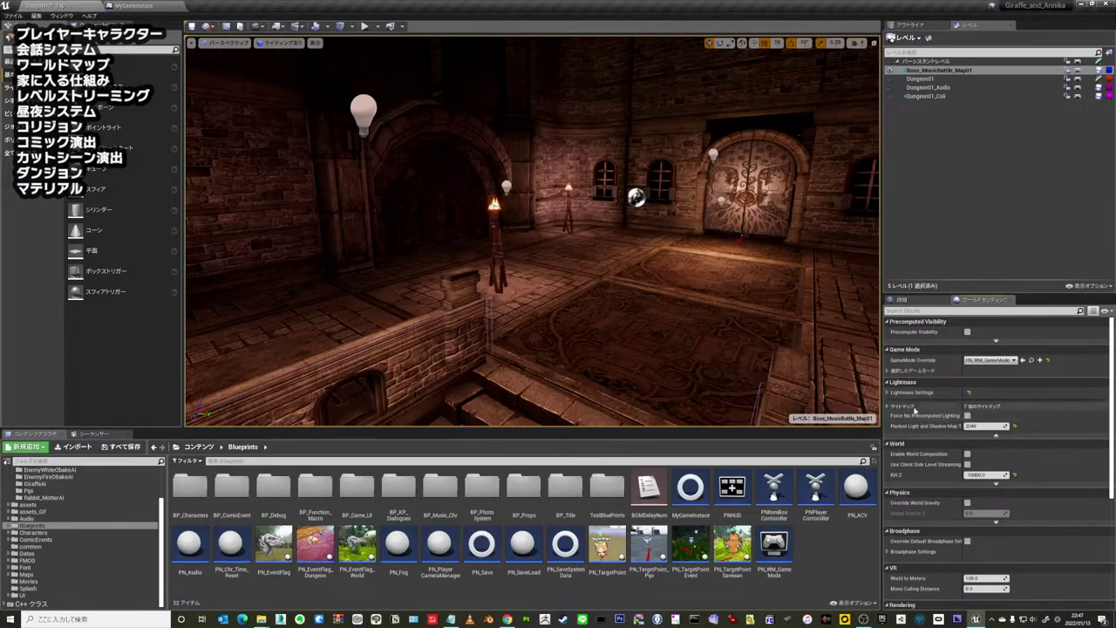
- Look around the door hall, pulling back and centring on the carved dungeon door
mouse_move(558, 262)
right_mouse_down()
mouse_move(523, 279)
mouse_move(540, 261)
right_mouse_up()
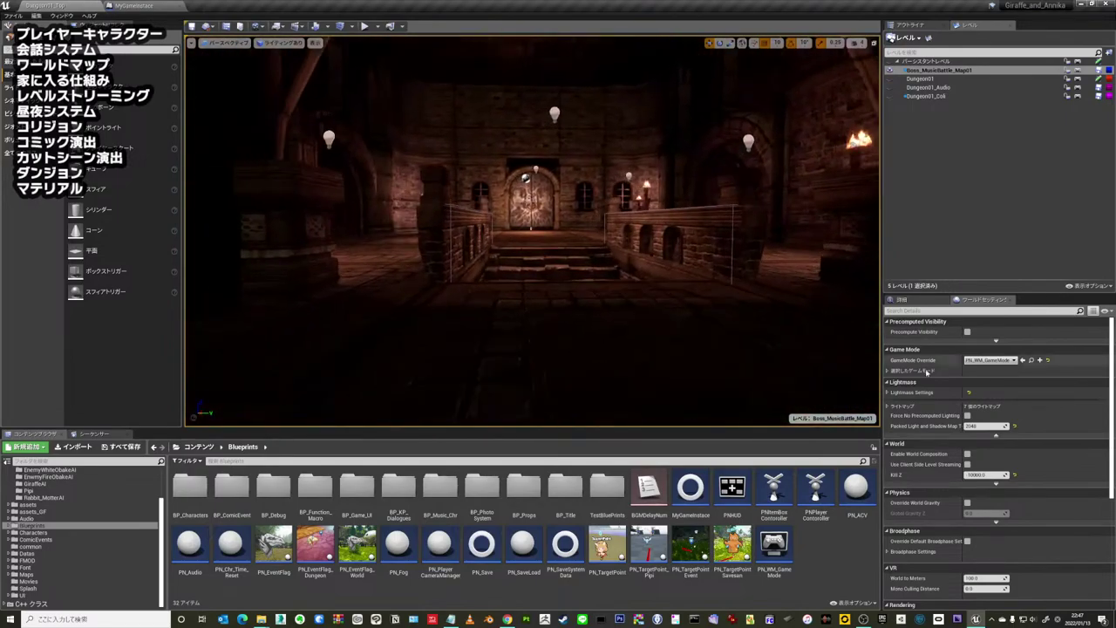
right_click_drag(541, 262, 519, 270)
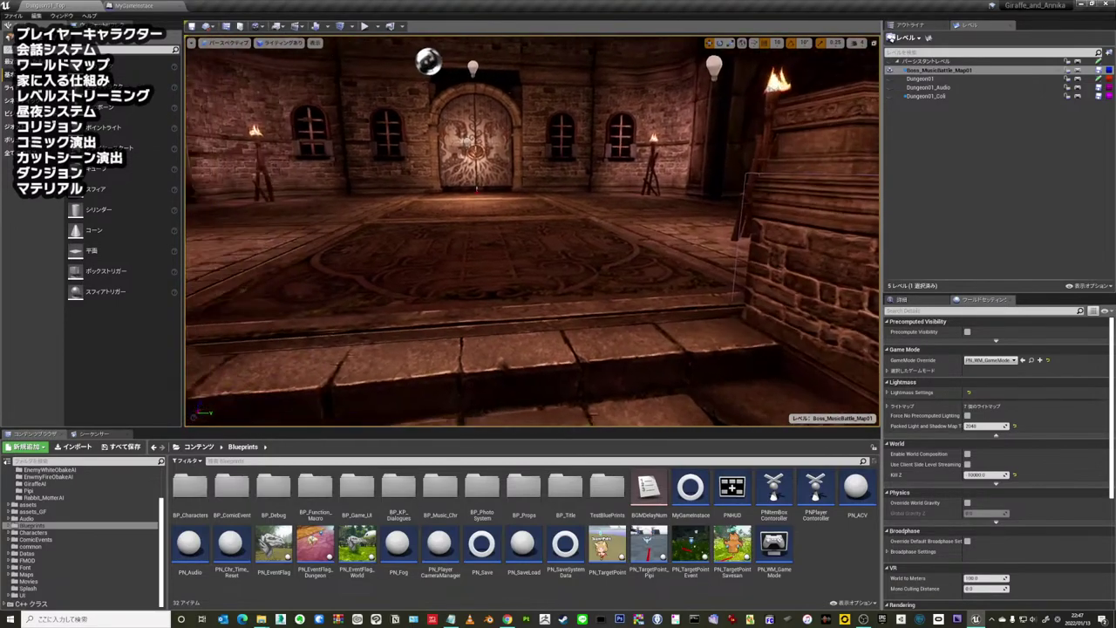
mouse_move(532, 231)
right_mouse_down()
mouse_move(532, 253)
mouse_move(532, 210)
right_mouse_up()
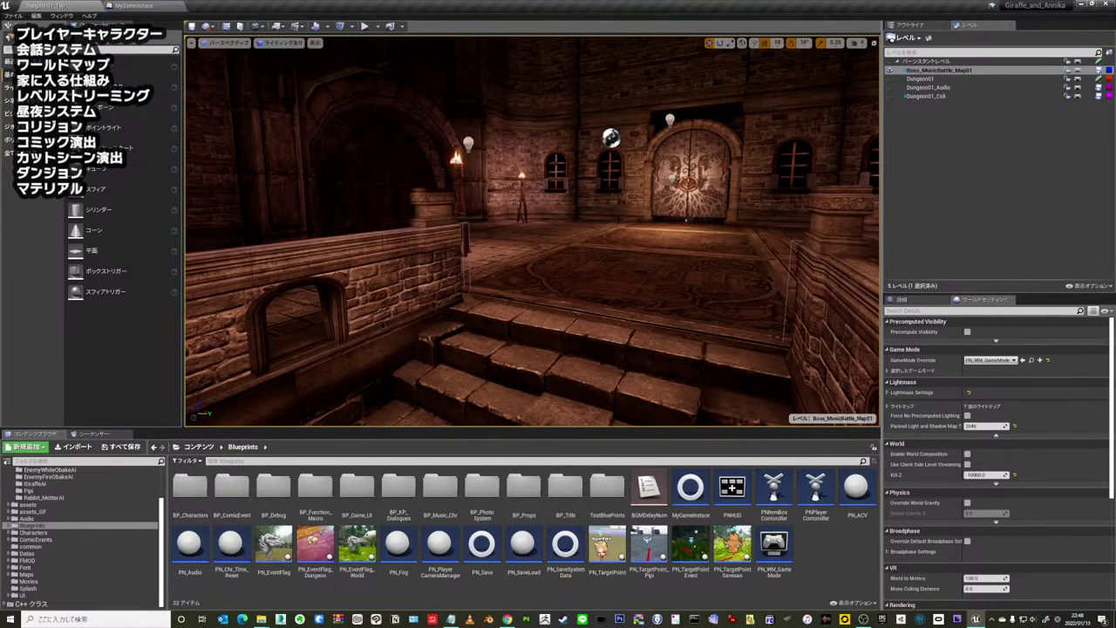
mouse_move(532, 231)
right_mouse_down()
mouse_move(592, 231)
mouse_move(549, 231)
right_mouse_up()
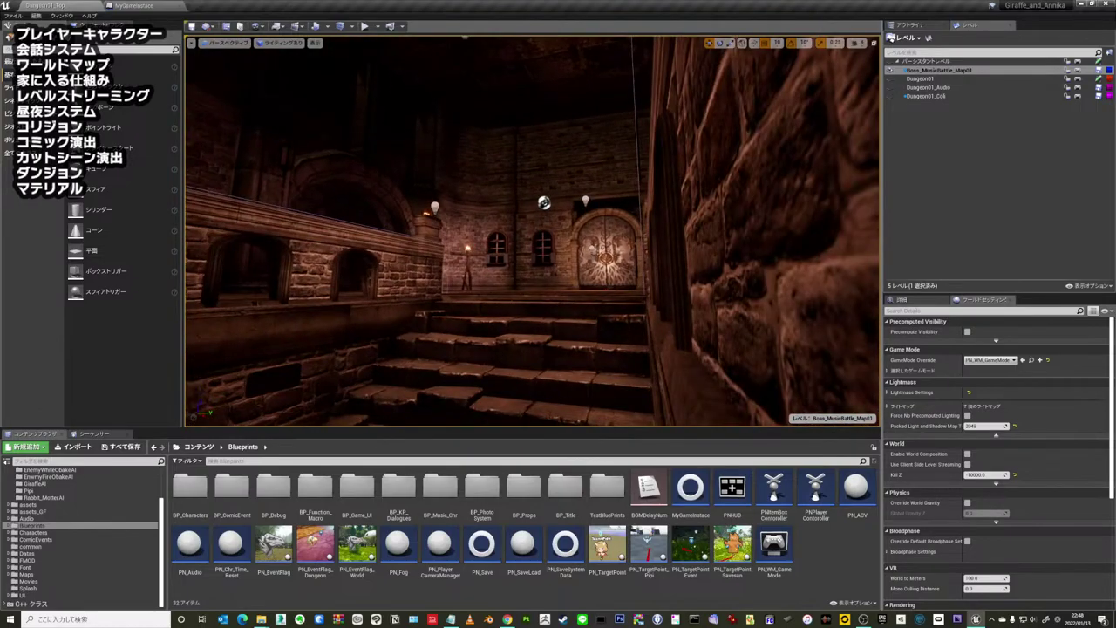